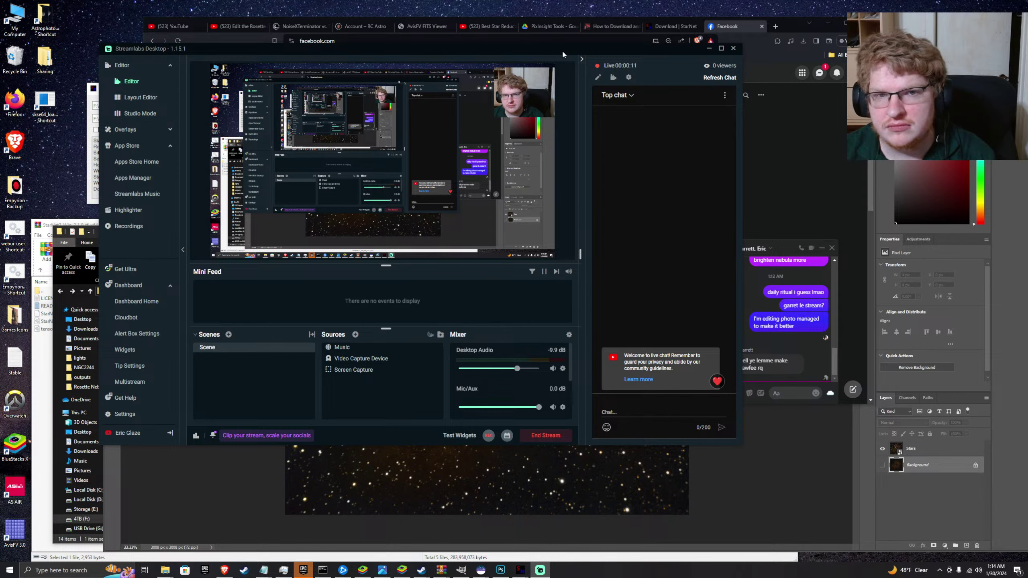
- Move the Streamlabs window out of the way and send "on when yer ready" in the open Facebook group chat
drag(562, 50, 1027, 180)
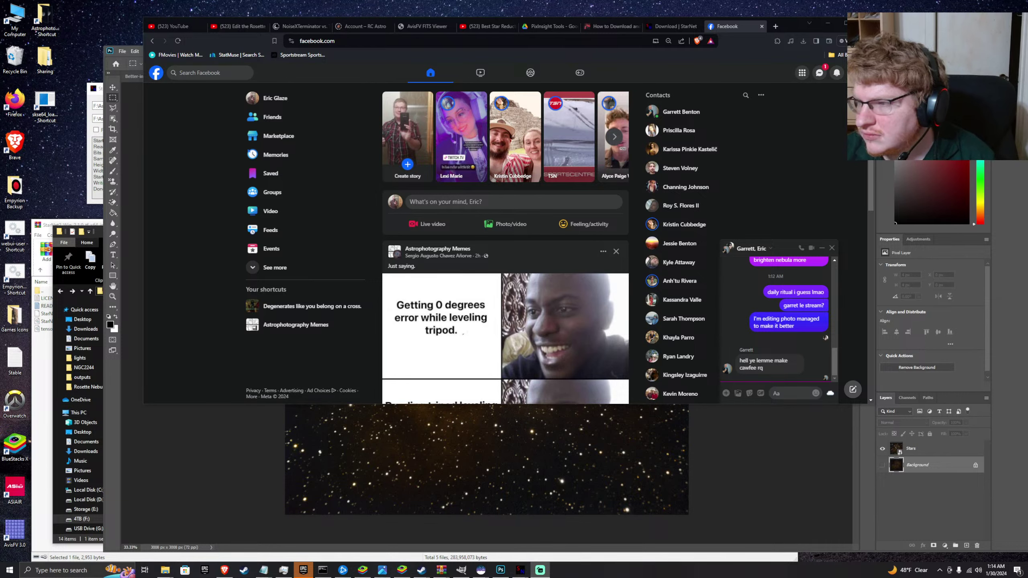
click(793, 393)
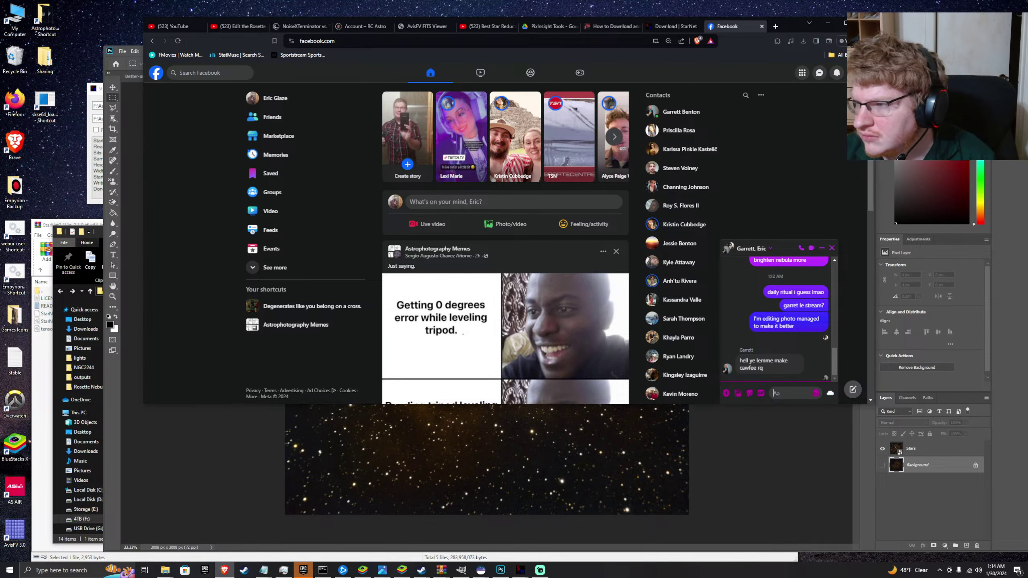
key(alt+Tab)
key(alt+Tab)
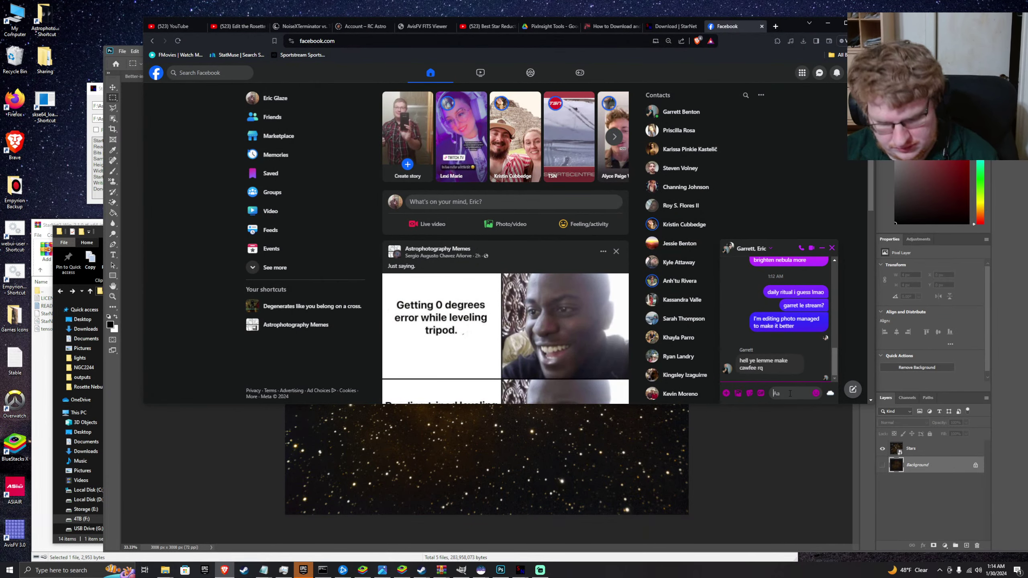
text(or when)
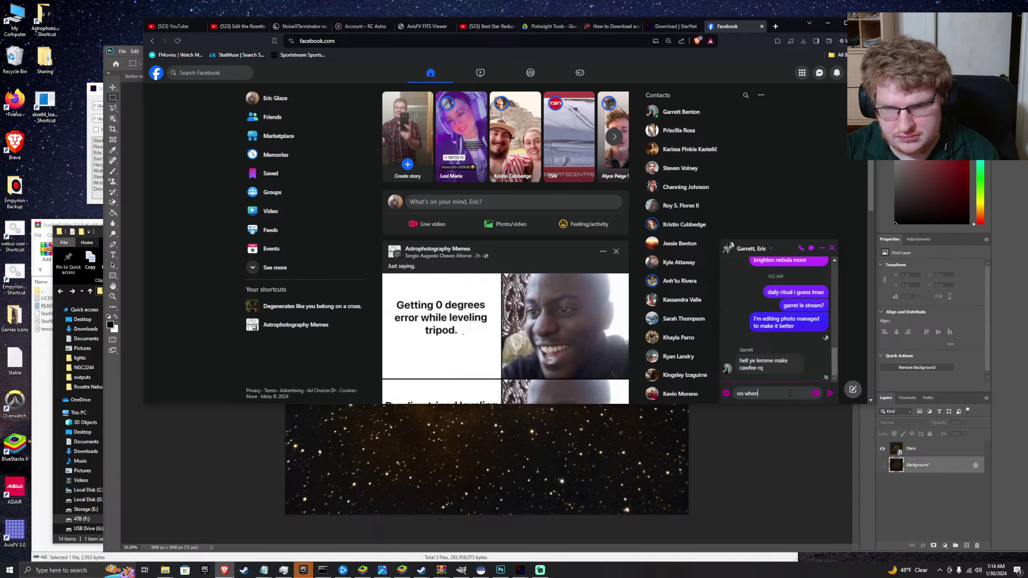
text( yer ready)
key(Return)
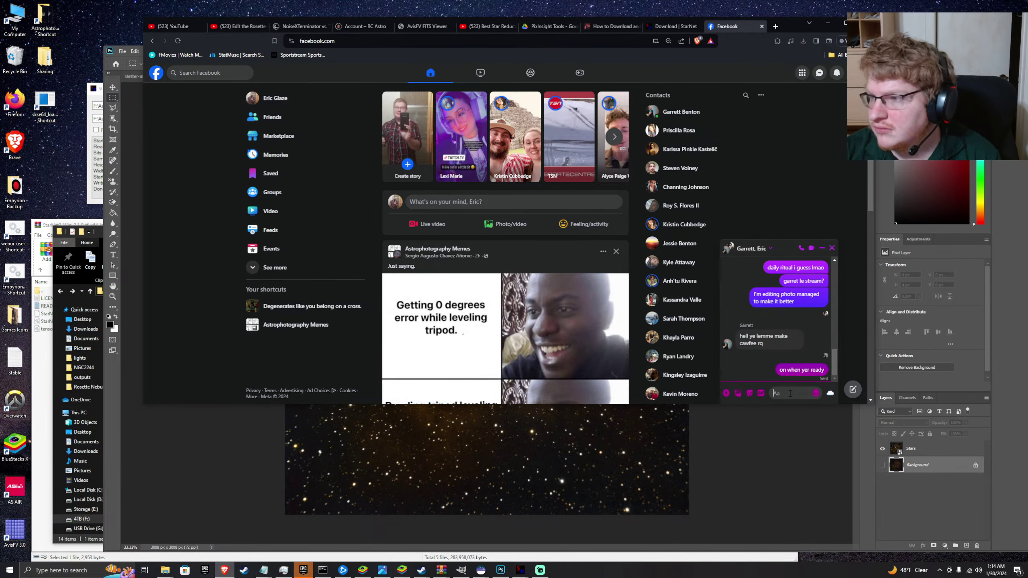
- Close the Facebook page in the browser
click(826, 25)
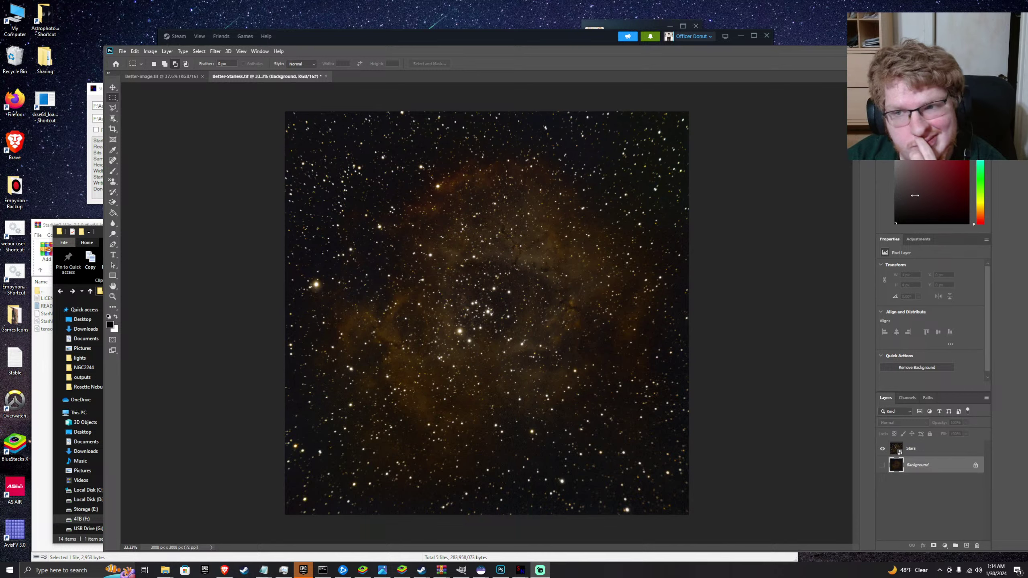
click(967, 162)
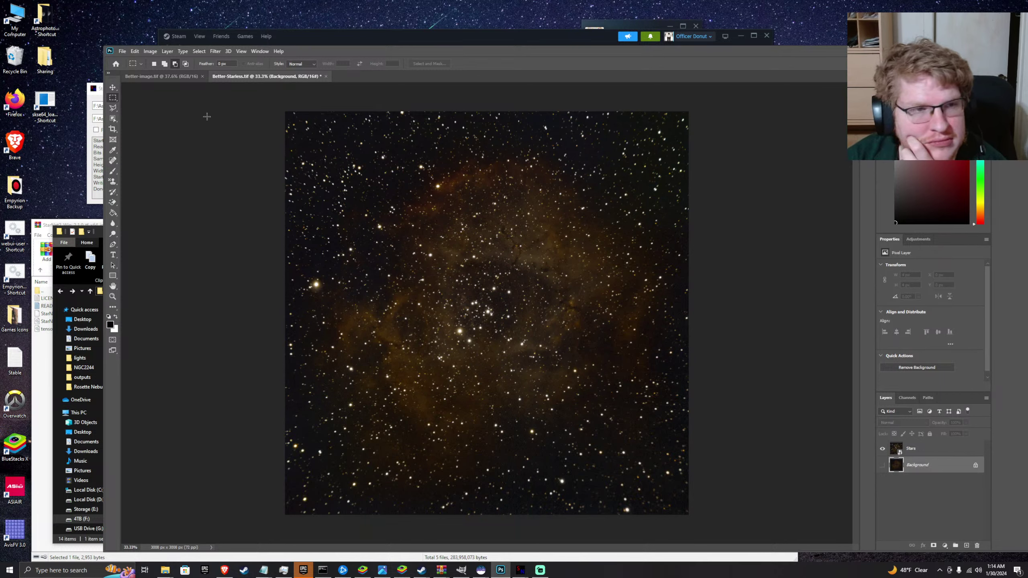
click(224, 570)
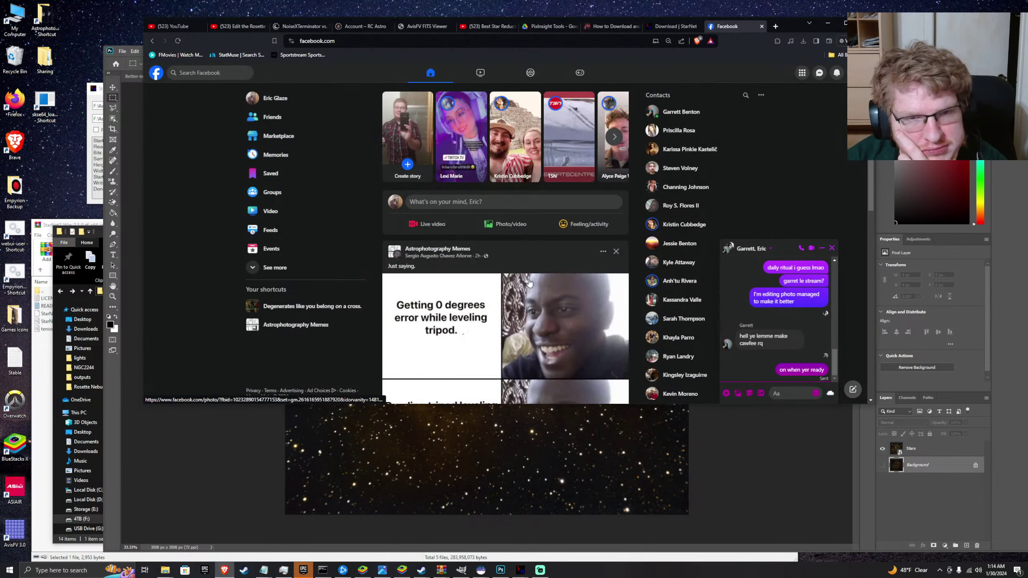
click(762, 27)
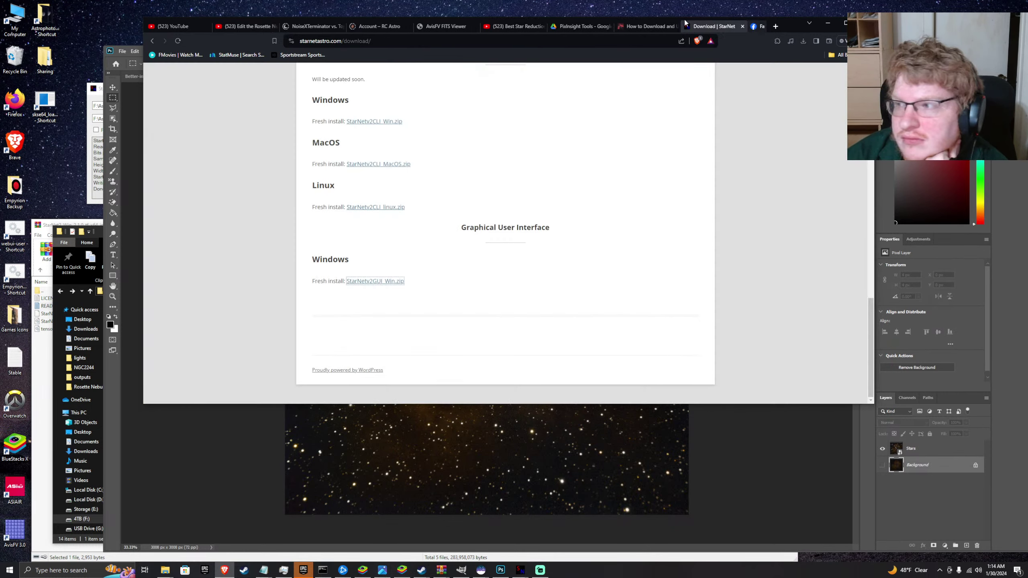
- Open the "Best Star Reduction for PhotoShop or Affinity Photo" video, watch its layer setup and pause at 0:50
click(647, 26)
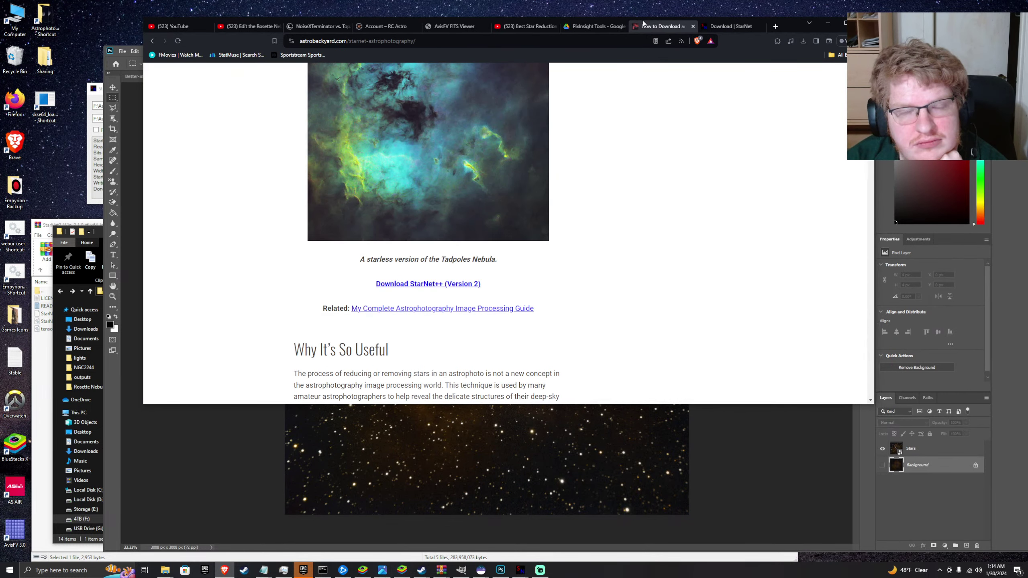
click(519, 29)
click(324, 254)
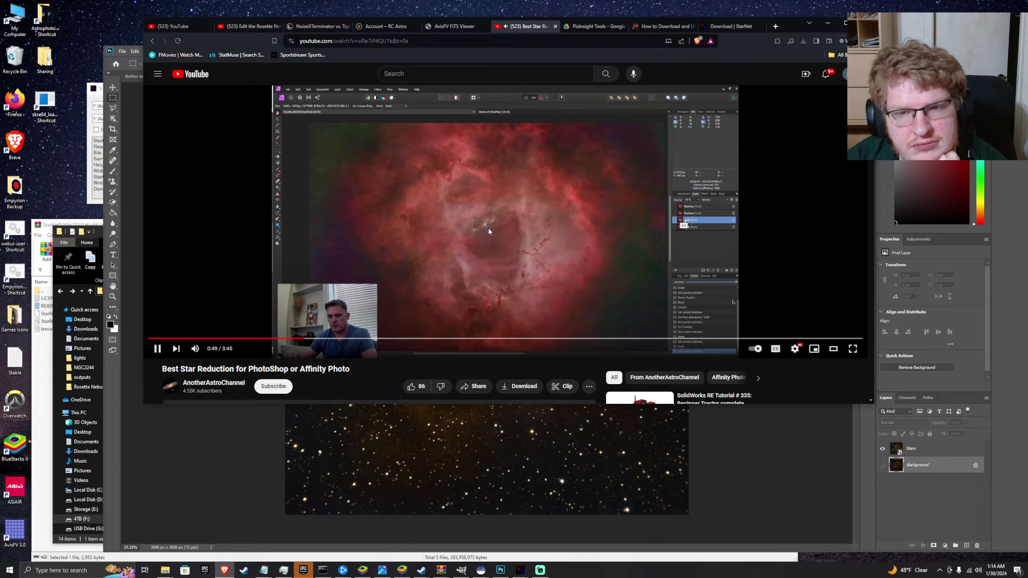
click(518, 233)
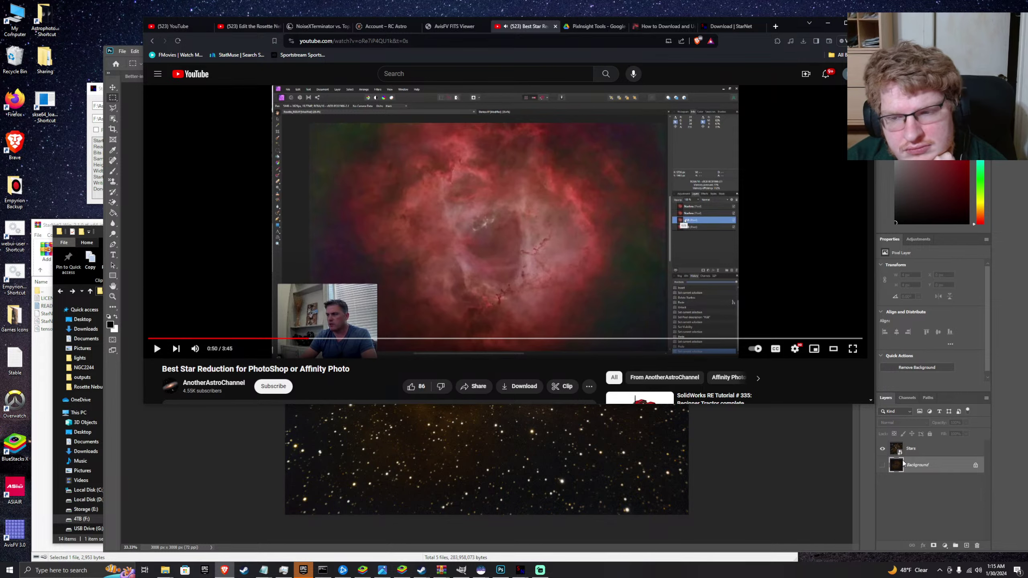
- Switch to Photoshop, unlock the Background layer and rename it Starless
click(915, 466)
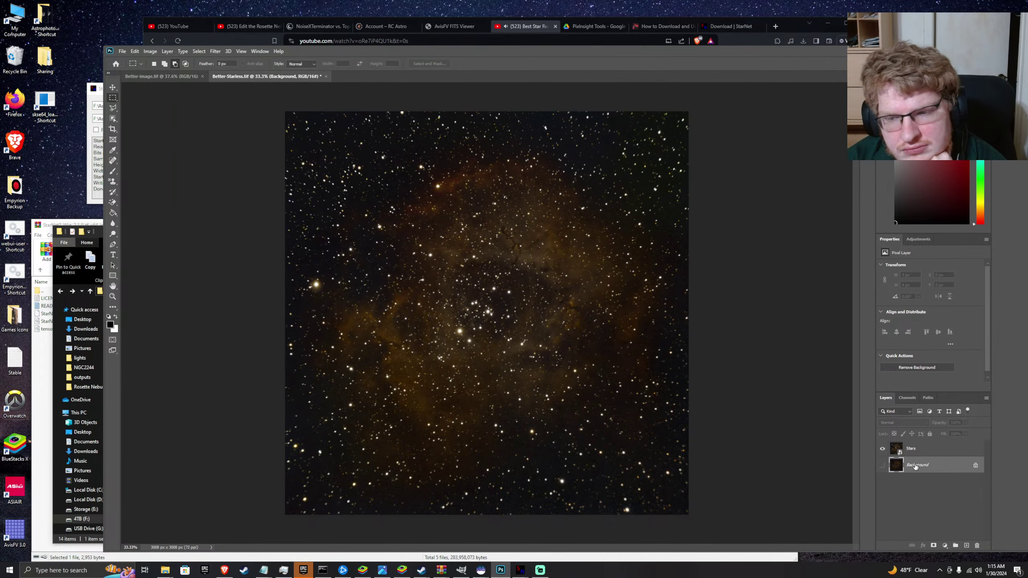
click(975, 465)
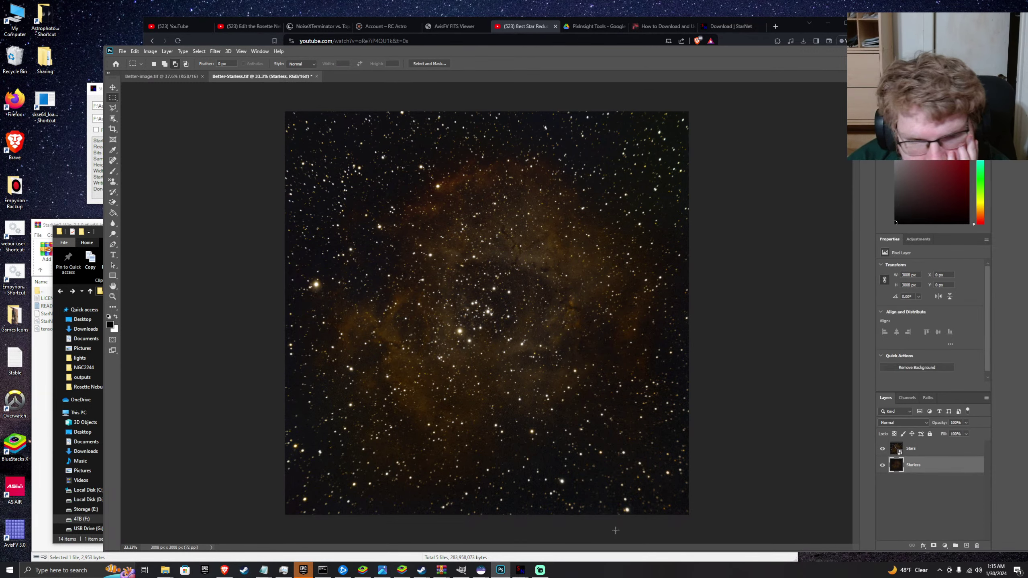
- Skim the "Edit the Rosette Nebula in 10 Minutes" video in the browser through its High Pass Filter chapter and pause at 6:38
click(224, 570)
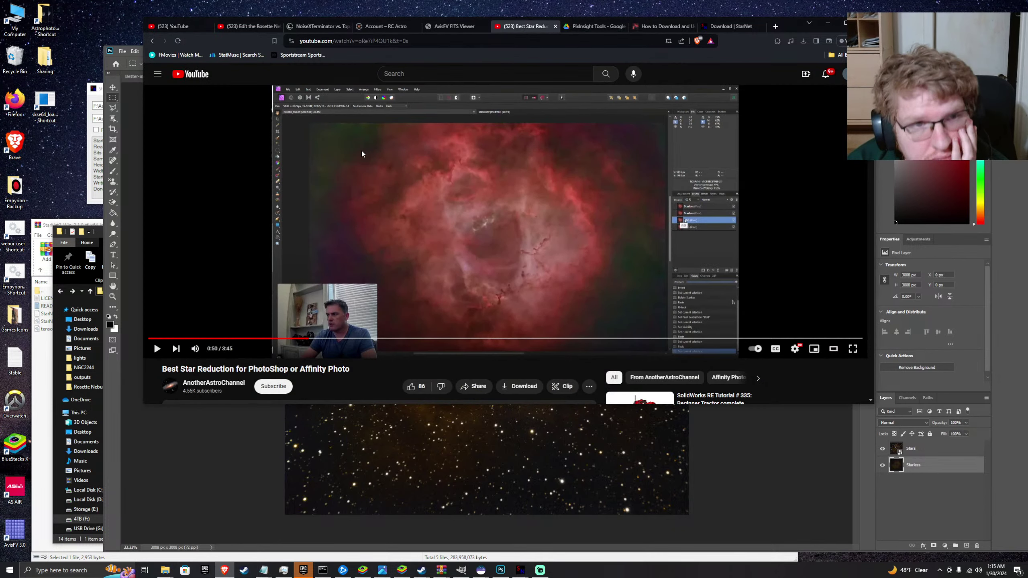
click(253, 27)
click(499, 203)
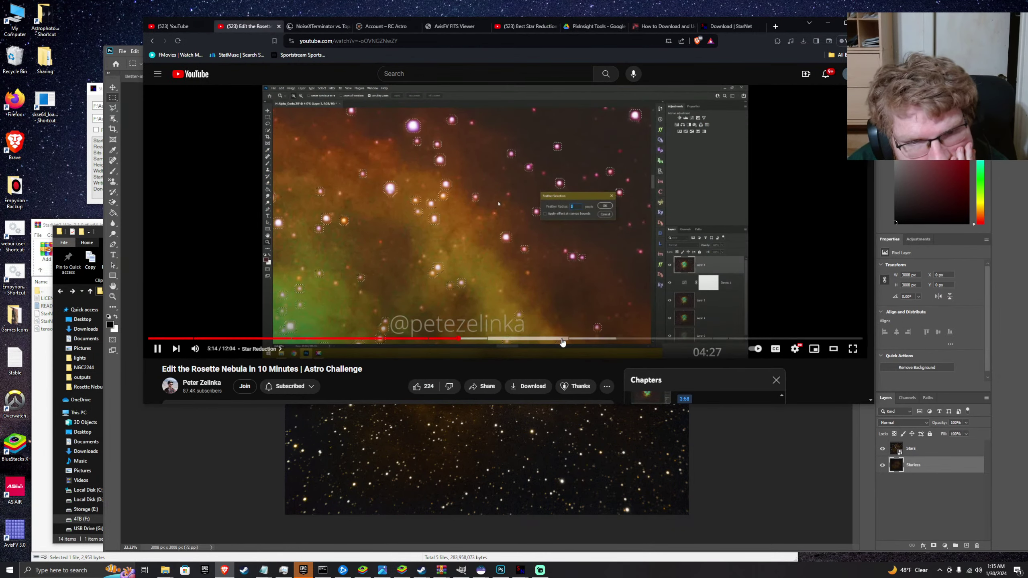
click(547, 338)
click(515, 338)
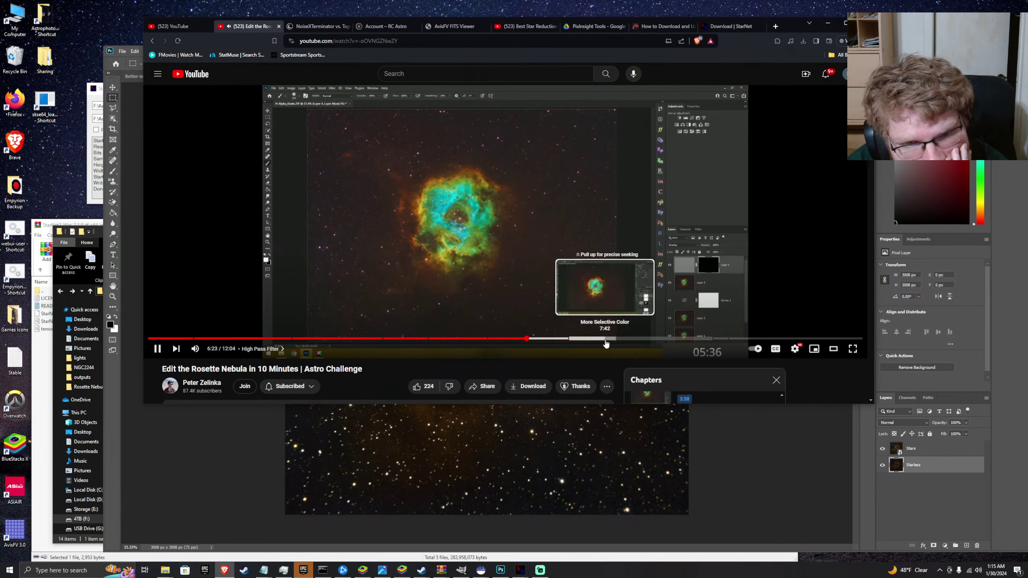
click(542, 338)
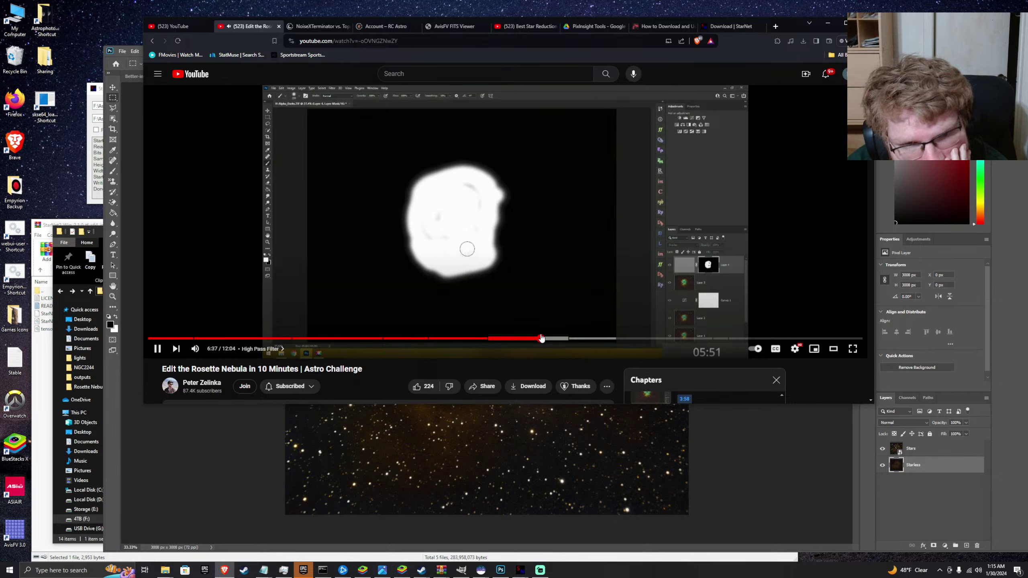
click(562, 294)
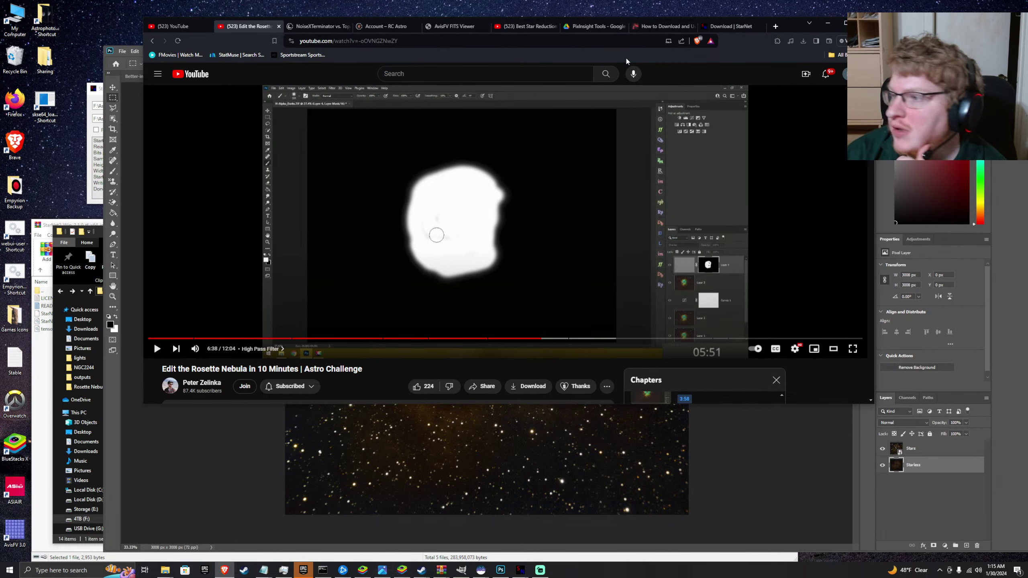
- Return to the Best Star Reduction video and replay the layer duplication part from about 0:38
click(518, 25)
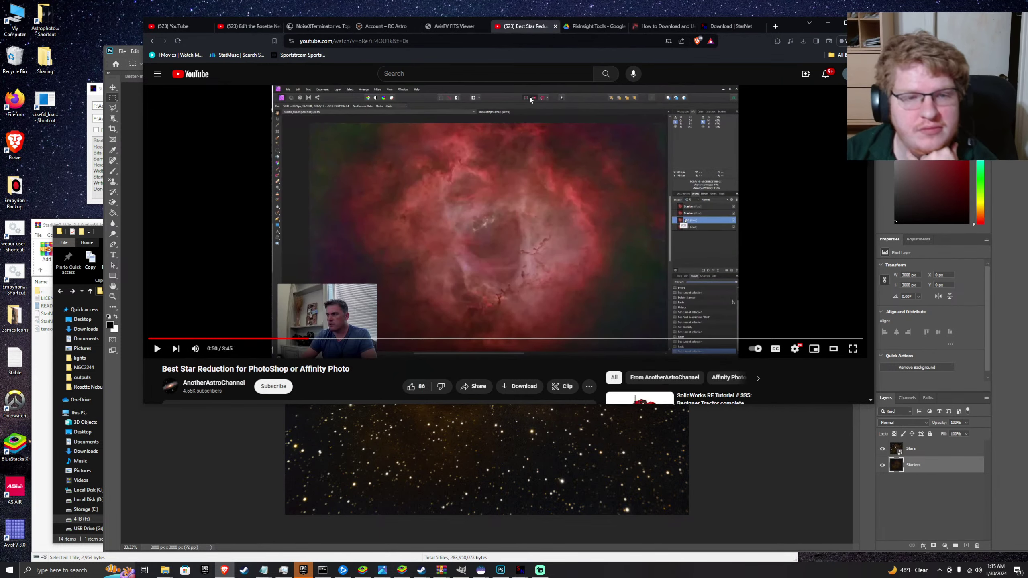
click(607, 276)
click(920, 461)
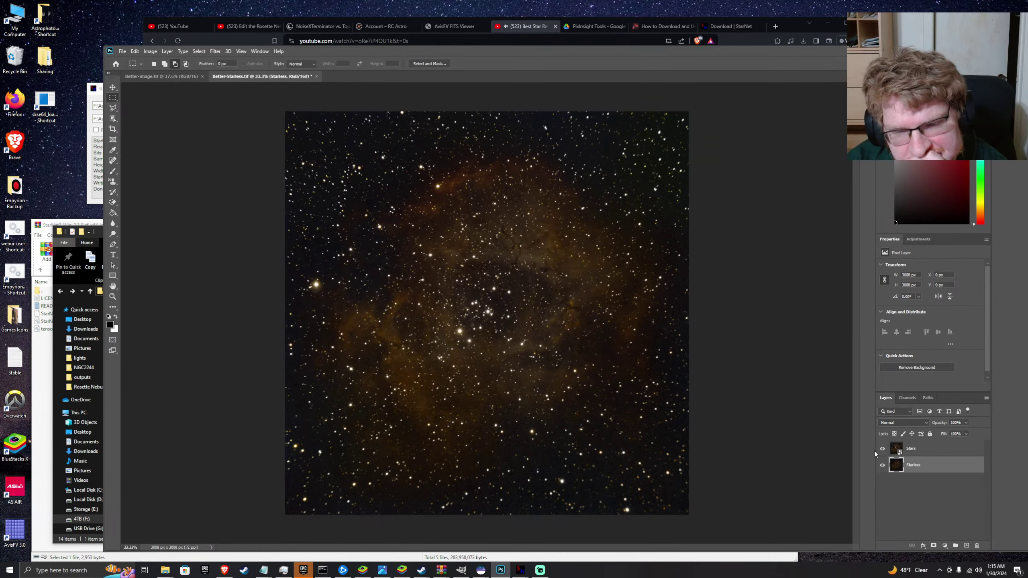
key(alt+Tab)
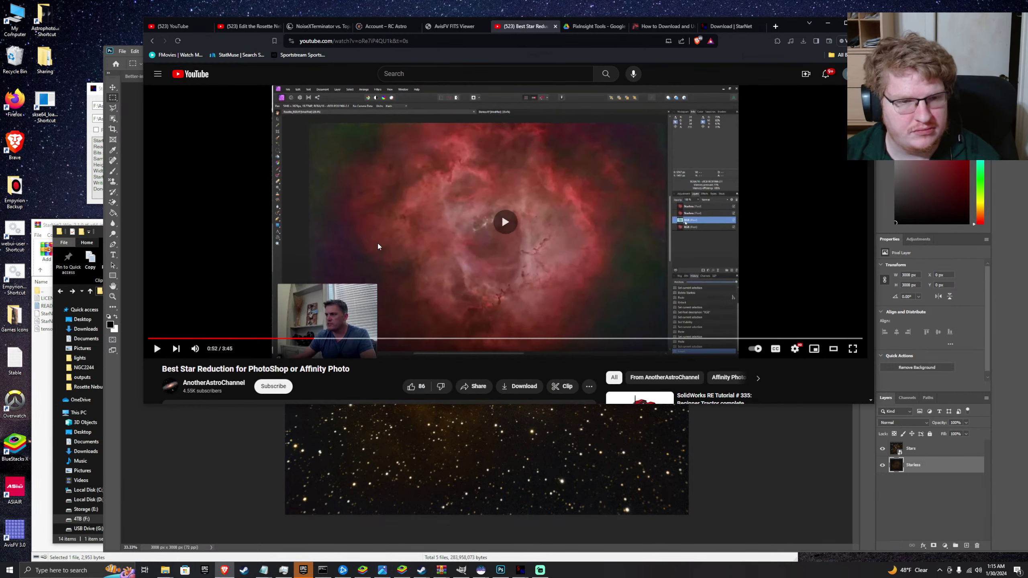
click(307, 340)
click(295, 340)
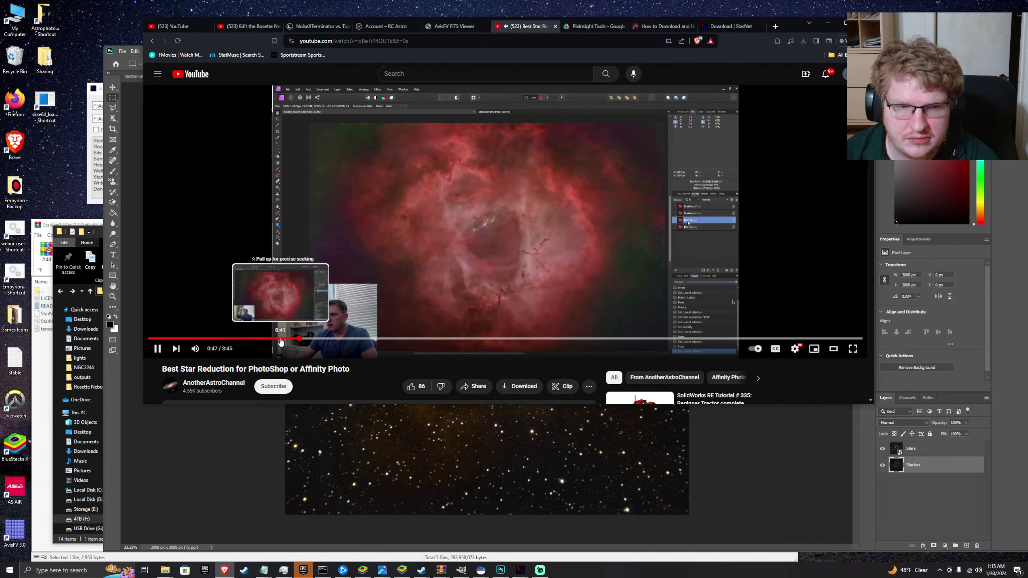
click(280, 340)
click(269, 341)
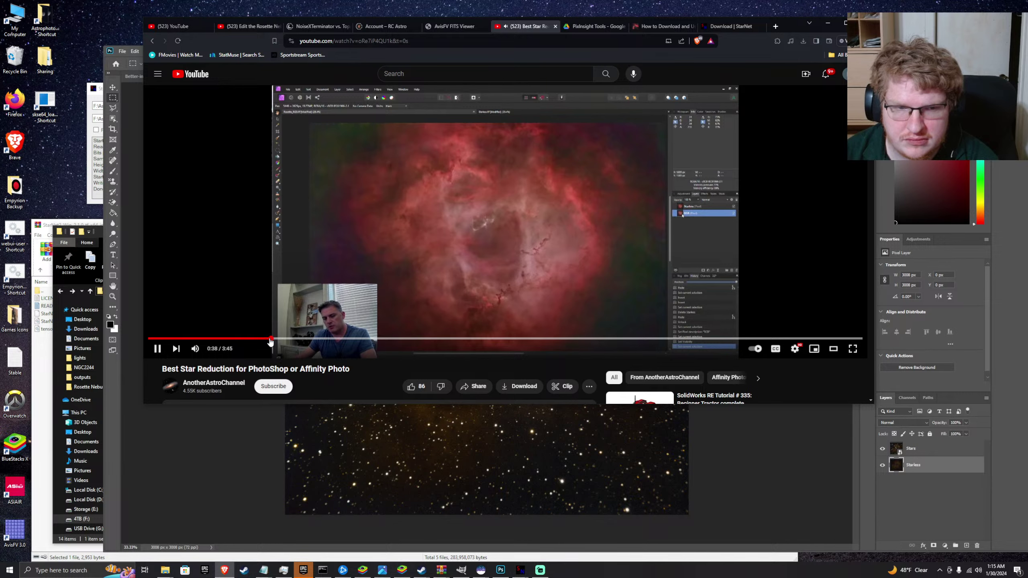
- Duplicate the Stars layer and the Starless layer in Photoshop
click(961, 496)
click(921, 453)
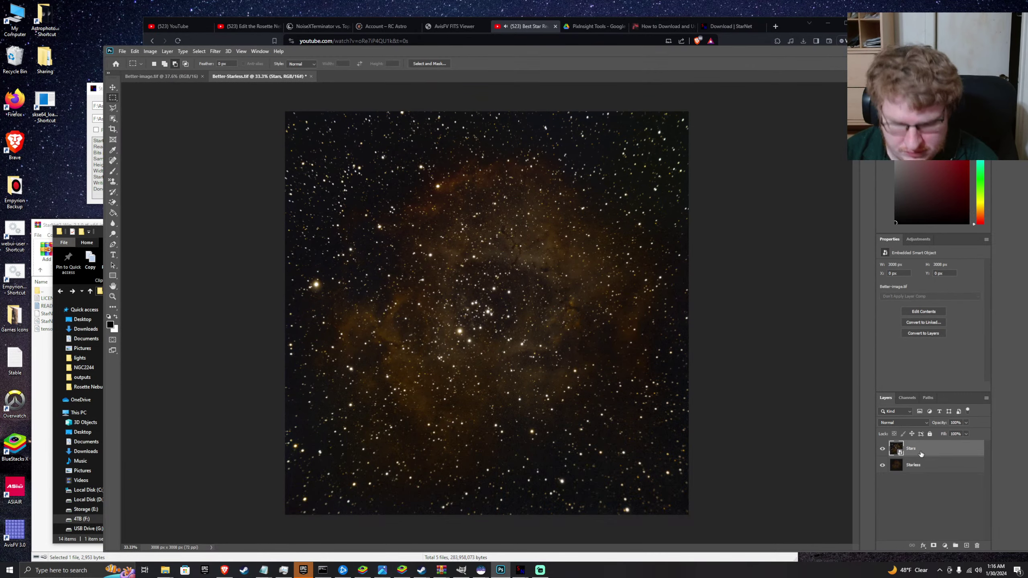
key(ctrl+j)
click(914, 487)
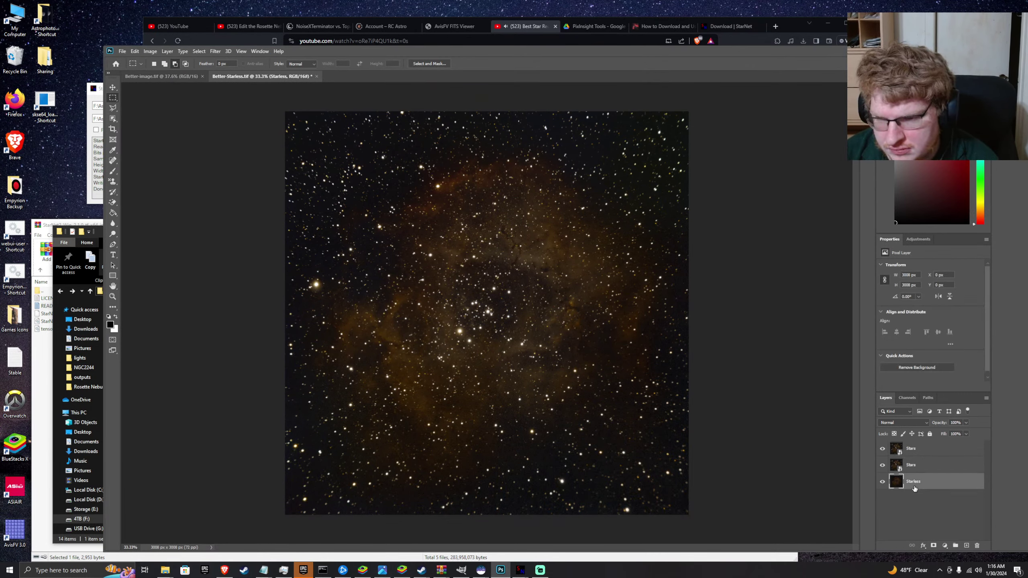
- Arrange Photoshop and the browser with the tutorial video side by side, and close the command prompt window
drag(827, 51, 1, 130)
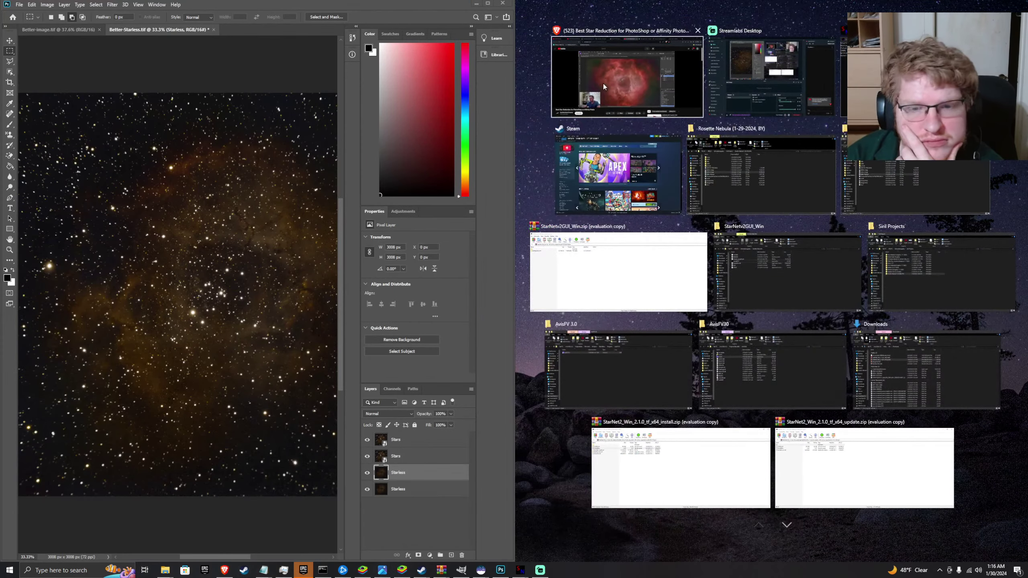
click(609, 83)
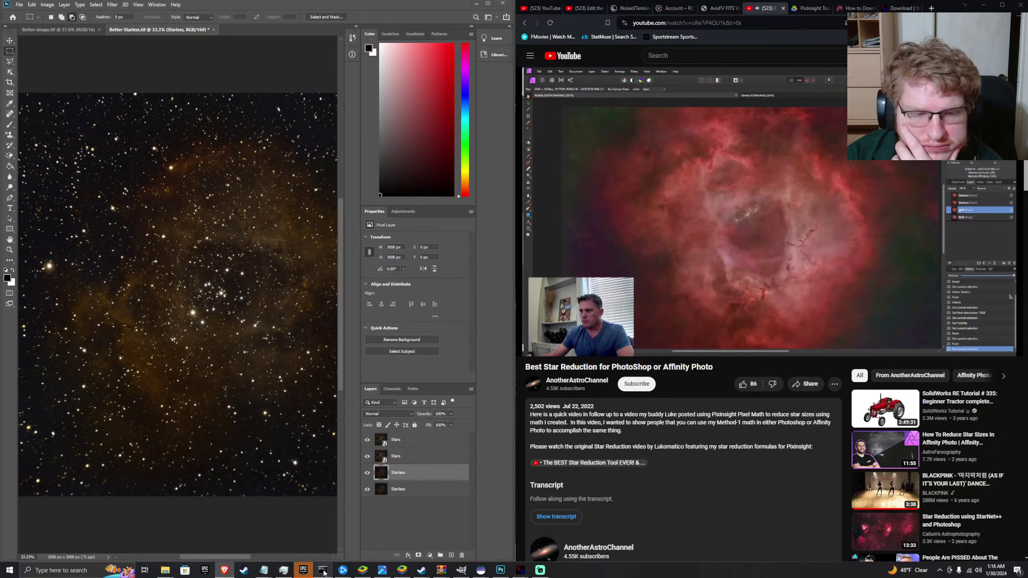
right_click(322, 570)
click(342, 384)
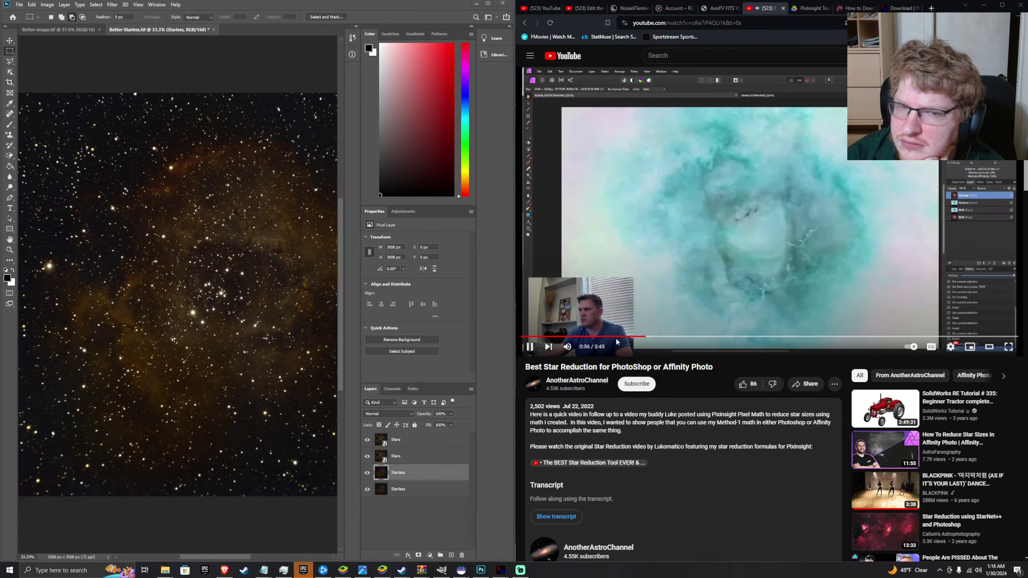
- Replay the star reduction video from about 0:43 and pause it at 0:51
click(628, 337)
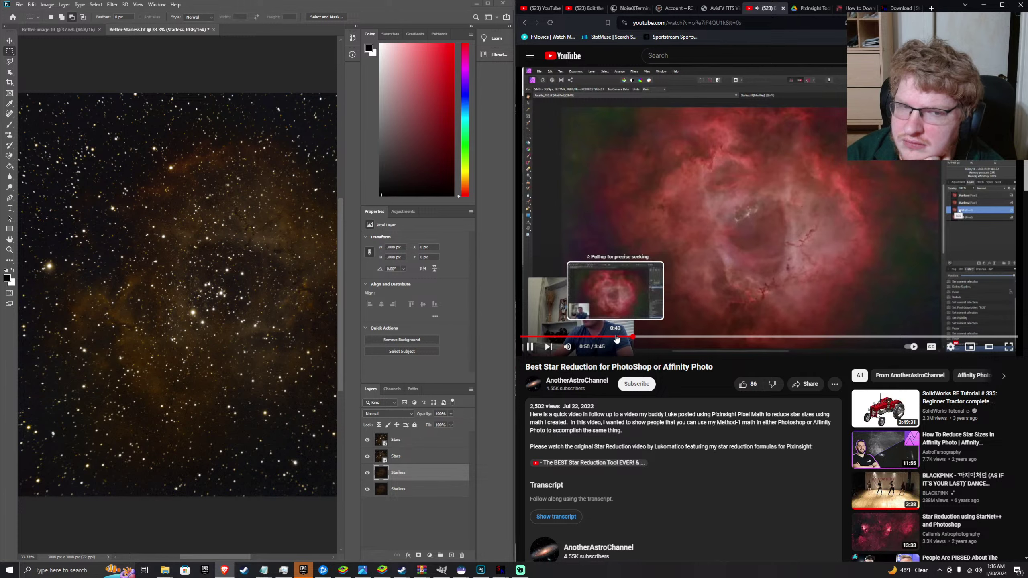
click(617, 339)
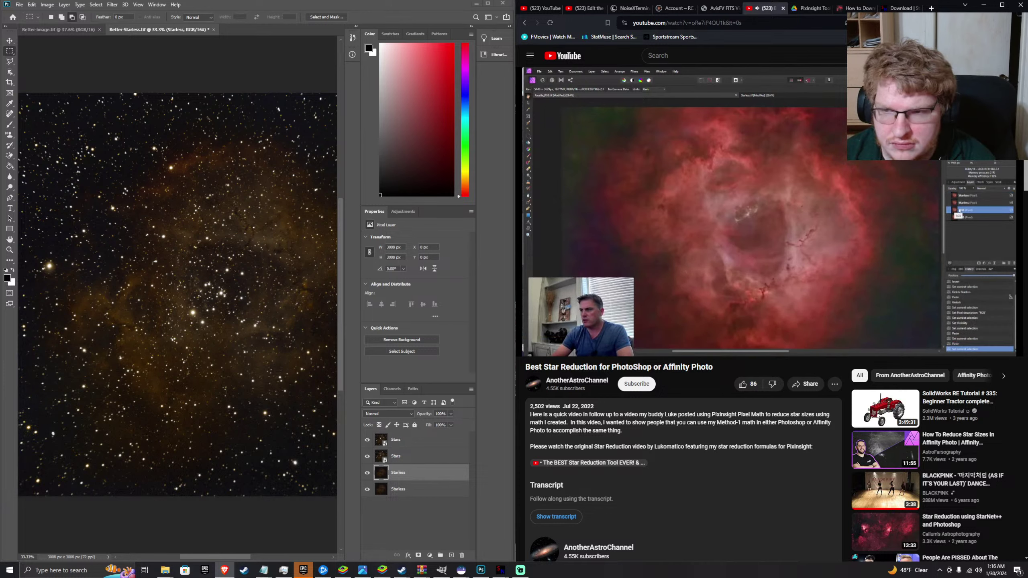
click(672, 275)
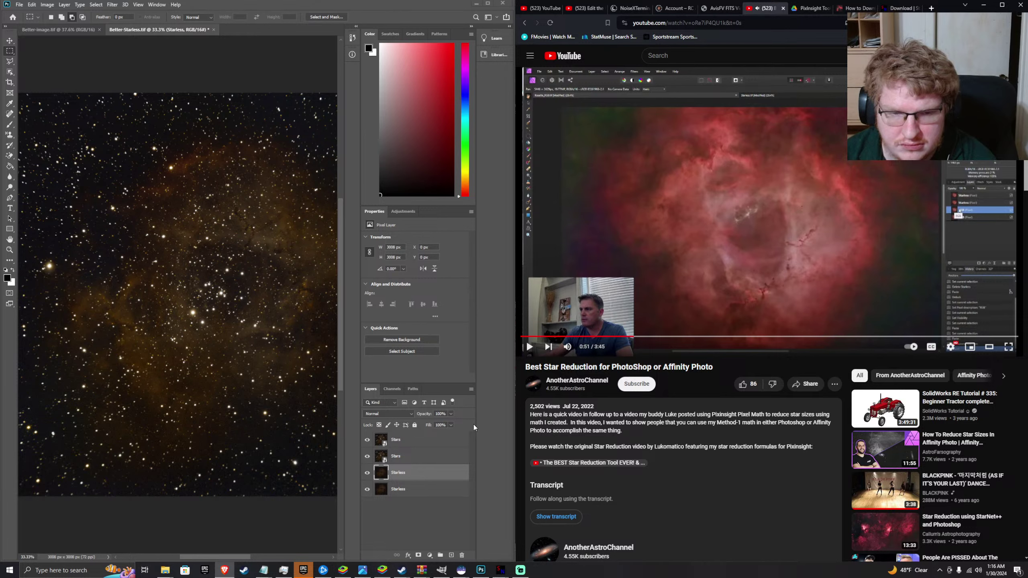
- Select the upper Starless layer and compare the layers by toggling the top Stars layer's visibility
click(403, 493)
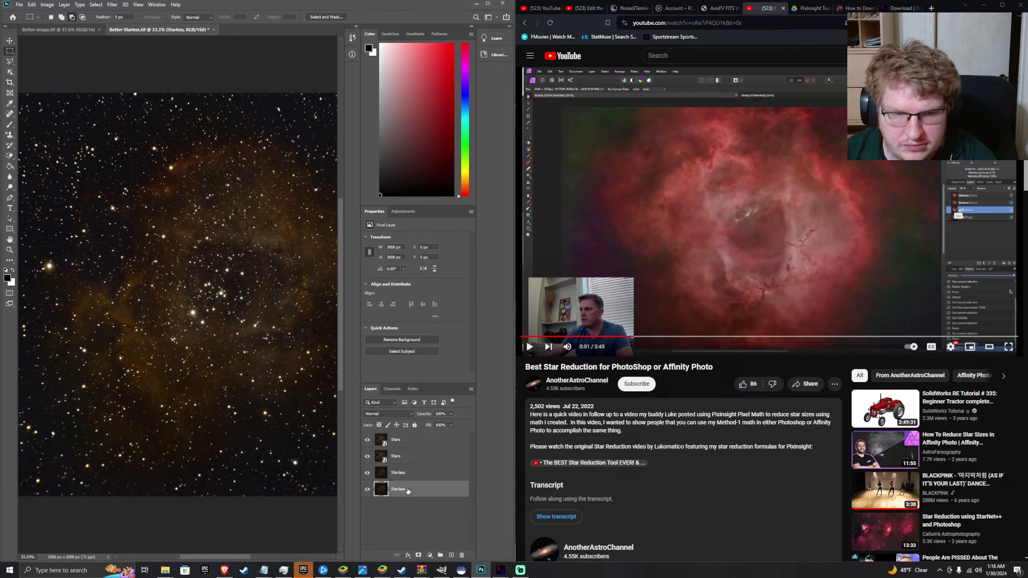
click(410, 481)
click(368, 477)
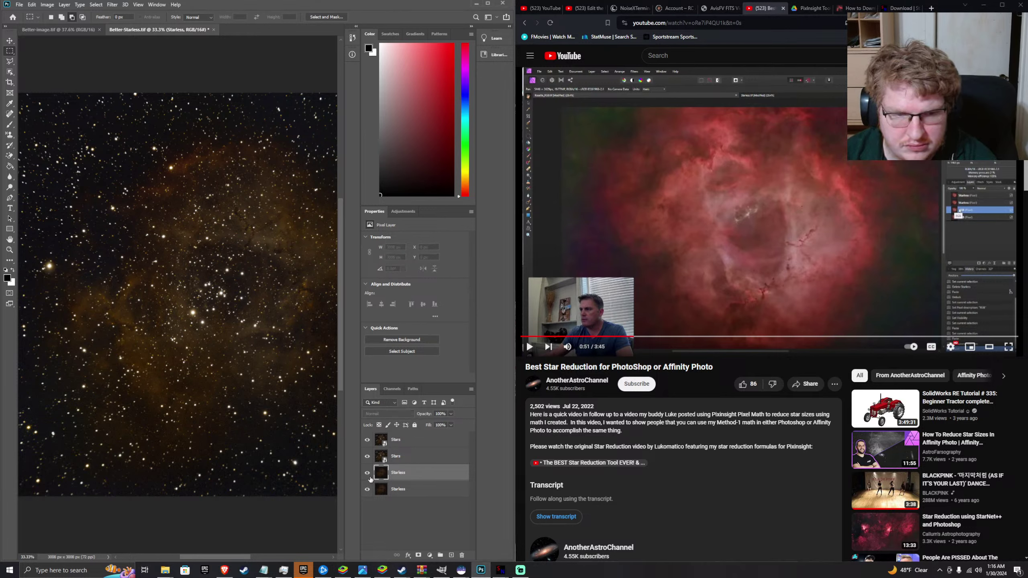
click(367, 440)
click(367, 440)
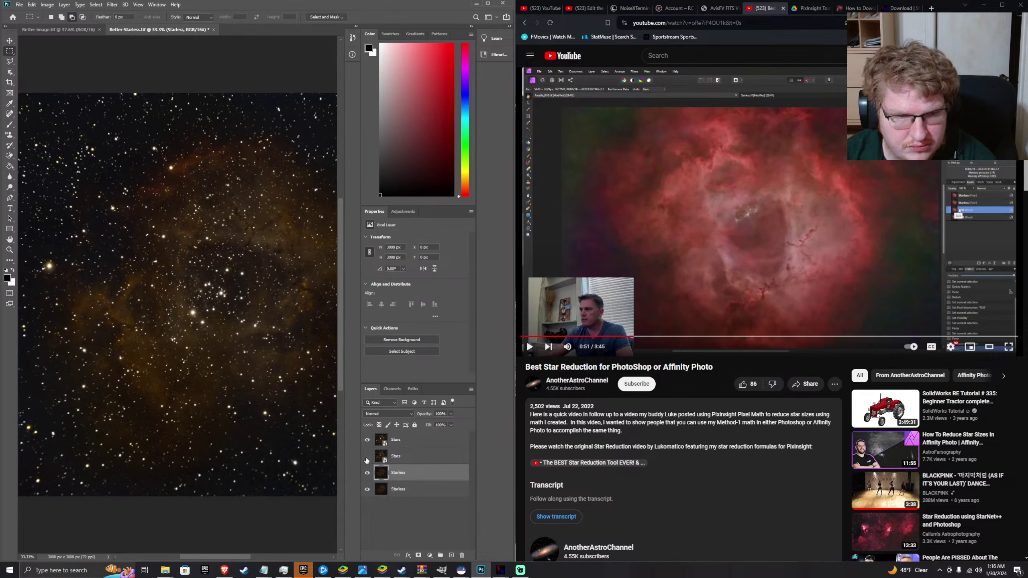
- Invert the upper Starless layer and both Stars layers, resuming the tutorial video along the way
key(ctrl+i)
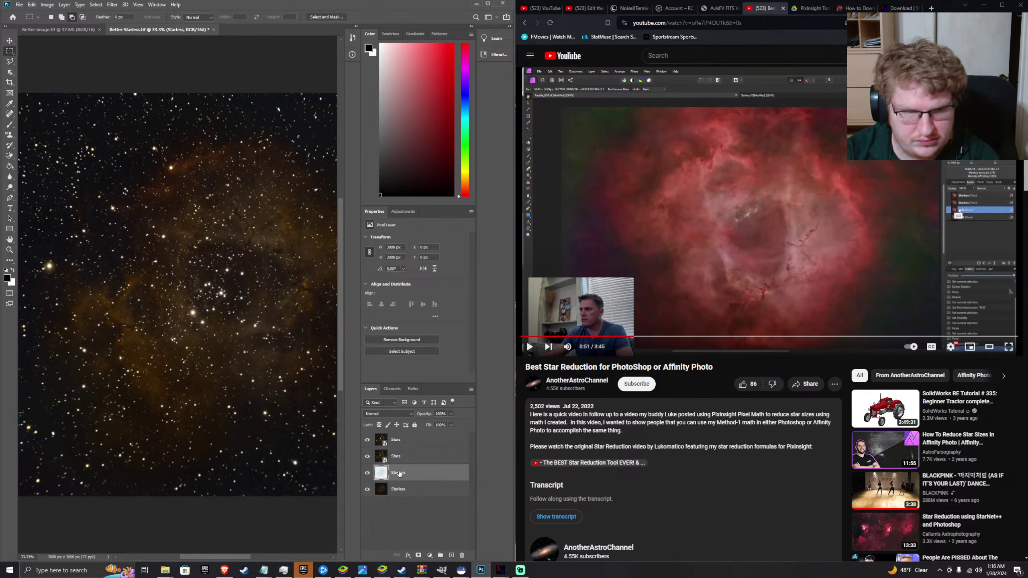
click(762, 255)
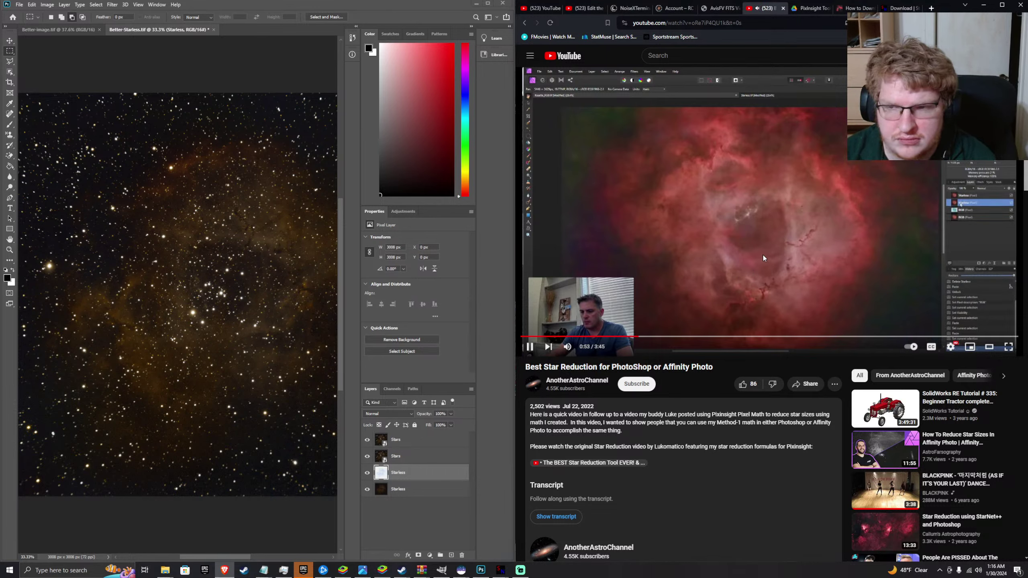
click(396, 456)
key(ctrl+i)
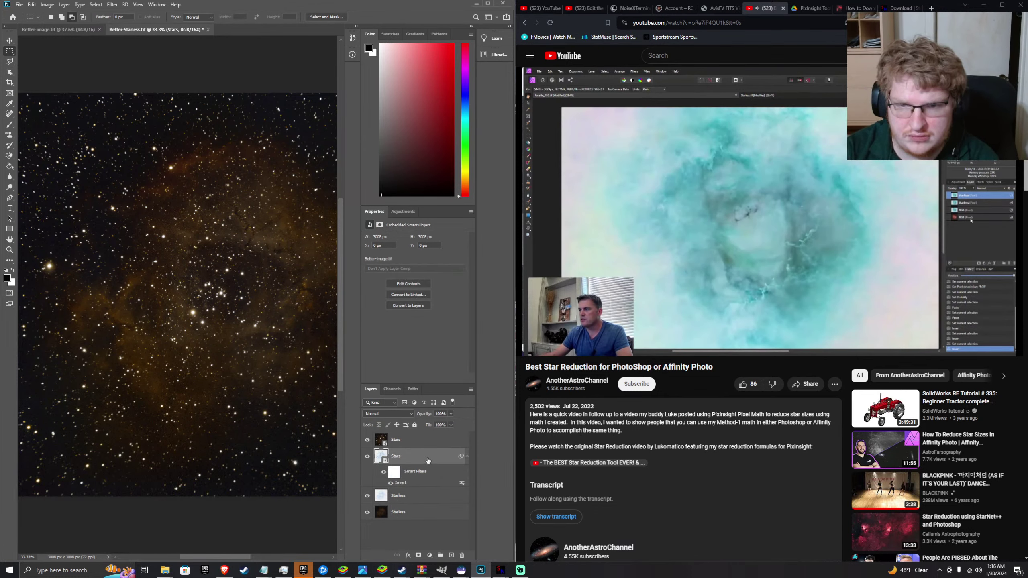
click(428, 447)
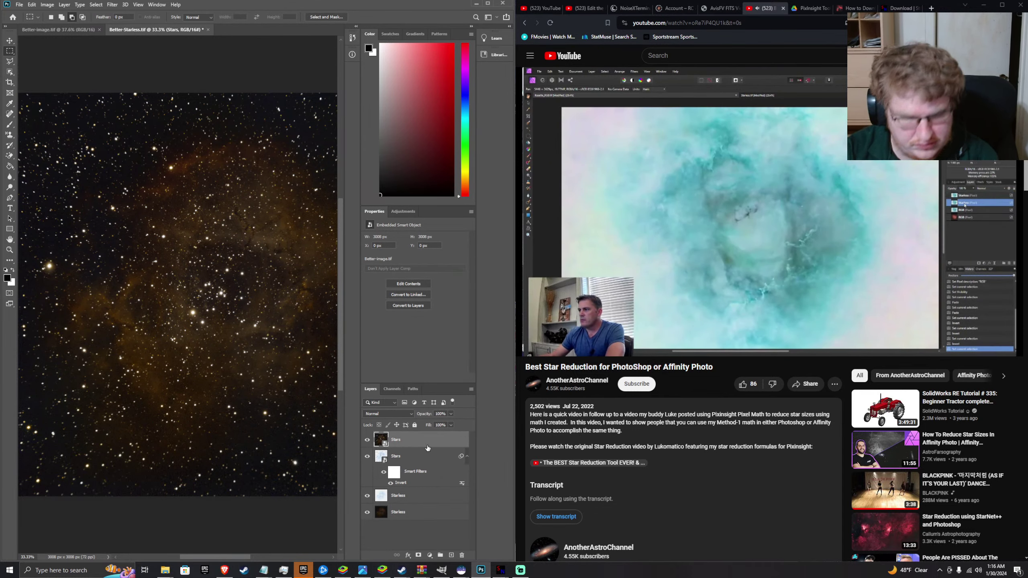
key(ctrl+i)
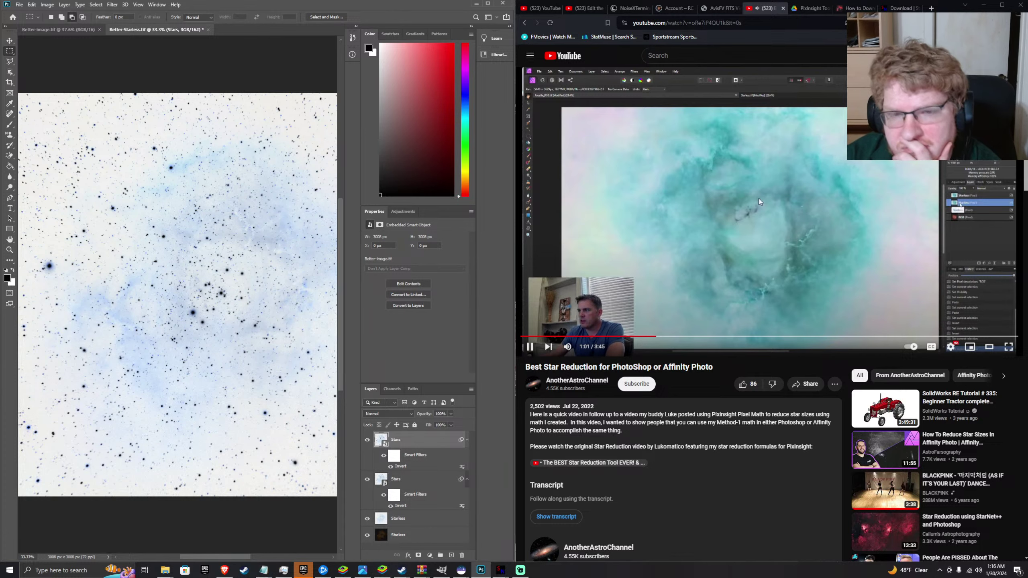
- Set the lower Stars layer's blend mode to Divide and the top Stars layer's blend mode to Multiply
click(419, 484)
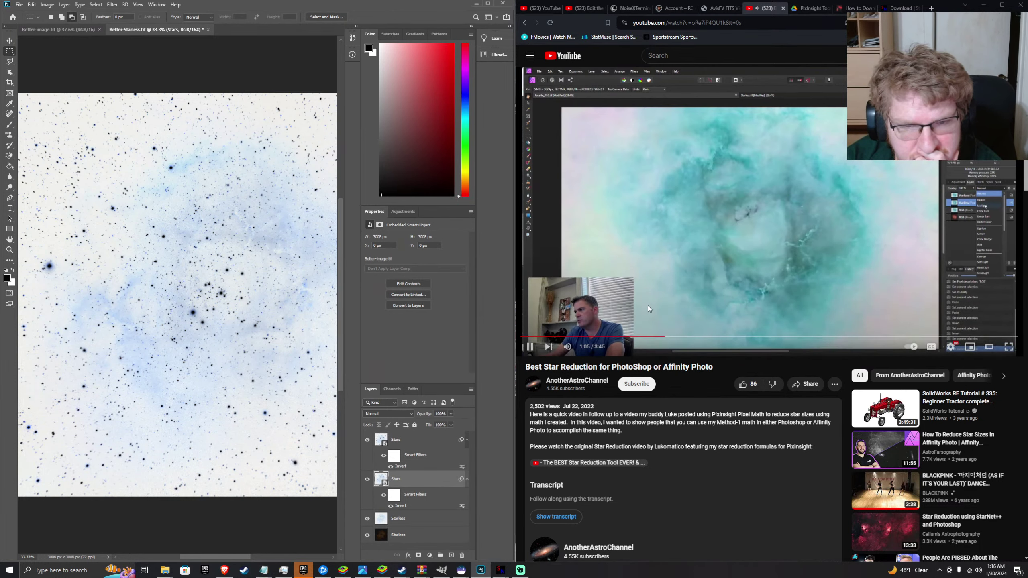
click(409, 414)
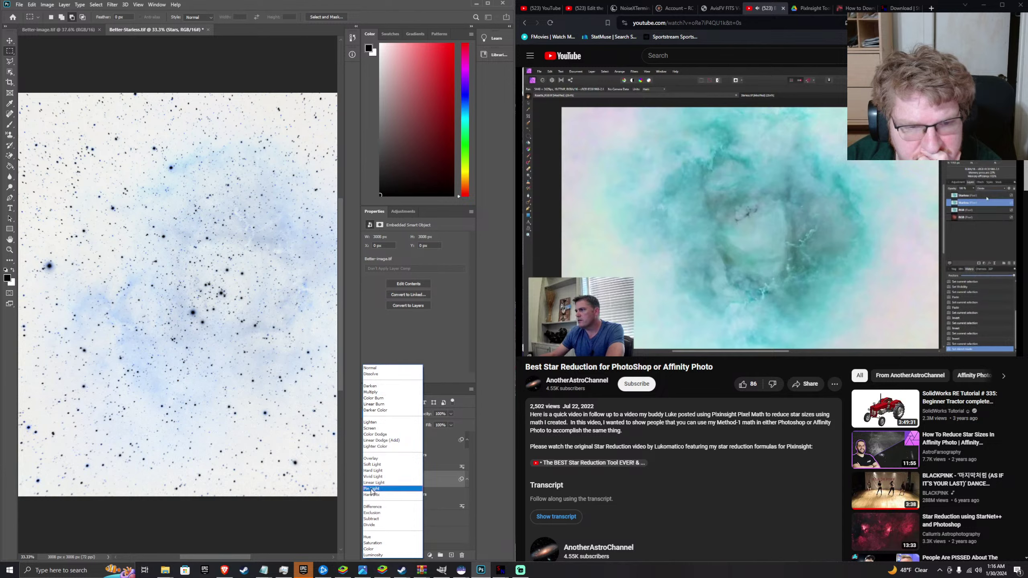
click(368, 526)
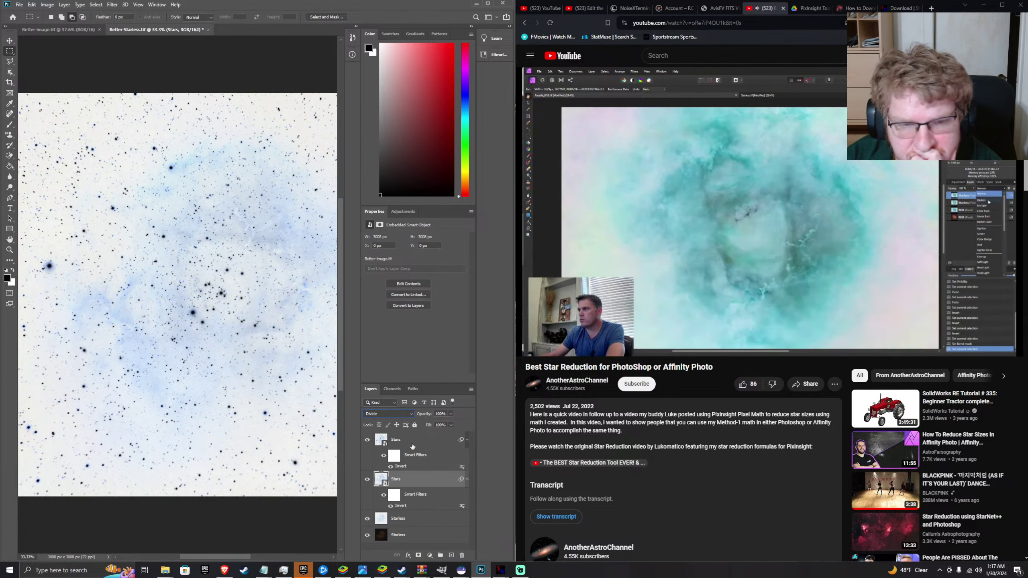
click(410, 442)
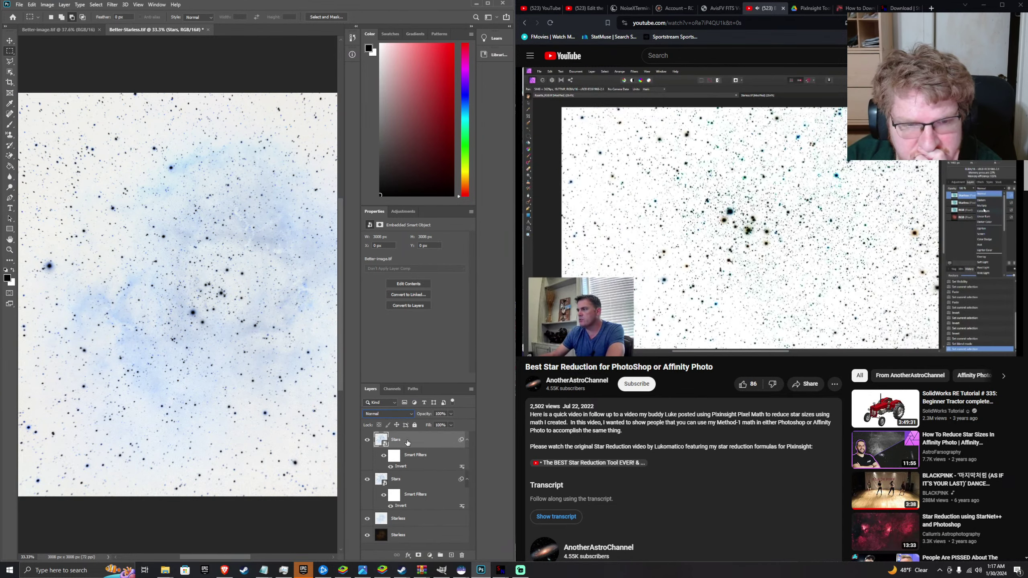
click(407, 416)
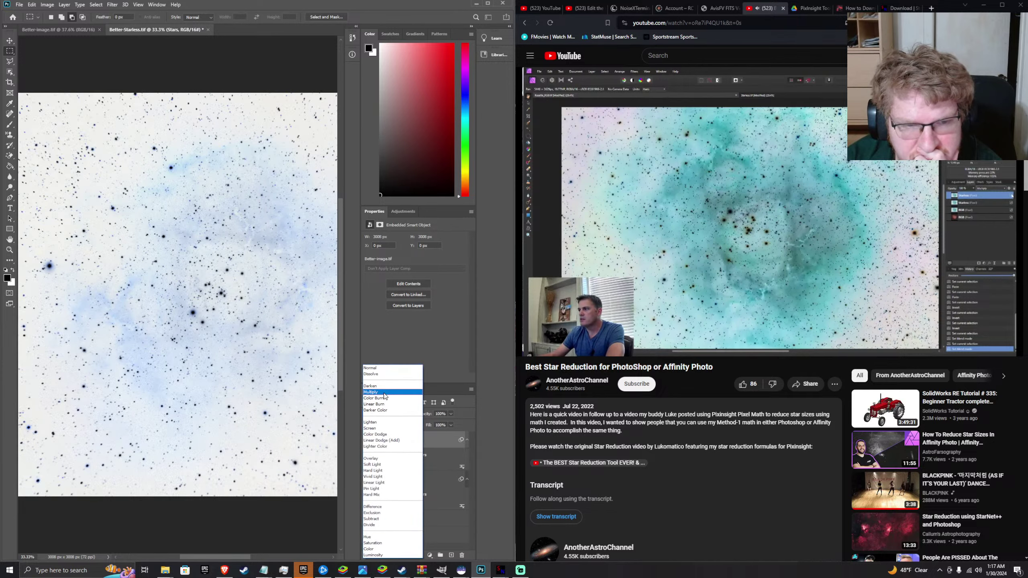
click(384, 394)
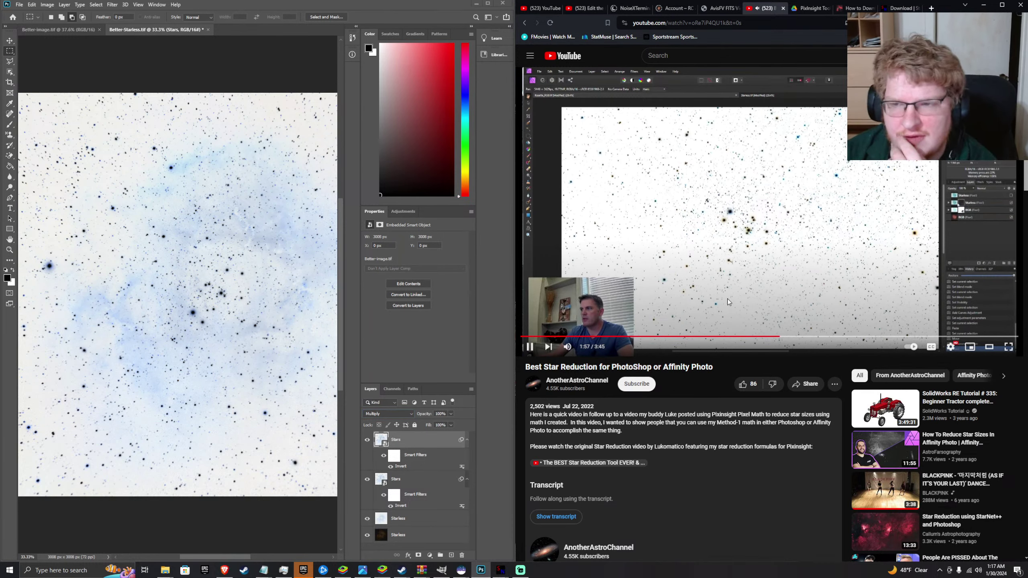
- Rewind the tutorial and replay it up to 1:19, comparing the image with the top Stars layer hidden and shown
click(726, 299)
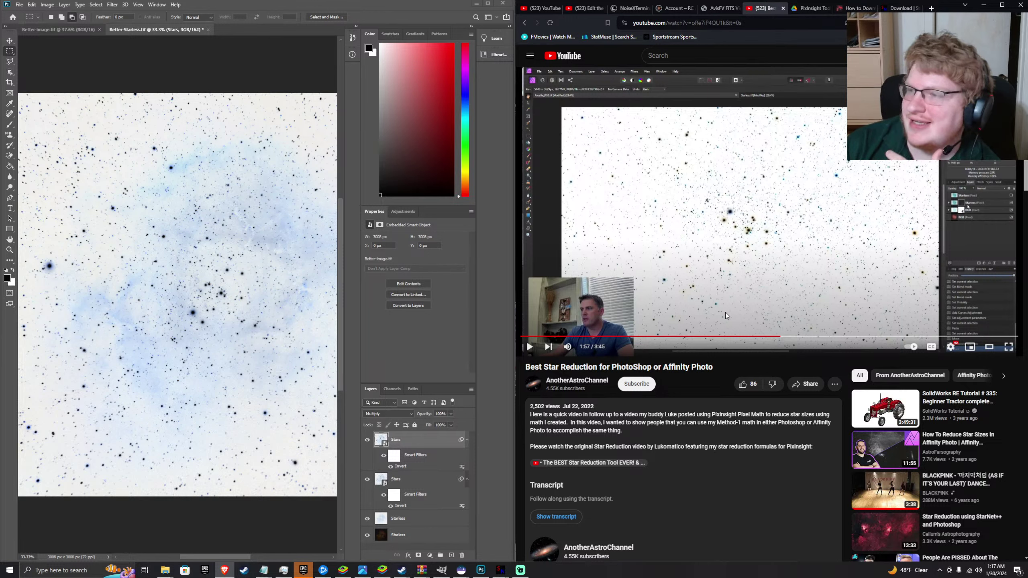
click(703, 336)
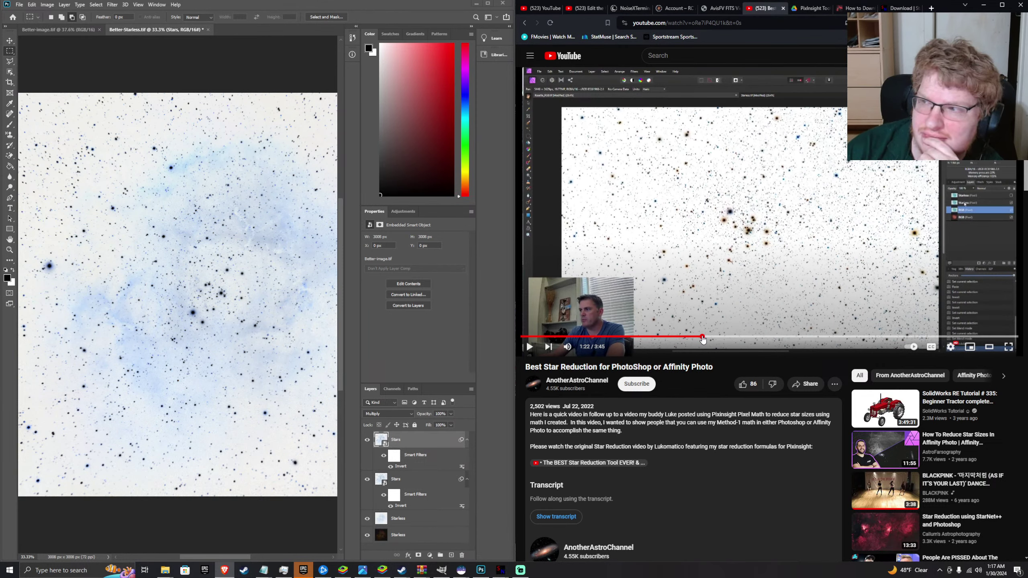
click(670, 336)
click(686, 306)
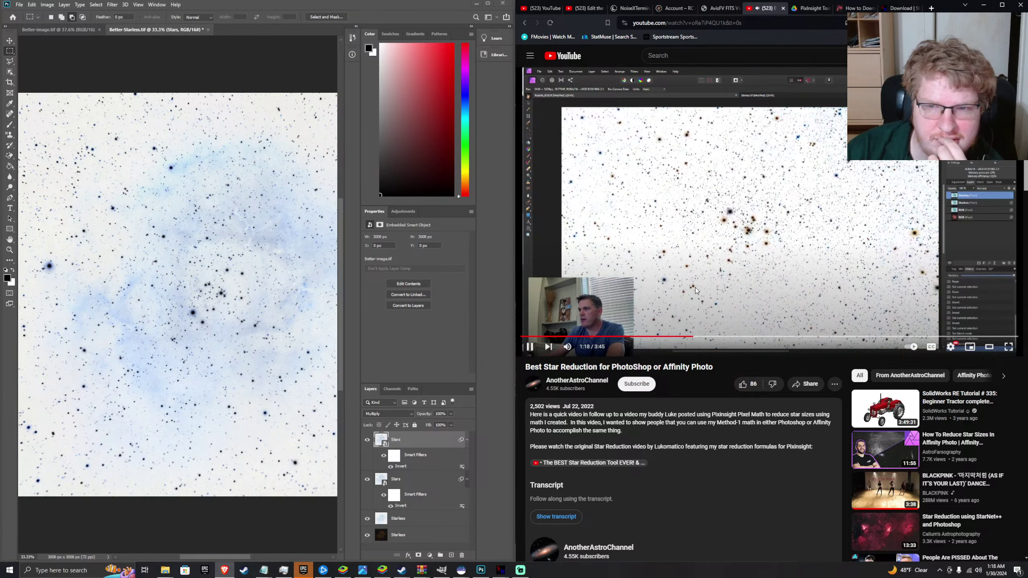
click(695, 287)
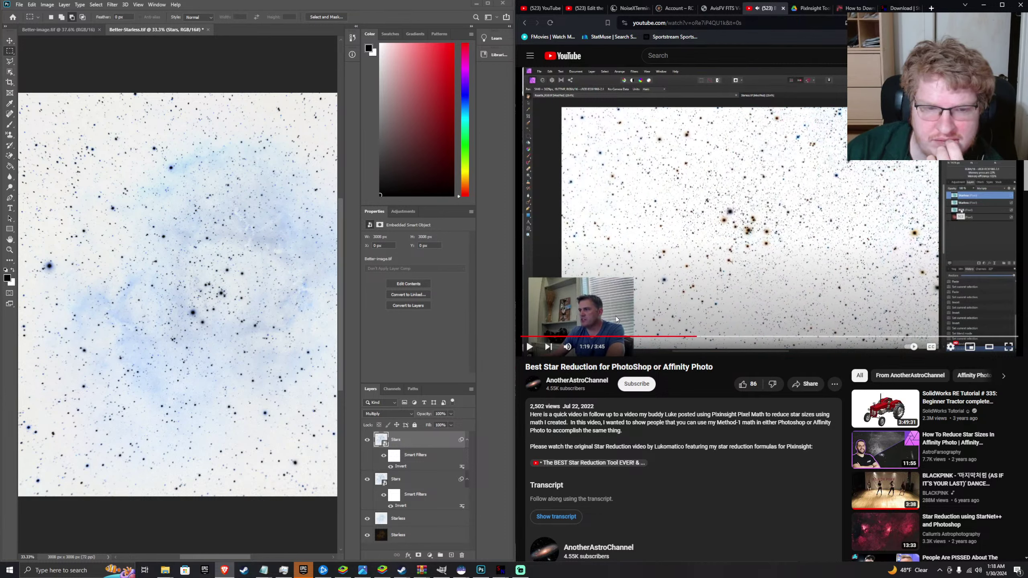
click(367, 439)
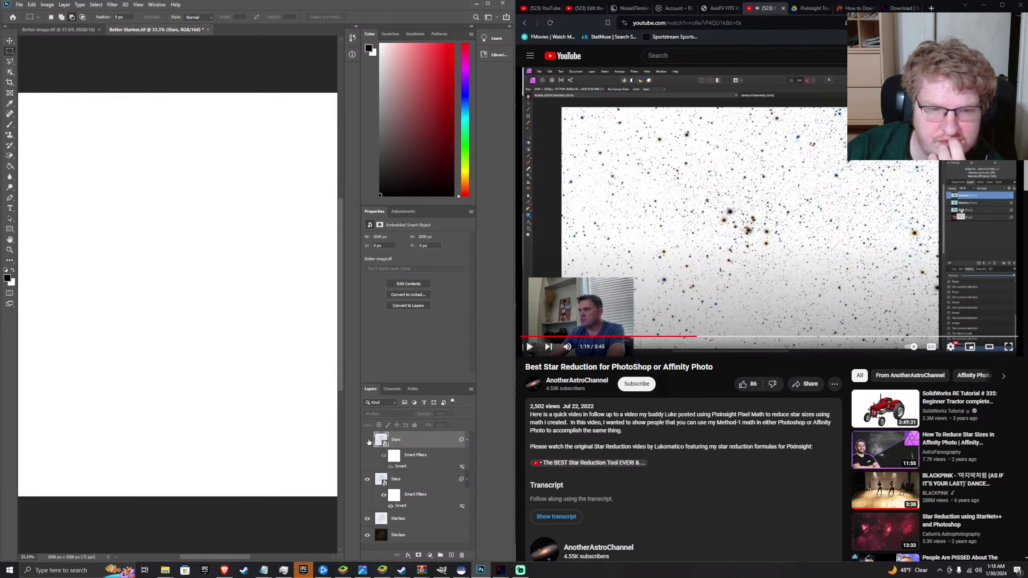
click(367, 440)
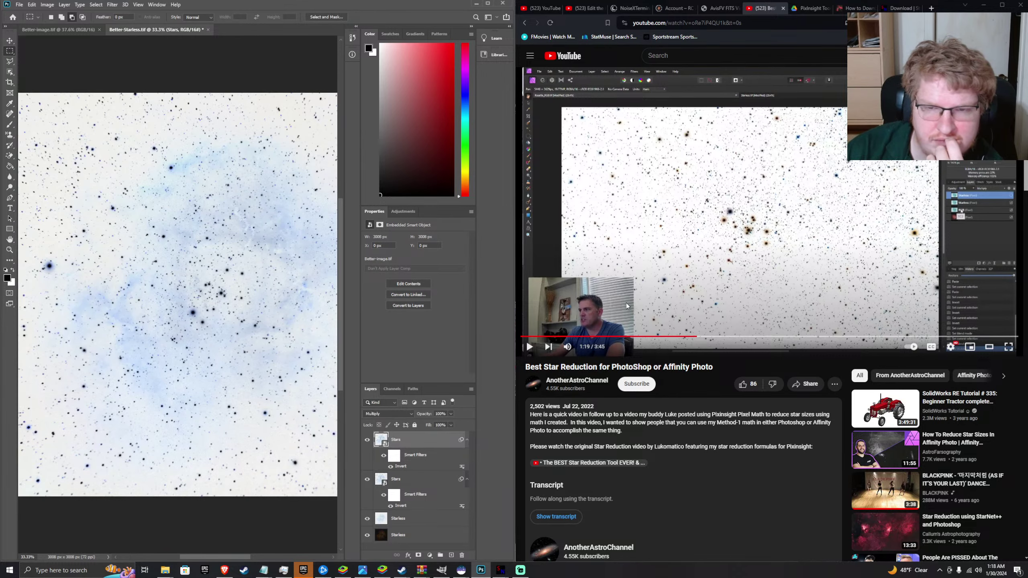
- Replay the tutorial's blend mode section from shortly after 1:00 and check the two Stars layers against it
click(657, 262)
click(659, 337)
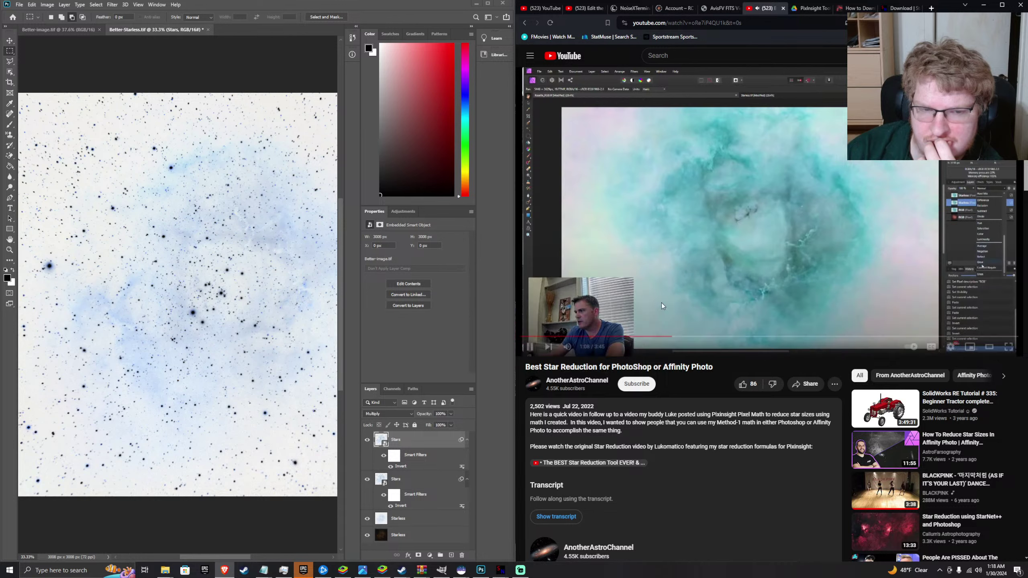
click(392, 484)
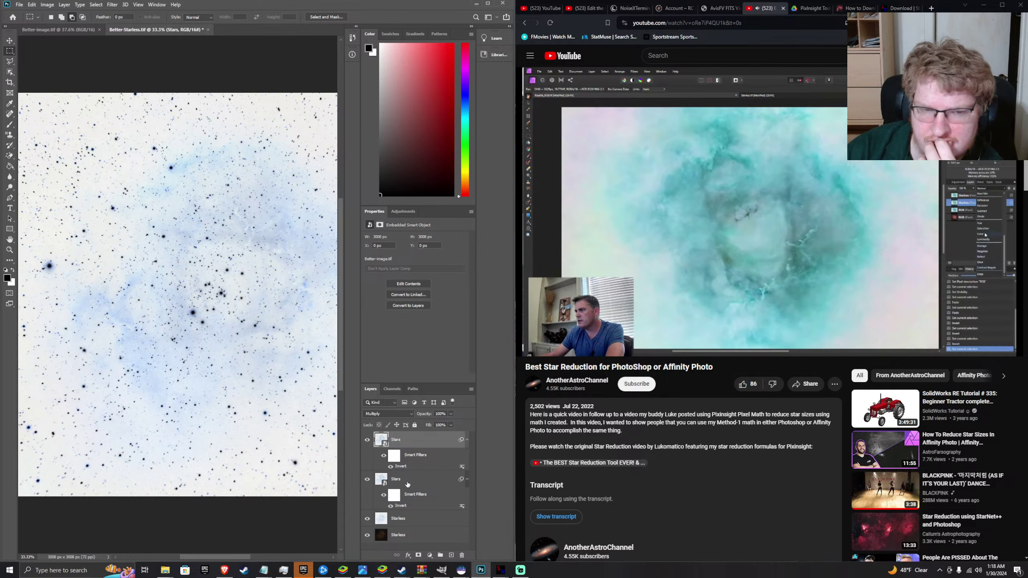
click(403, 444)
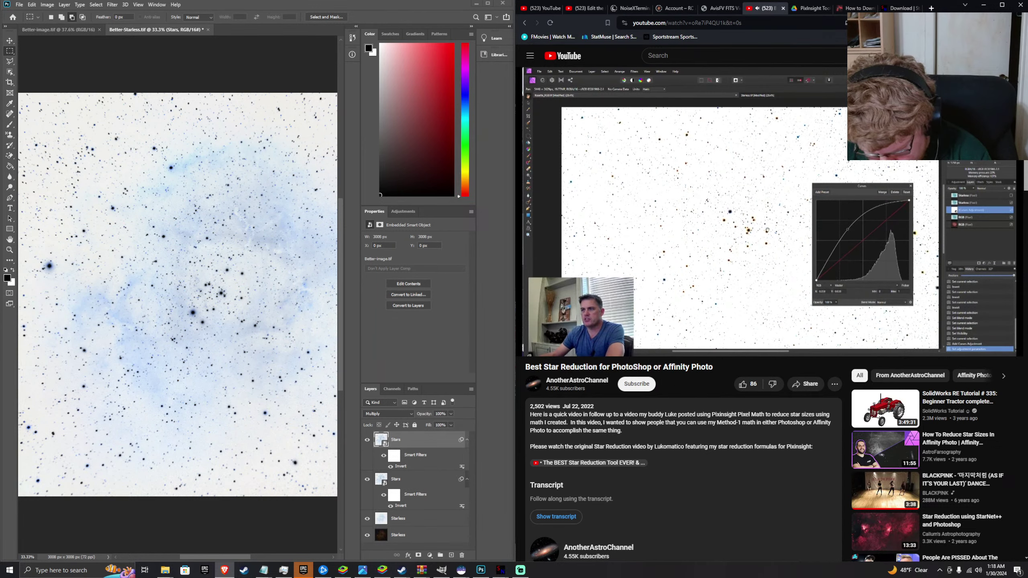
- Rewind the tutorial to the layer visibility demonstration around 1:16 and pause it at 1:19
click(677, 262)
click(689, 278)
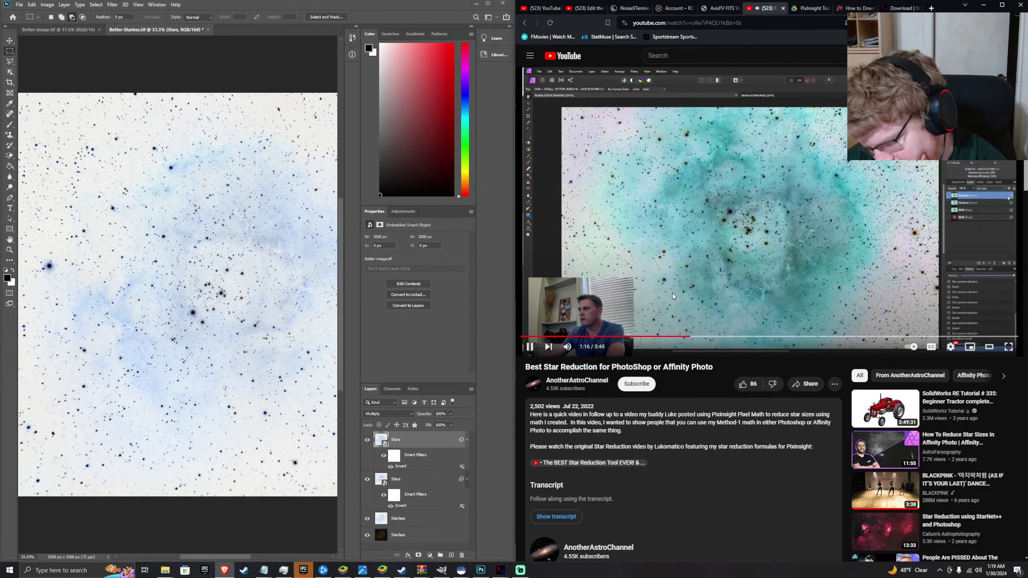
click(672, 293)
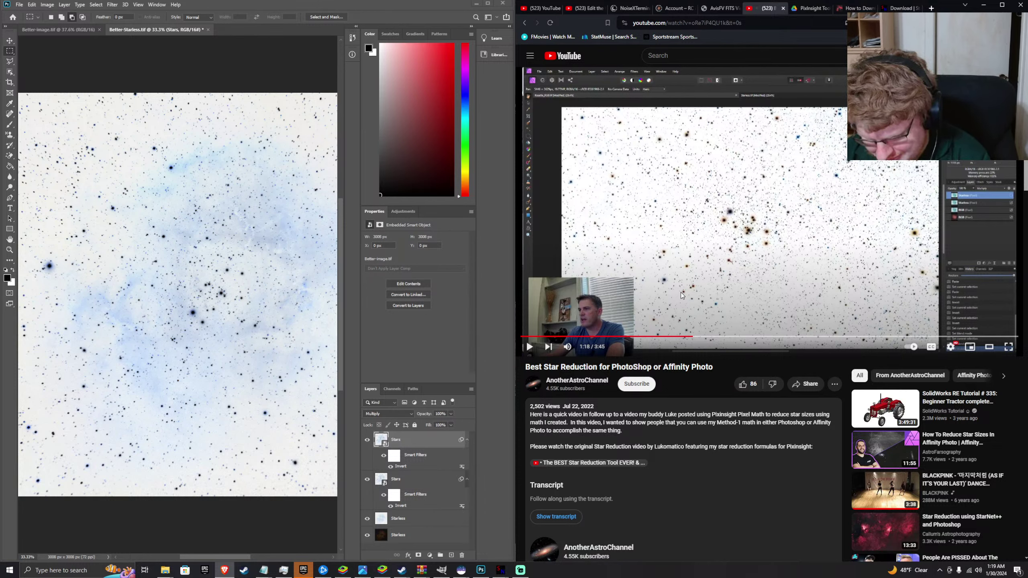
click(754, 231)
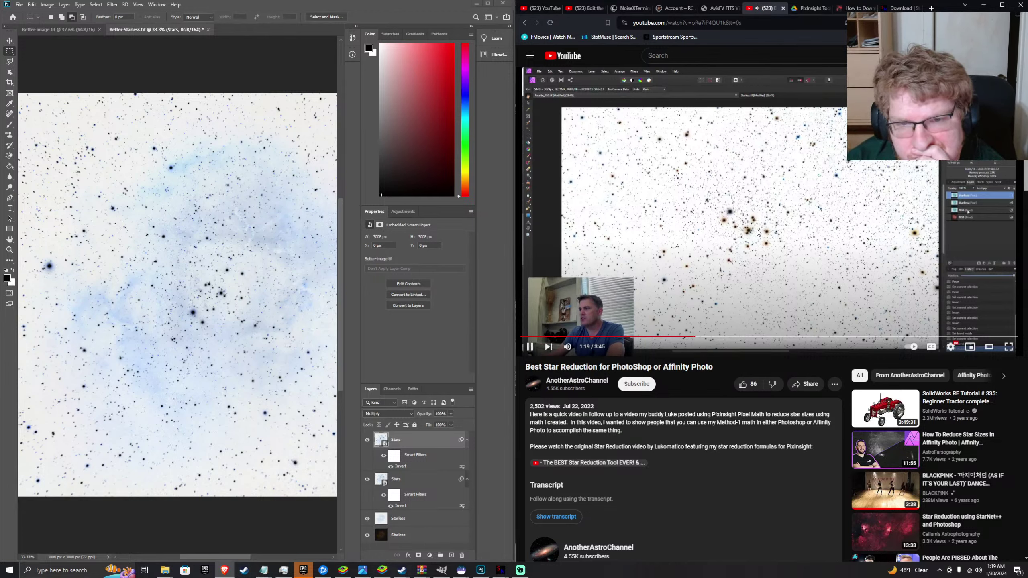
click(758, 232)
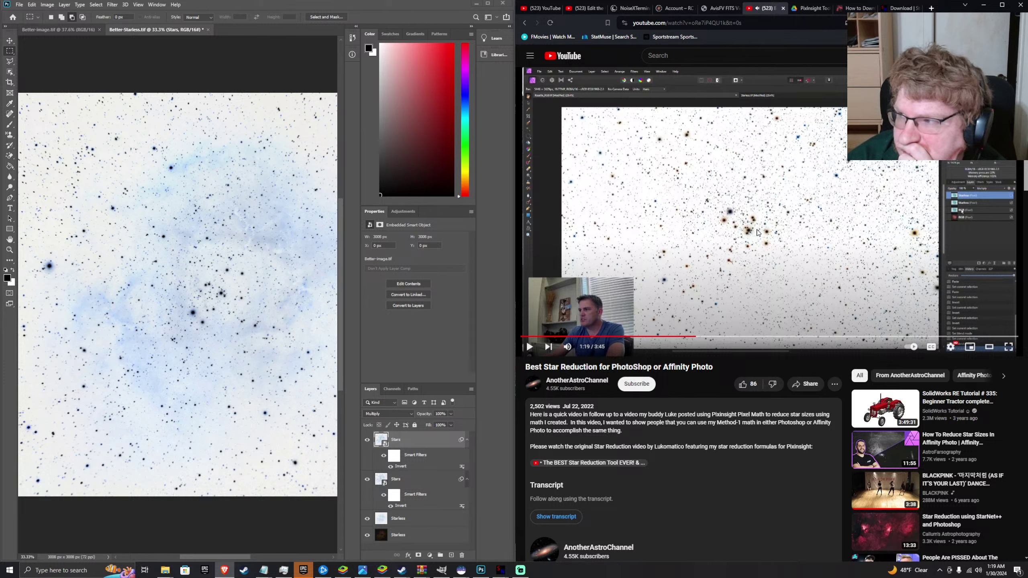
- Rewind the tutorial to about 1:01 and pause it at 1:03, where the blend mode options are shown
click(758, 232)
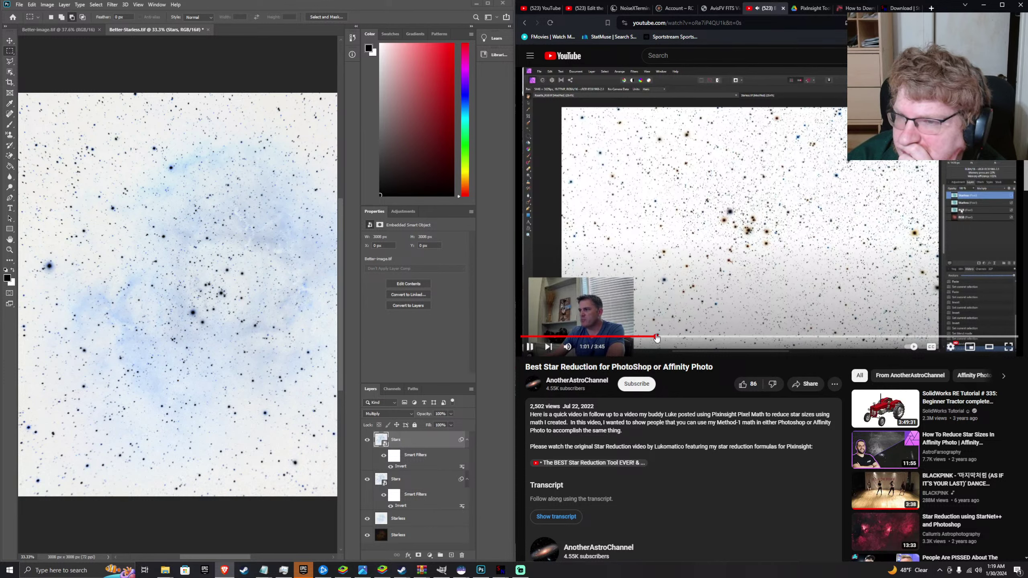
key(j)
key(j)
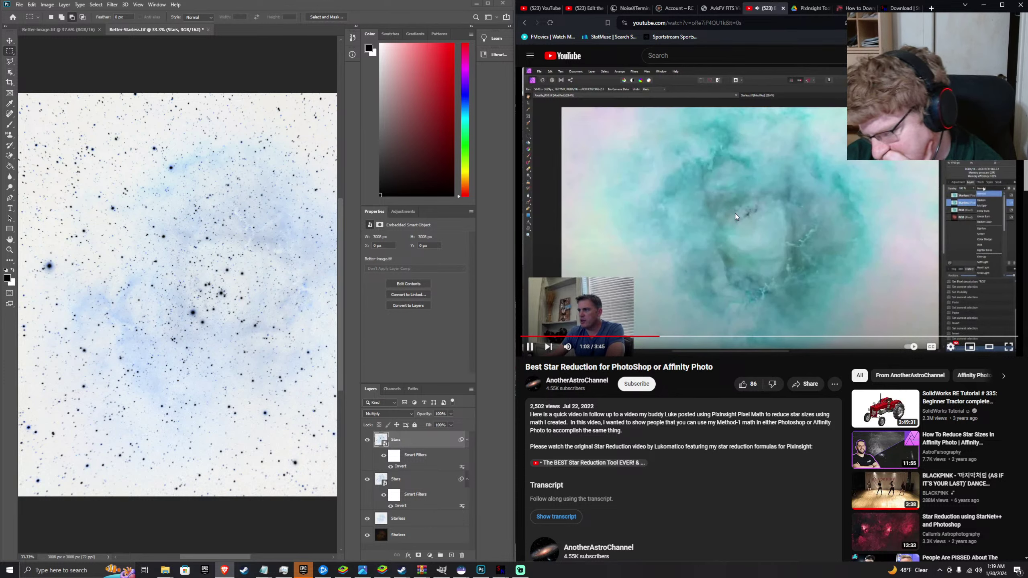
click(734, 214)
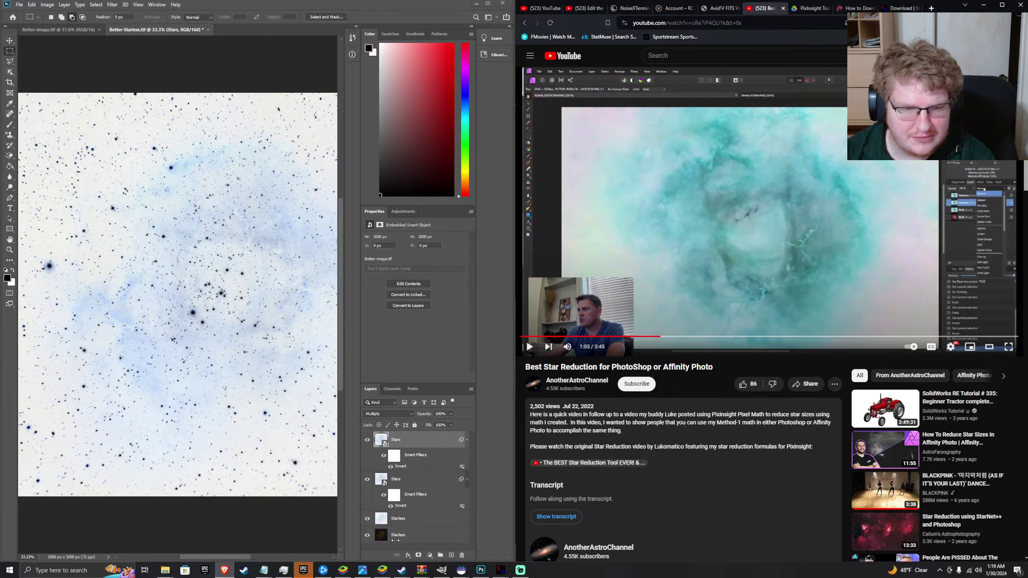
- Examine the layer stack by hiding both Stars layers and the upper Starless layer, and show all three again
click(367, 479)
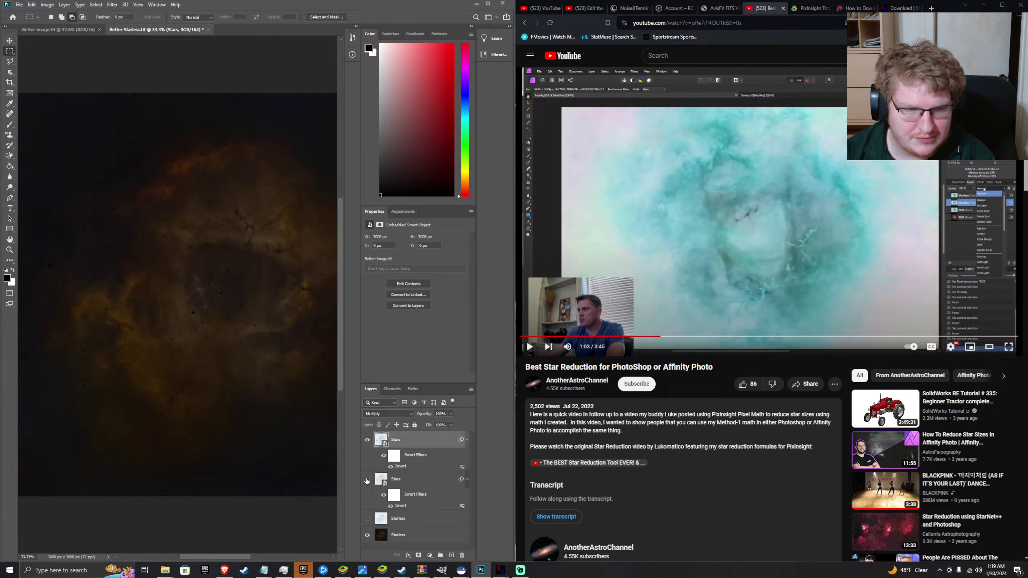
click(367, 440)
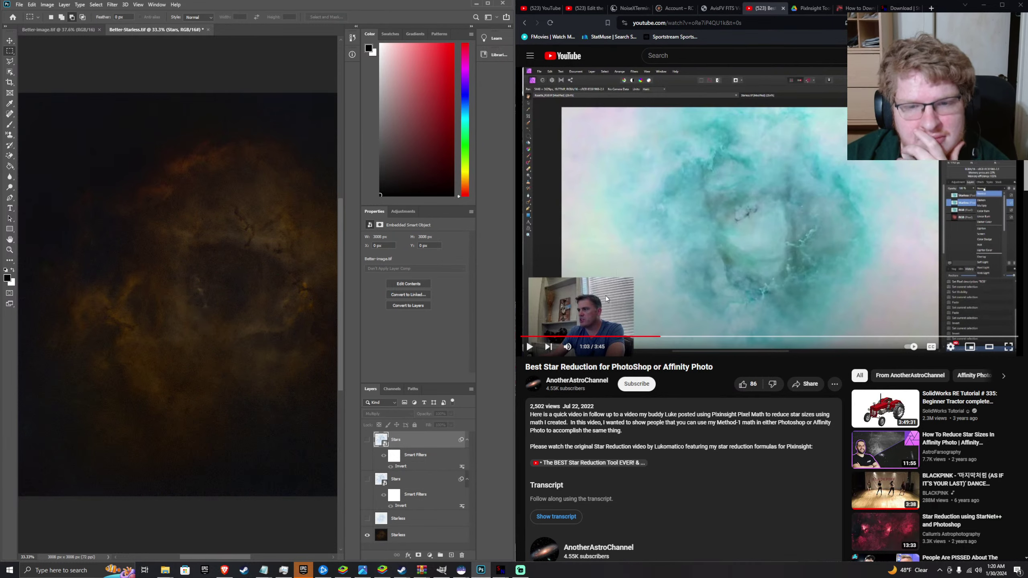
click(367, 479)
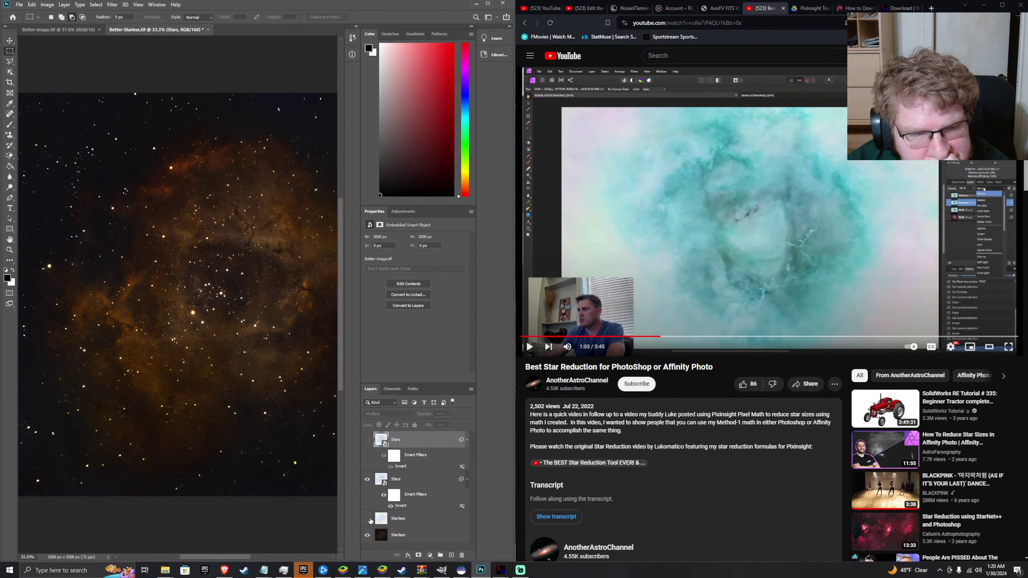
click(367, 518)
click(367, 439)
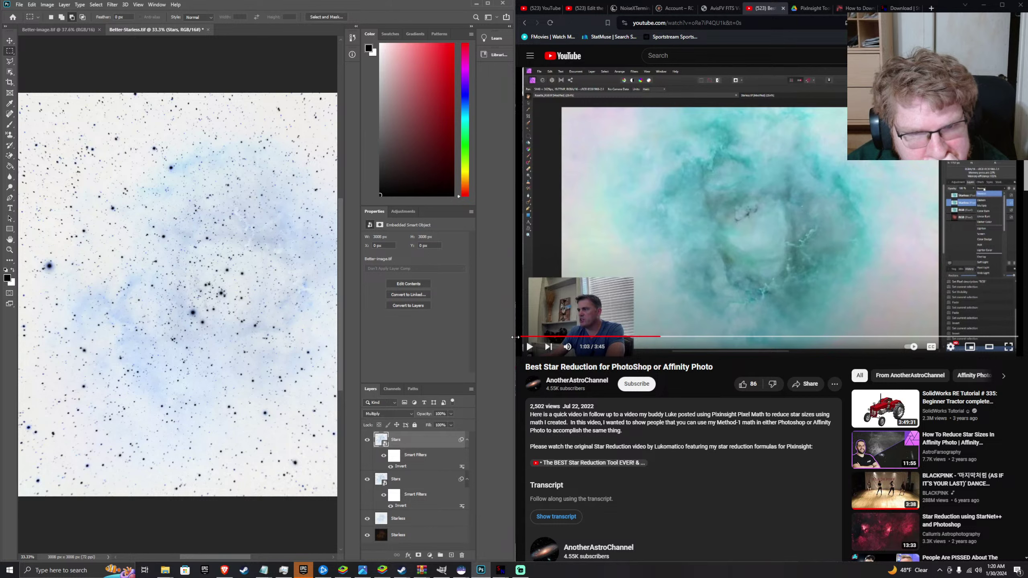
- Play the tutorial from 1:03, review the part before 1:20, pause at 1:18, and toggle the top Stars layer's visibility to compare
click(620, 269)
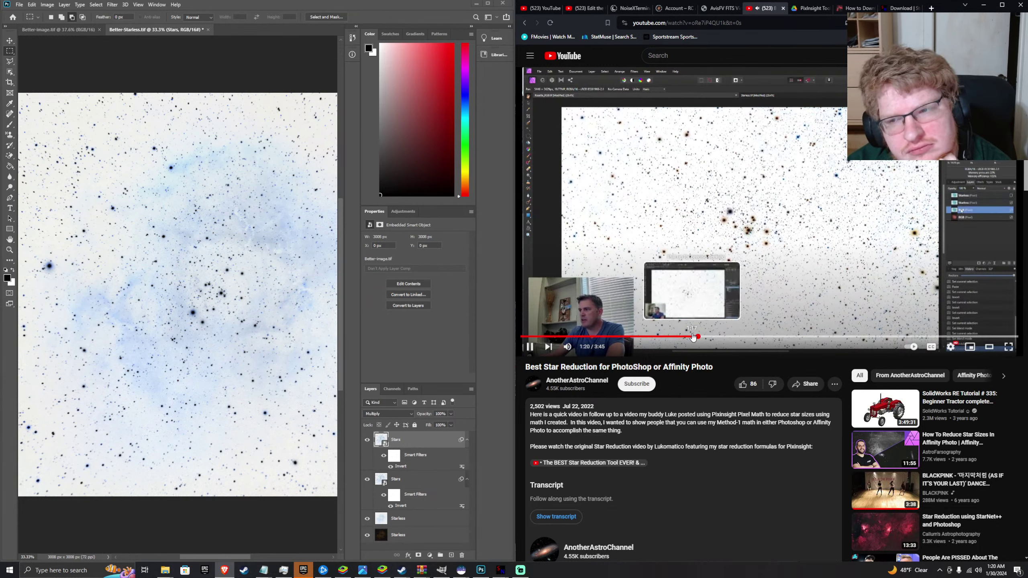
drag(693, 337, 688, 338)
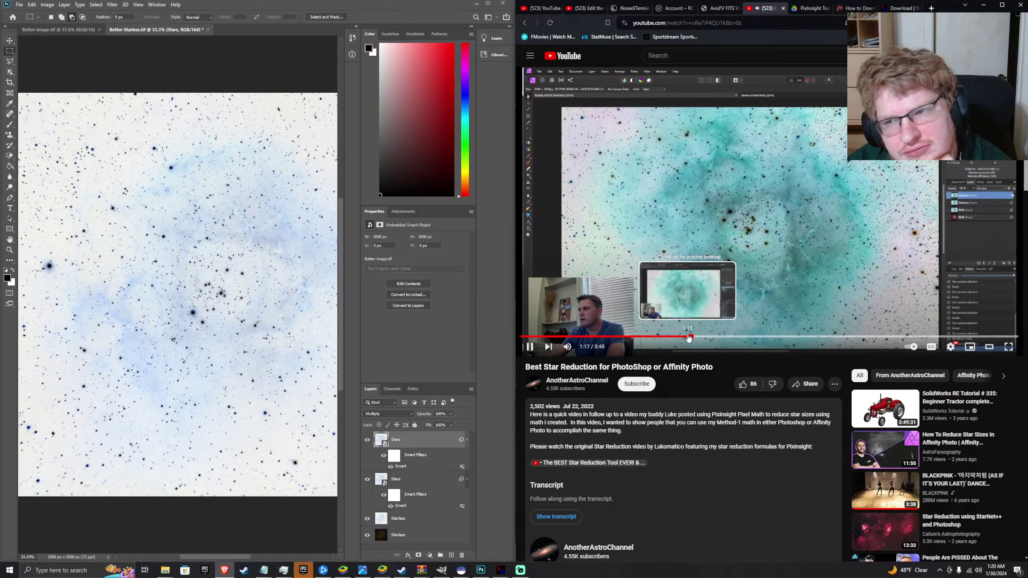
key(space)
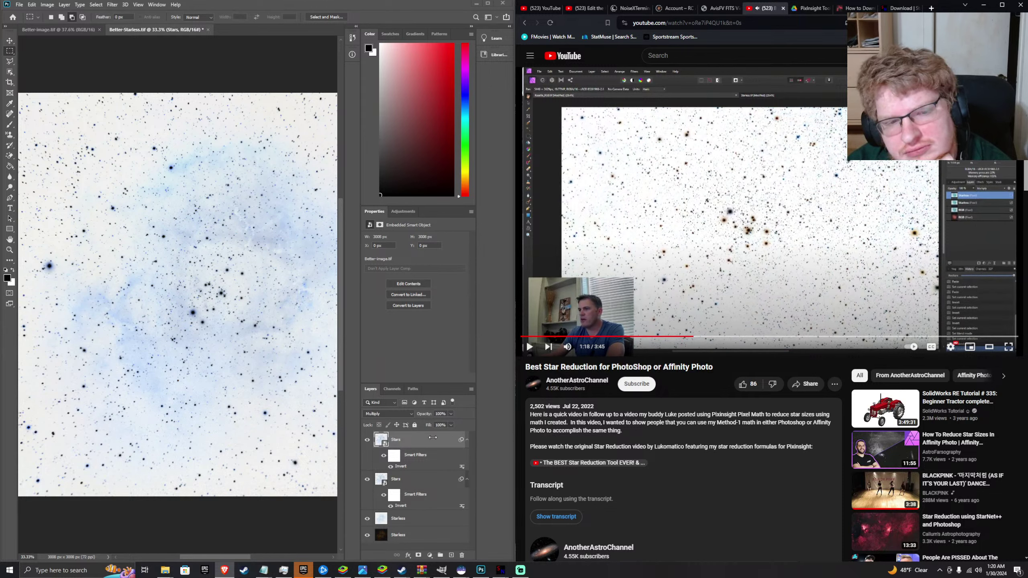
click(367, 439)
click(366, 439)
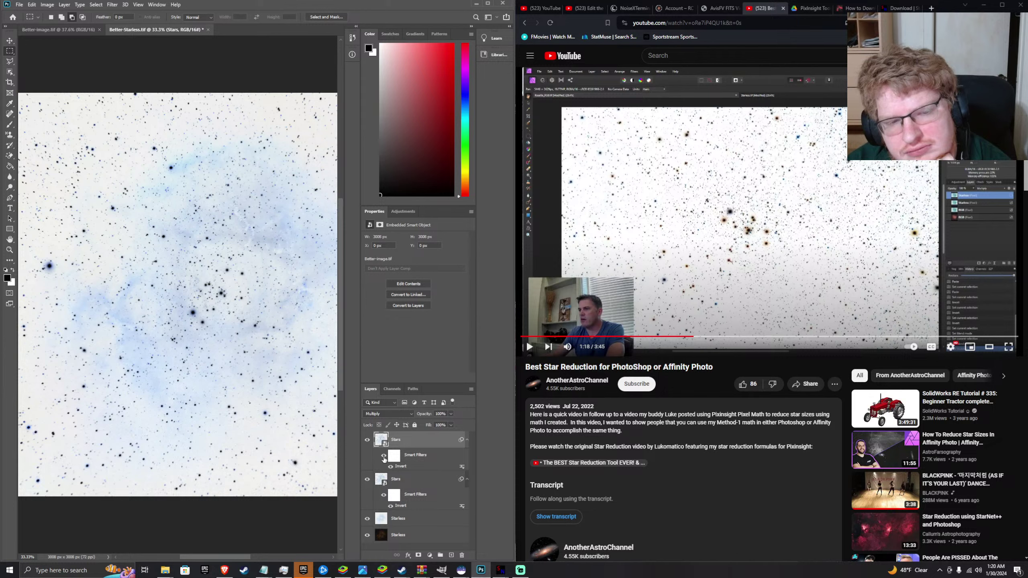
- Toggle the visibility of the lower Stars layer and check the upper Starless layer to compare their effect on the image
click(367, 480)
click(367, 481)
click(367, 480)
click(366, 480)
click(367, 518)
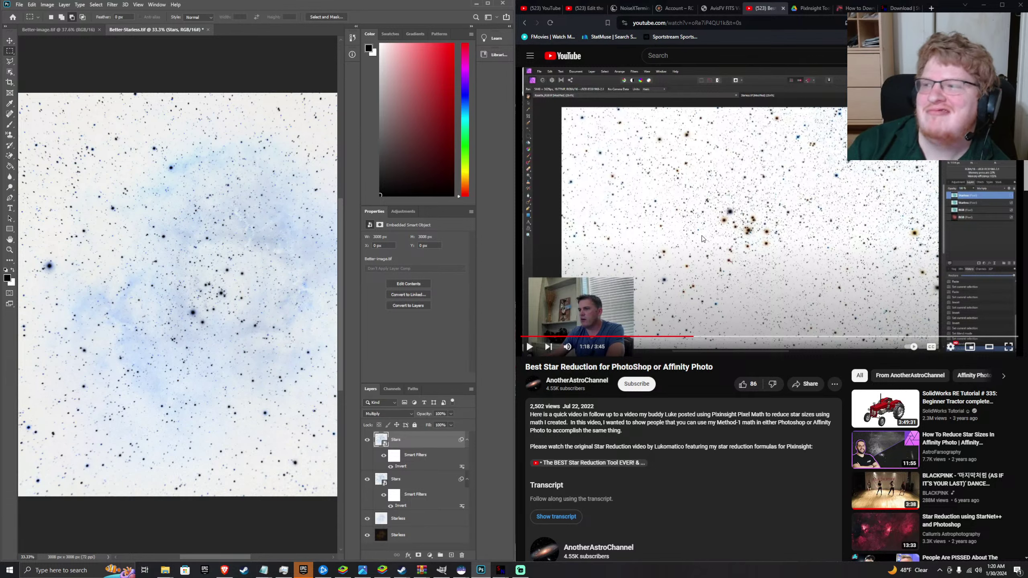
- Rewind the tutorial to review how the blend modes are set, and pause it at 1:18
click(645, 336)
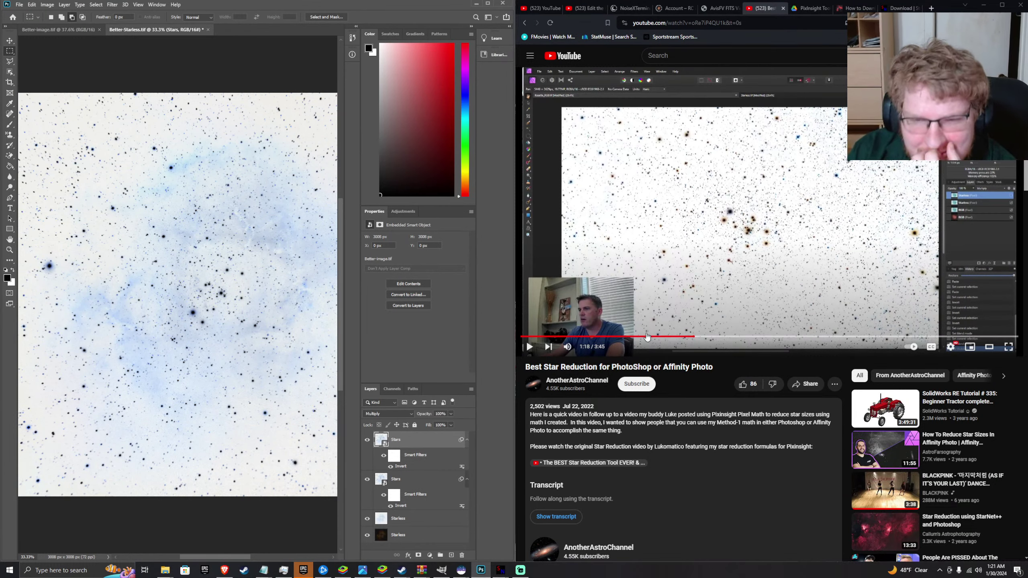
click(684, 284)
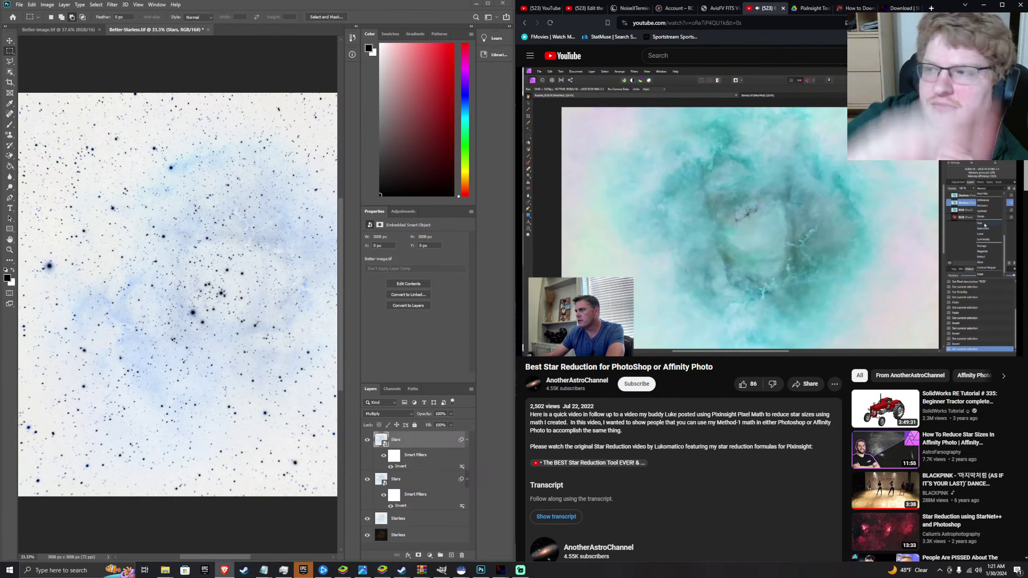
mouse_move(598, 158)
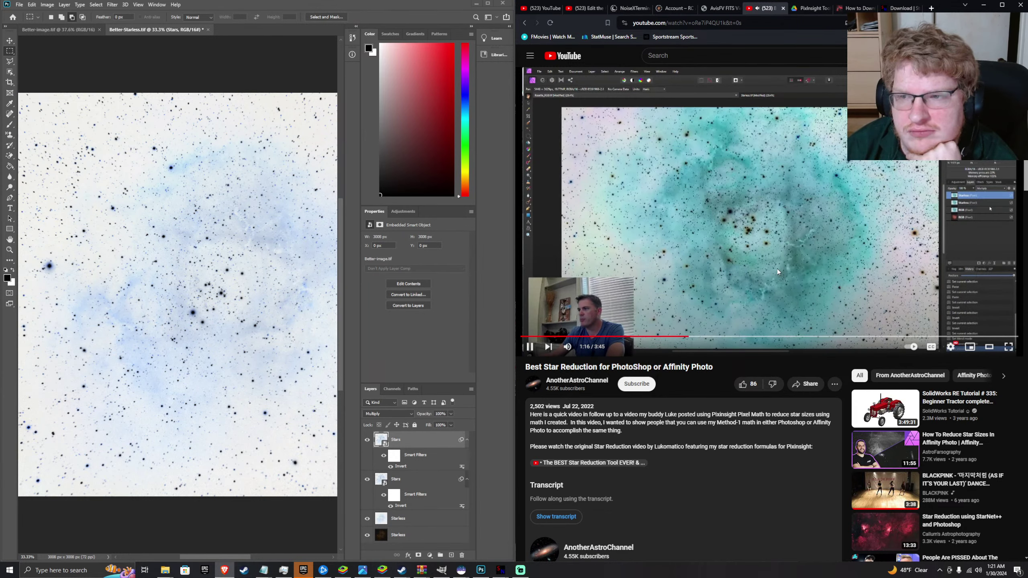
click(807, 265)
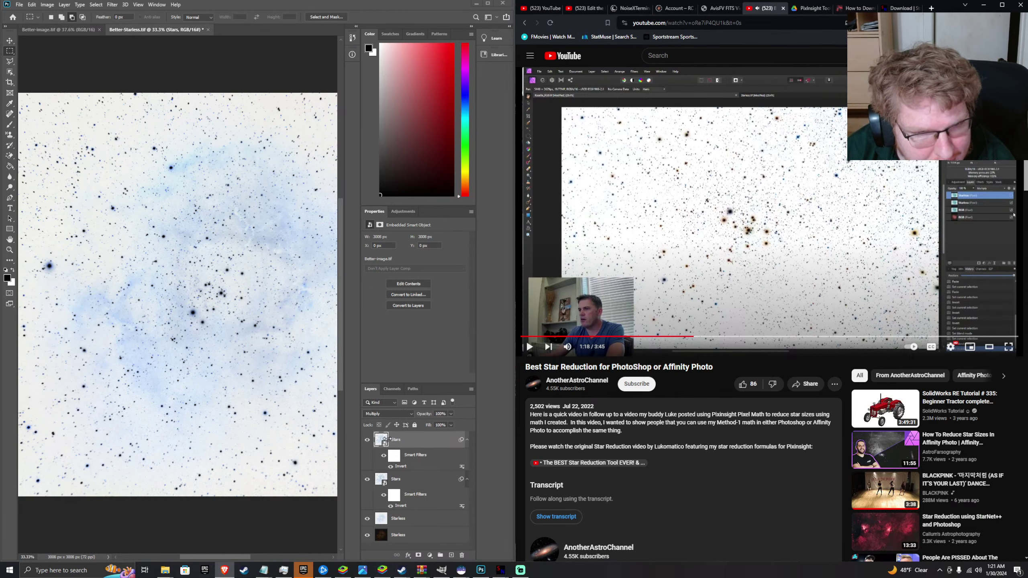
- Hide and show the top Stars layer repeatedly to compare the image with the tutorial's result
click(367, 440)
click(367, 441)
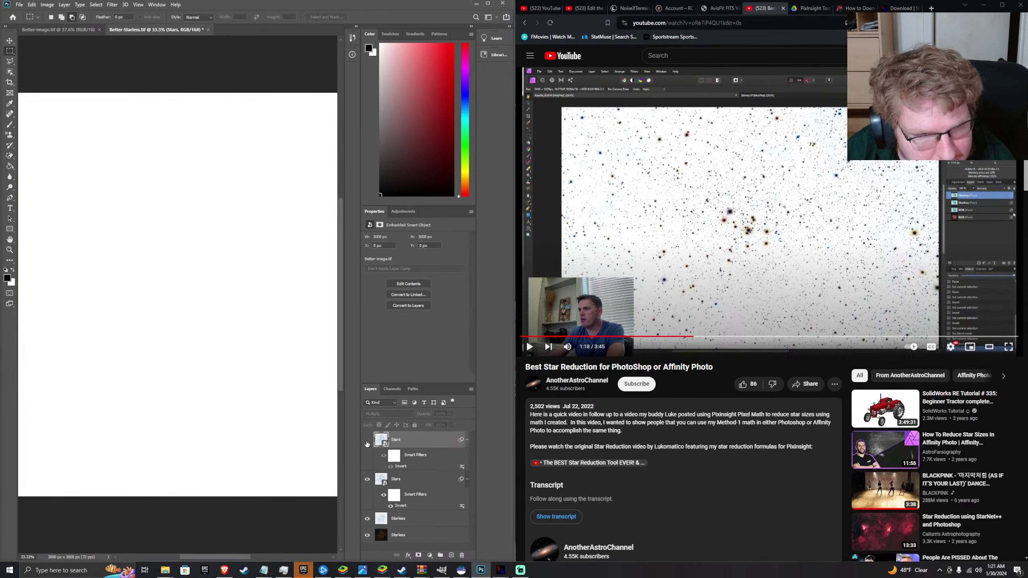
click(367, 440)
click(367, 440)
click(367, 440)
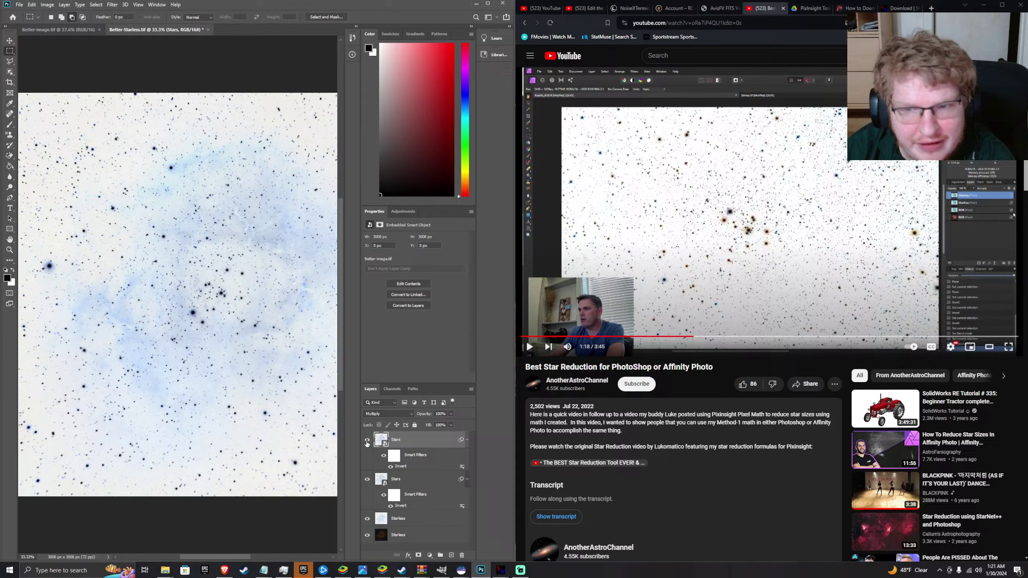
- Play the tutorial on to 1:28, pause it, and toggle the lower Stars layer's visibility to compare, leaving the layer hidden
click(832, 214)
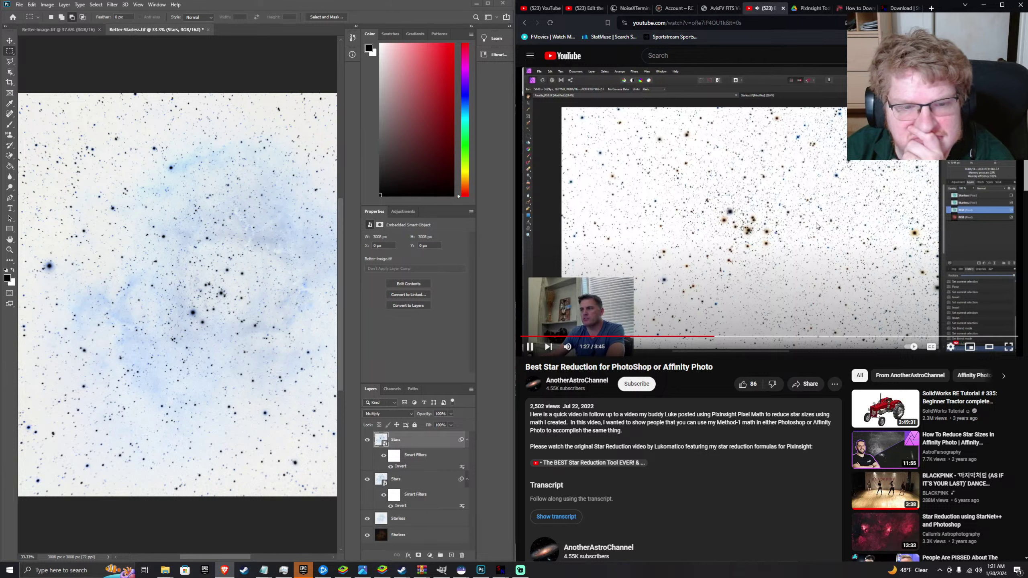
click(817, 226)
click(367, 480)
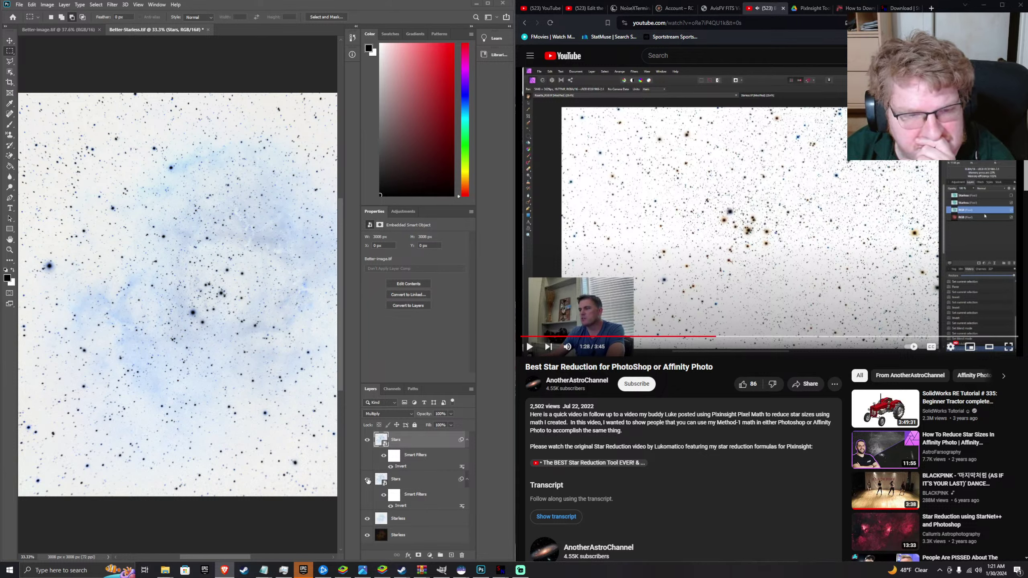
click(368, 480)
click(368, 480)
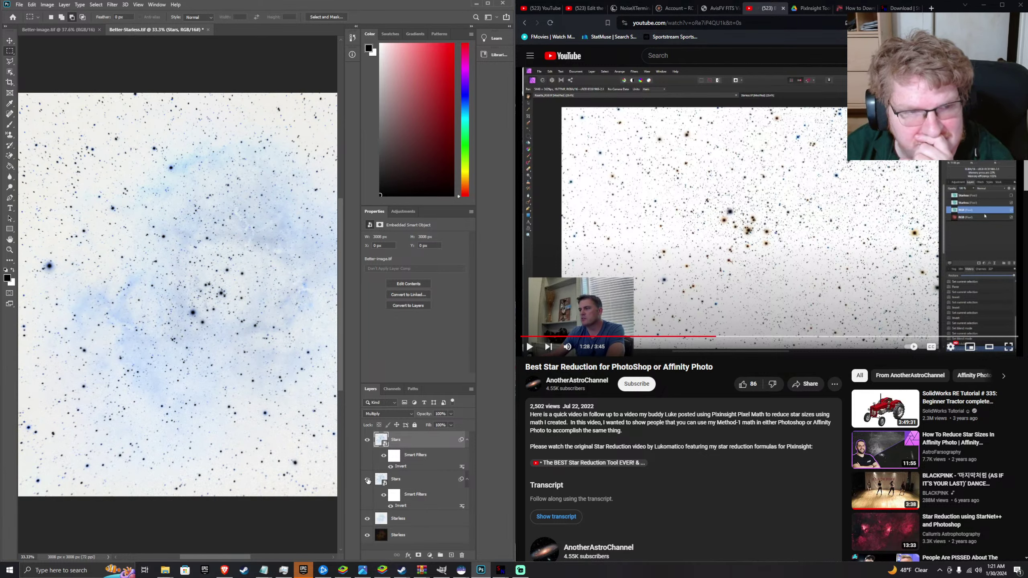
click(368, 480)
click(368, 480)
click(367, 480)
click(368, 480)
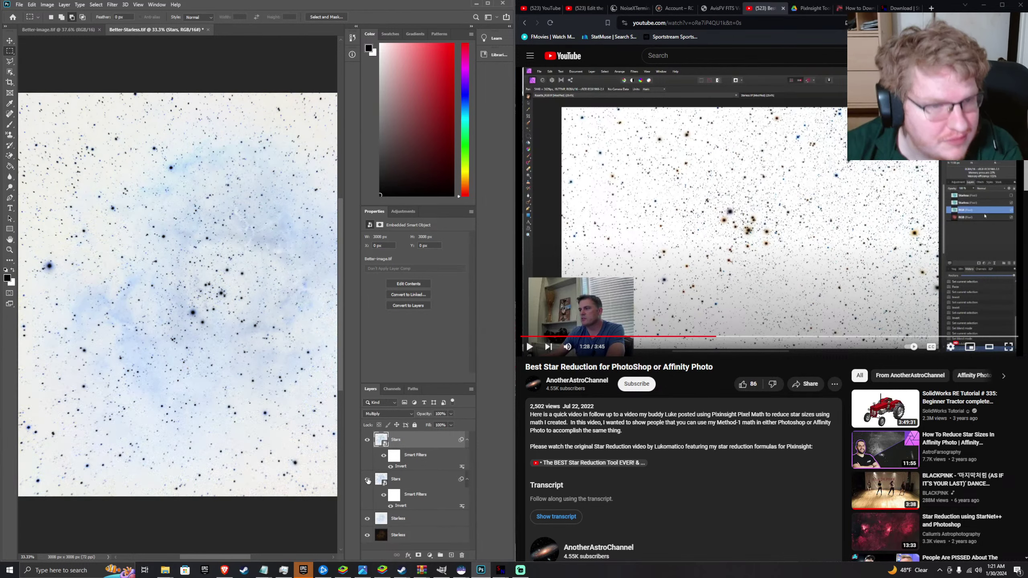
click(367, 480)
click(368, 480)
click(368, 480)
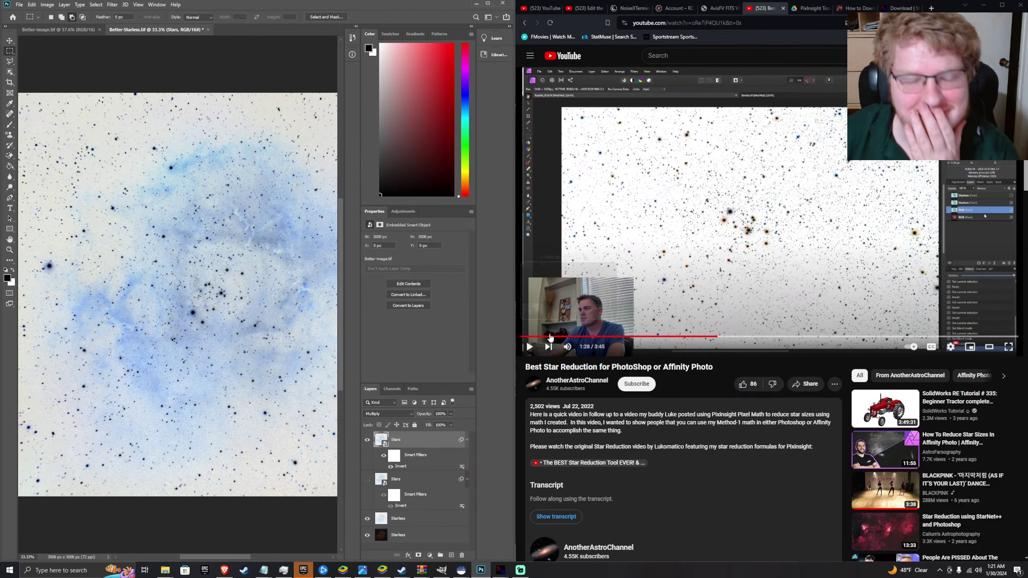
- Play the tutorial from 1:28, select the bottom Starless layer, and pause the video at 1:40 on the curves adjustment
click(627, 239)
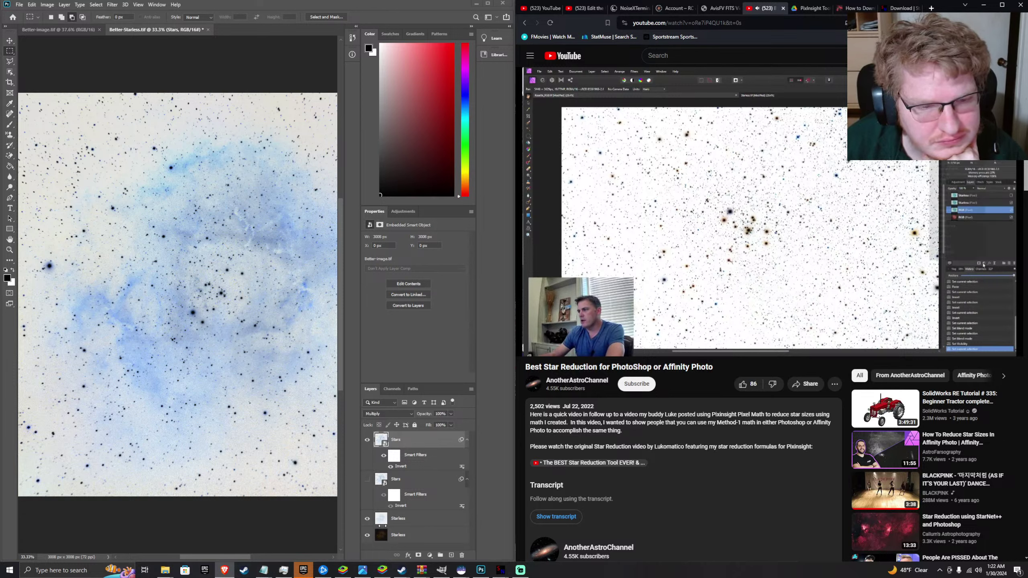
click(382, 540)
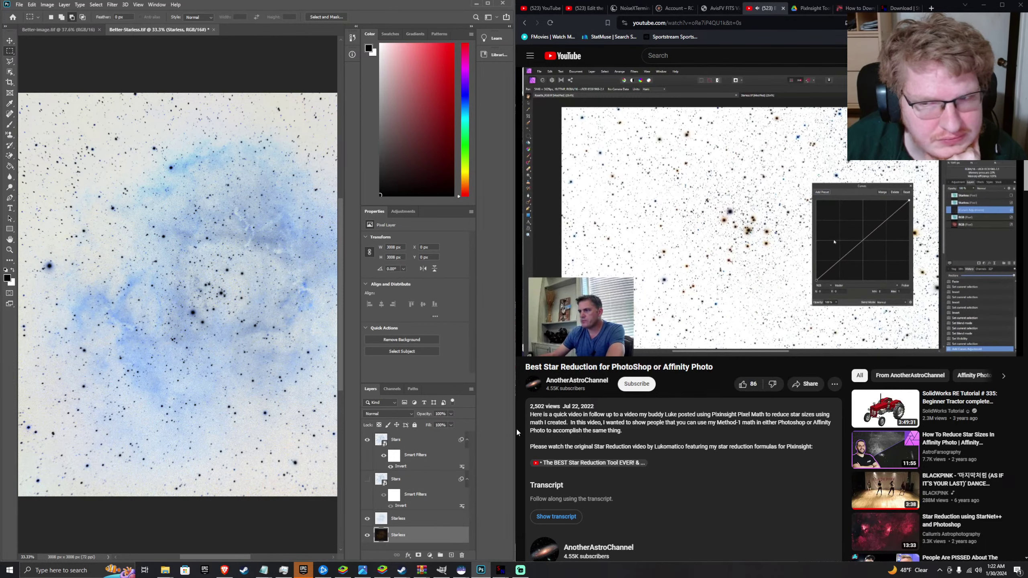
mouse_move(620, 276)
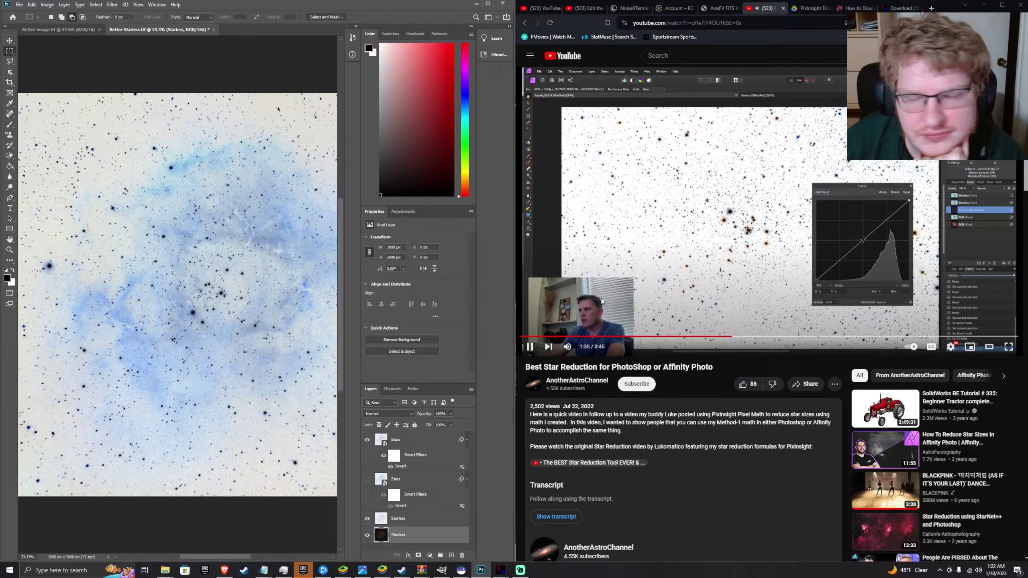
click(624, 275)
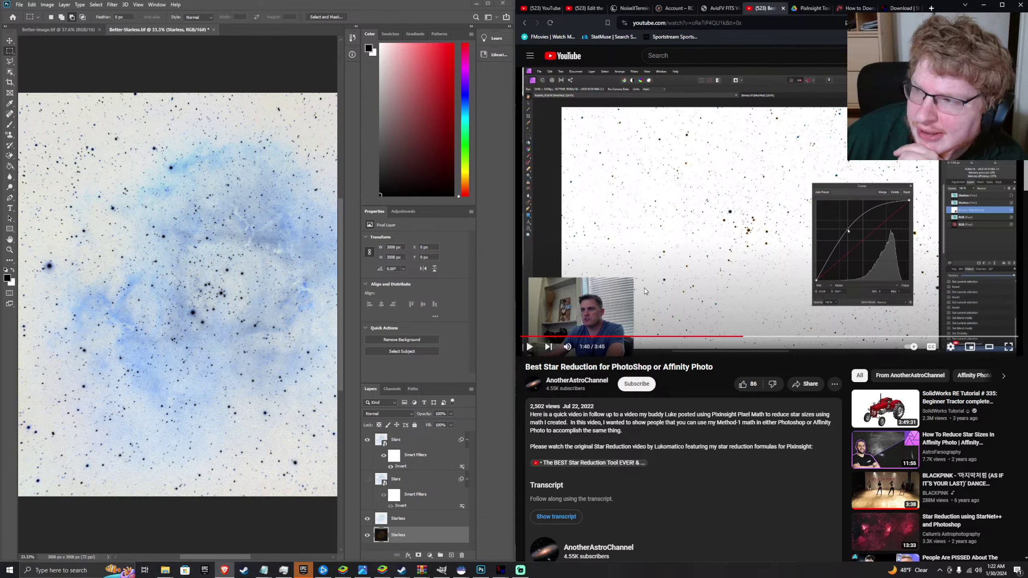
- Show the lower Stars layer again and toggle the top Stars layer to compare, leaving the top one hidden
click(366, 480)
click(368, 441)
click(367, 441)
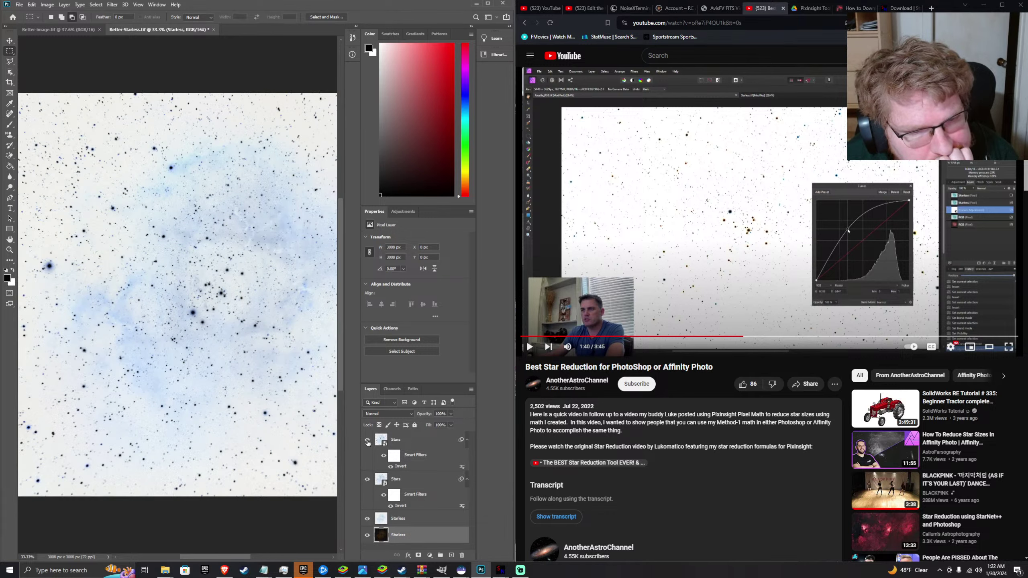
click(367, 441)
click(367, 441)
click(368, 441)
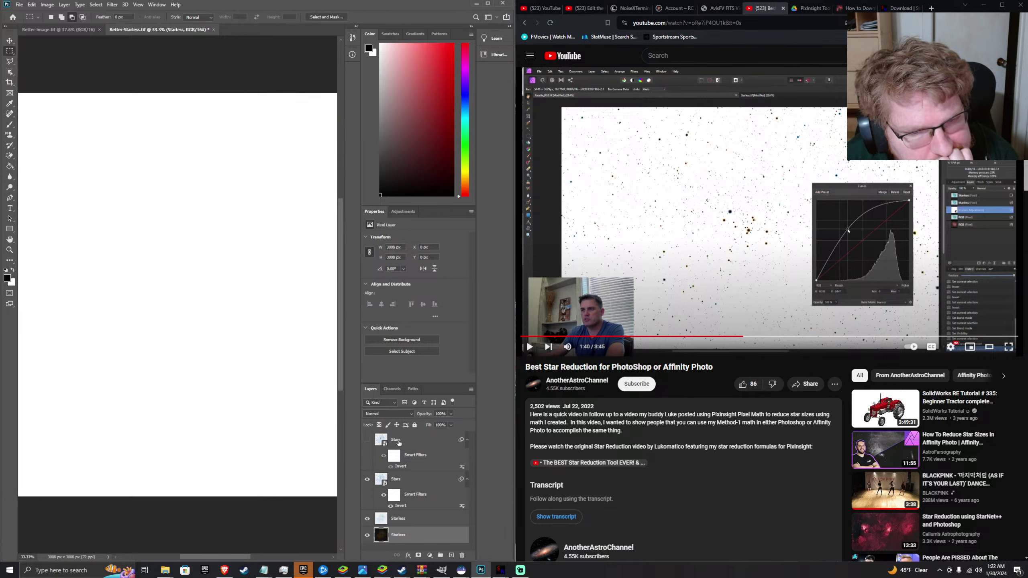
- Check the blend modes of both Stars layers and the available layer filter types, leaving the lower Stars layer selected
click(442, 484)
click(412, 440)
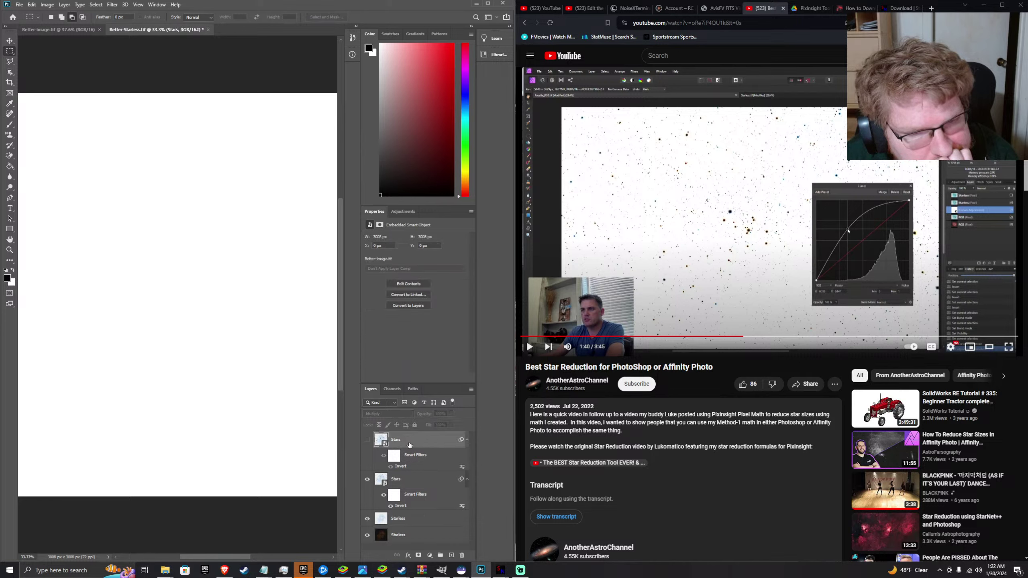
click(413, 486)
click(384, 404)
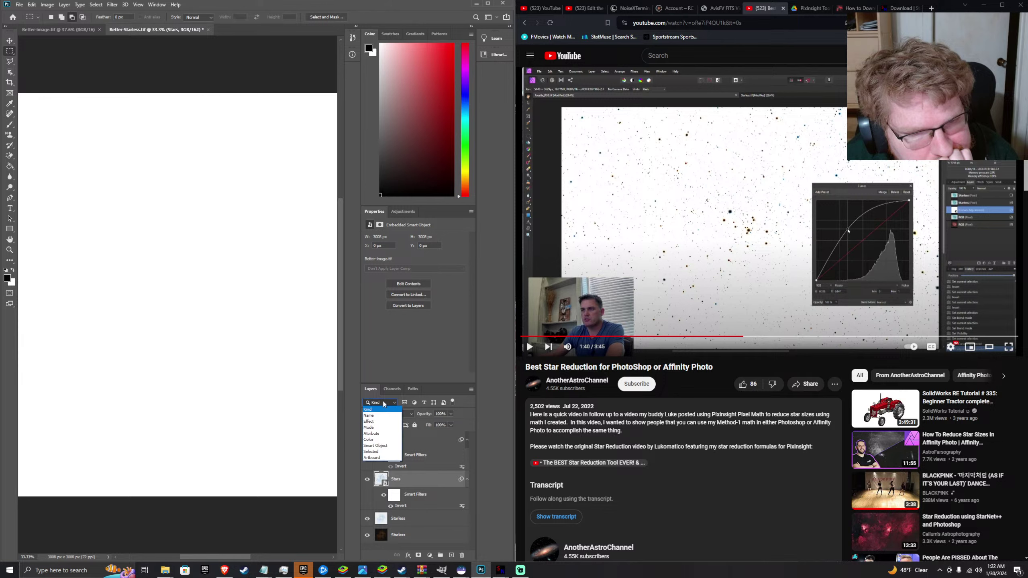
click(387, 400)
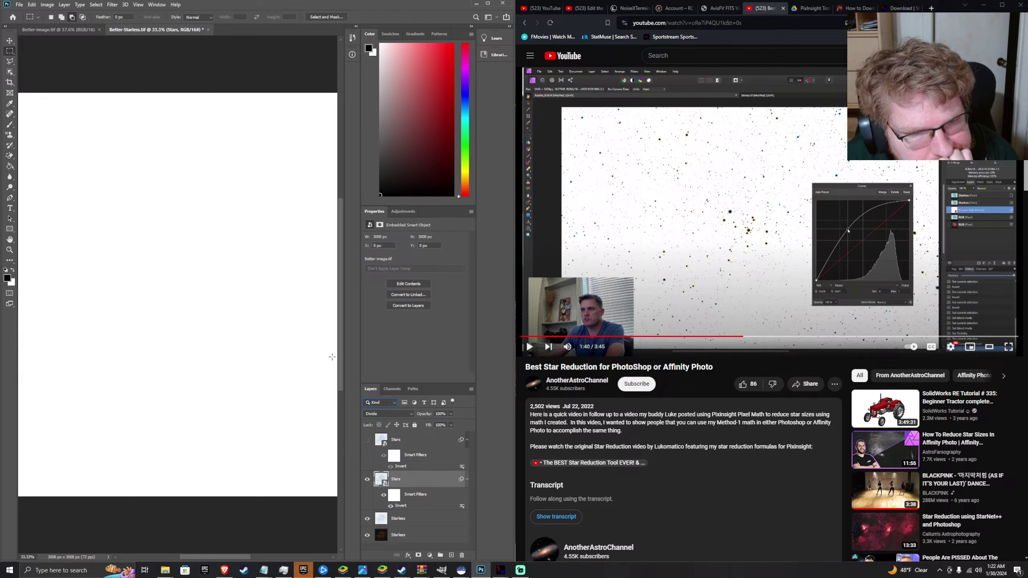
- Compare the two Stars layers by toggling each one's visibility, leaving the top one shown and the lower one hidden
click(366, 481)
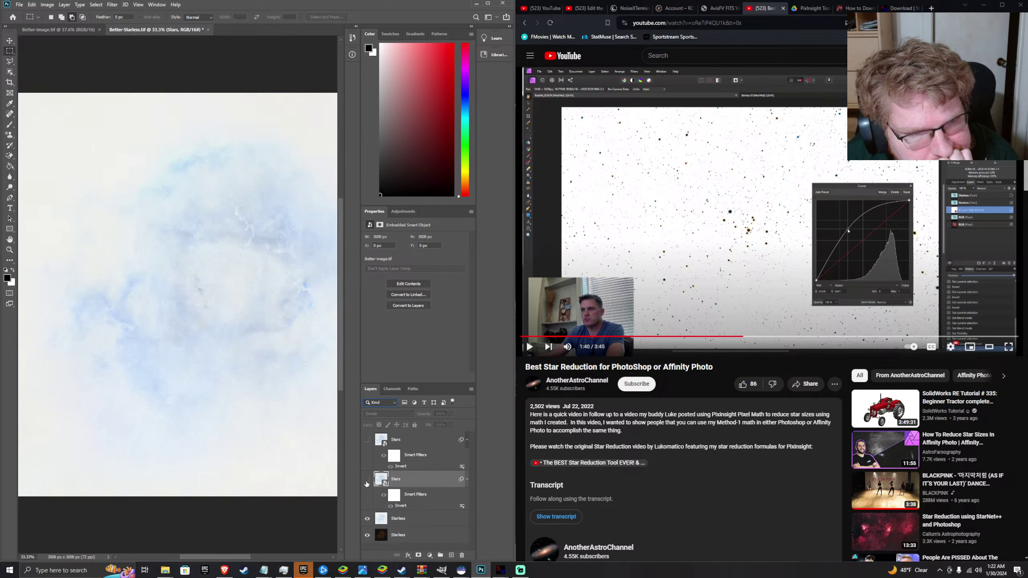
click(367, 480)
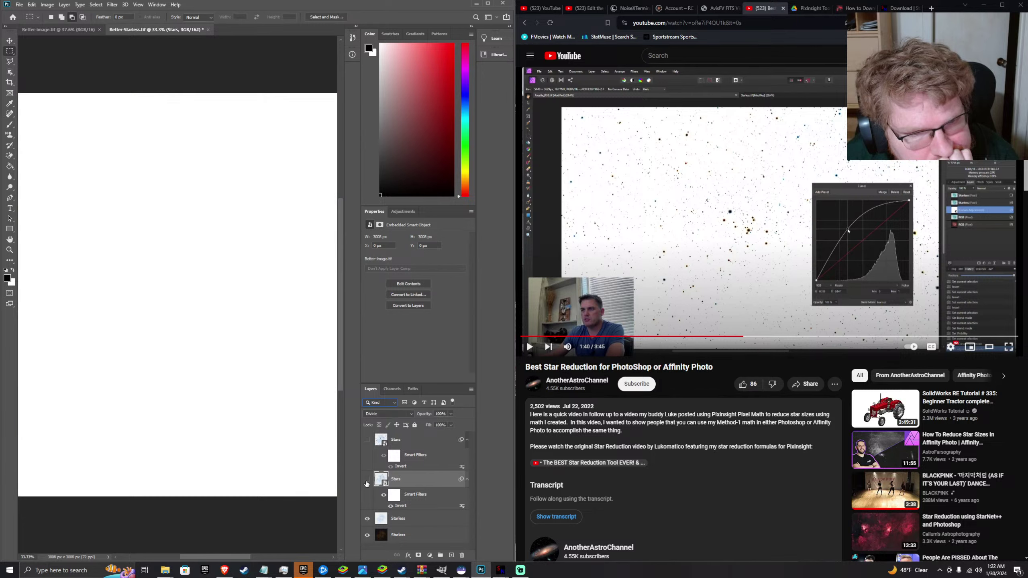
click(367, 480)
click(368, 439)
click(368, 439)
click(368, 439)
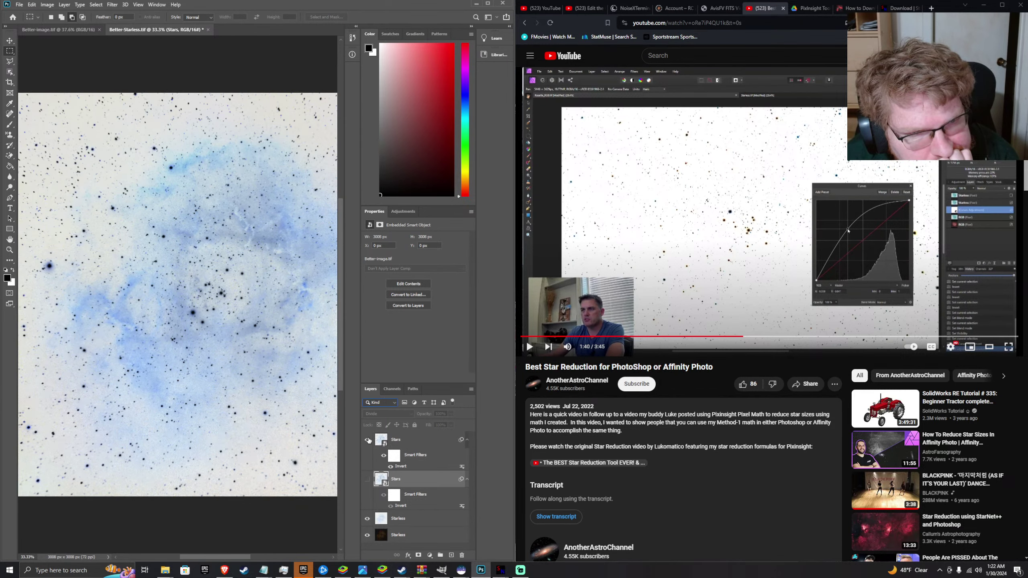
click(368, 480)
click(368, 481)
click(368, 480)
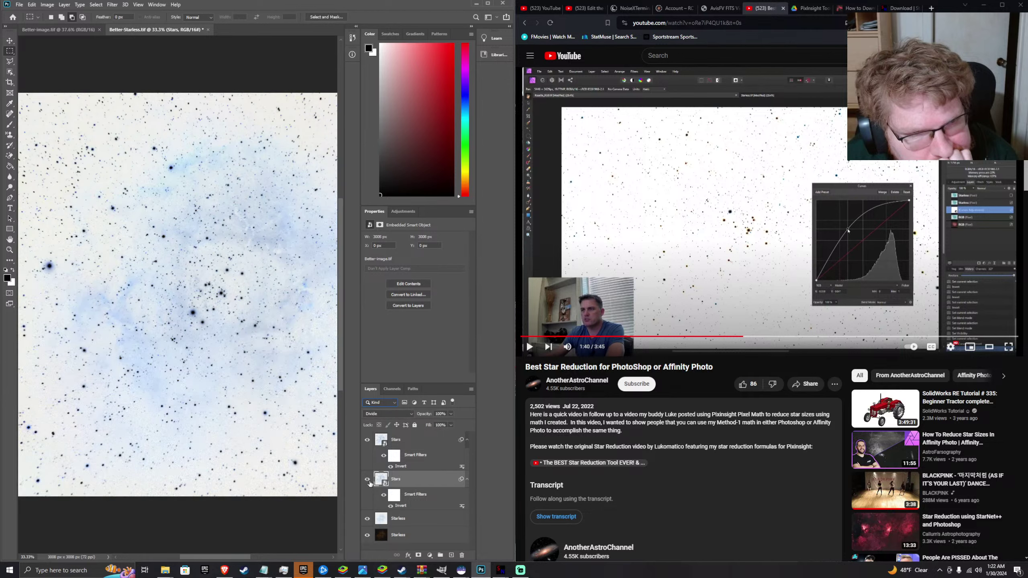
click(367, 480)
click(367, 480)
click(368, 480)
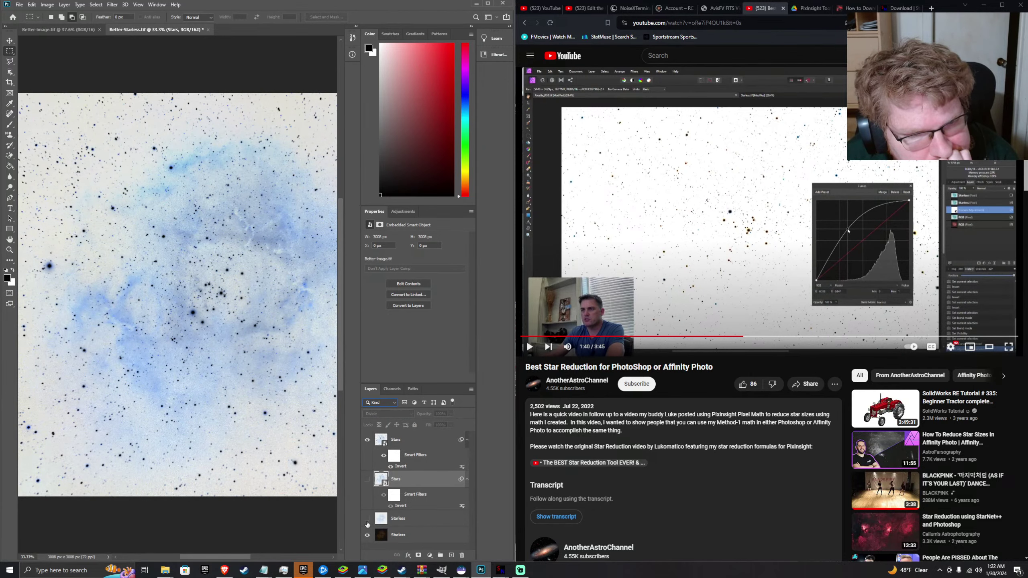
- Toggle the upper Starless layer's visibility to check its effect on the image, leaving it shown
click(367, 519)
click(367, 522)
click(367, 522)
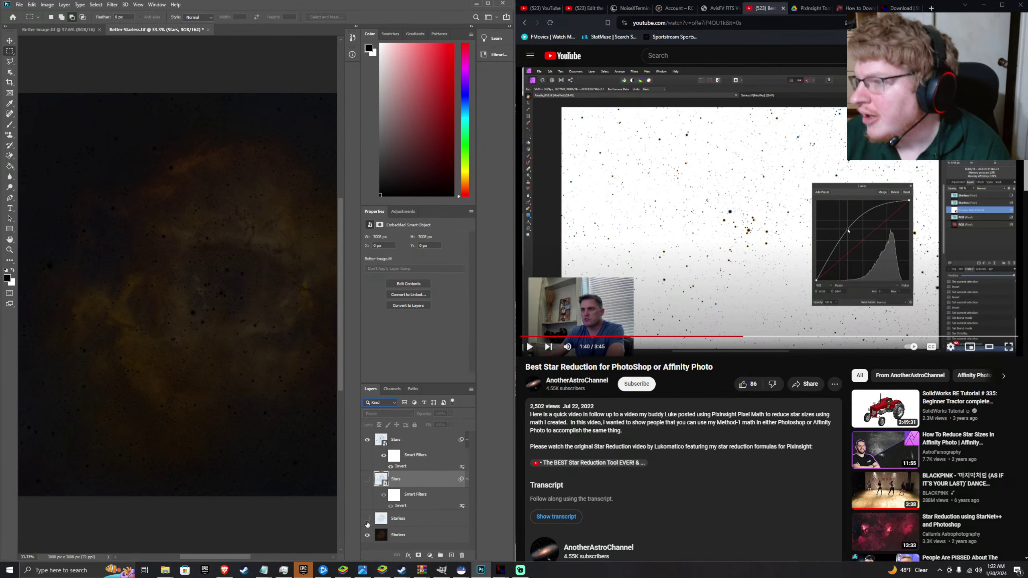
click(367, 522)
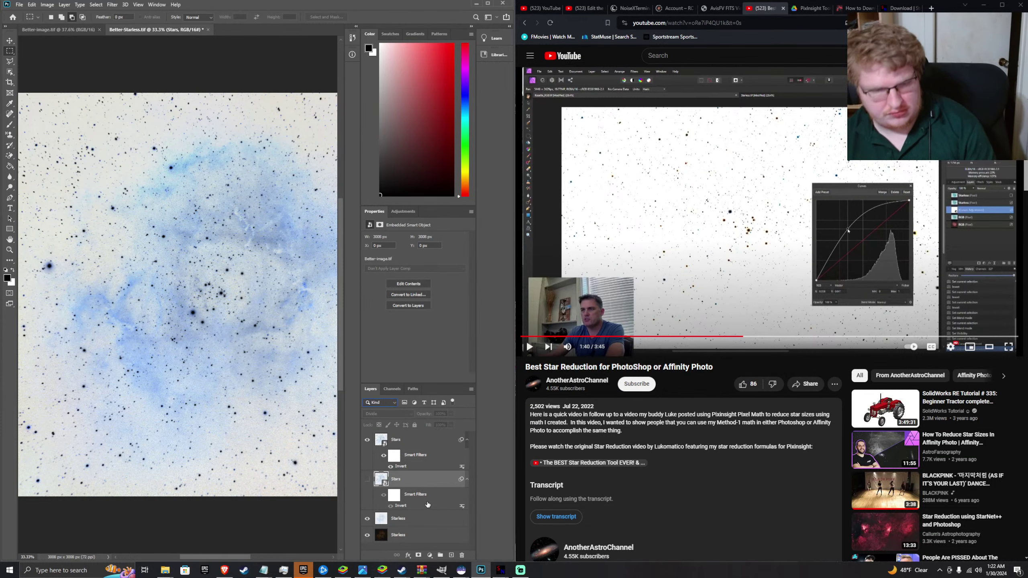
- Compare the image with different combinations of the two Stars layers shown and hidden
key(ctrl+comma)
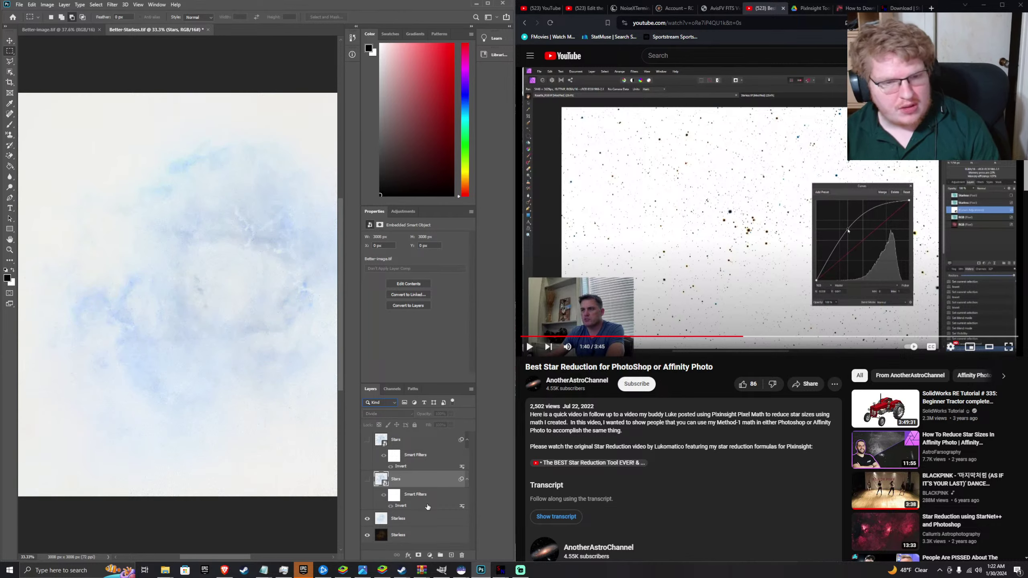
key(ctrl+comma)
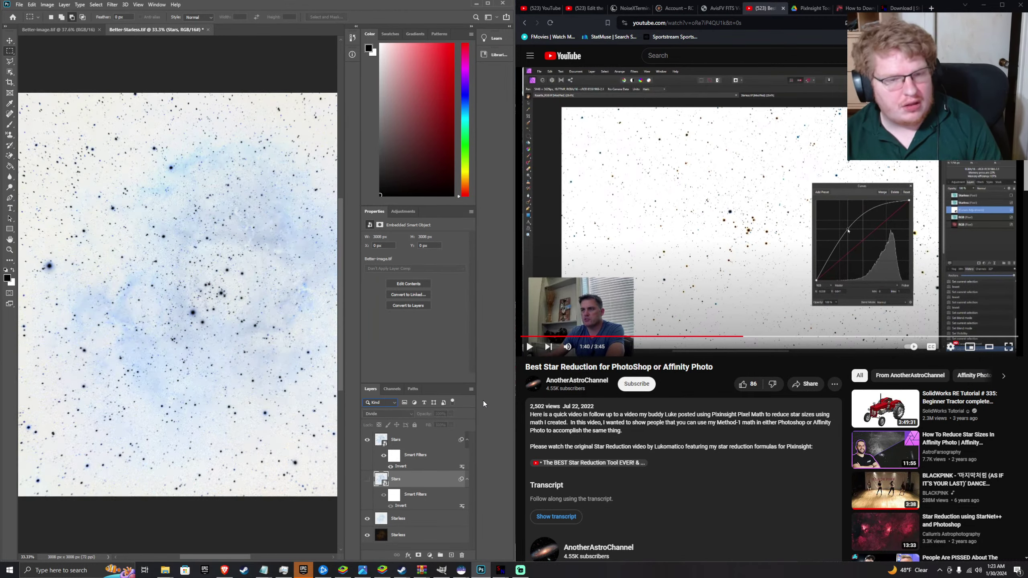
key(ctrl+comma)
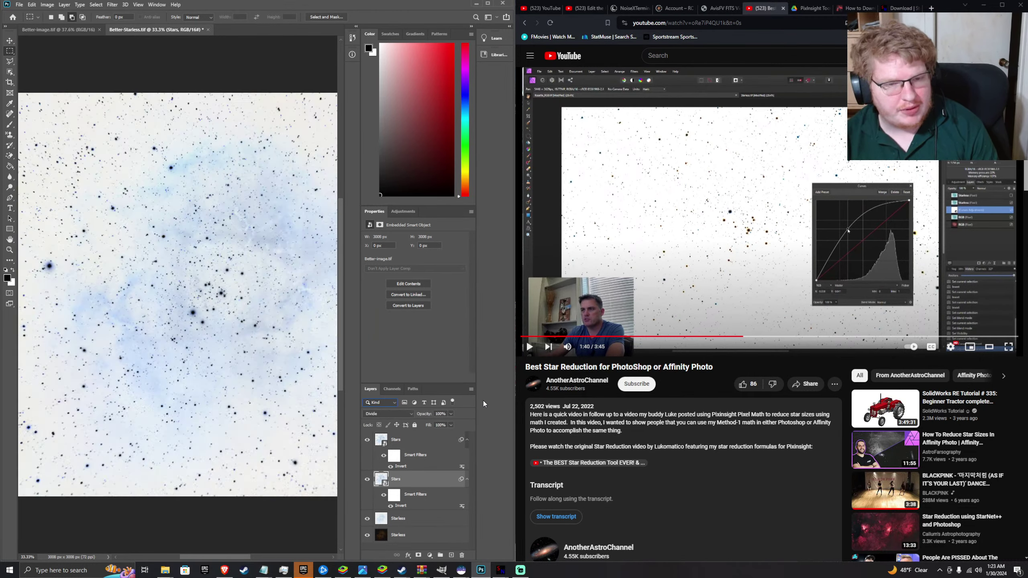
key(ctrl+comma)
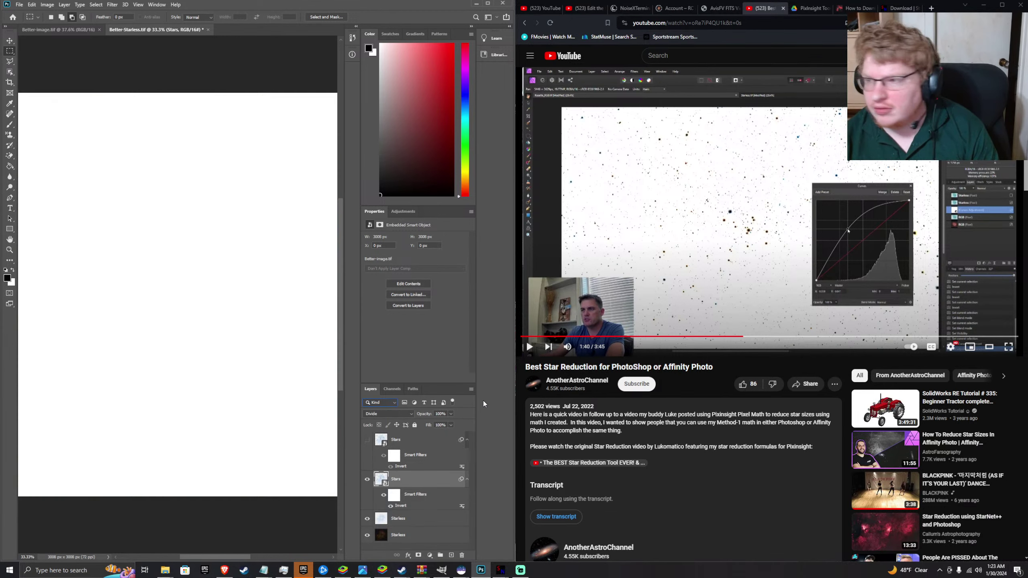
- Undo the recent layer visibility changes back to where the lower Stars and upper Starless layers are hidden
key(ctrl+z)
key(ctrl+z)
key(ctrl+z)
key(ctrl+z)
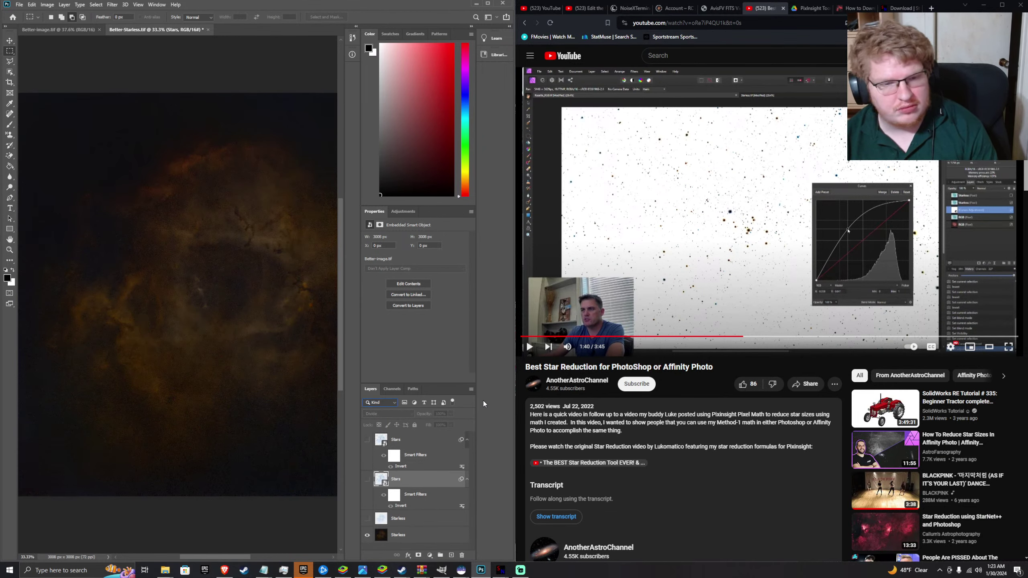
key(ctrl+z)
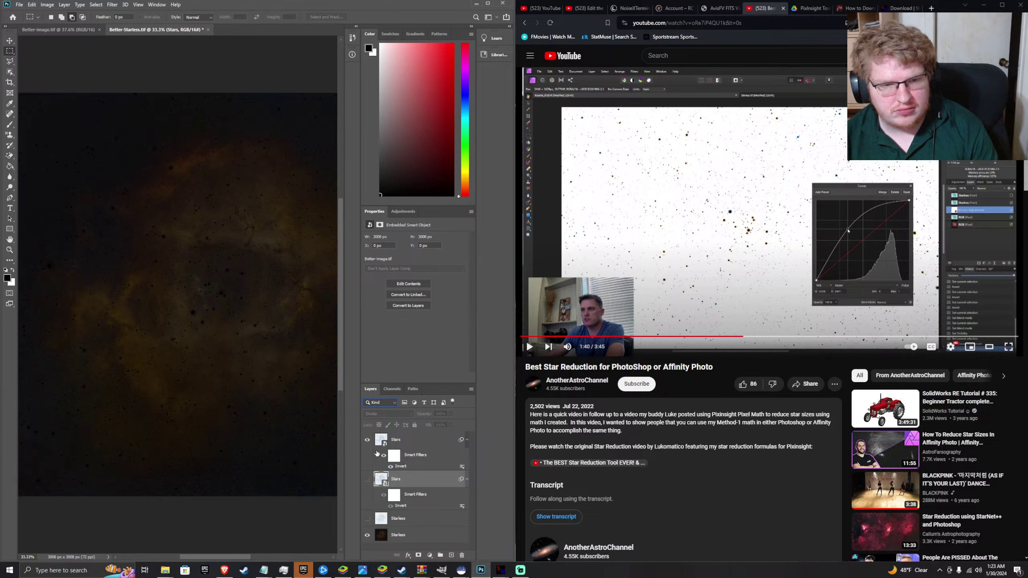
- Close Photoshop without saving the changes to the open star-reduction documents
click(401, 440)
shift+click(421, 523)
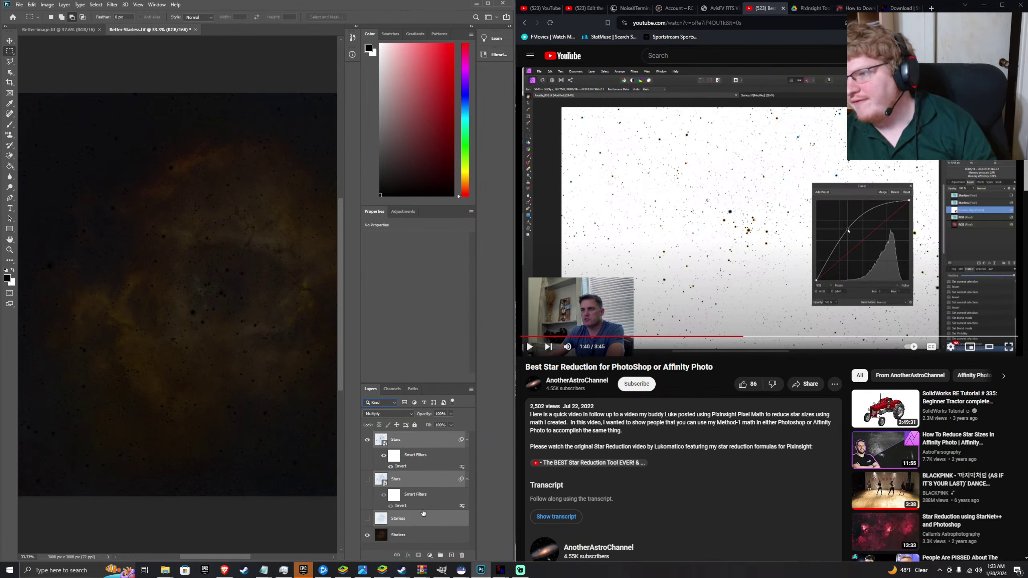
click(501, 5)
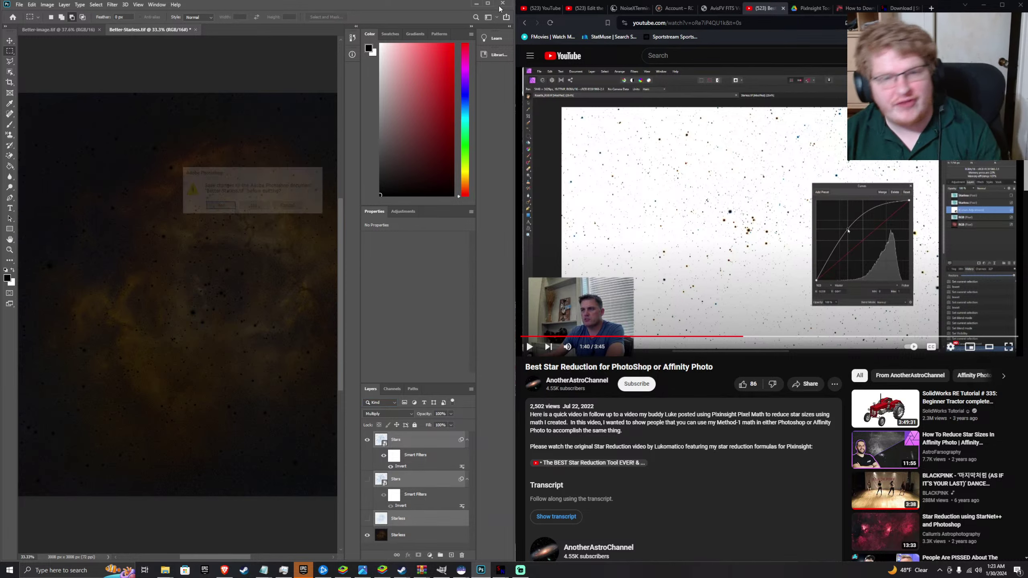
key(n)
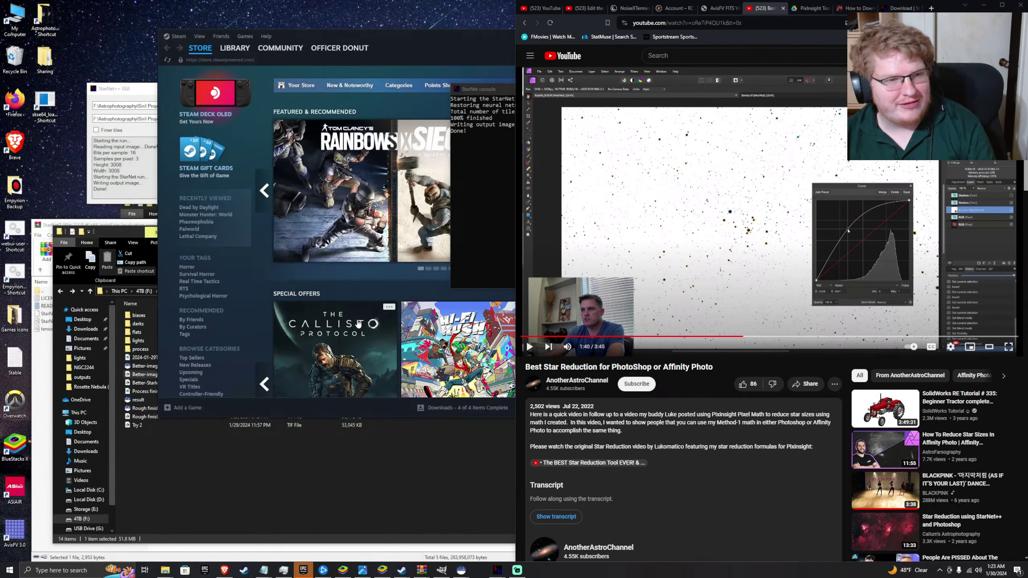
- Clear the desktop by closing the StarNet++ window and its console and minimizing Steam
click(146, 98)
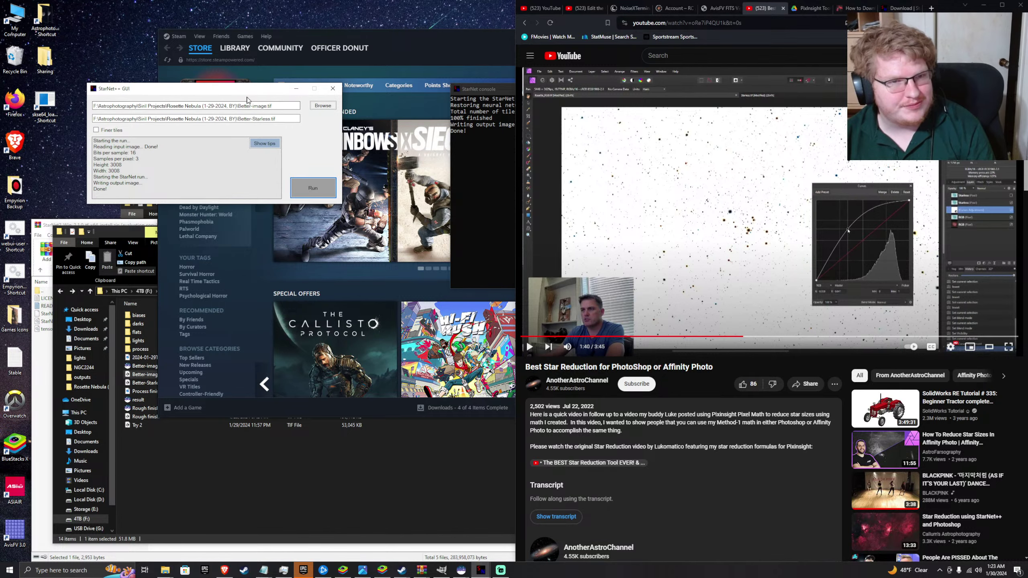
click(332, 88)
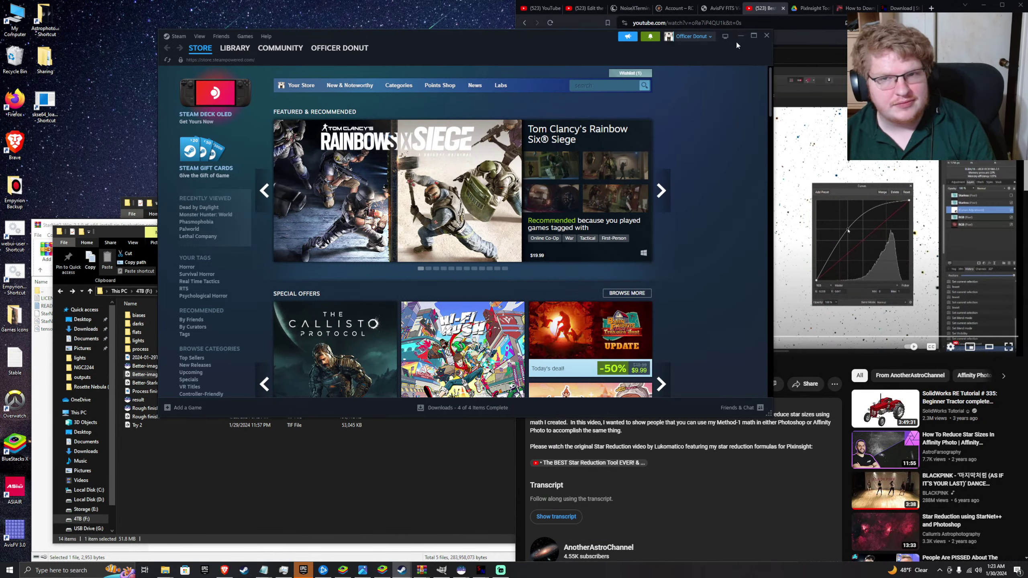
click(740, 35)
click(494, 83)
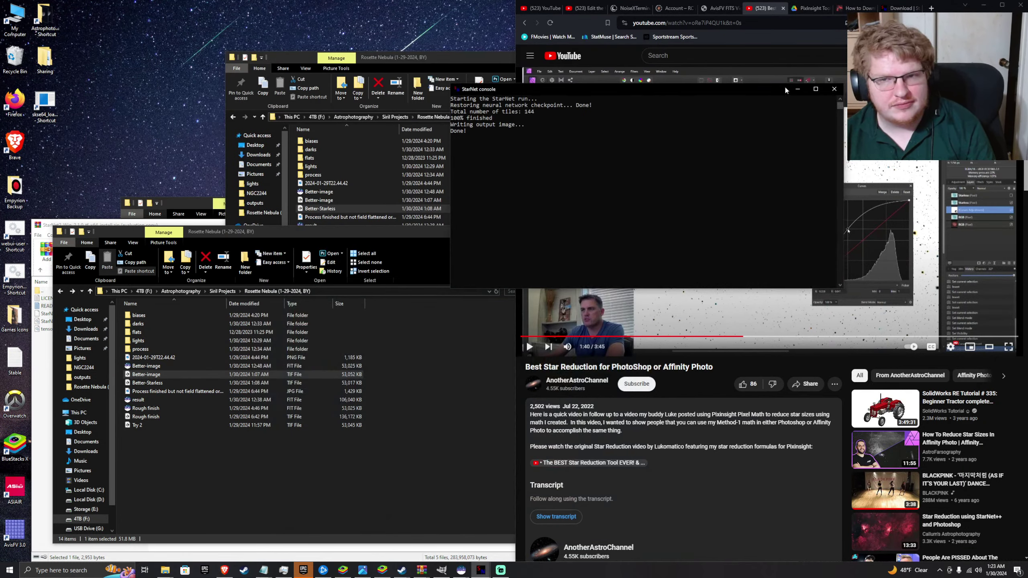
click(840, 83)
- Open the Better-Starless TIF from the Rosette Nebula folder in Photoshop, choosing to wait for the program to respond
click(364, 225)
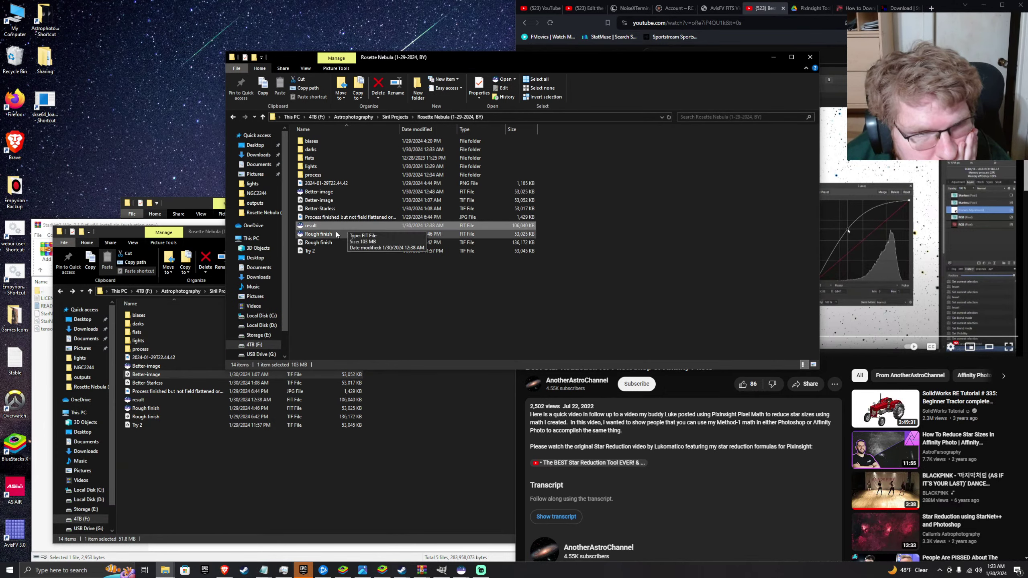
right_click(336, 208)
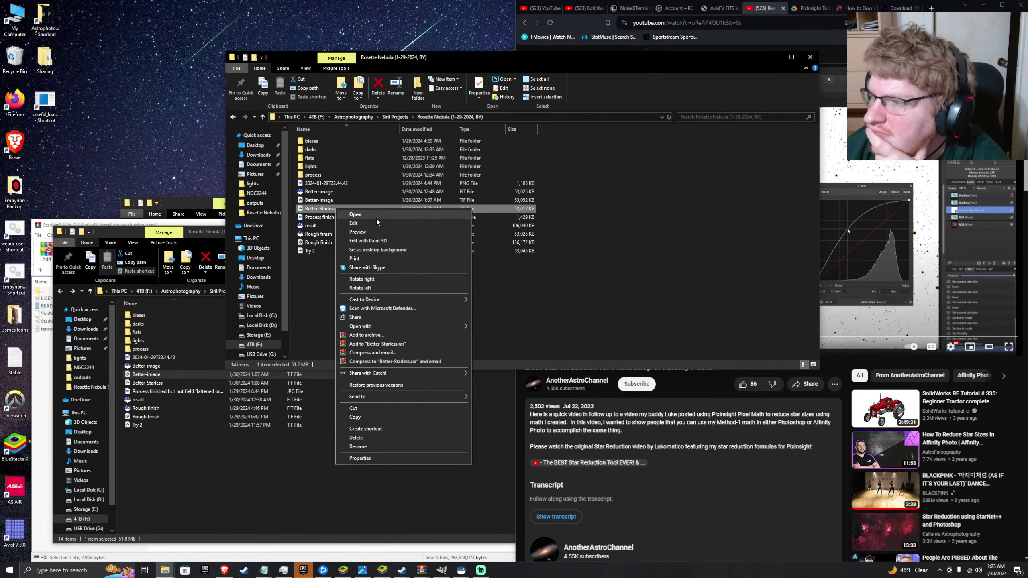
click(377, 220)
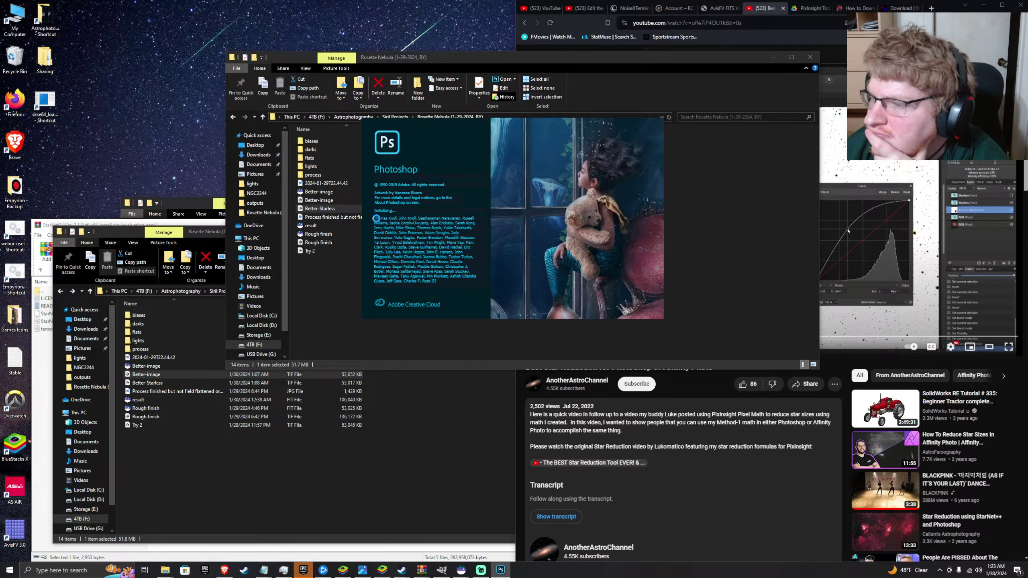
click(349, 489)
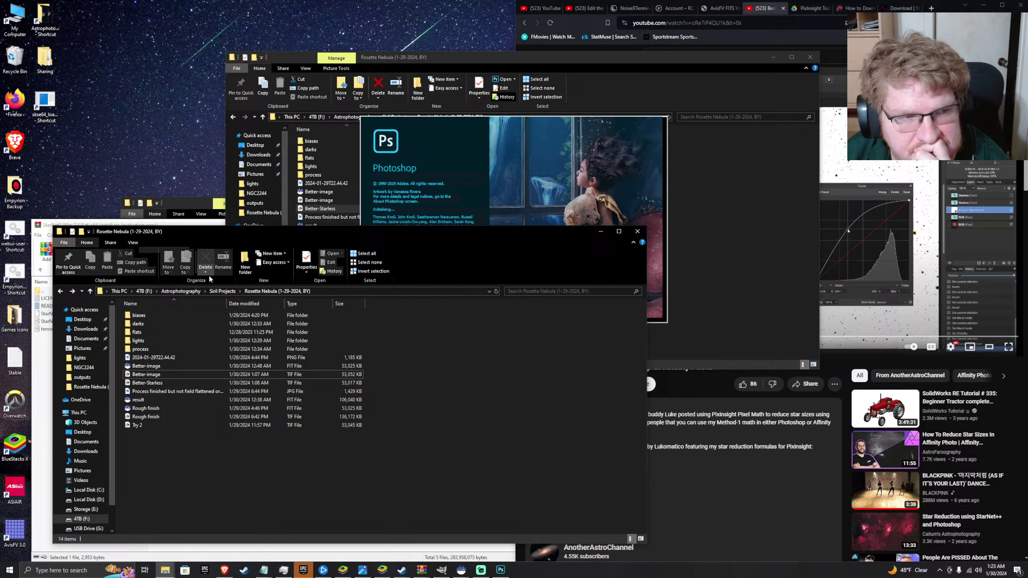
click(170, 226)
click(788, 225)
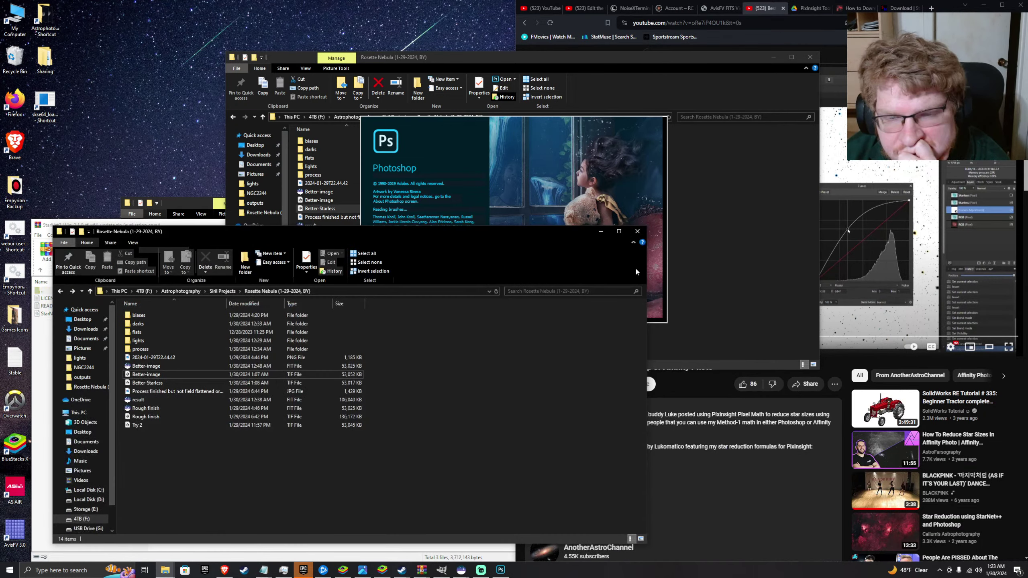
click(761, 460)
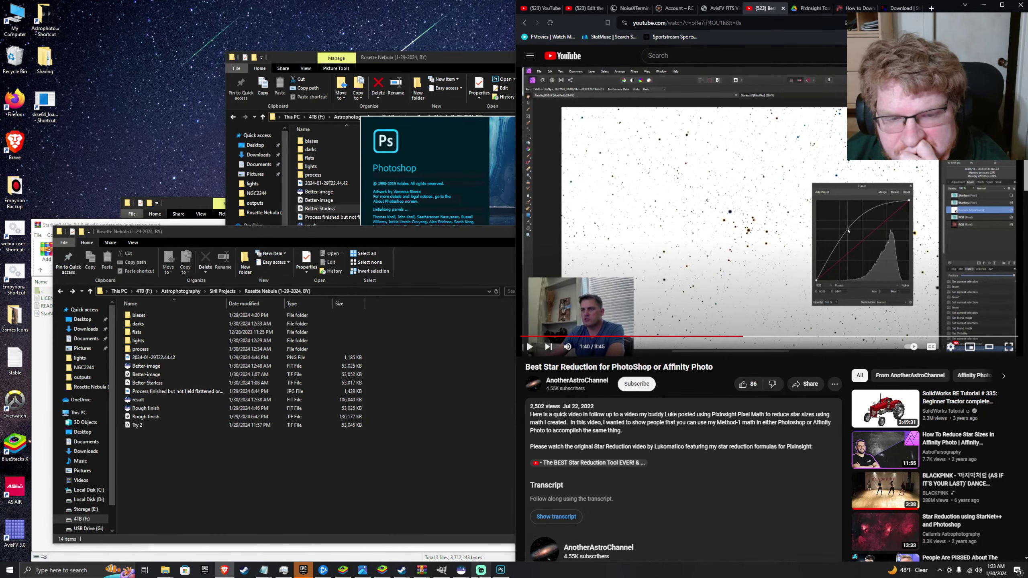
click(481, 556)
click(750, 225)
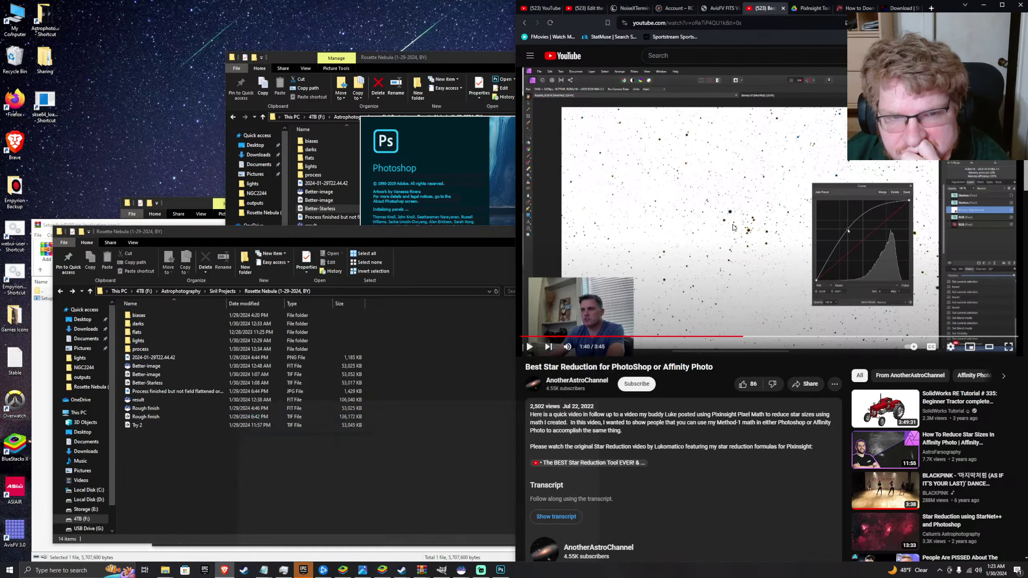
click(455, 220)
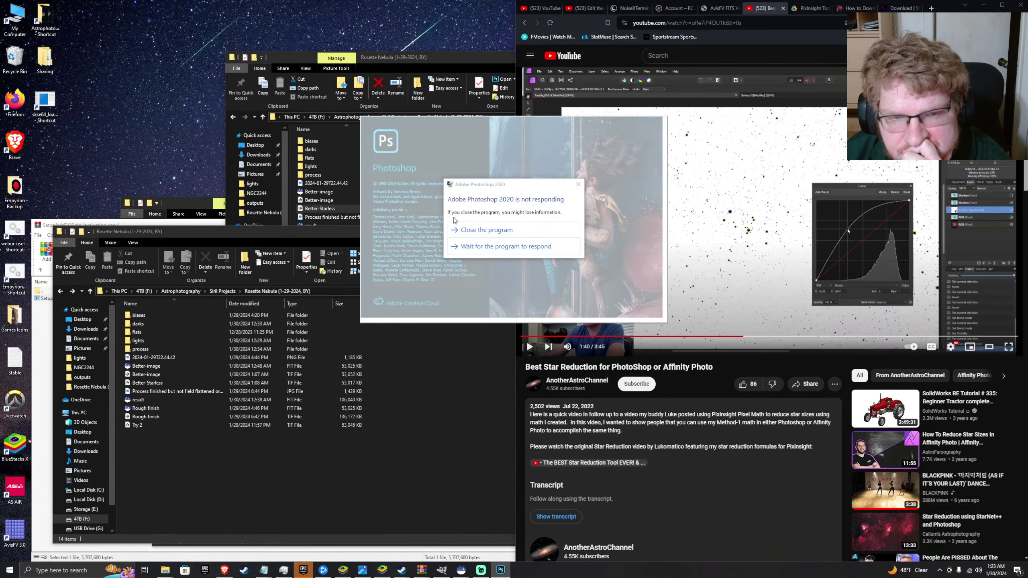
click(494, 245)
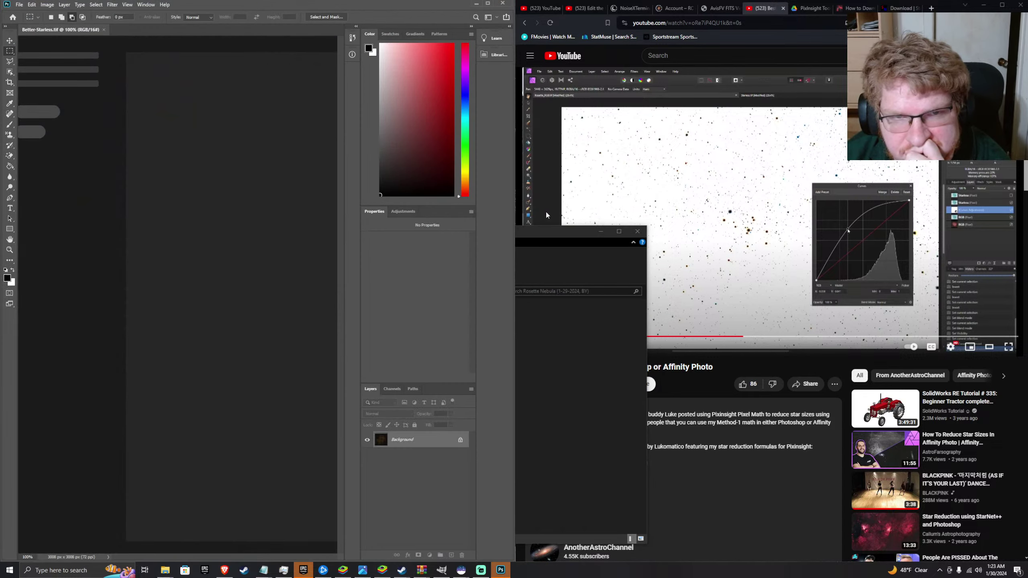
- Unlock the Background layer and rename it Original
right_click(420, 445)
click(416, 452)
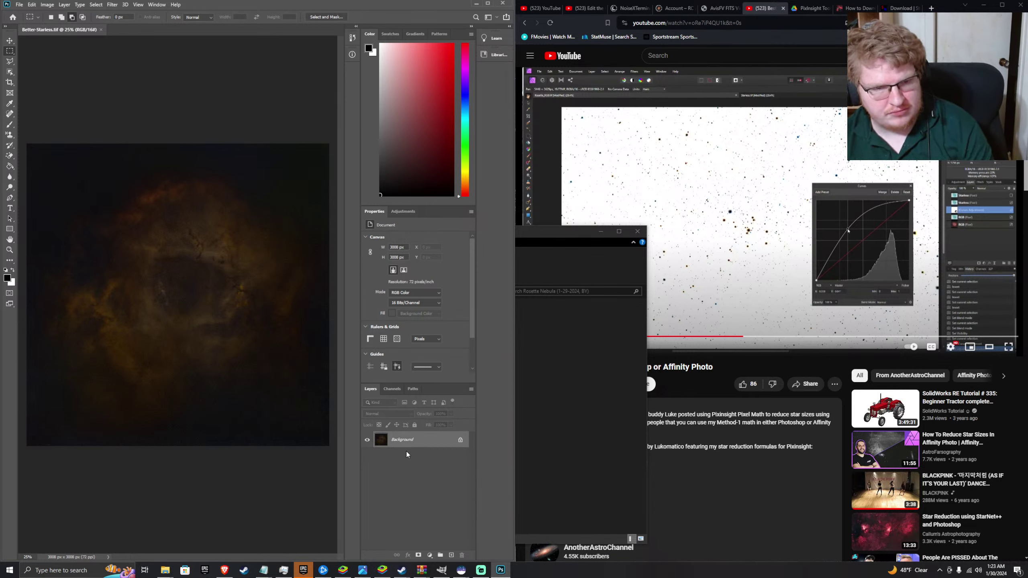
click(460, 441)
right_click(410, 446)
click(403, 445)
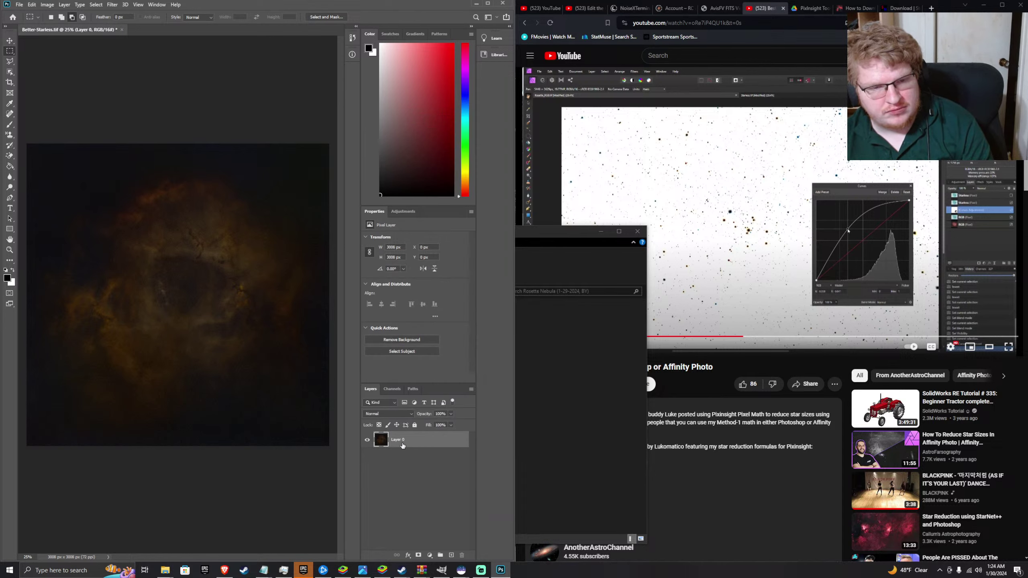
right_click(398, 441)
click(398, 441)
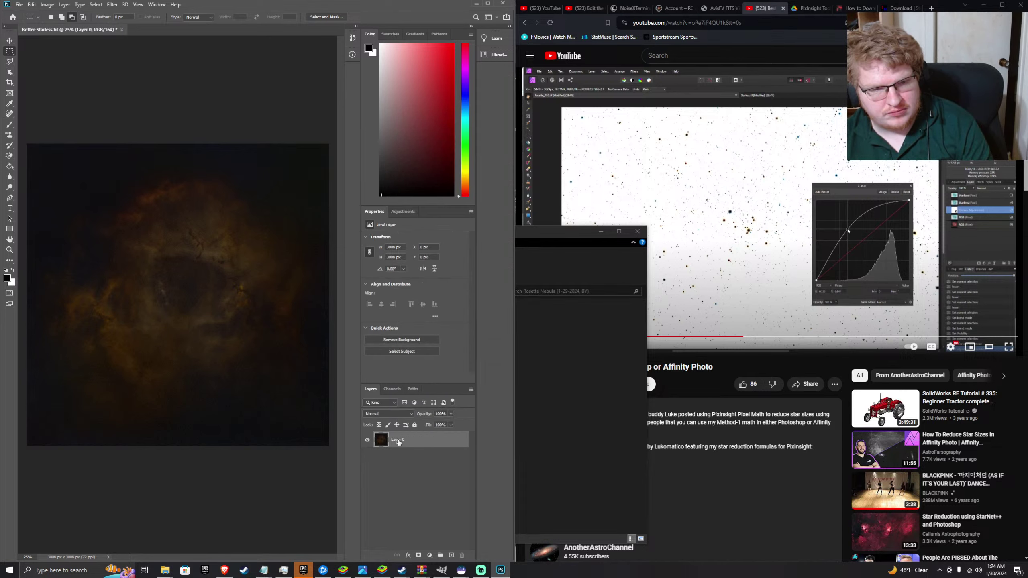
double_click(401, 440)
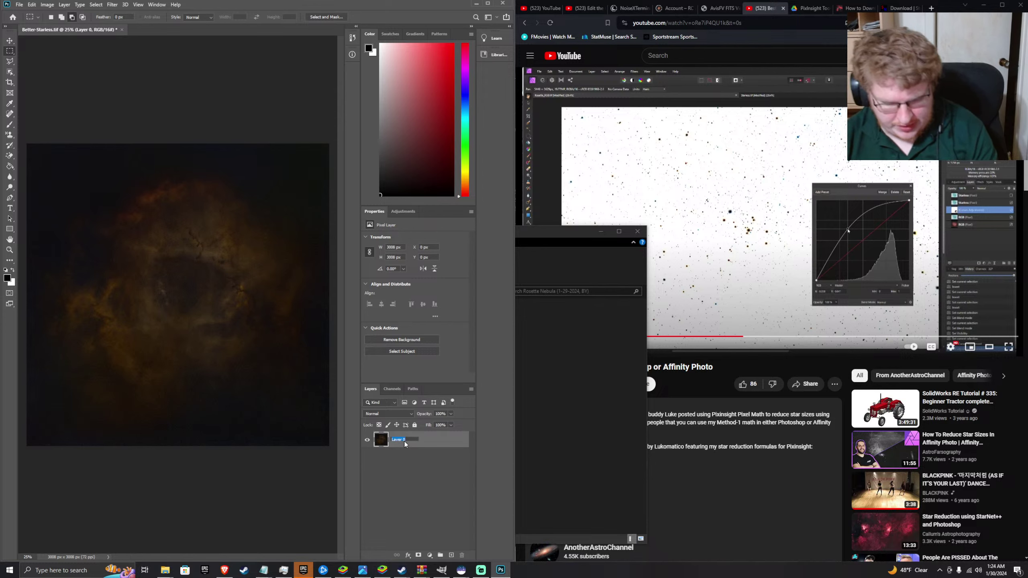
text(Origina)
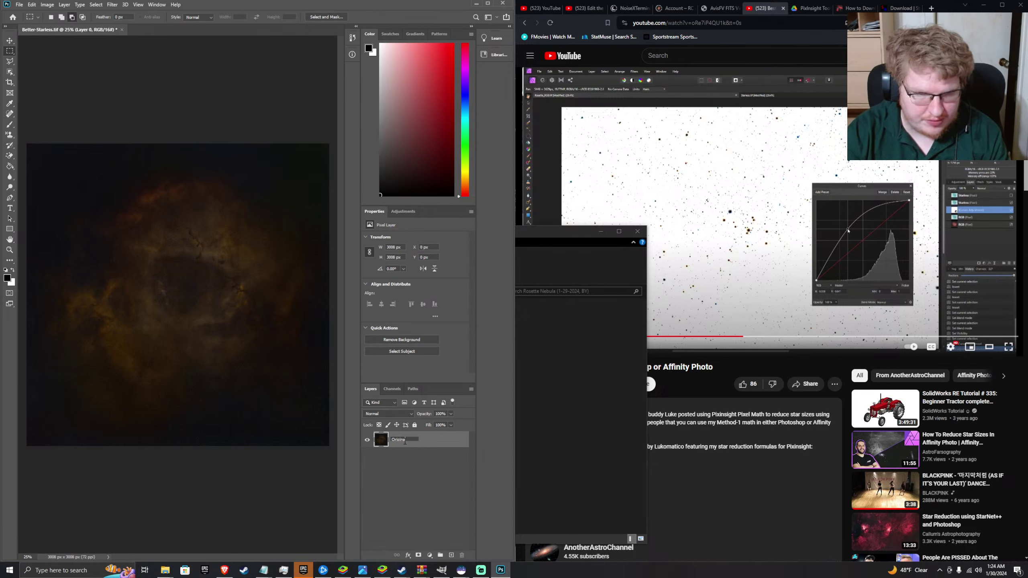
text(l)
key(Return)
- Duplicate the Original layer and rename the lower of the two layers Copy Version
click(406, 444)
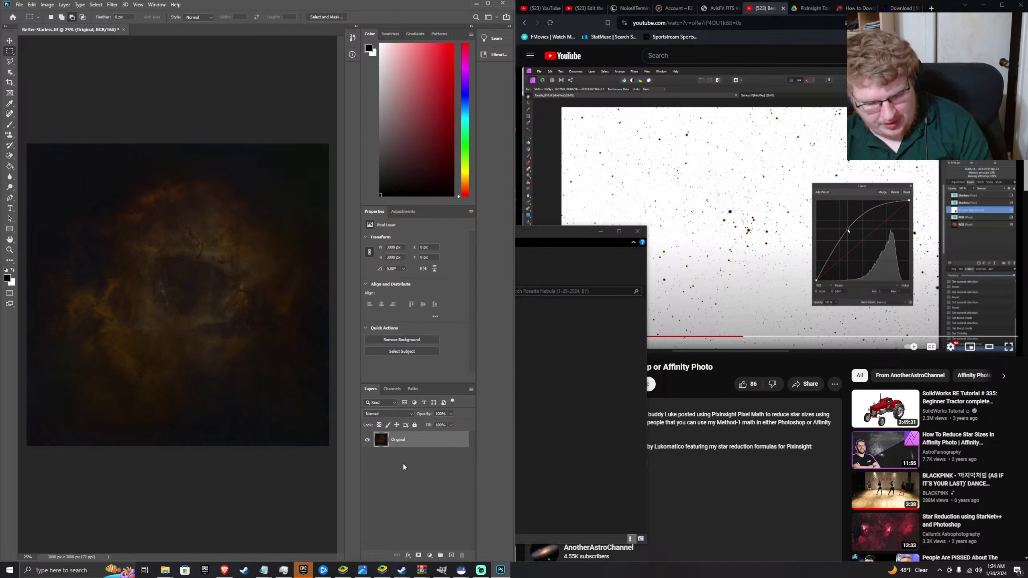
key(ctrl+j)
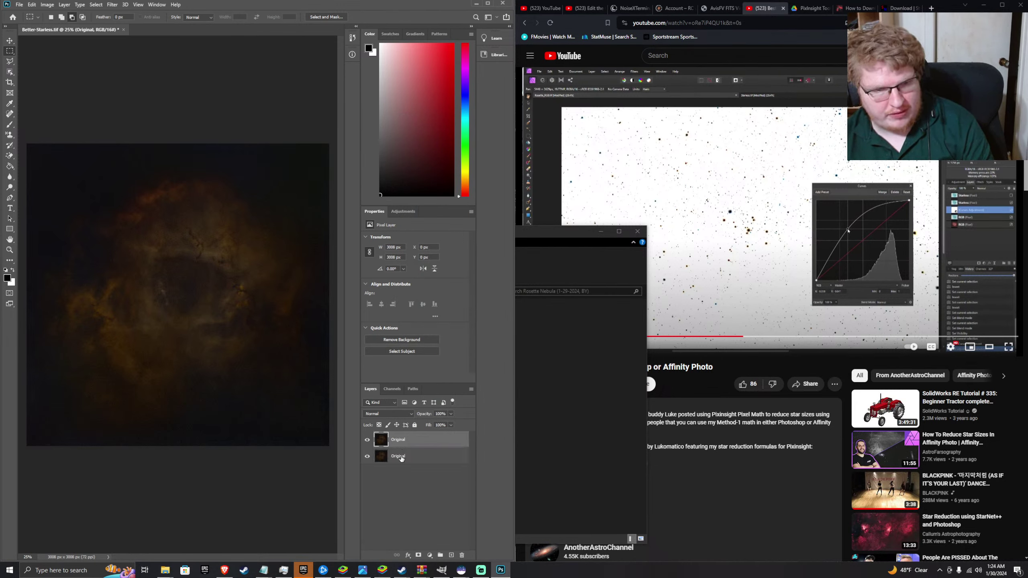
click(401, 460)
double_click(398, 456)
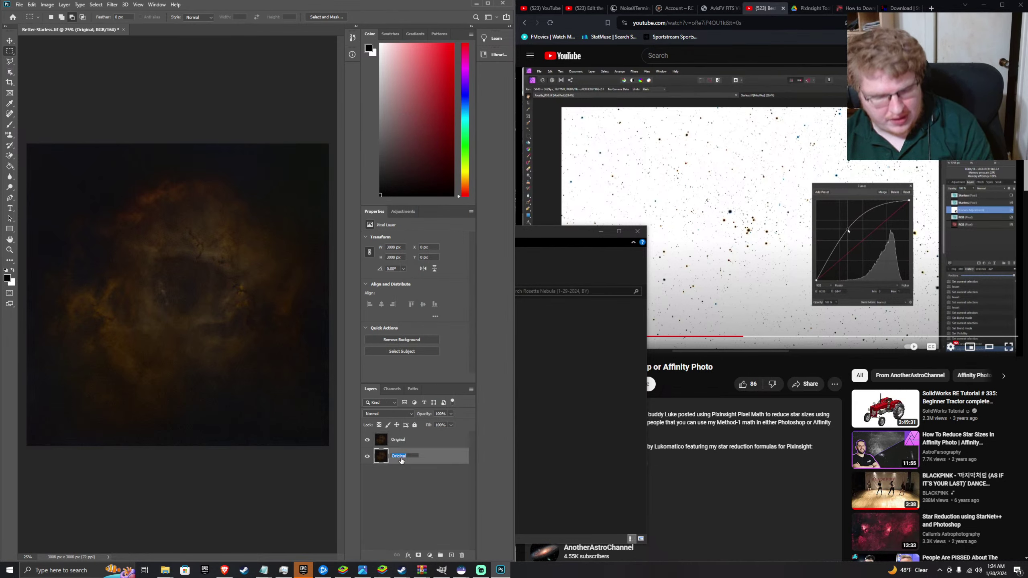
text(c)
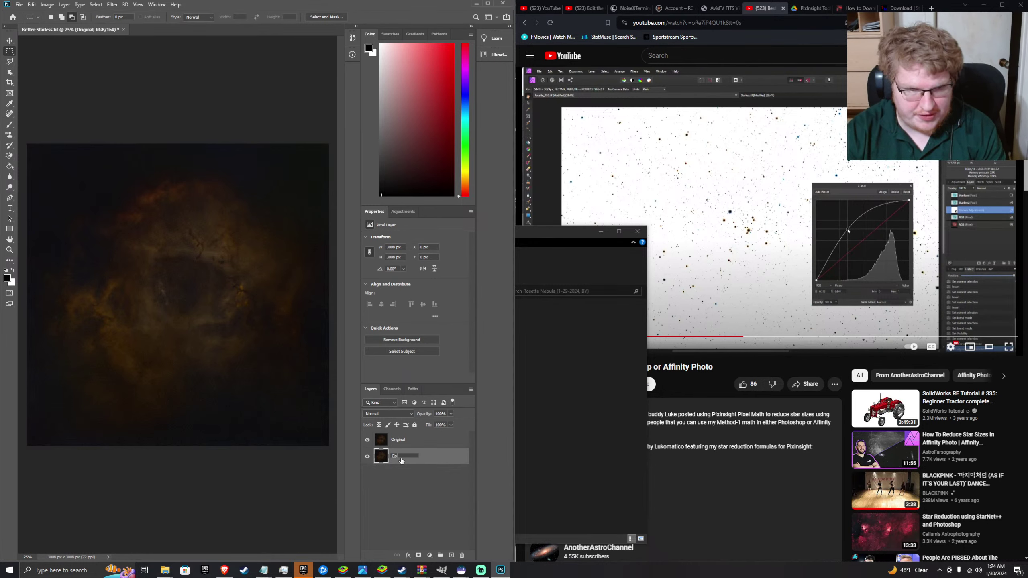
text(opy Version)
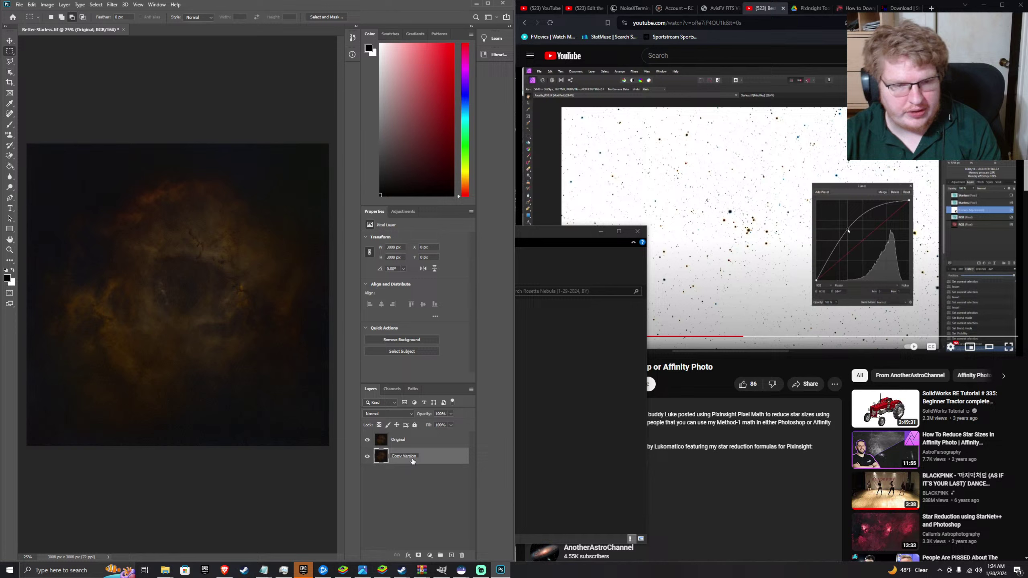
click(428, 508)
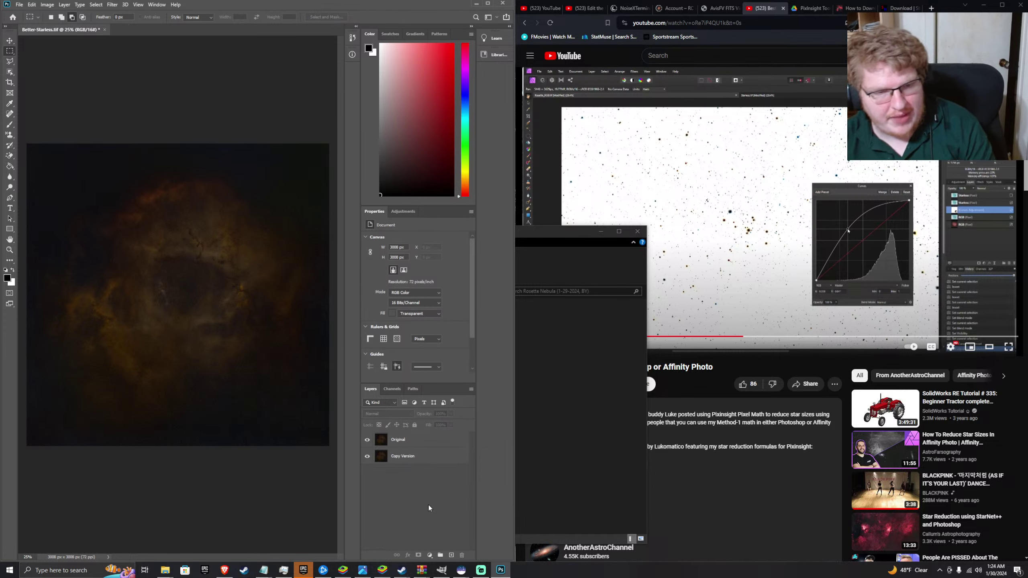
- Place the Better-image TIF from the Rosette Nebula folder into the Better-Starless document as the top layer
mouse_move(165, 570)
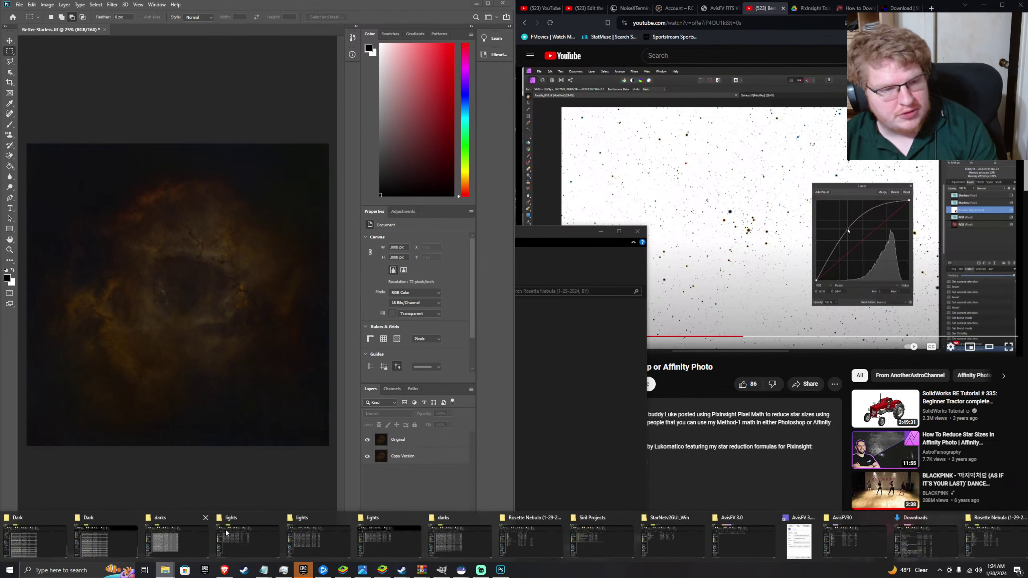
click(530, 534)
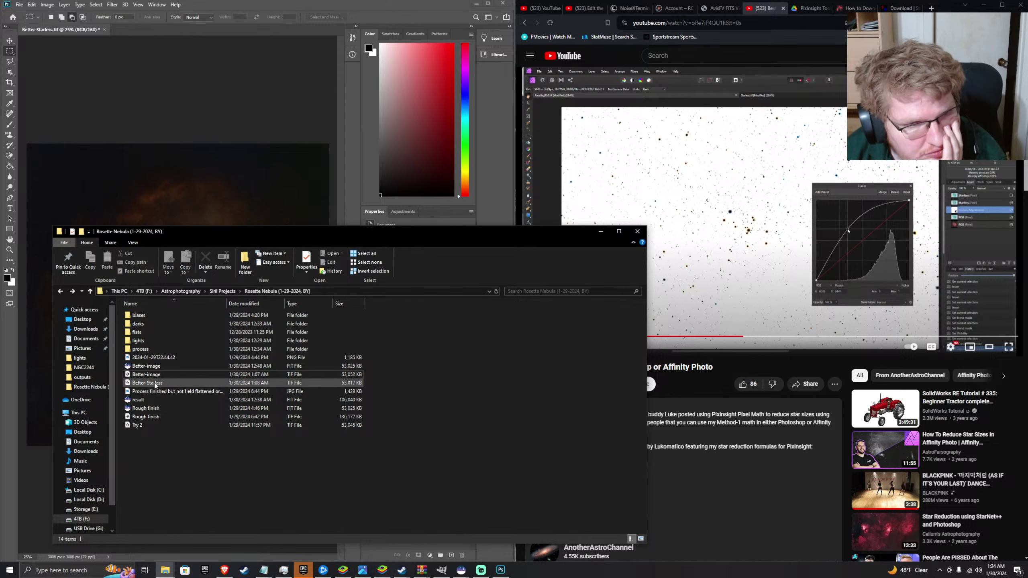
double_click(155, 383)
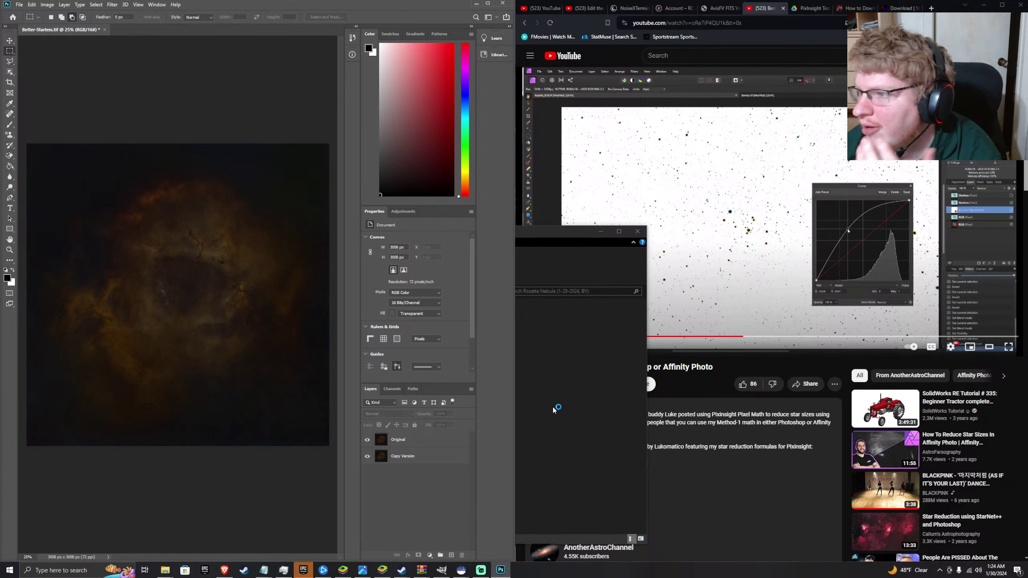
click(538, 447)
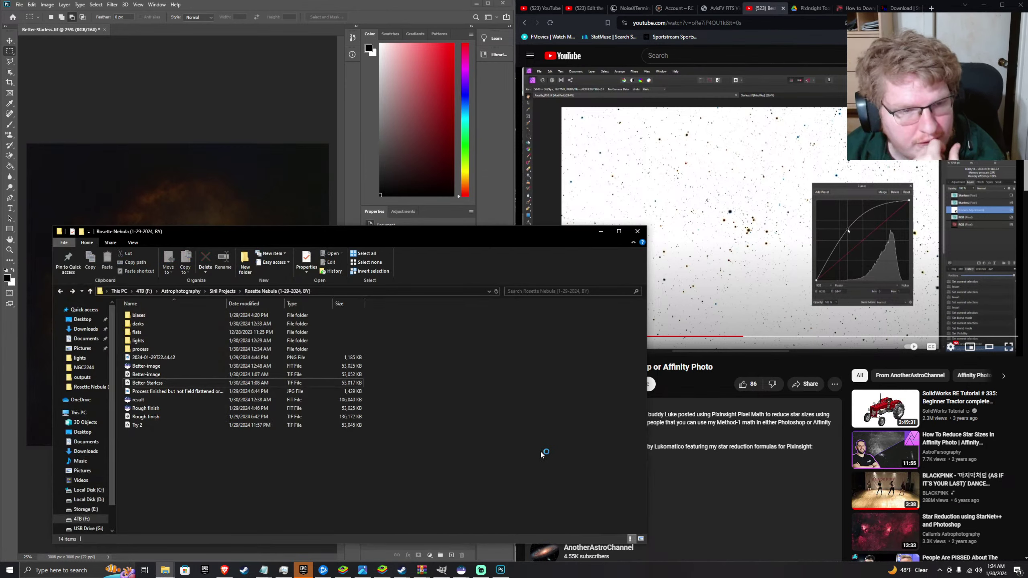
click(158, 384)
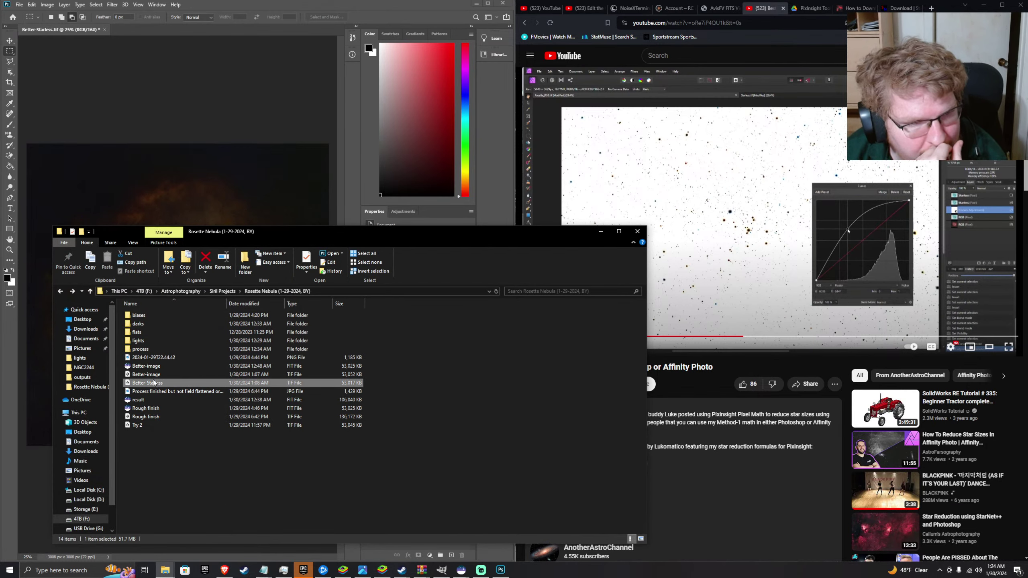
drag(149, 374, 35, 478)
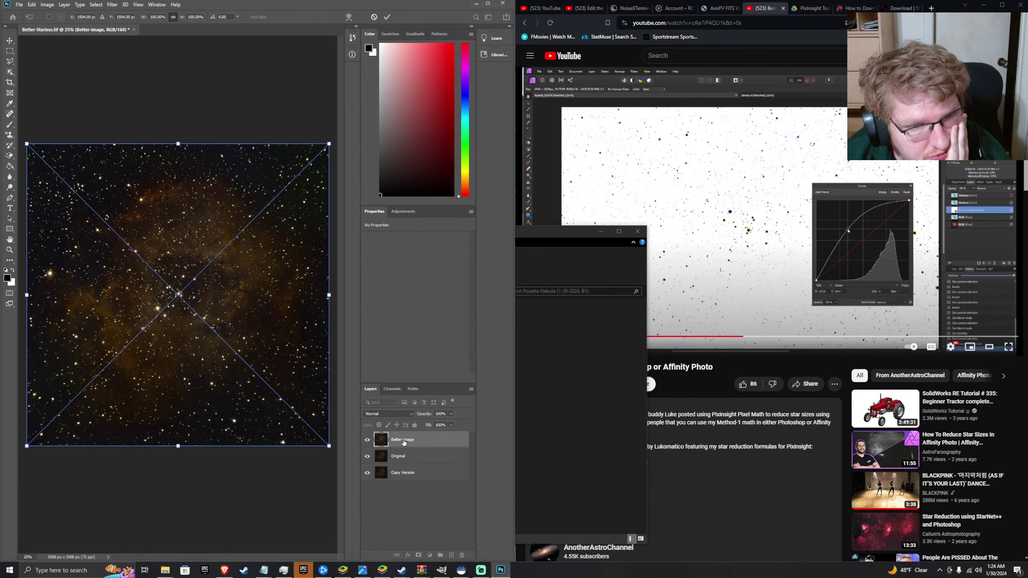
key(Return)
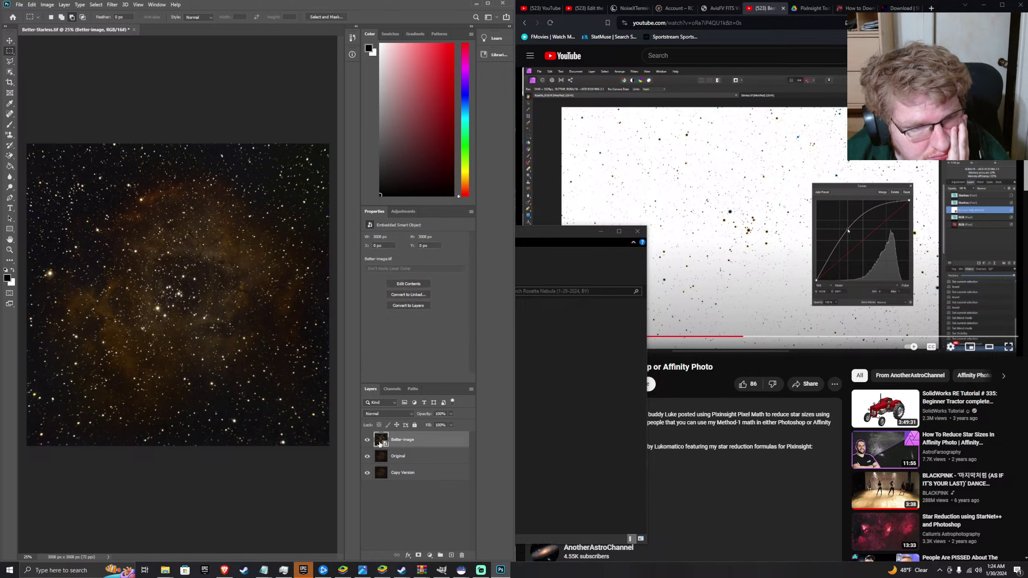
right_click(406, 444)
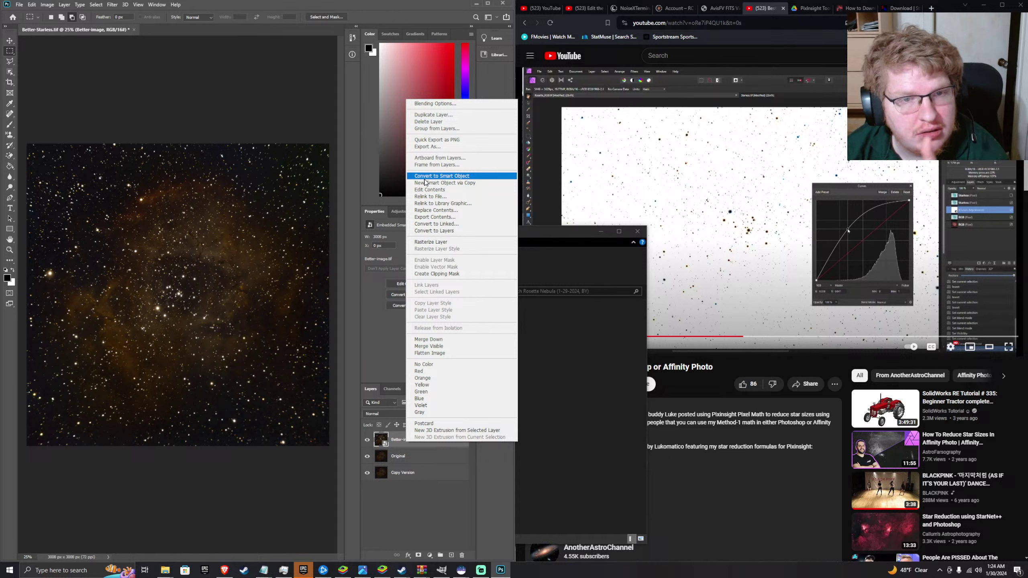
click(414, 487)
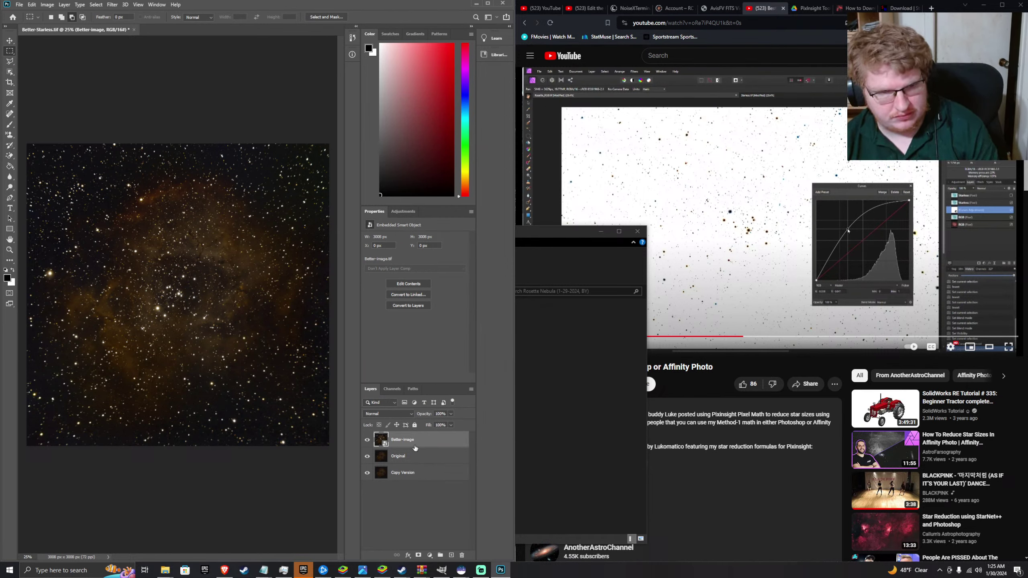
- Duplicate the Better-image layer in the Better-Starless document and select the Original layer
key(ctrl+v)
click(413, 463)
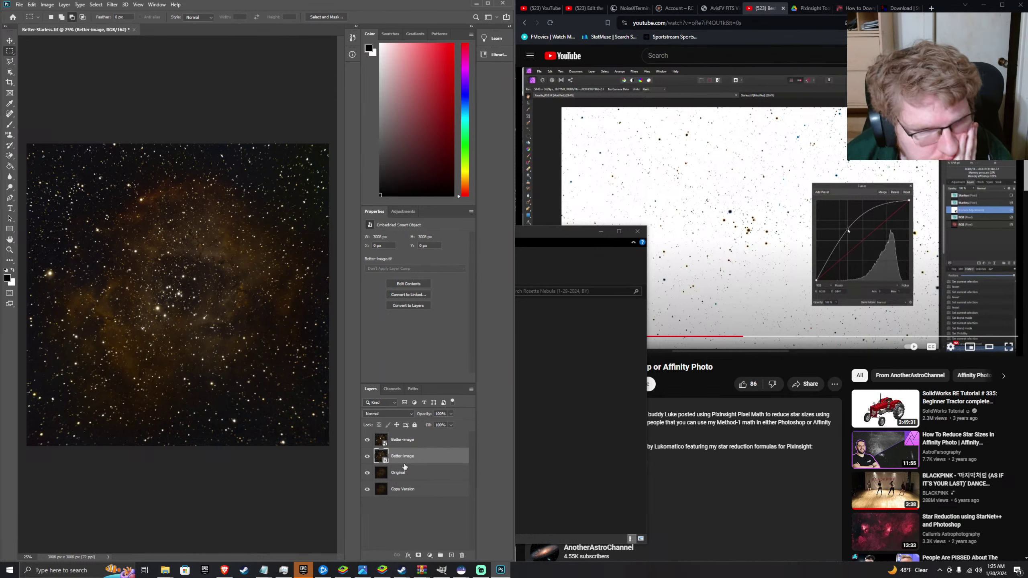
click(399, 476)
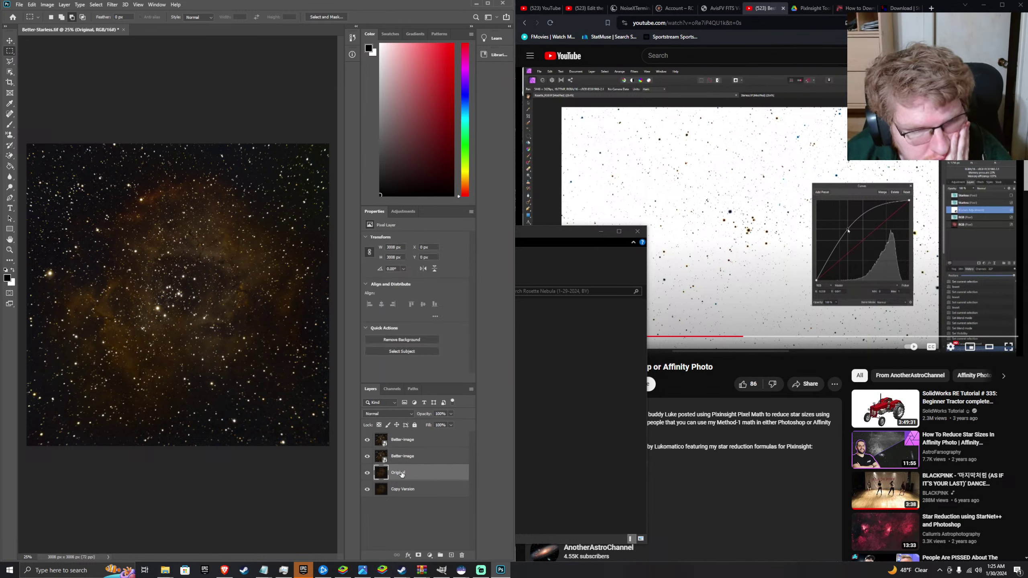
- Replay the star reduction tutorial from about 0:21, skipping through its layer setup, and pause it at 0:54
click(598, 337)
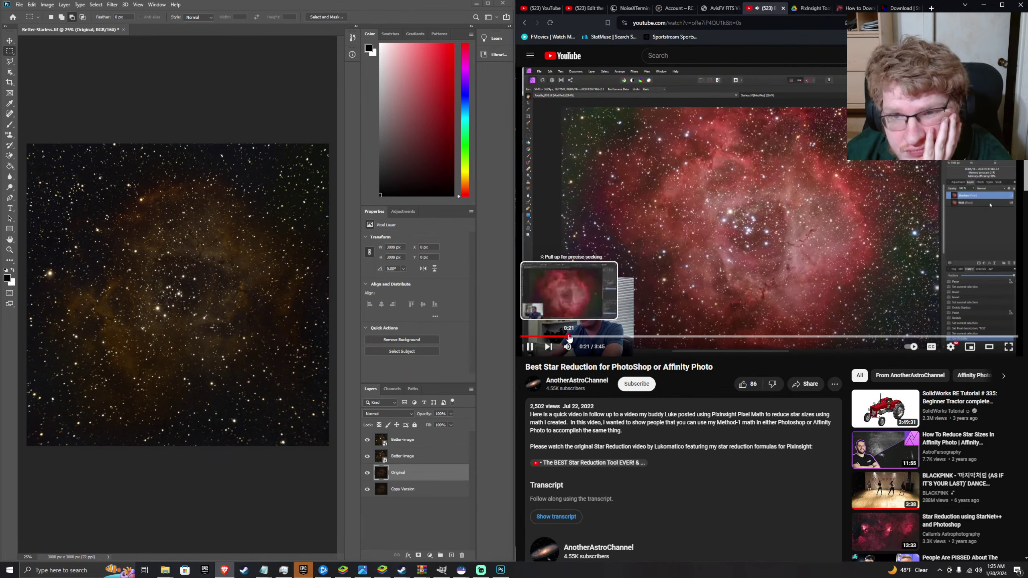
click(569, 338)
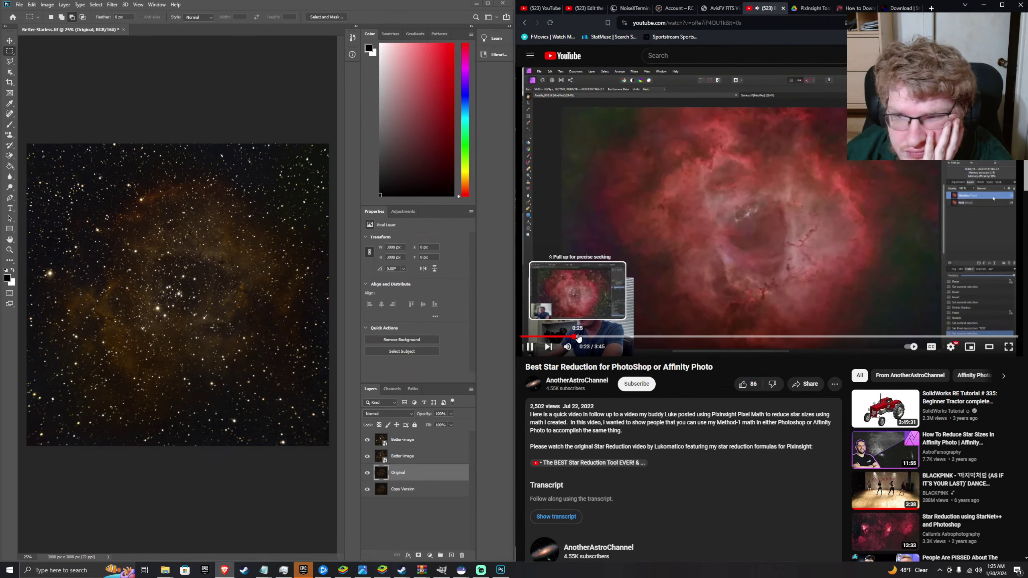
click(588, 338)
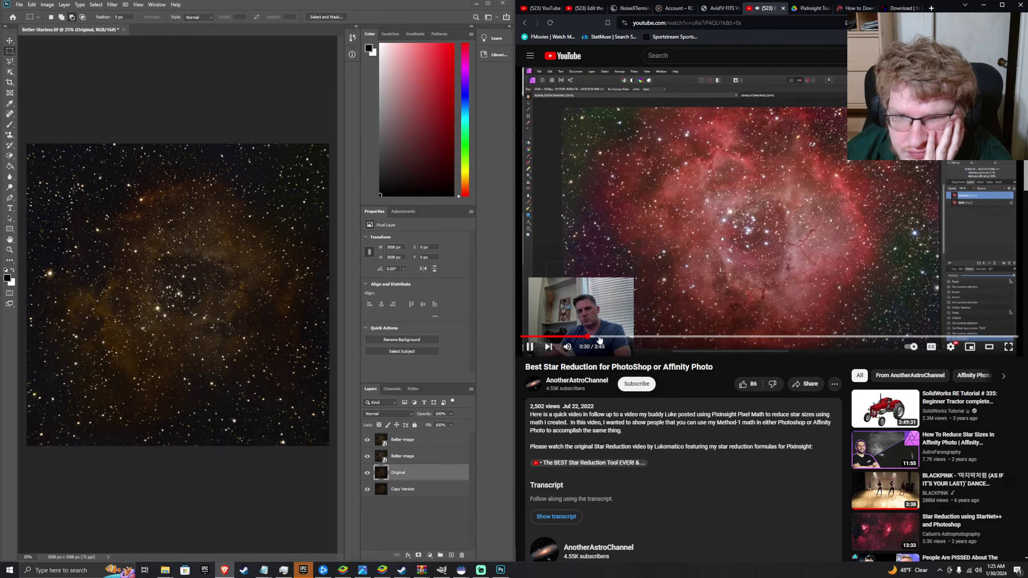
click(602, 338)
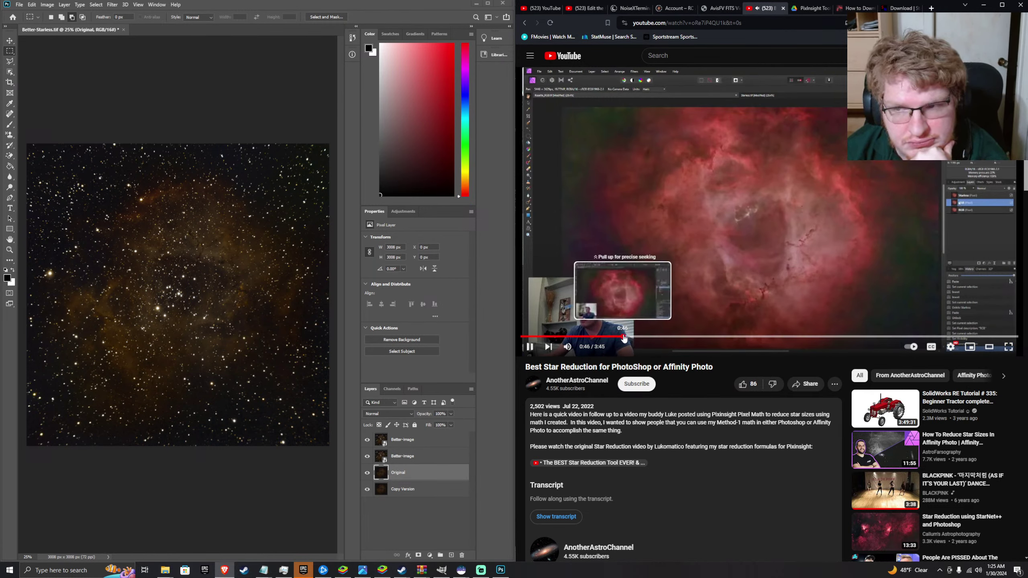
click(631, 337)
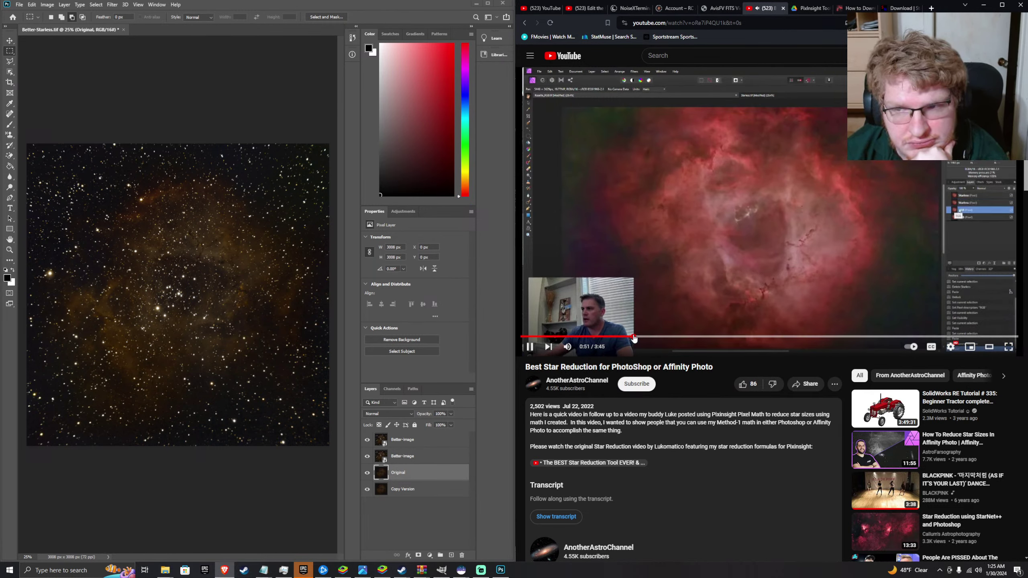
click(645, 287)
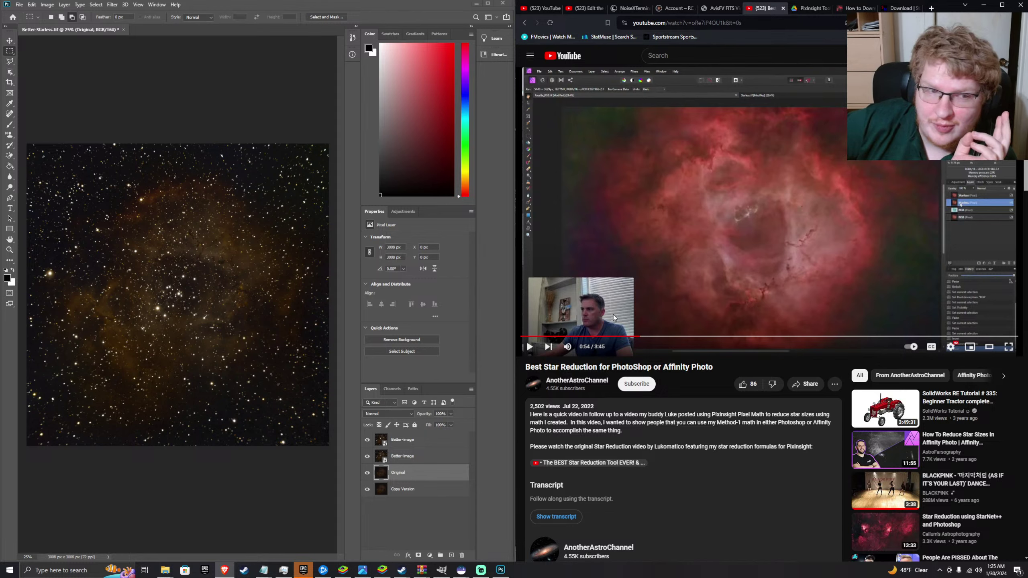
- Maximize Photoshop and open the "Process finished but not field flattened or lights curated" JPG from the Rosette Nebula folder
click(488, 4)
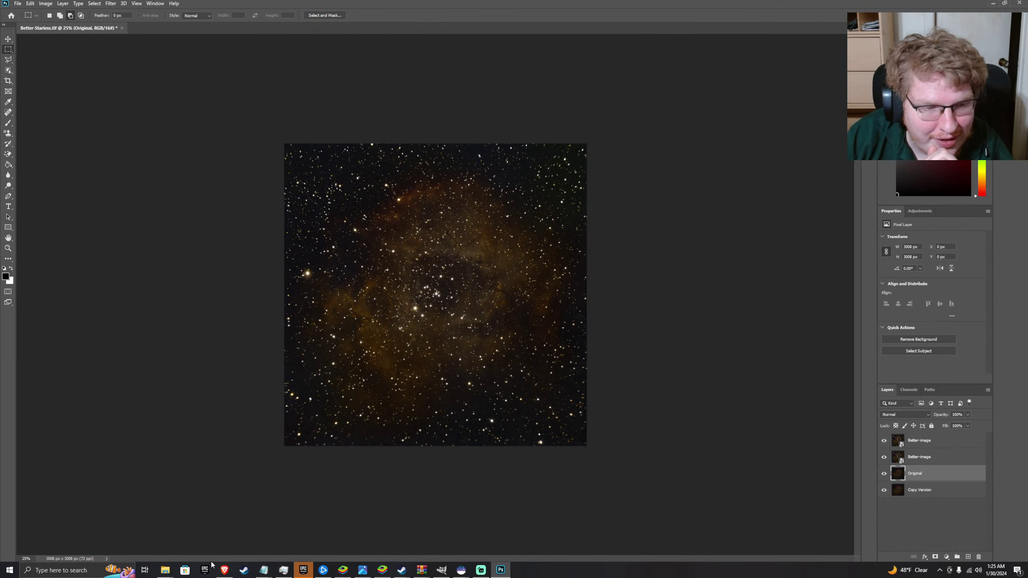
mouse_move(165, 569)
mouse_move(530, 561)
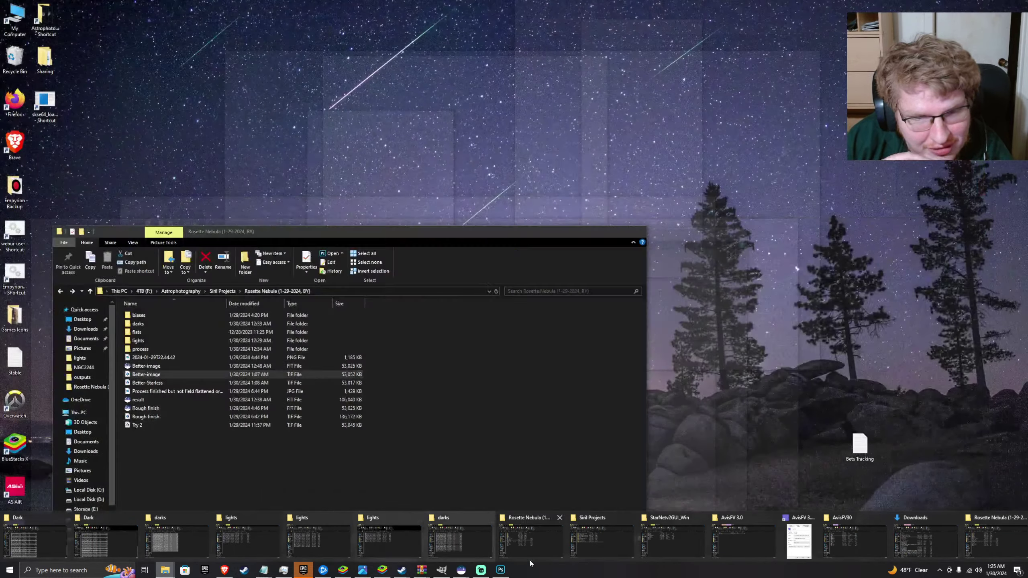
click(549, 542)
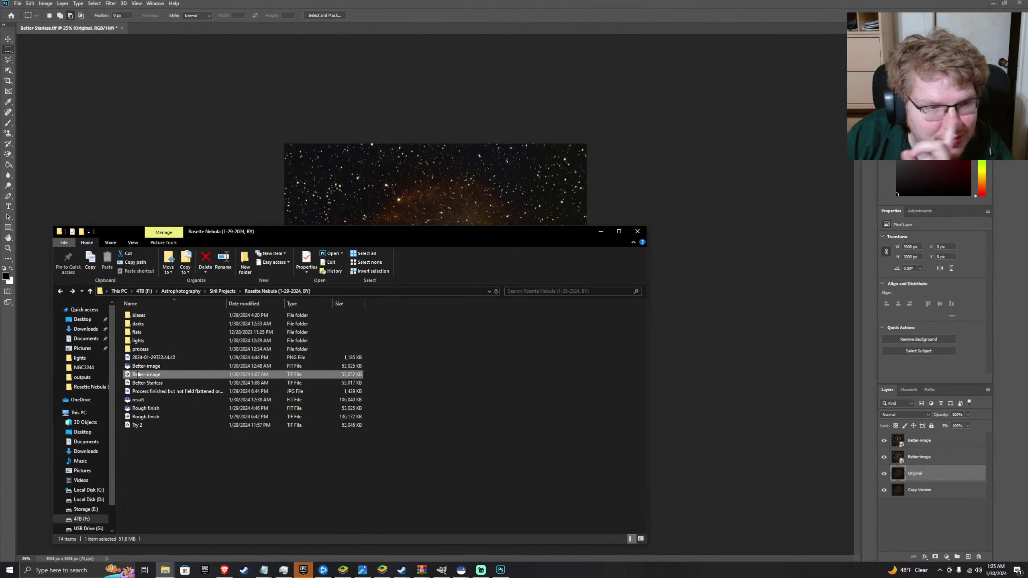
double_click(154, 392)
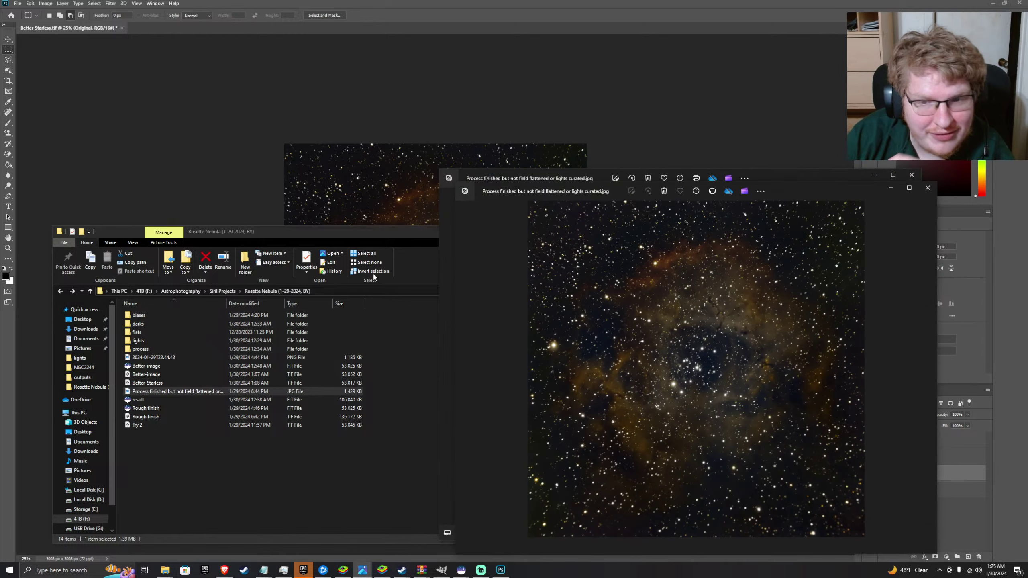
- Arrange the windows to compare the finished JPG side by side with the Photoshop image, ending with Photoshop maximized
drag(391, 236, 220, 409)
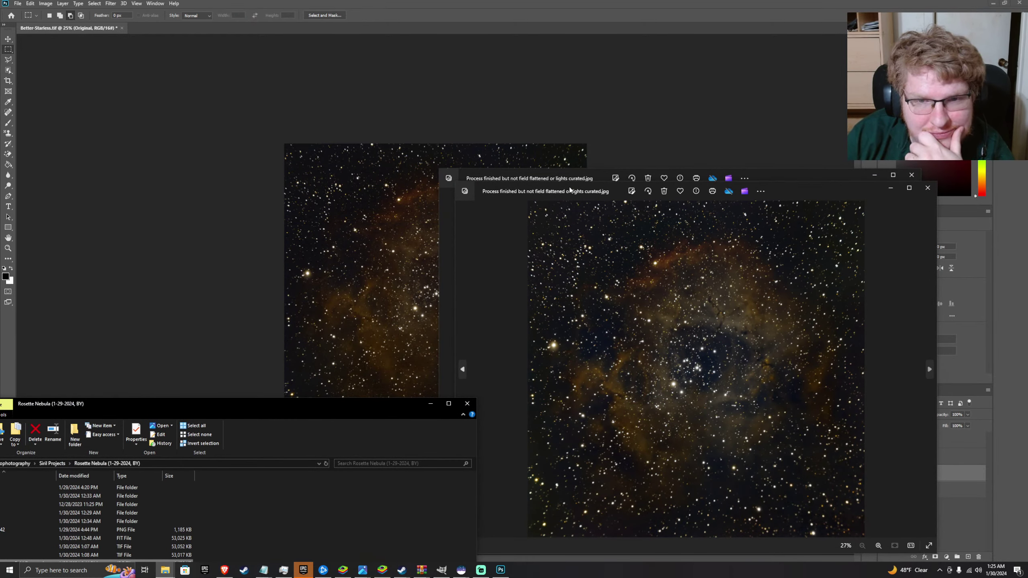
drag(574, 179, 704, 141)
drag(553, 194, 601, 224)
click(972, 216)
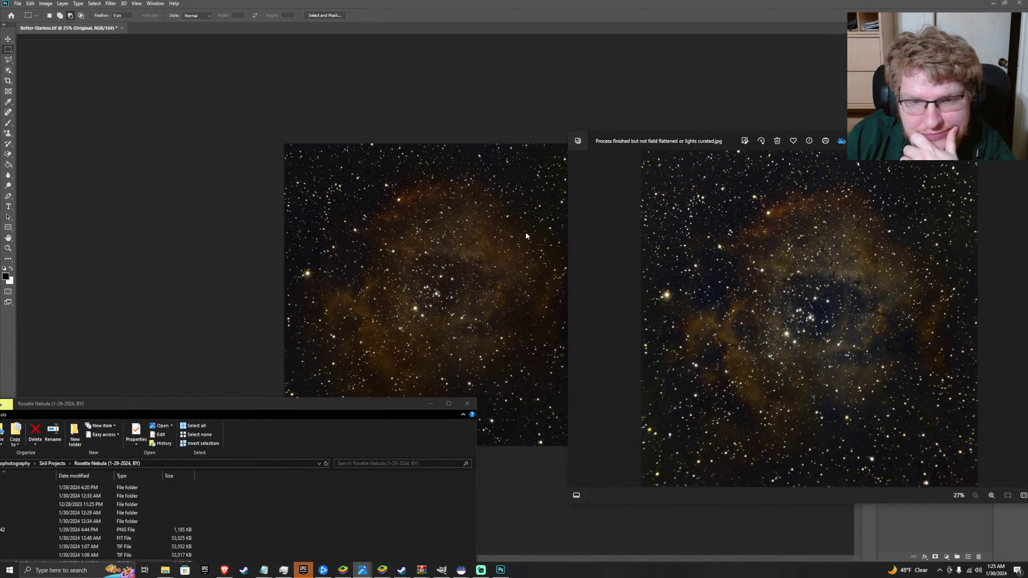
drag(436, 4, 473, 27)
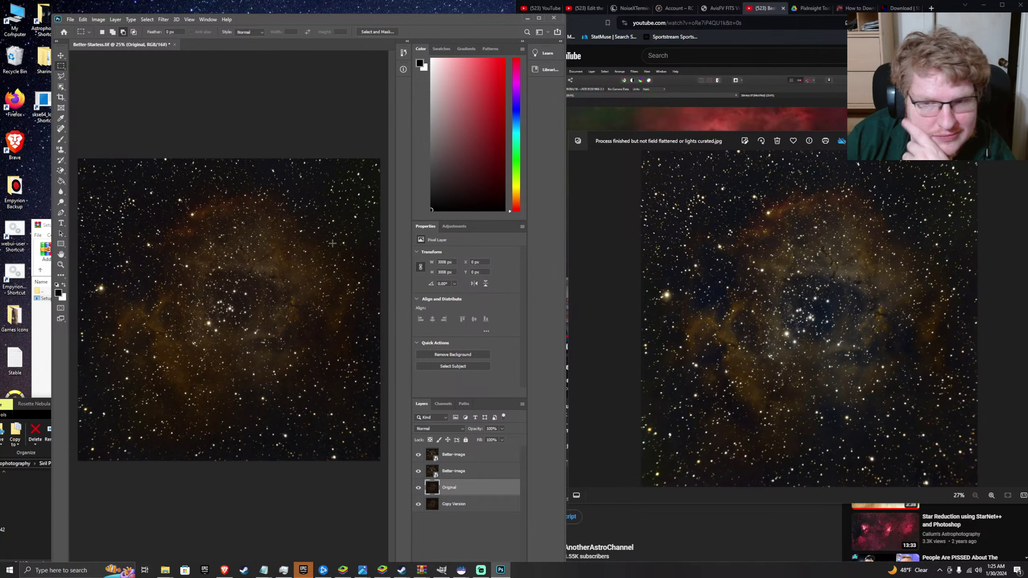
click(539, 17)
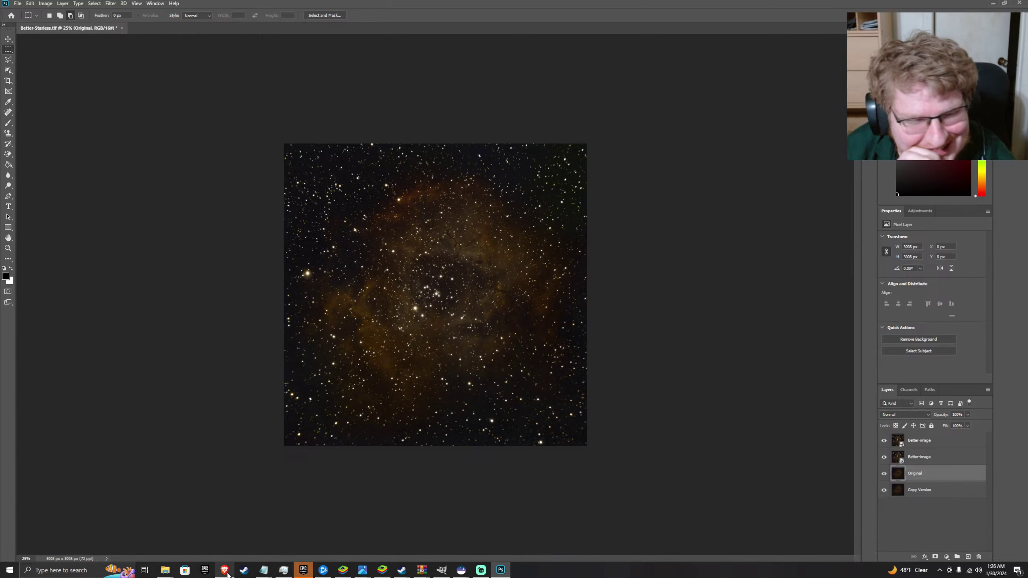
- Hide all four layers from the upper Better-image down to Copy Version to inspect them, and show them all again
mouse_move(228, 574)
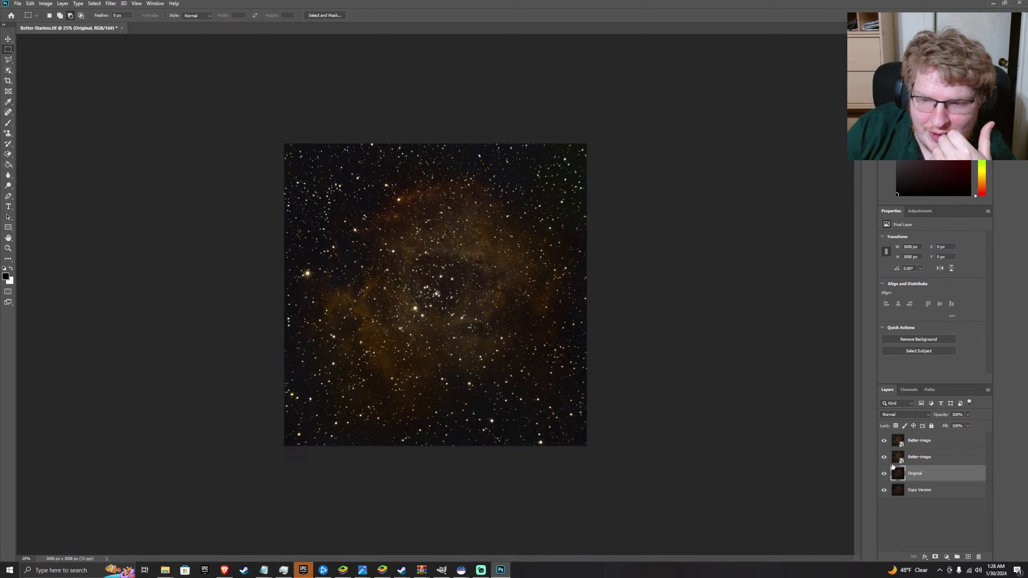
drag(883, 456, 885, 446)
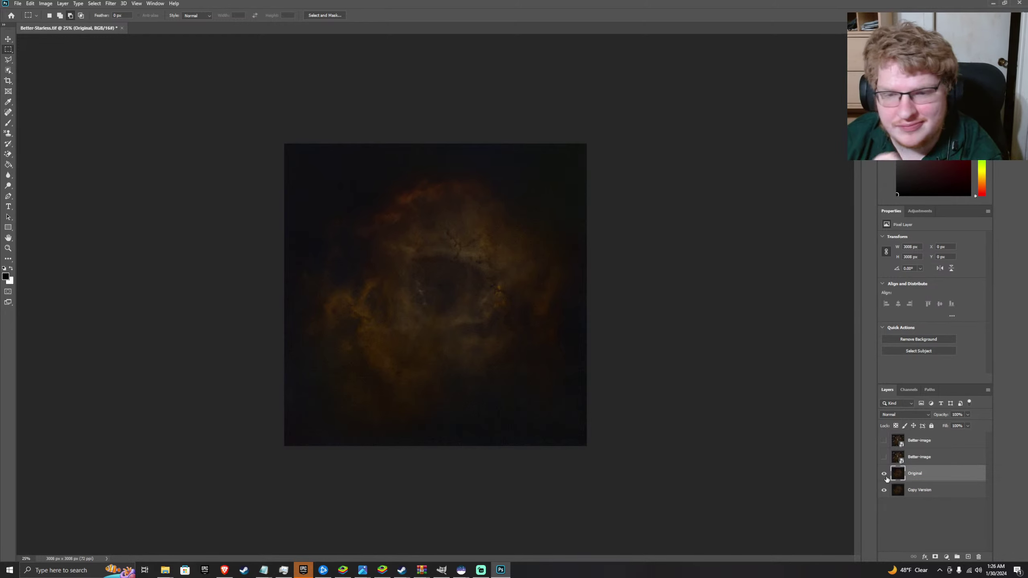
click(884, 474)
click(884, 490)
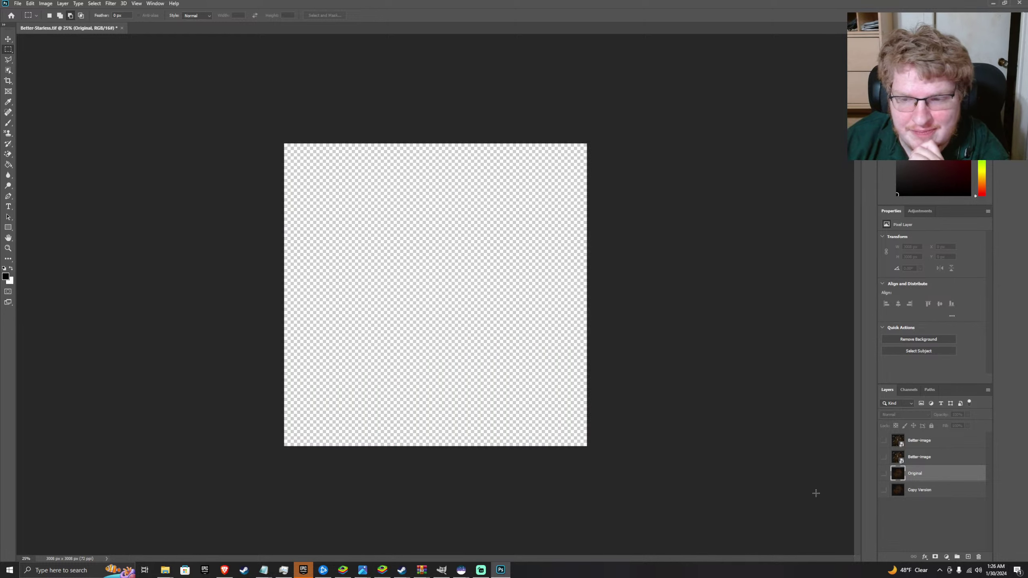
drag(884, 490, 883, 447)
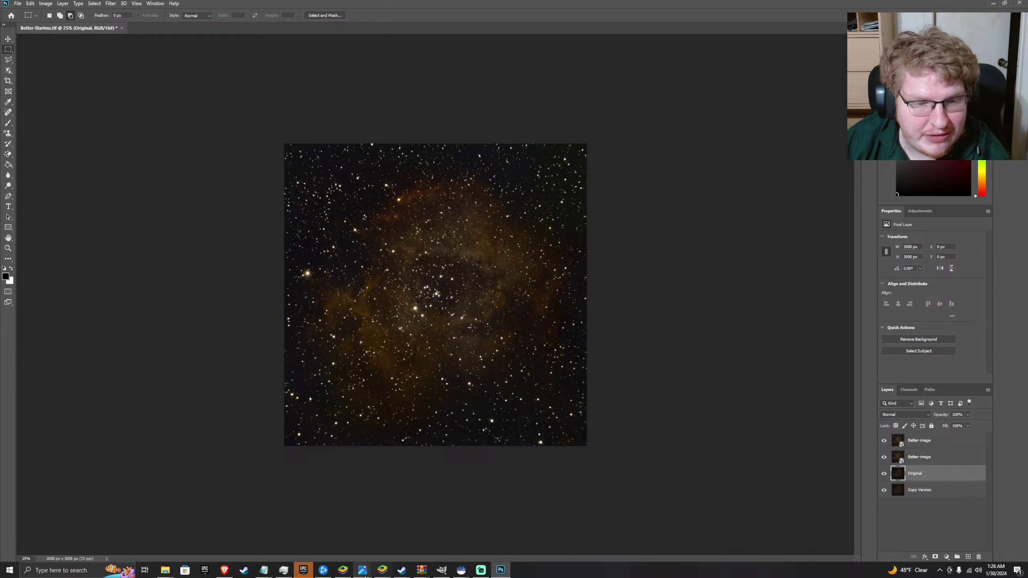
- Bring the finished JPG back up beside the Photoshop image and compare the nebula's colors in both versions
mouse_move(364, 575)
click(394, 522)
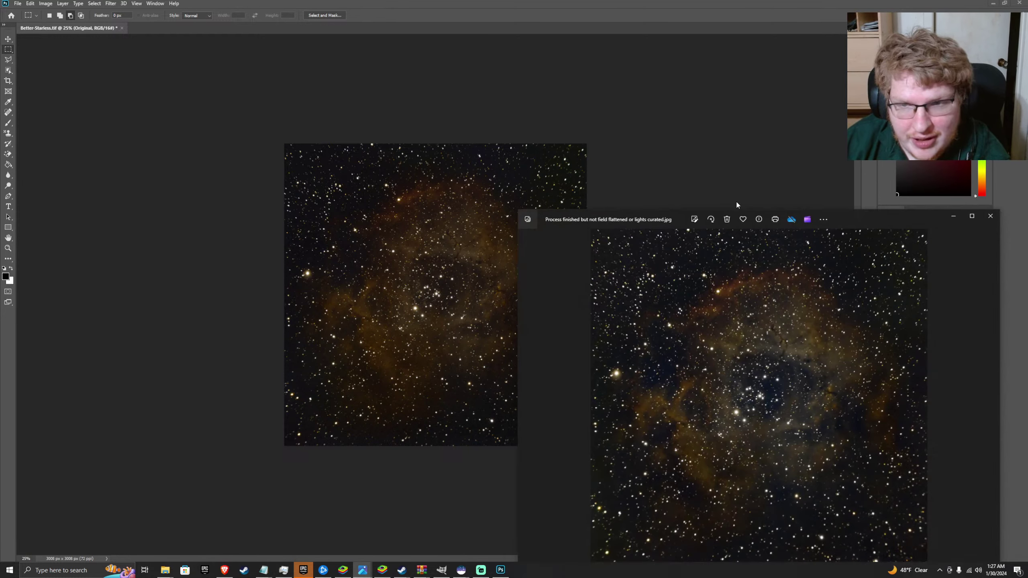
drag(666, 213, 741, 121)
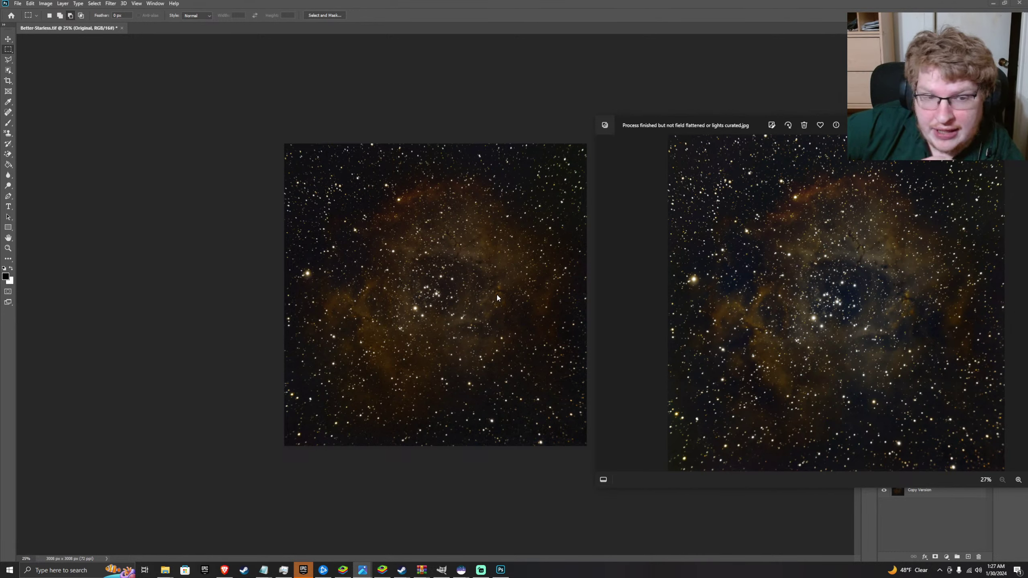
click(455, 396)
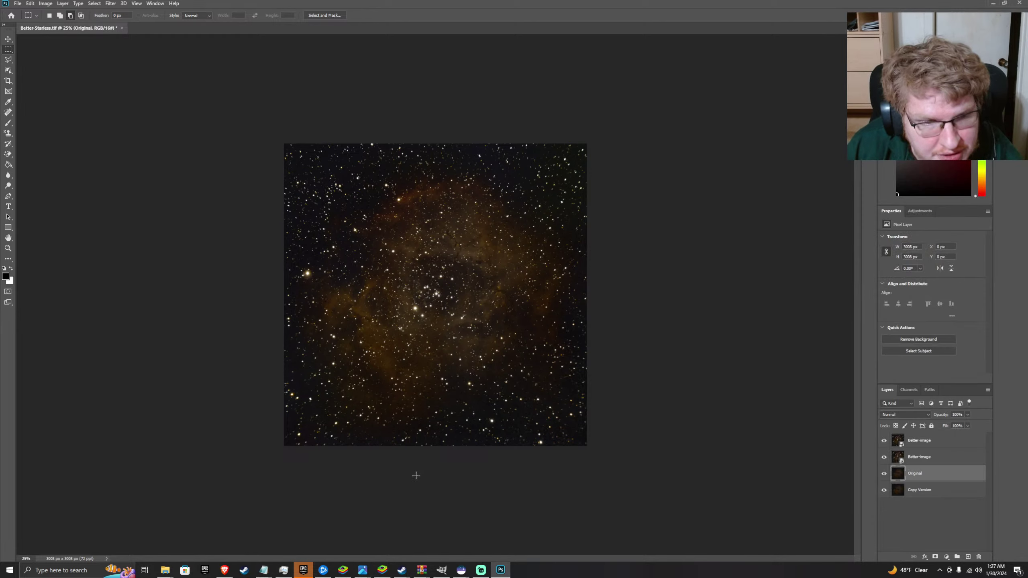
- Examine the central star cluster up close in both the Photoshop image and the finished JPG, comparing stars and background detail
scroll(449, 298, up, 5)
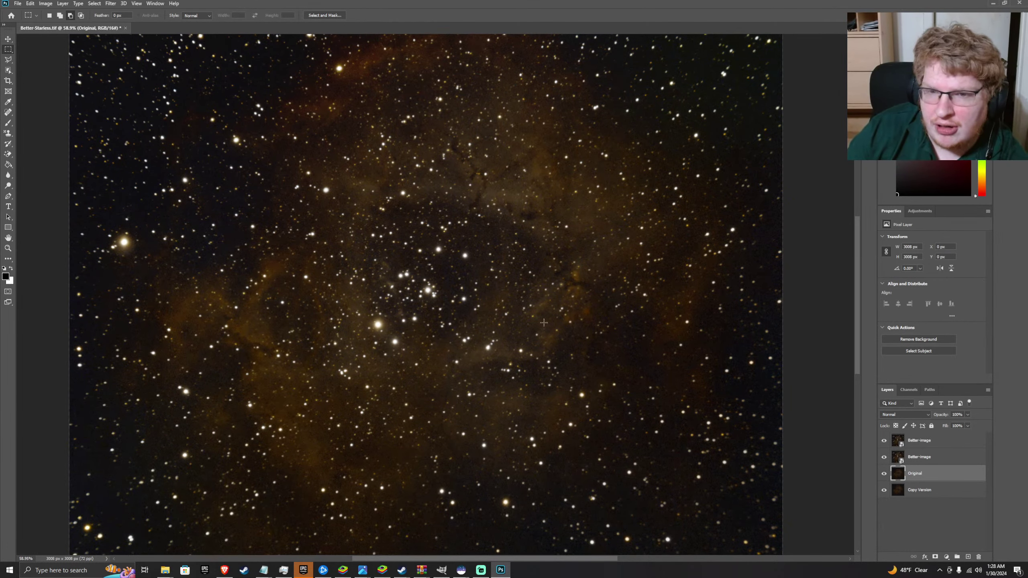
scroll(545, 323, up, 1)
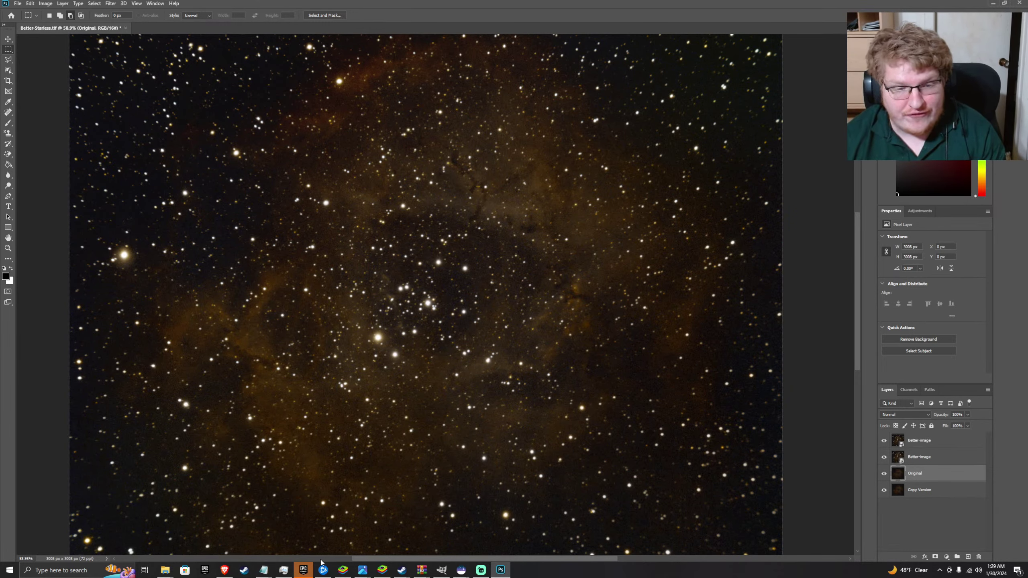
mouse_move(370, 563)
click(392, 522)
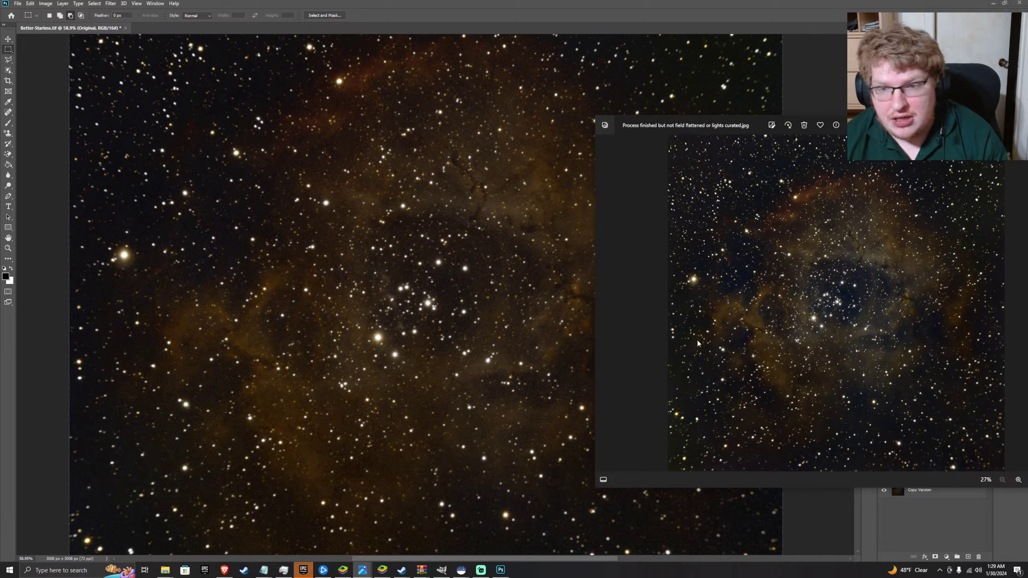
scroll(842, 315, up, 5)
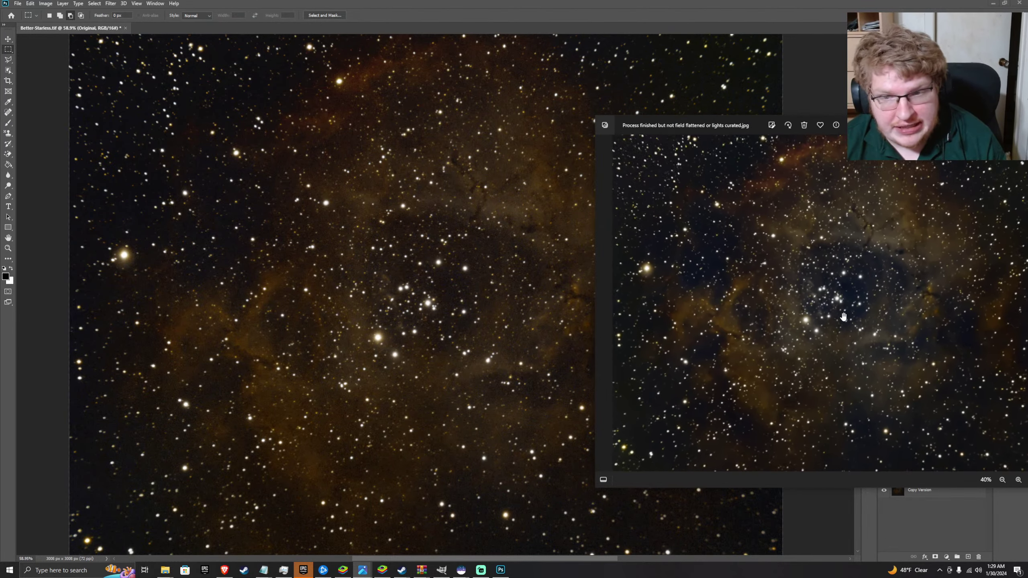
scroll(843, 317, up, 1)
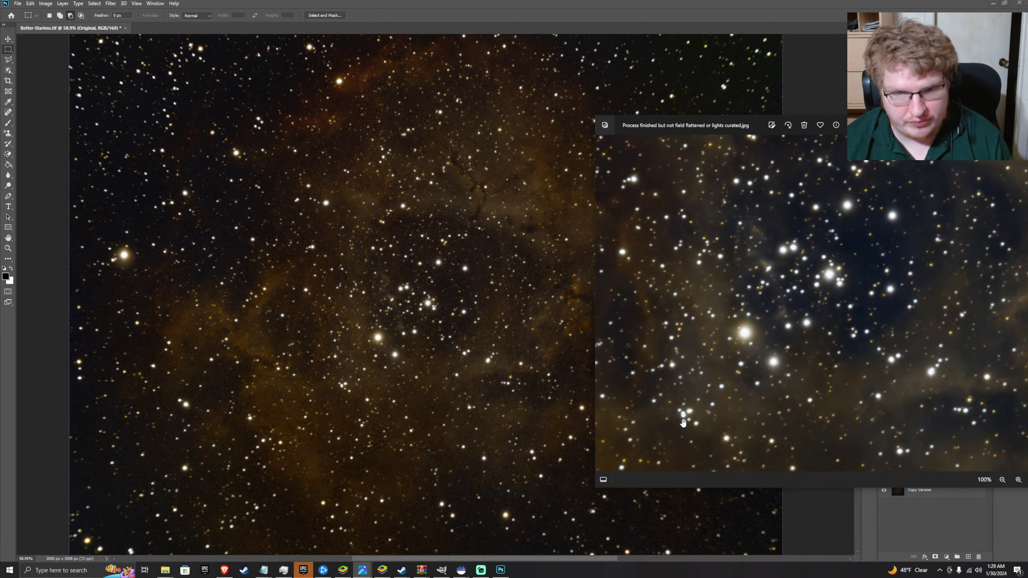
scroll(405, 392, left, 3)
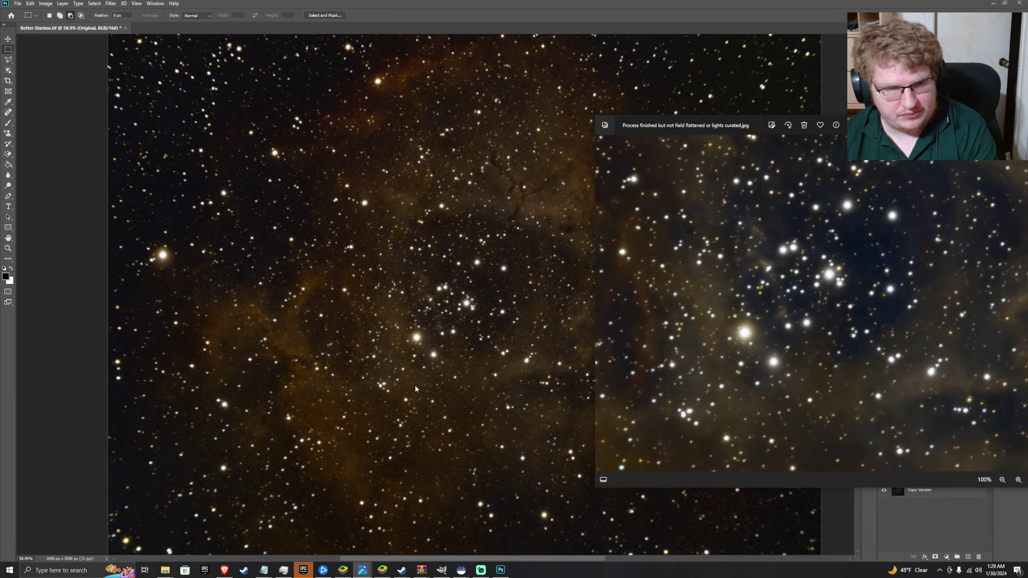
click(416, 386)
scroll(416, 385, left, 1)
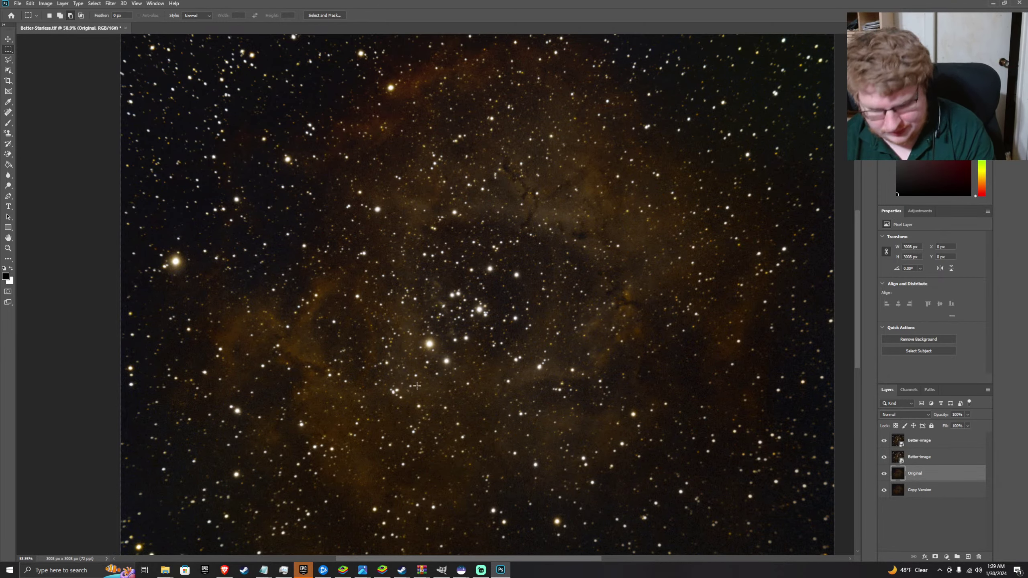
scroll(416, 385, up, 3)
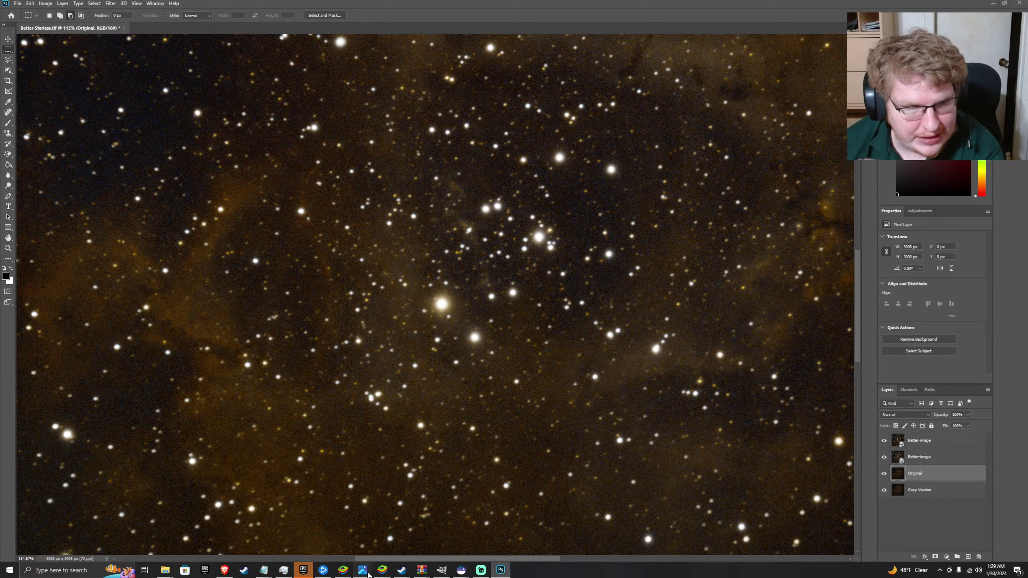
mouse_move(363, 570)
click(420, 519)
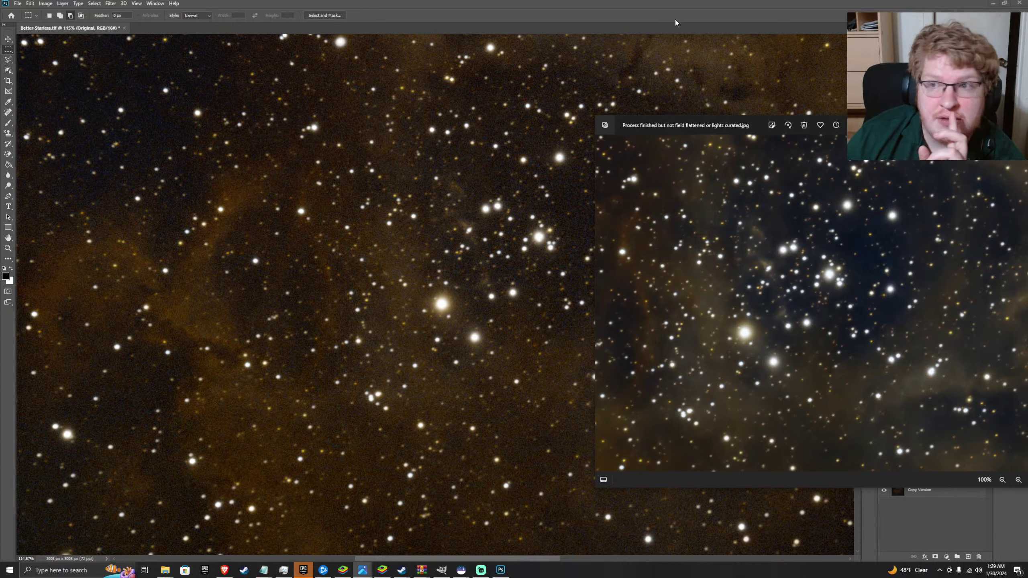
- Look through the Recycle Bin's deleted astrophotography files and view the properties of the deleted "Rosette Nebula 1-29-24, BY" folder
click(993, 3)
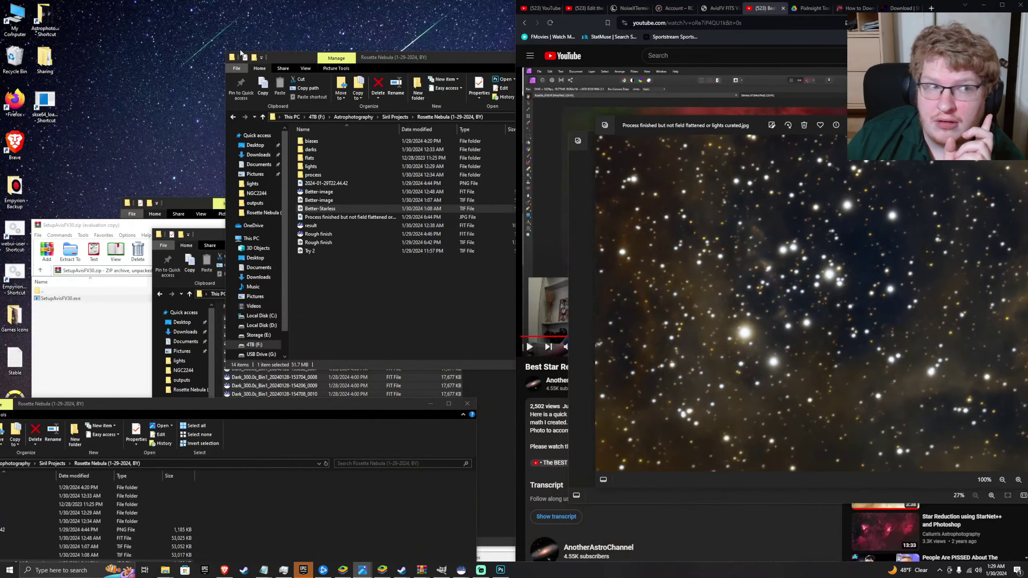
double_click(15, 58)
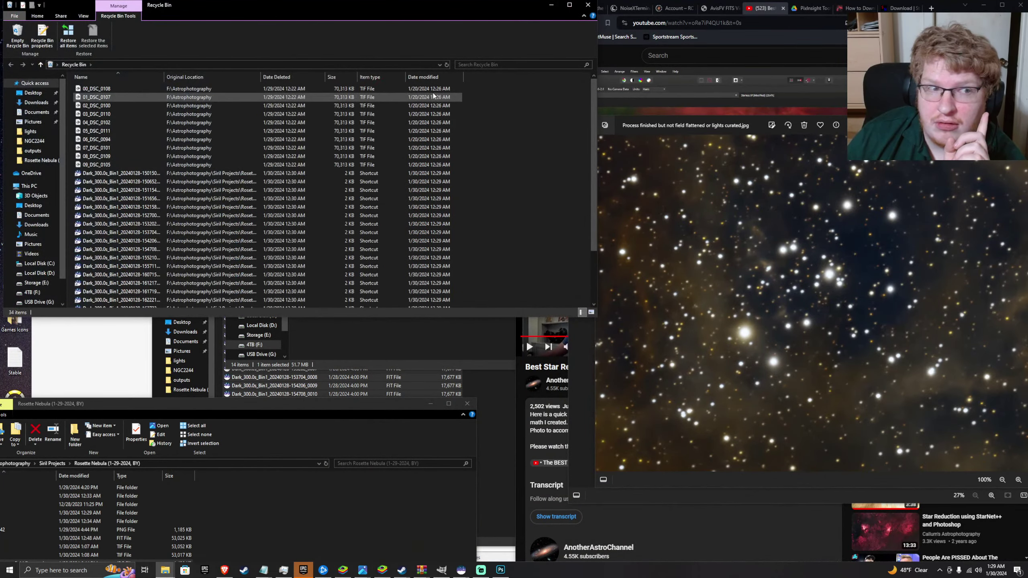
right_click(145, 174)
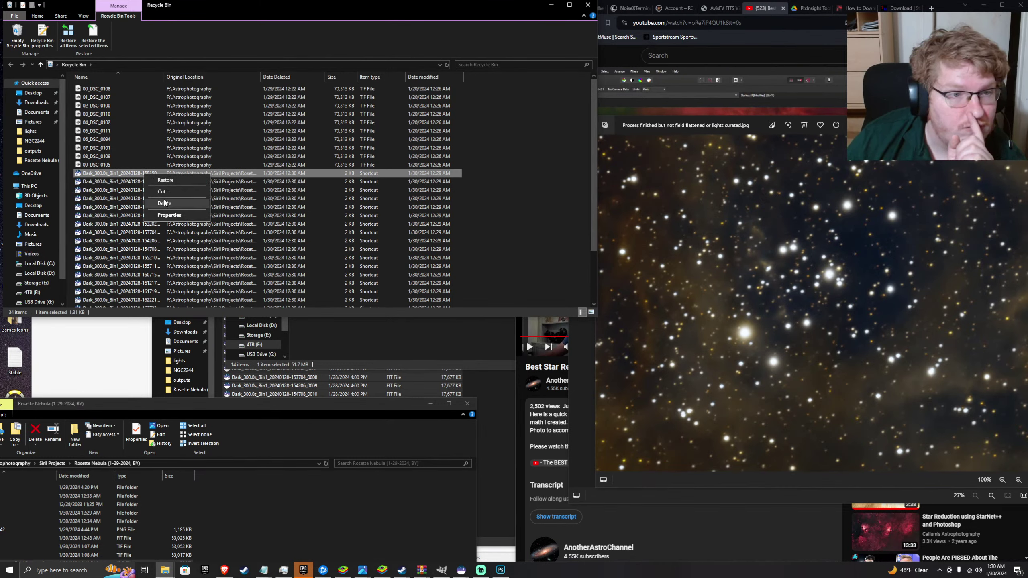
click(139, 155)
scroll(139, 155, down, 3)
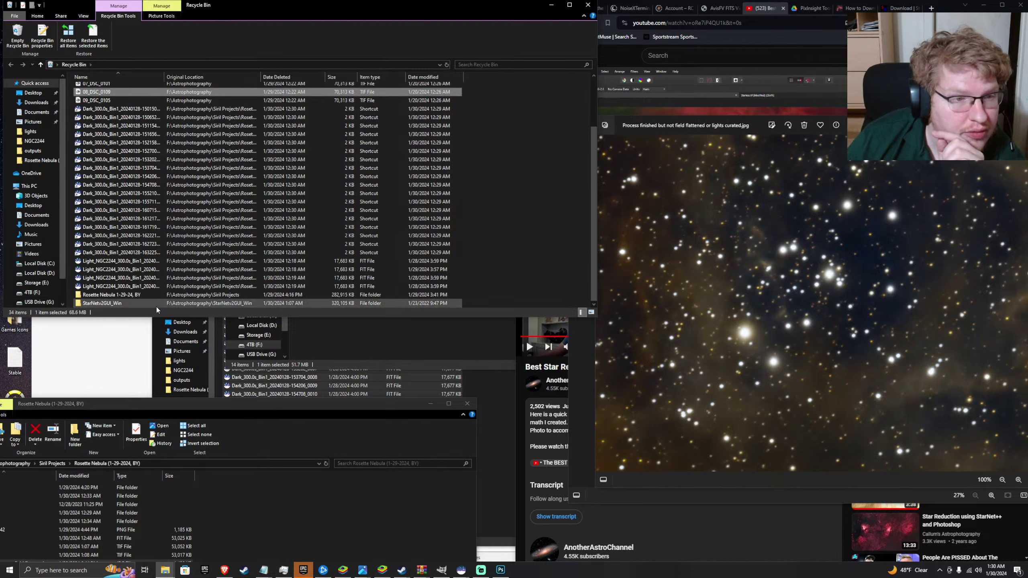
click(137, 296)
double_click(138, 295)
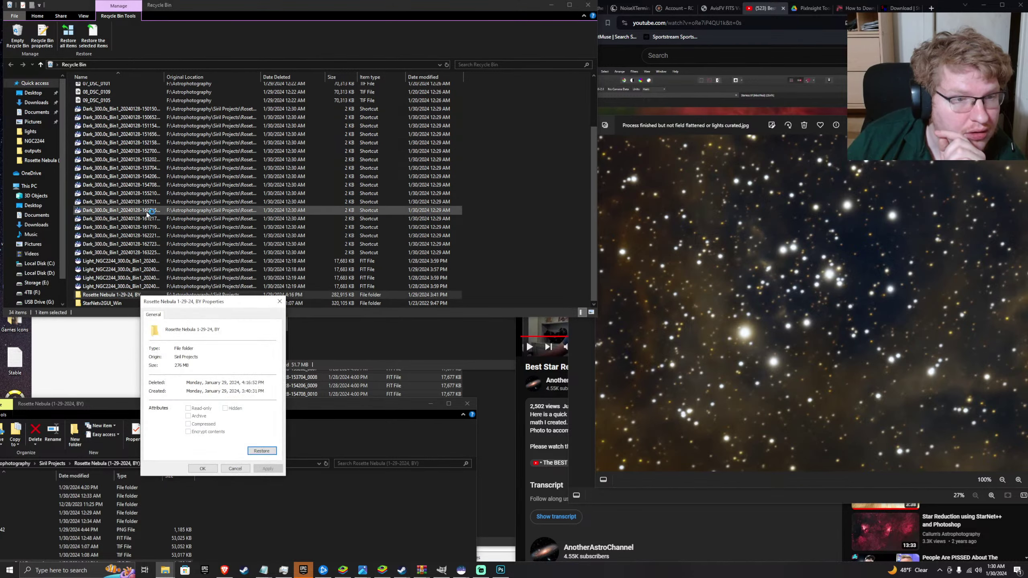
click(278, 299)
click(132, 262)
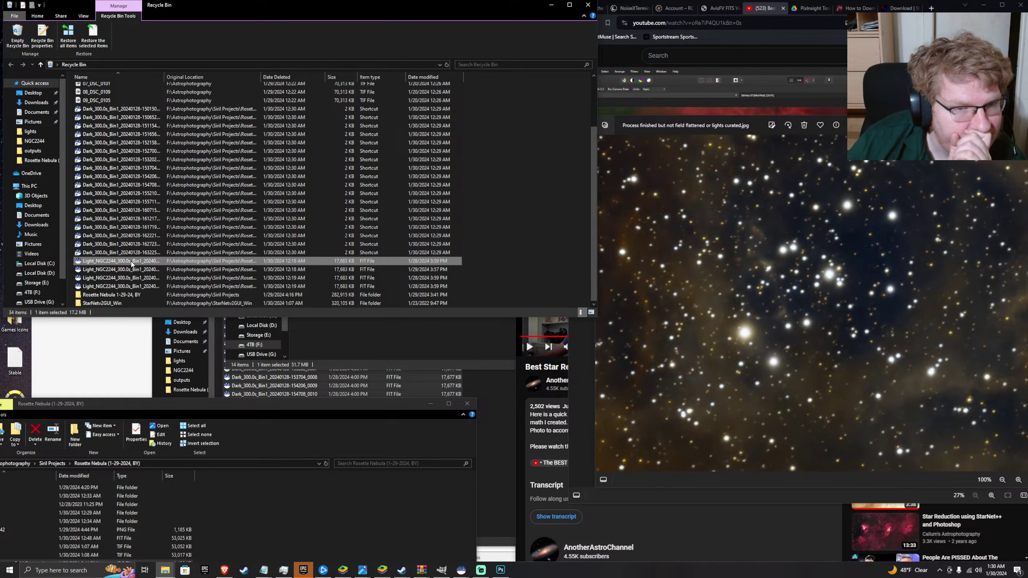
right_click(131, 263)
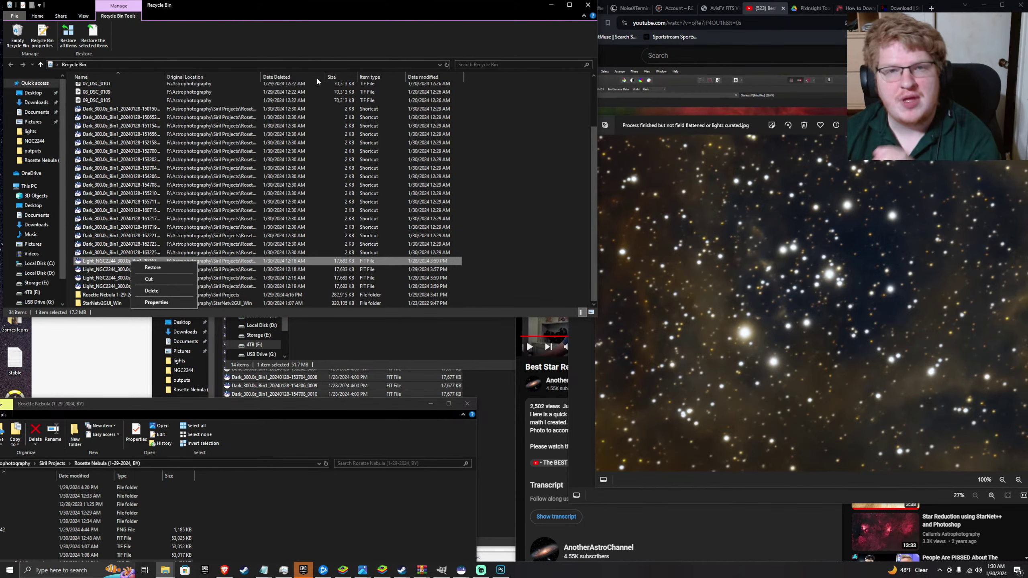
click(551, 4)
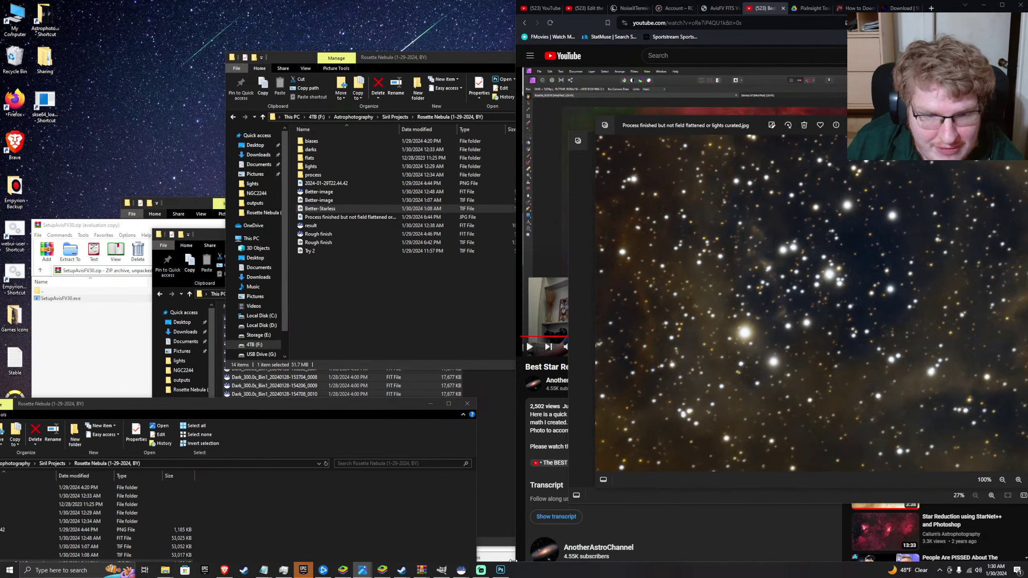
- Bring the Photoshop window back beside the finished JPG and compare the whole nebula in both images
click(501, 568)
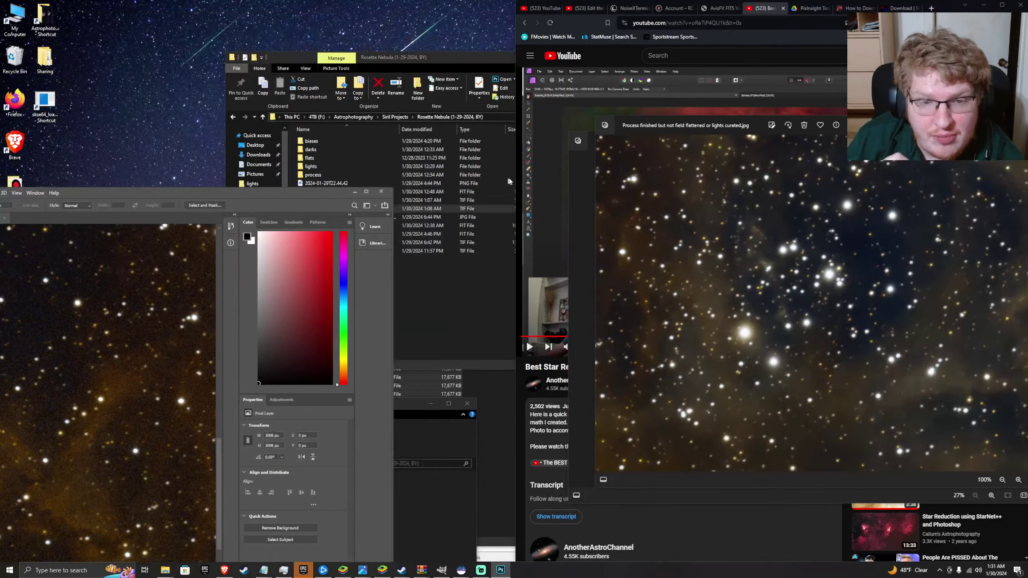
double_click(678, 4)
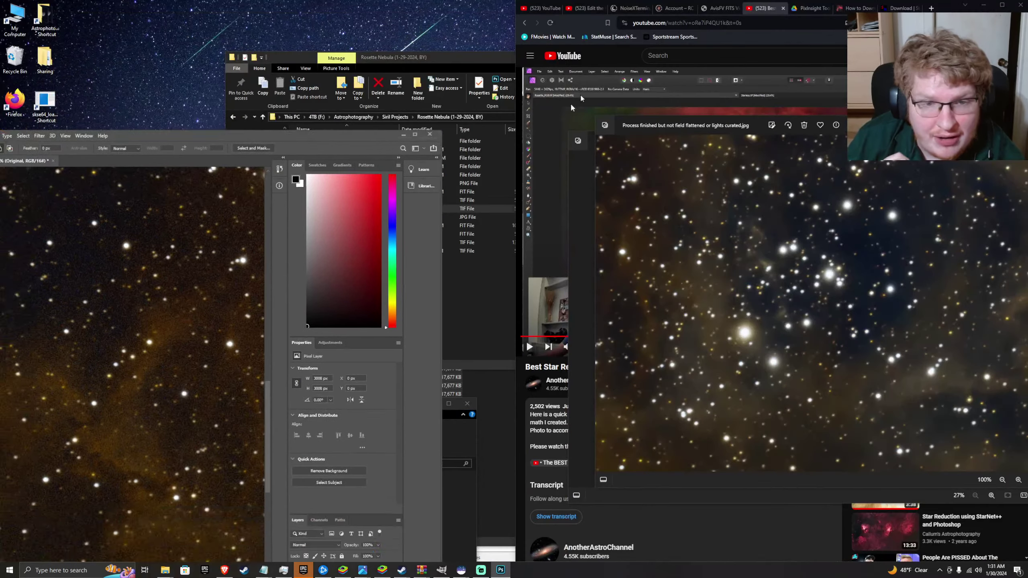
drag(571, 103, 714, 10)
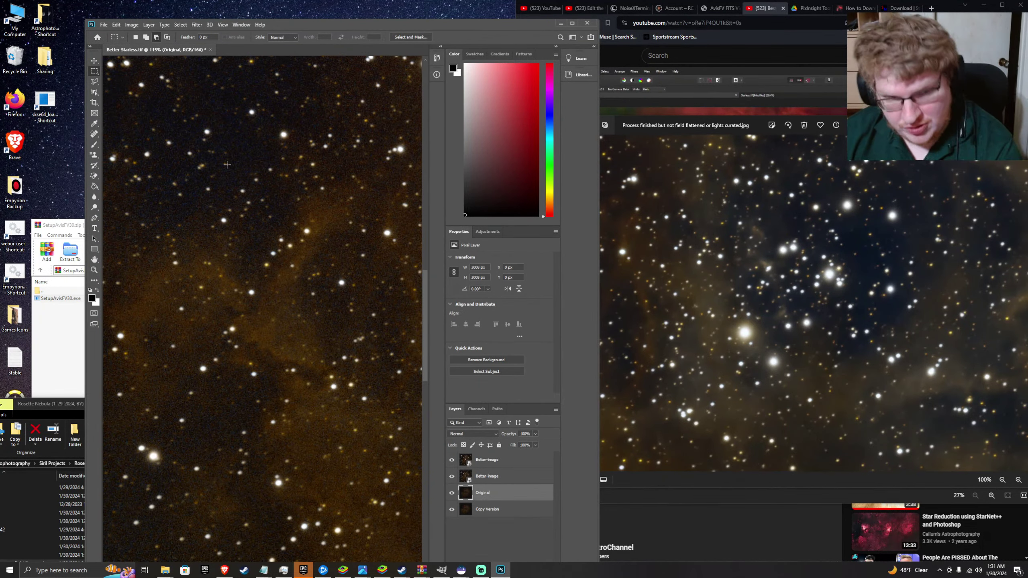
scroll(227, 164, down, 8)
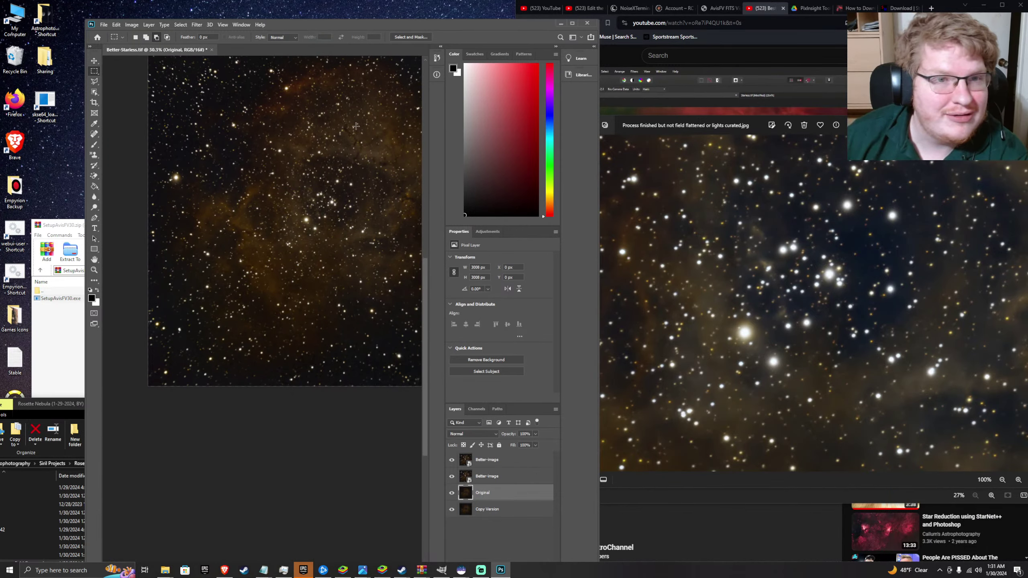
scroll(356, 126, down, 2)
scroll(894, 281, down, 1)
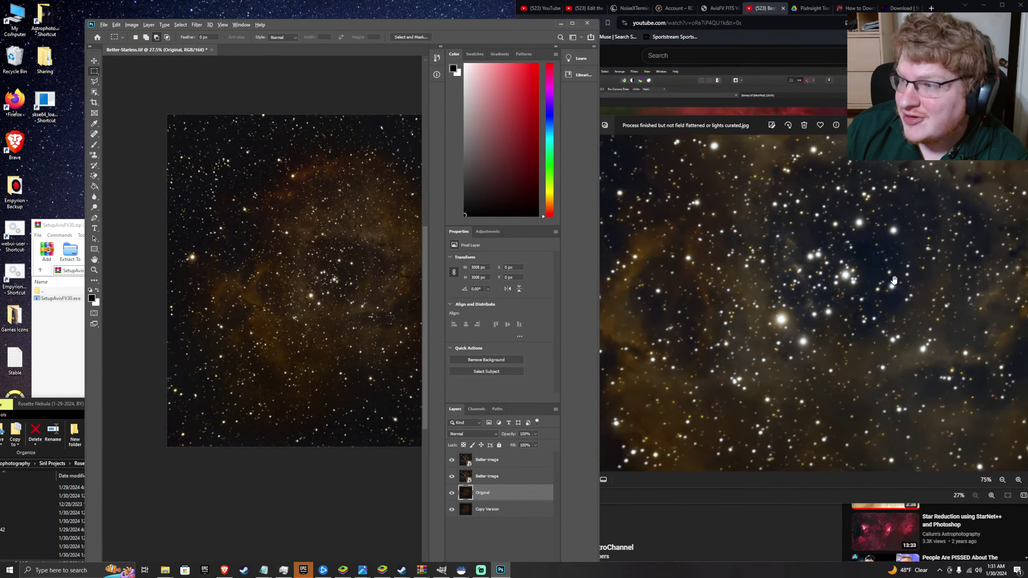
scroll(893, 280, down, 3)
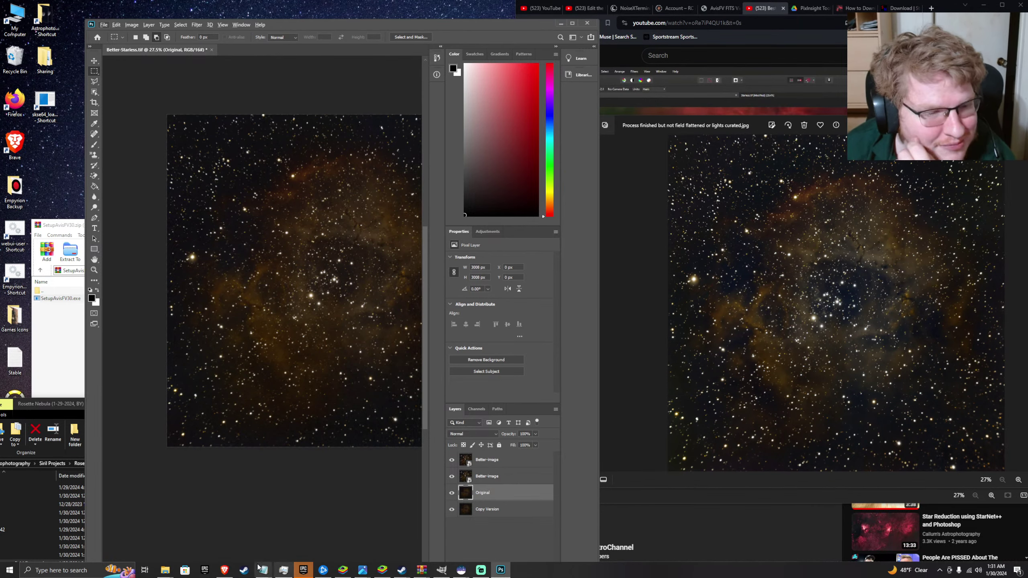
- Switch to the star reduction tutorial on YouTube, rewind it to 0:45 and watch the layer inversion part up to 0:48
click(225, 570)
click(684, 271)
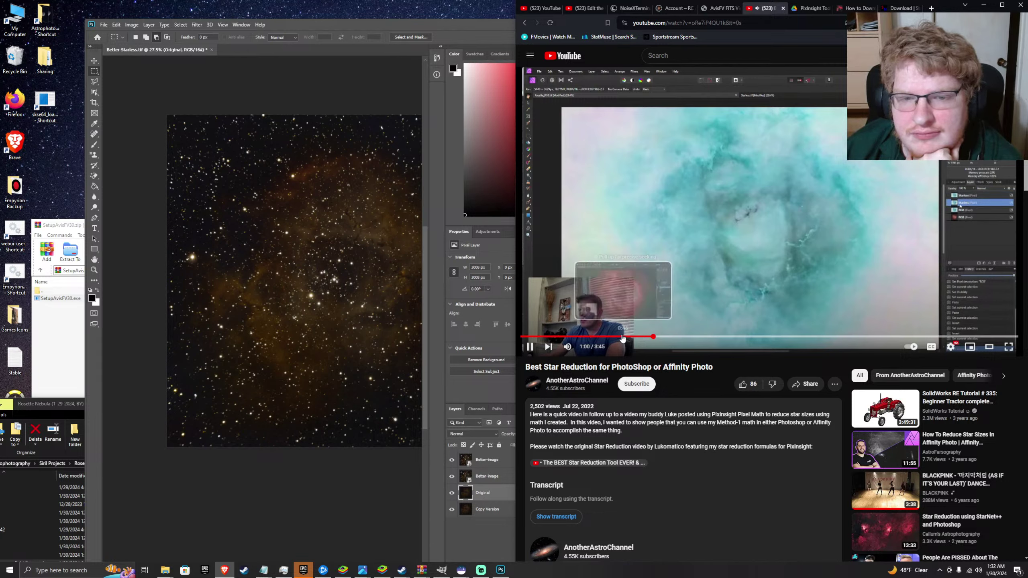
click(620, 336)
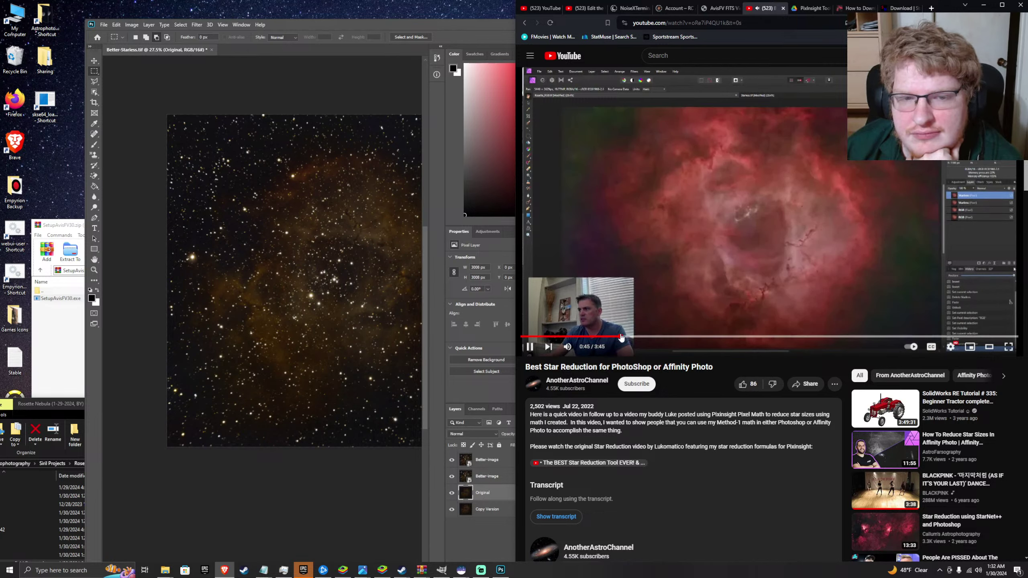
click(657, 275)
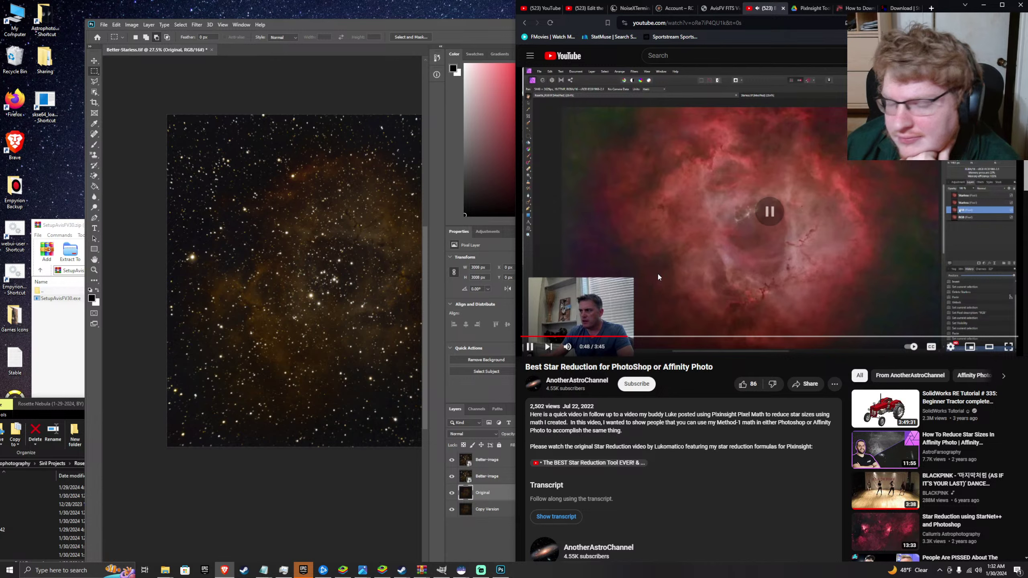
- Invert the Original layer and both Better-image layers in Photoshop
click(484, 490)
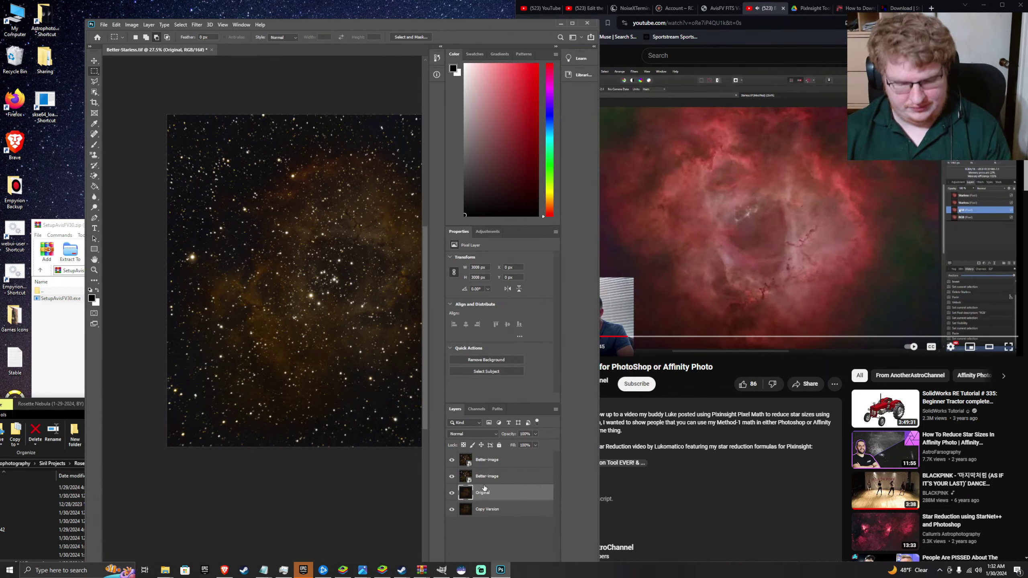
click(486, 476)
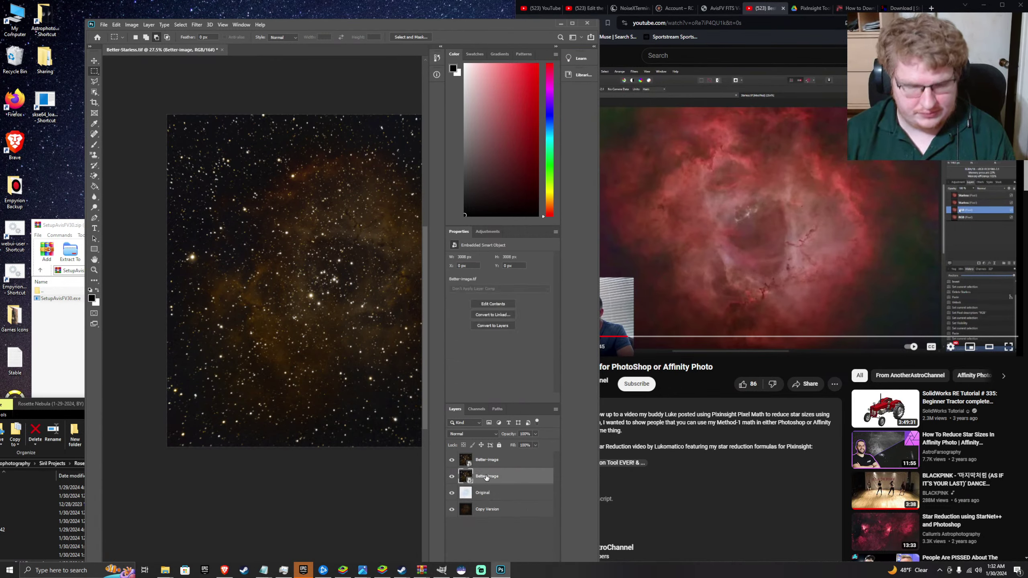
key(ctrl+i)
click(492, 462)
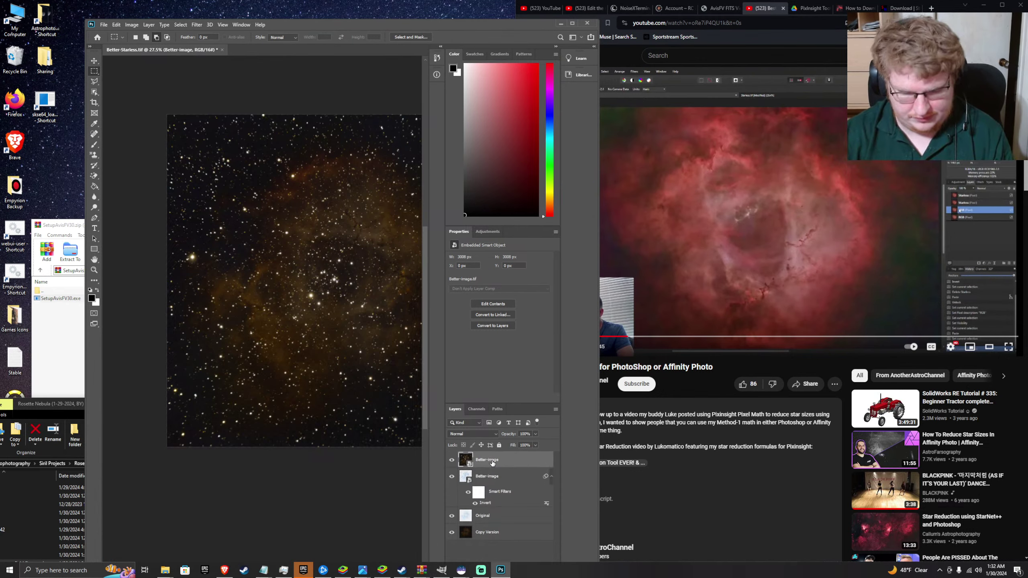
key(ctrl+i)
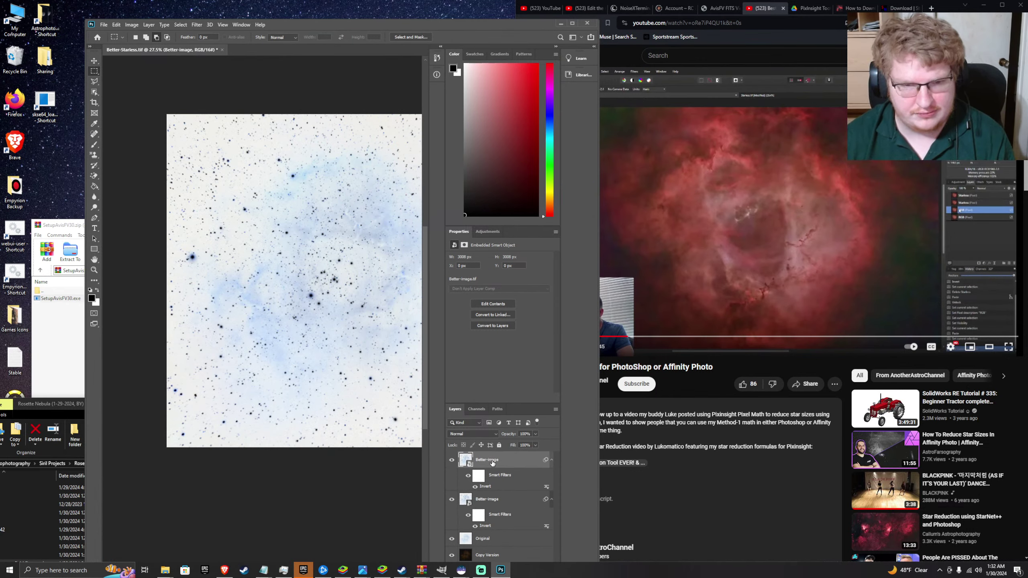
- Watch the tutorial up to about 1:08 to examine the layer inversion and blend mode selection
click(643, 263)
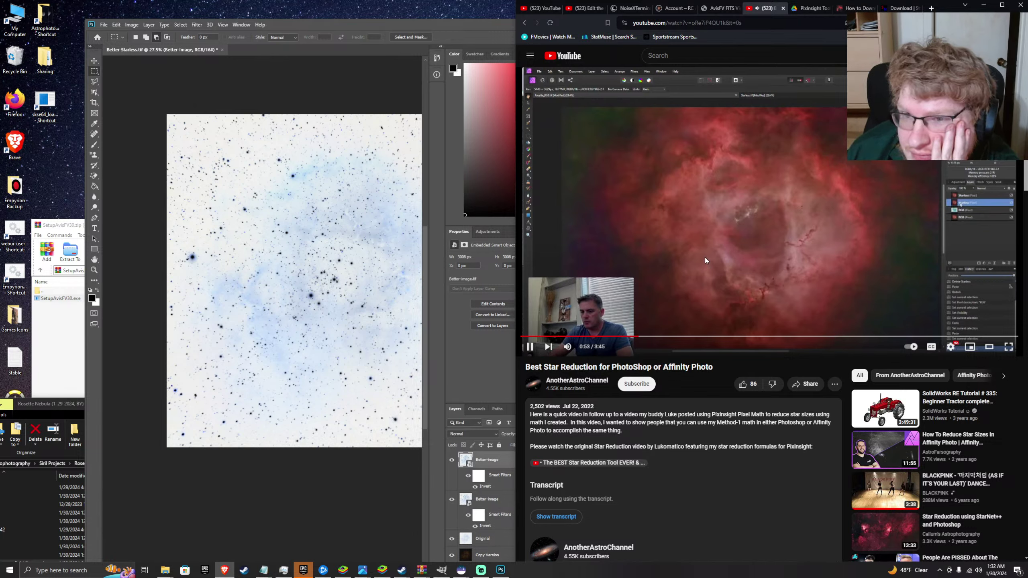
click(705, 258)
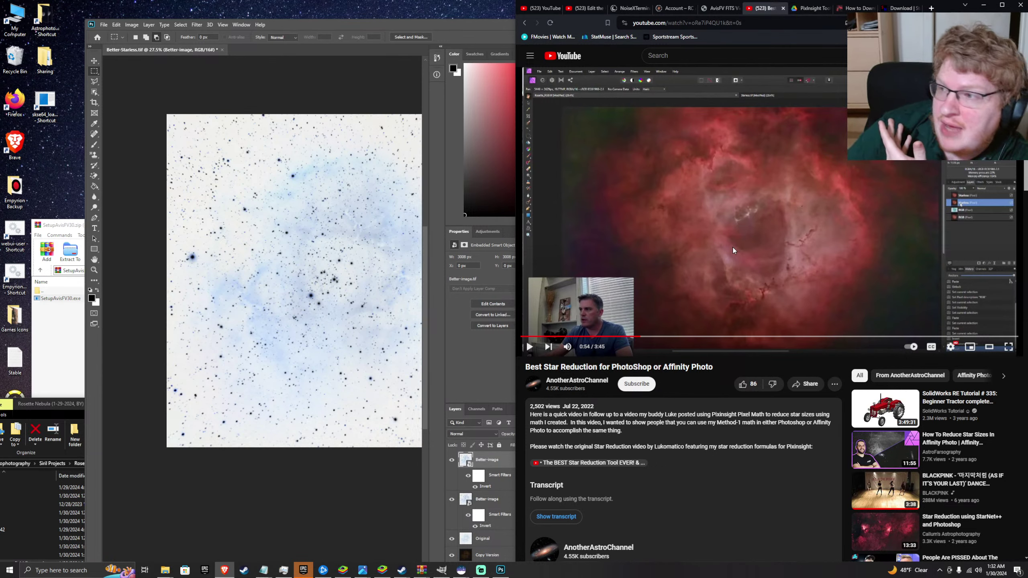
click(769, 236)
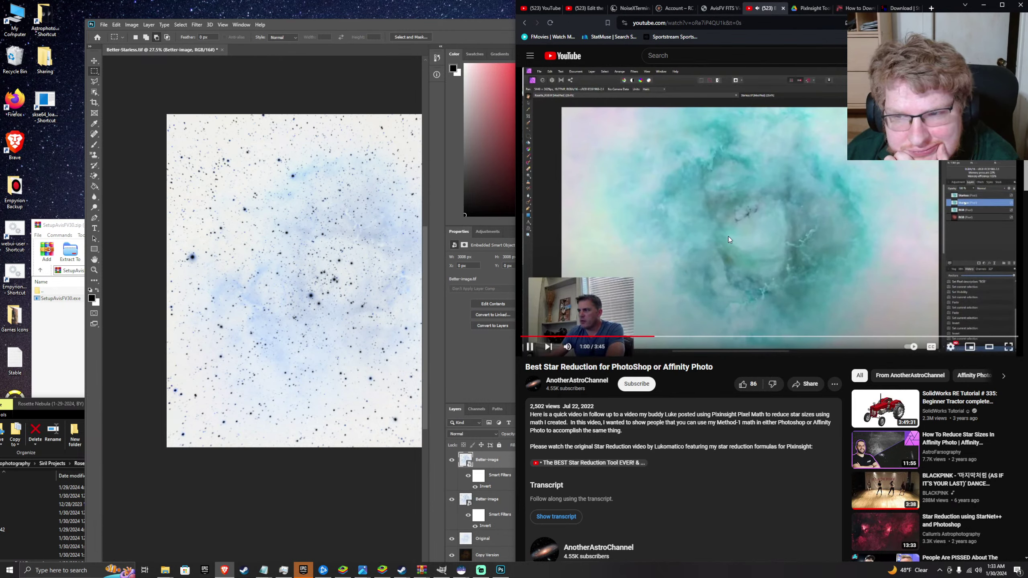
click(475, 351)
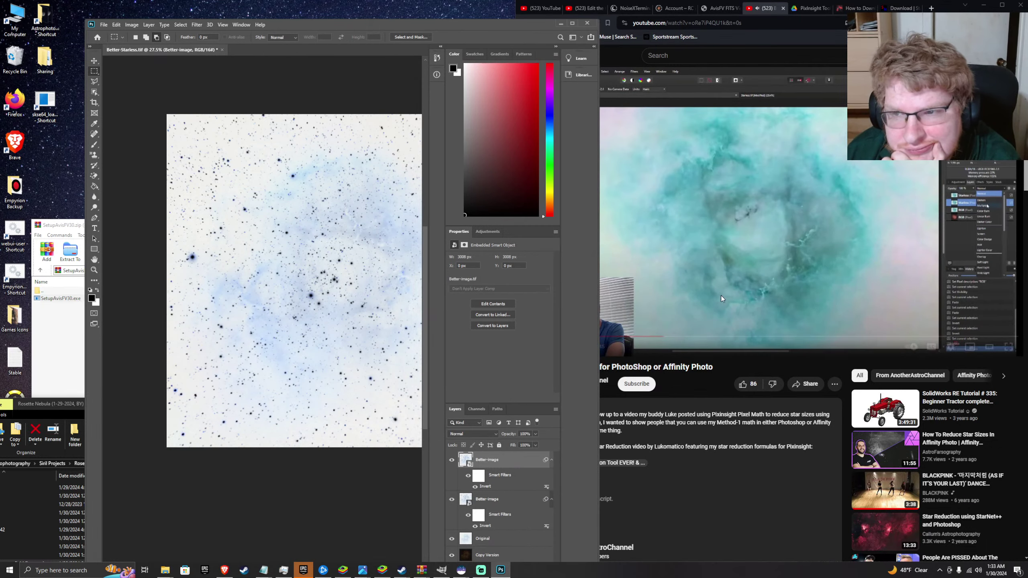
click(732, 277)
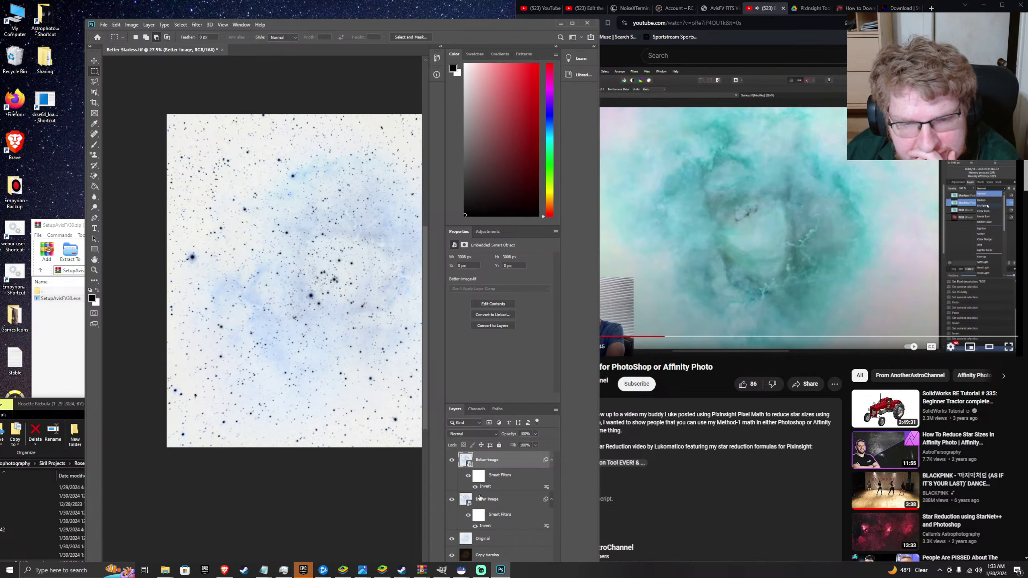
click(476, 490)
click(483, 499)
click(626, 344)
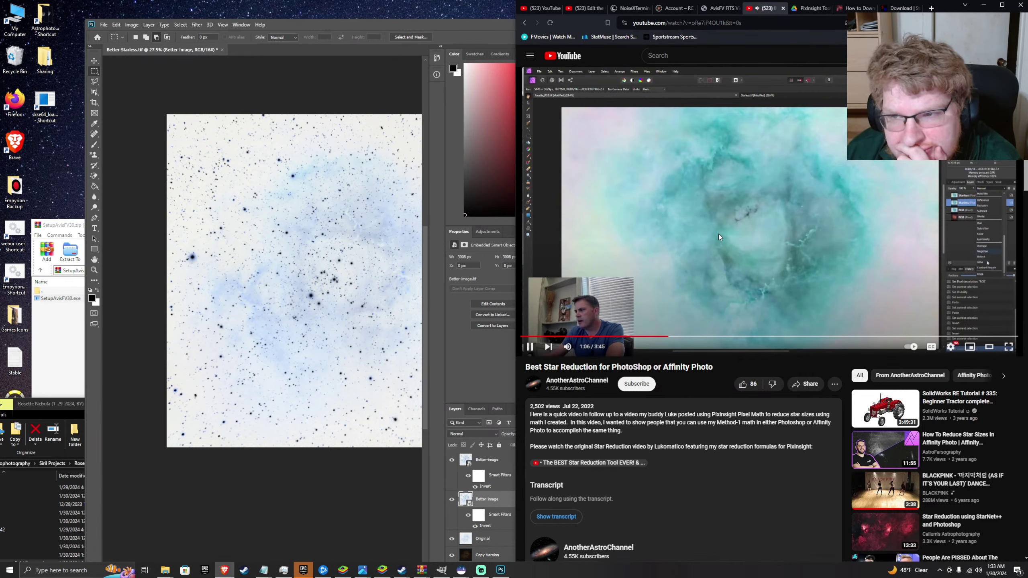
click(718, 233)
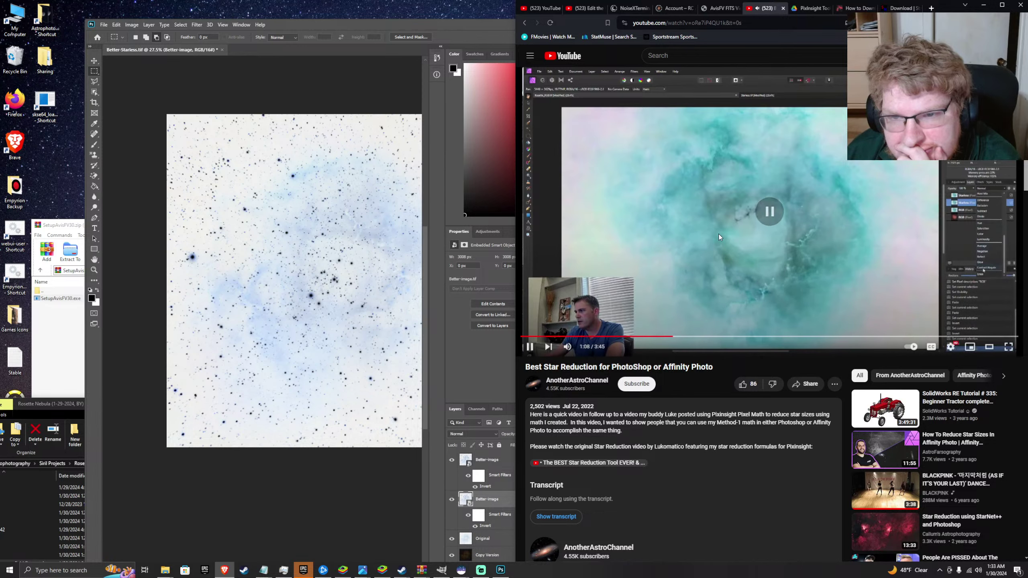
- Select the Original layer in Photoshop and hide both Better-image layers
click(474, 528)
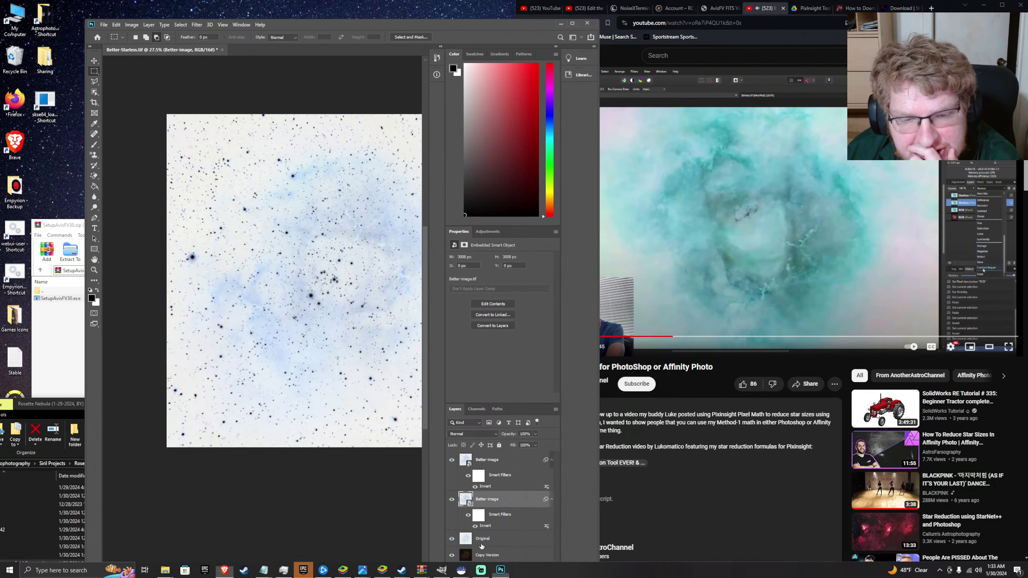
click(482, 542)
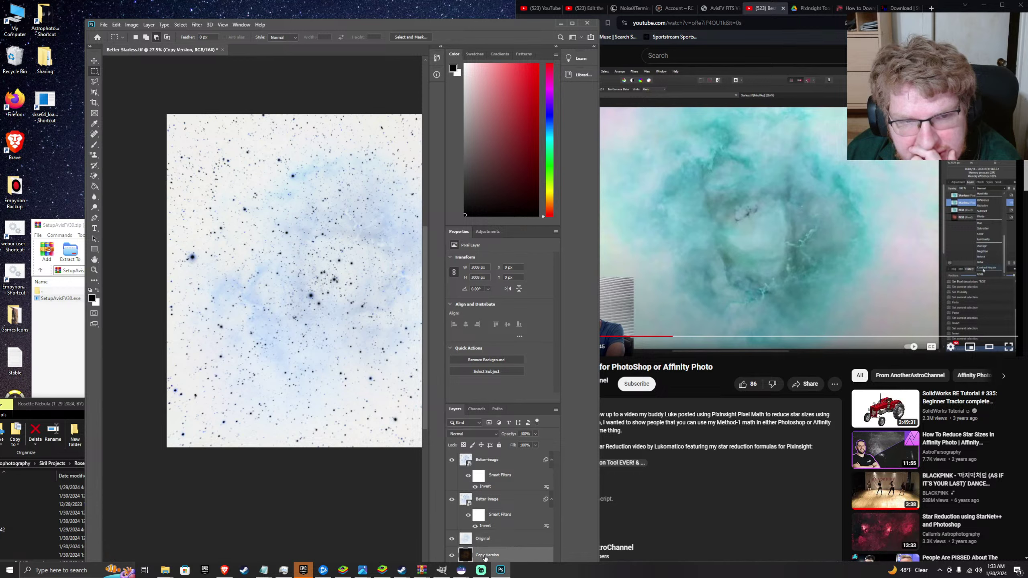
click(452, 499)
click(452, 459)
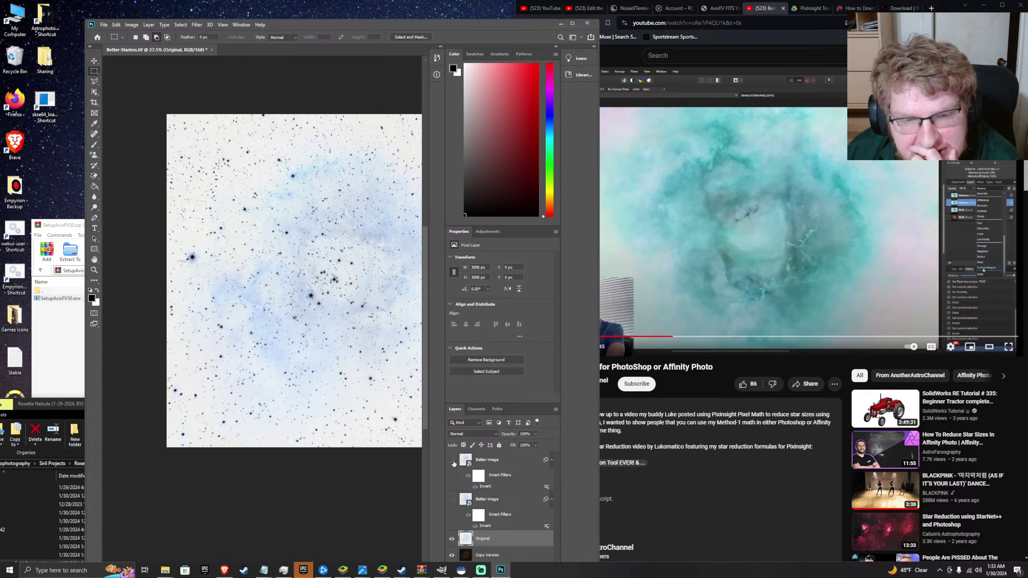
- Continue the tutorial up to 1:12 to examine which blend mode is applied to the starless layer
click(779, 237)
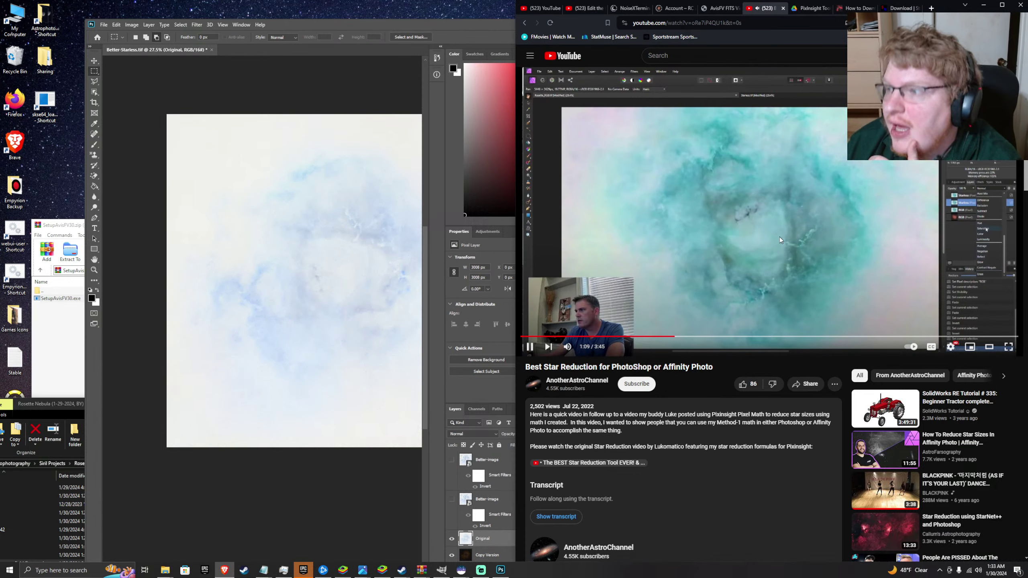
click(778, 237)
click(780, 240)
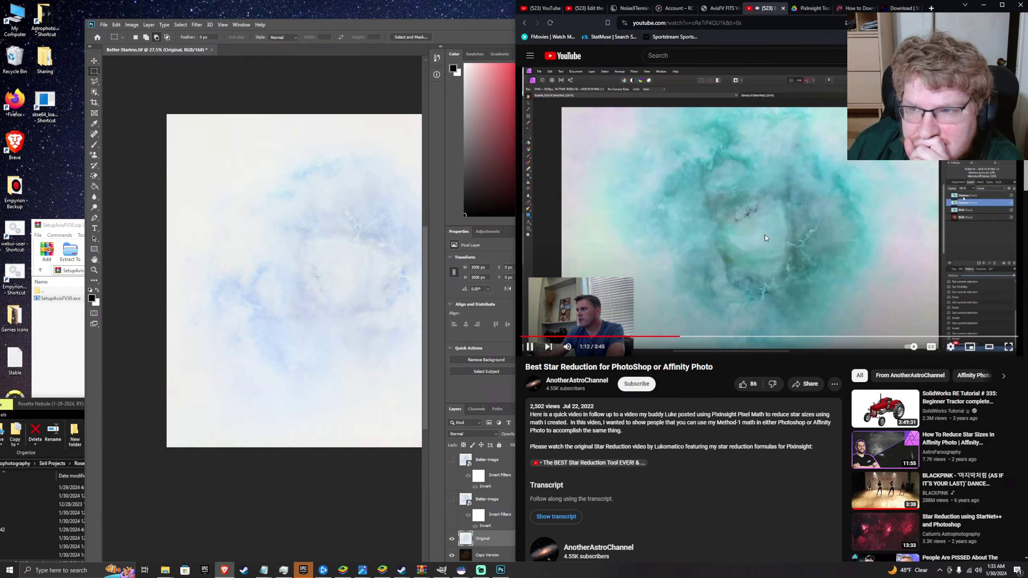
click(765, 238)
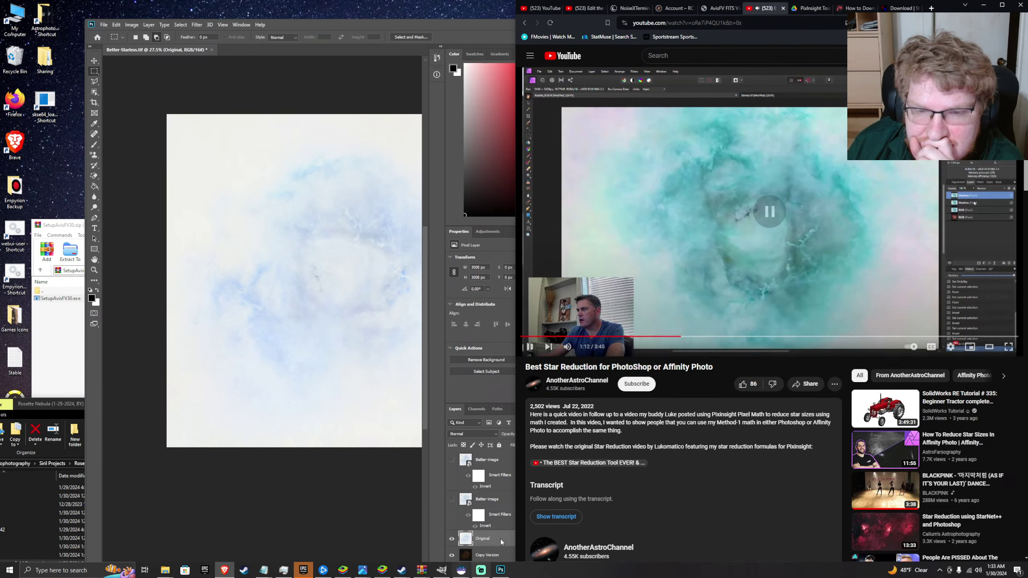
click(474, 437)
click(474, 436)
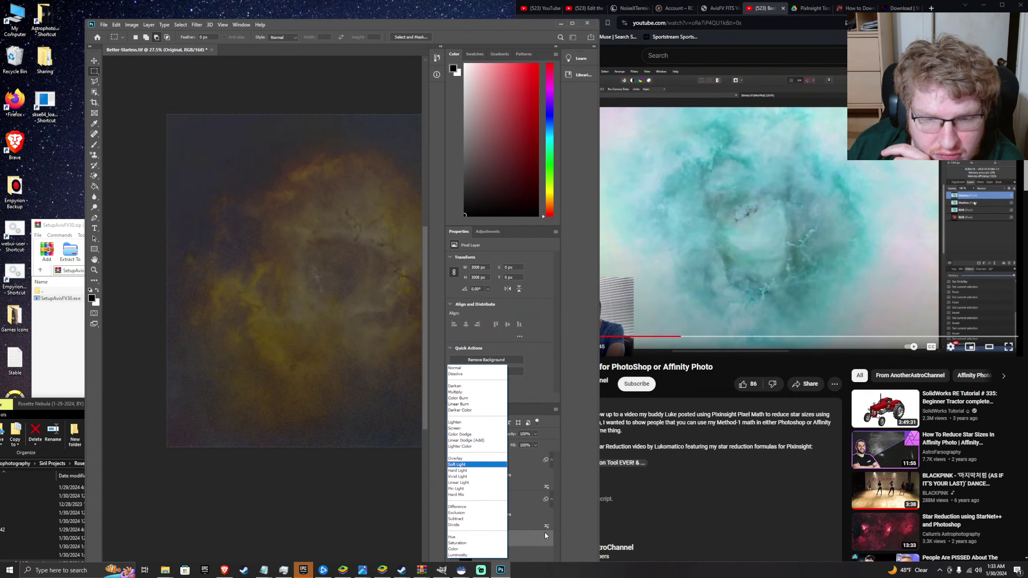
click(580, 536)
click(469, 433)
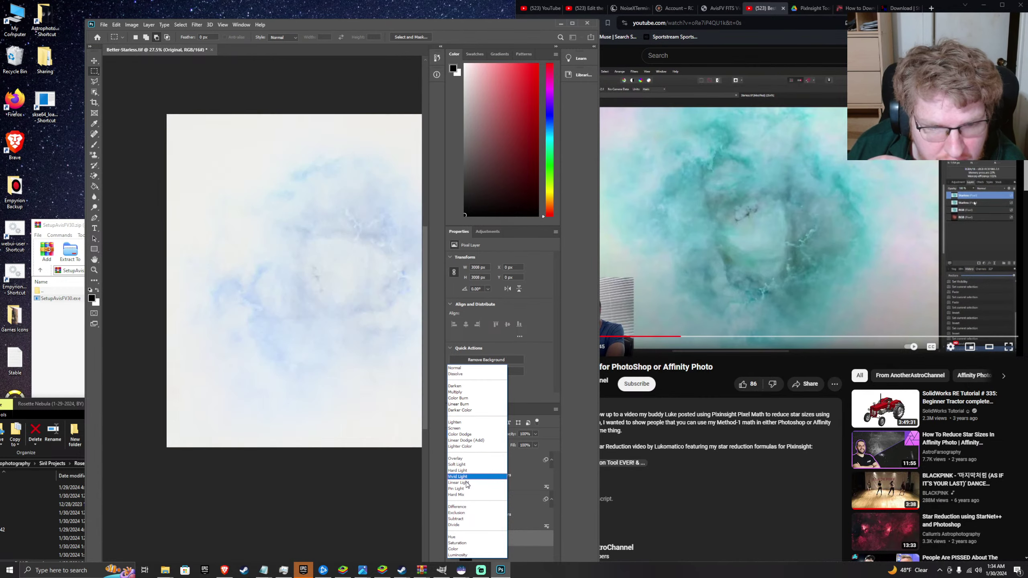
click(545, 499)
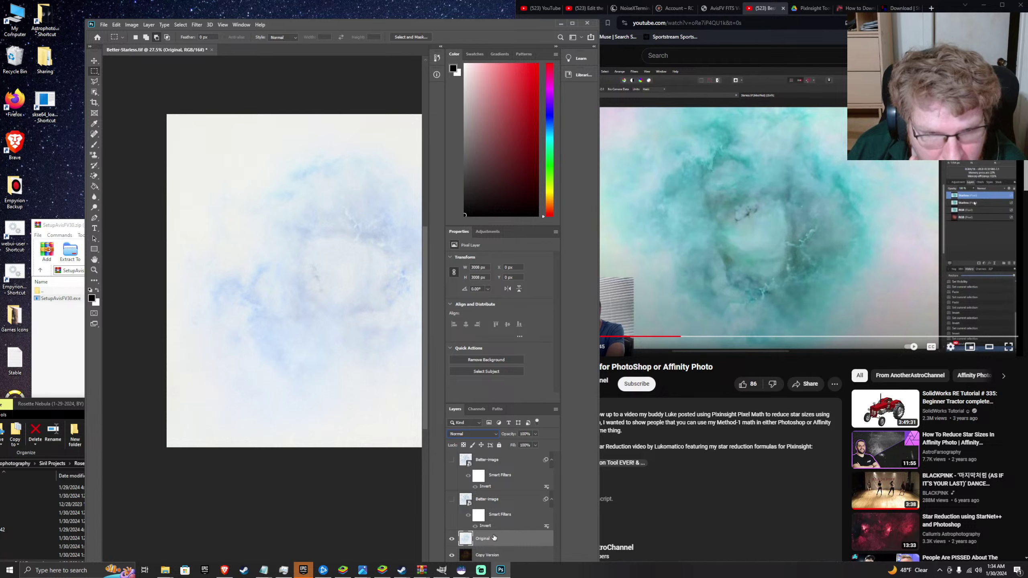
click(463, 435)
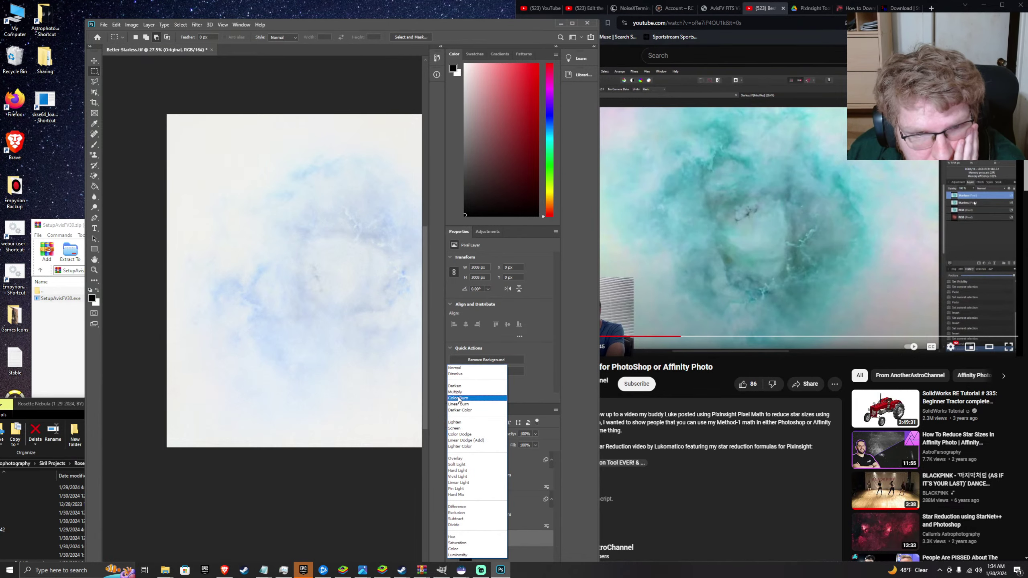
click(583, 483)
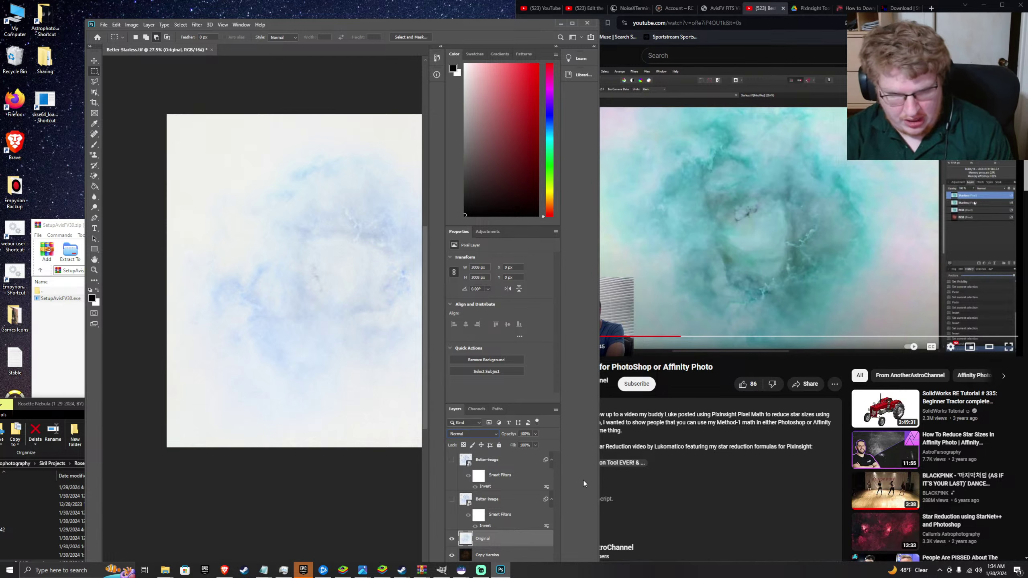
- Undo the inversion of the Original layer and invert the Copy Version layer instead
key(ctrl+z)
click(509, 559)
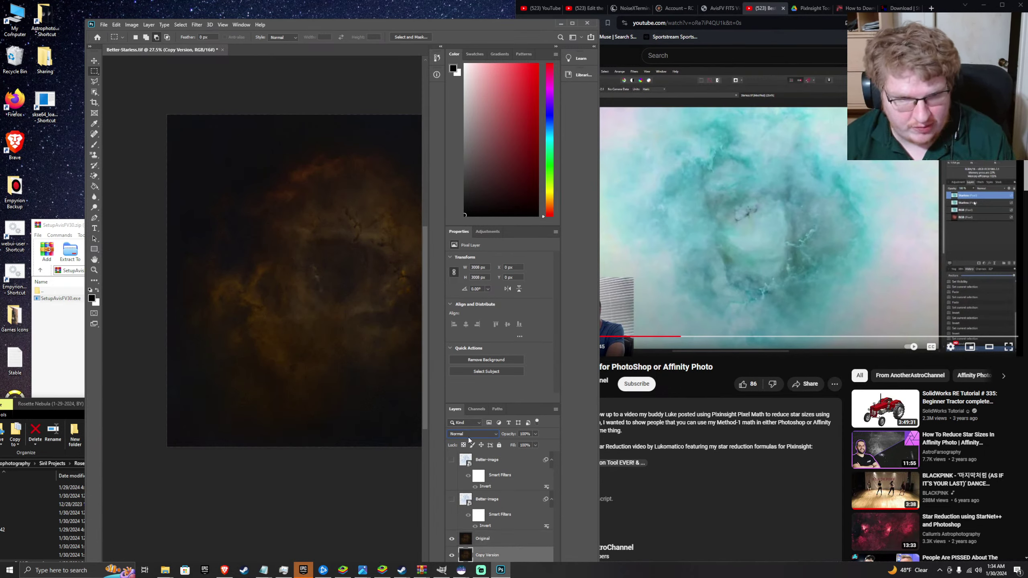
click(470, 435)
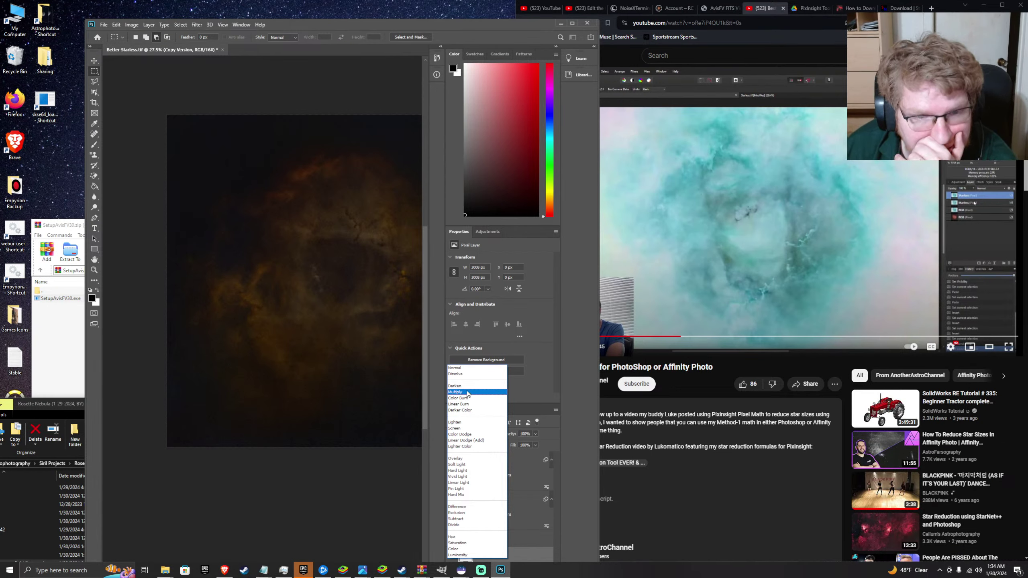
- Replay the tutorial up to 1:08 to check the blend mode choice, and set the Copy Version layer to Divide in Photoshop
click(830, 173)
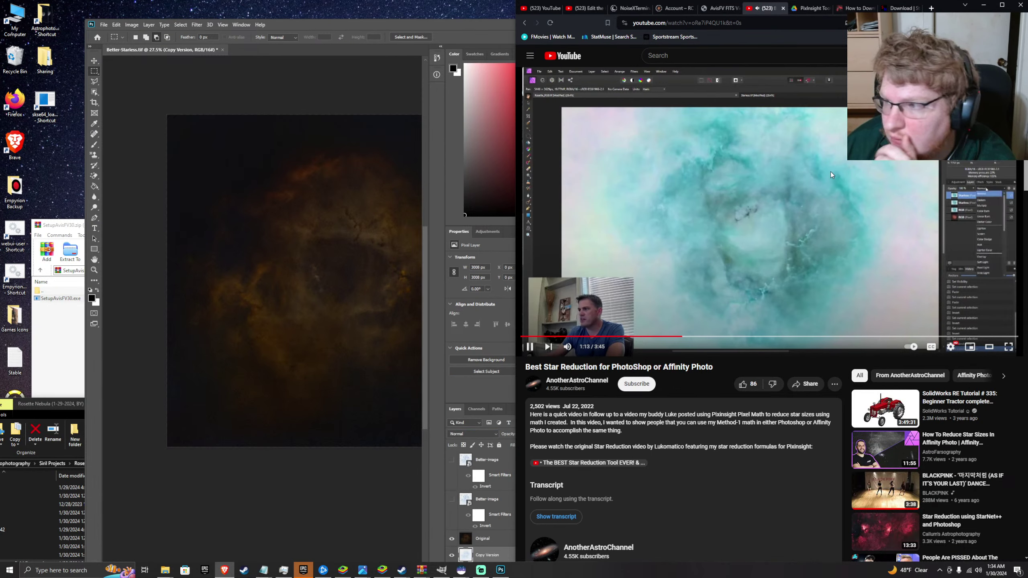
key(Left)
key(Left)
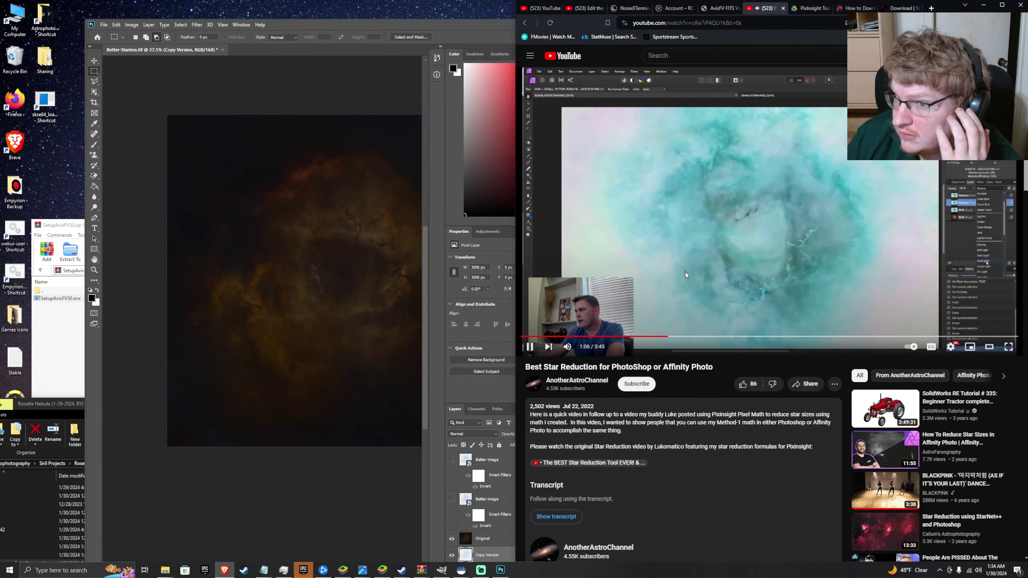
click(690, 273)
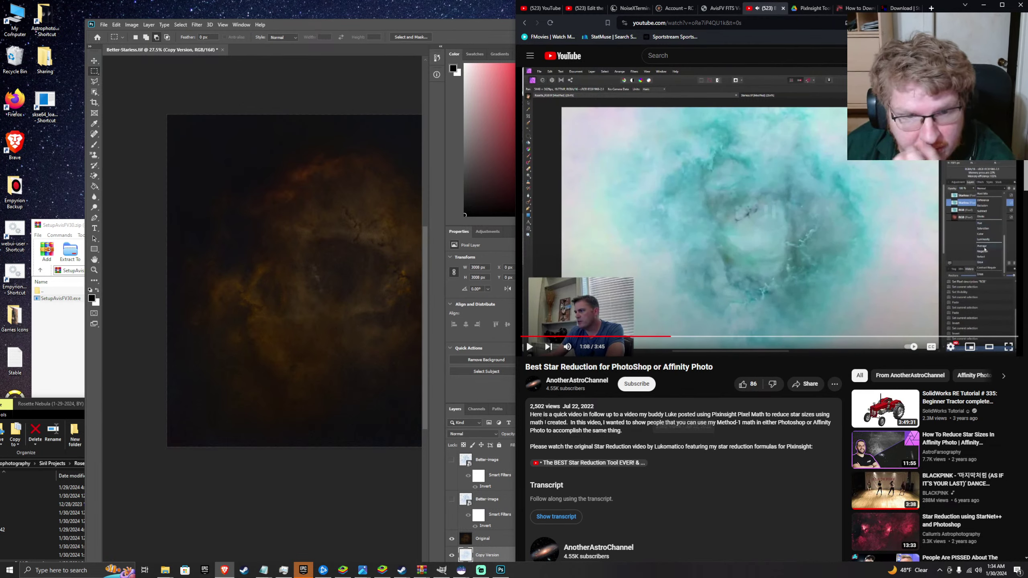
click(482, 430)
click(479, 435)
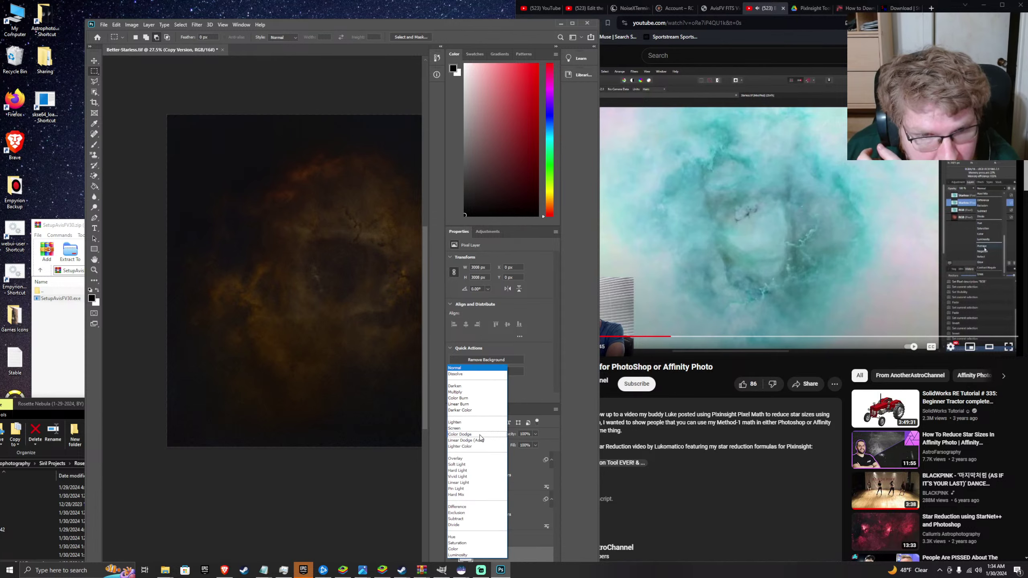
click(473, 525)
- Continue the tutorial to about 1:16, and make both Better-image layers visible in Photoshop with the upper one selected
click(696, 283)
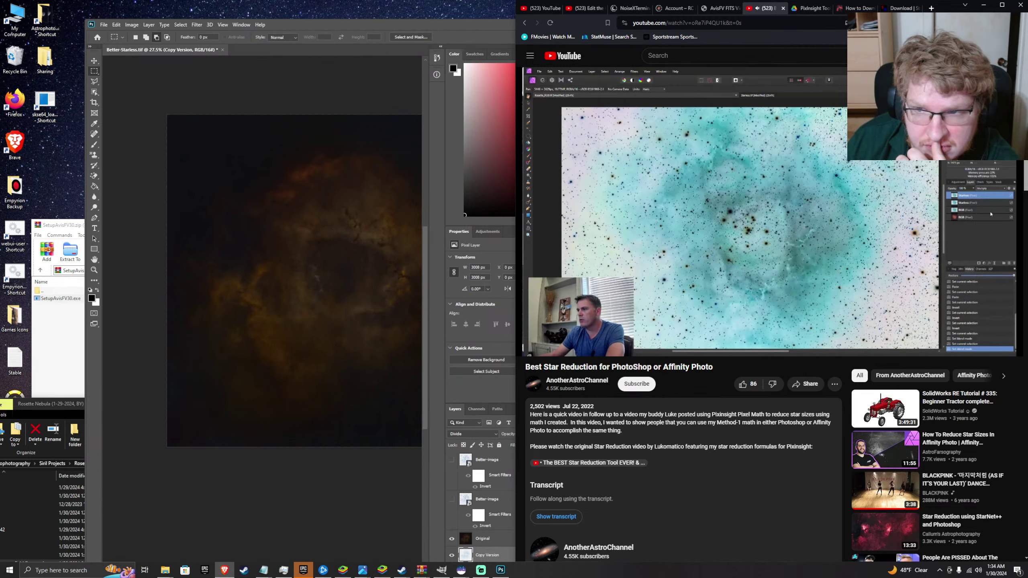
click(567, 320)
click(494, 460)
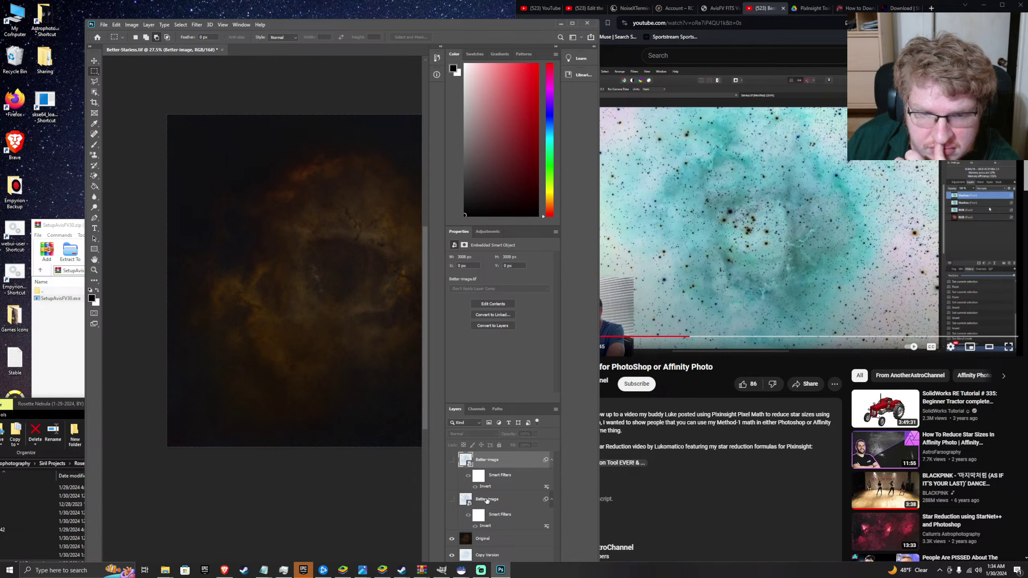
click(487, 502)
click(472, 426)
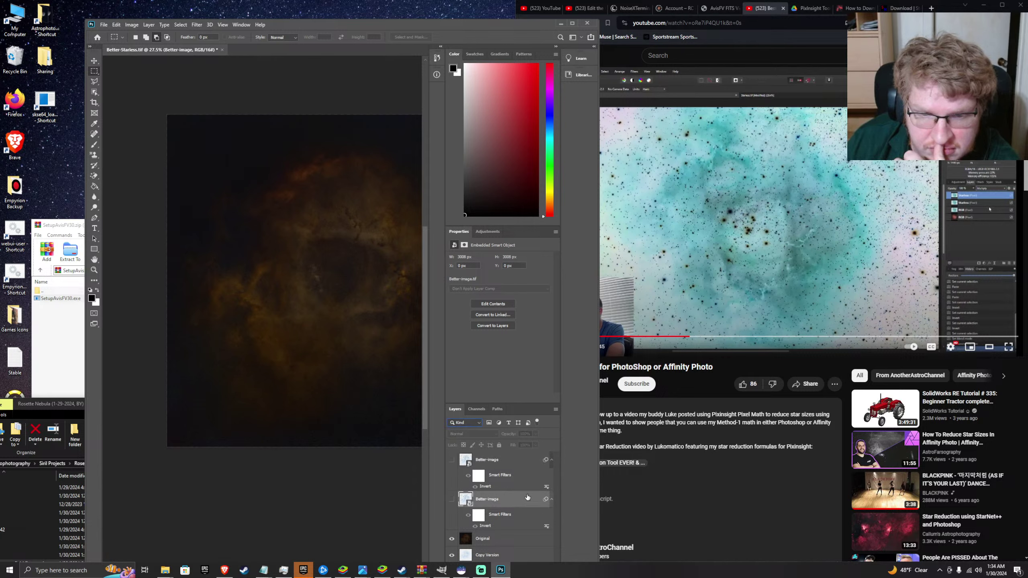
click(486, 464)
click(452, 460)
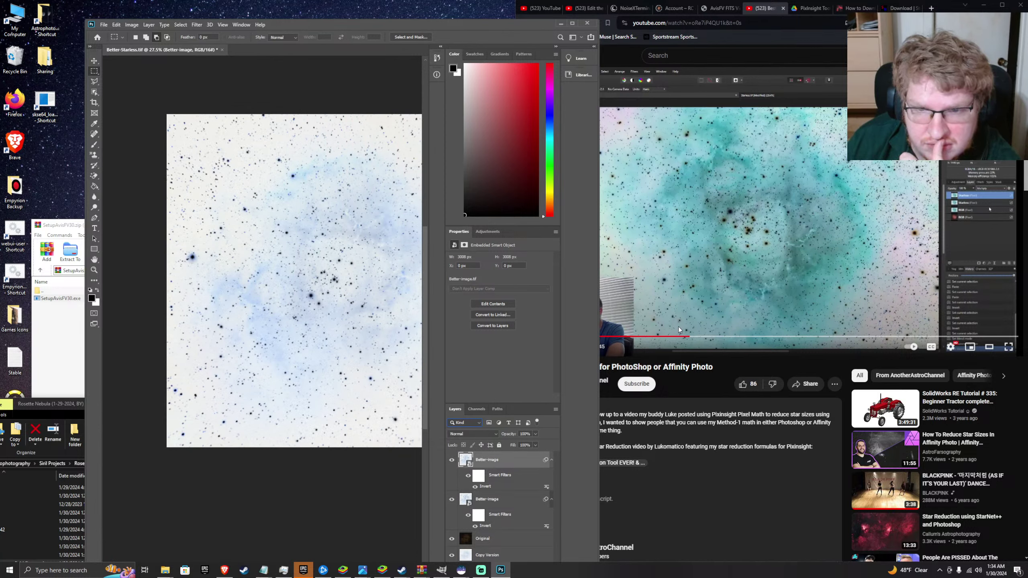
- Rewatch the tutorial between 0:55 and 1:16 to examine which blend mode is applied to the top layer
click(667, 336)
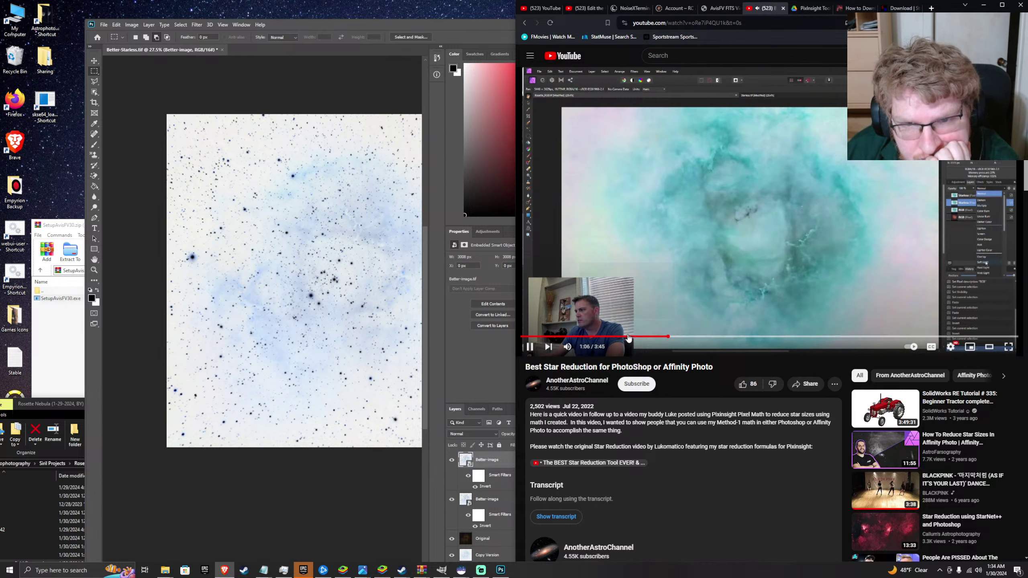
drag(643, 337, 645, 342)
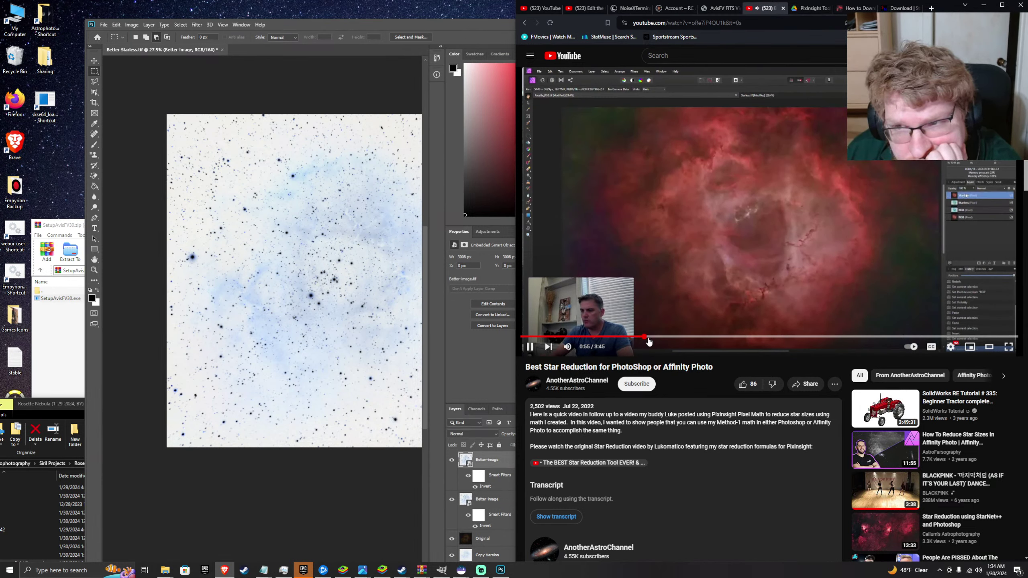
click(674, 340)
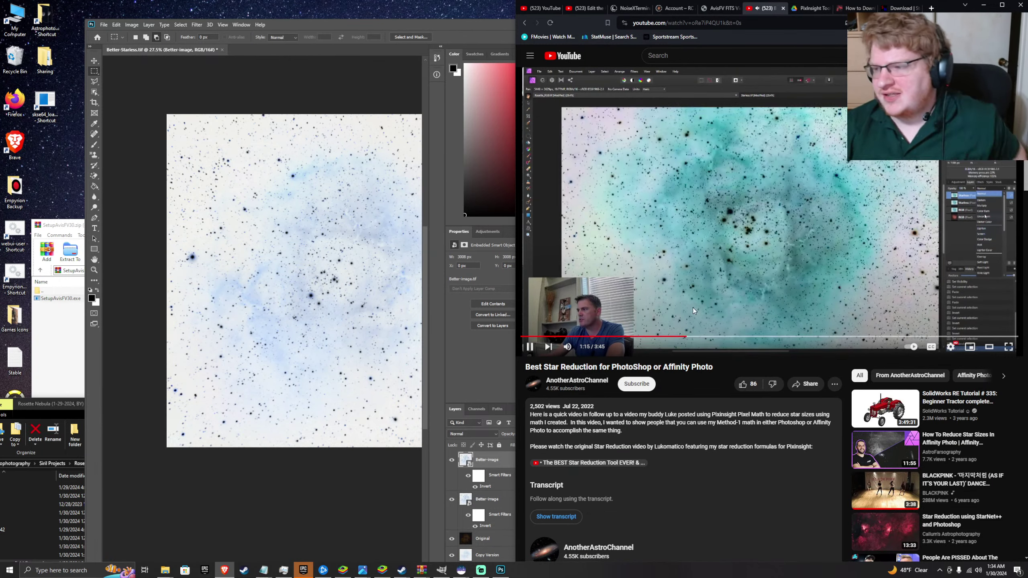
click(692, 310)
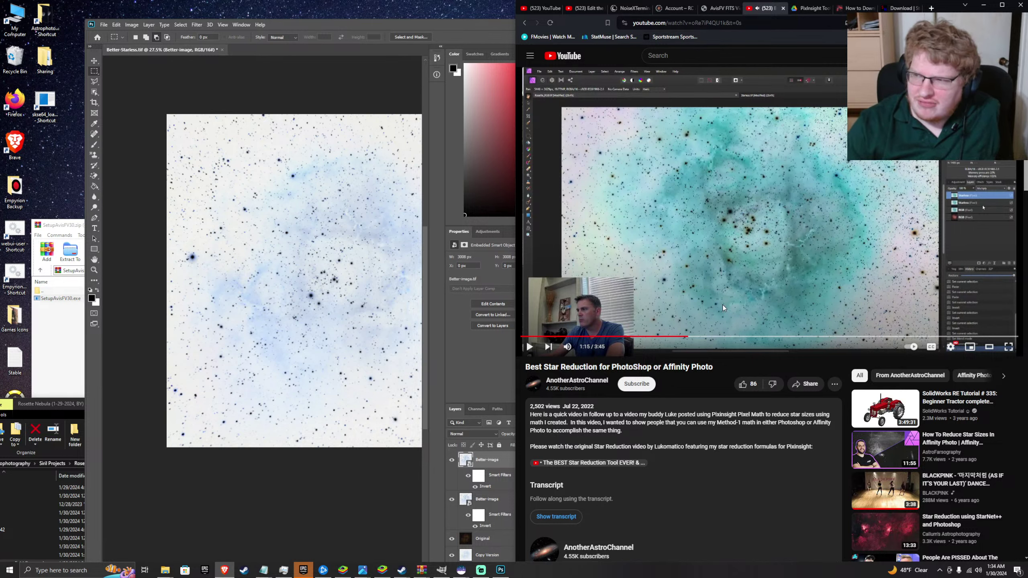
click(739, 262)
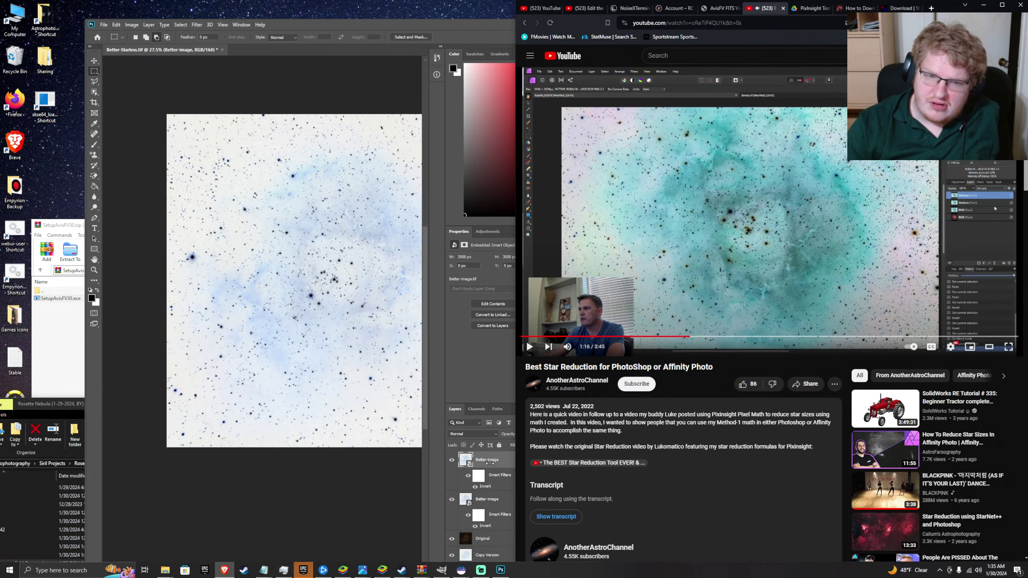
- Set the blend mode of the upper Better-image layer to Multiply in Photoshop
click(476, 435)
click(475, 434)
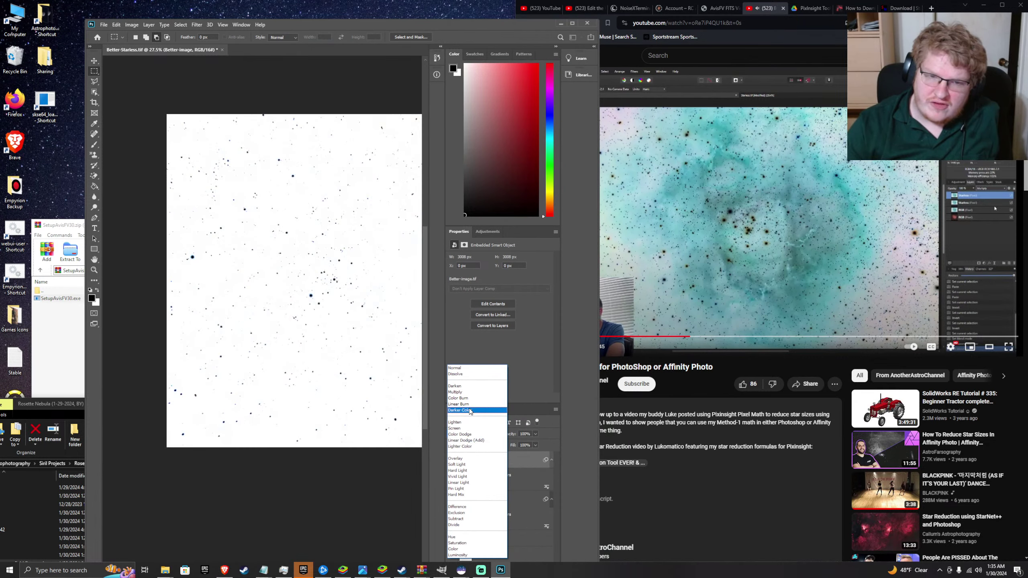
click(466, 393)
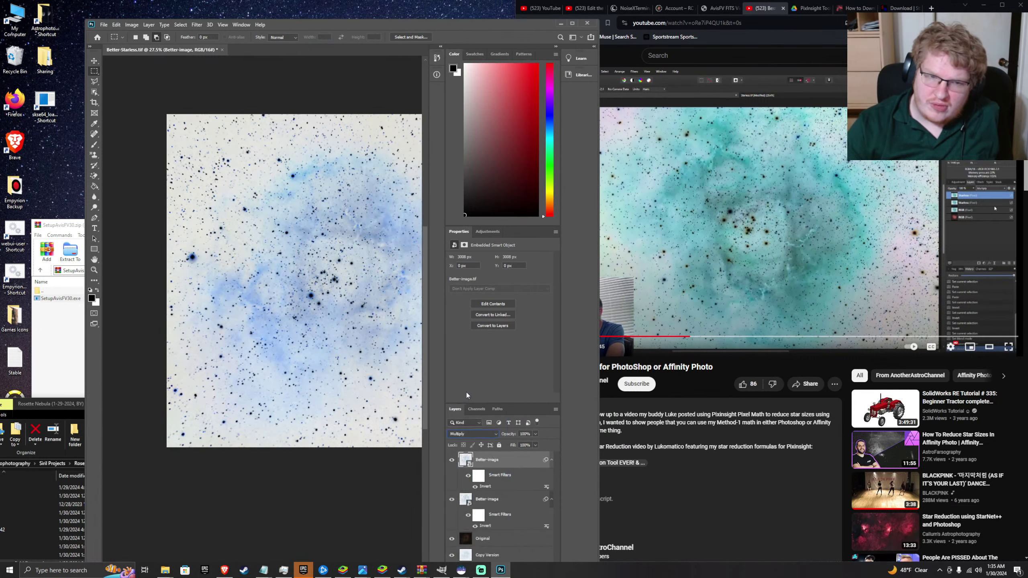
- Toggle the visibility of the upper and lower Better-image layers to compare their effect on the image, leaving both shown
click(451, 460)
click(451, 460)
click(451, 460)
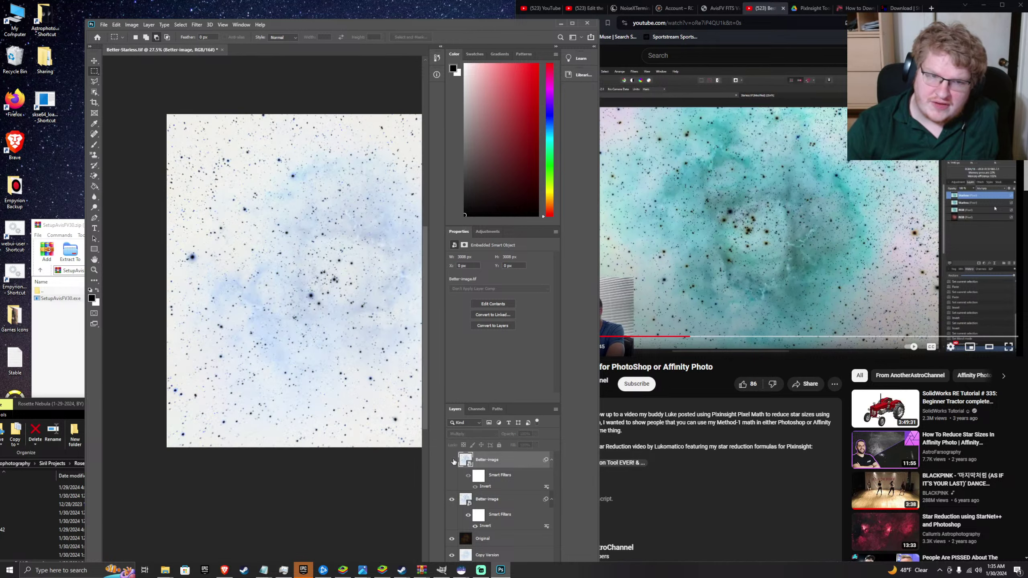
click(451, 460)
click(451, 460)
click(452, 460)
click(452, 500)
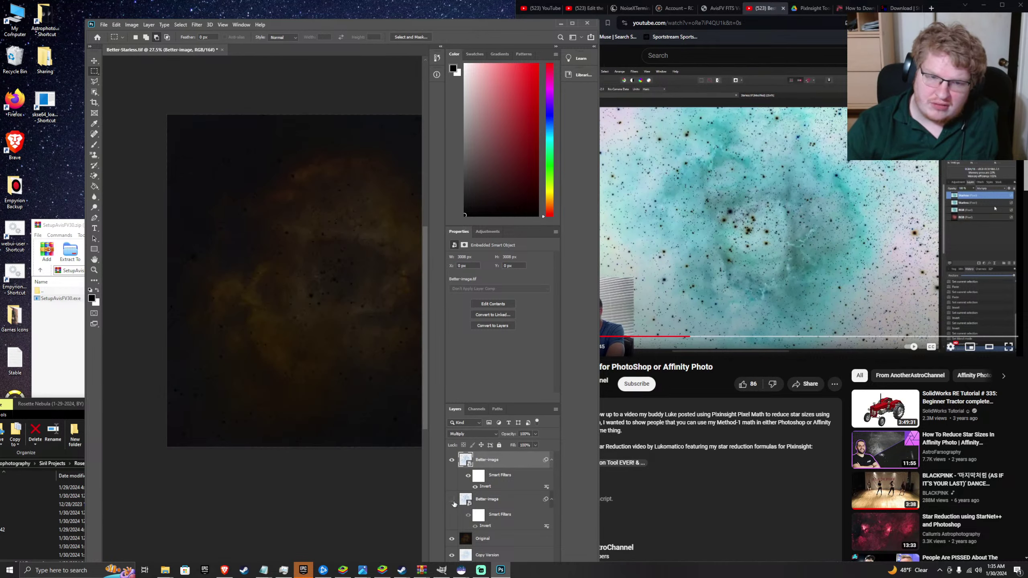
click(452, 499)
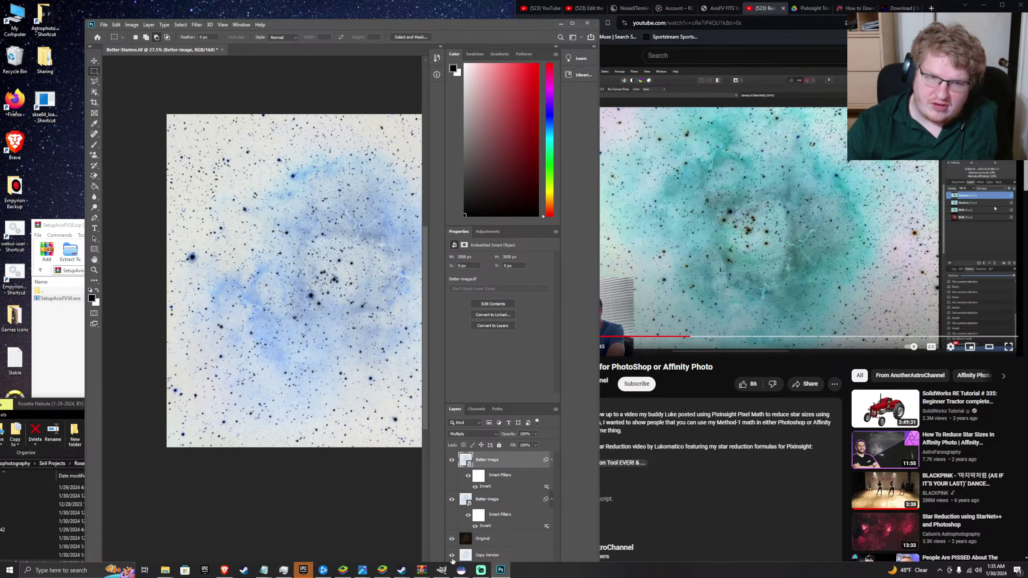
- Play the tutorial to 1:22, and replay it from 0:42 to 1:00 to examine the layer order and inversion
click(700, 266)
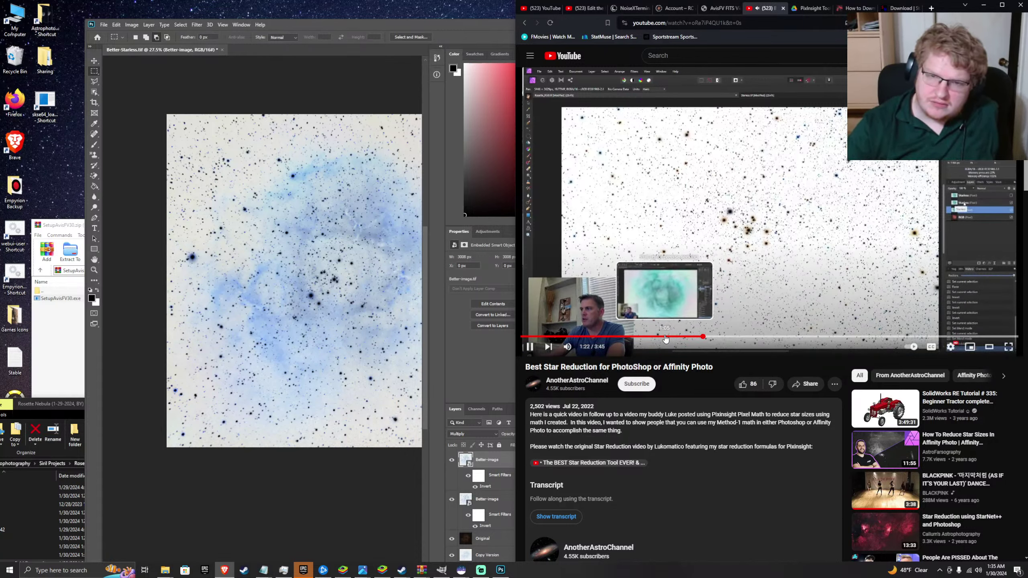
click(665, 337)
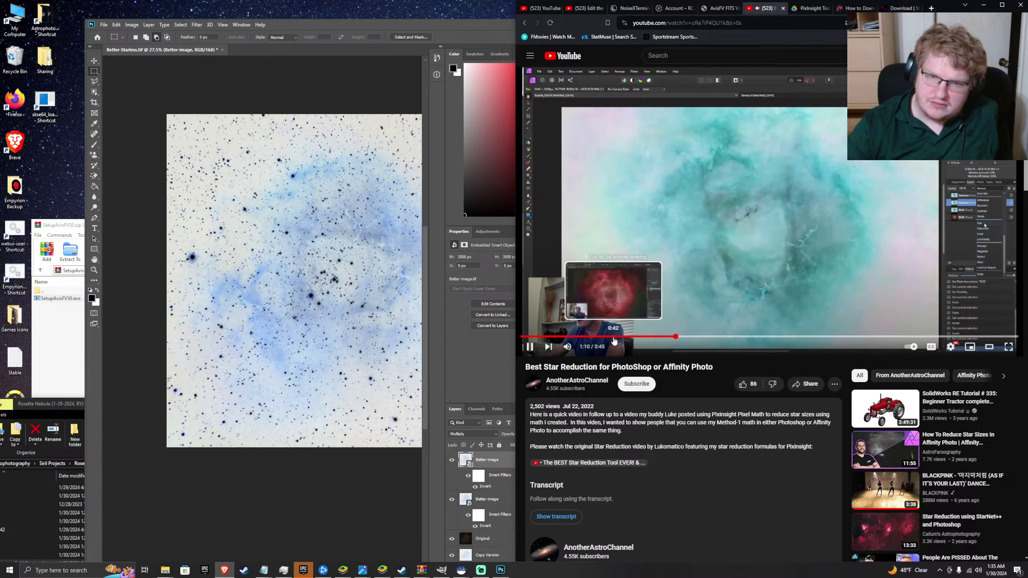
click(613, 337)
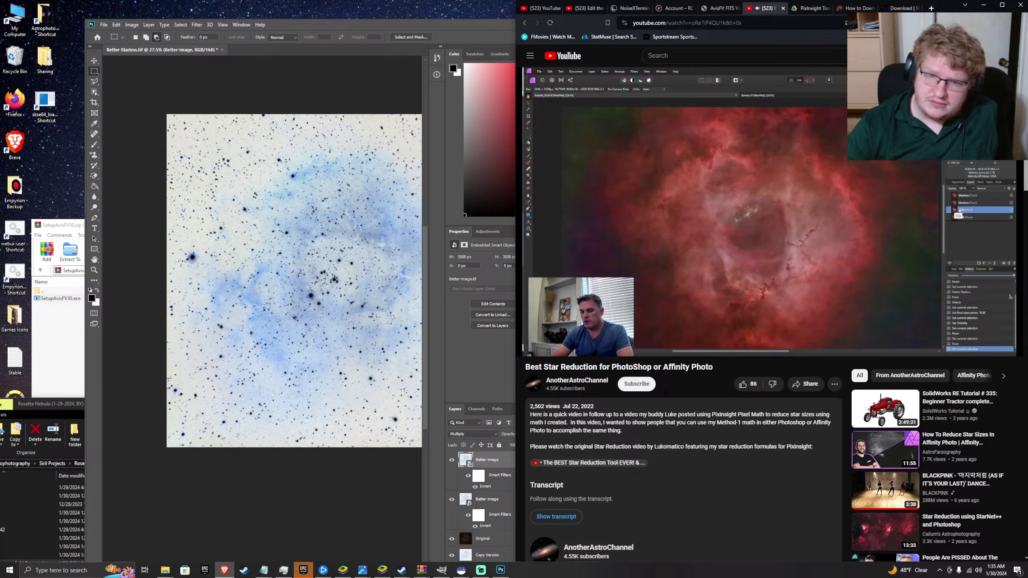
mouse_move(688, 268)
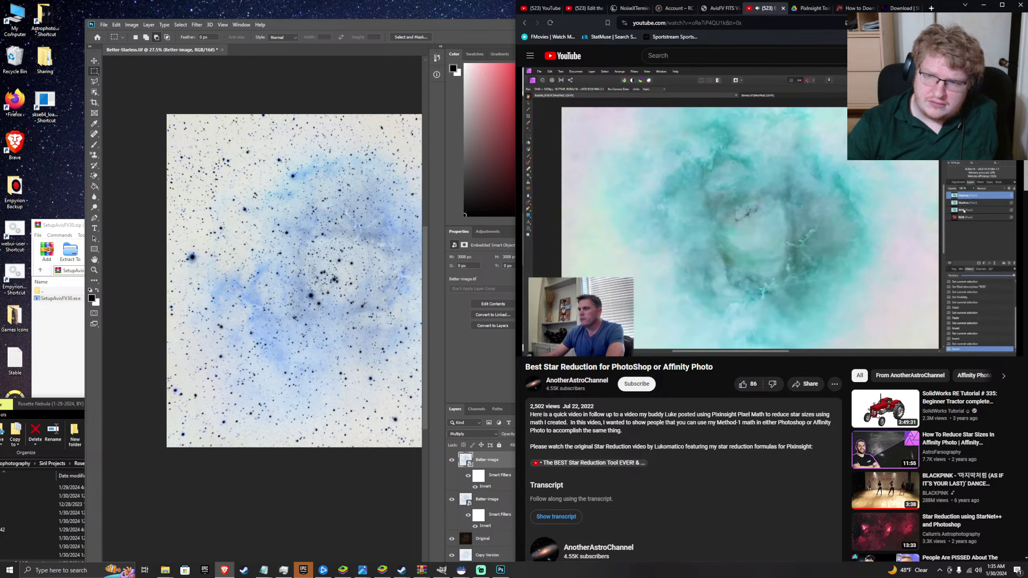
click(697, 273)
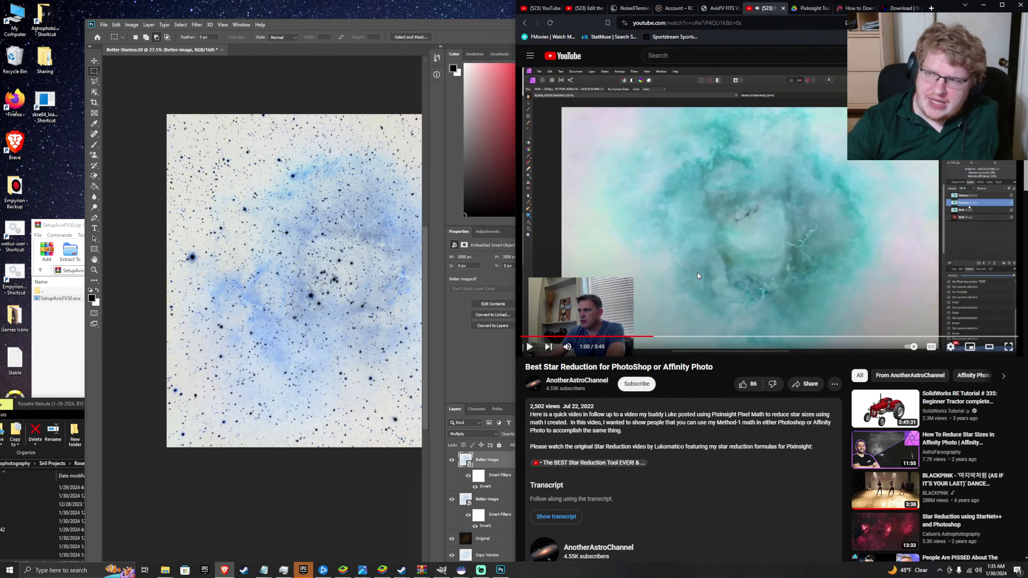
- Rewatch the tutorial from about 0:26 to examine how the starless and star layers are stacked and duplicated
click(697, 273)
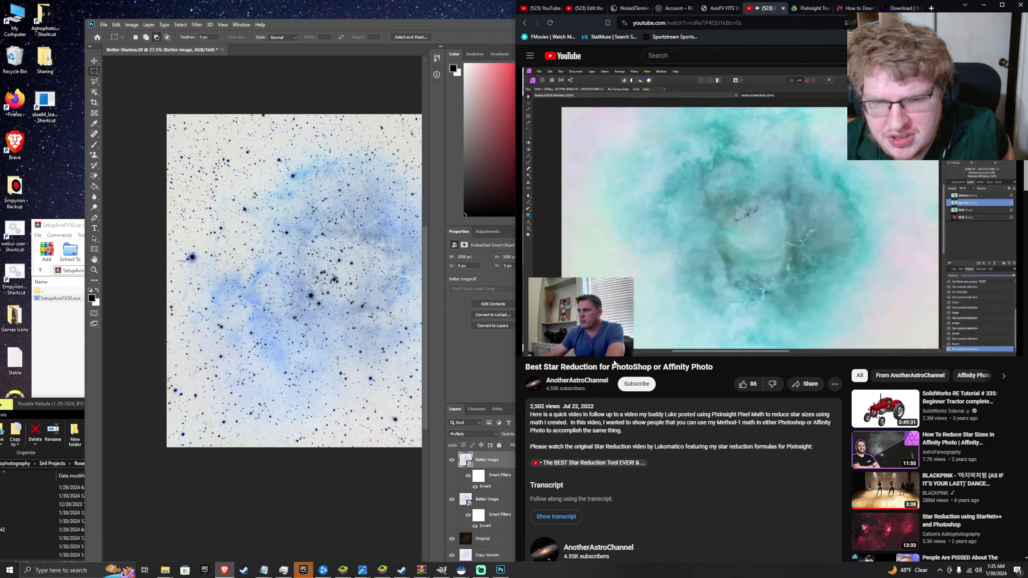
click(581, 336)
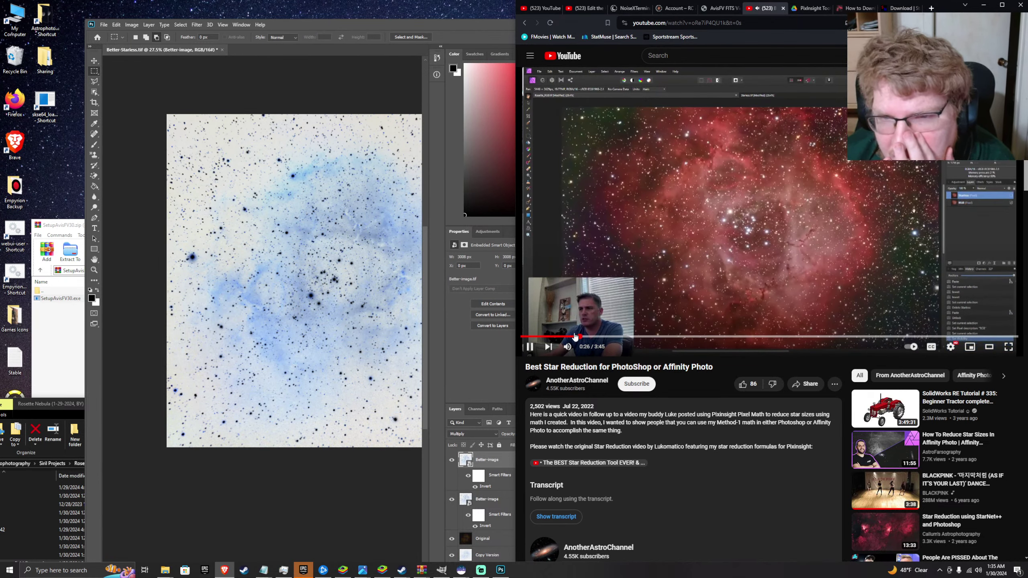
click(650, 287)
click(650, 288)
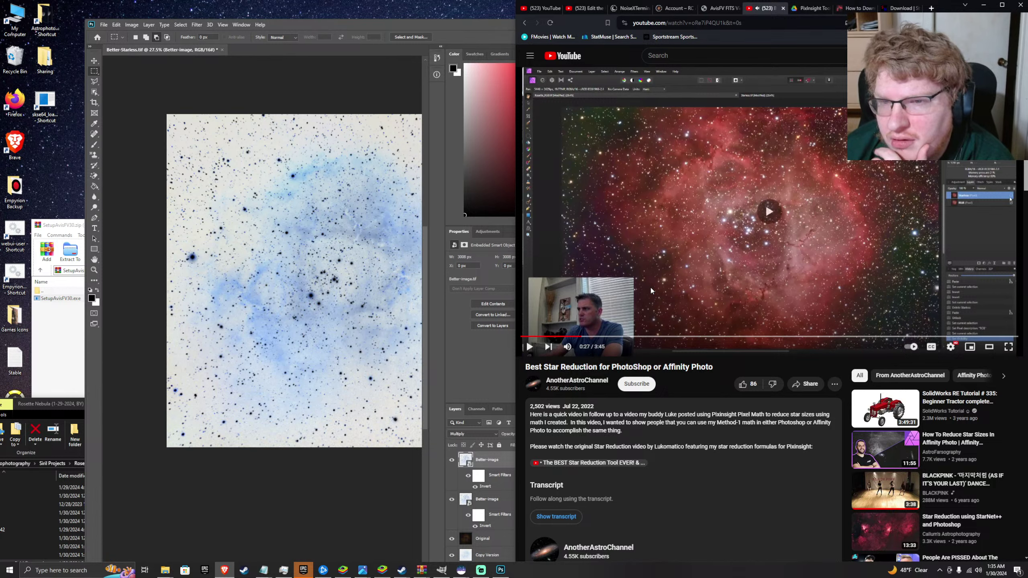
click(716, 275)
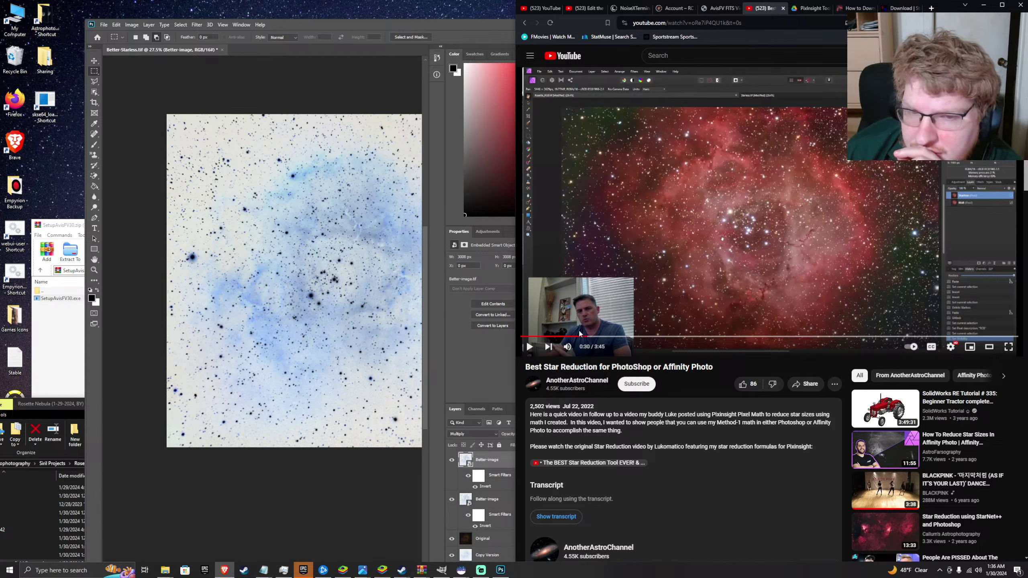
click(574, 337)
click(654, 277)
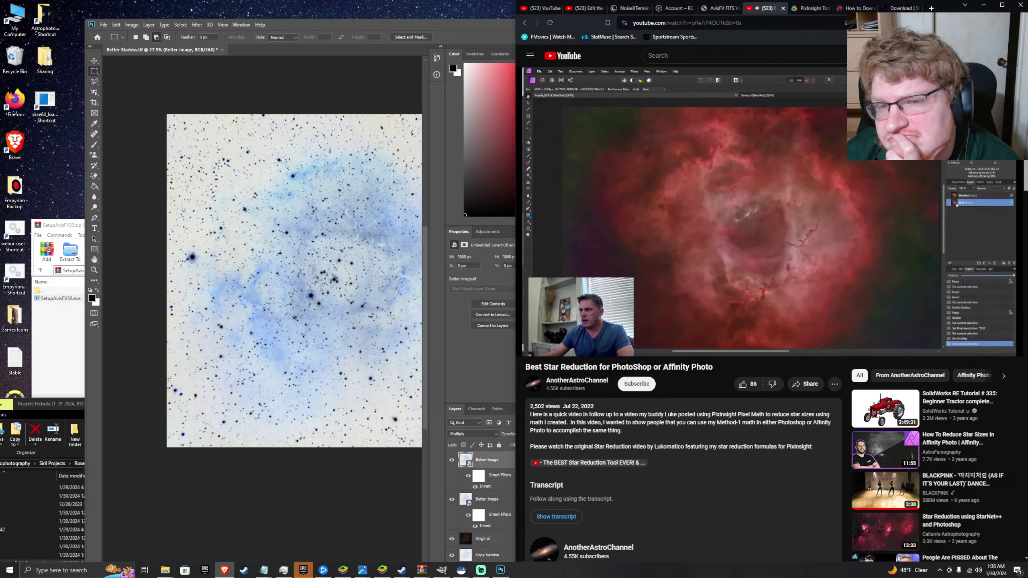
- Play the tutorial in short stretches from 0:42 to 0:53 to examine how the starless and RGB layers are duplicated and ordered
click(759, 252)
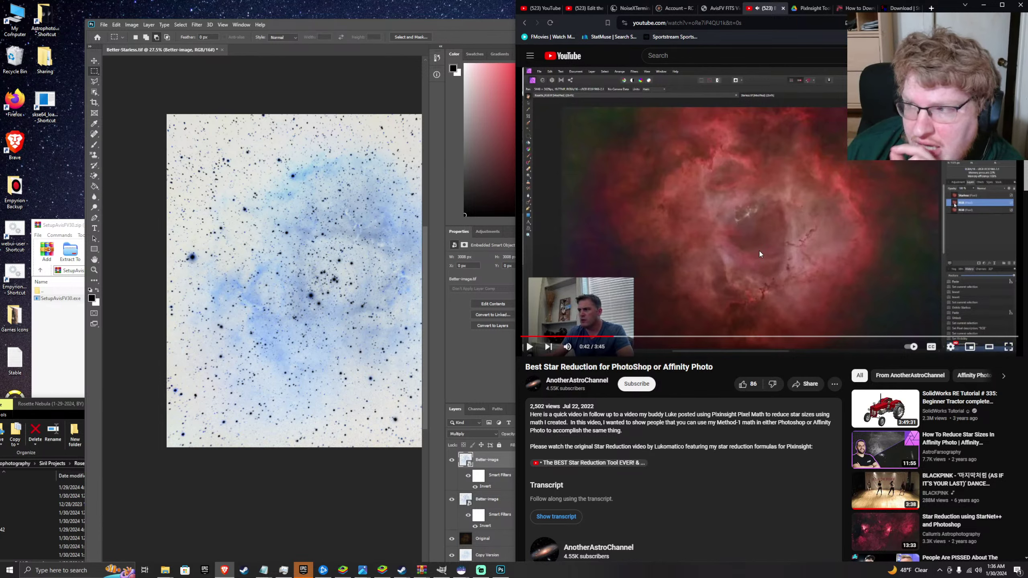
click(759, 254)
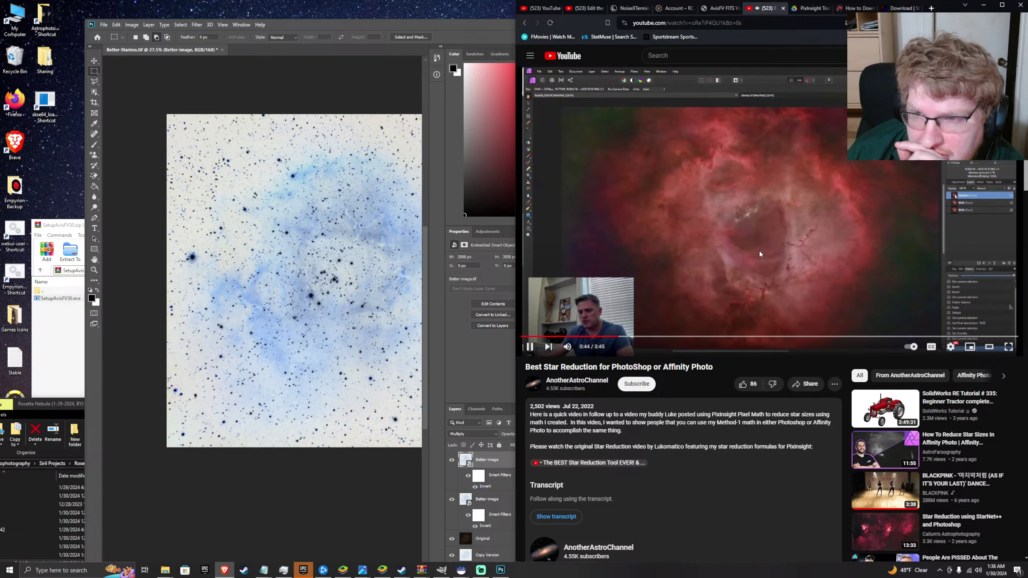
click(760, 253)
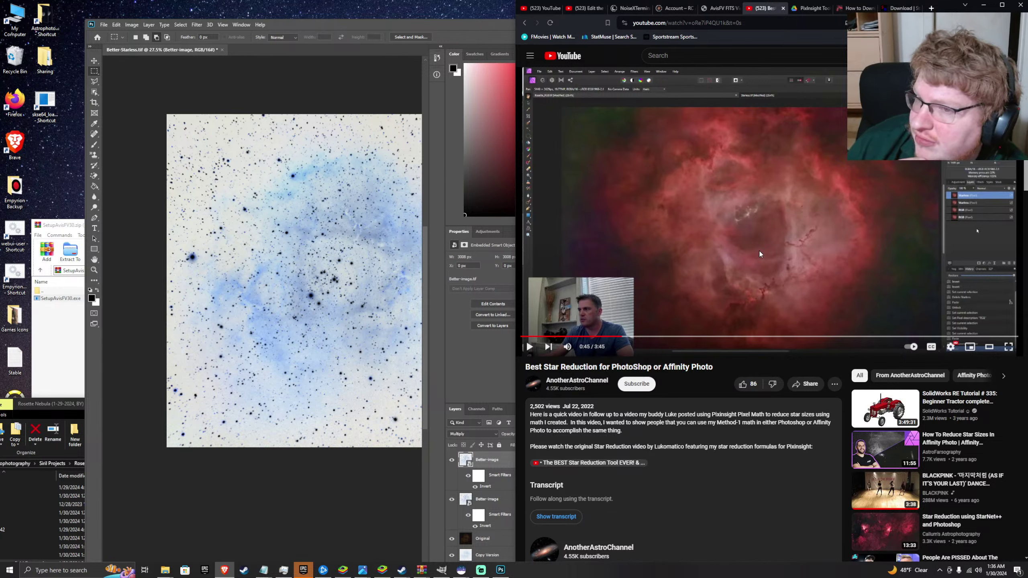
click(760, 253)
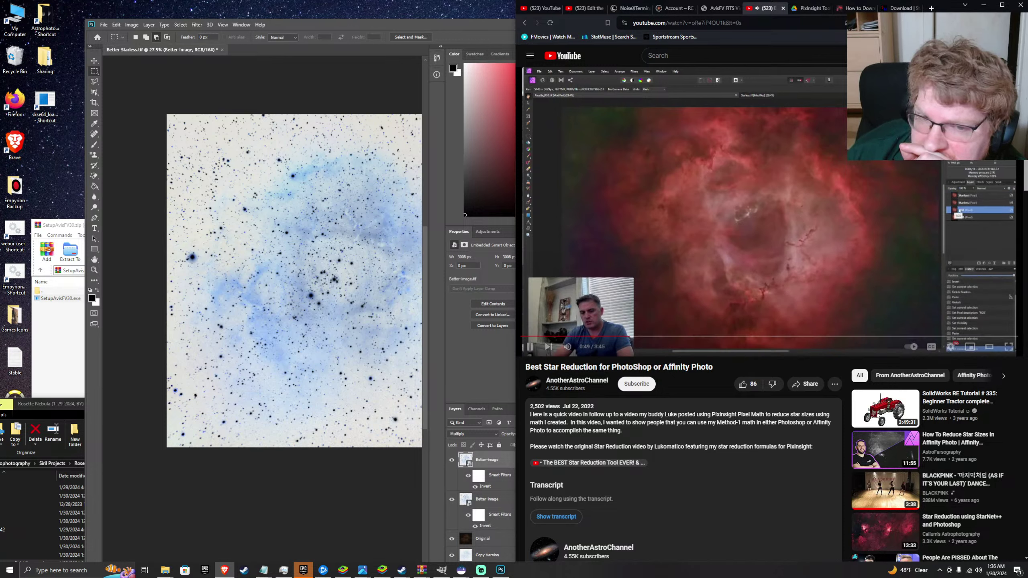
click(787, 236)
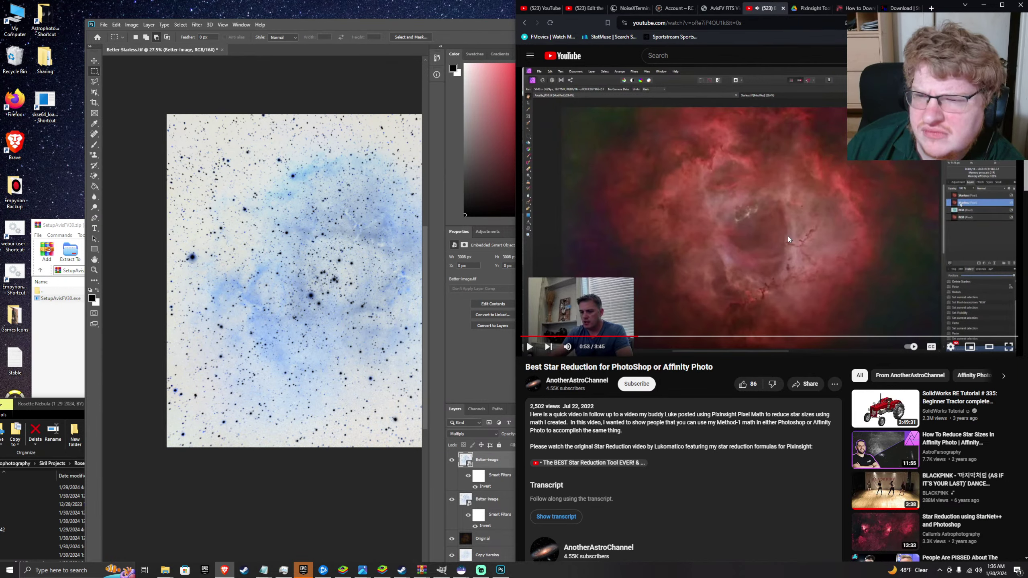
click(788, 236)
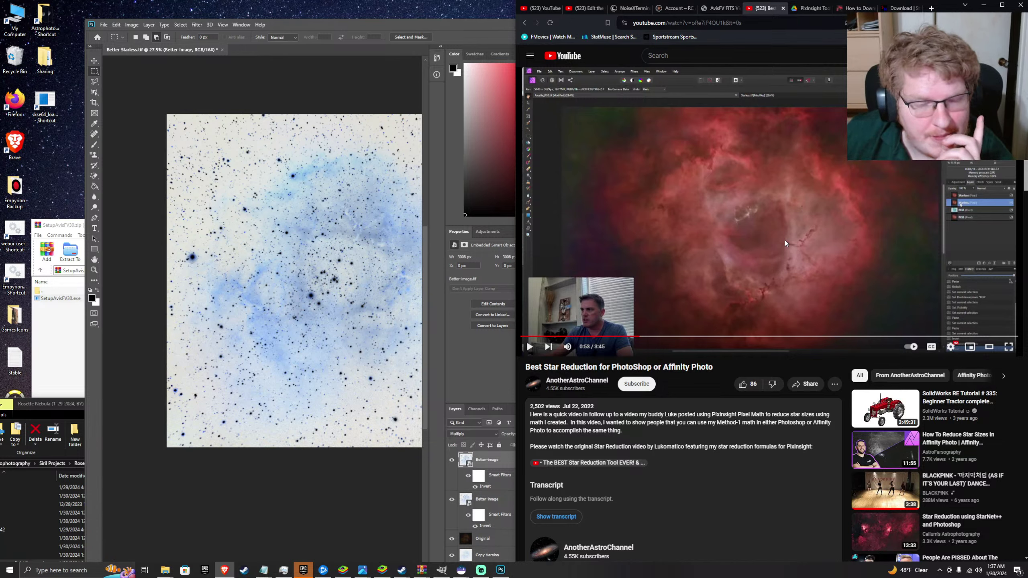
- Switch to Photoshop, select the lower Better-image layer and hide the upper Better-image layer
click(507, 359)
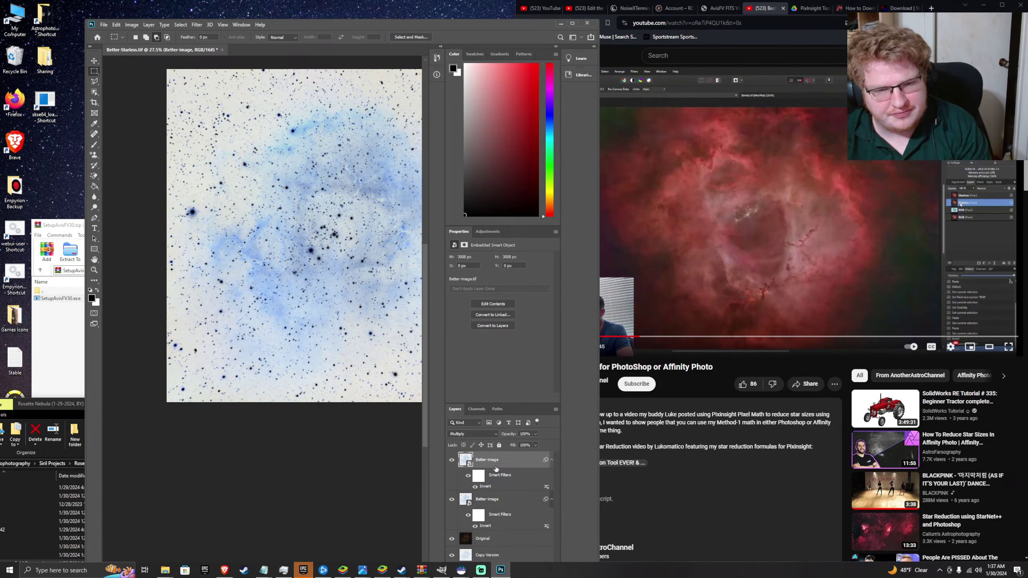
scroll(498, 462, down, 1)
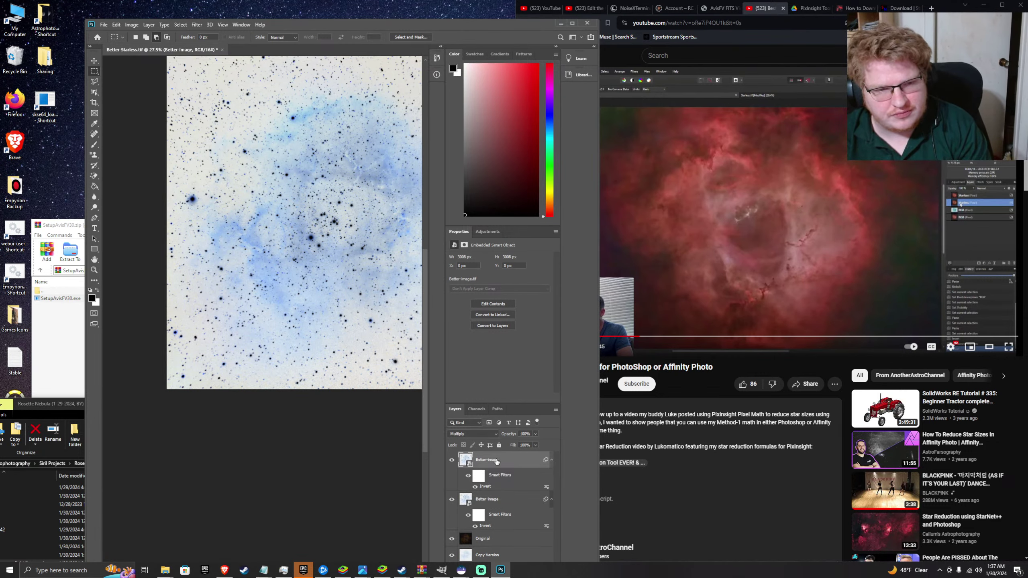
click(498, 498)
click(452, 460)
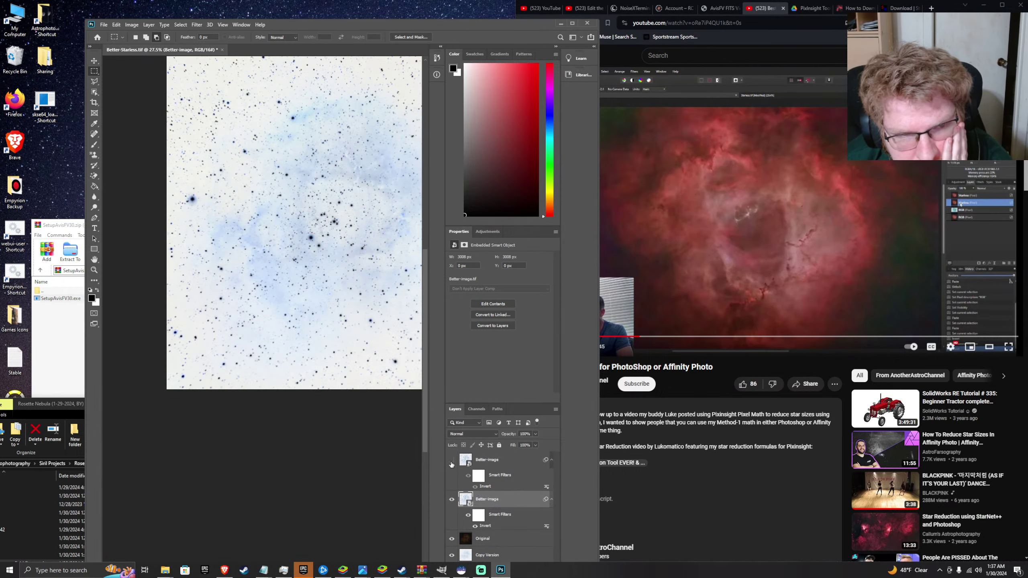
click(452, 460)
click(452, 461)
- Toggle the visibility of the lower Better-image layer to compare it with the Original layer beneath, leaving it shown
click(452, 499)
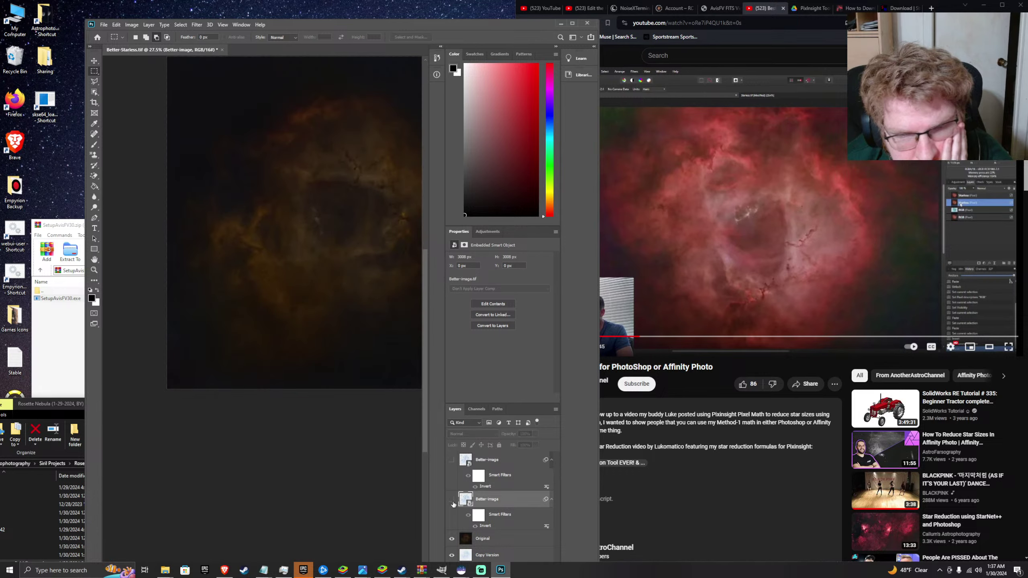
click(452, 498)
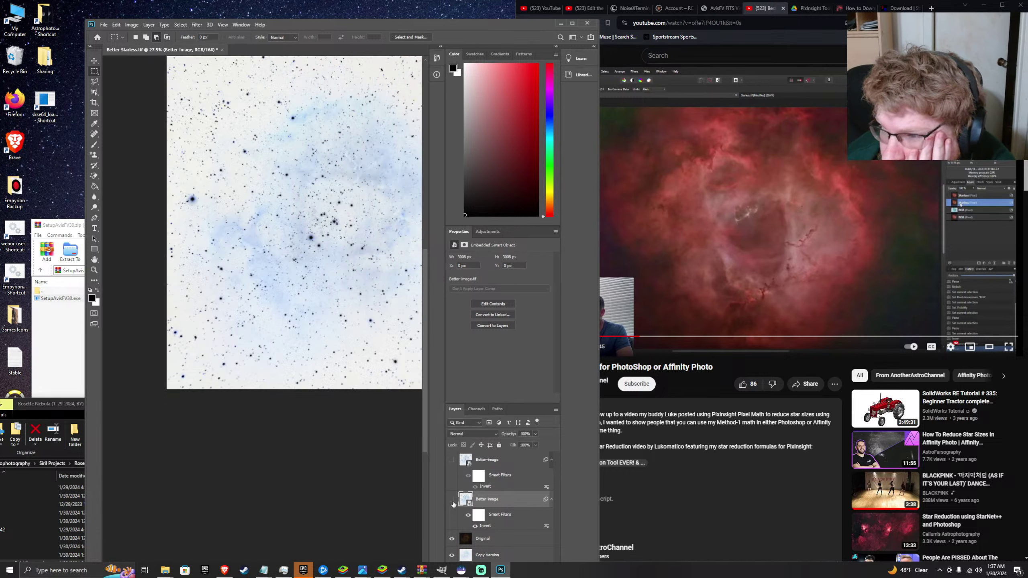
click(451, 499)
click(452, 499)
click(451, 499)
click(451, 499)
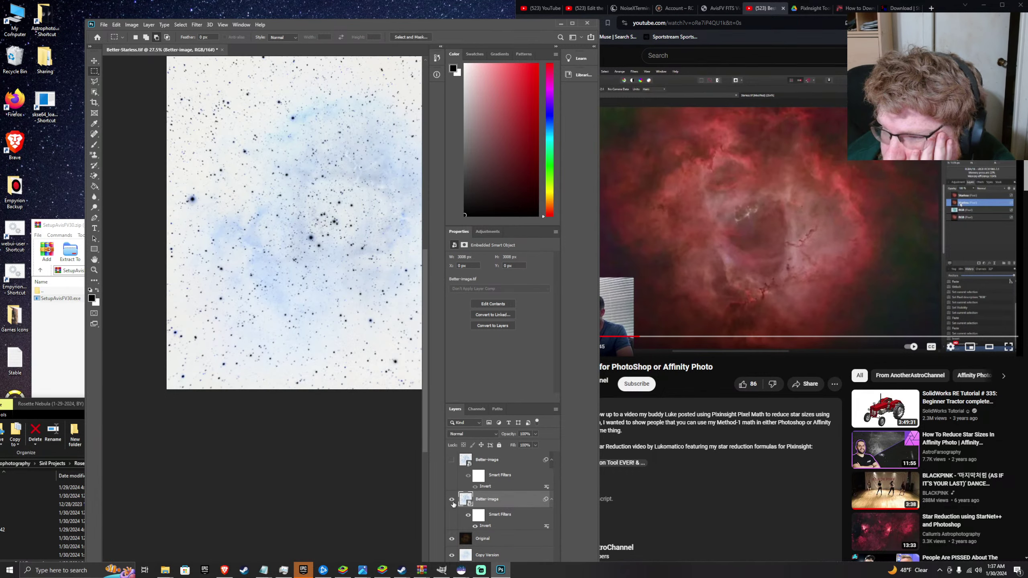
click(452, 499)
click(451, 499)
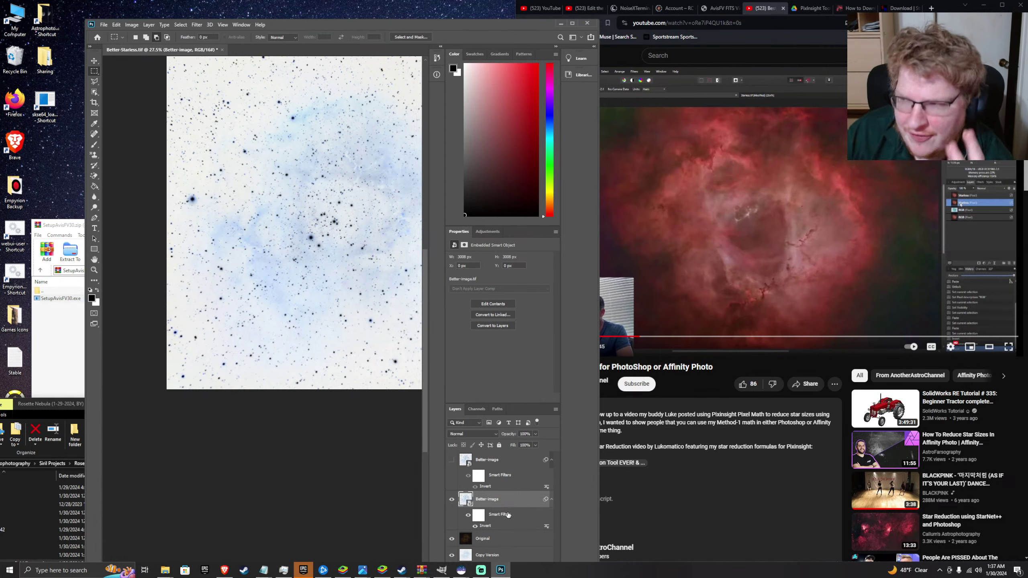
- Return to the YouTube tutorial and skim back from about 3:15 to 2:38 to examine the final layer stack and curves adjustments
click(737, 266)
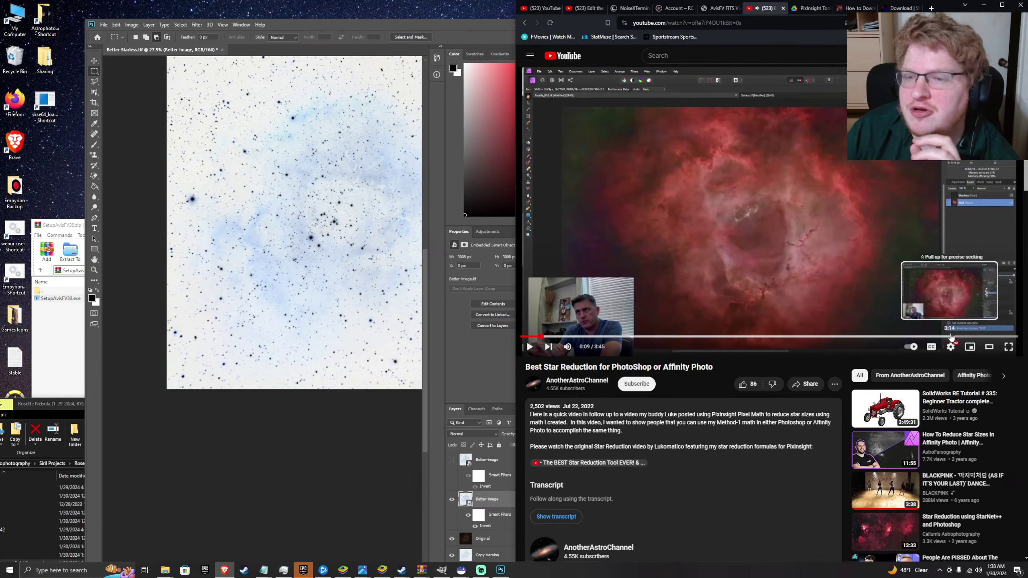
click(953, 336)
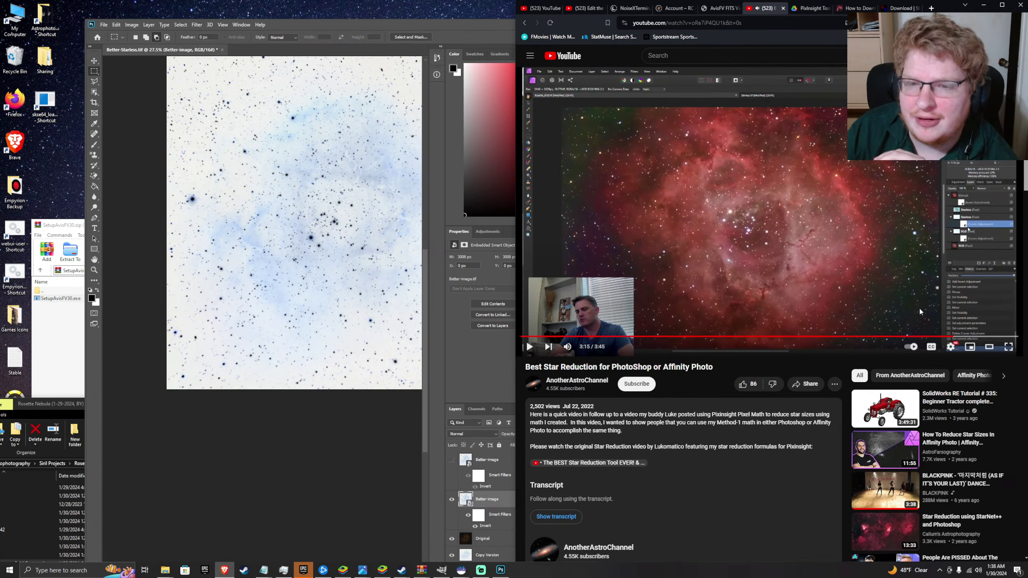
click(916, 306)
click(943, 337)
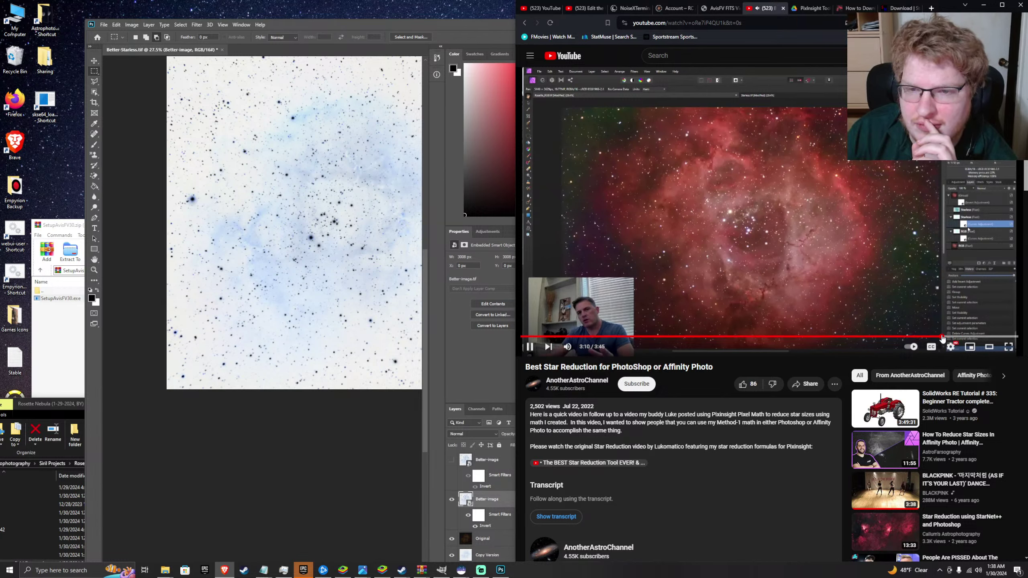
click(930, 337)
click(912, 337)
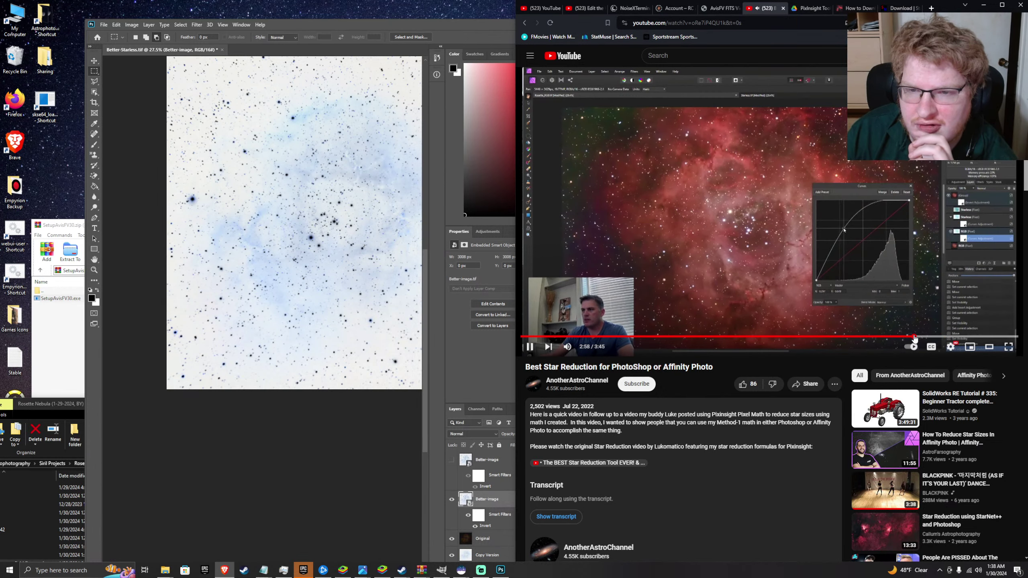
click(892, 337)
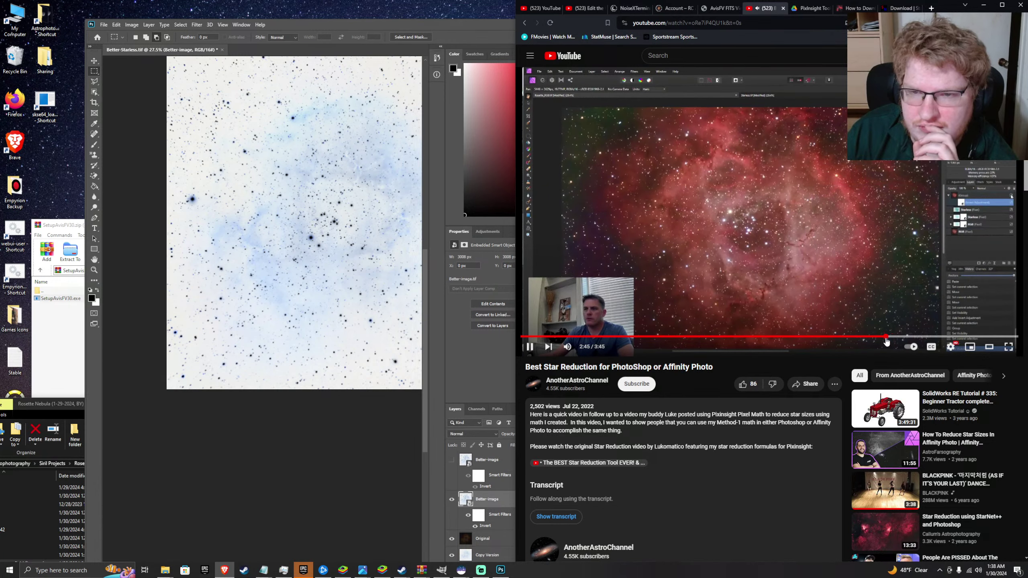
click(886, 337)
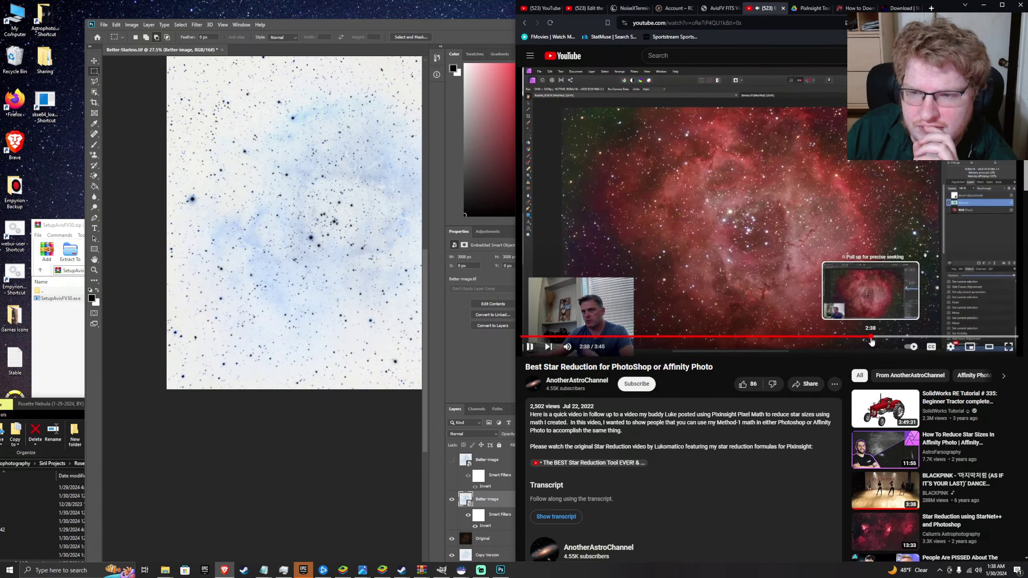
click(877, 337)
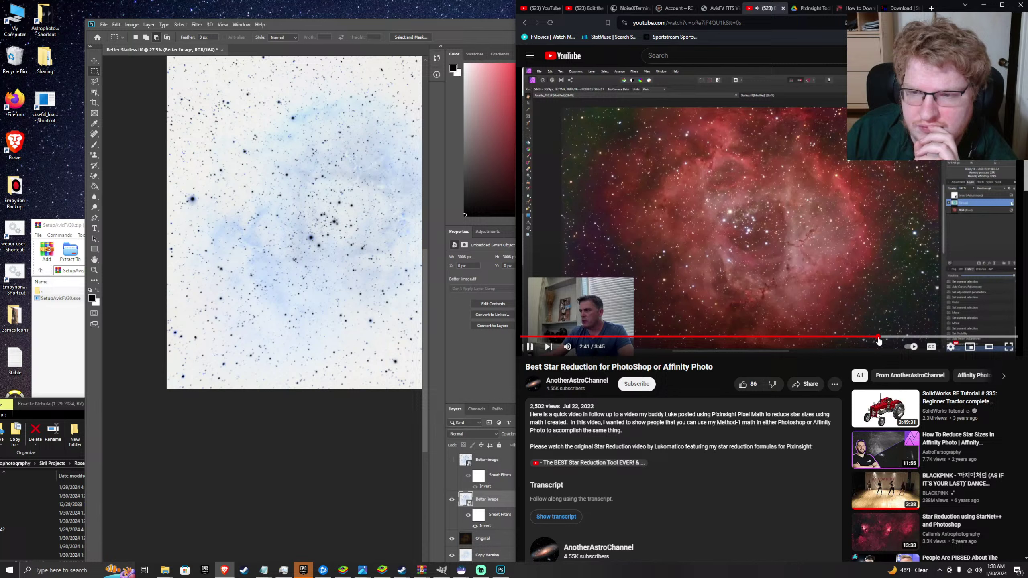
click(821, 219)
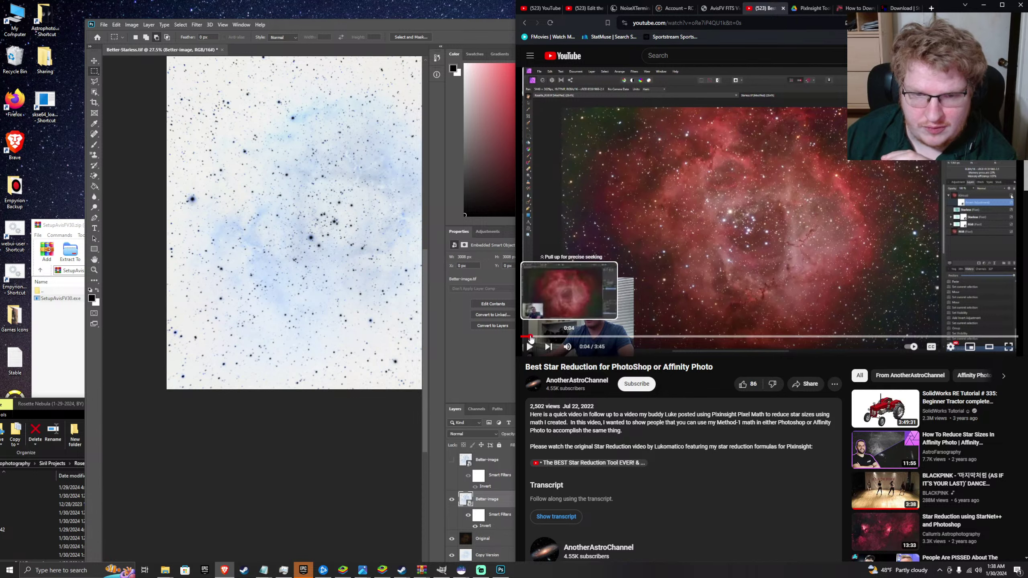
- Rewatch the tutorial's opening from about 0:04 to 0:26 to examine its starting starless and RGB layers
click(526, 337)
click(528, 347)
click(648, 303)
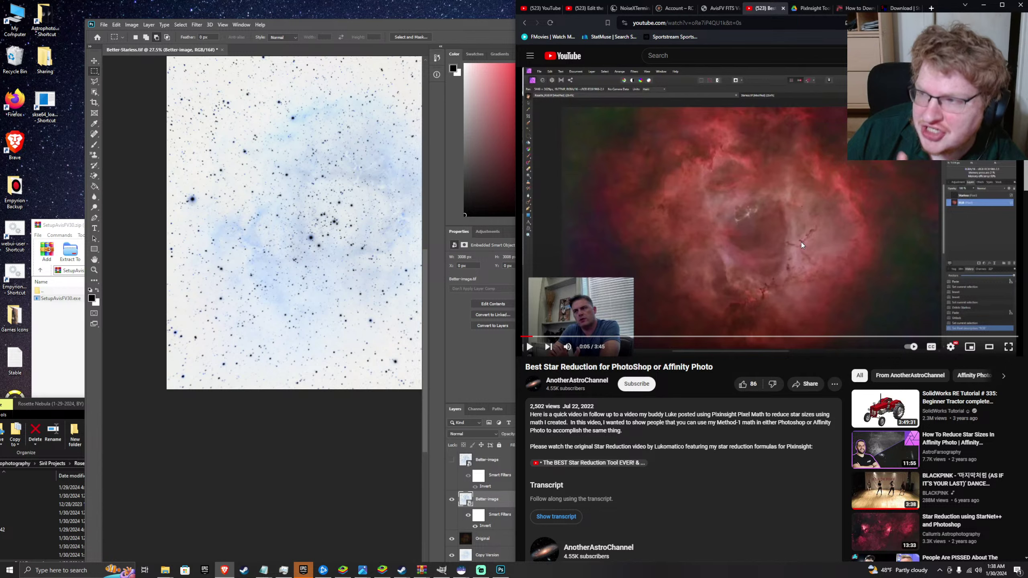
click(800, 243)
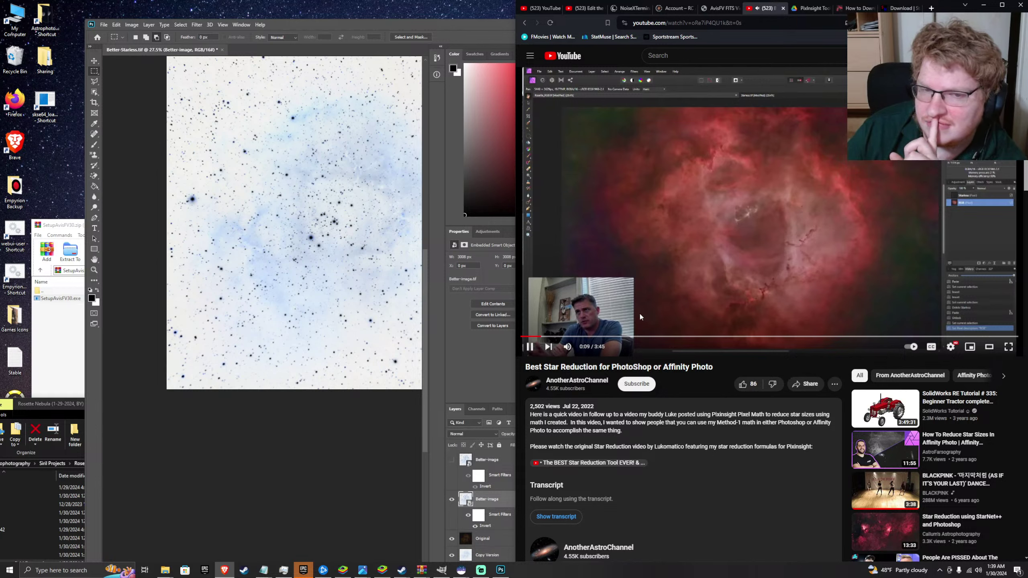
click(552, 339)
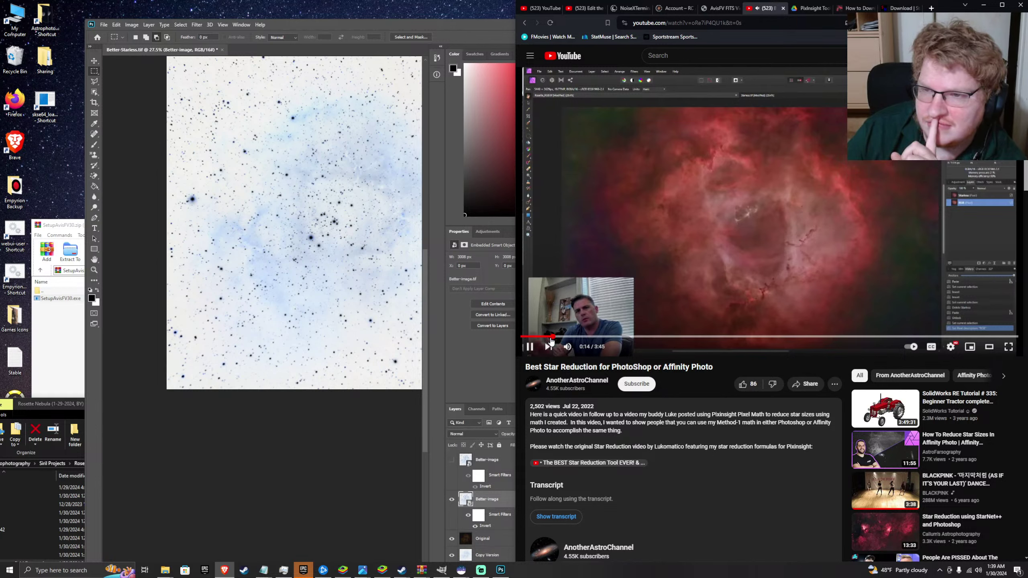
click(544, 338)
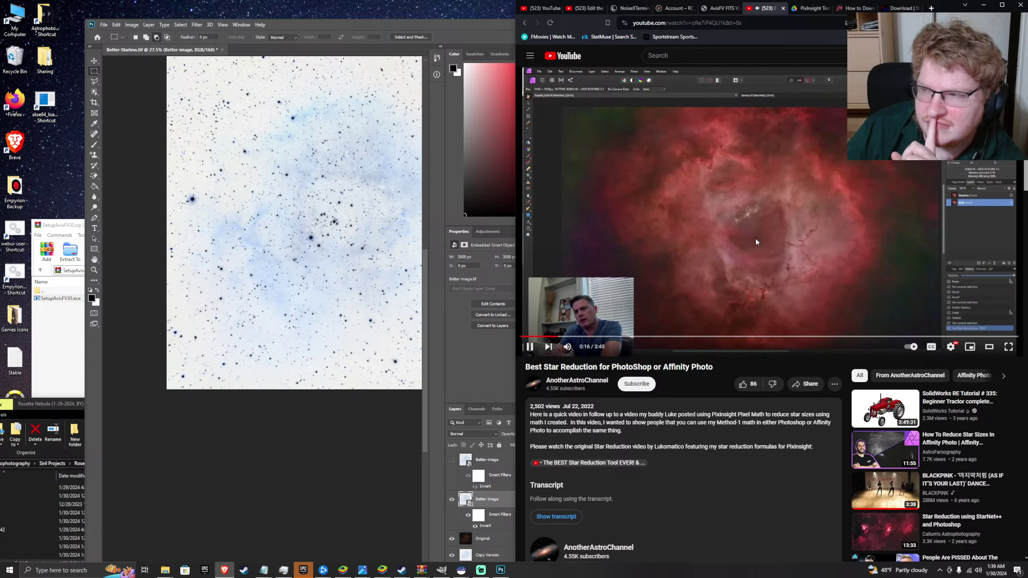
click(749, 212)
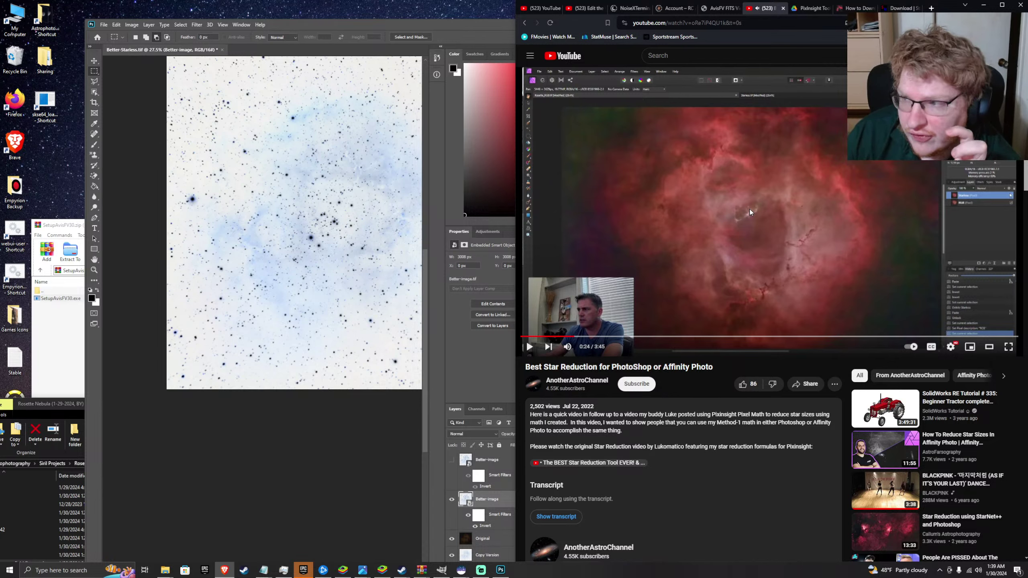
click(750, 211)
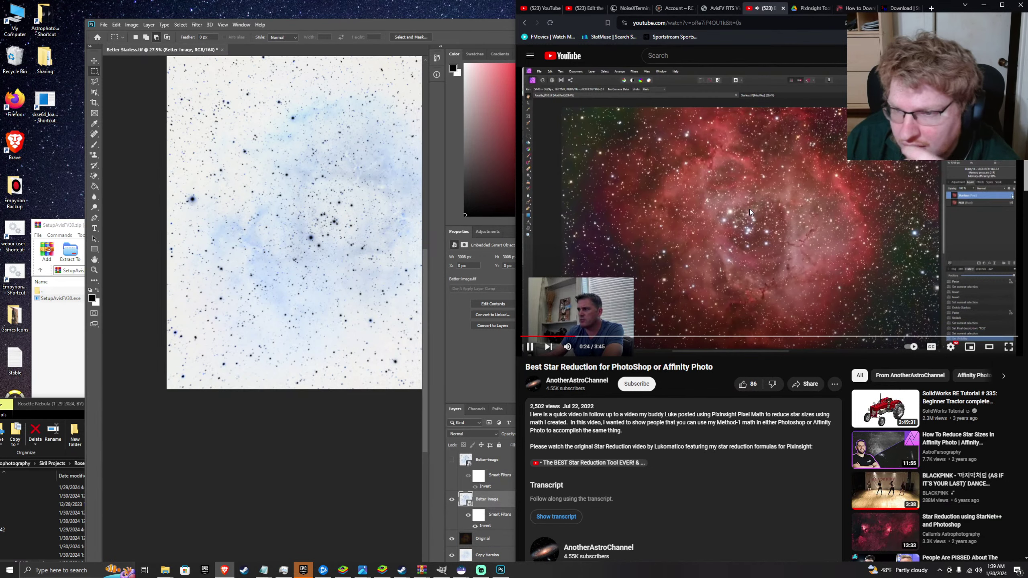
click(749, 212)
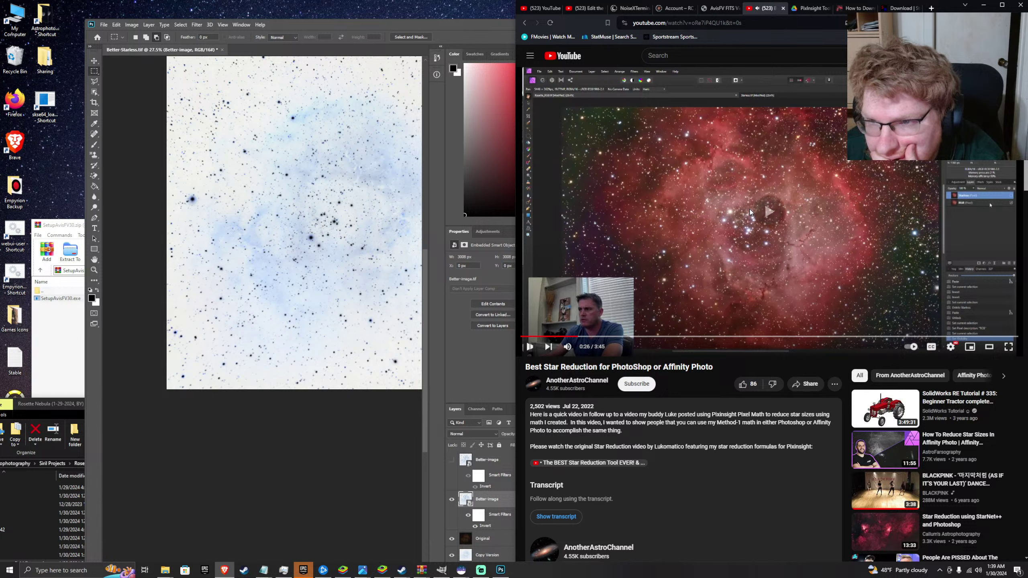
click(750, 212)
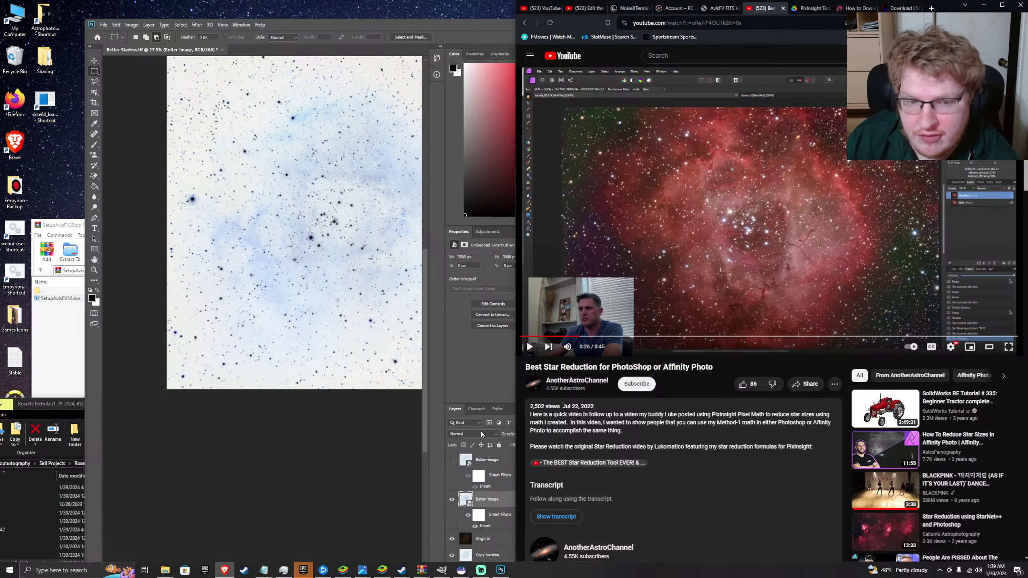
- Apply Invert again to the lower Better-image layer in Photoshop to restore its normal colors
click(498, 381)
click(498, 543)
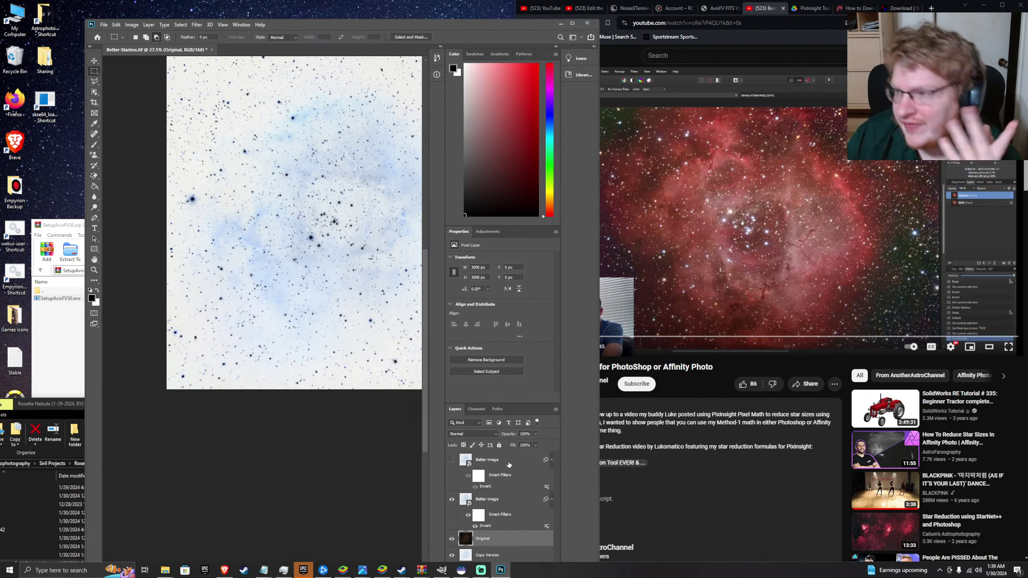
click(500, 500)
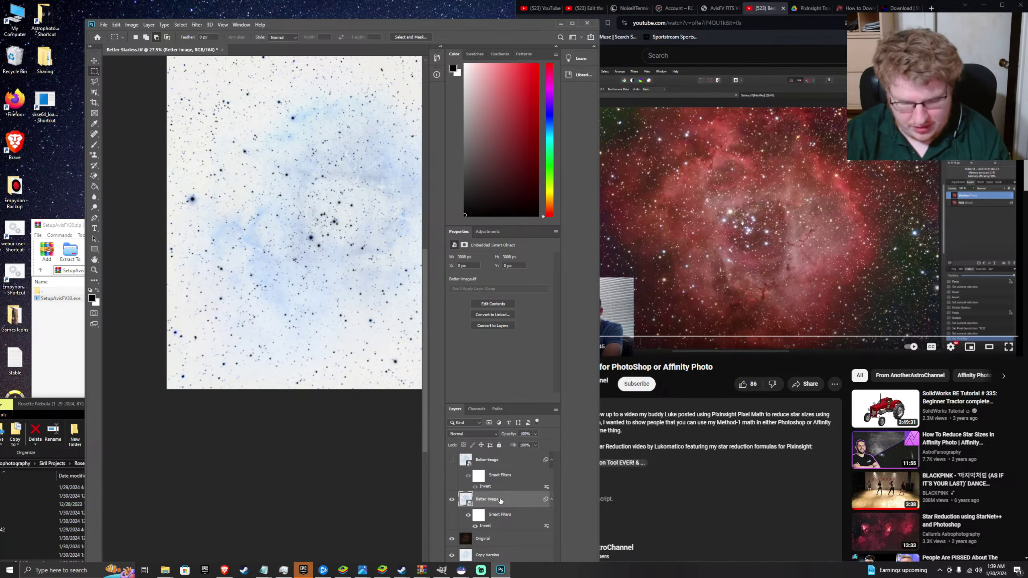
key(ctrl+i)
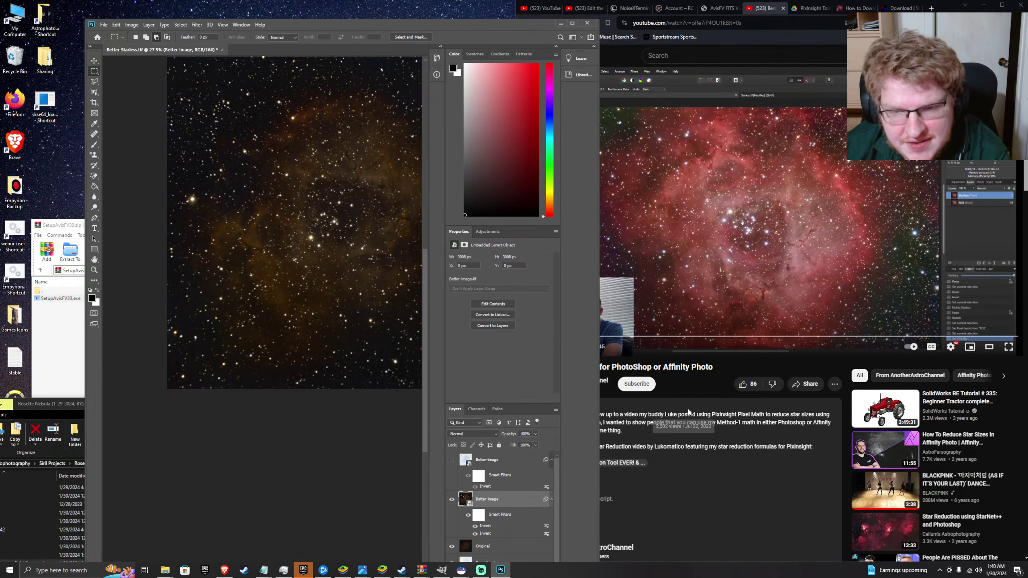
- Read through the viewer comments below the YouTube tutorial for hints on the star reduction method
click(680, 387)
scroll(680, 387, down, 10)
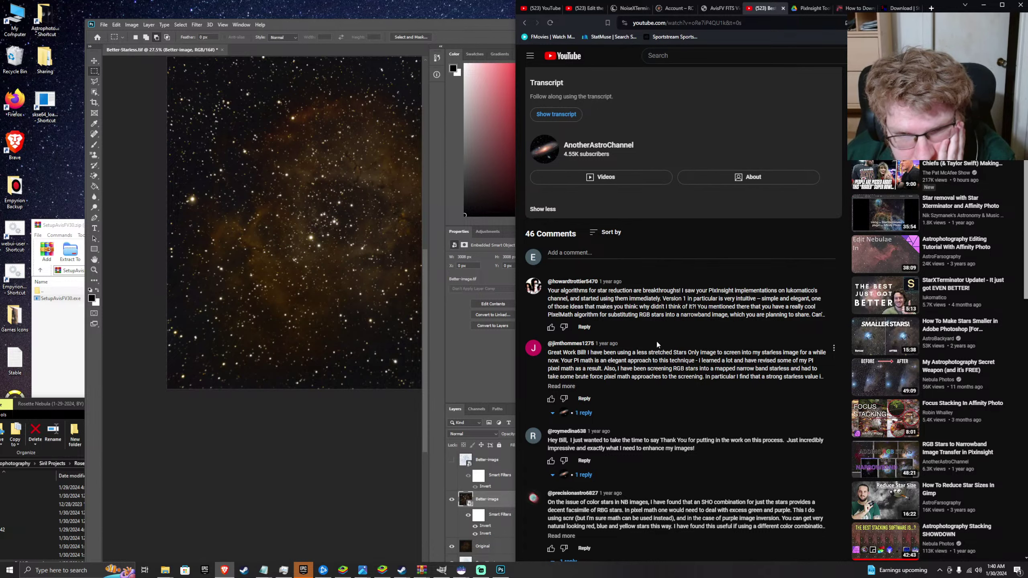
scroll(657, 341, down, 4)
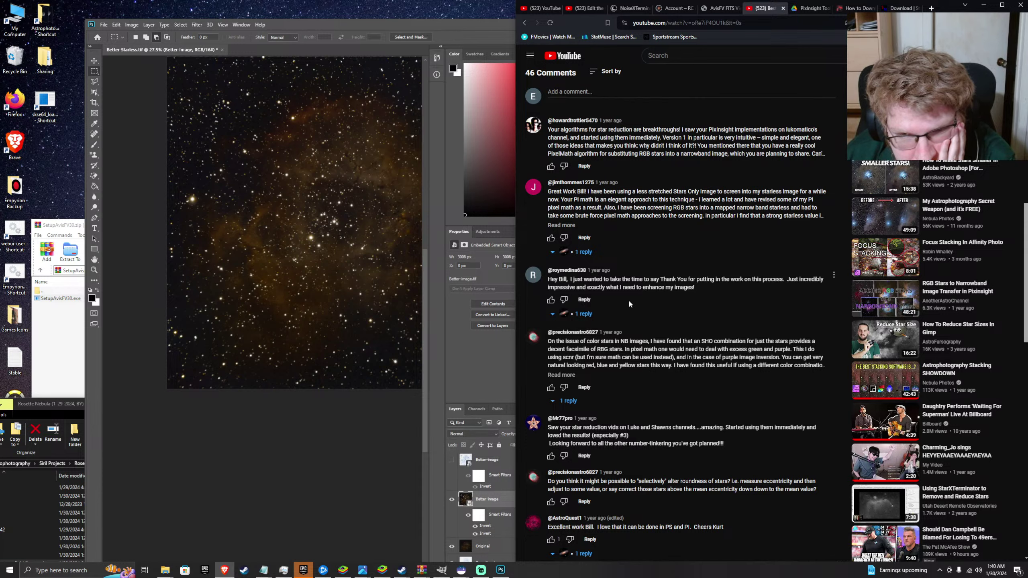
scroll(628, 299, down, 2)
scroll(627, 299, down, 2)
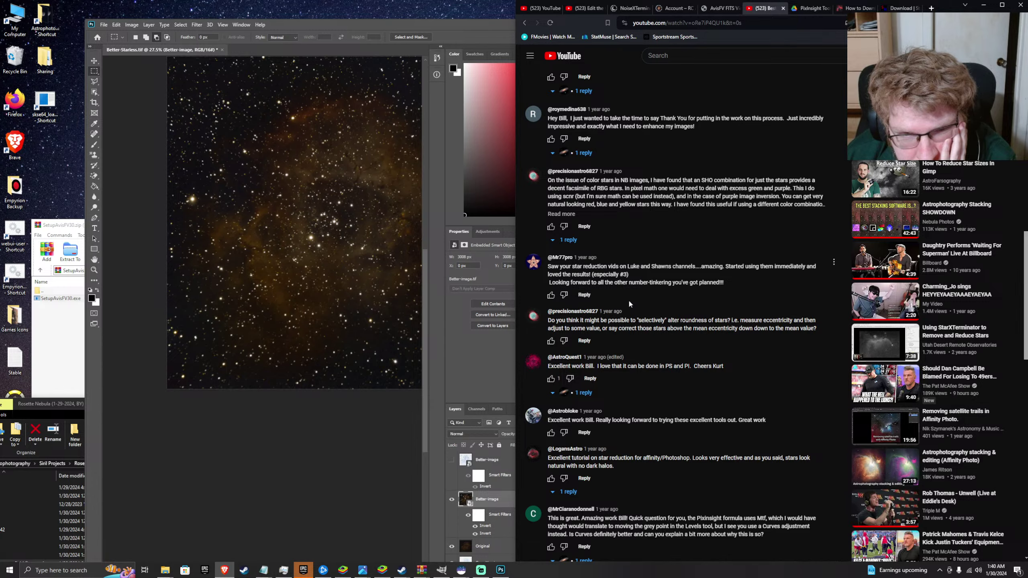
- Read the remaining comments down the tutorial page and expand several replies, including those about the curves adjustment and the starless image
scroll(627, 299, down, 1)
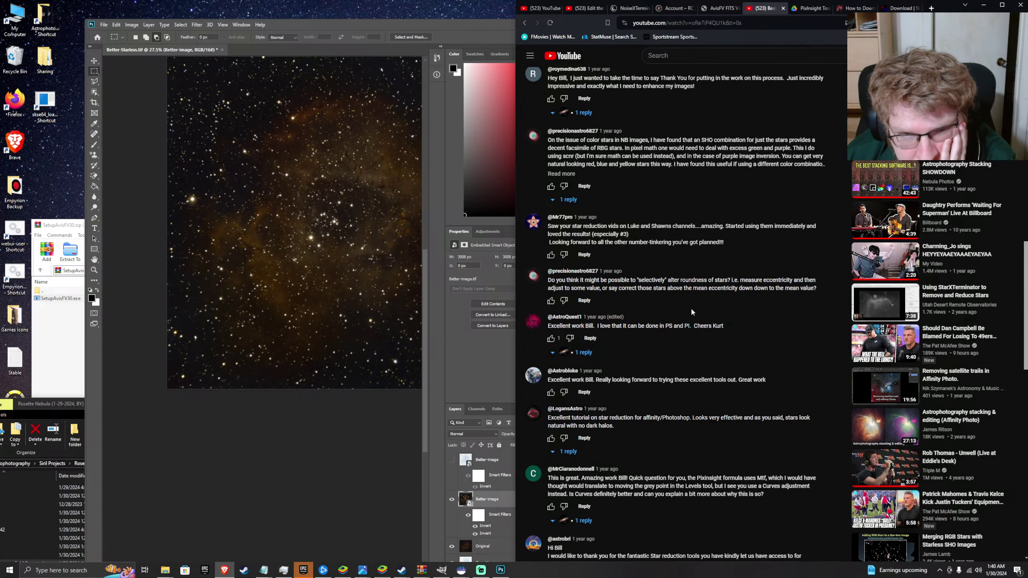
scroll(691, 310, down, 1)
click(583, 311)
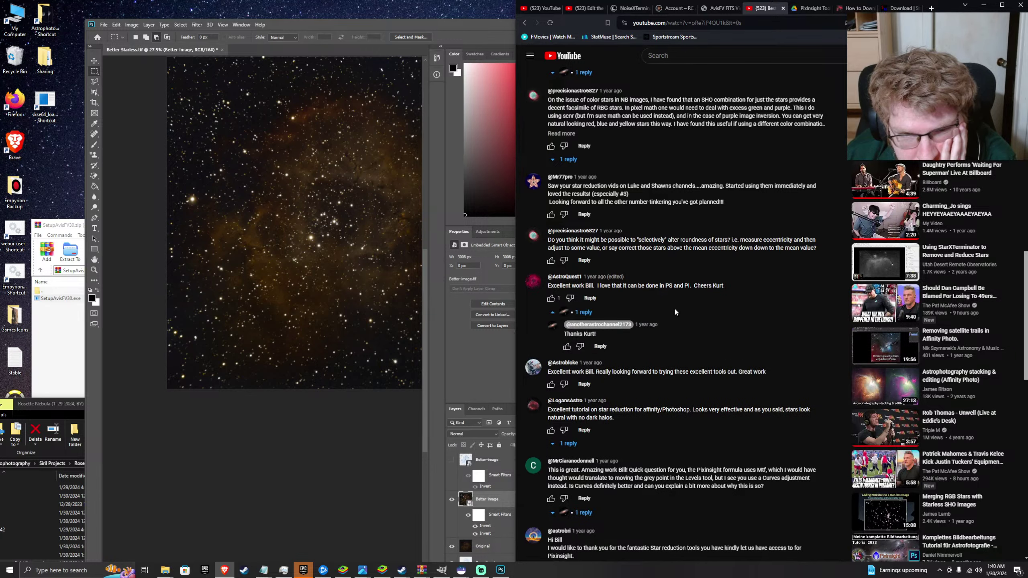
scroll(676, 311, down, 3)
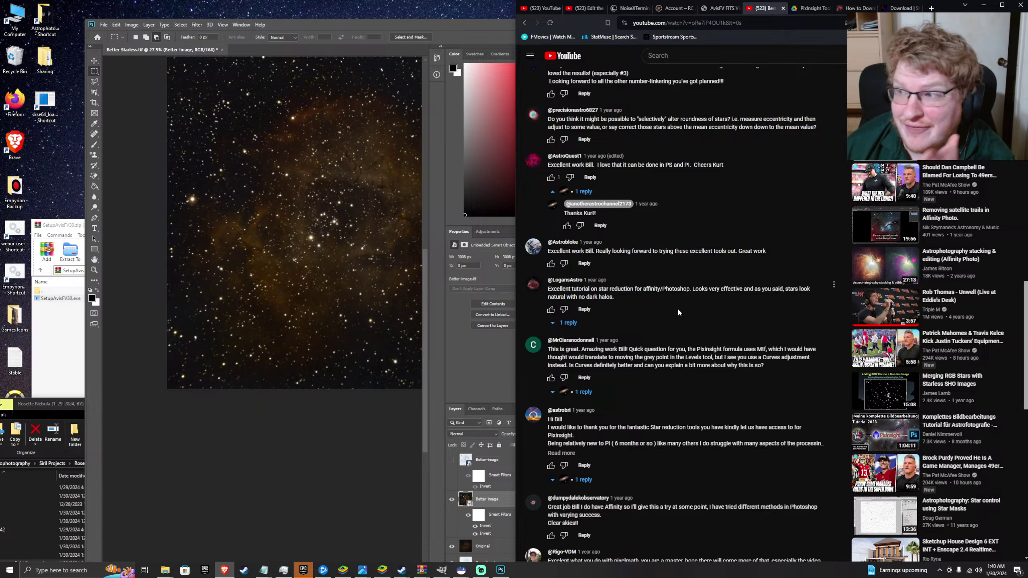
scroll(678, 307, down, 5)
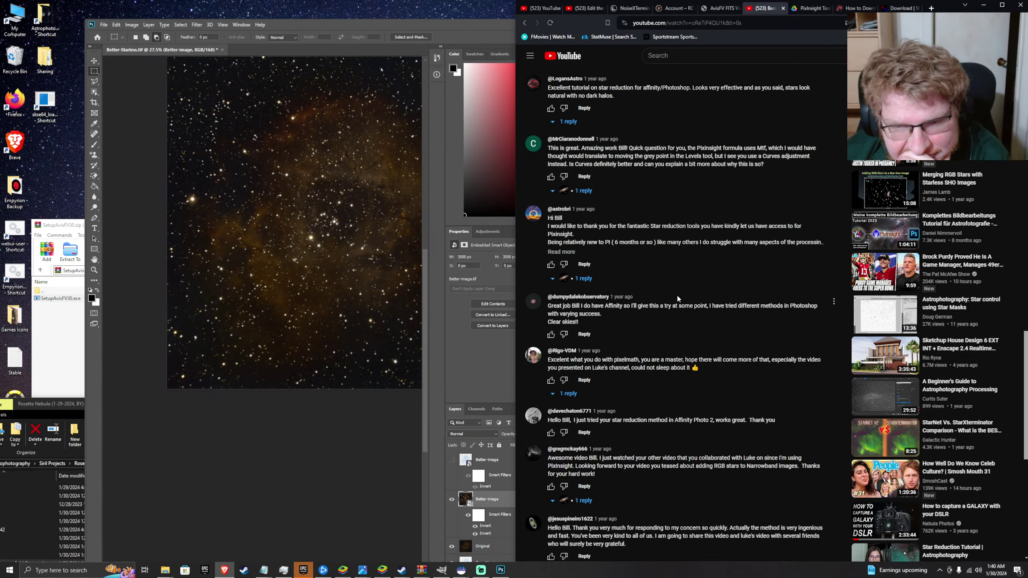
scroll(683, 283, down, 3)
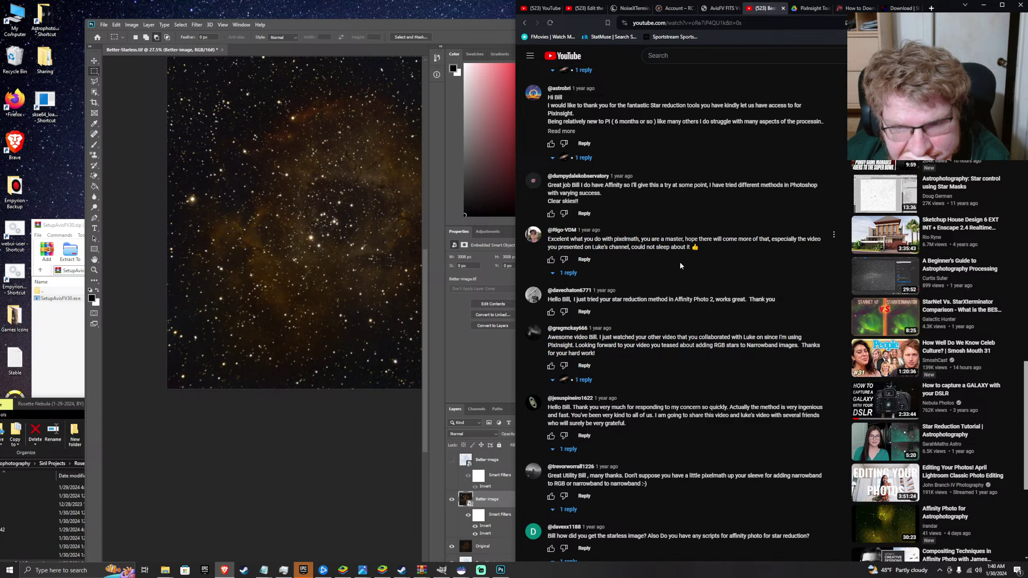
scroll(679, 260, down, 4)
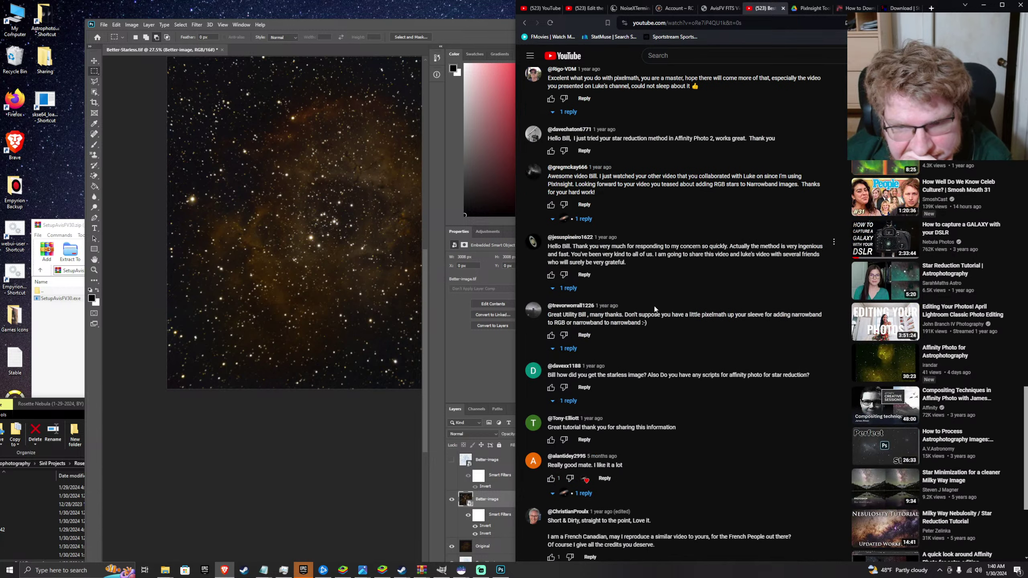
click(567, 400)
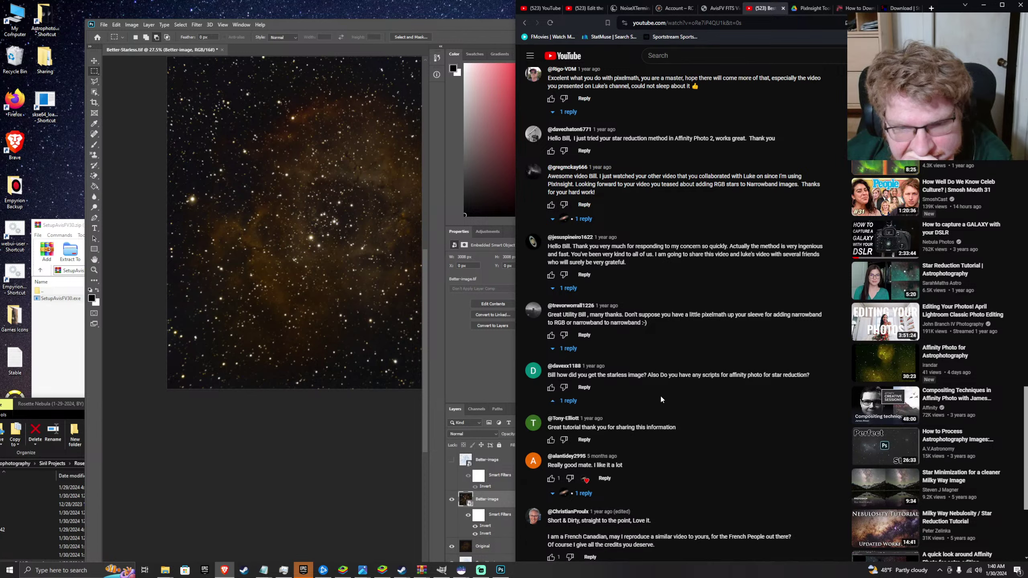
click(574, 402)
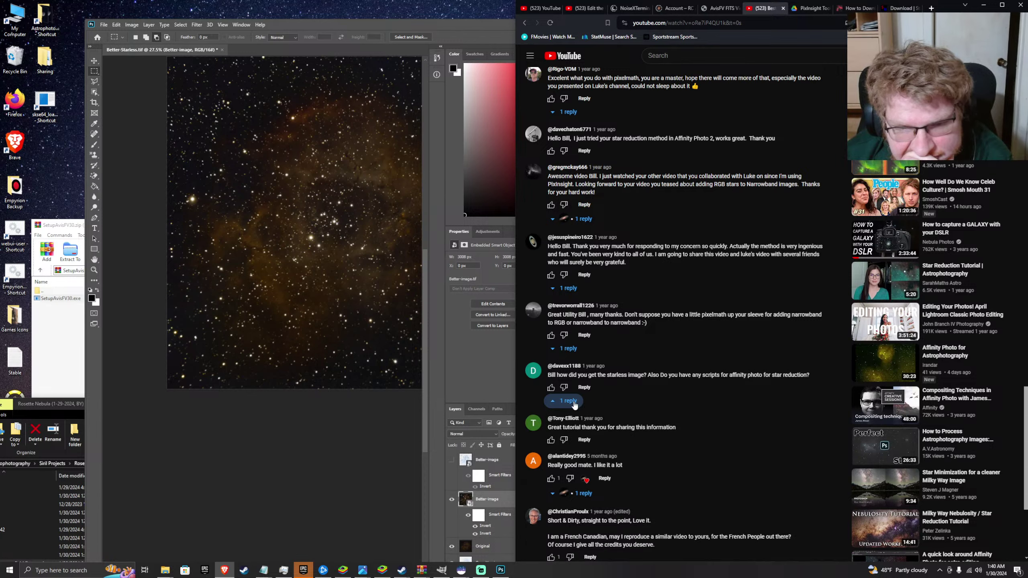
click(592, 493)
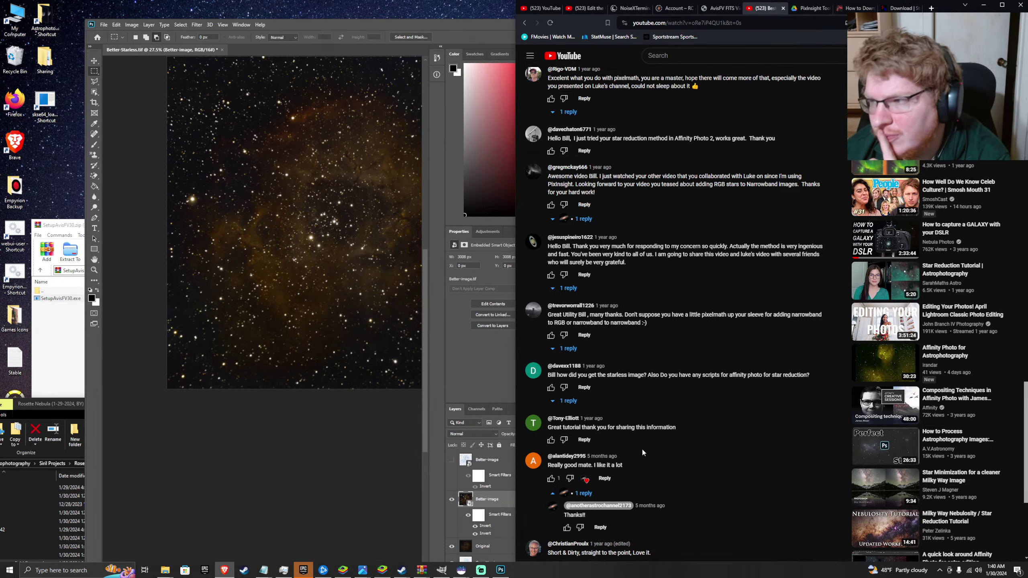
scroll(643, 451, down, 15)
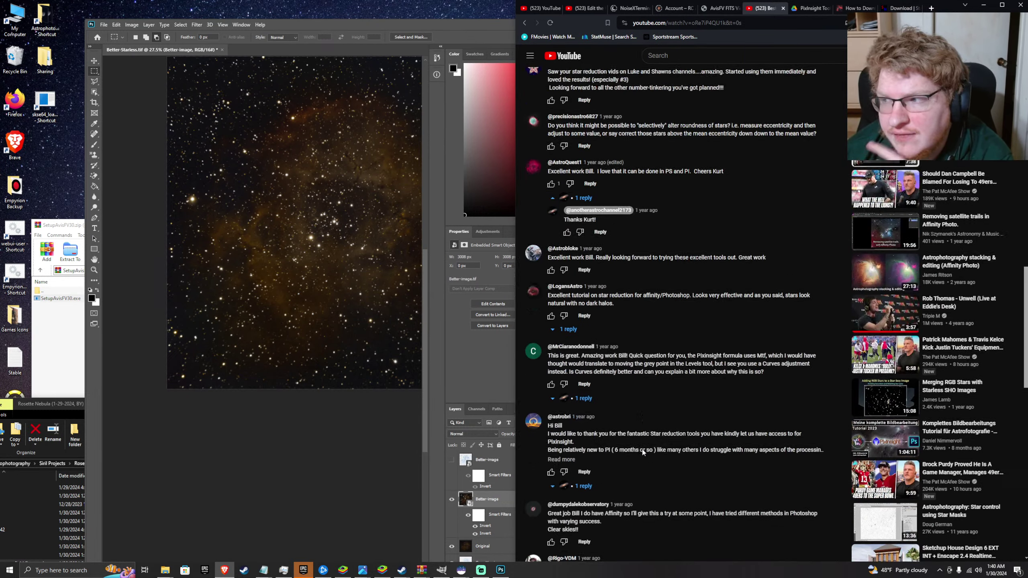
- Return to the tutorial video and play it from 0:26 to about 0:47 to examine its duplicated starless and RGB layers
scroll(642, 448, up, 15)
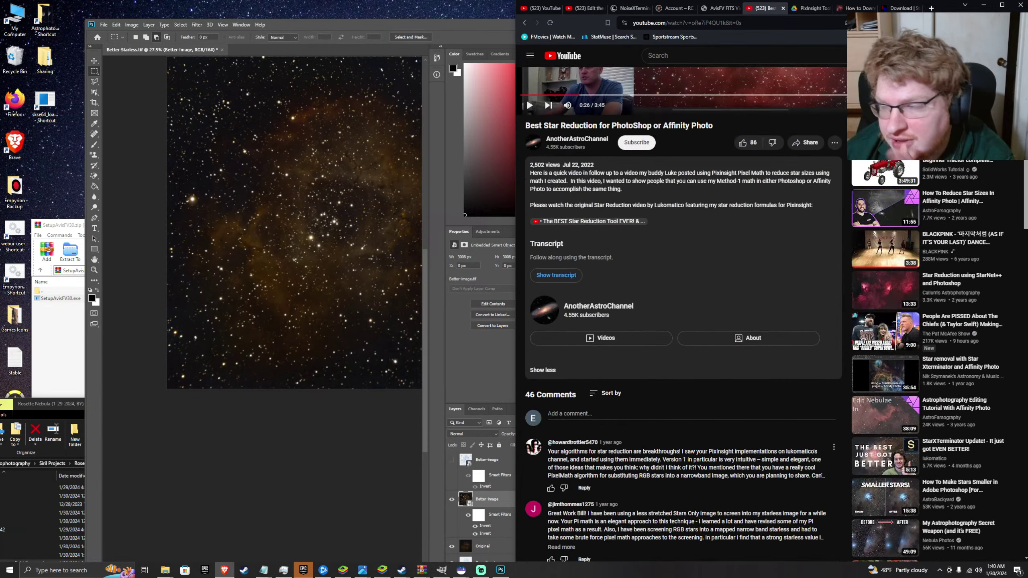
scroll(641, 448, up, 3)
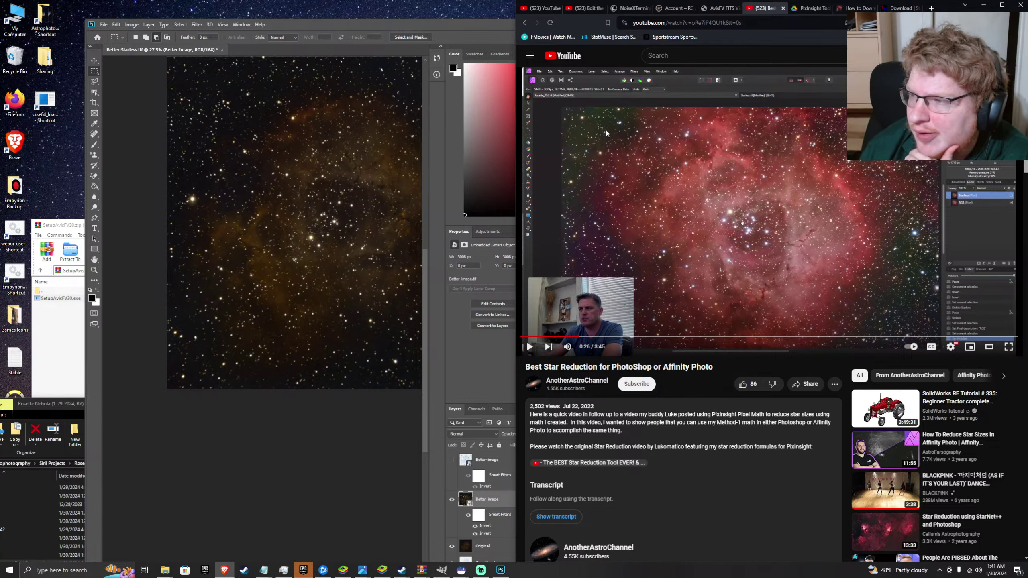
click(665, 216)
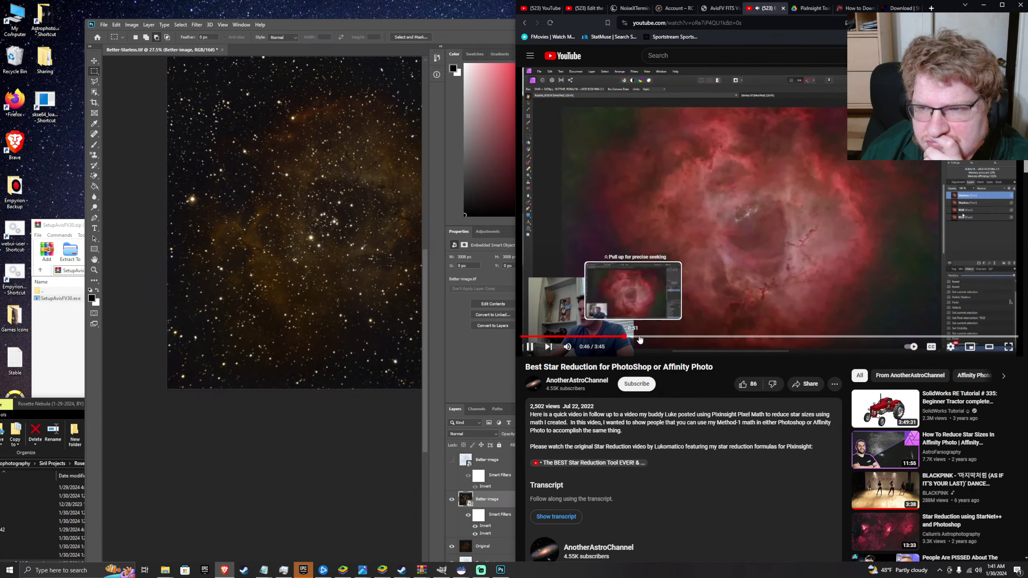
click(606, 338)
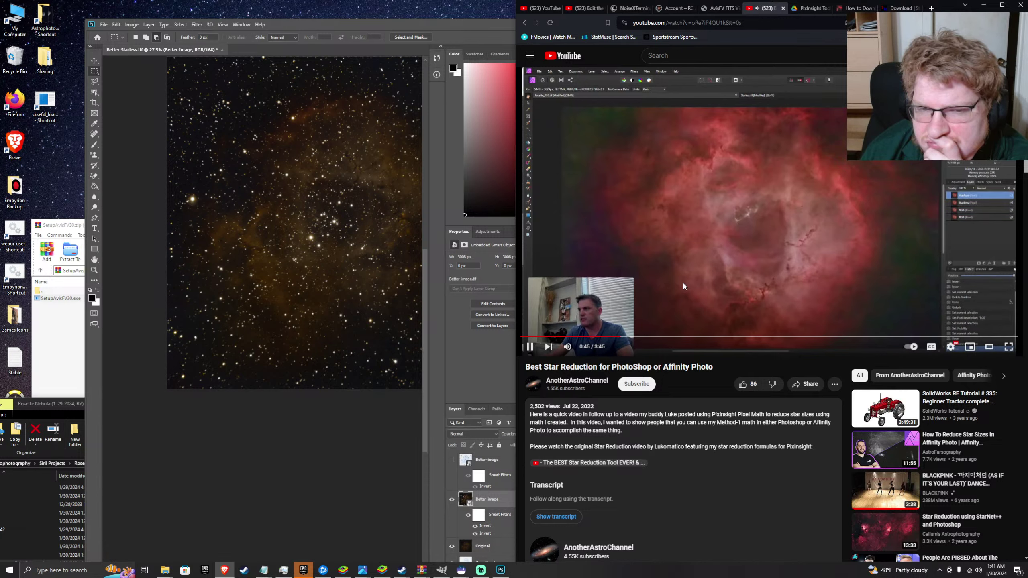
click(716, 229)
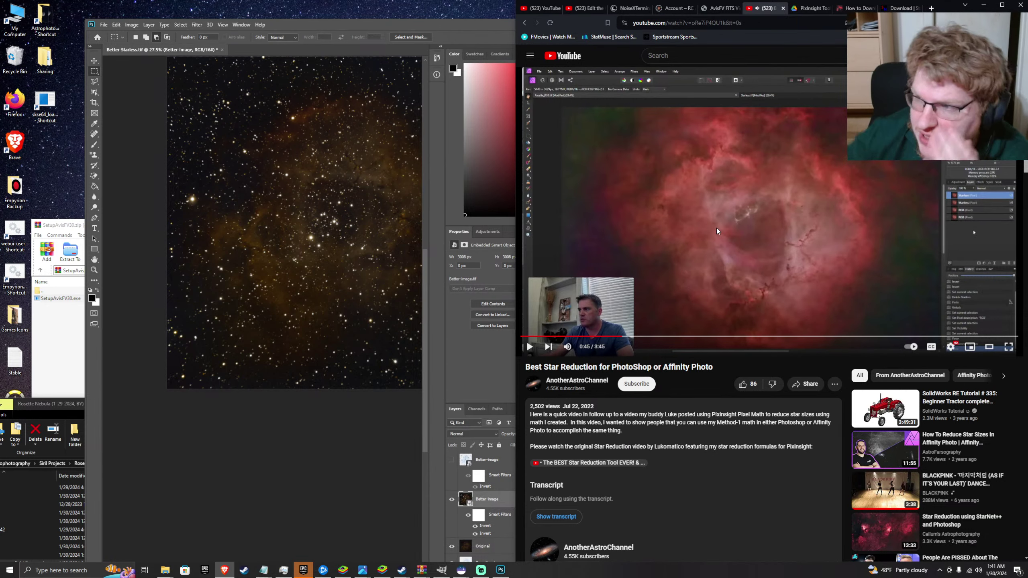
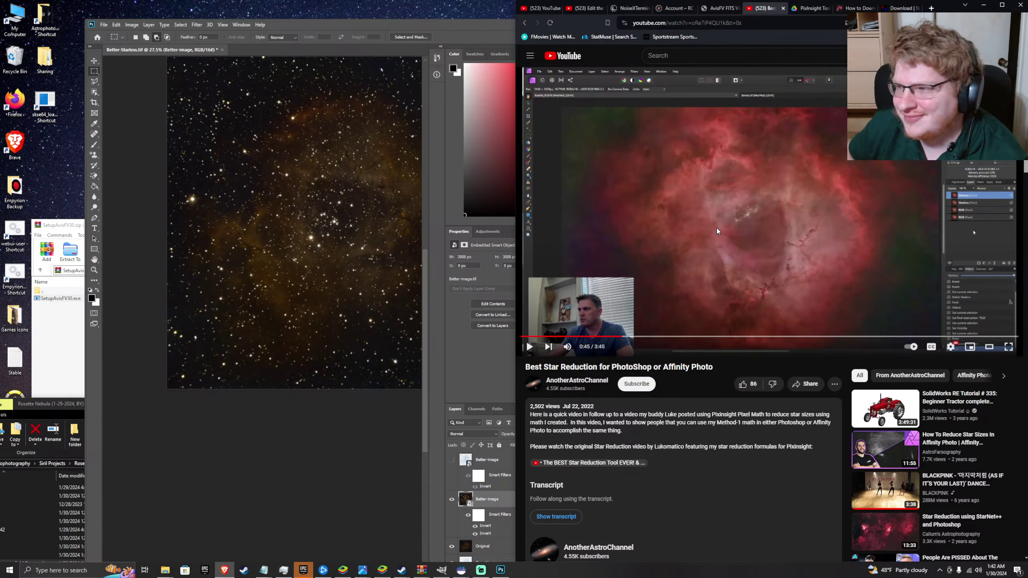
click(799, 167)
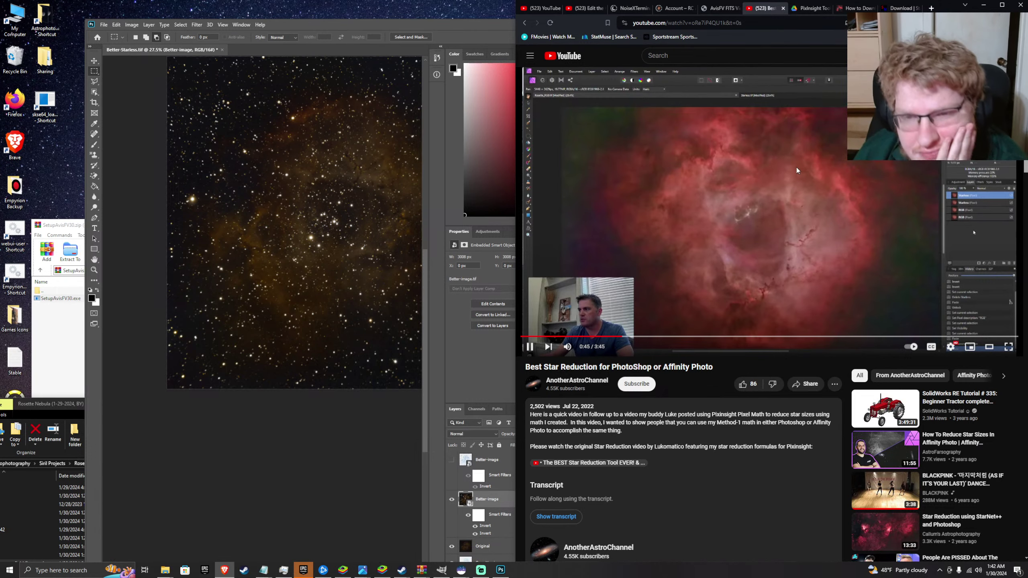
click(637, 310)
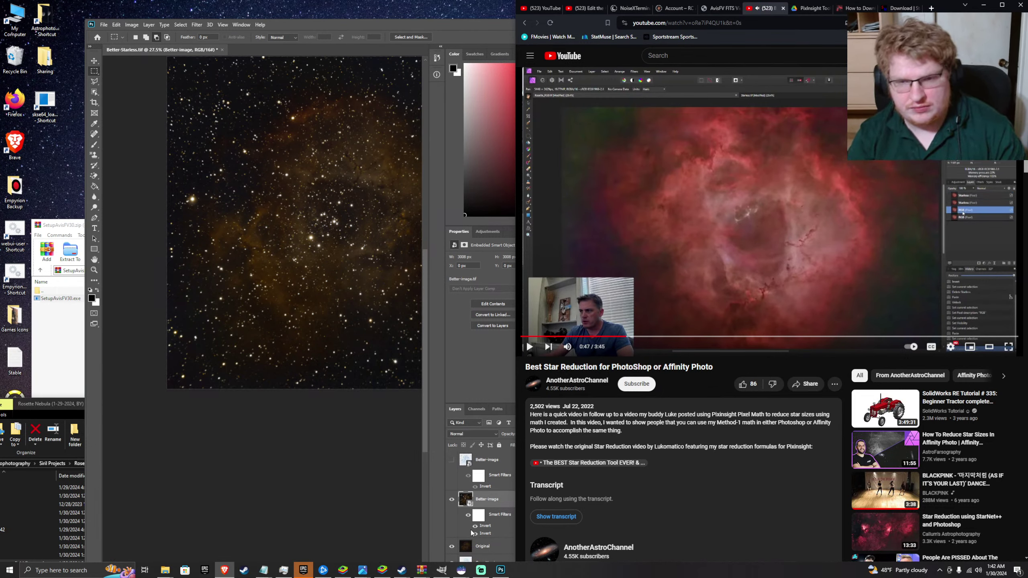
- Switch to Photoshop, invert the lower Better-image layer once more, and move the window slightly higher
click(457, 509)
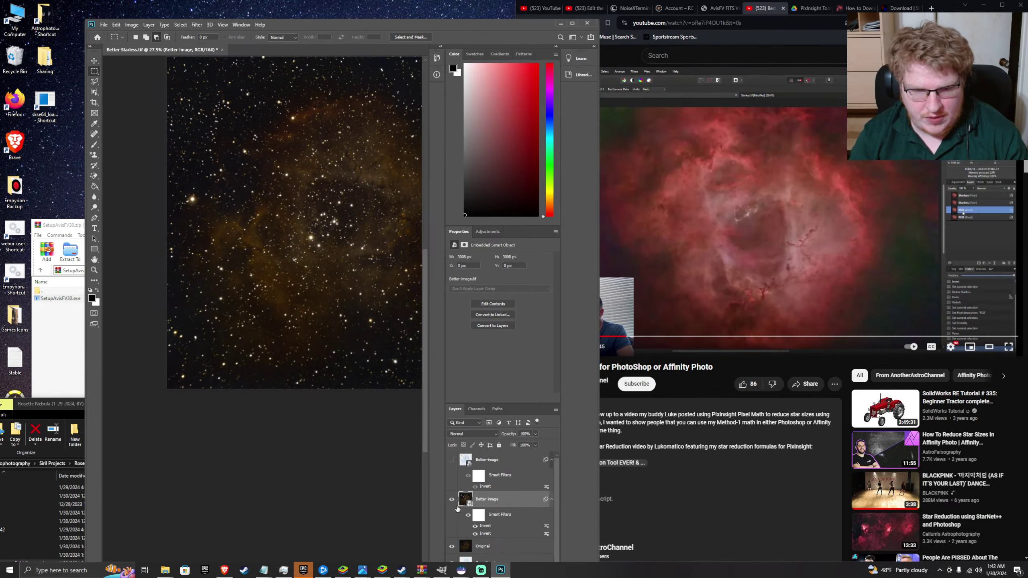
key(ctrl+i)
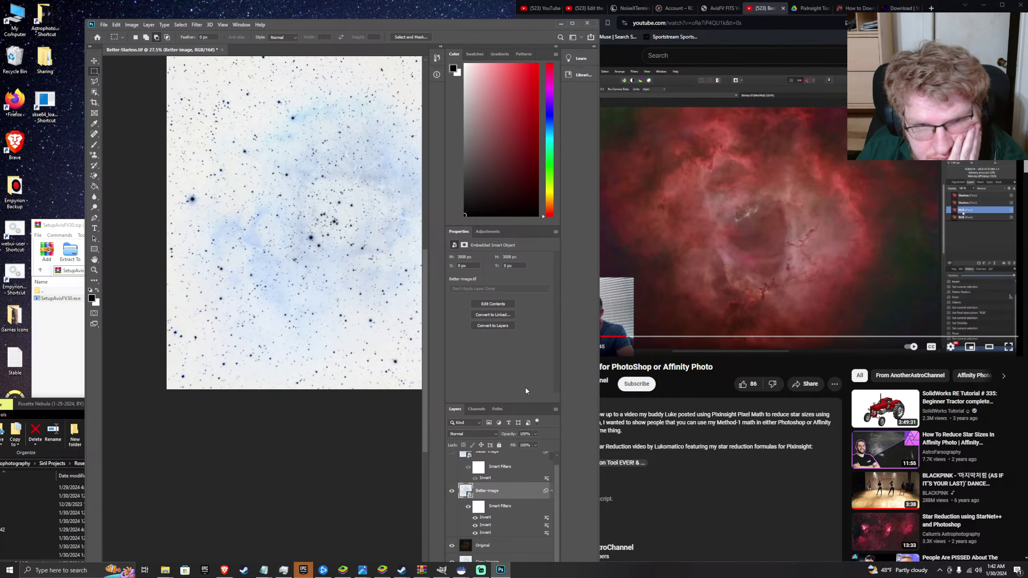
drag(440, 20, 438, 11)
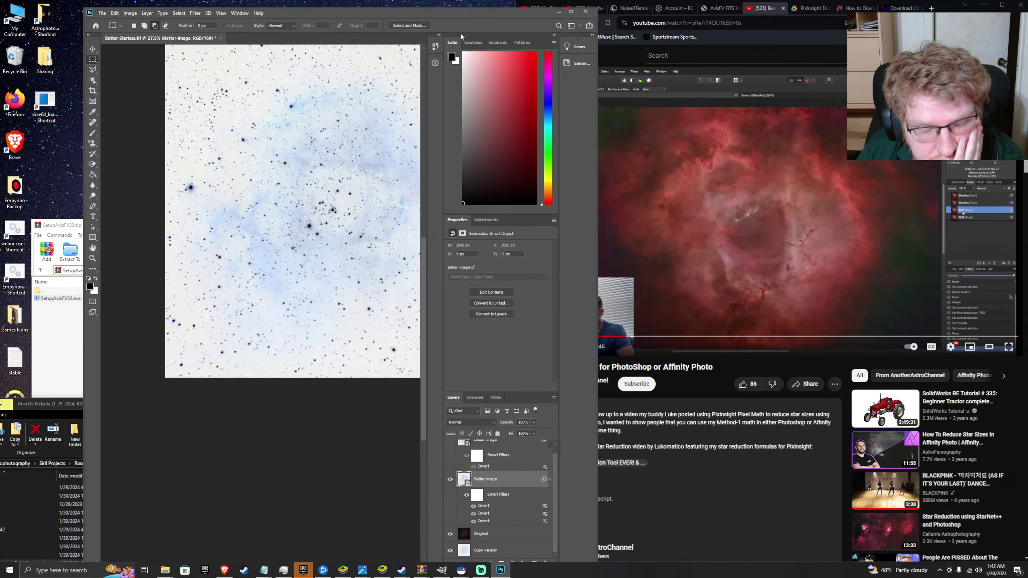
- Make the upper Better-image layer visible above the inverted lower one
scroll(485, 459, up, 1)
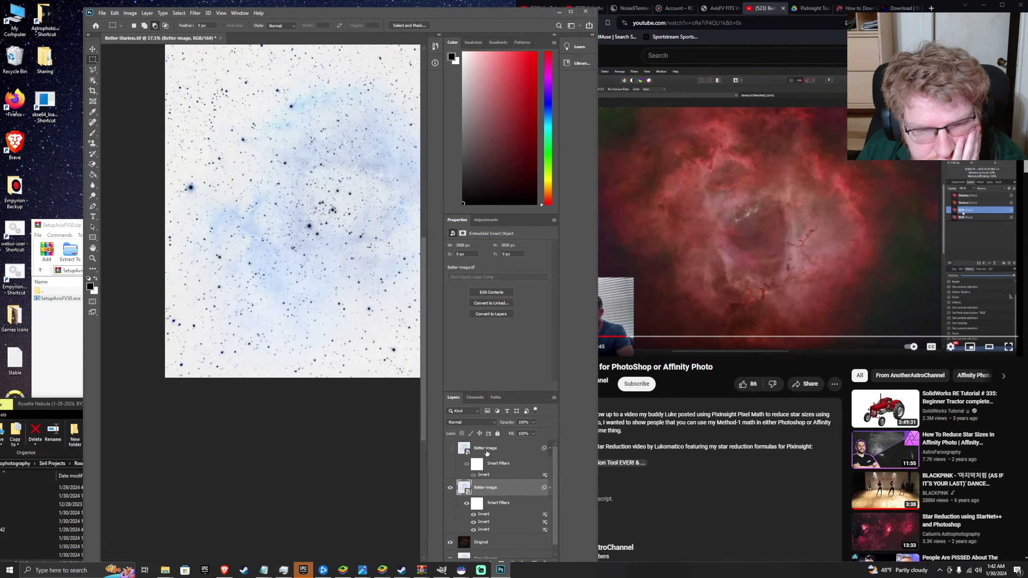
click(486, 453)
click(496, 489)
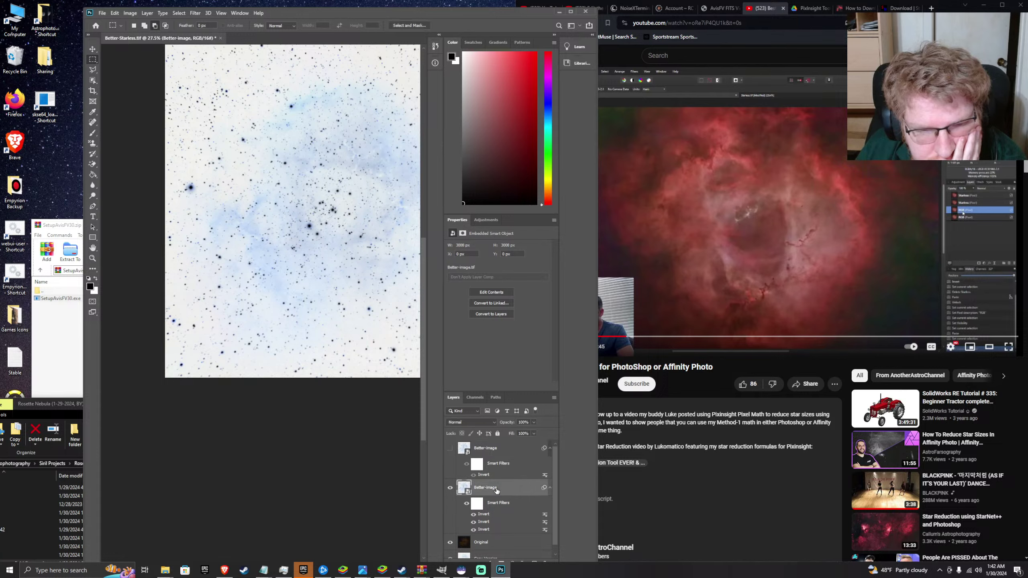
click(493, 456)
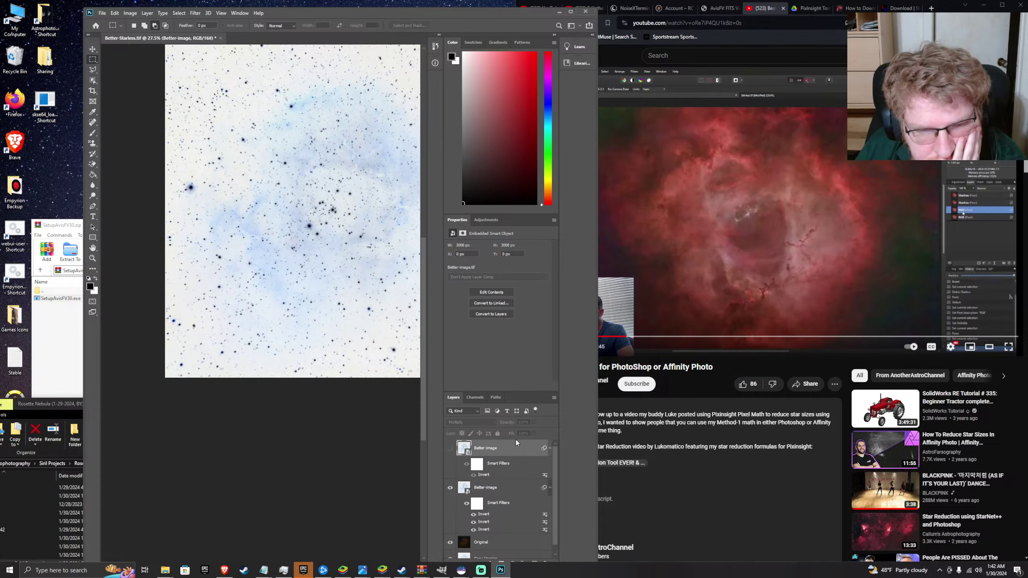
click(451, 449)
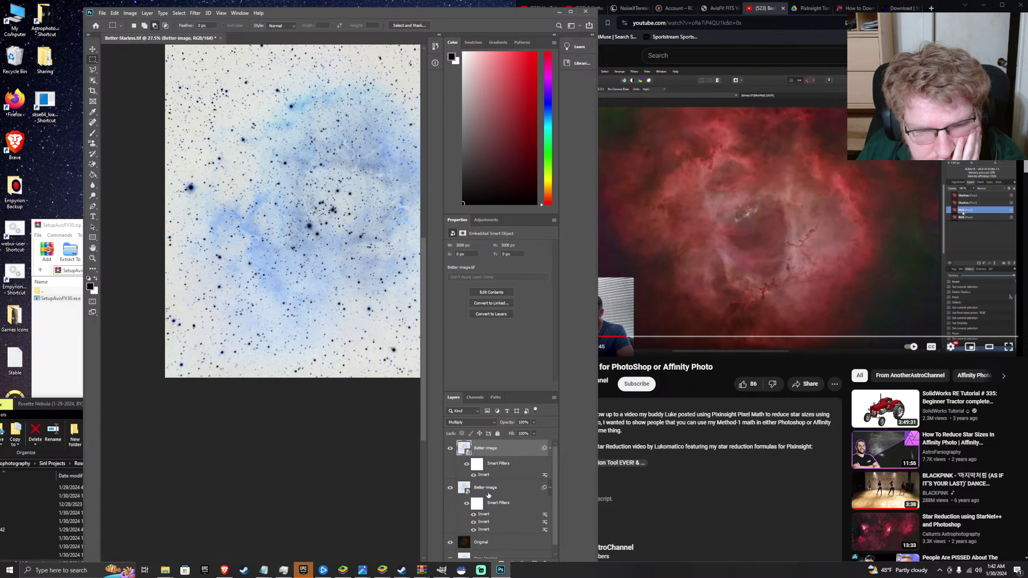
- Check the Copy Version layer's blend mode and try Divide on the lower Better-image layer
click(475, 490)
scroll(487, 538, down, 1)
click(496, 553)
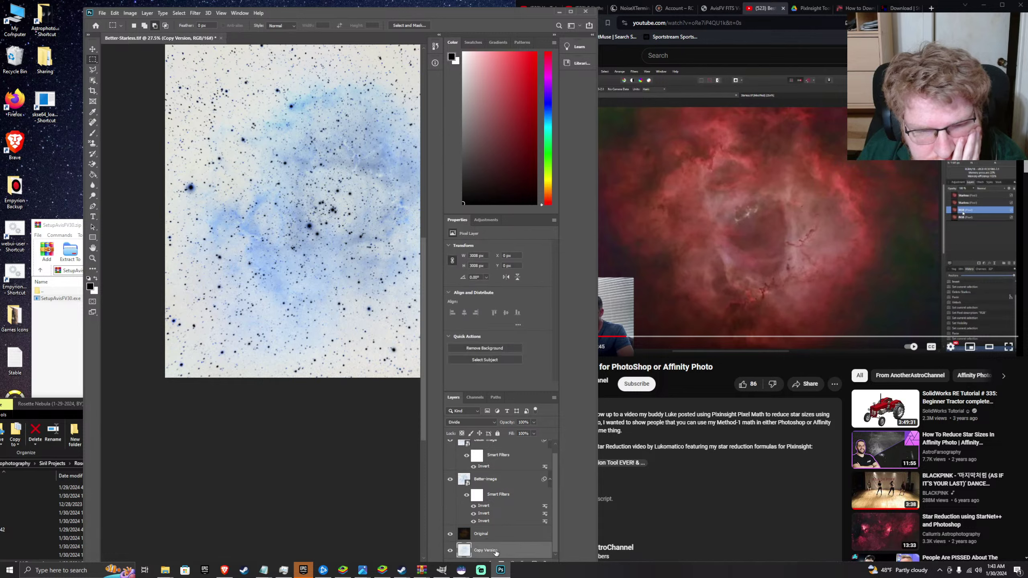
click(480, 483)
click(471, 422)
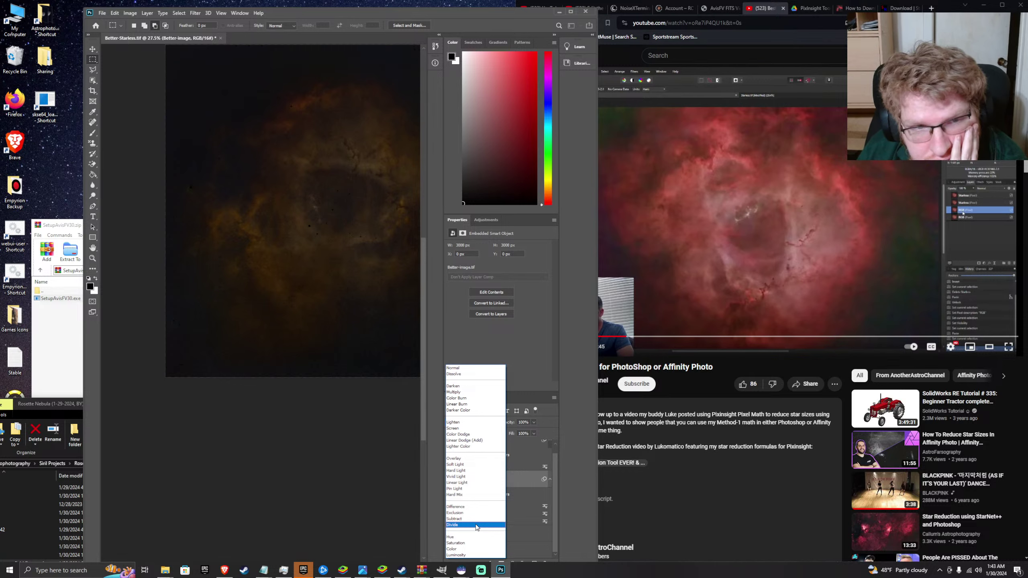
click(476, 524)
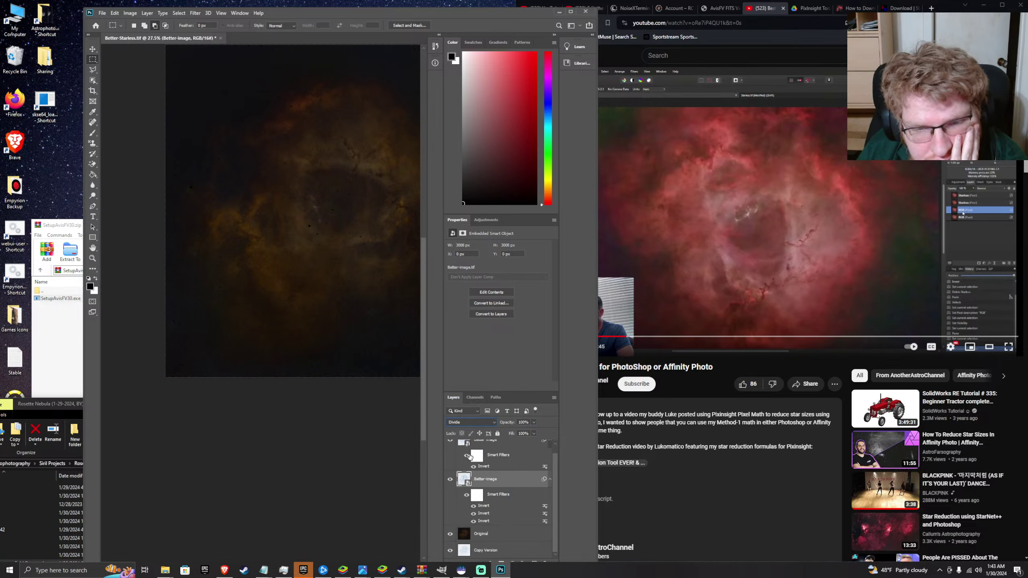
- Toggle the upper Better-image layer's visibility off and on to compare its effect on the blended nebula
scroll(507, 440, up, 1)
click(450, 449)
click(449, 448)
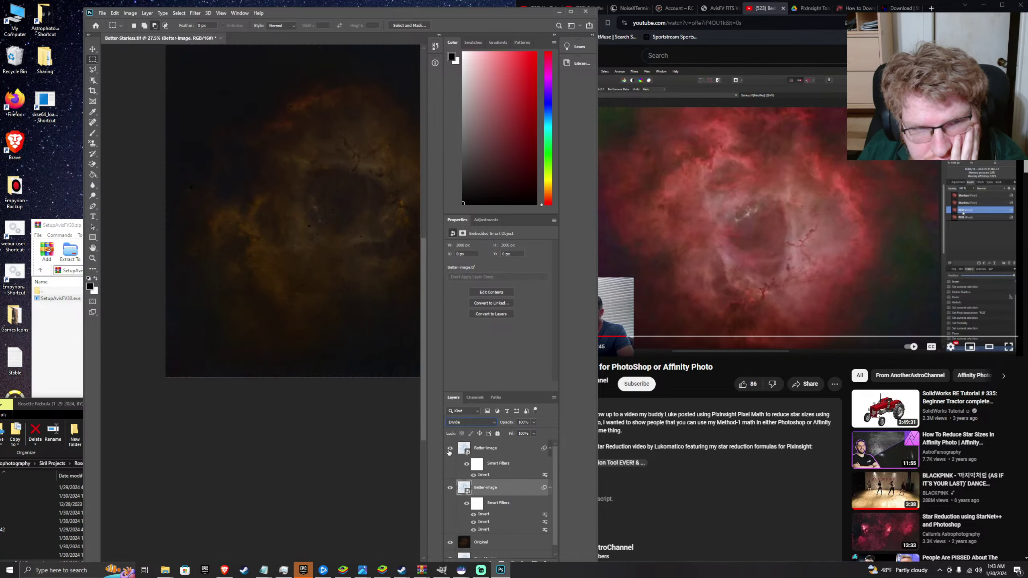
click(450, 448)
click(449, 448)
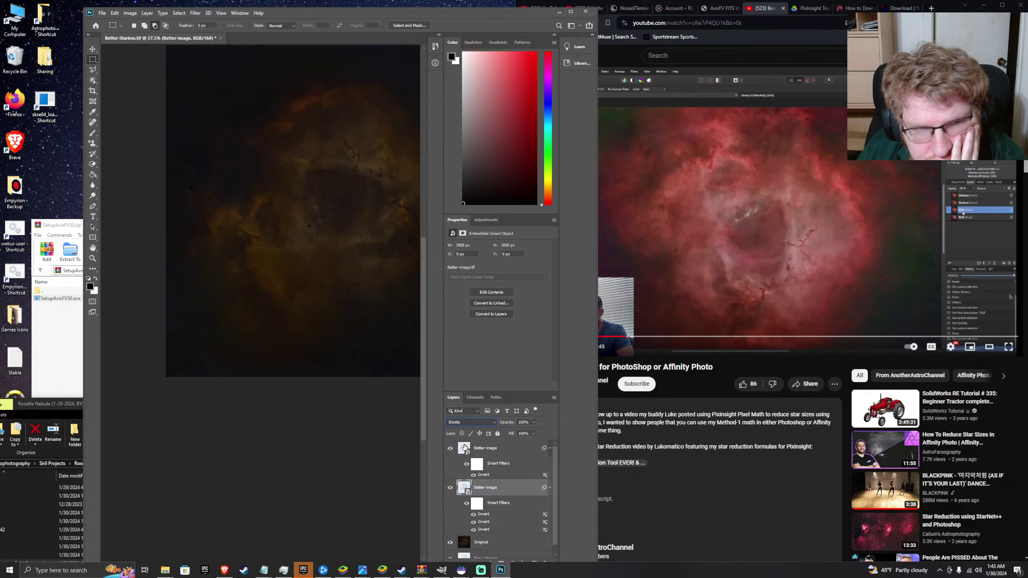
click(468, 448)
click(481, 490)
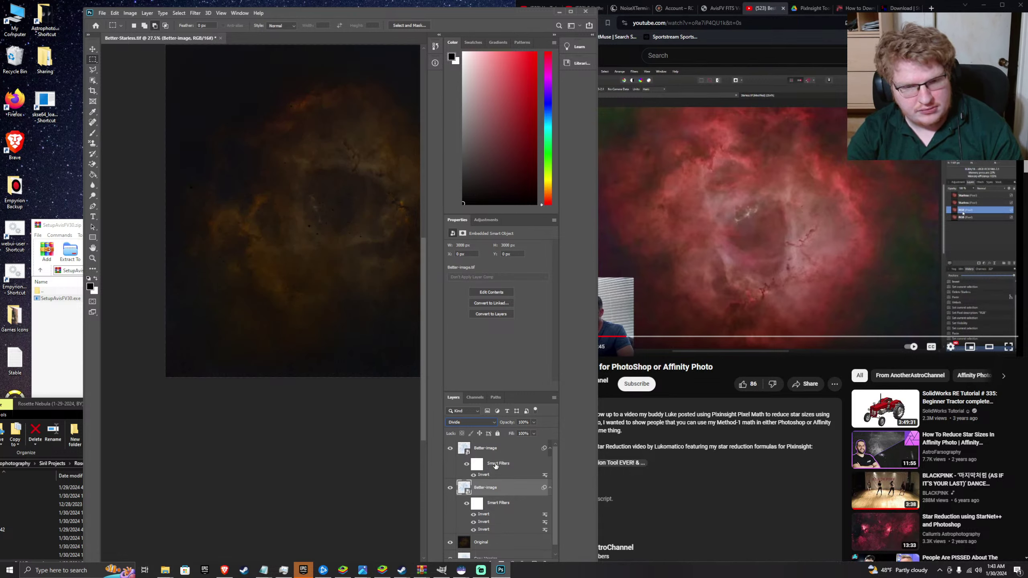
- Set the lower Better-image layer's blend mode back to Normal and select the upper Better-image layer
scroll(495, 465, down, 2)
click(502, 536)
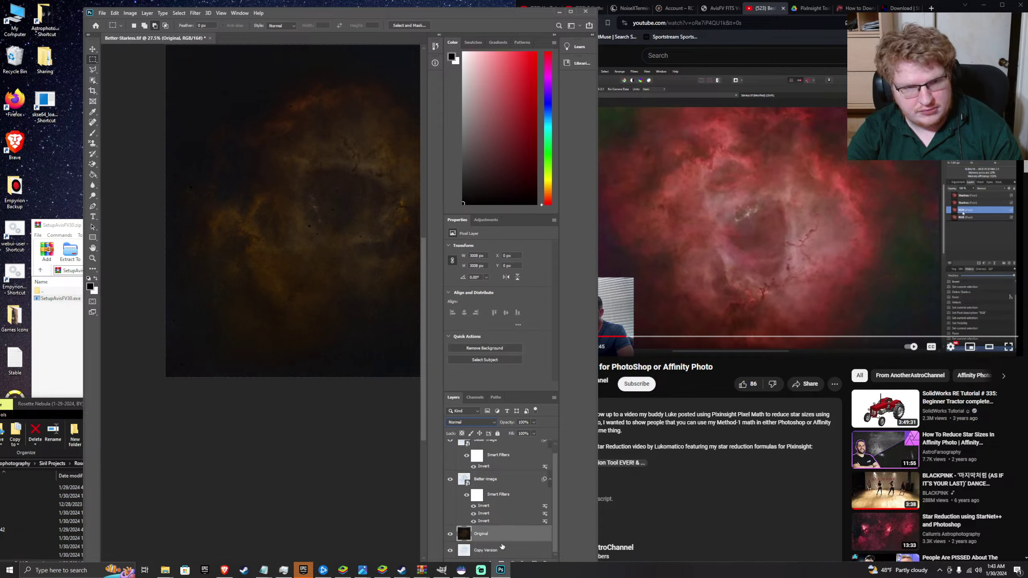
click(497, 482)
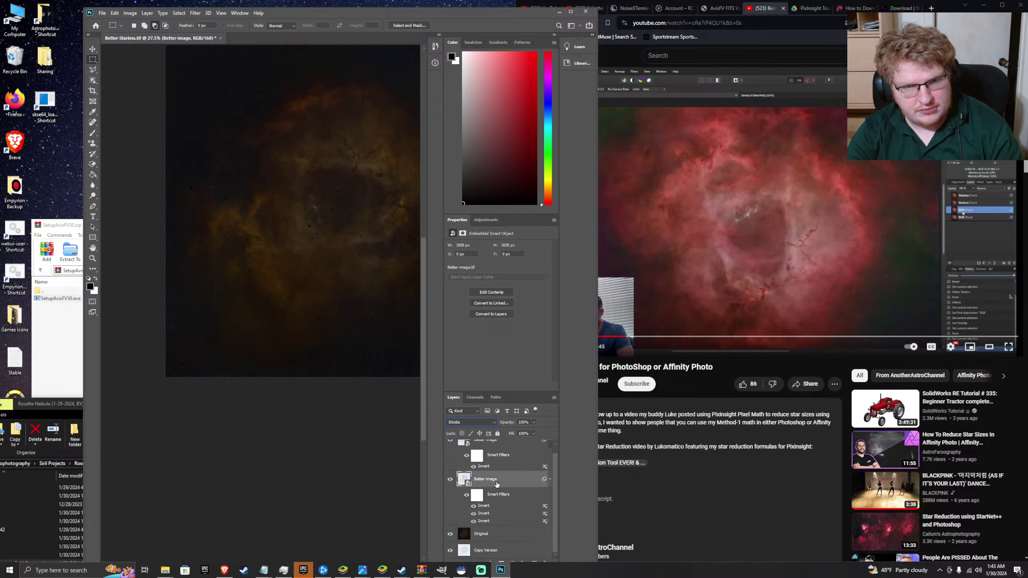
click(470, 422)
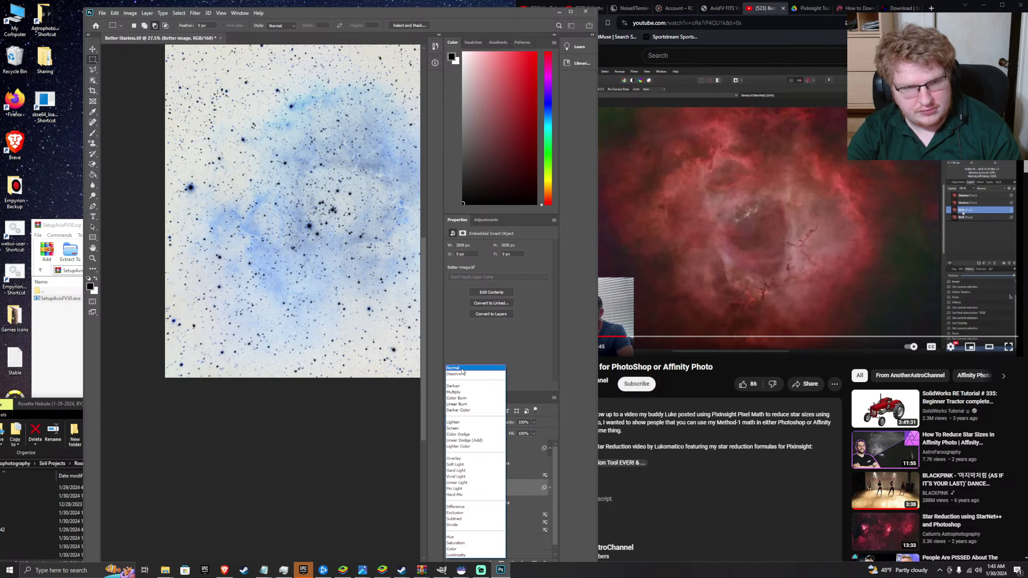
click(462, 368)
click(487, 452)
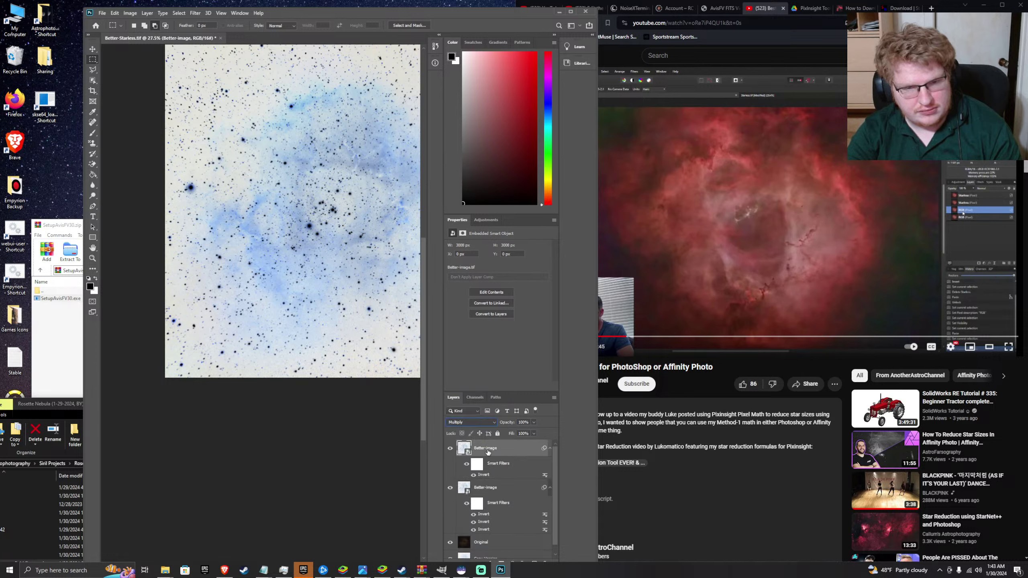
- Check the blend modes of the Copy Version and upper Better-image layers and toggle the upper layer's visibility to compare
click(497, 557)
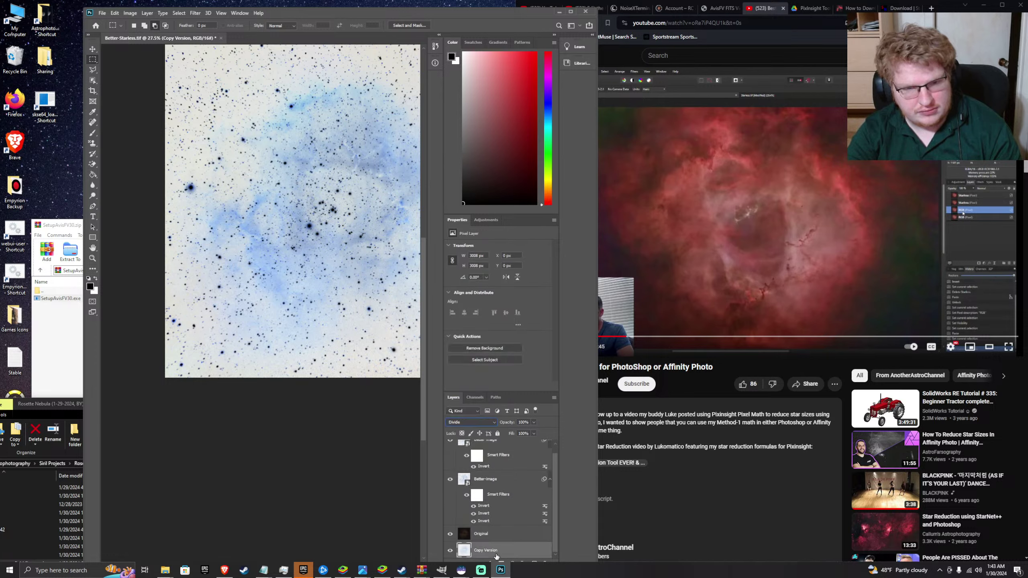
click(457, 445)
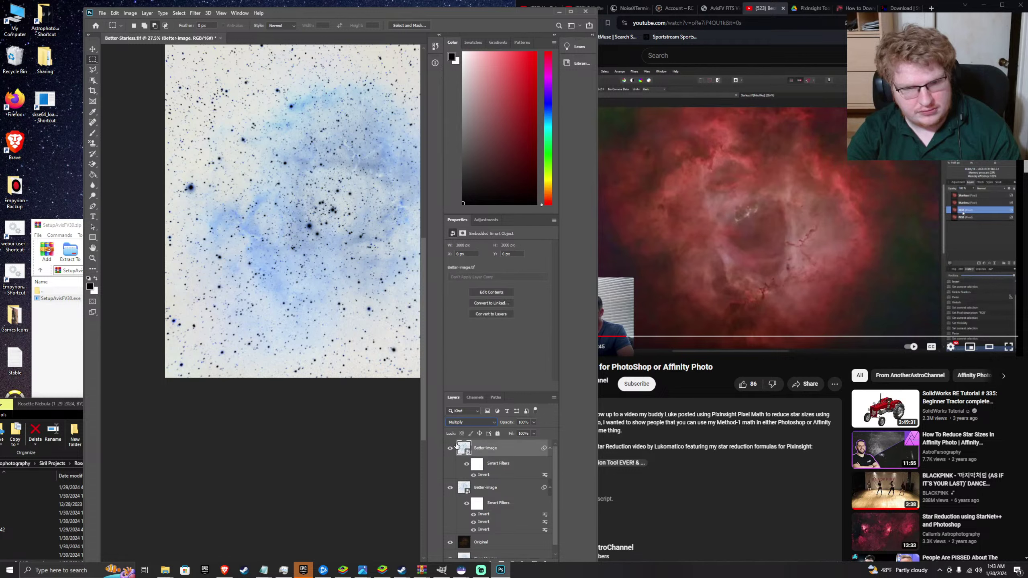
click(450, 447)
click(450, 447)
click(450, 447)
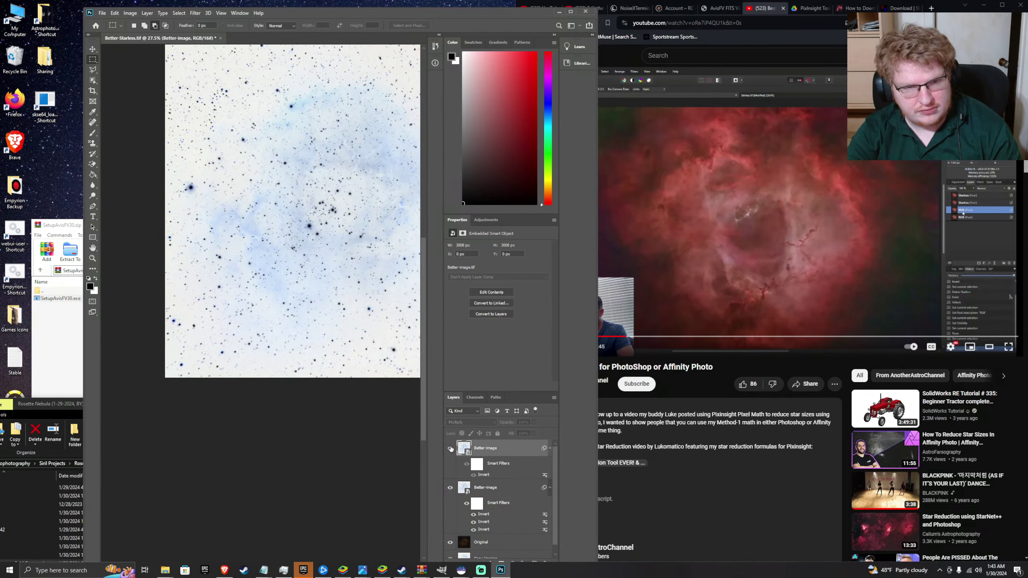
click(450, 448)
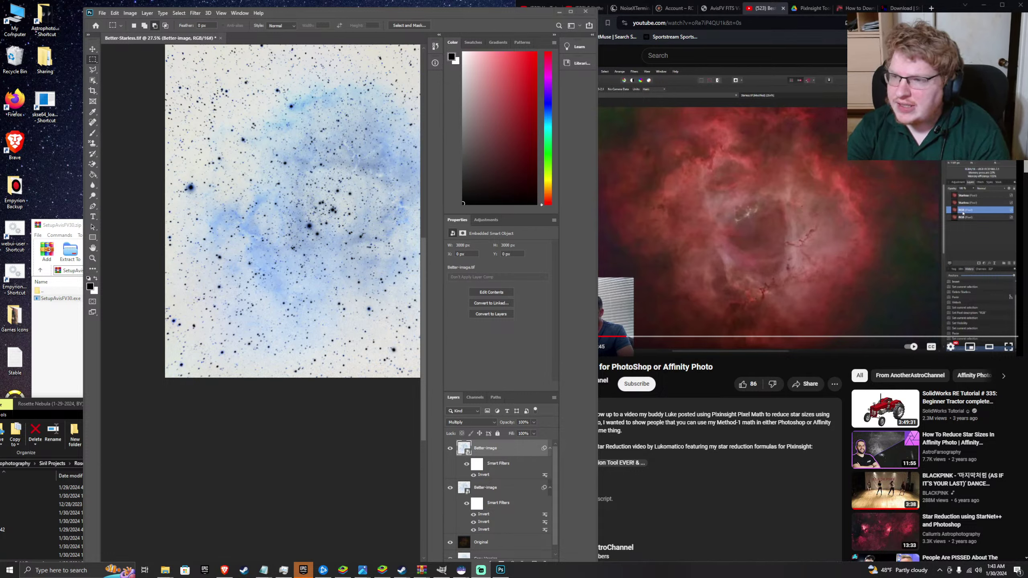
- Play the star reduction tutorial in the browser to 0:52 and toggle the Original and Copy Version layers' visibility in Photoshop
click(857, 188)
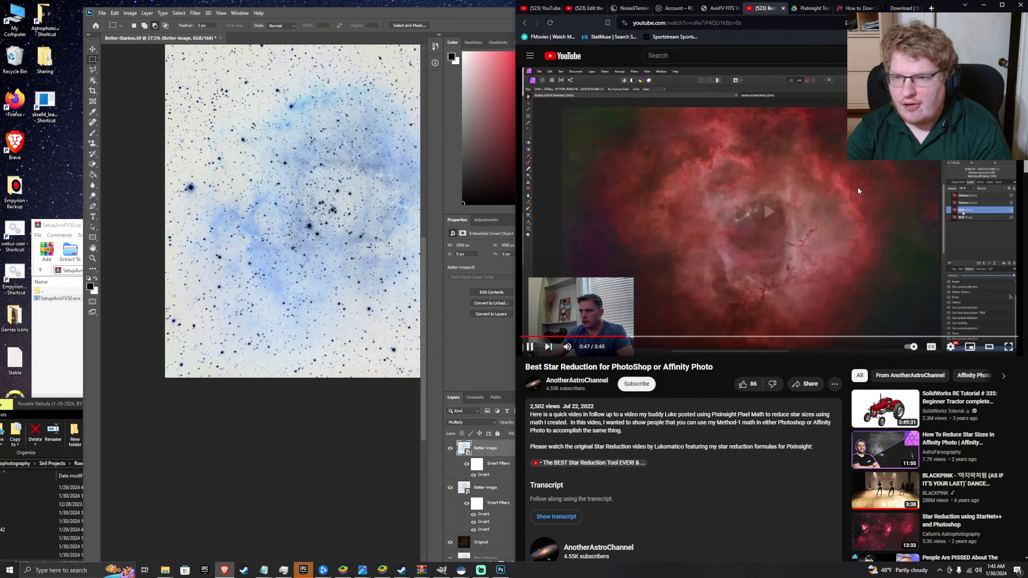
click(830, 214)
scroll(467, 463, down, 1)
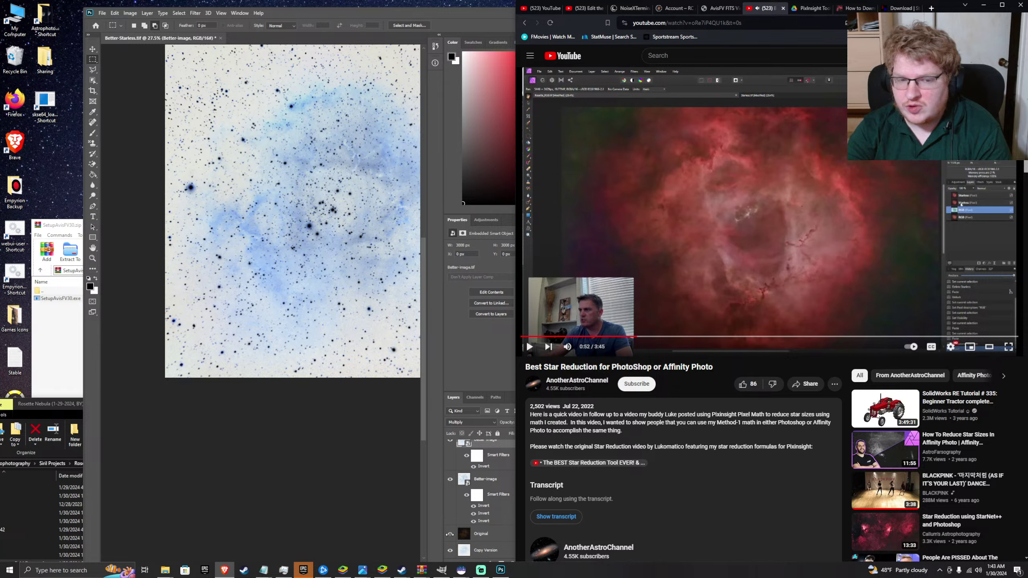
click(450, 534)
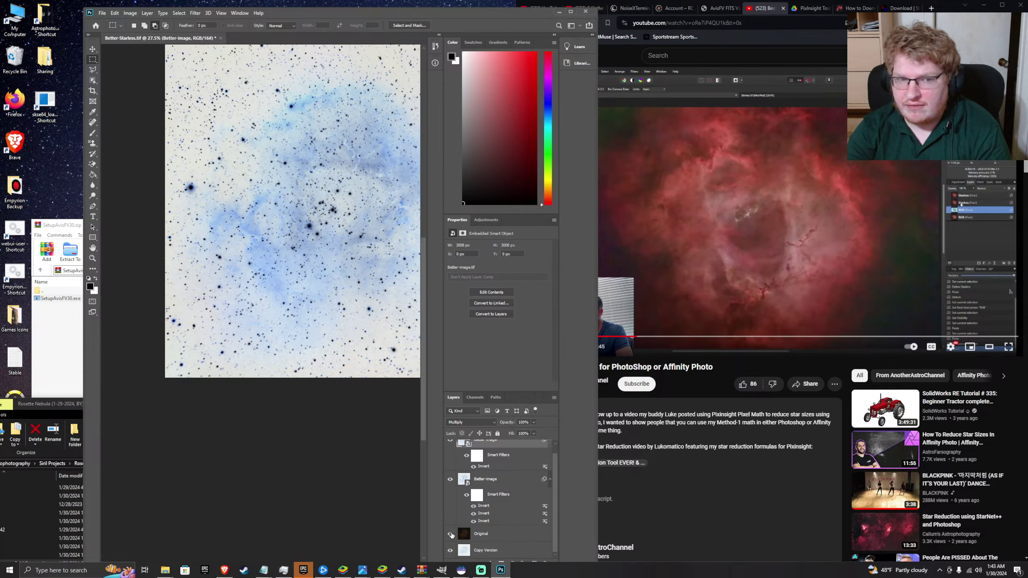
click(450, 534)
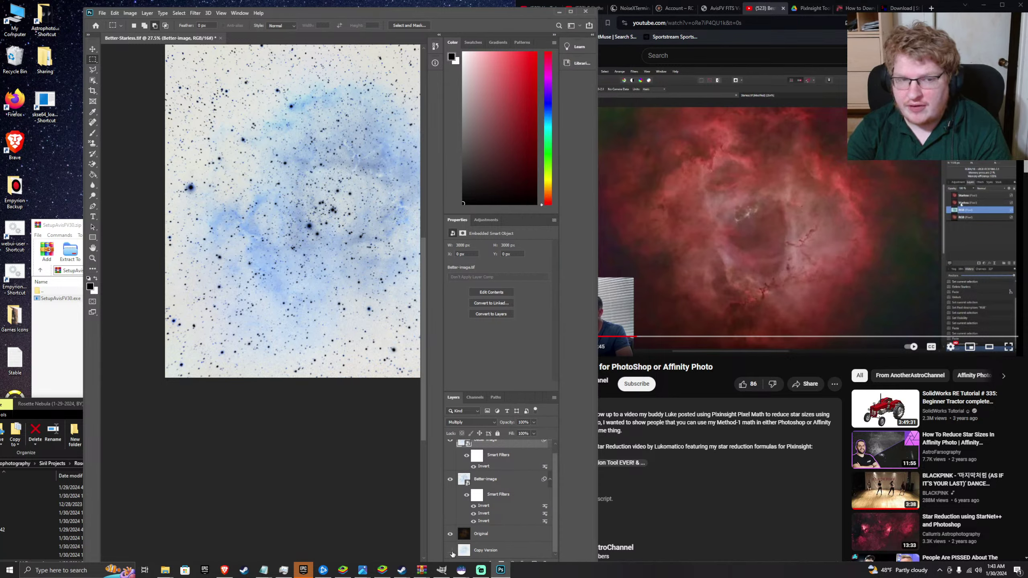
click(451, 549)
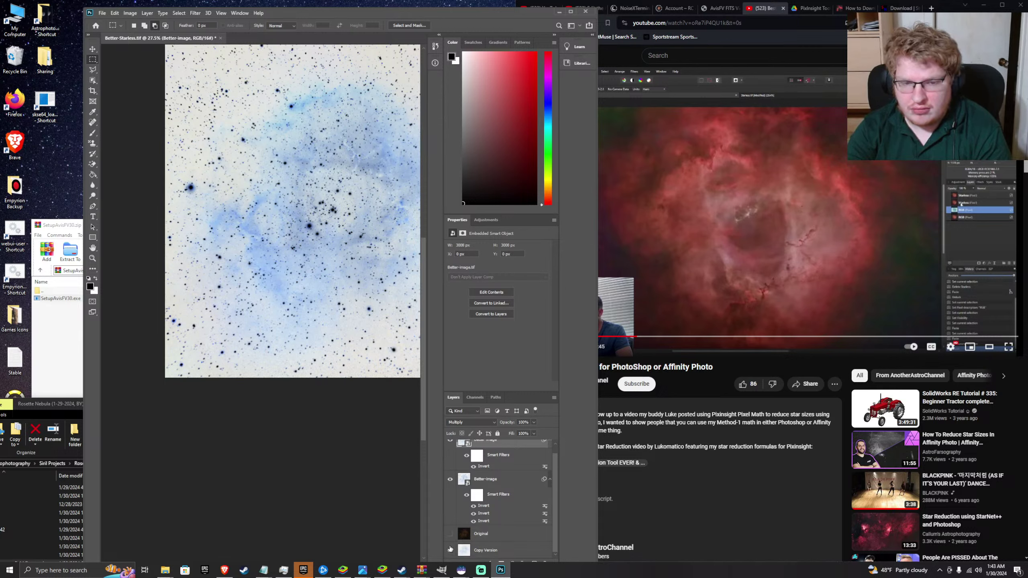
- Toggle the upper Better-image layer's visibility repeatedly to compare the inverted nebula with and without its Multiply blending
alt+click(450, 481)
click(449, 442)
click(450, 442)
click(449, 442)
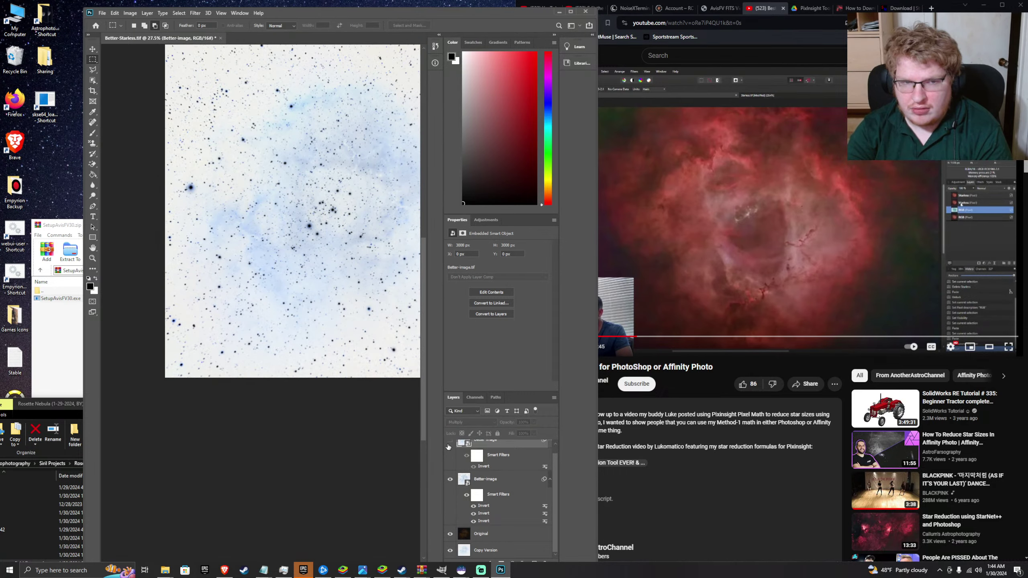
click(449, 444)
click(449, 444)
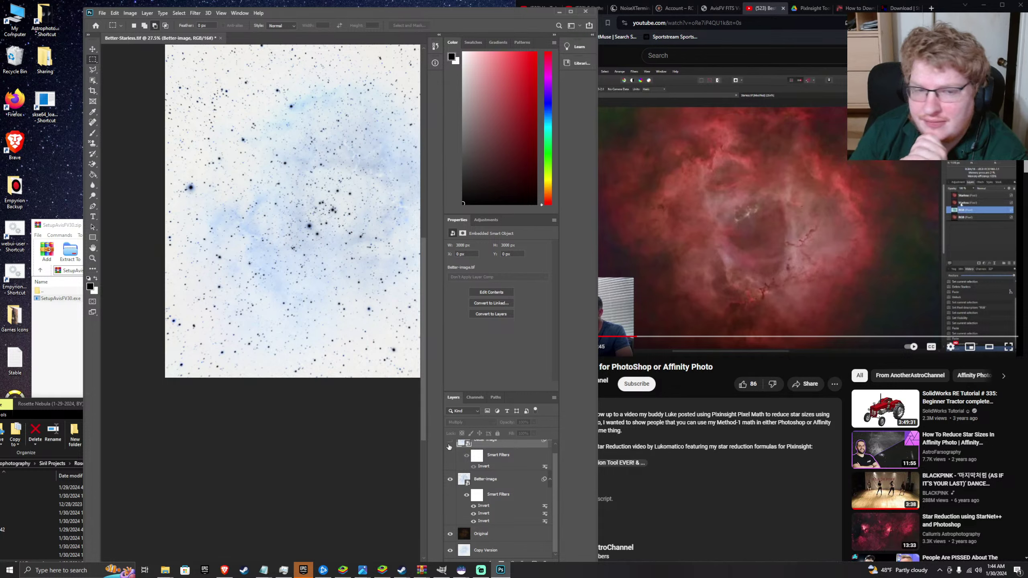
click(449, 442)
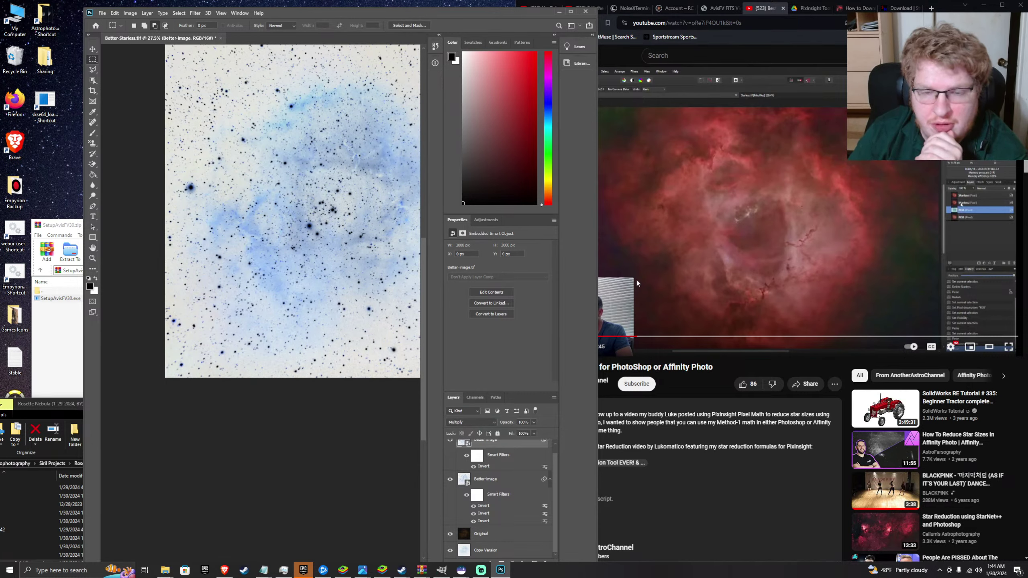
- Play the tutorial to 1:16 to examine its blend mode choices, checking the Copy Version layer's blend mode in Photoshop for comparison
click(875, 208)
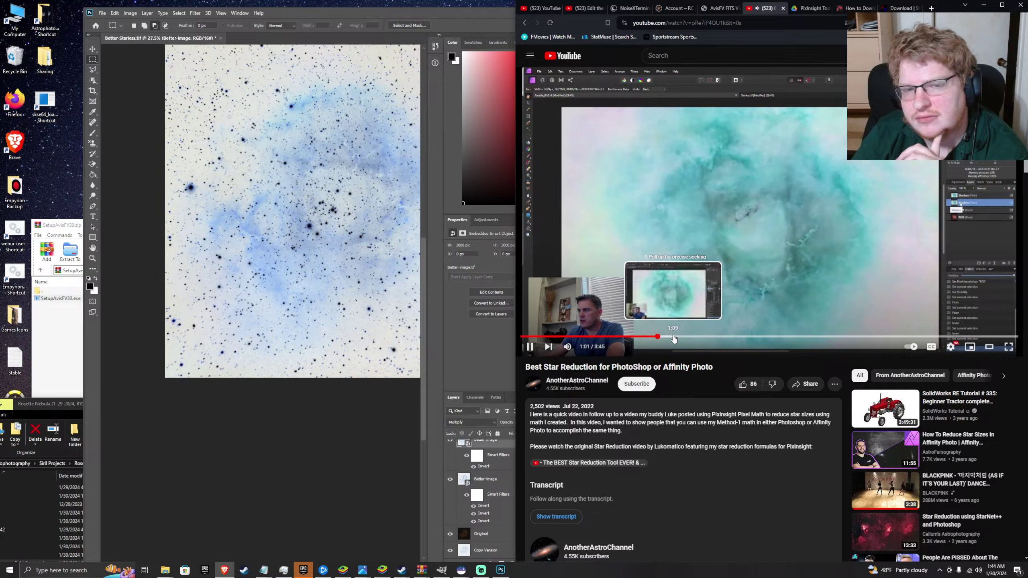
click(711, 252)
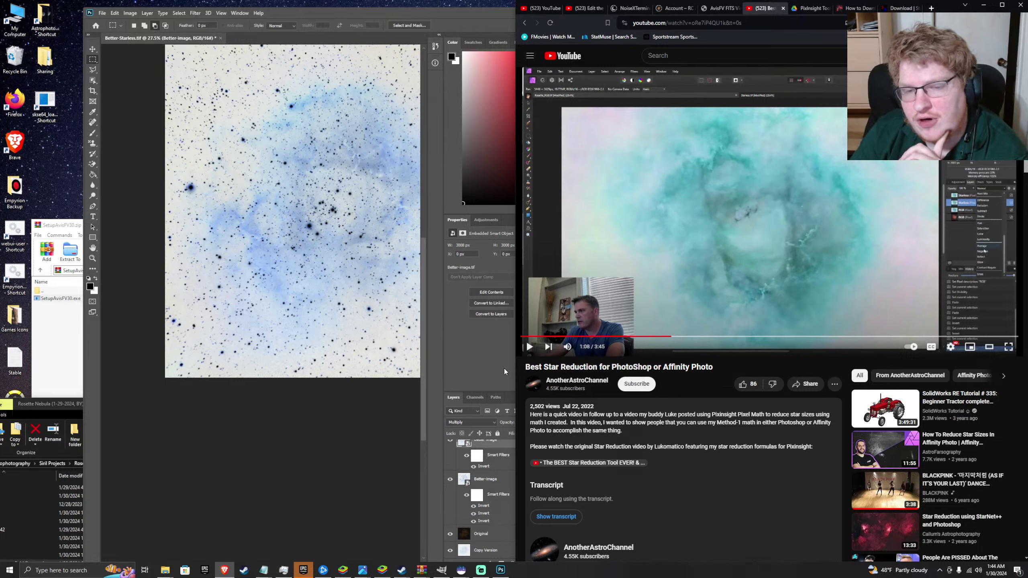
click(631, 290)
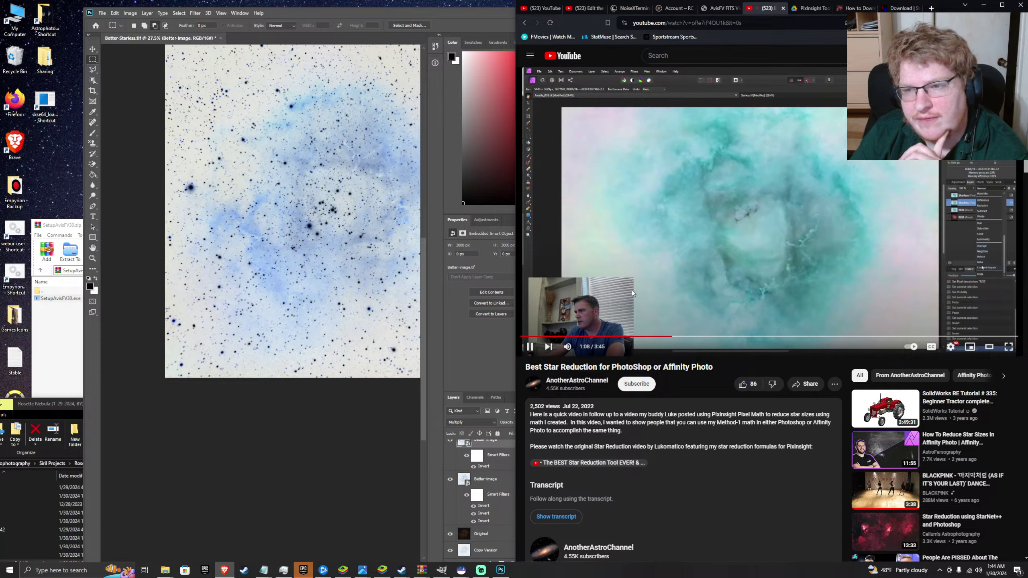
click(631, 289)
click(438, 449)
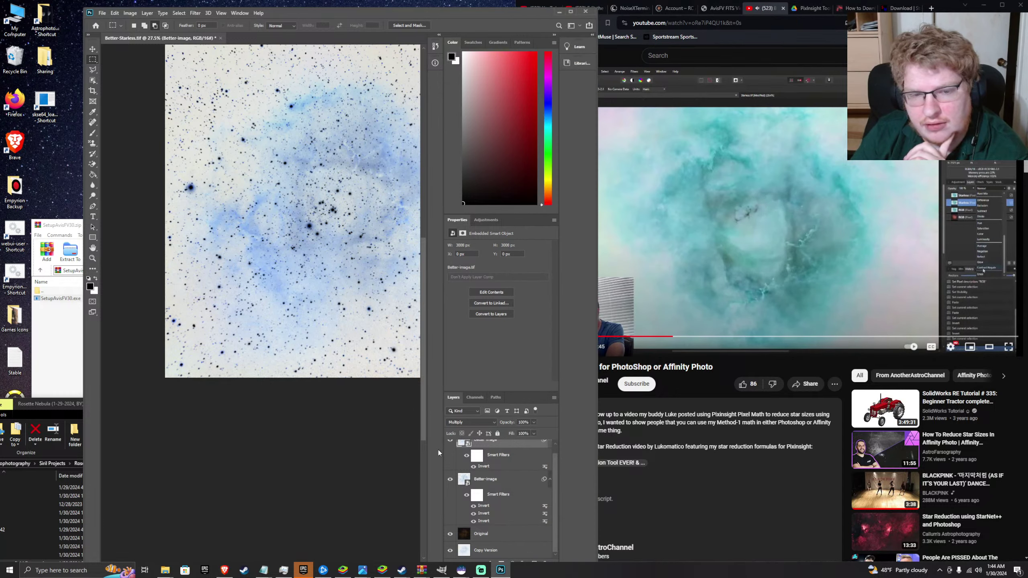
click(497, 551)
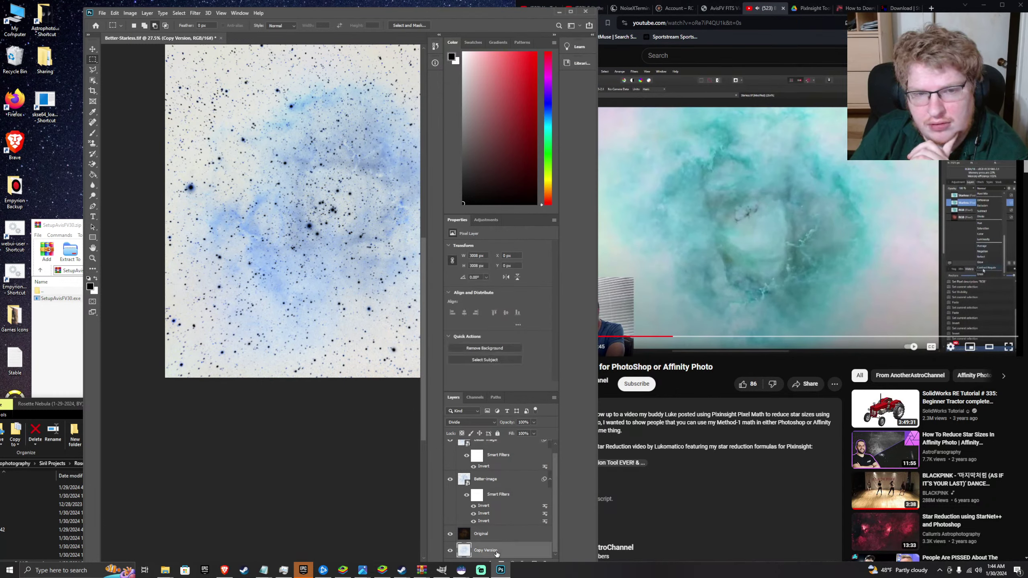
click(733, 233)
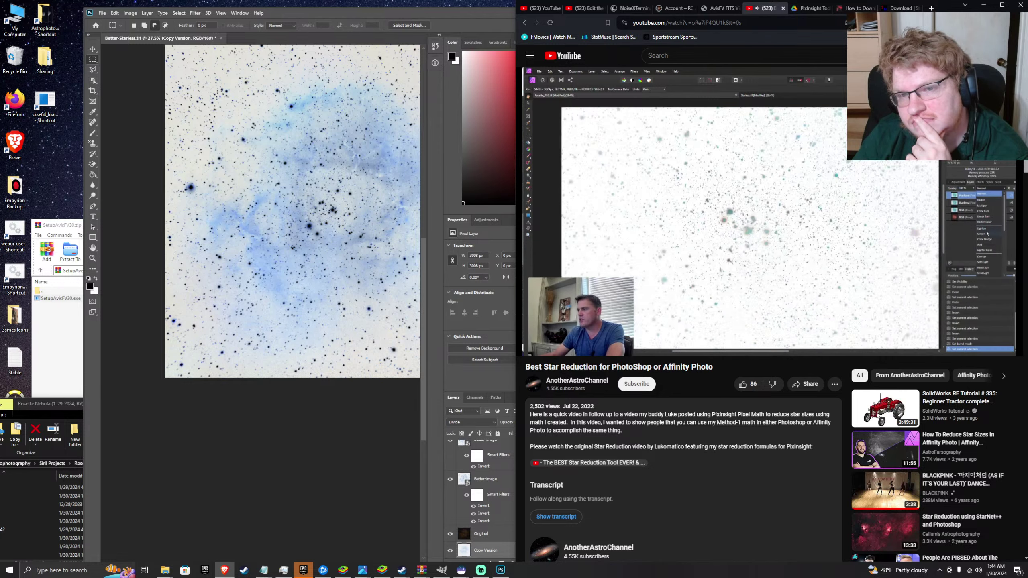
click(733, 233)
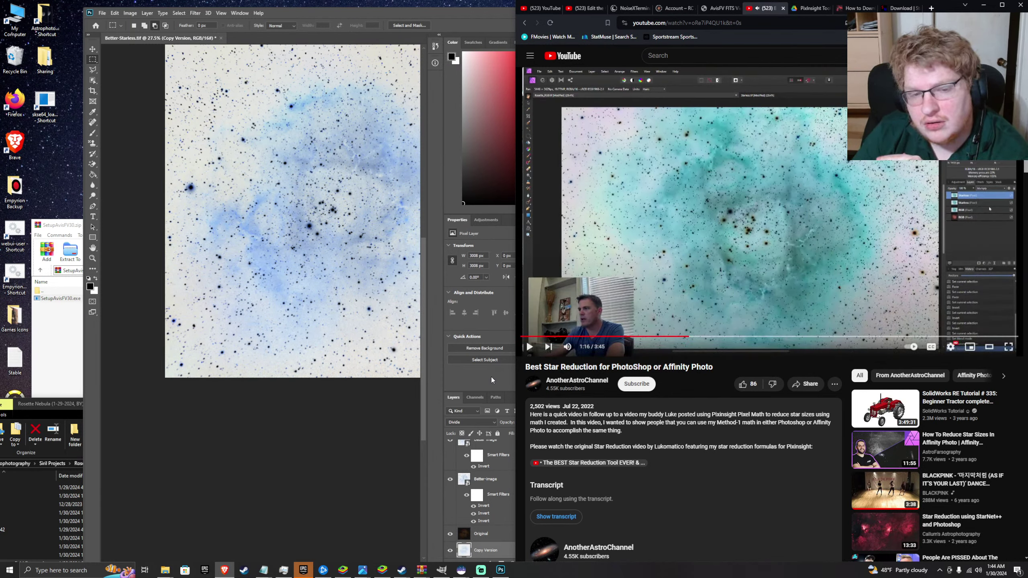
- Select the upper and lower Better-image layers alternately to compare their blend modes with the tutorial
click(491, 487)
click(491, 444)
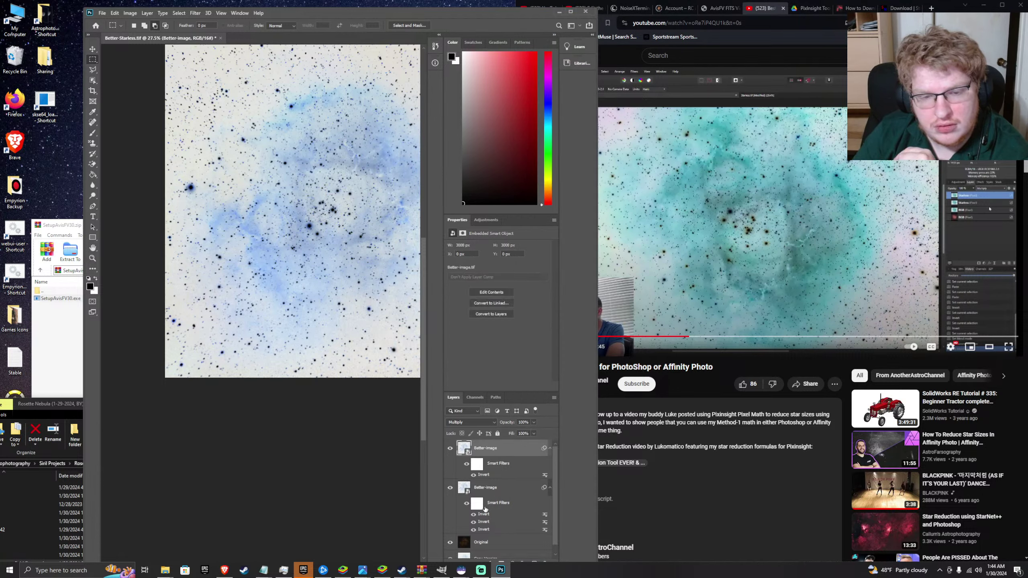
click(487, 490)
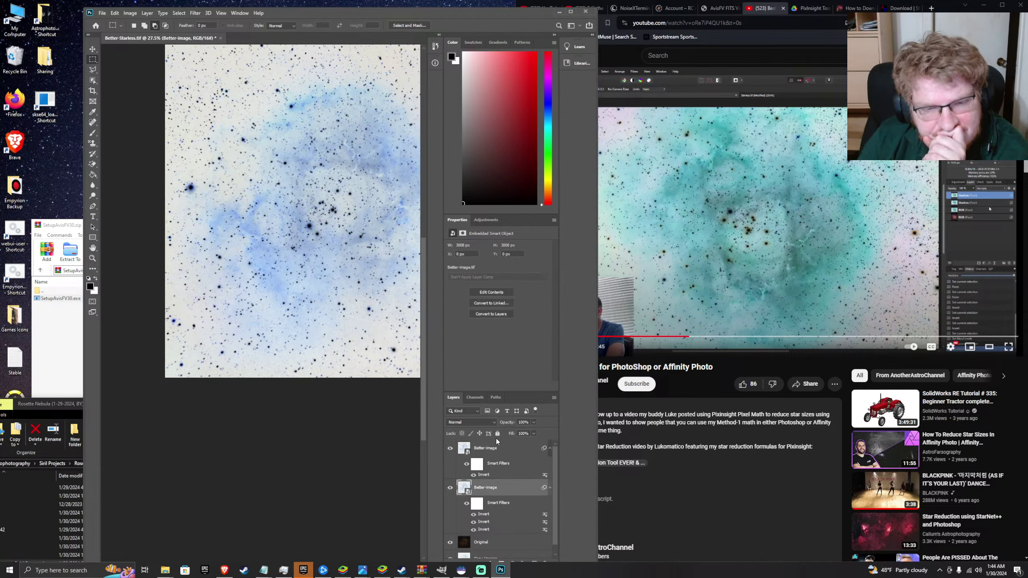
click(493, 453)
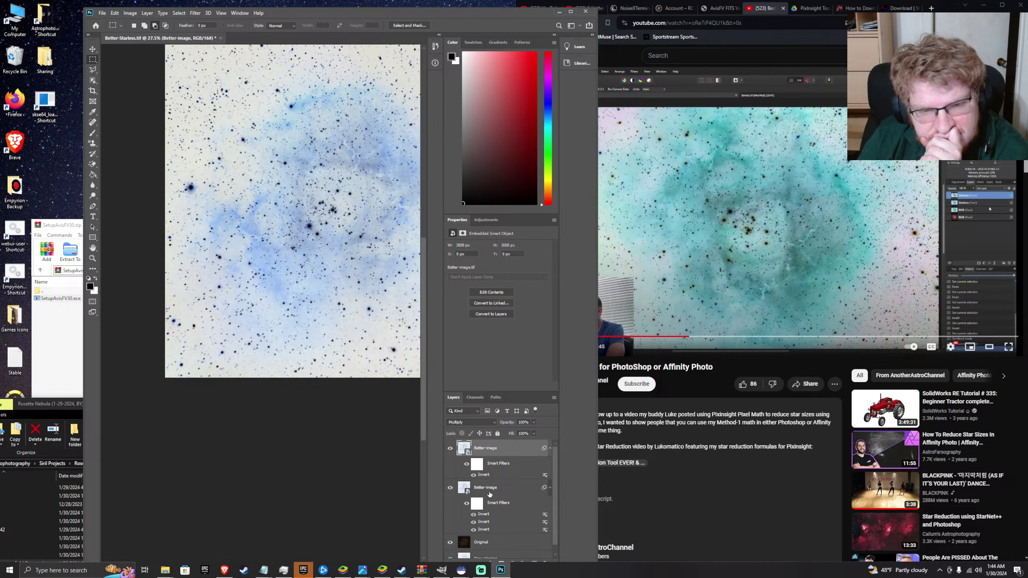
click(489, 494)
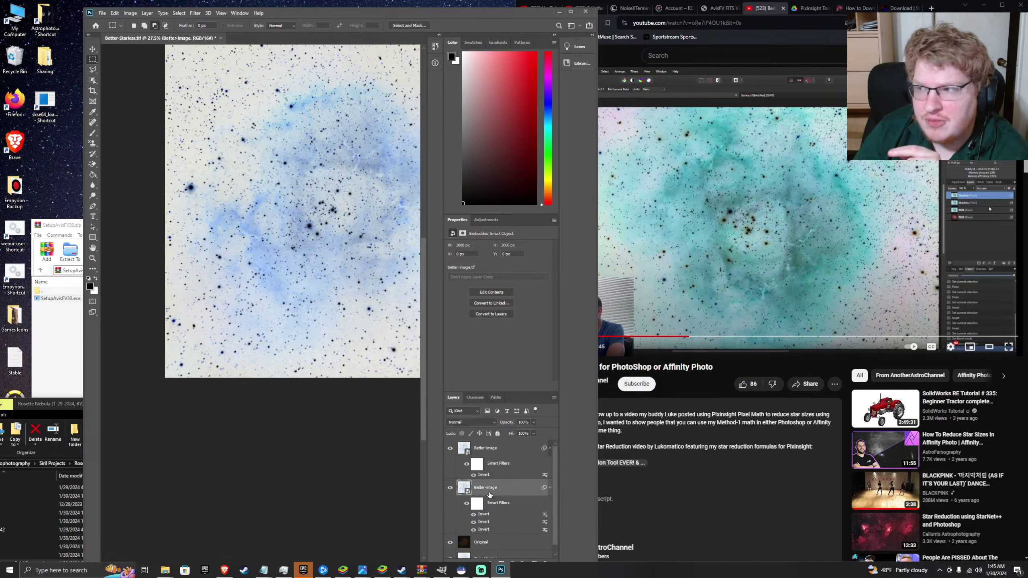
- Set the Copy Version layer's blend mode to Normal
scroll(491, 492, down, 1)
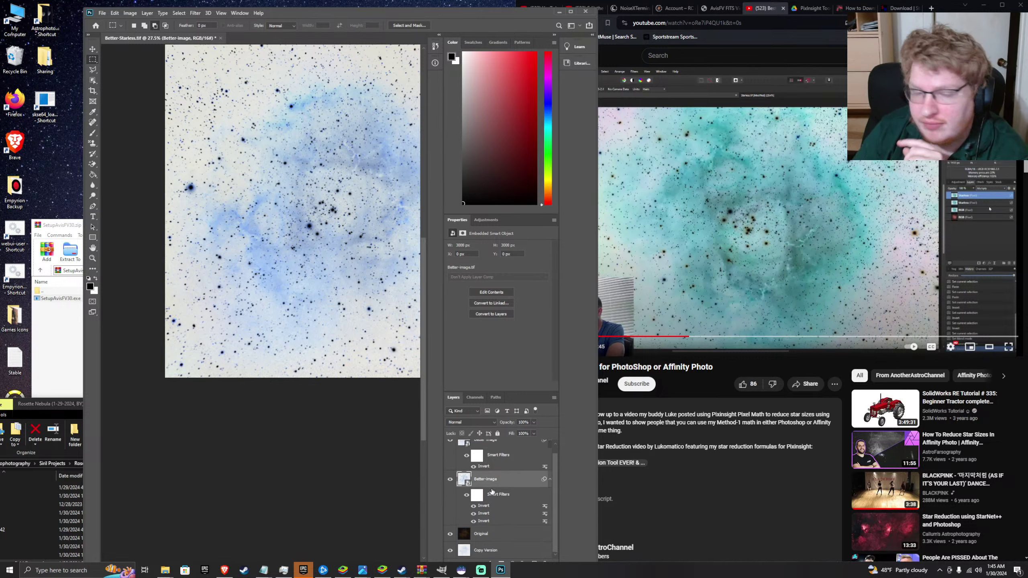
click(481, 549)
click(473, 423)
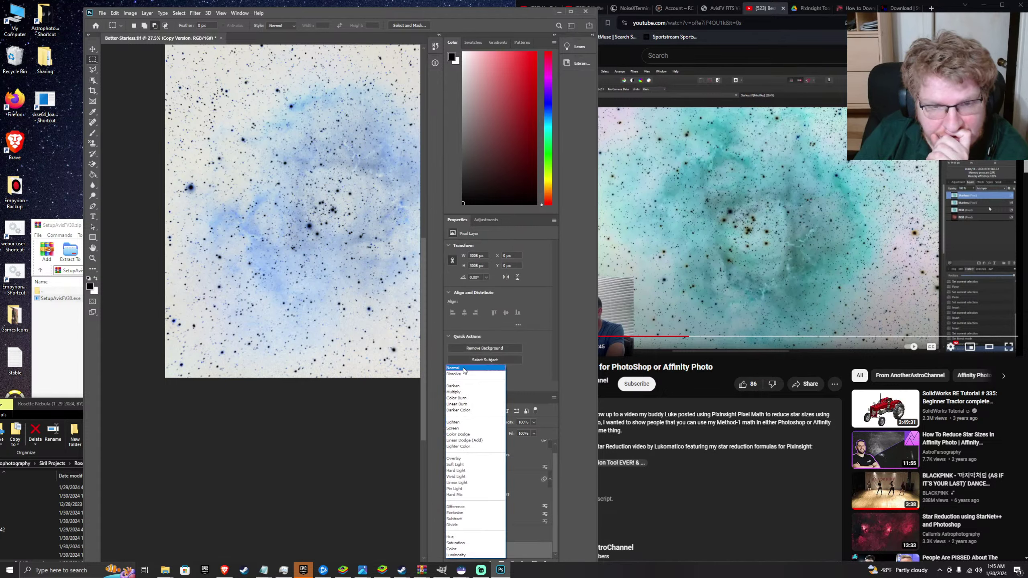
click(461, 370)
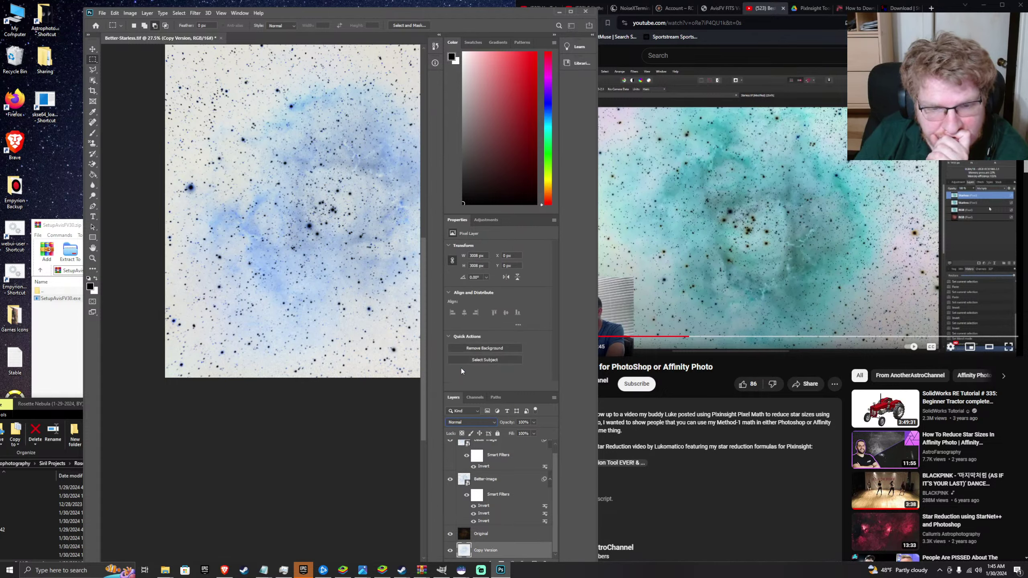
- Set the lower Better-image layer's blend mode to Divide
scroll(493, 491, up, 1)
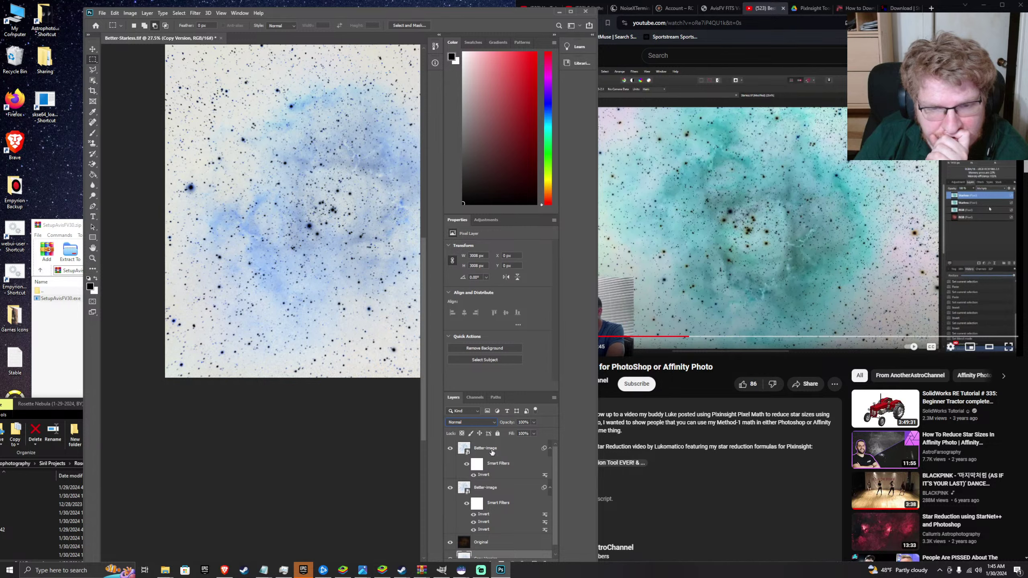
click(492, 452)
click(486, 486)
click(475, 422)
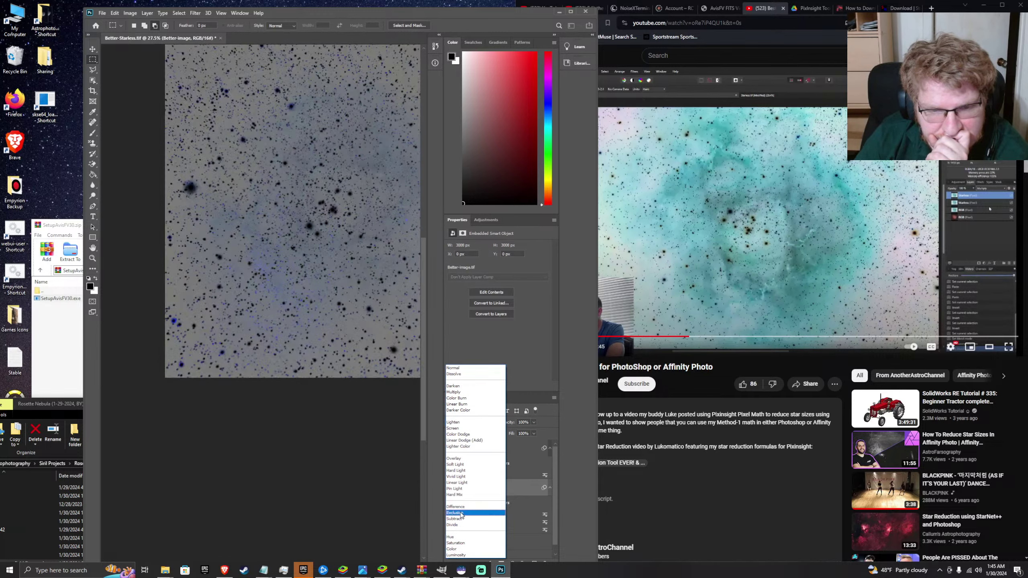
click(462, 524)
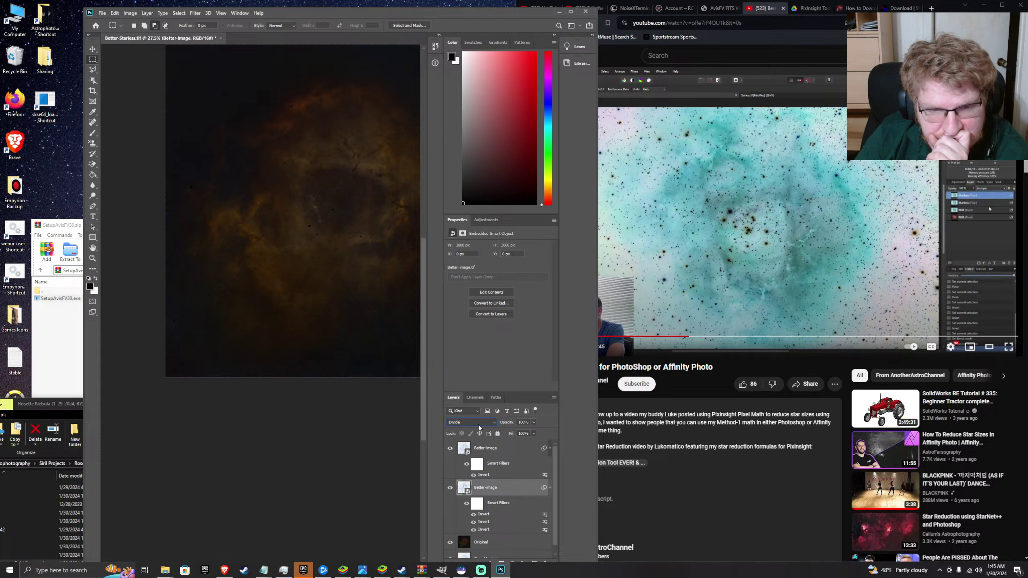
- Compare the nebula with and without the upper Better-image layer, and leave that layer hidden
click(450, 448)
click(451, 448)
click(450, 448)
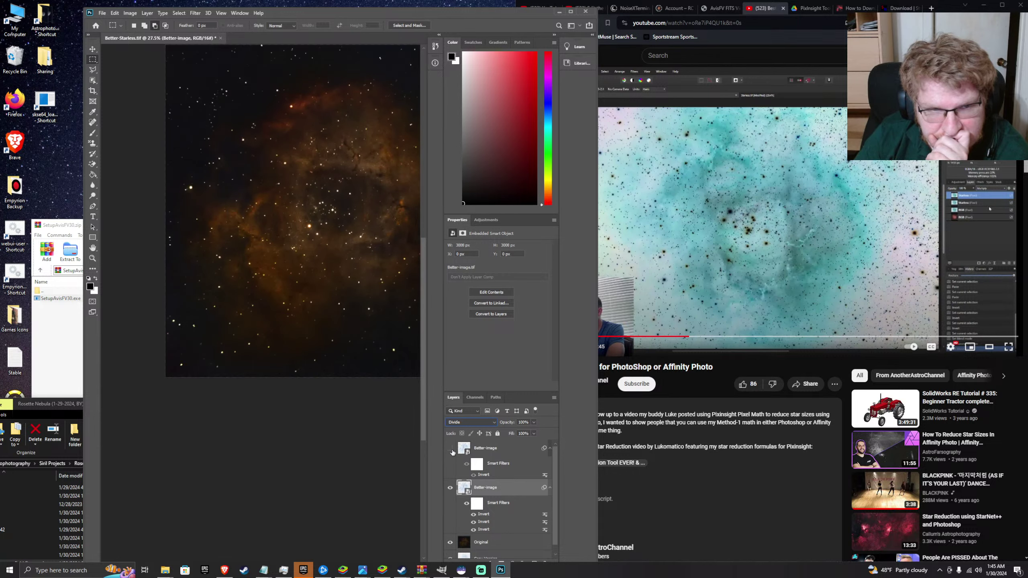
click(450, 448)
click(451, 448)
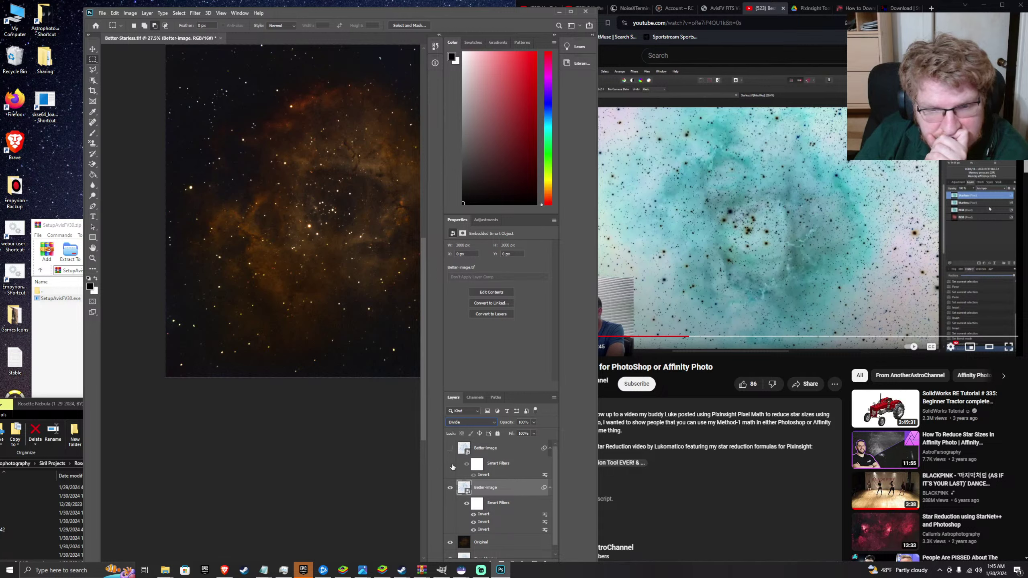
click(450, 449)
click(450, 449)
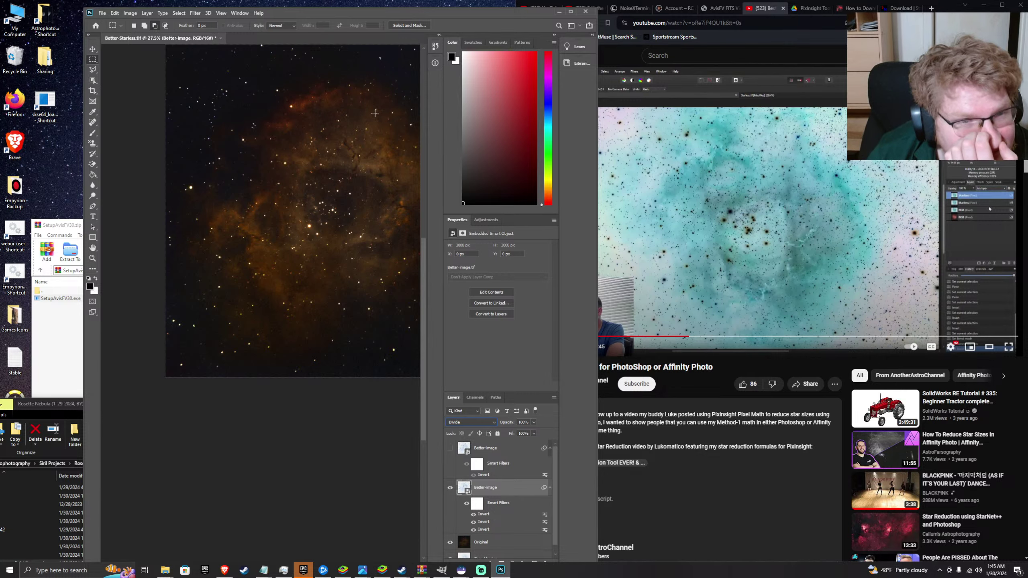
- Maximize the Photoshop window to view the whole blended nebula image
drag(364, 15, 517, 3)
click(690, 3)
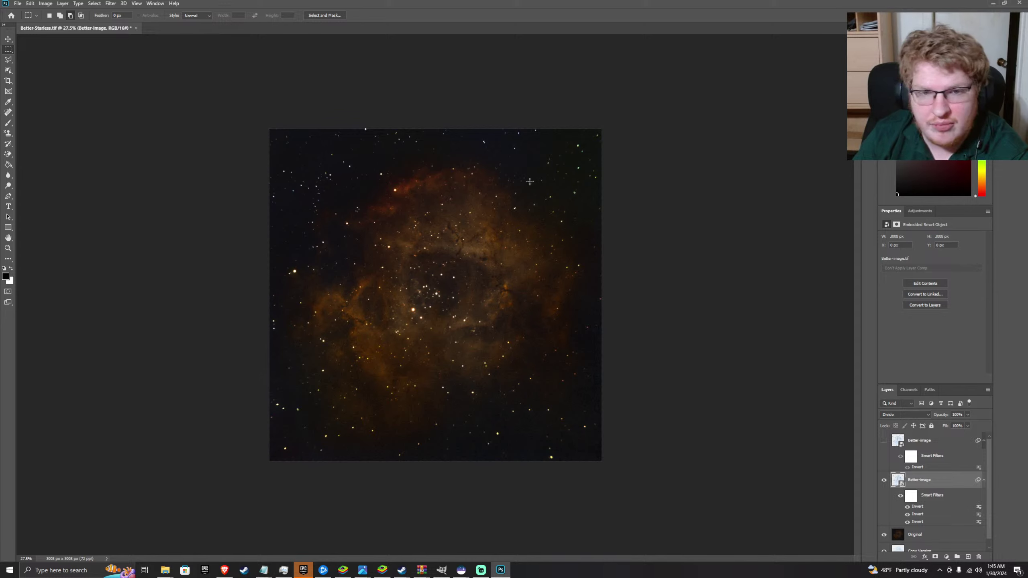
drag(661, 193, 684, 210)
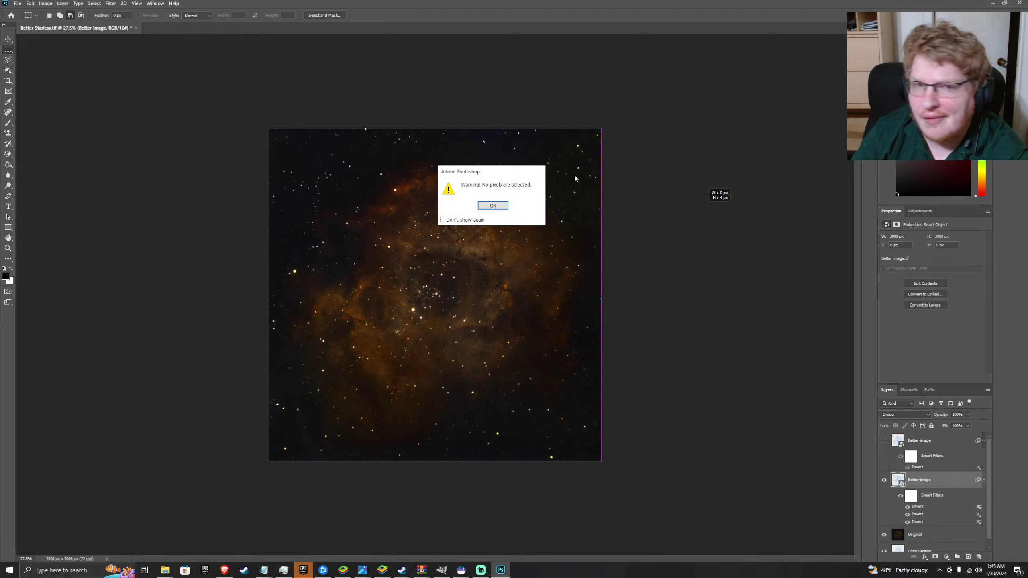
- Dismiss the warning about the empty selection
click(493, 206)
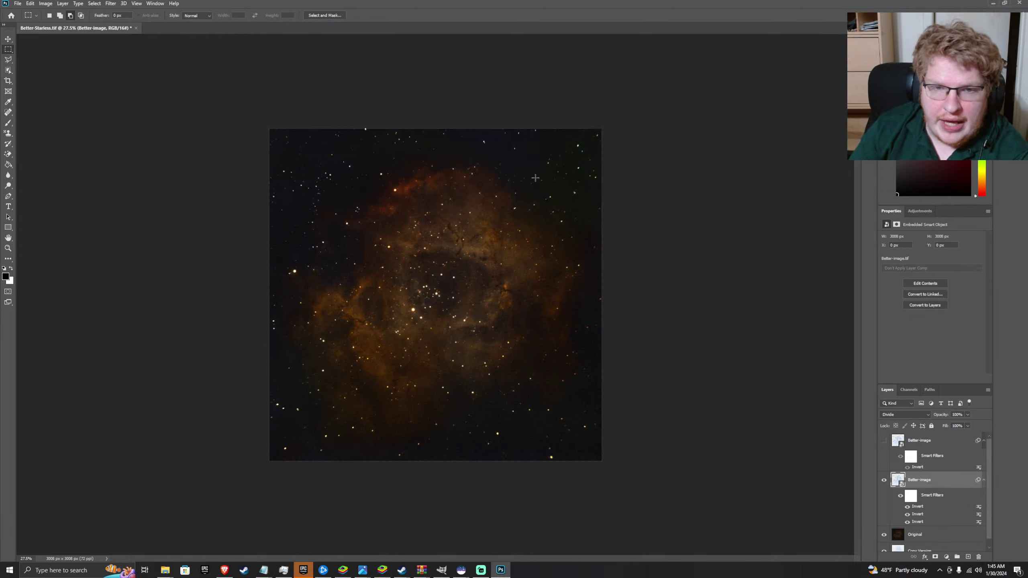
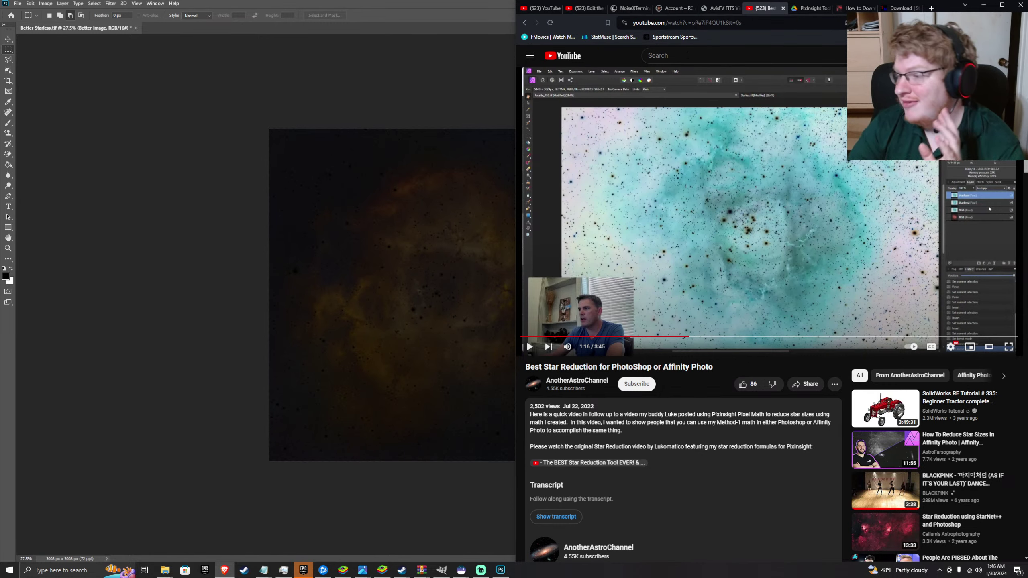
- Search YouTube for "don't point telescope at sun"
click(687, 55)
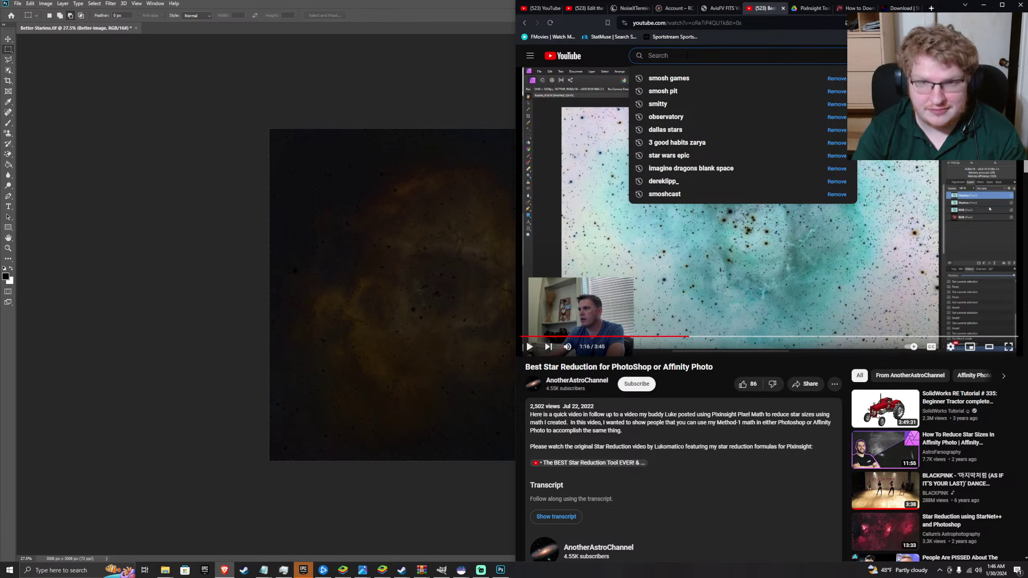
text(don't poi)
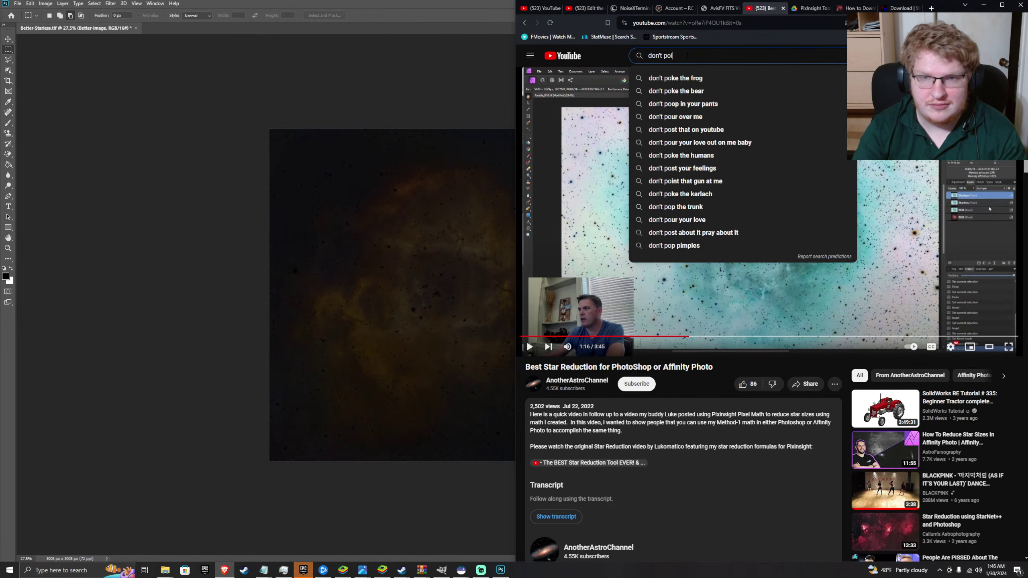
text(nt telescope at )
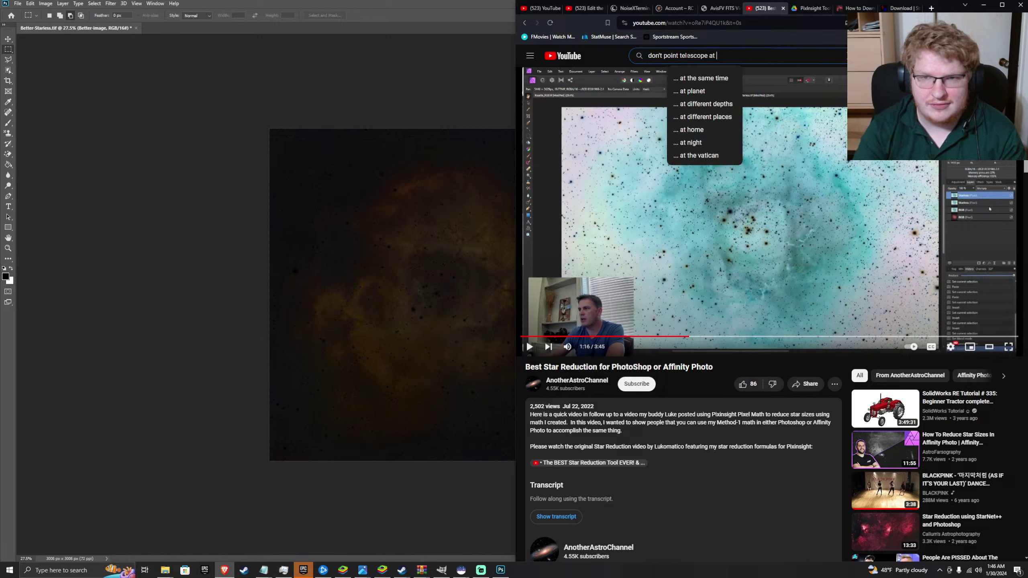
text(sun)
key(Return)
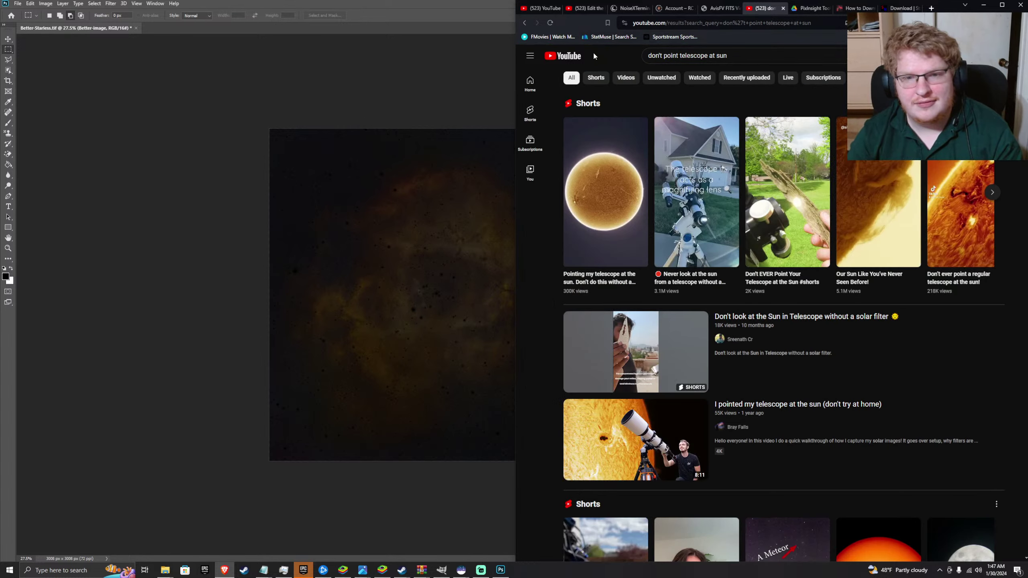
- Open and watch the short "Don't look at the Sun in Telescope without a solar filter"
mouse_move(665, 378)
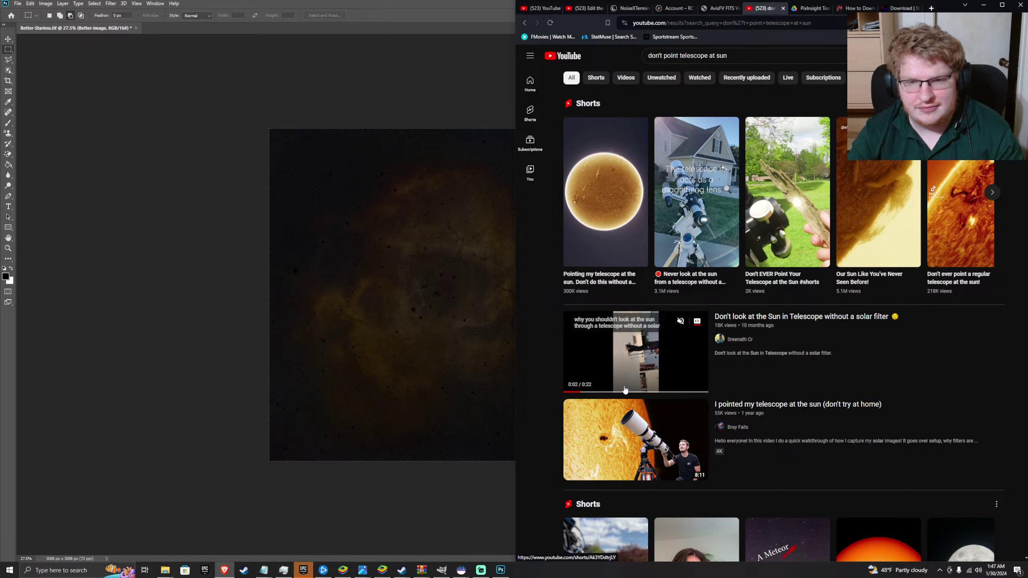
click(657, 392)
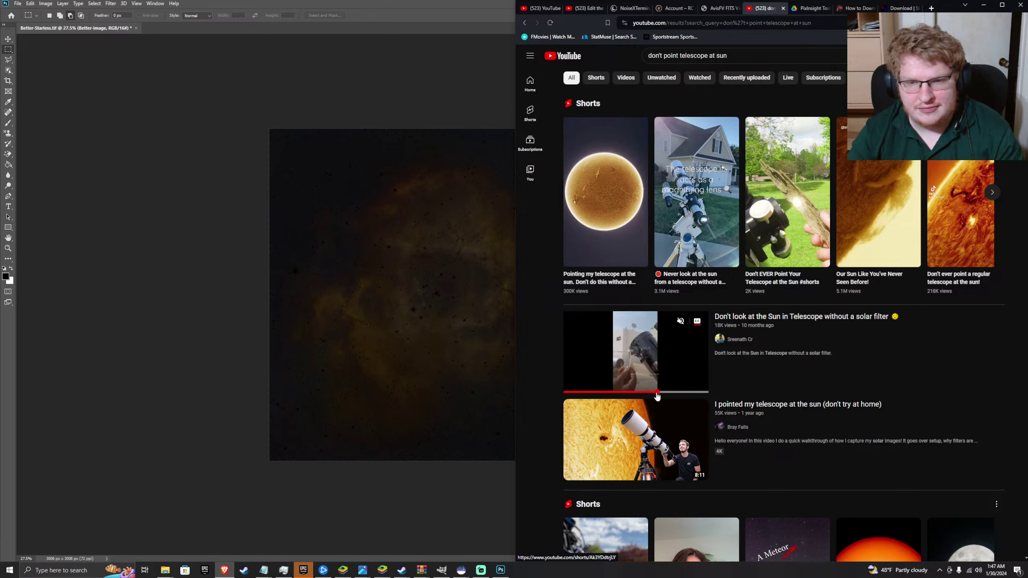
click(647, 358)
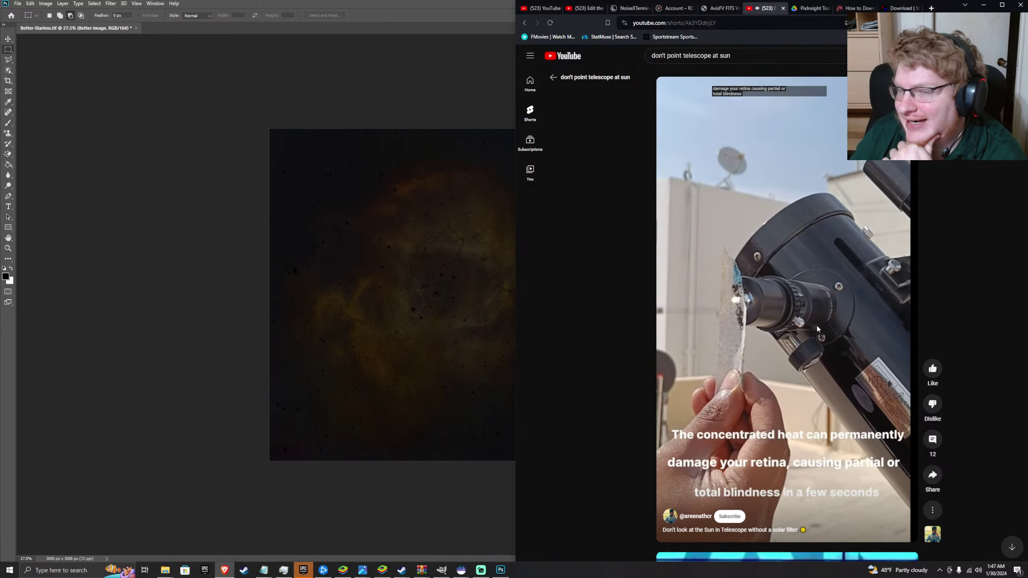
click(816, 326)
click(816, 327)
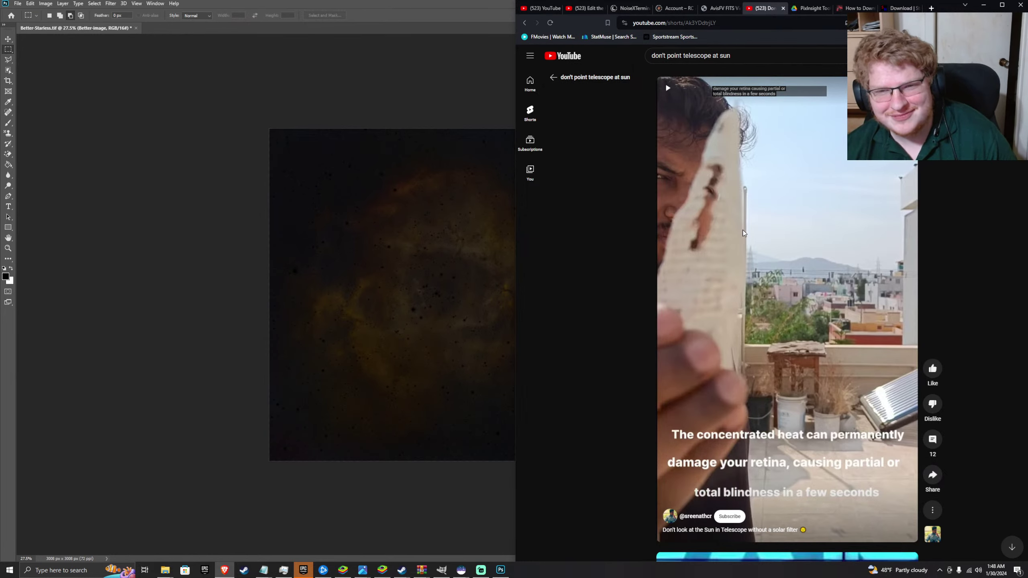
scroll(737, 224, down, 1)
scroll(739, 223, up, 1)
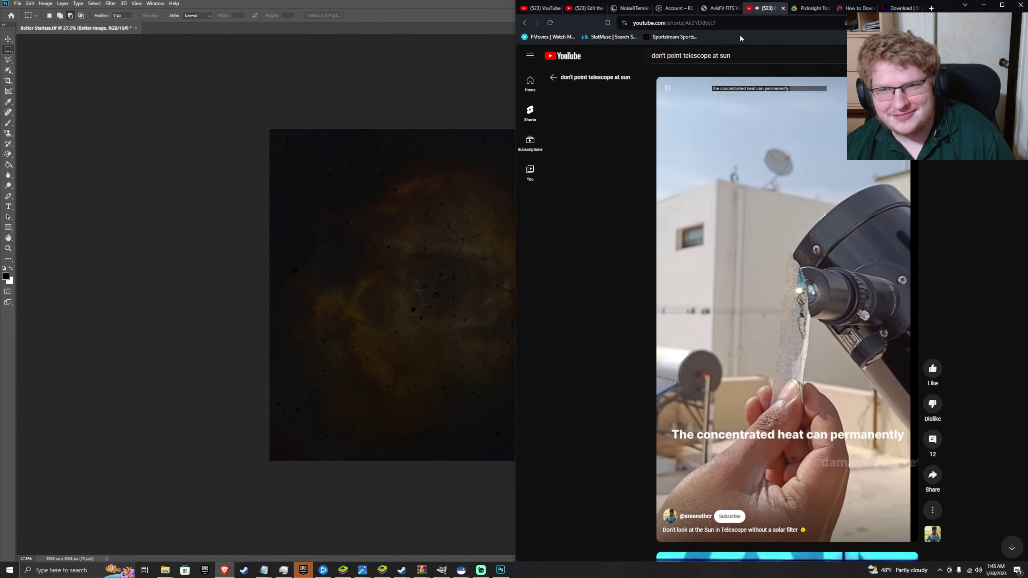
- Return to the video "Best Star Reduction for PhotoShop or Affinity Photo" and stop it at about 1:18
click(525, 22)
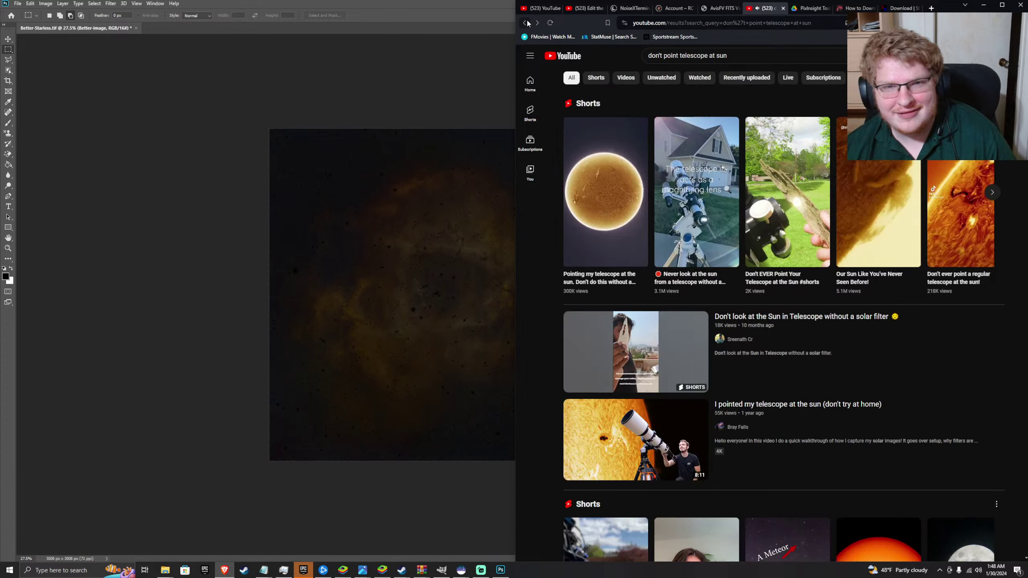
click(525, 23)
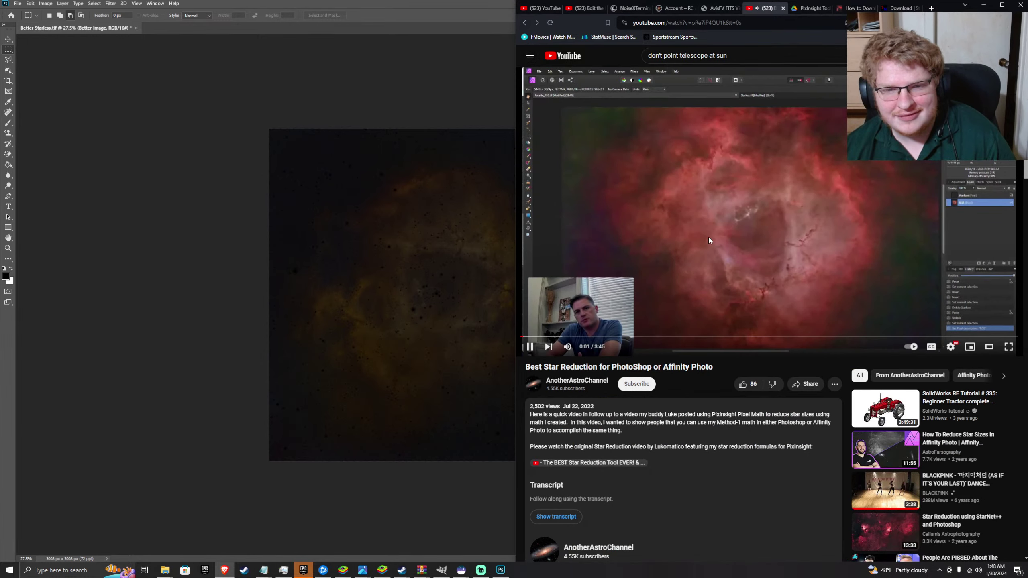
click(729, 337)
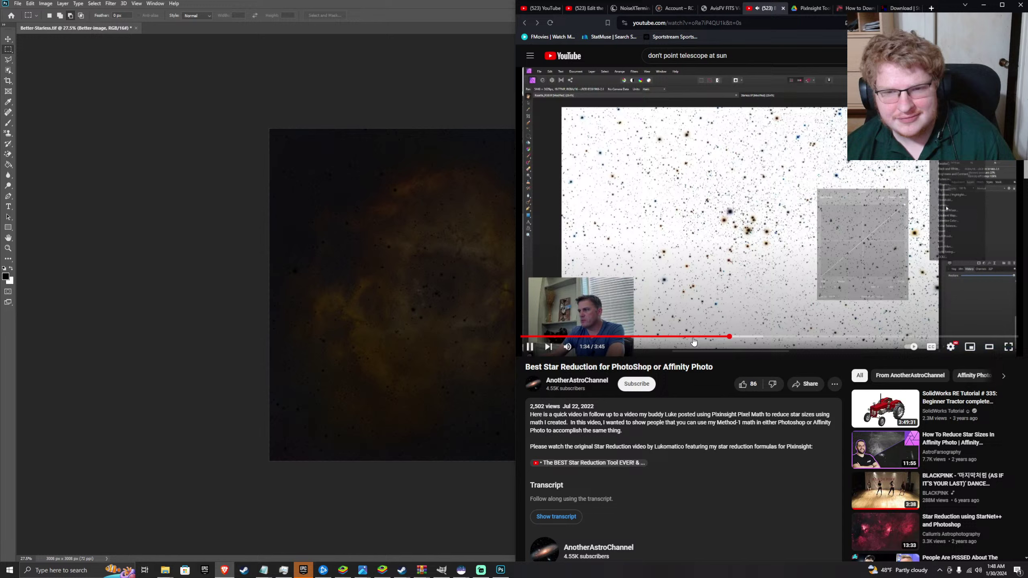
click(343, 569)
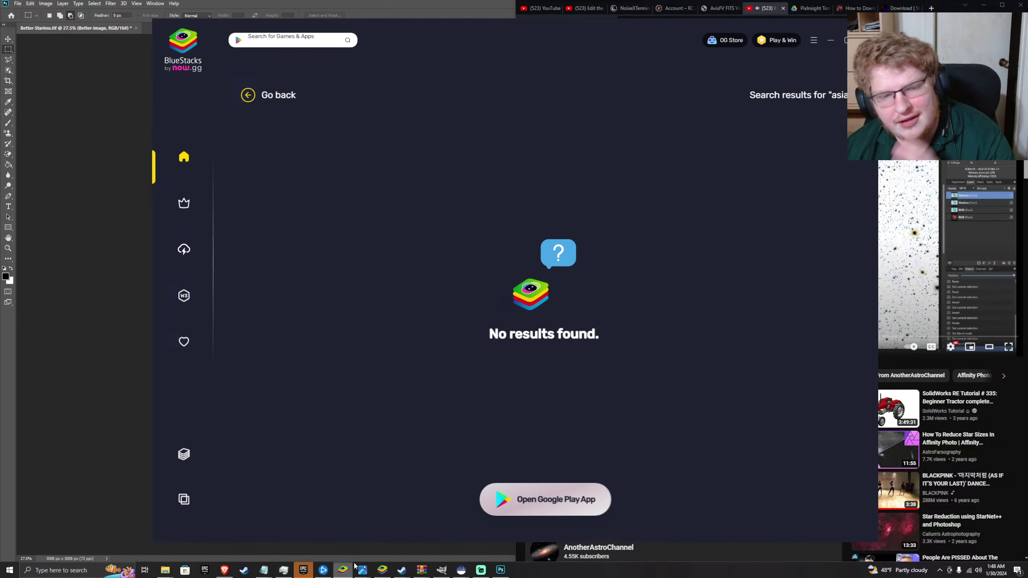
click(830, 40)
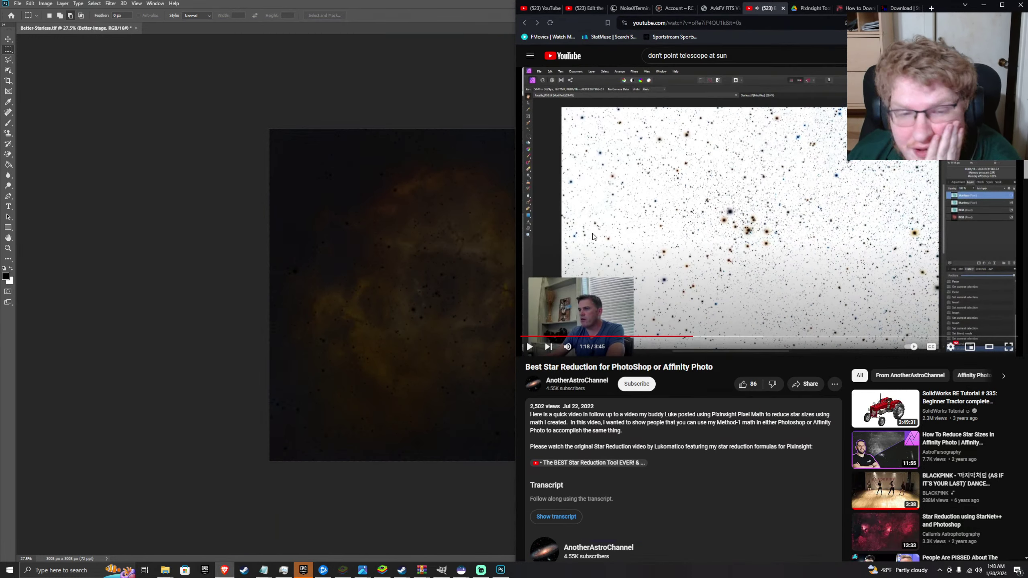
- Switch to Photoshop, show the lower Better-image layer and set its blend mode to Normal
click(470, 452)
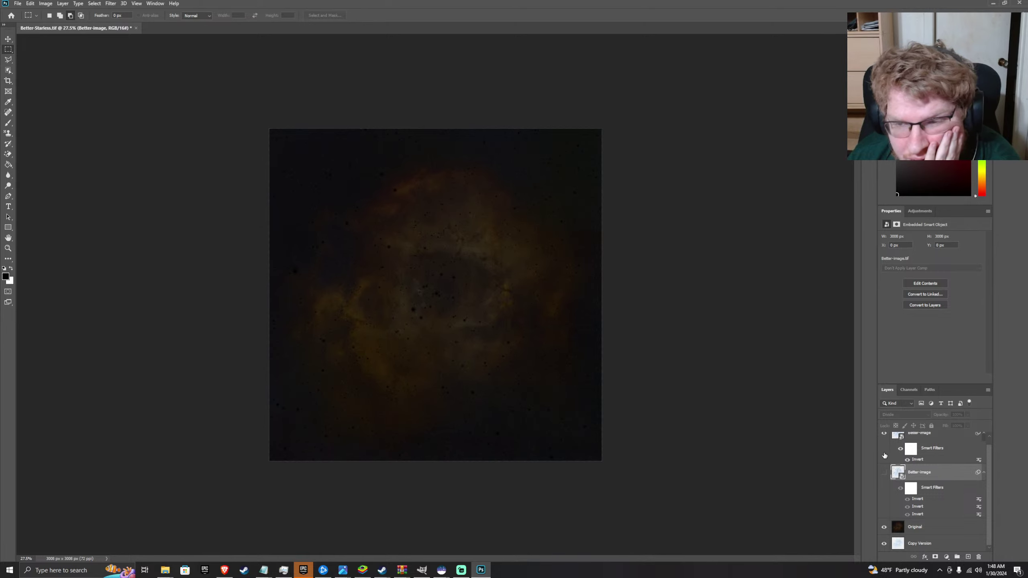
click(884, 472)
scroll(898, 460, up, 1)
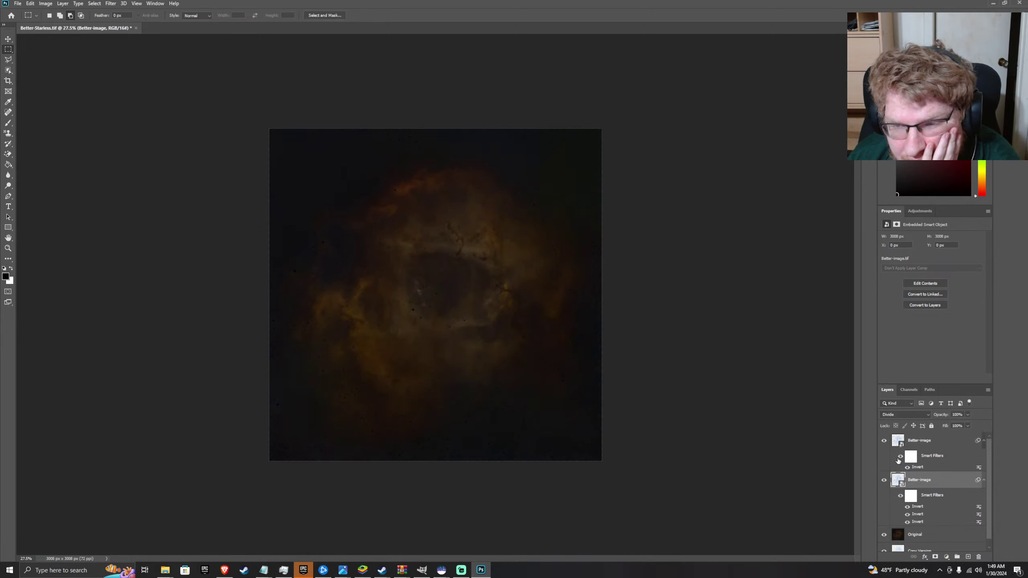
click(901, 415)
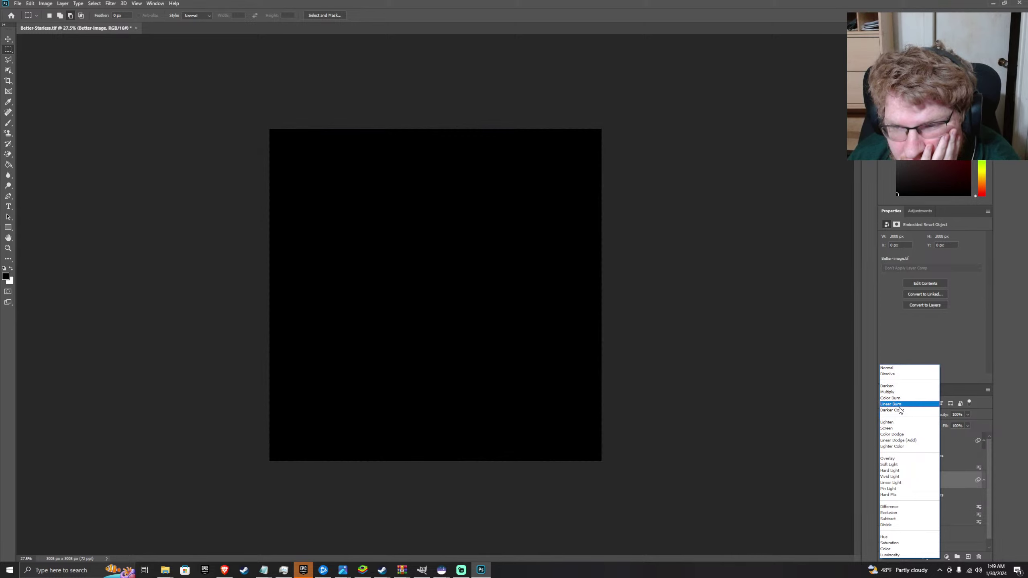
click(896, 369)
- Select the upper Better-image layer and toggle its visibility to compare the image with and without it
click(908, 442)
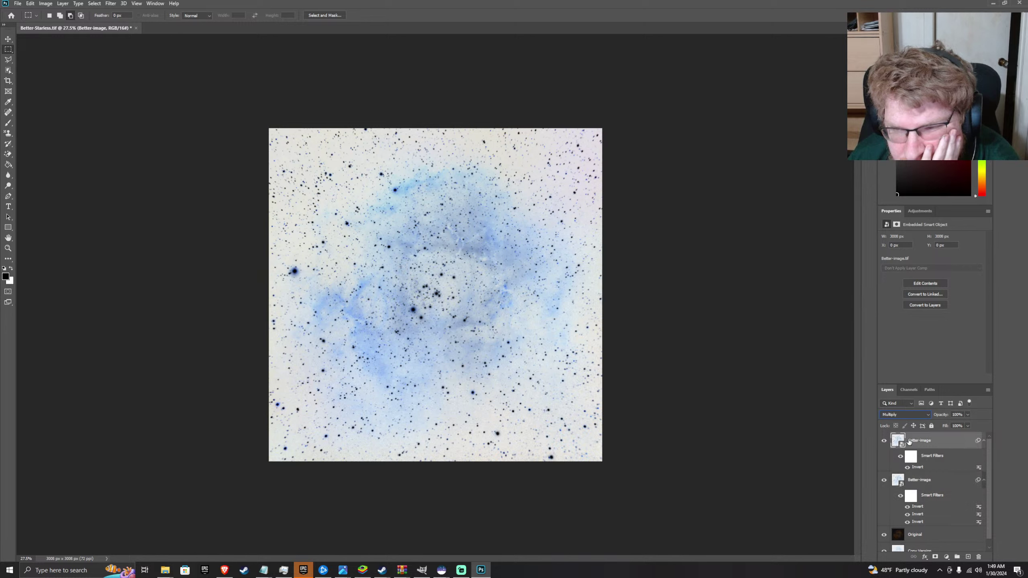
click(885, 442)
click(884, 442)
click(884, 442)
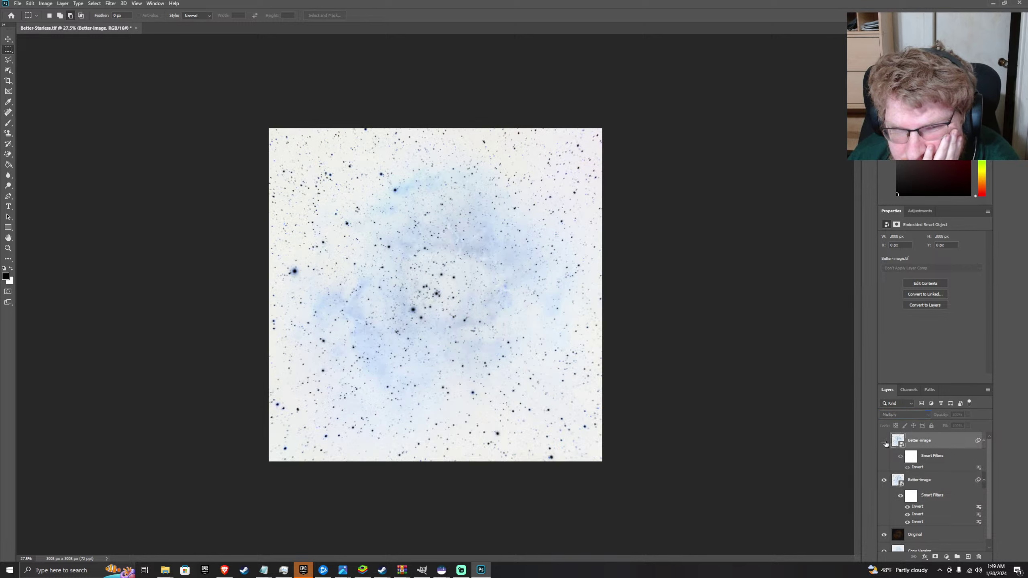
click(884, 442)
- Check the blend modes of the Copy Version layer and both Better-image layers
scroll(885, 443, down, 1)
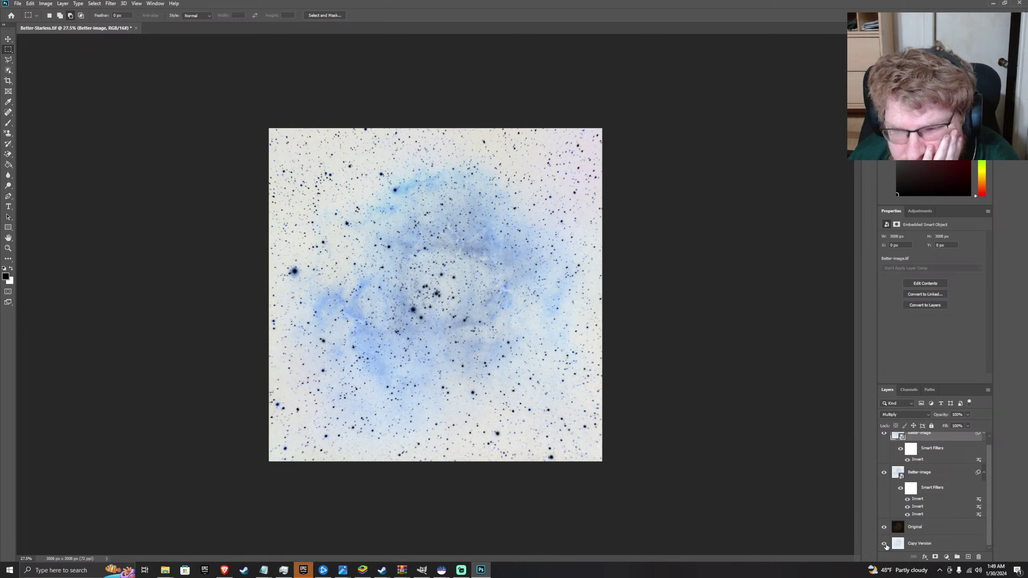
click(929, 544)
click(909, 415)
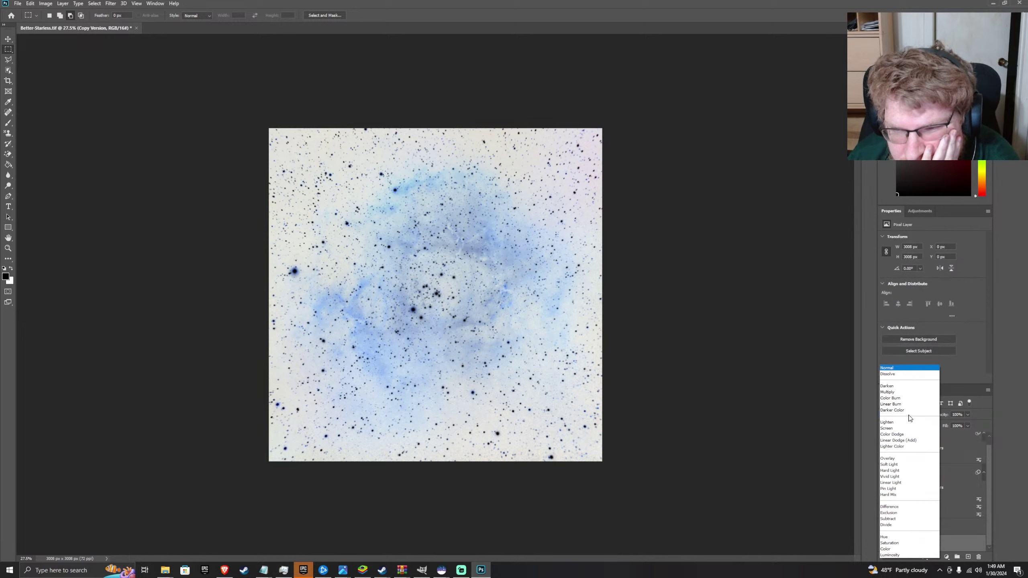
click(969, 445)
scroll(955, 447, up, 1)
click(940, 444)
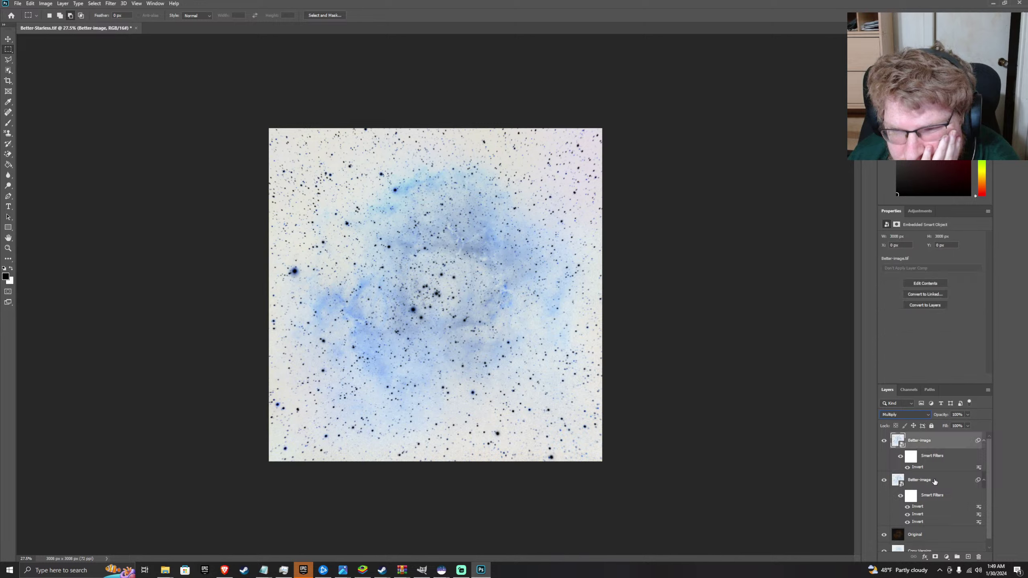
click(935, 481)
- Try Subtract on the Copy Version layer, and settle on Divide as its blend mode
scroll(921, 547, down, 1)
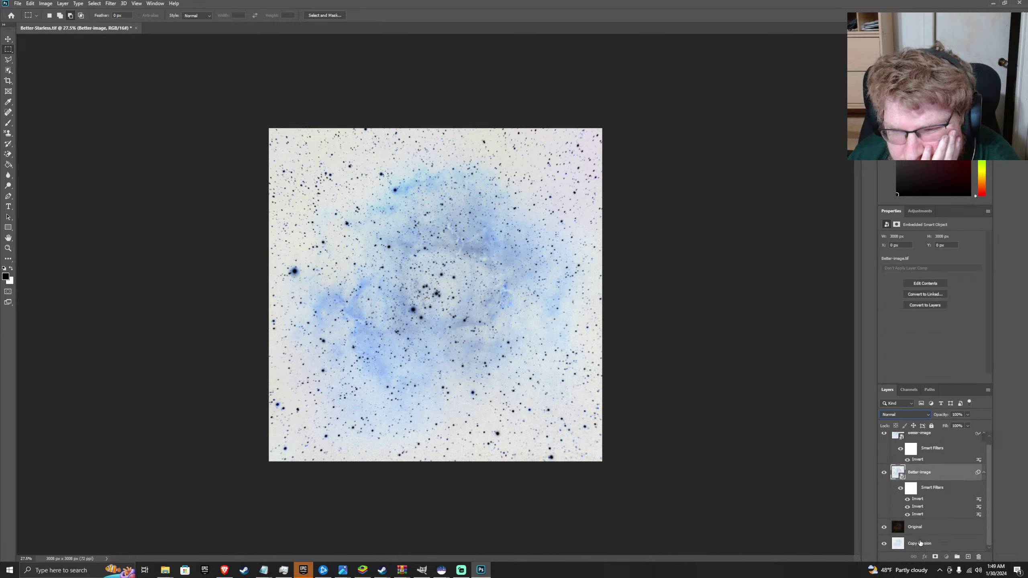
click(919, 543)
click(902, 415)
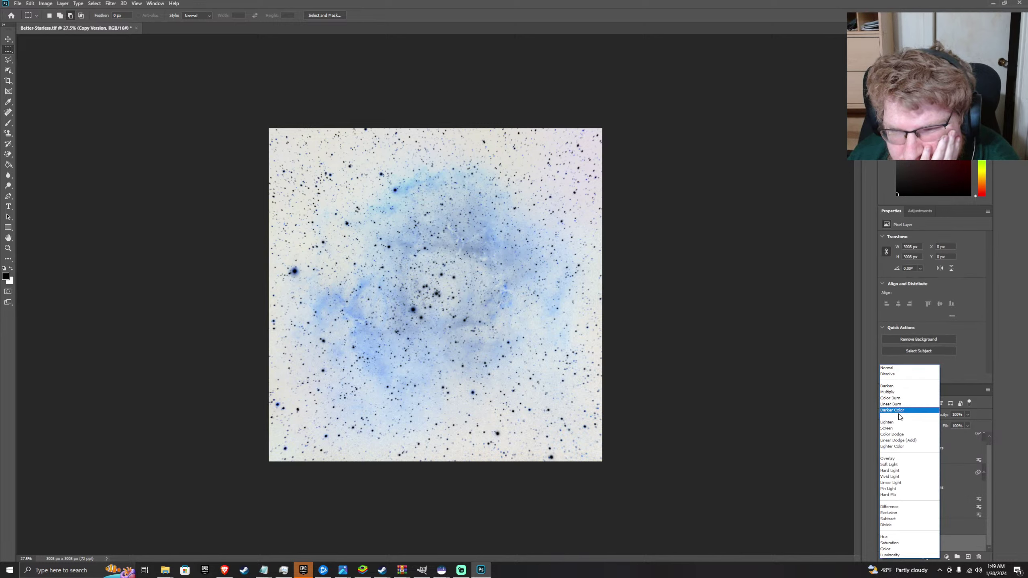
click(898, 520)
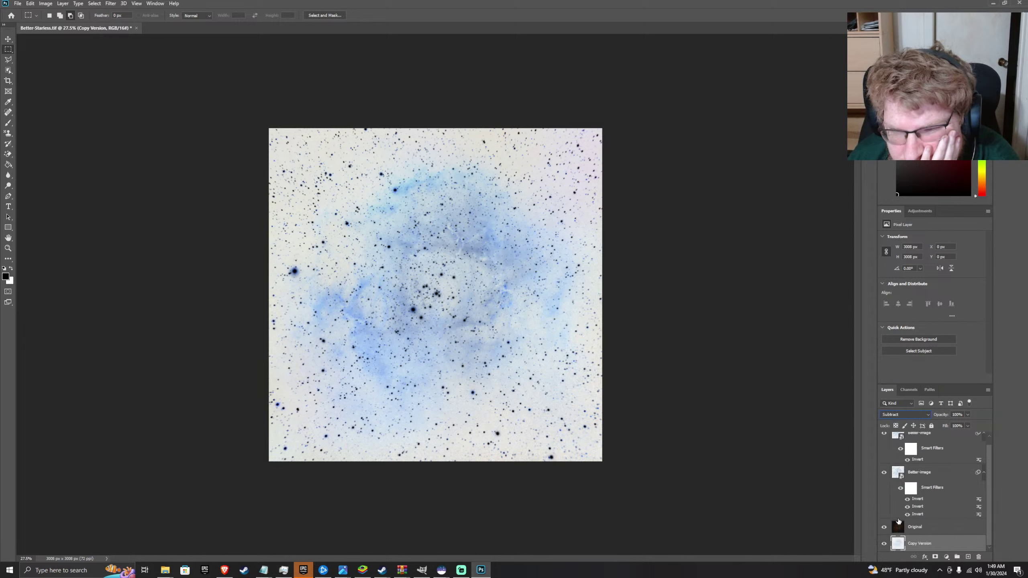
click(905, 415)
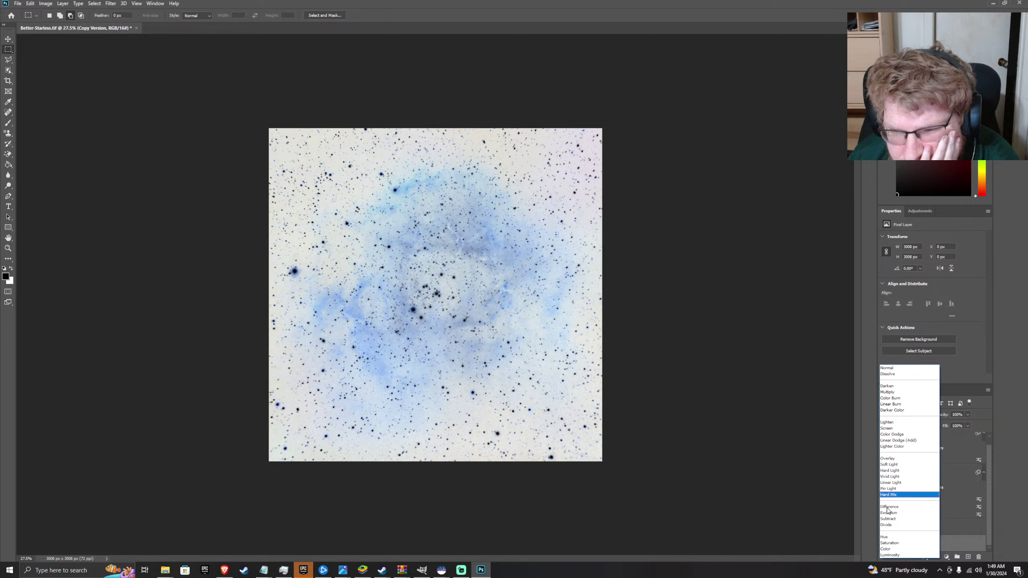
click(888, 525)
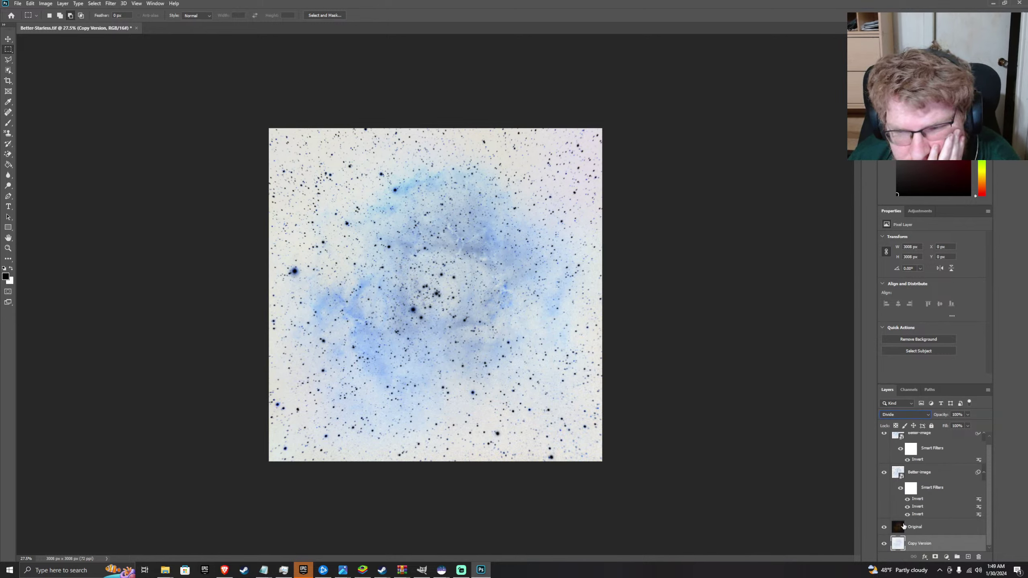
- Hide and show the upper Better-image layer again to check its effect with Copy Version set to Divide
click(884, 440)
click(884, 440)
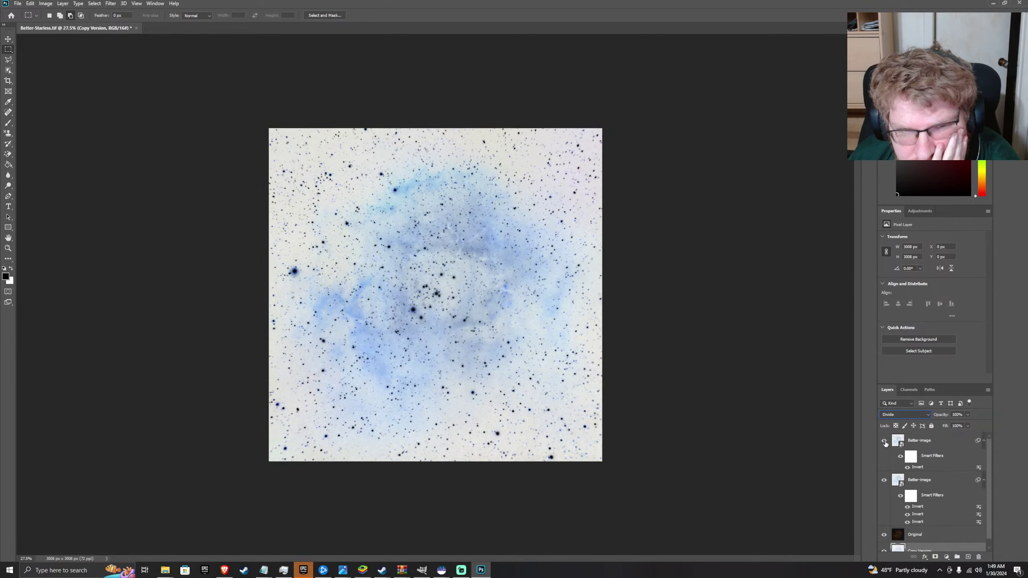
click(884, 440)
click(884, 441)
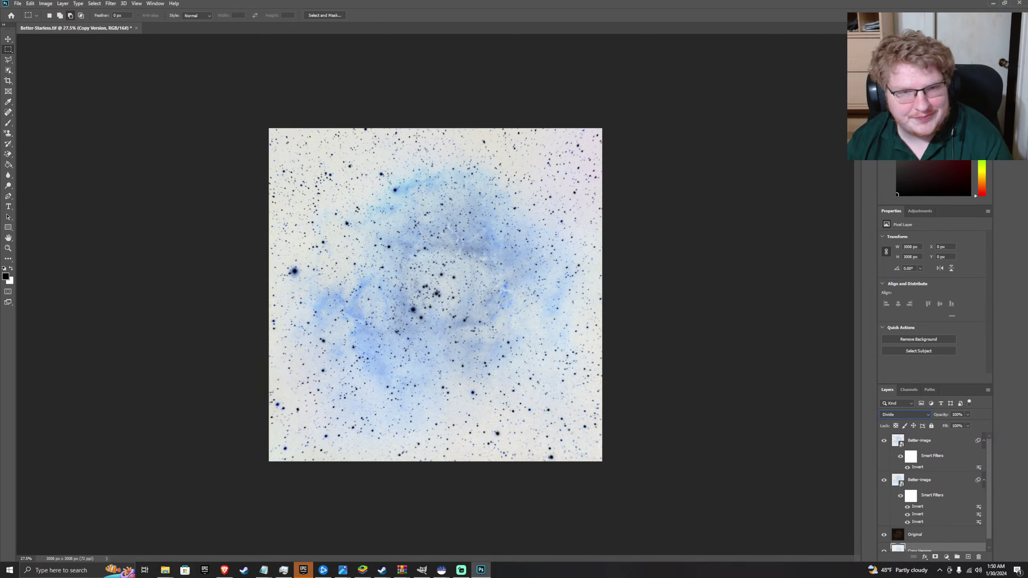
- Place the Photoshop window beside the browser and watch the star reduction video from 1:18 to its curves adjustment at about 1:38
drag(400, 5, 1, 162)
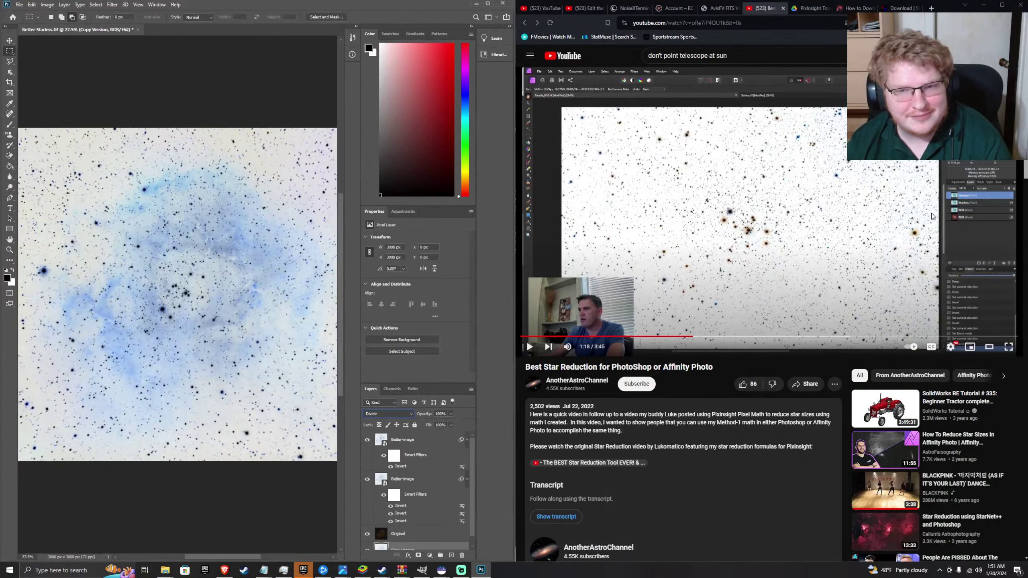
click(950, 196)
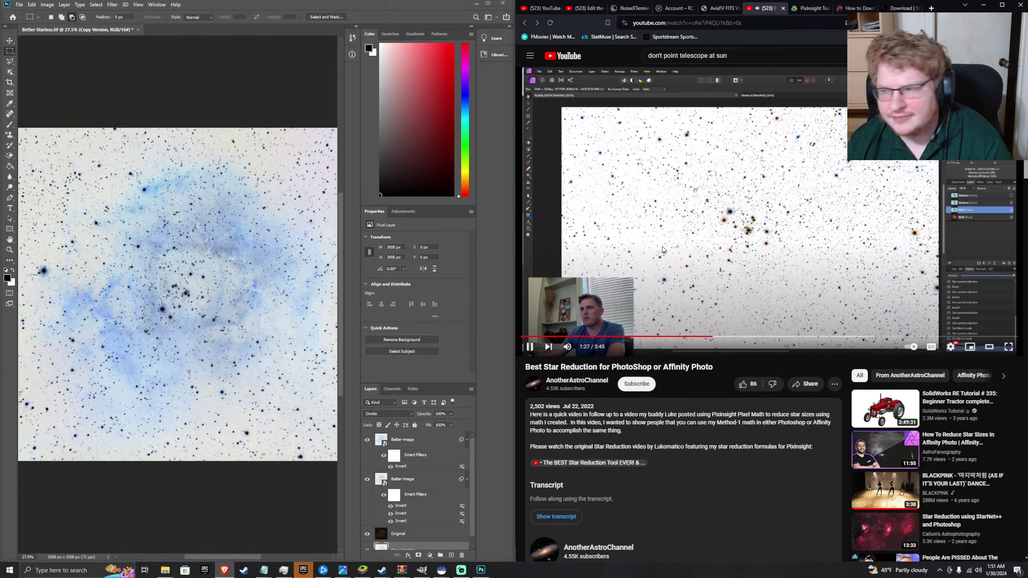
click(663, 251)
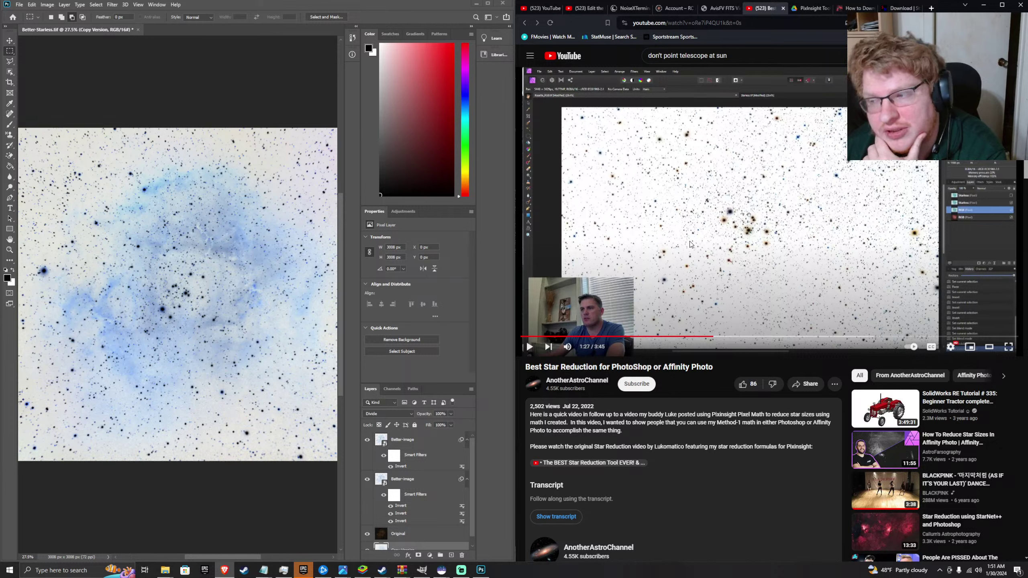
click(690, 244)
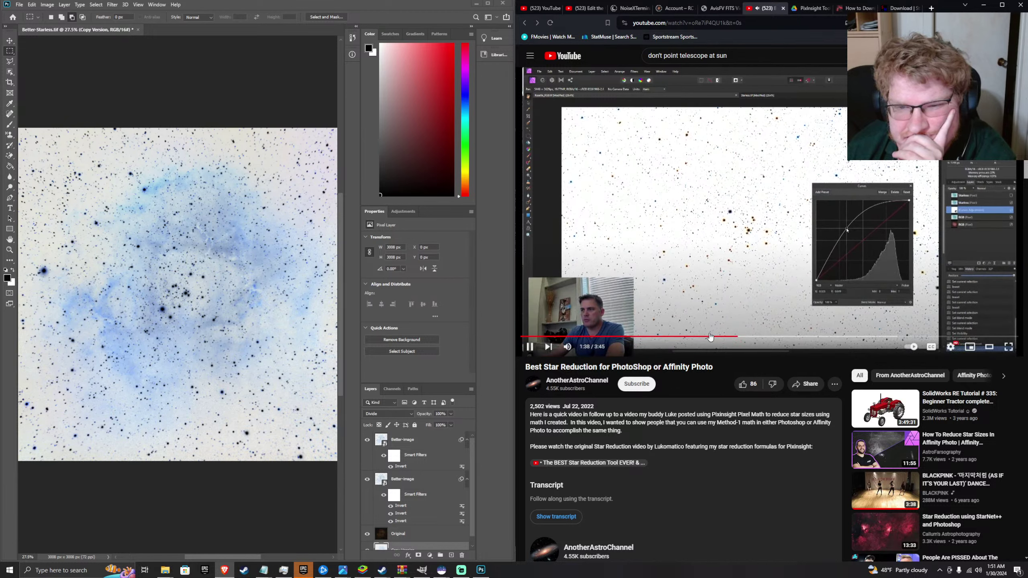
- Replay the star reduction video from 1:28 to 1:35, and hide the upper Better-image layer to match it
click(709, 337)
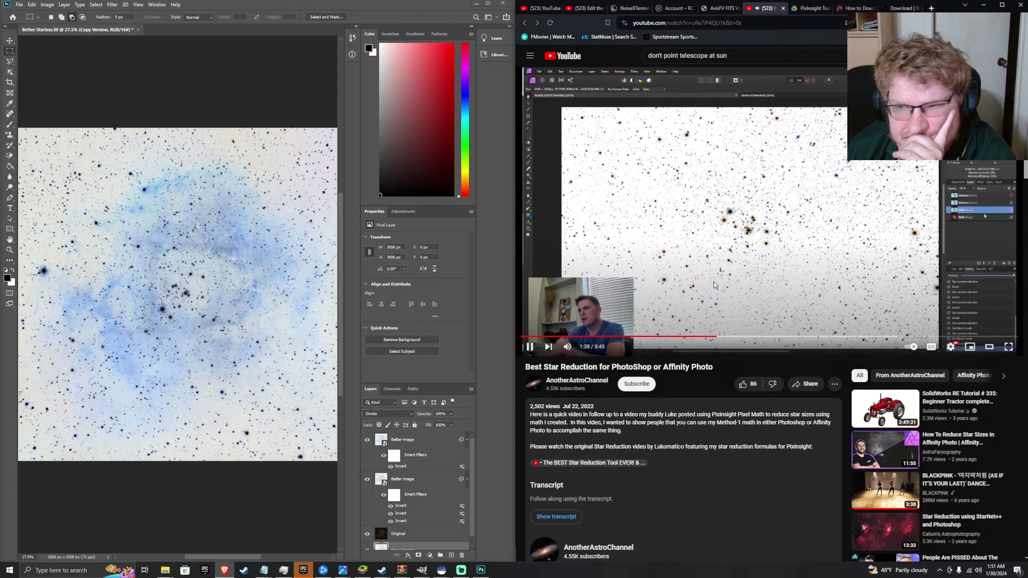
click(714, 285)
click(365, 442)
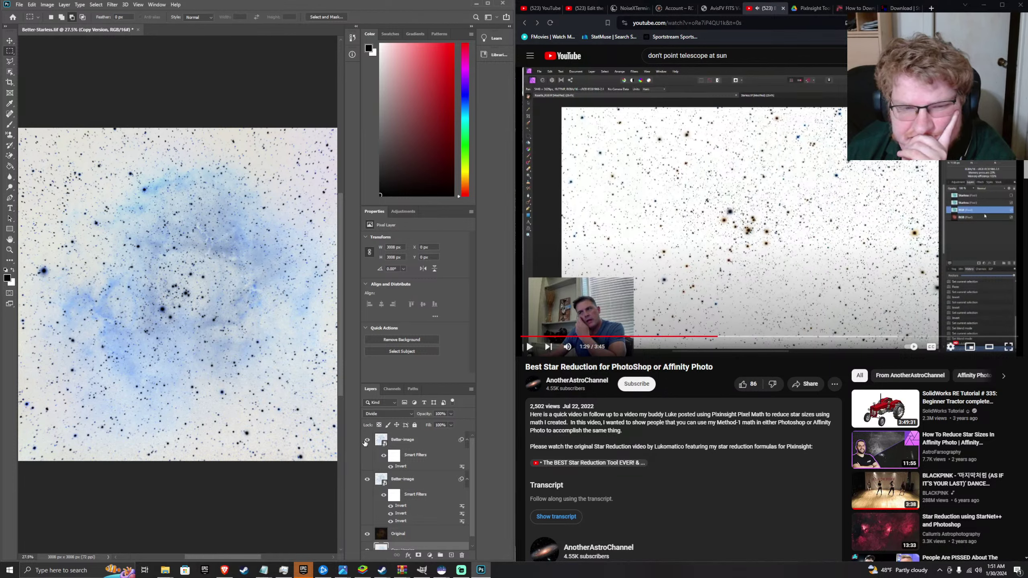
click(365, 442)
click(365, 442)
click(365, 443)
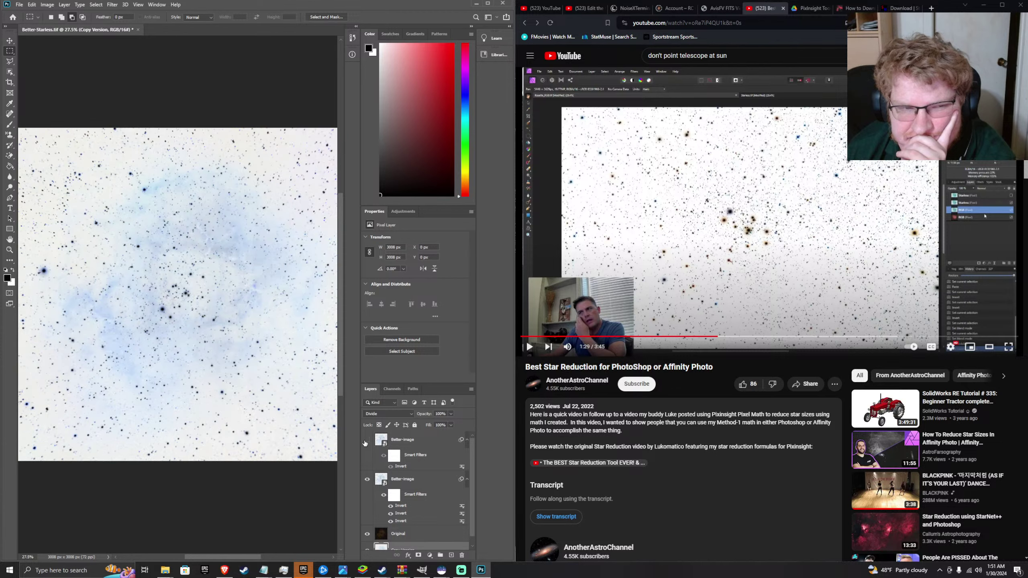
click(730, 221)
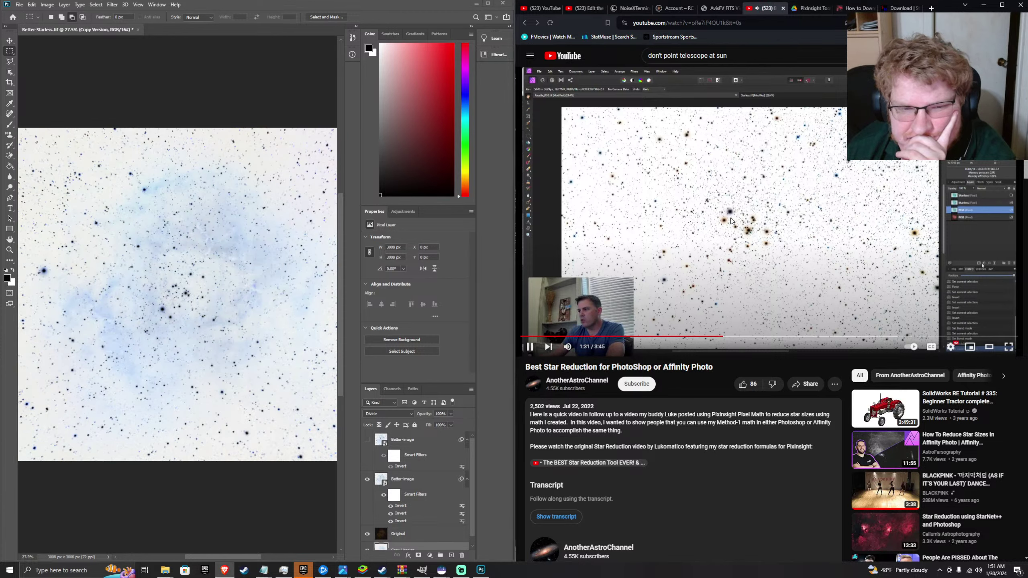
scroll(316, 404, down, 2)
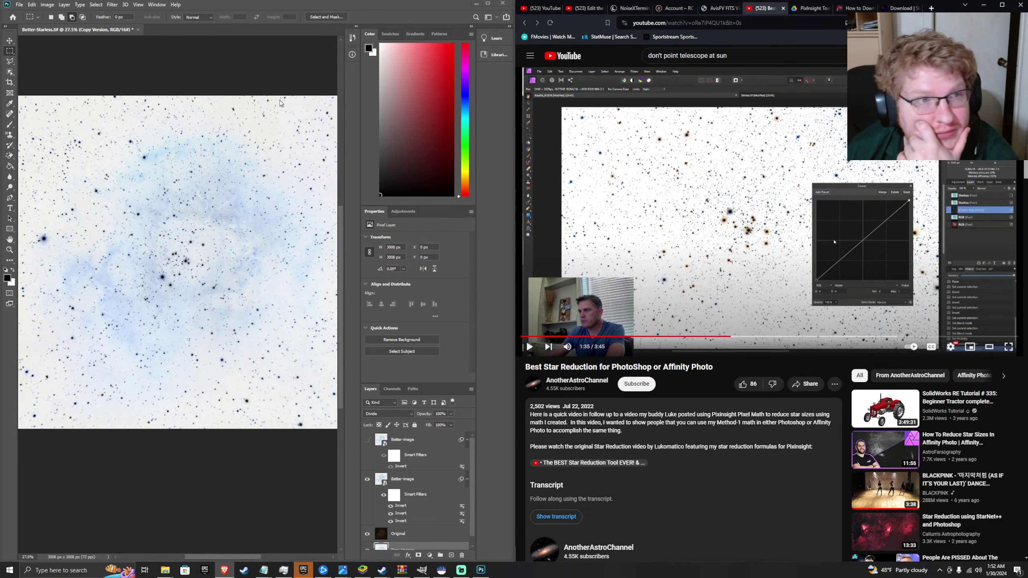
- Try a Curves adjustment on the Copy Version layer with a point at input 79, output 148
click(48, 5)
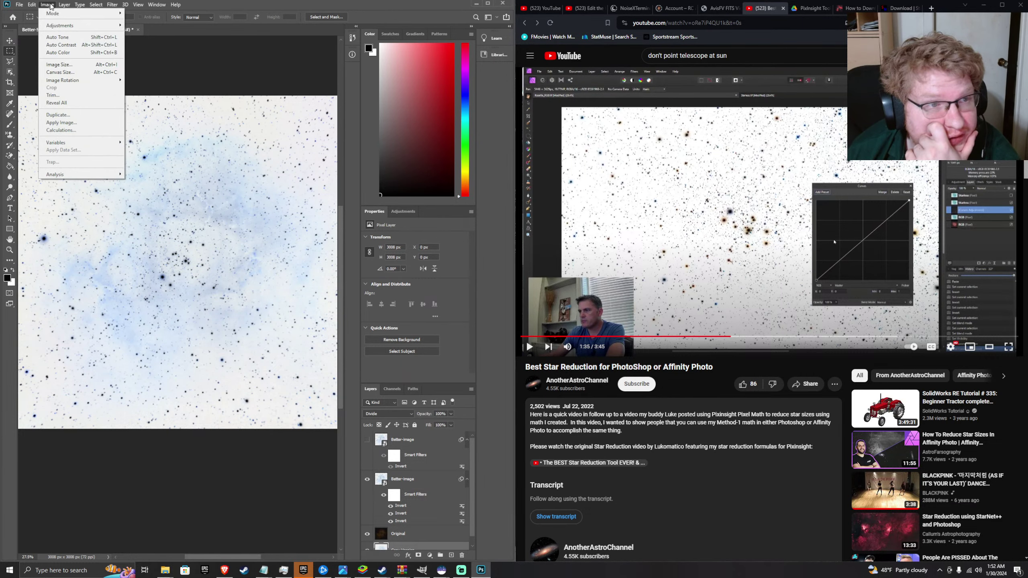
mouse_move(101, 26)
click(138, 40)
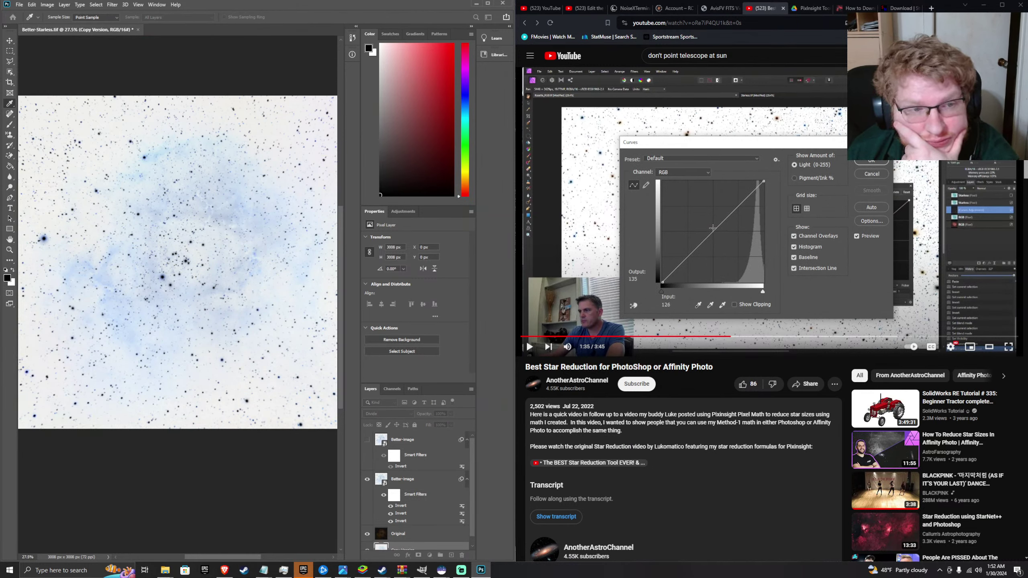
mouse_move(712, 228)
mouse_down()
mouse_move(705, 220)
mouse_move(696, 243)
mouse_move(694, 223)
mouse_up()
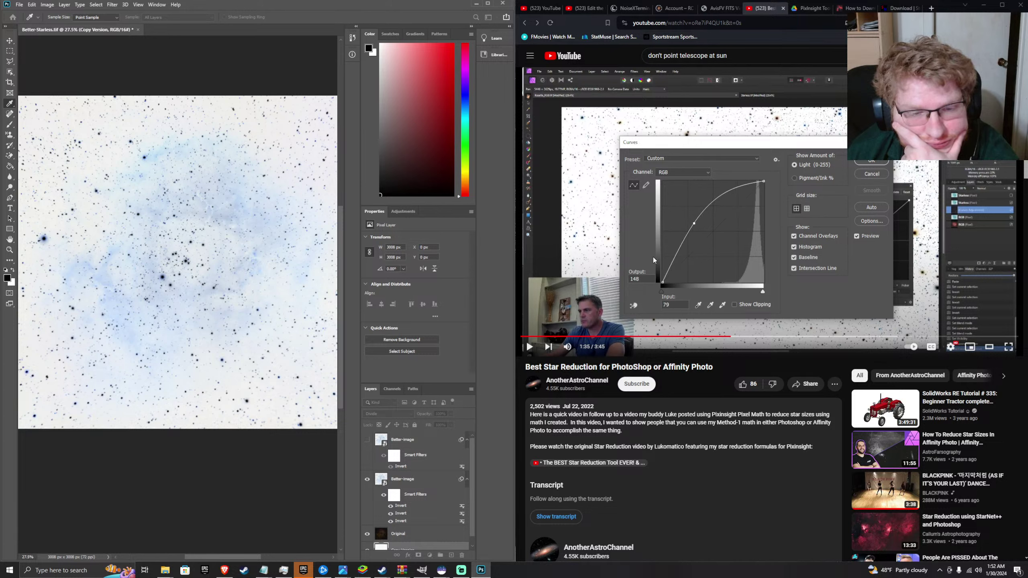
scroll(457, 454, down, 1)
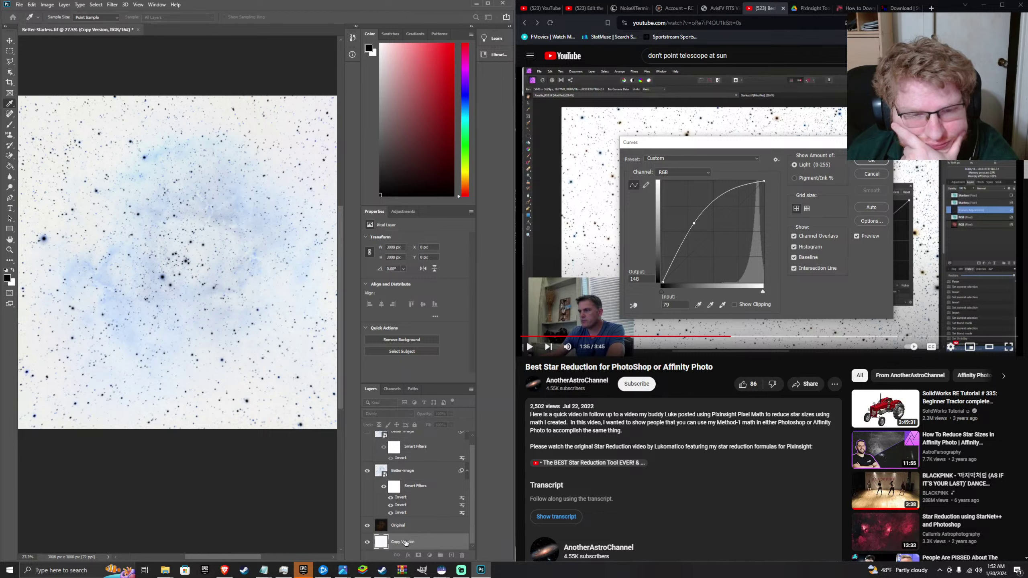
scroll(418, 504, up, 1)
- Try Curves points at input 81, output 190 and input 90, output 155 on Copy Version while the video plays, and discard the adjustment
drag(342, 3, 330, 2)
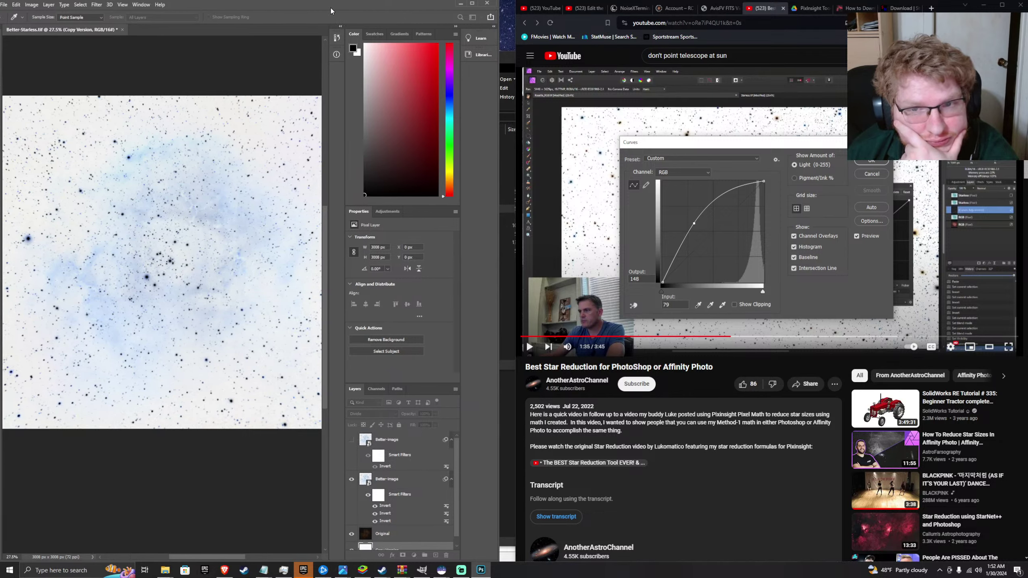
drag(635, 142, 419, 166)
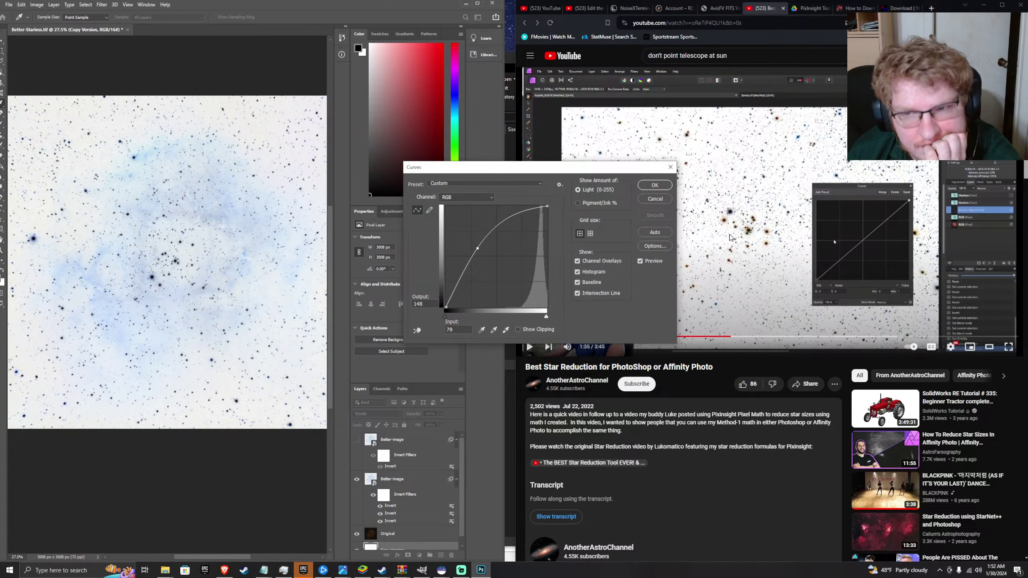
click(722, 238)
click(492, 266)
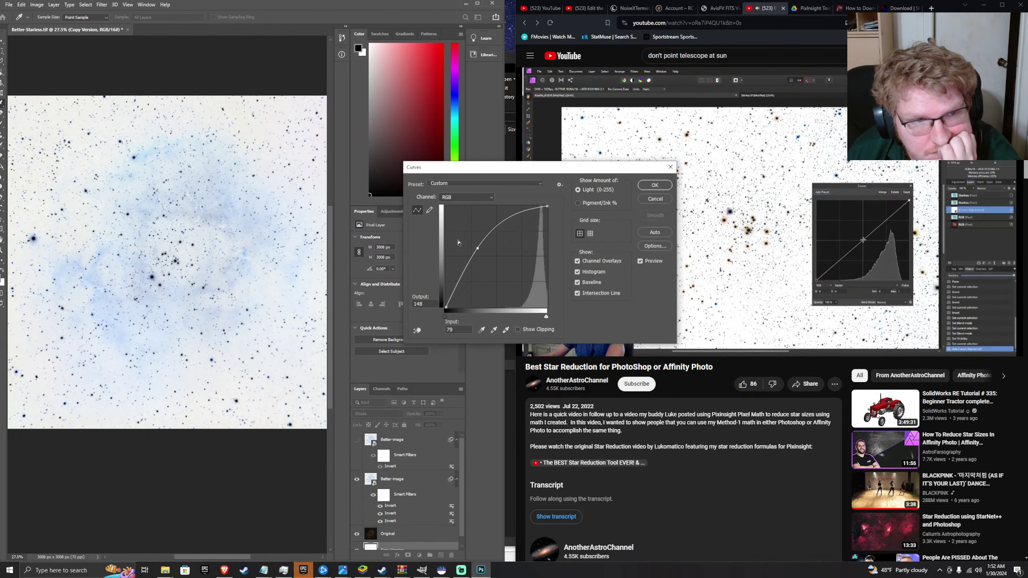
mouse_move(477, 247)
mouse_down()
mouse_move(464, 238)
mouse_move(509, 281)
mouse_move(457, 234)
mouse_move(482, 239)
mouse_move(498, 258)
mouse_move(477, 232)
mouse_up()
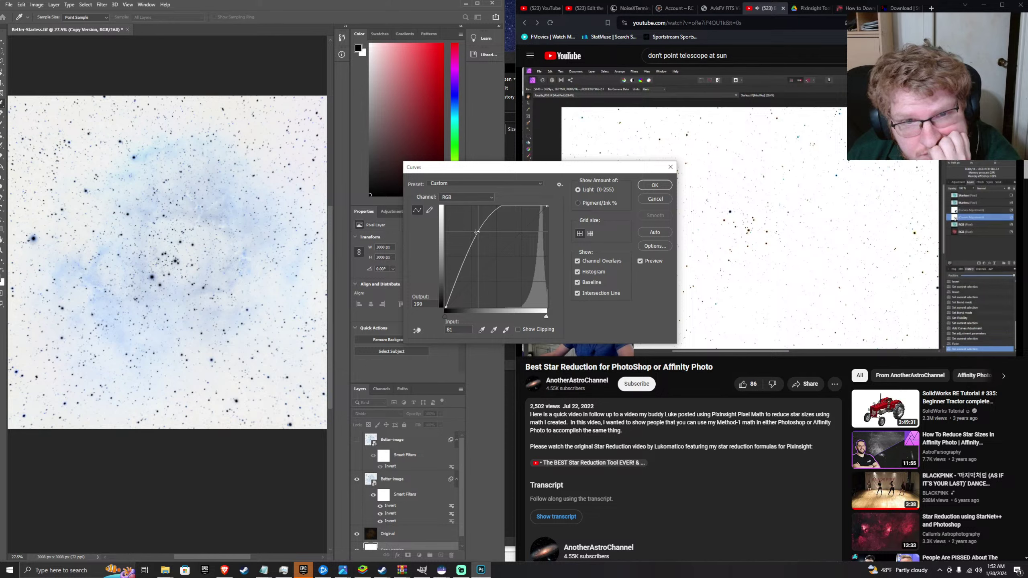
drag(477, 232, 479, 245)
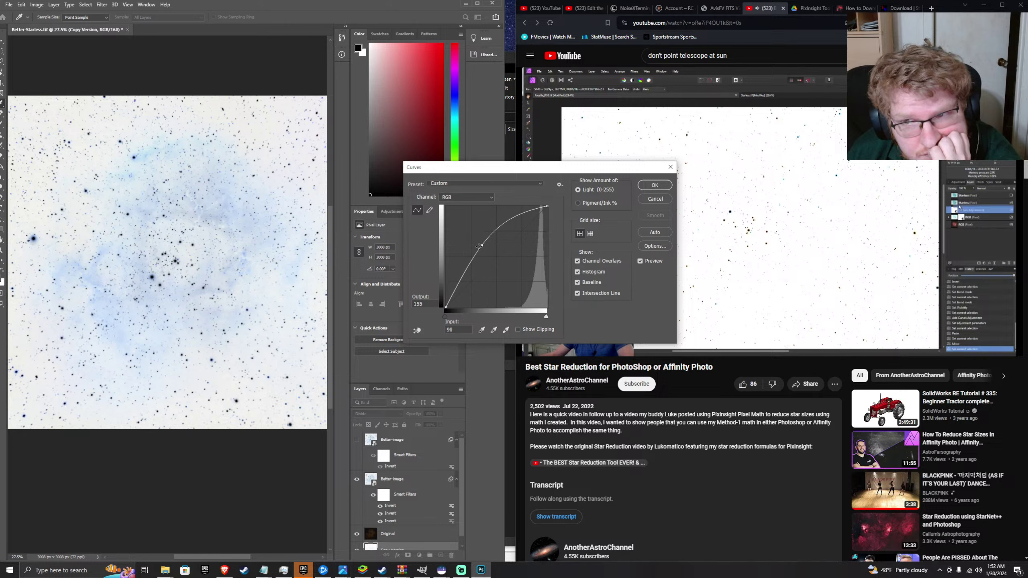
click(655, 199)
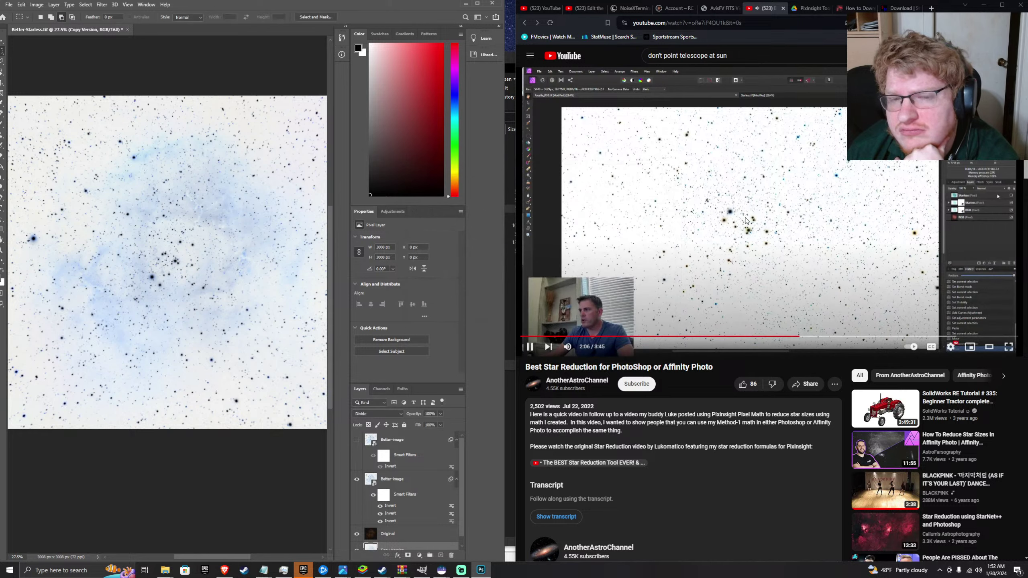
- Rewind the star reduction video to 1:27, and further back to the part where the layer blend modes are set
click(687, 210)
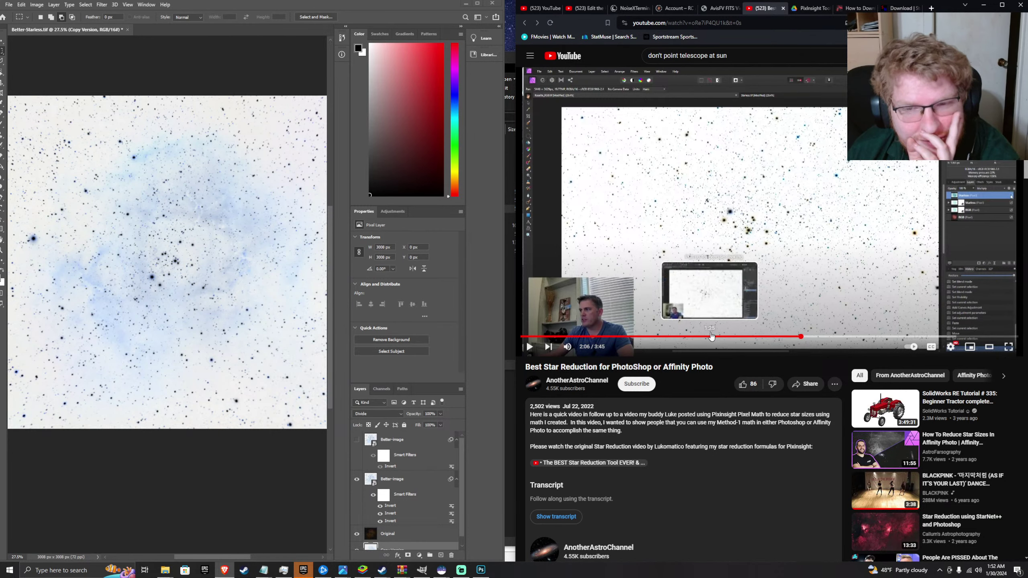
click(711, 336)
click(737, 261)
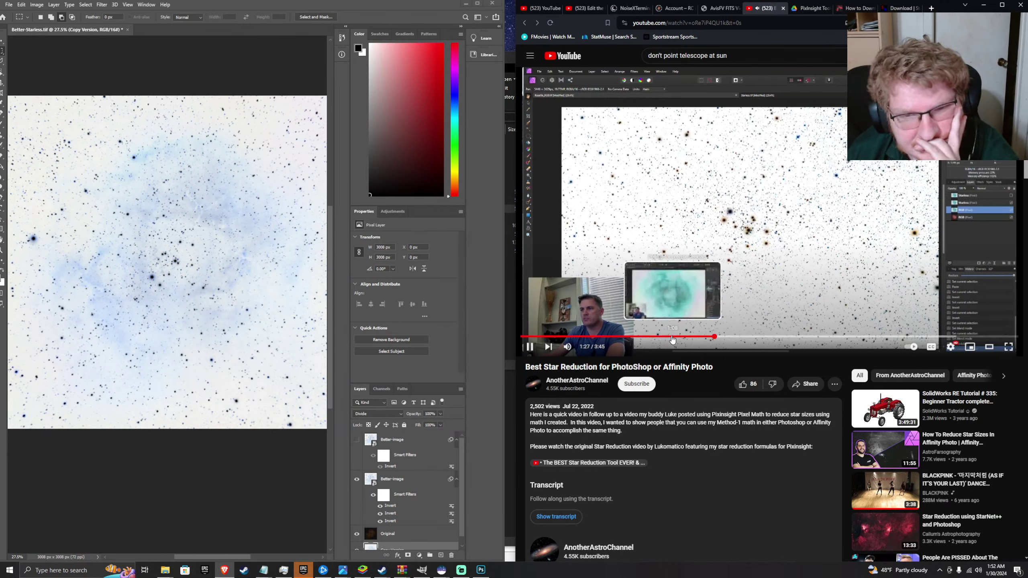
click(672, 336)
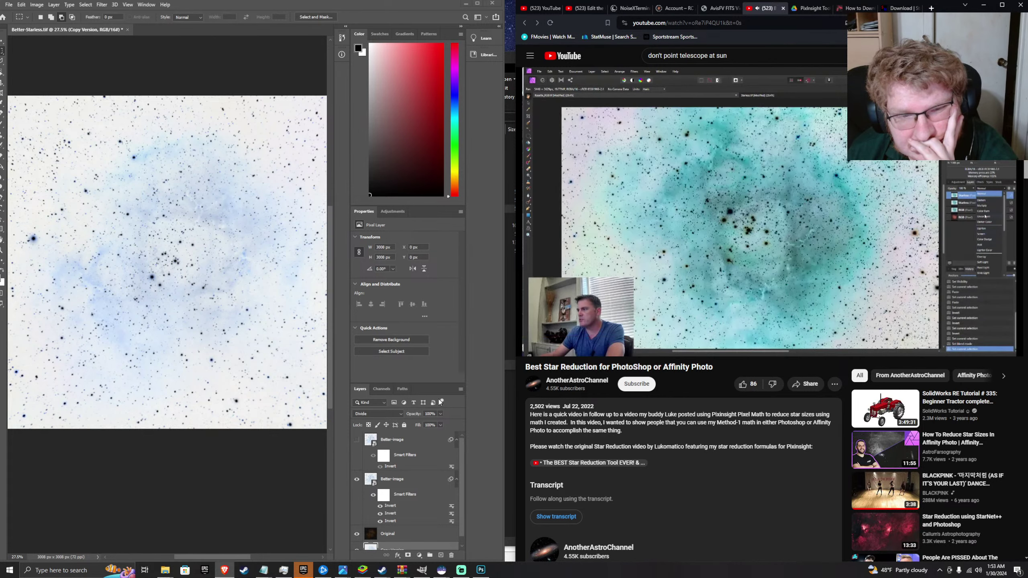
- Make the upper Better-image layer visible again
click(386, 442)
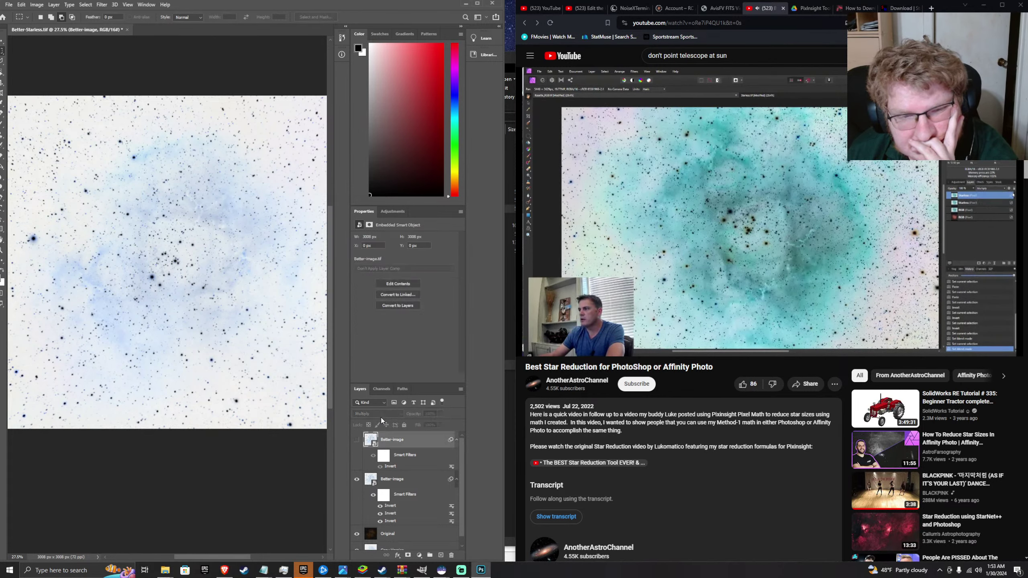
click(357, 440)
click(356, 440)
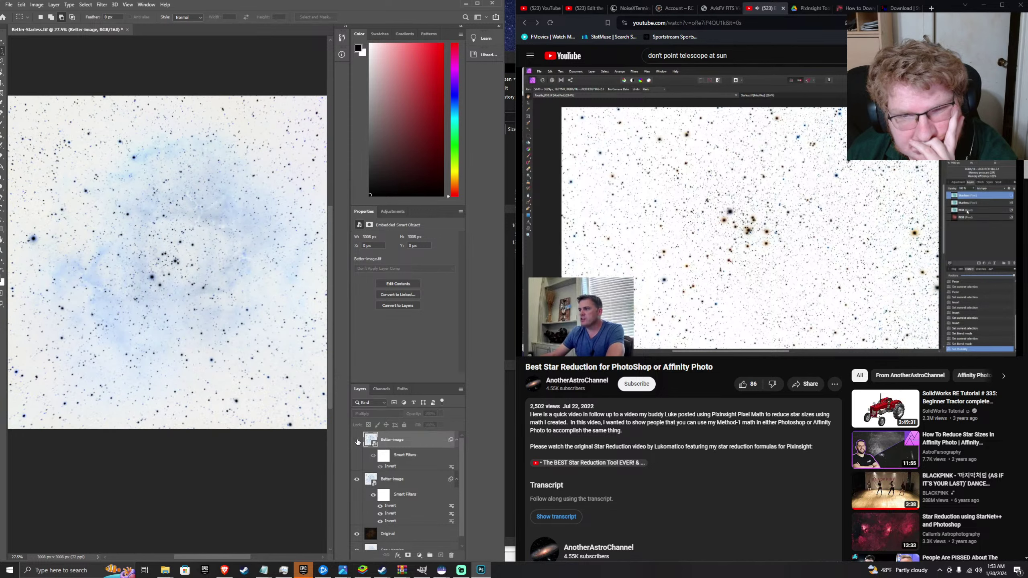
click(356, 440)
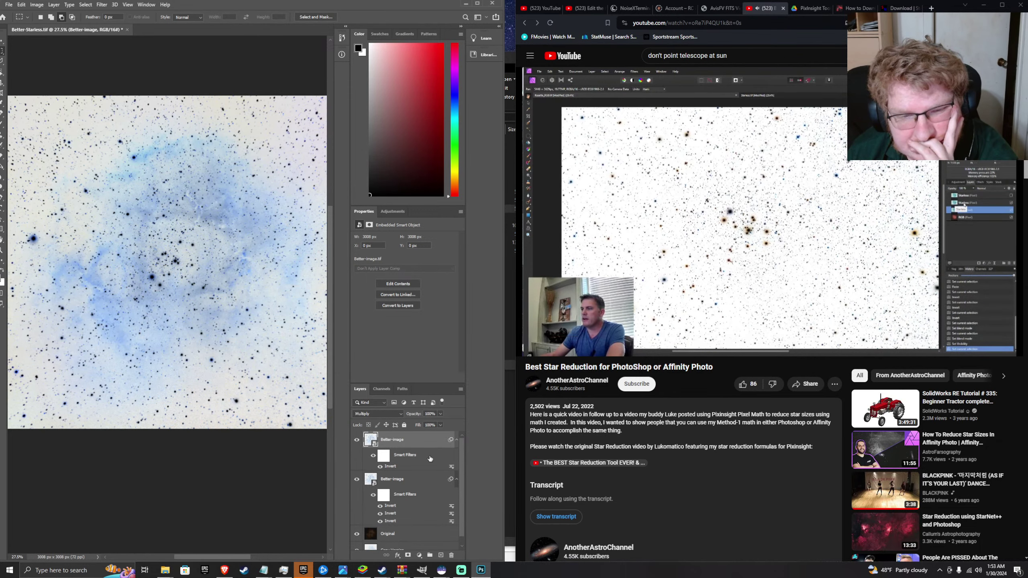
- Try a Curves adjustment on the lower Better-image layer with a point at input 40, output 94
scroll(368, 502, down, 1)
click(384, 542)
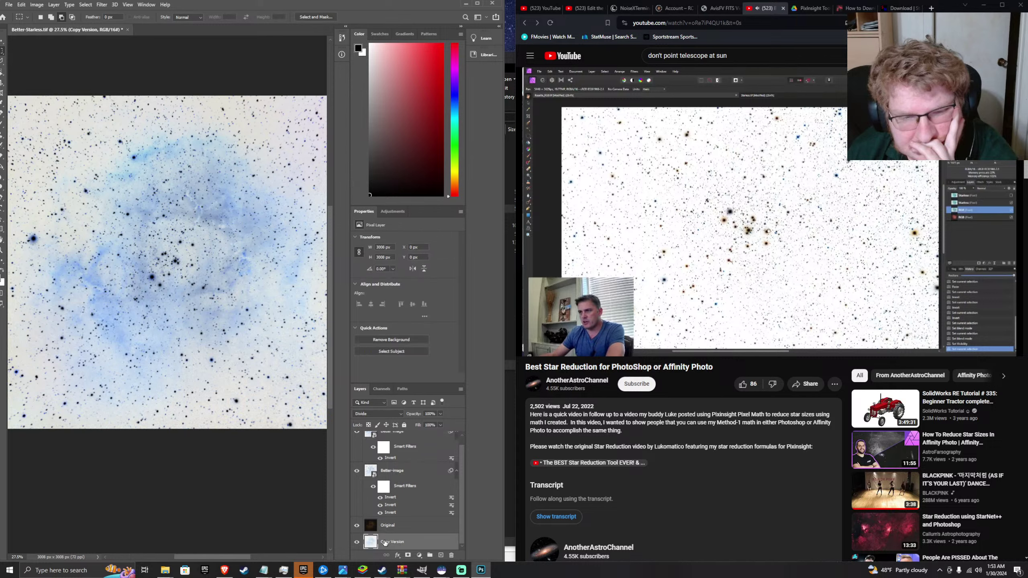
click(392, 471)
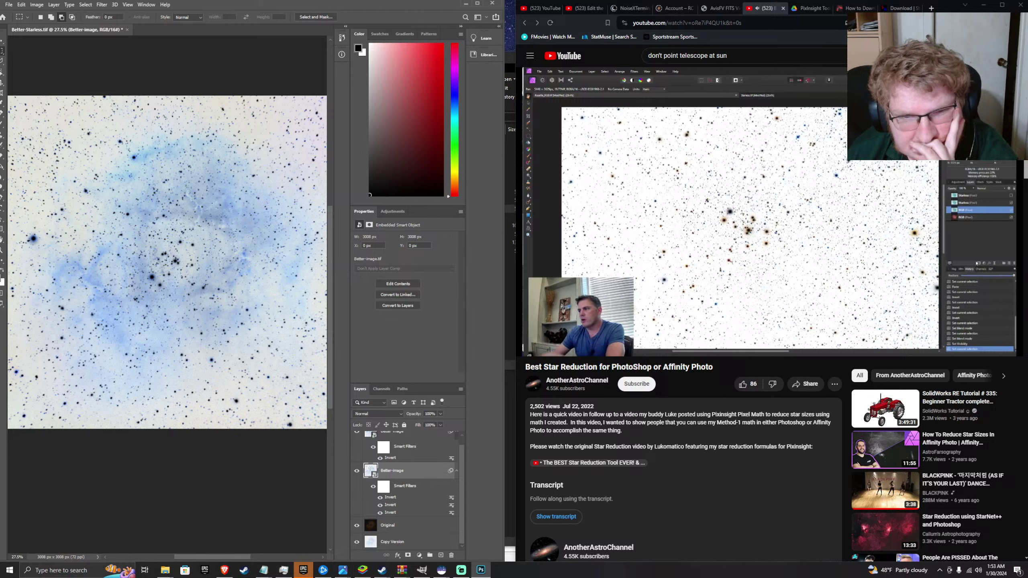
click(389, 211)
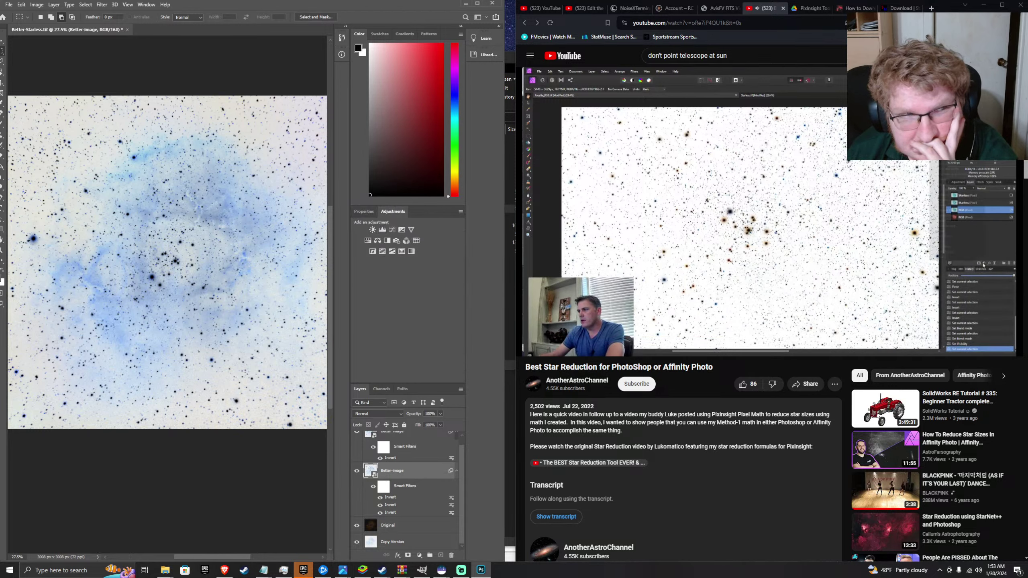
click(36, 4)
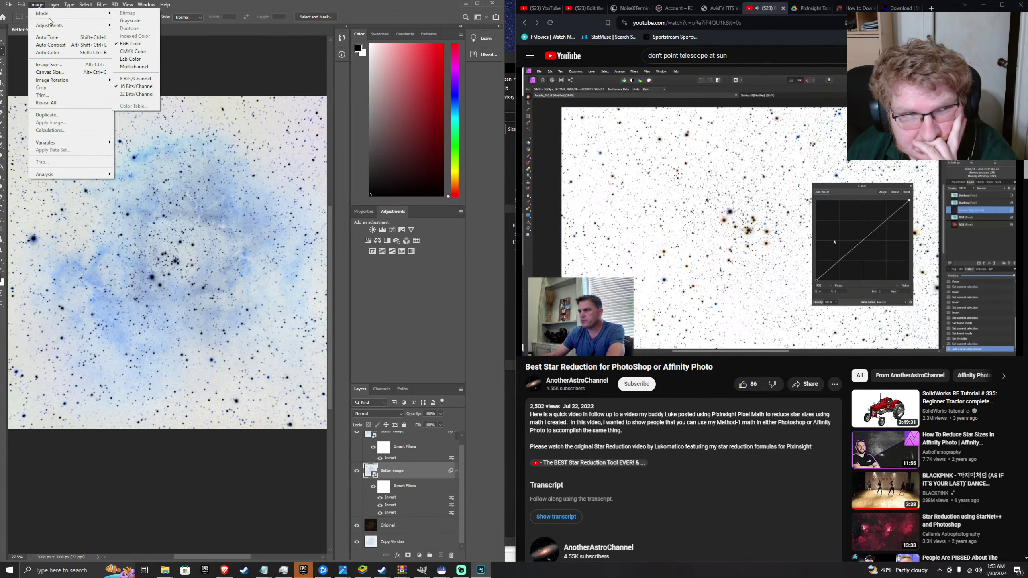
mouse_move(51, 26)
click(130, 41)
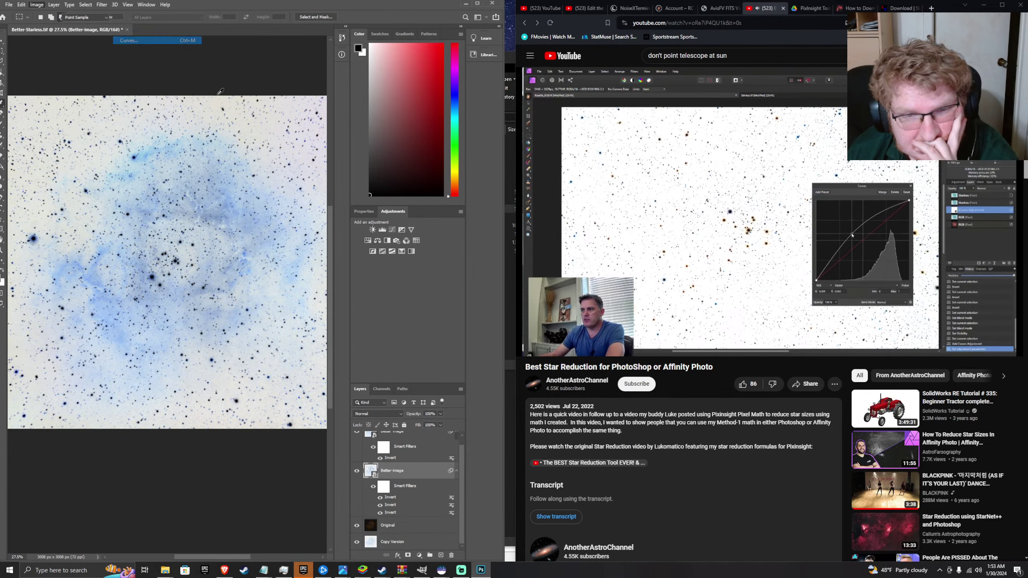
drag(465, 210, 433, 221)
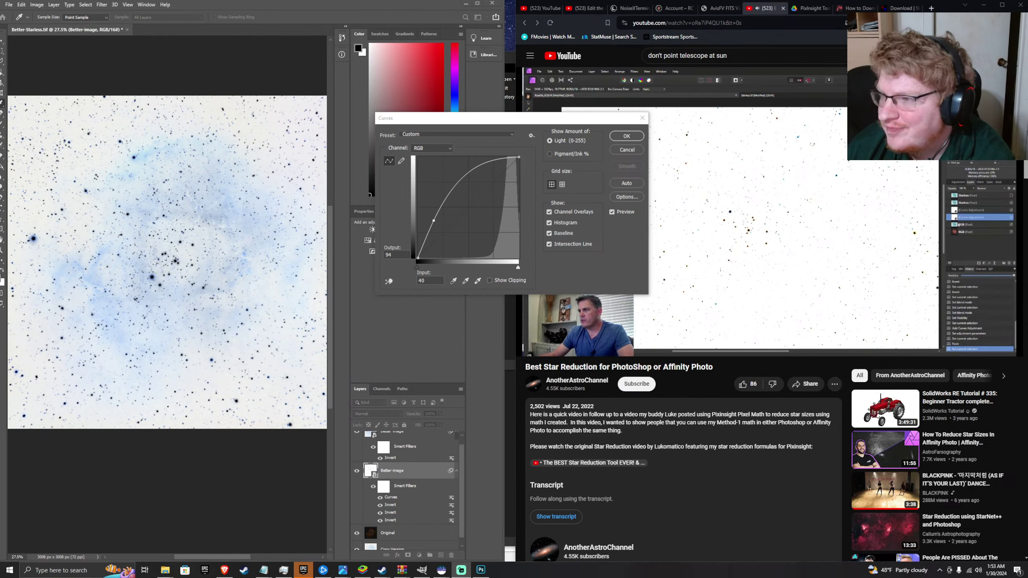
- Pause the video at 1:52, try reshaping the lower Better-image curve through input 55, output 140 with extra points, and discard the adjustment
click(765, 238)
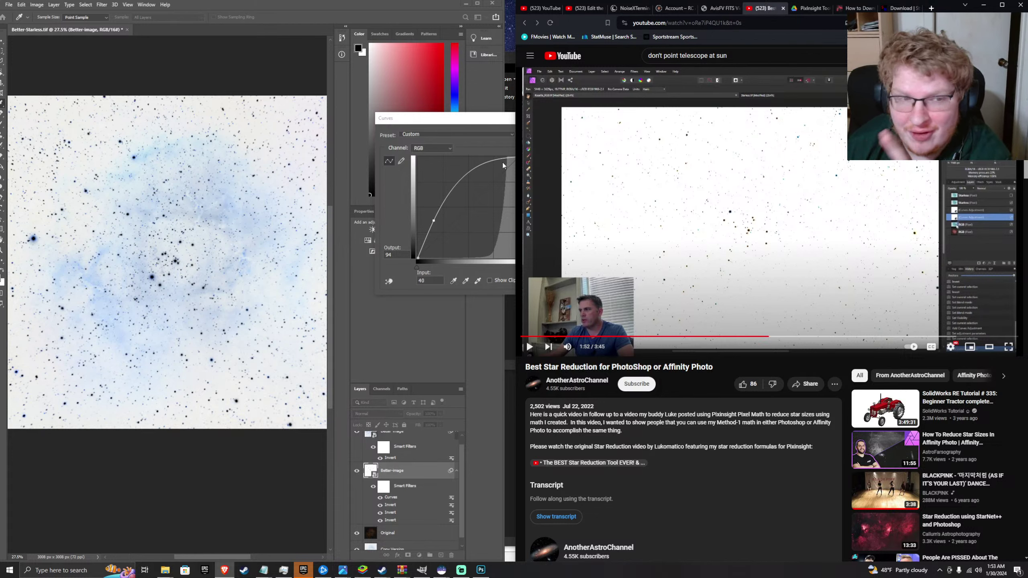
click(434, 218)
mouse_move(433, 218)
mouse_down()
mouse_move(468, 226)
mouse_move(439, 202)
mouse_up()
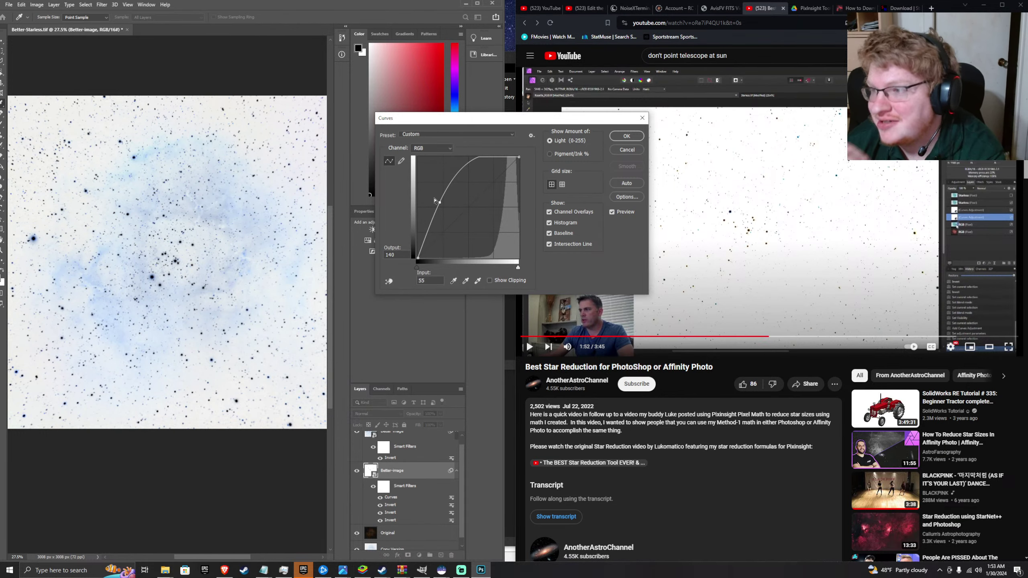
drag(434, 200, 459, 194)
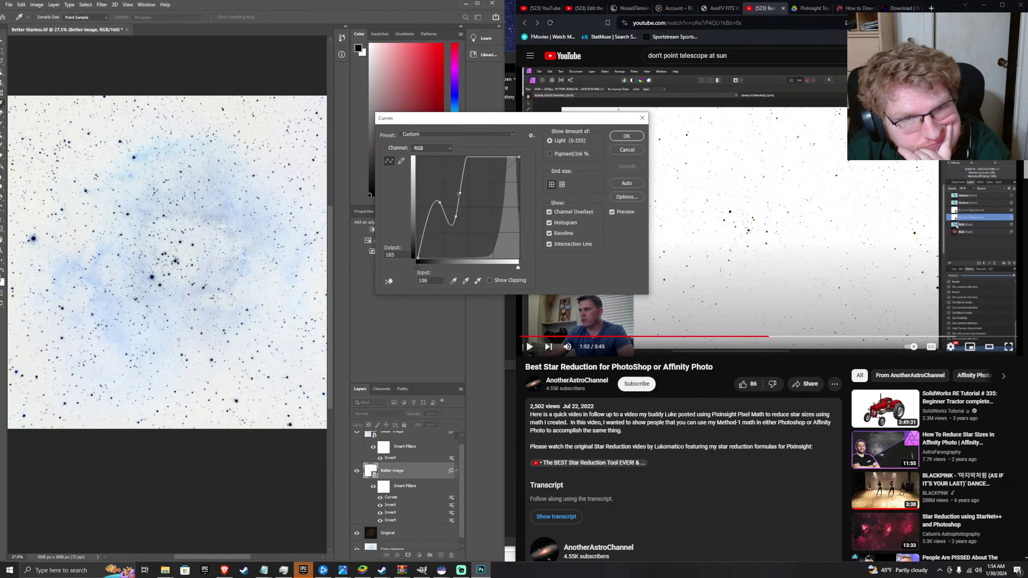
key(Delete)
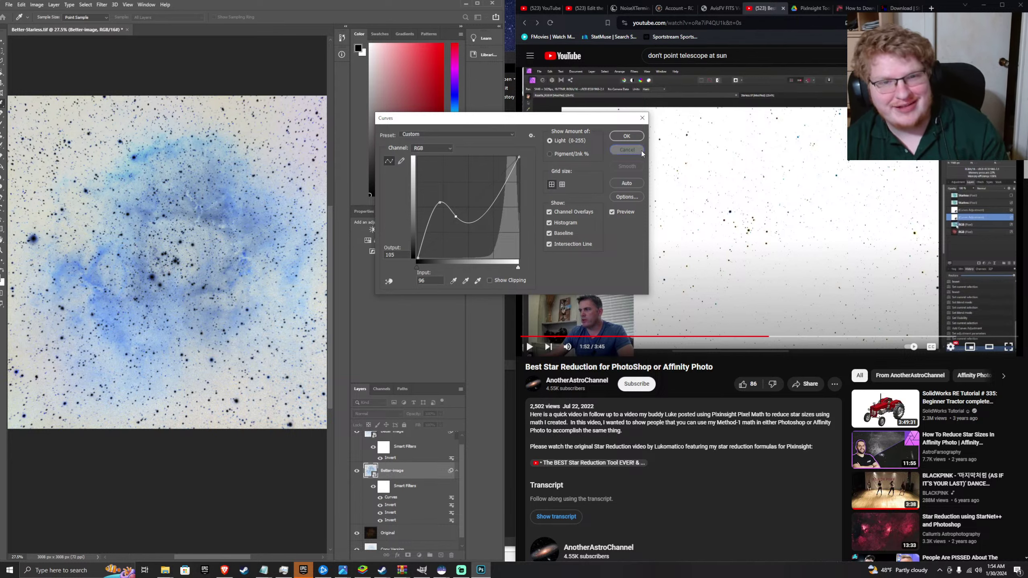
click(629, 149)
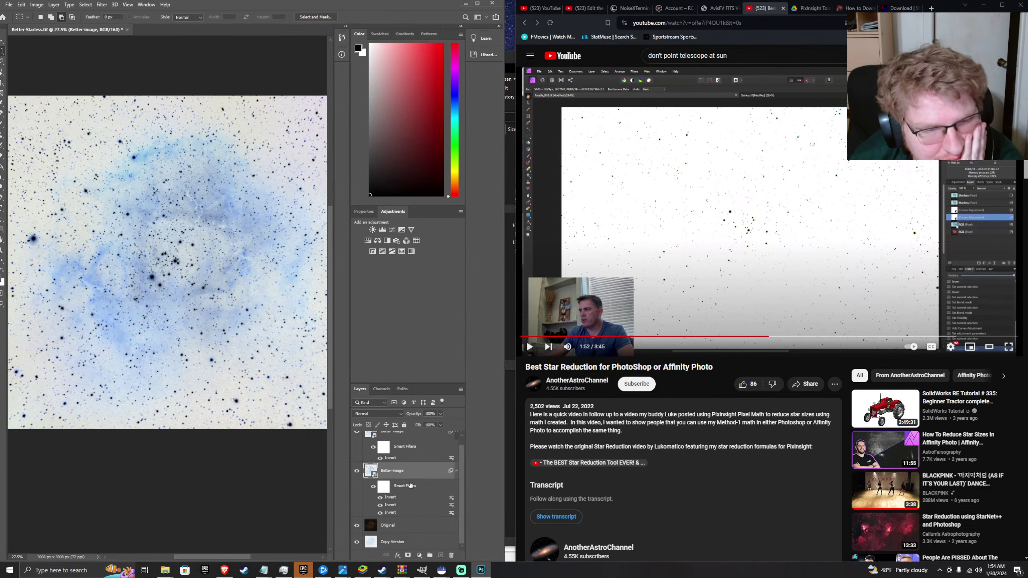
- Try a Curves adjustment on the Copy Version layer with a point at input 78, output 116, and discard it
click(395, 544)
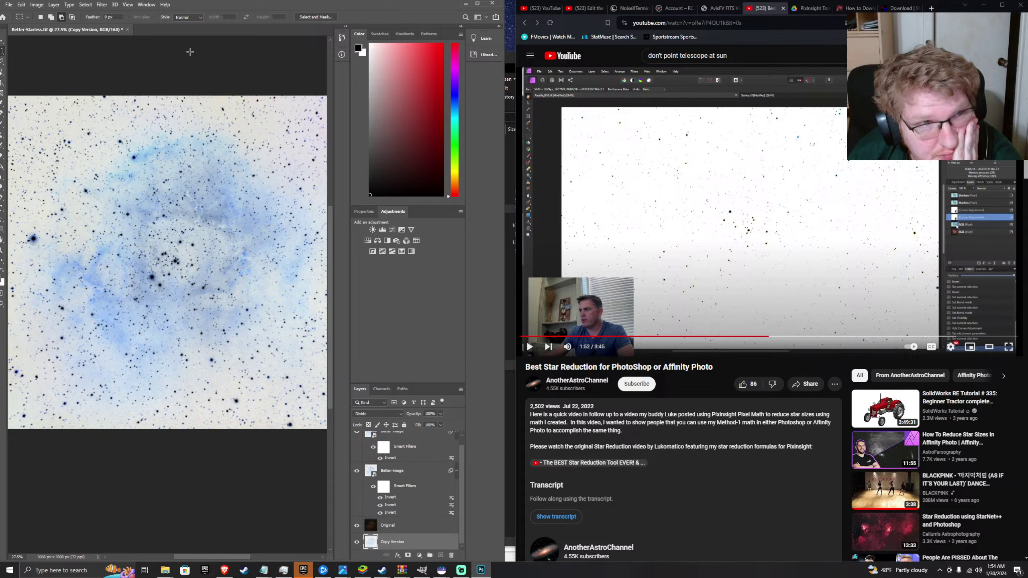
click(39, 5)
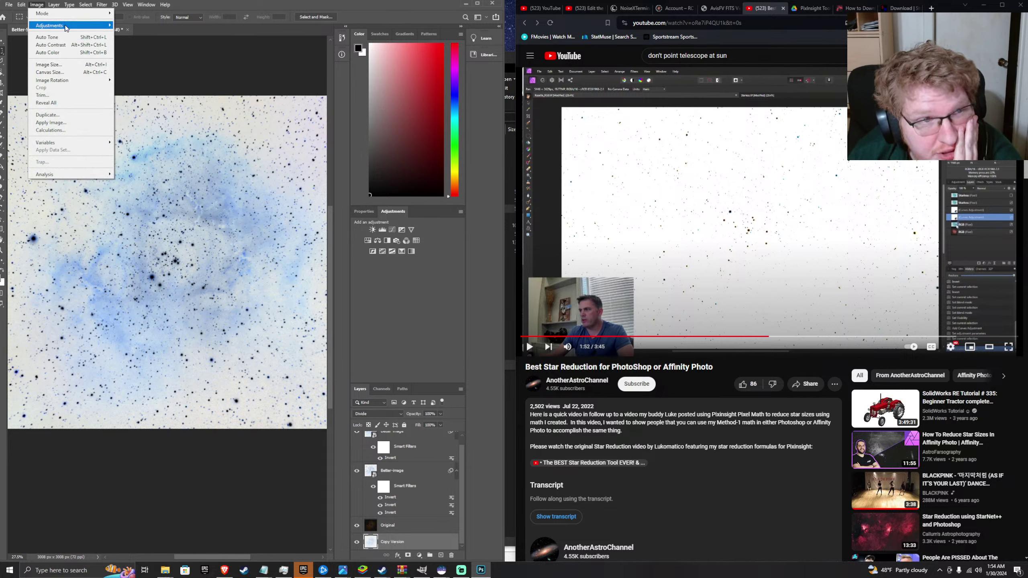
mouse_move(70, 25)
click(166, 40)
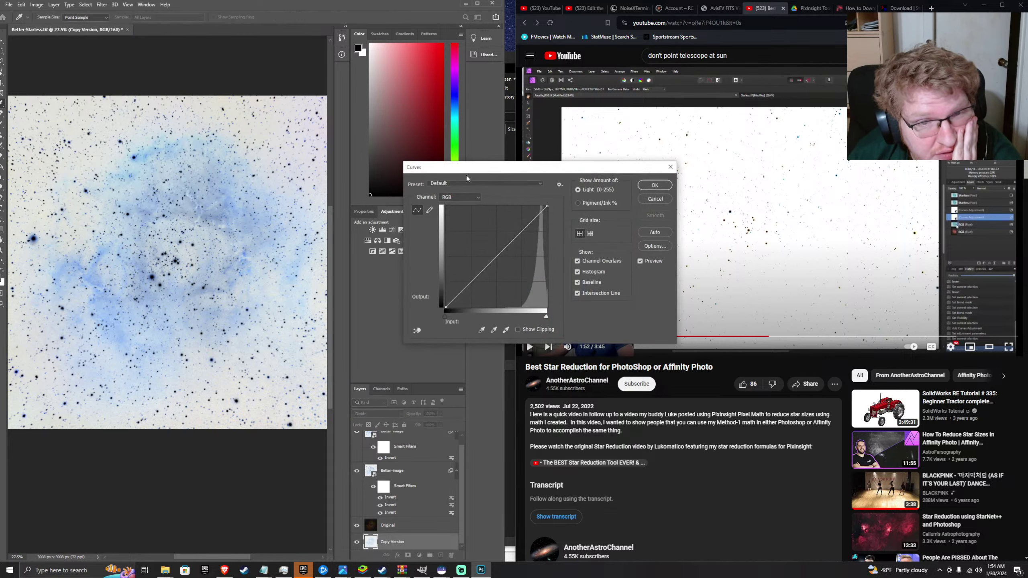
drag(499, 272, 477, 261)
click(670, 167)
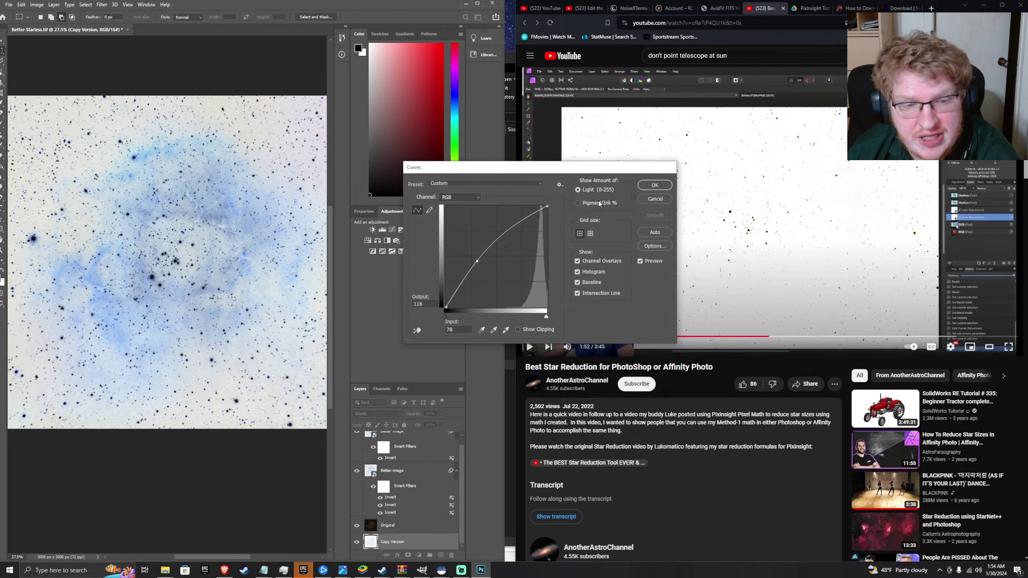
scroll(394, 466, up, 1)
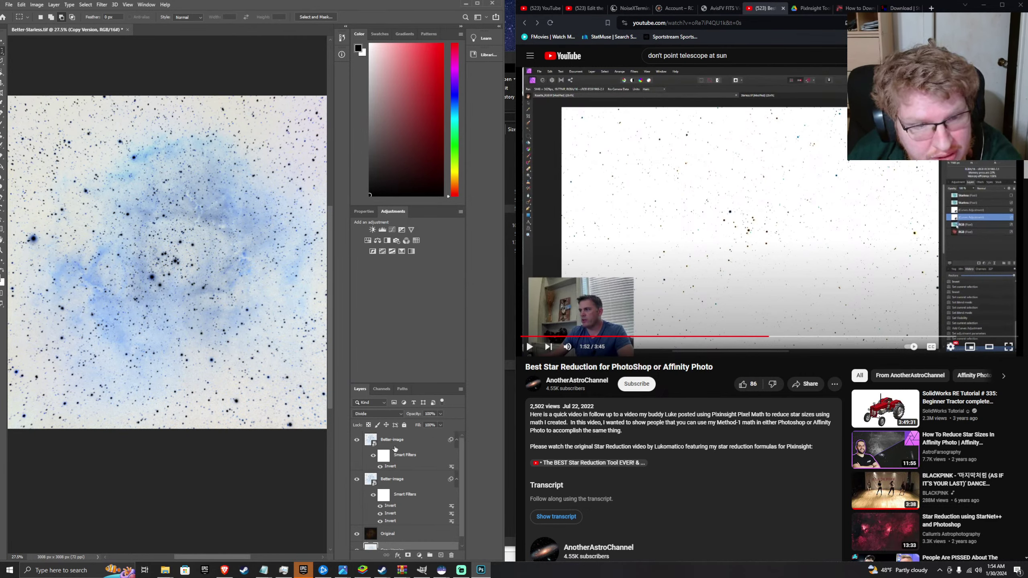
click(396, 448)
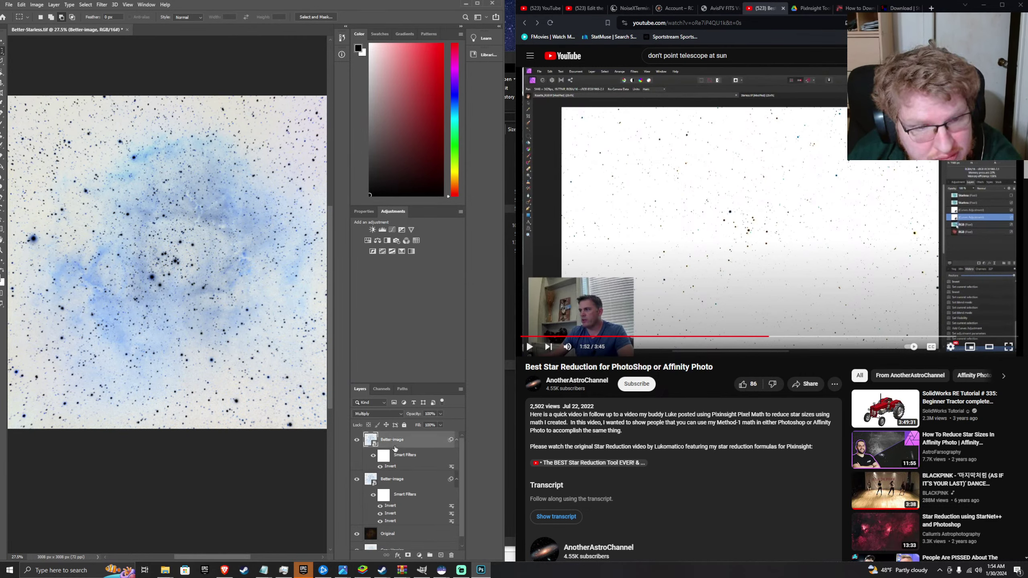
click(90, 8)
click(89, 7)
click(56, 6)
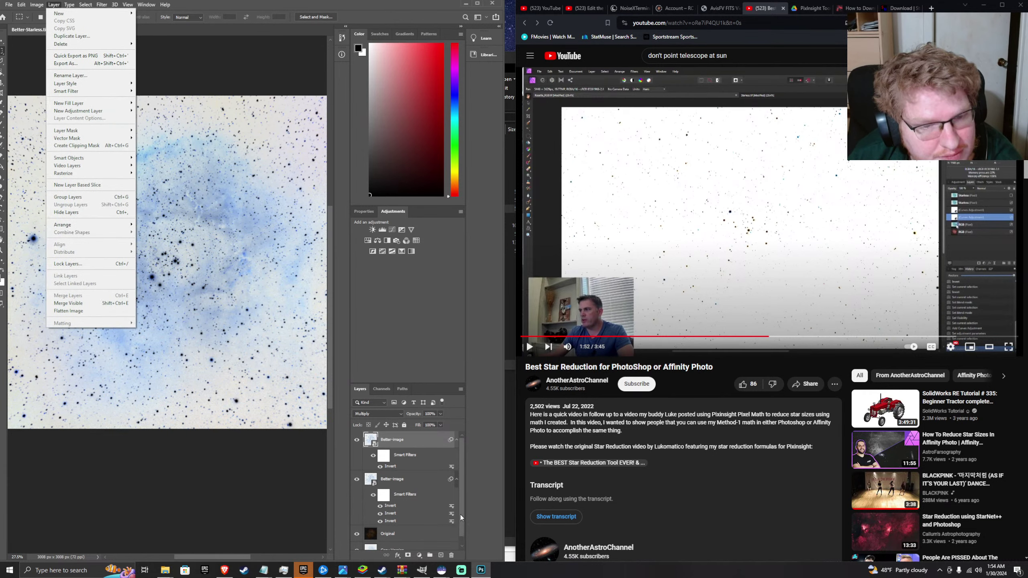
- Try a Curves adjustment on the lower Better-image layer with a point at input 57, output 175, and discard it
click(407, 481)
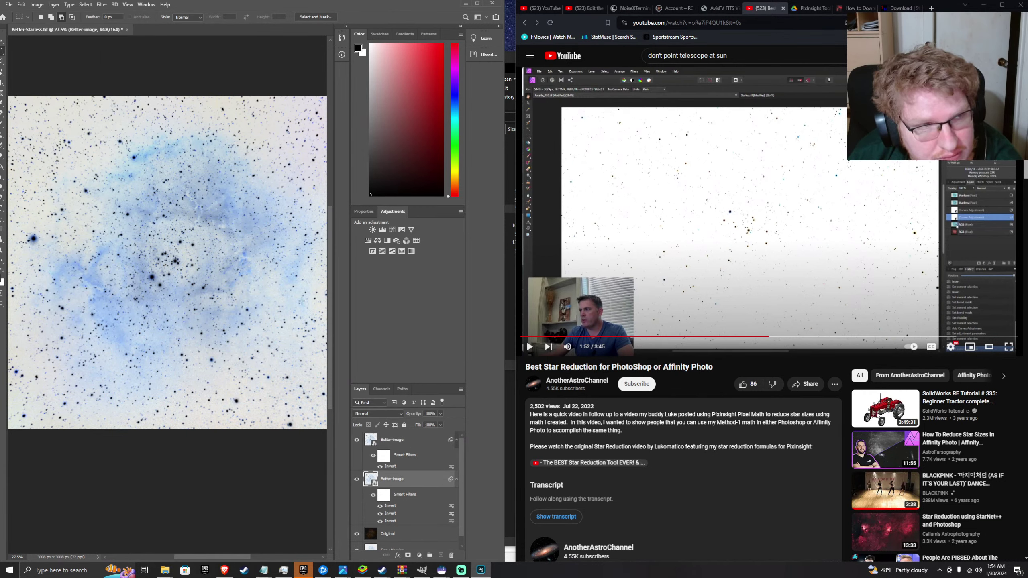
click(36, 5)
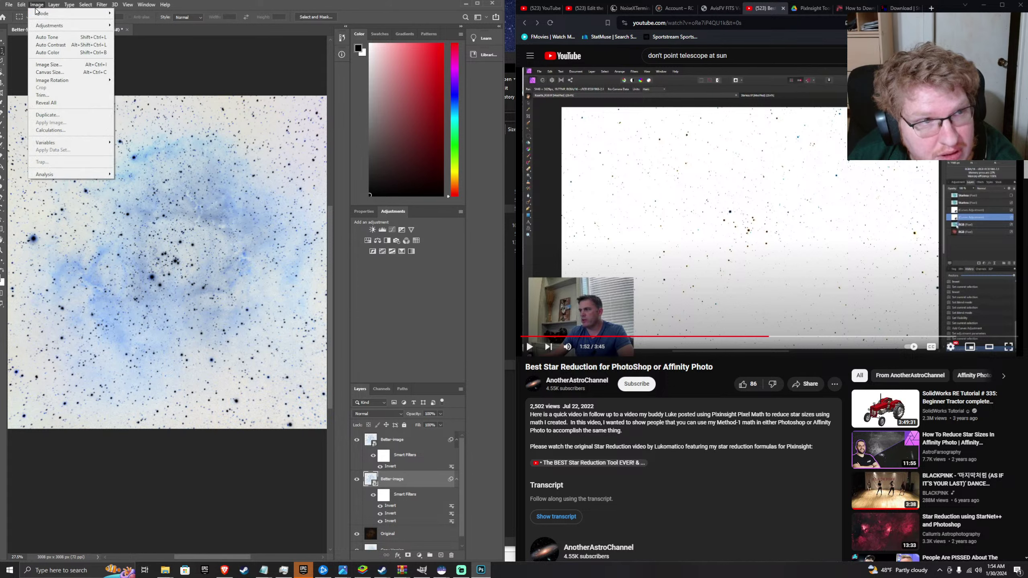
mouse_move(72, 26)
click(138, 38)
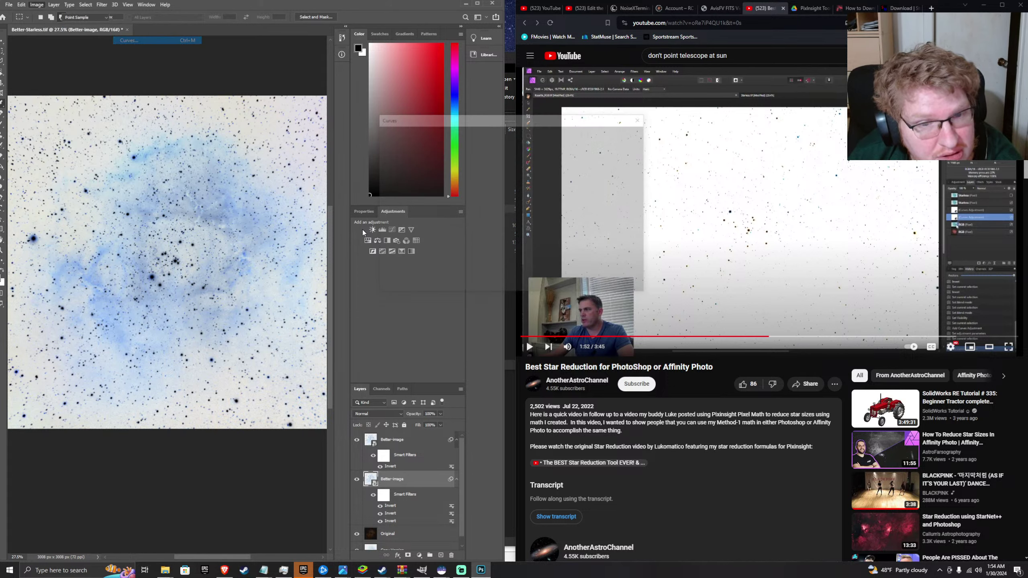
drag(453, 222, 437, 186)
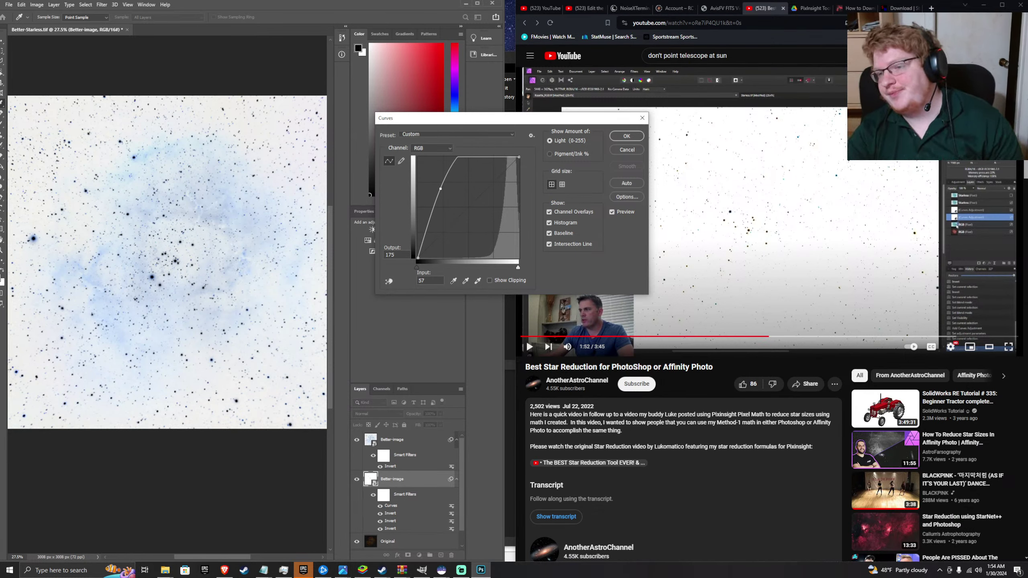
click(837, 199)
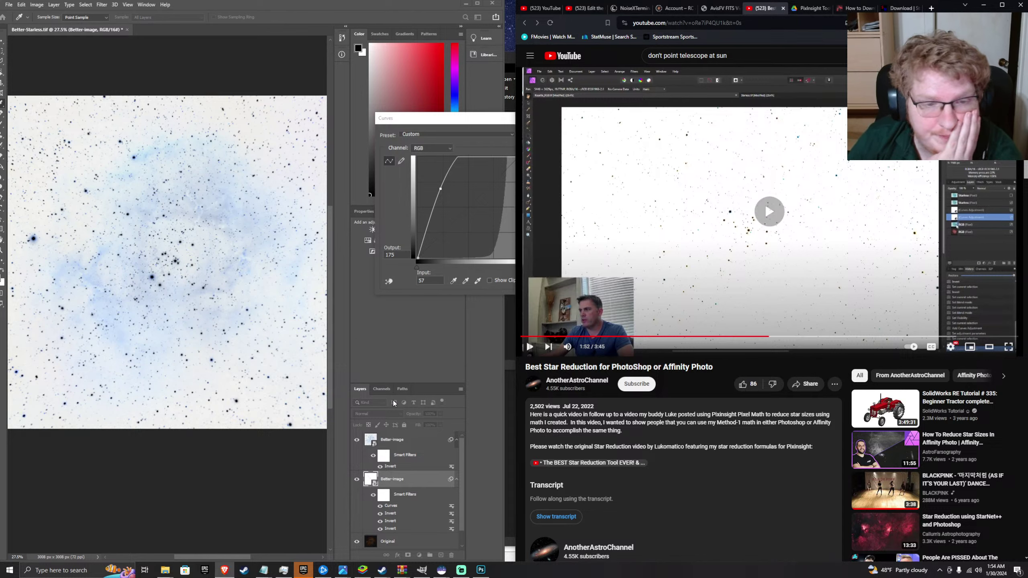
click(356, 442)
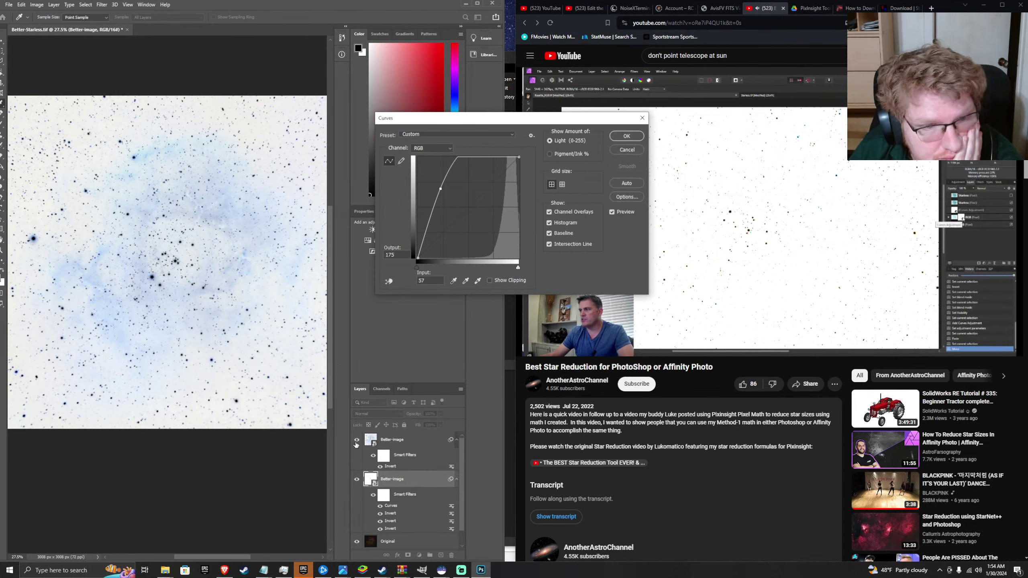
key(Escape)
- Hide the upper Better-image layer and rewind the tutorial video to its Curves section, pausing at 1:40
click(356, 440)
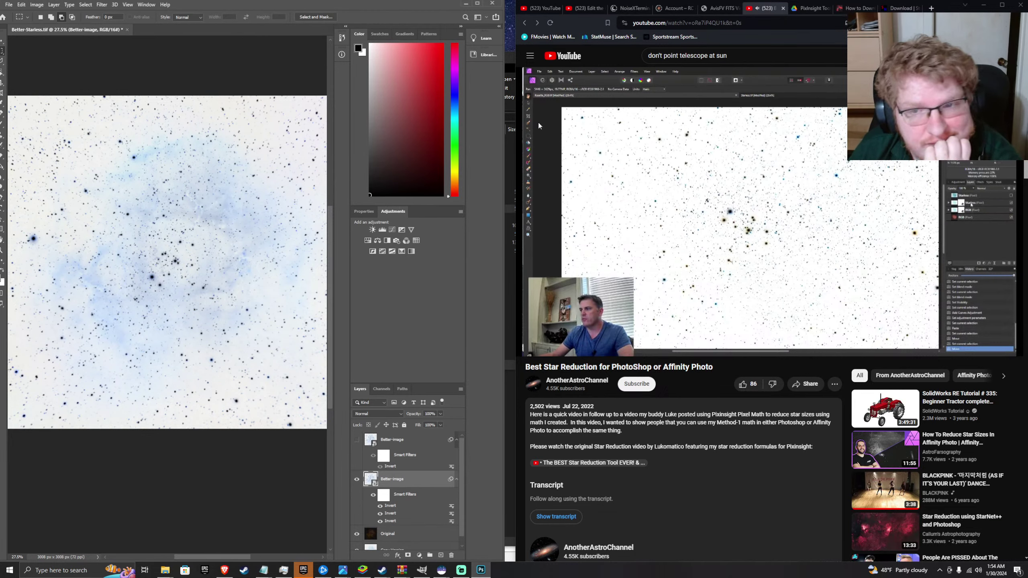
click(755, 330)
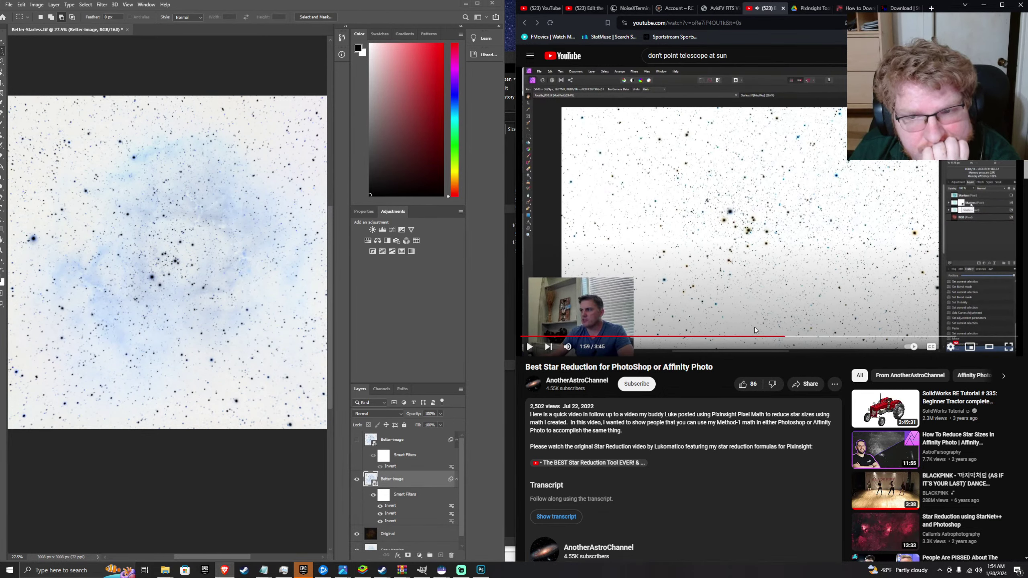
click(731, 336)
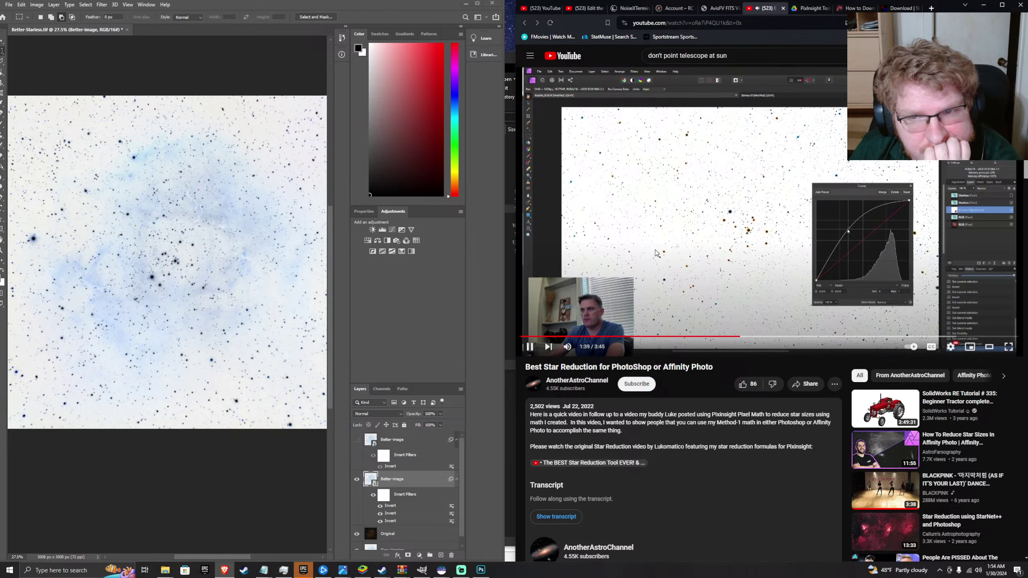
click(587, 213)
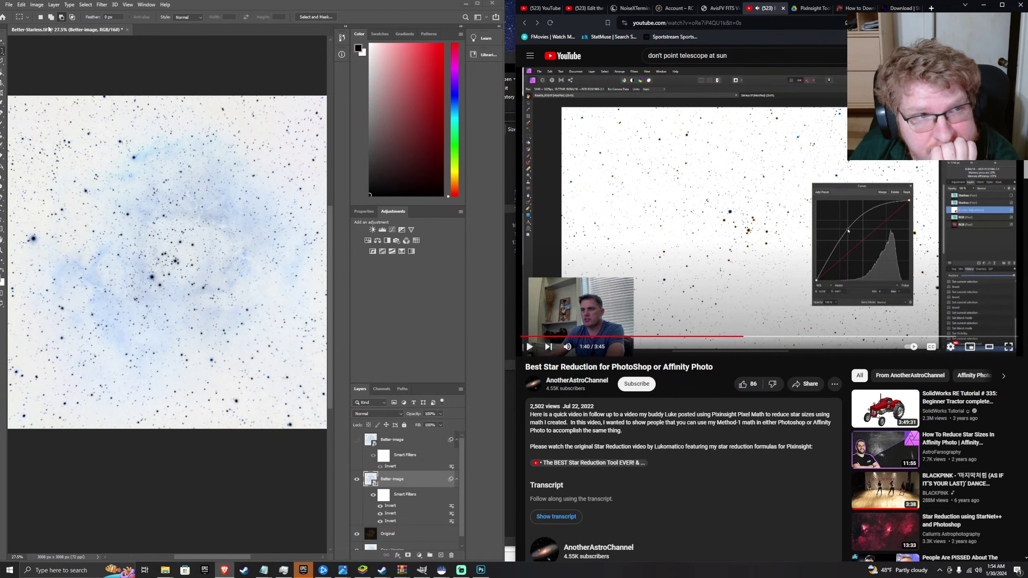
- Apply a Curves adjustment to the lower Better-image layer with a point at input 84, output 154
click(36, 5)
mouse_move(45, 27)
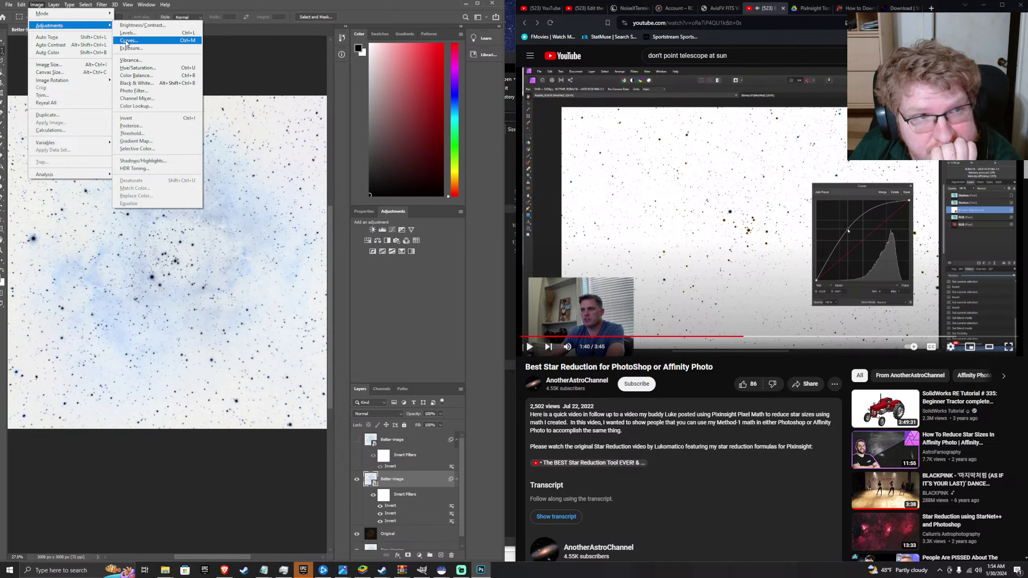
click(126, 41)
drag(458, 209, 451, 197)
click(574, 309)
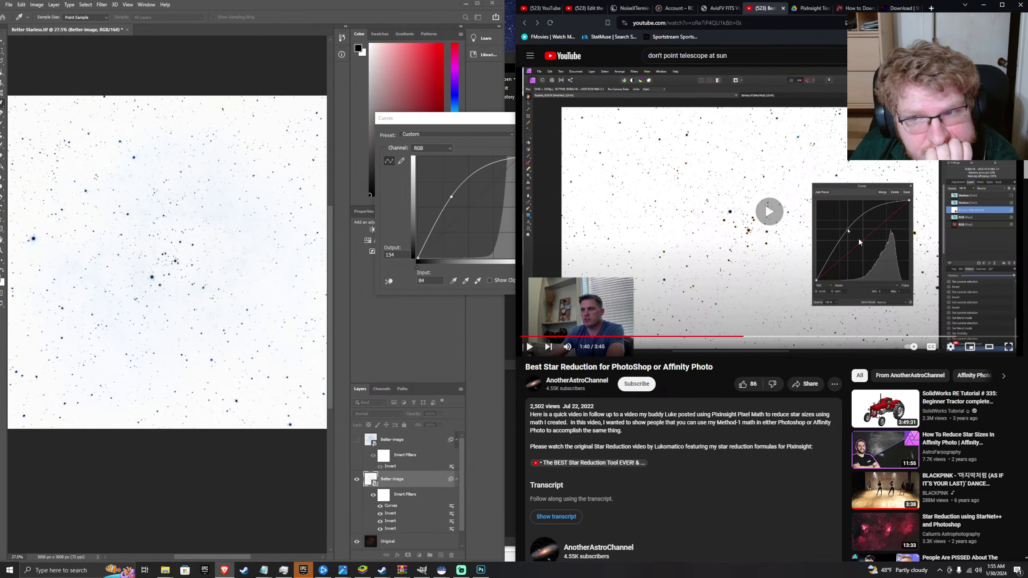
click(450, 196)
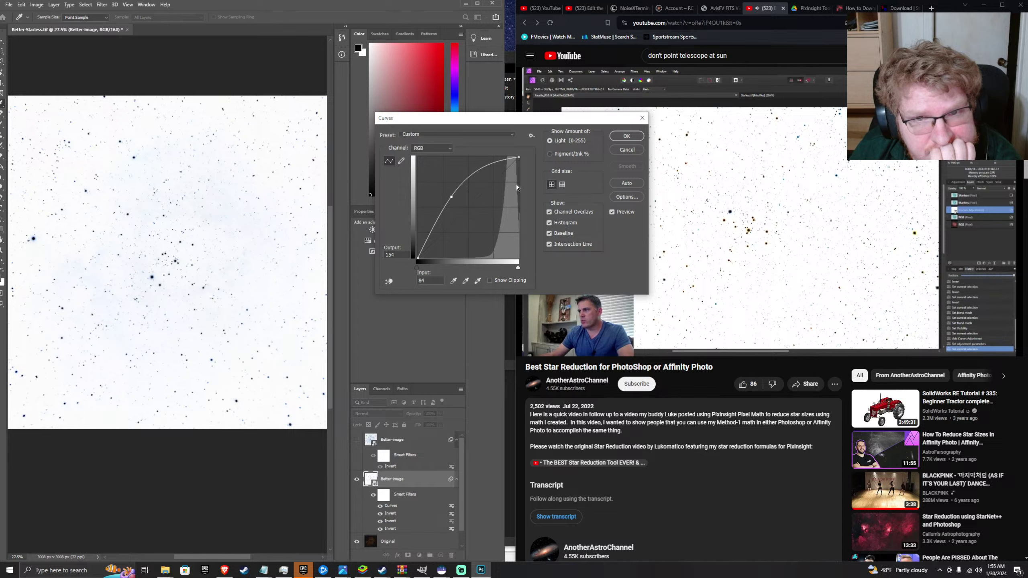
click(624, 136)
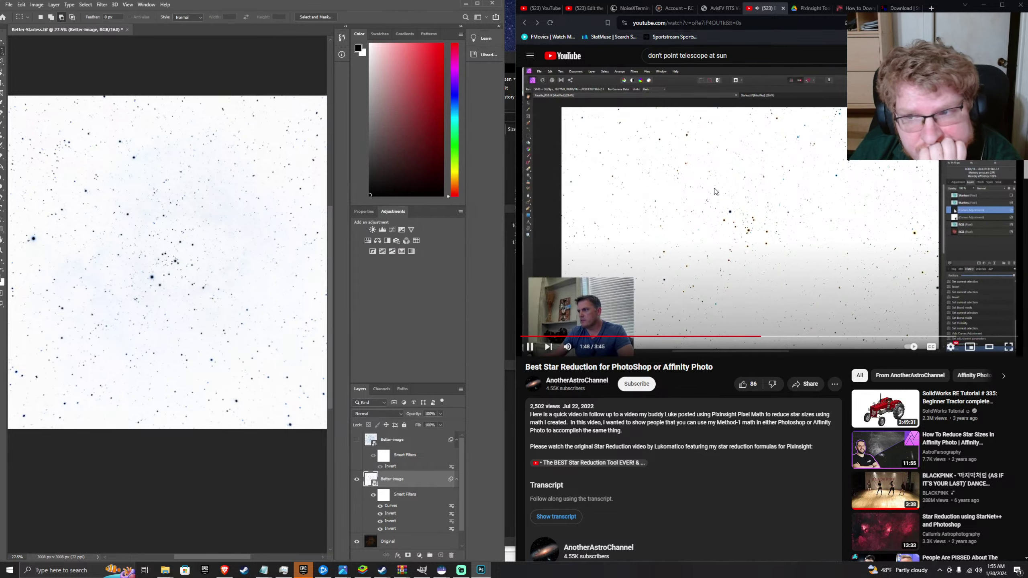
- Watch the tutorial video up to 1:52 and pause it there
click(659, 143)
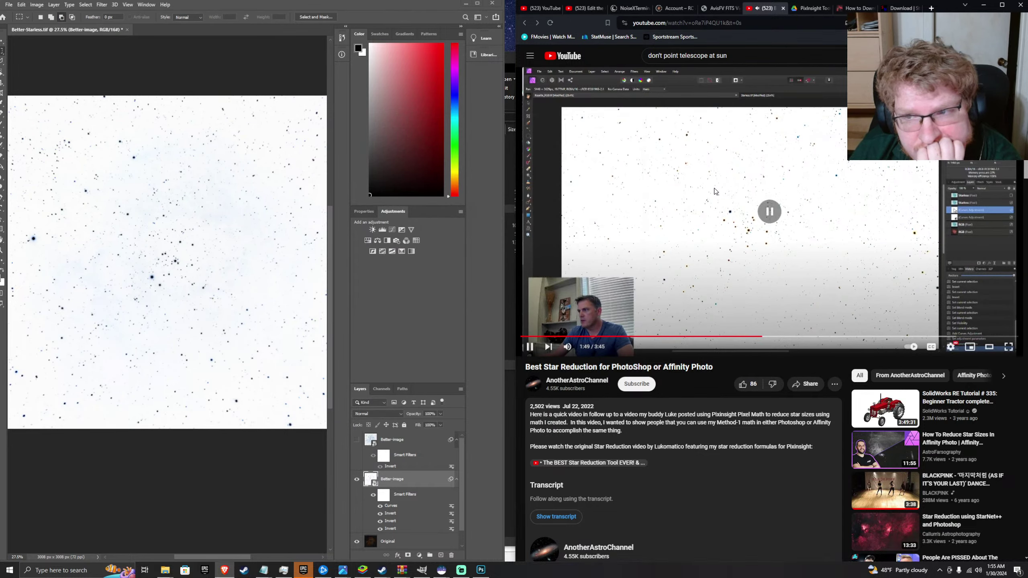
click(657, 288)
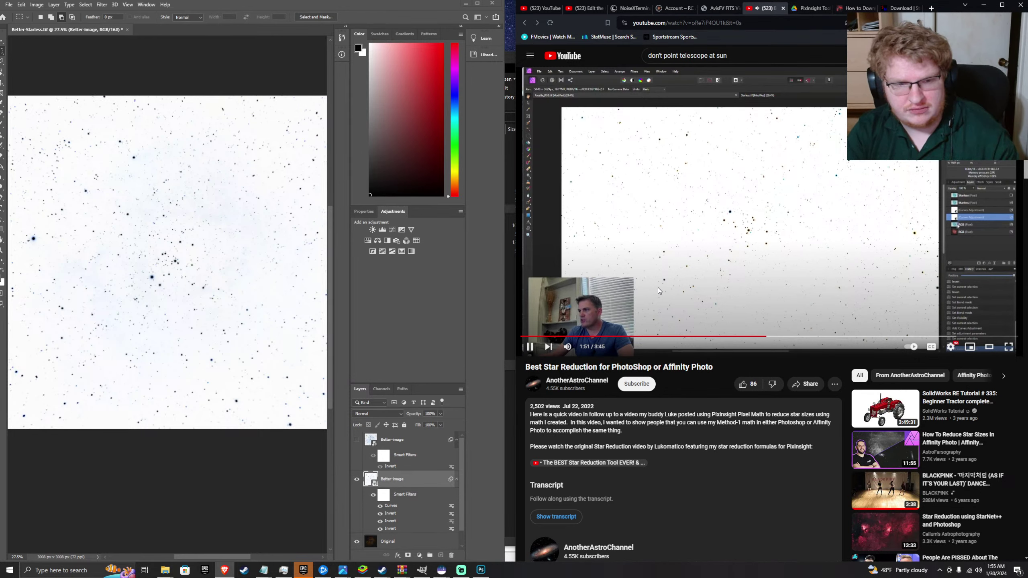
click(657, 287)
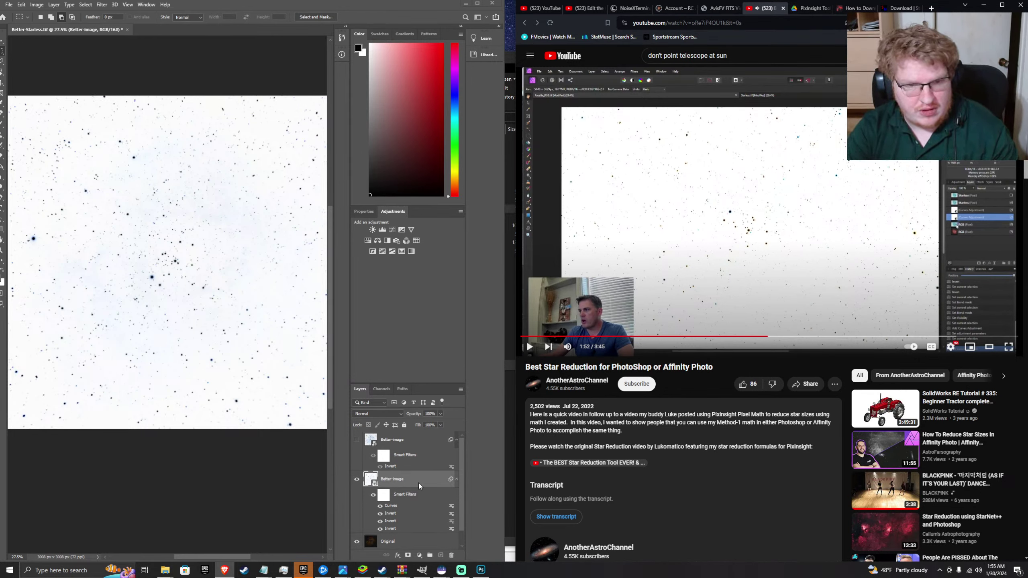
- Duplicate the lower Better-image layer with its Curves filter and collapse the smart filter lists of all three Better-image layers
scroll(418, 485, down, 1)
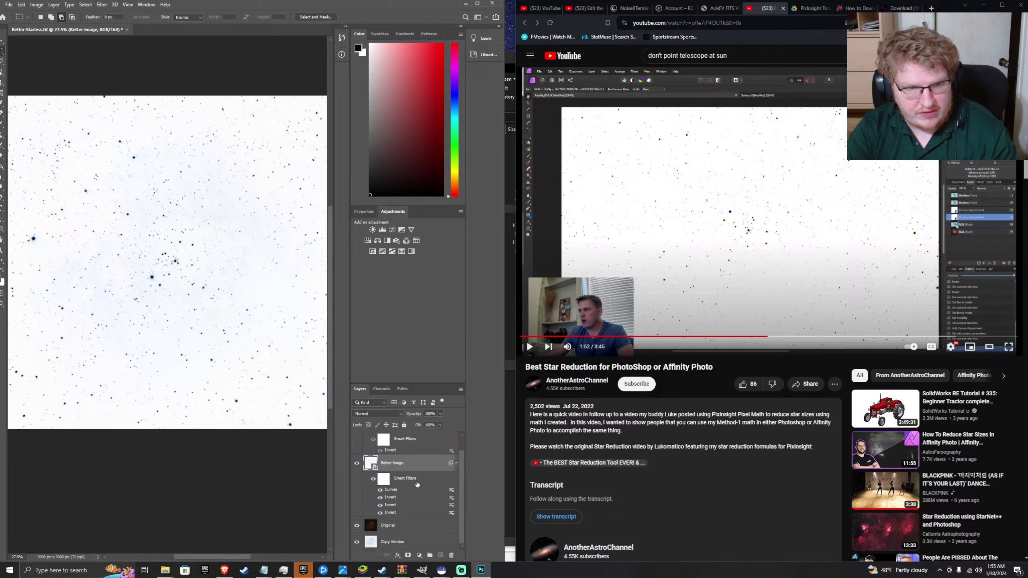
key(ctrl+j)
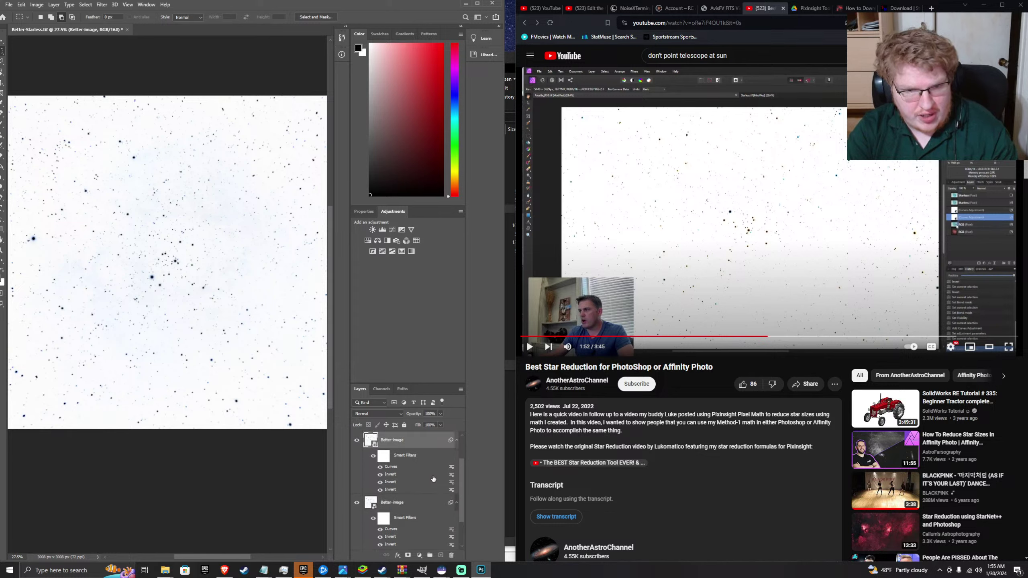
click(457, 440)
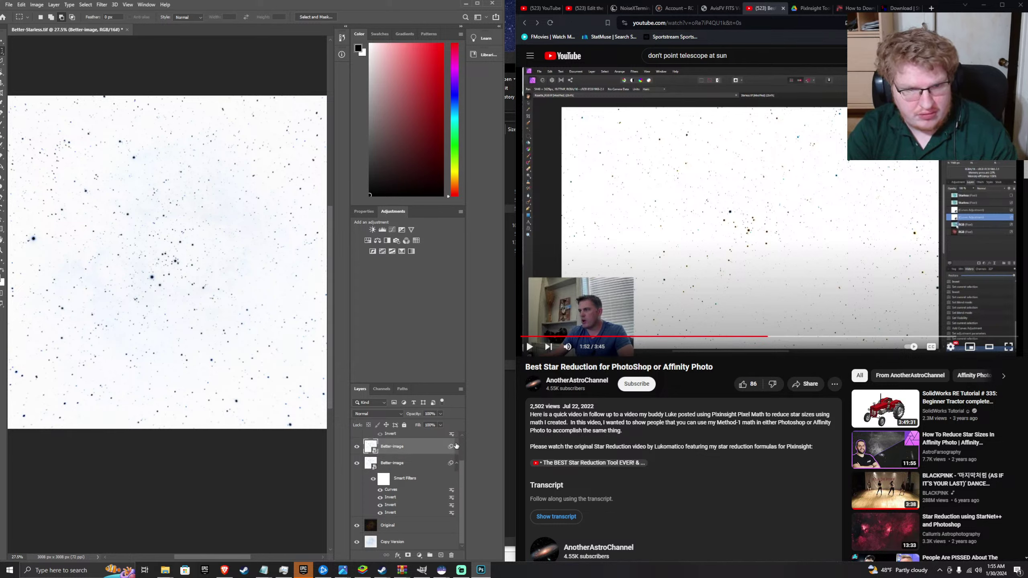
click(456, 465)
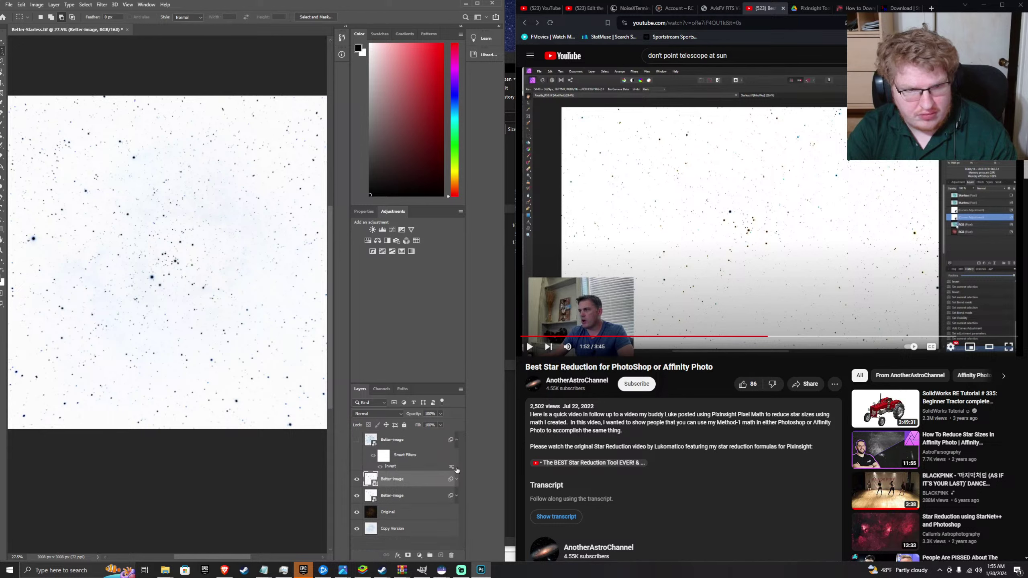
click(456, 445)
- Replay the tutorial video's part about the adjusted layers and pause it at 1:58
click(664, 245)
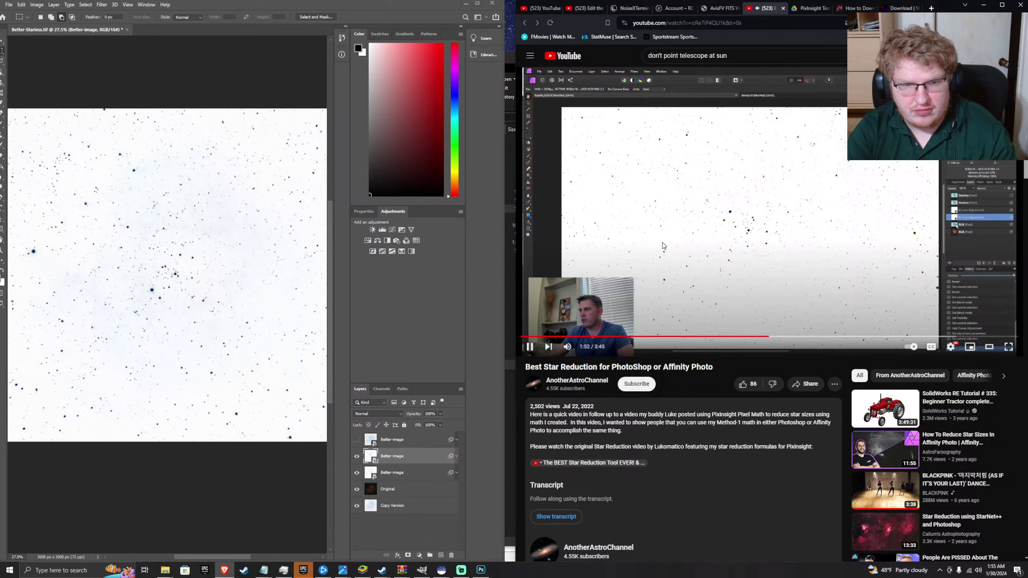
key(Left)
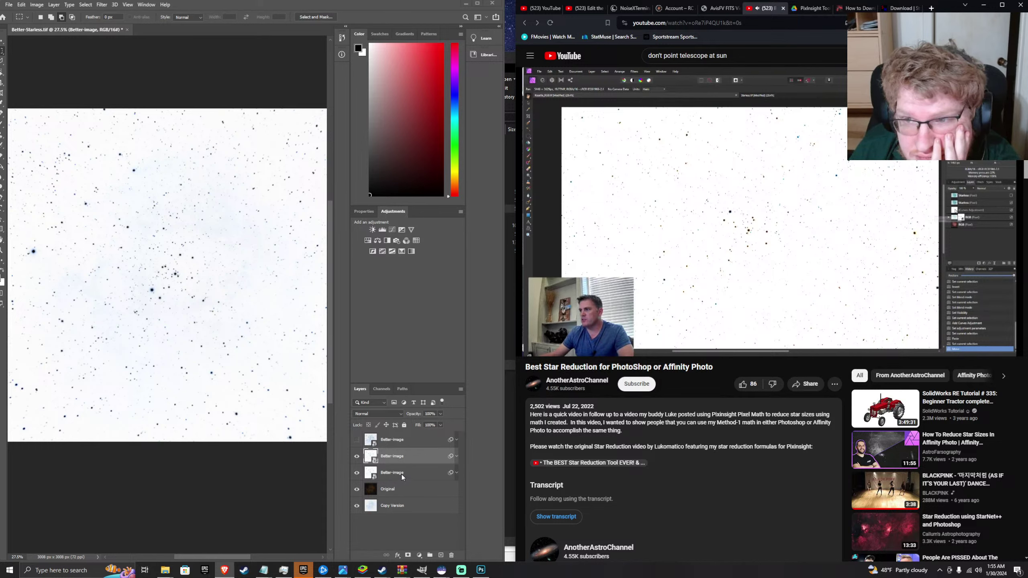
mouse_move(782, 217)
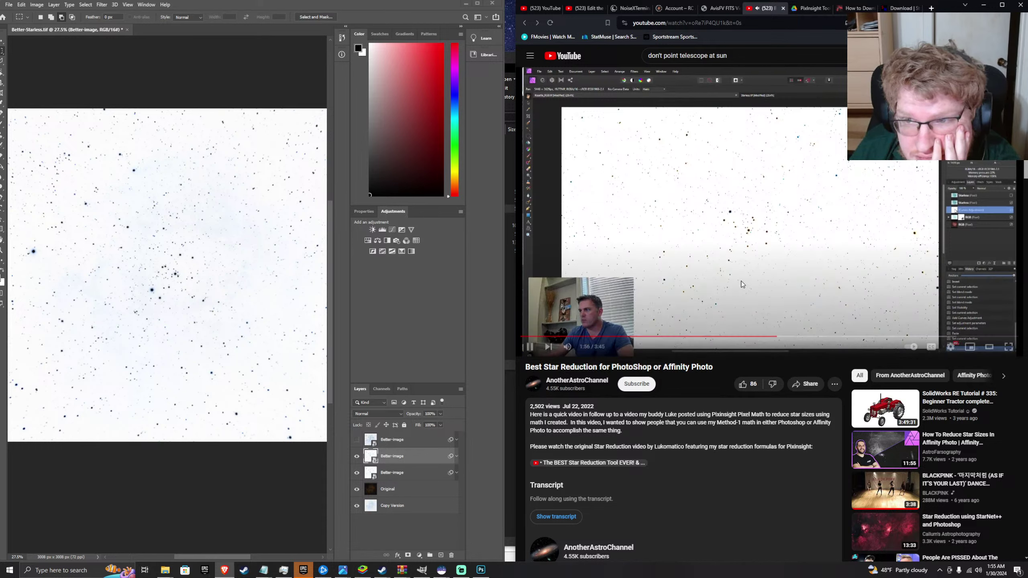
click(782, 218)
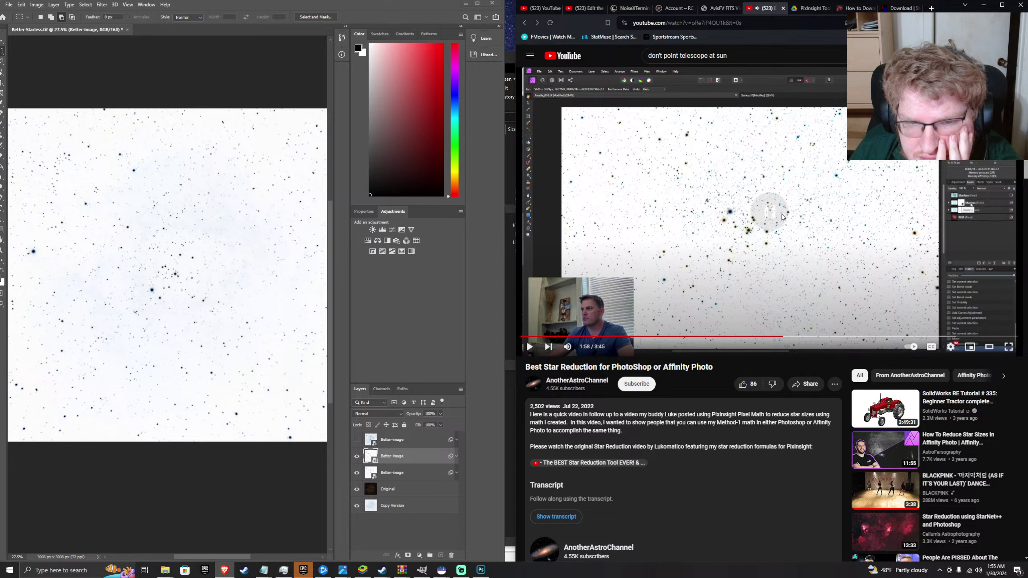
scroll(456, 475, up, 1)
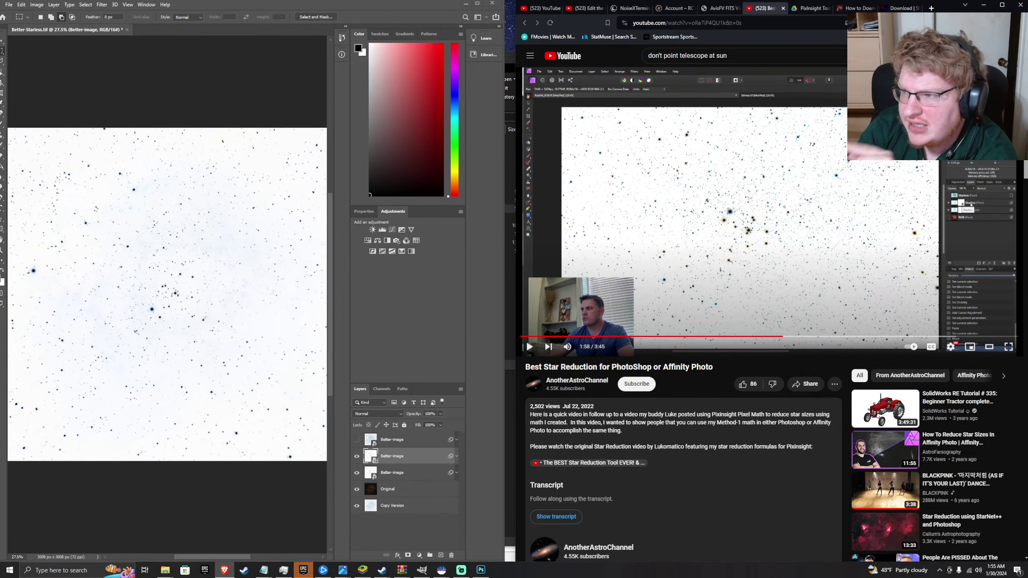
- Rewind the tutorial video to 1:24, resume playback and skip ahead to 1:30
click(708, 336)
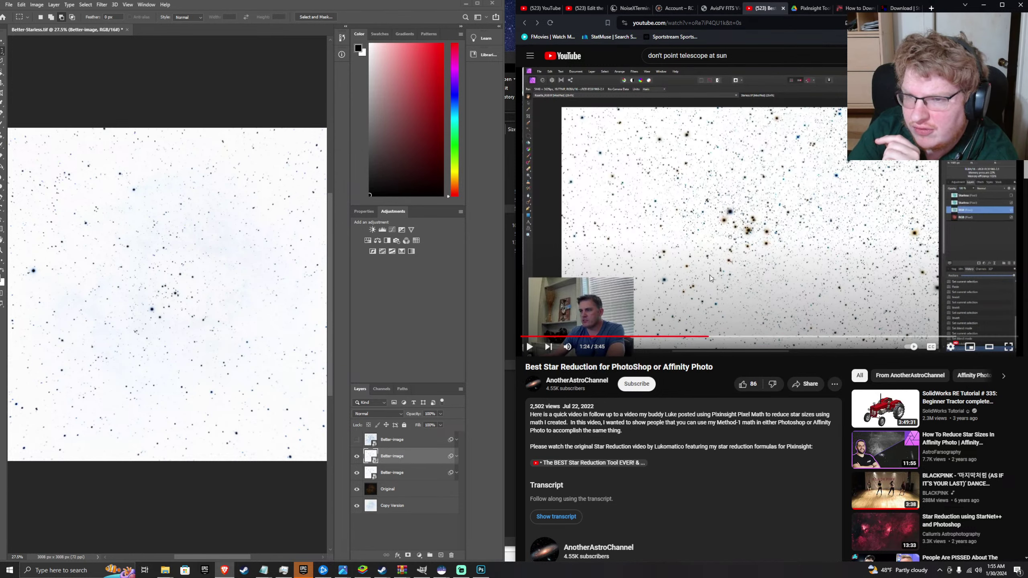
click(709, 273)
click(721, 336)
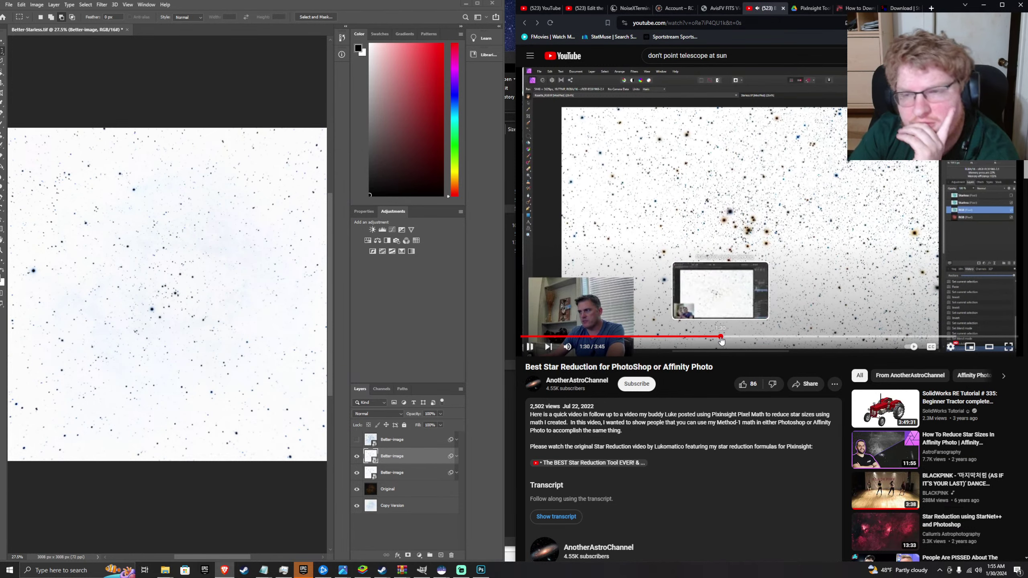
- Skip the tutorial video ahead to 1:49 and pause it at 1:52
click(762, 337)
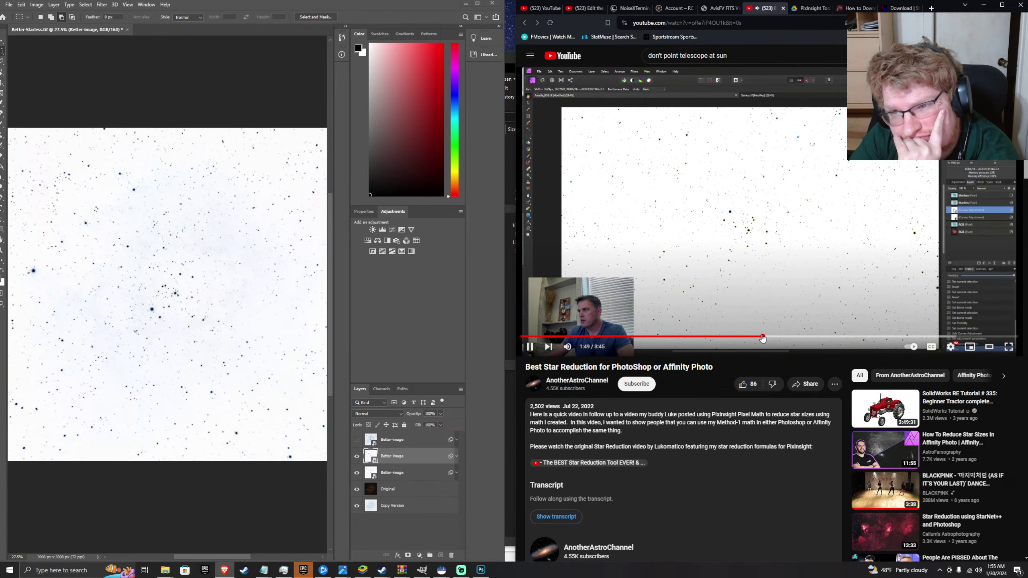
click(698, 313)
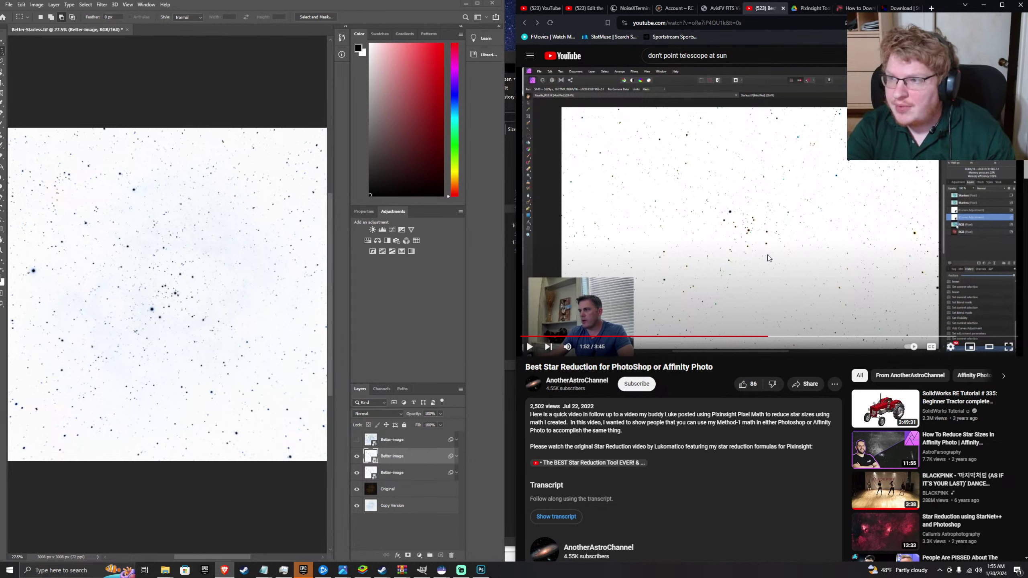
key(slash)
key(BackSpace)
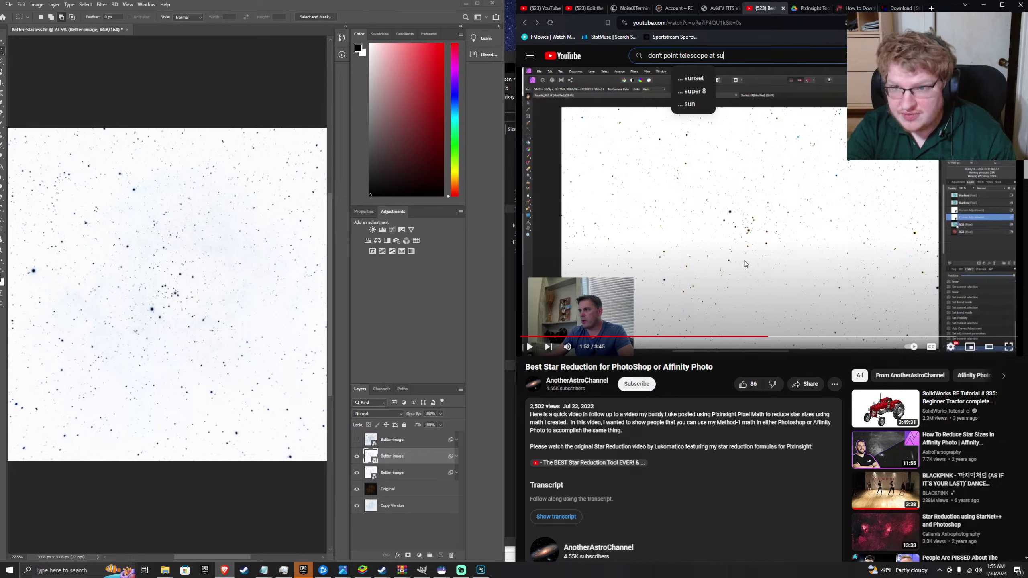
click(708, 393)
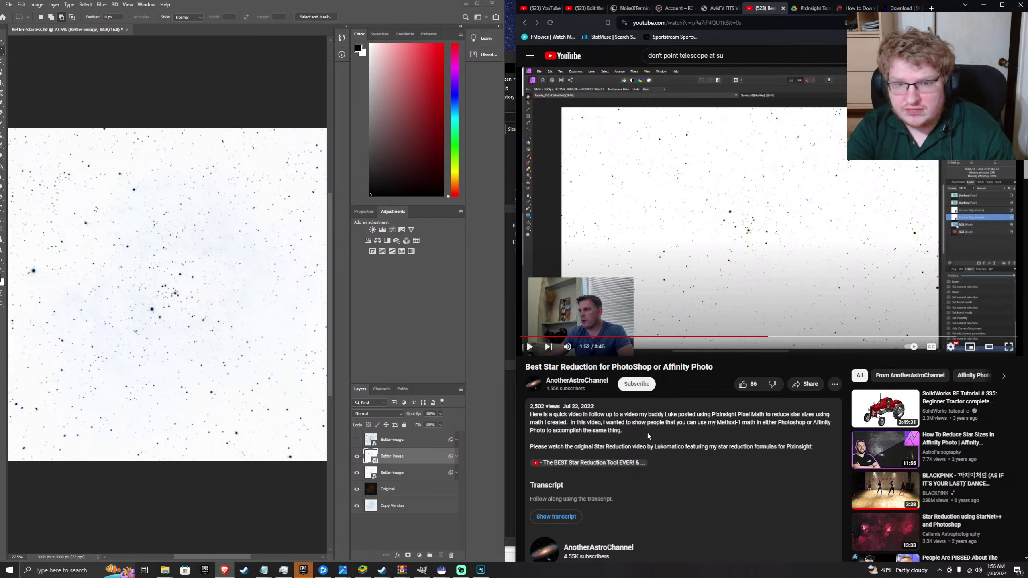
- Compare the image with the top Better-image layer shown and hidden, and inspect the smart filters of the two Better-image layers below it
click(356, 440)
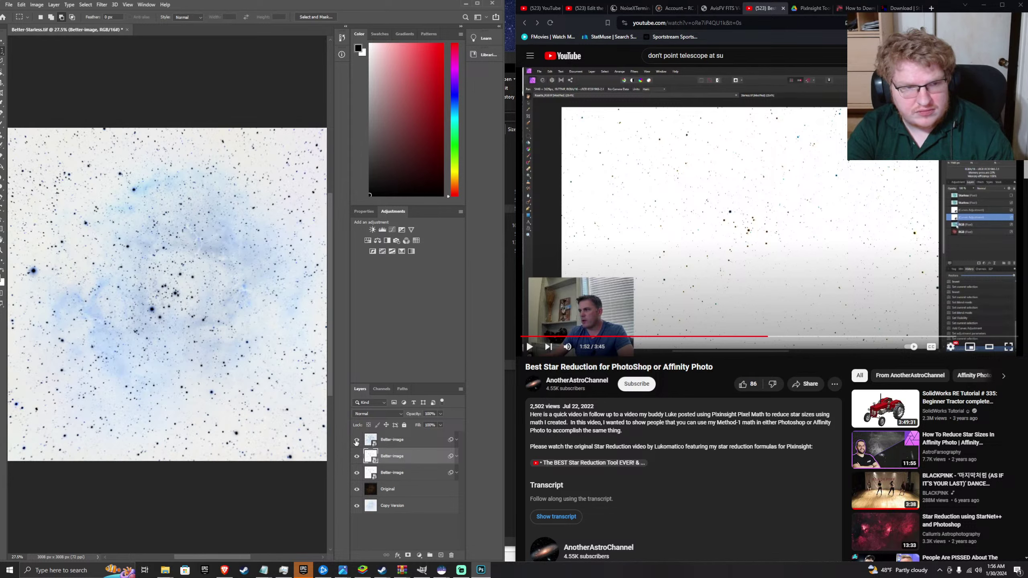
click(356, 439)
click(356, 439)
click(354, 440)
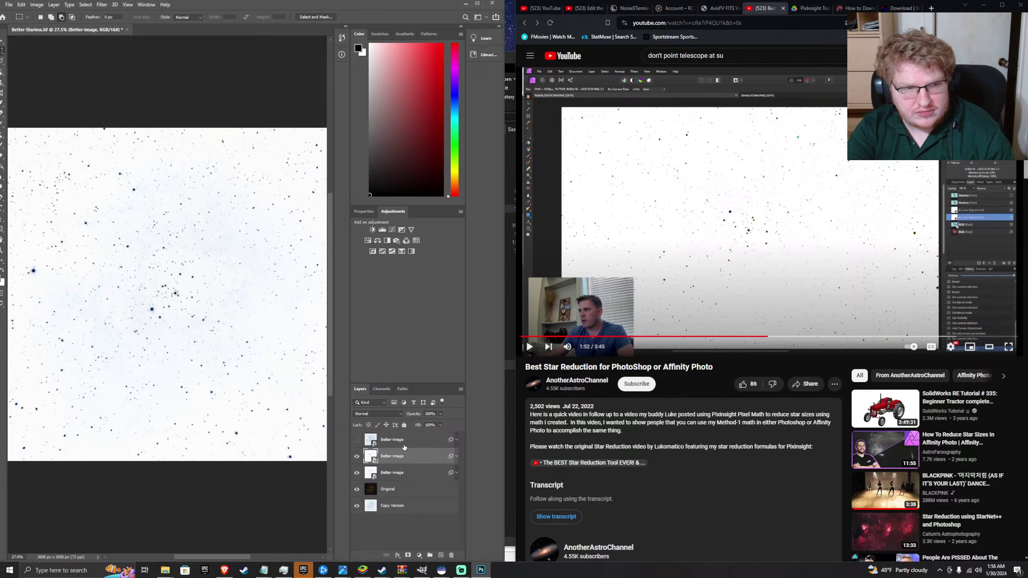
click(457, 456)
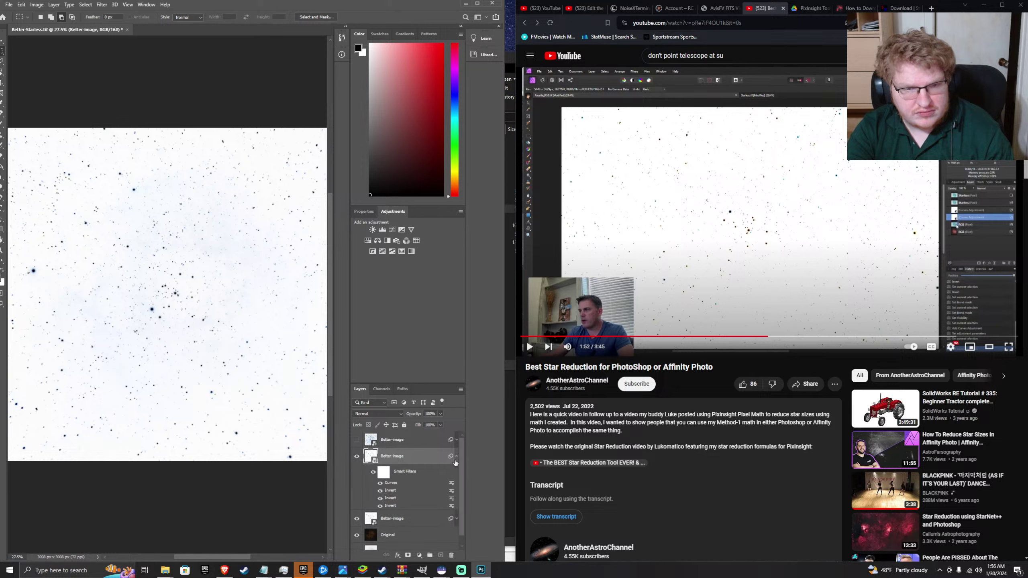
click(457, 518)
scroll(437, 510, down, 4)
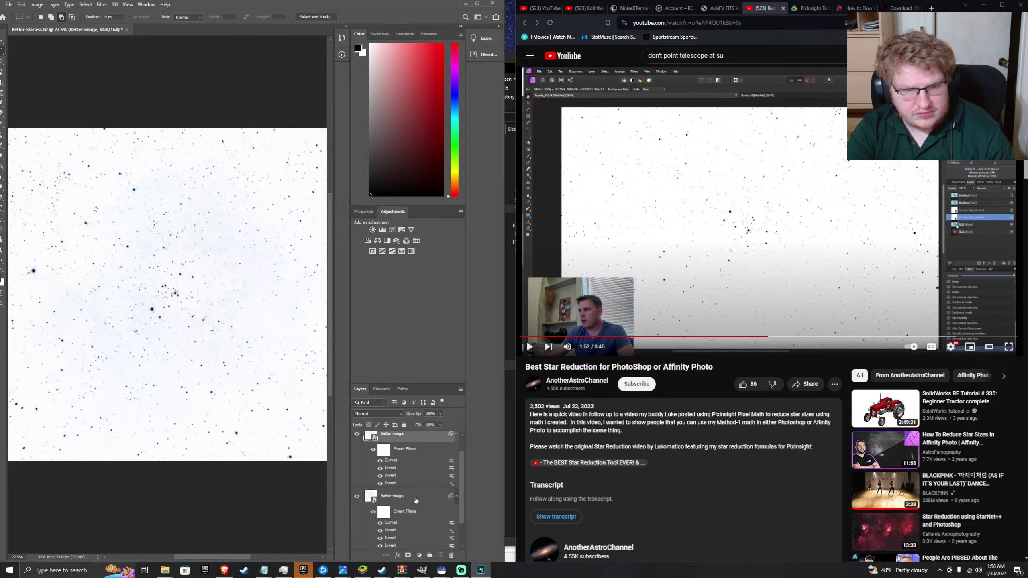
scroll(413, 499, up, 3)
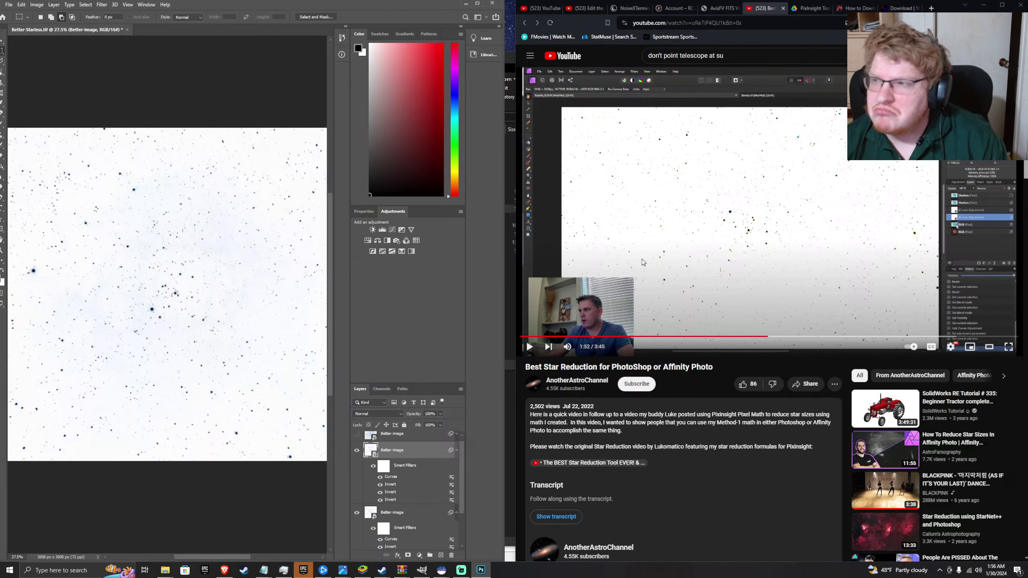
- Rewind the tutorial video to 1:30 and pause it at 1:35, where the Curves adjustment is opened
click(708, 336)
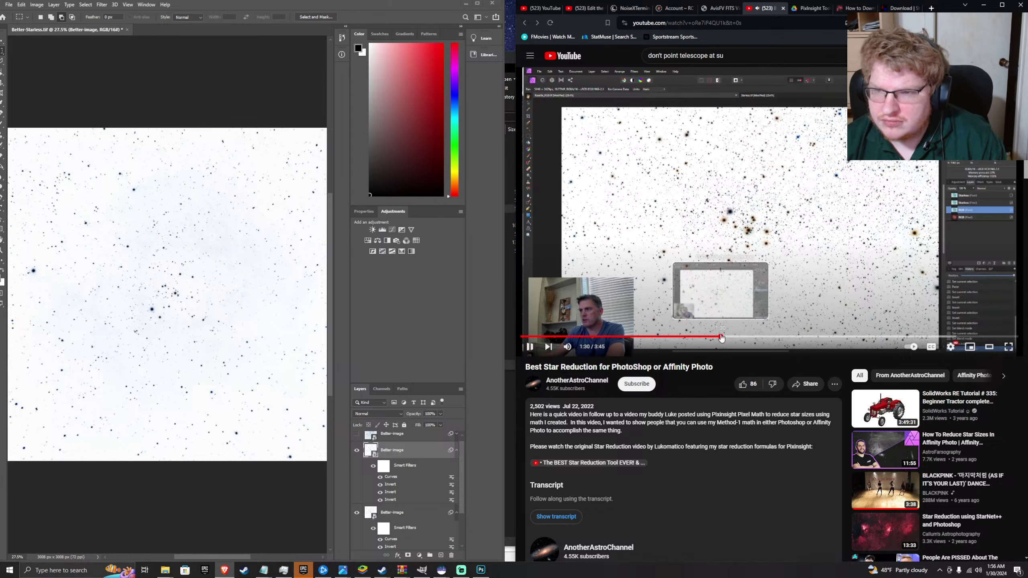
click(721, 337)
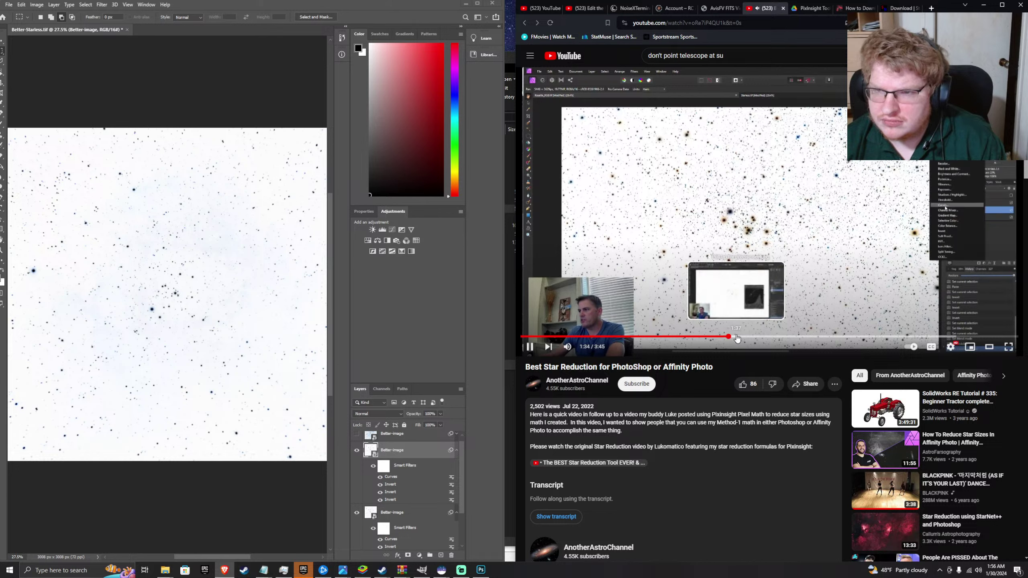
click(697, 219)
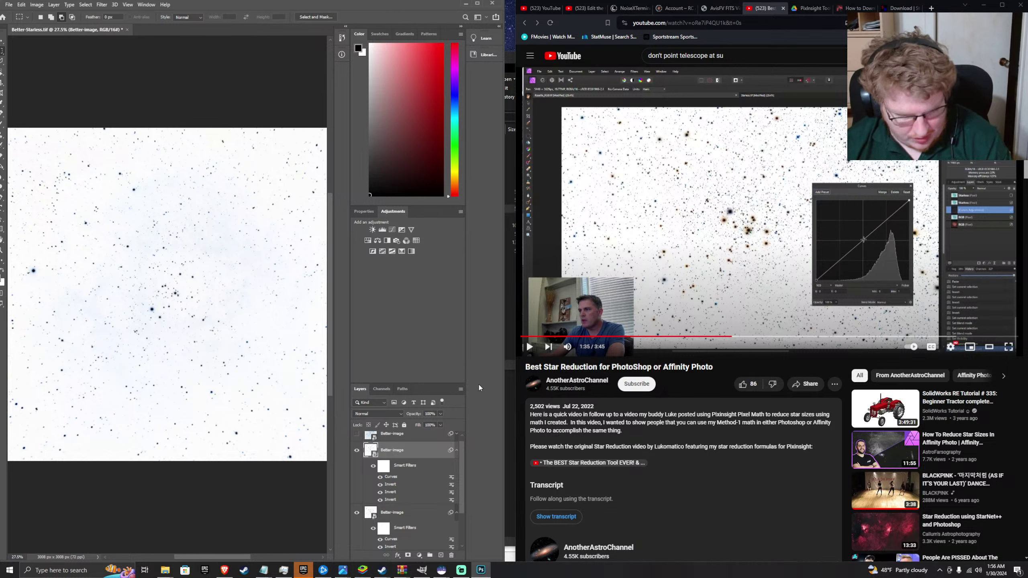
- Undo the duplication of the lower Better-image layer and its Curves smart filter
key(ctrl+z)
key(ctrl+z)
key(ctrl+z)
key(ctrl+z)
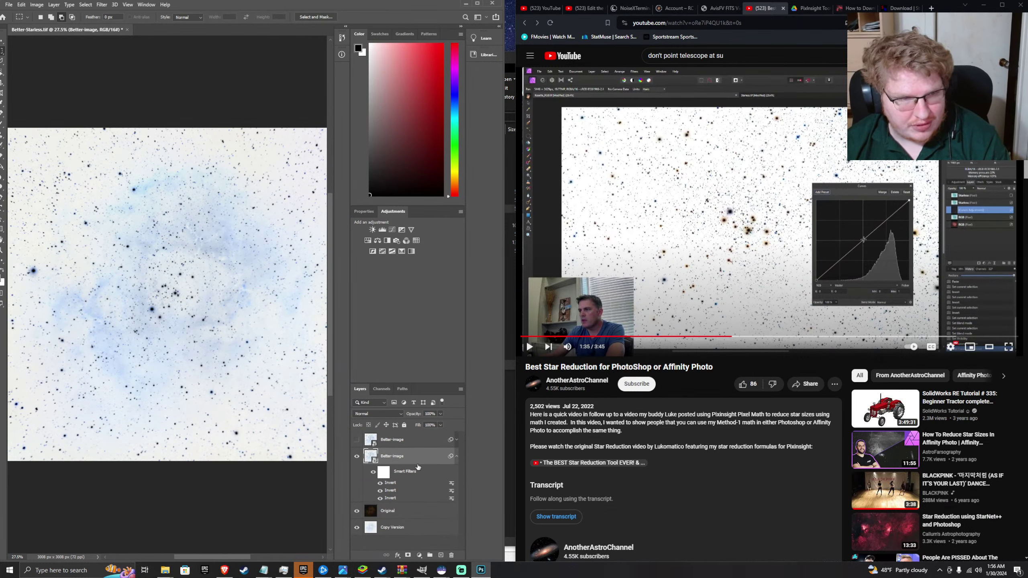
- Add a Curves adjustment layer above the lower Better-image layer and raise its midtones to input 97, output 155
click(401, 456)
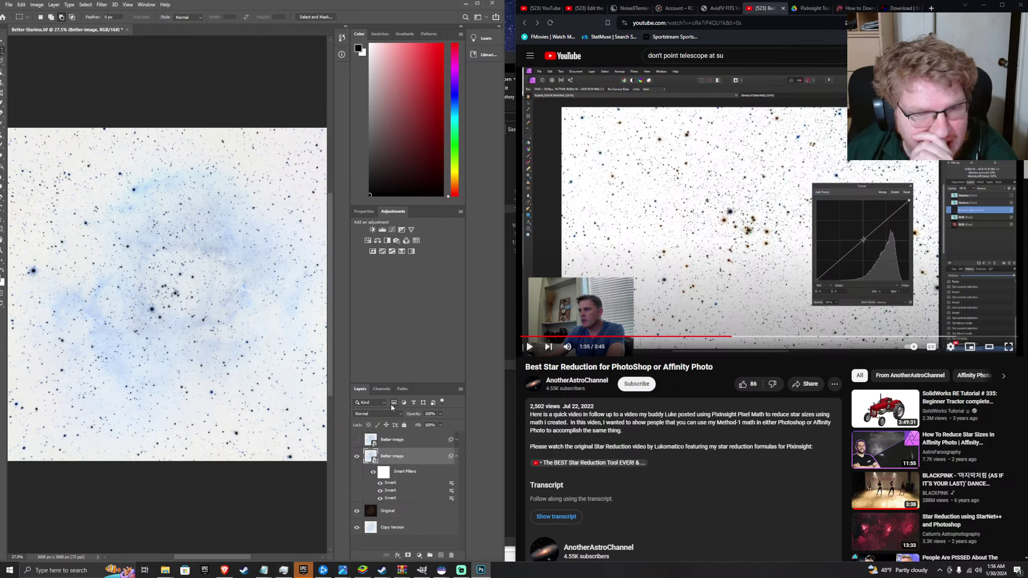
click(391, 230)
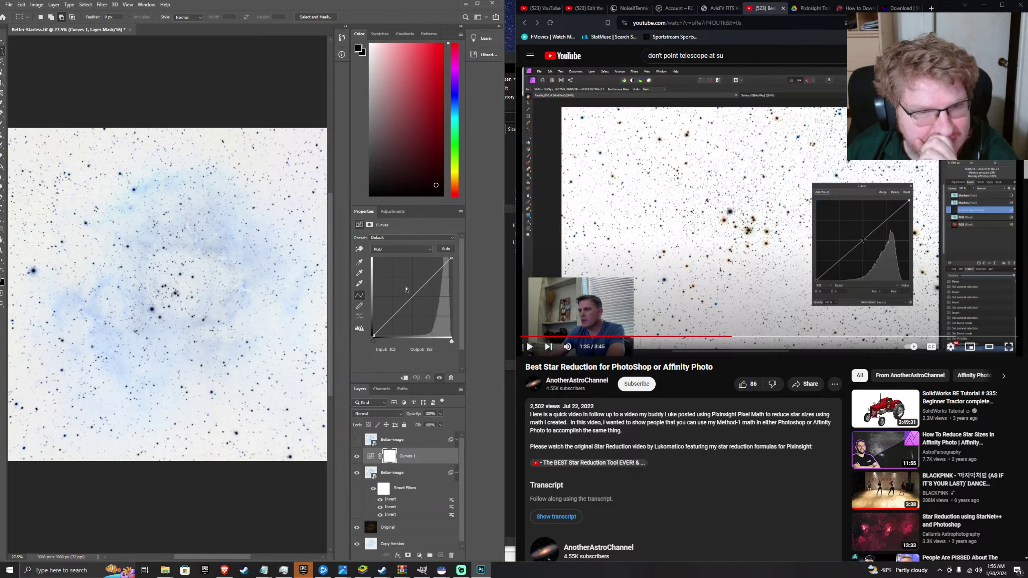
drag(408, 301, 404, 286)
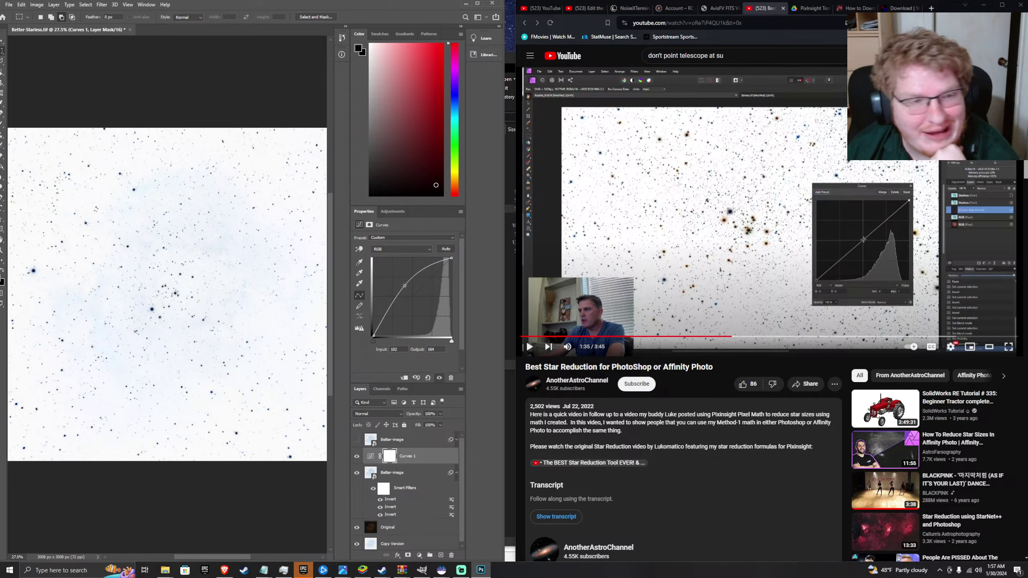
mouse_move(406, 285)
mouse_down()
mouse_move(415, 298)
mouse_move(405, 290)
mouse_up()
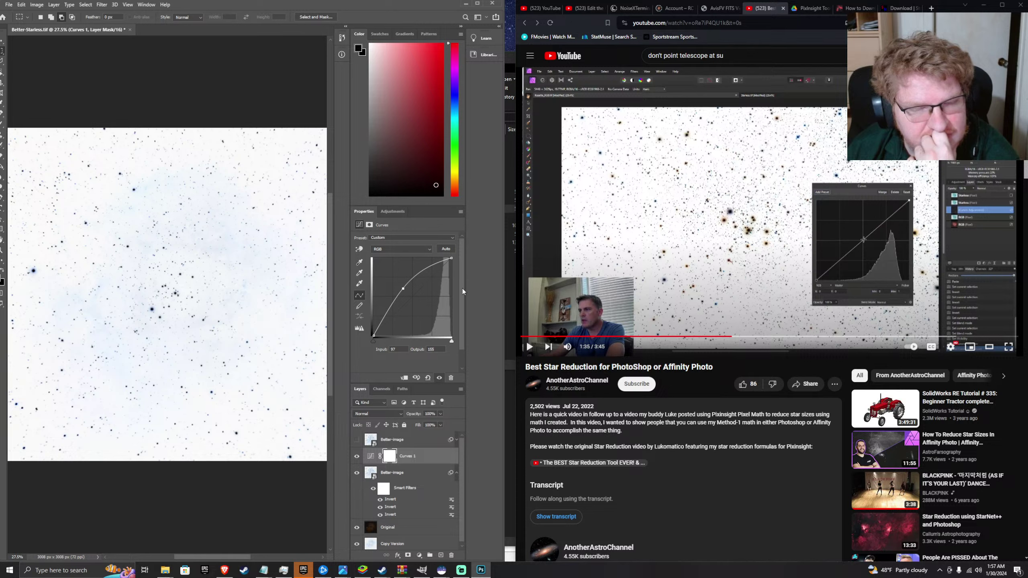
- Continue the tutorial video from the Curves adjustment and pause it at 1:48
click(621, 289)
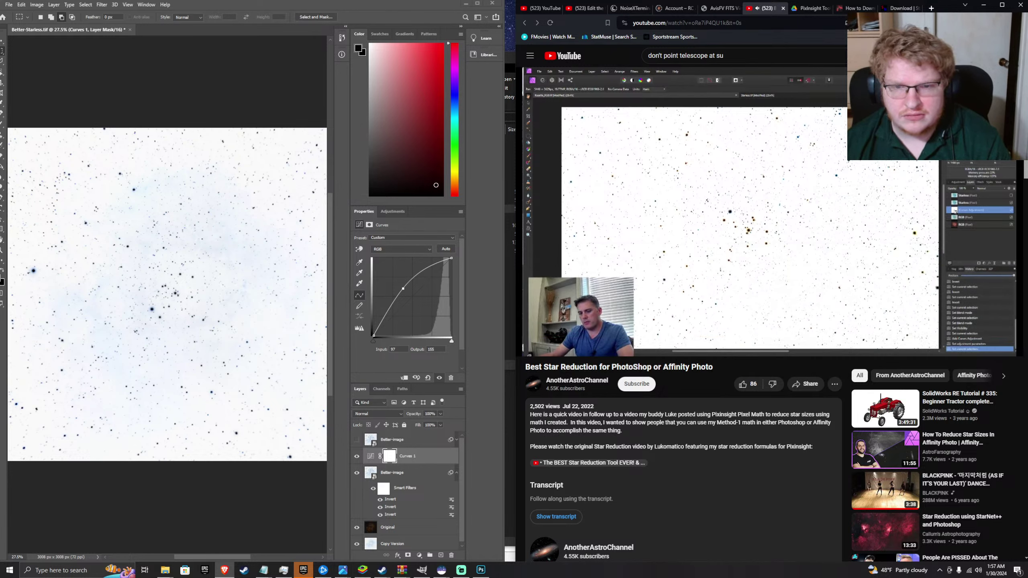
key(space)
scroll(408, 291, down, 2)
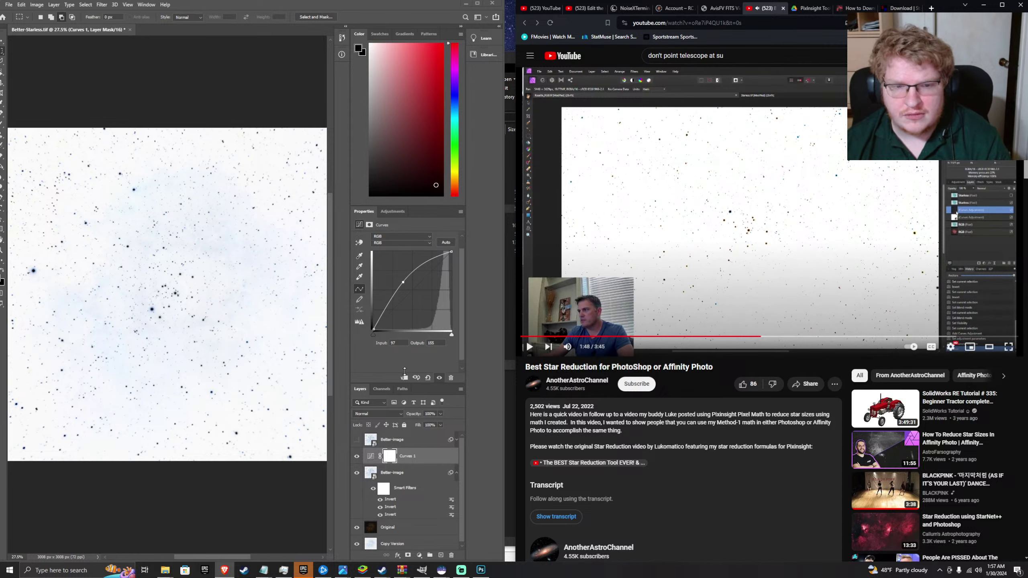
- Resize the Photoshop window to fit beside the browser's tutorial video with its tools fully visible
drag(387, 2, 326, 6)
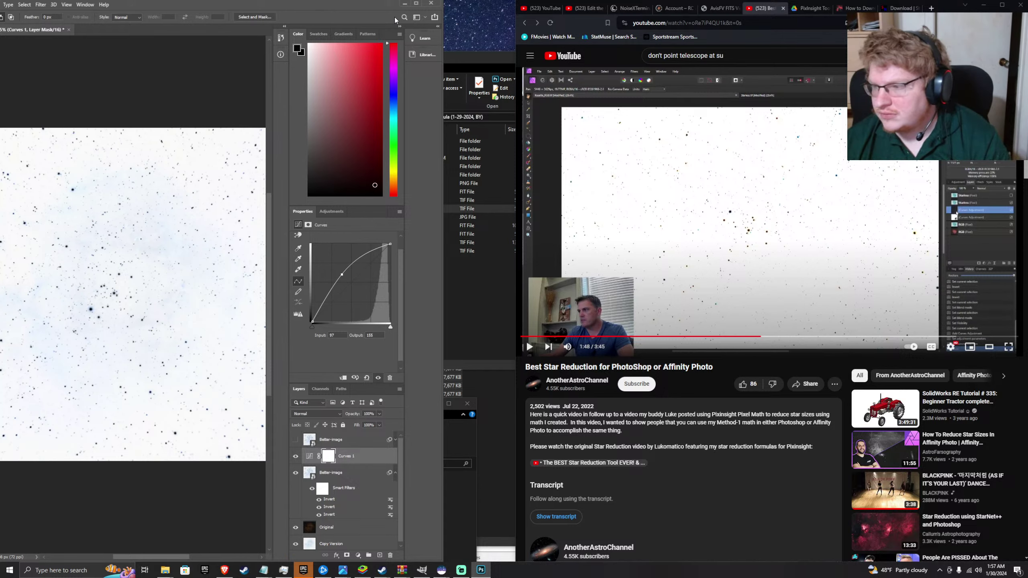
click(416, 3)
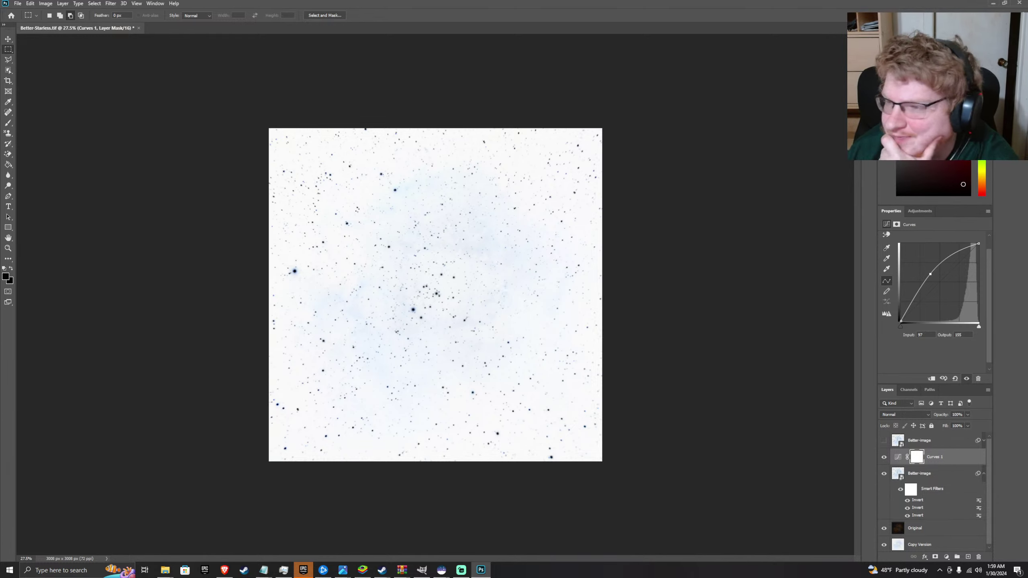
click(224, 570)
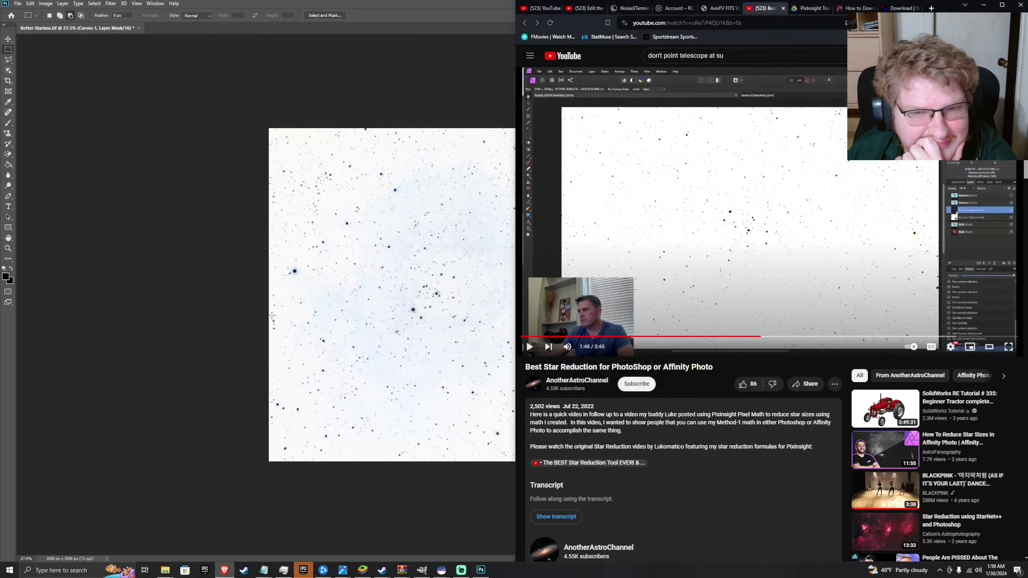
drag(481, 12, 2, 32)
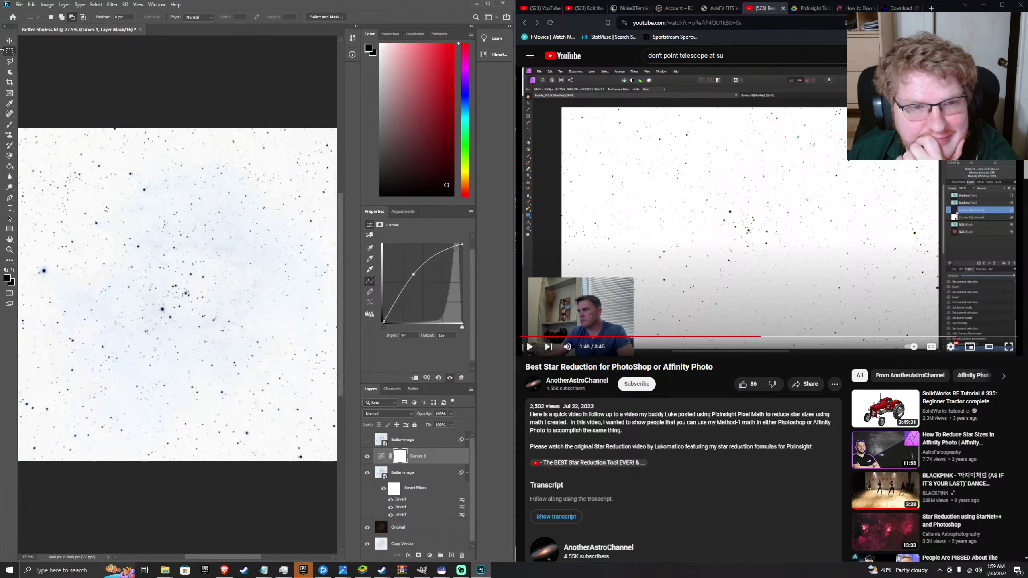
- Watch the tutorial video up to 1:53 and duplicate the Curves 1 adjustment layer
click(732, 210)
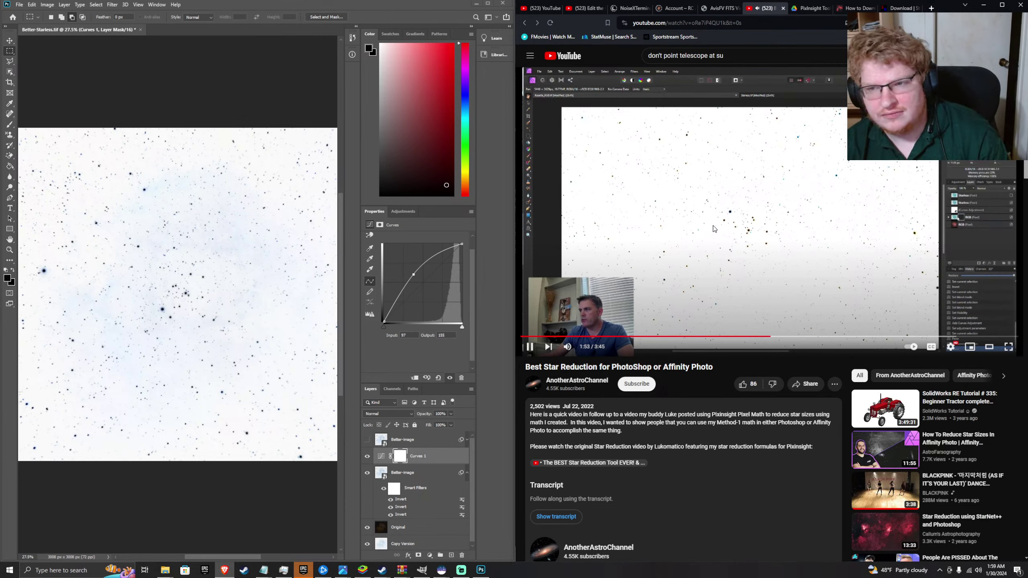
click(714, 229)
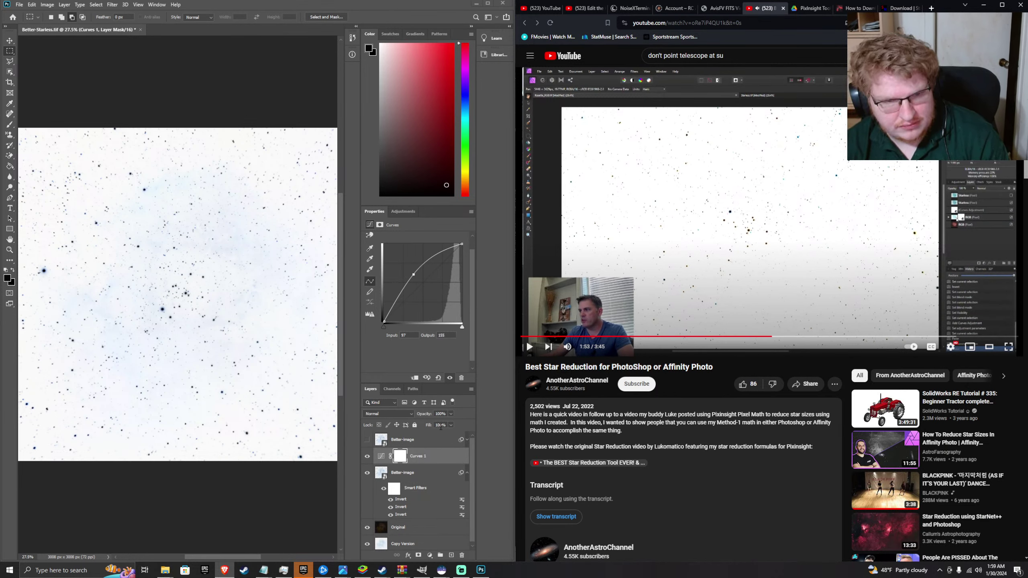
key(ctrl+j)
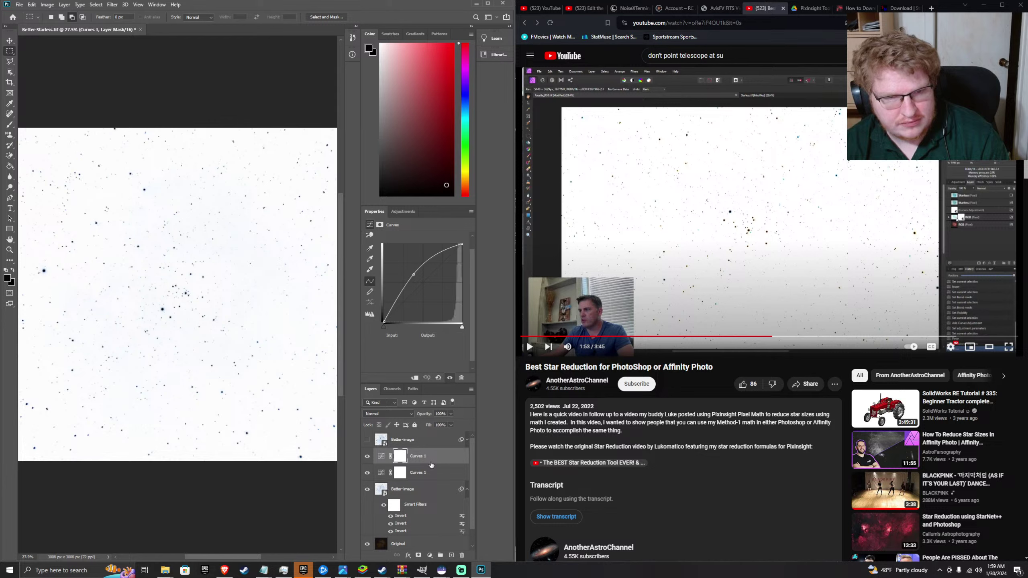
- Replay the tutorial video's part about placing the adjustments on the layers and pause it at 1:59, checking against the layer stack
click(749, 224)
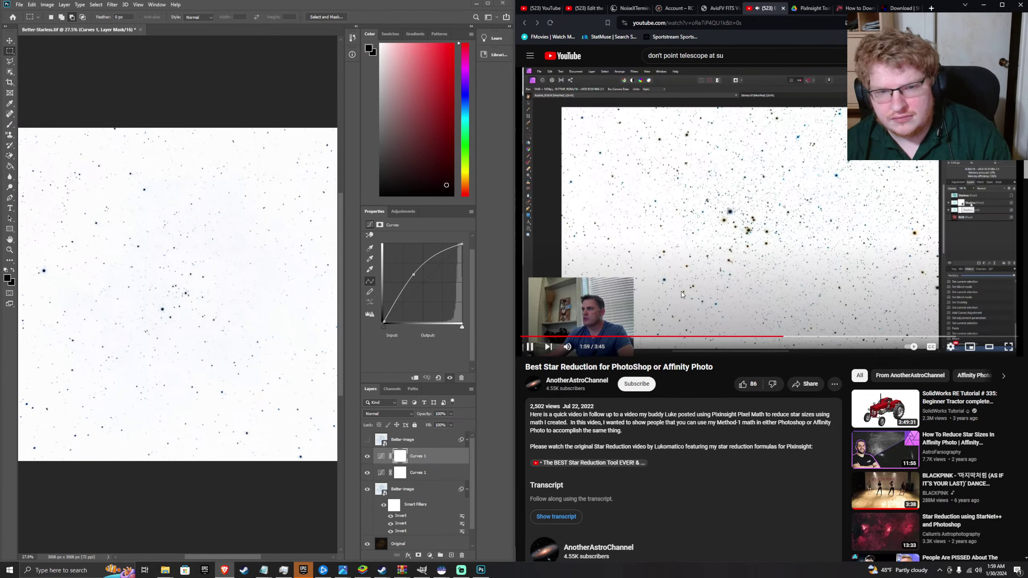
key(Left)
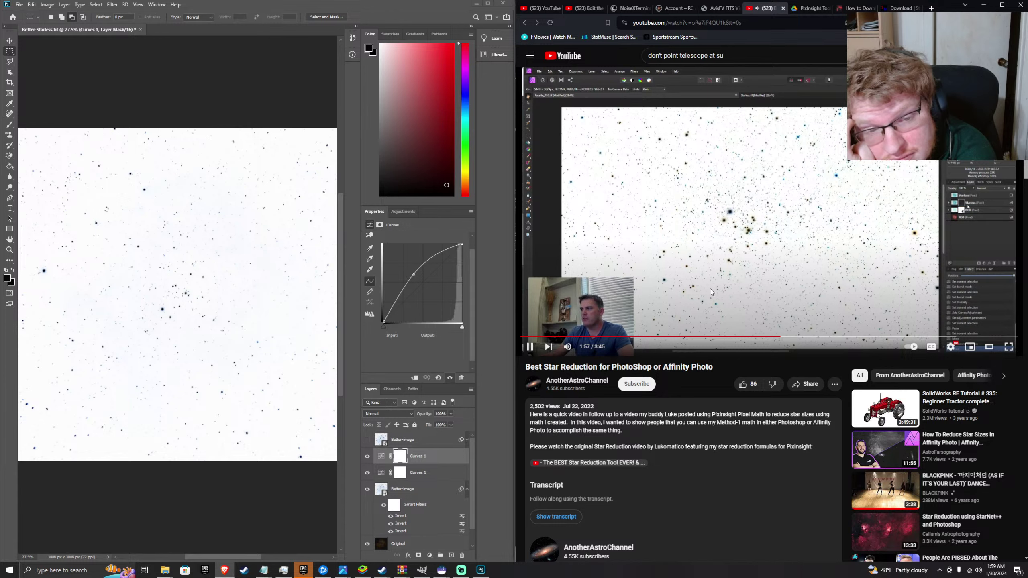
key(space)
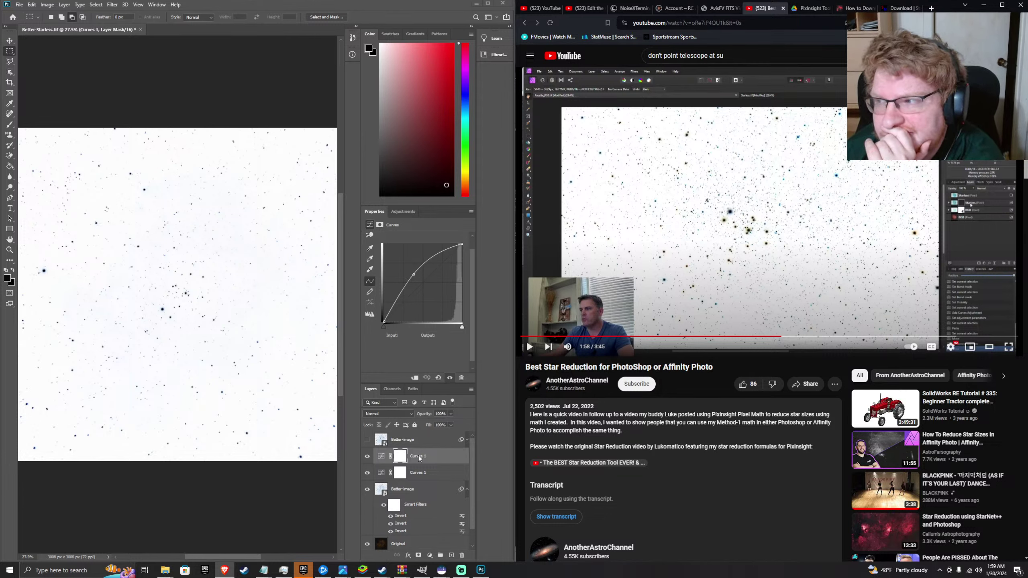
scroll(418, 457, down, 1)
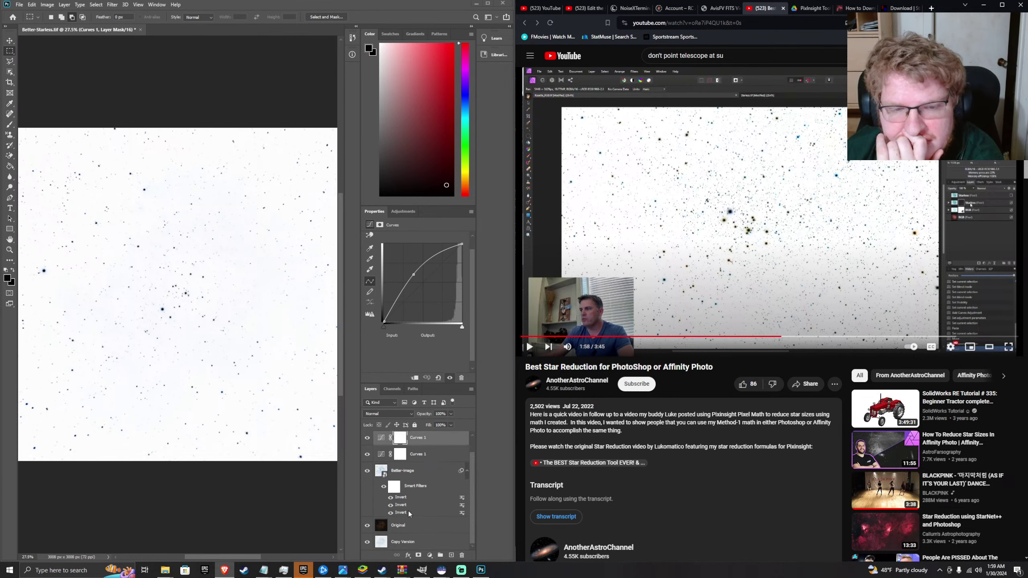
click(658, 294)
click(658, 295)
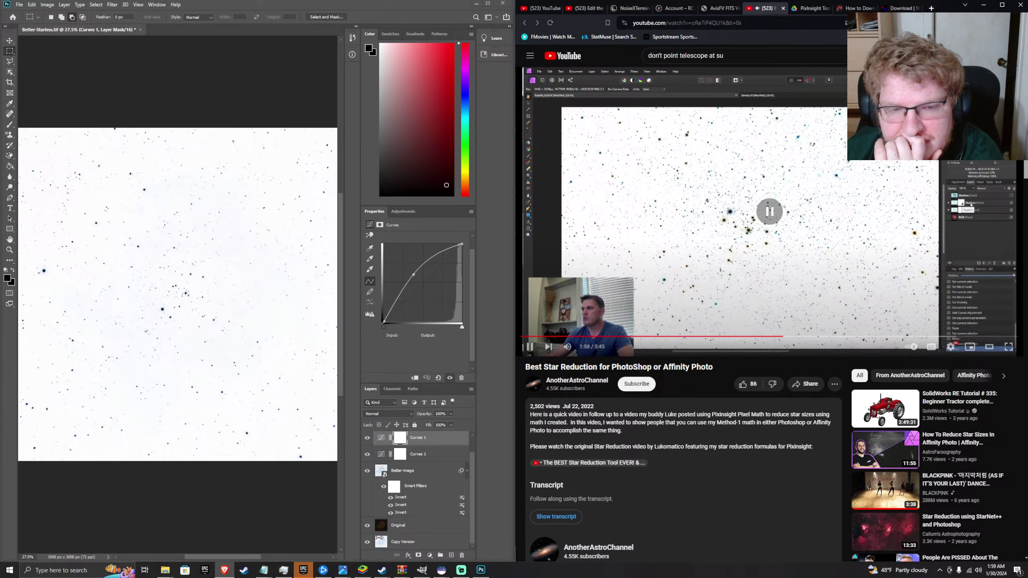
scroll(404, 492, up, 1)
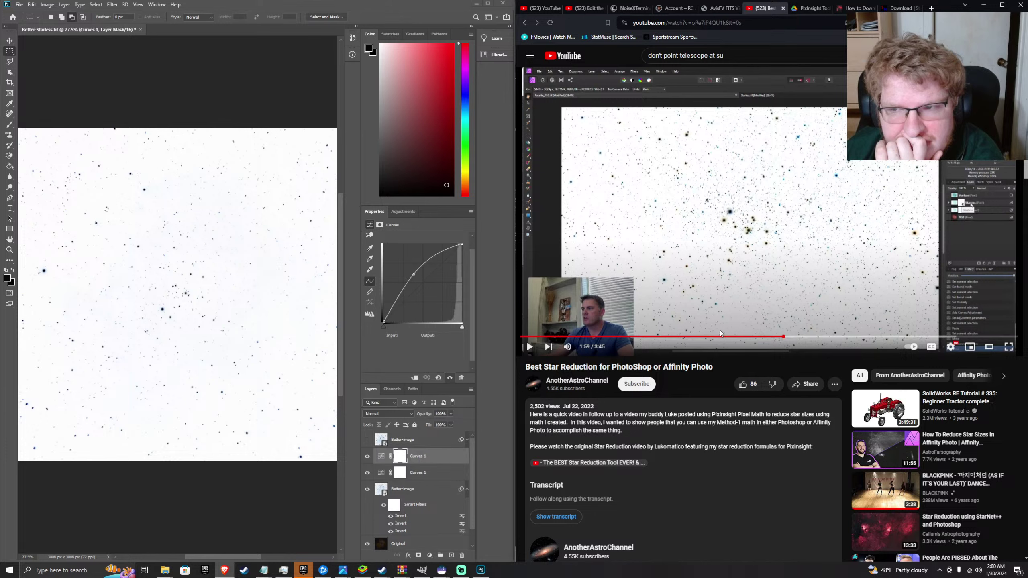
key(XF86AudioPlay)
key(XF86AudioPlay)
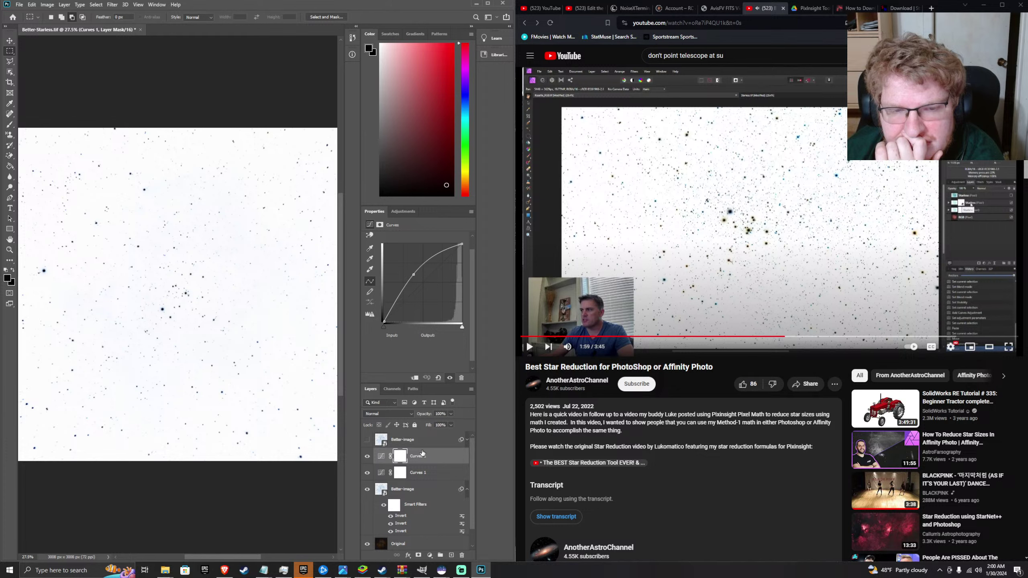
- Move one Curves 1 layer between the lower Better-image and Original layers, and decline replacing the layer mask
drag(420, 456, 418, 555)
click(421, 456)
scroll(418, 460, down, 1)
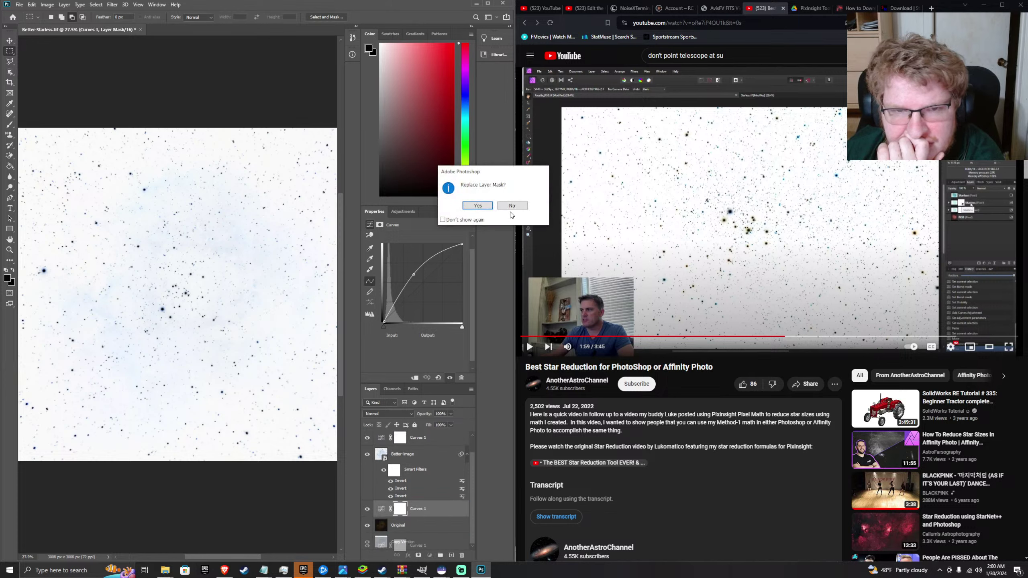
click(512, 205)
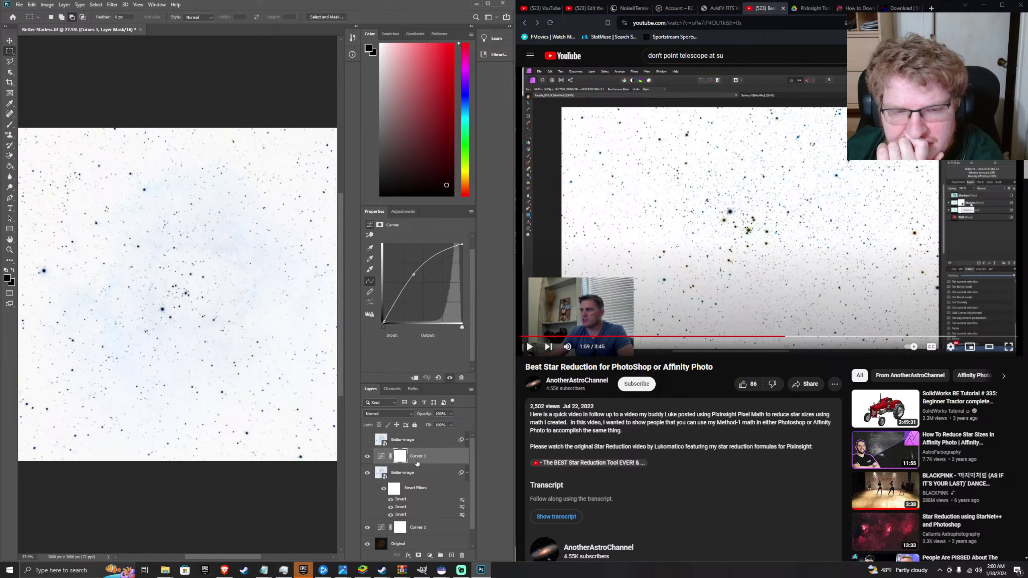
- Move the upper Curves 1 layer beneath Copy Version at the end of the layer stack and resume the tutorial video
scroll(418, 458, down, 1)
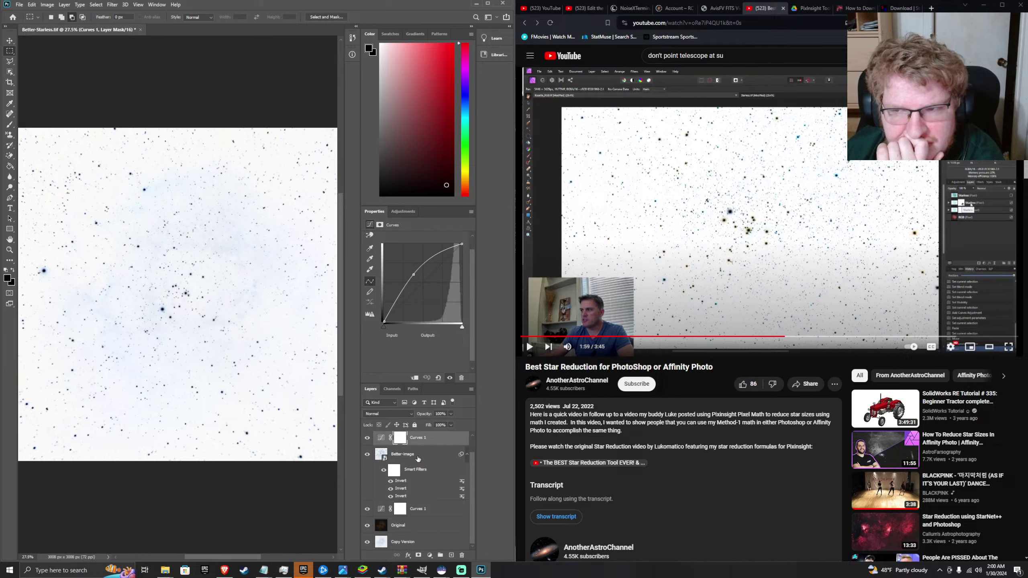
drag(422, 439, 417, 526)
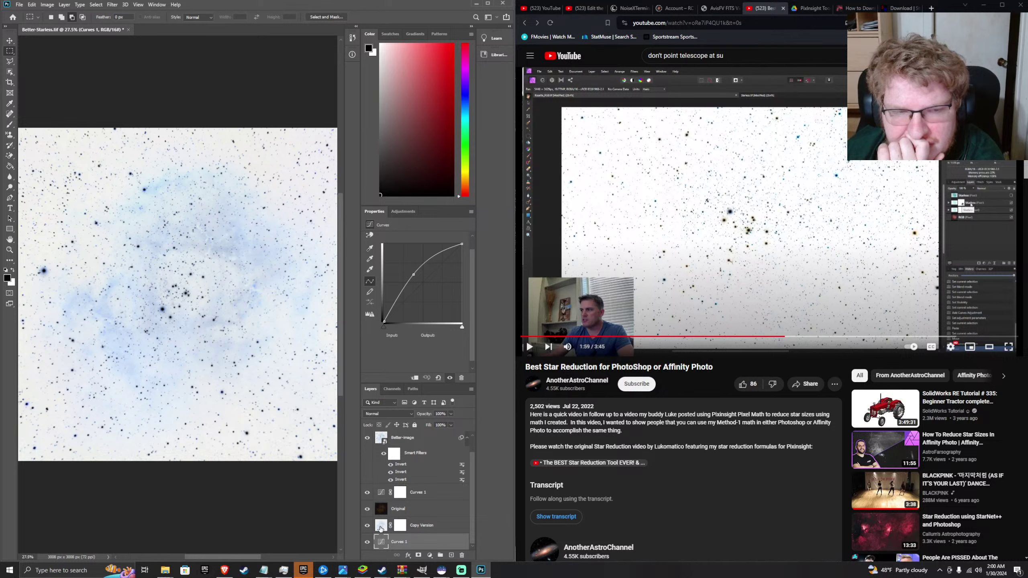
click(717, 222)
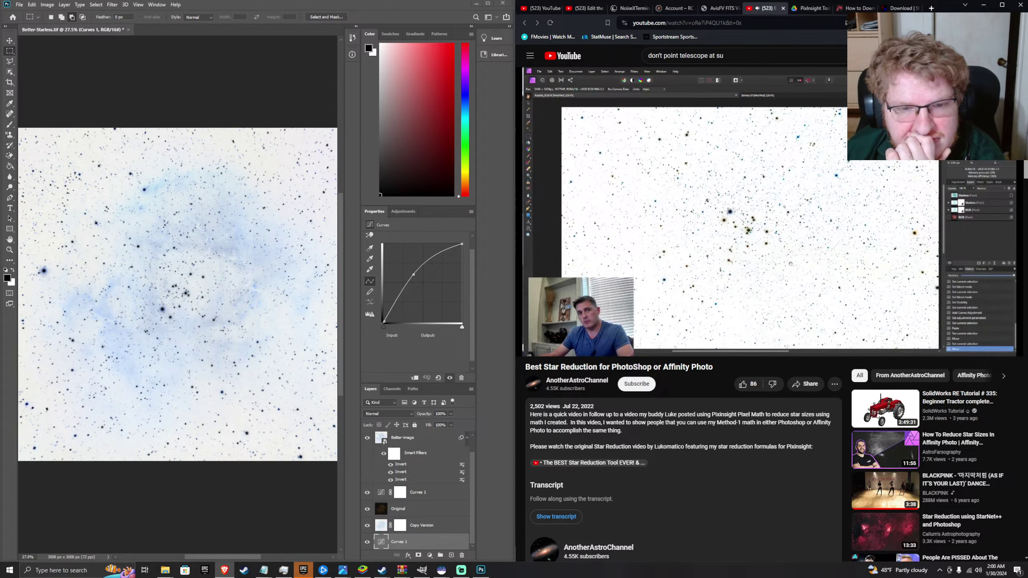
- Make the uppermost Better-image layer visible and watch the tutorial up to 2:25, pausing there
scroll(419, 506, up, 1)
click(364, 439)
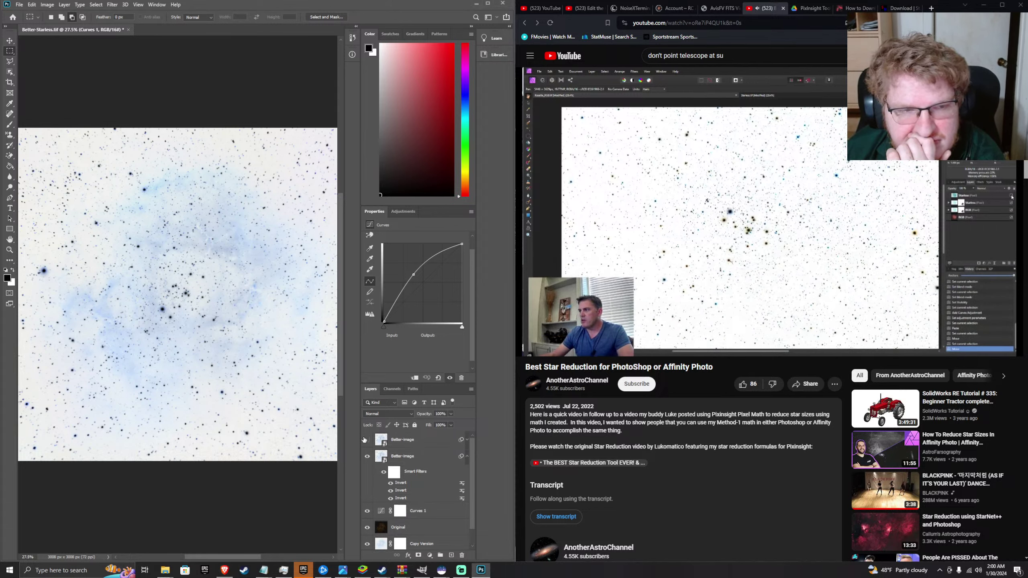
click(364, 442)
click(364, 441)
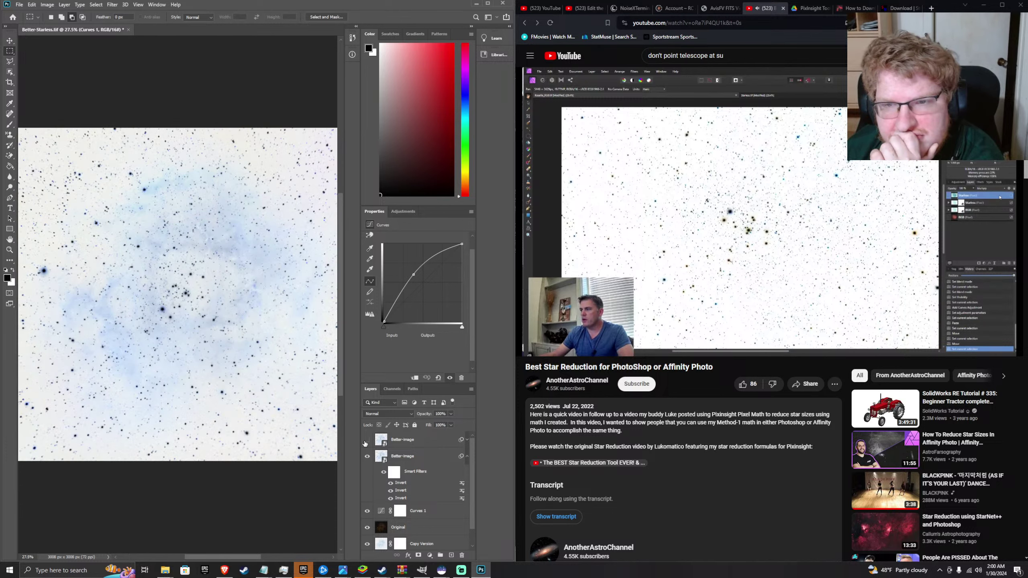
click(364, 441)
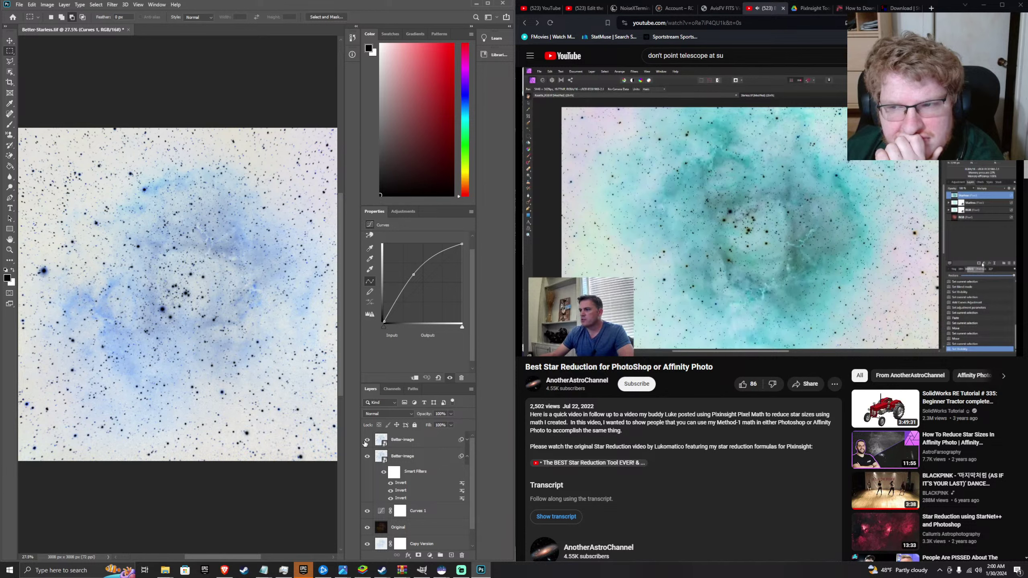
mouse_move(575, 256)
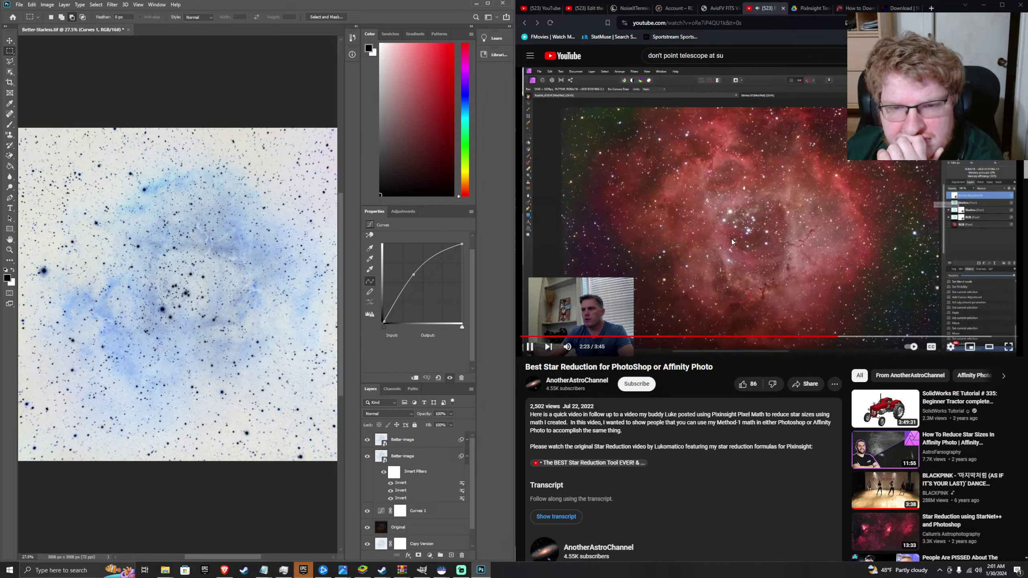
click(730, 238)
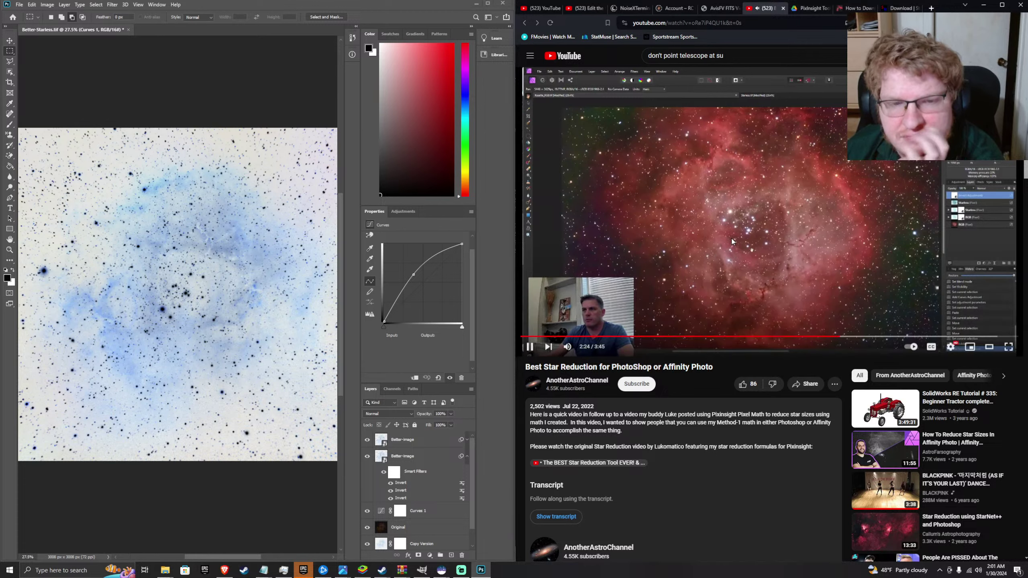
- Review the tutorial's part on adding an Invert adjustment, replaying from about 2:17 and pausing at 2:19
right_click(396, 443)
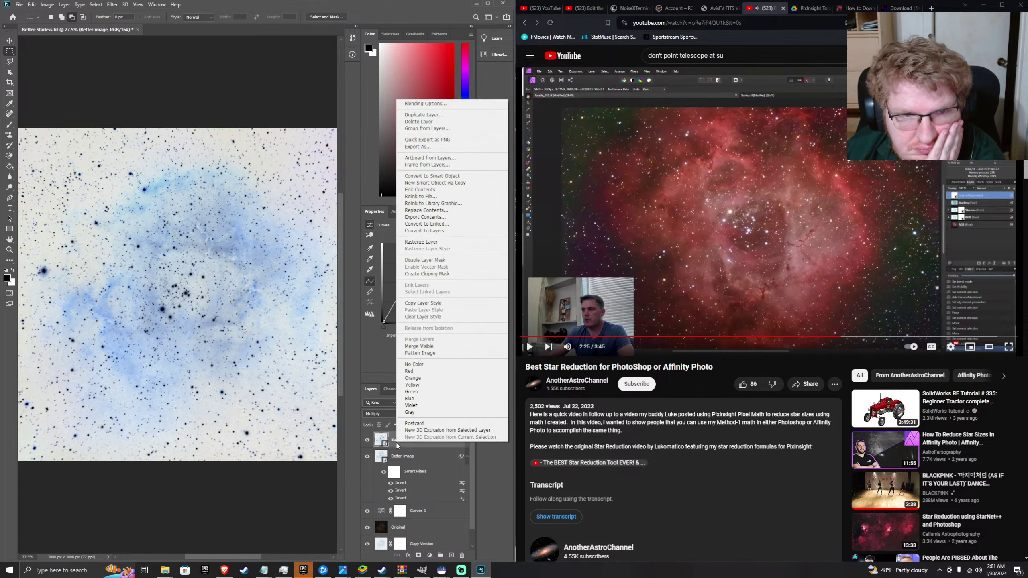
click(361, 481)
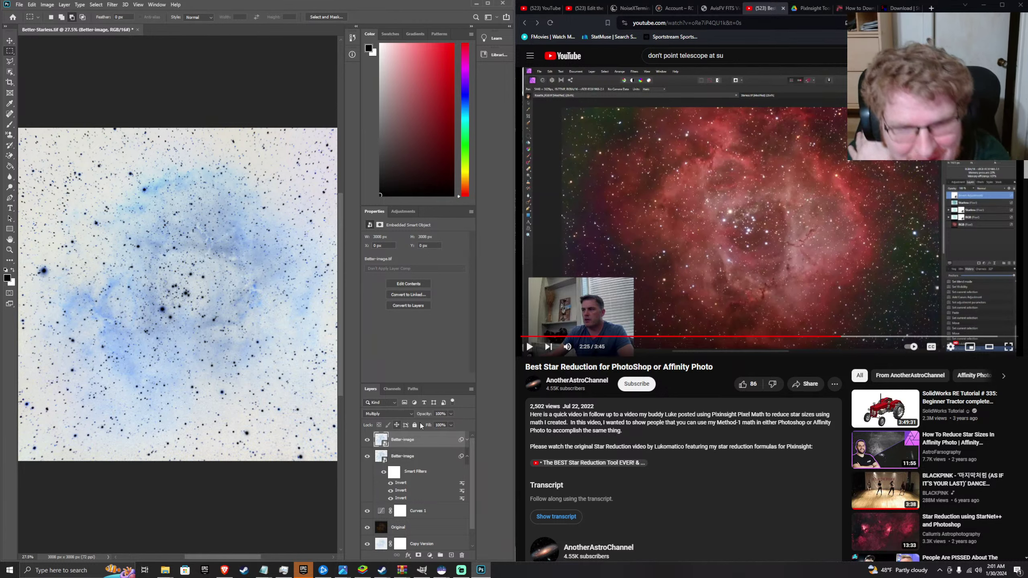
click(629, 293)
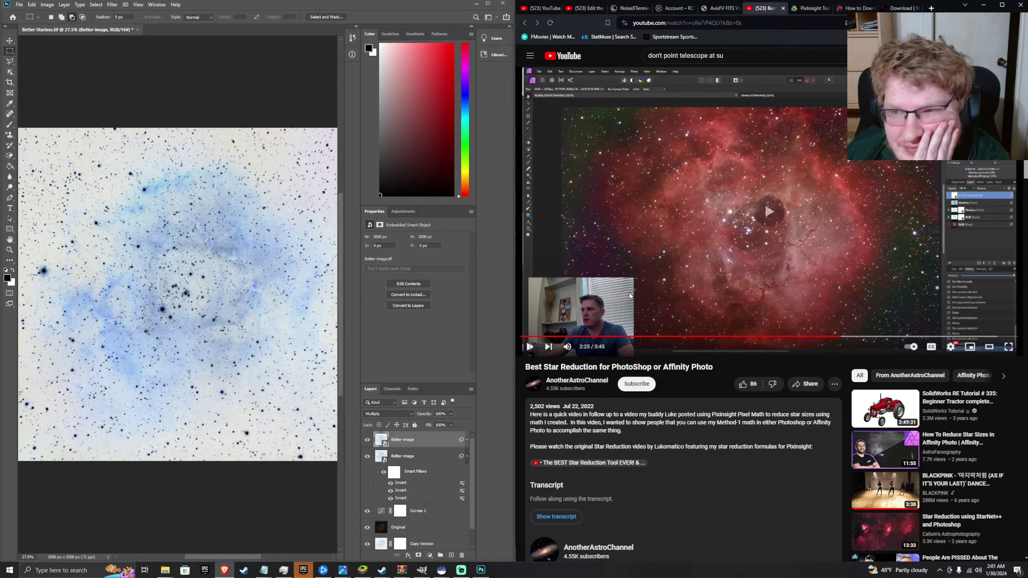
click(629, 292)
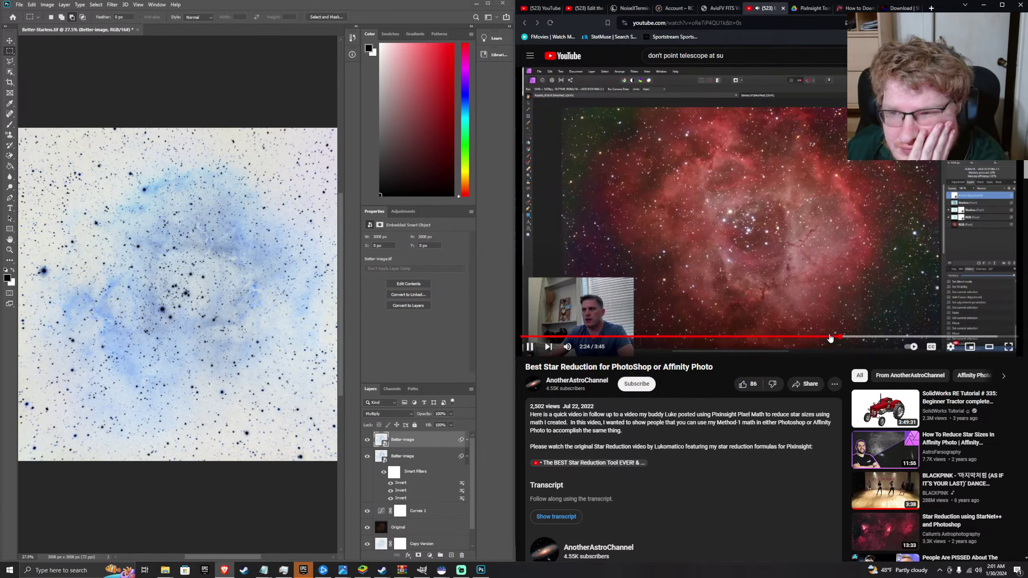
click(828, 337)
click(820, 338)
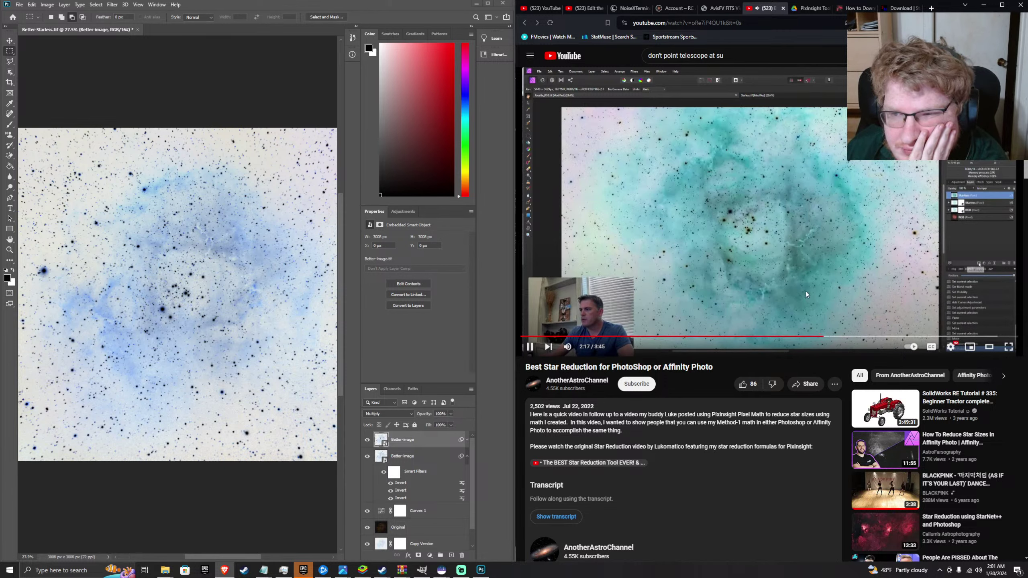
click(742, 320)
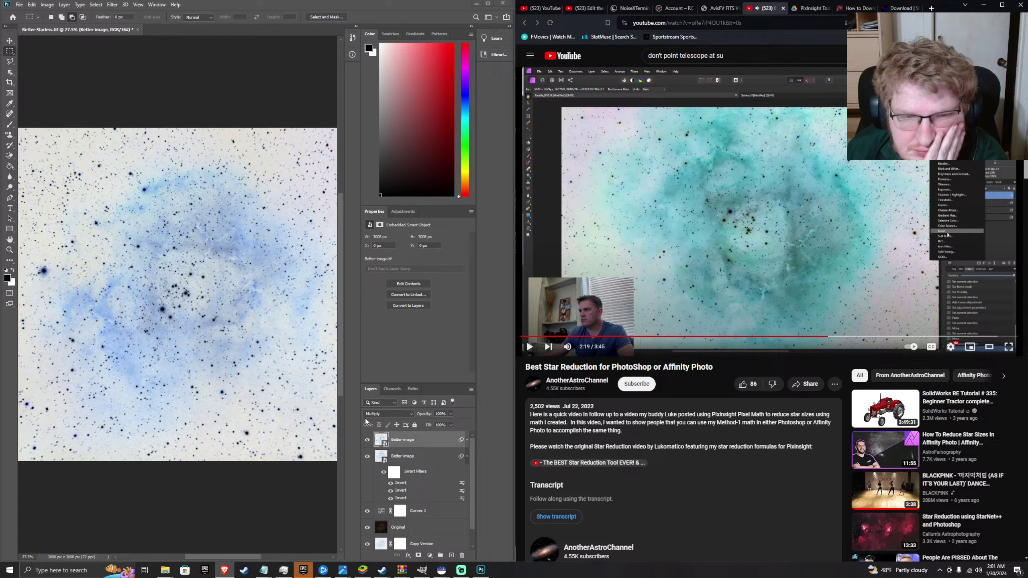
- Filter the layer list to adjustment layers only and look through the available adjustments and colour channels
click(414, 403)
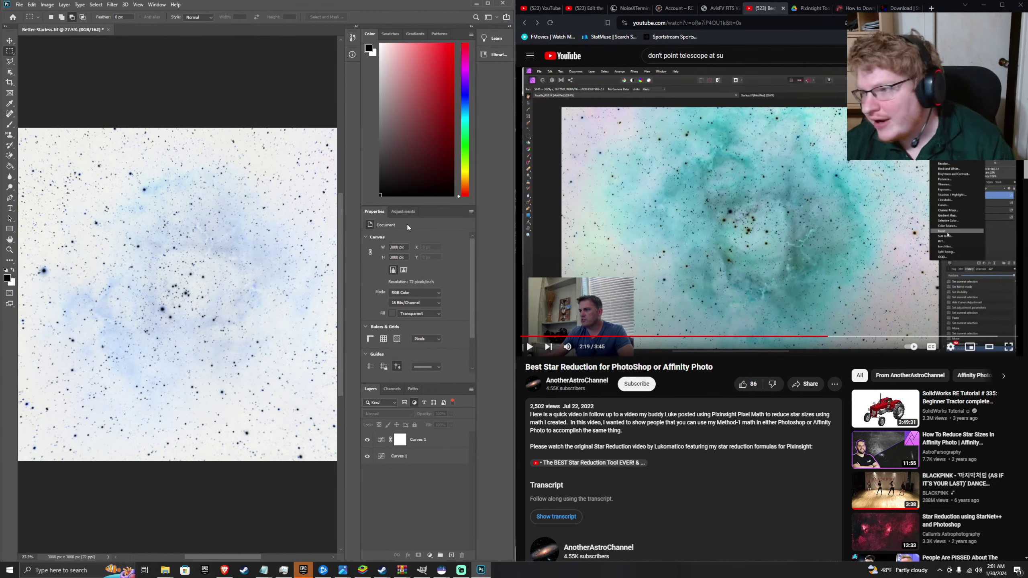
scroll(388, 469, down, 1)
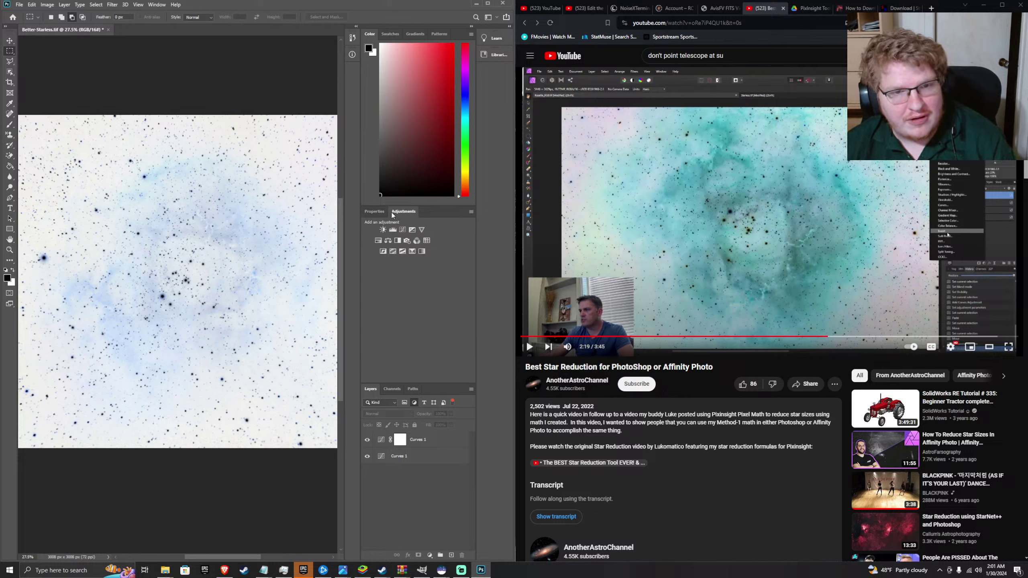
click(392, 389)
click(370, 389)
click(392, 389)
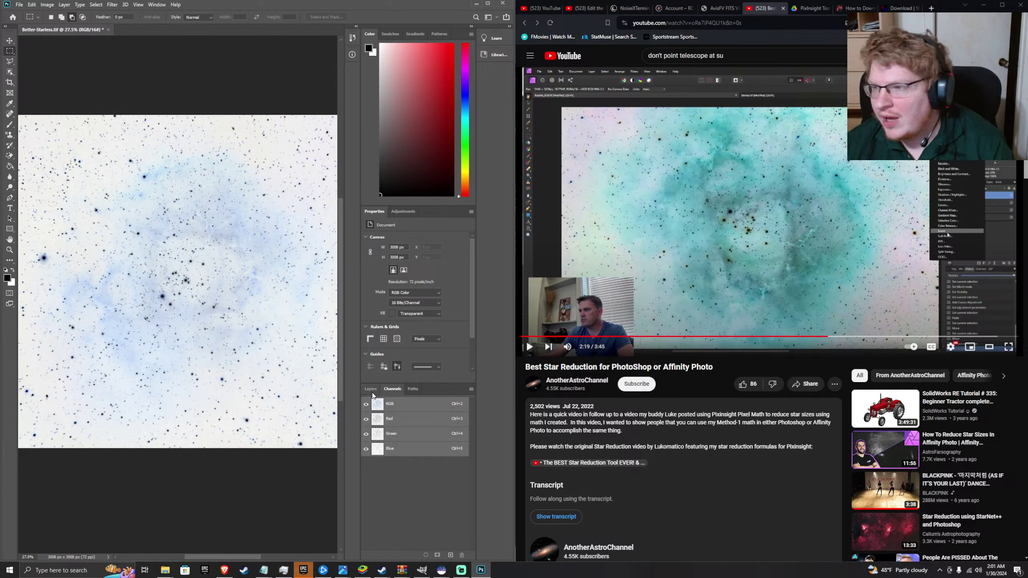
click(370, 390)
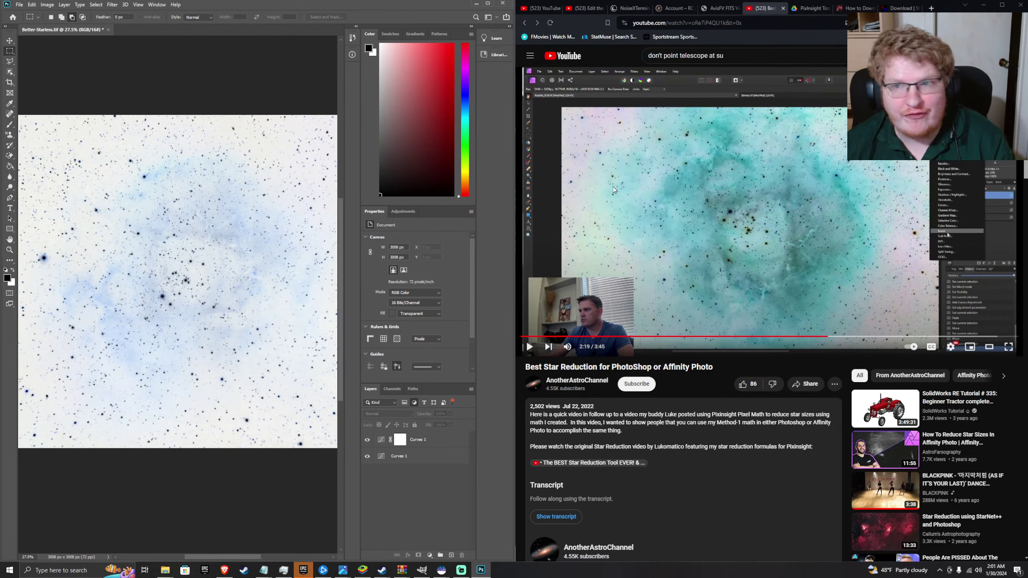
- Search Google in a new browser tab for "how to redo on photoshop", and redo the last undone change in Photoshop
click(932, 8)
text(google.com)
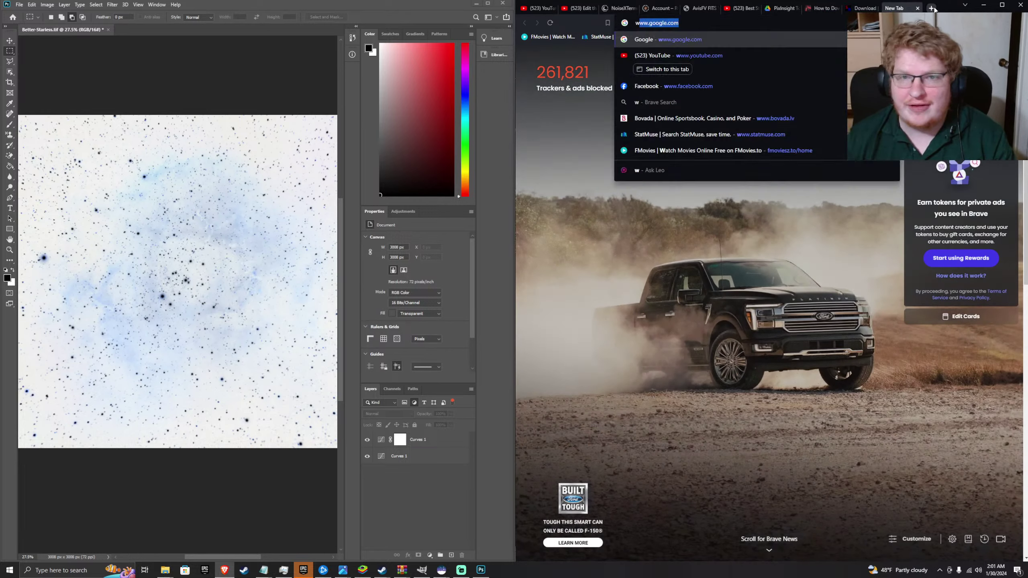
key(Return)
text(ho)
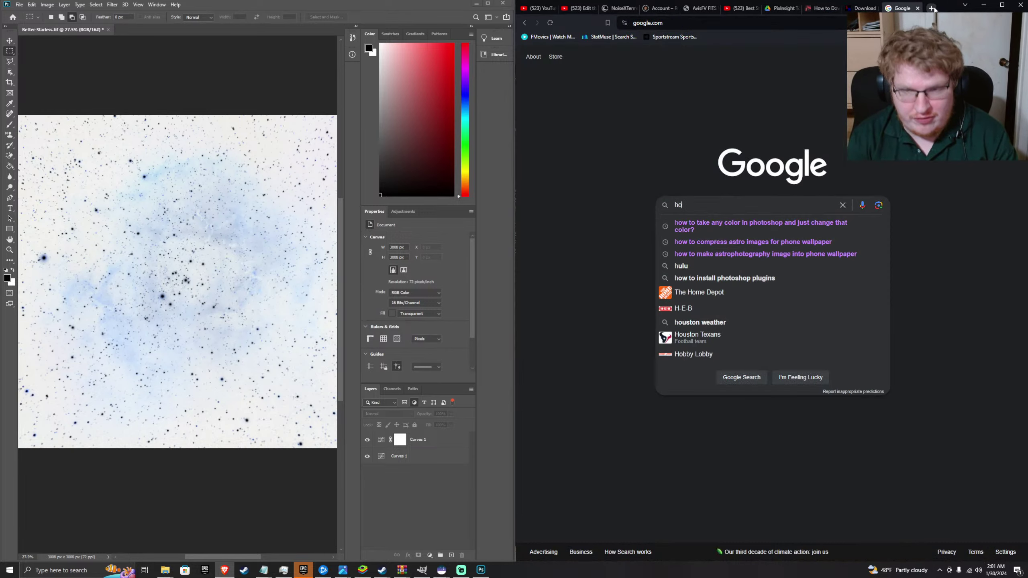
text(w to redo on p)
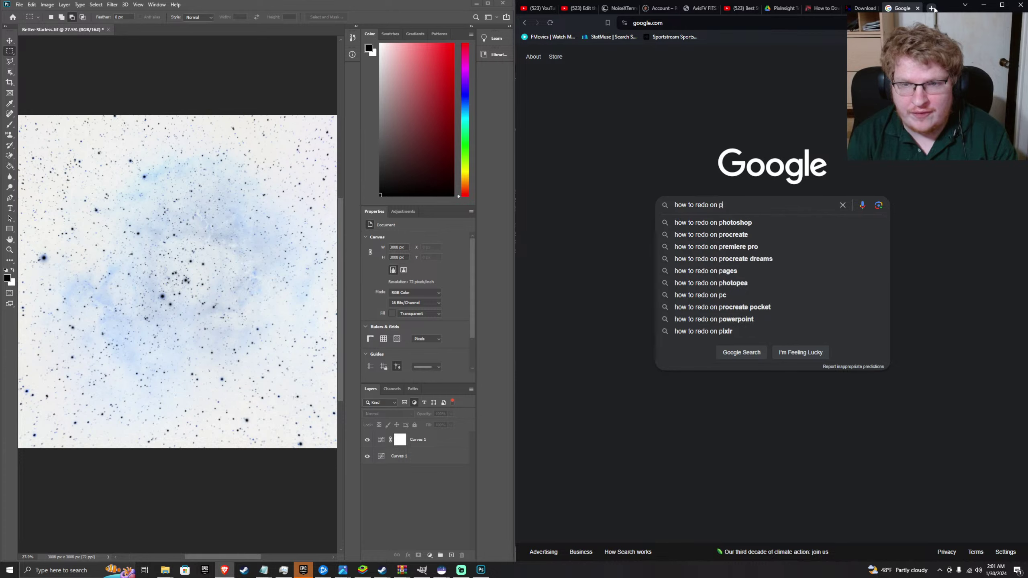
text(hotoshop)
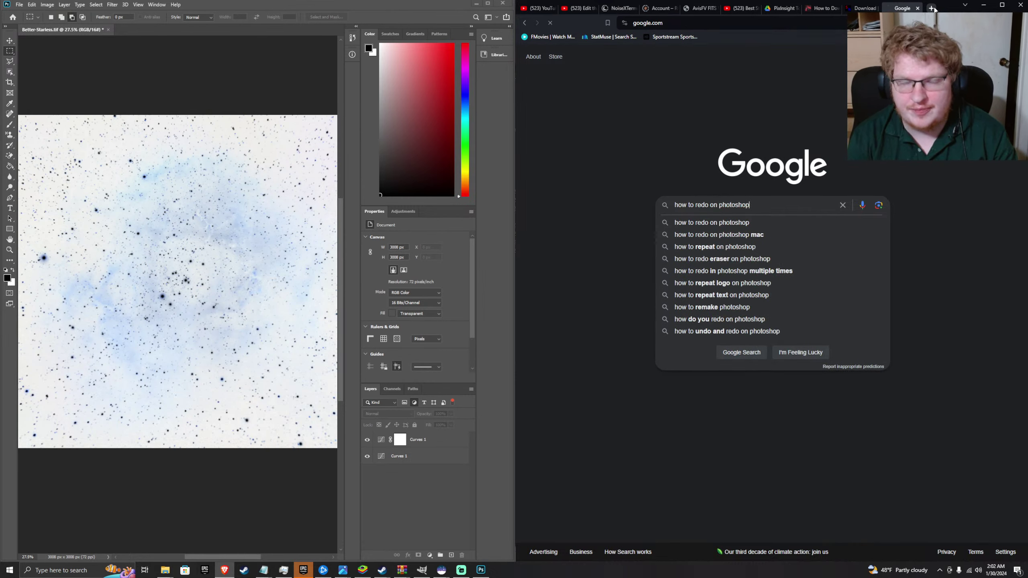
key(Return)
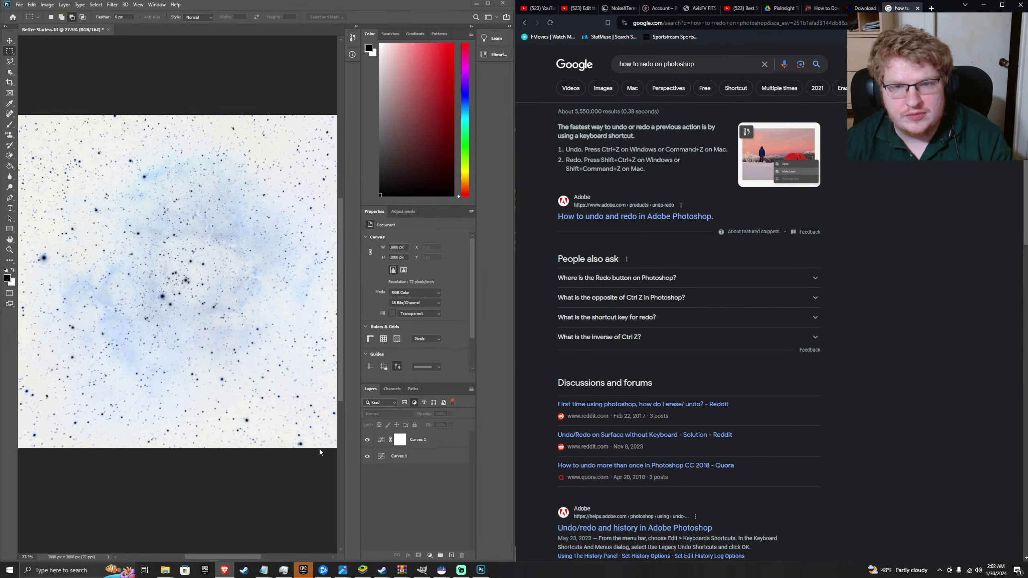
click(243, 513)
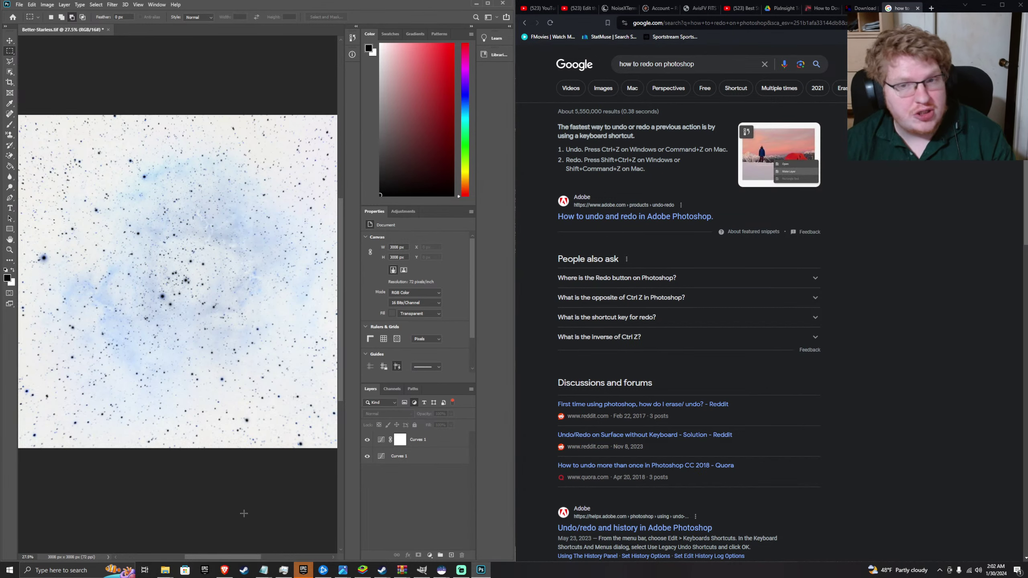
key(ctrl+shift+z)
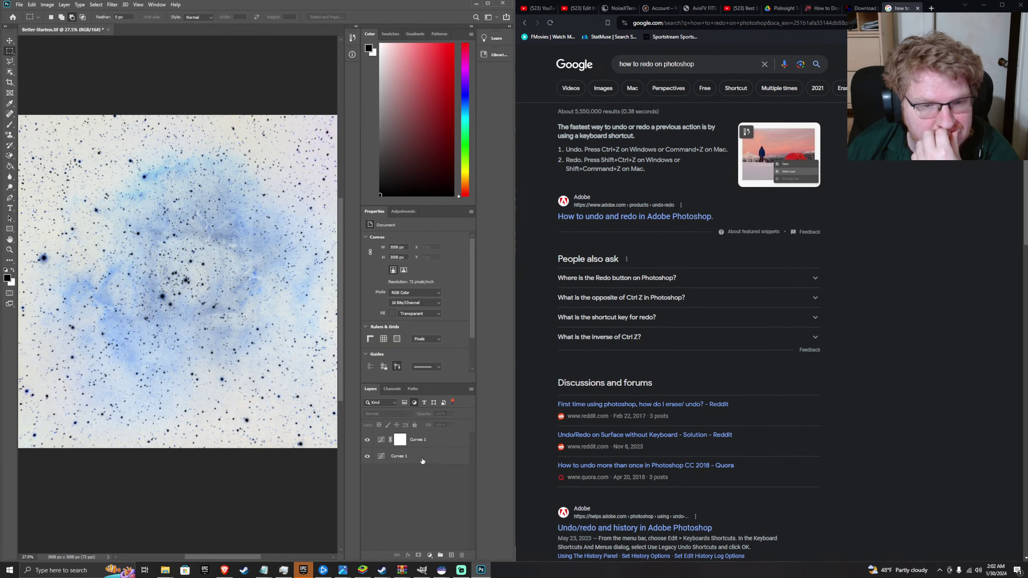
- Examine the curve settings of both Curves 1 layers and check the image's colour channels
click(410, 445)
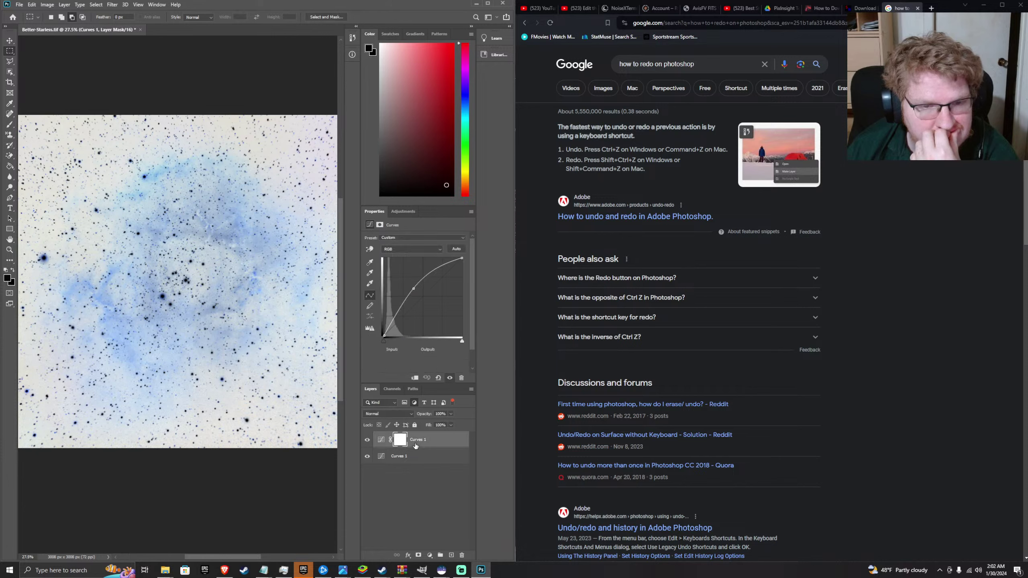
click(415, 458)
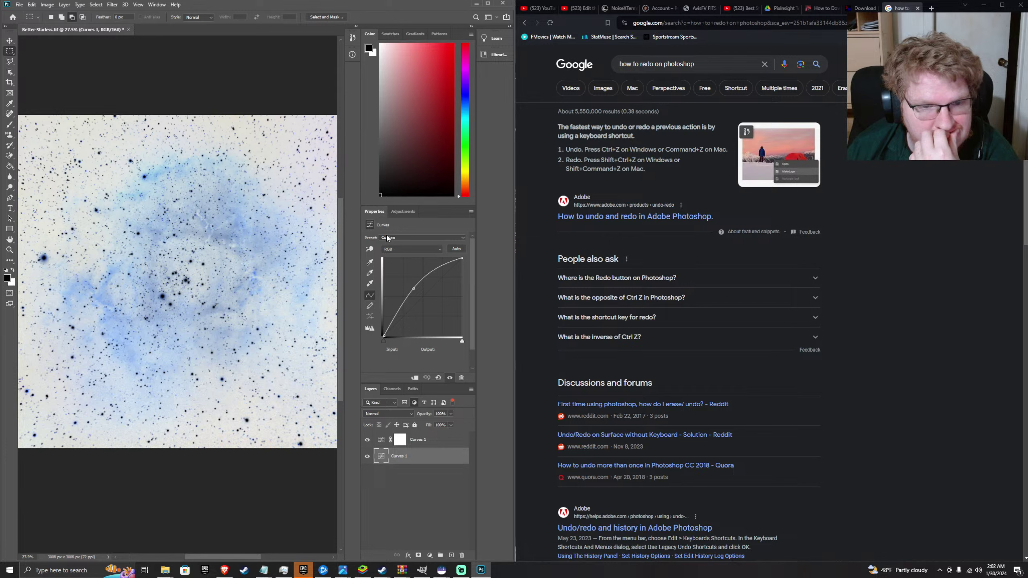
click(391, 389)
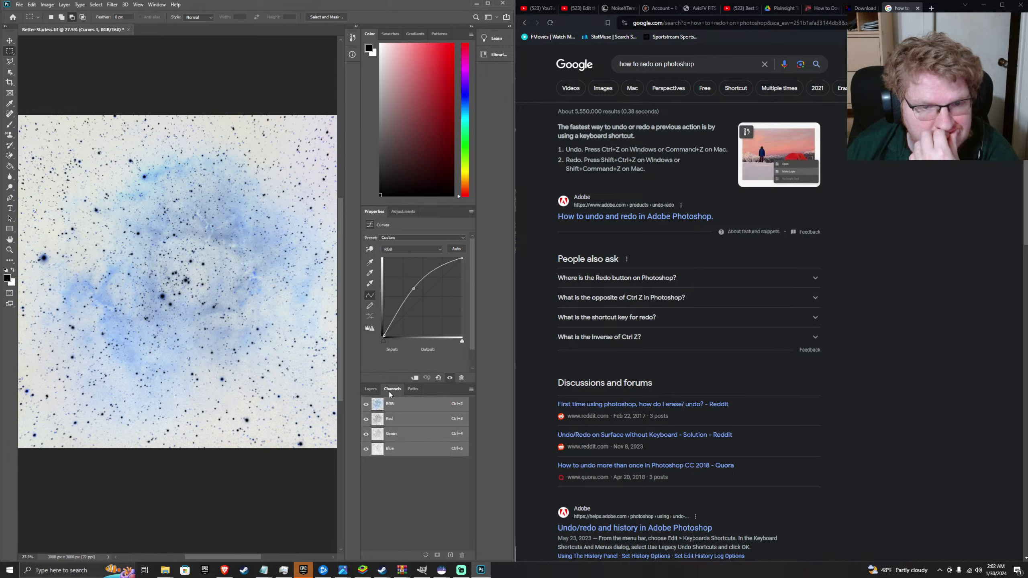
click(370, 389)
click(414, 481)
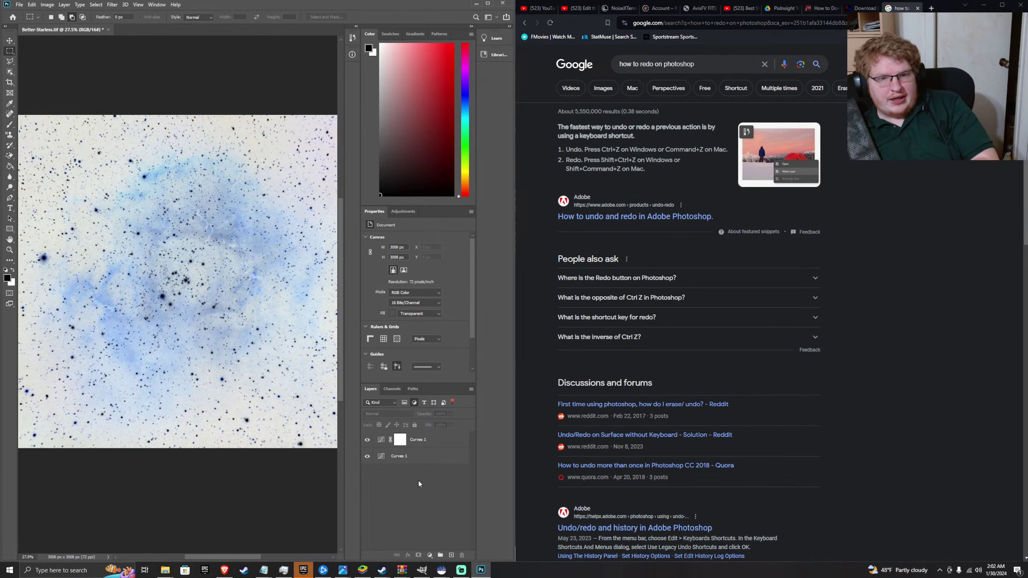
click(416, 441)
click(407, 462)
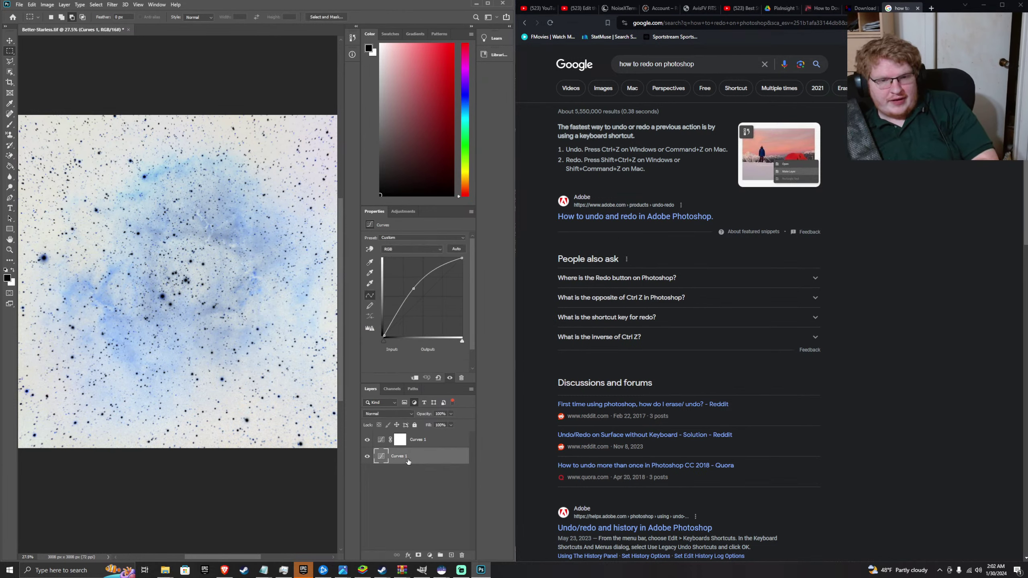
click(381, 441)
click(409, 456)
click(419, 440)
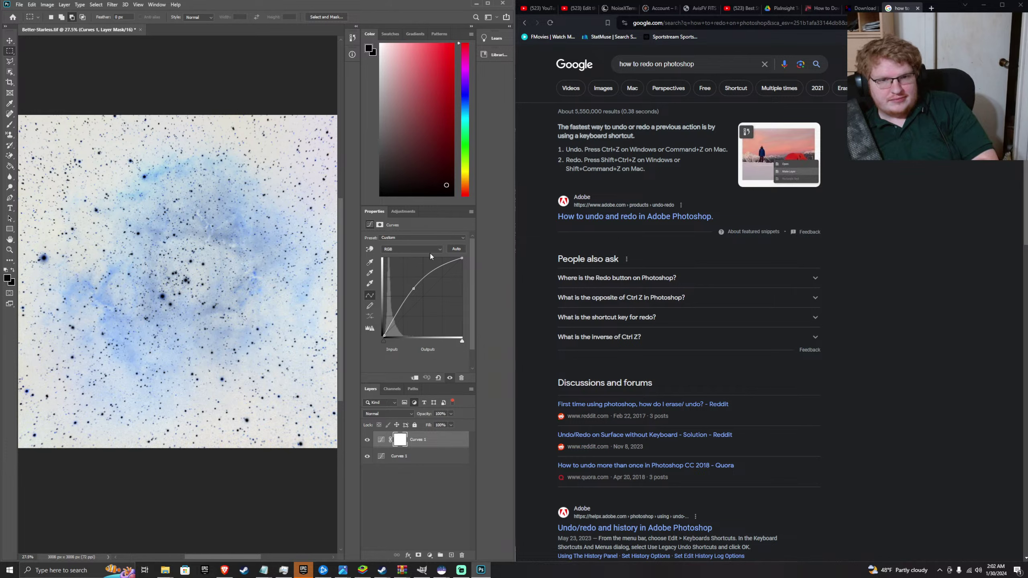
click(392, 389)
click(368, 390)
click(449, 466)
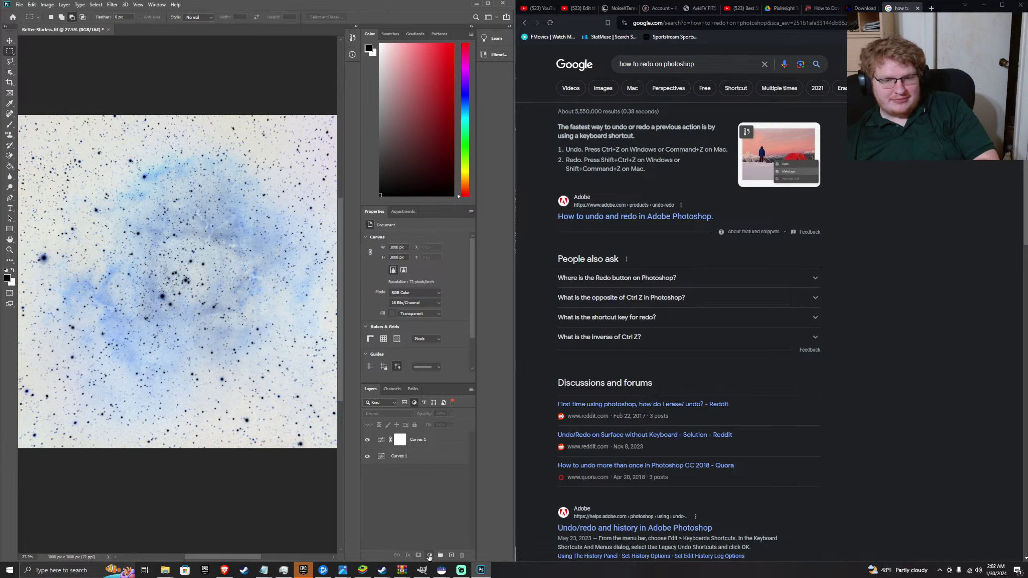
- Step back and forth through the recent edits to compare the image with and without the Curves adjustments
key(ctrl+shift+z)
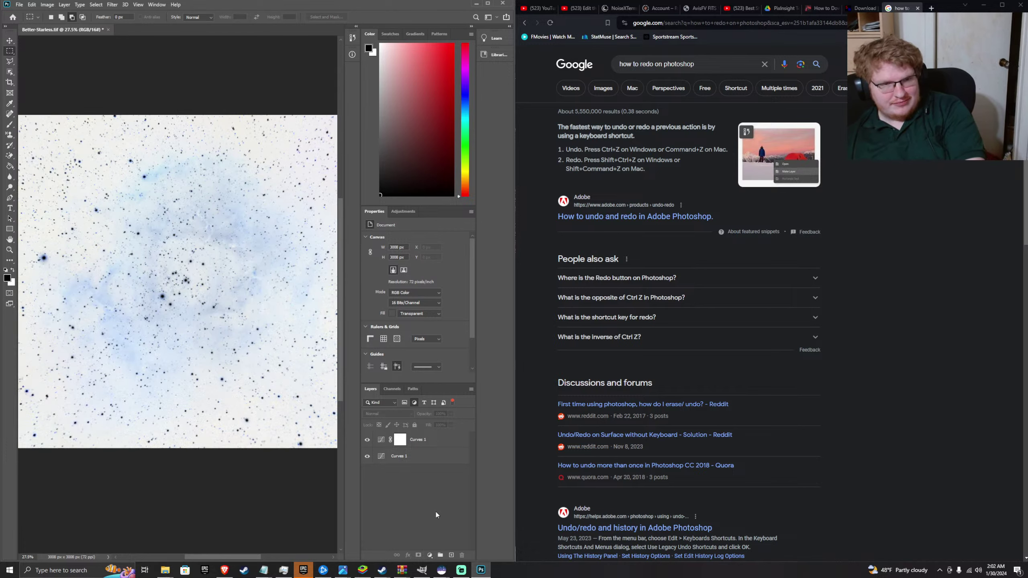
key(ctrl+z)
key(ctrl+shift+z)
key(ctrl+shift+z)
key(ctrl+shift+z)
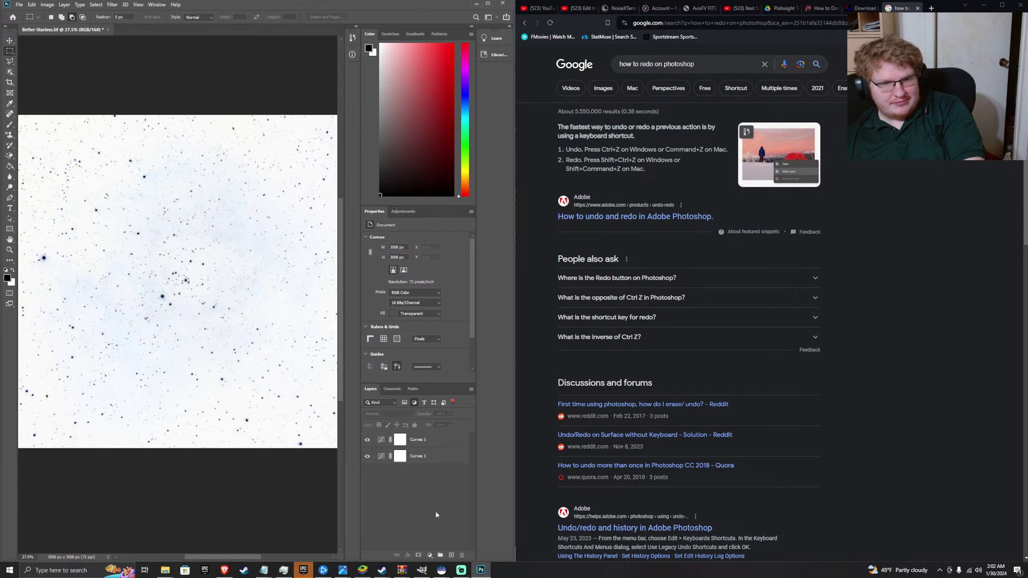
key(ctrl+z)
key(ctrl+z)
key(ctrl+z)
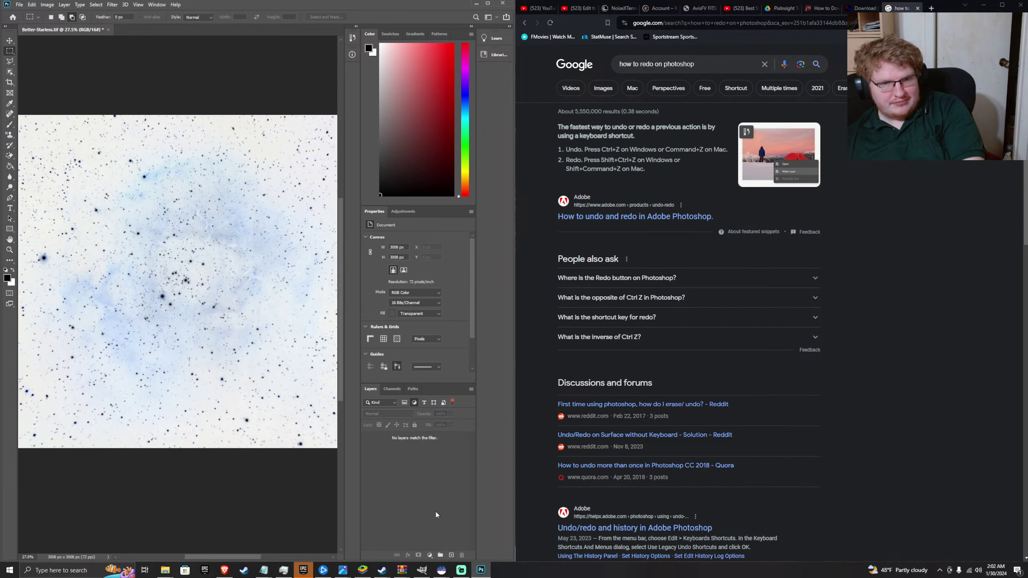
key(ctrl+shift+z)
key(ctrl+z)
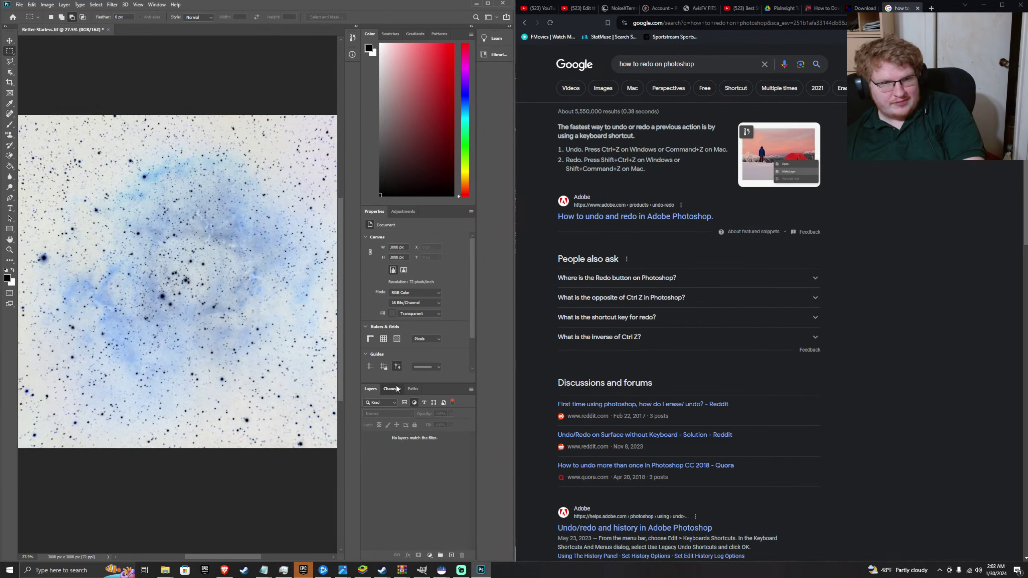
- Redo the undone Curves edits while checking the colour channels, and select the upper Curves 1 layer's mask
click(388, 389)
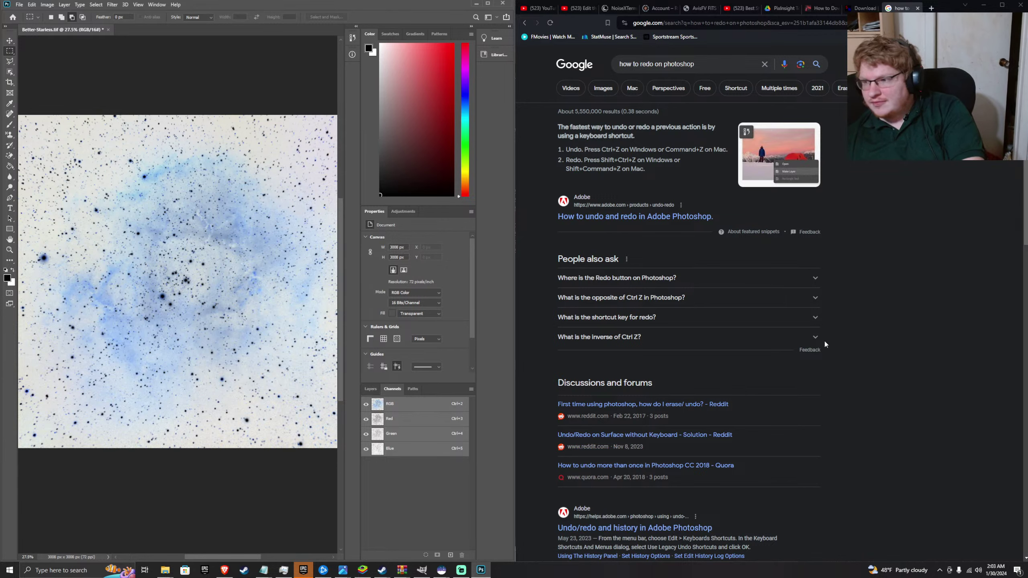
key(ctrl+shift+z)
key(ctrl+z)
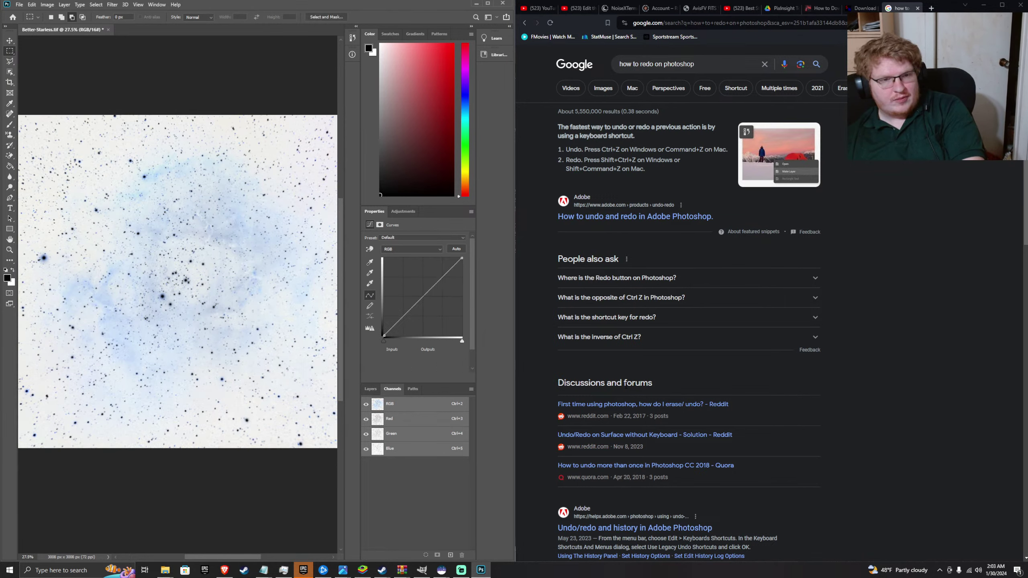
key(ctrl+shift+z)
key(ctrl+shift+z)
key(ctrl+shift+z)
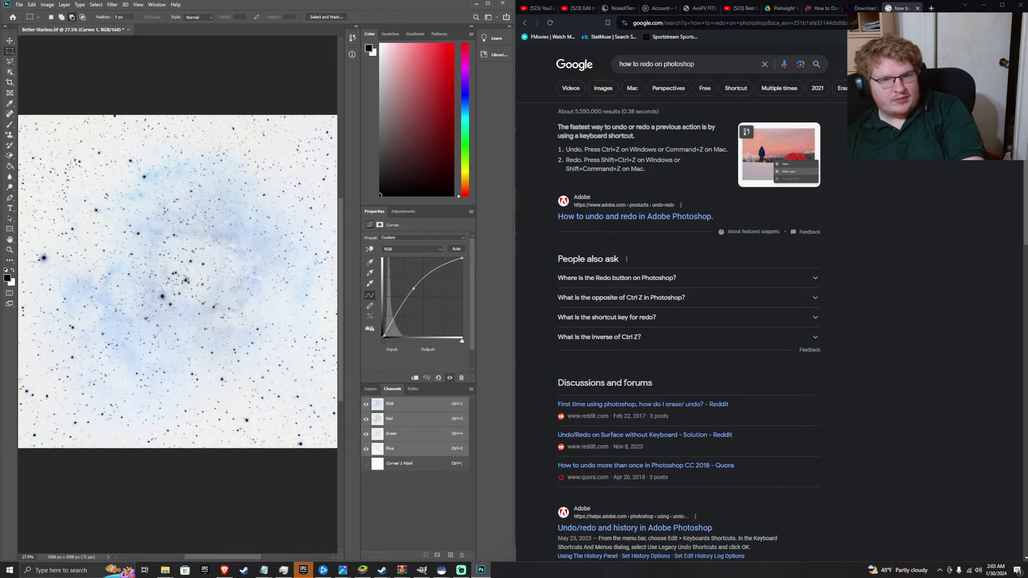
key(ctrl+shift+z)
key(ctrl+z)
key(ctrl+shift+z)
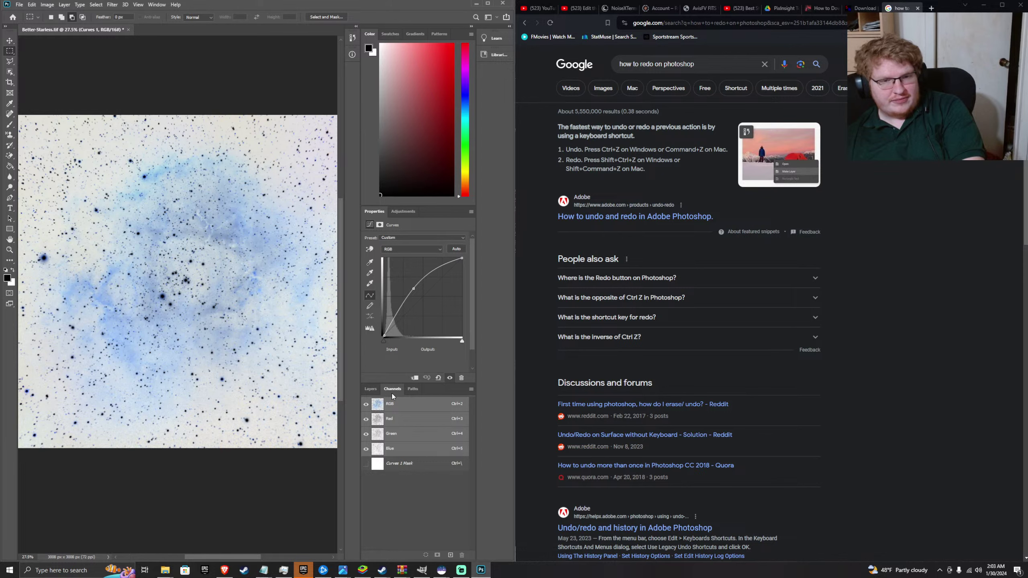
click(369, 389)
click(384, 439)
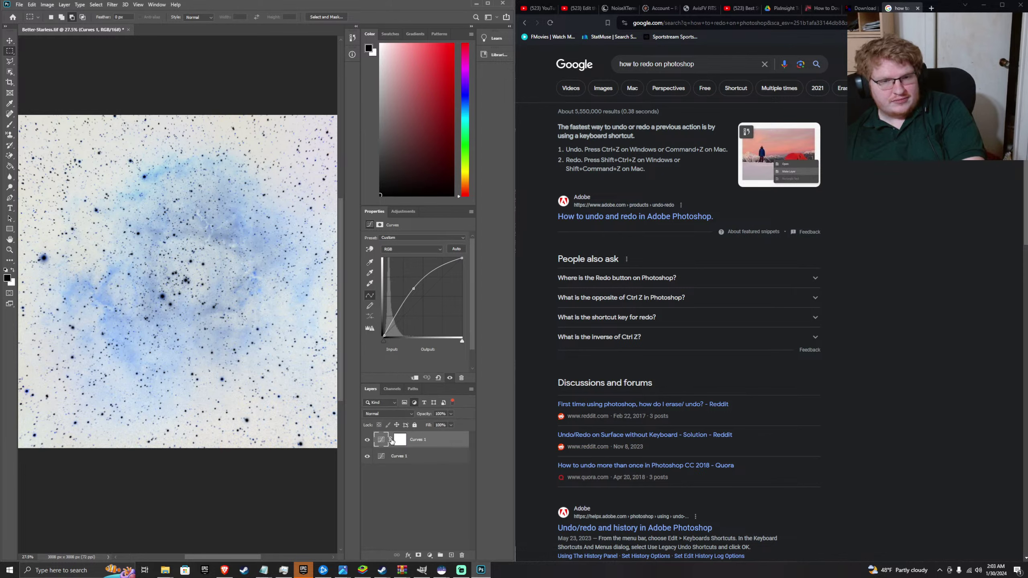
mouse_move(408, 440)
mouse_down()
mouse_move(433, 485)
mouse_move(423, 439)
mouse_up()
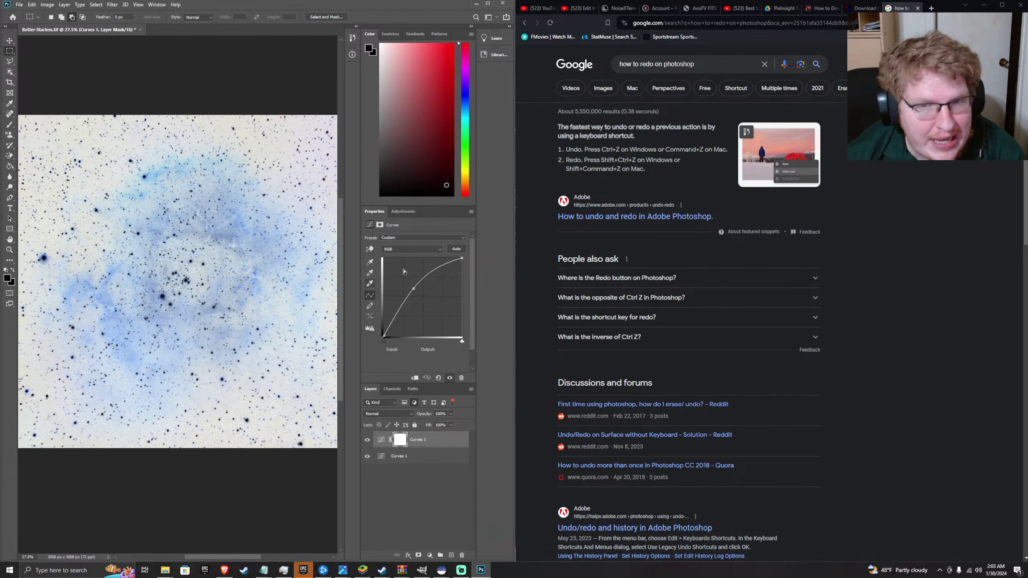
- Switch to the star reduction tutorial in the browser, play it from 2:19 and pause it at 2:20
click(740, 8)
click(707, 152)
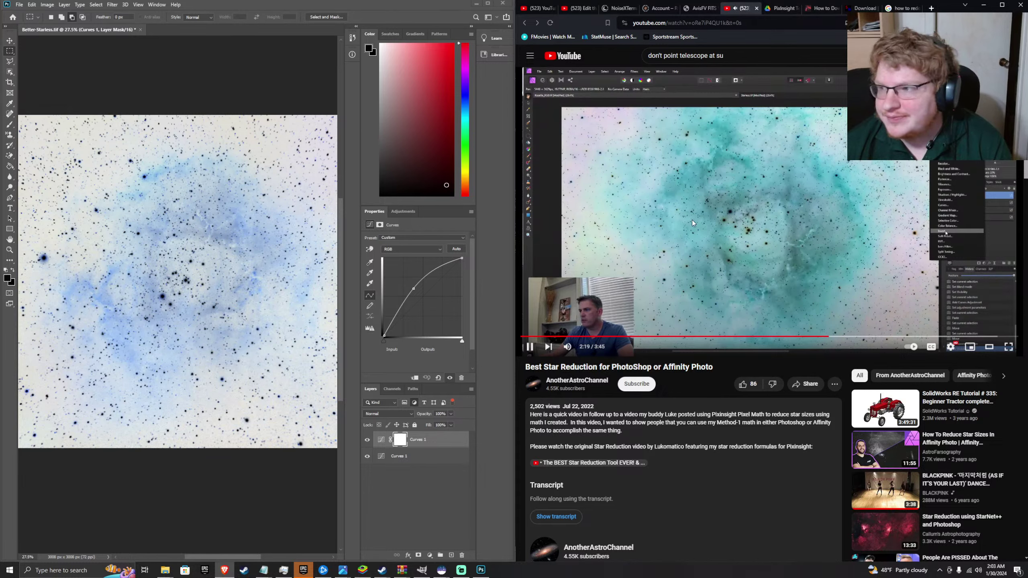
click(644, 223)
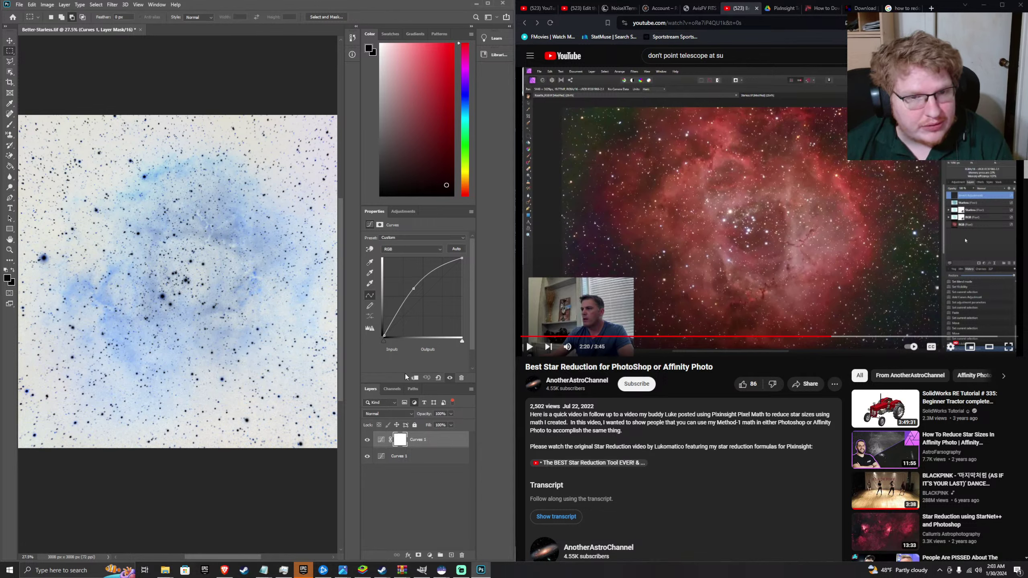
- Look through the blend modes for the upper Curves 1 layer, and try inverting its mask before inverting it back
click(394, 414)
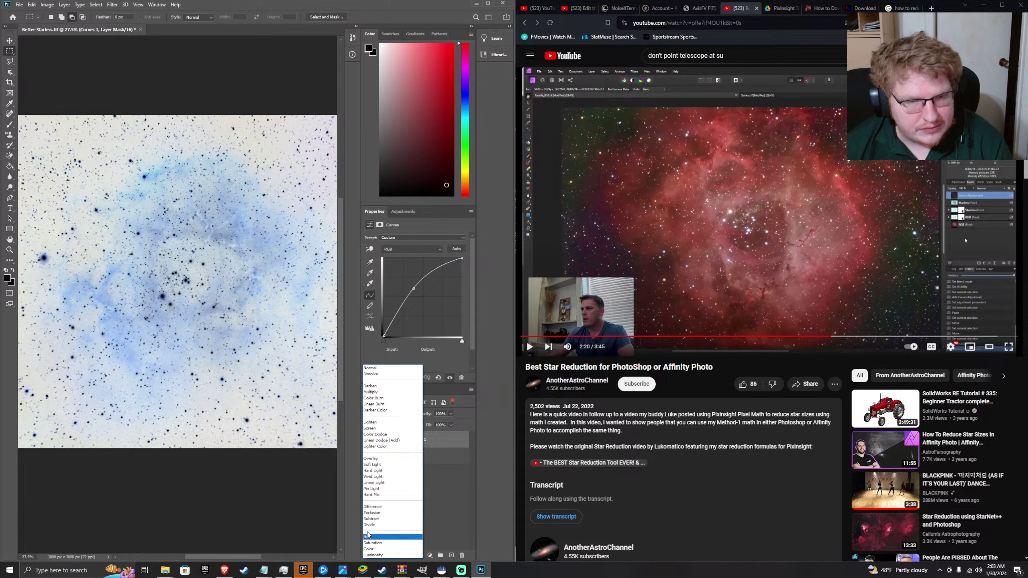
click(440, 507)
key(ctrl+i)
key(ctrl+i)
key(ctrl+i)
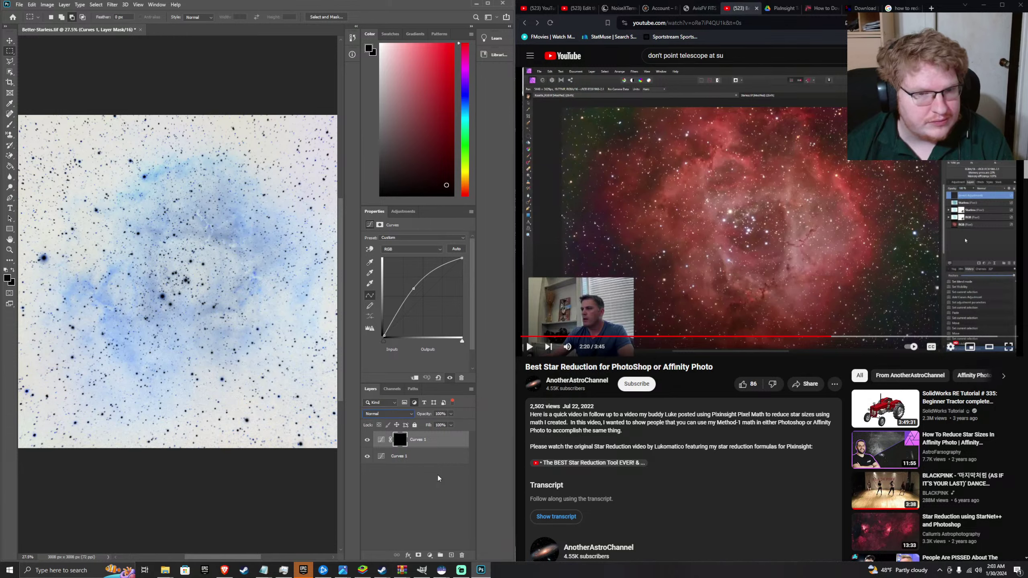
key(ctrl+i)
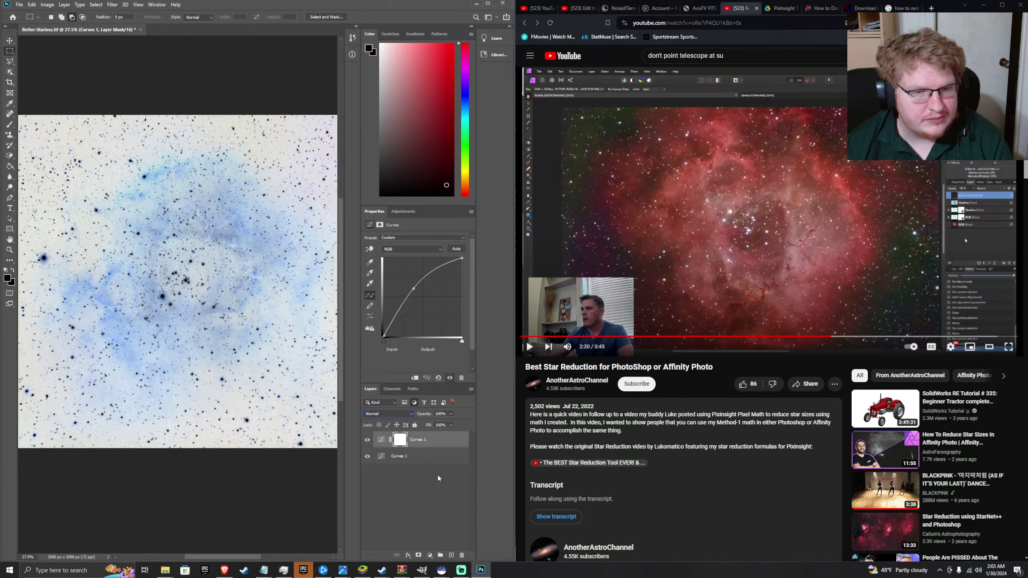
- Examine both Curves 1 layers, the image's RGB and Red channels, and the available layer commands
click(430, 462)
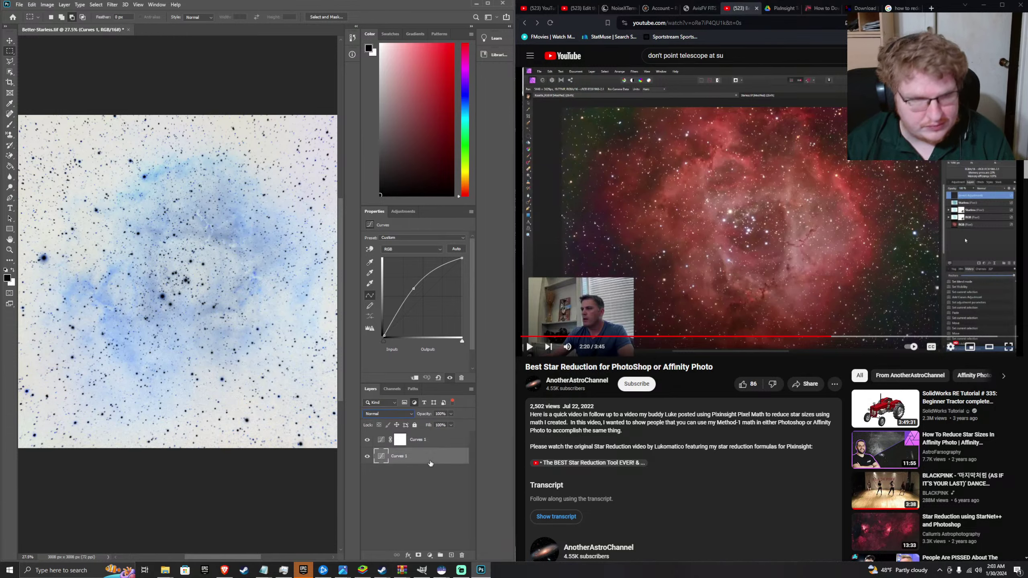
click(400, 440)
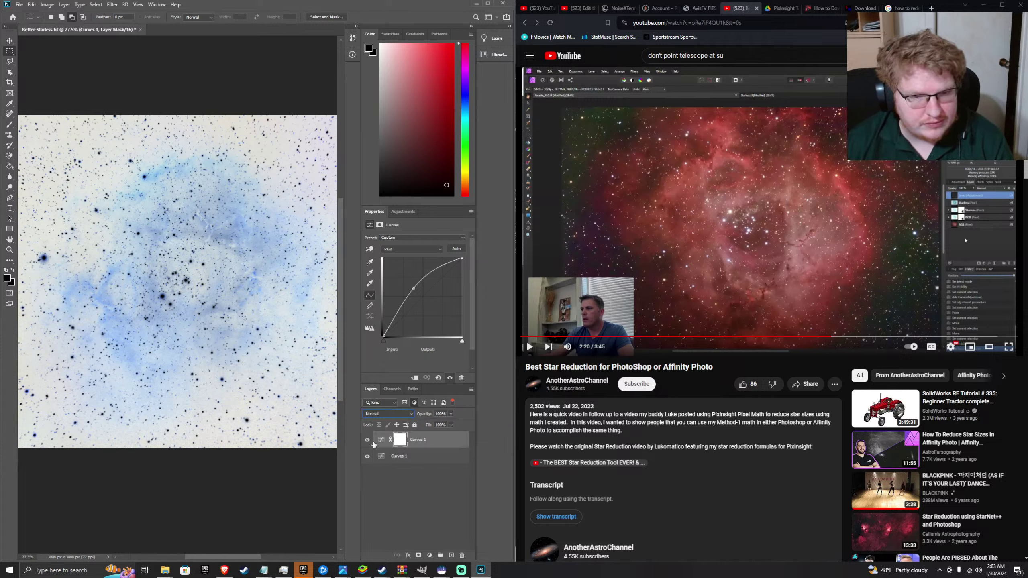
click(392, 389)
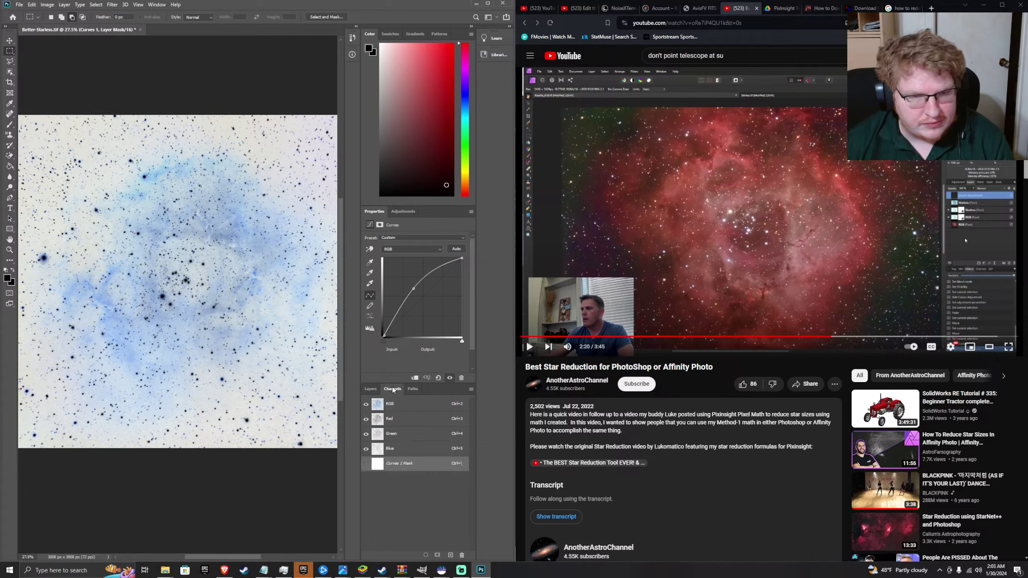
click(399, 405)
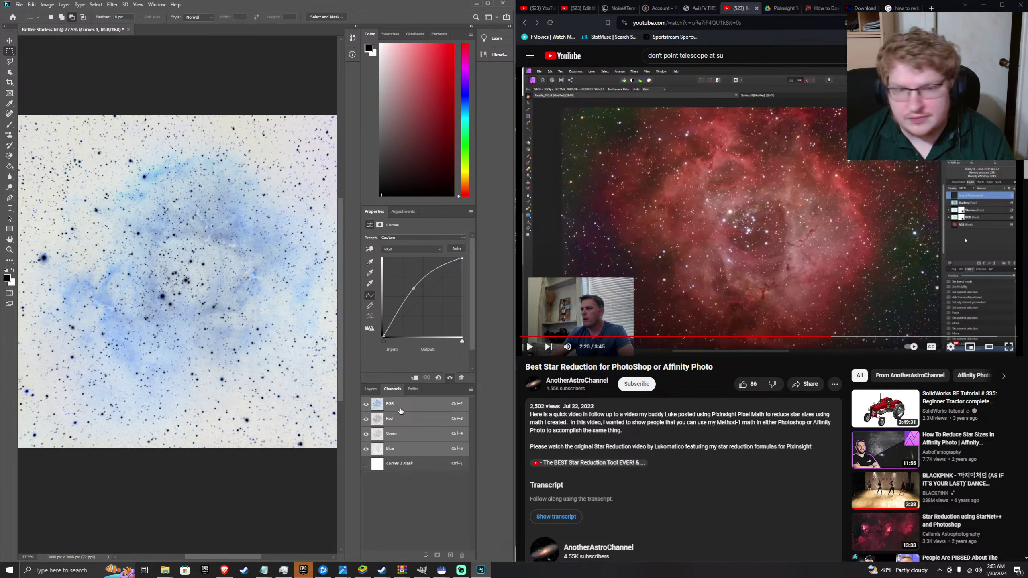
click(413, 420)
click(405, 406)
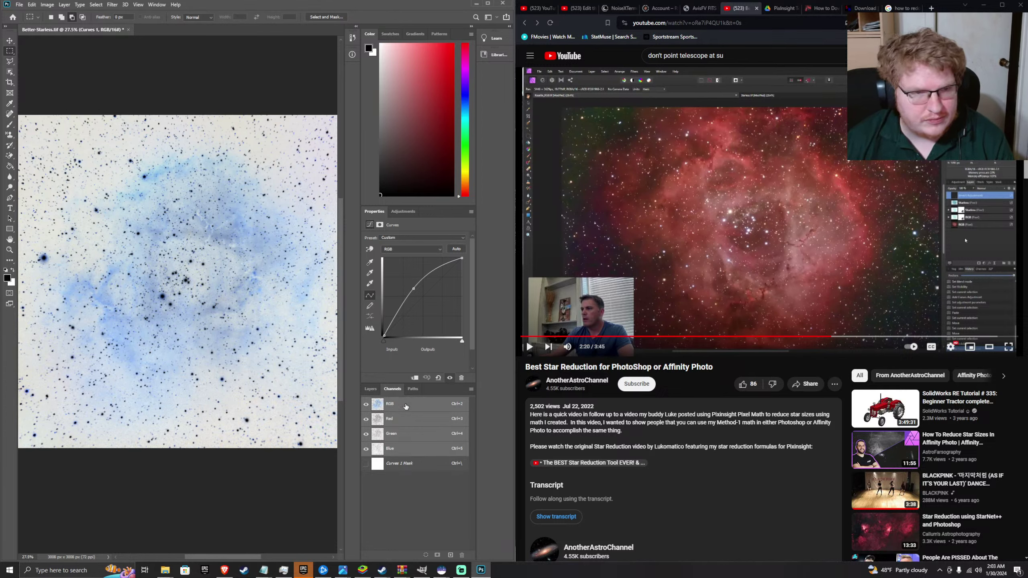
click(370, 388)
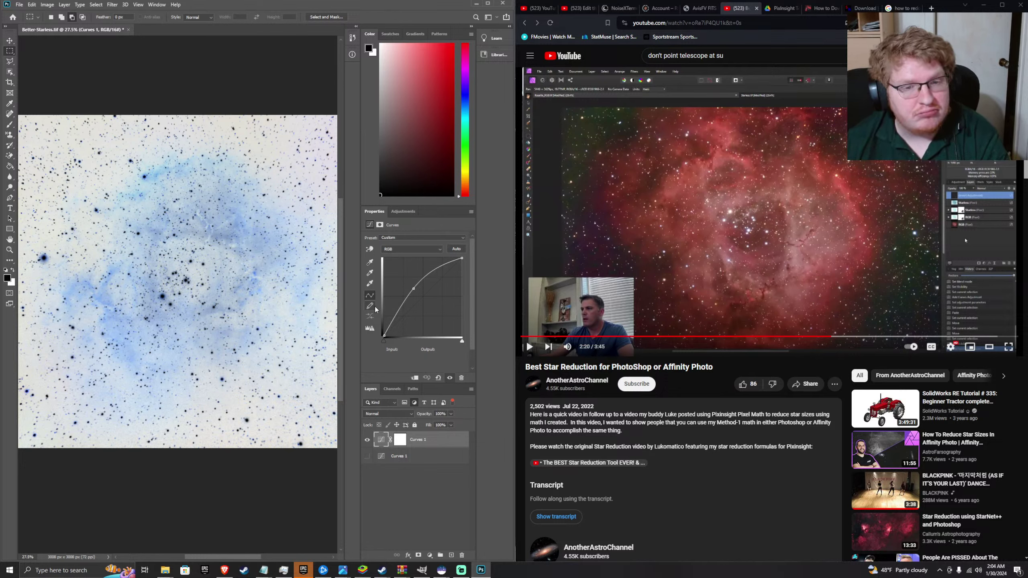
click(471, 389)
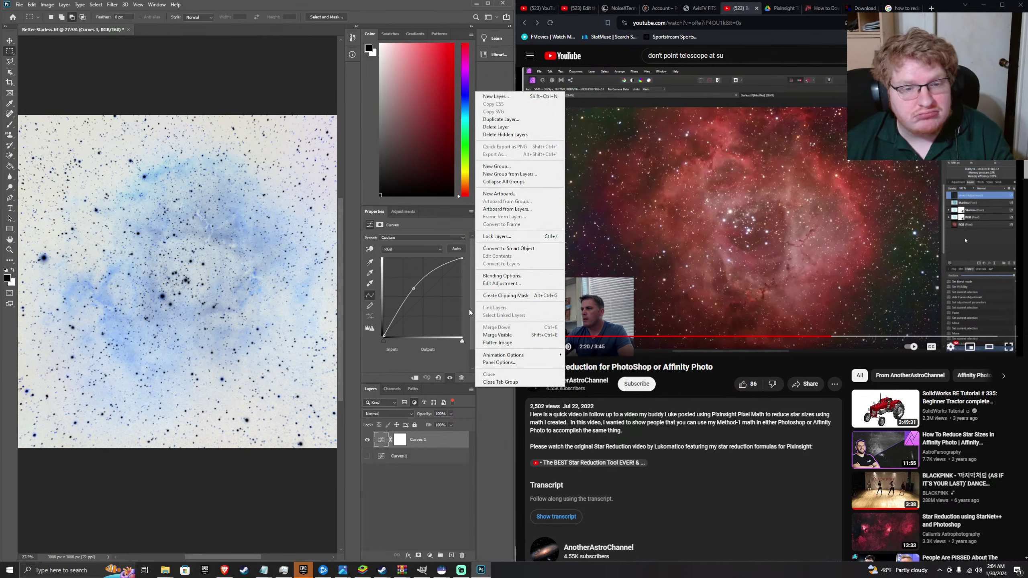
click(364, 490)
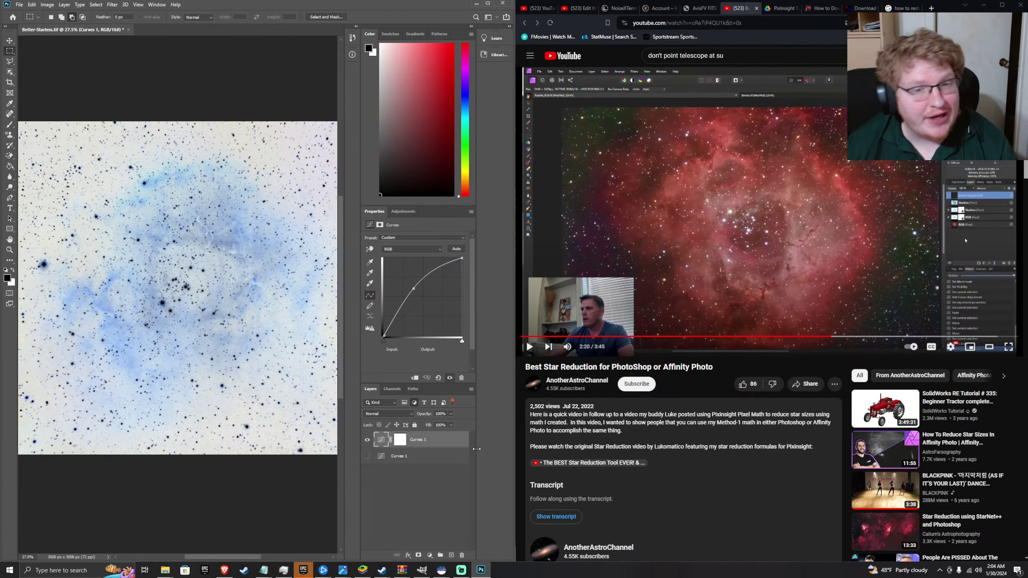
click(392, 388)
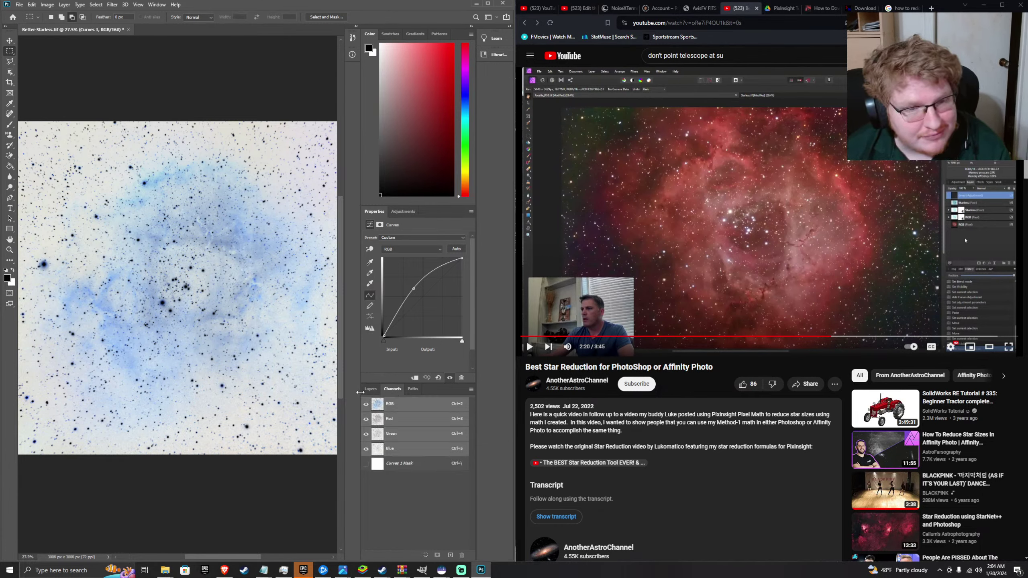
click(369, 389)
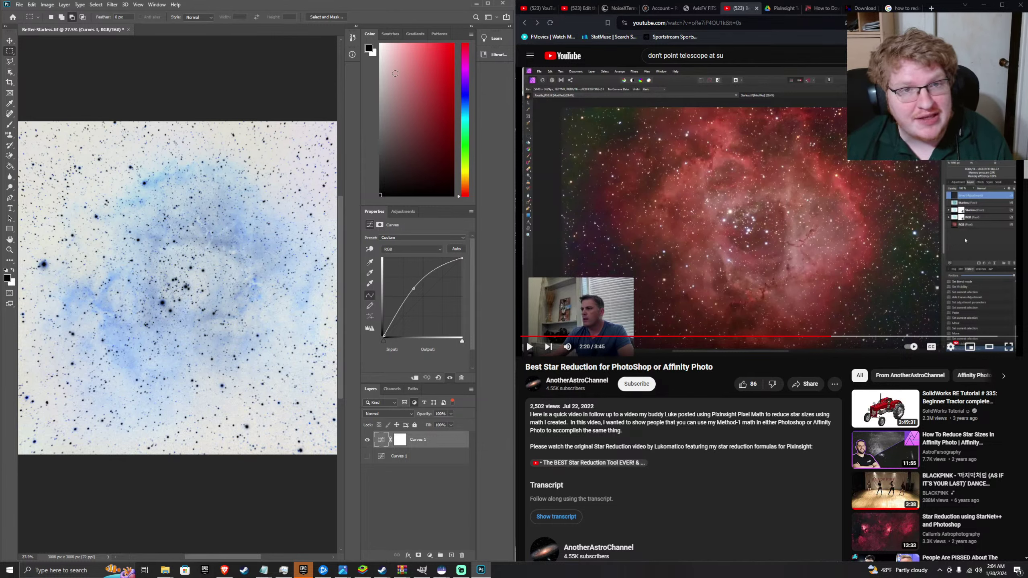
- Review the edit history and create a new document from the current state
click(353, 55)
click(352, 38)
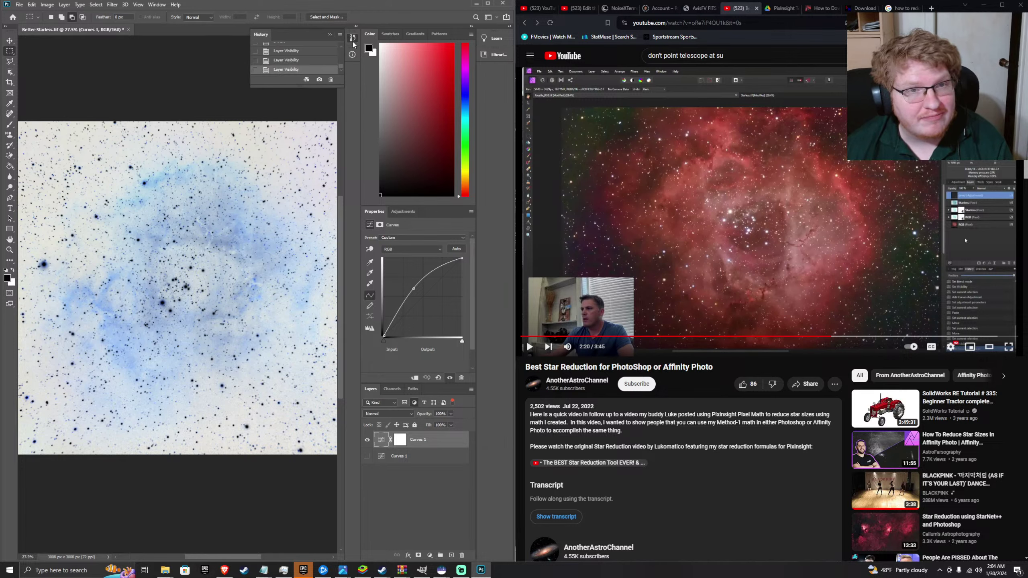
scroll(319, 78, up, 2)
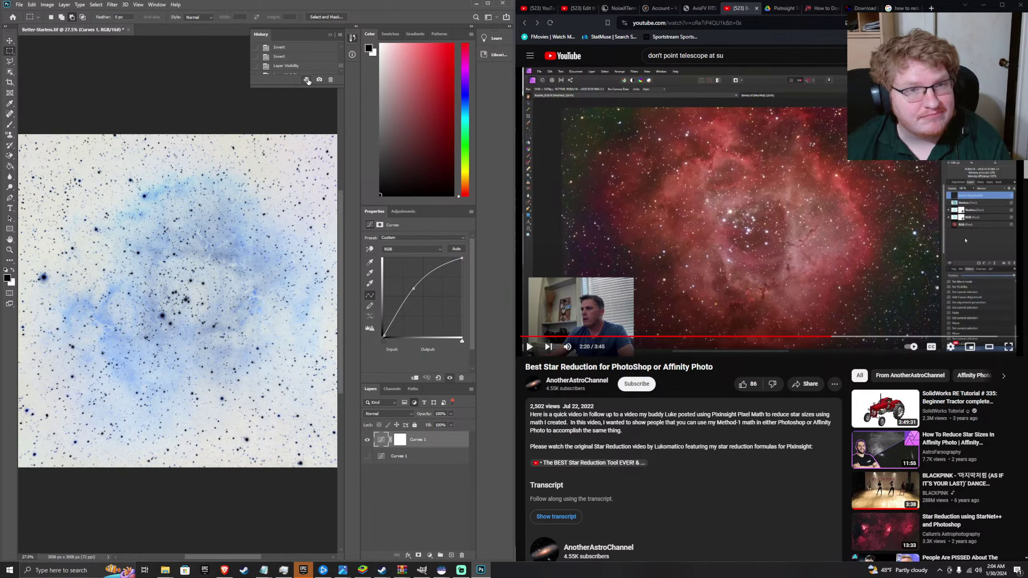
scroll(302, 73, up, 1)
scroll(304, 75, down, 2)
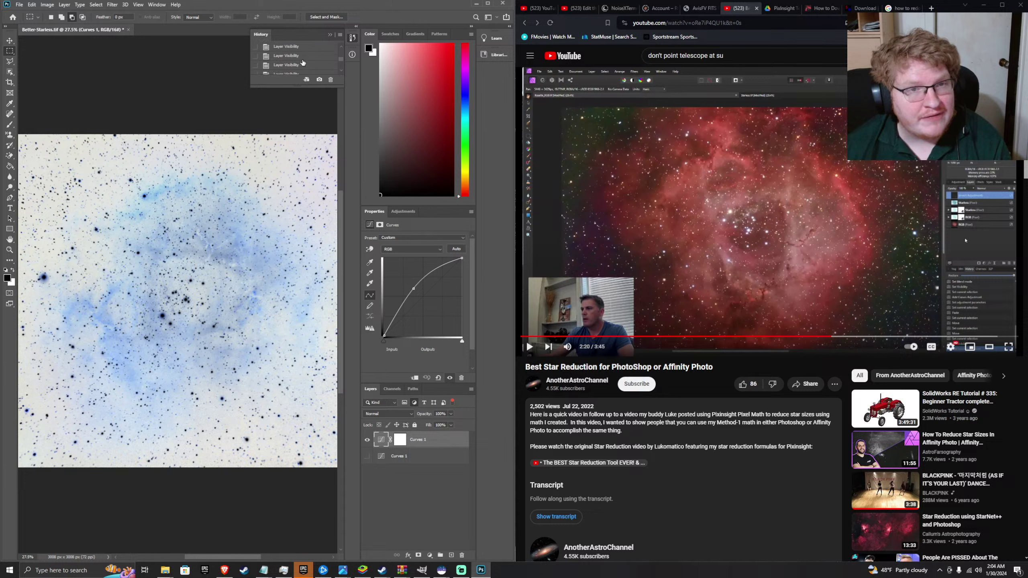
click(306, 80)
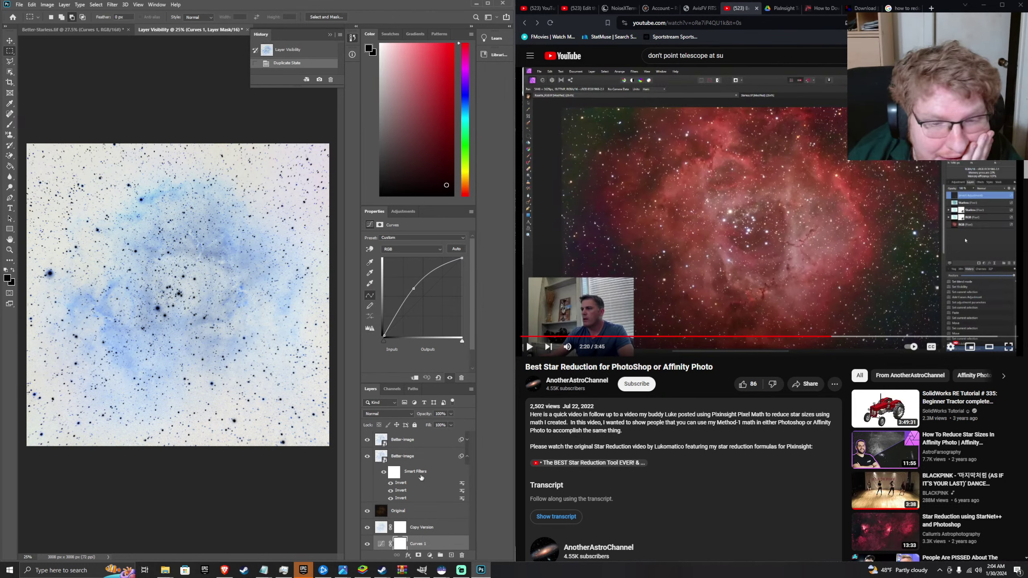
- Play the tutorial from 2:20 to 2:30 while toggling the visibility of the bottom Curves 1 layer in the duplicated document
click(419, 532)
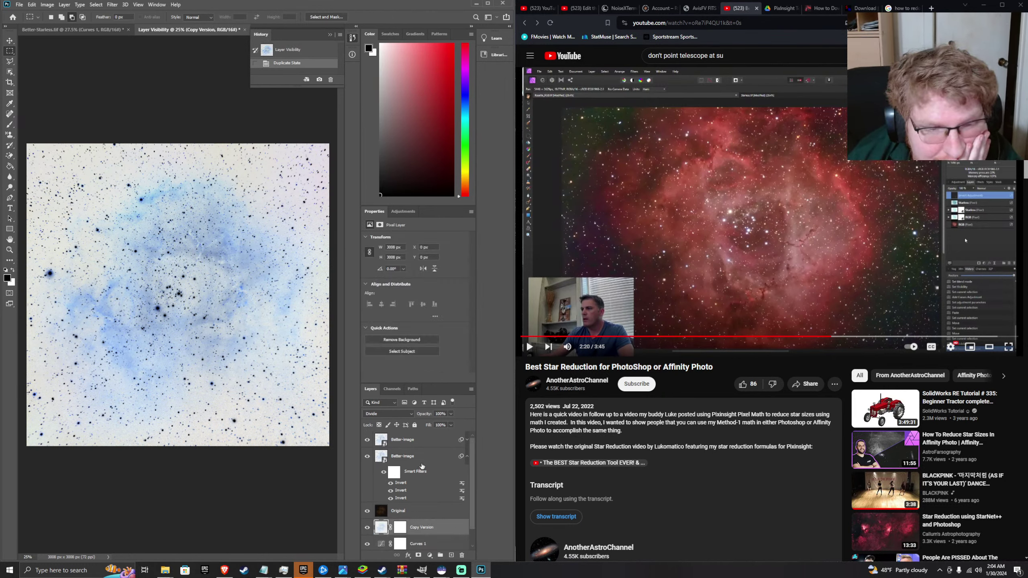
click(640, 241)
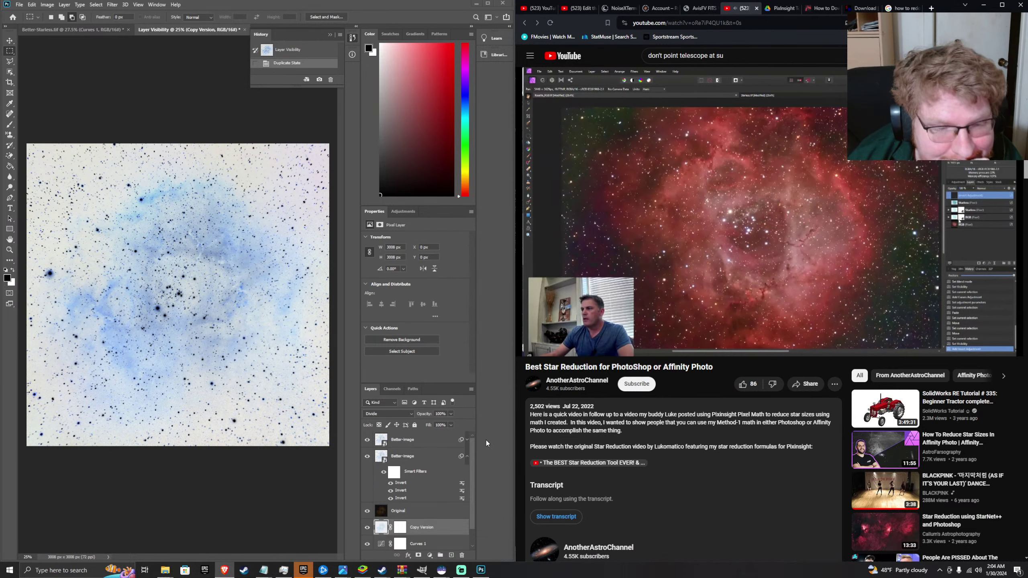
drag(473, 530, 475, 543)
click(416, 545)
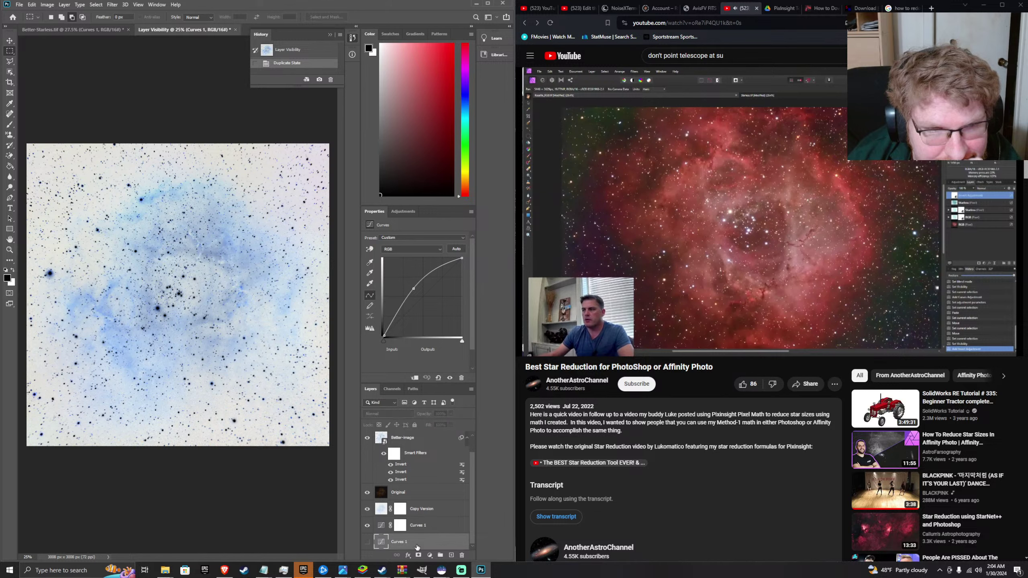
right_click(421, 544)
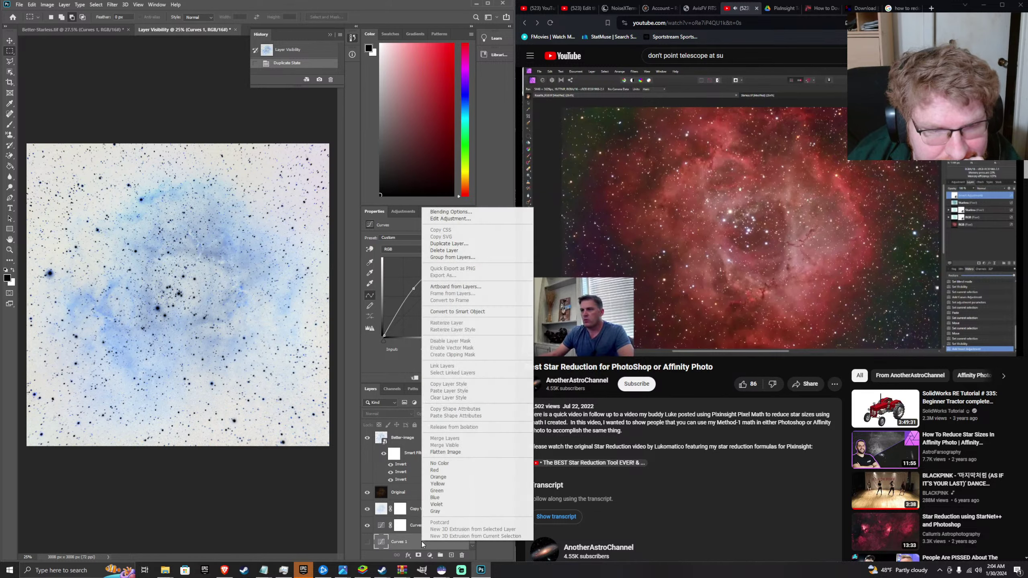
click(368, 542)
click(367, 542)
click(367, 543)
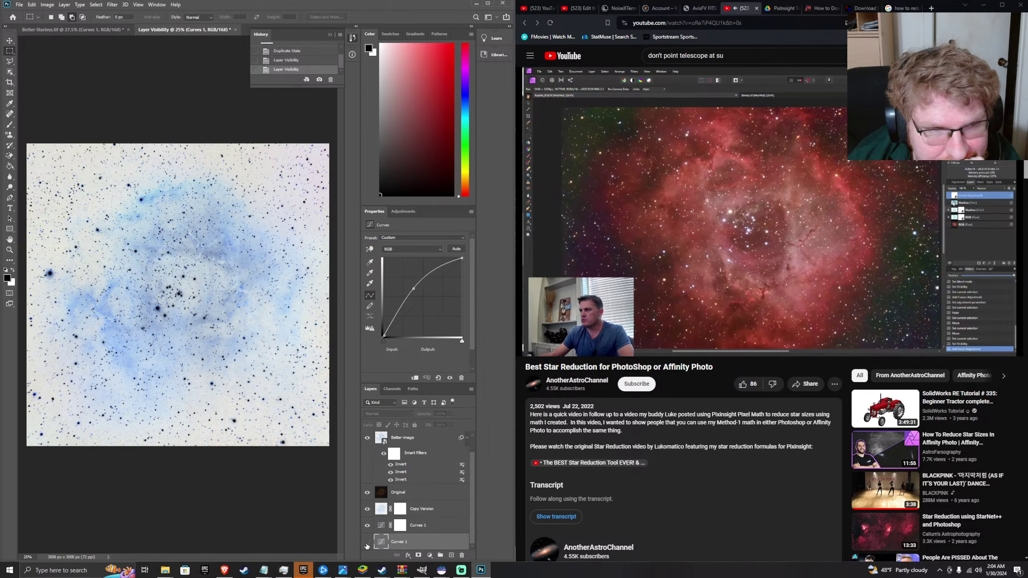
click(651, 285)
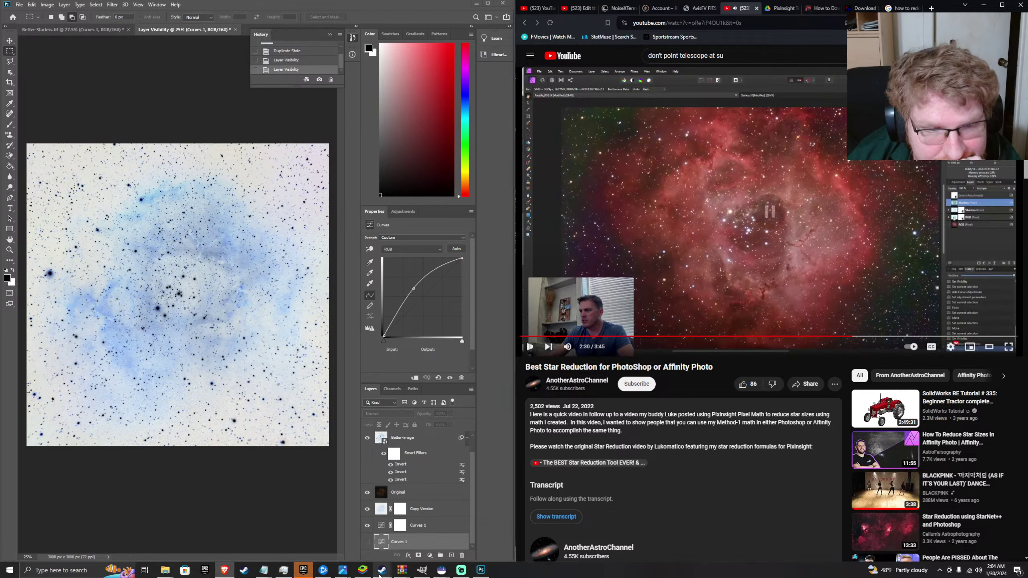
- Delete the hidden bottom Curves 1 adjustment layer from the duplicated document
click(397, 543)
right_click(396, 543)
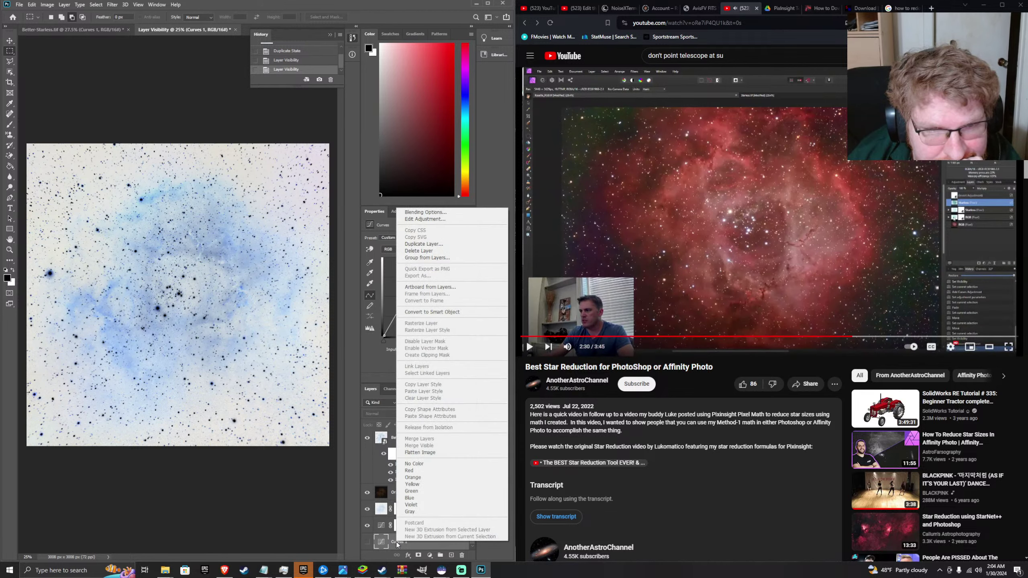
click(418, 250)
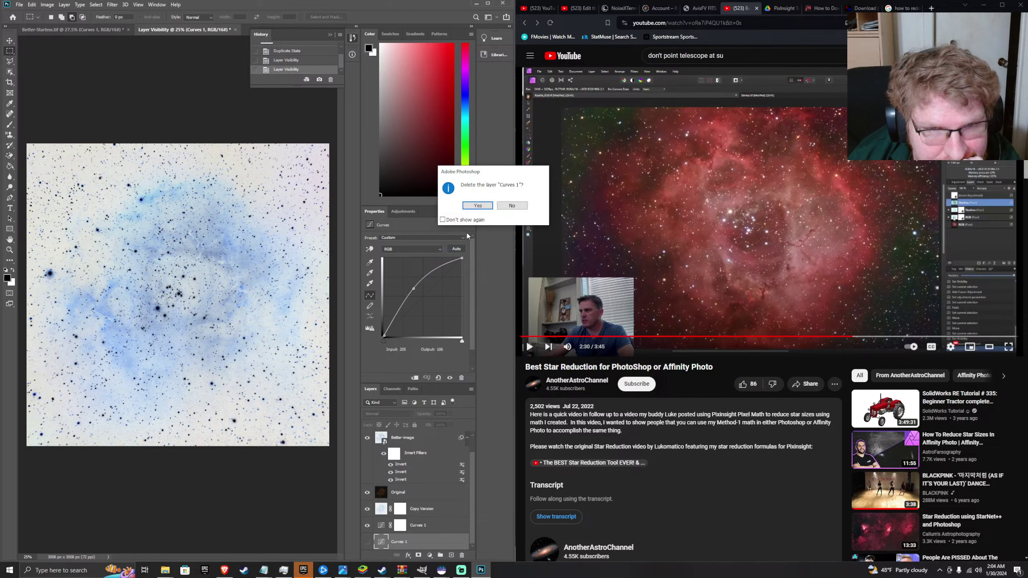
click(476, 205)
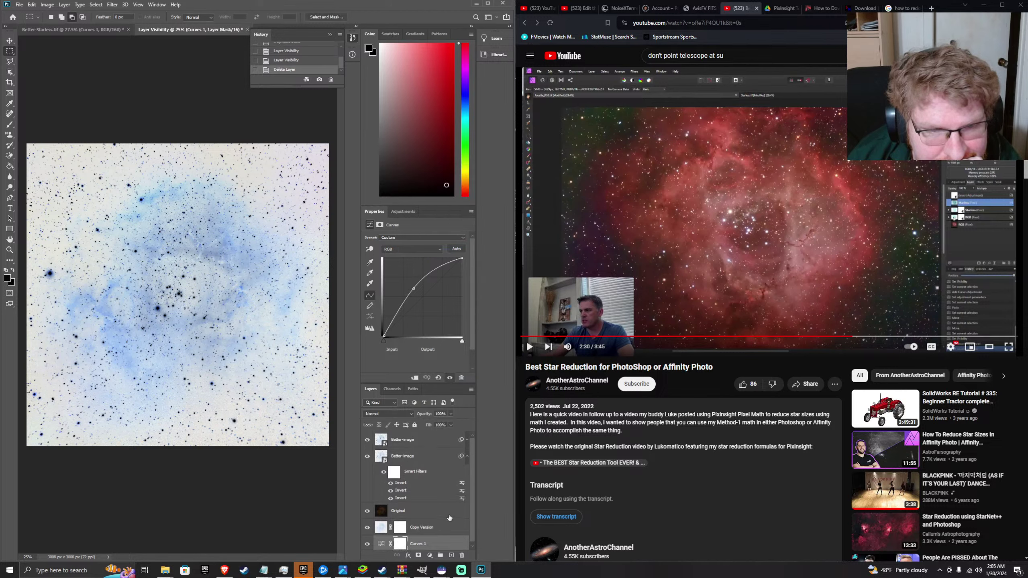
- Select the remaining Curves 1 layer with its mask and toggle its visibility, leaving it hidden
click(426, 458)
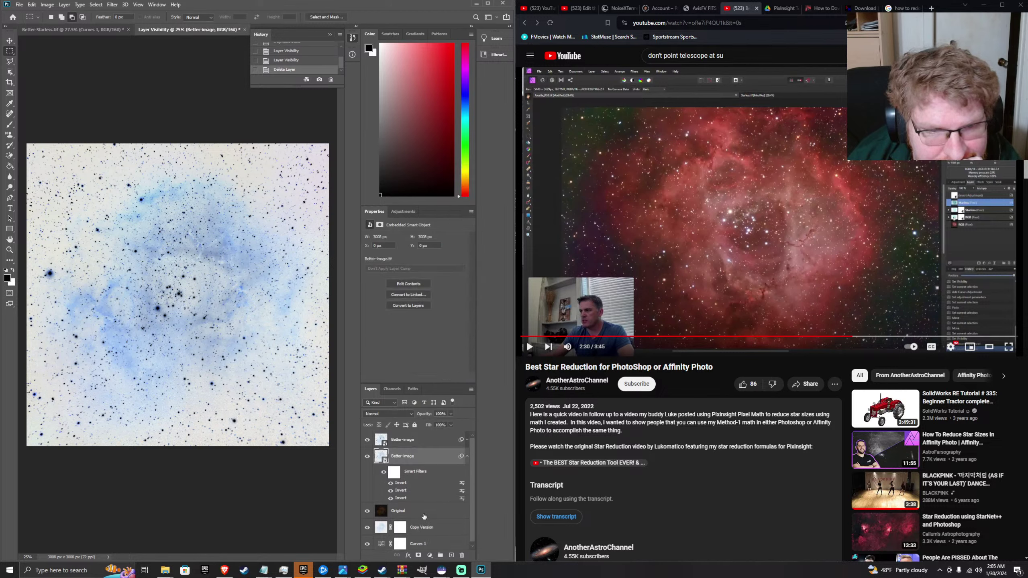
click(422, 546)
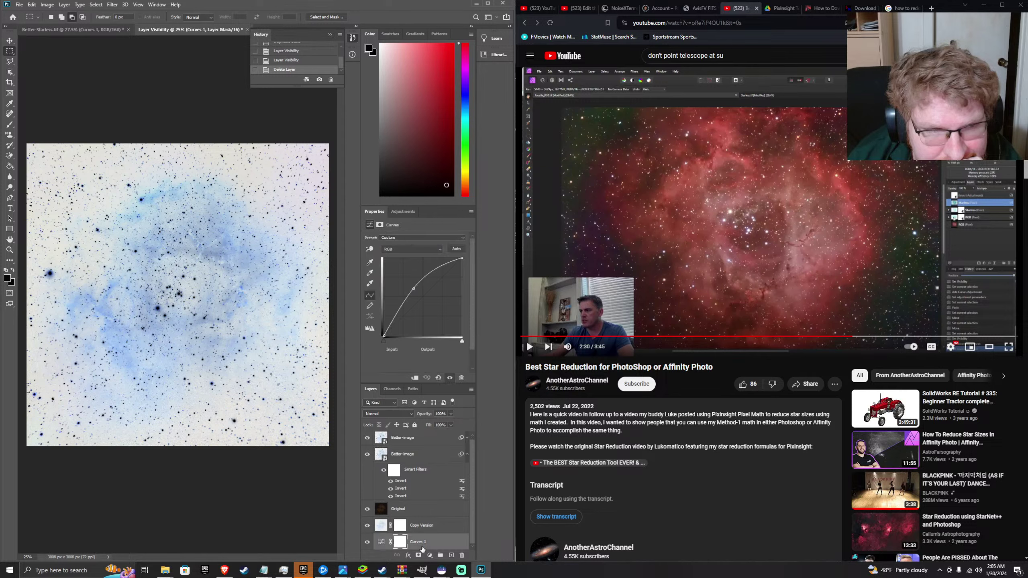
click(414, 529)
click(413, 544)
click(367, 546)
click(368, 545)
click(367, 546)
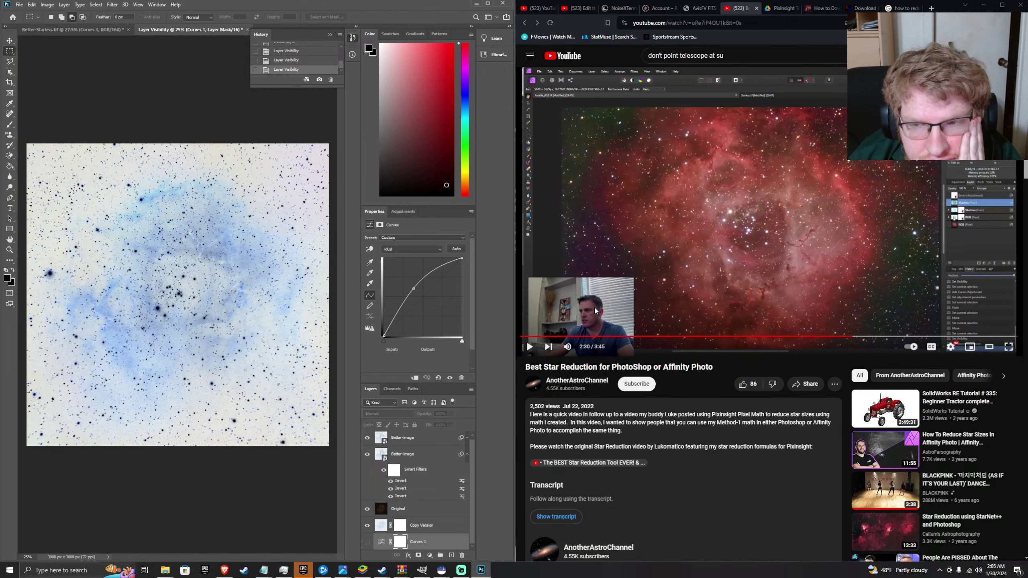
- Replay the tutorial from about 2:07 and move the Curves 1 layer's mask onto the upper Better-image layer
click(833, 342)
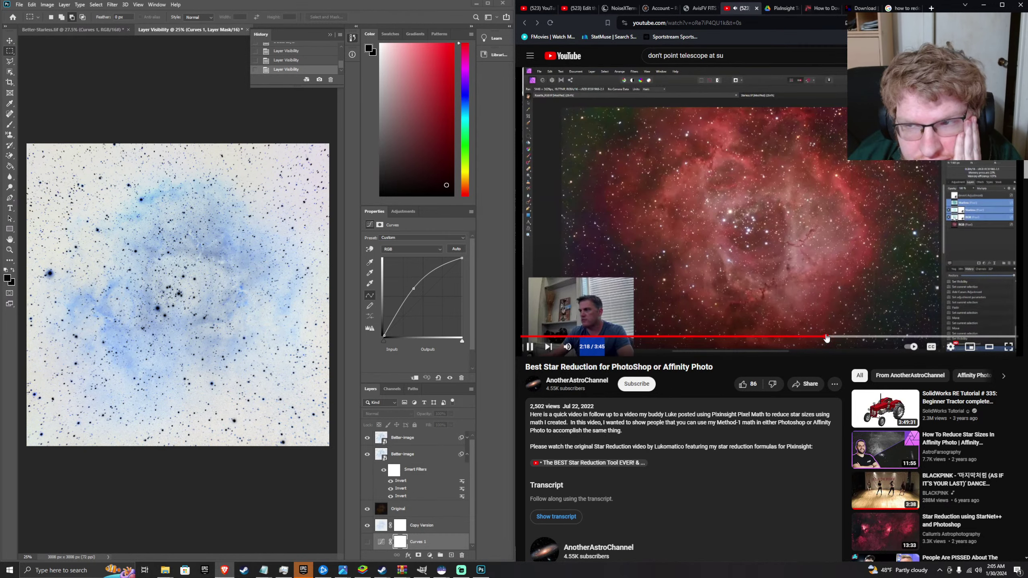
click(801, 336)
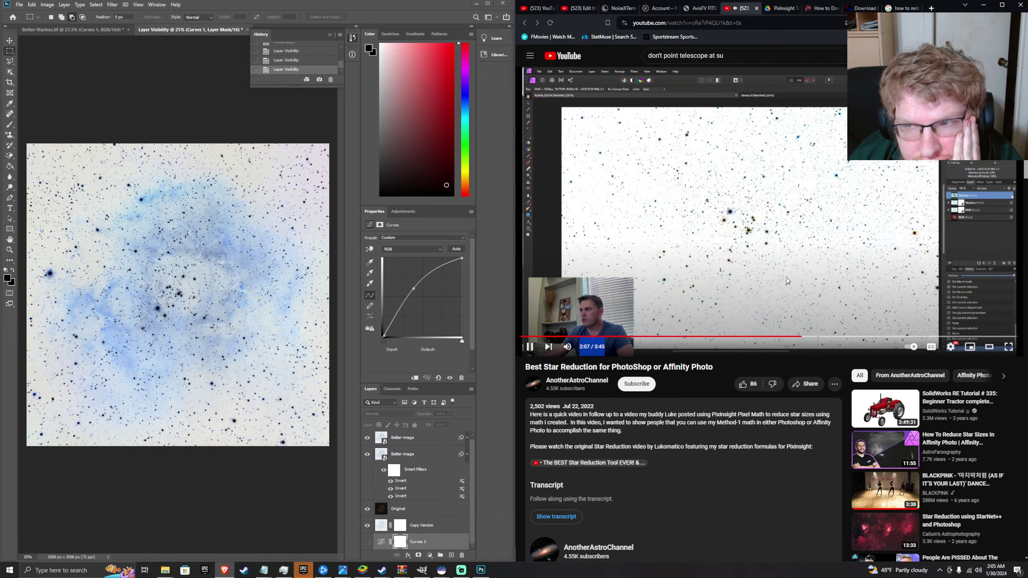
click(786, 278)
click(401, 542)
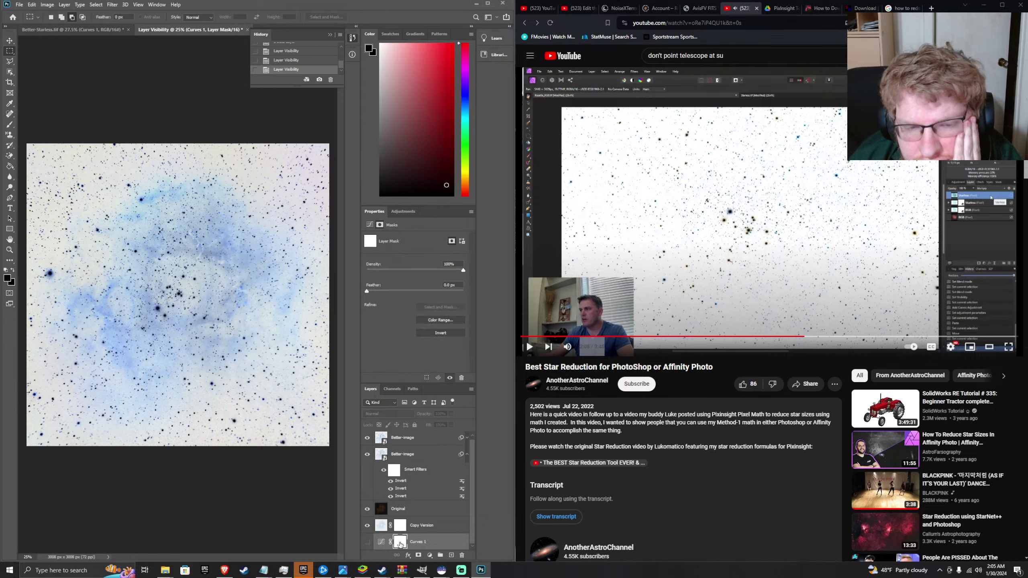
drag(401, 542, 413, 442)
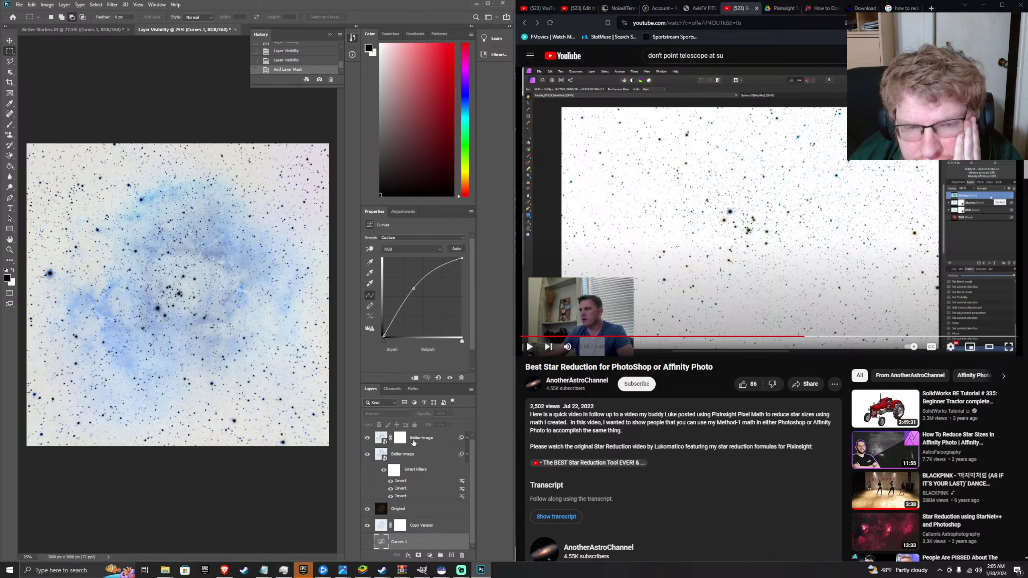
- Continue the tutorial and move the layer mask from the upper Better-image layer to the lower Better-image layer
click(637, 263)
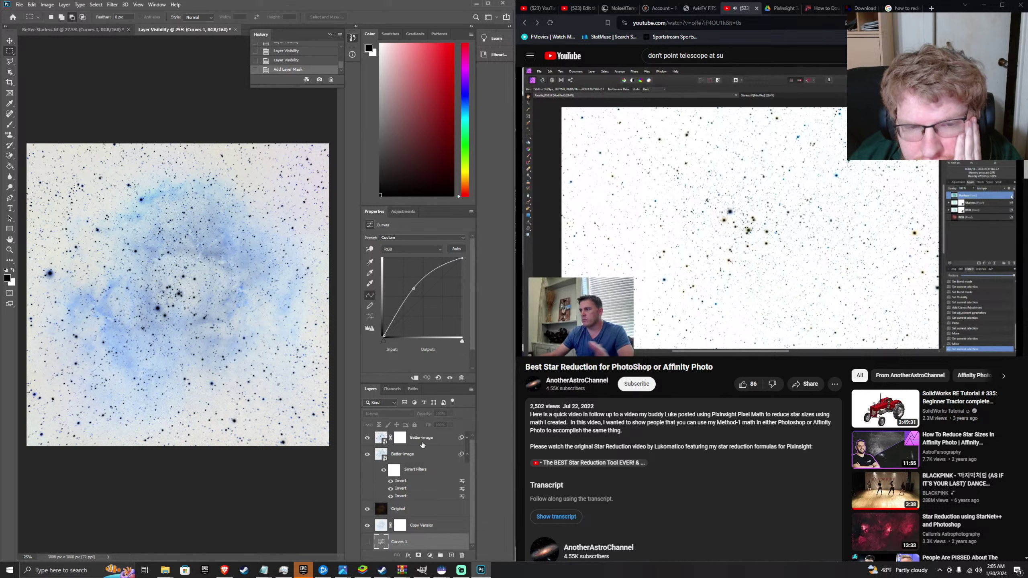
click(422, 444)
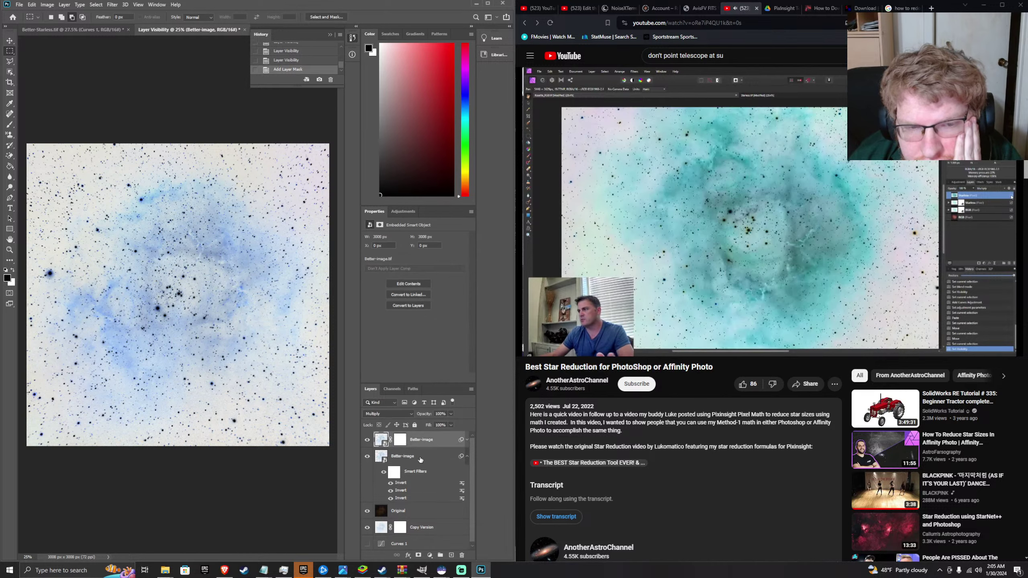
click(420, 459)
click(402, 442)
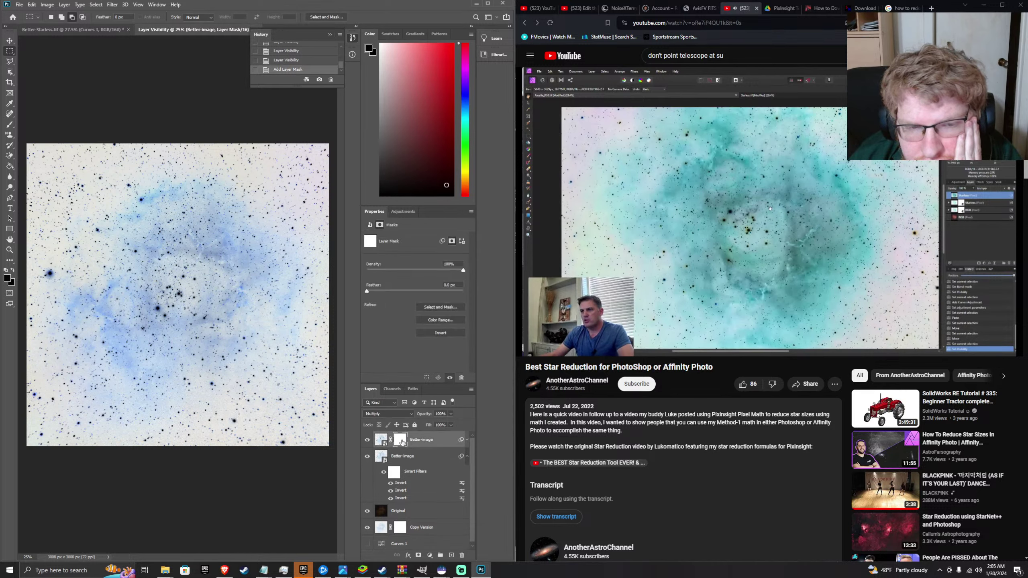
drag(402, 442, 394, 453)
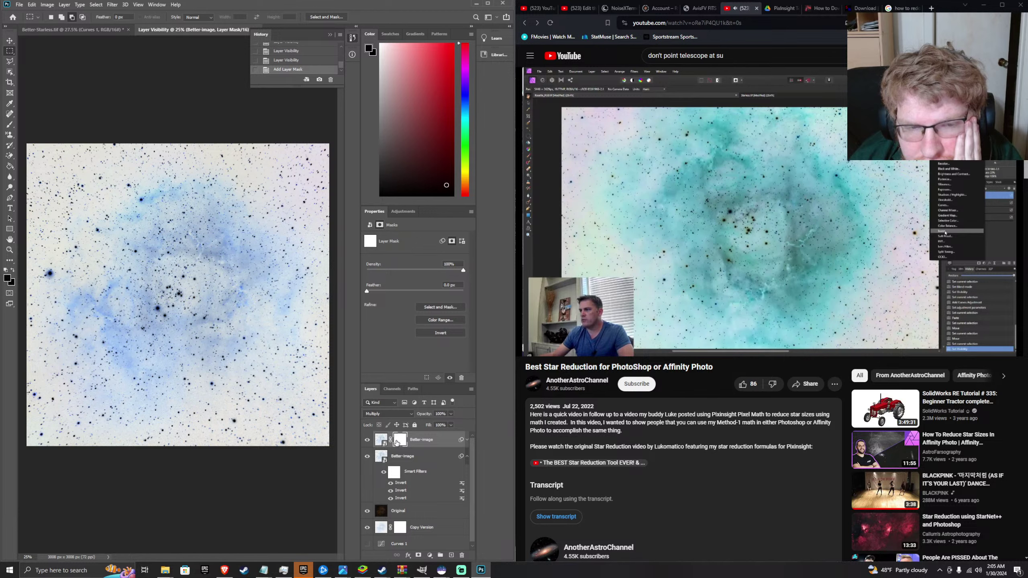
drag(395, 442, 402, 464)
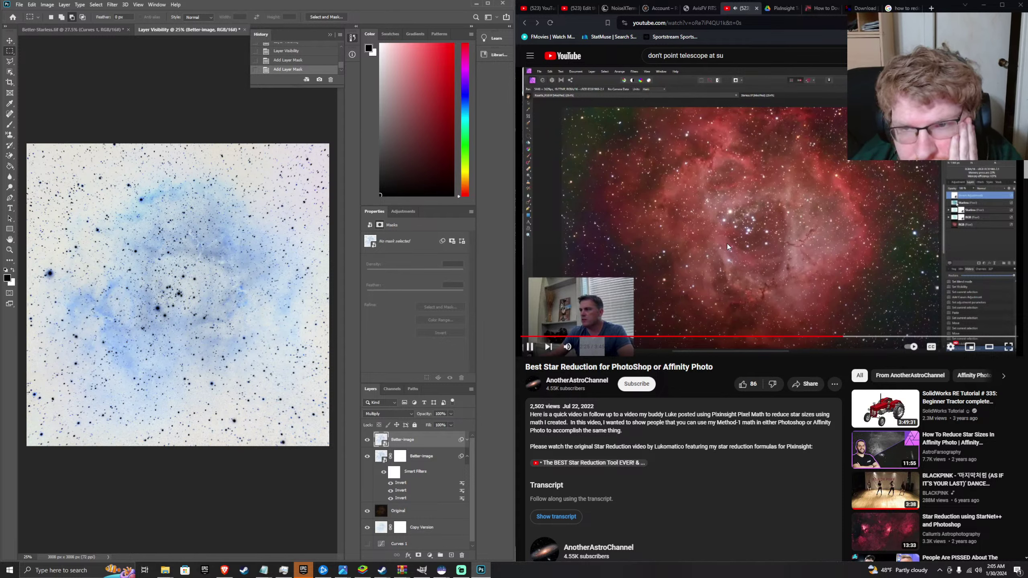
- Rewind the tutorial to review the section around 2:20 and pause it at 2:17
drag(837, 337, 828, 338)
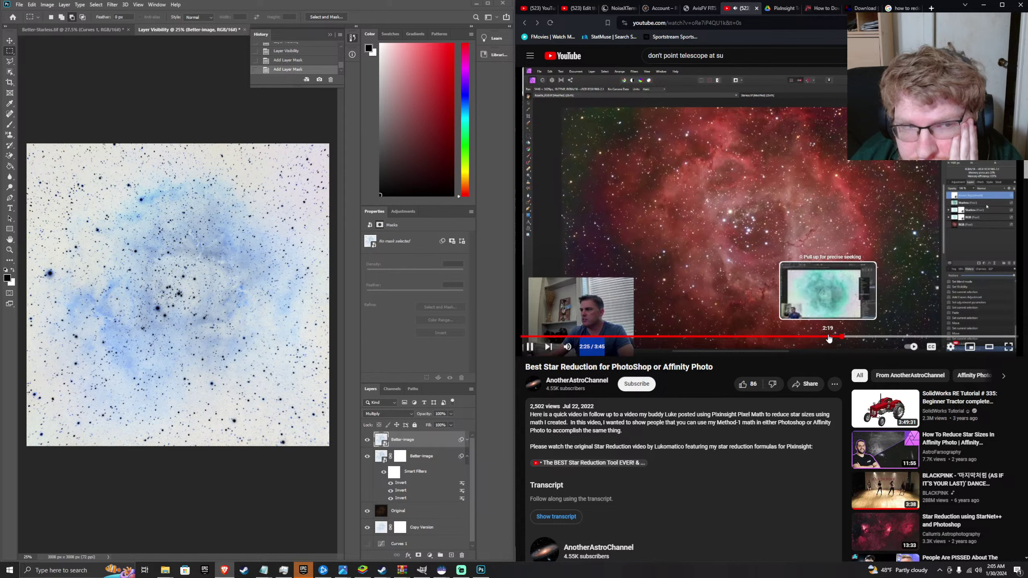
click(828, 338)
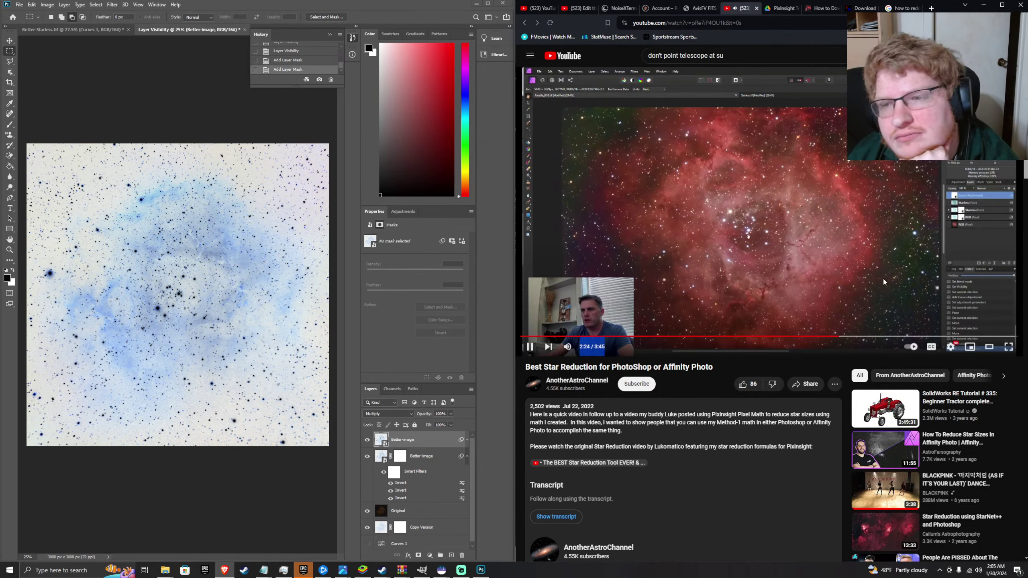
key(Left)
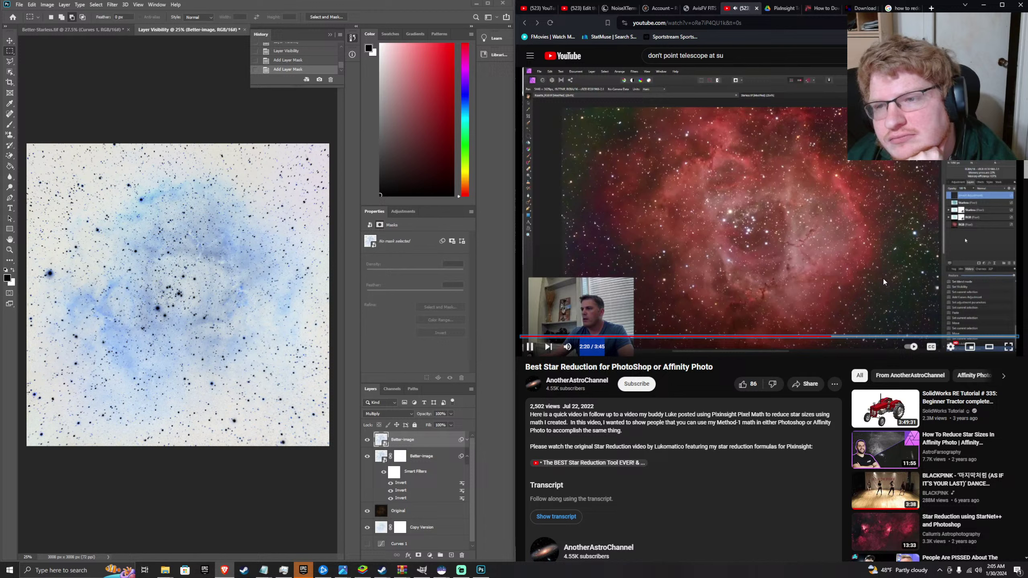
key(Left)
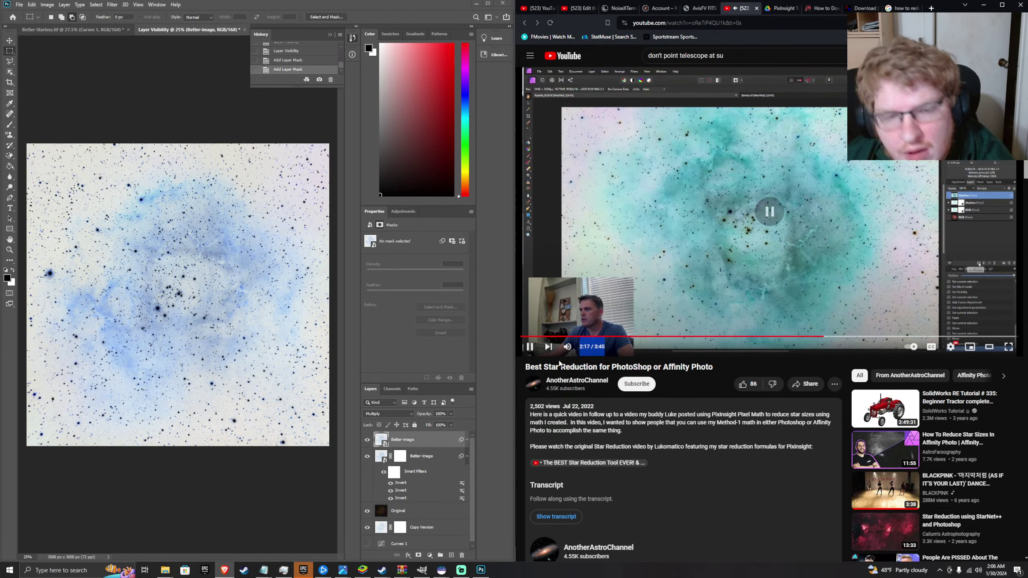
key(space)
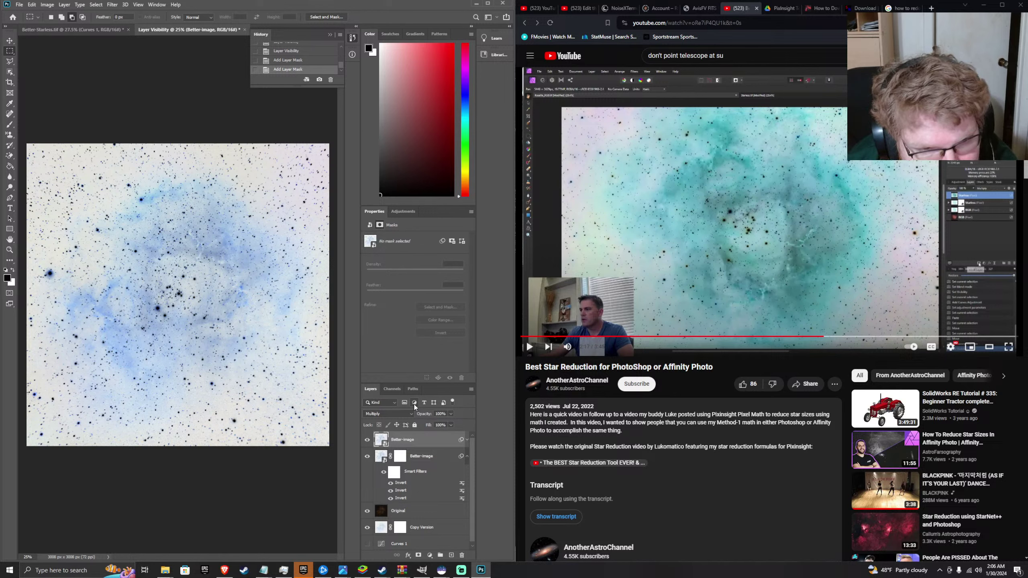
- List only the adjustment layers and step back through the edit history to before the Curves 1 layer was deleted
click(415, 405)
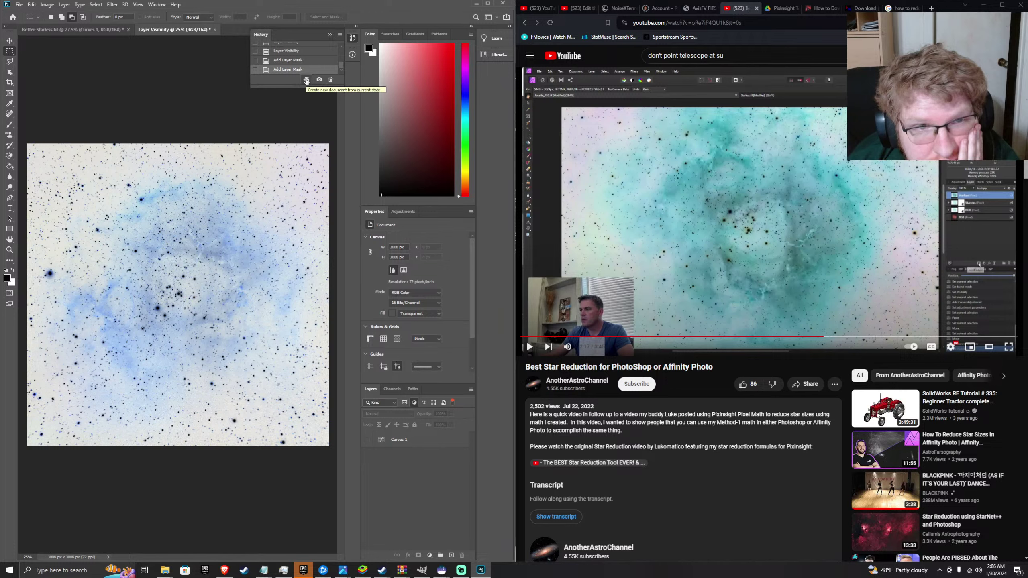
click(293, 51)
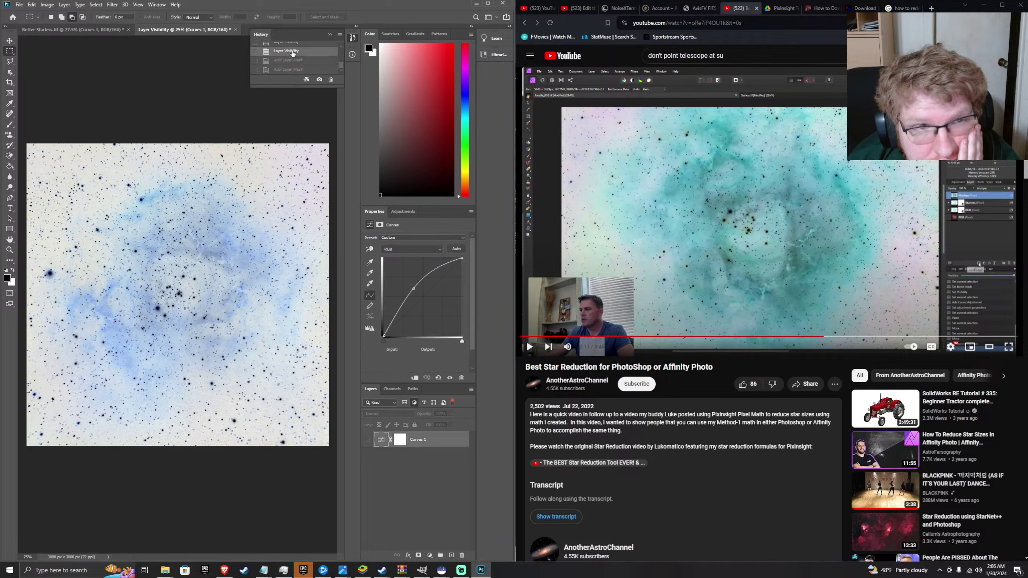
scroll(293, 52, up, 1)
click(292, 56)
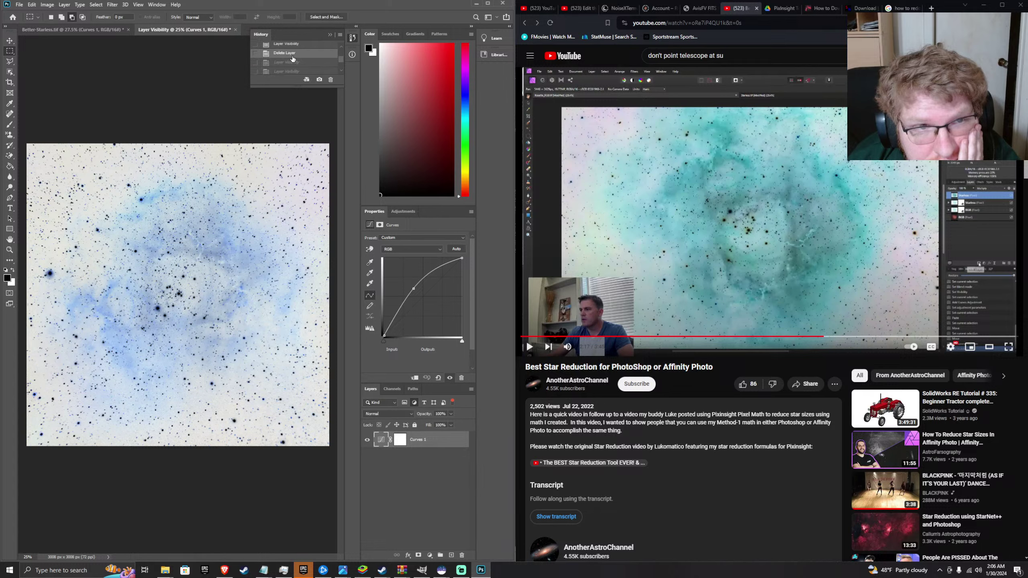
scroll(293, 67, up, 1)
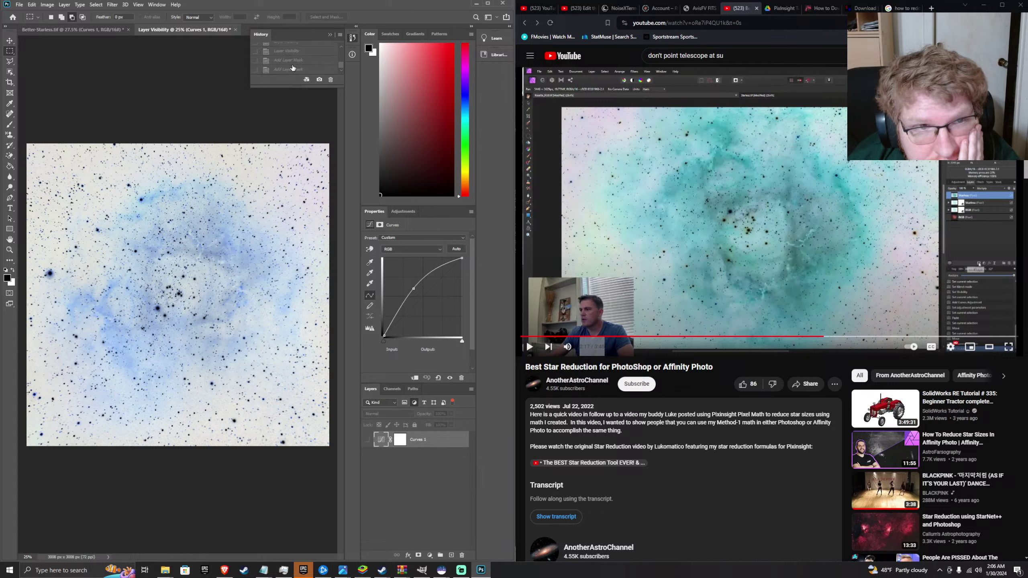
click(293, 60)
scroll(293, 63, up, 1)
click(293, 64)
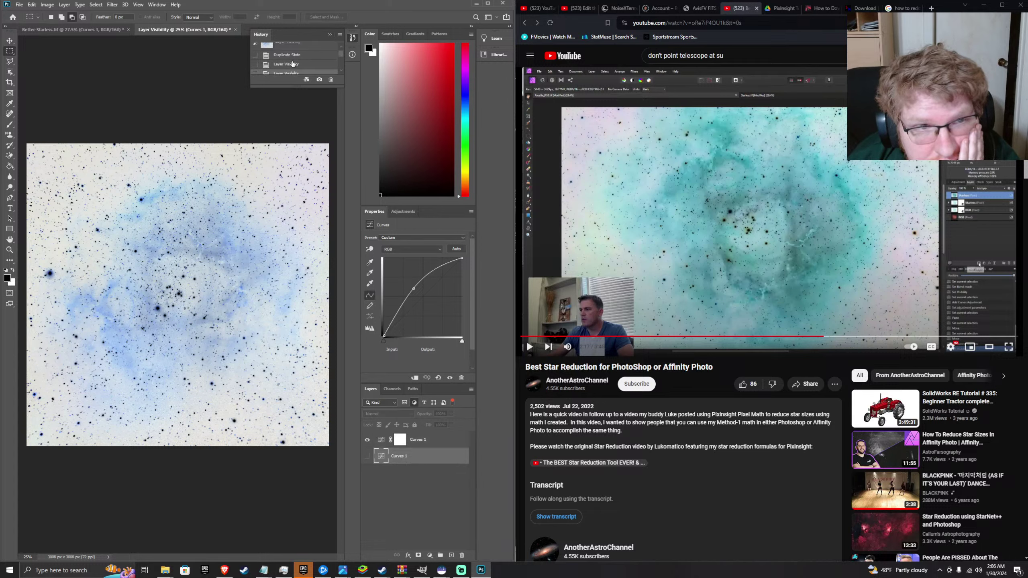
scroll(293, 63, up, 2)
click(292, 55)
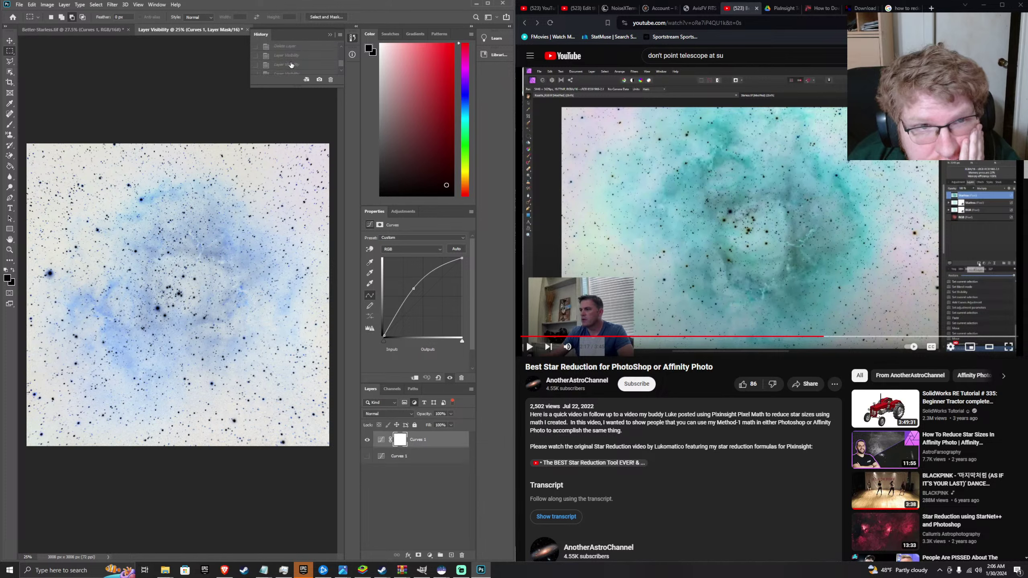
- Create a new document from the restored state and move the Curves 1 layer mask onto the lower Better-image layer
click(306, 80)
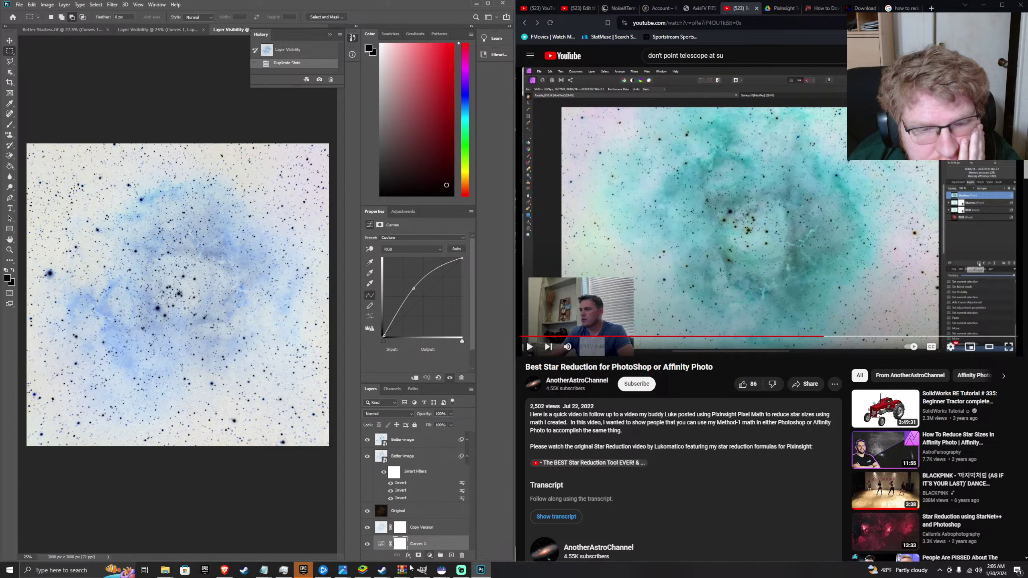
drag(401, 546, 412, 458)
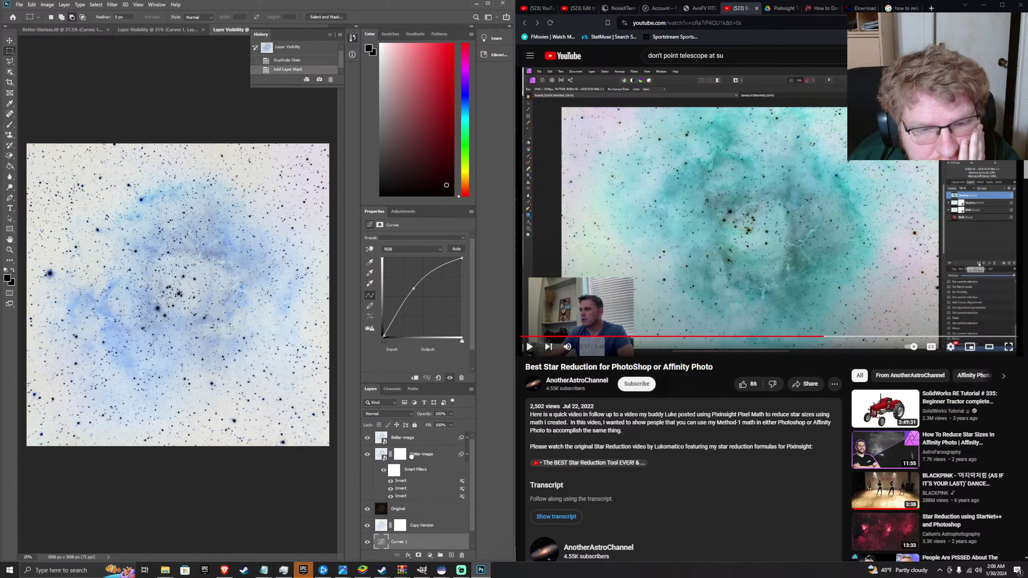
- Delete the Curves 1 layer that lost its mask and toggle the visibility of the remaining Curves 1 layer
click(413, 527)
click(404, 546)
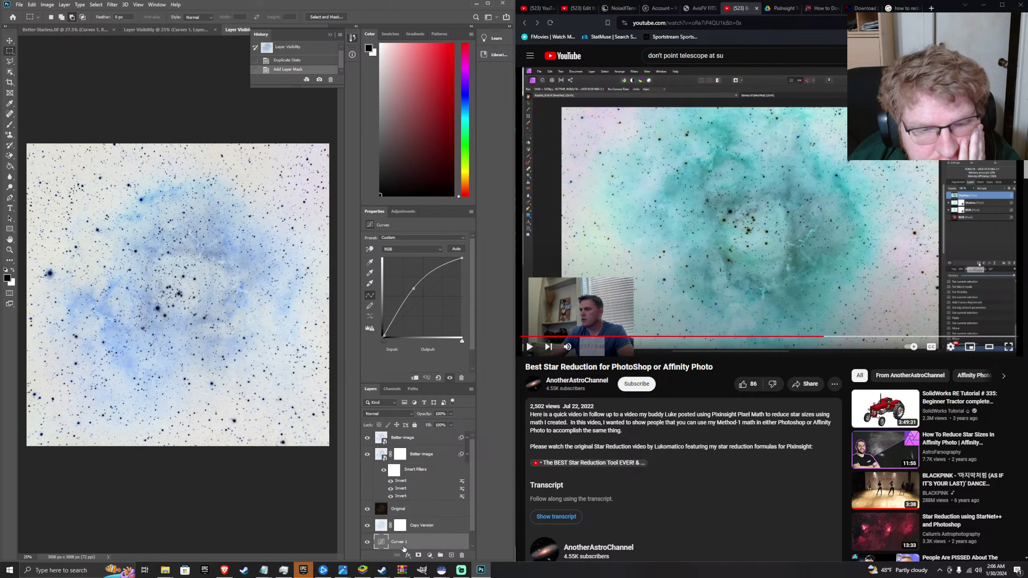
right_click(399, 542)
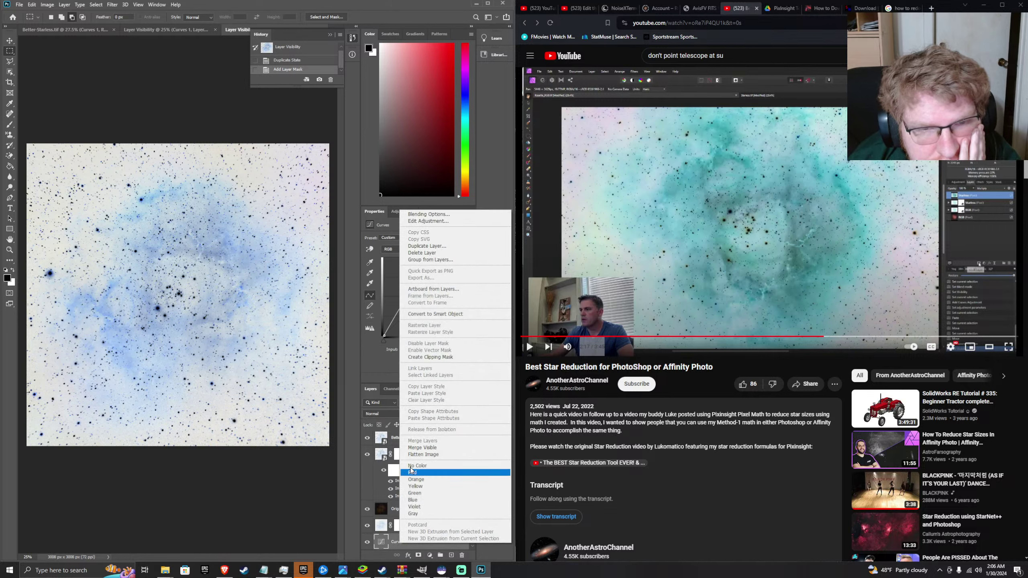
click(421, 253)
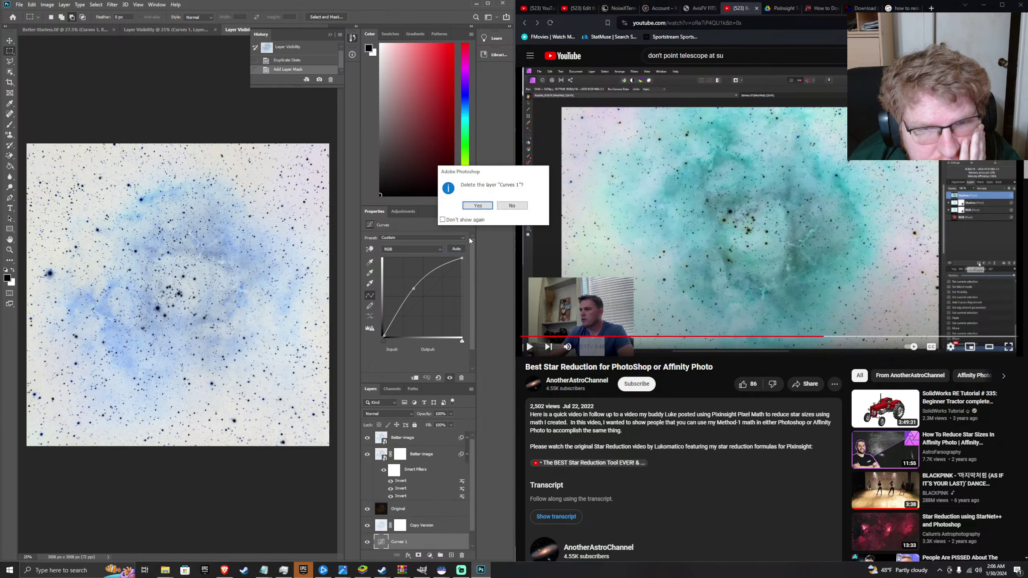
click(480, 204)
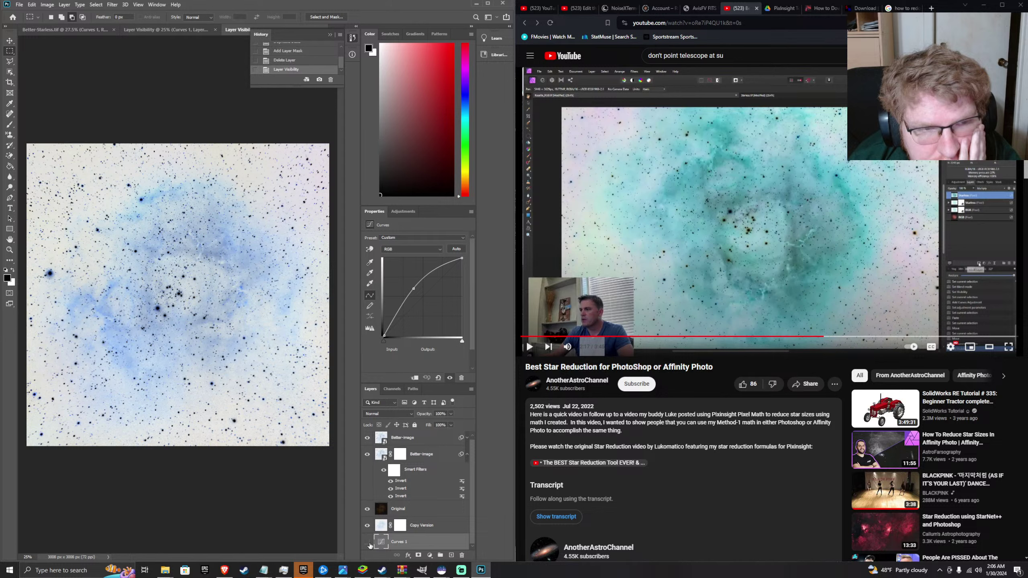
click(367, 542)
- Select the upper Better-image layer and play the tutorial from 2:17 to 2:21
click(417, 441)
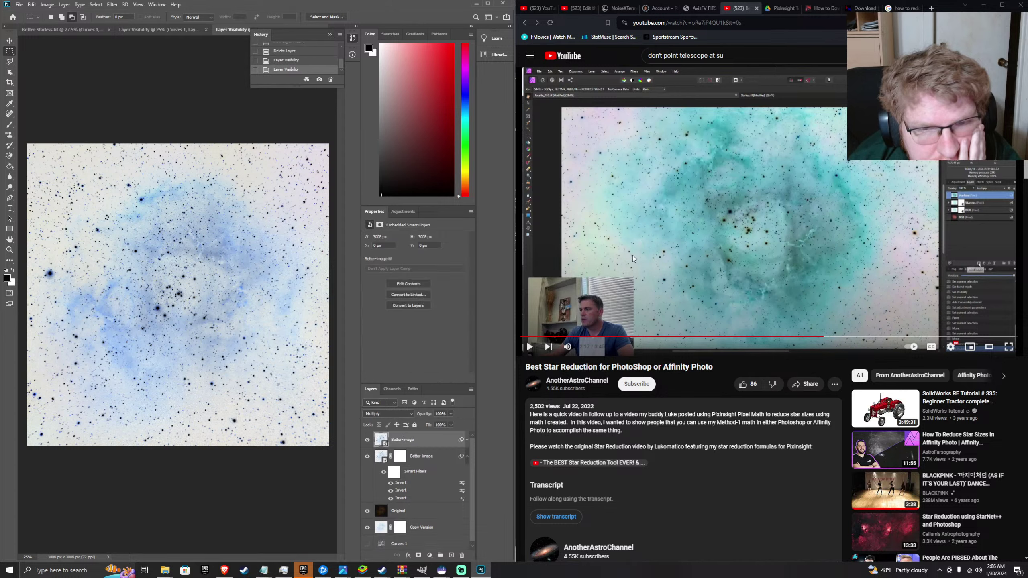
click(646, 241)
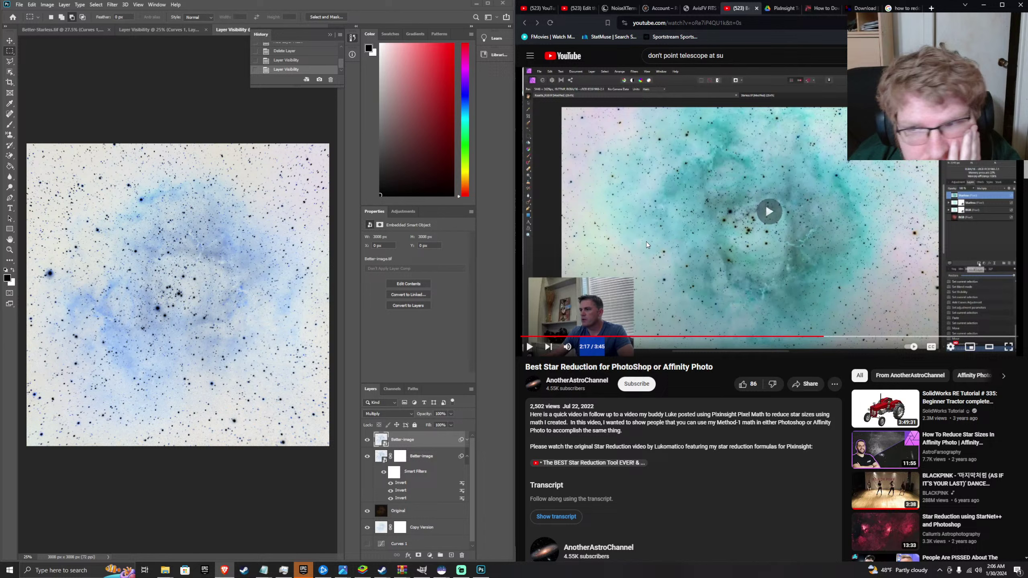
click(673, 226)
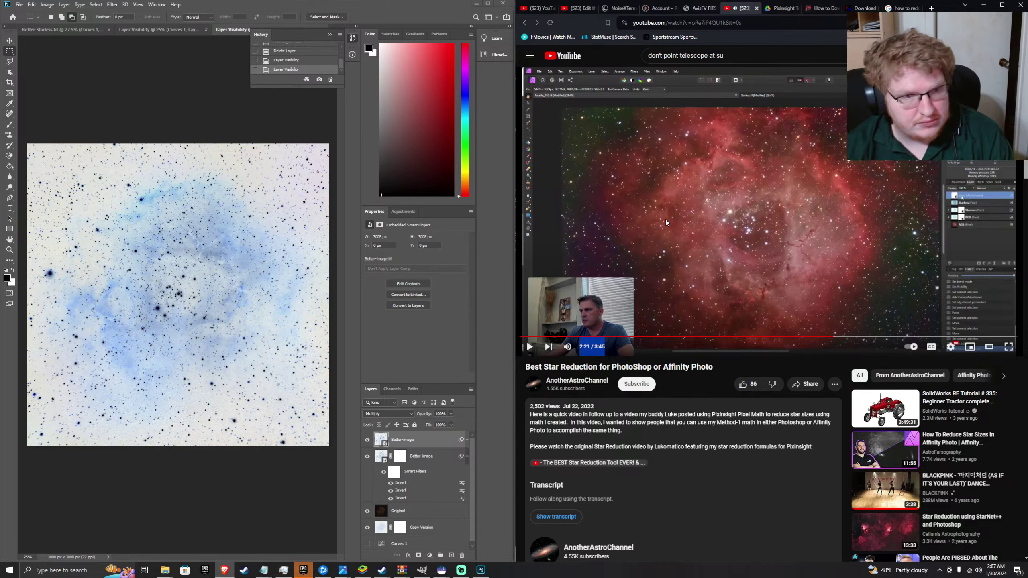
- Invert the upper Better-image layer back and forth to compare its negative and normal versions
click(424, 446)
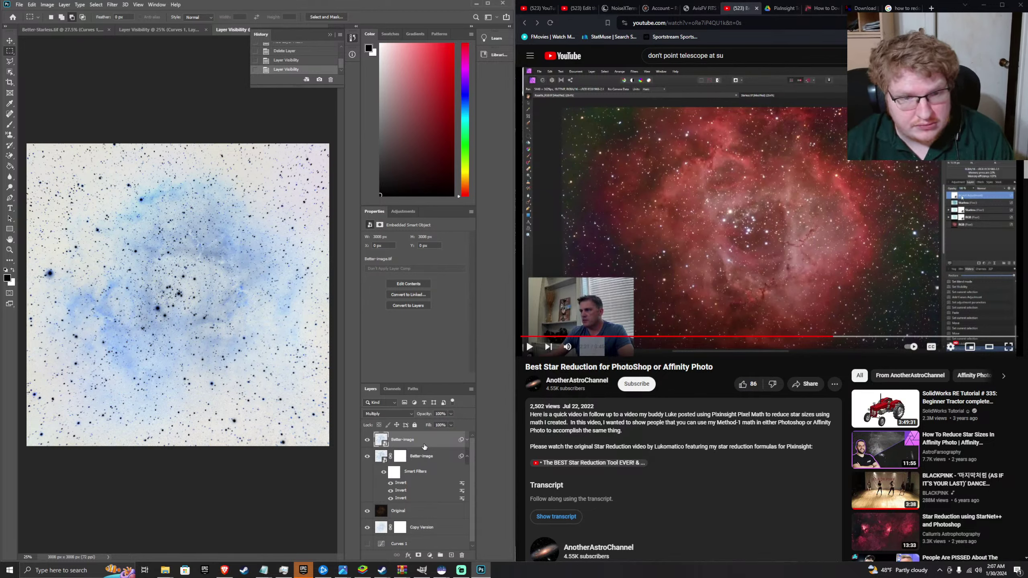
key(ctrl+i)
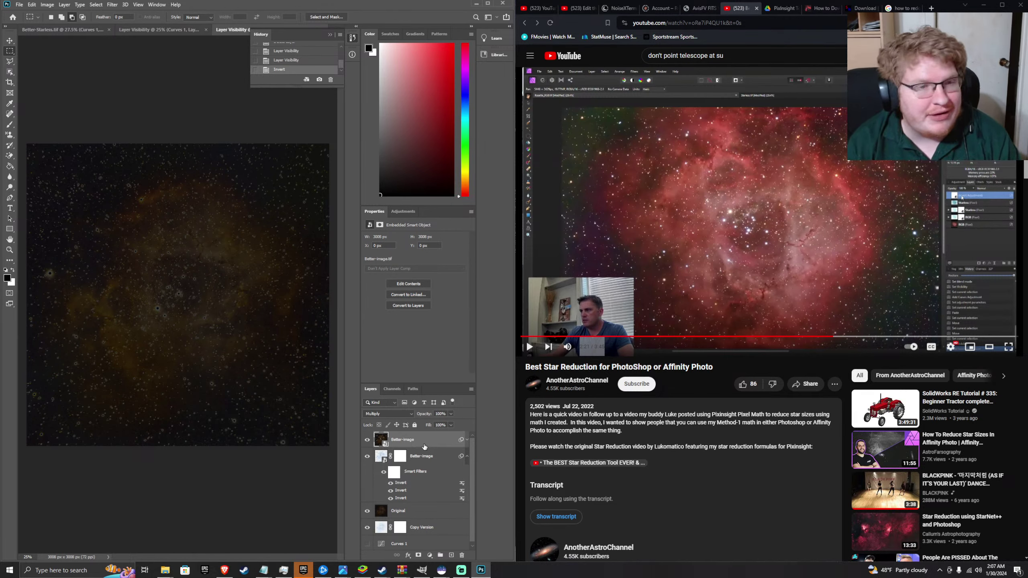
key(ctrl+i)
key(ctrl+i)
key(ctrl+i)
key(ctrl+i)
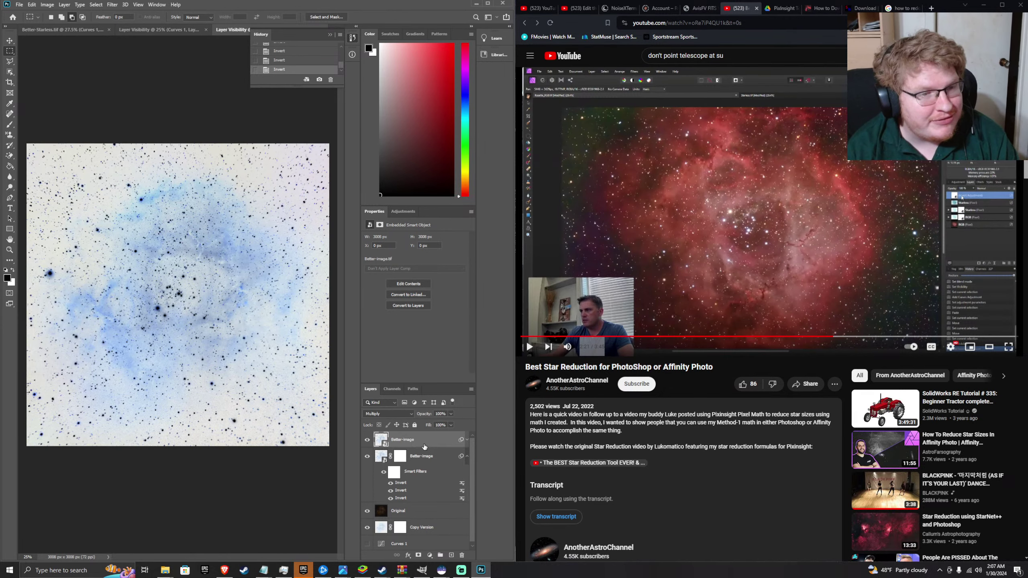
key(ctrl+i)
key(ctrl+i)
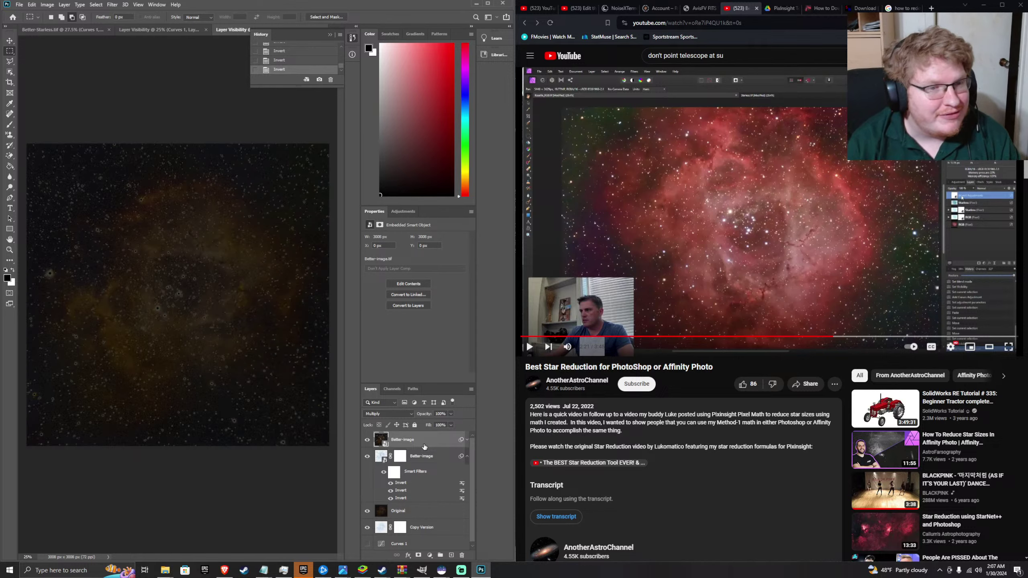
- Restore the maximized window to a smaller size and invert the upper Better-image layer back to its light negative version
key(super+Down)
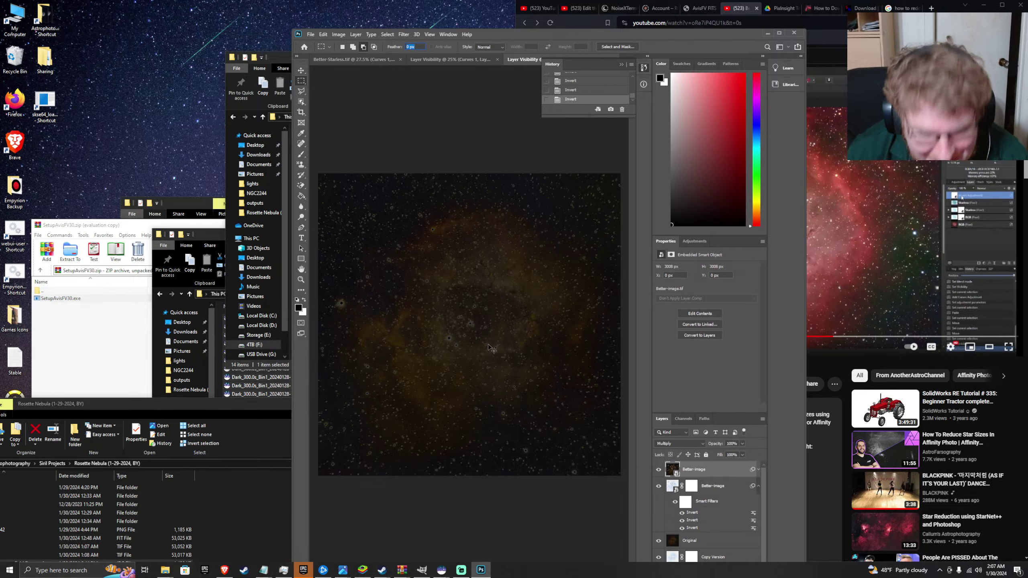
key(ctrl+i)
key(ctrl+i)
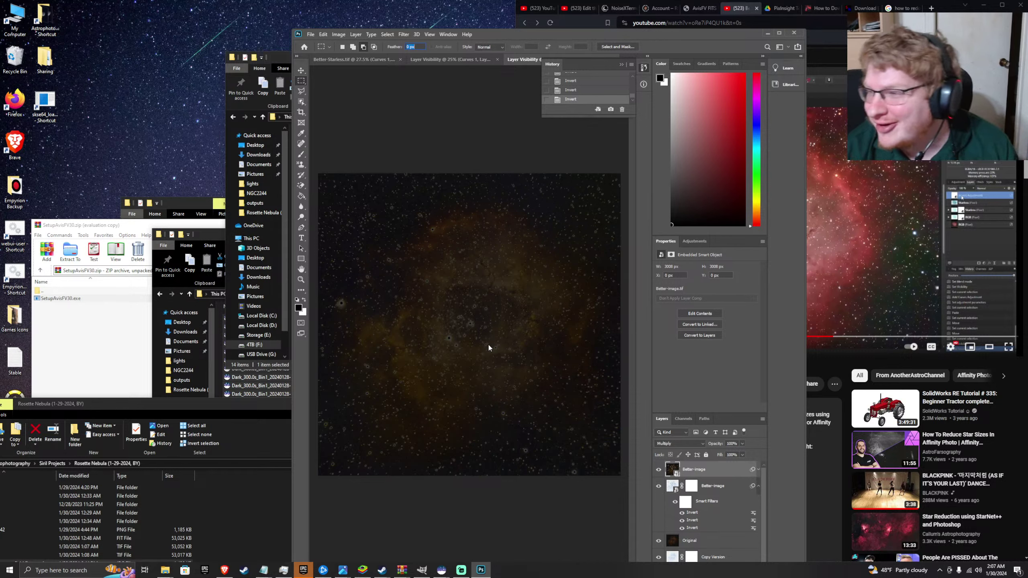
key(BackSpace)
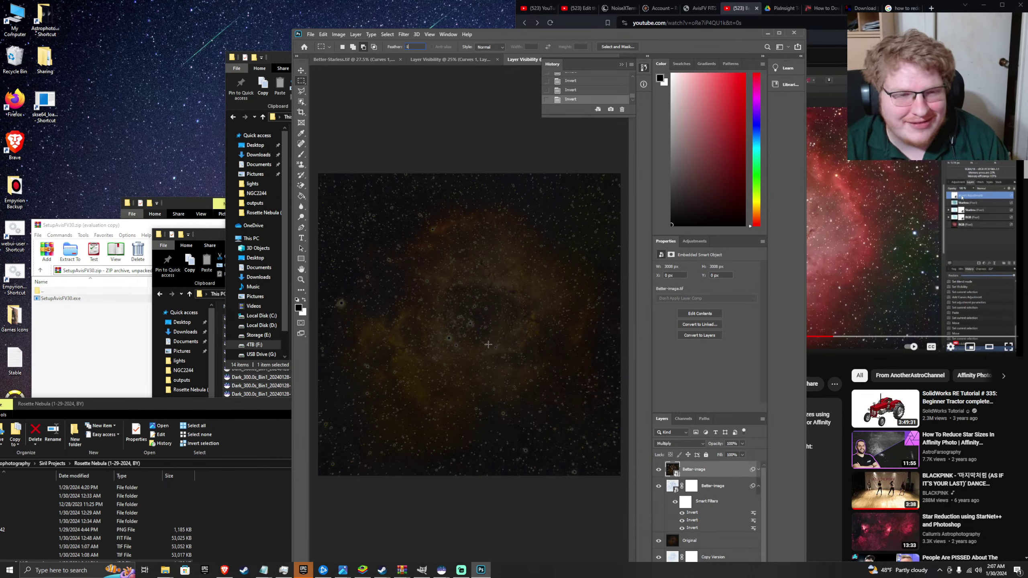
key(ctrl+i)
key(ctrl+i)
key(ctrl+i)
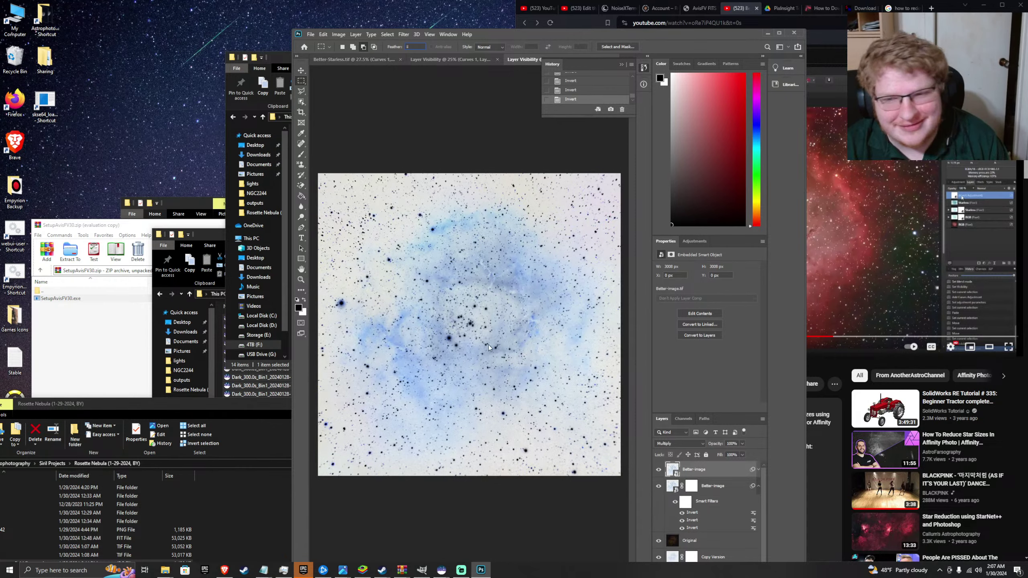
- Duplicate the upper Better-image layer and invert the copy back and forth, ending on its light negative version
key(ctrl+j)
key(ctrl+i)
key(ctrl+i)
key(ctrl+i)
key(ctrl+i)
key(ctrl+i)
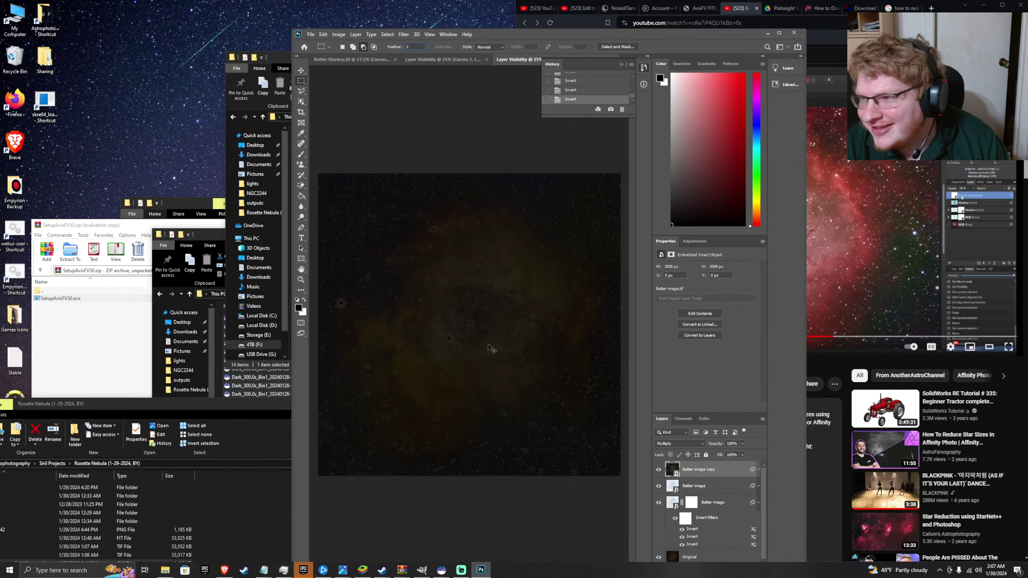
key(ctrl+i)
key(ctrl+i)
key(ctrl+i)
key(ctrl+i)
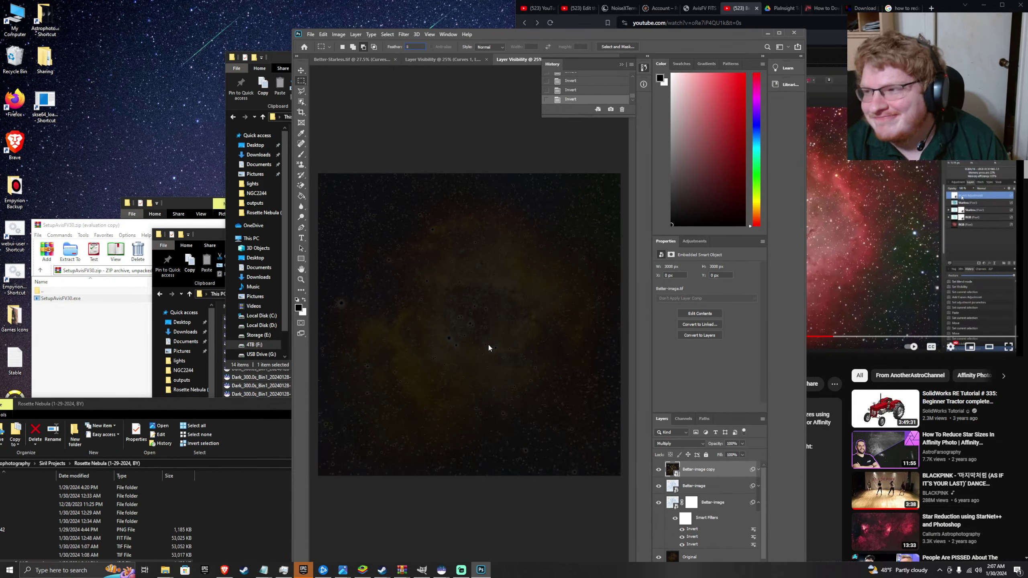
key(ctrl+i)
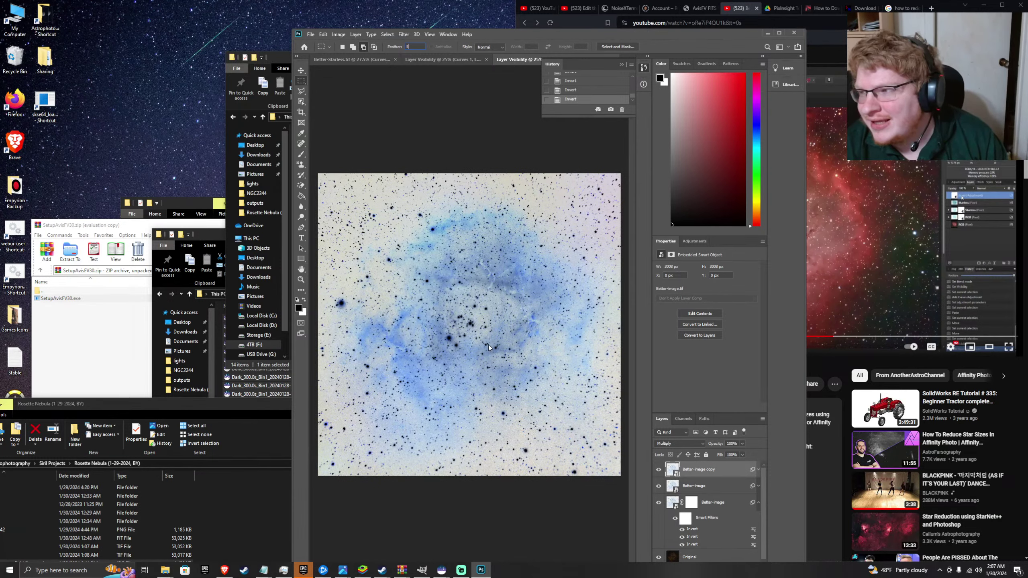
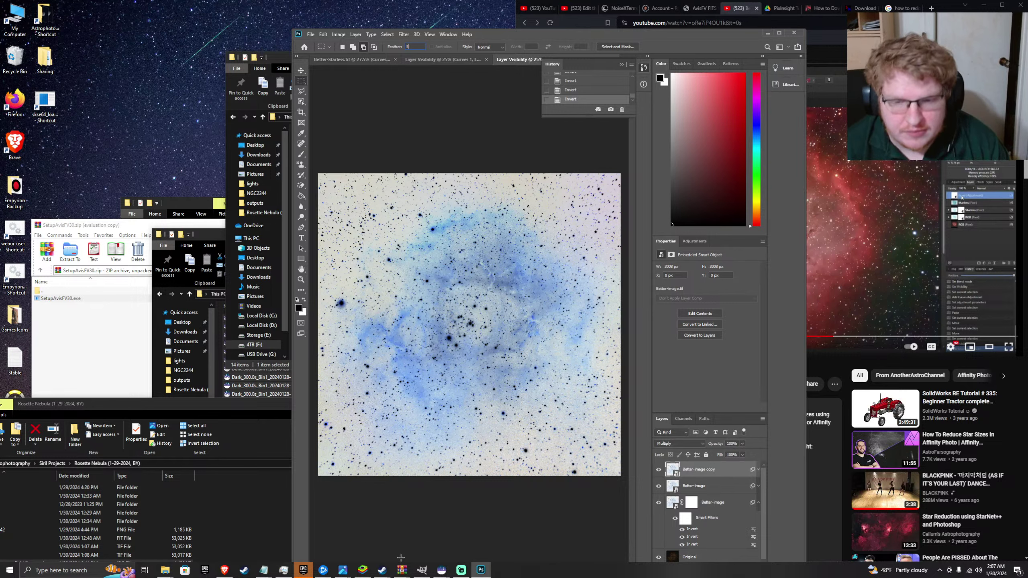
scroll(679, 528, down, 1)
scroll(684, 518, up, 1)
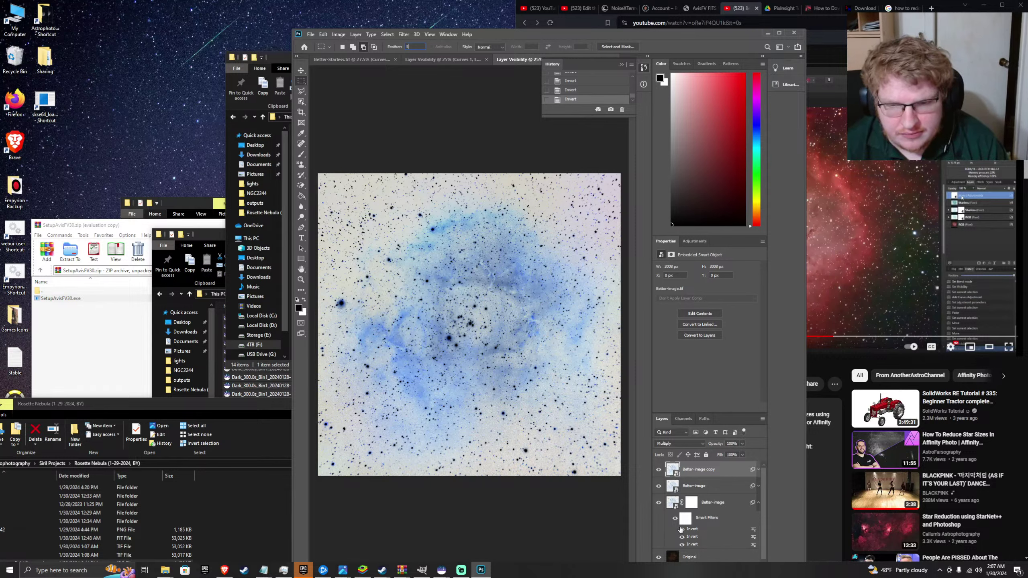
key(Return)
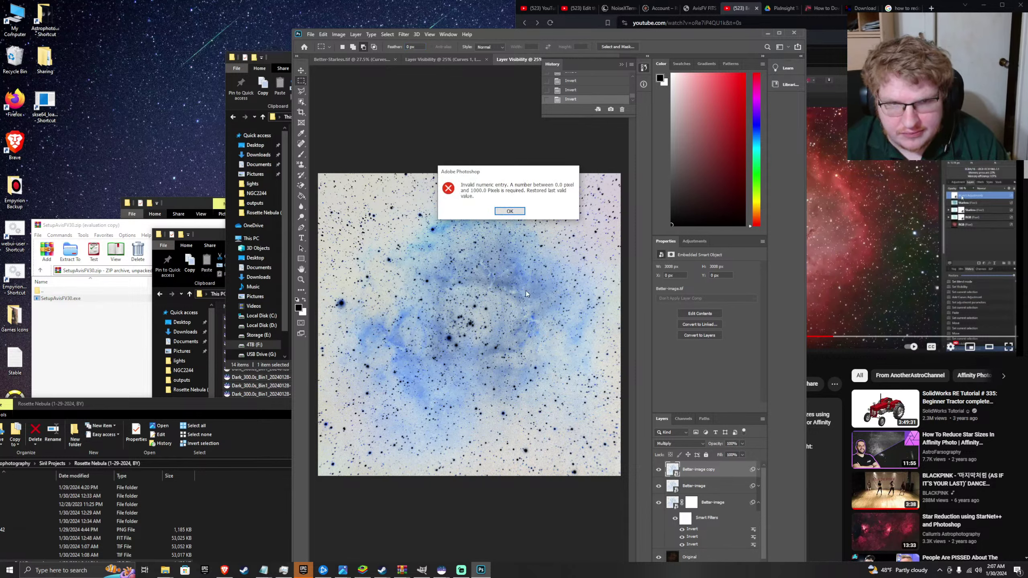
click(511, 211)
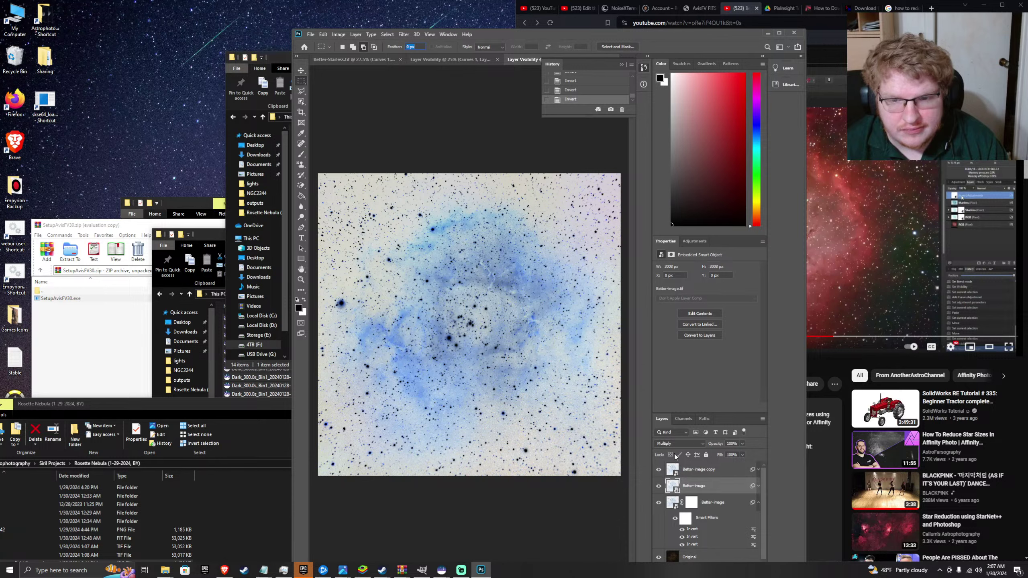
- Try inverting the Better-image layer directly below the copy, and invert it back
click(690, 469)
click(689, 489)
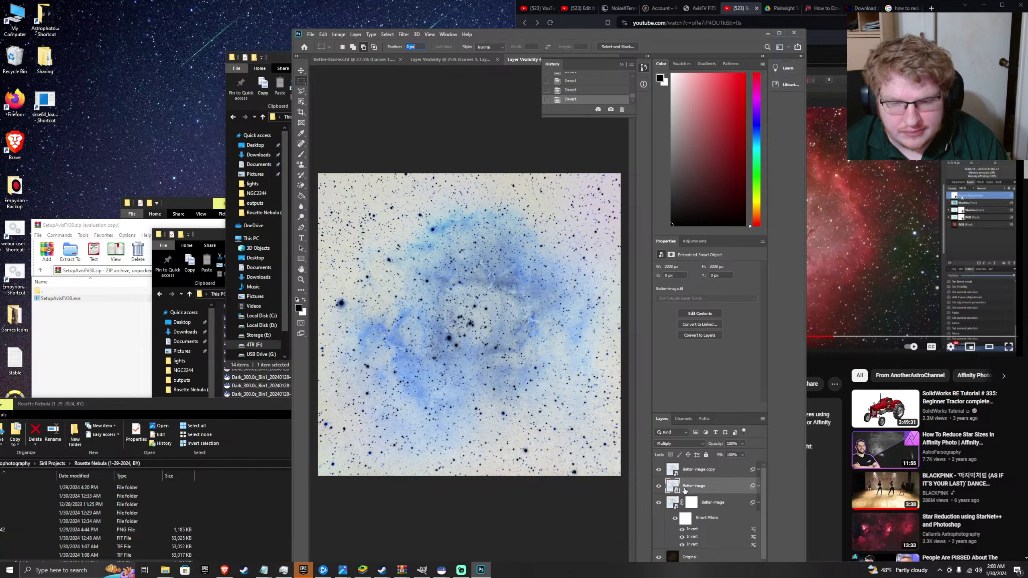
key(ctrl+i)
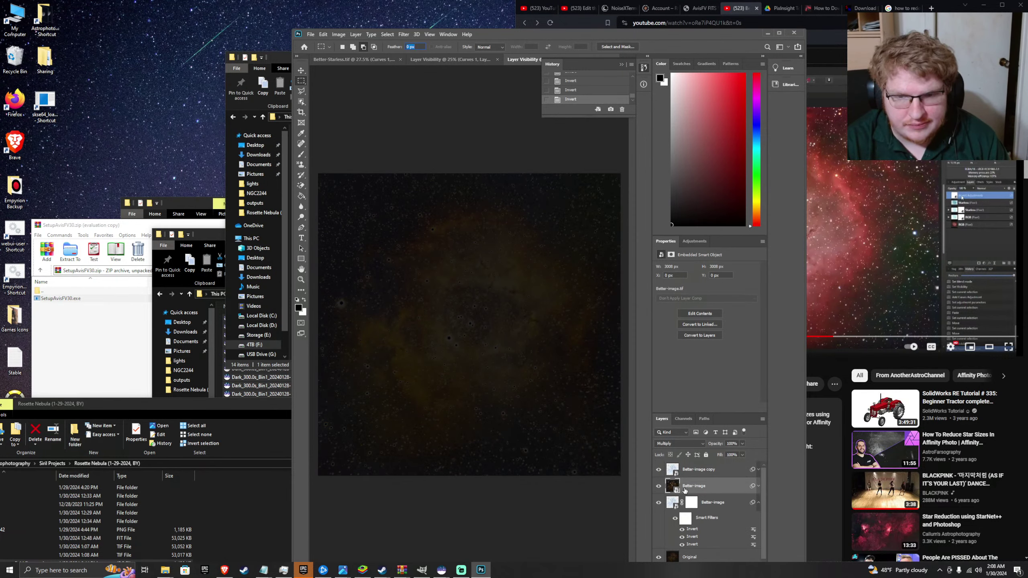
key(ctrl+i)
- Invert the Better-image copy layer and both Better-image layers beneath it
click(713, 469)
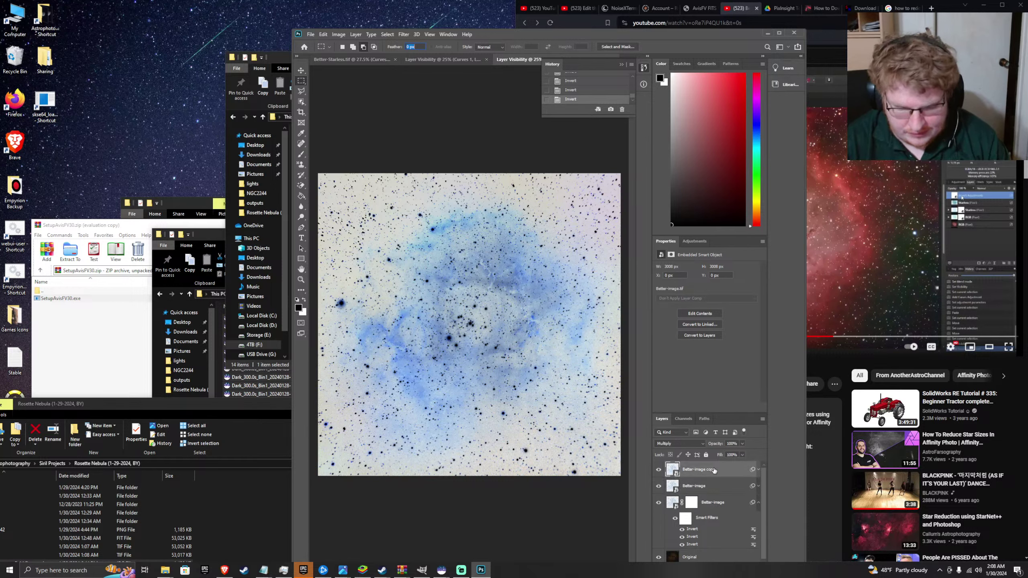
key(ctrl+i)
click(708, 482)
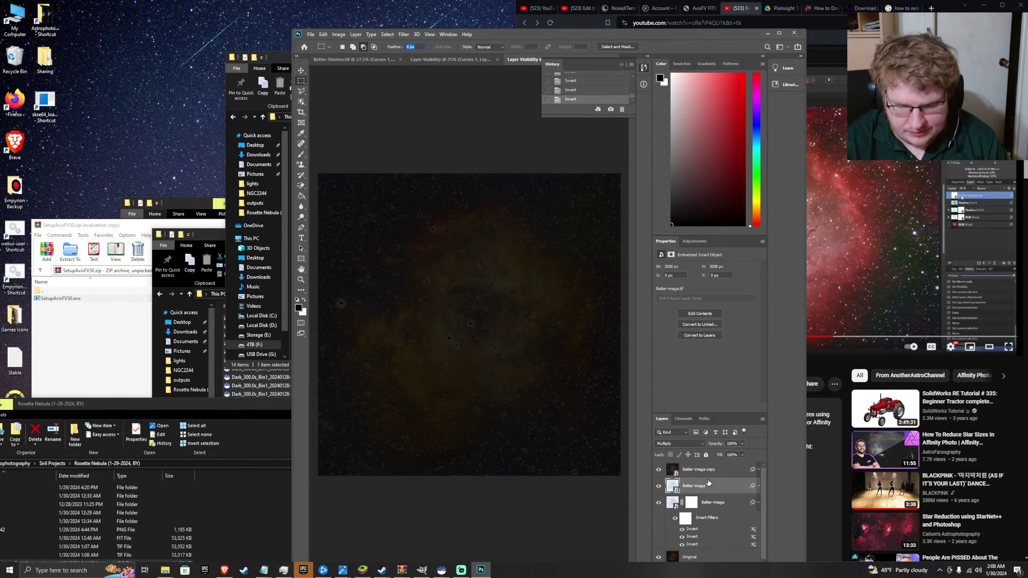
key(ctrl+i)
click(708, 503)
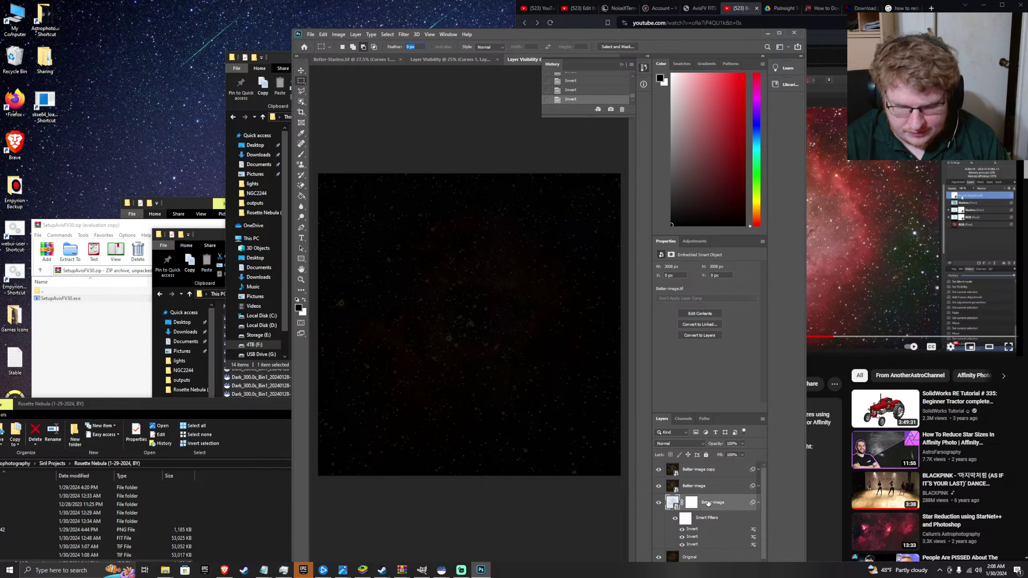
key(ctrl+i)
- Check the Original layer and invert the Copy Version layer below it
scroll(699, 503, down, 1)
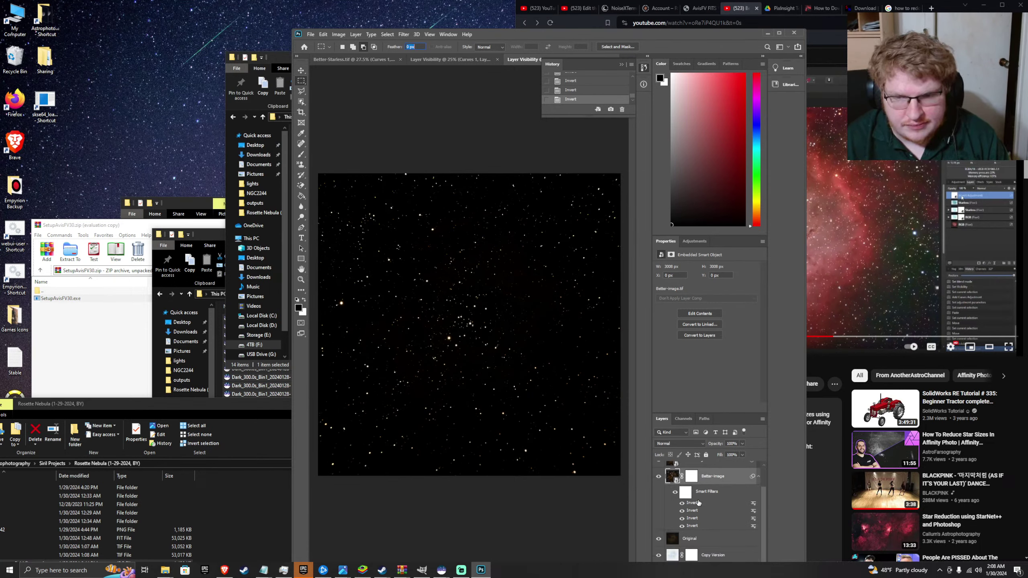
click(695, 540)
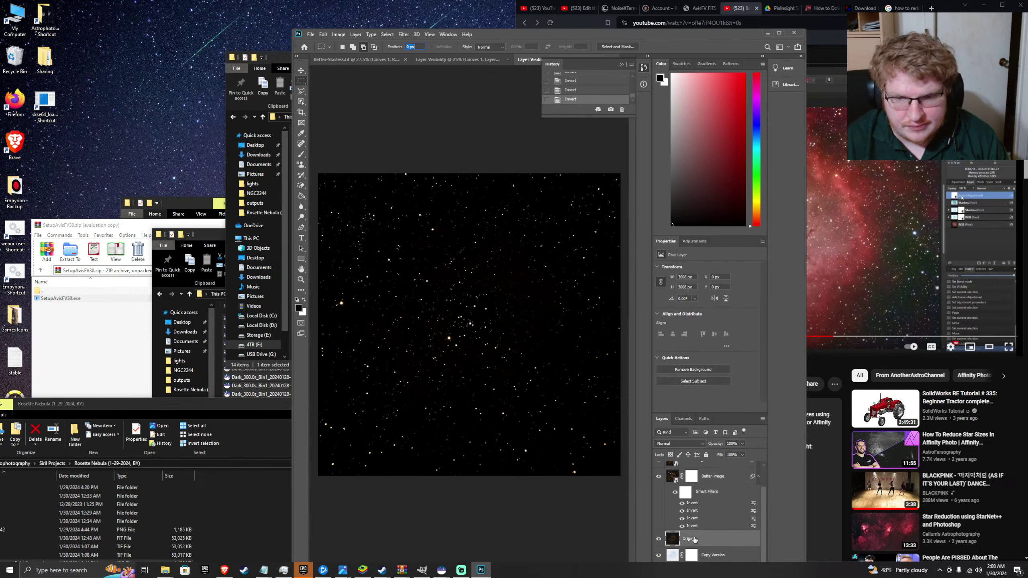
click(699, 553)
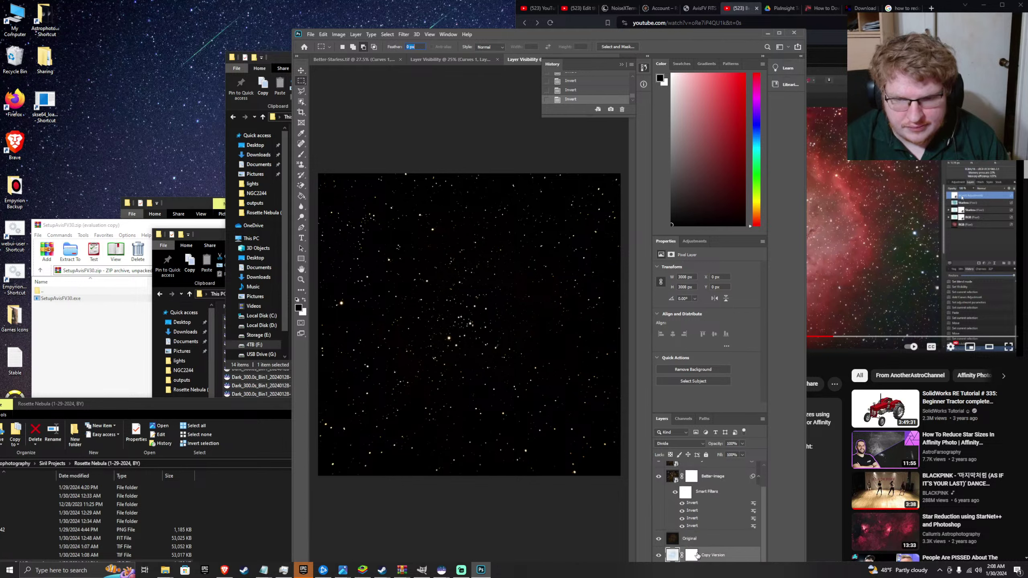
scroll(695, 539, up, 2)
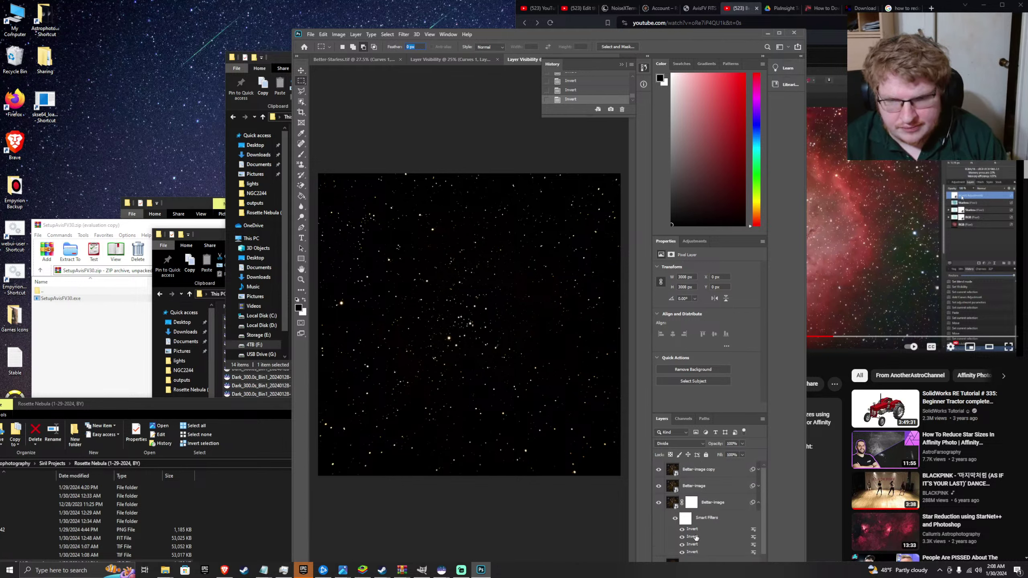
scroll(696, 481, down, 2)
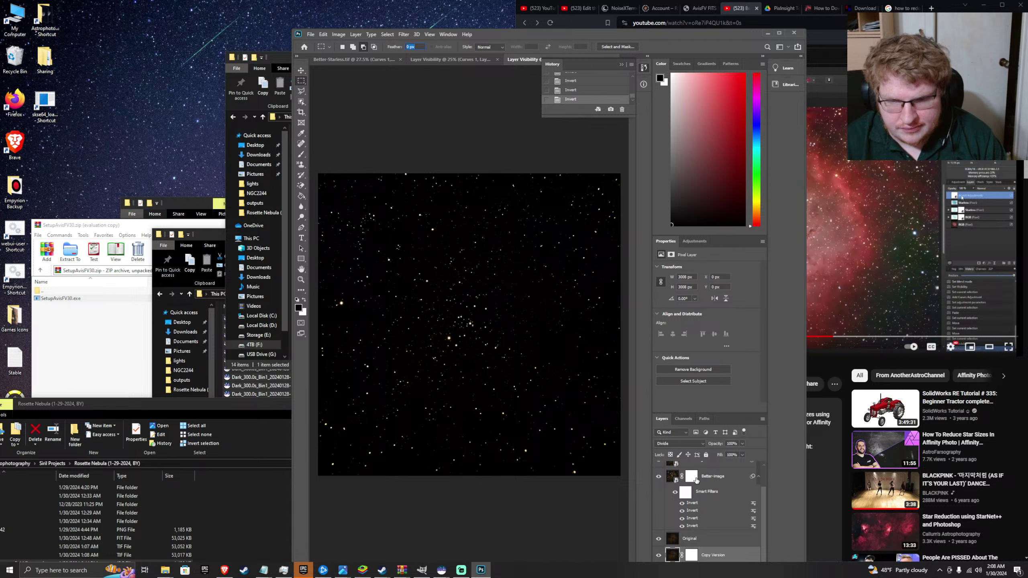
scroll(696, 481, up, 2)
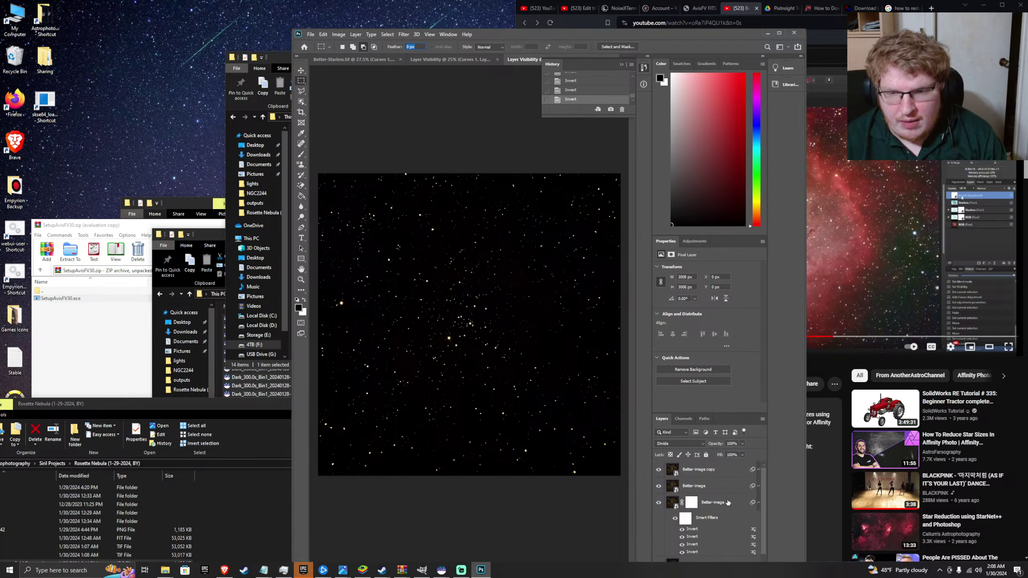
- Toggle the visibility of the Better-image copy layer to check its effect, and delete that layer
click(706, 473)
right_click(694, 475)
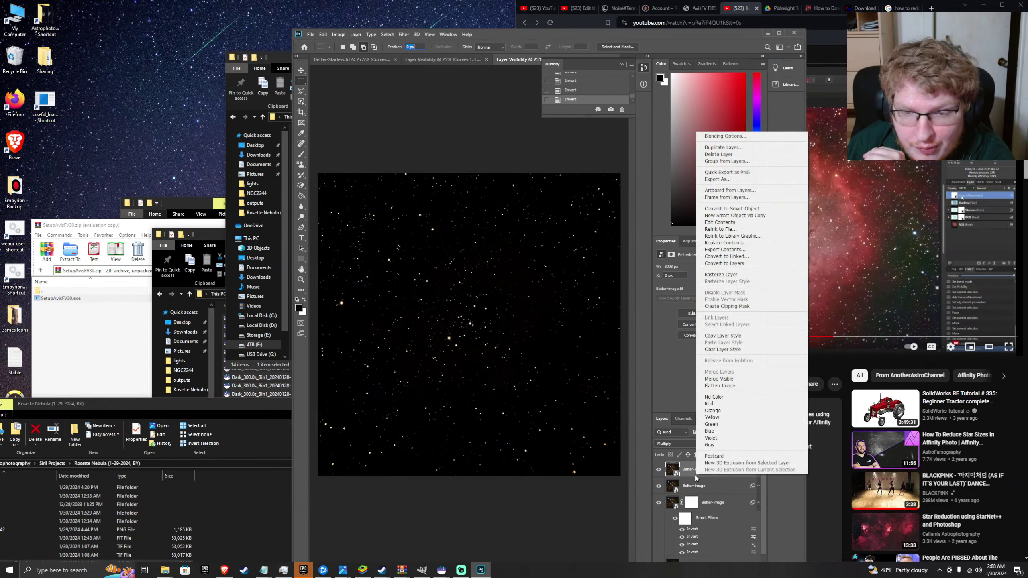
key(Escape)
click(658, 470)
click(661, 473)
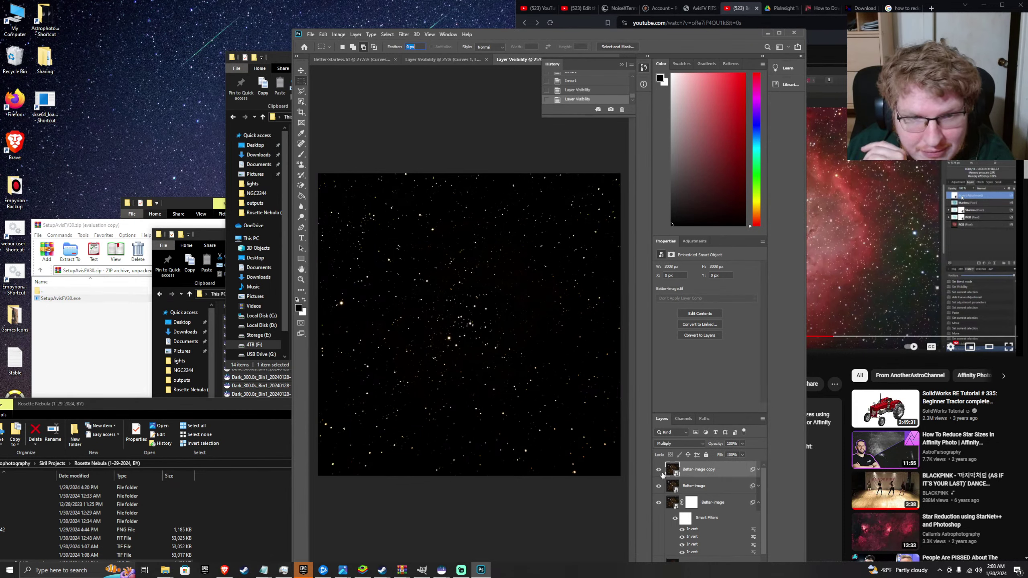
right_click(737, 476)
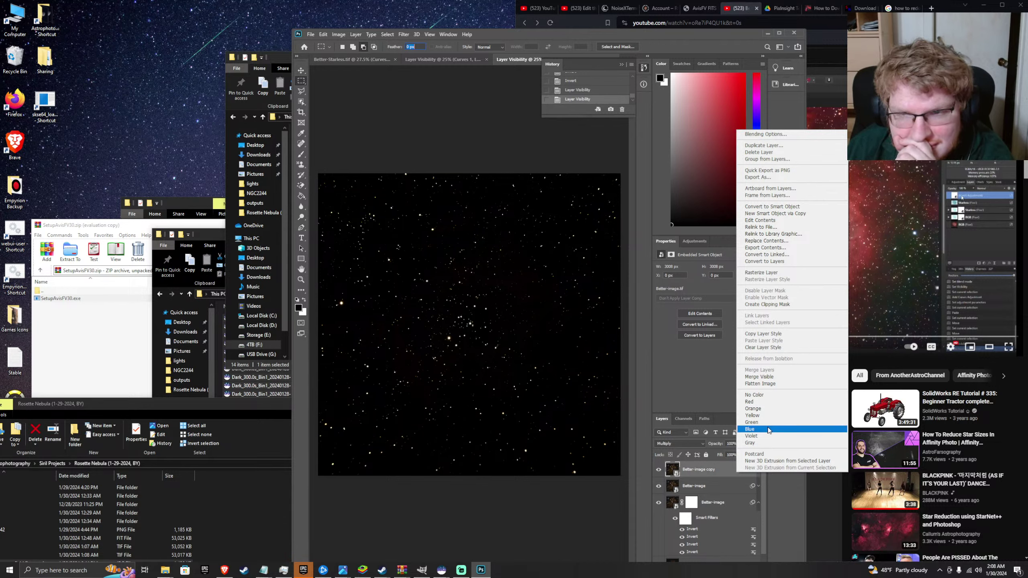
click(759, 152)
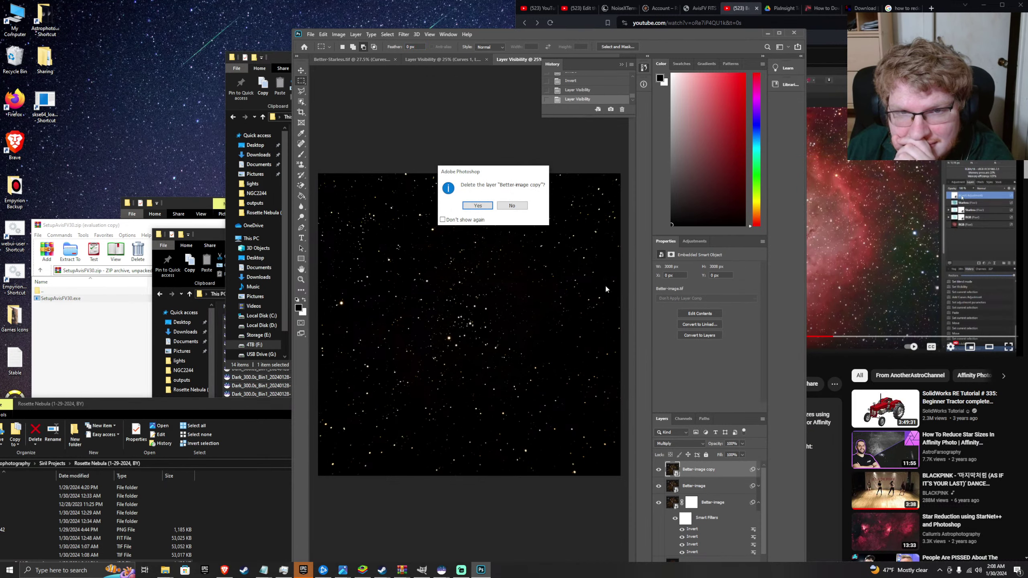
click(491, 211)
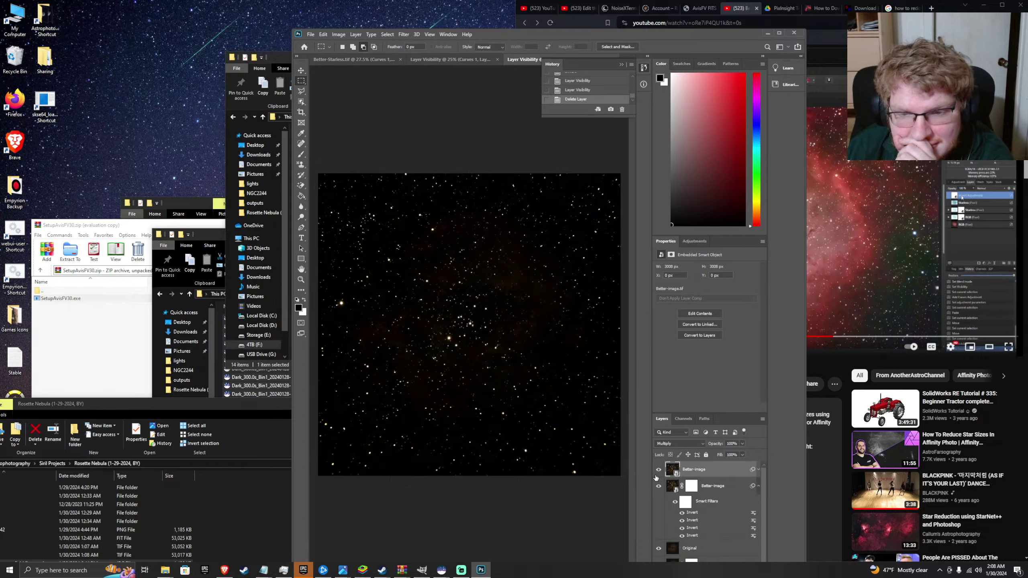
- Compare the visibility of both Better-image layers, leaving the upper one hidden, and maximize the window
click(661, 486)
click(661, 486)
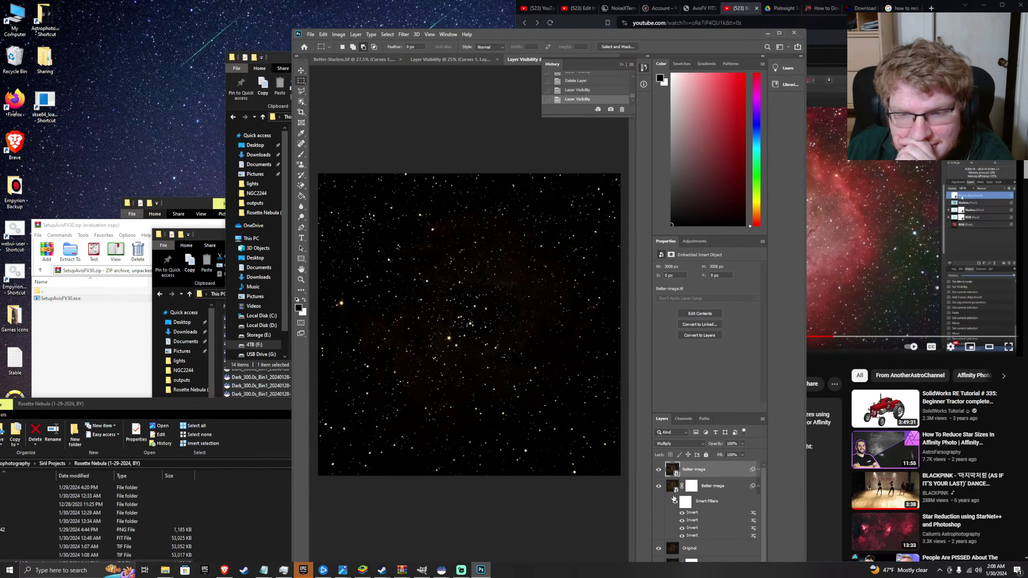
click(658, 469)
click(658, 469)
click(658, 471)
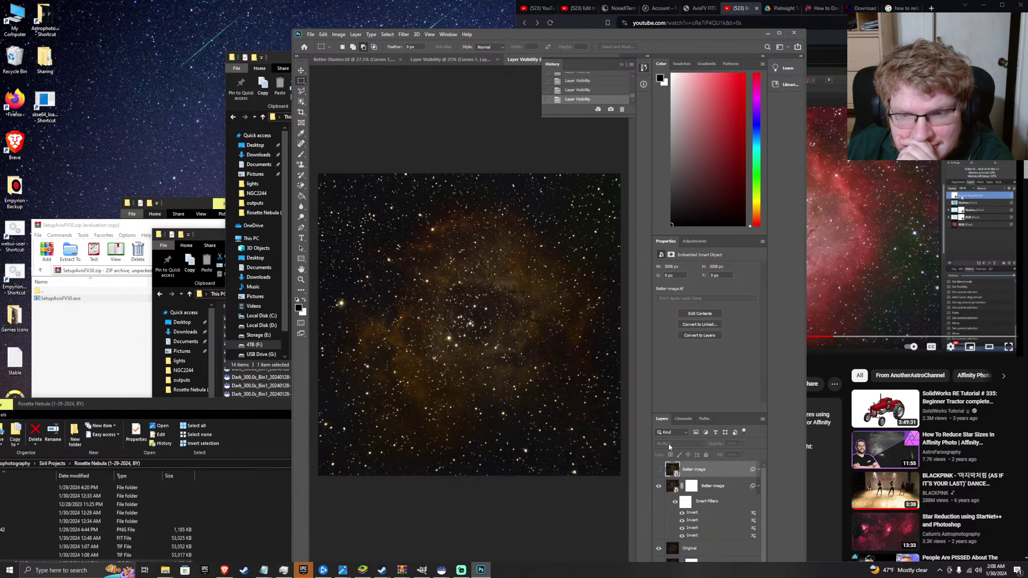
scroll(655, 469, down, 1)
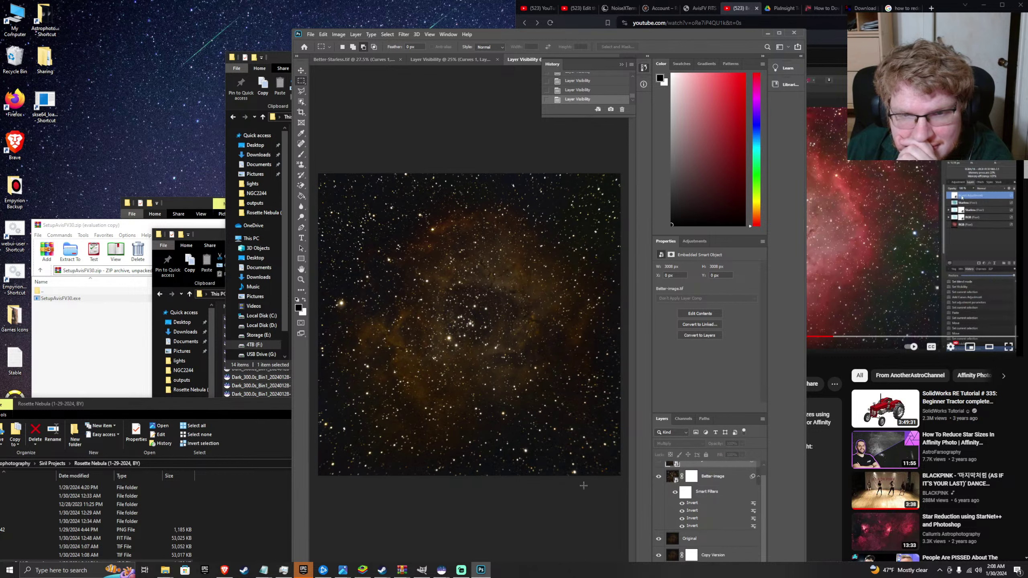
key(super+Up)
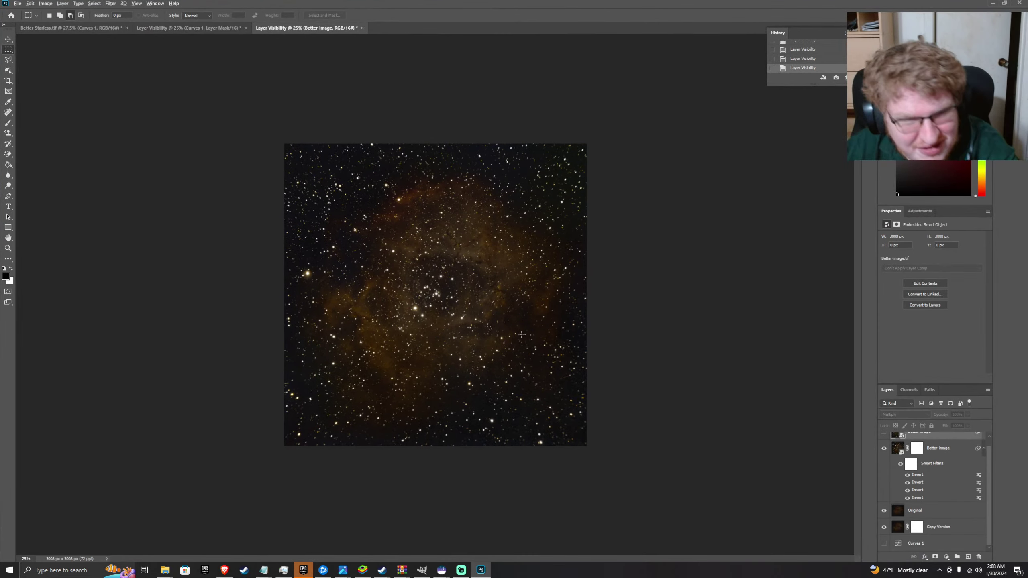
- Inspect the nebula's stars up close and compare the image with the upper Better-image layer shown and hidden, leaving it hidden
scroll(521, 334, up, 4)
scroll(522, 334, up, 1)
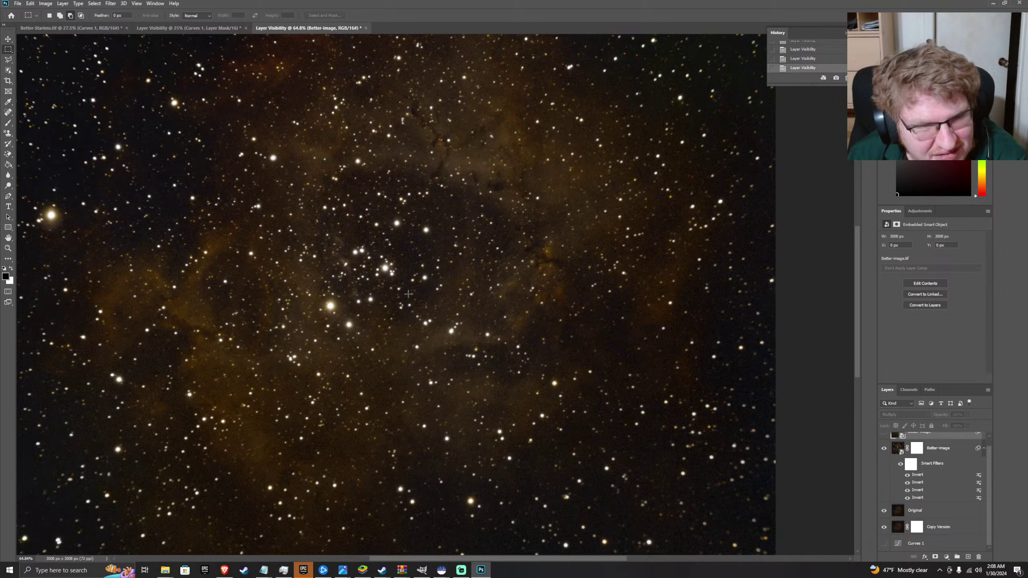
scroll(407, 294, down, 3)
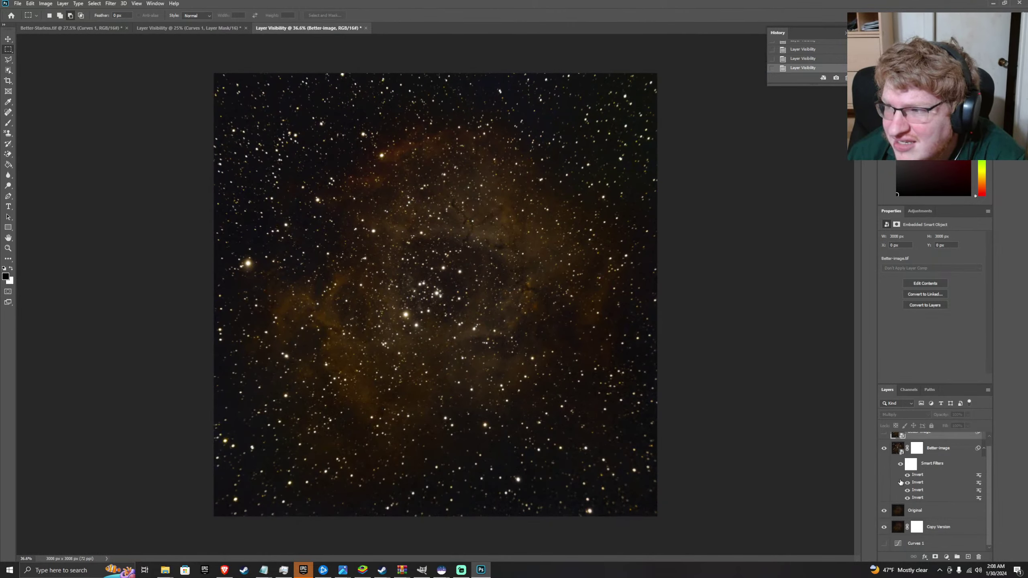
scroll(906, 522, up, 1)
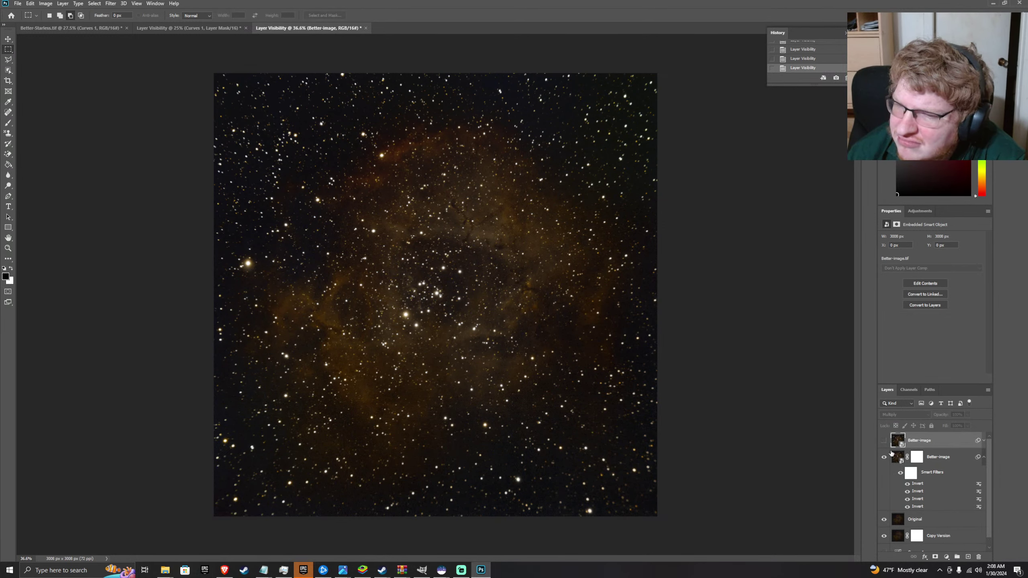
click(883, 441)
click(884, 441)
click(883, 441)
click(883, 441)
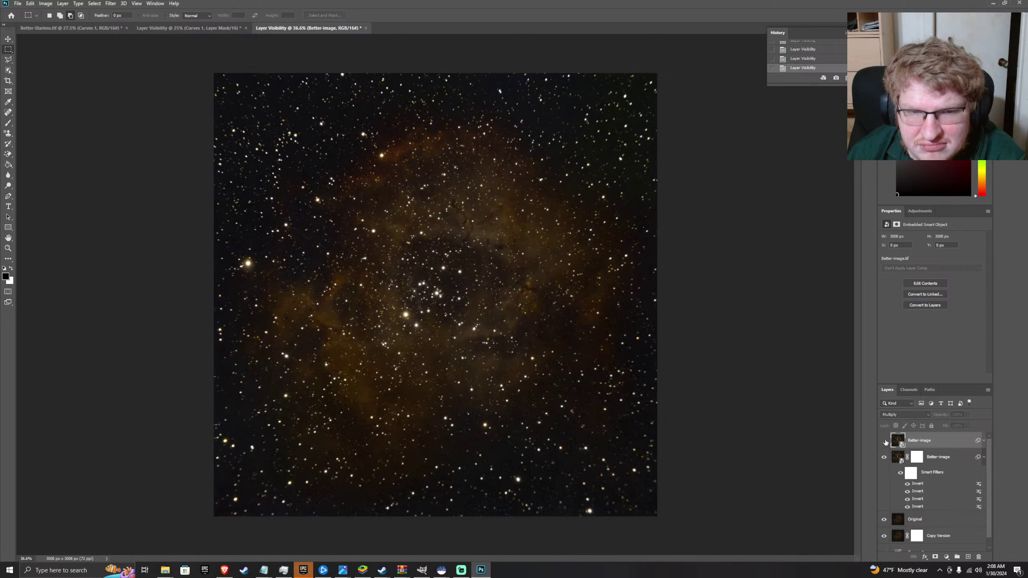
click(884, 441)
click(884, 442)
click(884, 441)
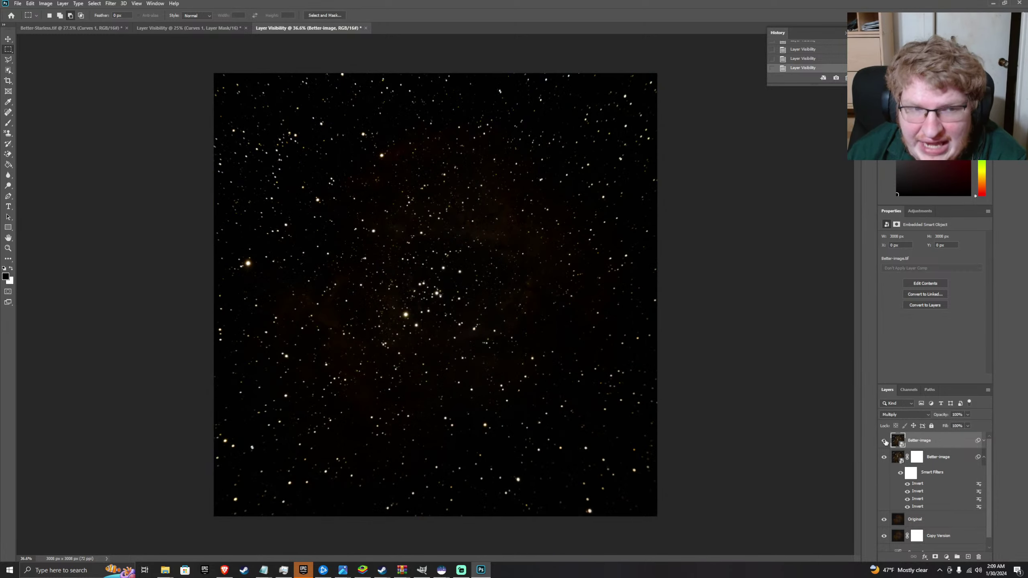
click(884, 442)
click(884, 441)
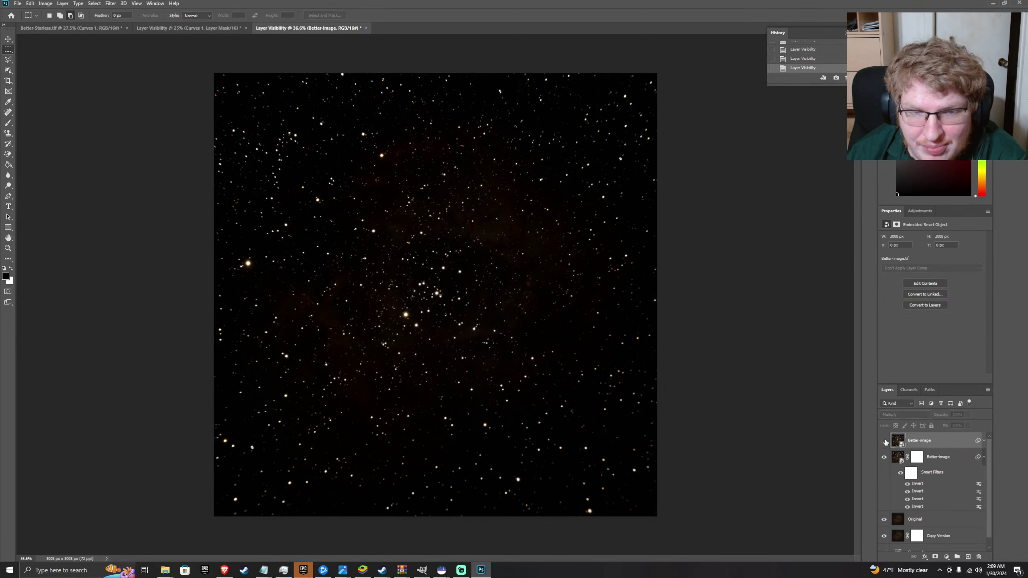
click(883, 441)
- Check the Original layer's blend mode options without changing the mode
scroll(893, 525, down, 1)
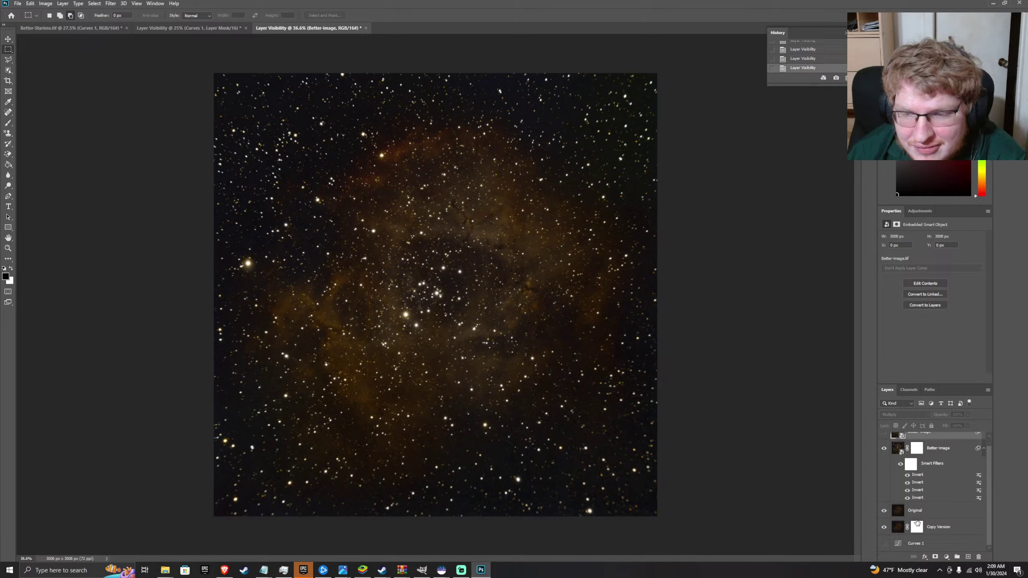
click(915, 516)
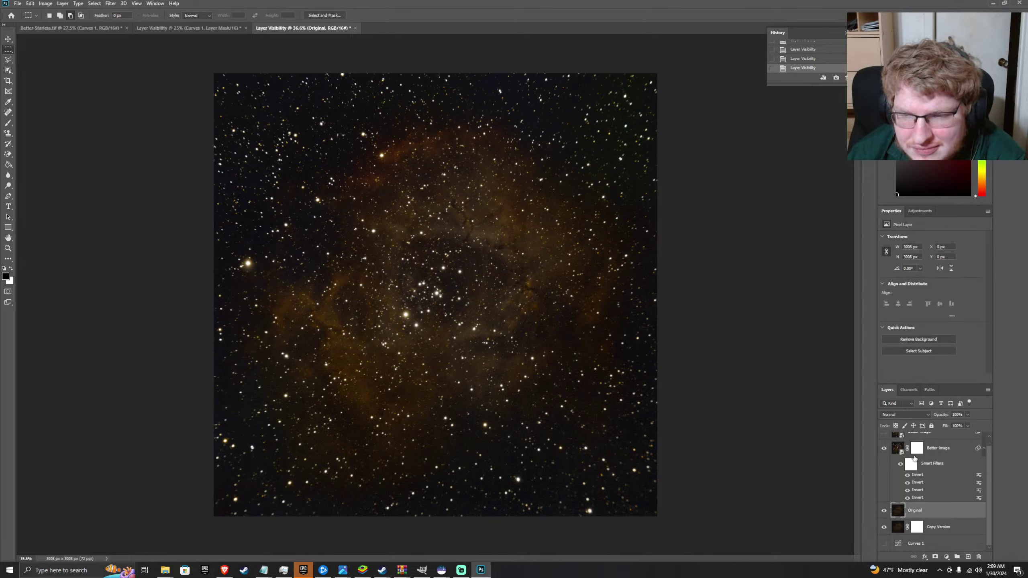
click(907, 417)
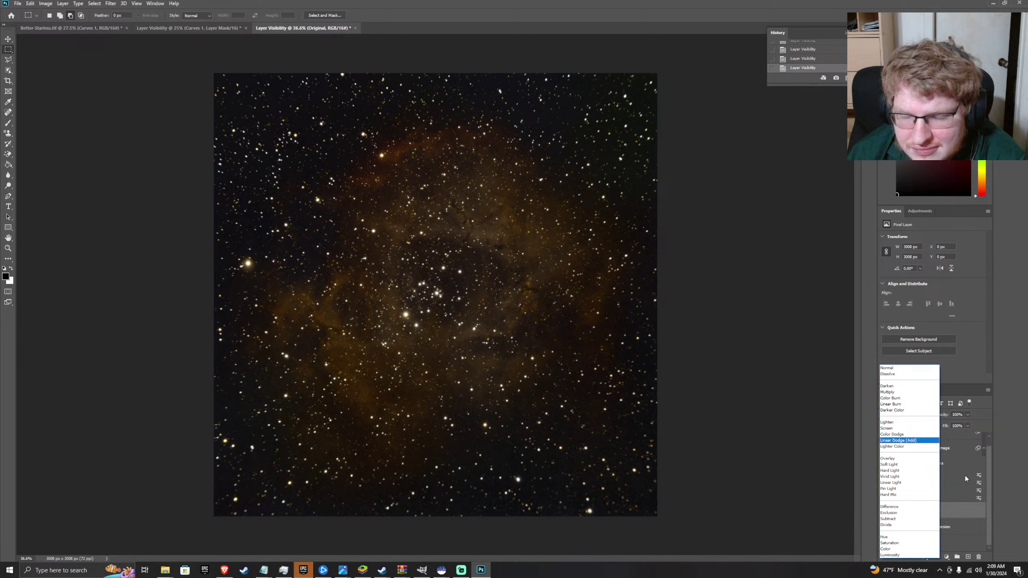
click(978, 541)
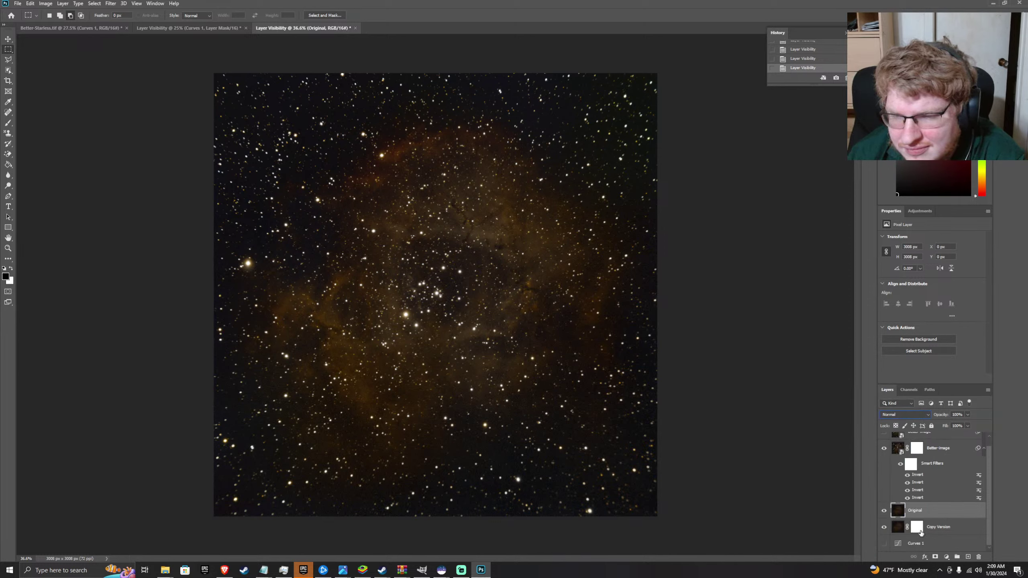
- Try the Copy Version layer's mask on Curves 1, check Copy Version's visibility, and return the mask to Copy Version
click(921, 533)
mouse_move(920, 533)
mouse_down()
mouse_move(927, 540)
mouse_move(912, 550)
mouse_move(922, 530)
mouse_move(907, 545)
mouse_up()
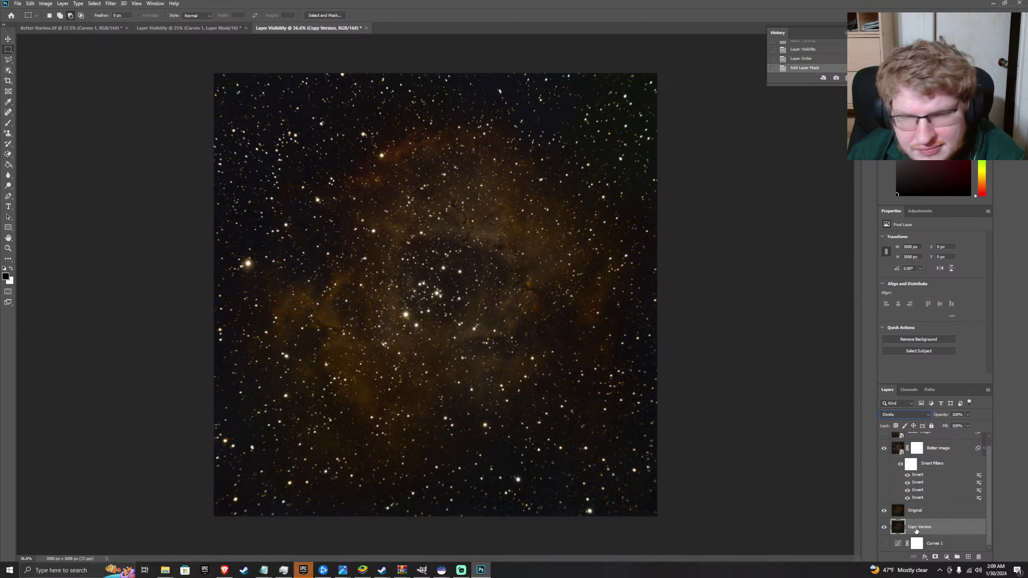
scroll(922, 476, up, 1)
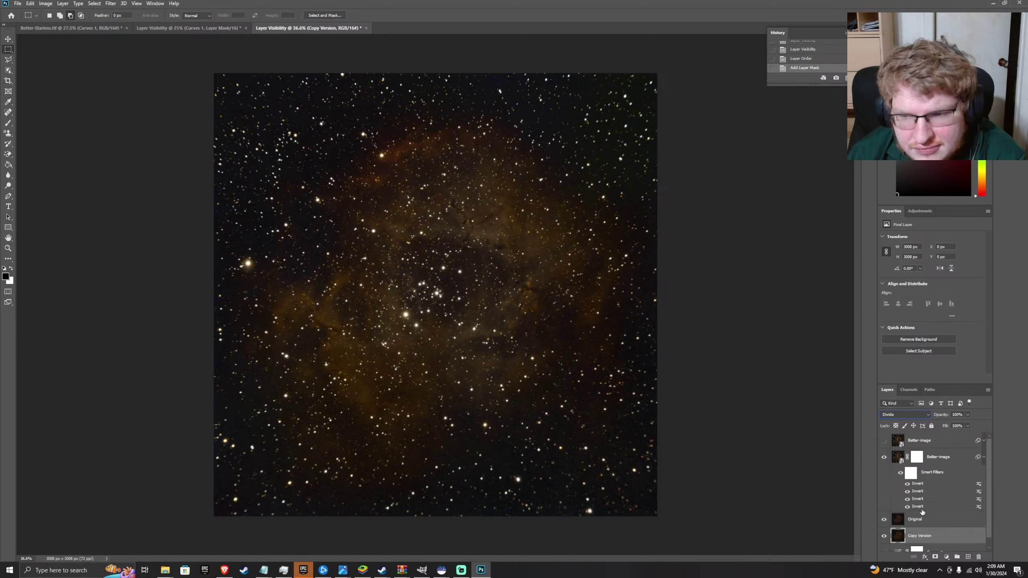
click(884, 536)
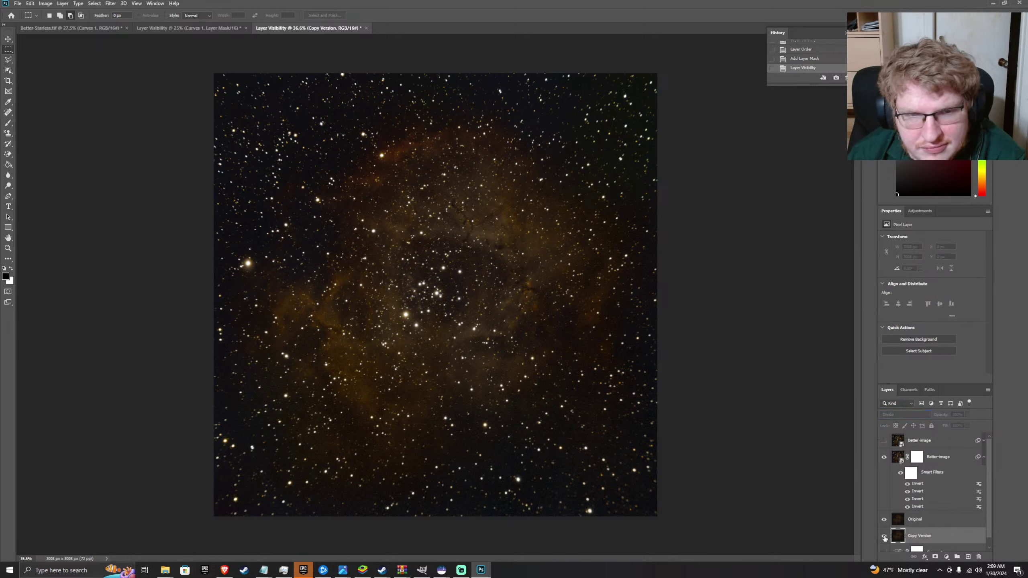
click(884, 536)
drag(917, 548, 912, 529)
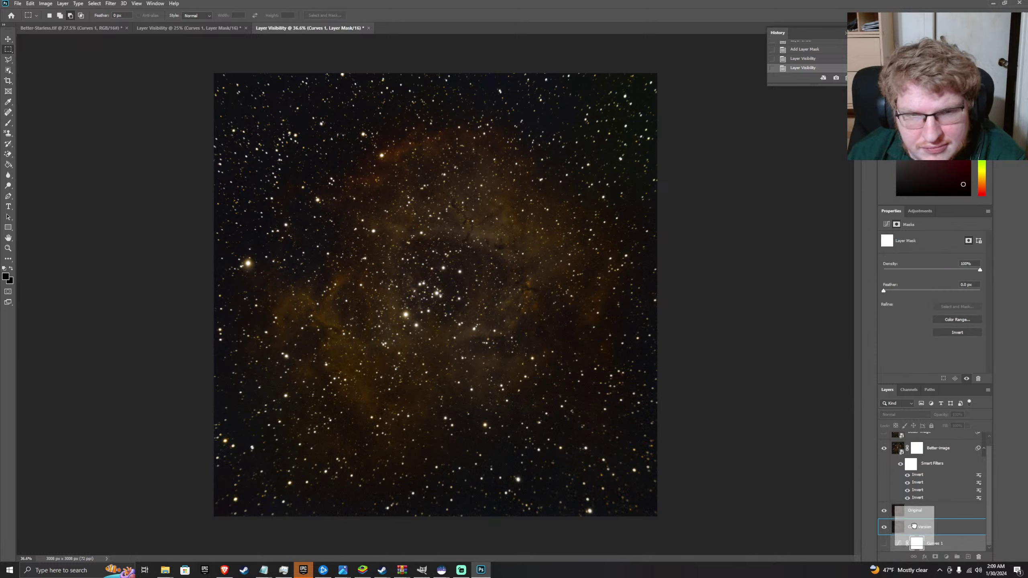
click(887, 530)
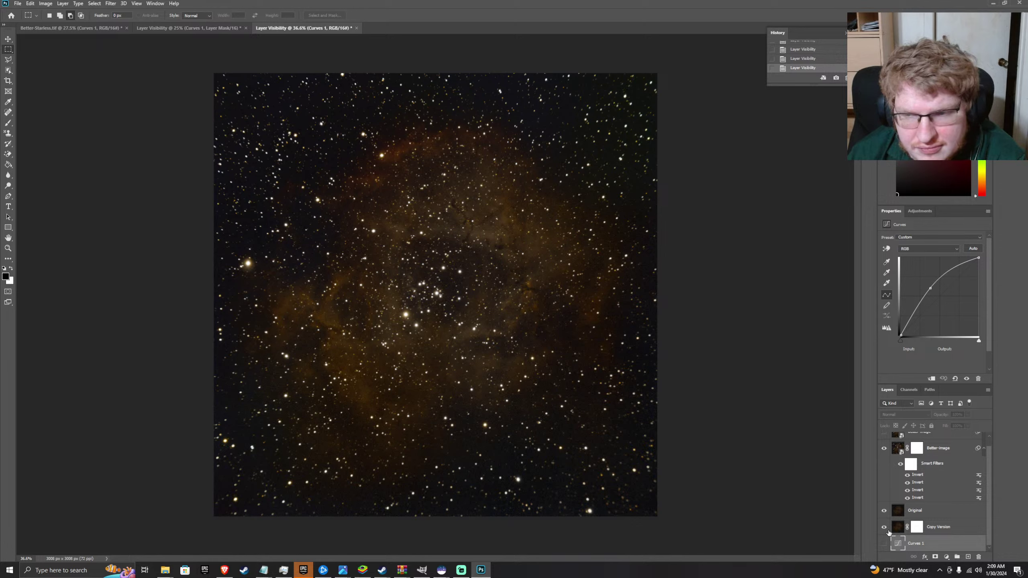
- Show and hide the upper Better-image layer to compare its effect, leaving it shown
scroll(910, 507, up, 1)
click(884, 457)
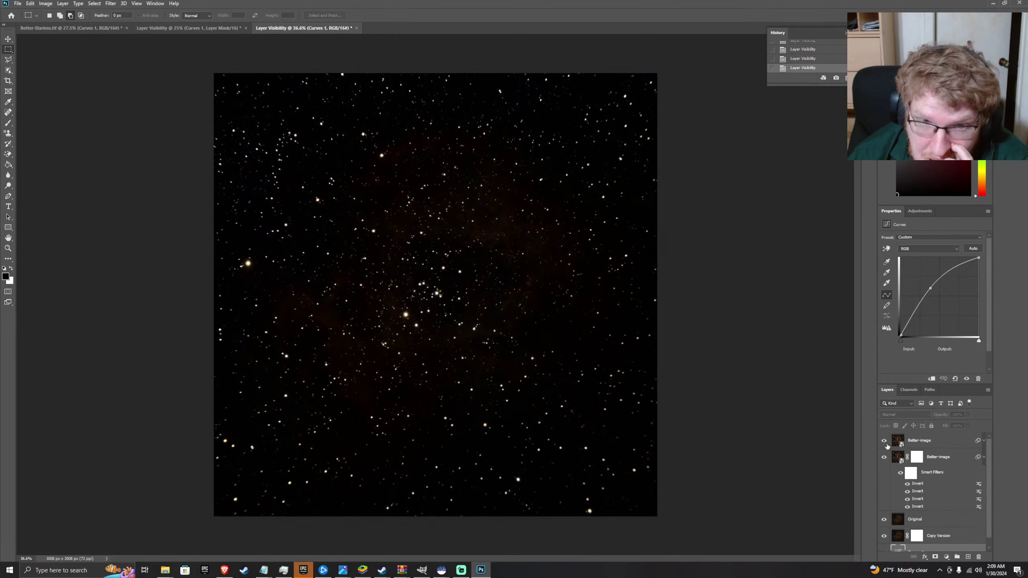
click(884, 458)
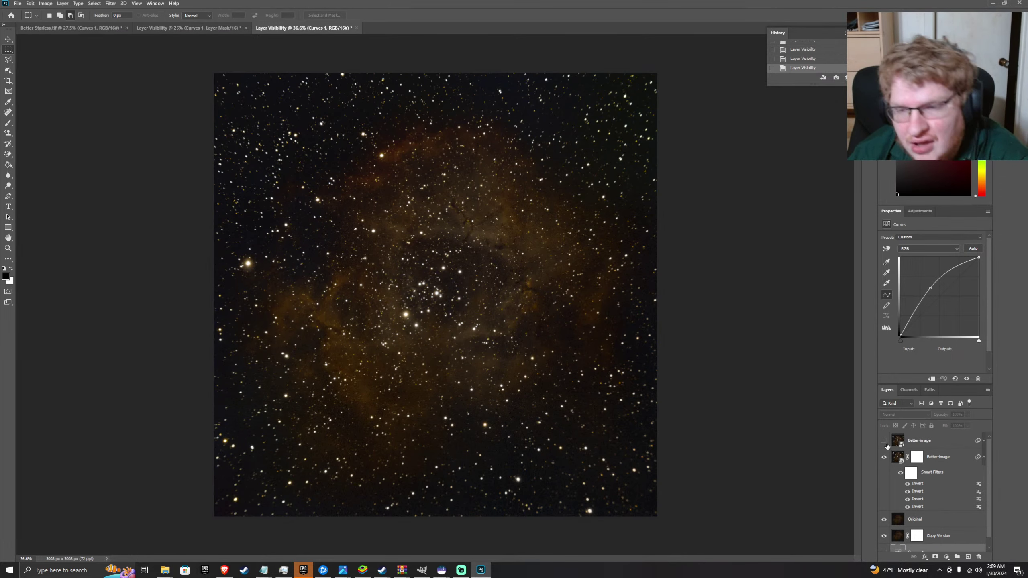
click(886, 443)
- Check the blend modes of the Original, Copy Version and upper Better-image layers without changing them
click(927, 442)
scroll(927, 519, down, 1)
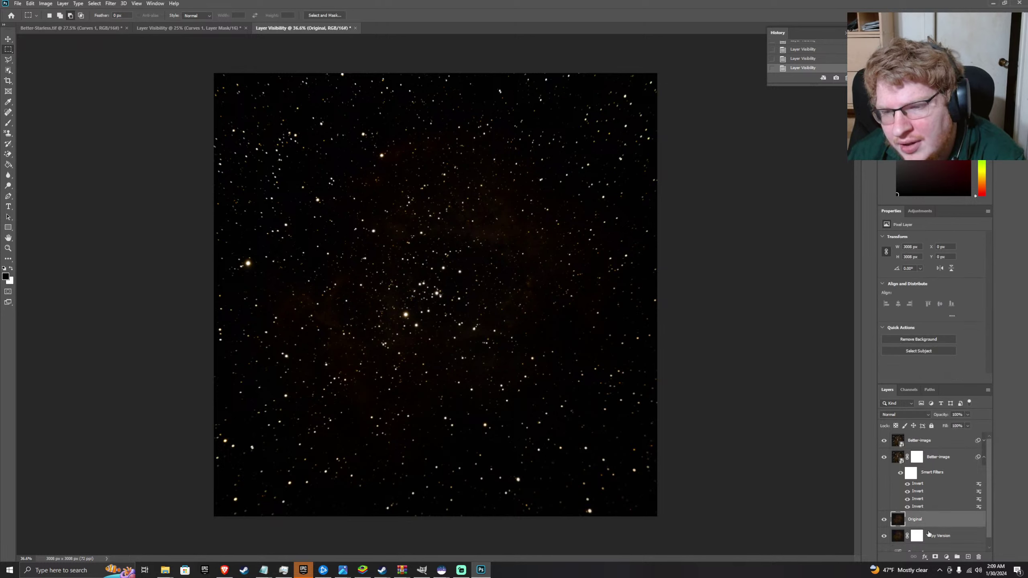
click(897, 527)
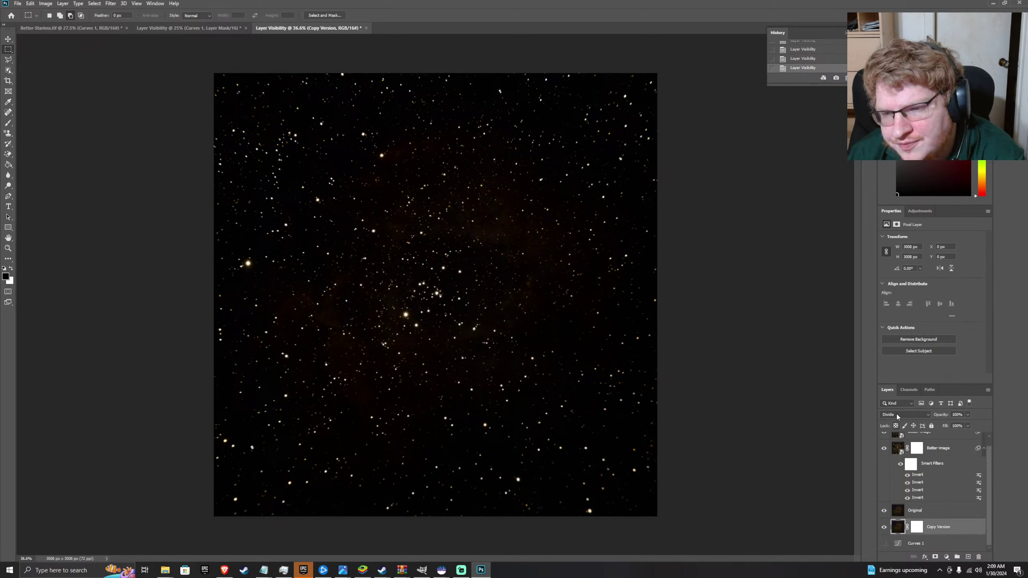
scroll(896, 506, up, 1)
click(897, 441)
click(902, 416)
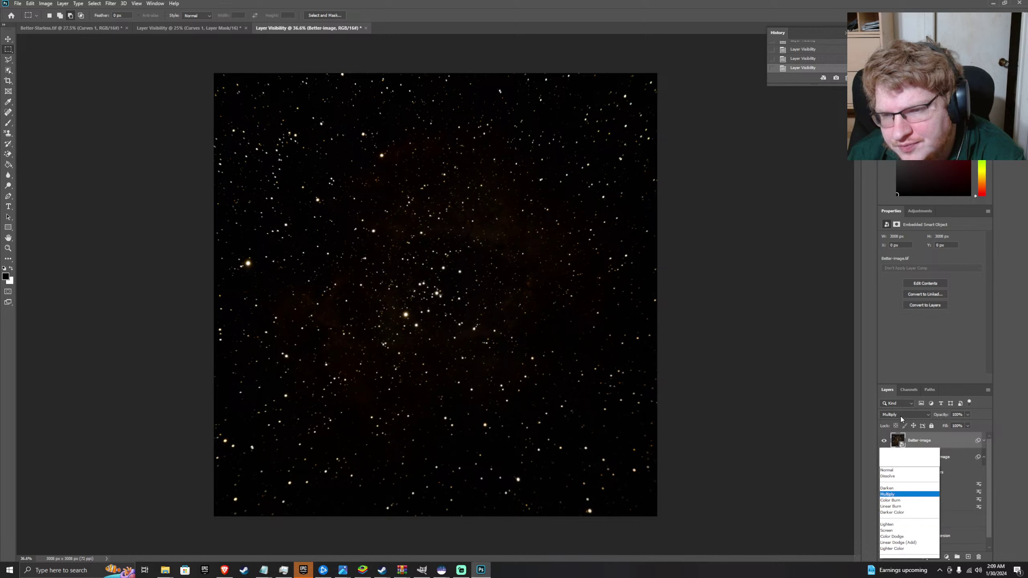
click(881, 429)
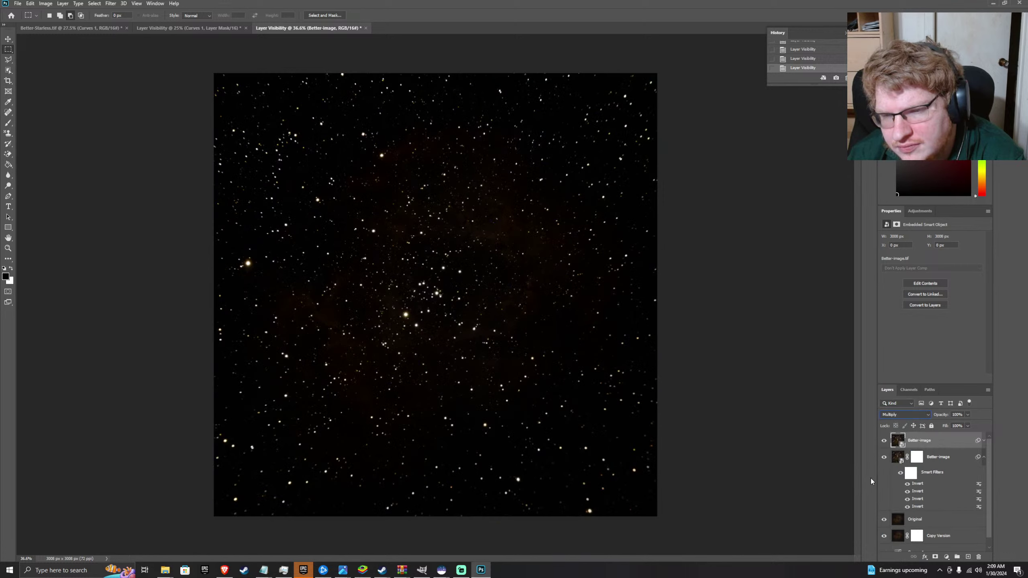
- Toggle the lower Better-image layer's visibility to check its effect, and hide the upper Better-image layer
click(894, 462)
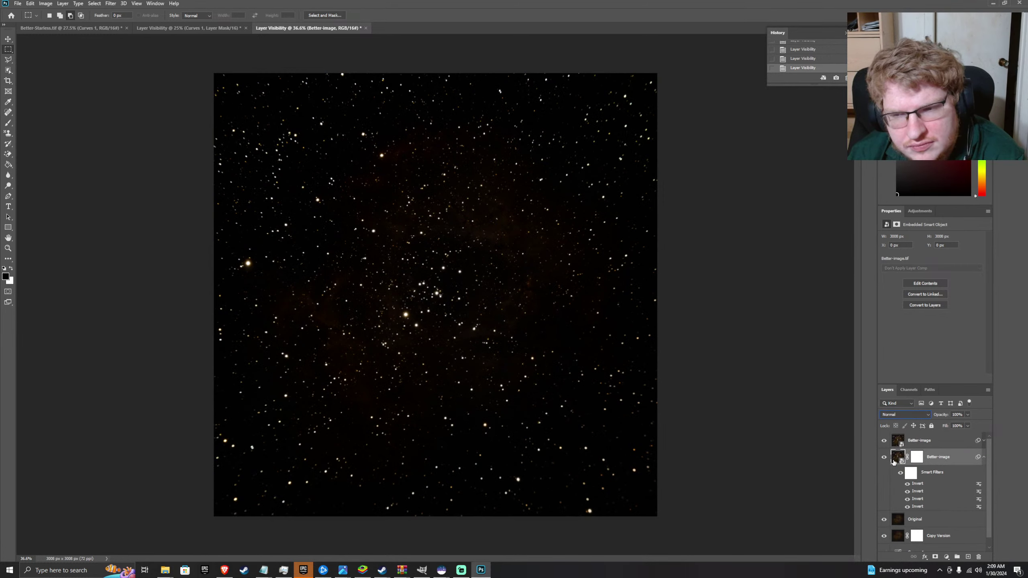
click(883, 459)
click(884, 458)
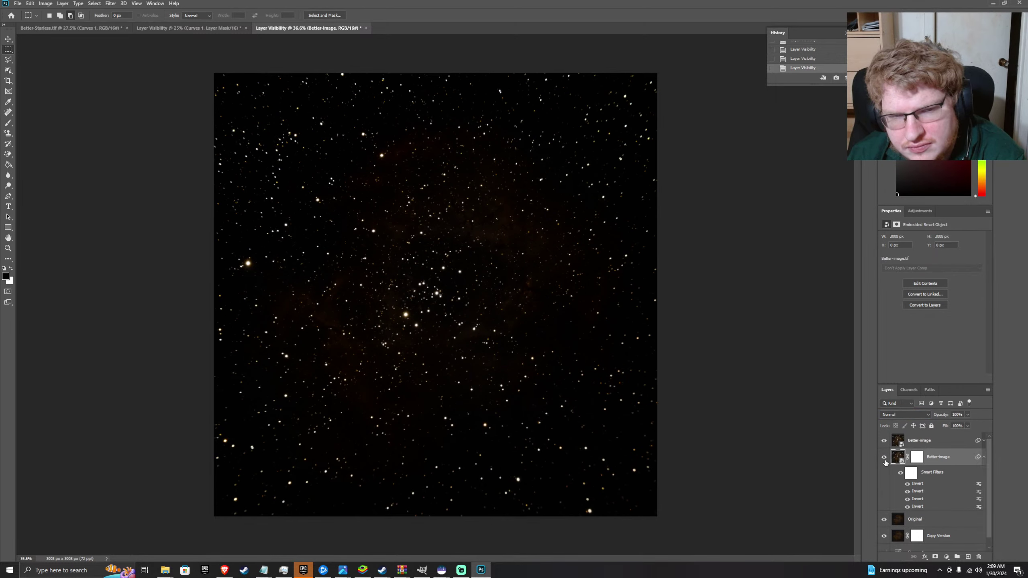
click(884, 460)
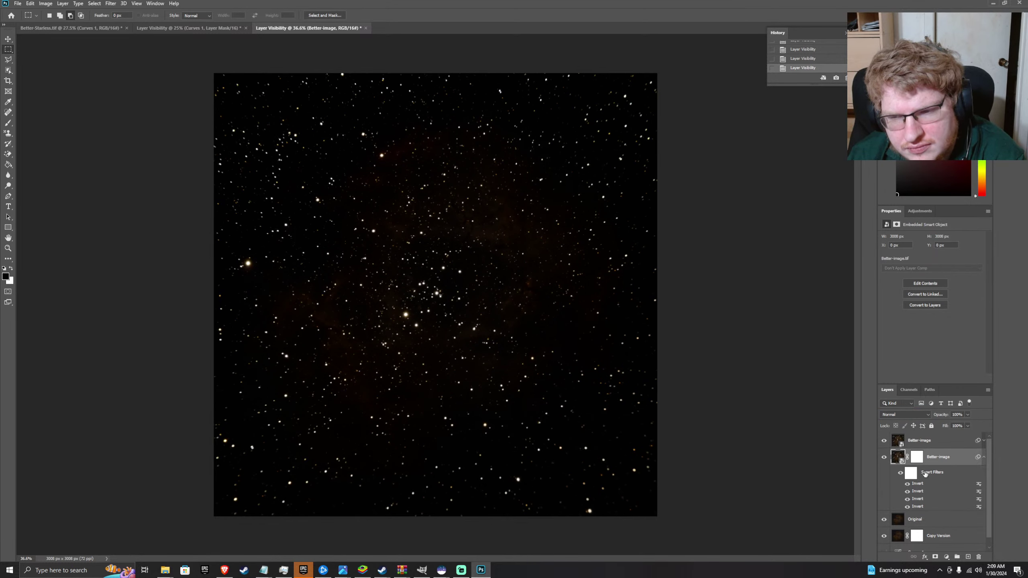
click(884, 459)
click(885, 442)
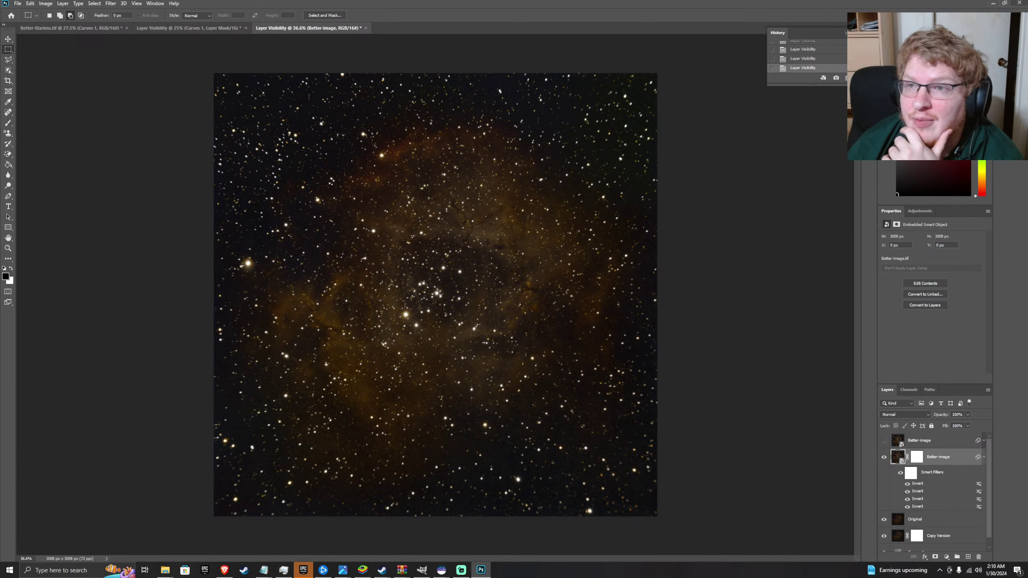
- Quit Photoshop without saving changes to any of the open documents
key(ctrl+q)
click(512, 205)
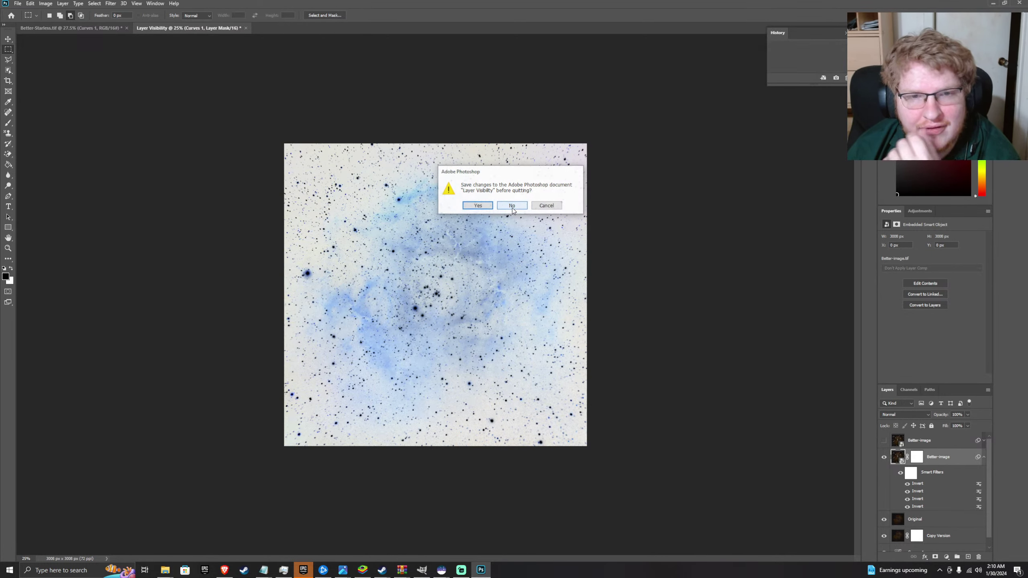
click(512, 206)
click(510, 205)
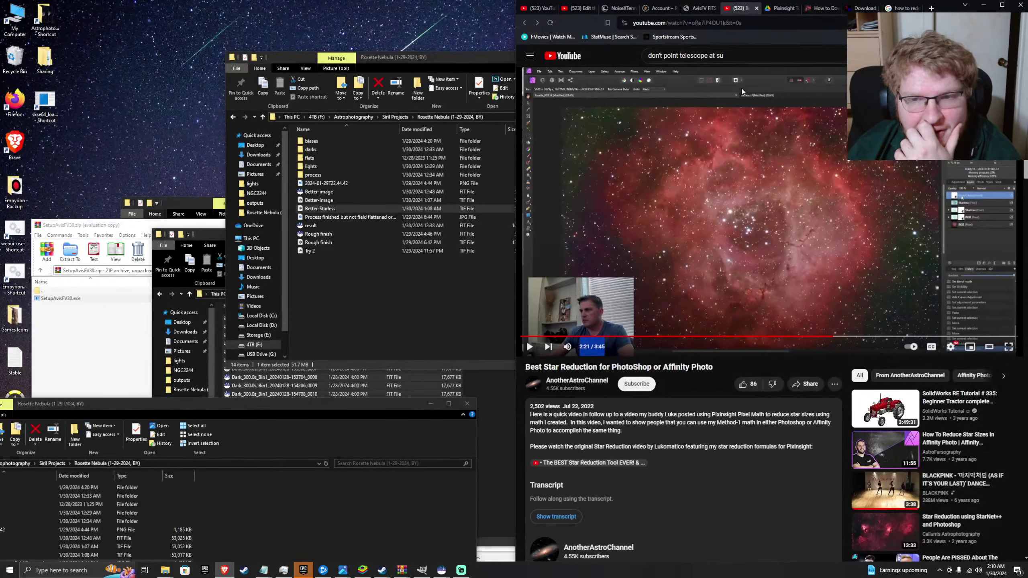
- Switch to the YouTube video "Edit the Rosette Nebula in 10 Minutes", rewind to its Star Reduction chapter, and pause after watching the star selection
click(334, 201)
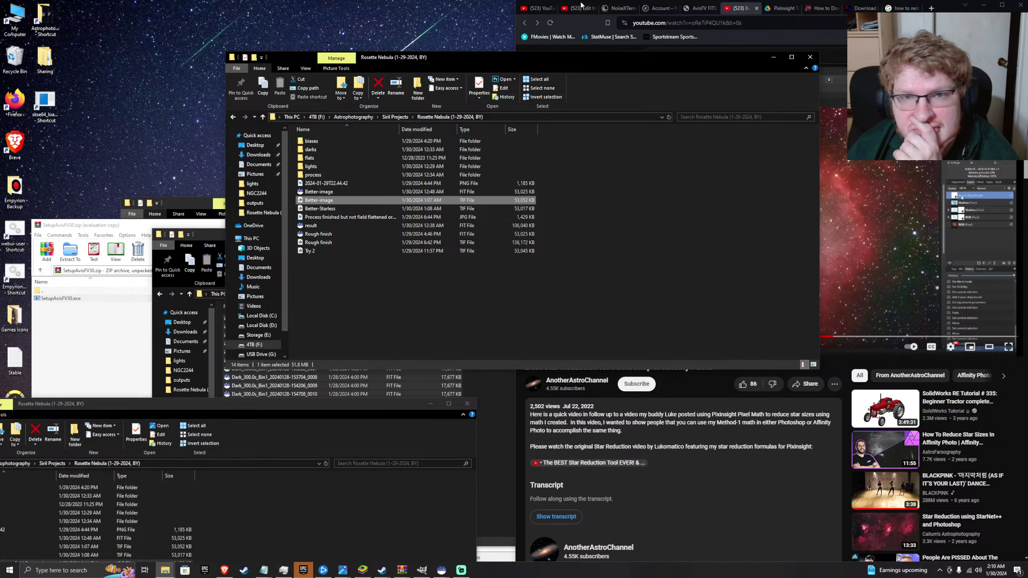
click(581, 8)
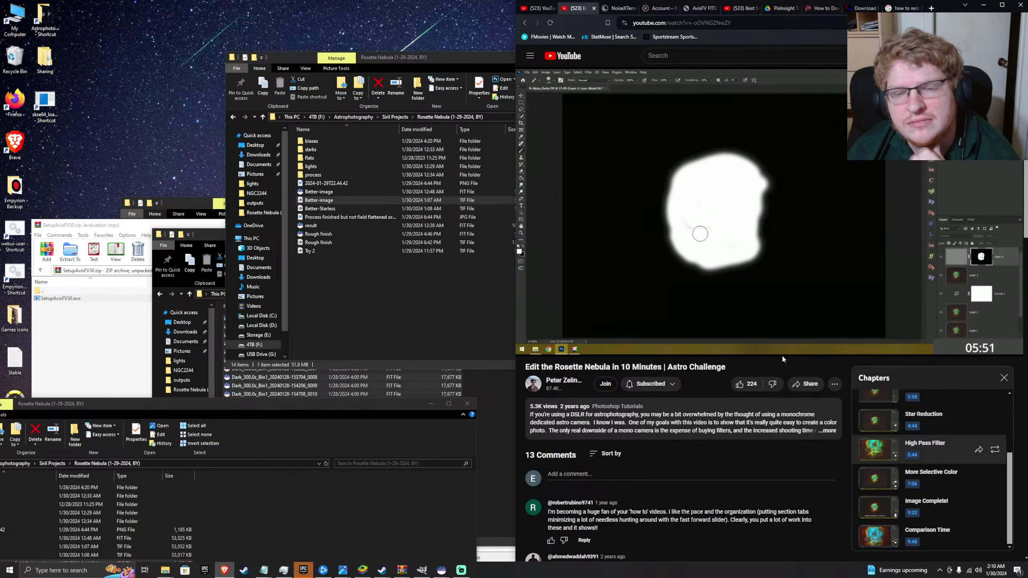
drag(772, 338, 723, 337)
click(687, 338)
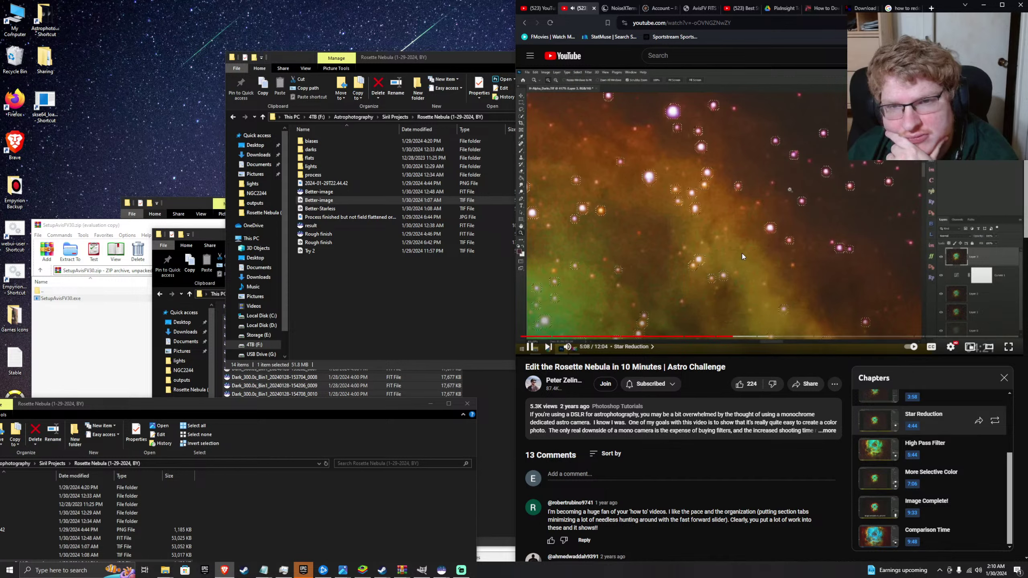
click(730, 195)
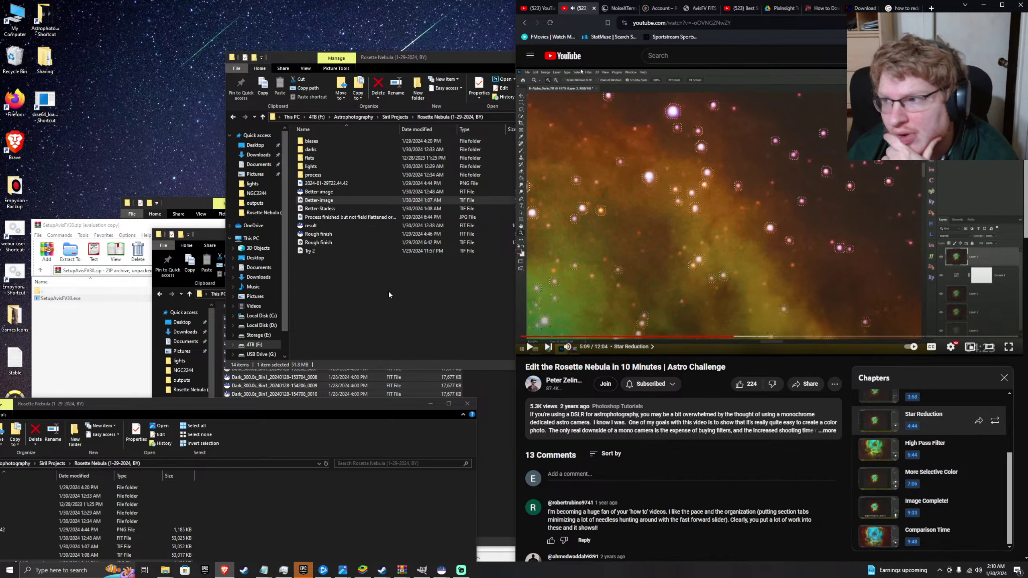
- Open the Better-image TIF file from the Rosette Nebula folder in Adobe Photoshop 2020
right_click(350, 200)
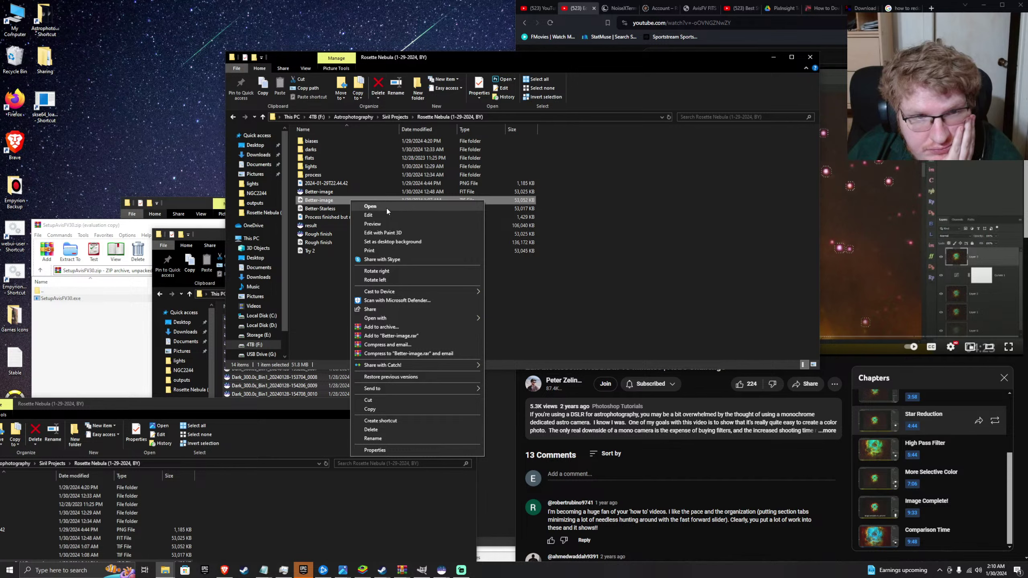
mouse_move(412, 315)
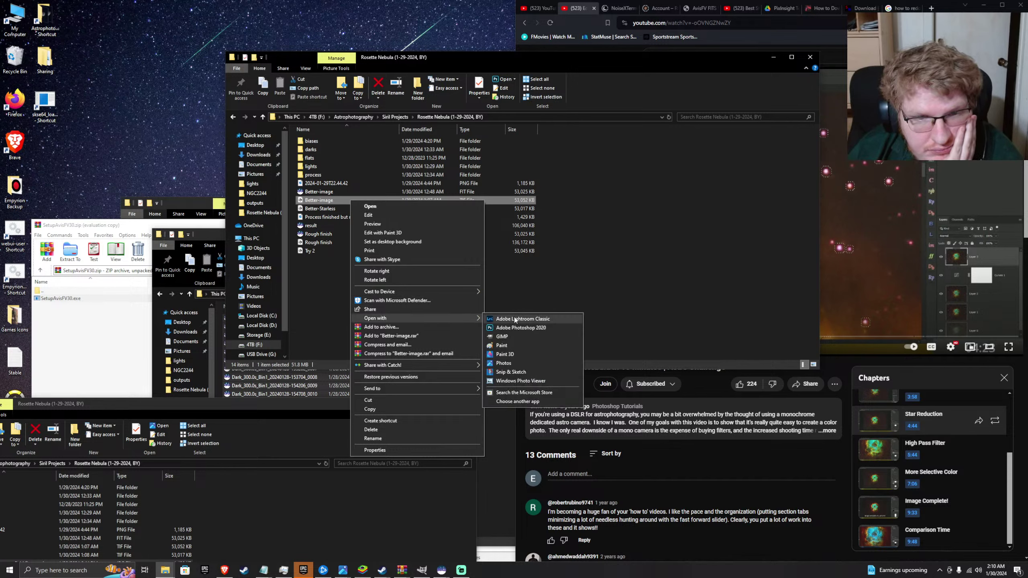
click(521, 328)
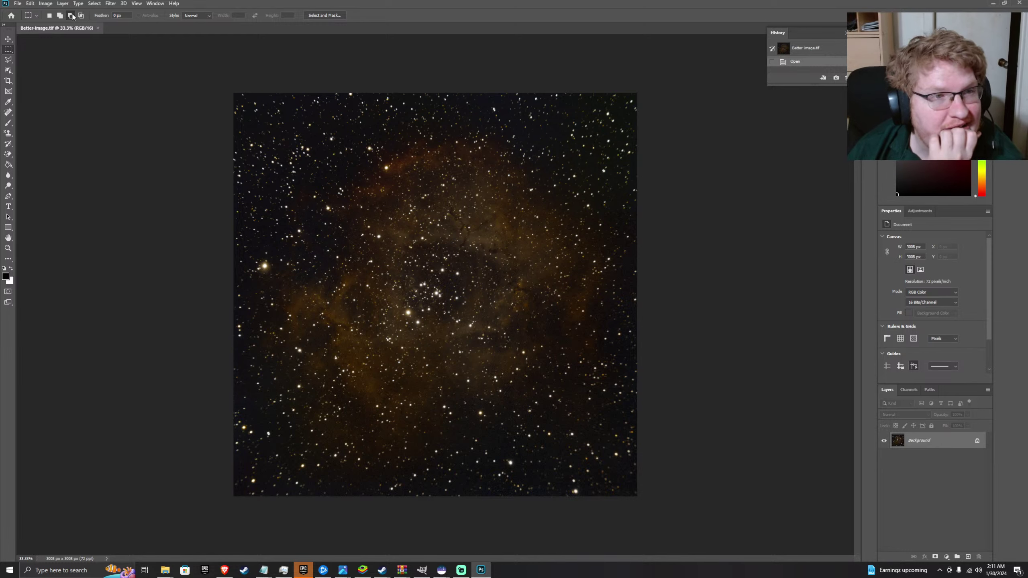
- Select the stars with Color Range using Highlights, fuzziness 11% and range 113
key(alt+s)
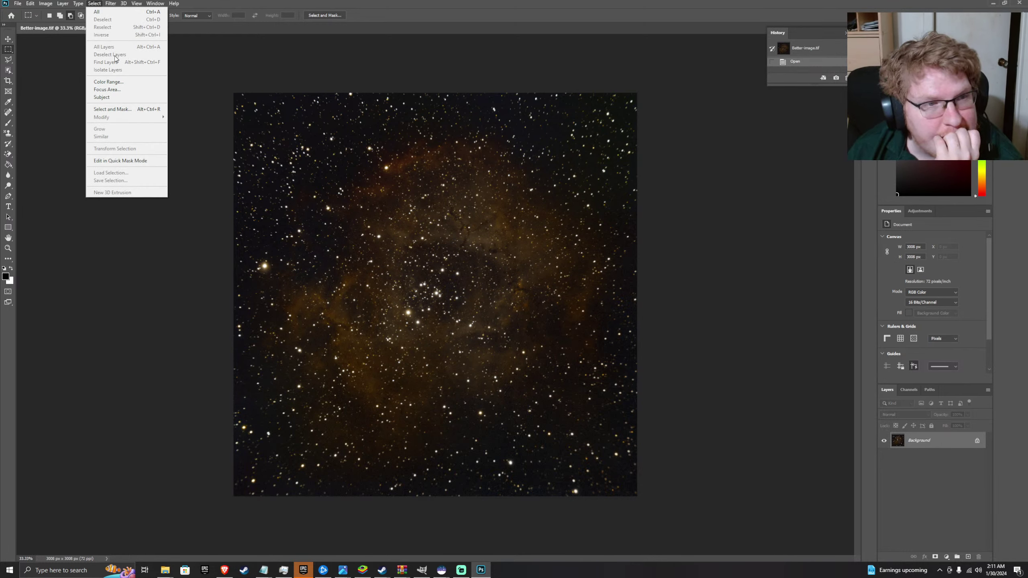
click(106, 81)
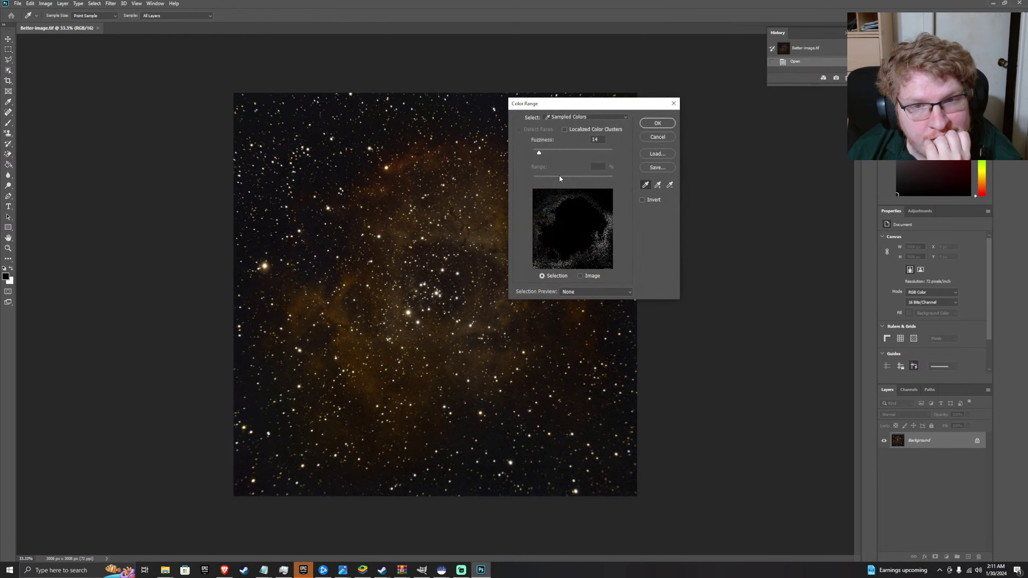
drag(540, 153, 533, 152)
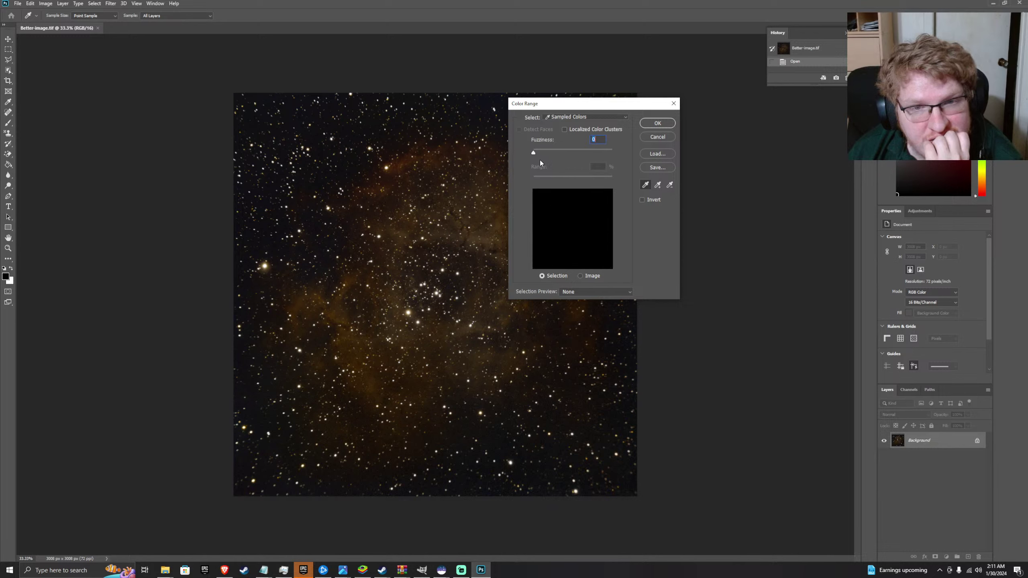
click(575, 117)
click(585, 175)
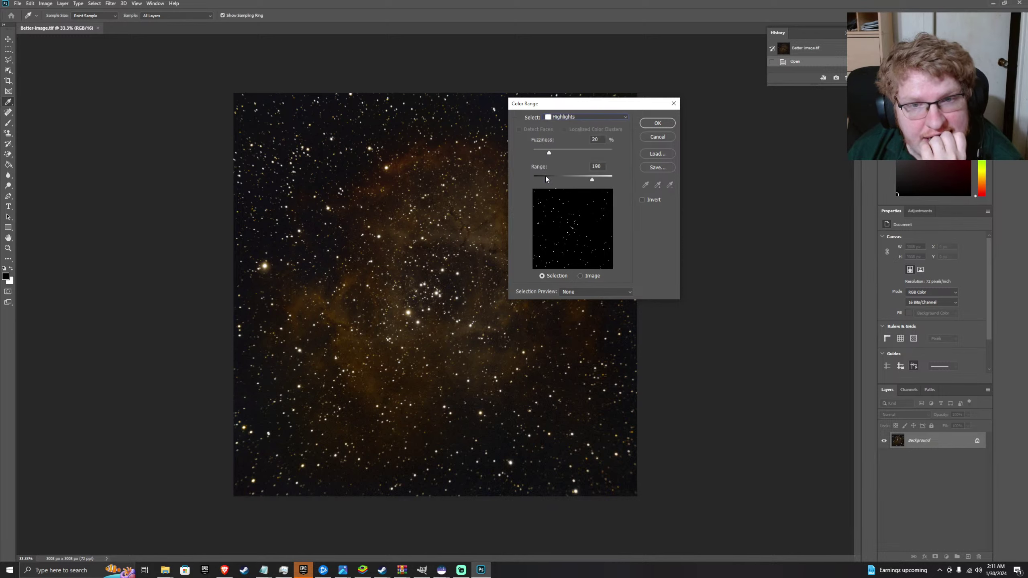
drag(548, 152, 542, 149)
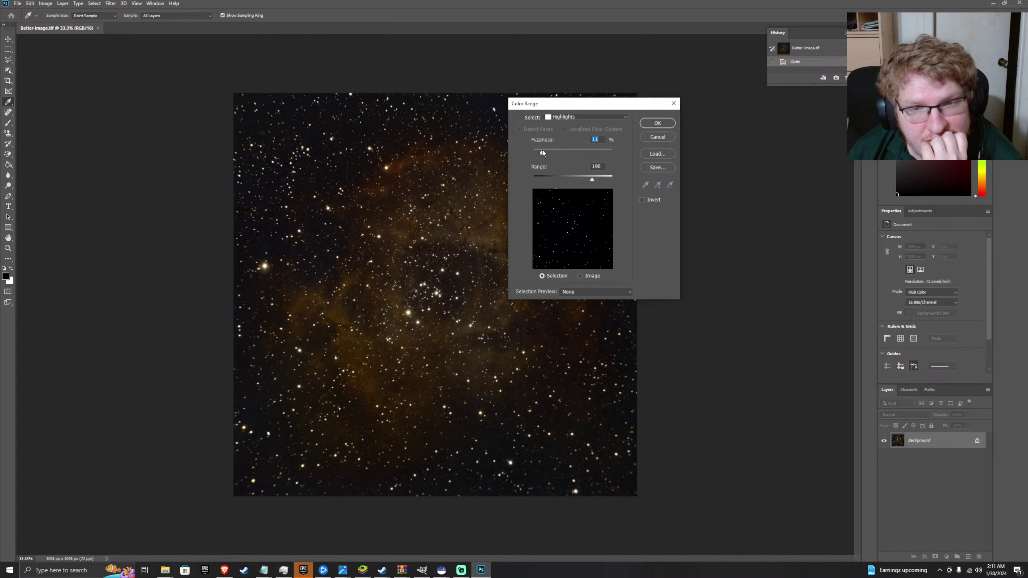
drag(592, 180, 566, 181)
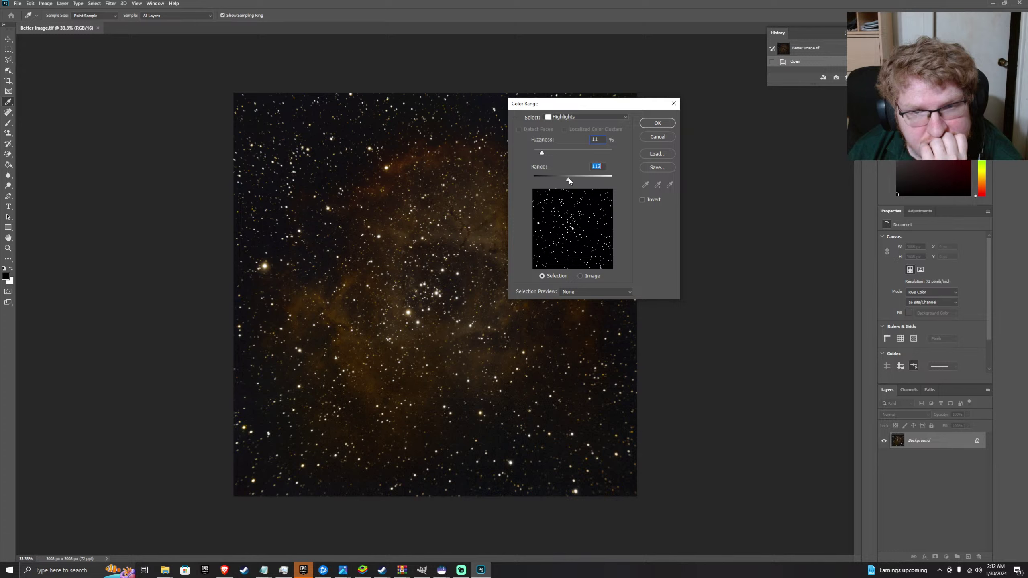
click(656, 122)
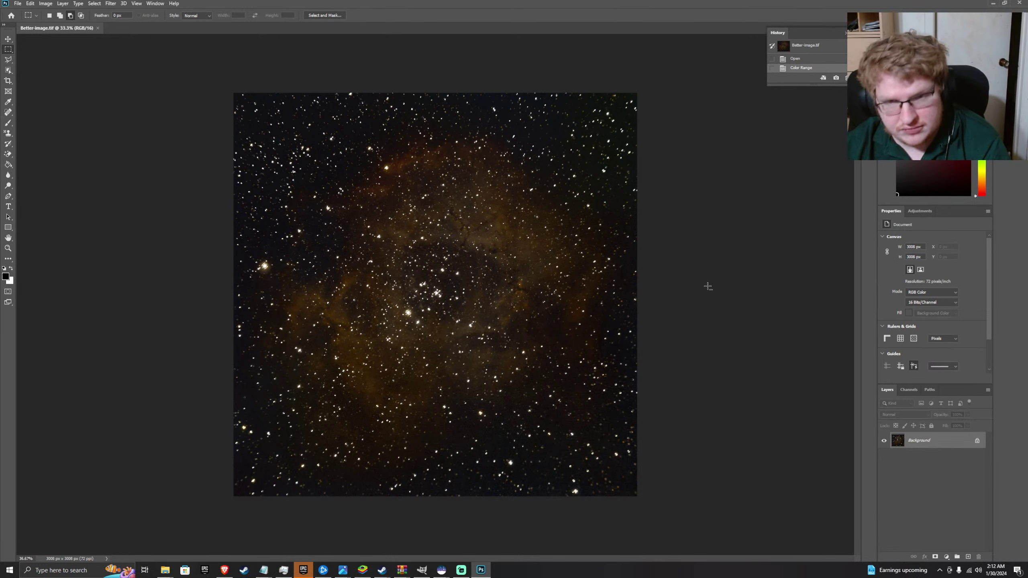
- Try feathering the star selection made by color range, and undo it
scroll(708, 286, up, 10)
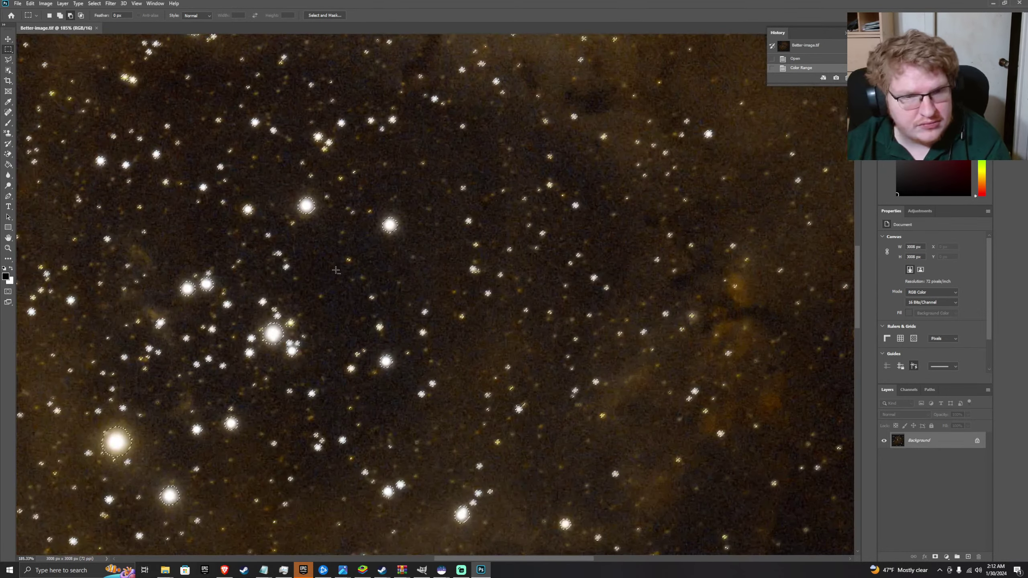
click(98, 3)
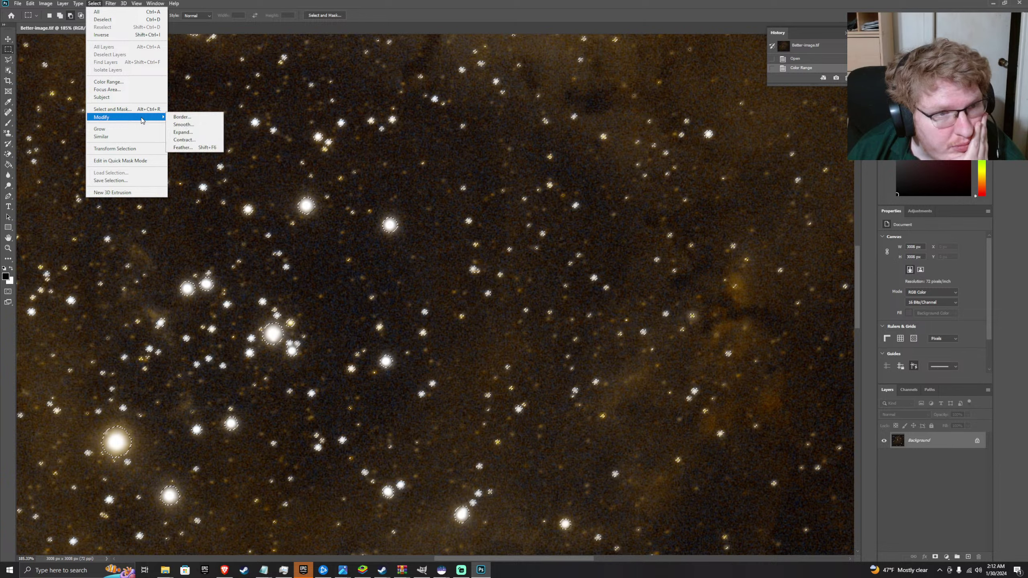
click(181, 147)
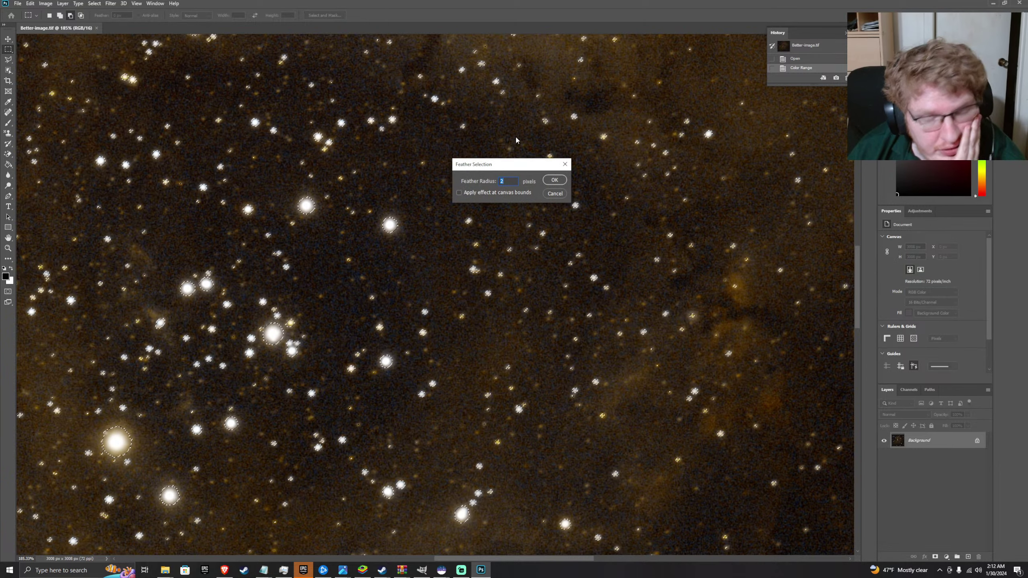
key(BackSpace)
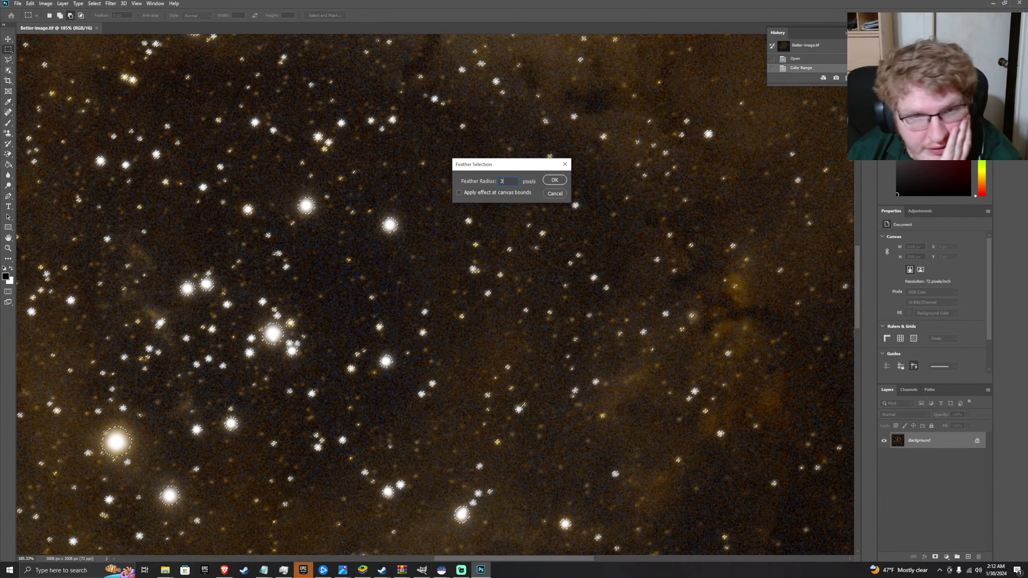
click(552, 180)
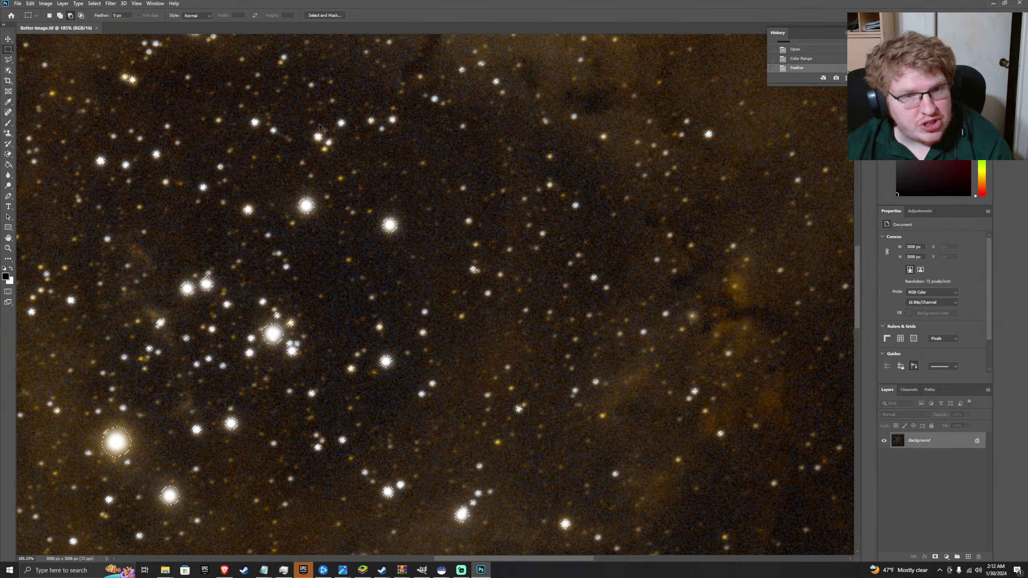
key(ctrl+z)
- Try feathering the star selection again with a 1-pixel radius, and undo it
click(94, 4)
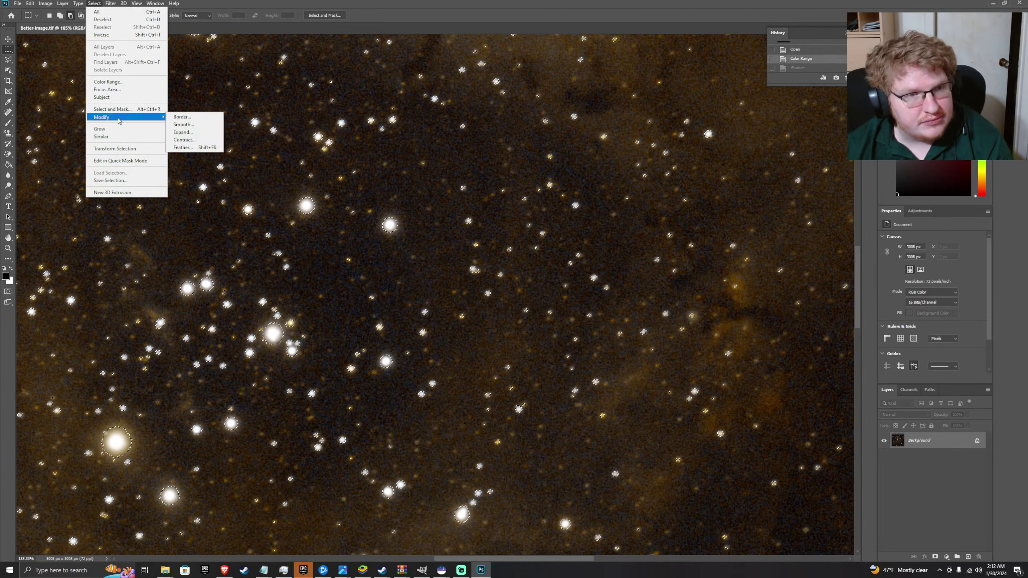
click(179, 147)
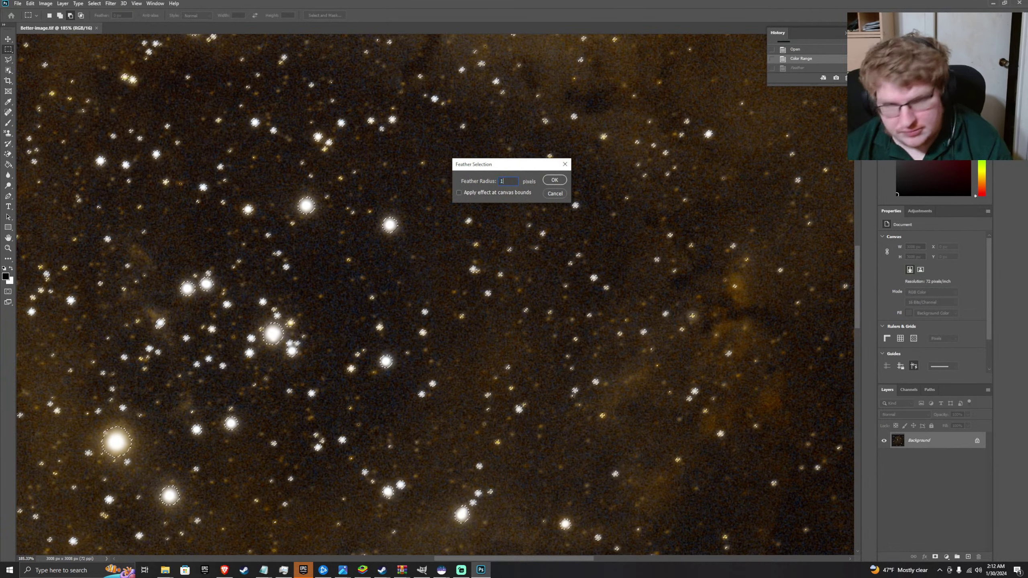
click(561, 181)
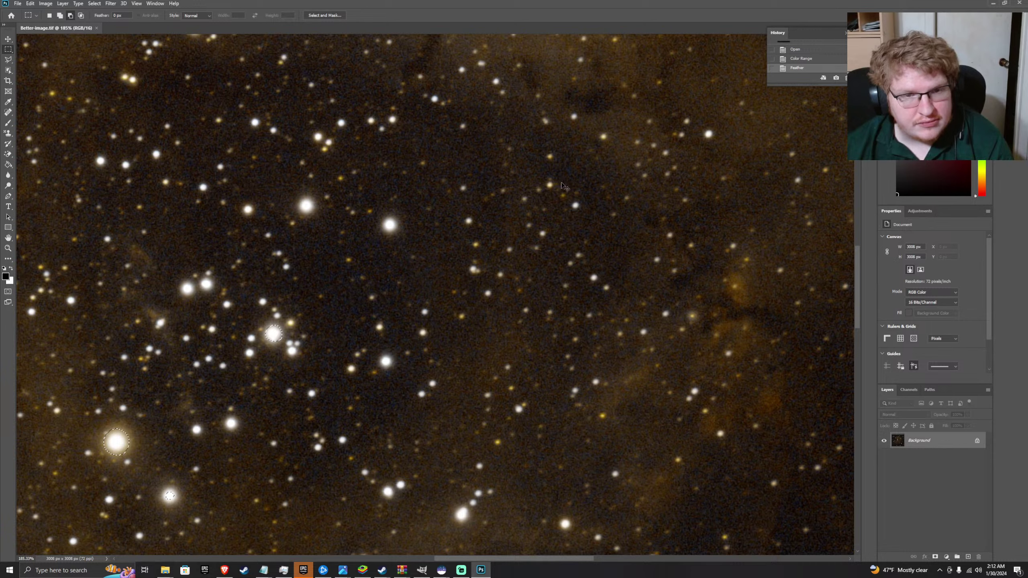
key(ctrl+z)
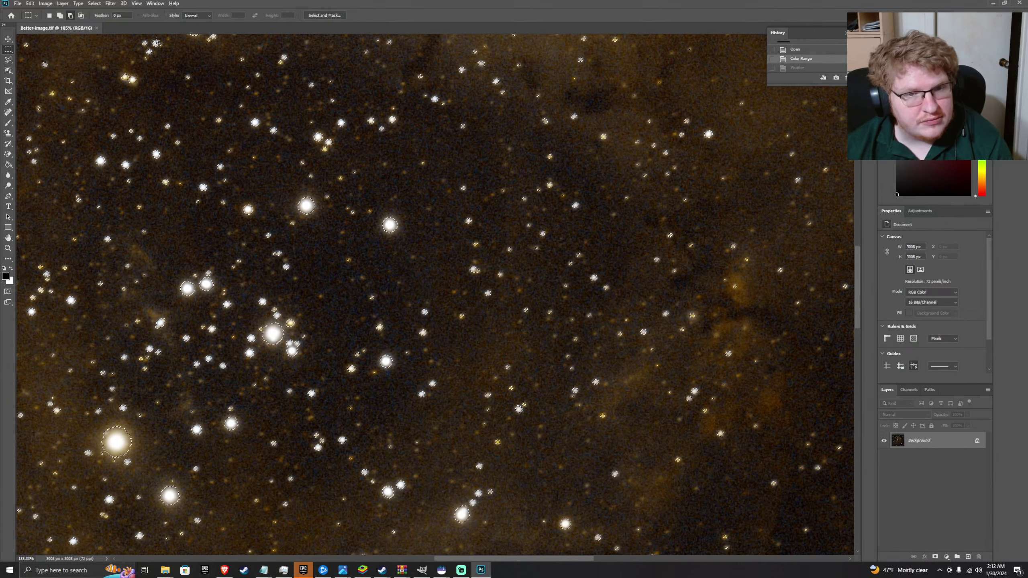
- Grow the star selection to take in more of each star's edge
click(95, 3)
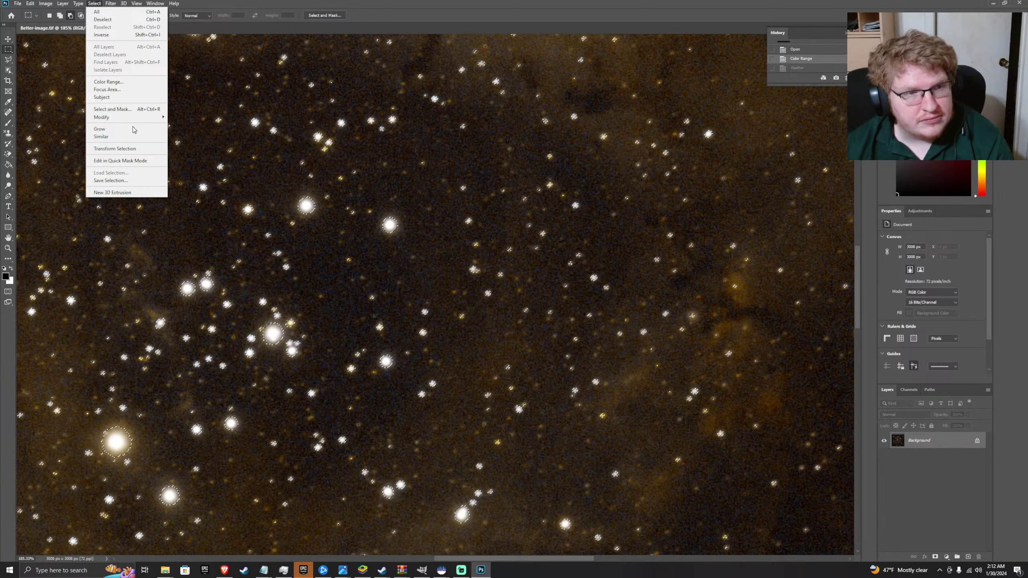
click(133, 129)
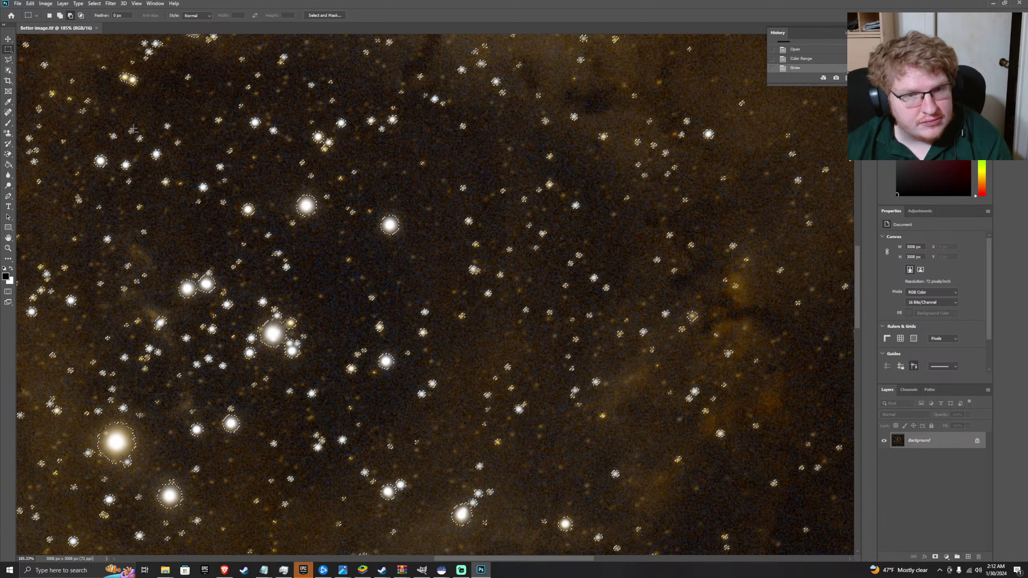
scroll(263, 165, up, 1)
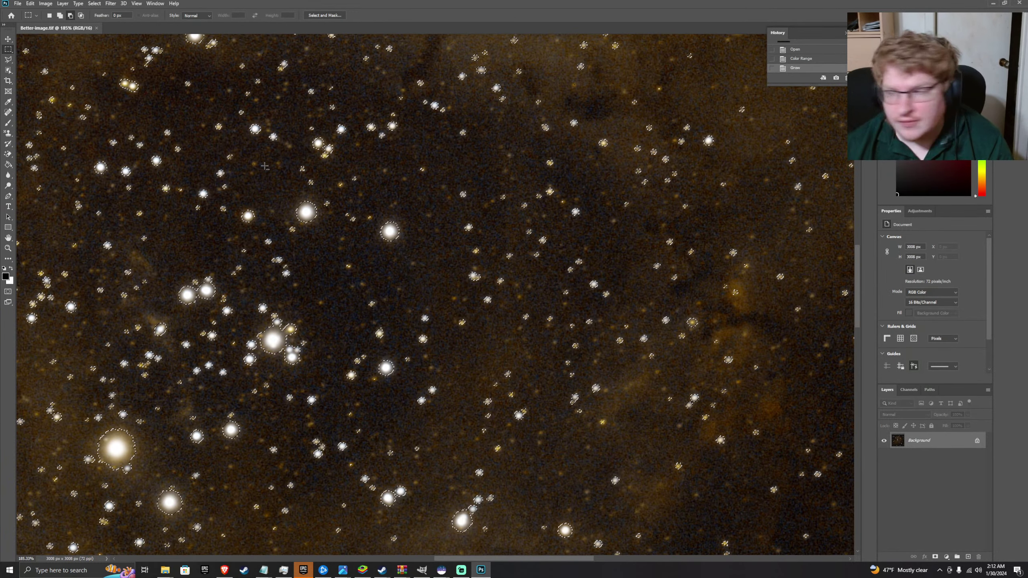
scroll(265, 166, up, 1)
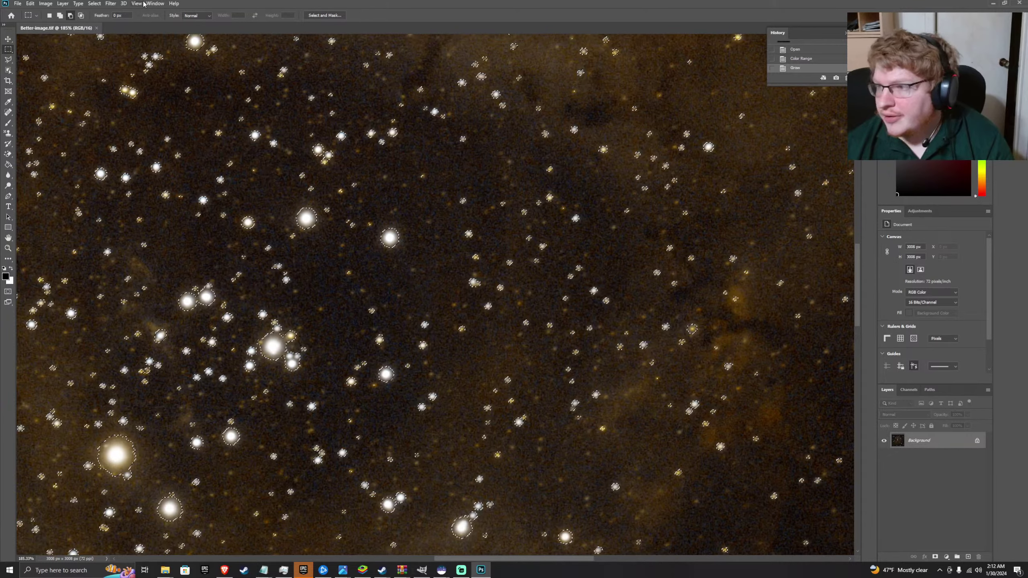
- Apply the Minimum filter to the selected stars with a 2.6-pixel radius, preserving Roundness
click(116, 5)
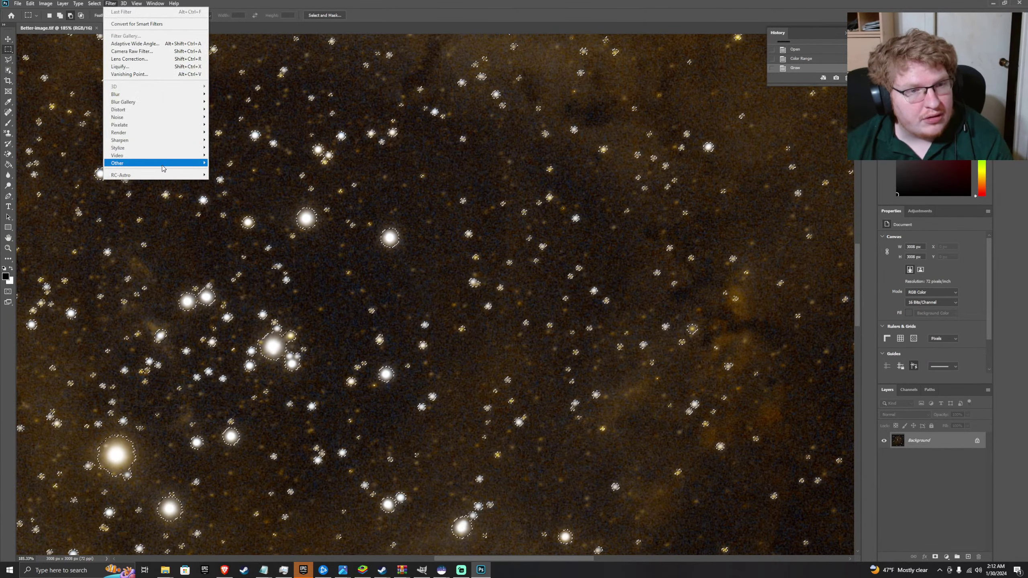
click(223, 193)
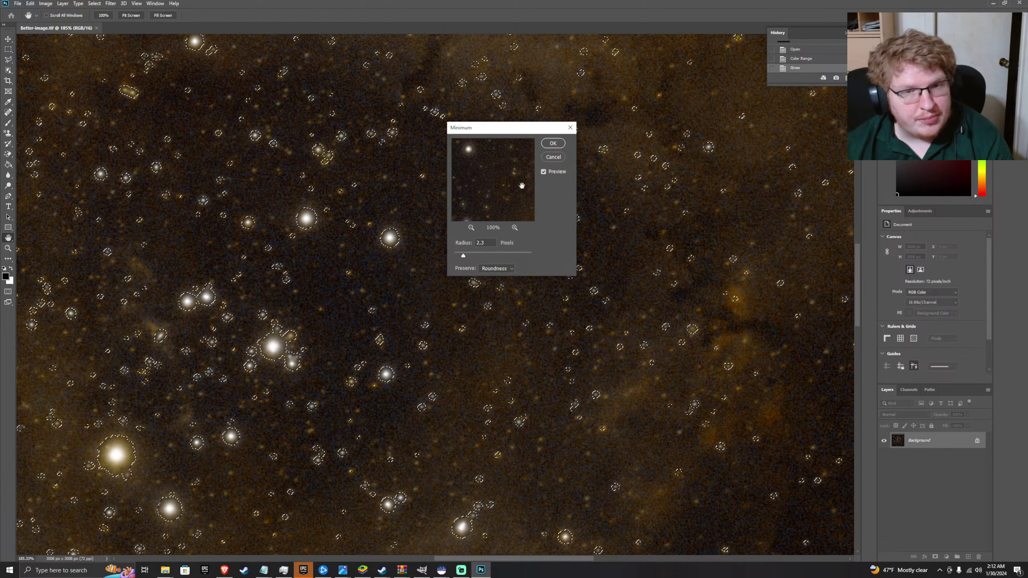
mouse_move(463, 255)
mouse_down()
mouse_move(480, 257)
mouse_move(462, 258)
mouse_up()
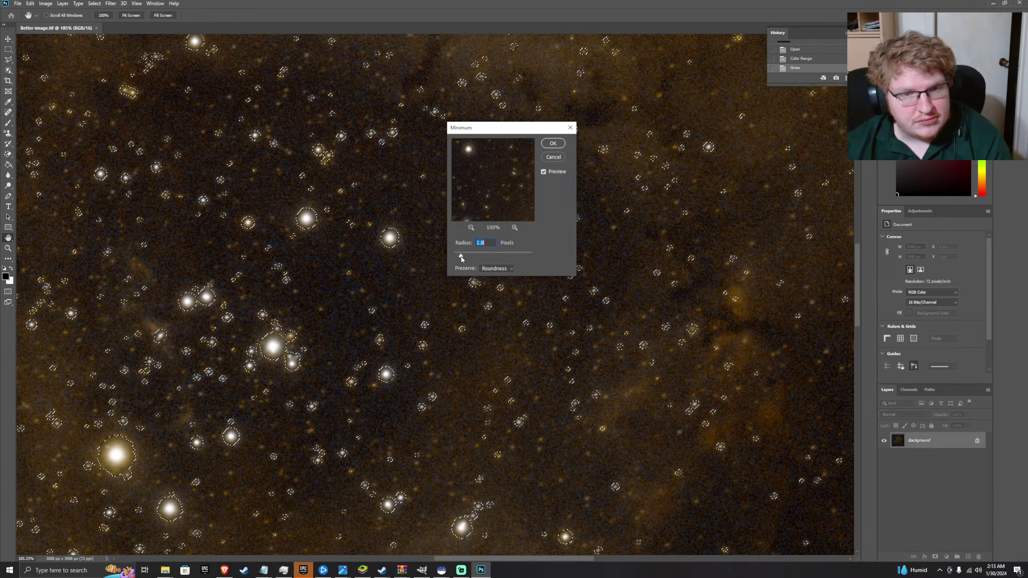
click(490, 268)
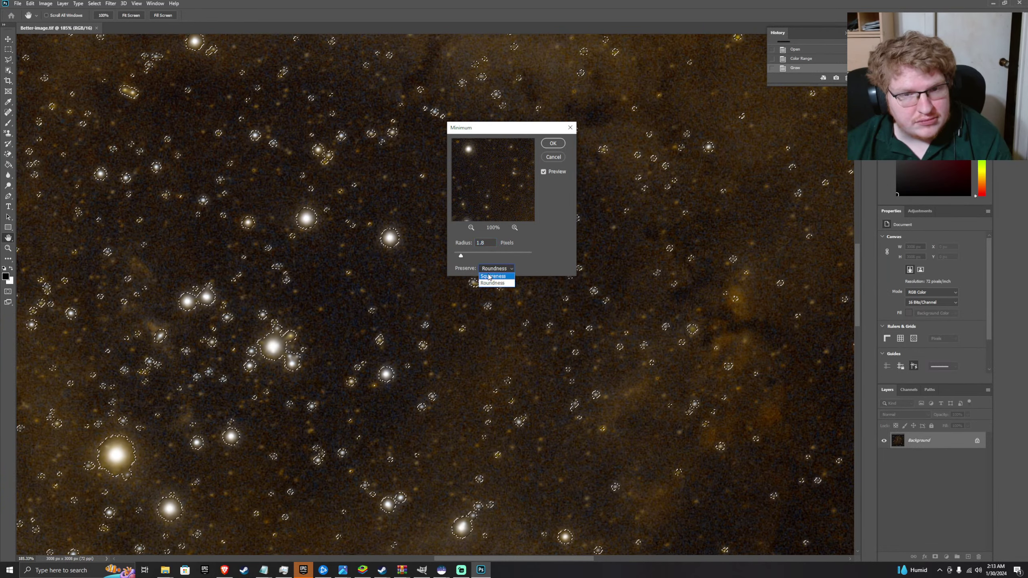
click(491, 276)
drag(461, 256, 455, 260)
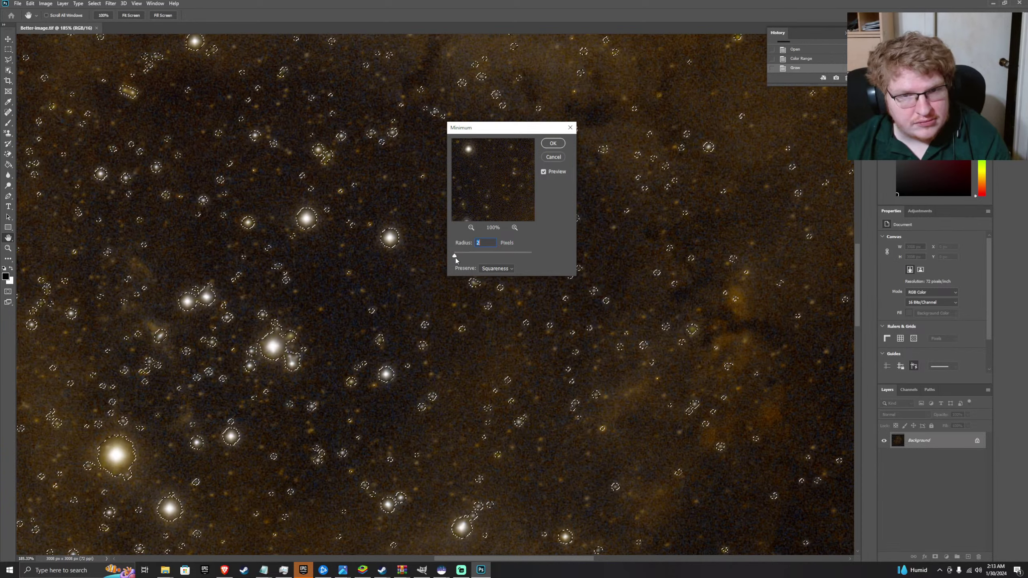
click(496, 268)
click(484, 278)
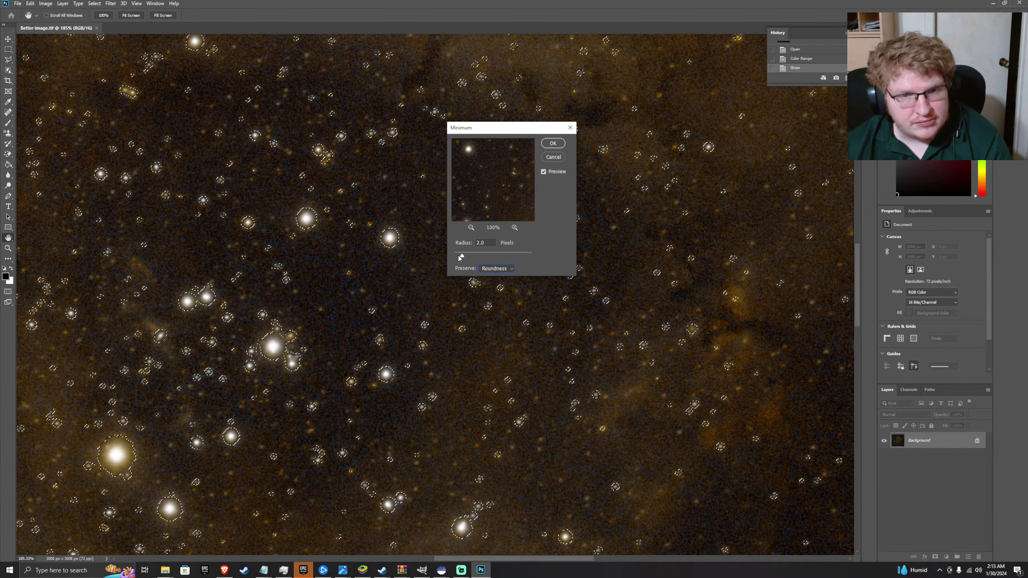
drag(461, 256, 459, 258)
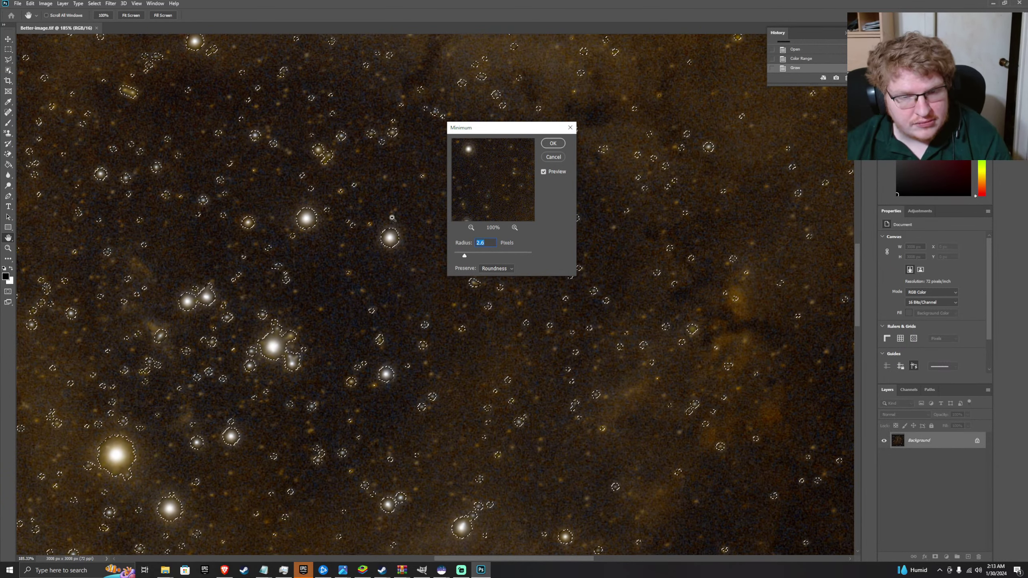
key(alt)
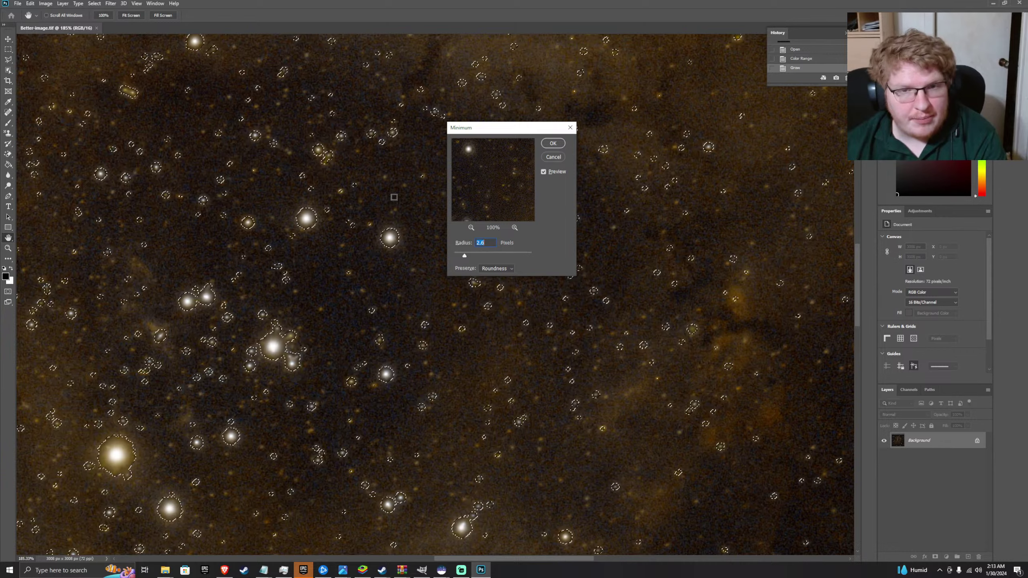
click(394, 197)
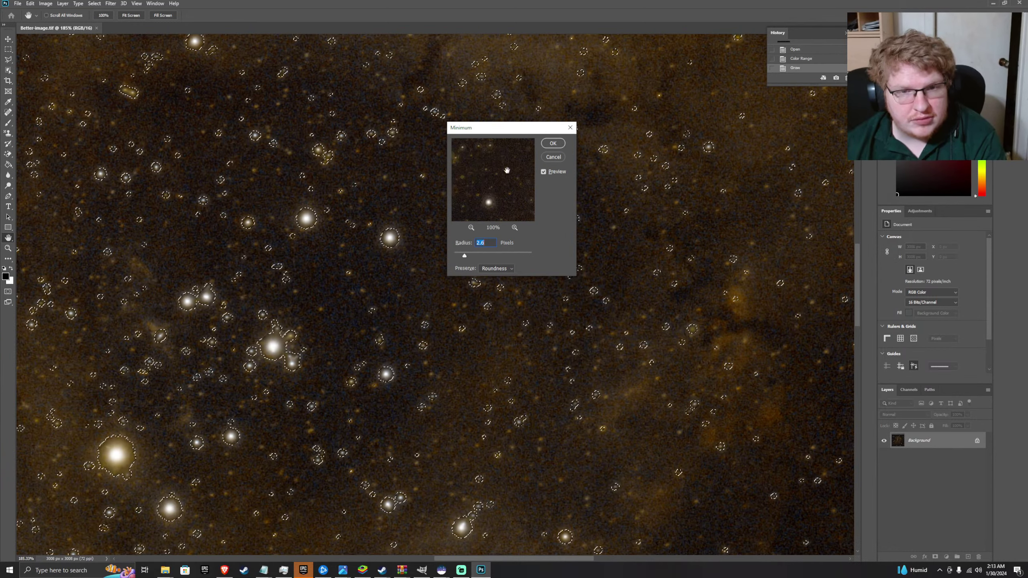
click(553, 144)
- Inspect the filtered stars around the central cluster and close the History panel
scroll(526, 178, down, 1)
key(m)
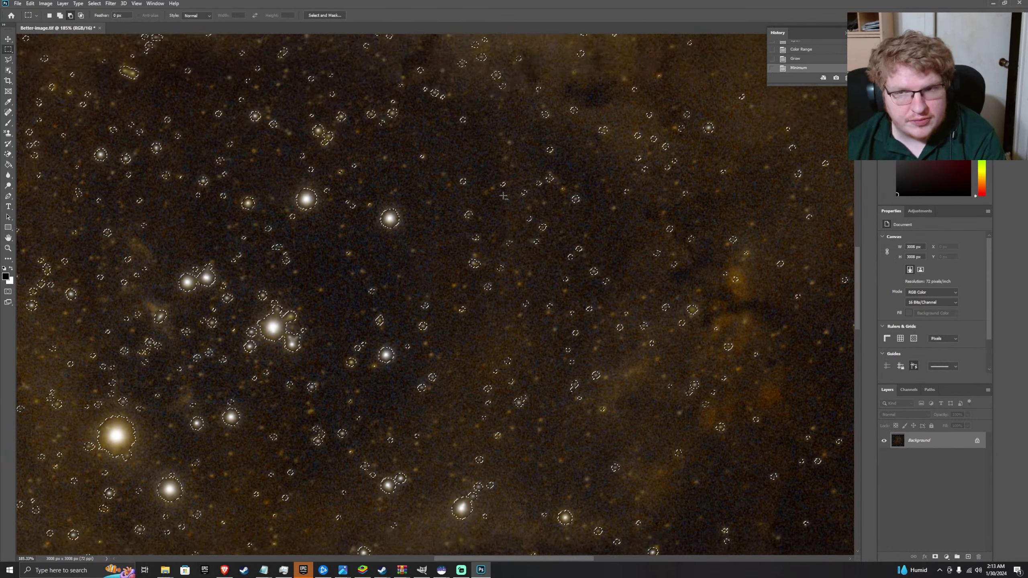
scroll(503, 195, up, 5)
scroll(504, 195, down, 4)
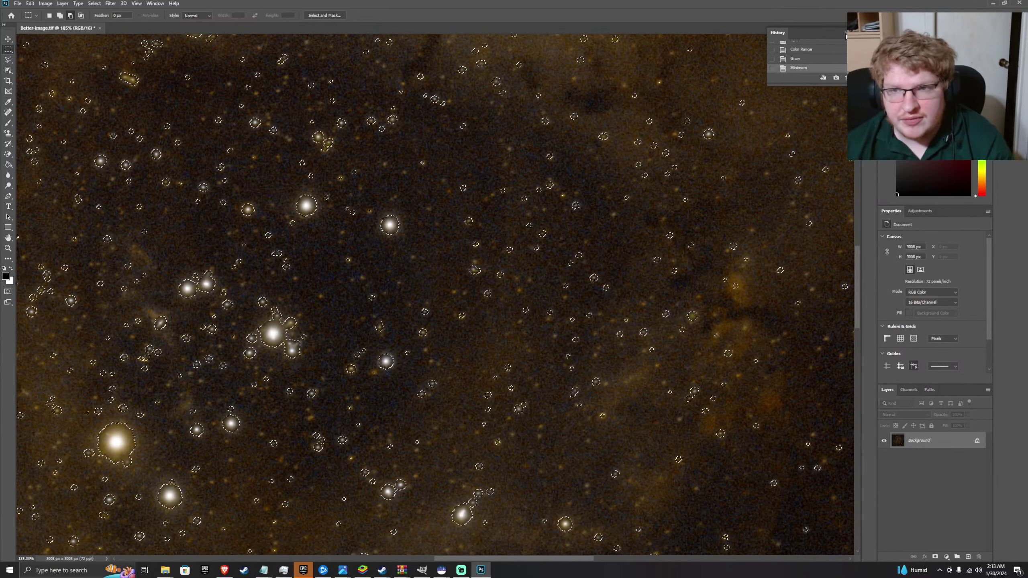
click(848, 31)
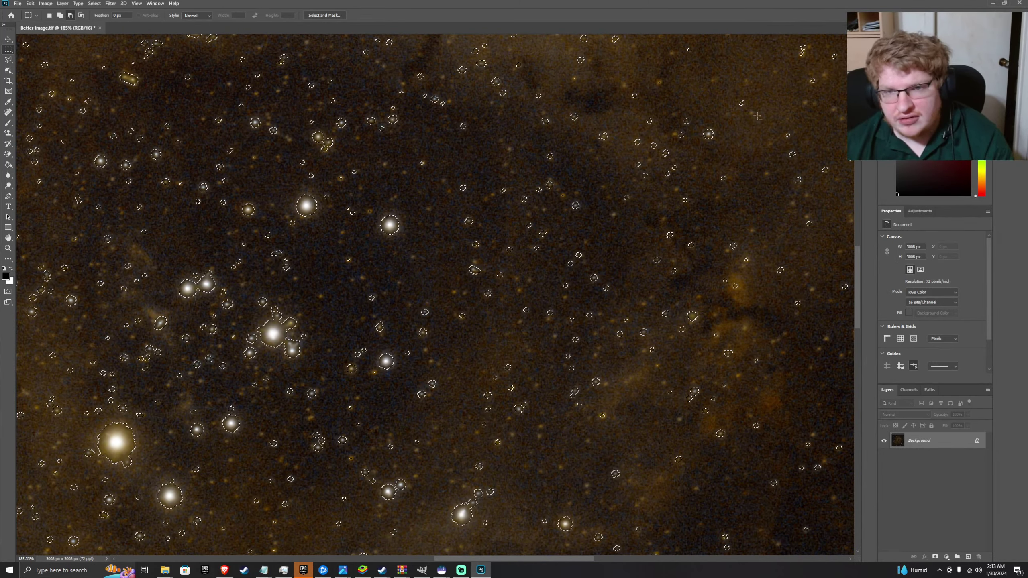
- Compare the stars with and without the Minimum filter by undoing and redoing it
scroll(757, 113, down, 3)
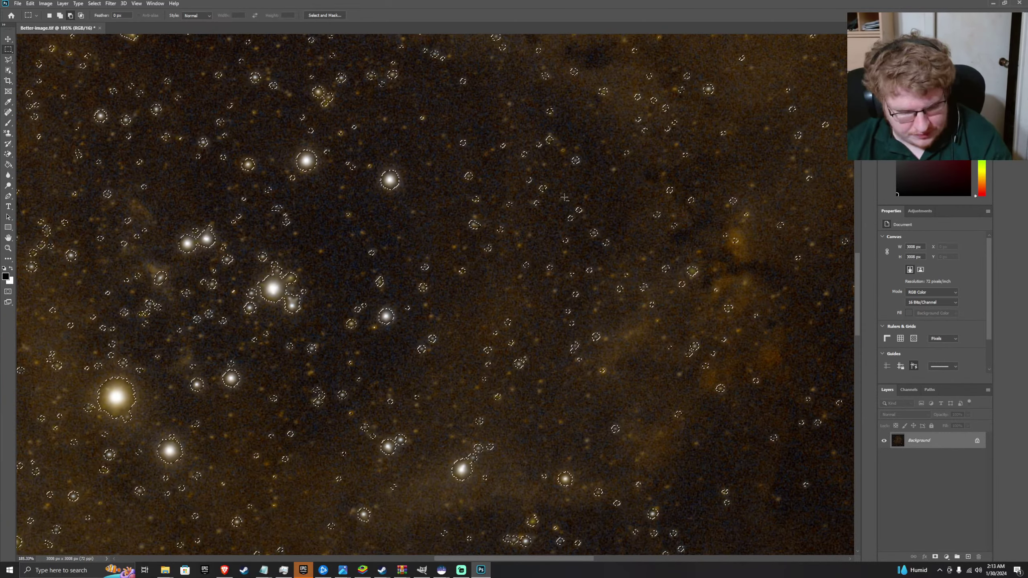
scroll(543, 202, up, 1)
key(ctrl+z)
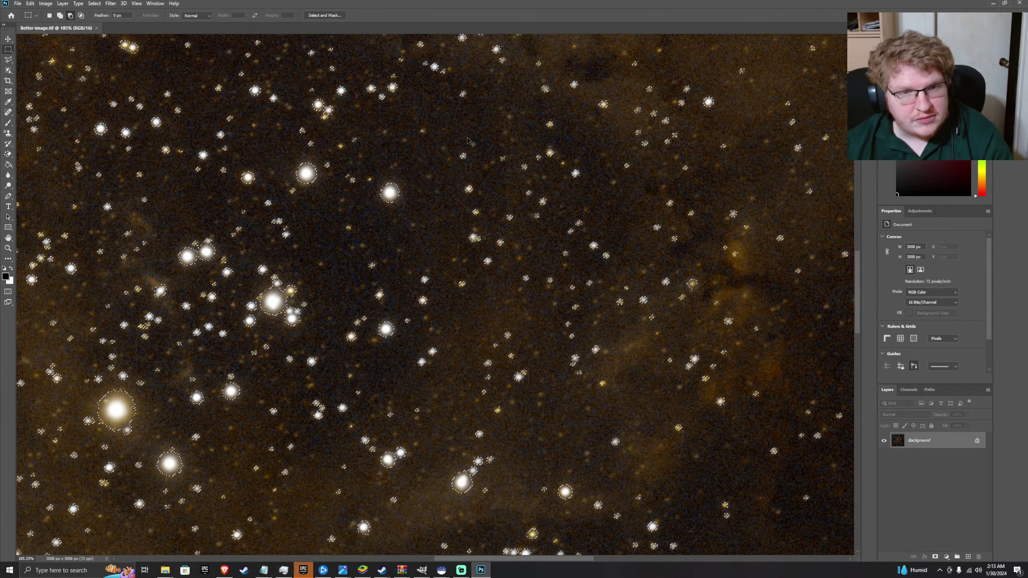
key(ctrl+shift+z)
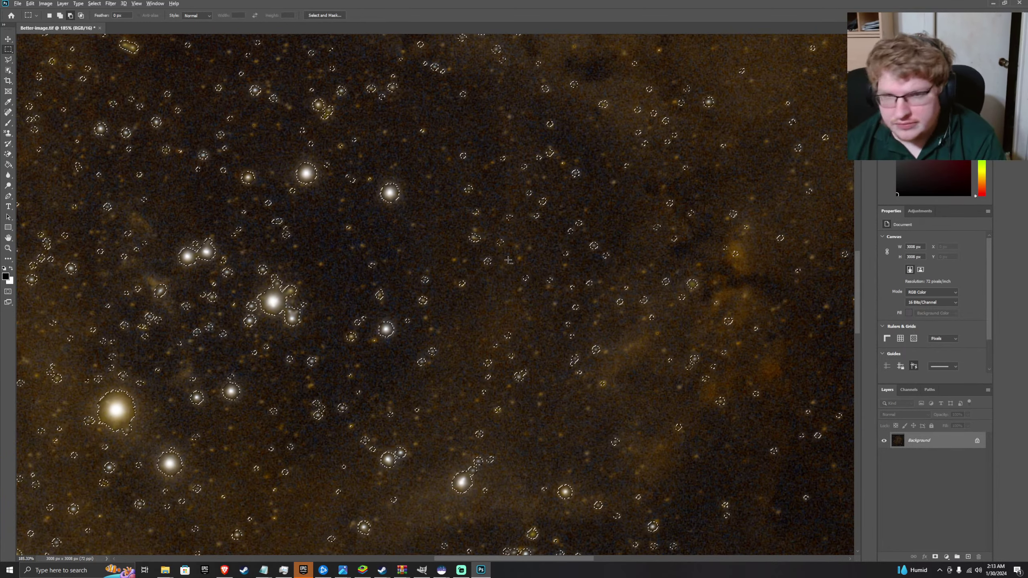
scroll(514, 255, down, 1)
scroll(518, 250, up, 2)
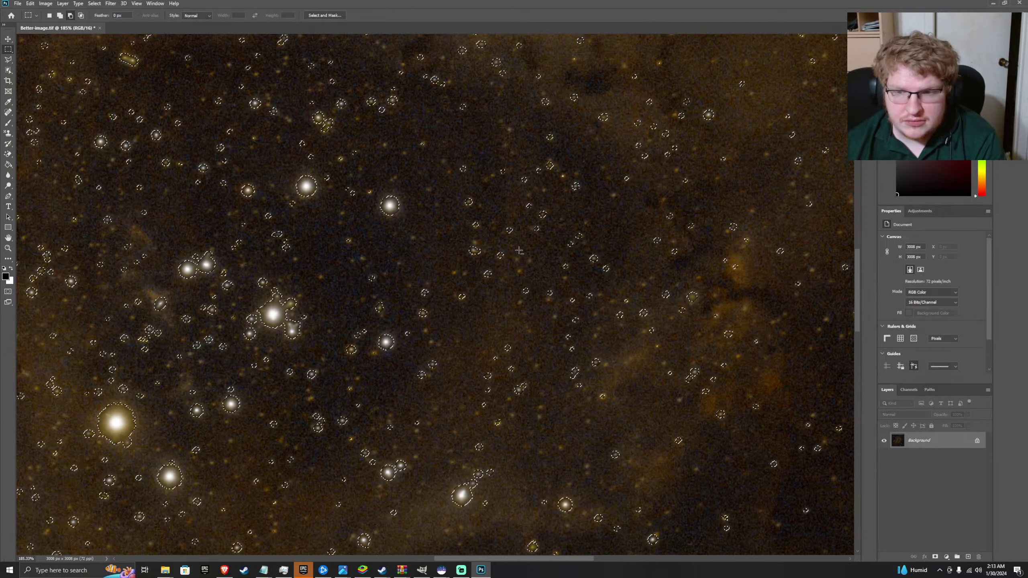
- Examine the star edges across the nebula with and without the star selection, up close and in full view
scroll(518, 250, up, 2)
scroll(566, 258, down, 5)
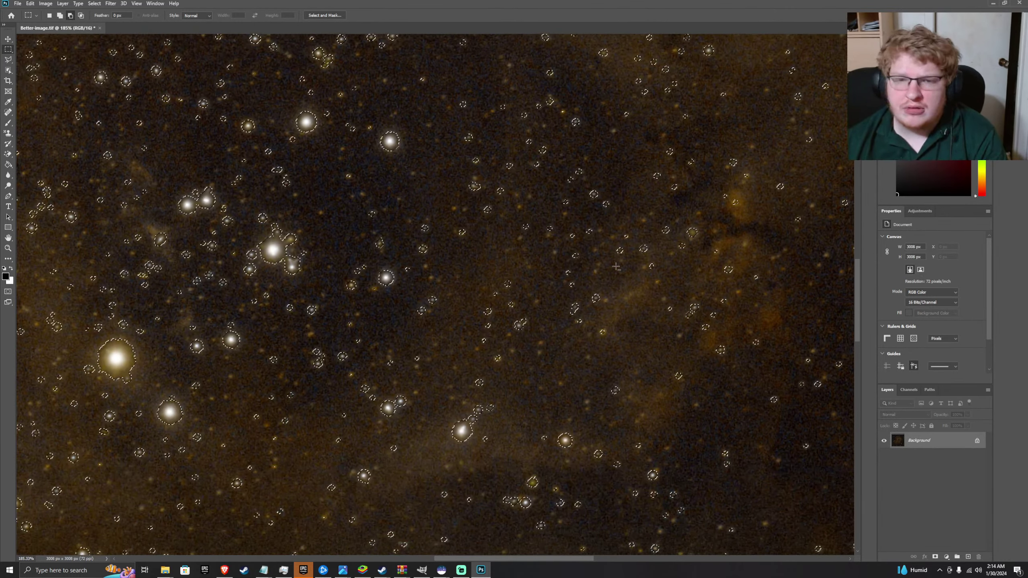
scroll(607, 266, down, 1)
scroll(587, 264, up, 2)
scroll(567, 264, down, 1)
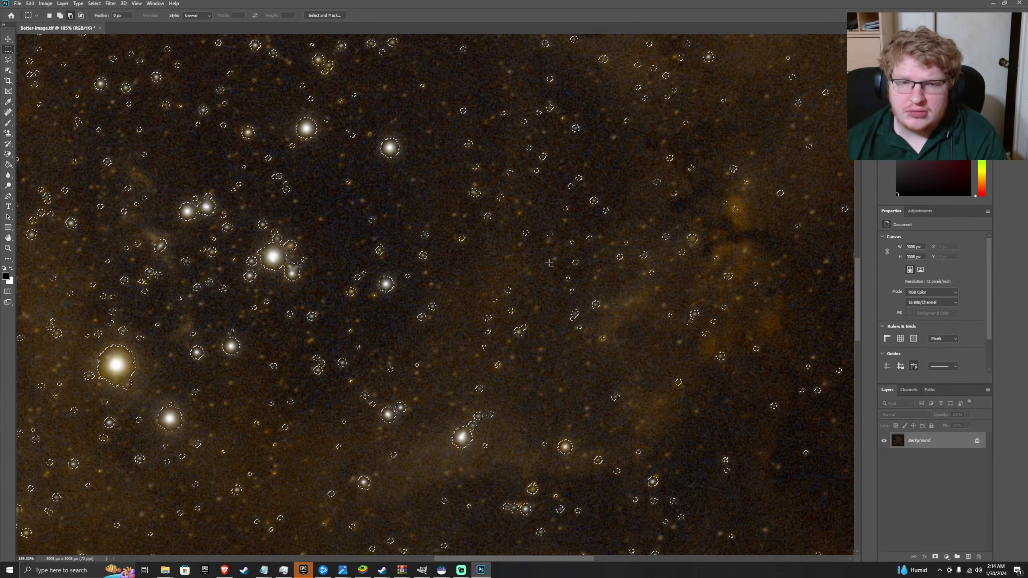
scroll(549, 263, down, 5)
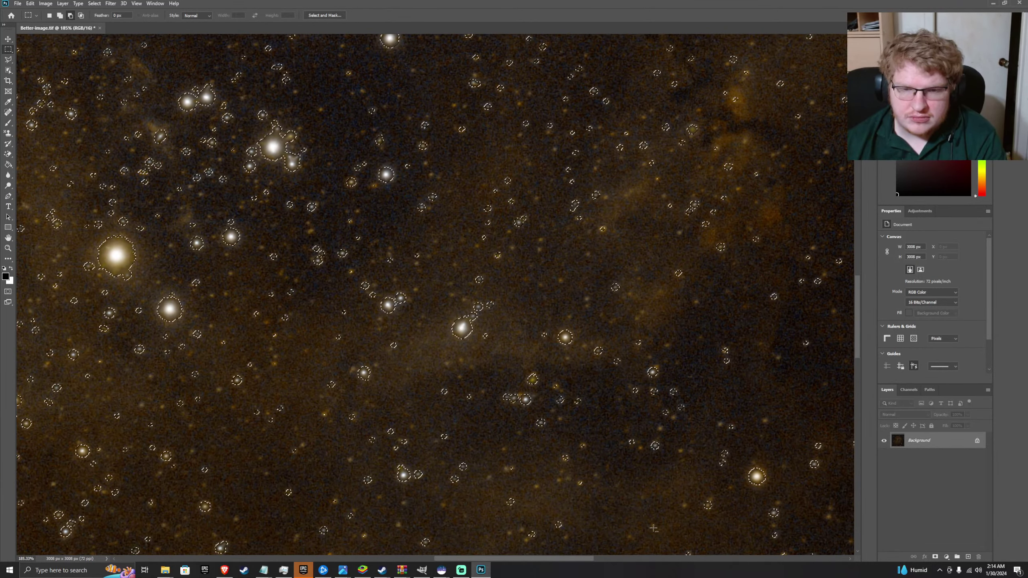
key(ctrl+d)
scroll(780, 463, down, 1)
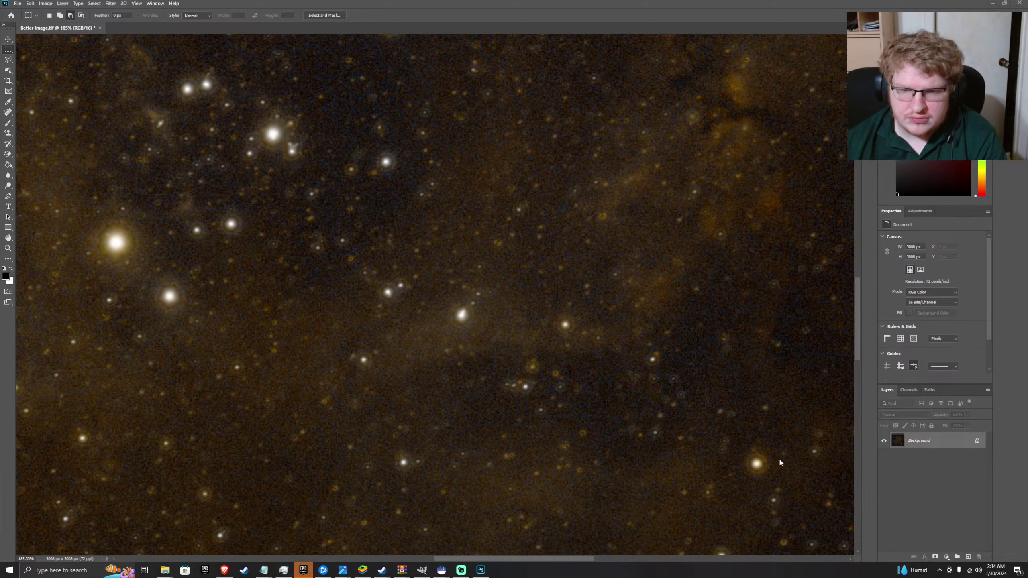
scroll(778, 458, down, 6)
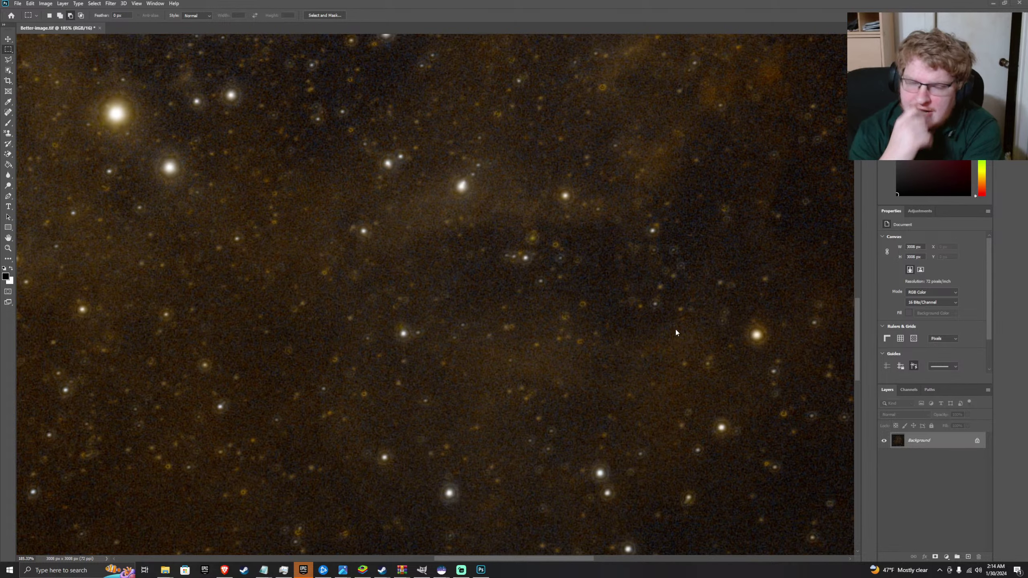
scroll(691, 286, left, 2)
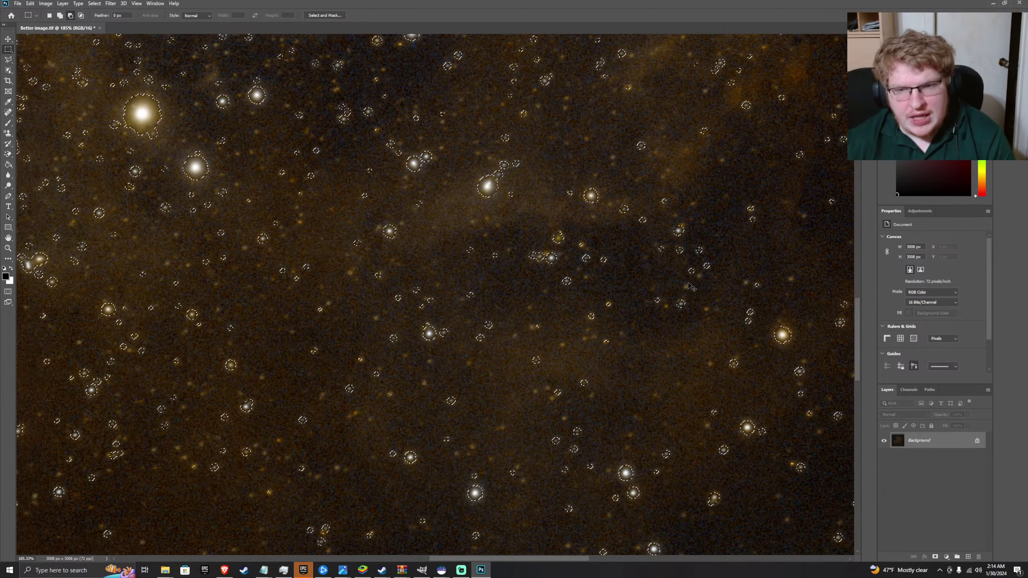
key(v)
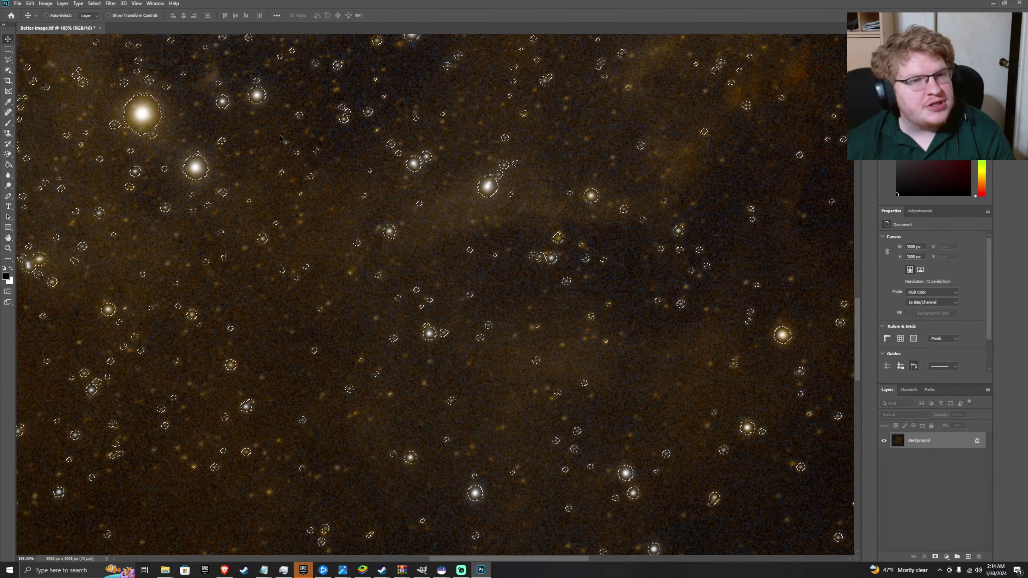
scroll(282, 139, down, 5)
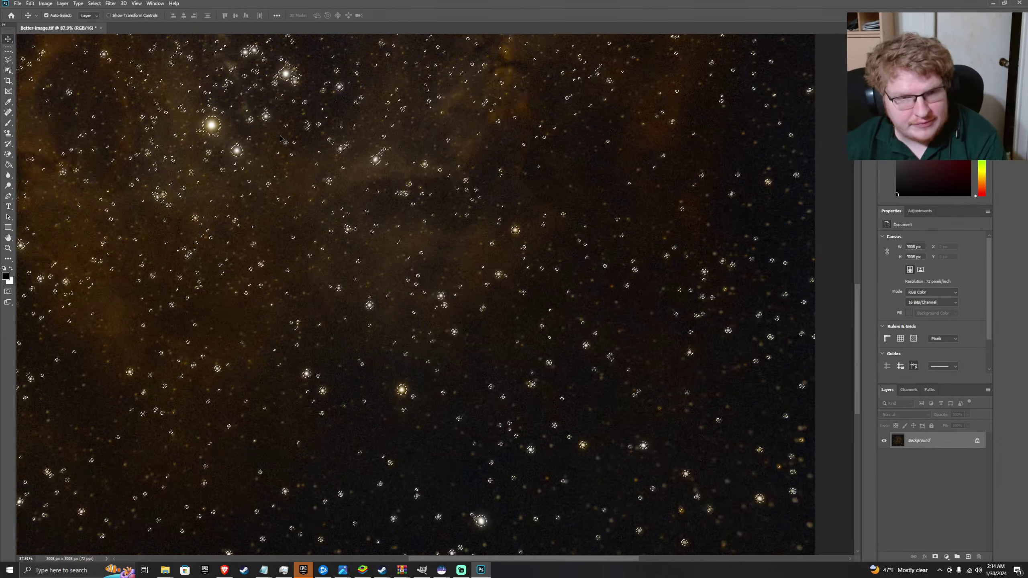
scroll(282, 139, down, 3)
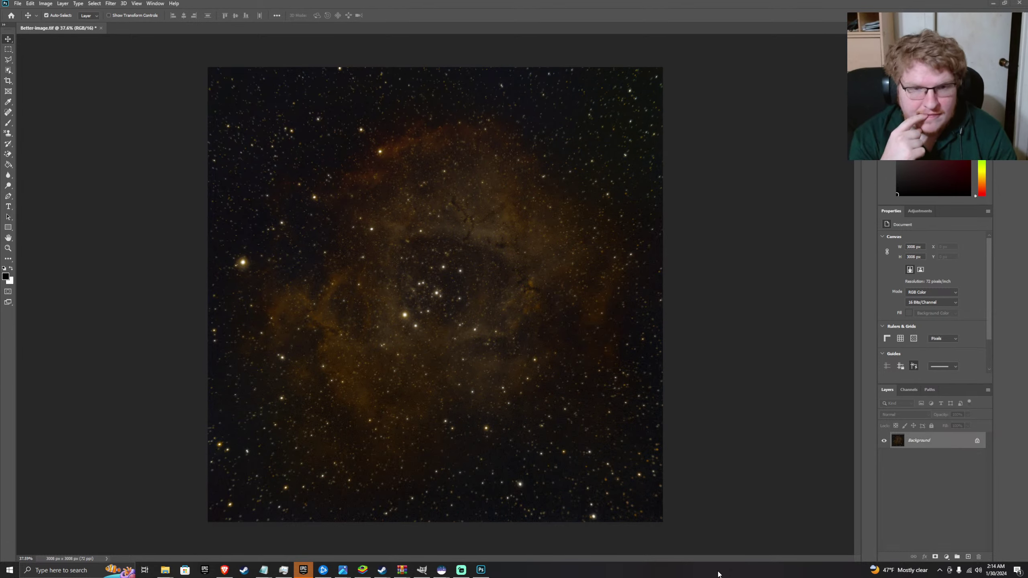
- Compare the image before and after the star reduction by undoing and redoing the latest edits
key(ctrl+z)
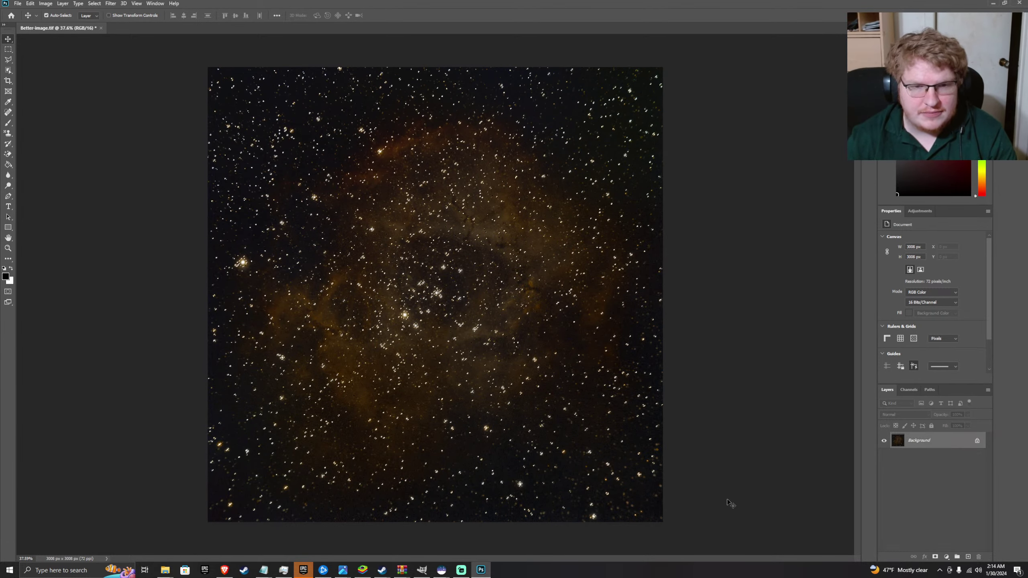
key(ctrl+shift+z)
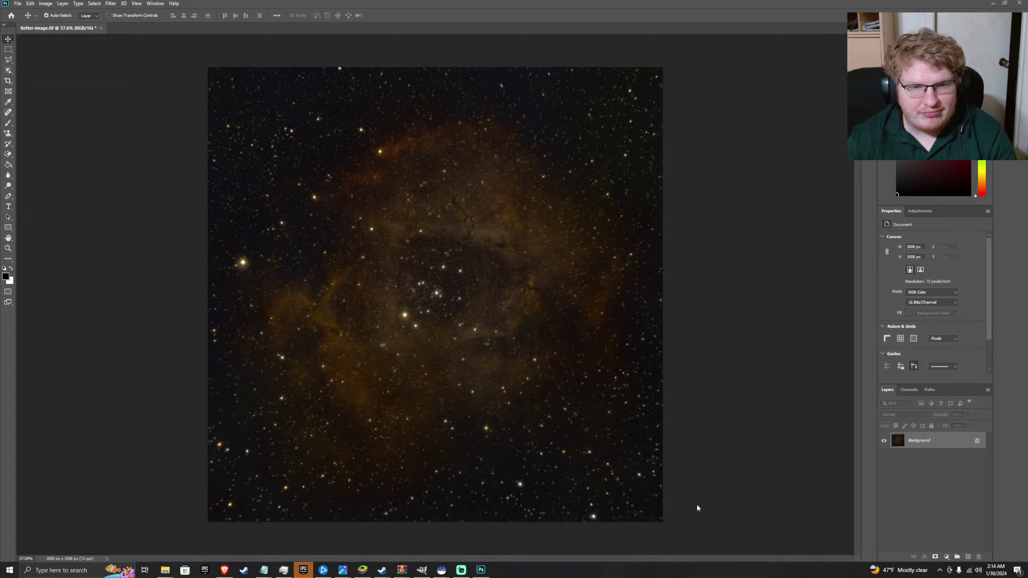
key(ctrl+z)
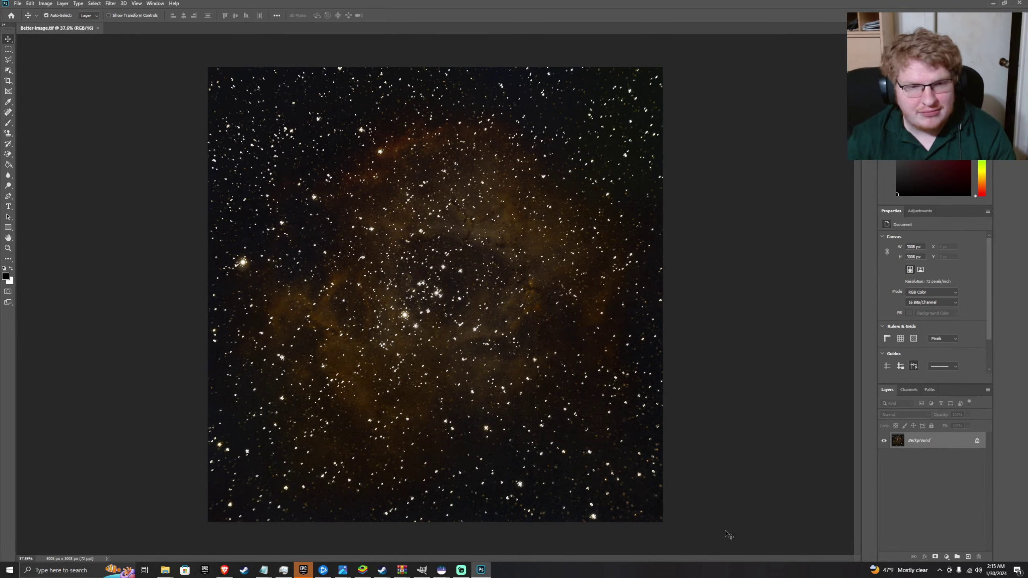
key(ctrl+shift+z)
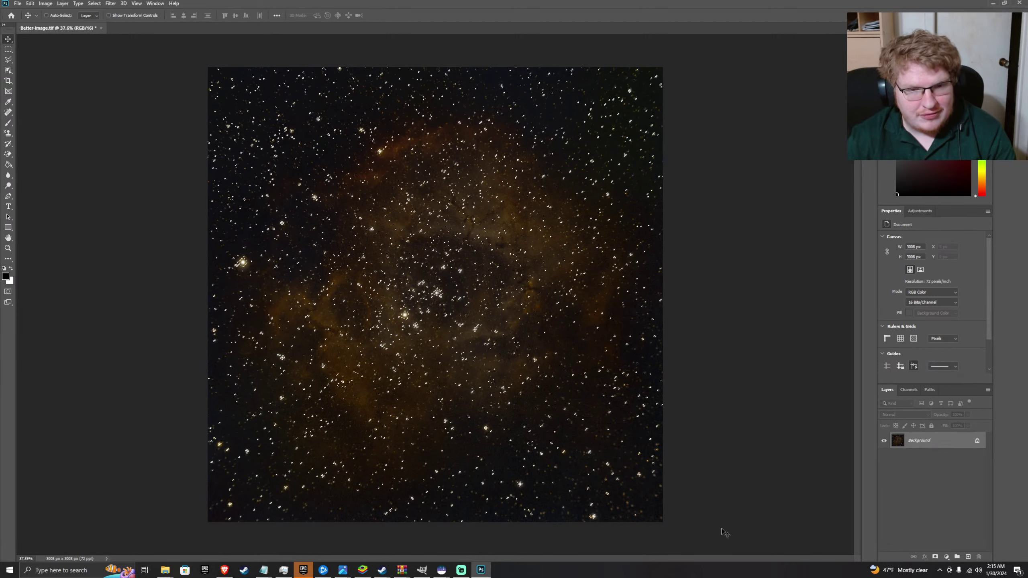
key(ctrl+shift+z)
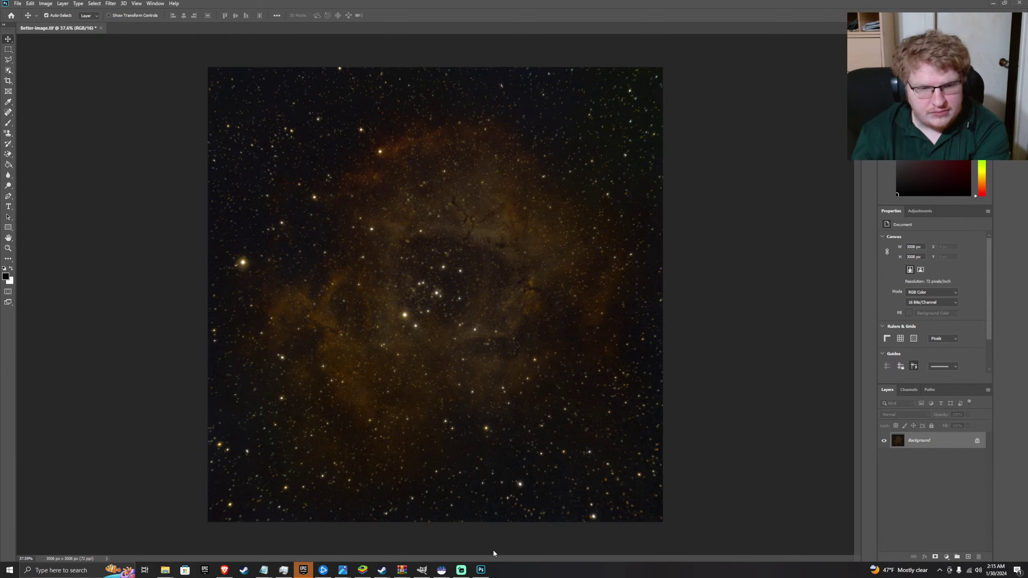
- Switch to the YouTube tutorial "Edit the Rosette Nebula in 10 Minutes" in the browser and watch its Star Reduction chapter
mouse_move(165, 569)
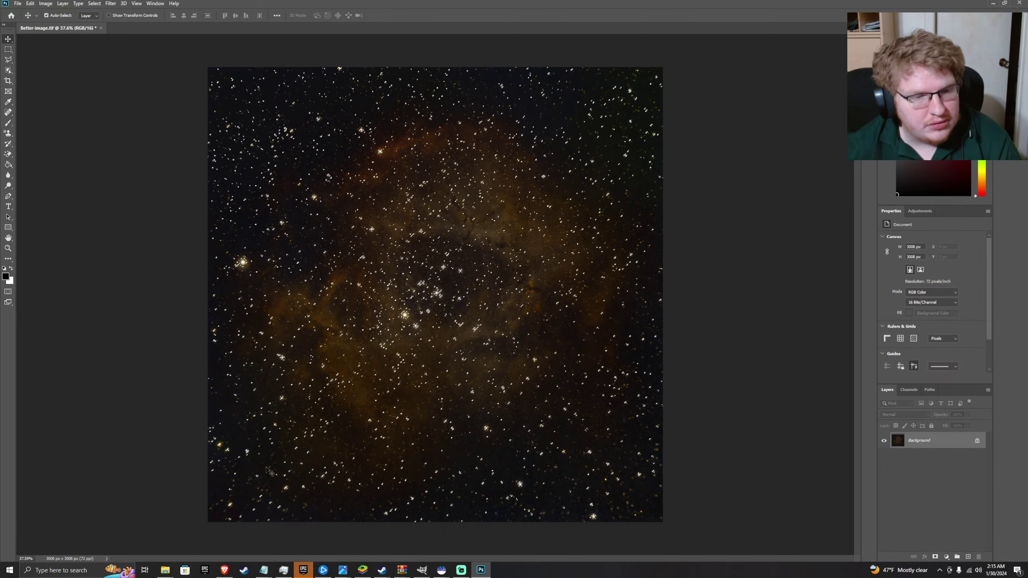
click(221, 571)
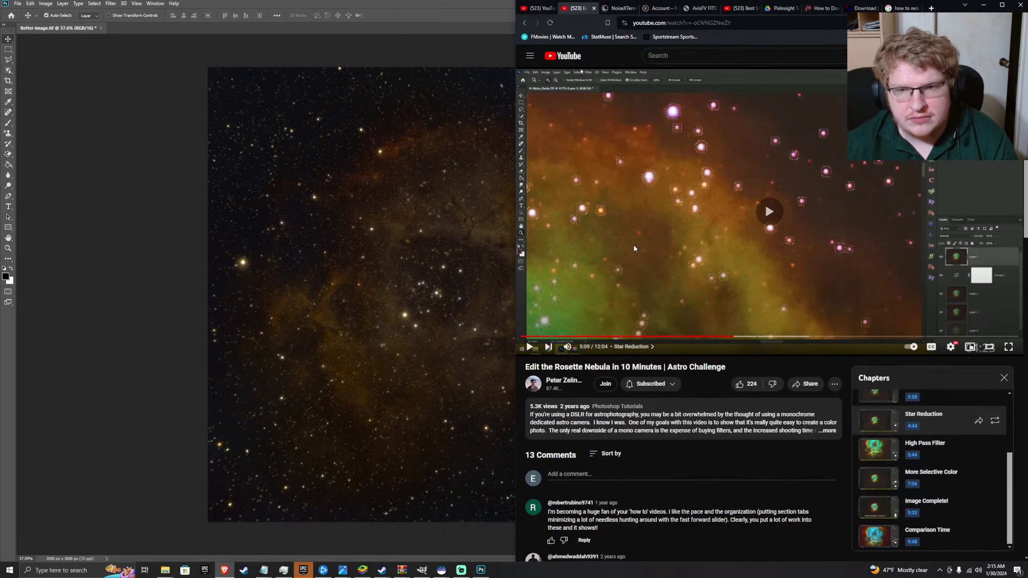
click(764, 267)
click(19, 483)
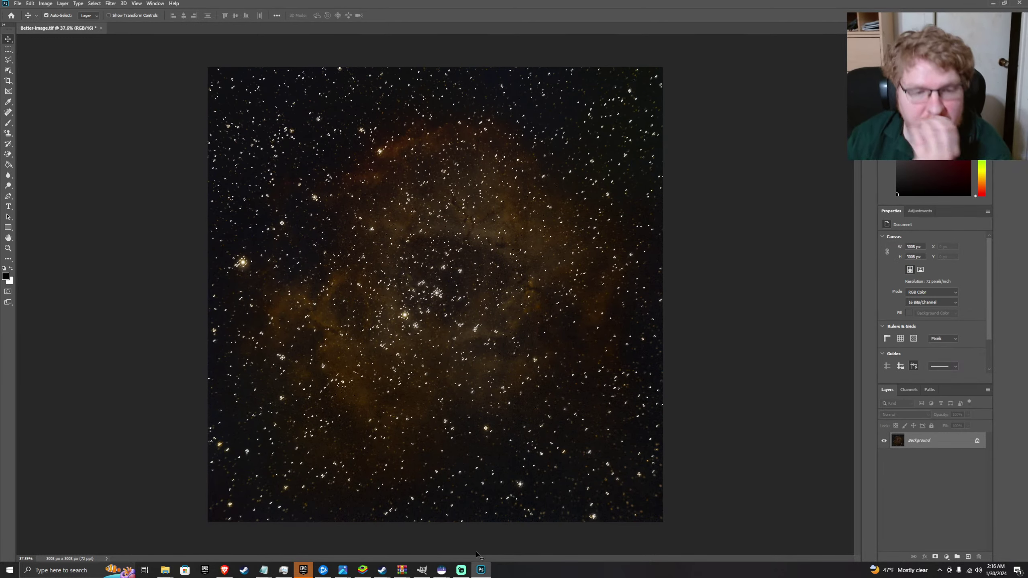
click(225, 570)
click(602, 262)
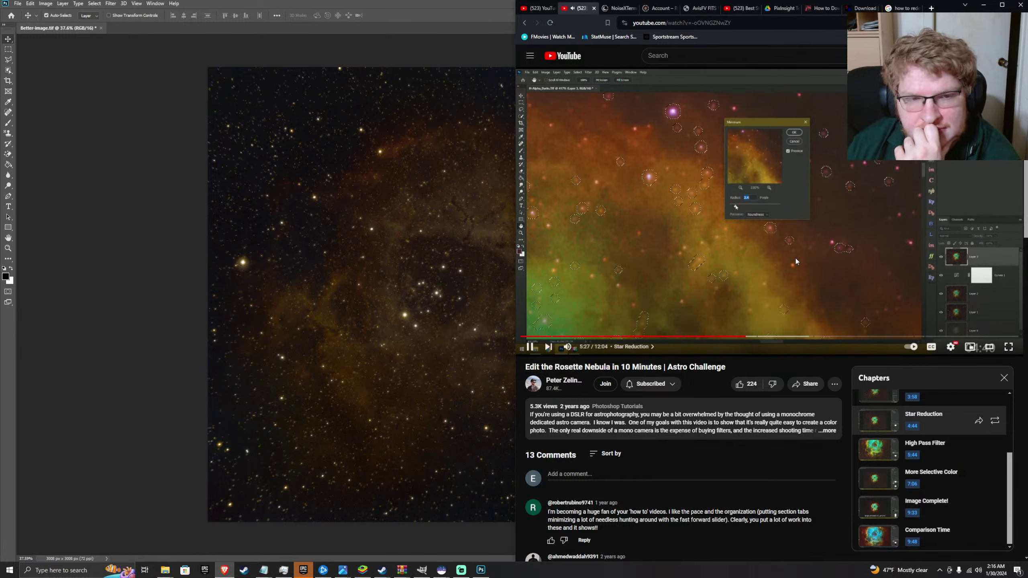
click(816, 275)
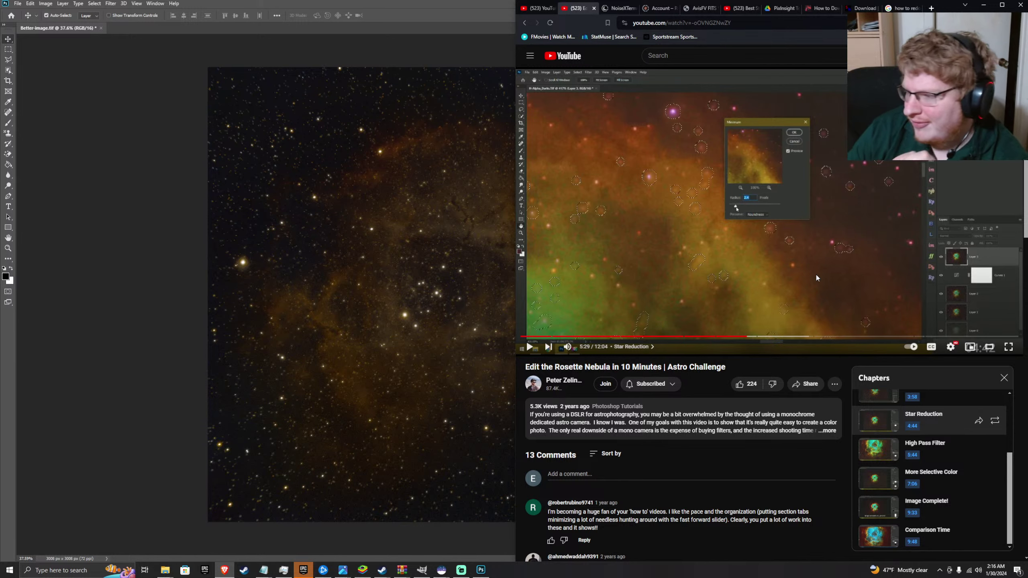
click(816, 275)
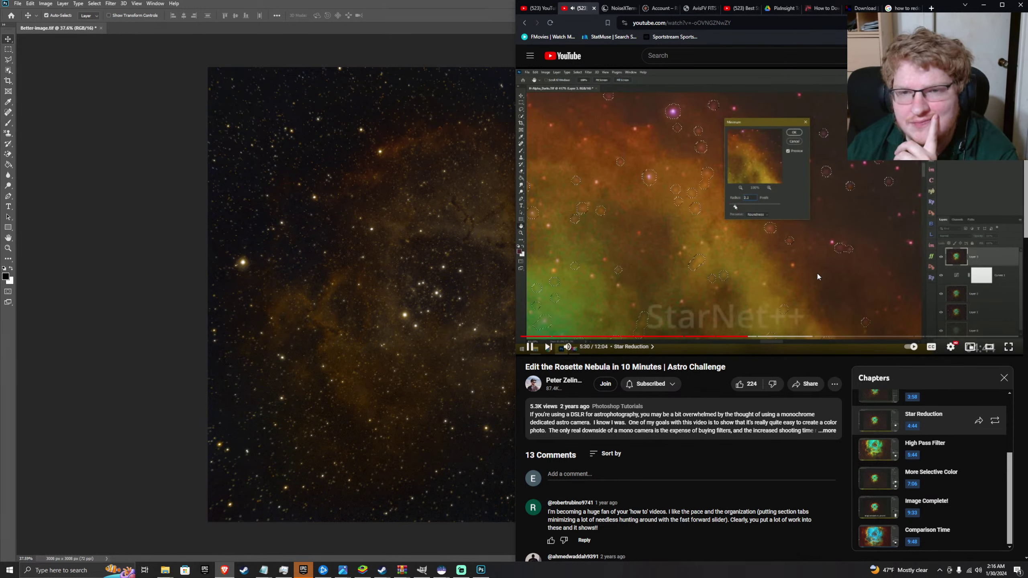
- Replay the end of the tutorial's Star Reduction chapter, pause the video and switch back to Photoshop
drag(757, 337, 790, 293)
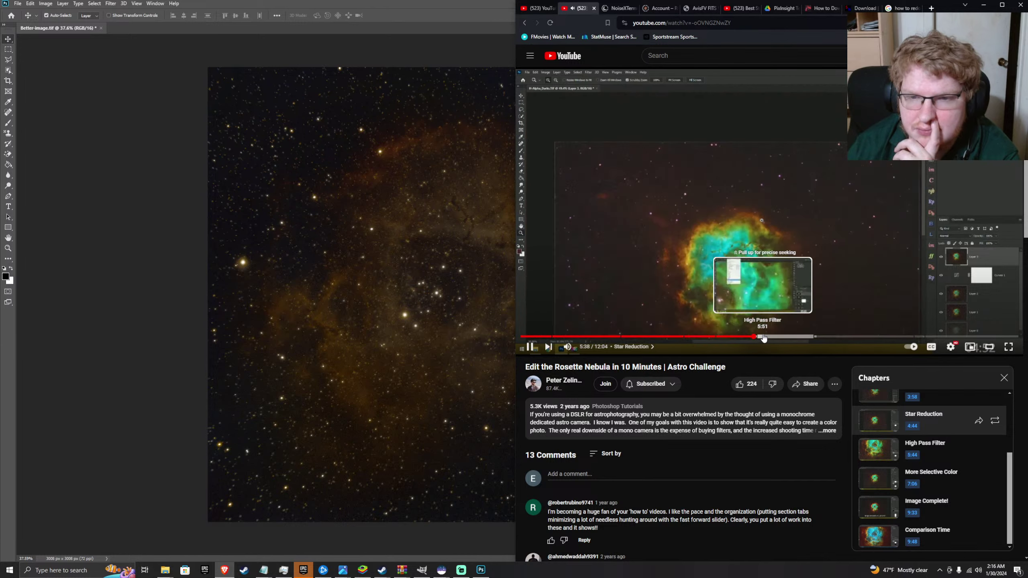
drag(764, 338, 783, 275)
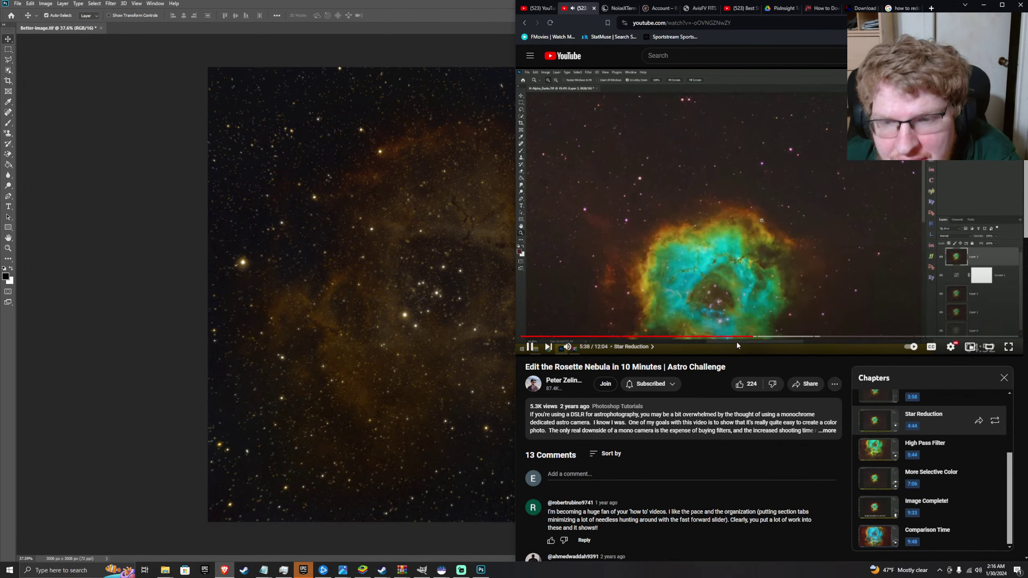
click(750, 337)
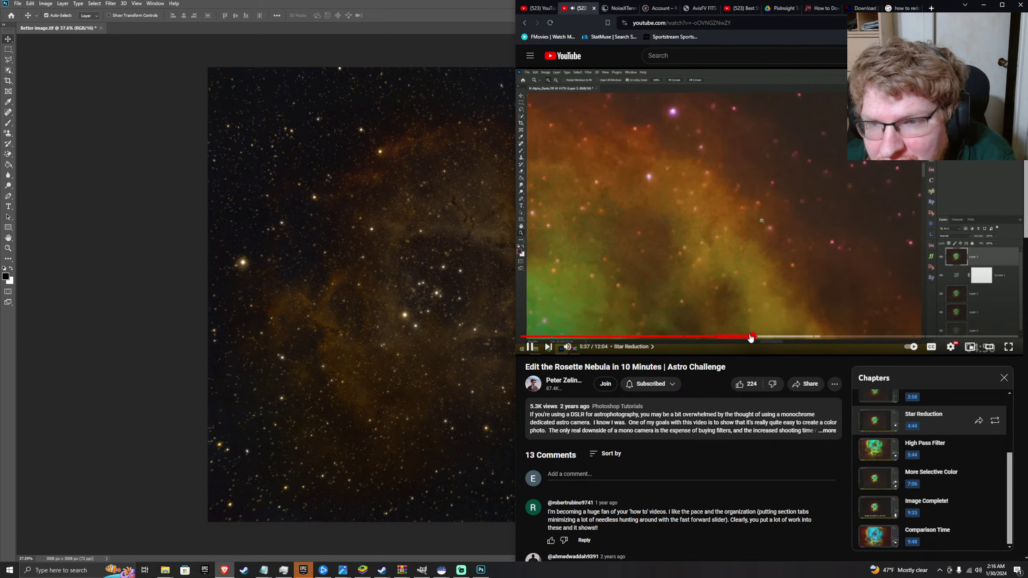
key(Left)
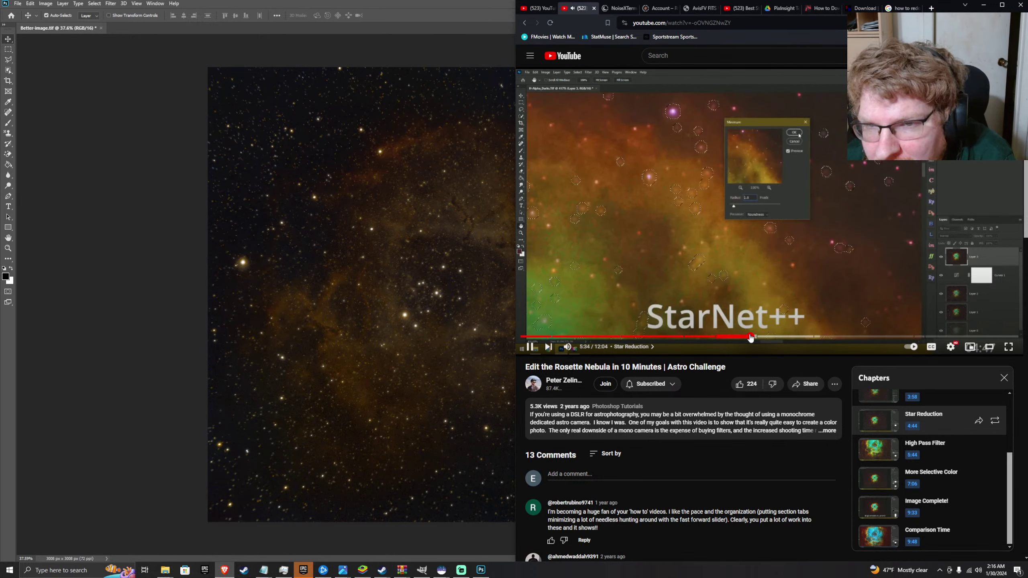
click(789, 284)
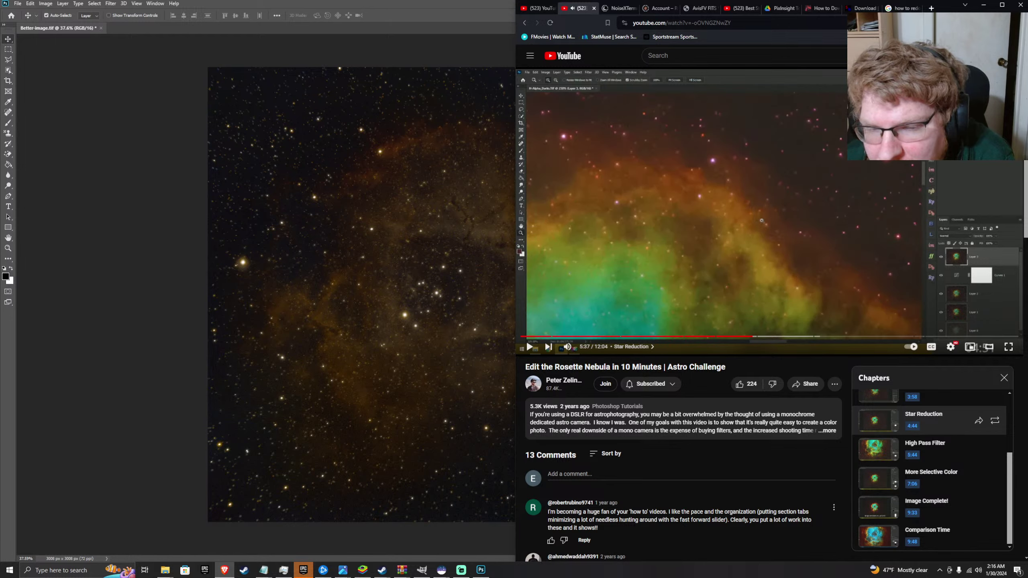
key(alt+Tab)
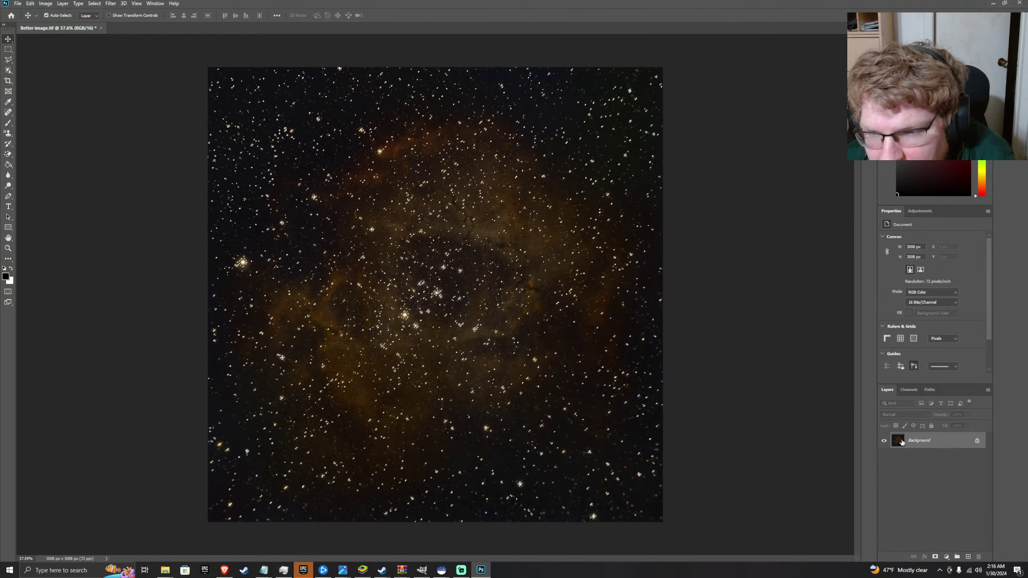
double_click(912, 444)
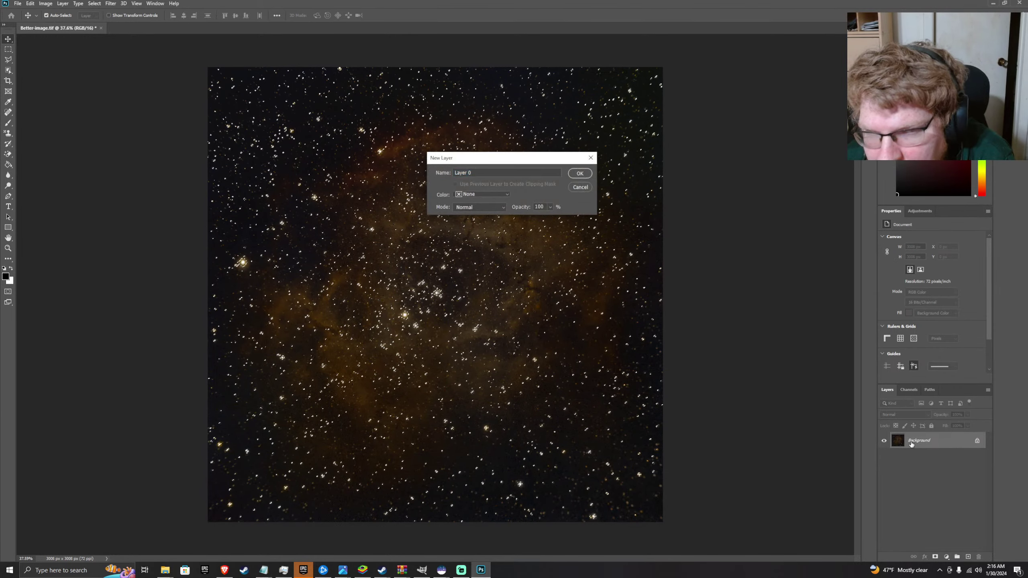
click(595, 161)
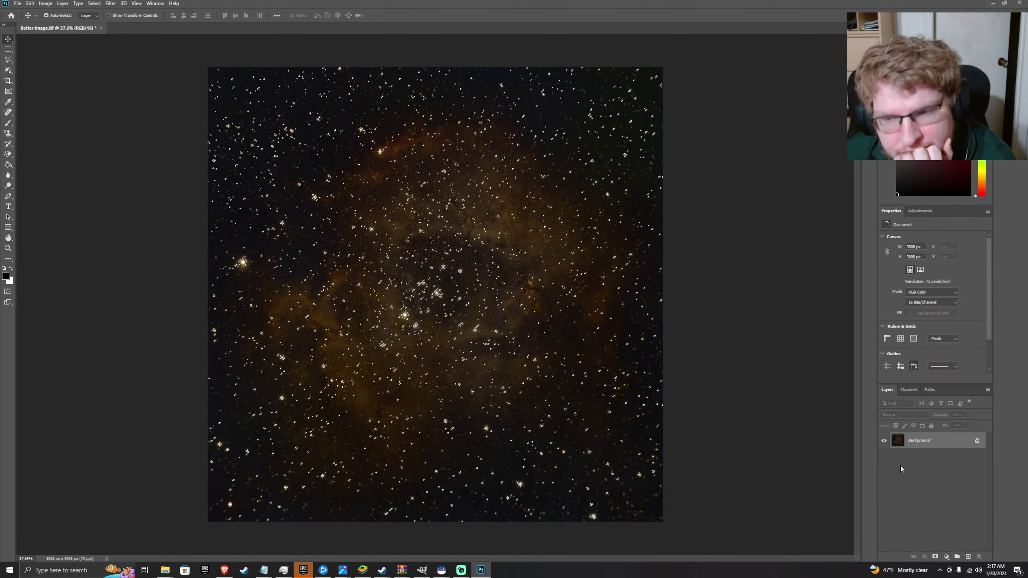
click(976, 441)
double_click(976, 442)
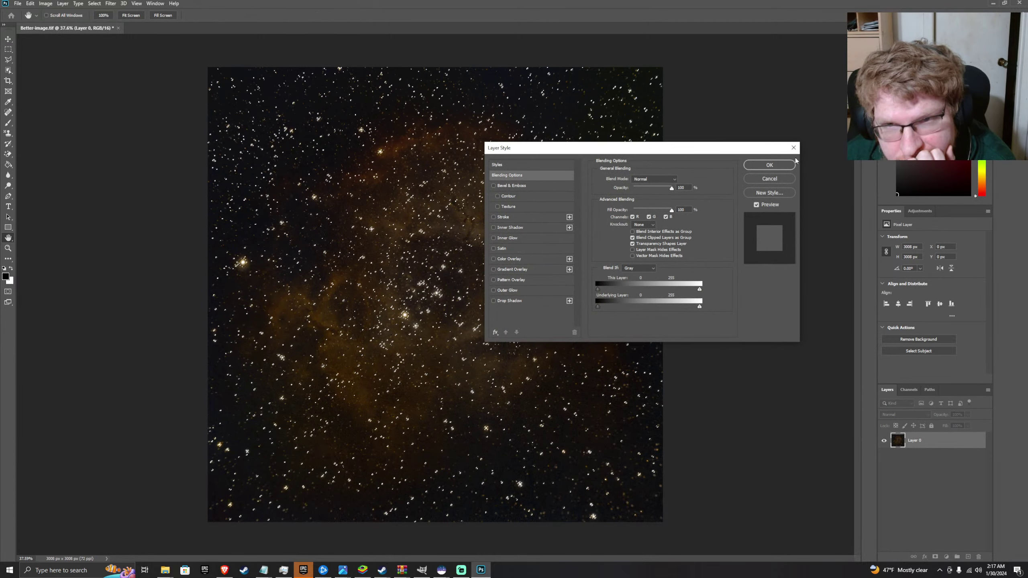
key(Escape)
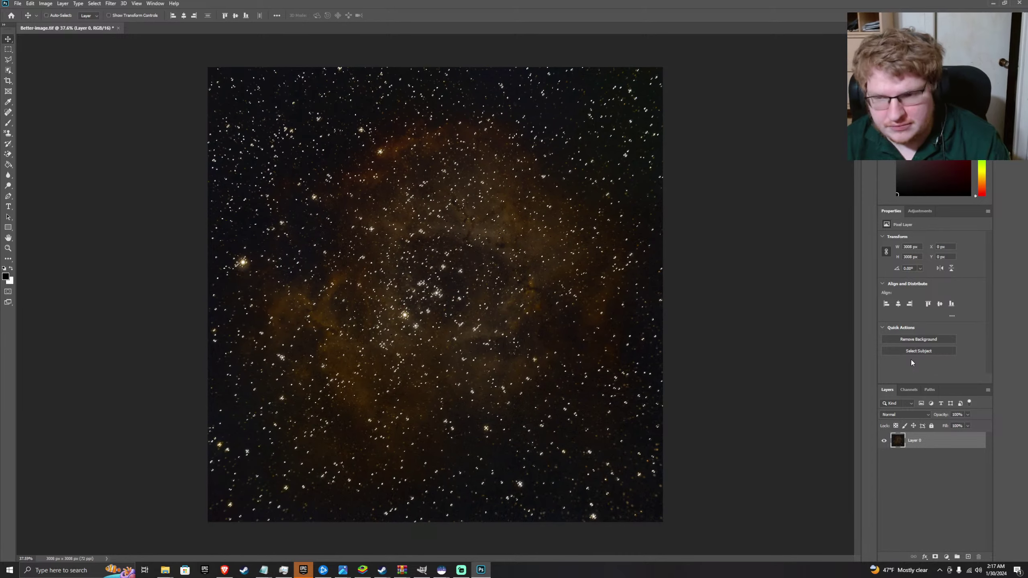
- Undo the layer unlock and the star reduction, and duplicate the Background layer as "Background copy"
key(ctrl+z)
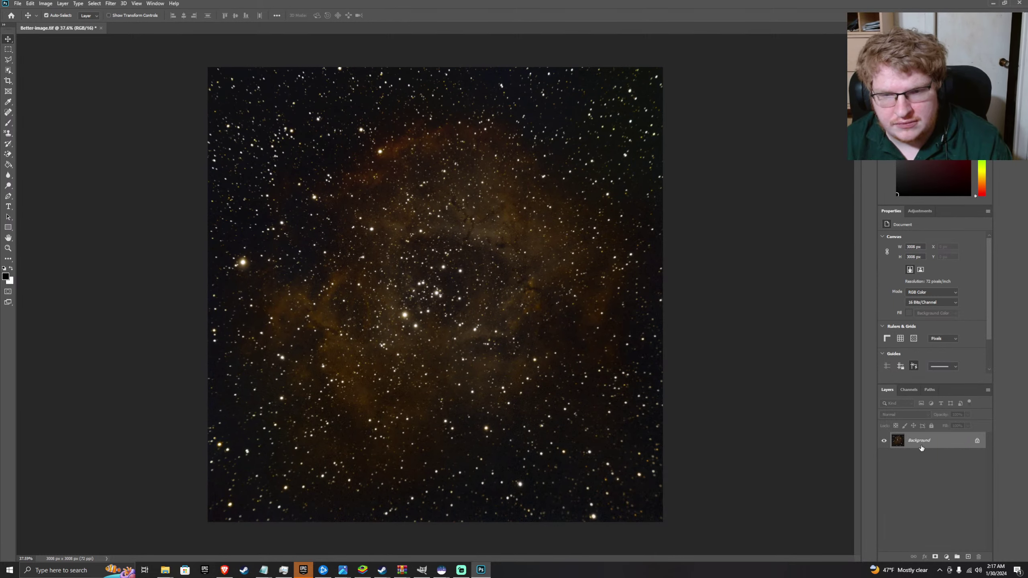
right_click(921, 445)
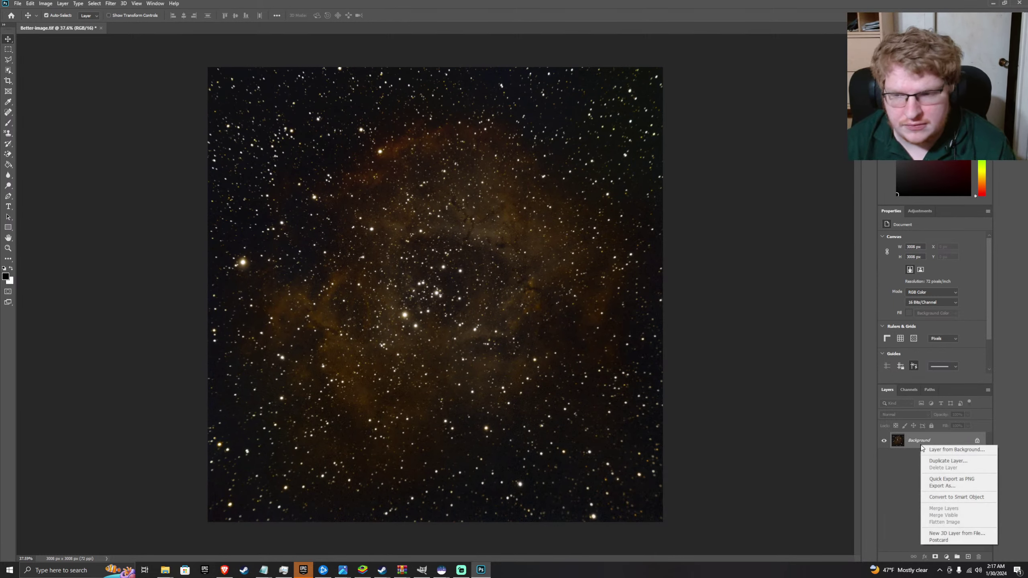
click(944, 461)
click(581, 165)
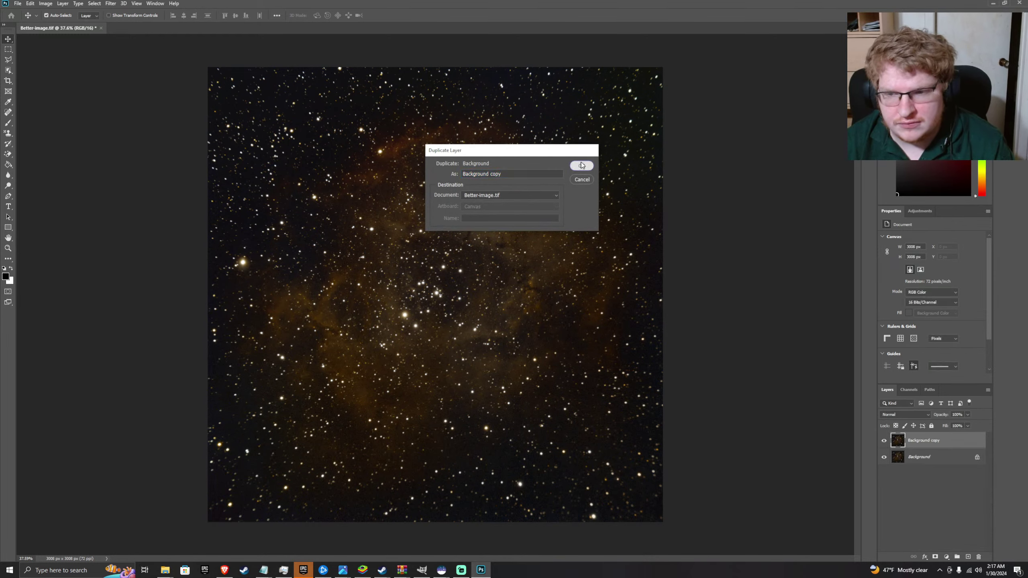
click(926, 447)
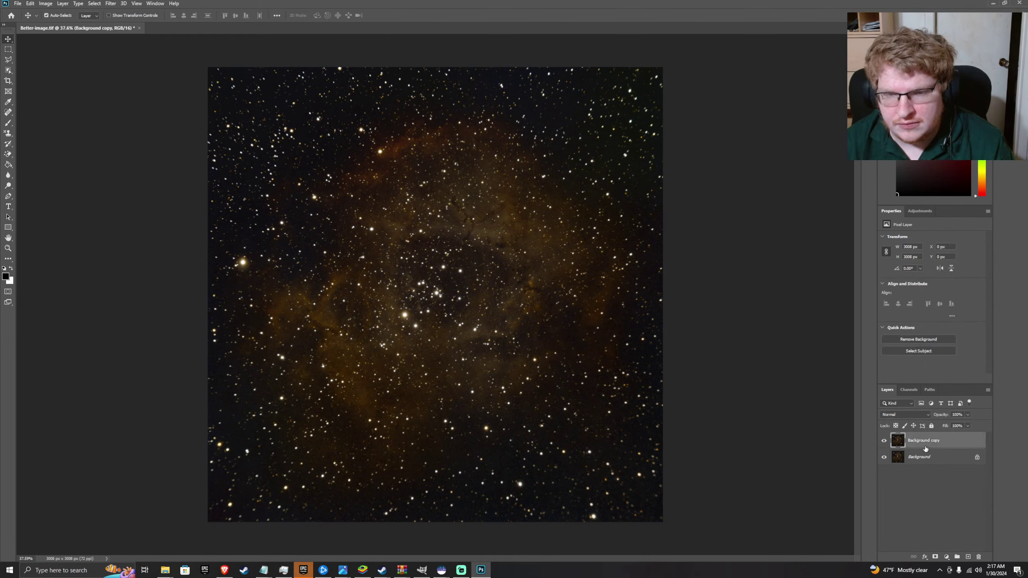
- Select the stars on the Background copy layer with a Highlights Color Range at fuzziness 11% and range 113, and grow the selection
click(111, 4)
mouse_move(97, 6)
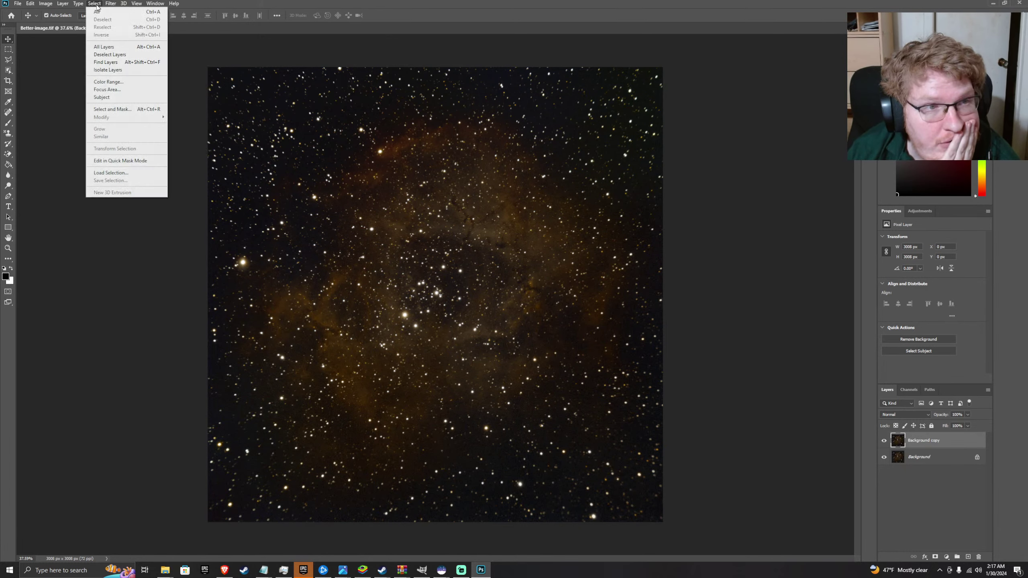
click(109, 82)
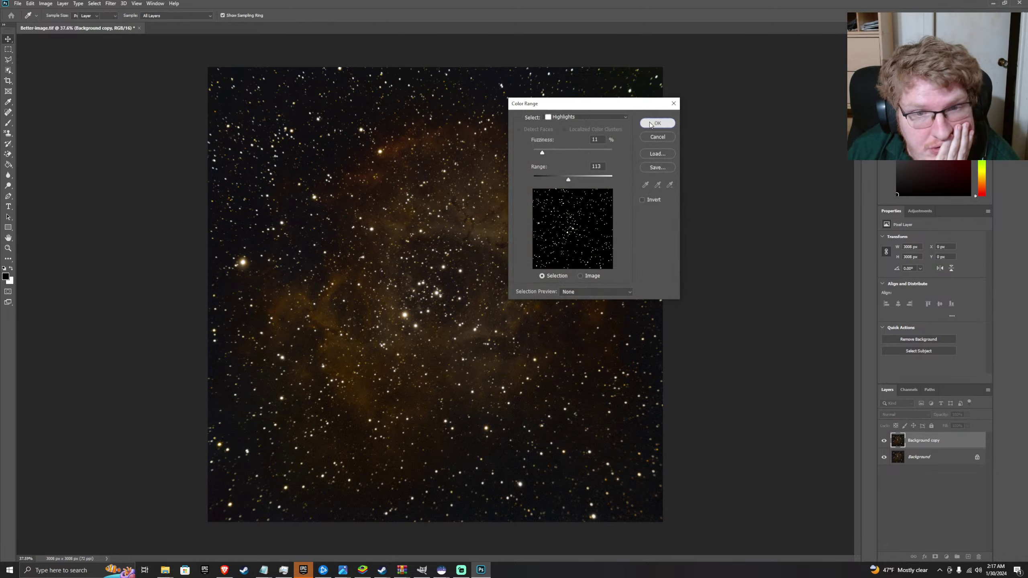
click(657, 123)
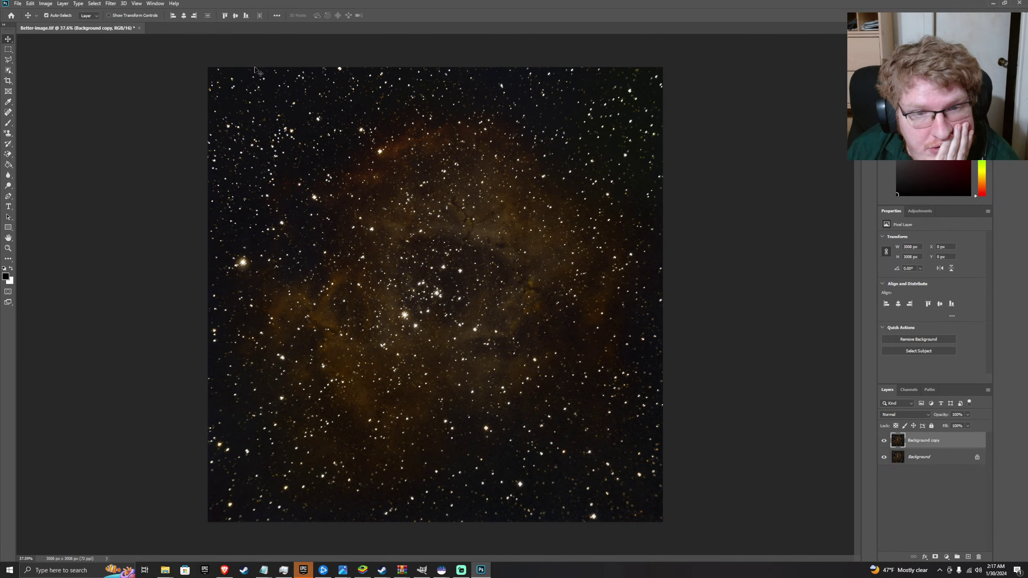
click(108, 5)
mouse_move(96, 4)
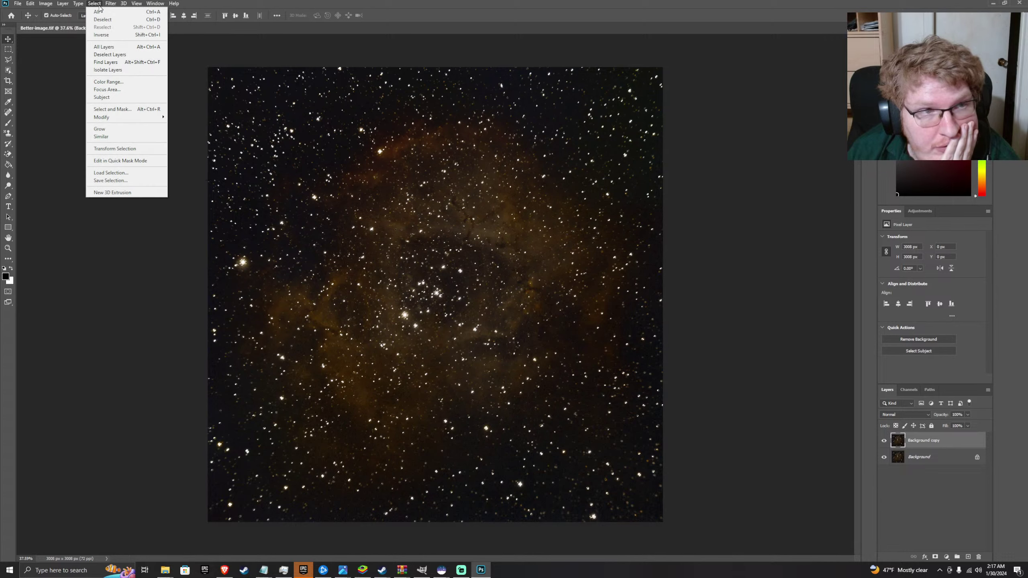
click(121, 129)
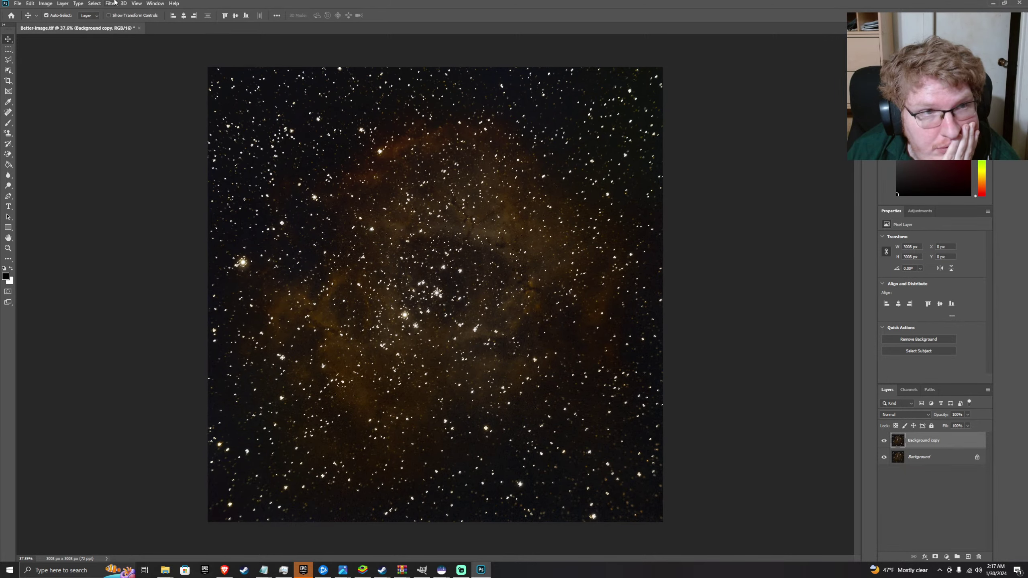
- Apply the Minimum filter to the selected stars with a 2.6-pixel radius, preserving roundness
click(113, 3)
mouse_move(149, 163)
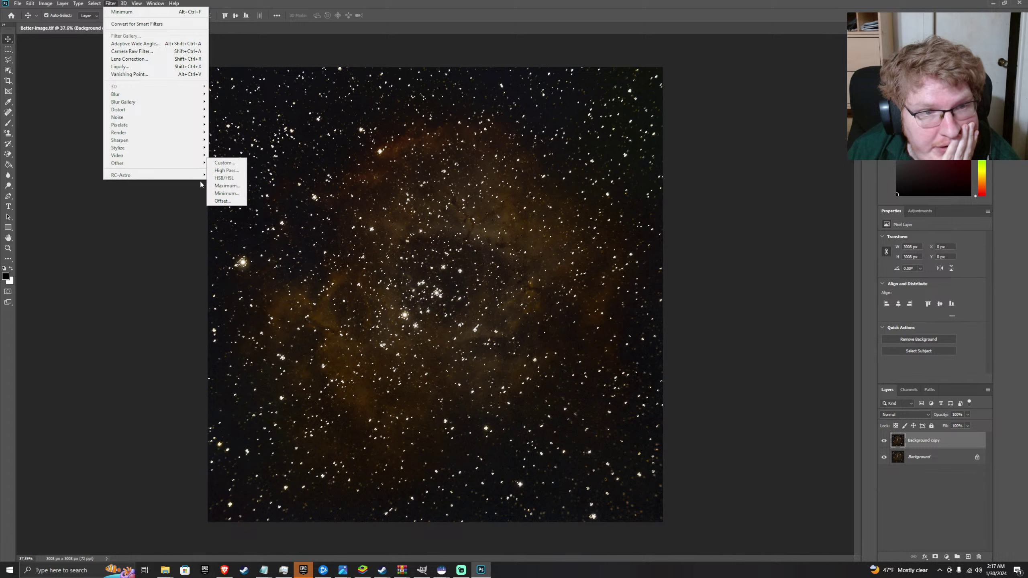
click(225, 194)
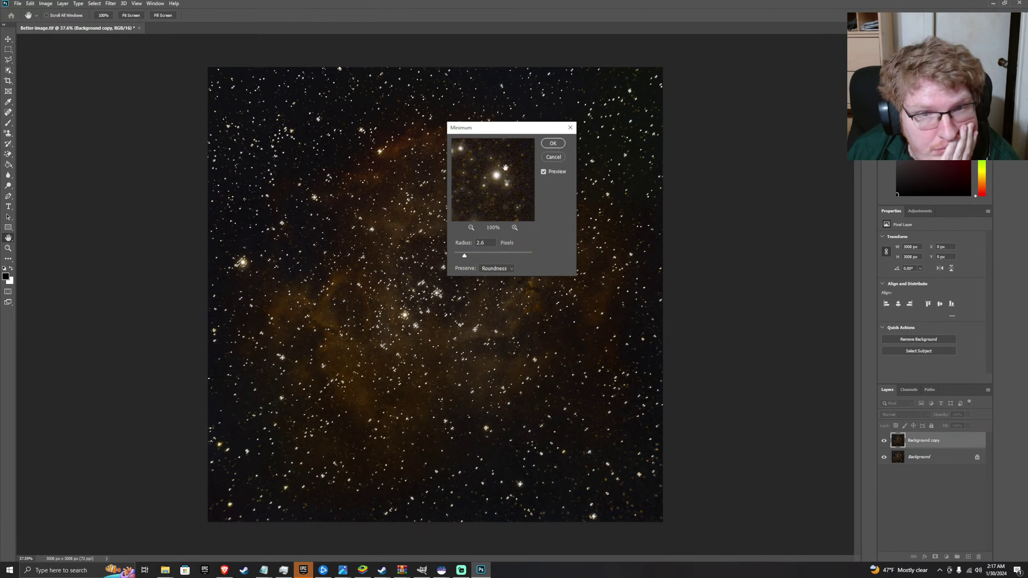
click(552, 143)
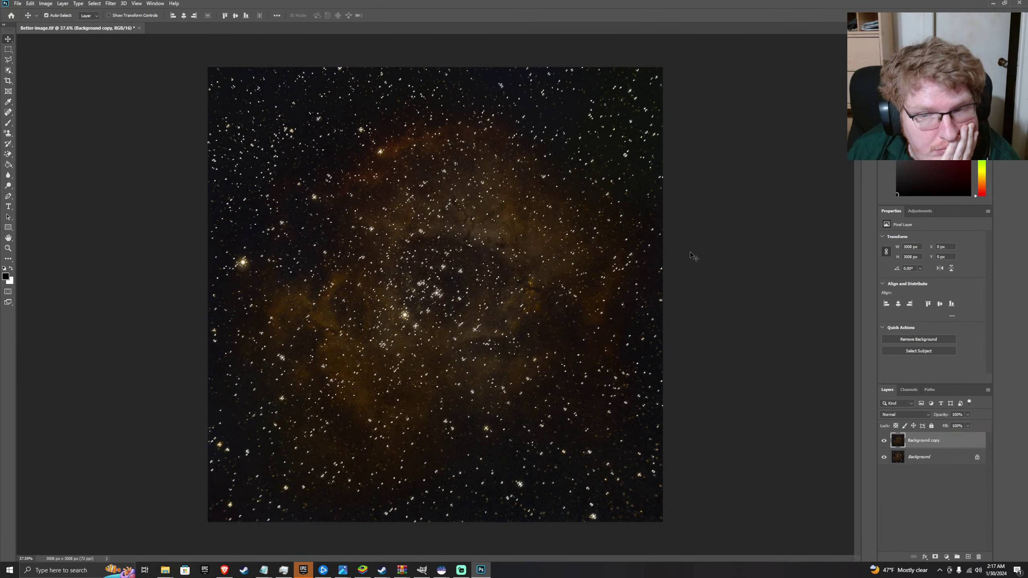
click(733, 308)
click(927, 447)
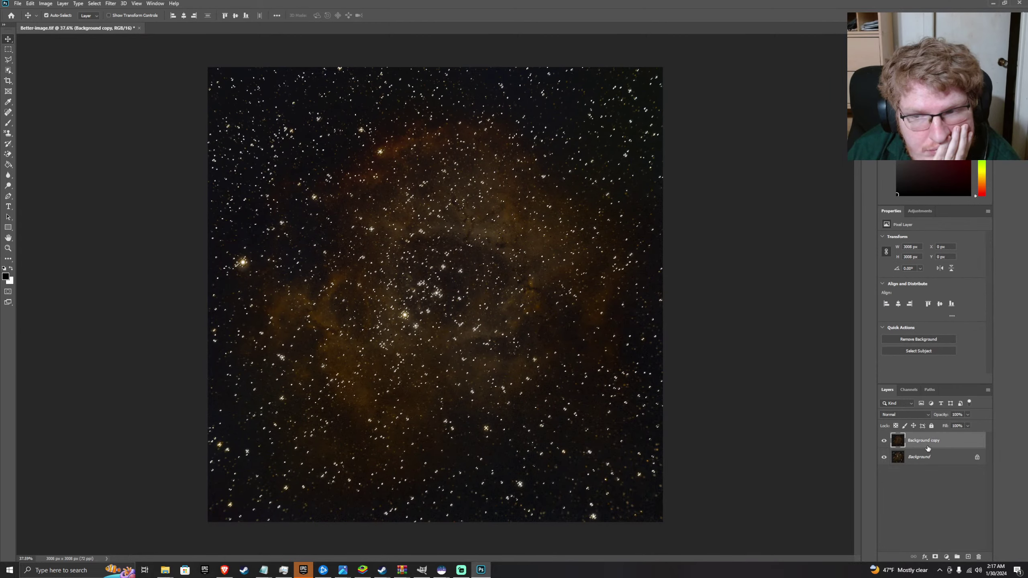
double_click(928, 447)
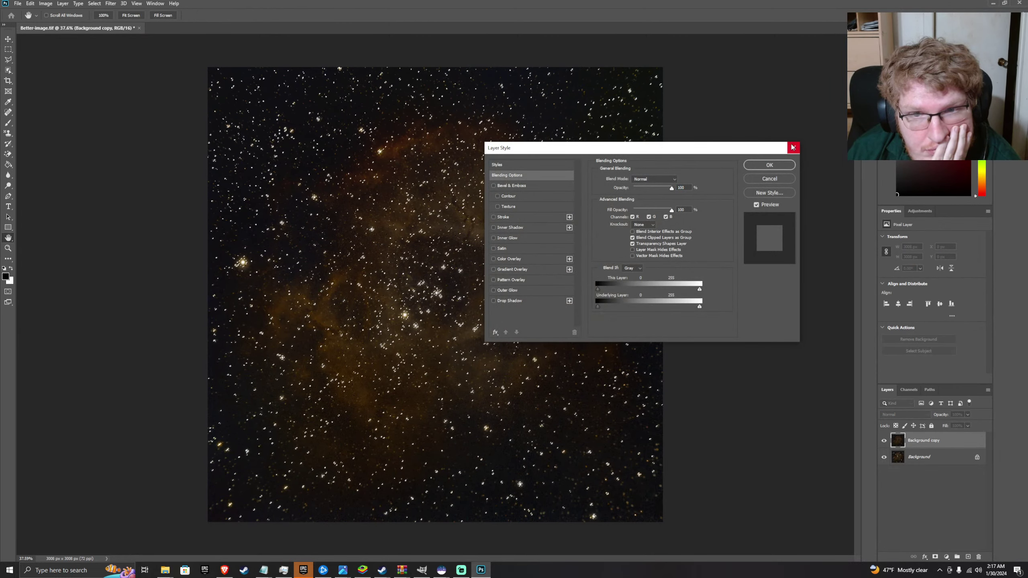
click(792, 147)
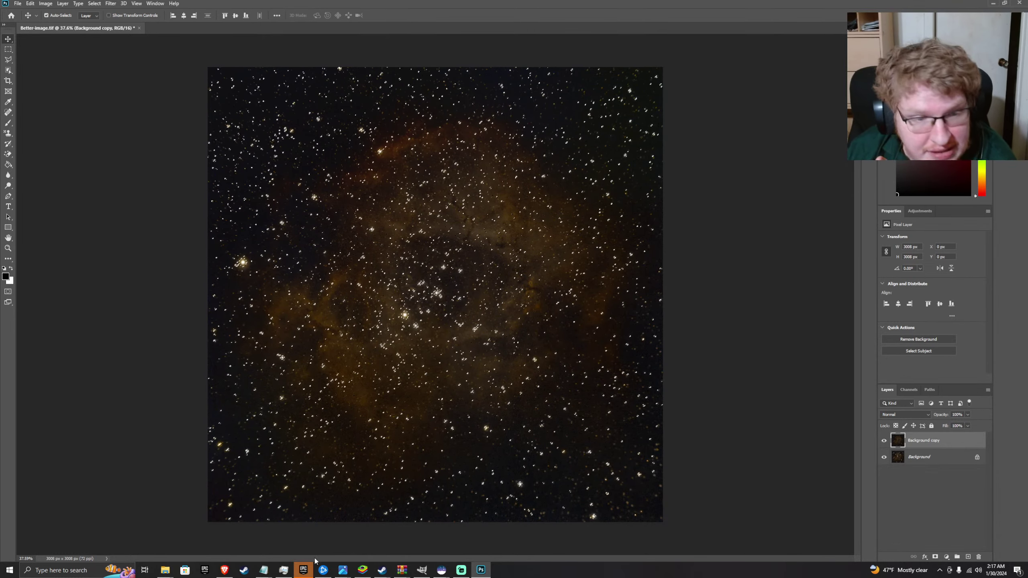
- Switch to the browser, replay the Star Reduction ending of the Rosette tutorial, pause it and return to Photoshop with the Move tool active
click(224, 569)
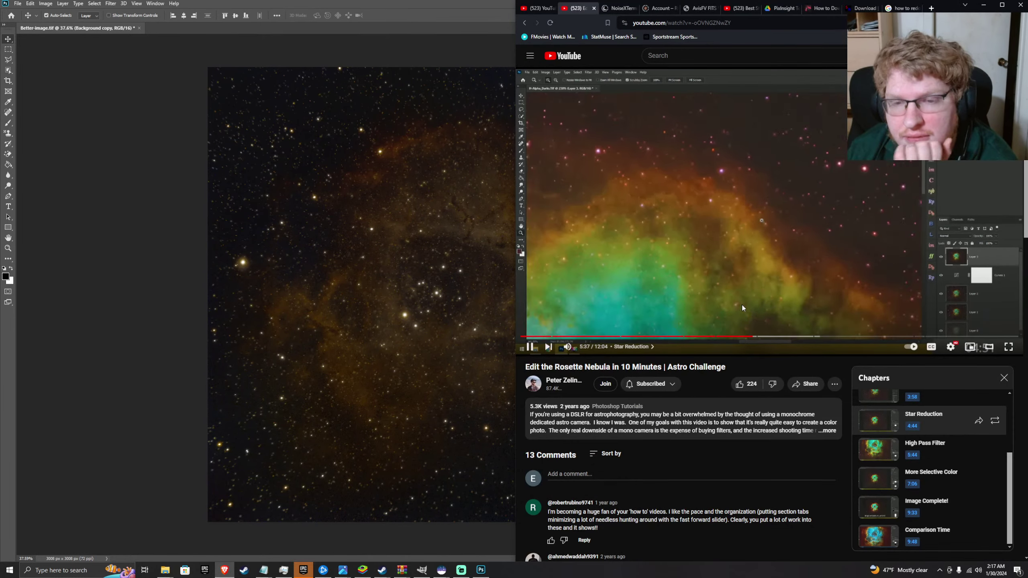
click(748, 337)
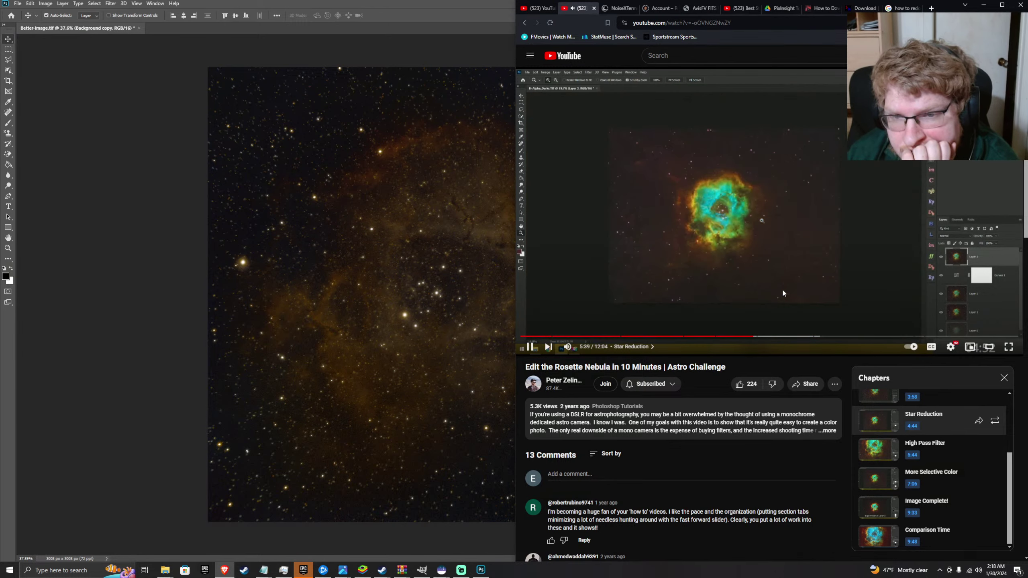
key(Left)
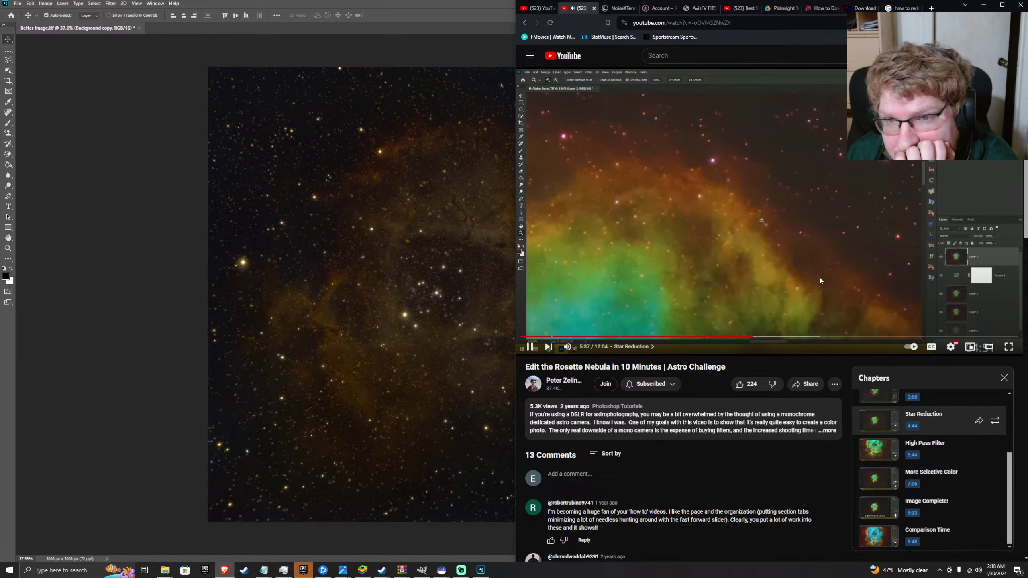
key(space)
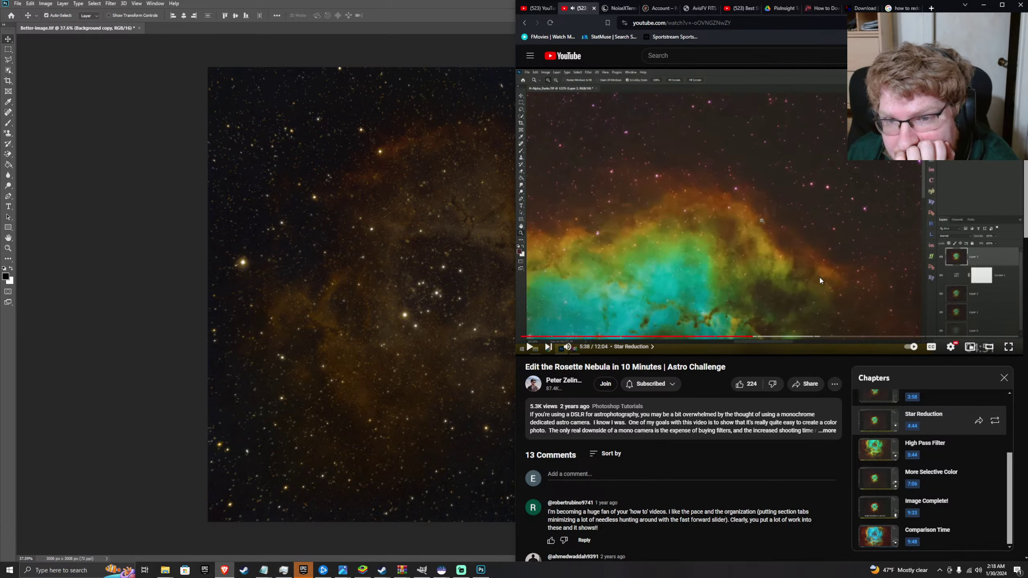
click(2, 40)
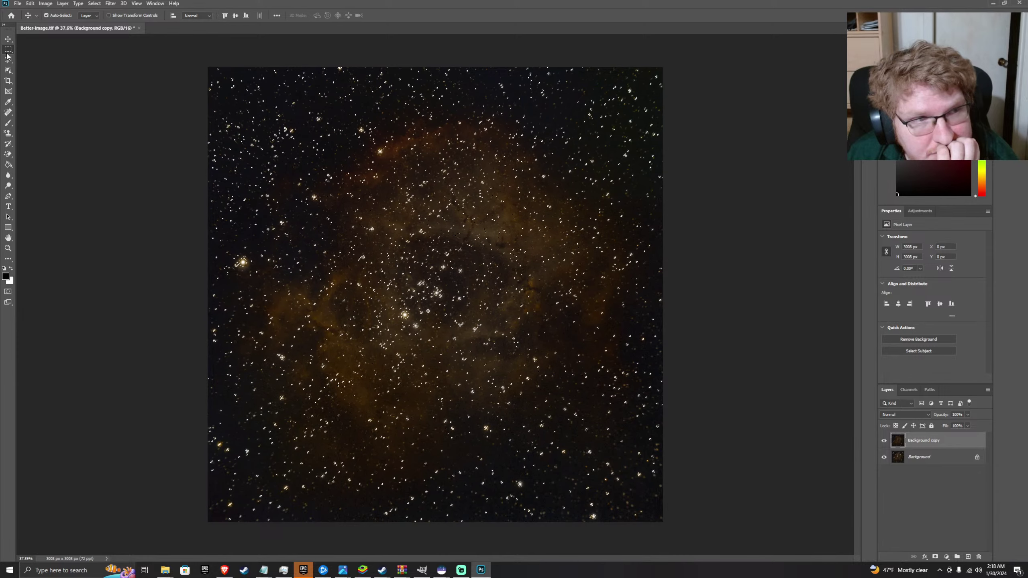
click(8, 39)
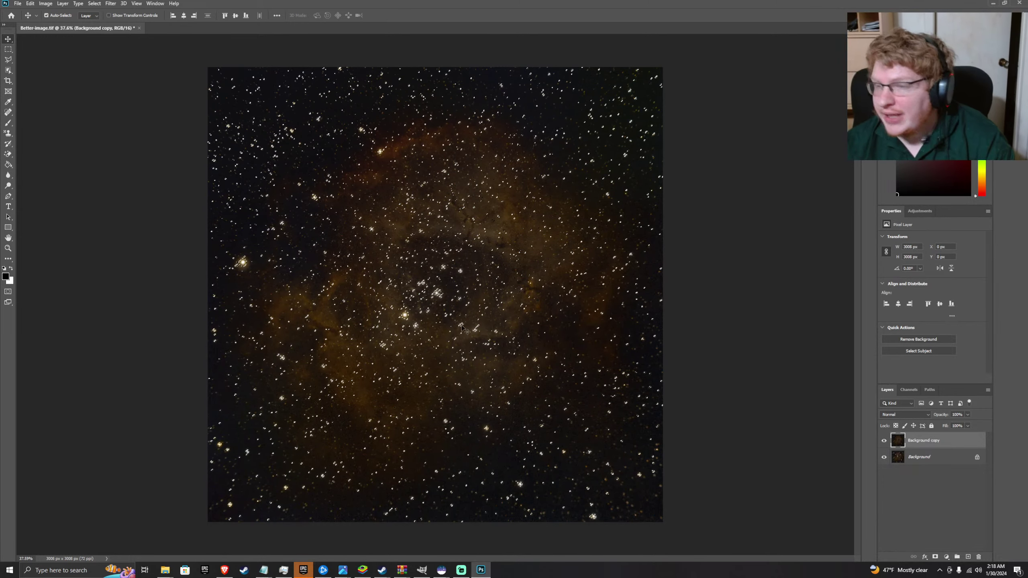
- Switch to the browser's Google search page and search for "how to stop showing selection mask"
click(224, 570)
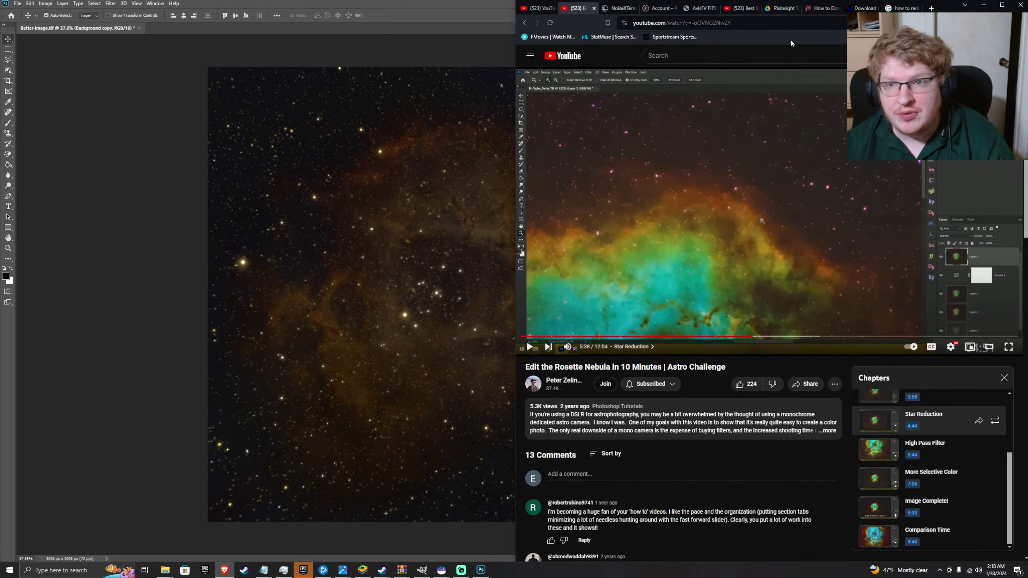
click(895, 9)
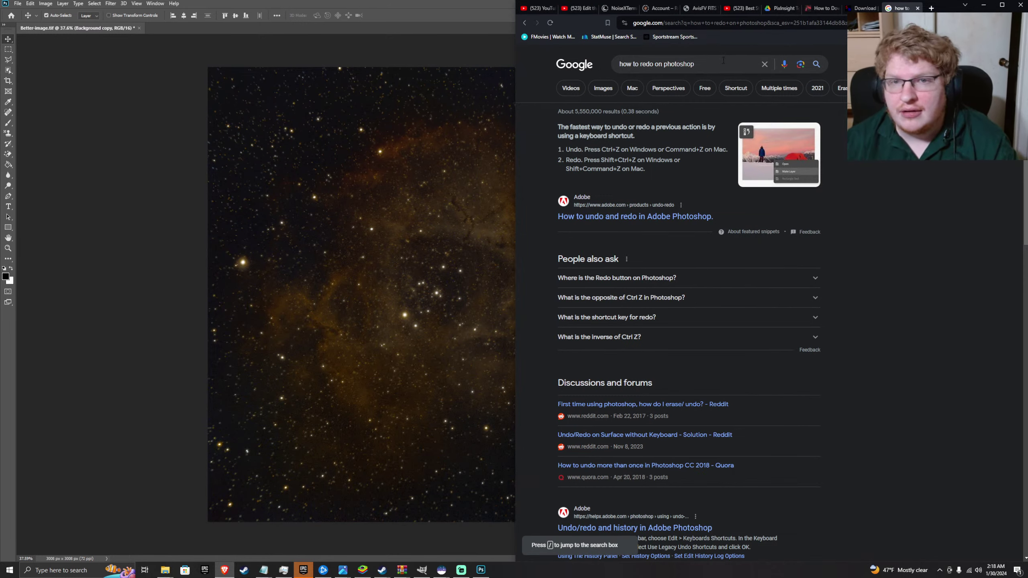
drag(723, 60, 529, 74)
click(125, 231)
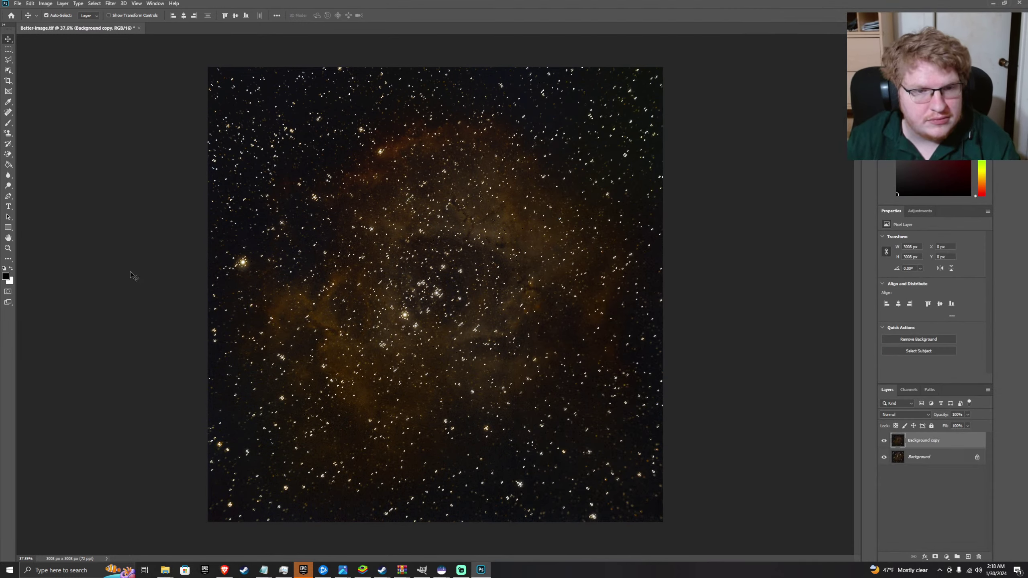
click(224, 569)
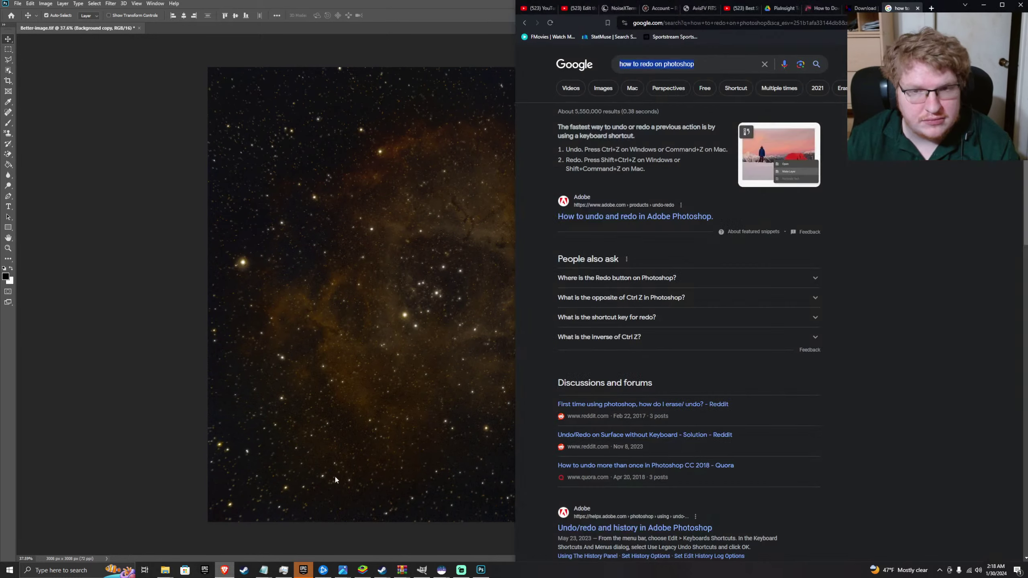
text(how to s)
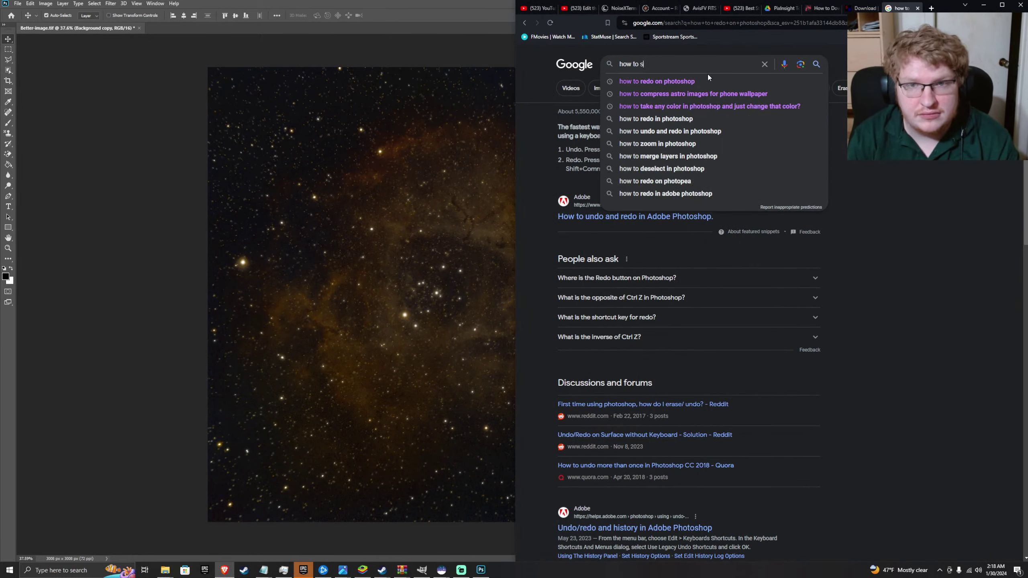
text(top showing select)
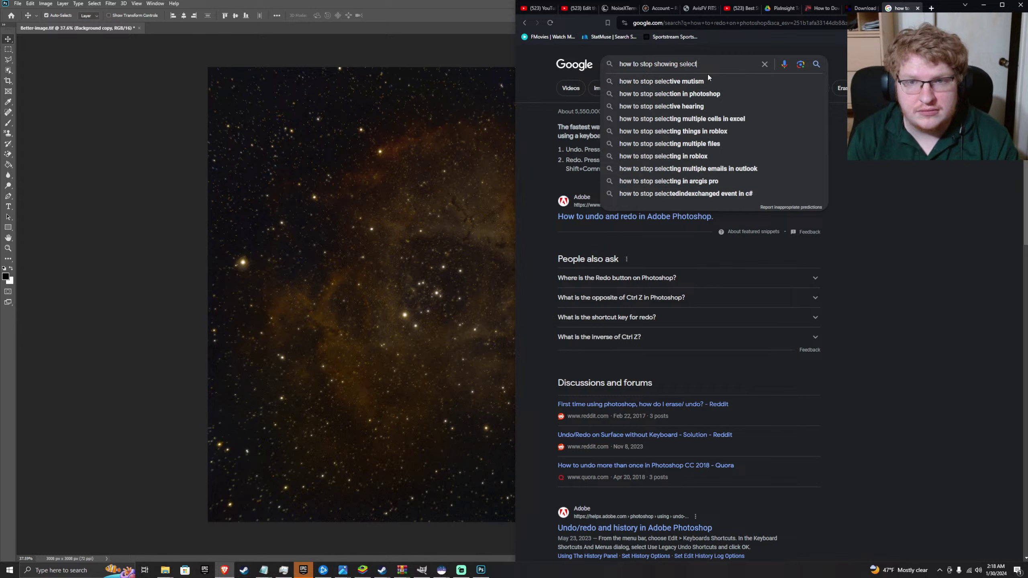
text(ion mask)
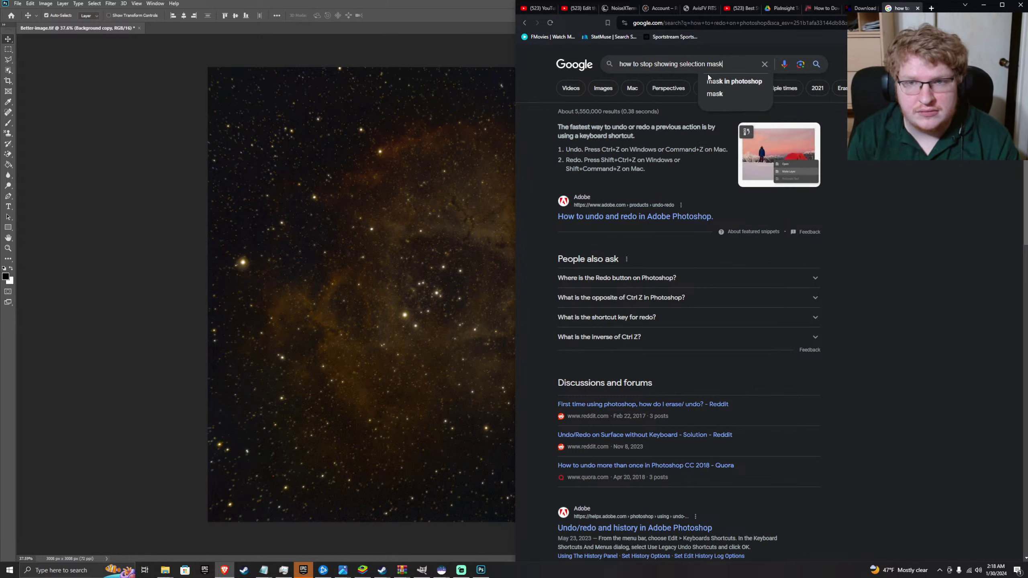
key(Return)
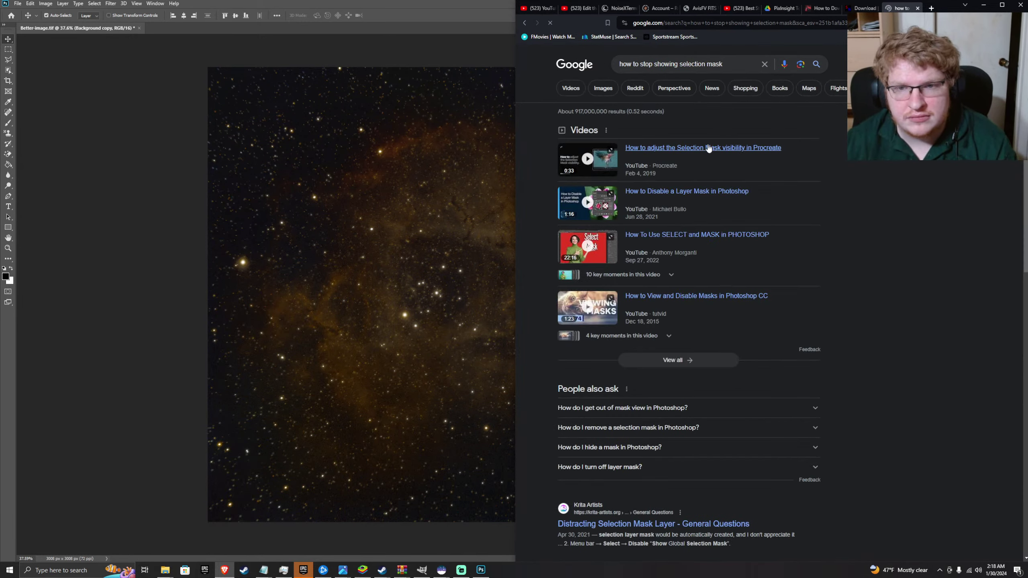
- Check the Procreate video result and the answer to "How do I get out of mask view in Photoshop?", and return to Photoshop
click(706, 148)
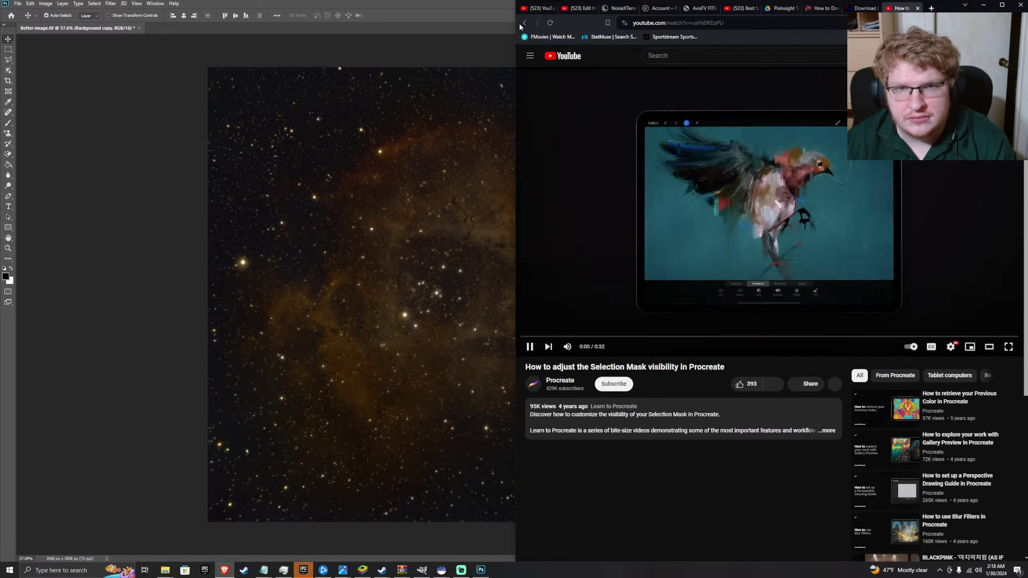
click(524, 22)
scroll(737, 307, down, 1)
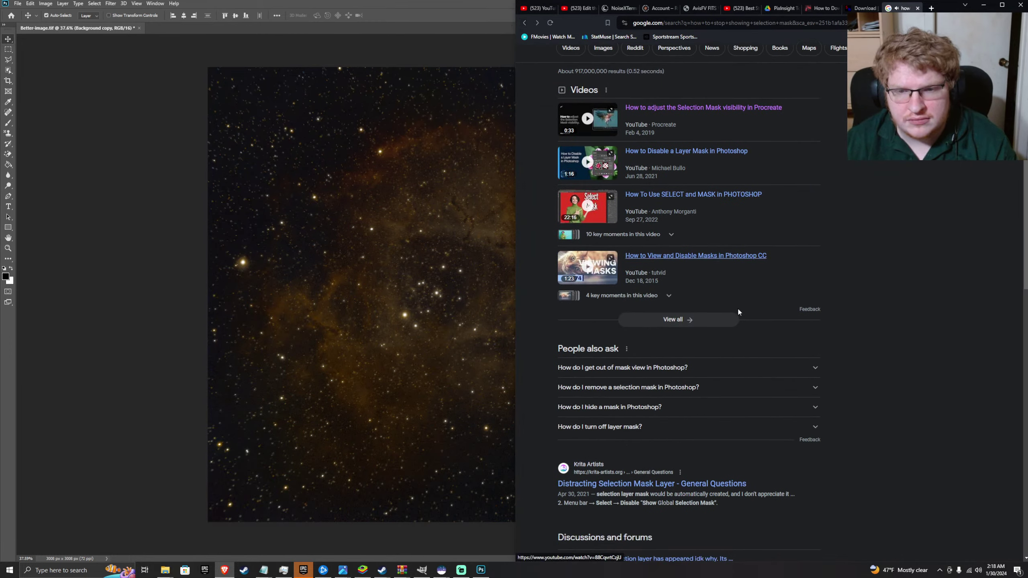
click(698, 374)
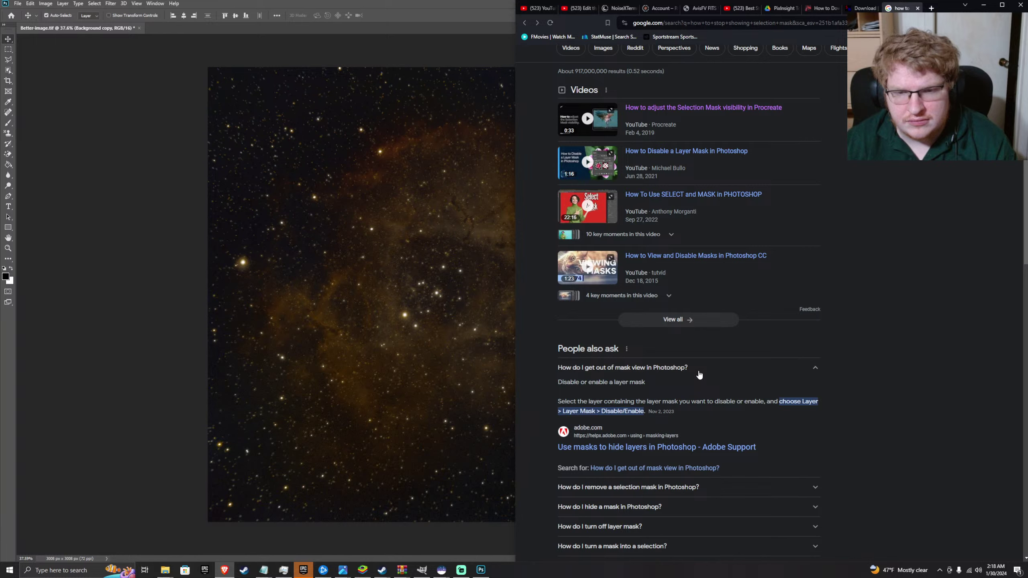
click(496, 543)
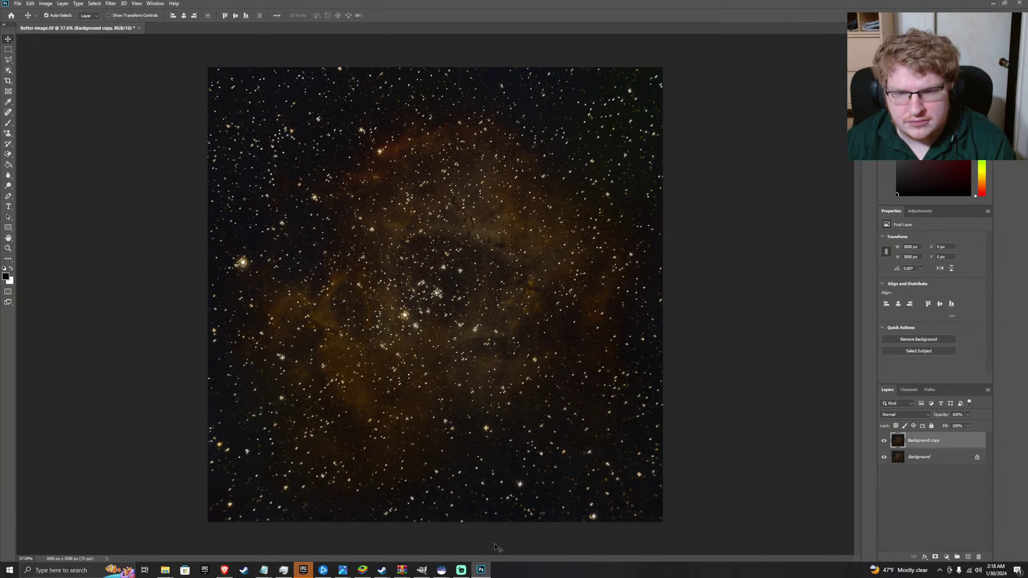
click(883, 441)
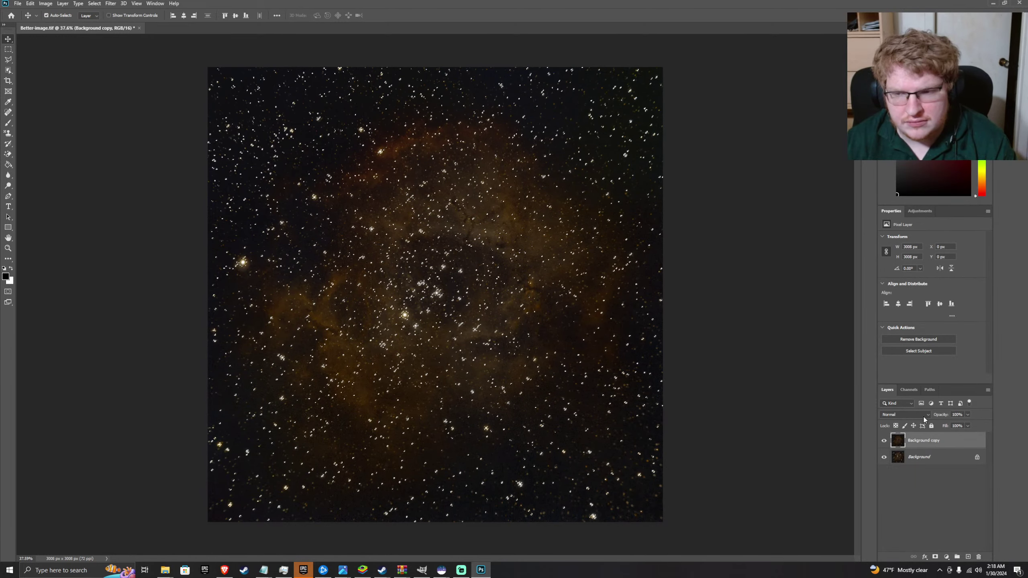
- Switch back to the browser, look through the remaining results about hiding selection masks, and return to Photoshop
click(224, 570)
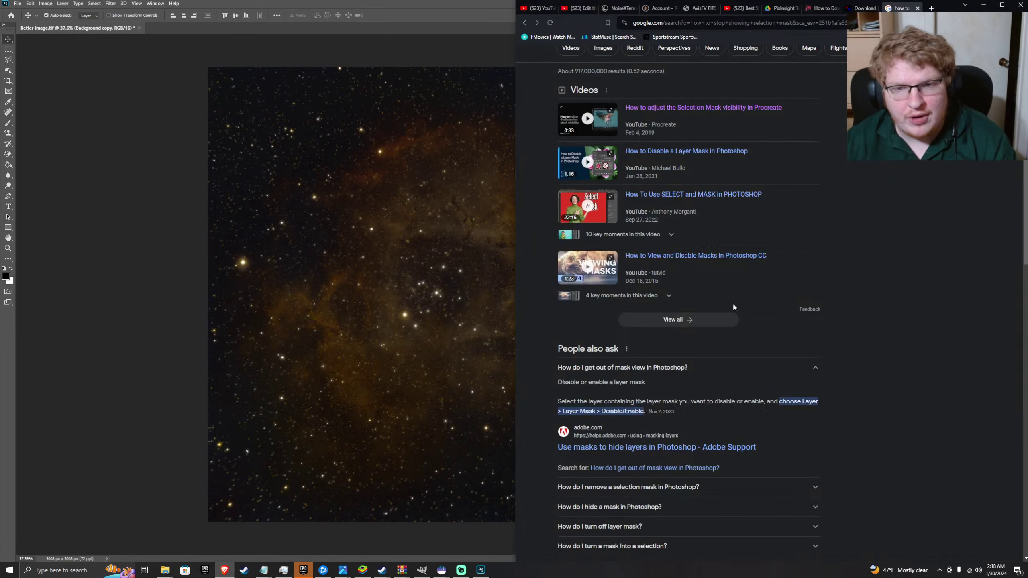
scroll(723, 305, down, 1)
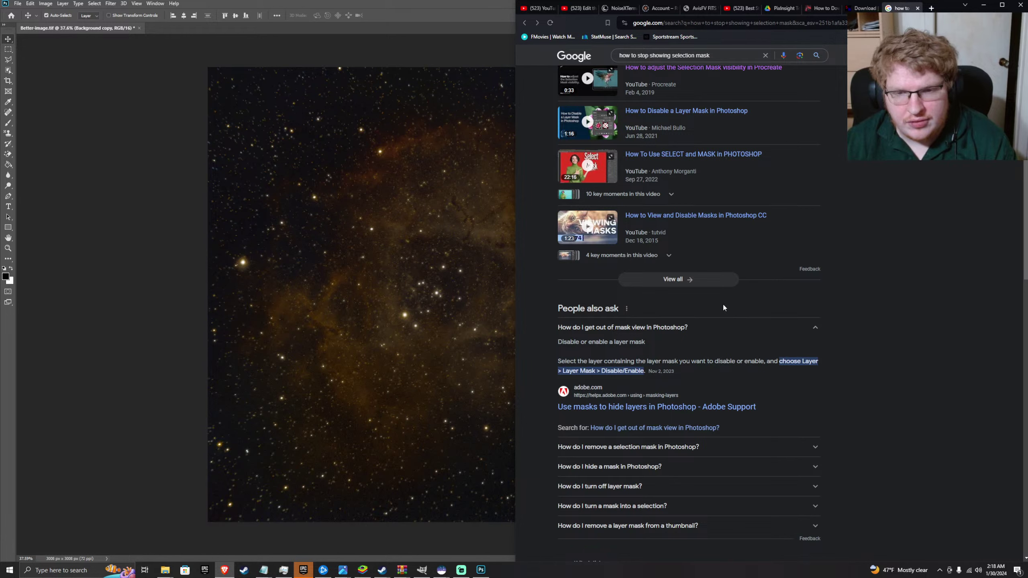
scroll(693, 340, down, 1)
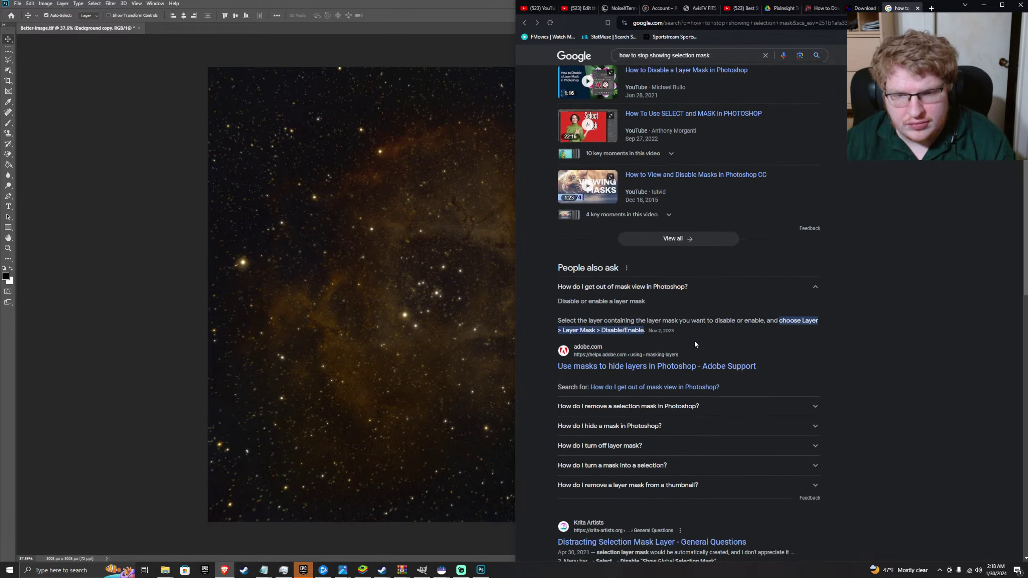
scroll(668, 377, down, 2)
scroll(668, 374, down, 4)
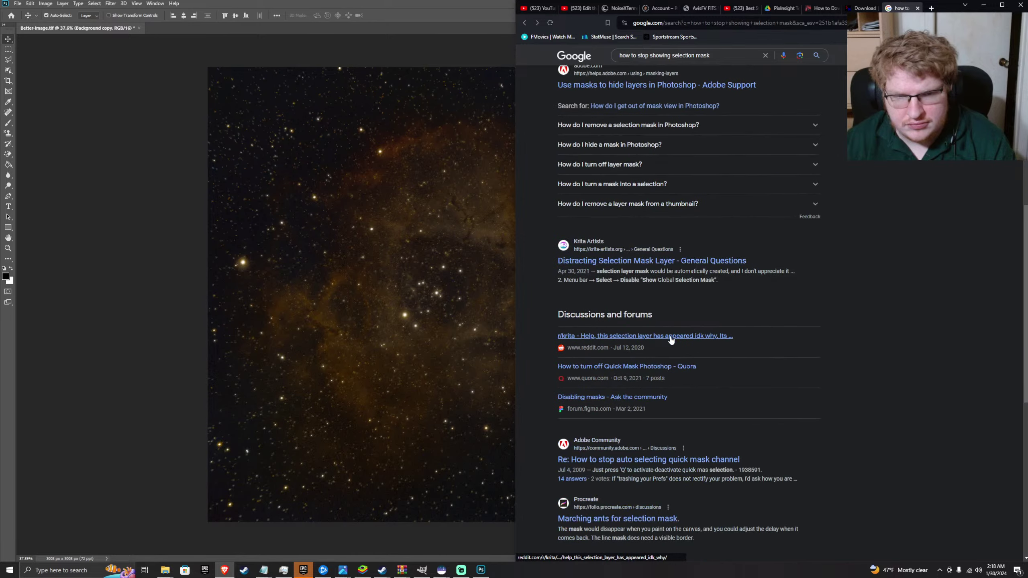
click(168, 424)
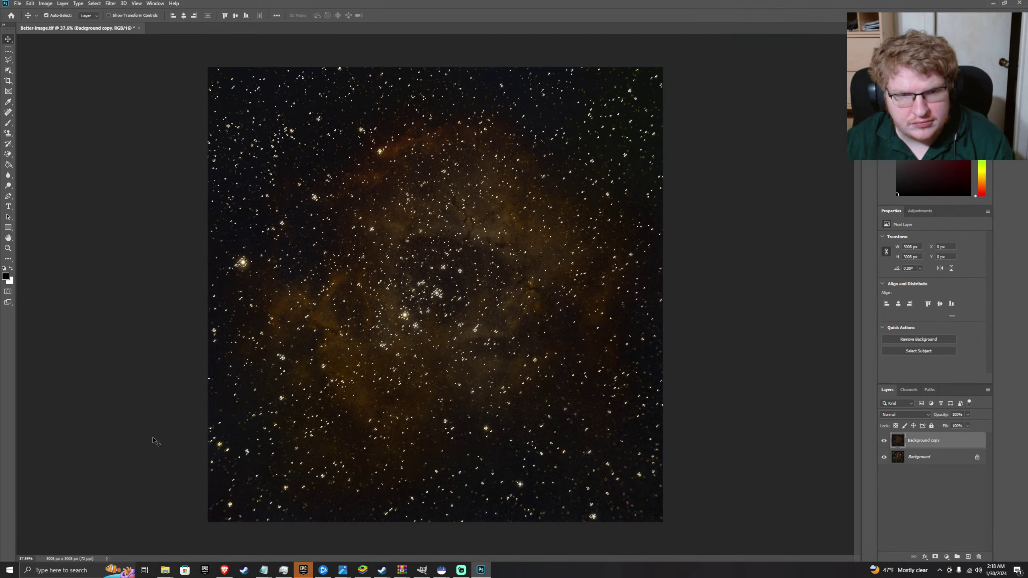
- Switch to the browser, read the Adobe Community result about stopping auto selecting of the quick mask channel, and return to Photoshop
click(224, 570)
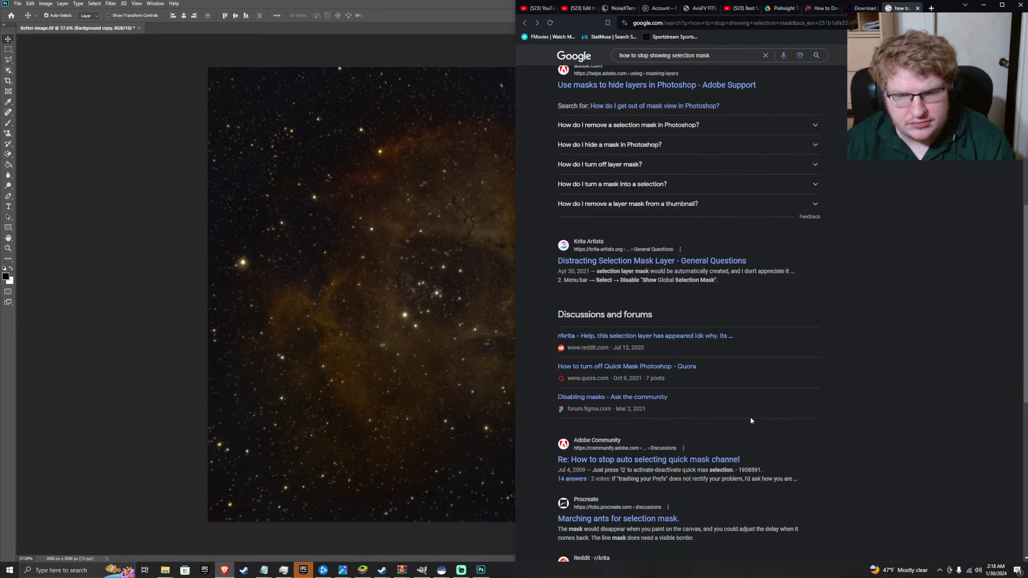
scroll(707, 435, down, 2)
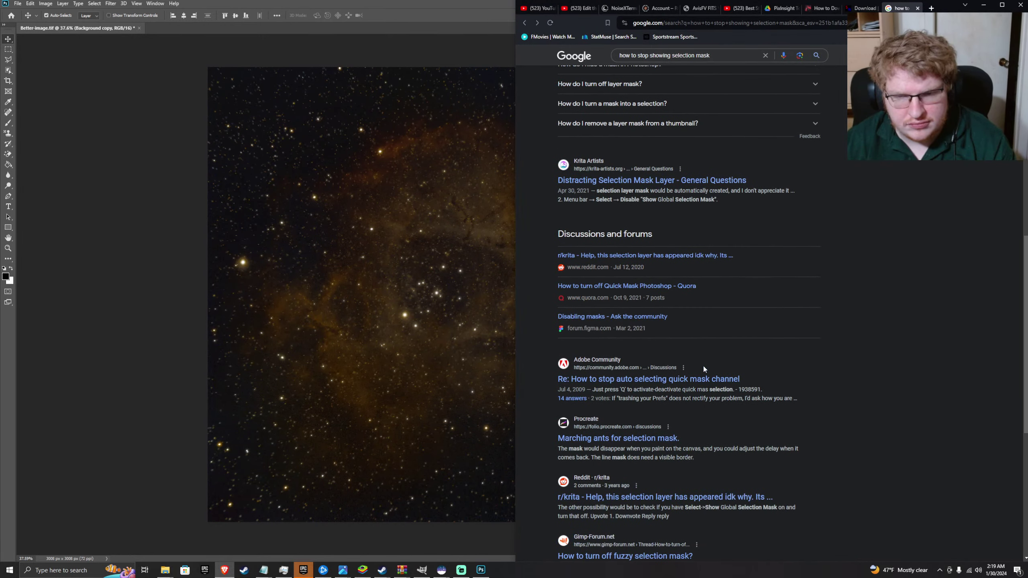
click(67, 440)
- Try to hide the star selection outline by repeatedly toggling Quick Mask mode on and off on the Background copy layer
key(q)
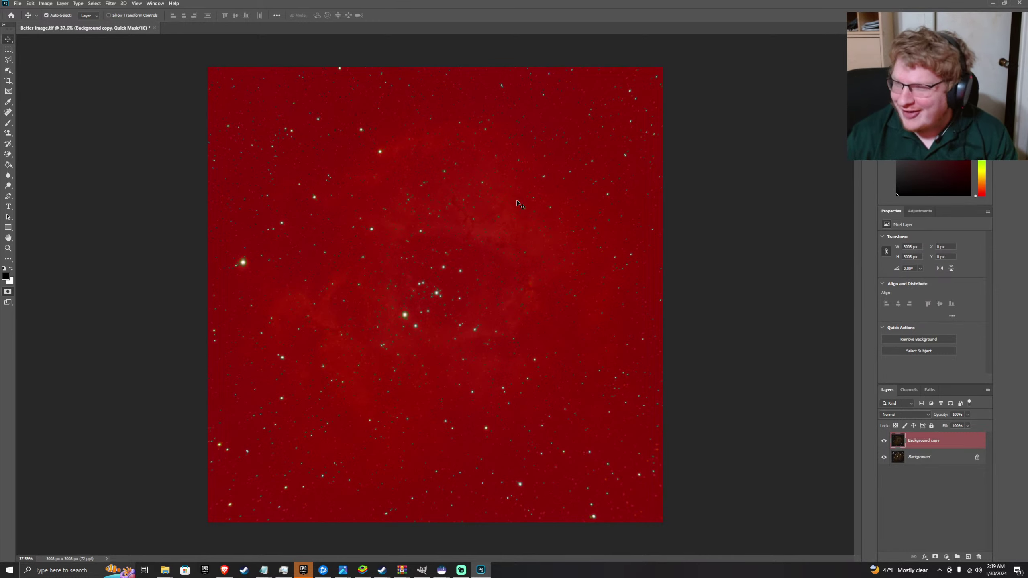
key(q)
key(q)
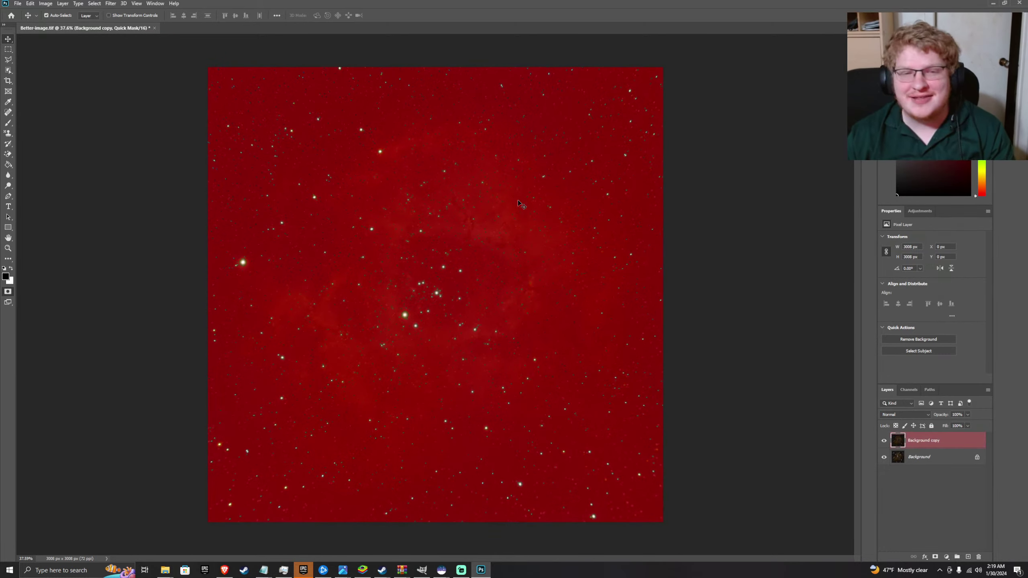
key(q)
key(q)
key(q)
key(q)
key(q)
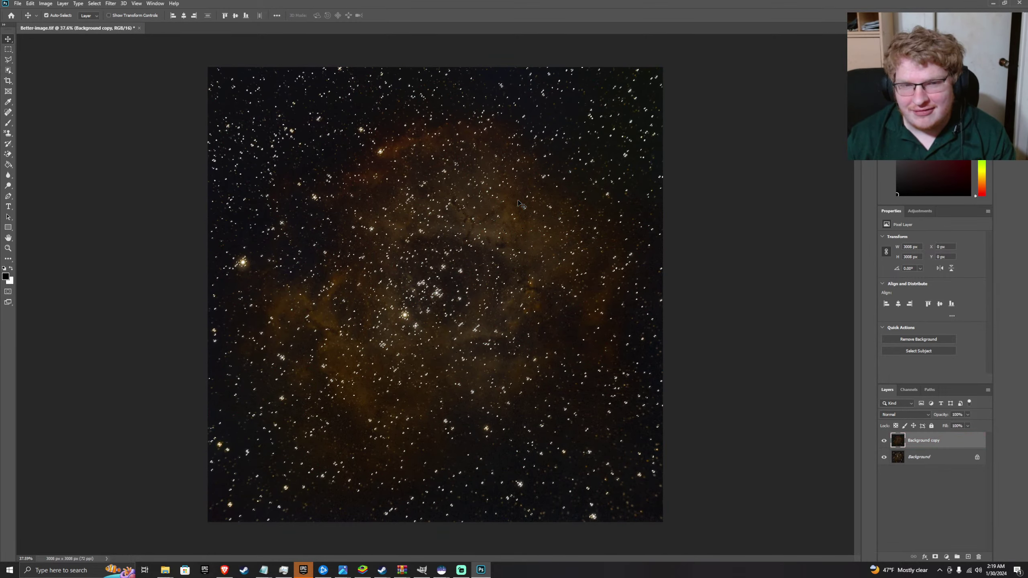
key(q)
key(q)
key(q)
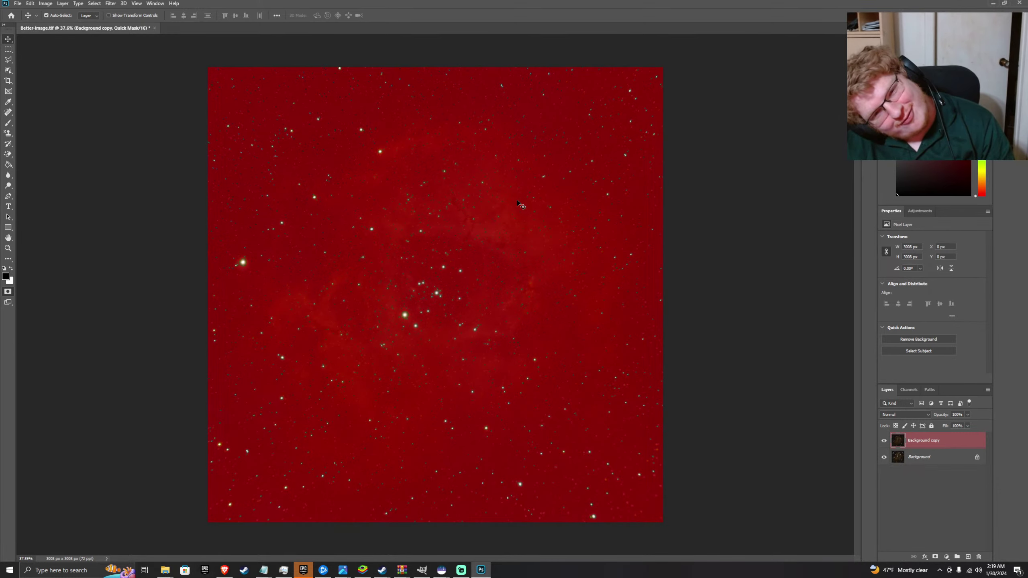
key(q)
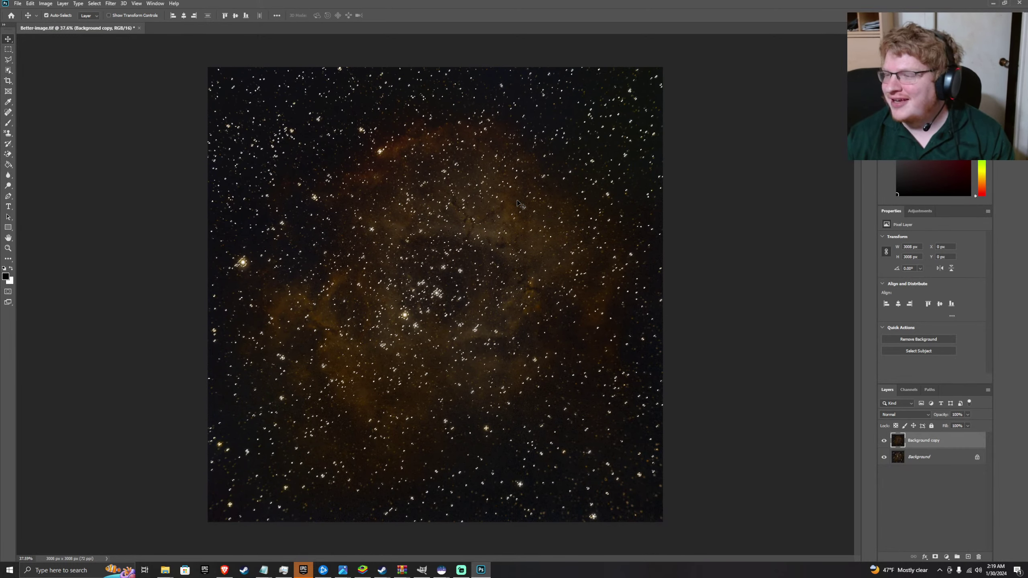
key(q)
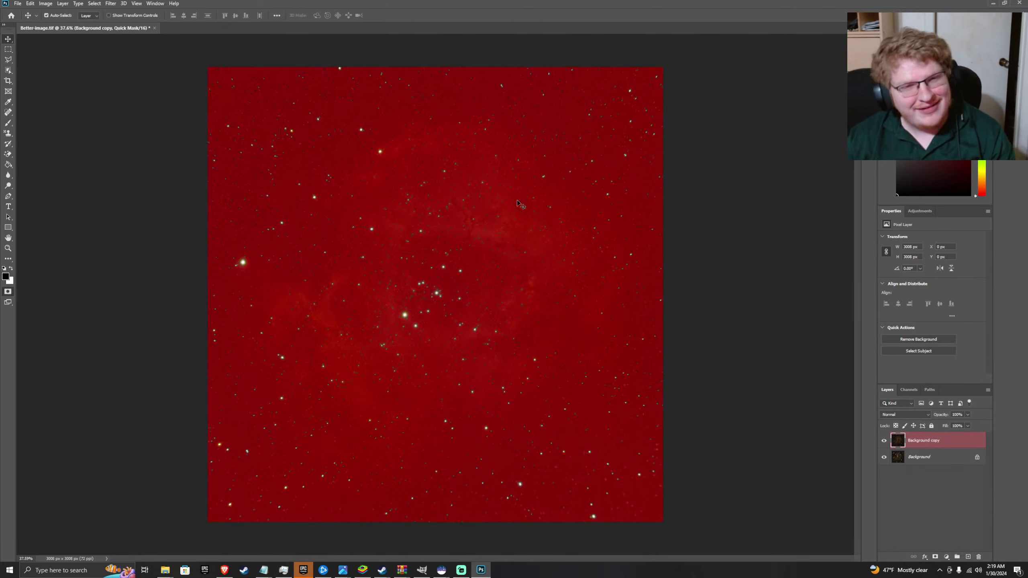
key(q)
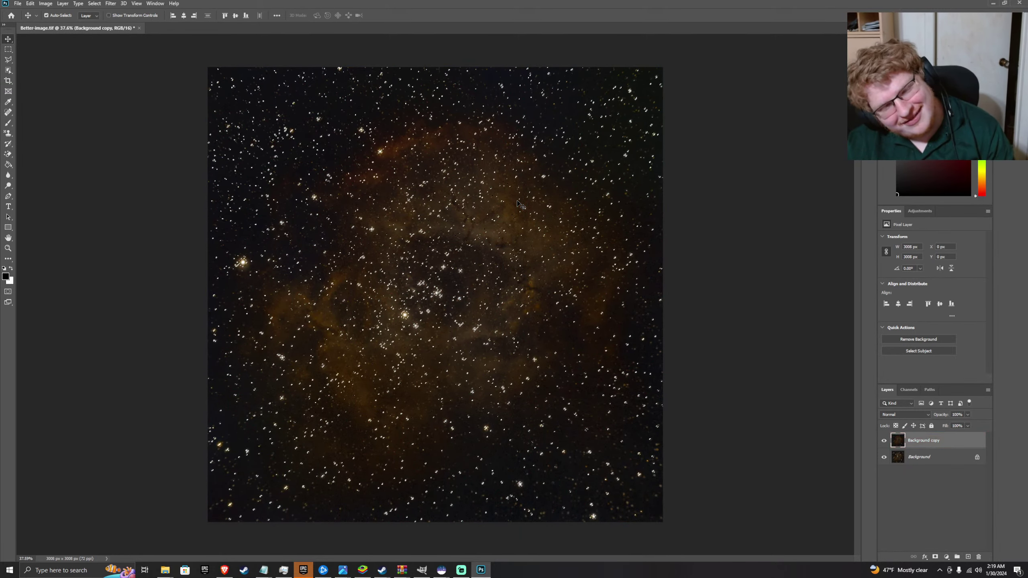
key(q)
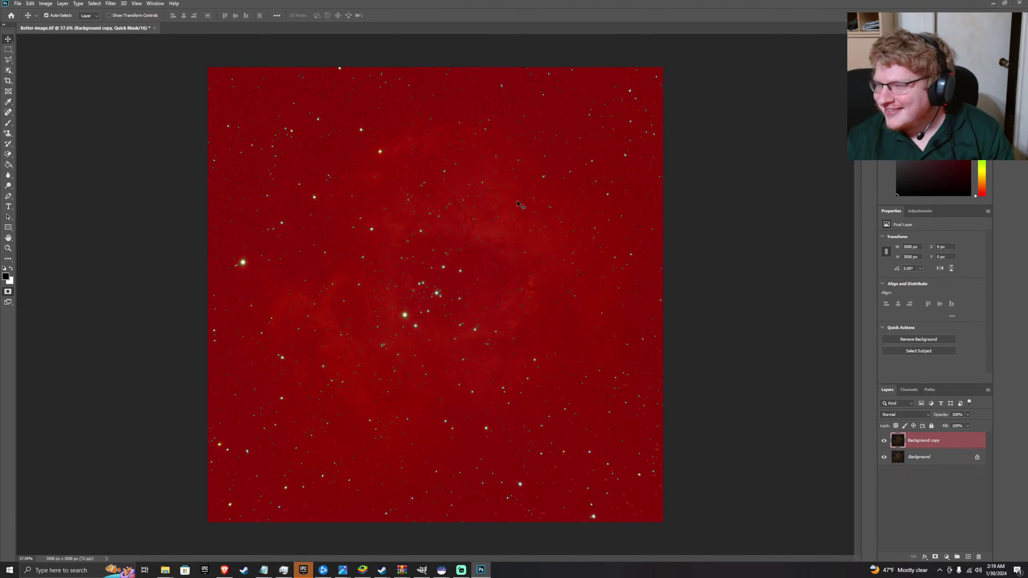
key(q)
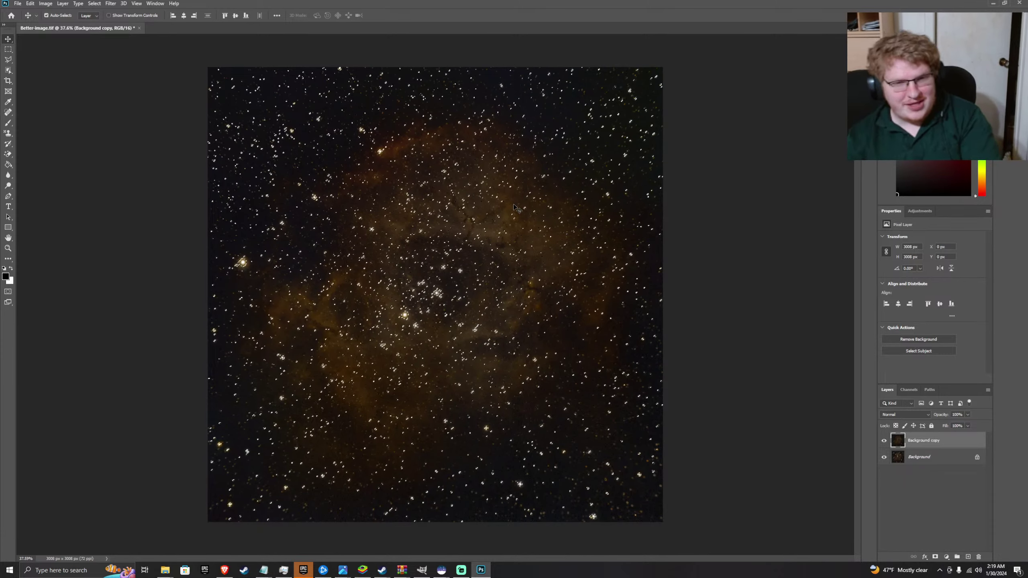
key(q)
key(q)
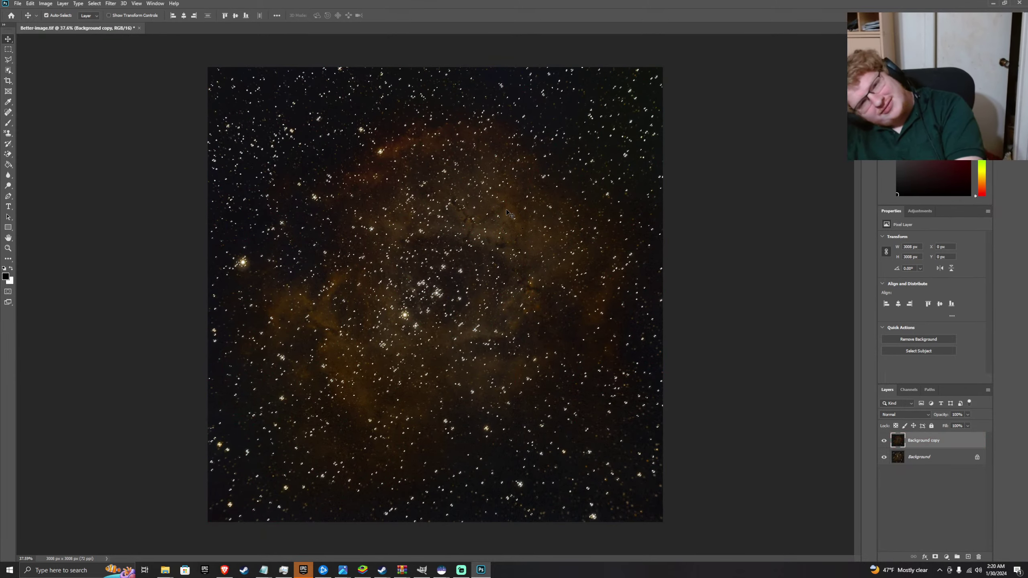
key(q)
key(q)
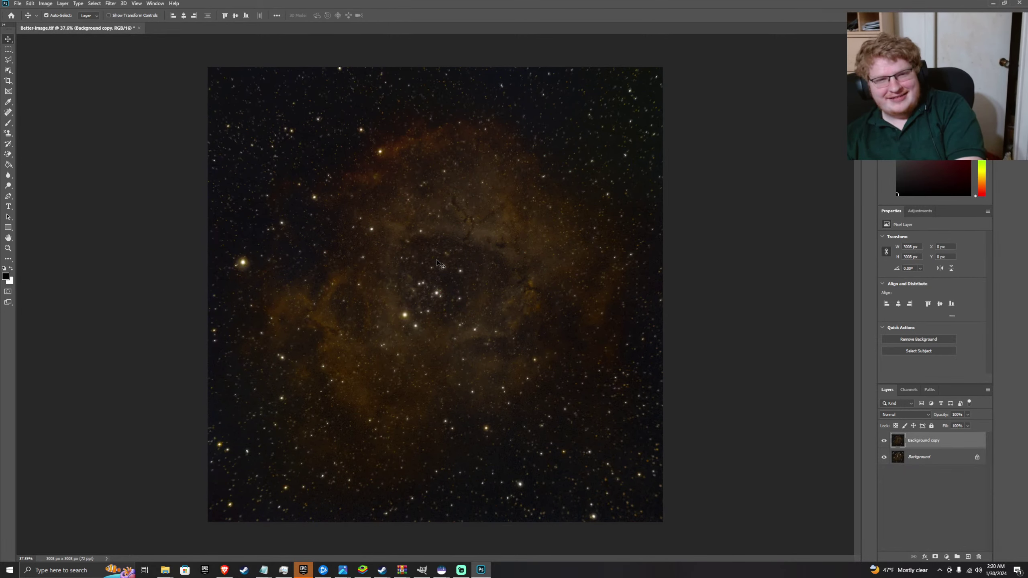
key(q)
key(q)
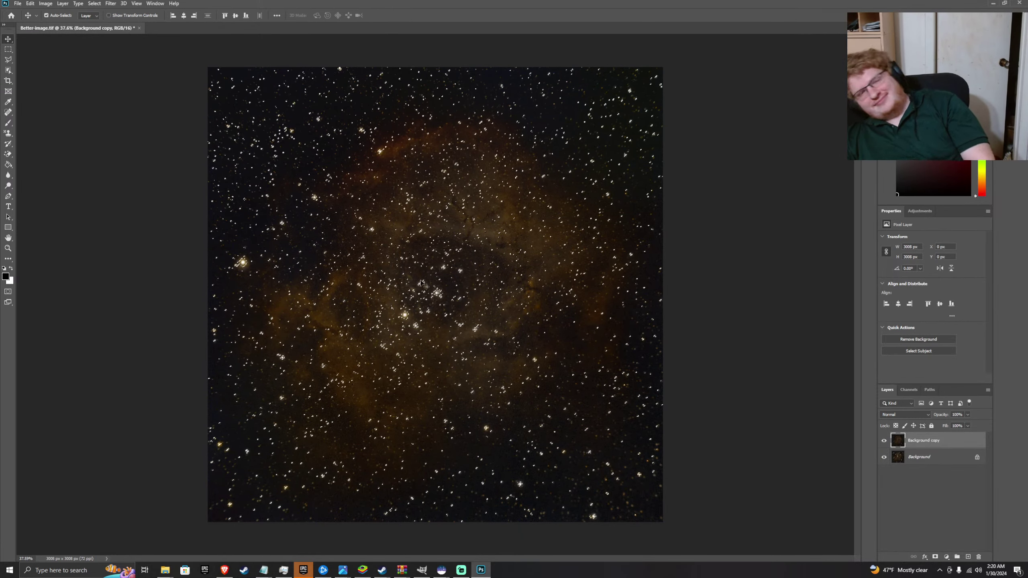
- Glance at the browser results, return to Photoshop, and examine the selected stars around the nebula's core up close and at full view
click(225, 570)
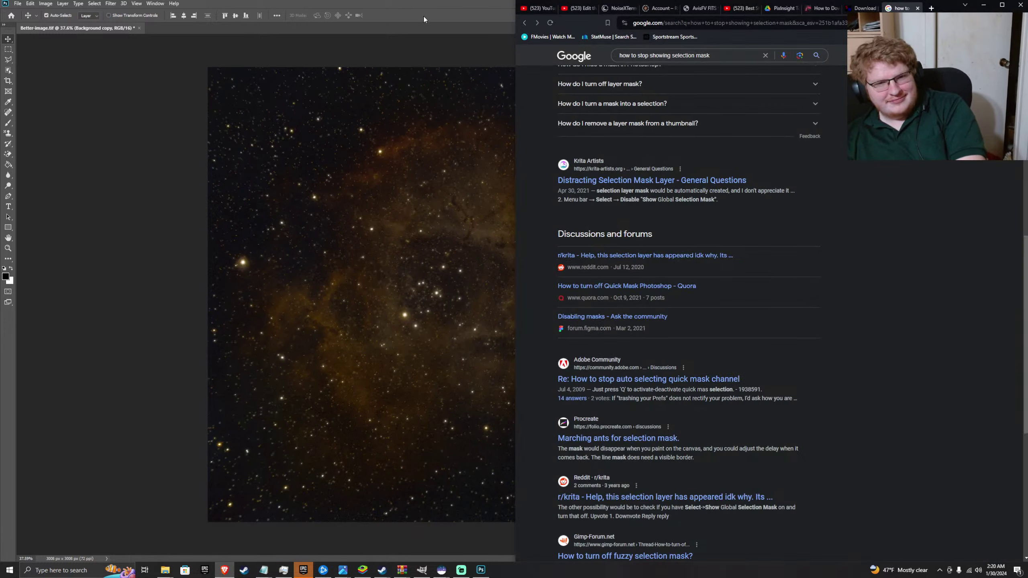
click(418, 35)
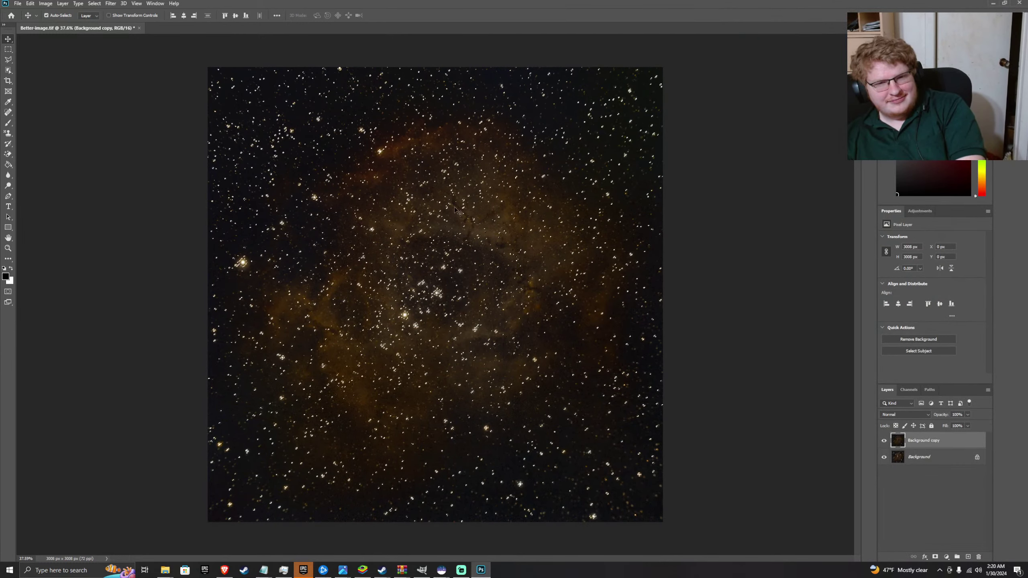
key(ctrl)
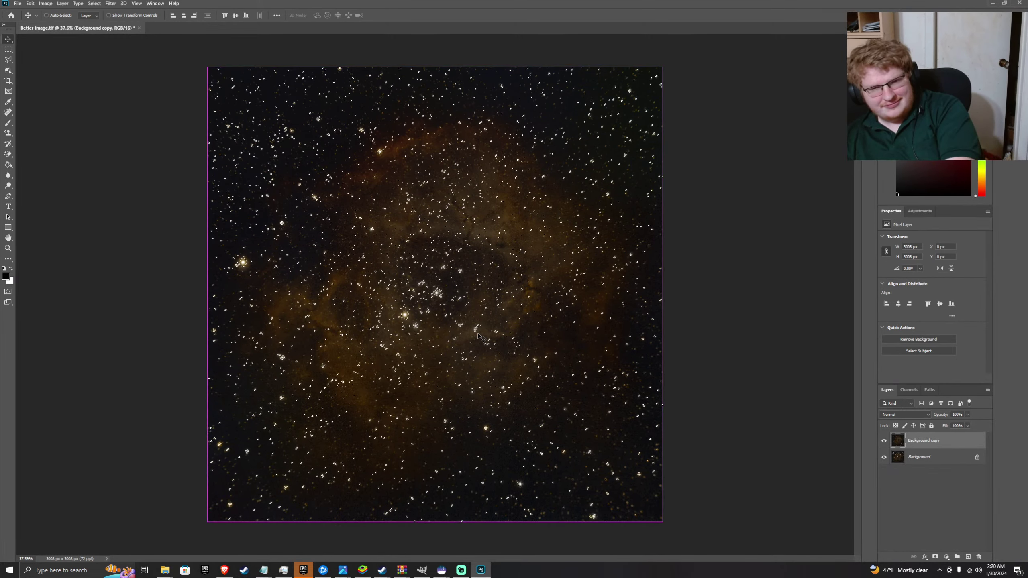
scroll(477, 336, up, 6)
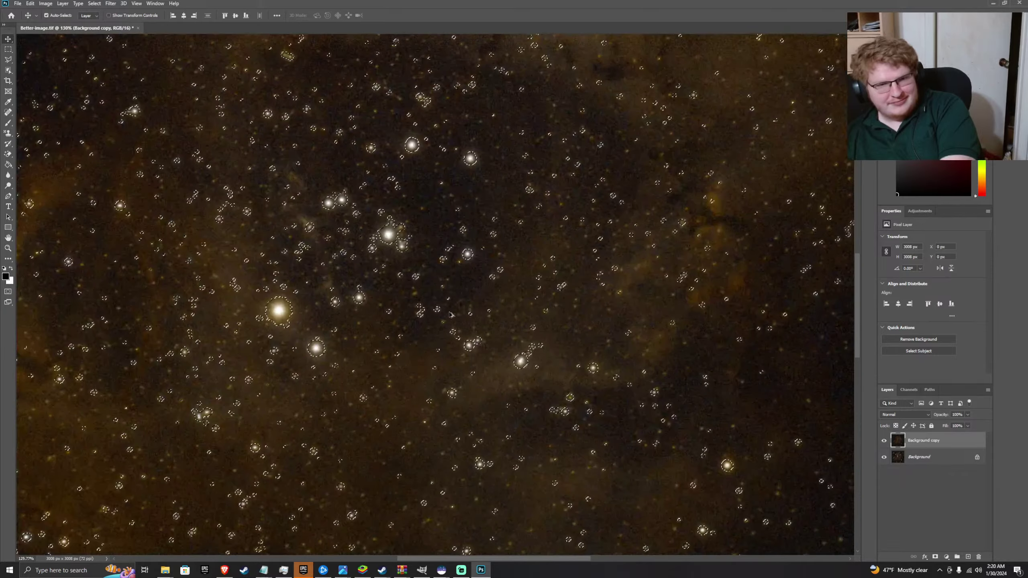
scroll(450, 314, down, 4)
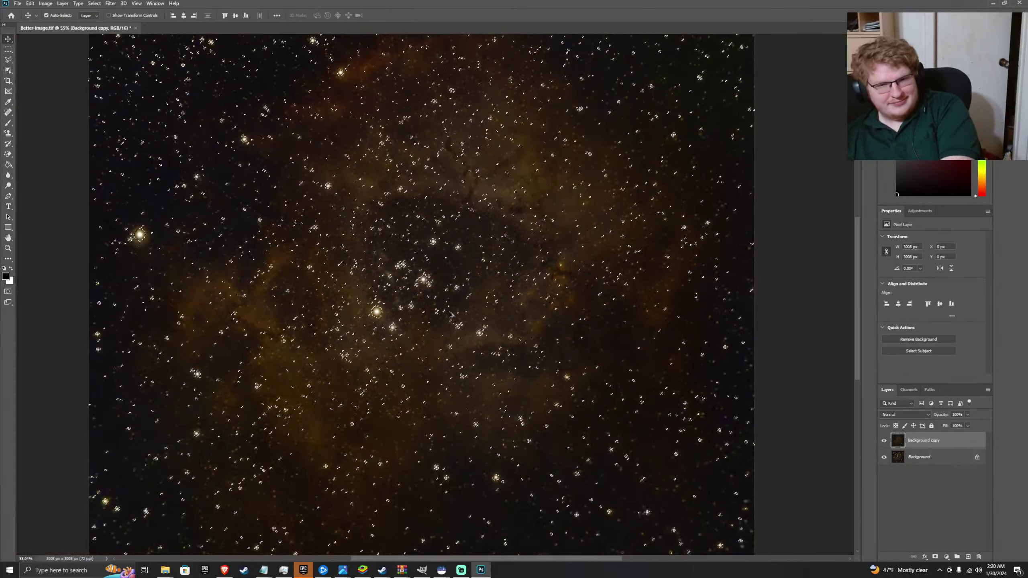
scroll(450, 315, down, 2)
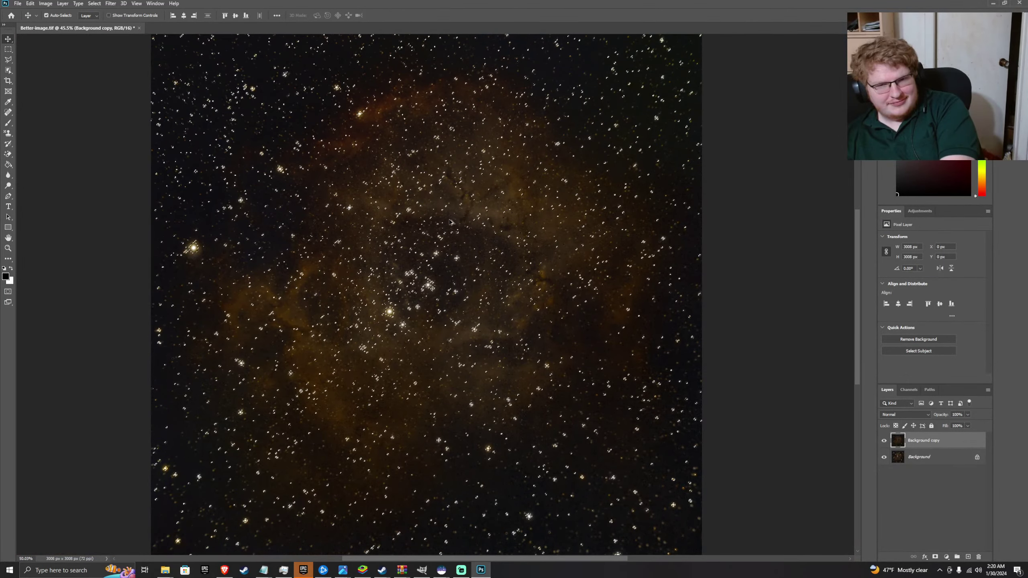
scroll(450, 222, up, 1)
scroll(441, 232, up, 4)
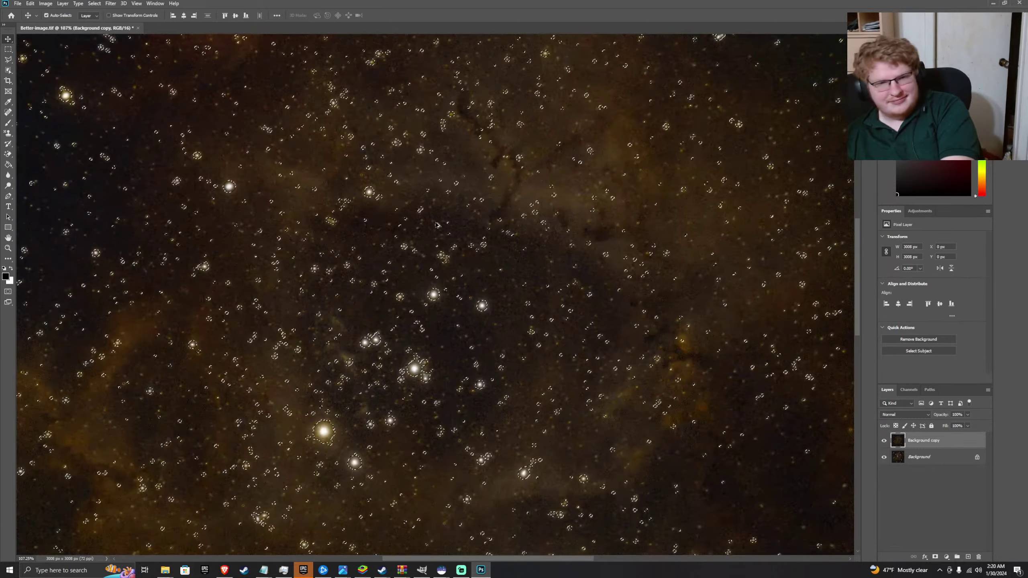
scroll(436, 224, down, 4)
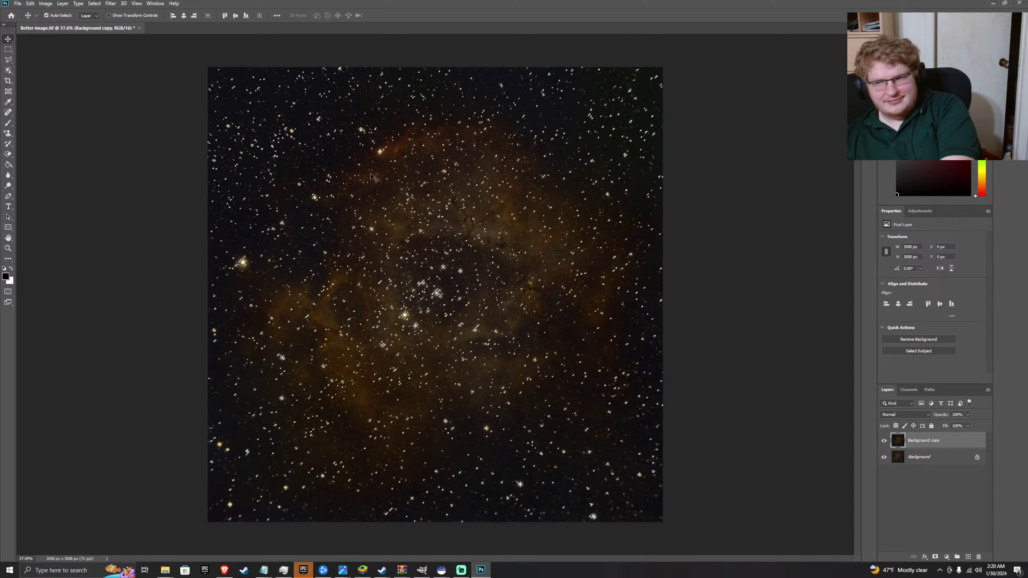
scroll(371, 177, up, 10)
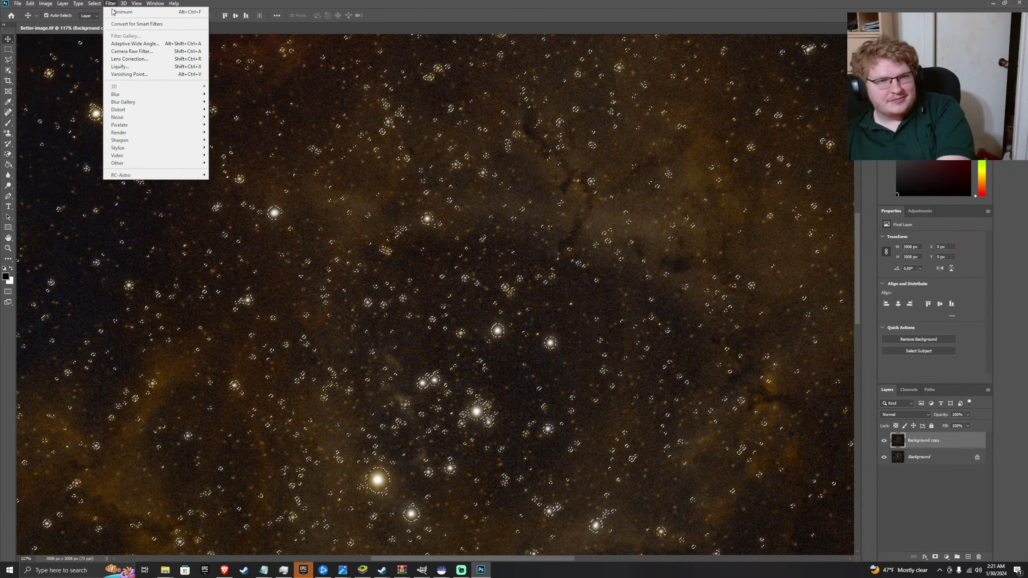
- Switch to the browser and search Google for "how to get rid of marching ants"
click(225, 570)
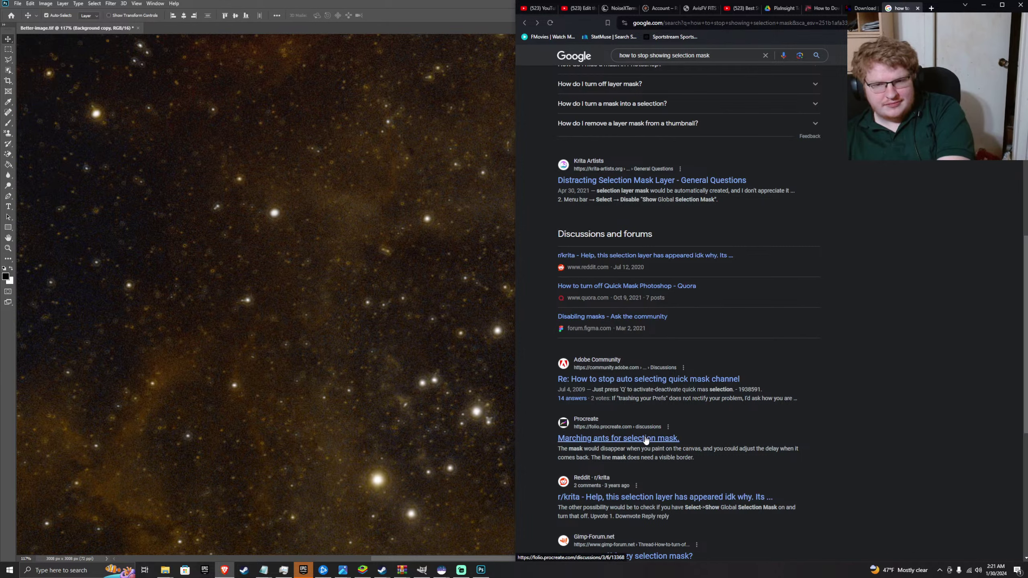
key(alt+Tab)
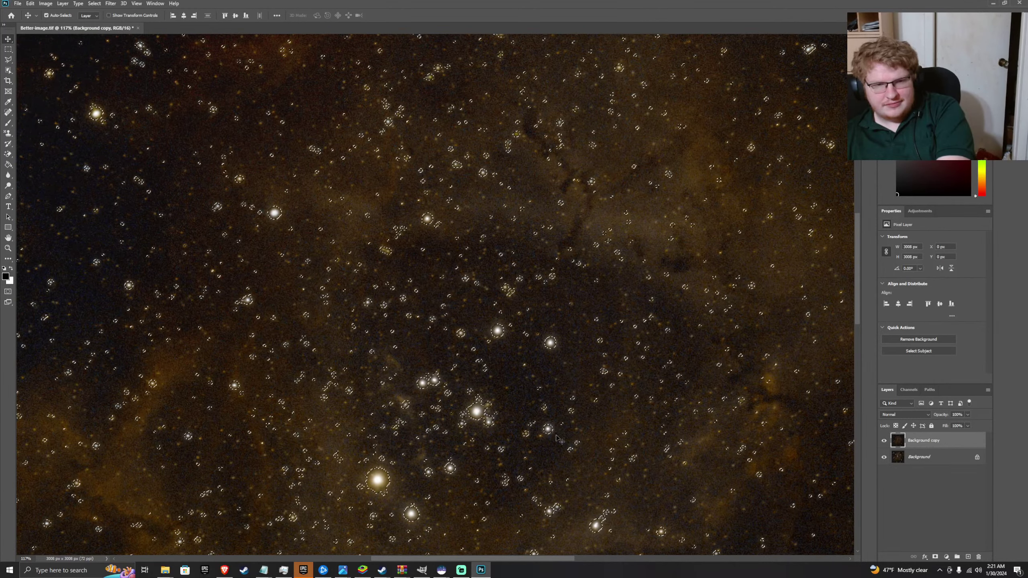
key(alt+Tab)
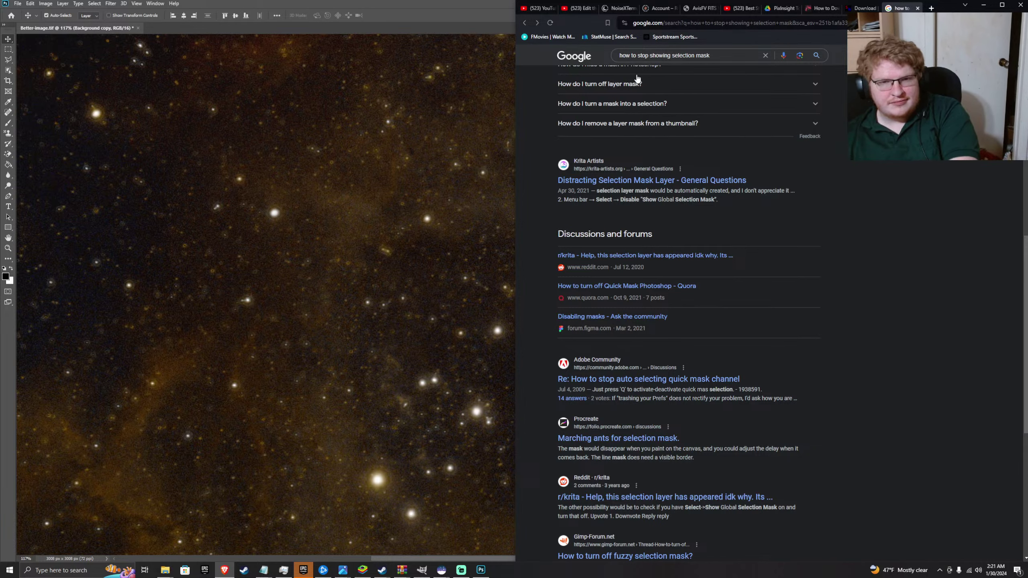
click(716, 55)
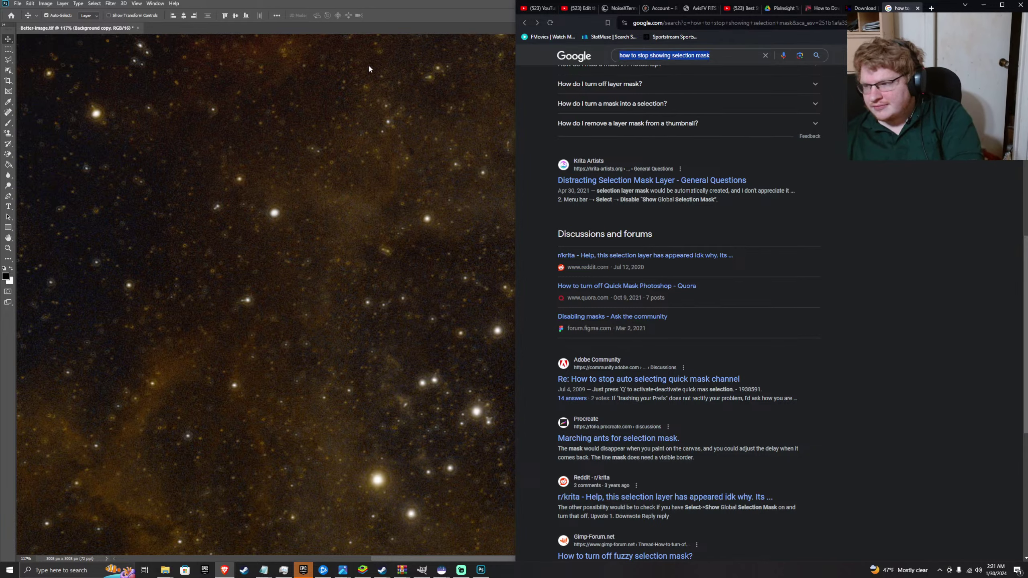
key(ctrl+a)
text(=g)
key(BackSpace)
key(BackSpace)
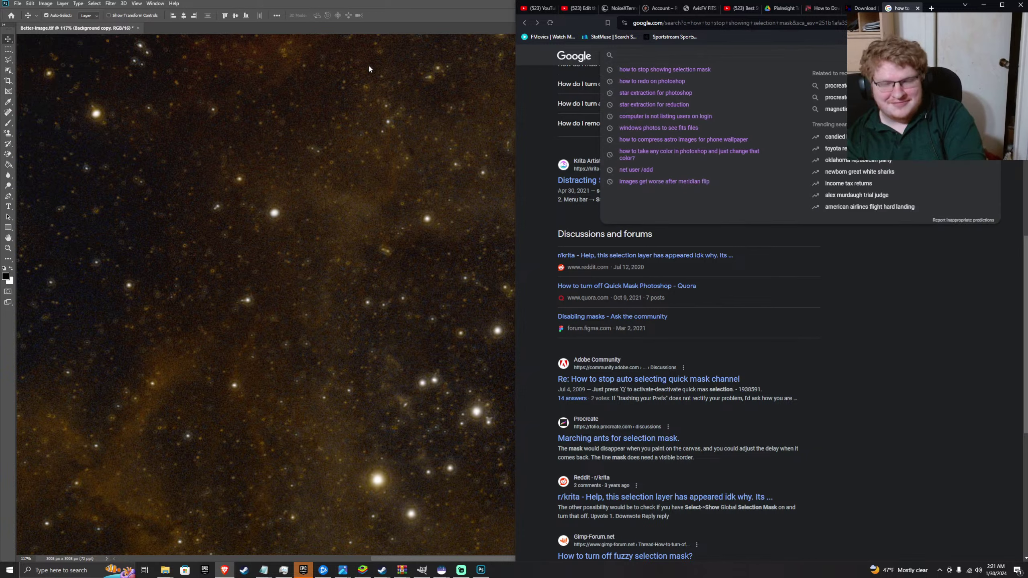
text(how to )
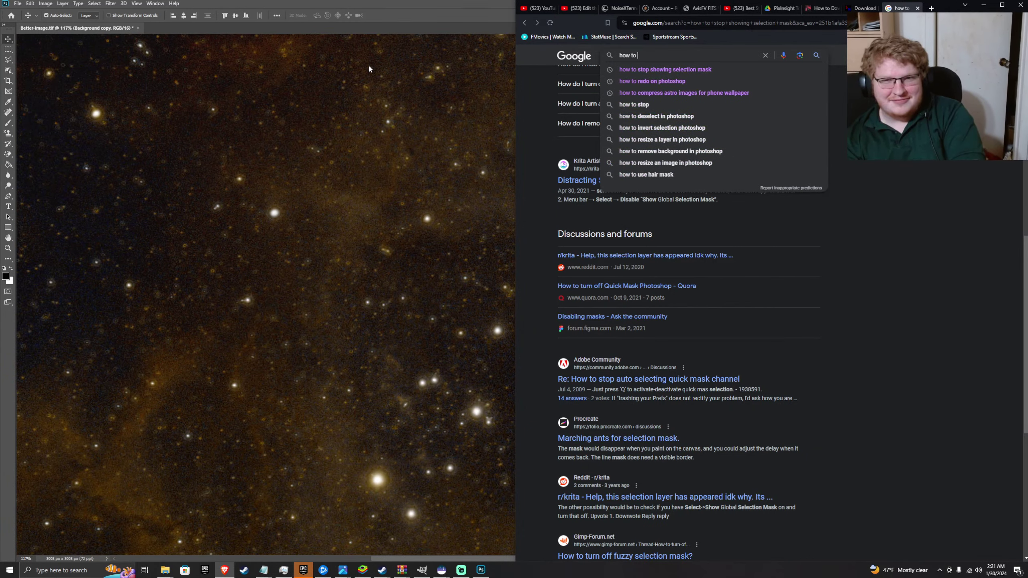
text(get rid of m)
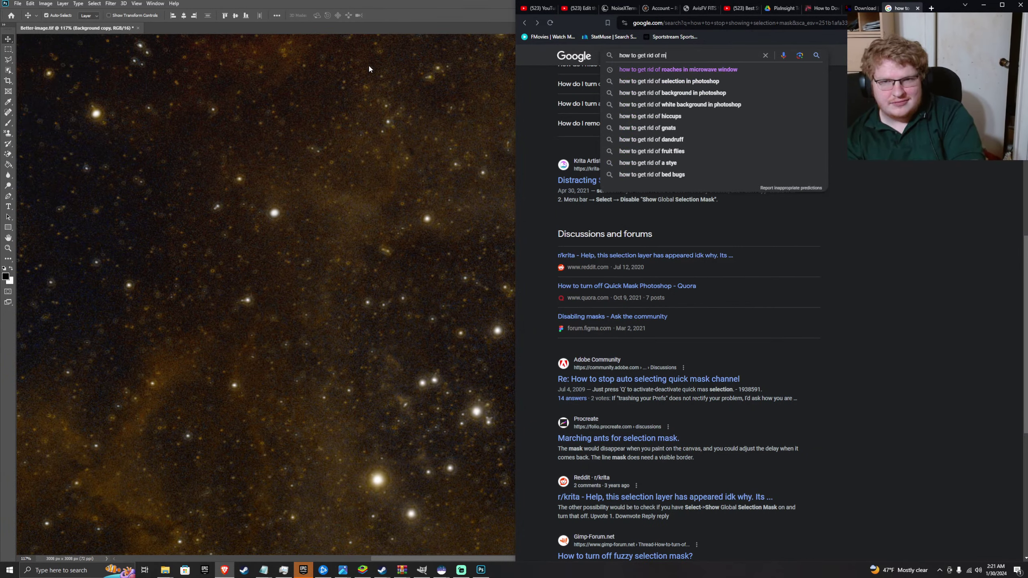
text(arching ants)
key(Return)
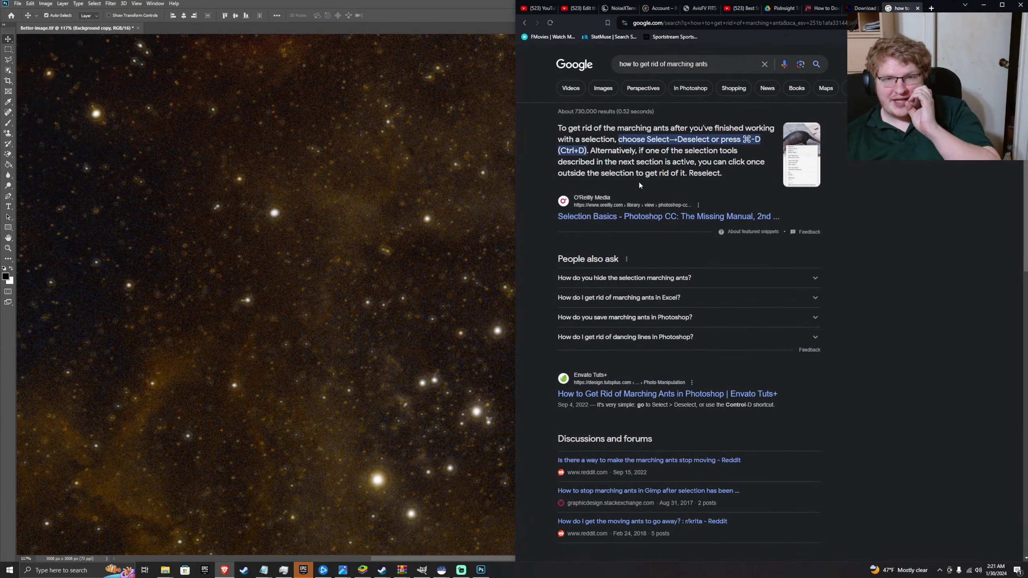
- Return to Photoshop, deselect the star selection, and inspect the reduced stars around the core and across the whole nebula
click(450, 228)
key(ctrl+d)
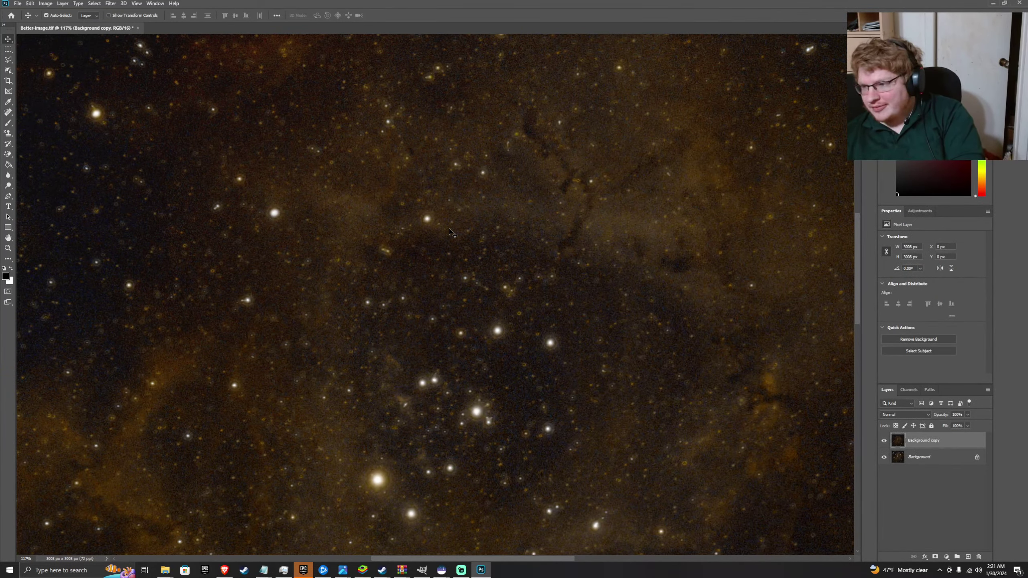
scroll(449, 228, down, 3)
scroll(449, 228, down, 5)
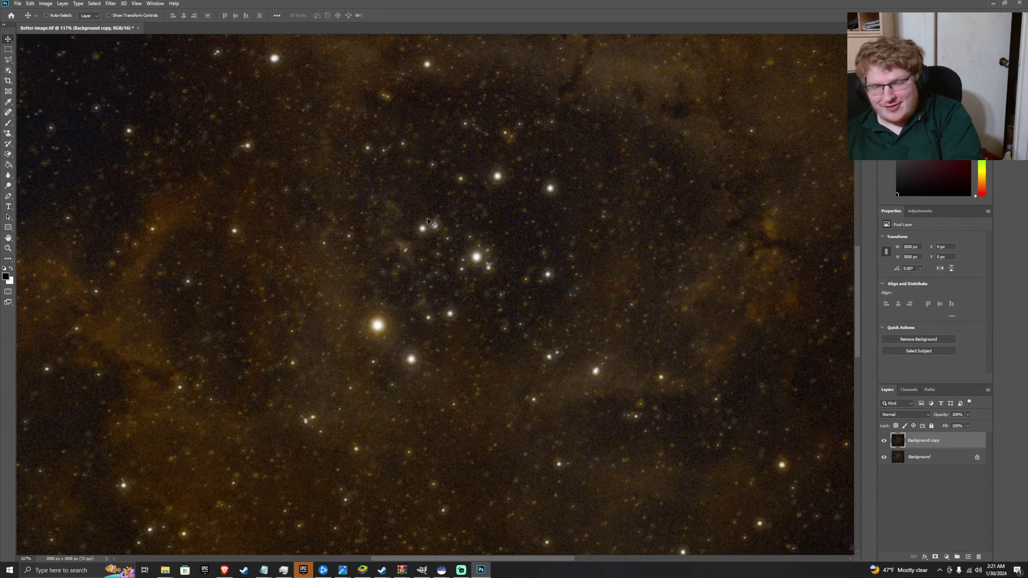
scroll(425, 221, right, 2)
scroll(425, 219, down, 3)
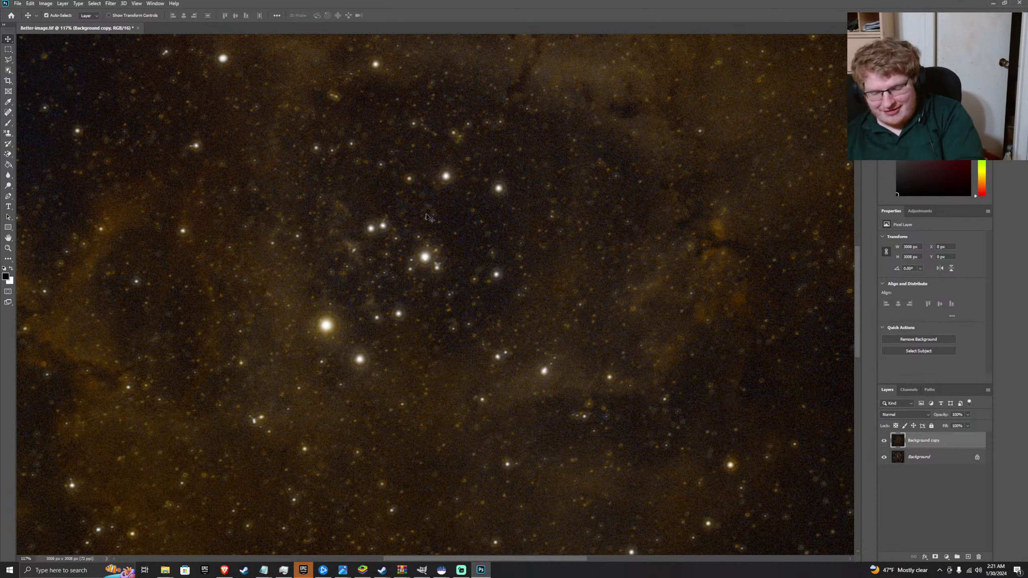
scroll(426, 219, down, 4)
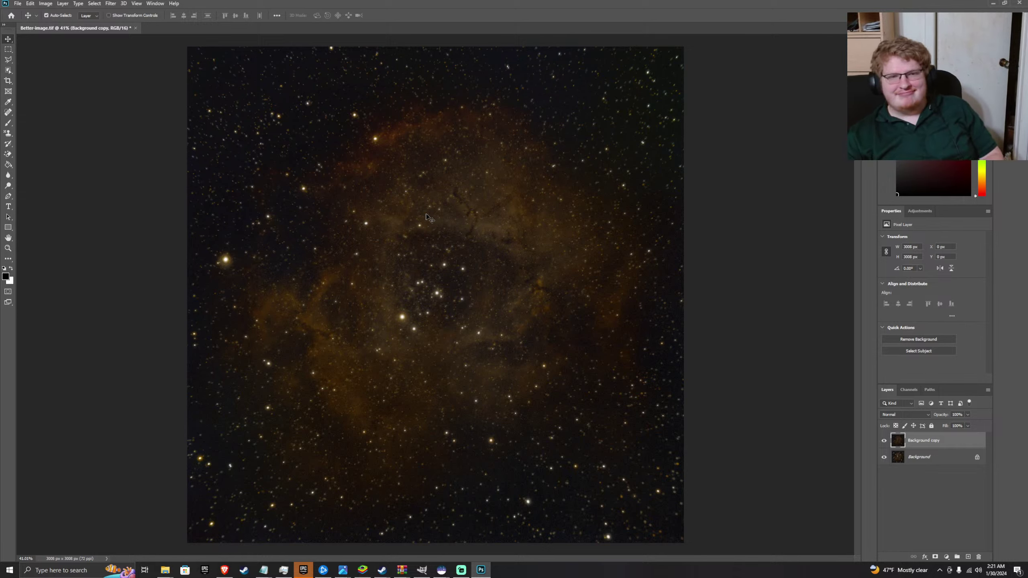
- Compare the nebula before and after star reduction by repeatedly hiding and showing the Background copy layer
click(883, 442)
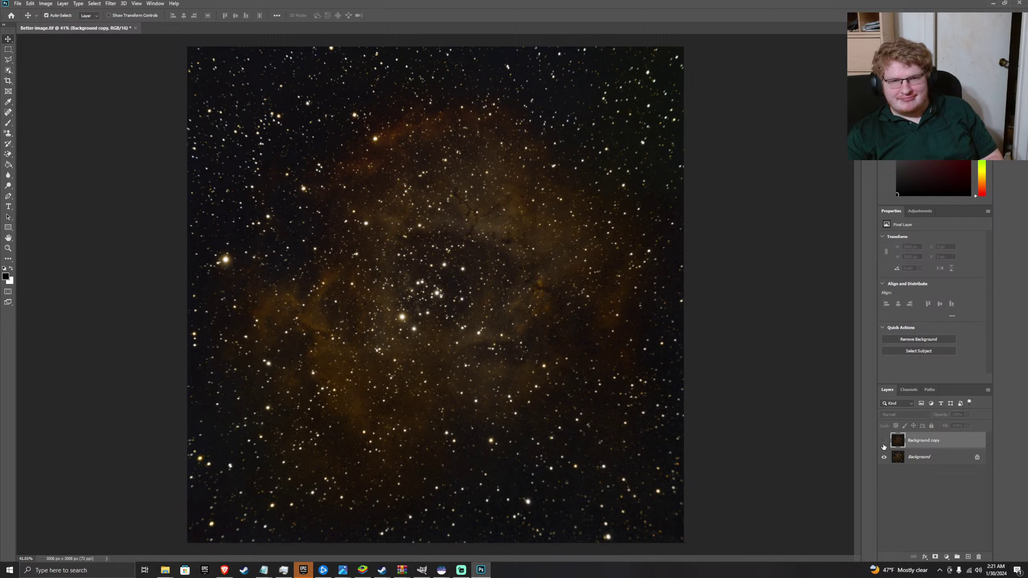
click(884, 442)
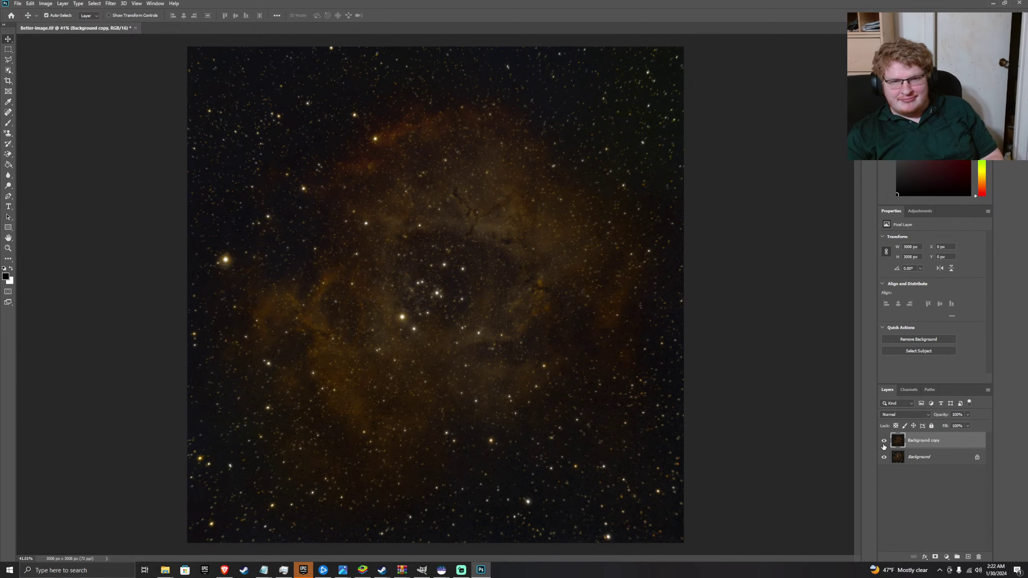
click(884, 442)
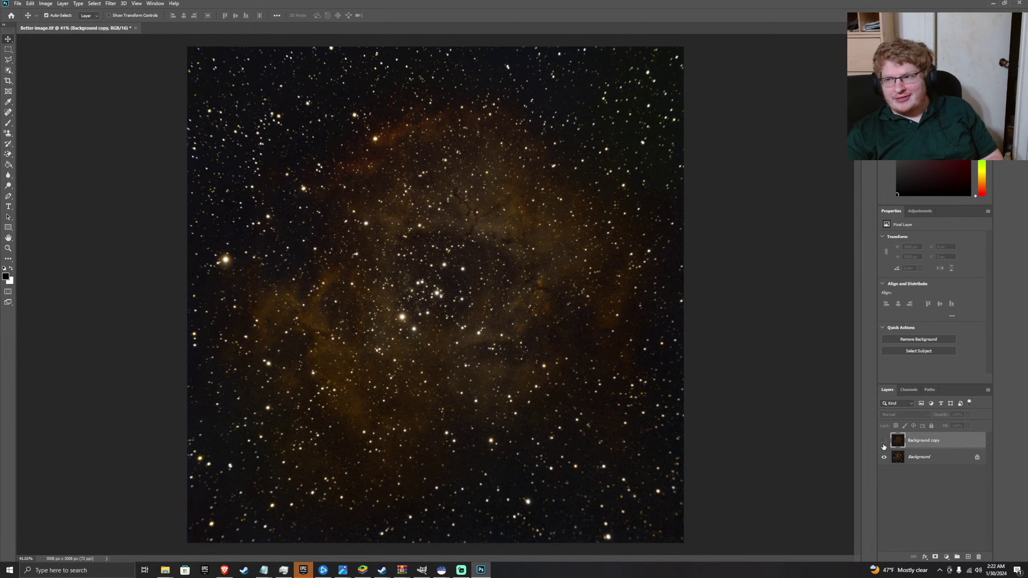
click(883, 442)
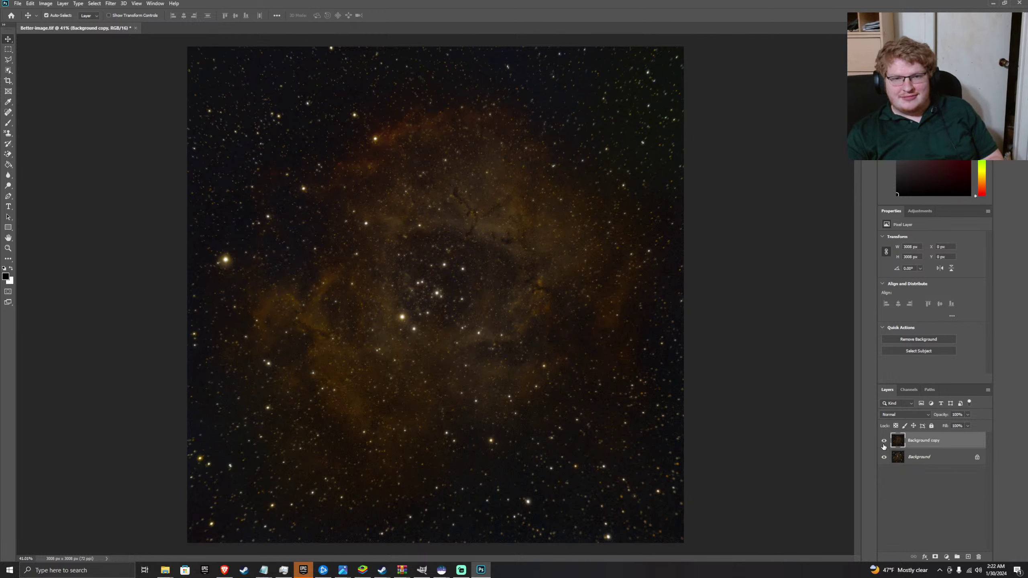
click(883, 442)
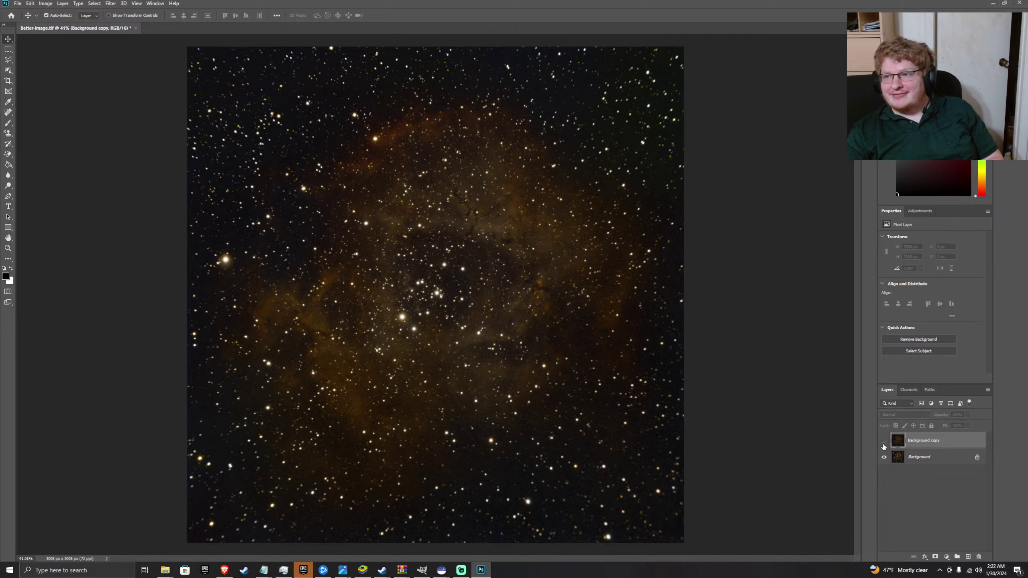
click(883, 442)
click(883, 442)
click(883, 442)
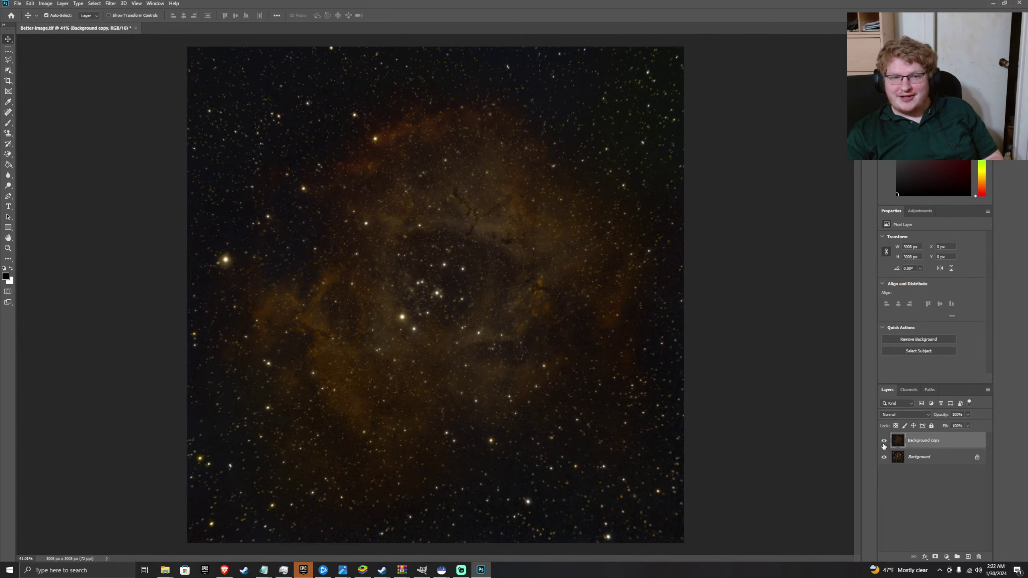
click(883, 444)
click(884, 443)
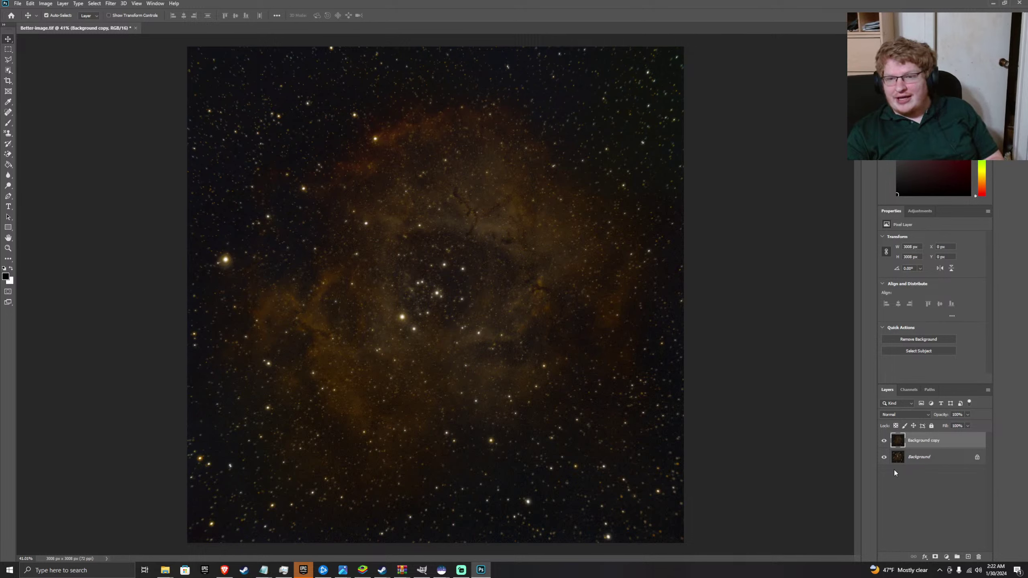
click(884, 443)
click(884, 444)
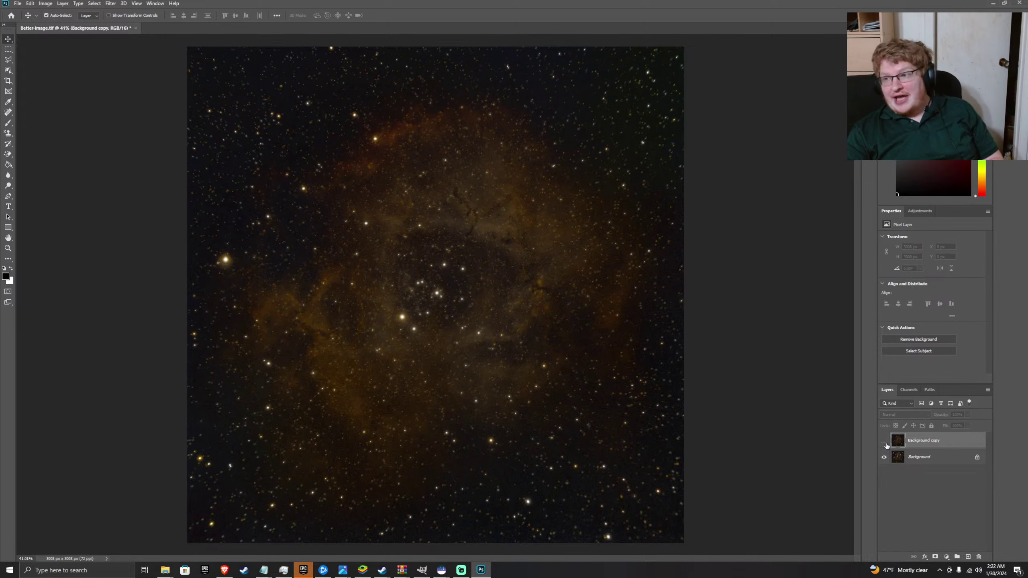
click(885, 443)
click(885, 444)
click(885, 444)
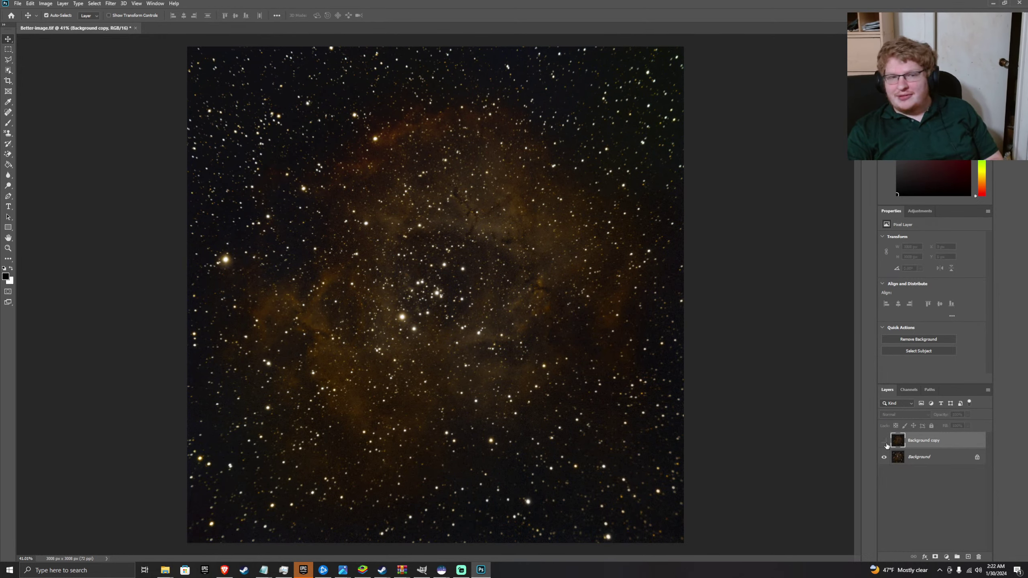
click(886, 444)
click(884, 444)
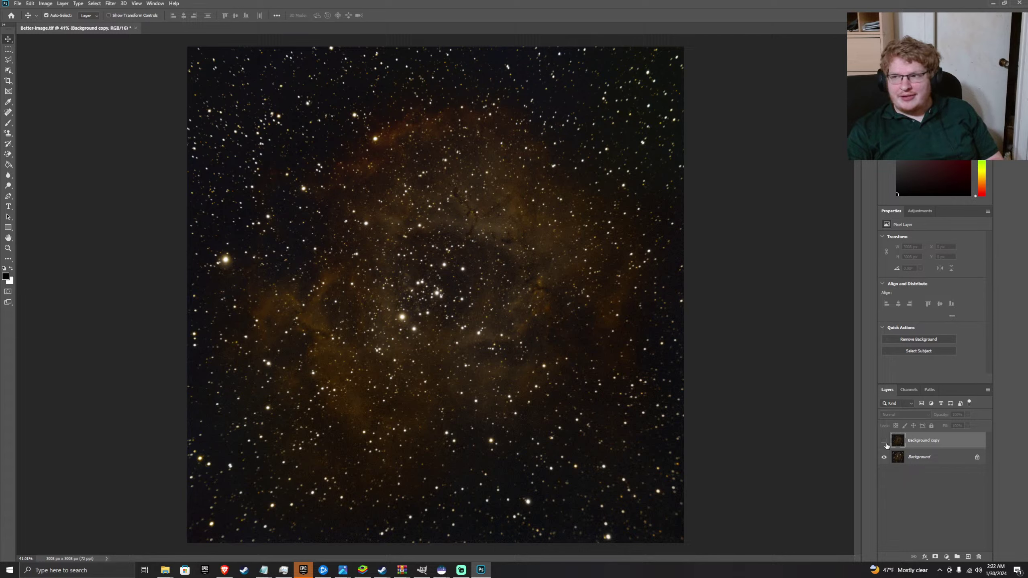
click(886, 444)
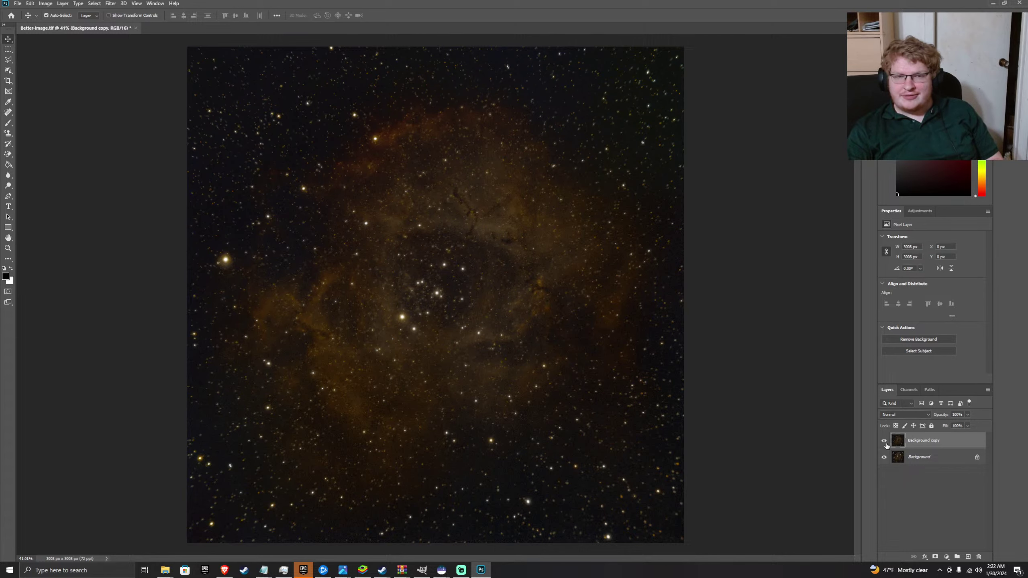
click(885, 443)
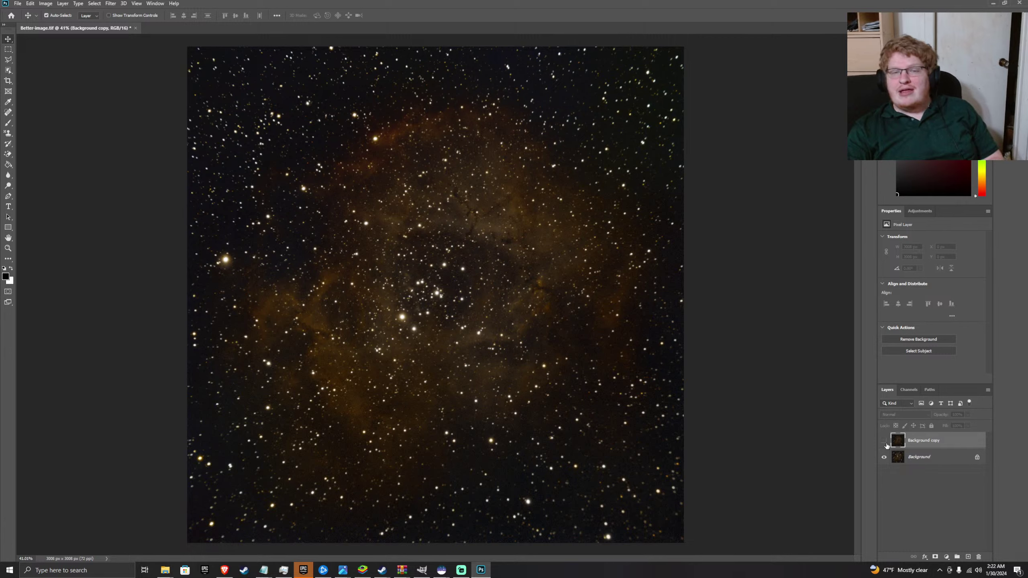
click(884, 442)
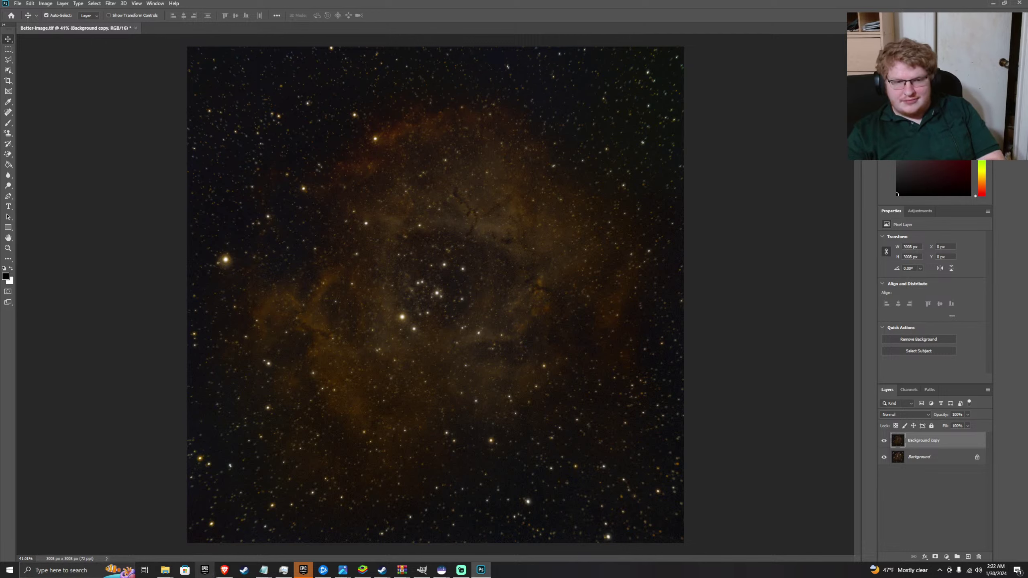
- Switch to the browser and watch the Rosette Nebula tutorial's High Pass Filter chapter, pausing it at 5:55
click(225, 570)
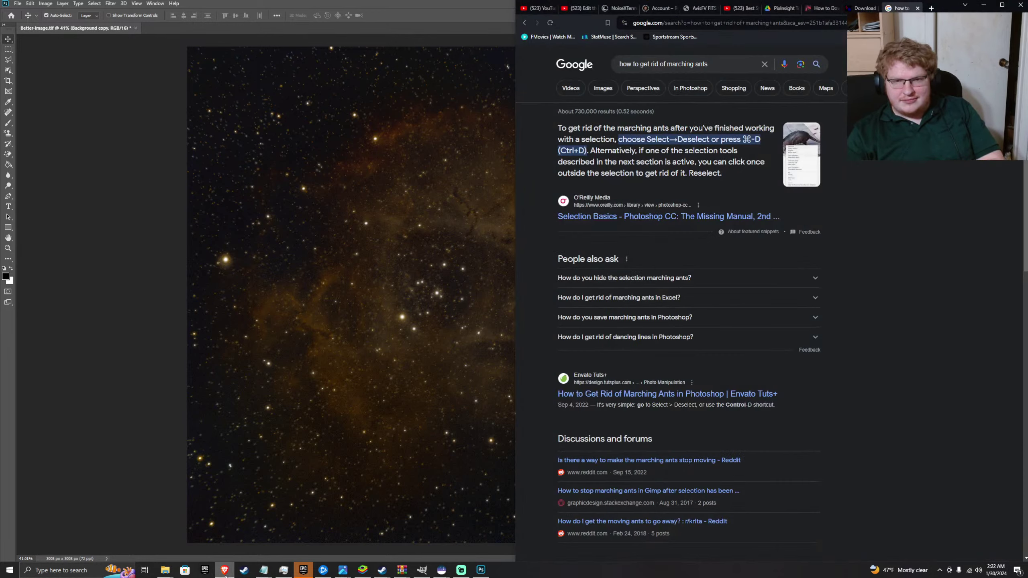
click(824, 11)
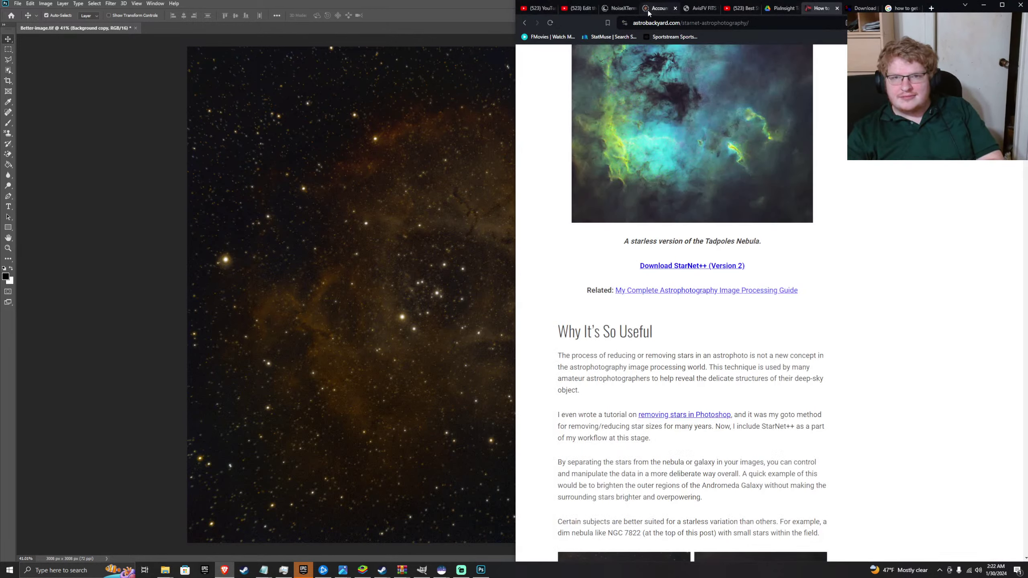
click(576, 11)
click(690, 137)
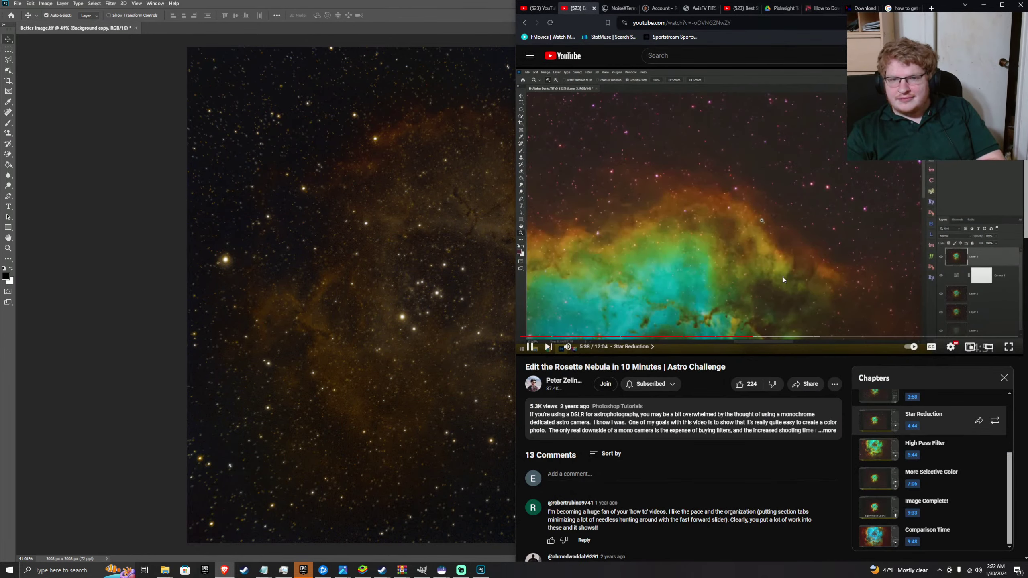
click(764, 339)
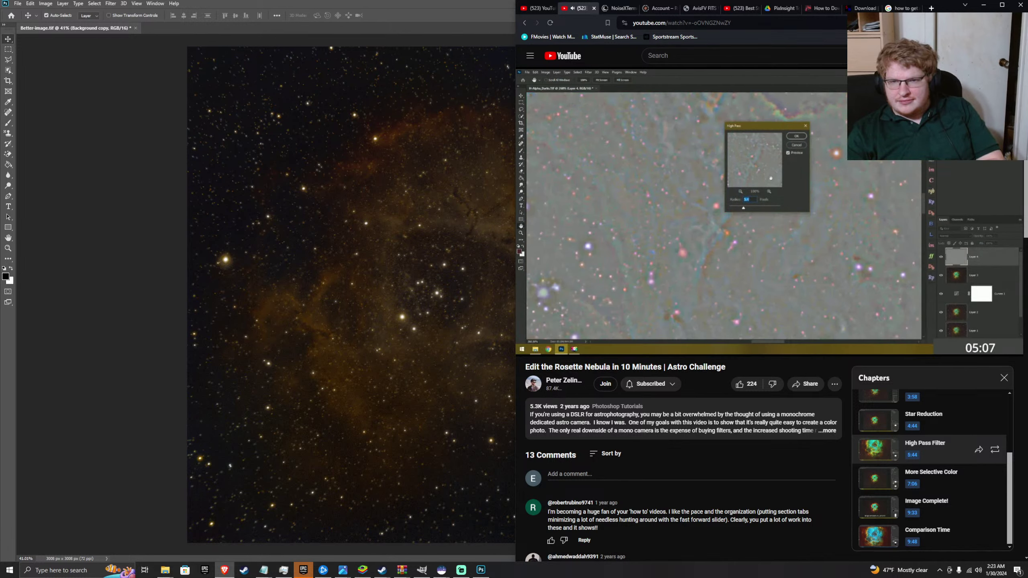
click(558, 172)
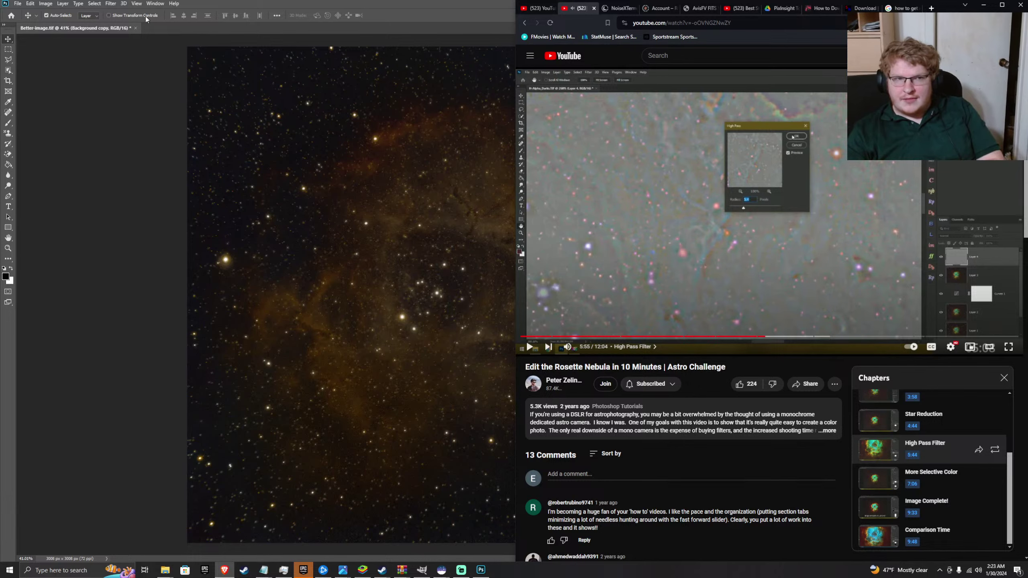
- Return to Photoshop and try the High Pass filter on the Background copy layer with a radius of 746.7 pixels
click(111, 3)
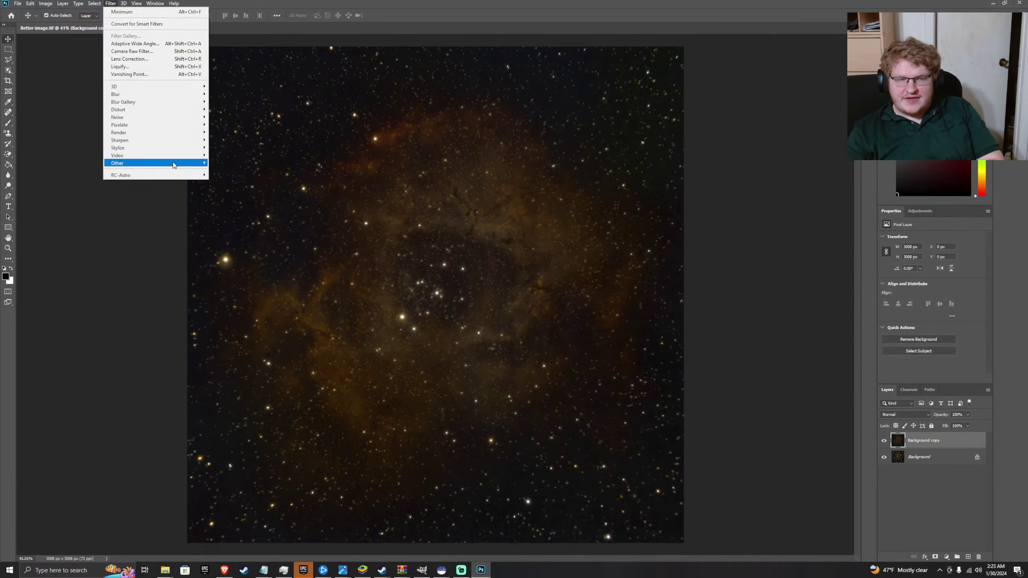
mouse_move(172, 162)
click(214, 170)
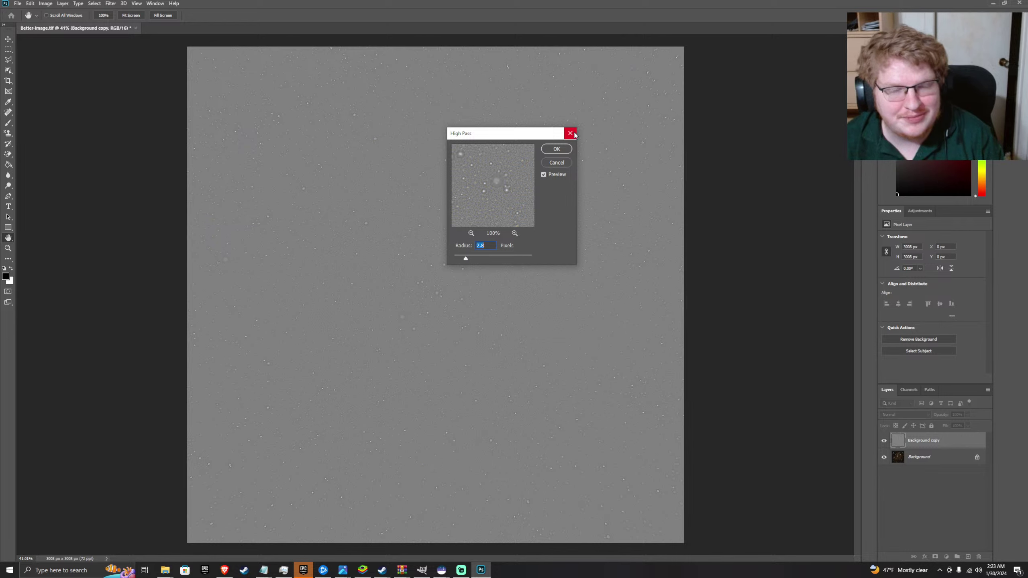
drag(467, 259, 520, 258)
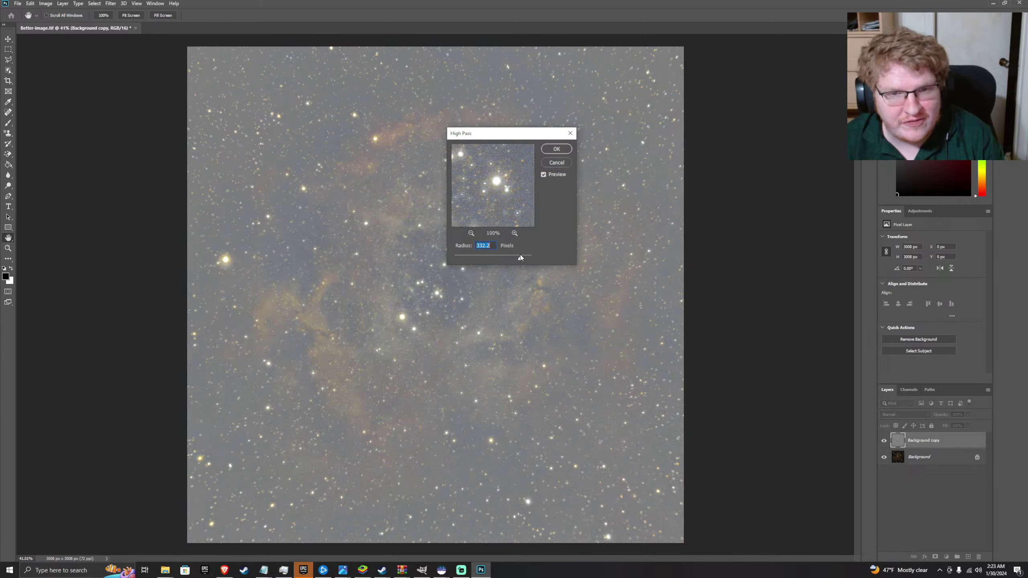
click(519, 258)
drag(529, 257, 526, 257)
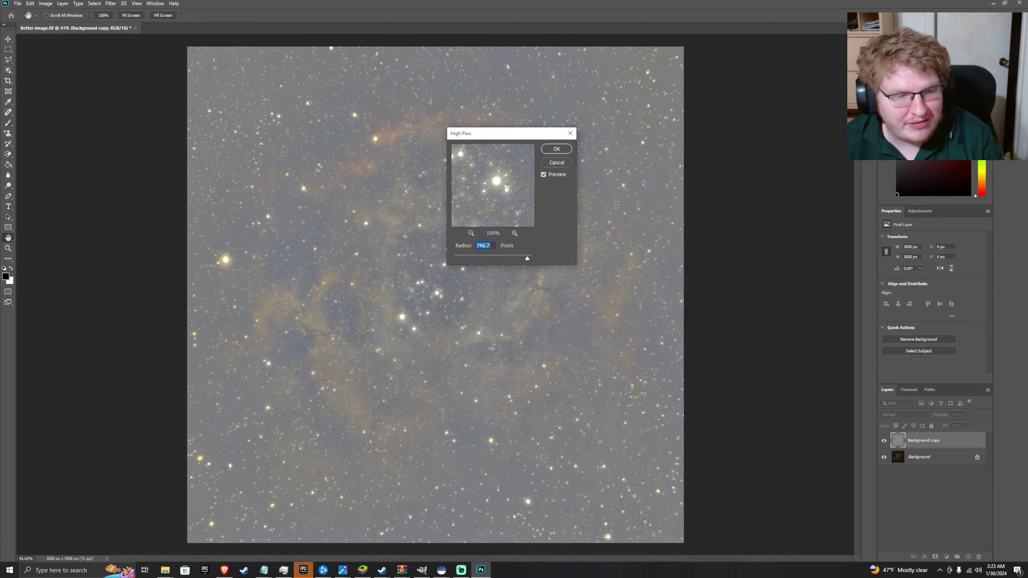
- Resume the tutorial in the browser and lower Photoshop's High Pass radius to 8.2 pixels
key(alt+Tab)
click(610, 276)
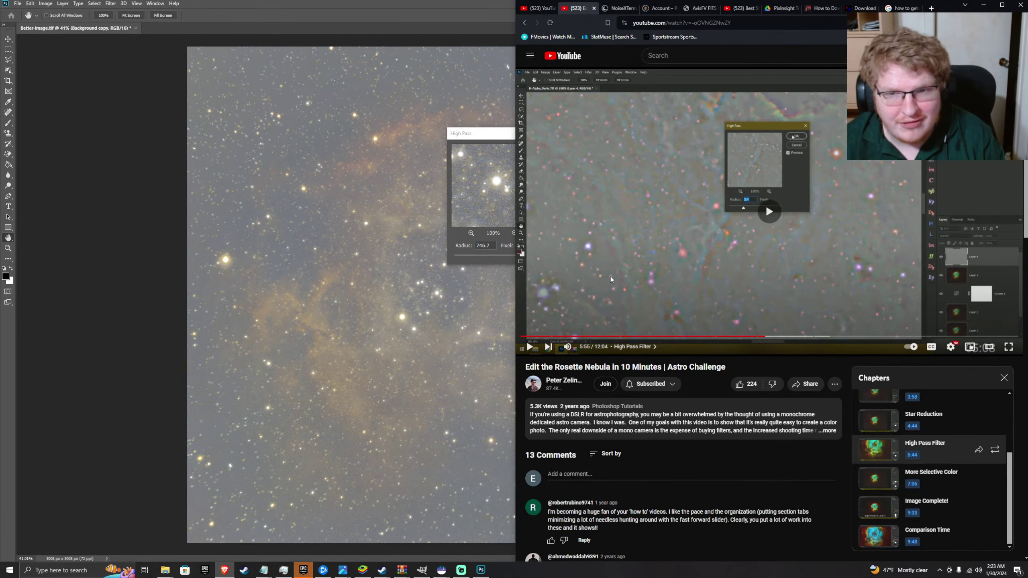
click(487, 132)
drag(526, 259, 480, 260)
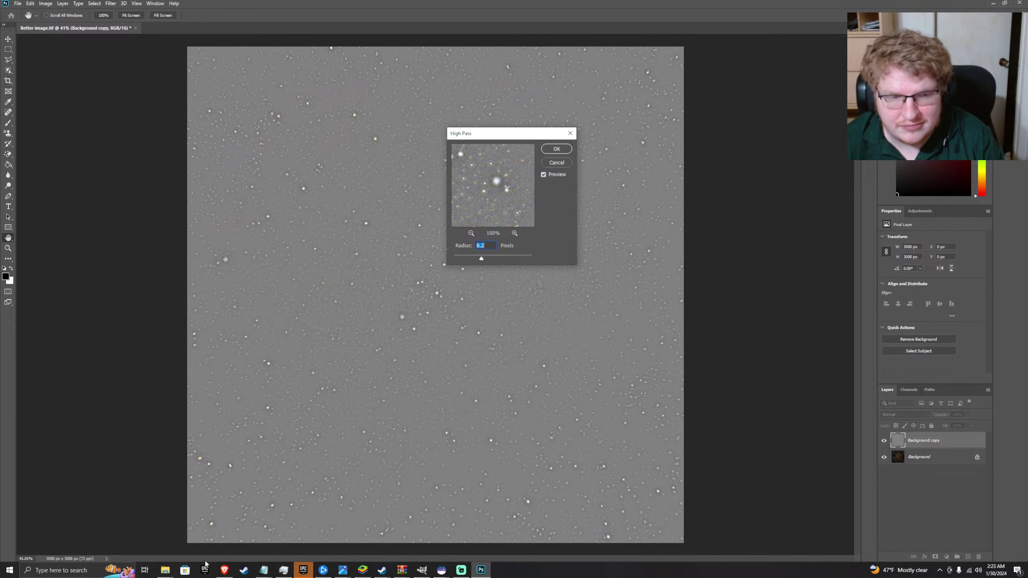
- Rewind the browser tutorial to 6:09 in the High Pass Filter chapter, and return to Photoshop to cancel the High Pass filter
click(224, 570)
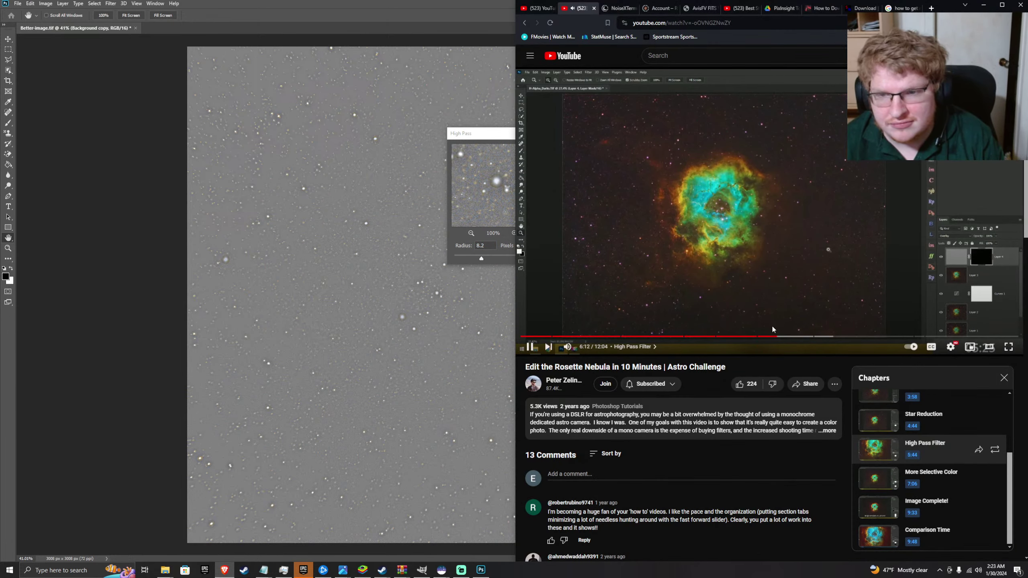
drag(772, 337, 774, 338)
click(773, 289)
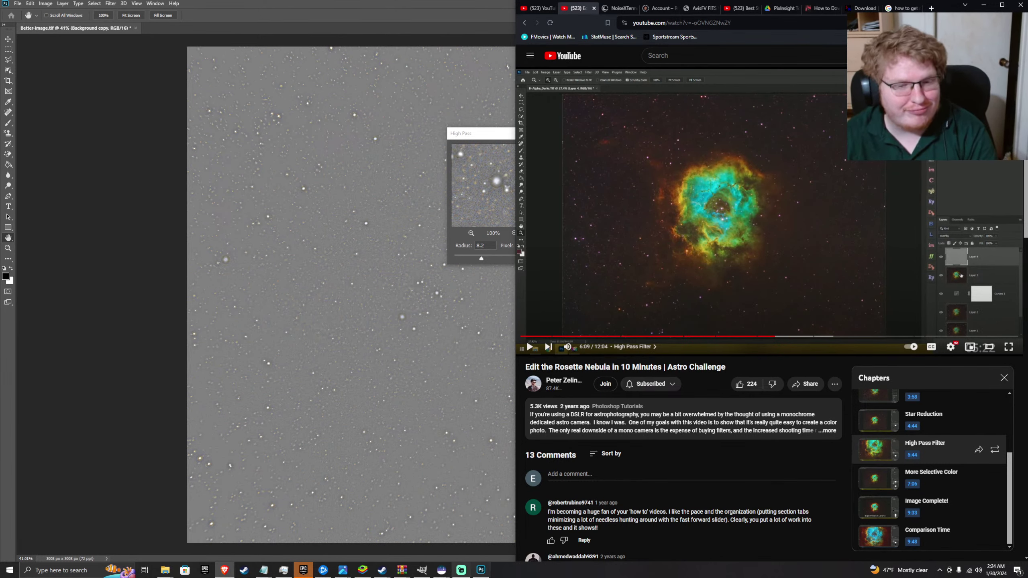
click(481, 570)
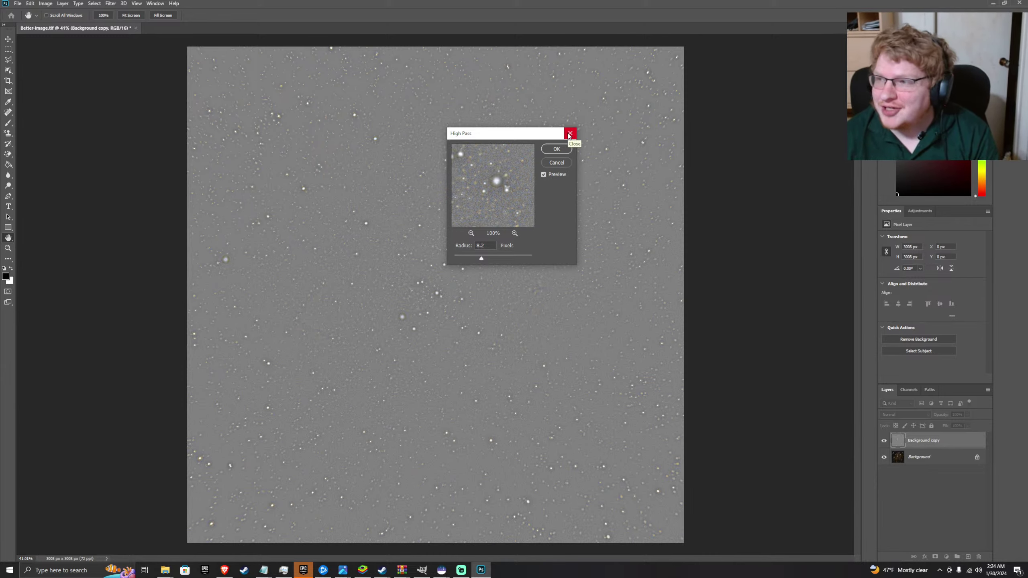
click(556, 163)
- Hide the Background copy layer and add a new empty layer above it
key(ctrl+comma)
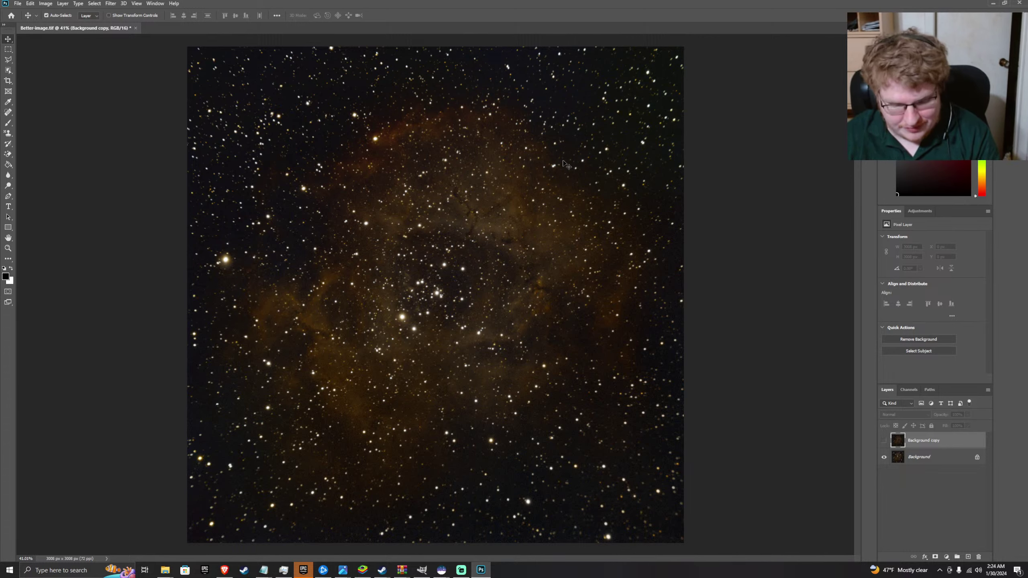
key(ctrl+shift+alt+n)
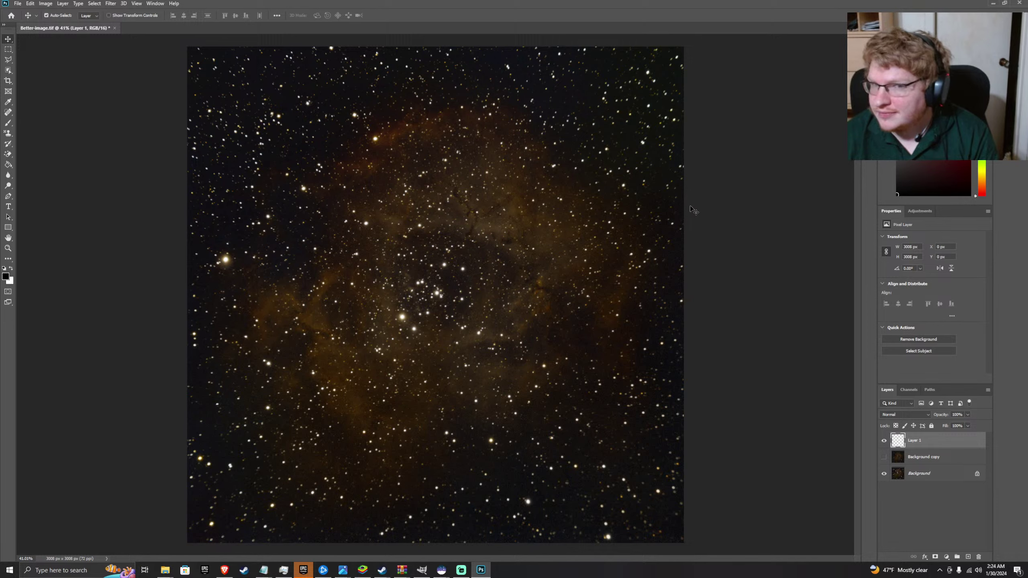
click(702, 225)
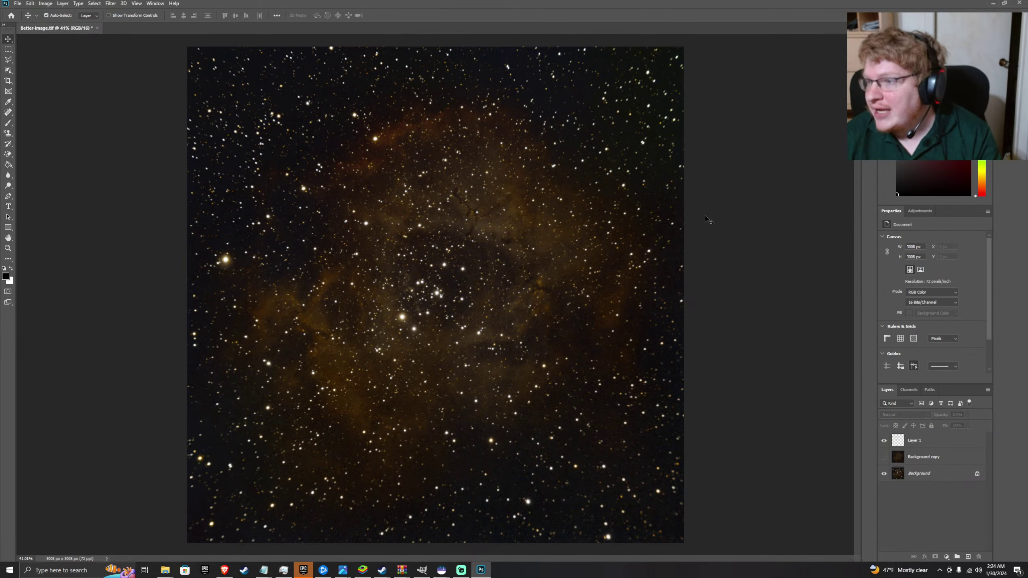
- Hide Layer 1 and toggle the Background copy layer's visibility to compare the reduced stars with the original, leaving the copy shown
click(883, 456)
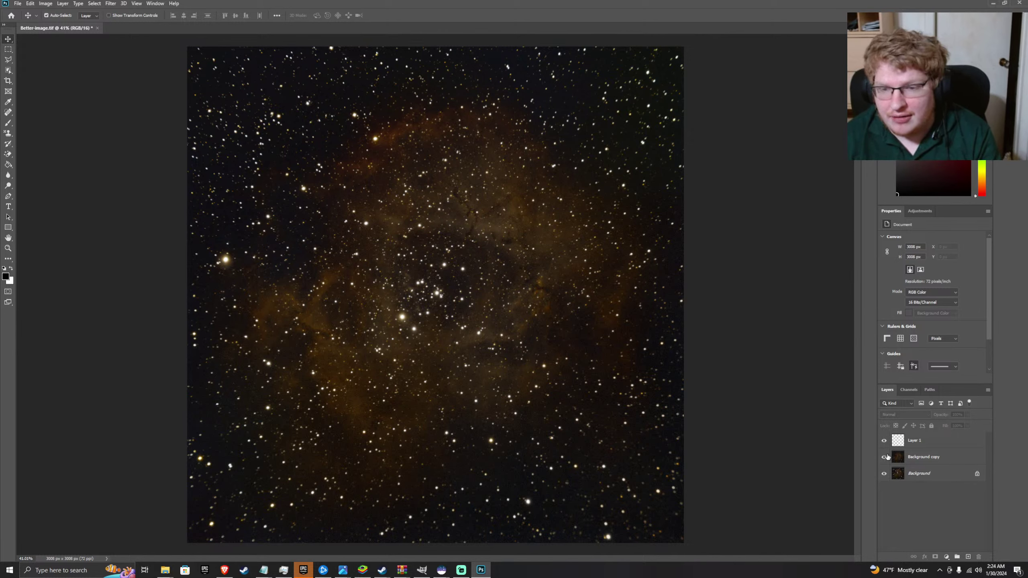
click(883, 440)
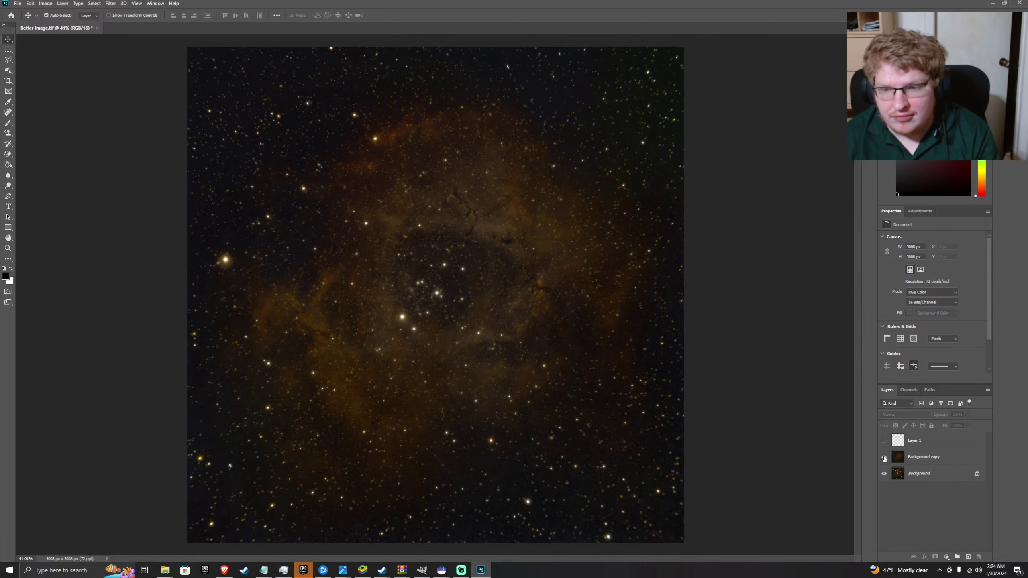
click(883, 457)
click(883, 458)
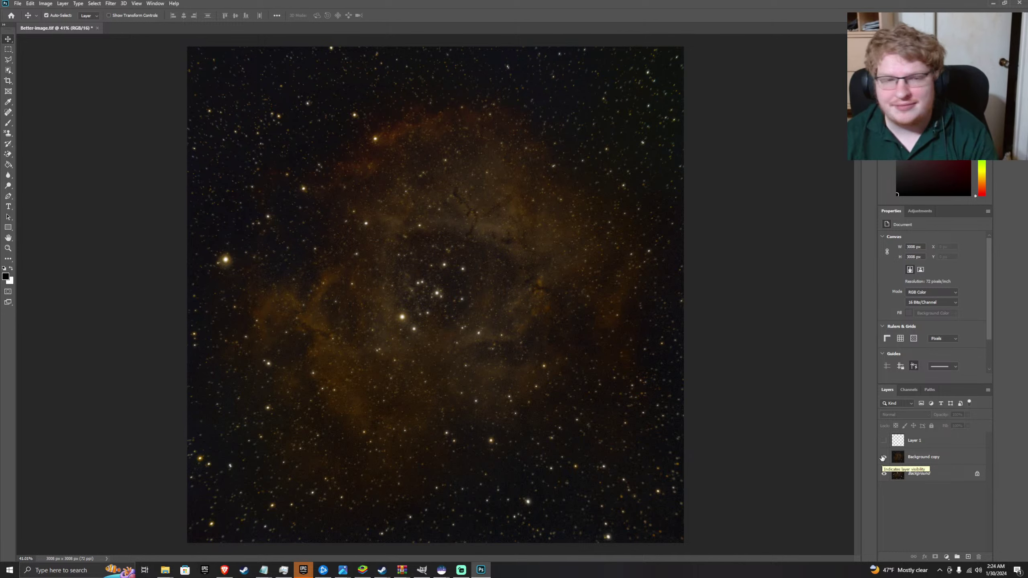
click(883, 457)
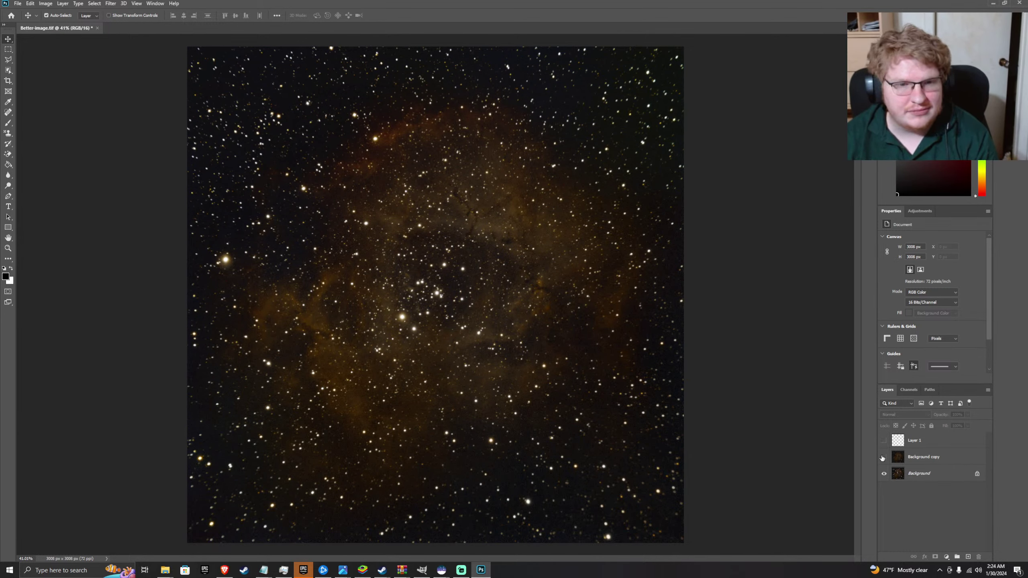
click(882, 457)
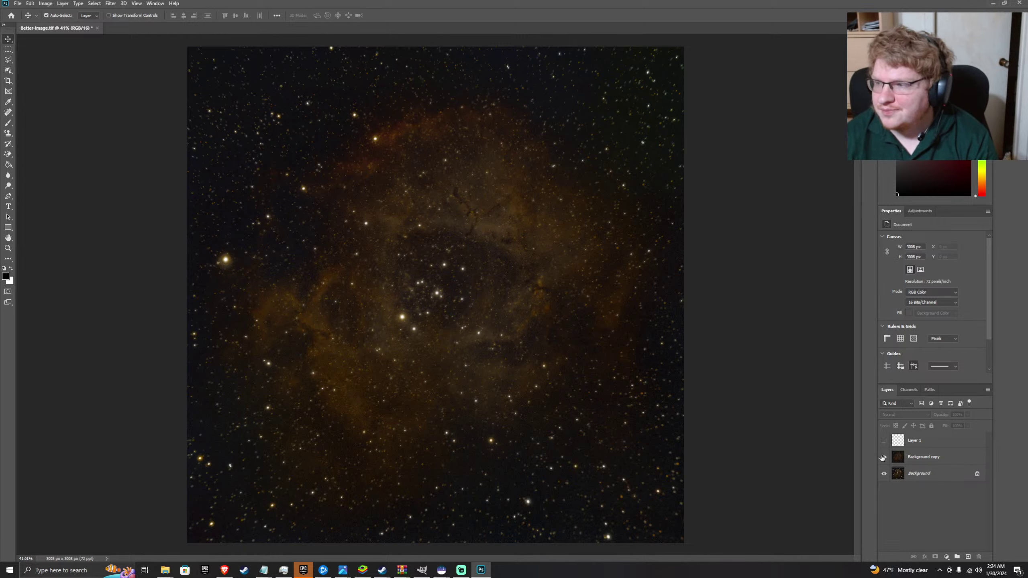
- Play the browser tutorial's High Pass Filter chapter from 6:09 to 6:12, pause it and return to Photoshop
click(225, 573)
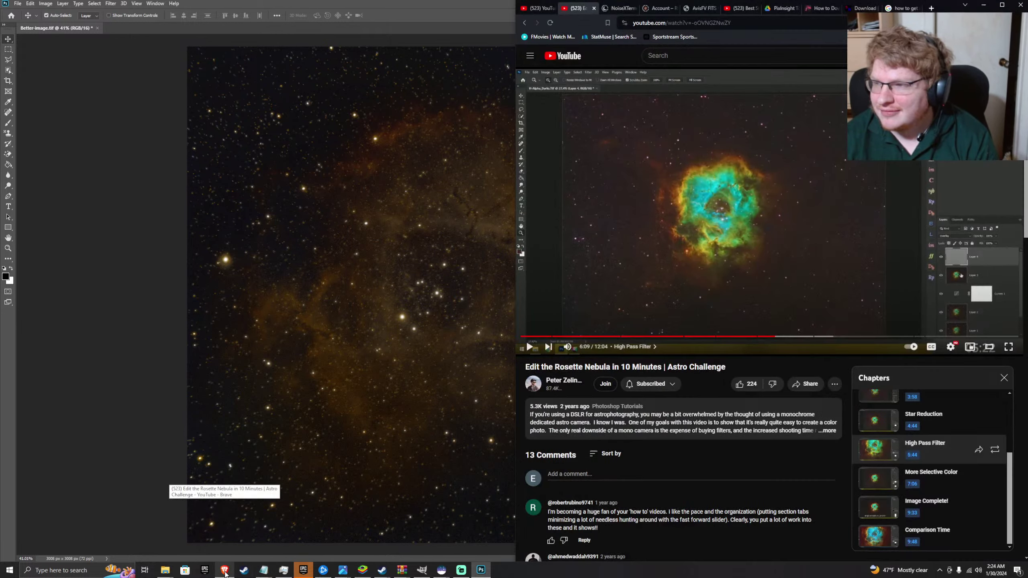
click(611, 284)
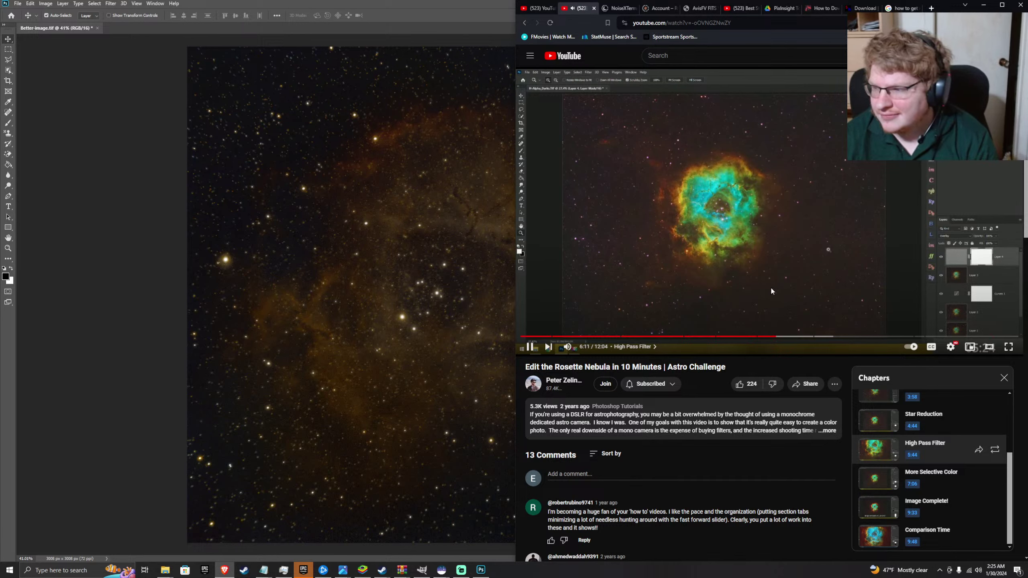
key(space)
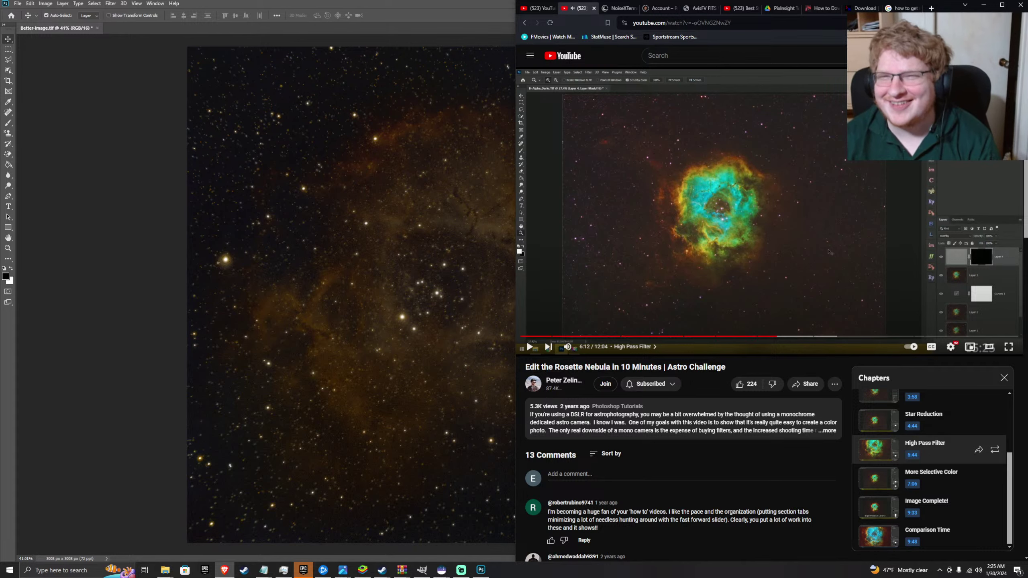
key(alt+Tab)
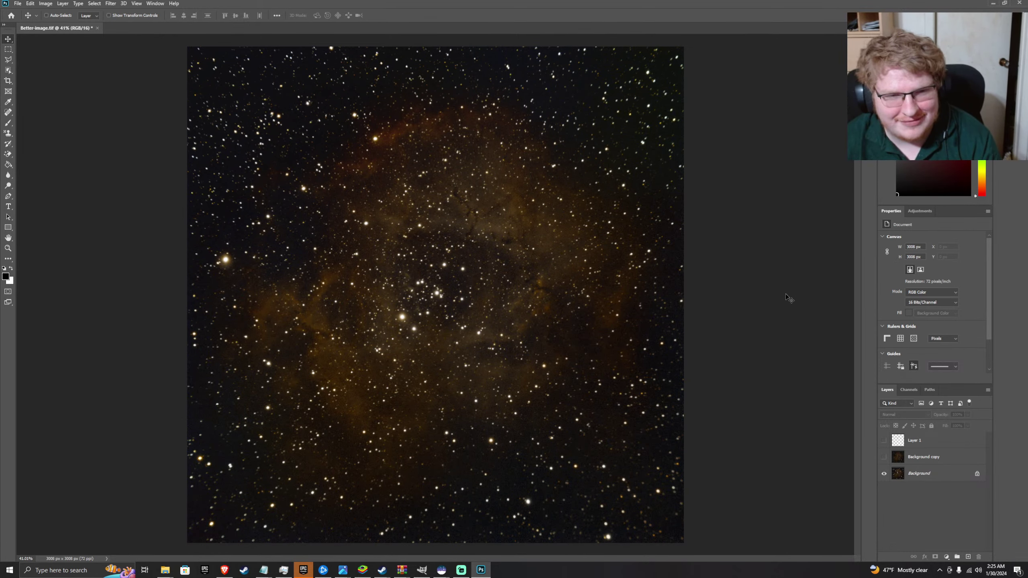
- Toggle the Background copy layer's visibility repeatedly to compare the reduced stars with the original, leaving the copy hidden
key(ctrl+z)
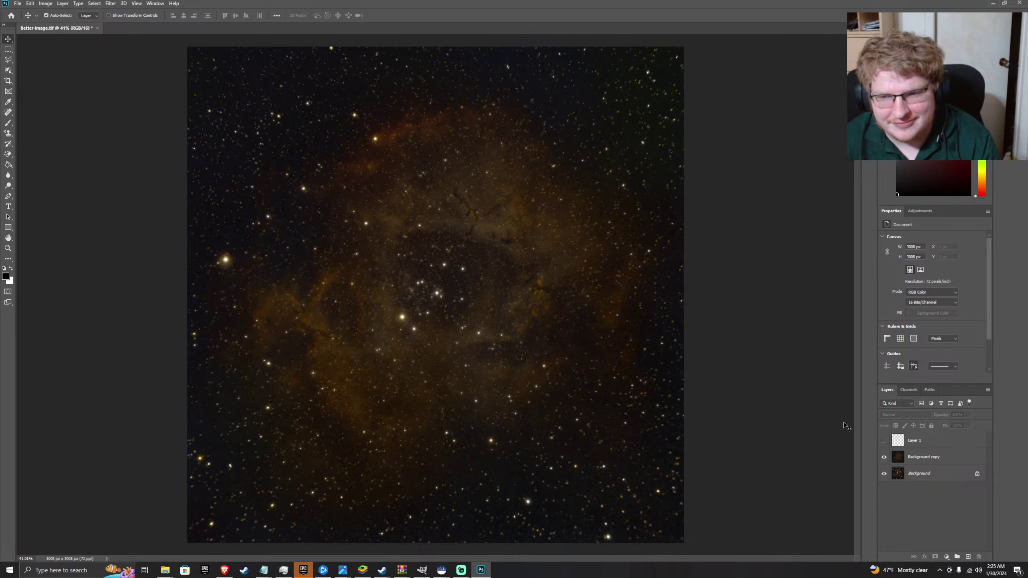
click(884, 456)
click(883, 457)
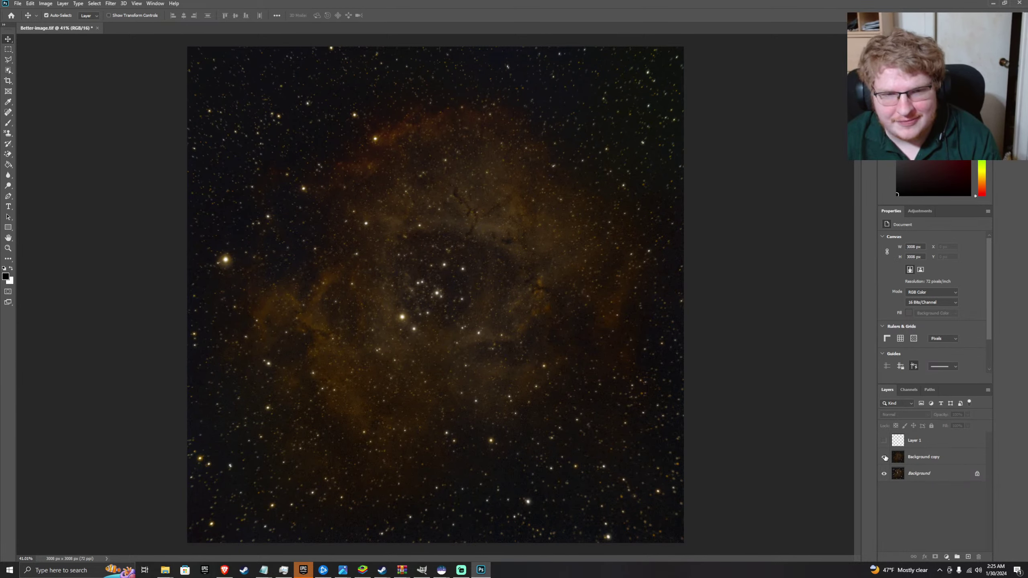
click(884, 457)
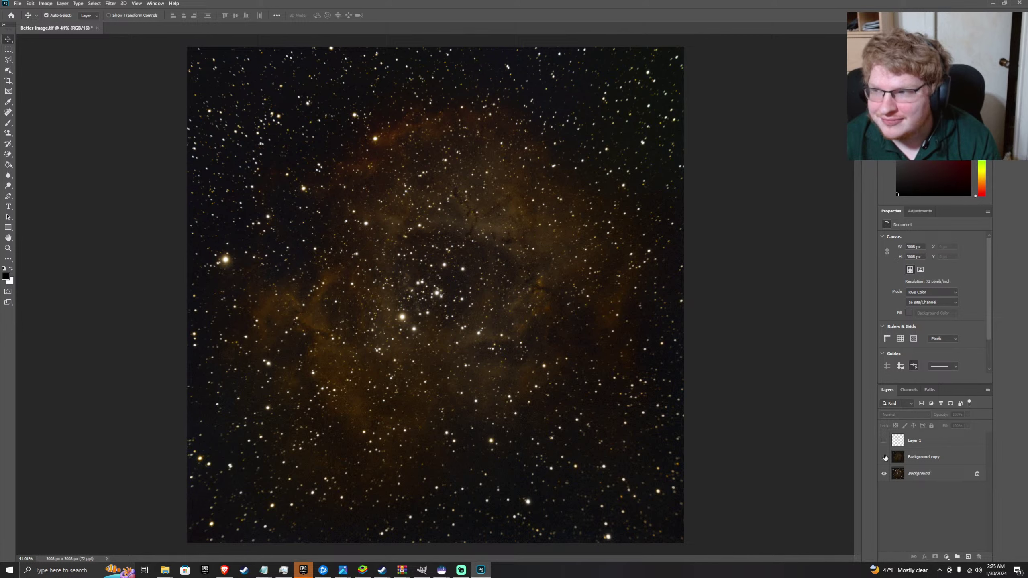
click(884, 457)
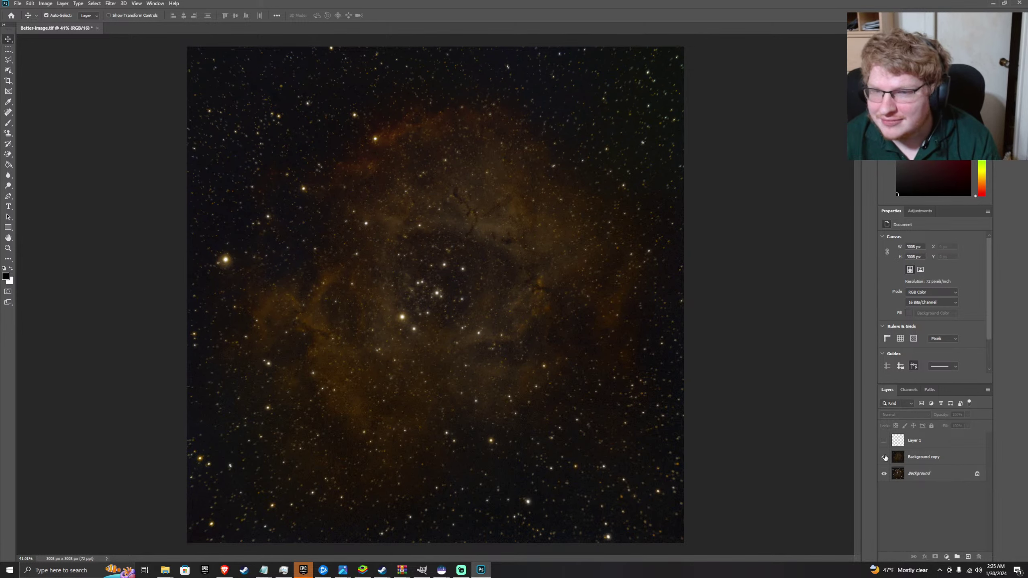
click(885, 457)
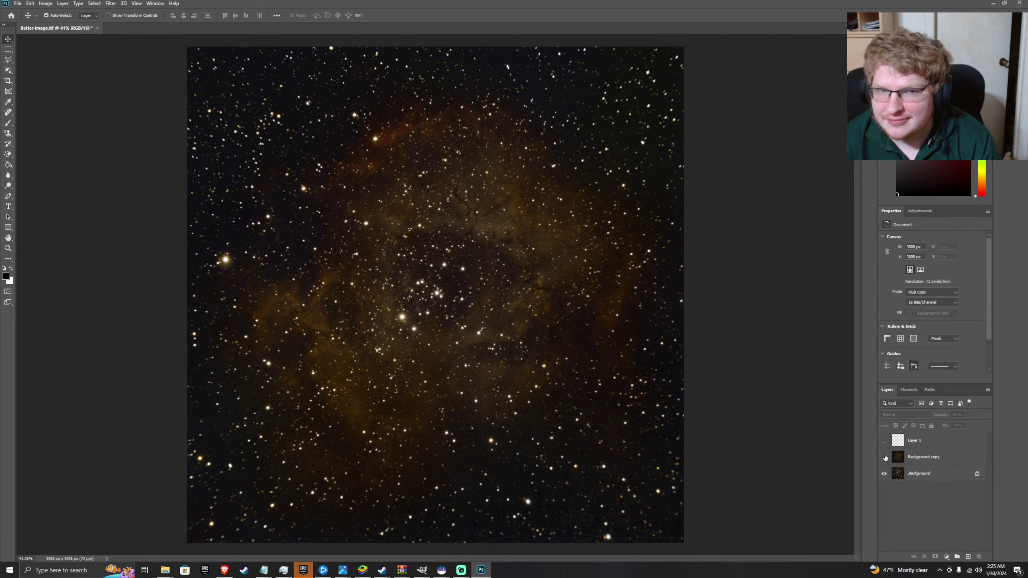
click(885, 457)
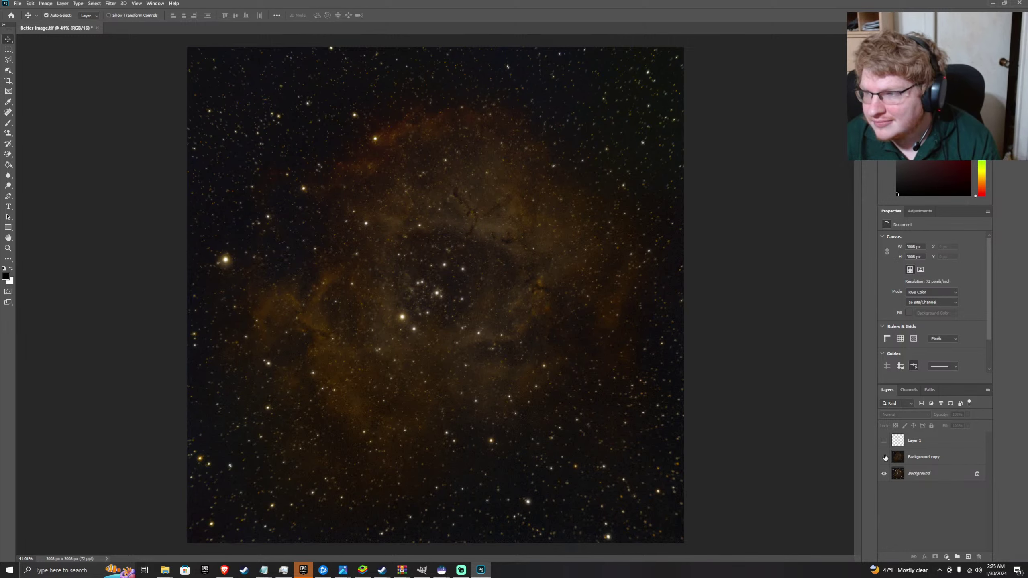
click(884, 458)
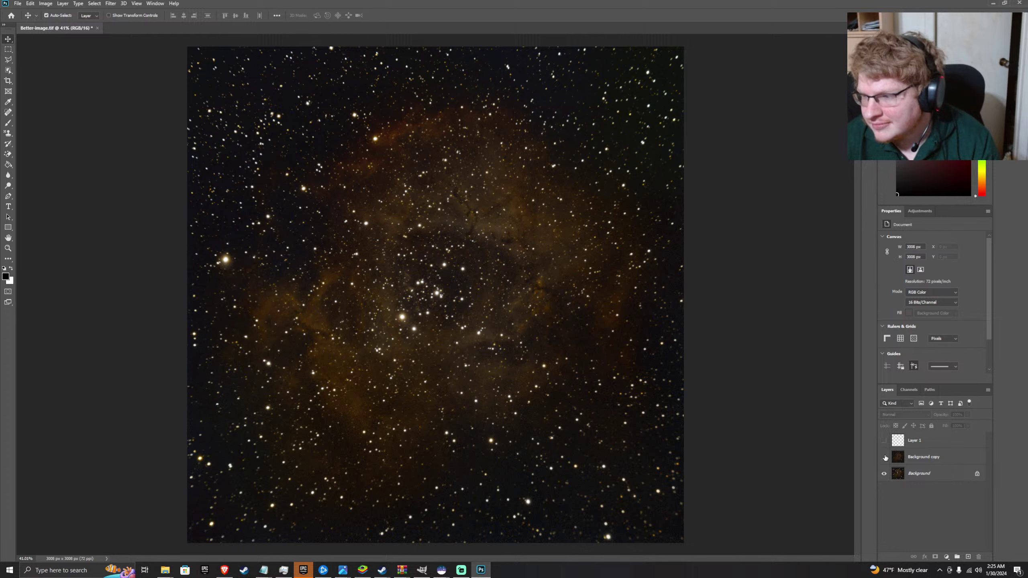
click(885, 457)
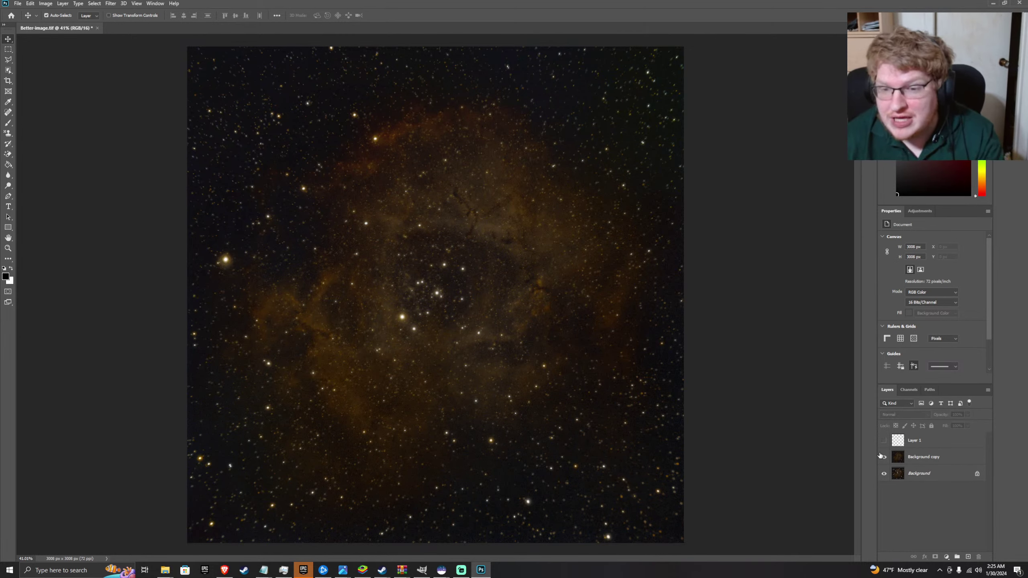
click(883, 456)
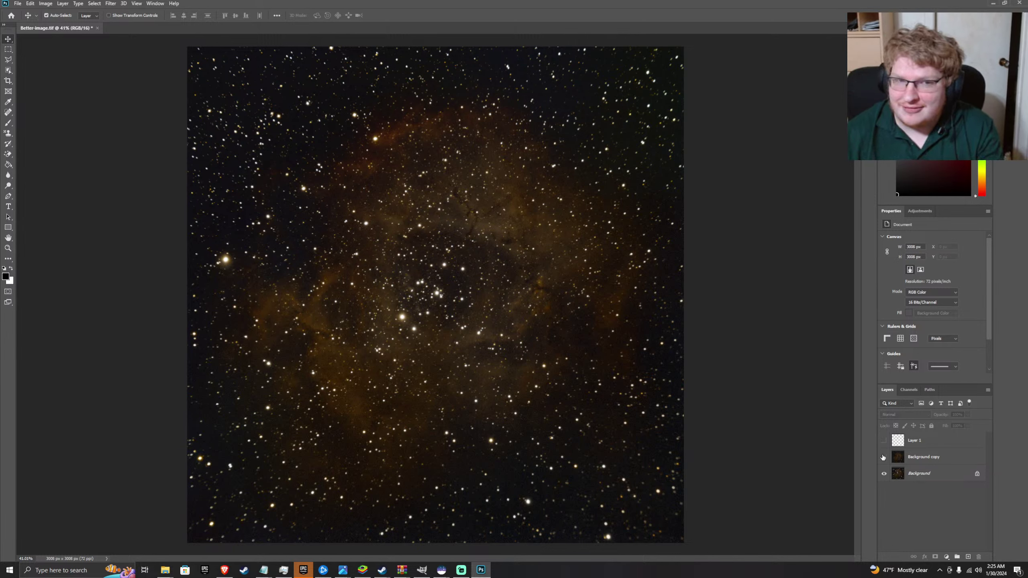
click(883, 457)
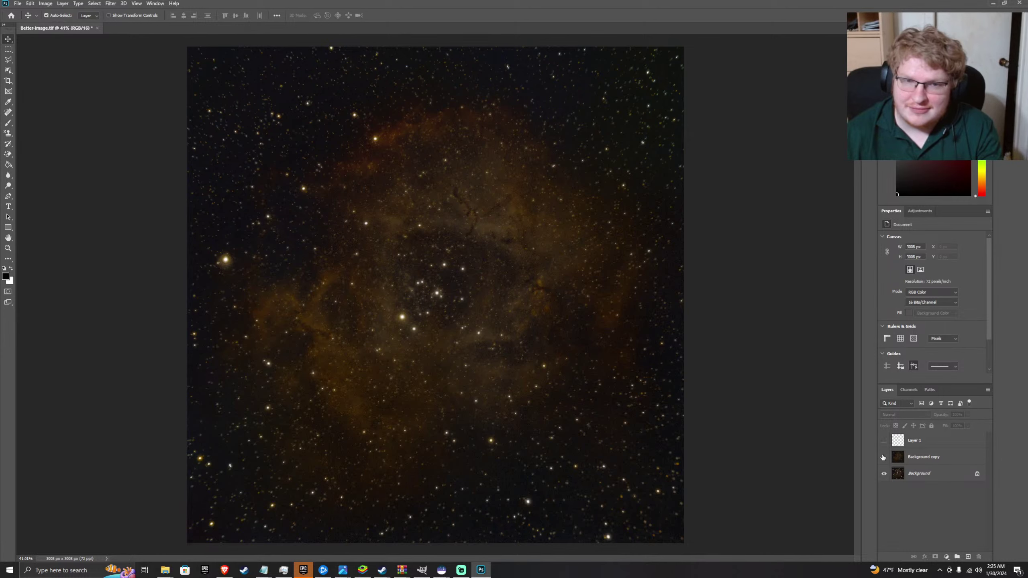
click(883, 457)
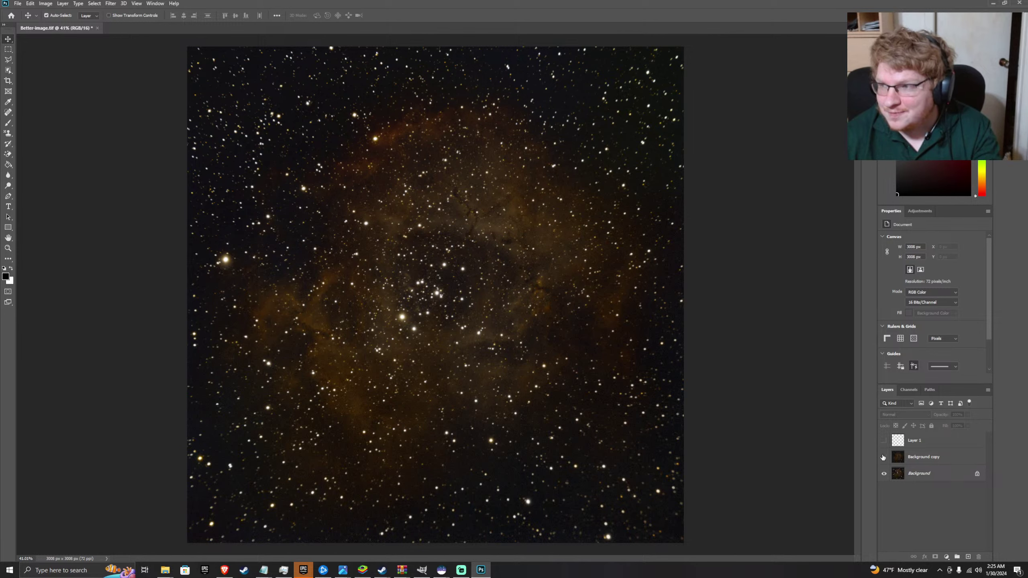
click(883, 456)
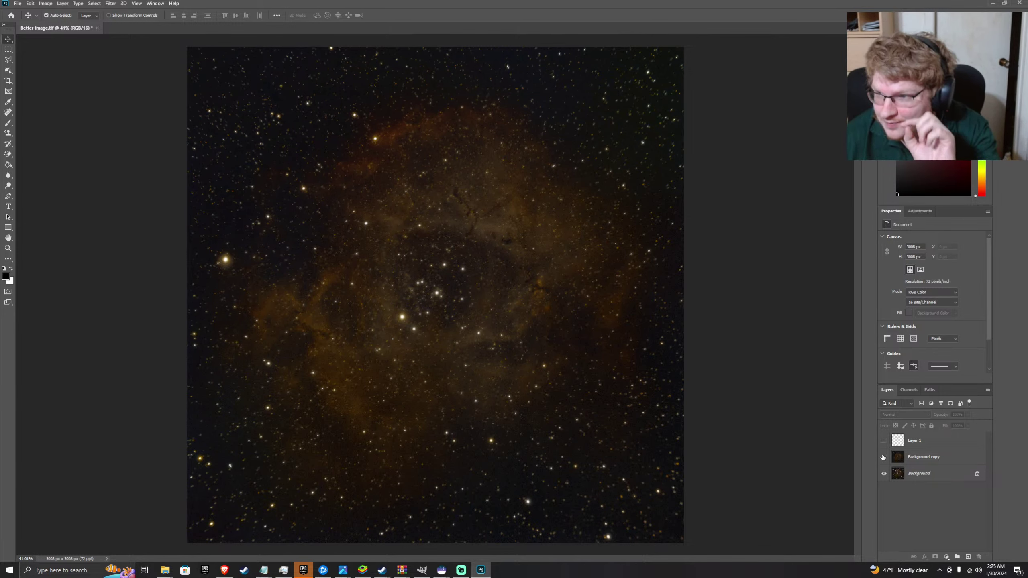
click(883, 456)
click(883, 456)
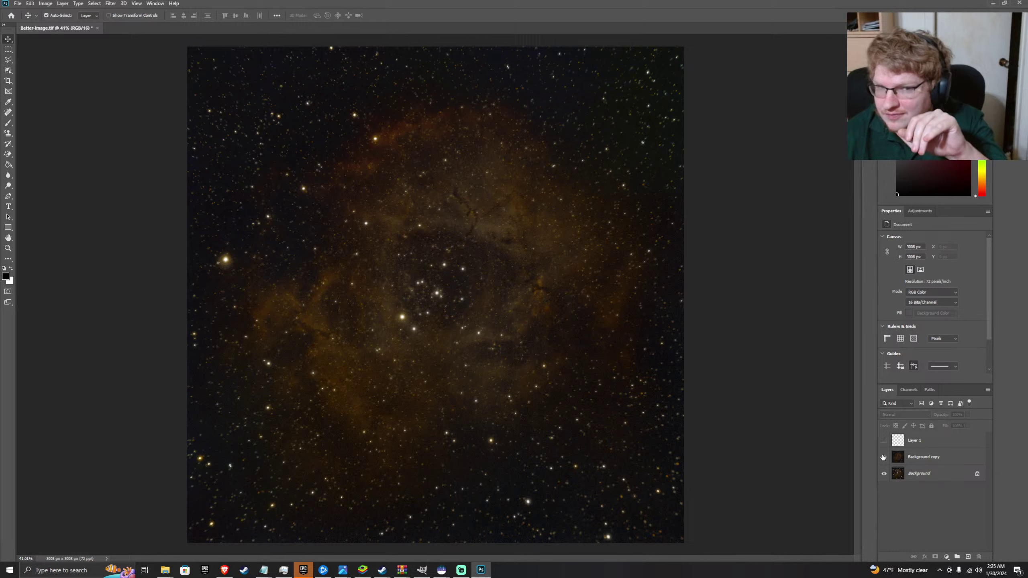
click(883, 456)
click(883, 456)
click(883, 456)
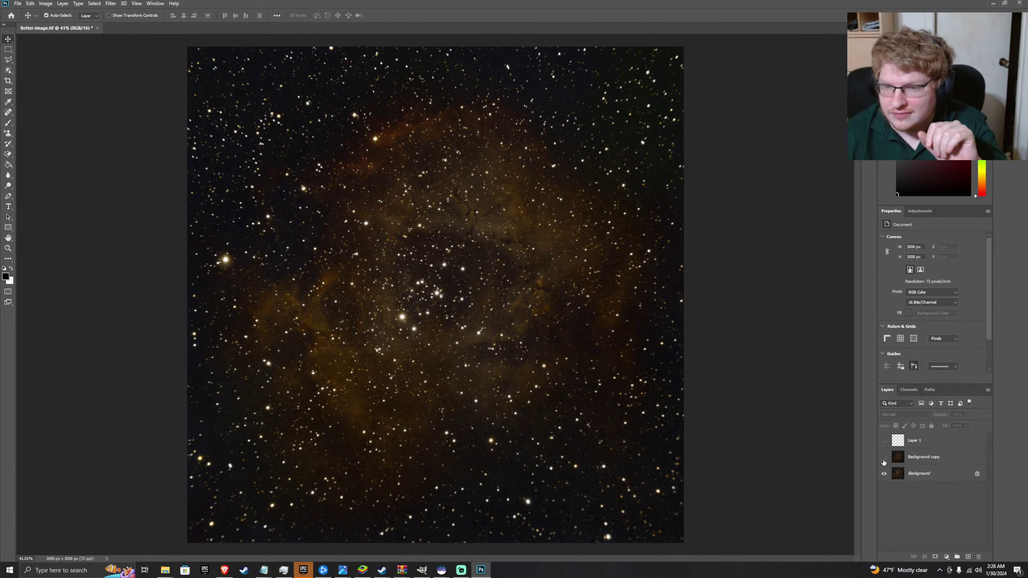
click(883, 457)
click(883, 457)
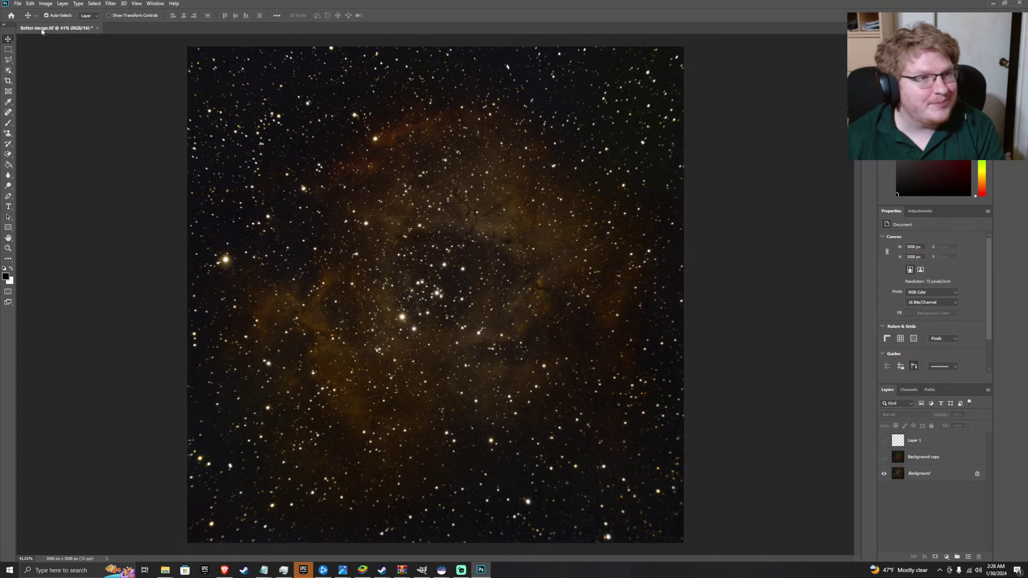
click(18, 3)
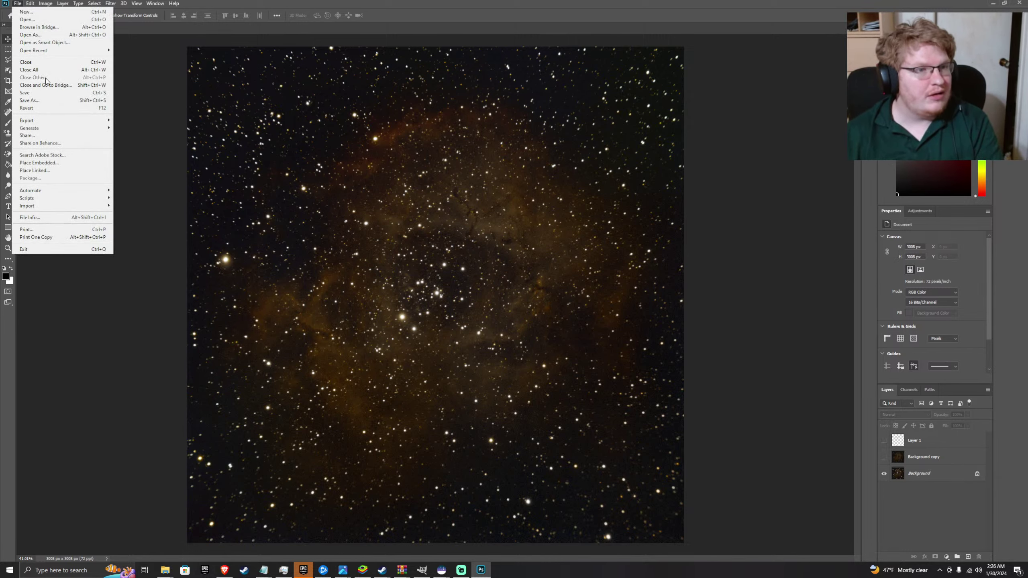
click(45, 100)
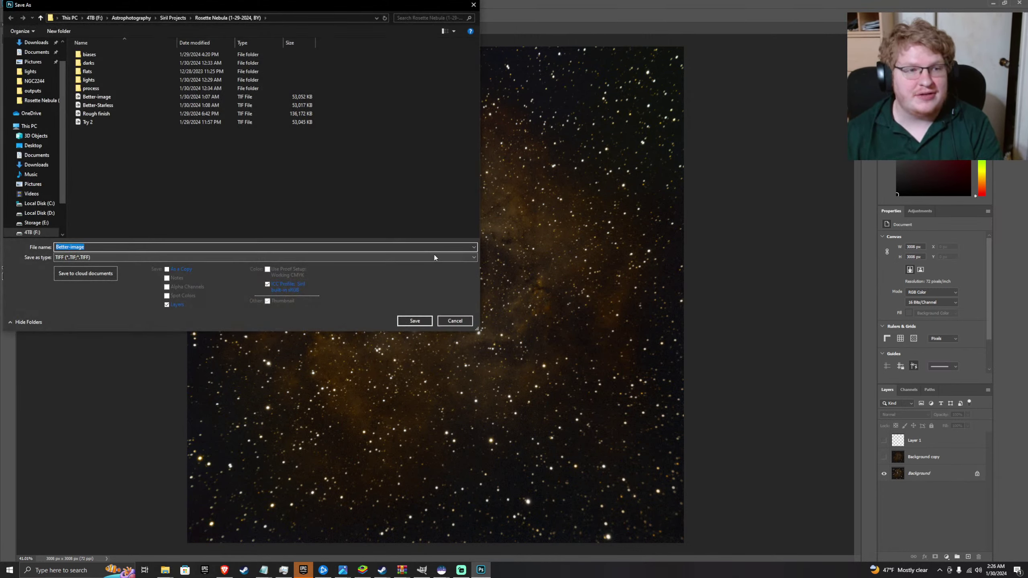
text(Batt)
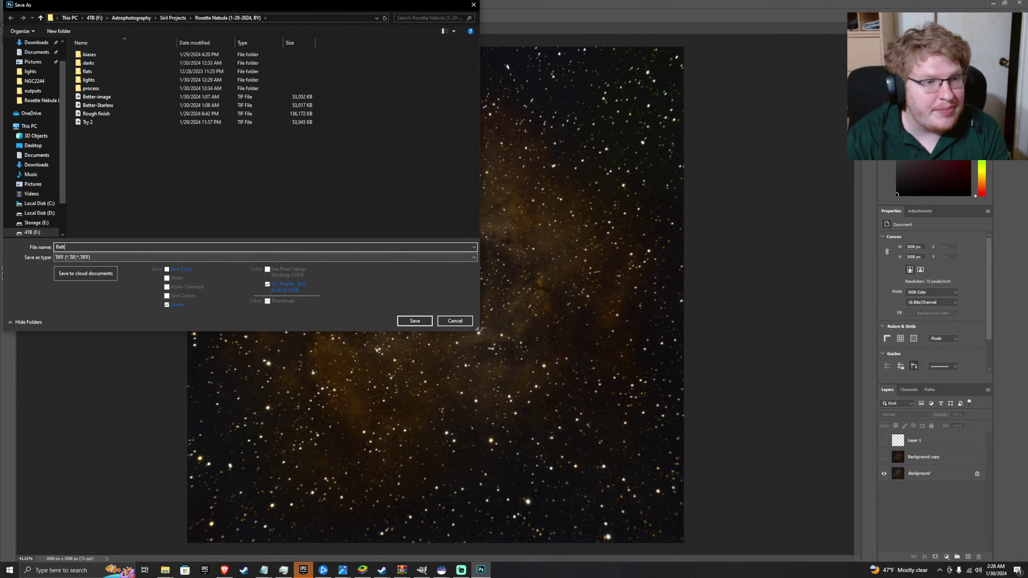
key(BackSpace)
key(BackSpace)
key(BackSpace)
key(BackSpace)
key(BackSpace)
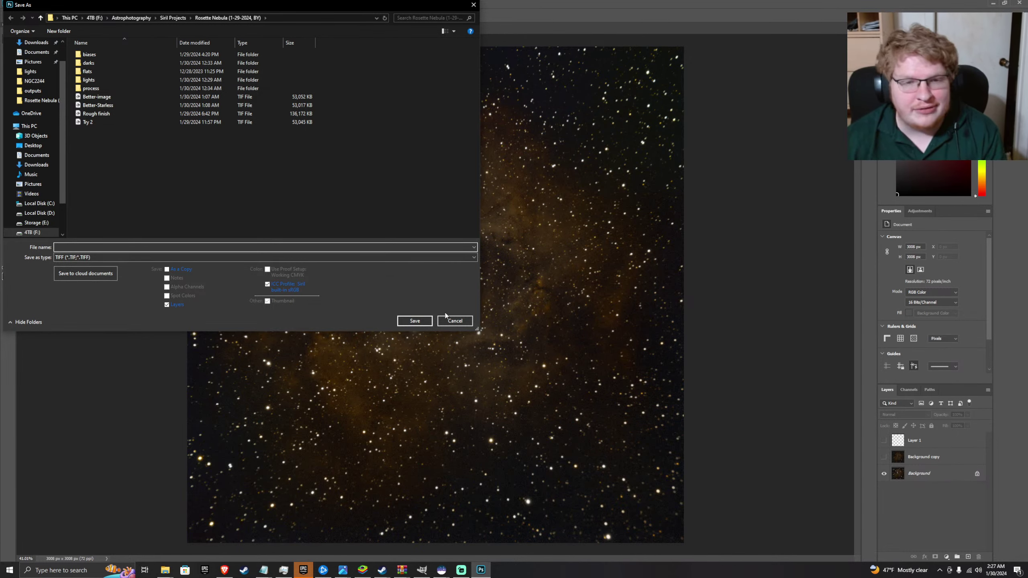
click(462, 326)
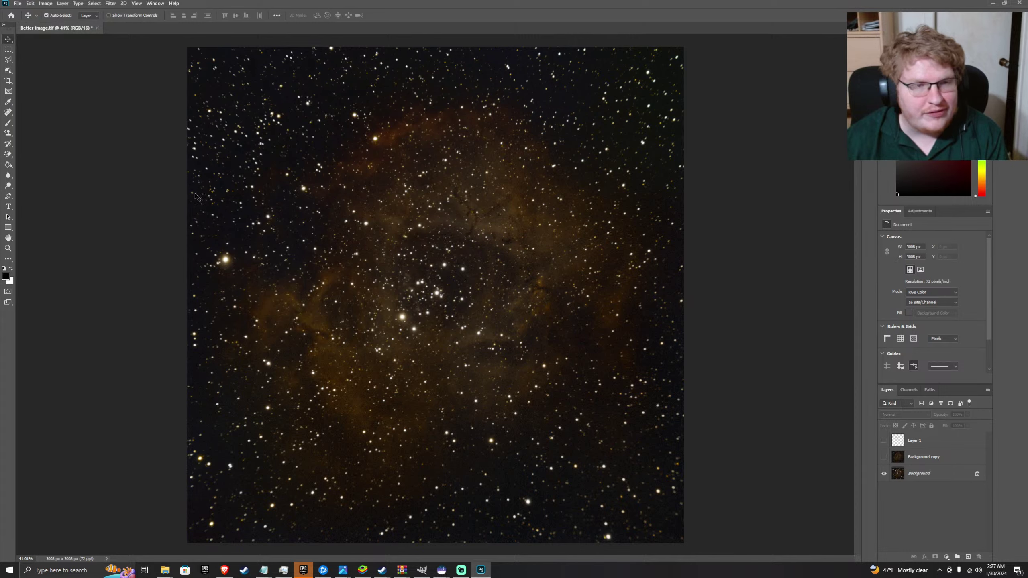
- Show the Background copy layer and save the star-reduced image as a JPEG named Star Reduction in the Rosette Nebula project folder
click(884, 457)
click(18, 4)
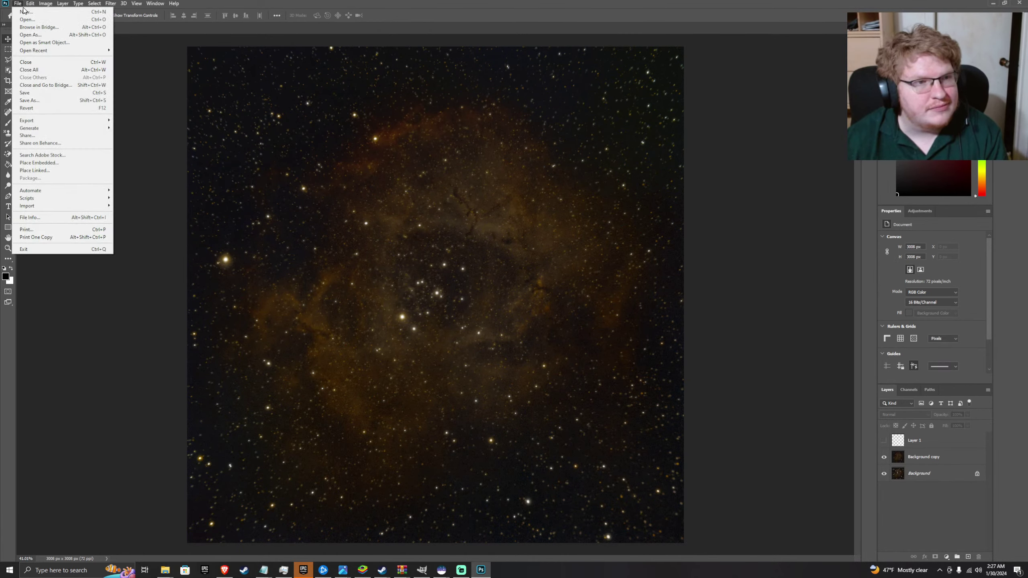
click(49, 102)
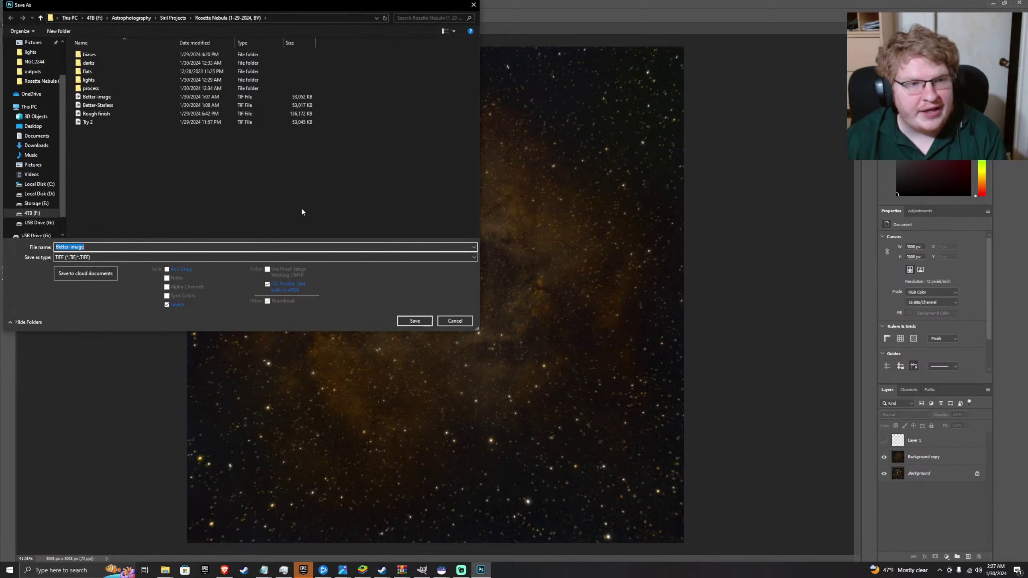
text(S)
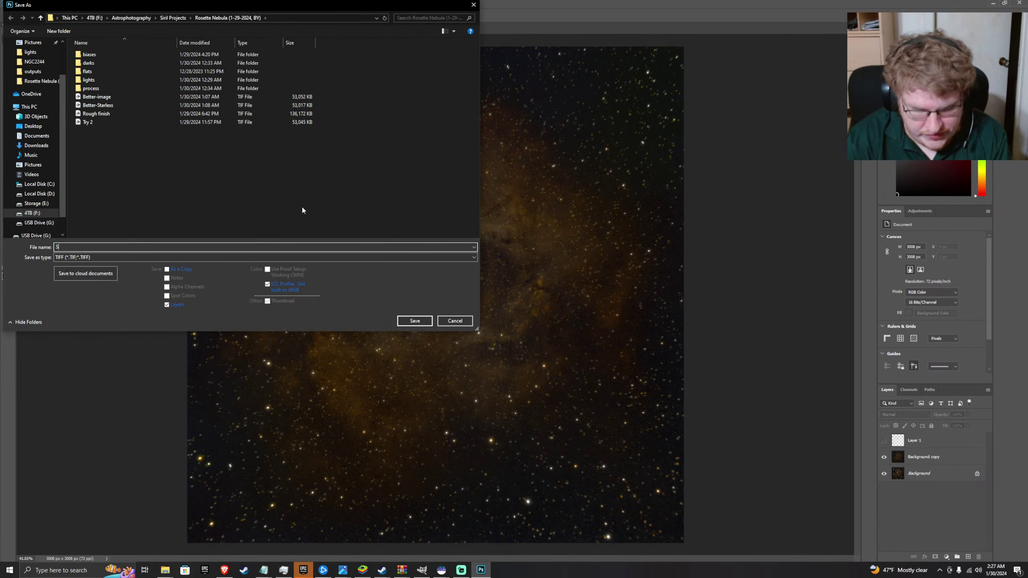
text(tar Reduction)
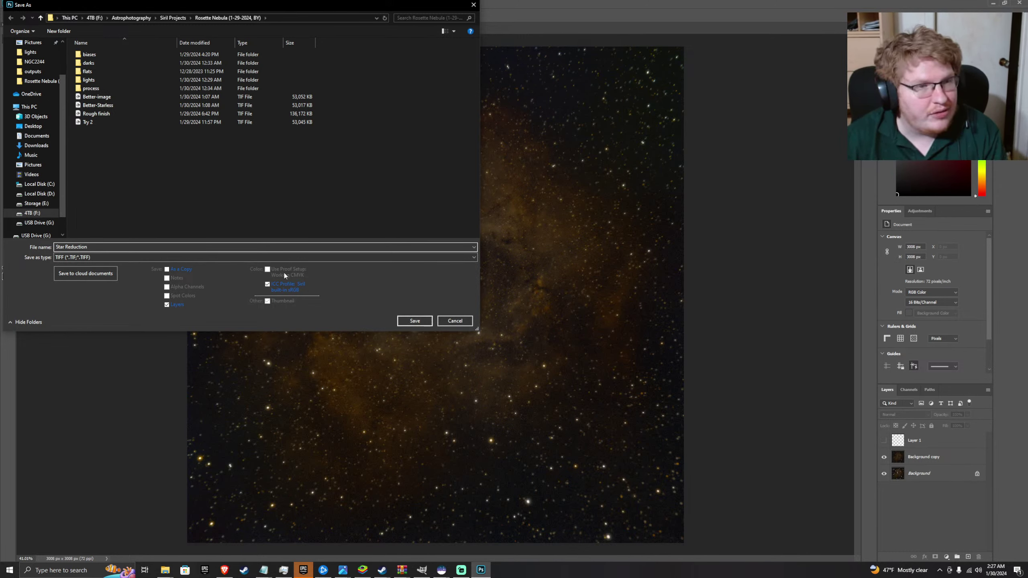
click(253, 257)
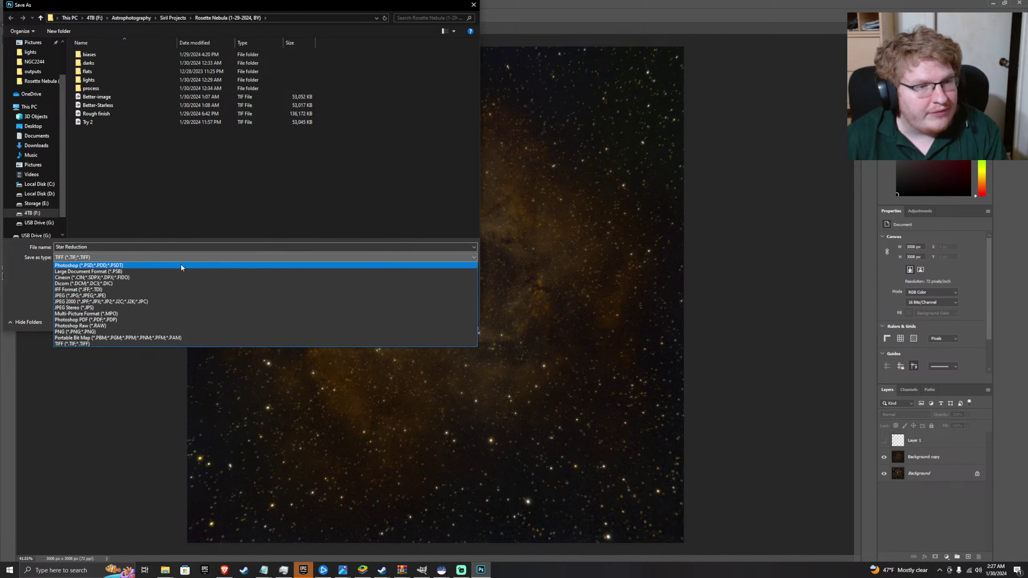
click(144, 296)
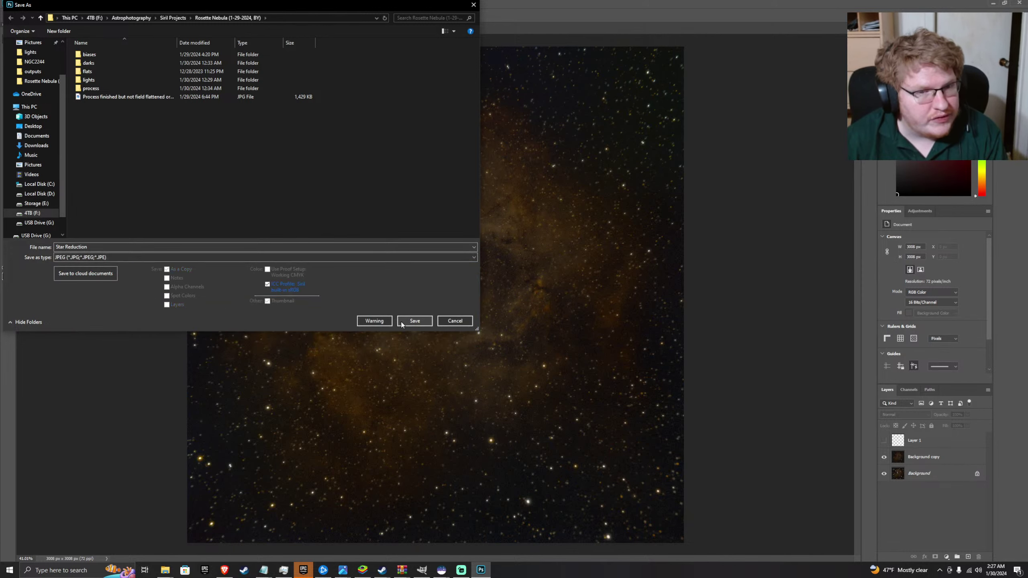
click(412, 320)
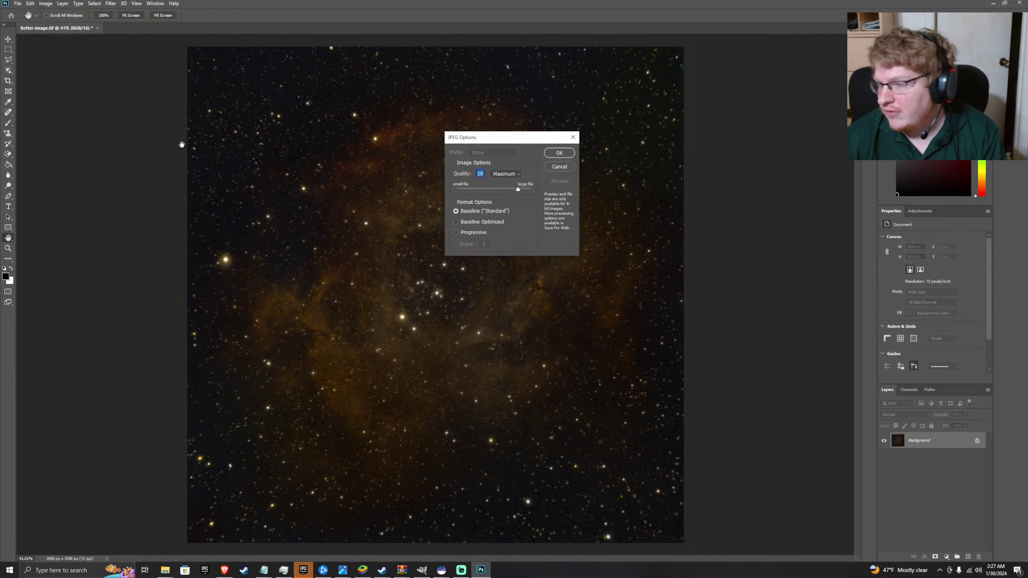
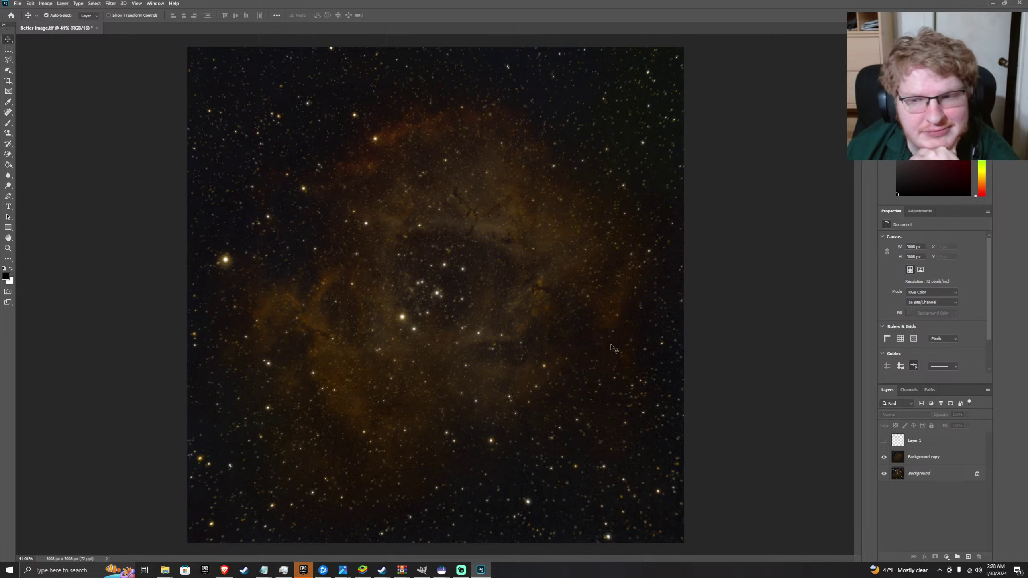
click(884, 457)
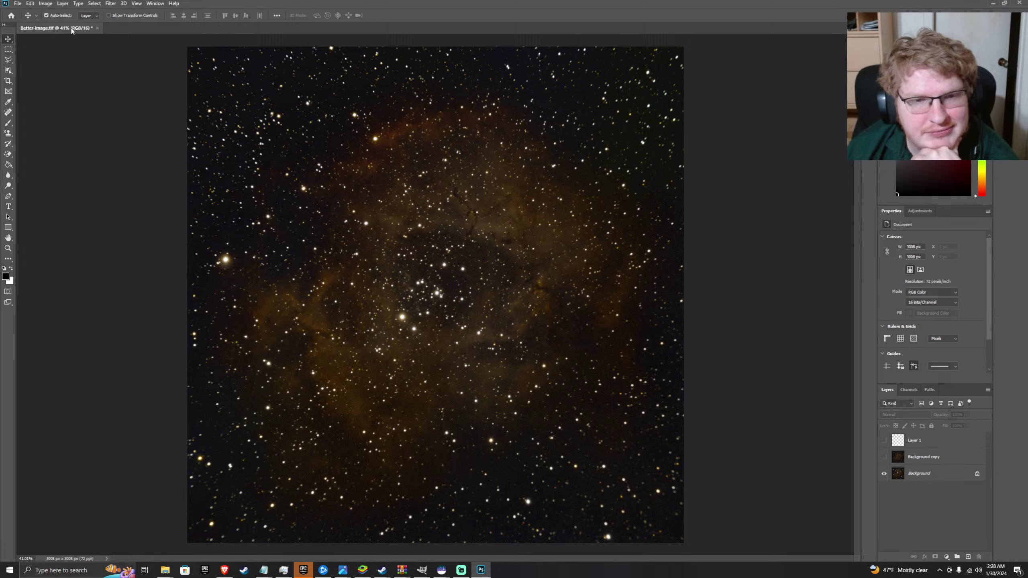
click(17, 3)
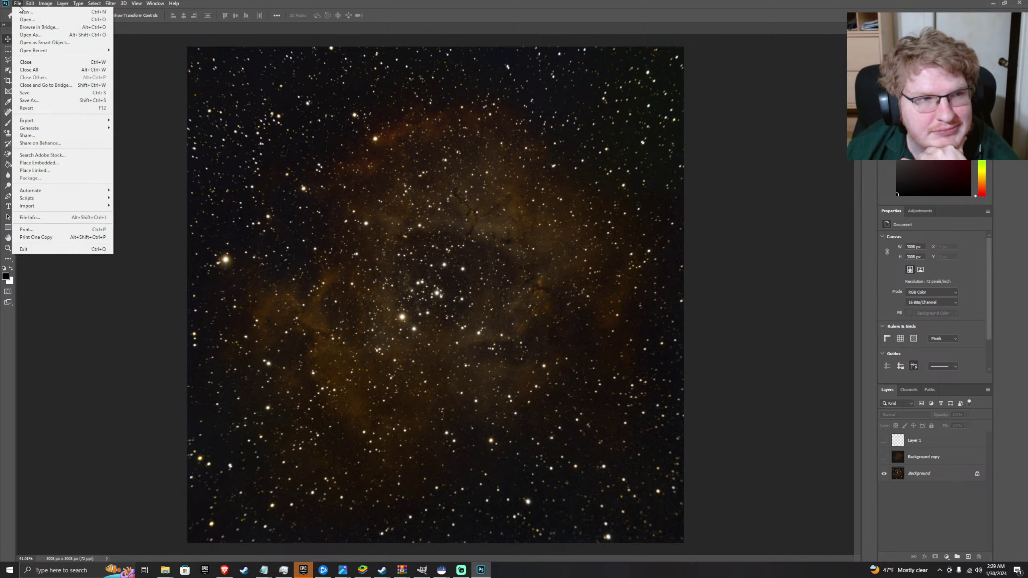
click(41, 100)
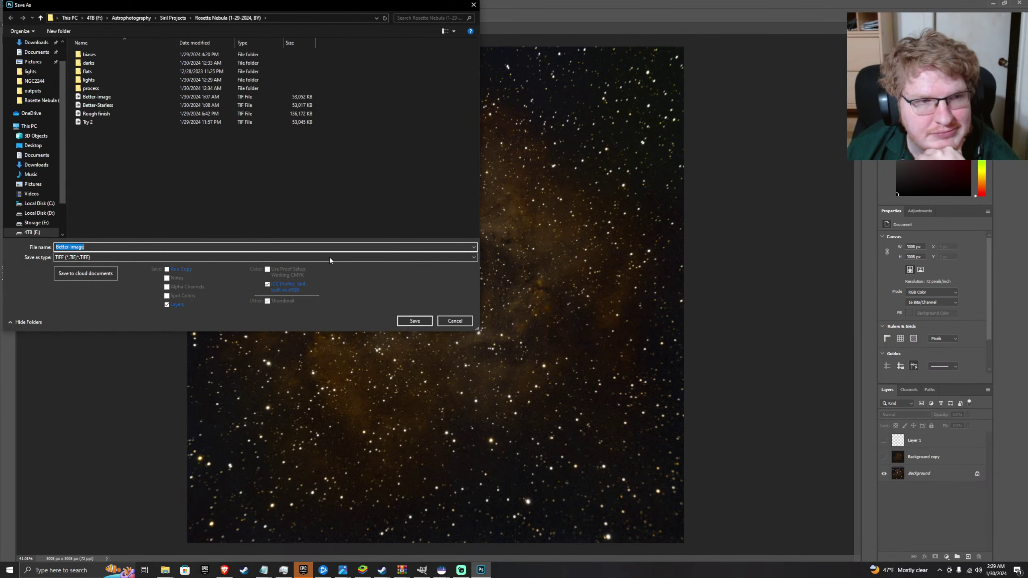
click(120, 246)
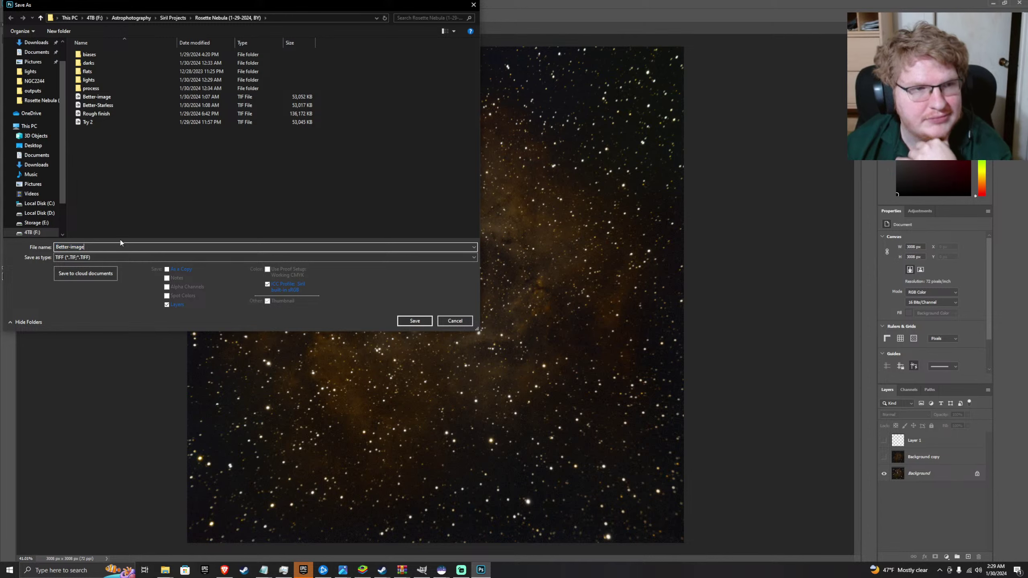
click(121, 260)
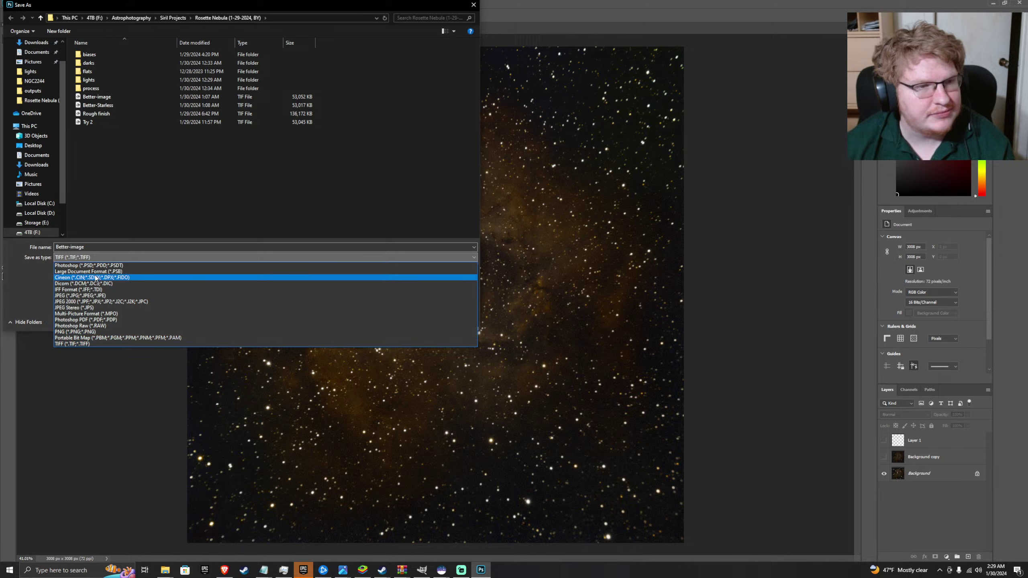
click(159, 206)
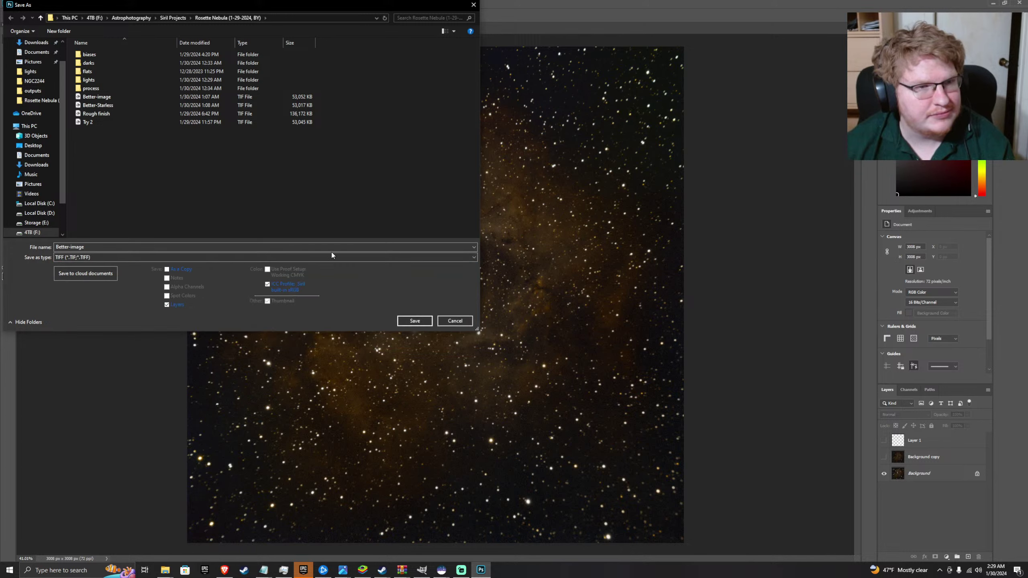
click(453, 321)
click(884, 457)
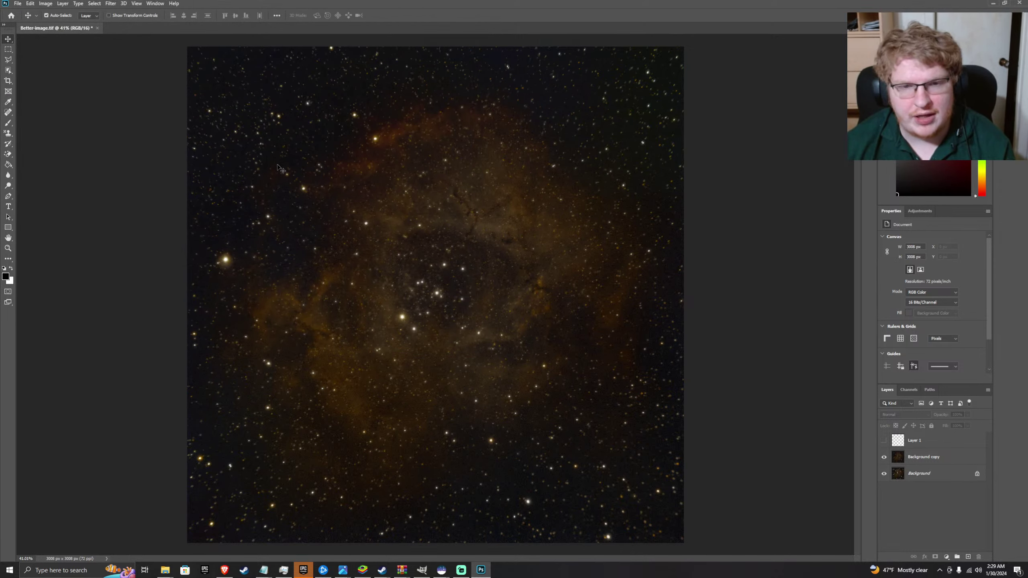
click(17, 3)
click(39, 102)
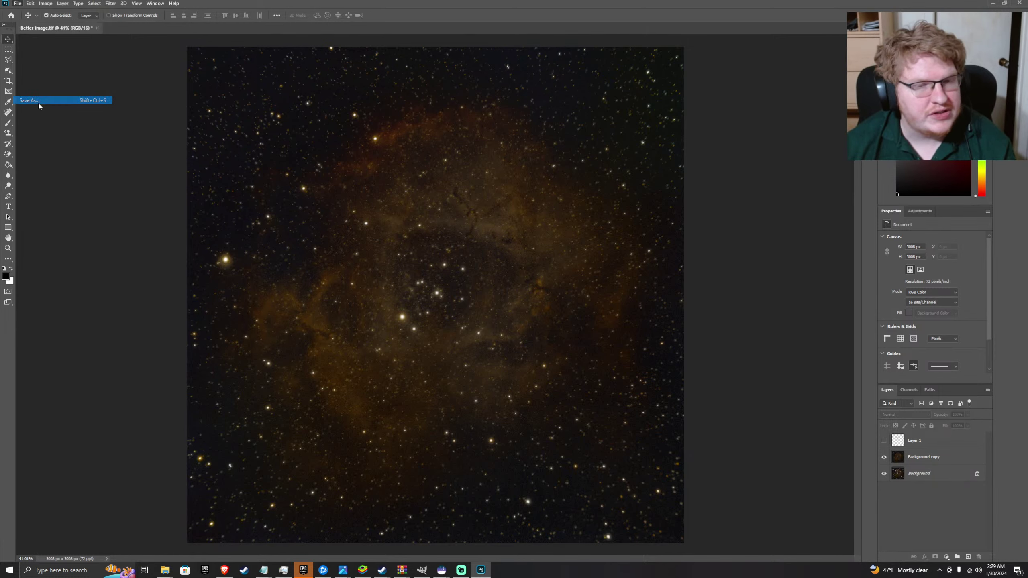
click(170, 257)
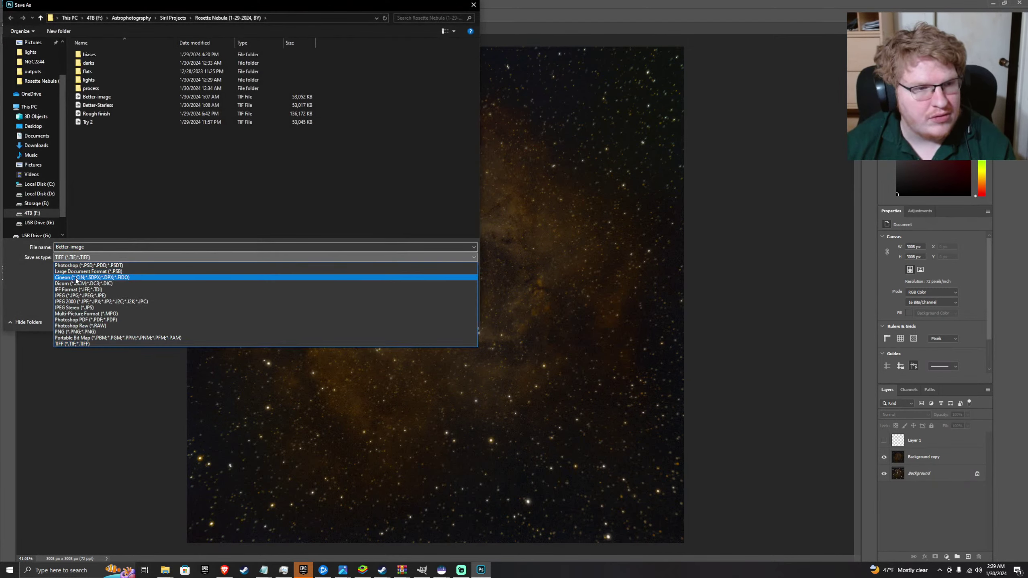
click(91, 295)
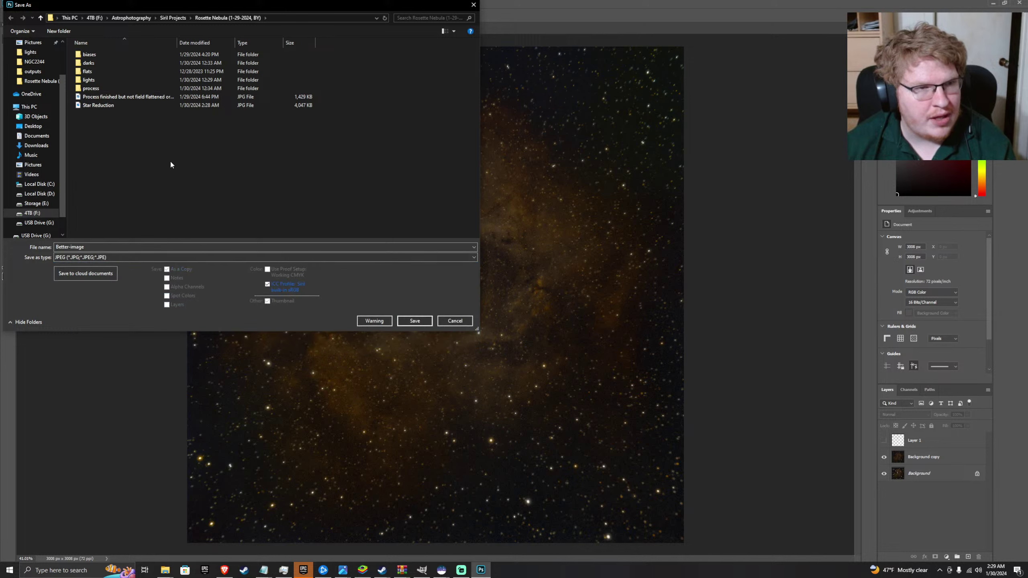
click(473, 4)
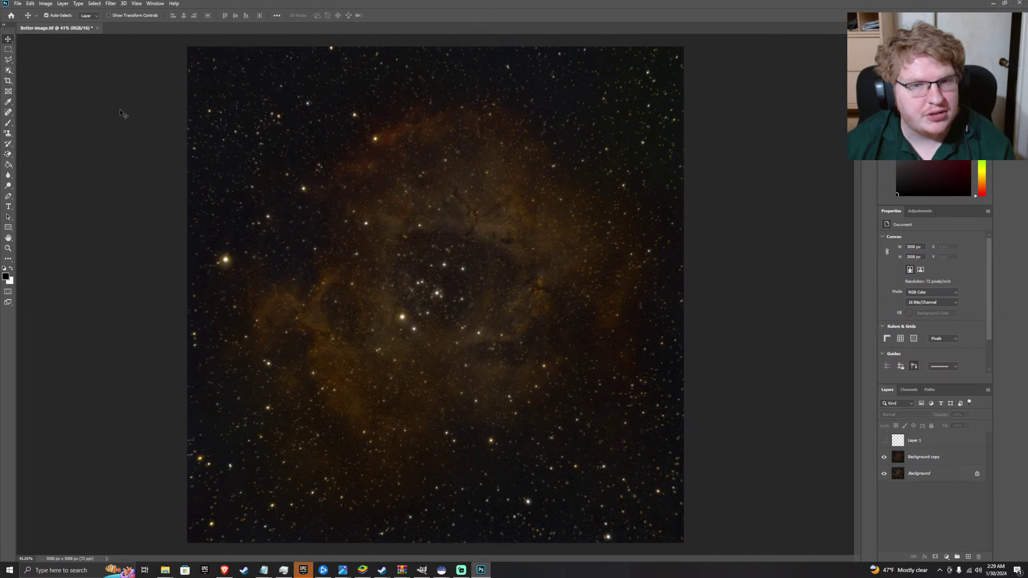
- Hide the Background copy layer and name a new save of the original image Non-star reduction in the Rosette Nebula project folder
click(884, 457)
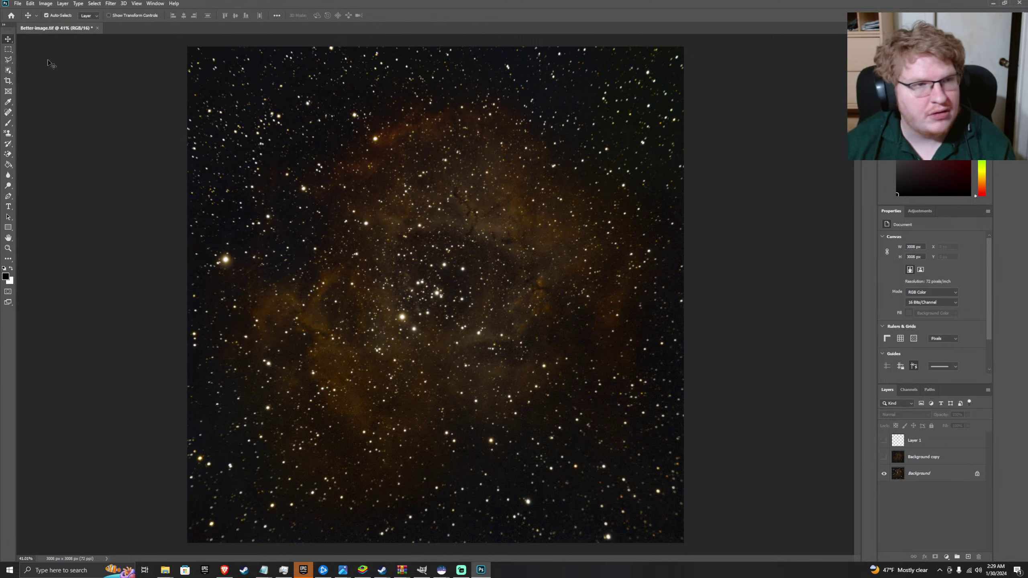
click(17, 3)
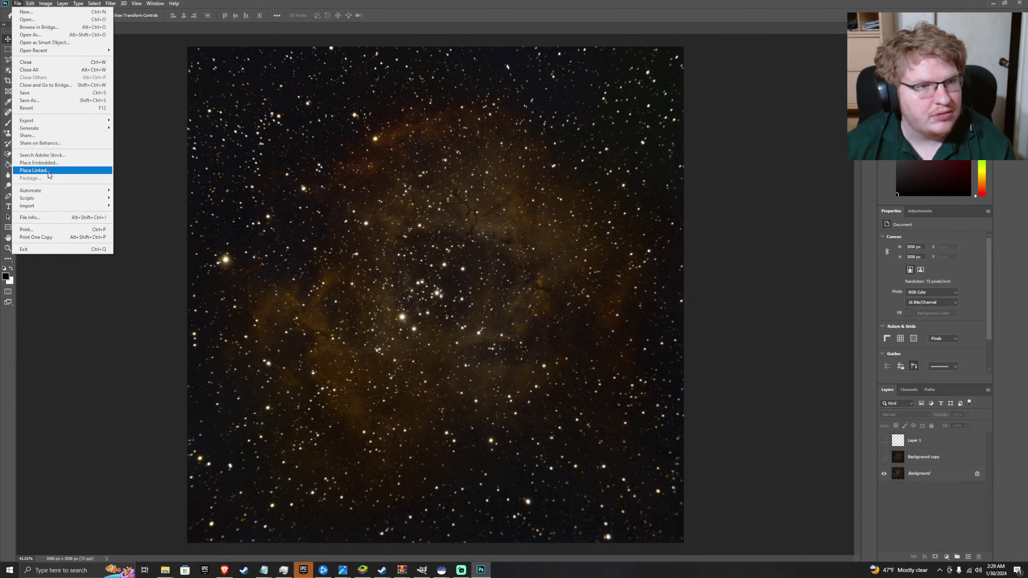
click(30, 101)
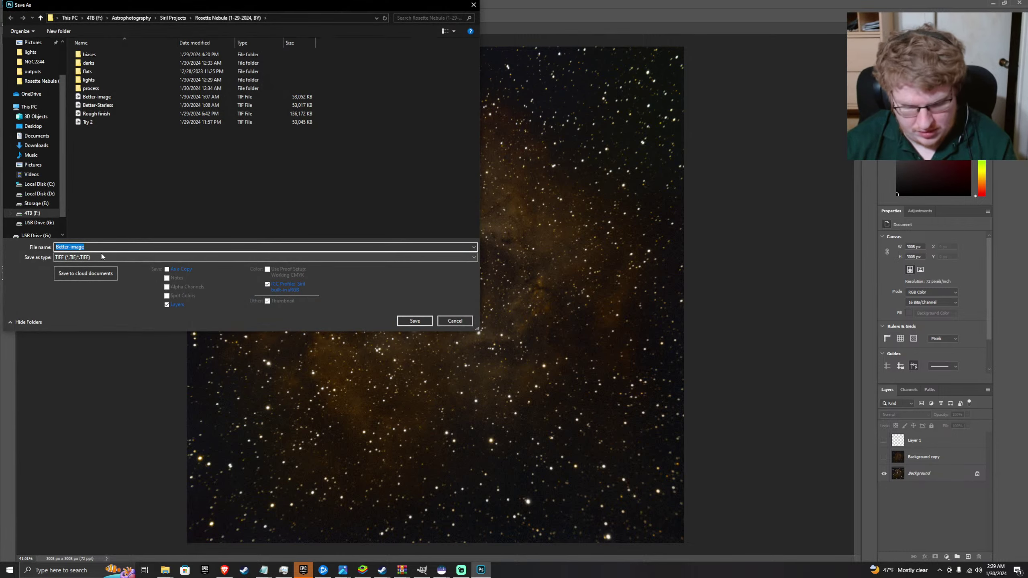
text(No)
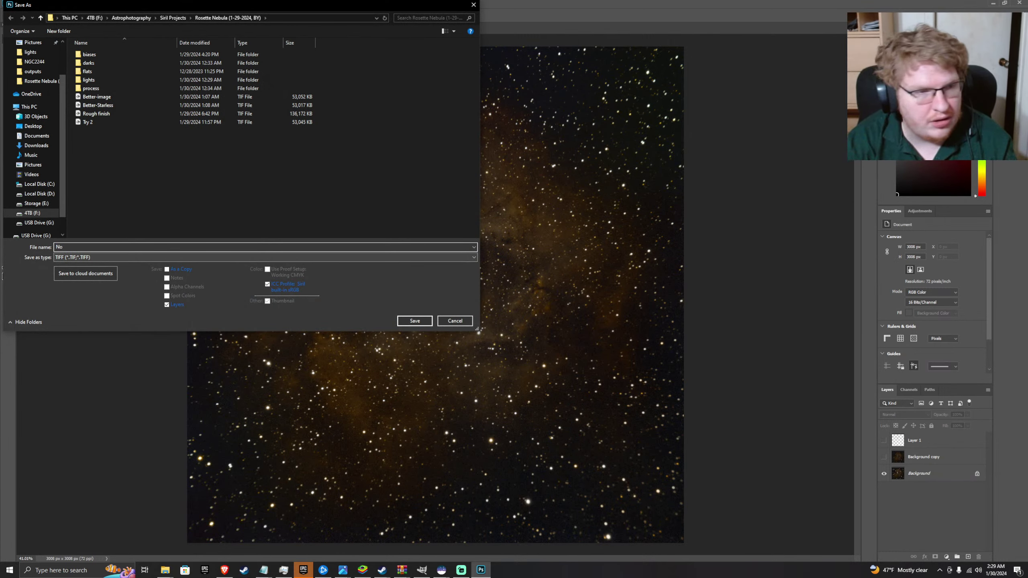
text(n-star)
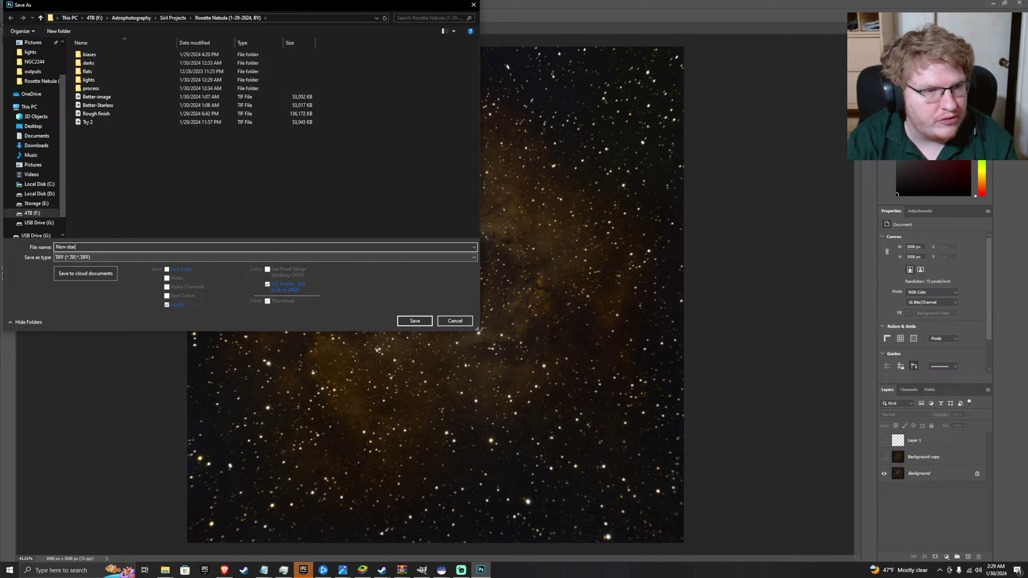
text( reduction)
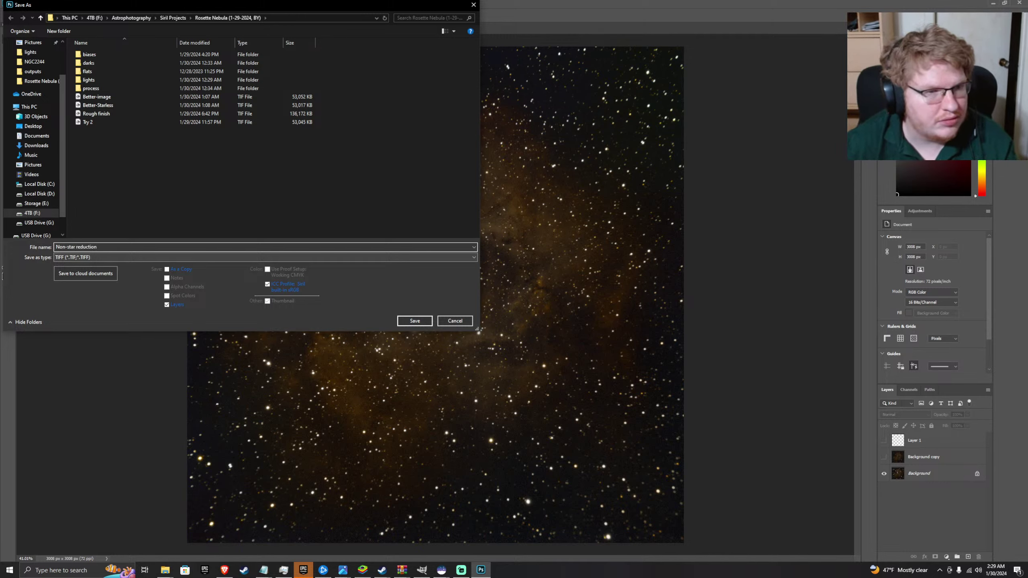
- Set the file format to JPEG and save the original image with Maximum quality 10 and Baseline ("Standard") format
click(66, 258)
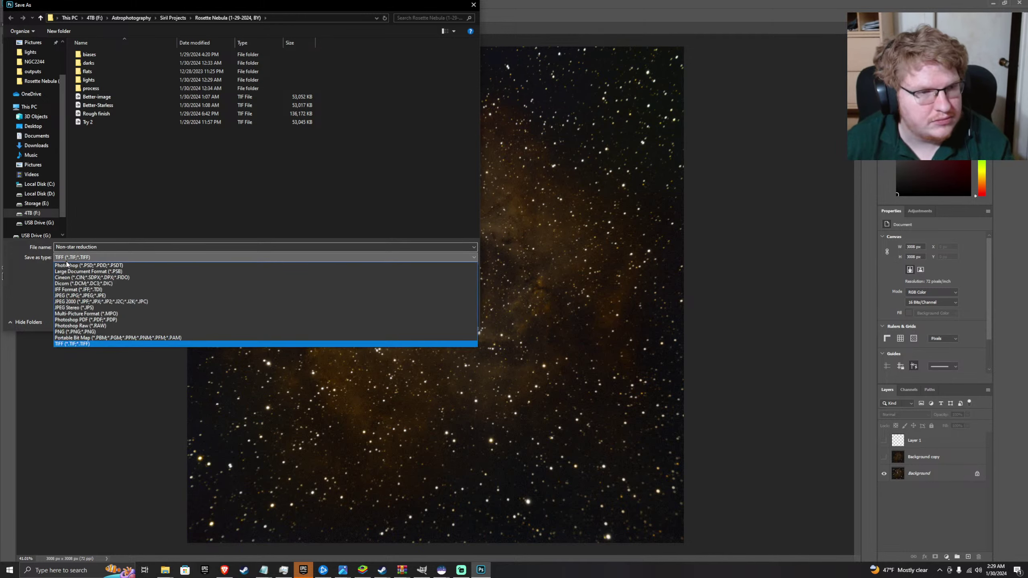
click(83, 332)
click(121, 258)
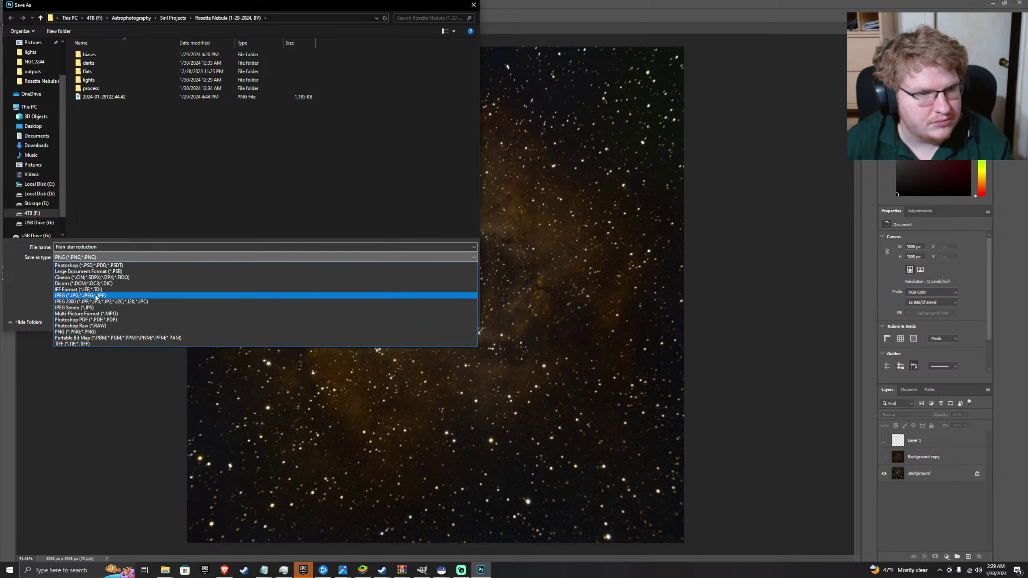
click(95, 294)
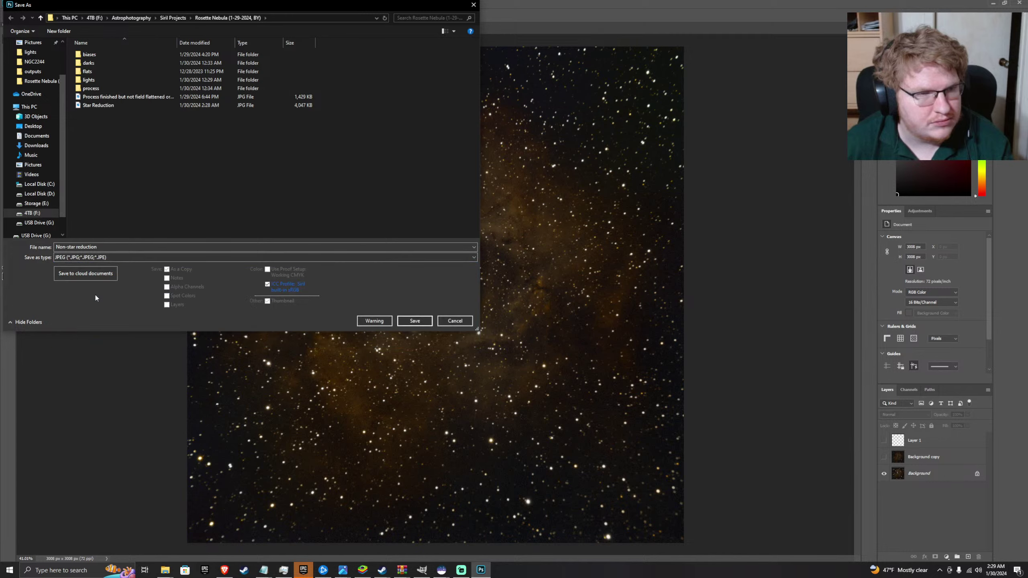
click(105, 260)
click(106, 259)
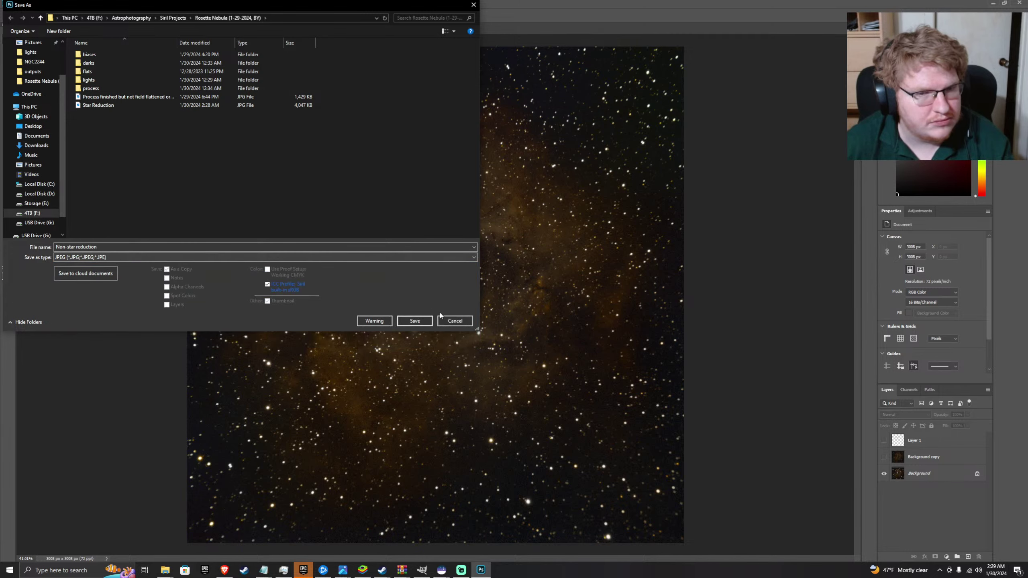
click(419, 321)
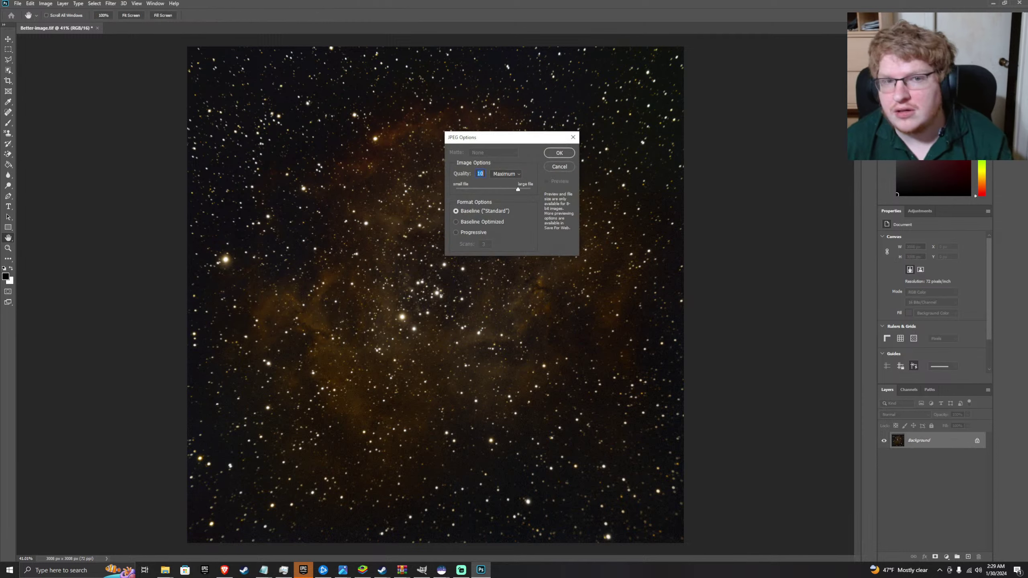
click(559, 153)
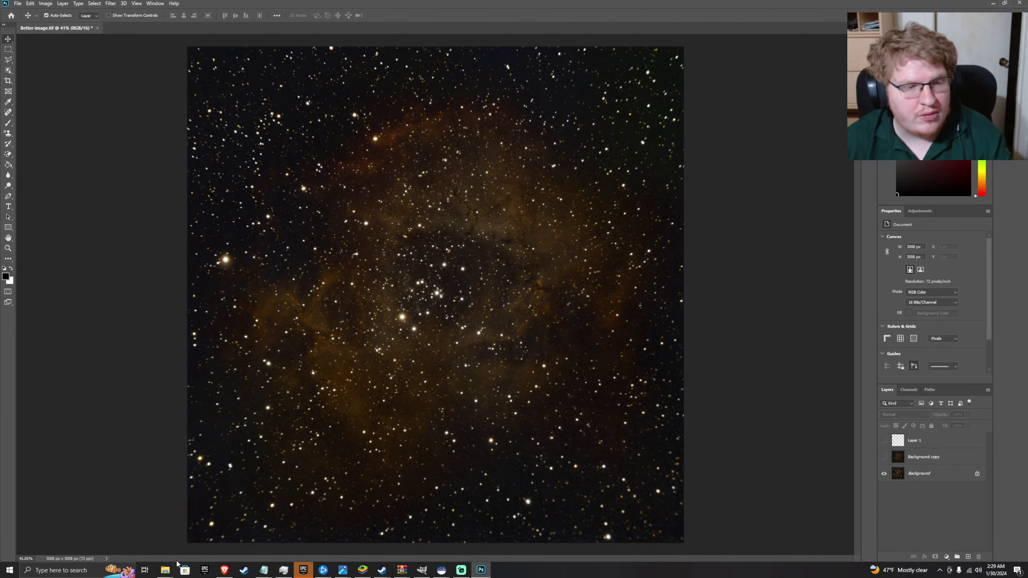
- Close the surplus File Explorer windows, including the Dark, lights, darks, Siril Projects, StarNetv2GUI_Win, AvisFV and Recycle Bin ones, keeping Downloads and one Rosette Nebula window
mouse_move(164, 570)
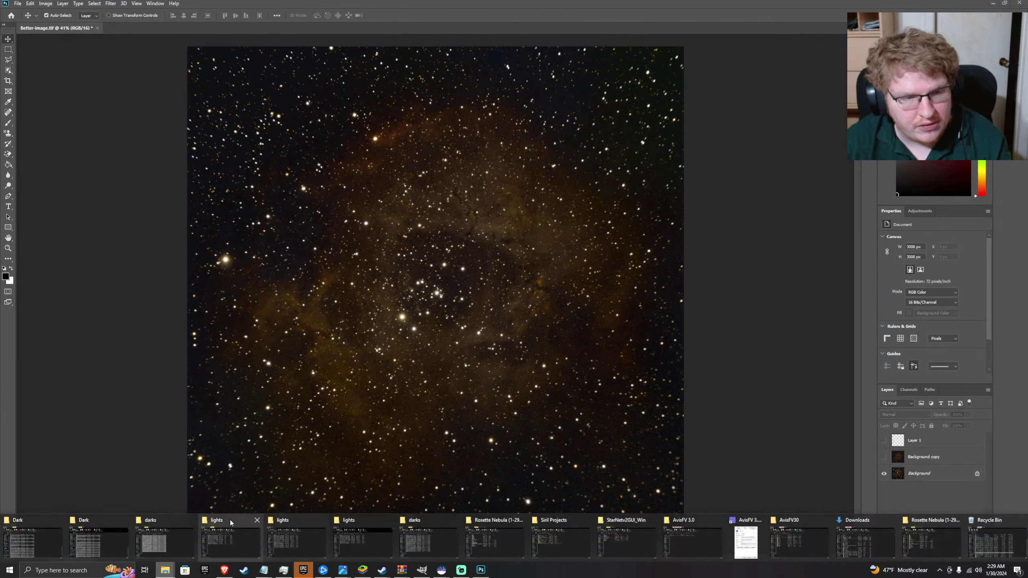
click(190, 520)
click(135, 519)
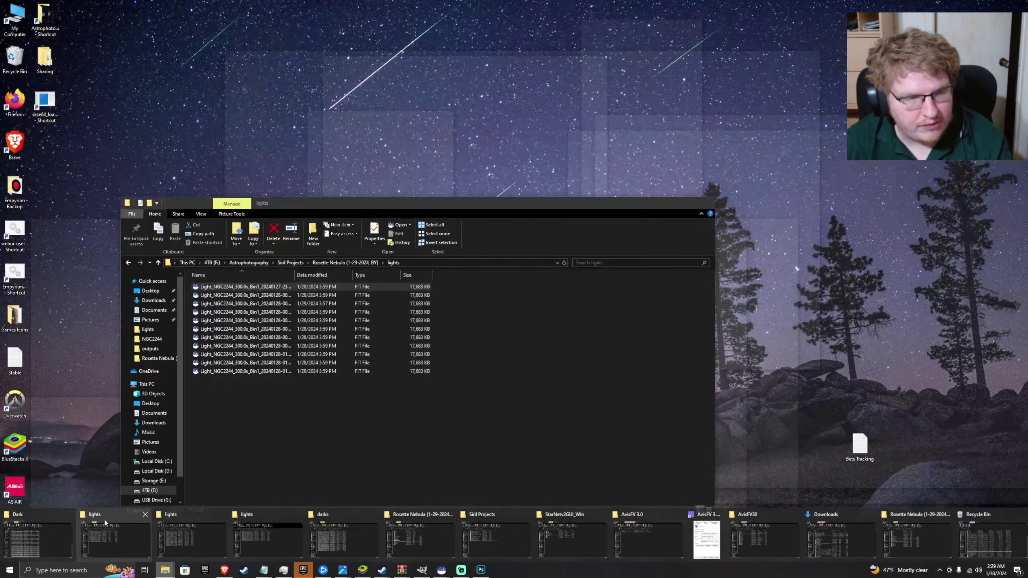
click(104, 519)
click(81, 512)
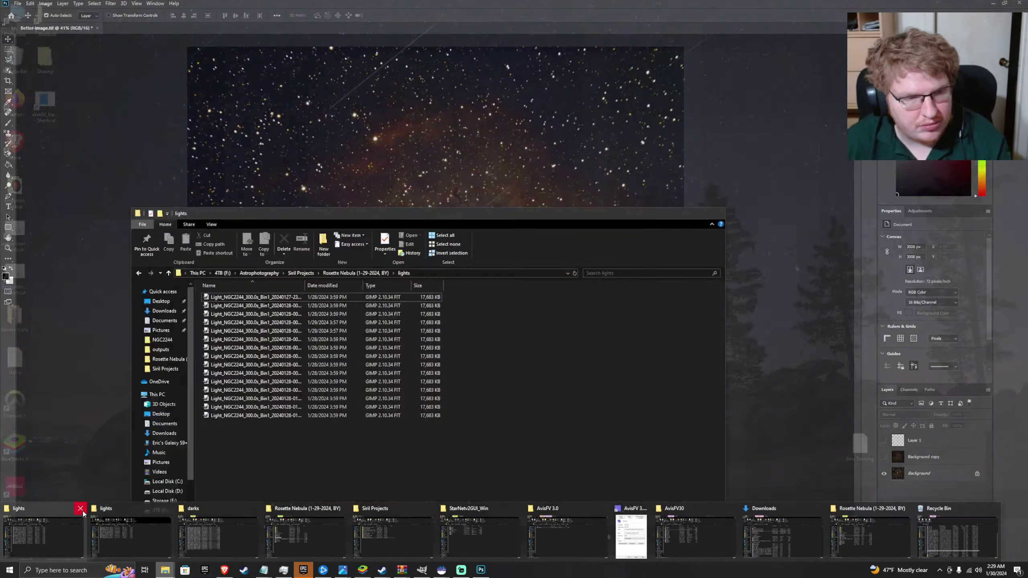
click(81, 510)
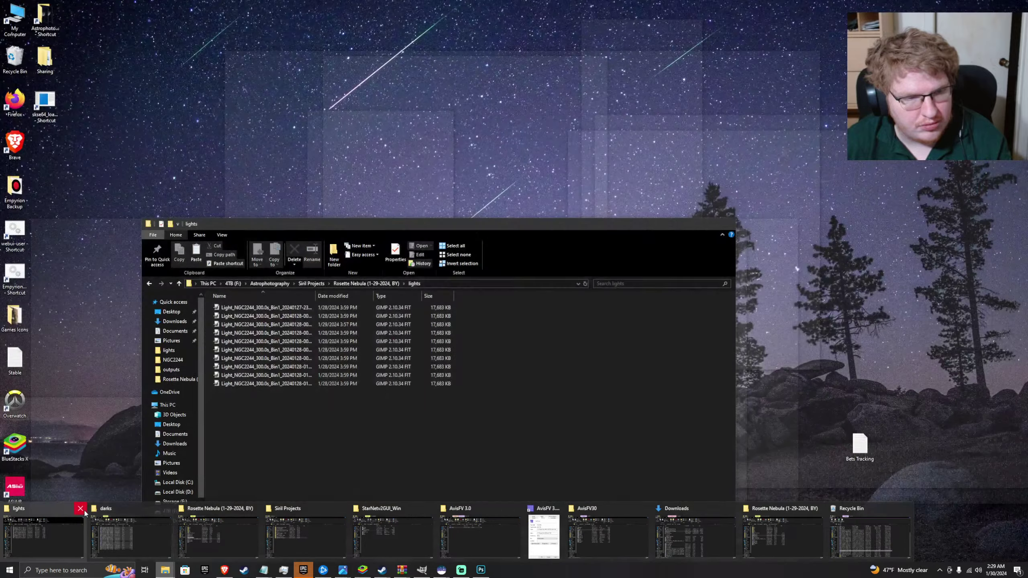
click(81, 509)
click(82, 509)
click(81, 509)
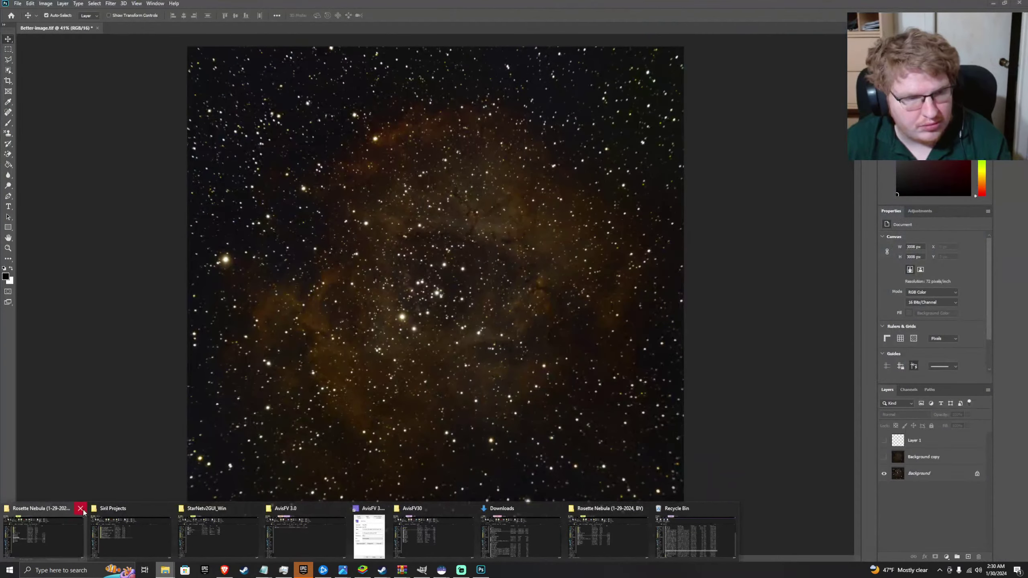
click(81, 509)
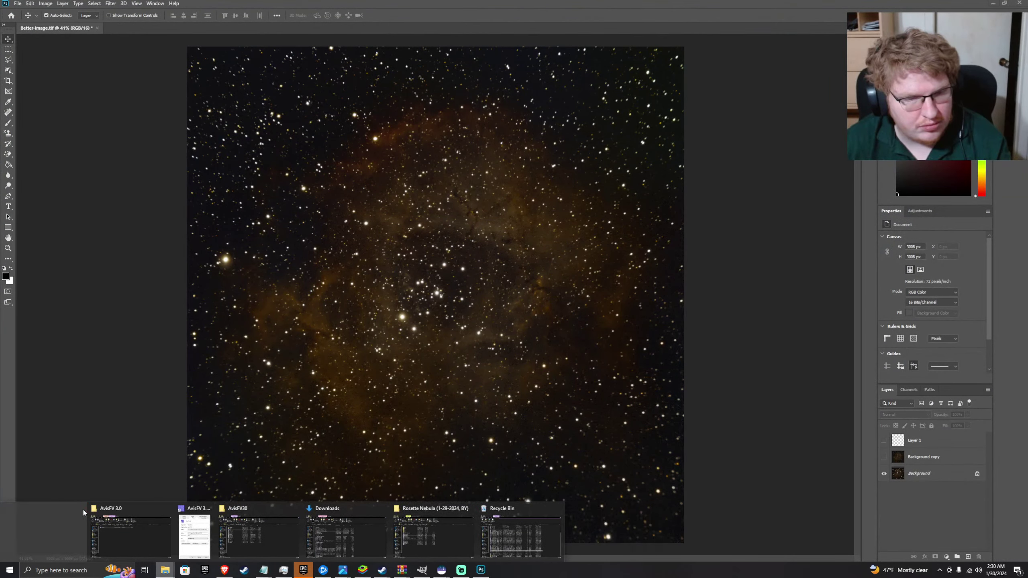
click(81, 509)
click(81, 509)
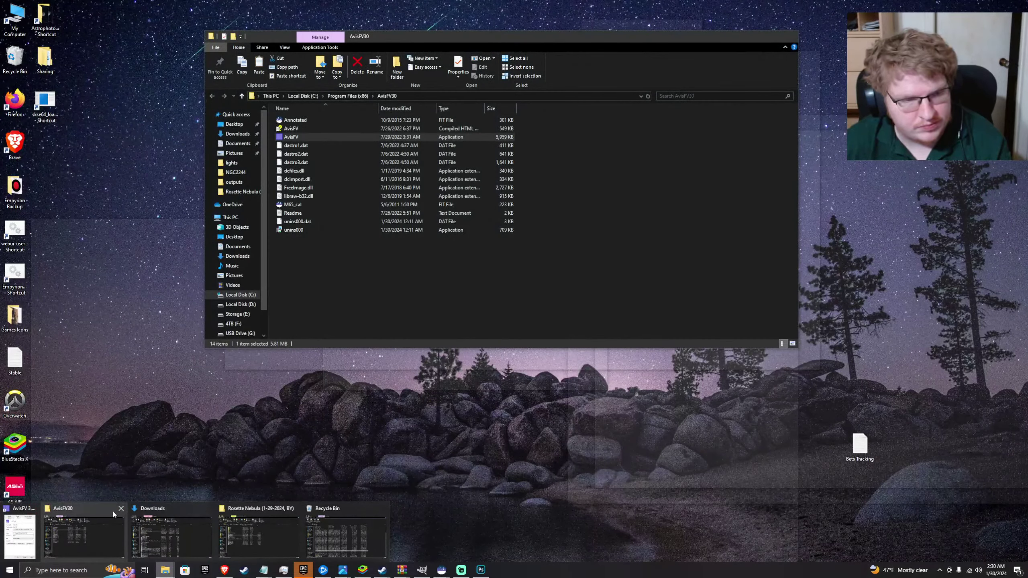
click(119, 509)
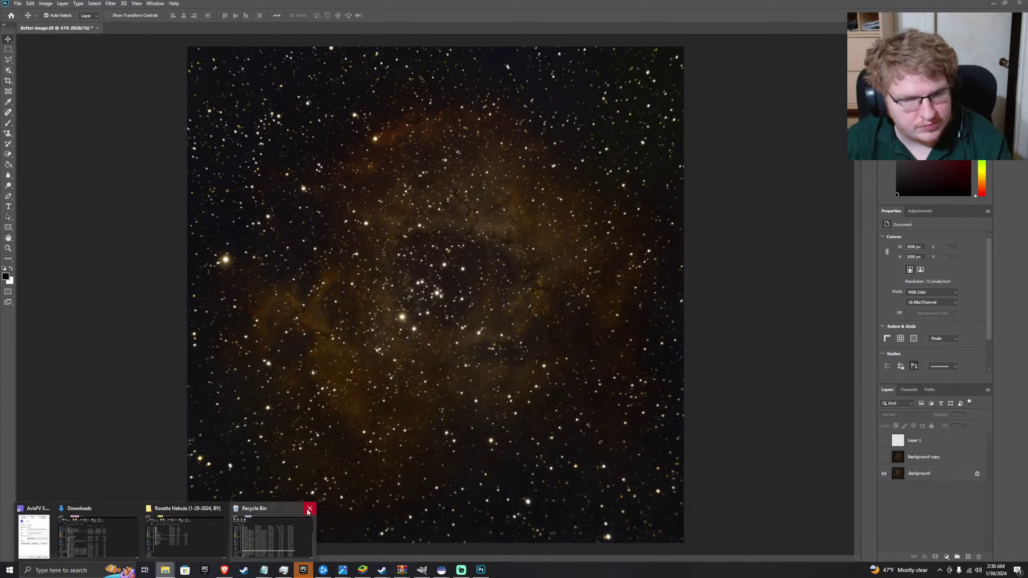
click(307, 508)
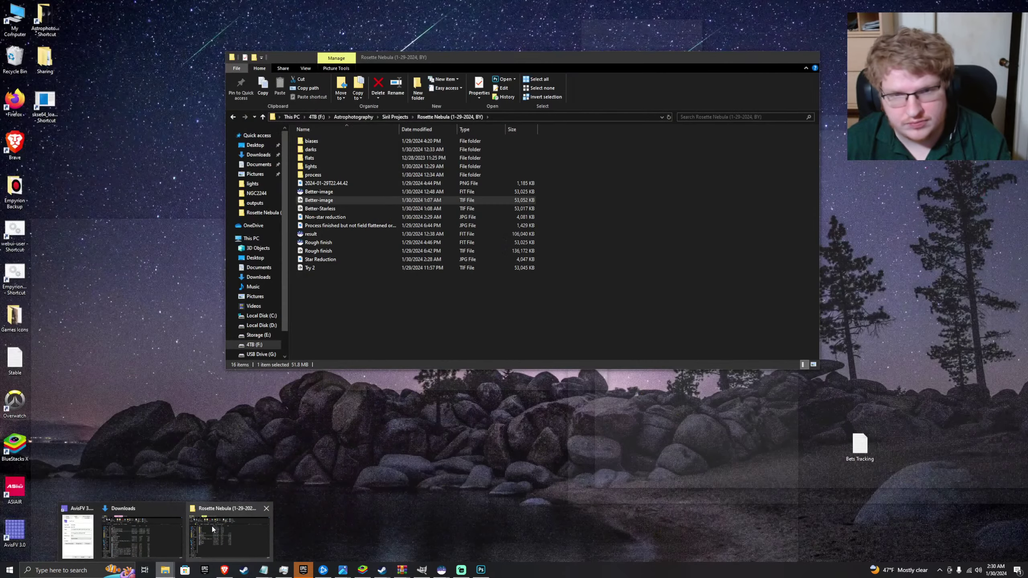
- Open Non-star reduction.jpg from the Rosette Nebula project folder for viewing and close the viewer showing the older processed image
click(212, 528)
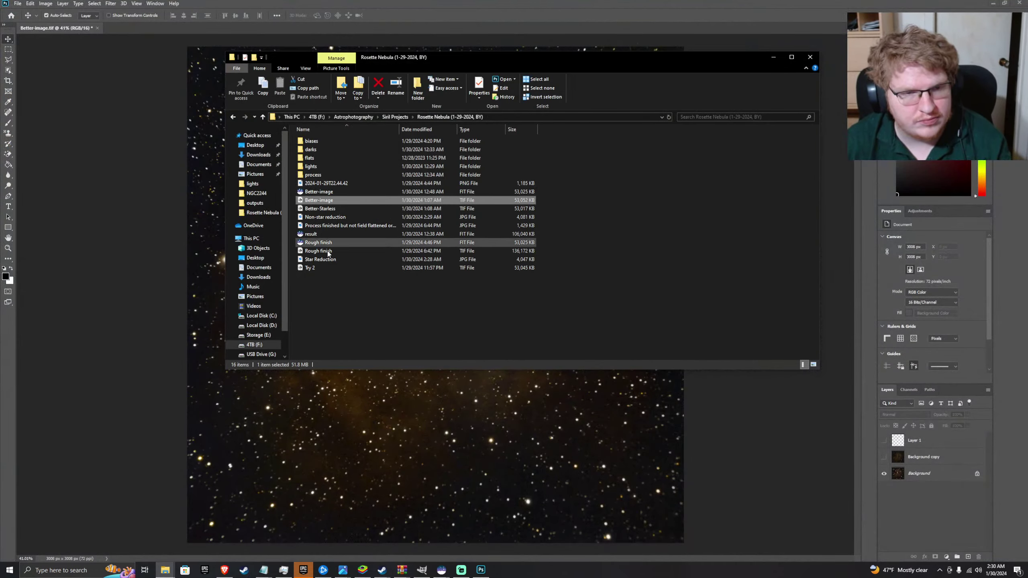
click(325, 266)
click(334, 208)
double_click(335, 216)
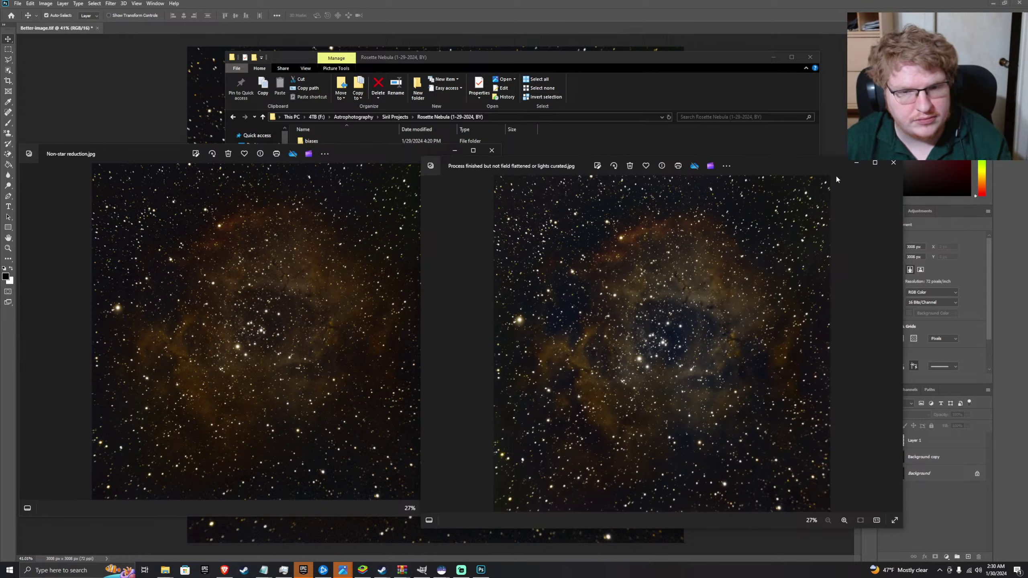
click(893, 163)
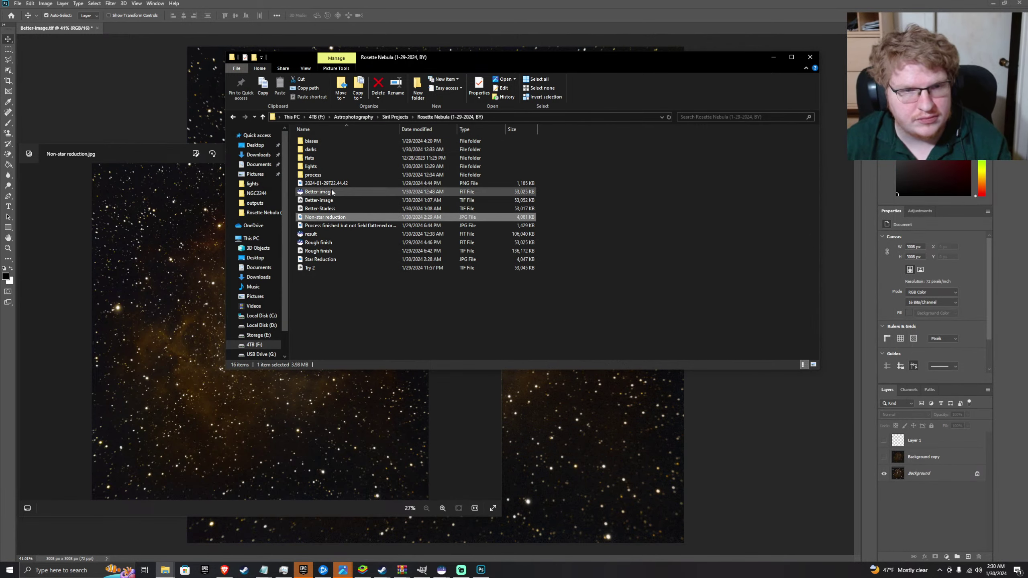
- Open Star Reduction.jpg from the Rosette Nebula project folder for viewing and close the viewer showing the older processed image
double_click(326, 259)
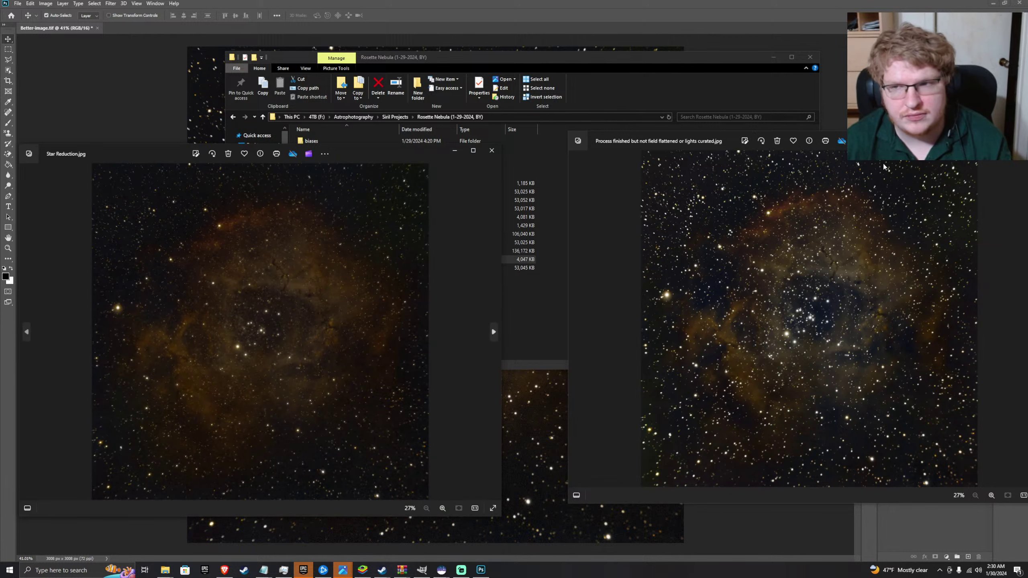
drag(971, 140, 852, 150)
click(921, 146)
click(614, 206)
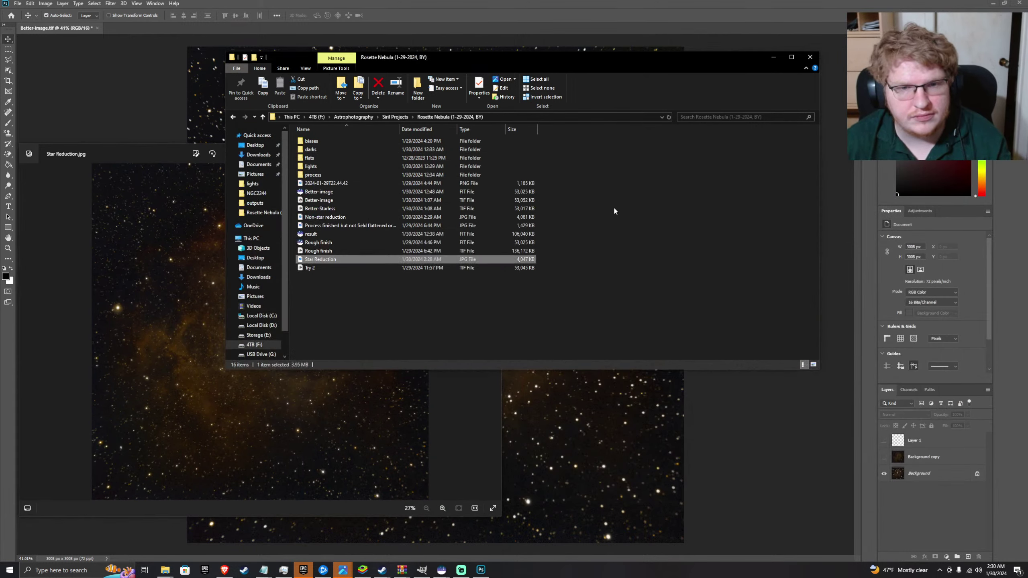
- Try to open Non-star reduction.jpg in a second viewer, and close the older processed image's viewer
click(349, 261)
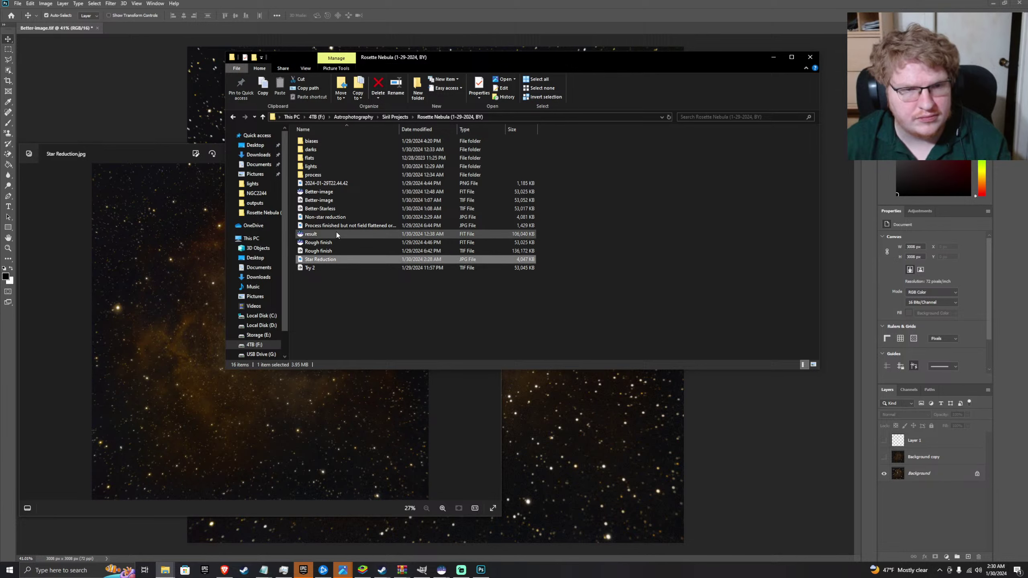
double_click(332, 218)
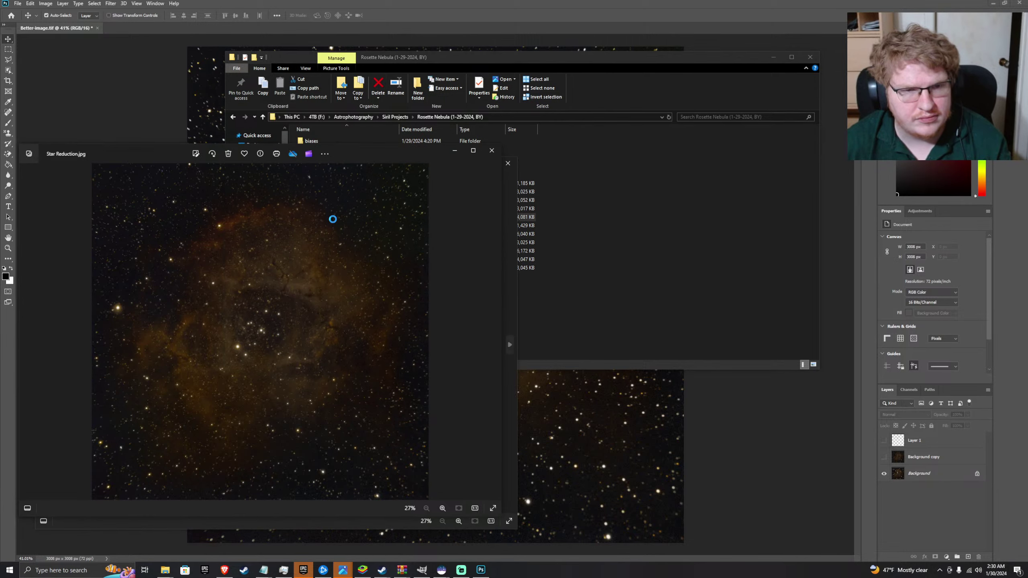
click(511, 260)
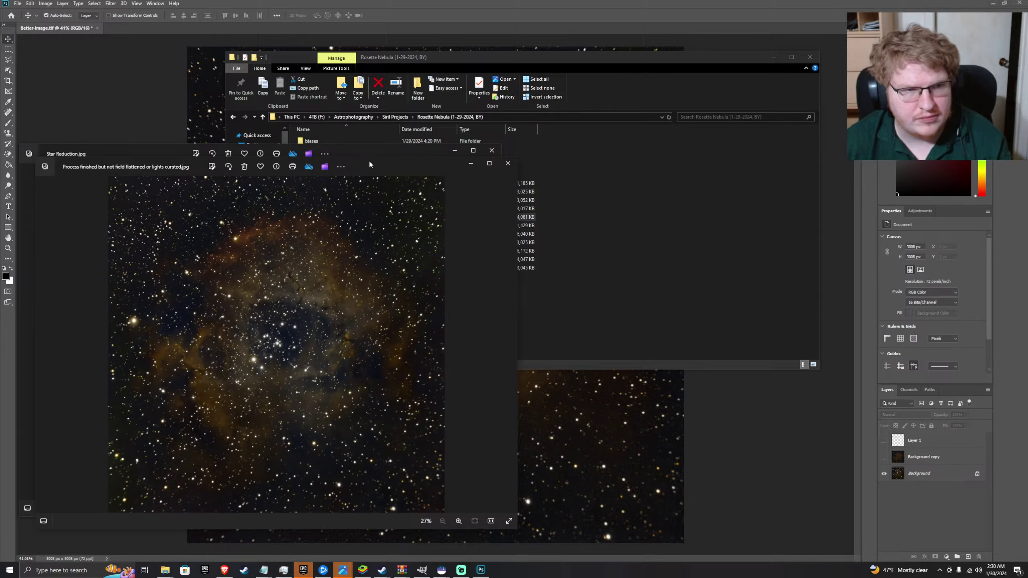
drag(370, 163, 877, 29)
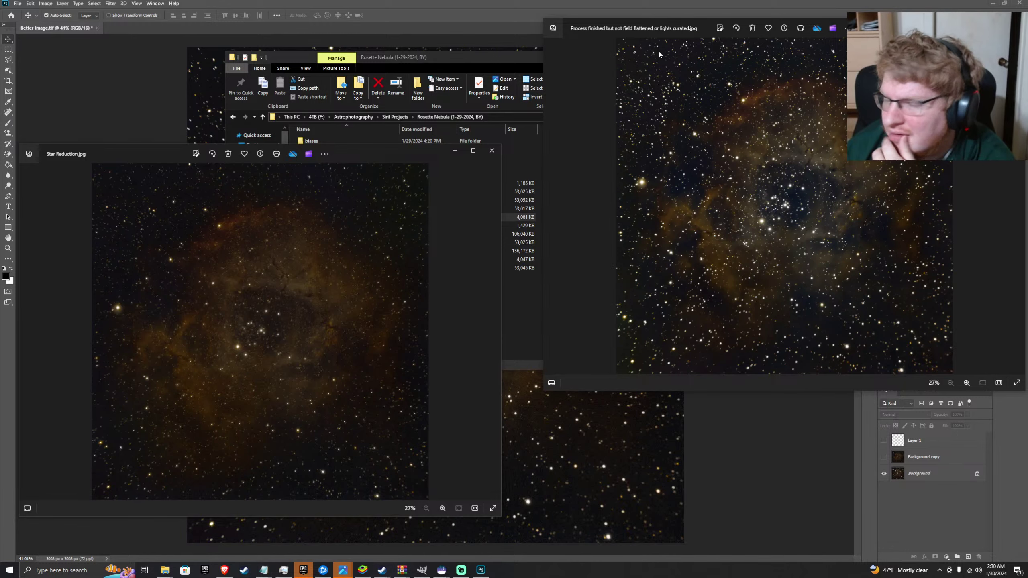
drag(662, 30, 652, 147)
click(886, 122)
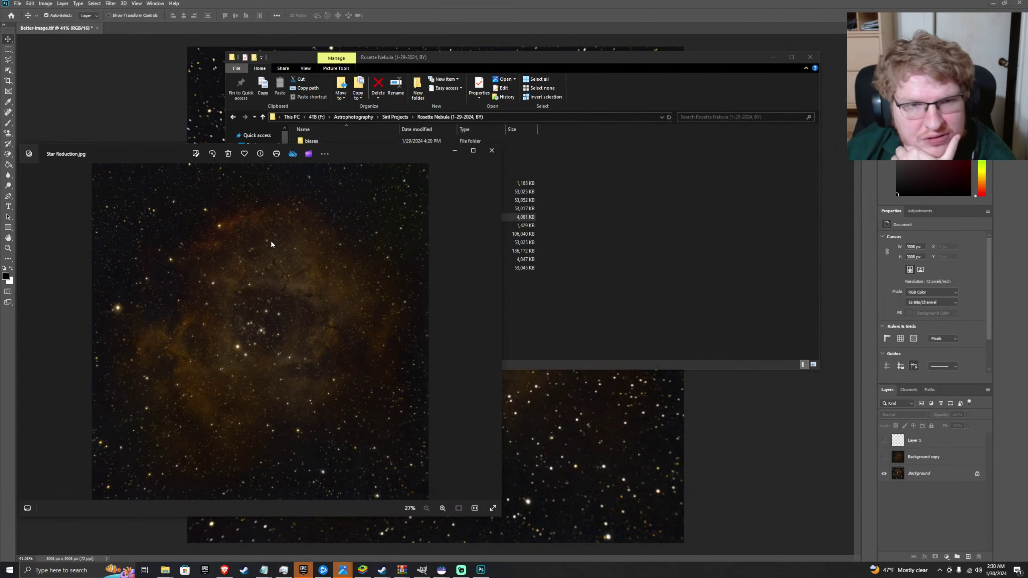
- Open Non-star reduction.jpg, place its viewer beside the Star Reduction.jpg viewer, and close the duplicate viewer of the unreduced image
drag(364, 157, 309, 221)
click(632, 291)
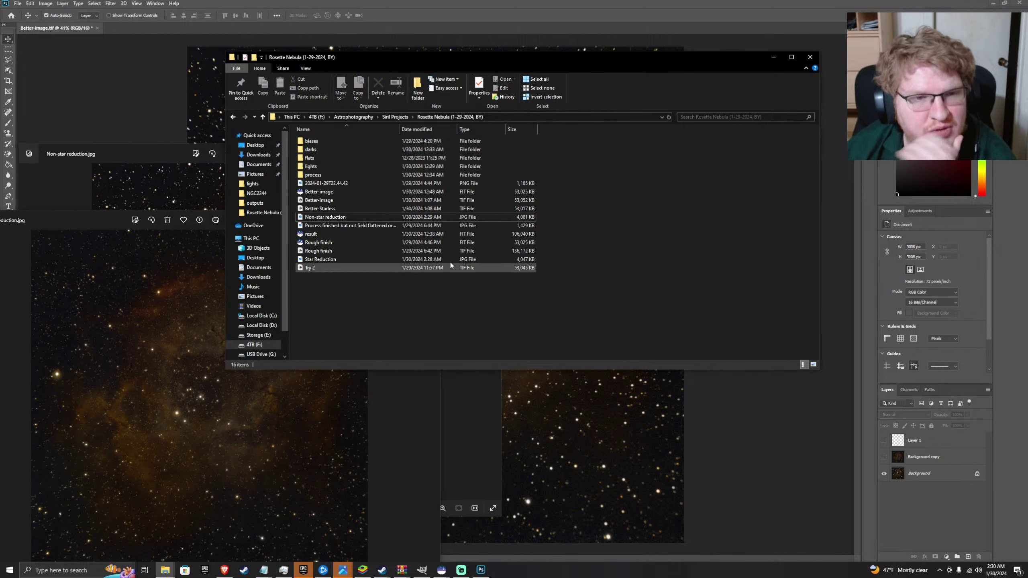
double_click(334, 218)
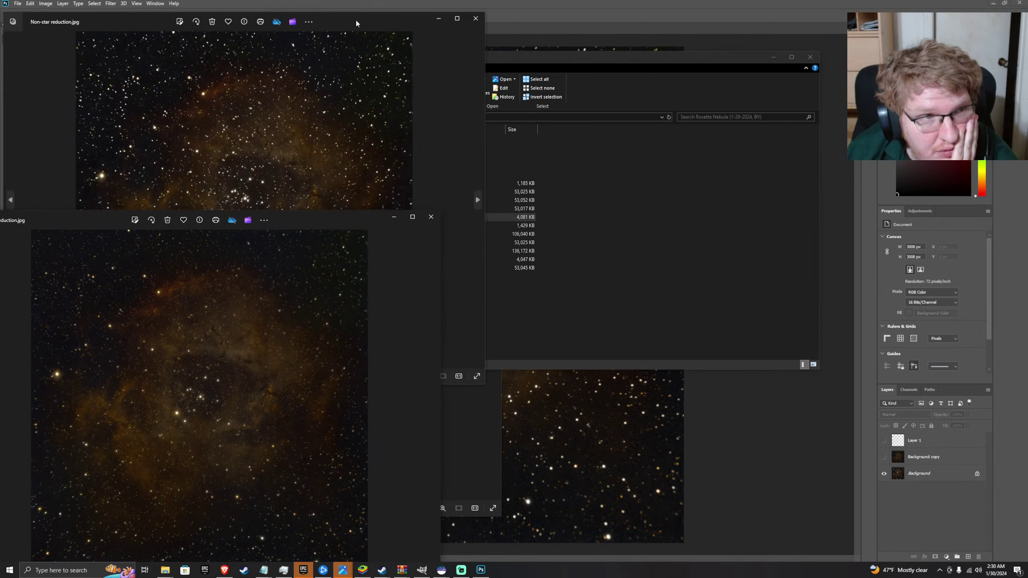
drag(352, 18, 687, 183)
click(178, 166)
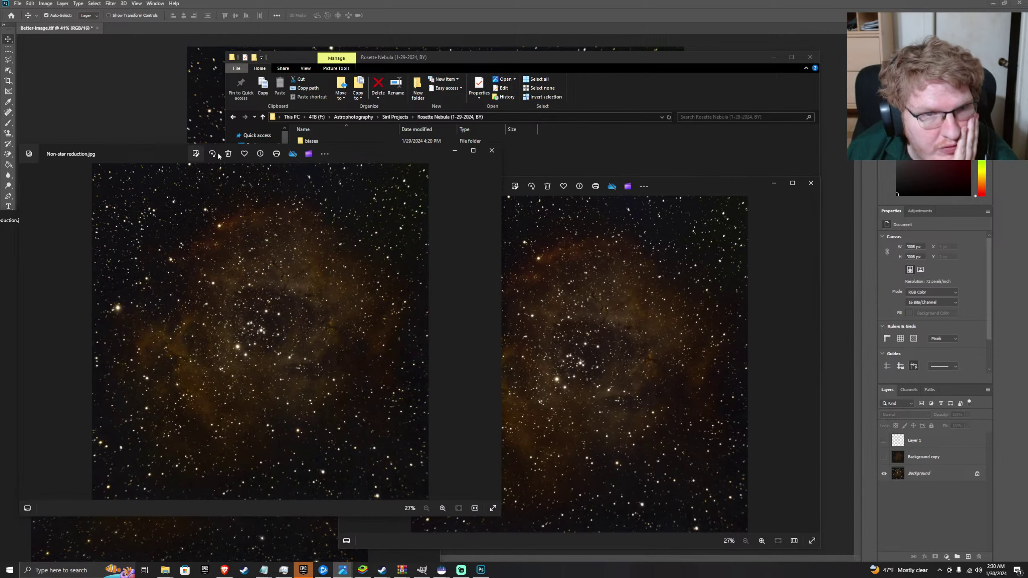
click(492, 151)
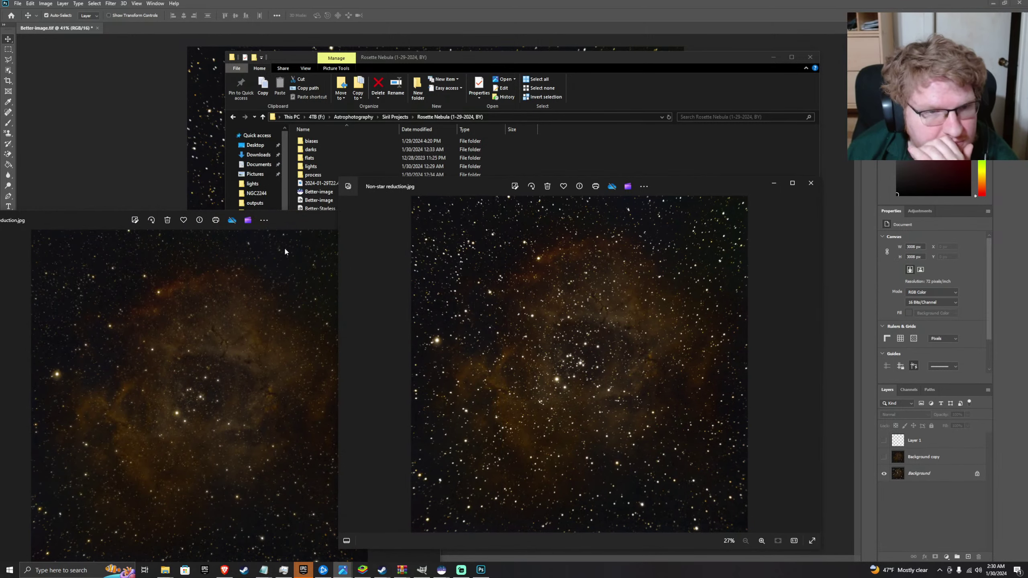
drag(285, 251, 283, 169)
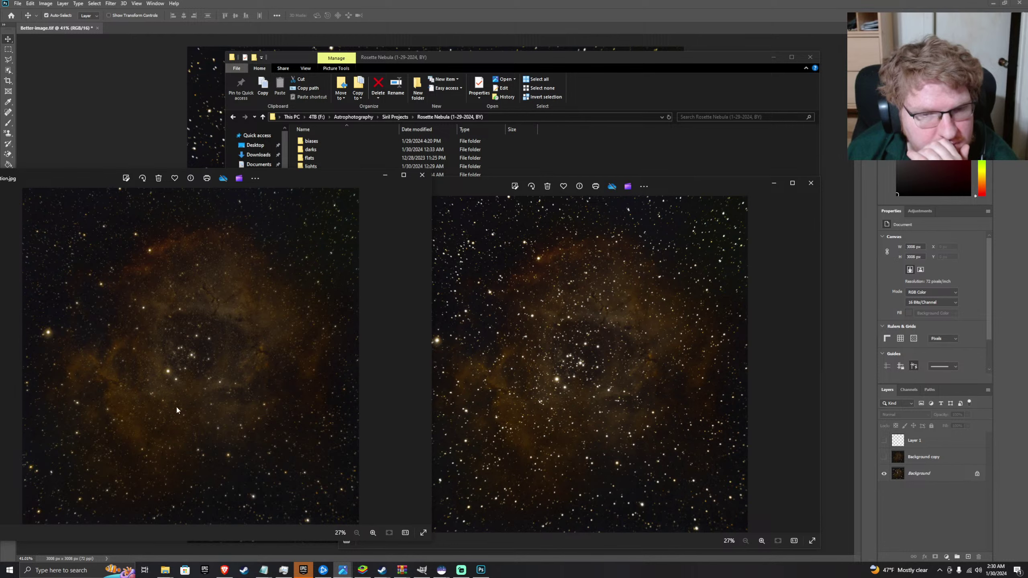
- Switch to the Brave browser, open facebook.com in a new tab, and open a Messenger chat with a contact
click(224, 570)
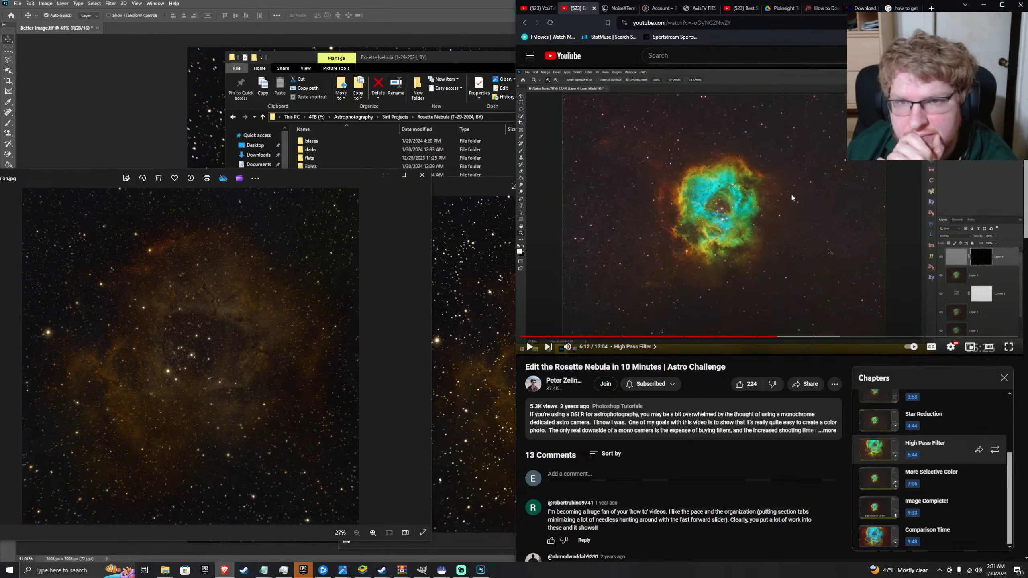
key(ctrl+t)
text(www)
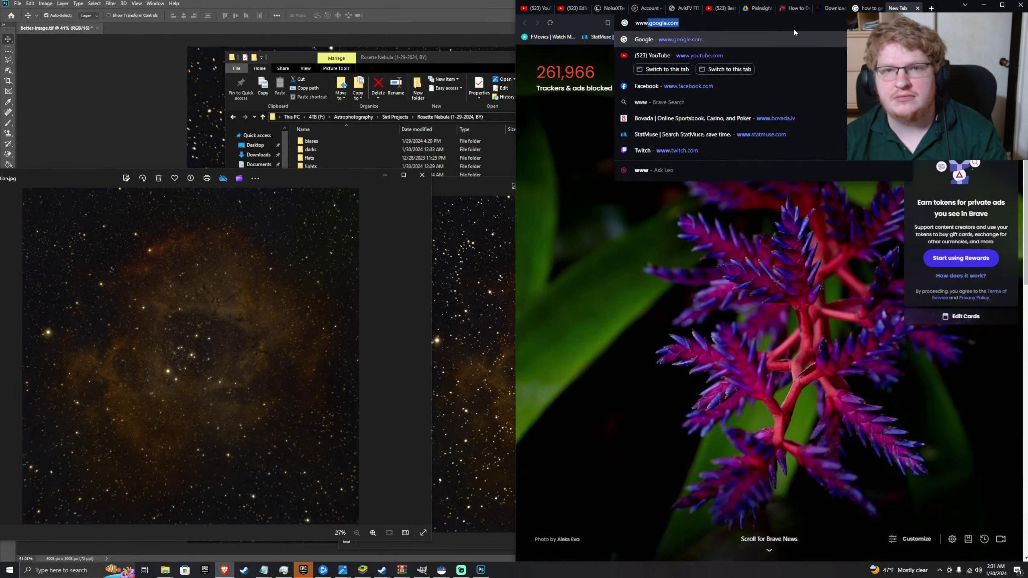
text(.fa)
key(Return)
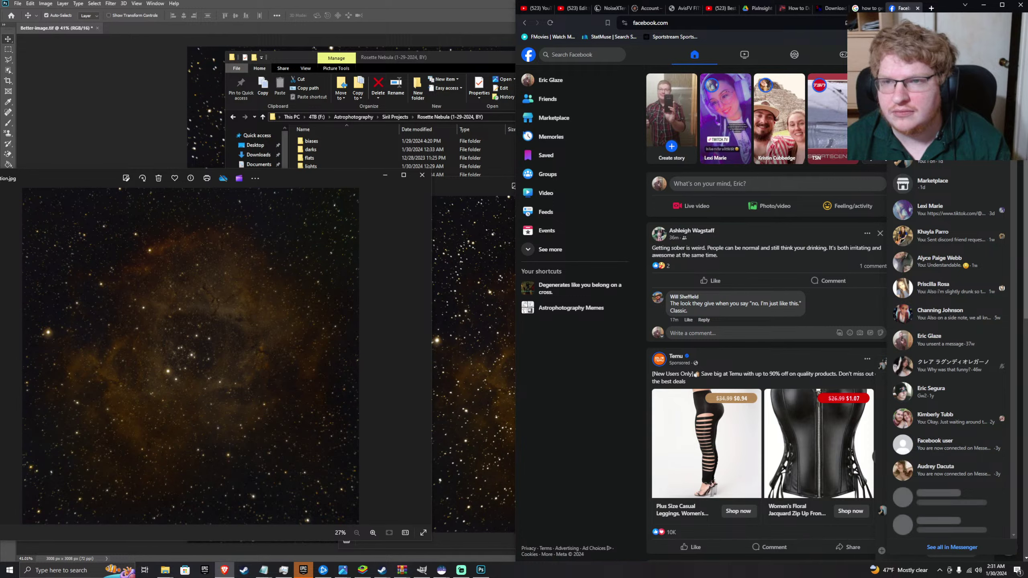
click(939, 156)
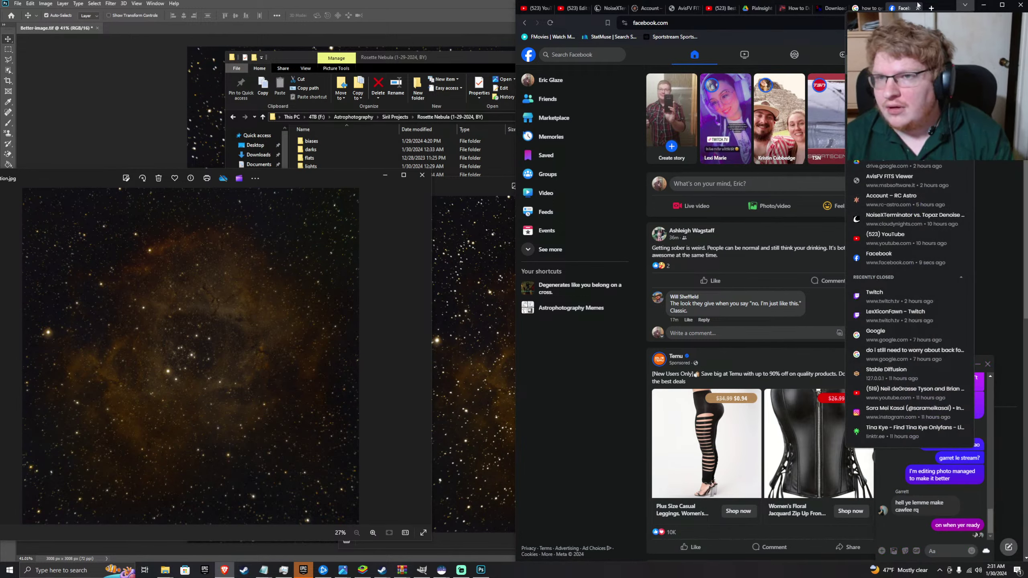
- Move the browser window with the Messenger image out of the way of the two image viewers
click(988, 5)
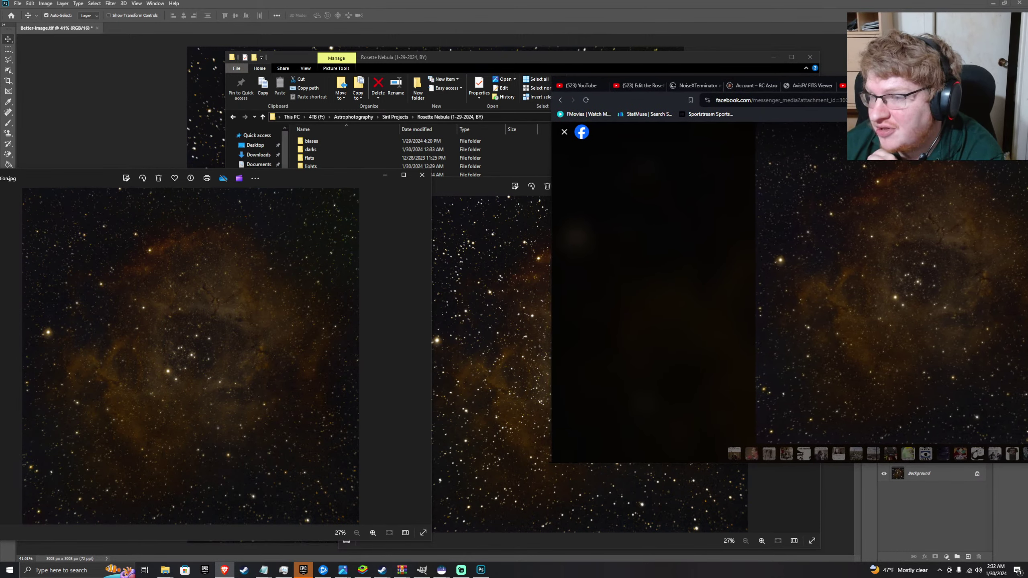
drag(942, 84, 827, 342)
drag(1027, 359, 1027, 73)
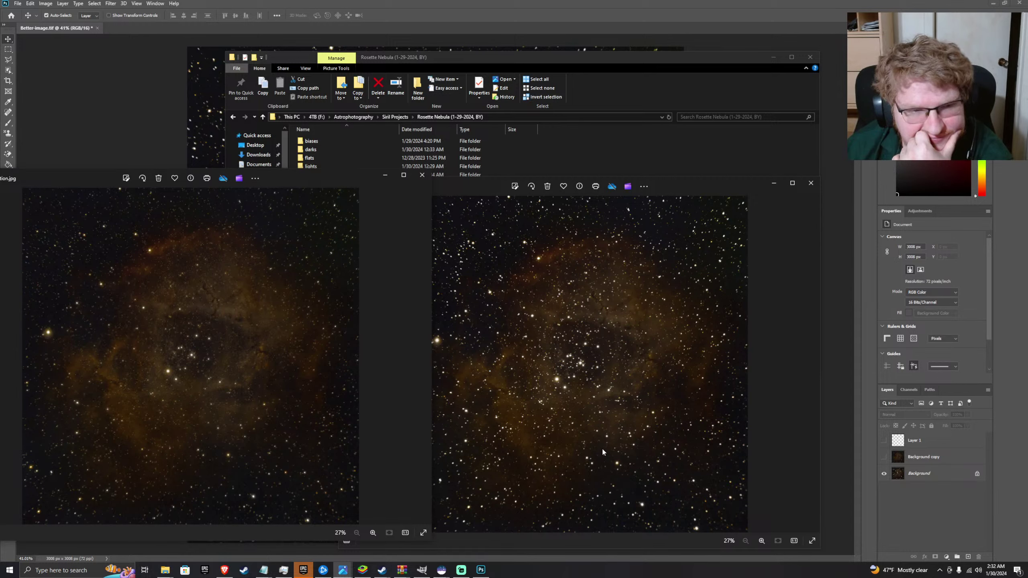
- Compare the star sizes around the nebula's central cluster in Star Reduction.jpg and Non-star reduction.jpg at close zoom
scroll(189, 360, up, 4)
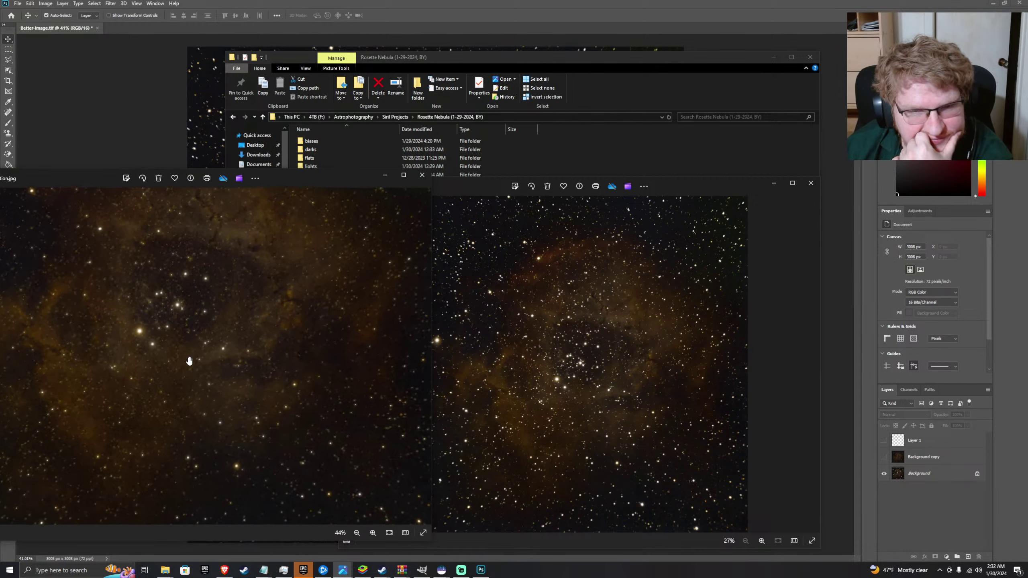
scroll(229, 356, up, 1)
scroll(517, 371, up, 1)
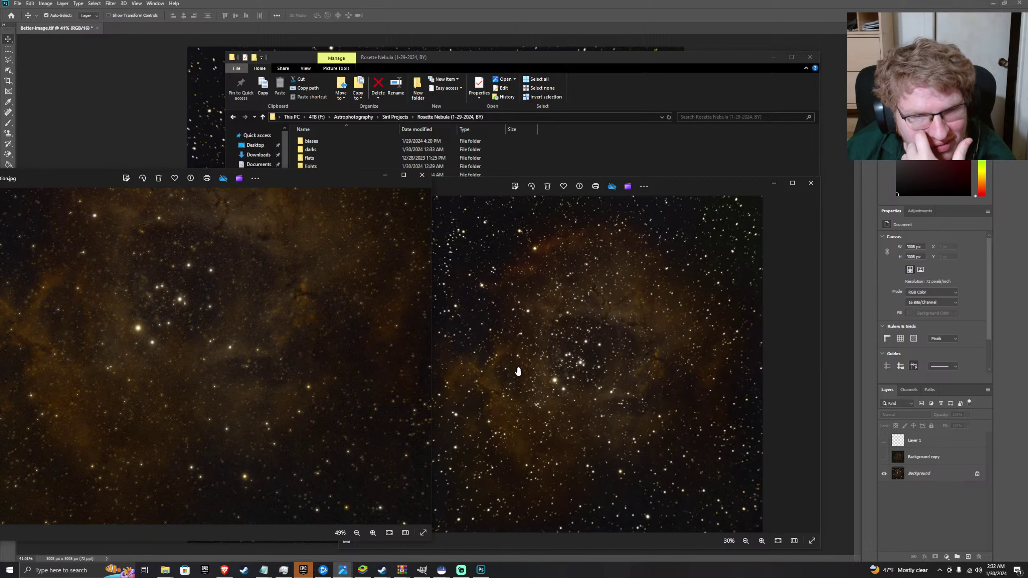
scroll(518, 371, up, 6)
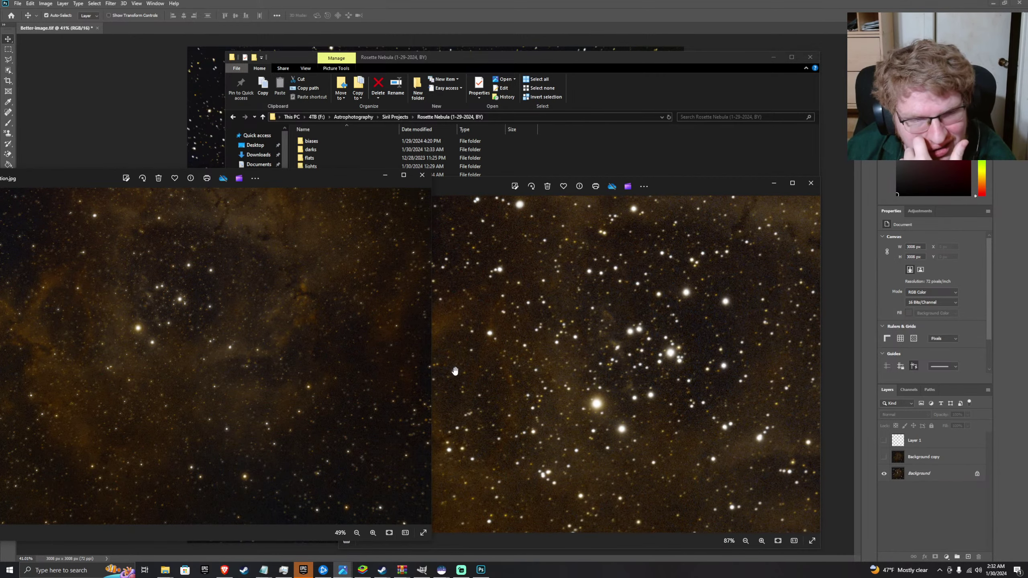
scroll(406, 391, up, 6)
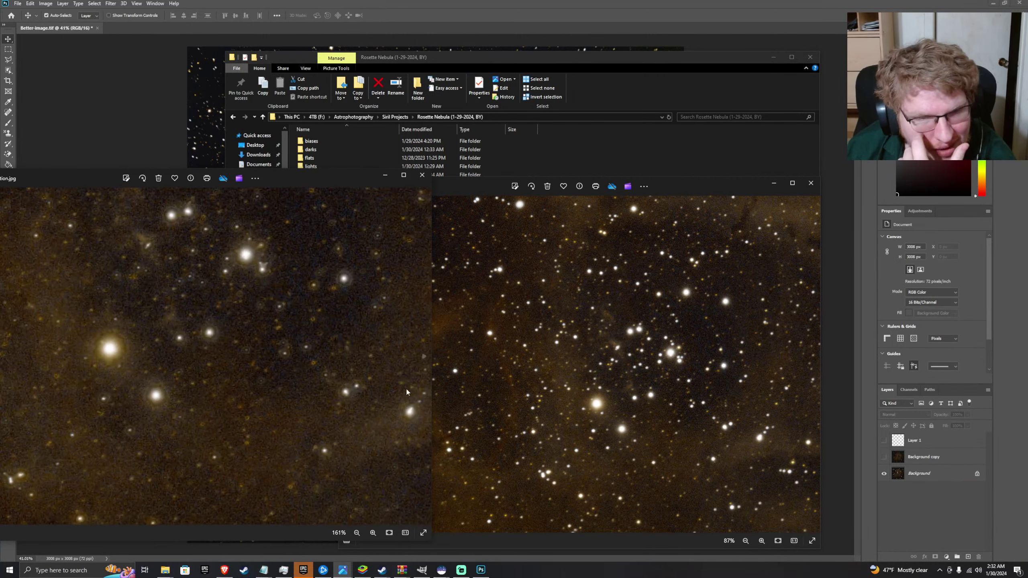
scroll(587, 382, up, 6)
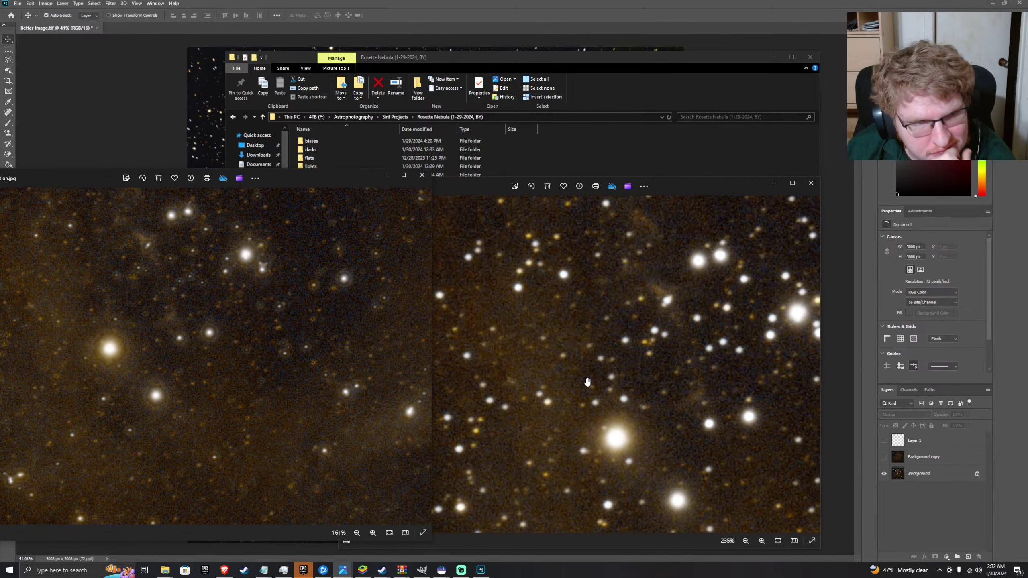
click(586, 381)
scroll(602, 384, up, 2)
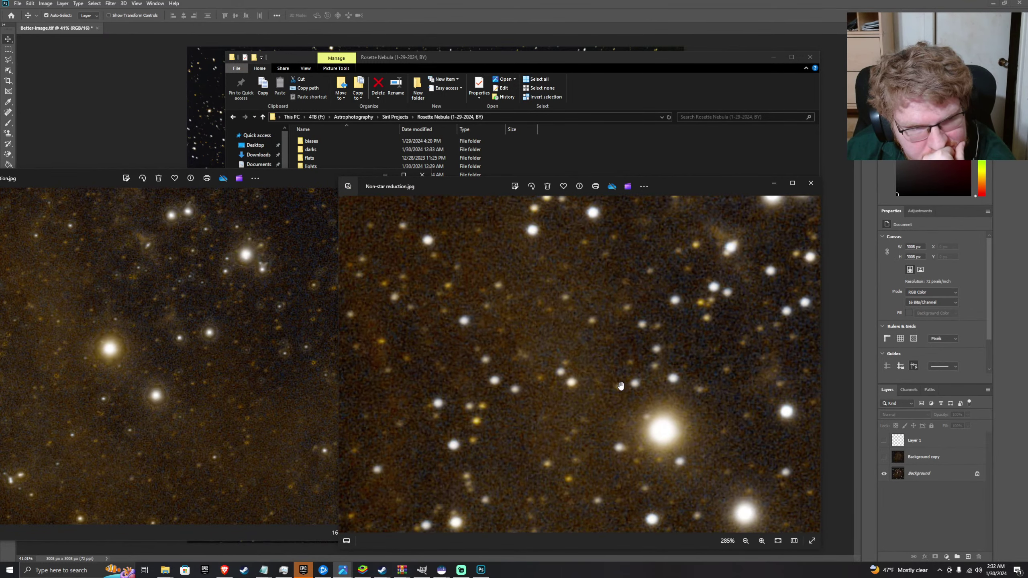
scroll(473, 411, down, 2)
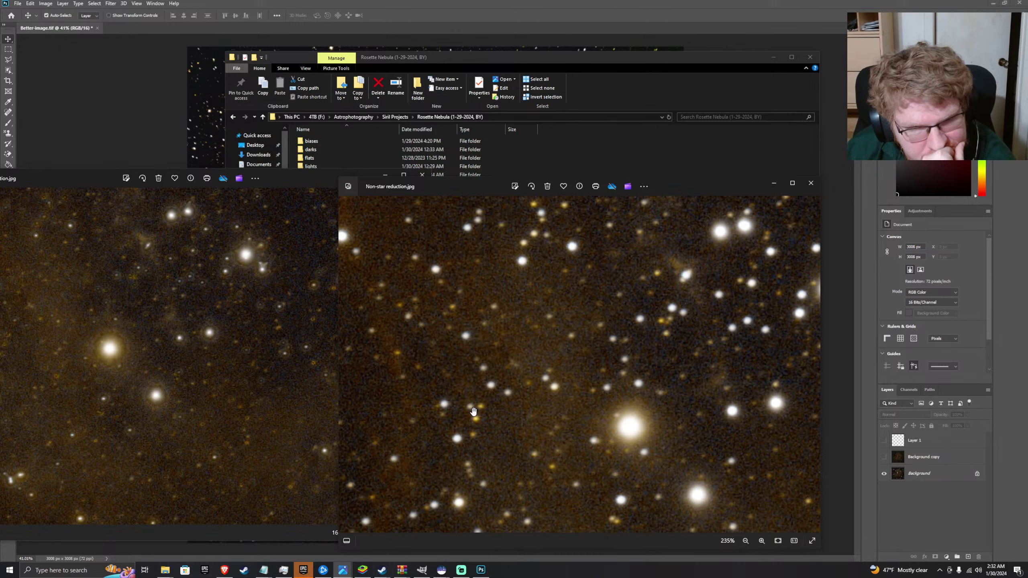
scroll(474, 411, down, 8)
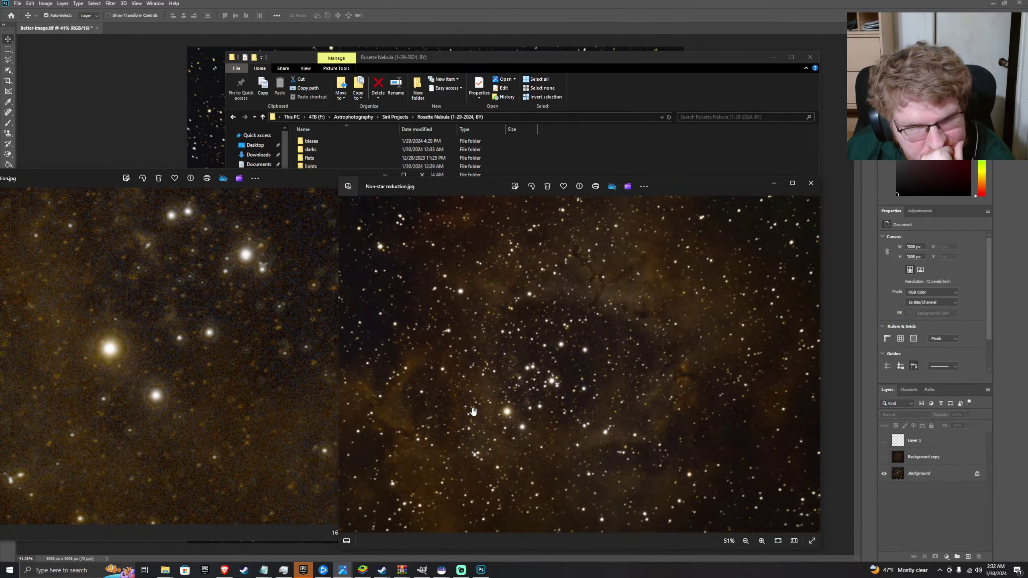
scroll(469, 413, down, 2)
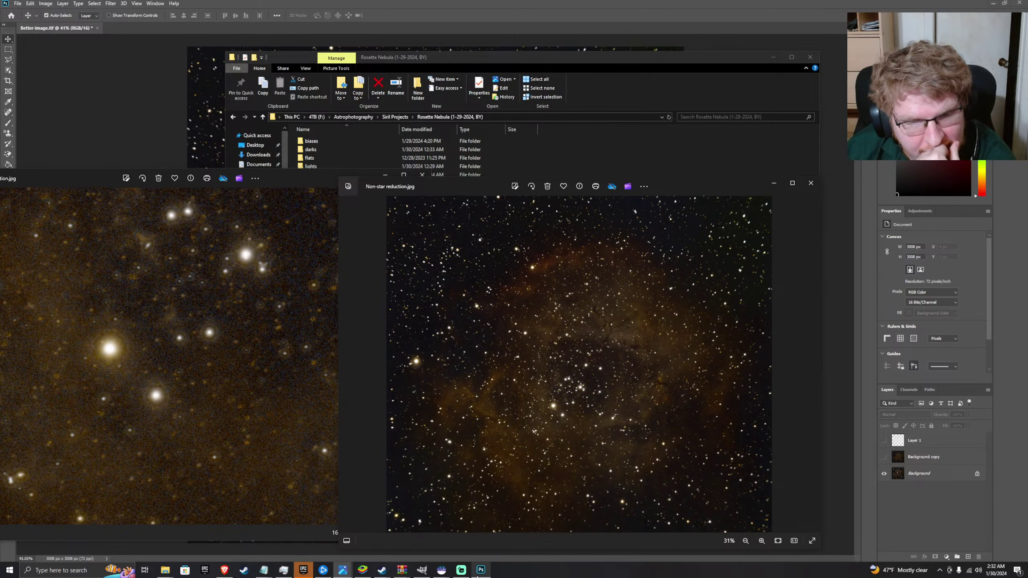
- Switch to Photoshop and toggle the Background copy layer to compare star sizes, leaving the layer shown
mouse_move(480, 571)
click(480, 532)
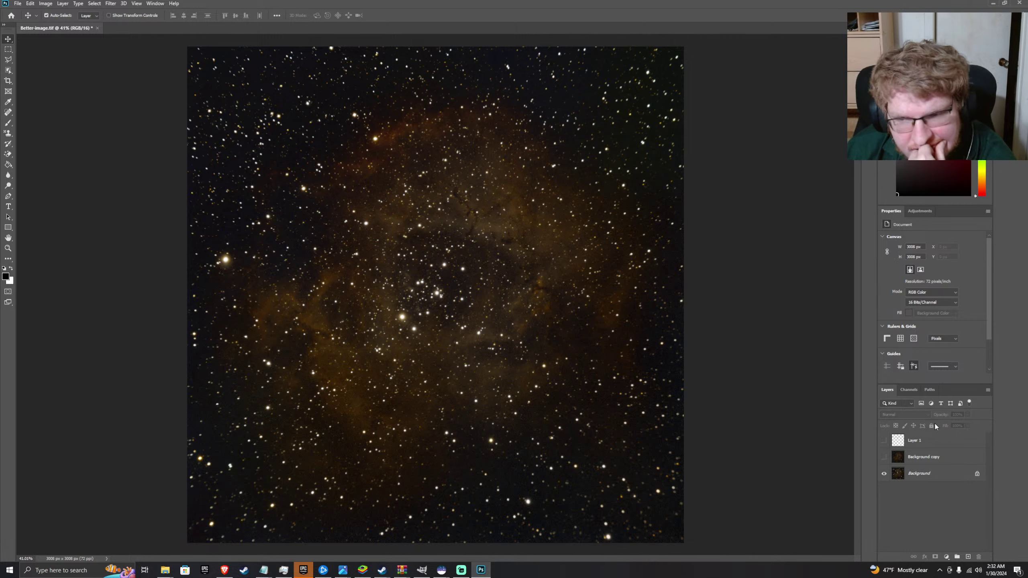
click(884, 458)
click(883, 458)
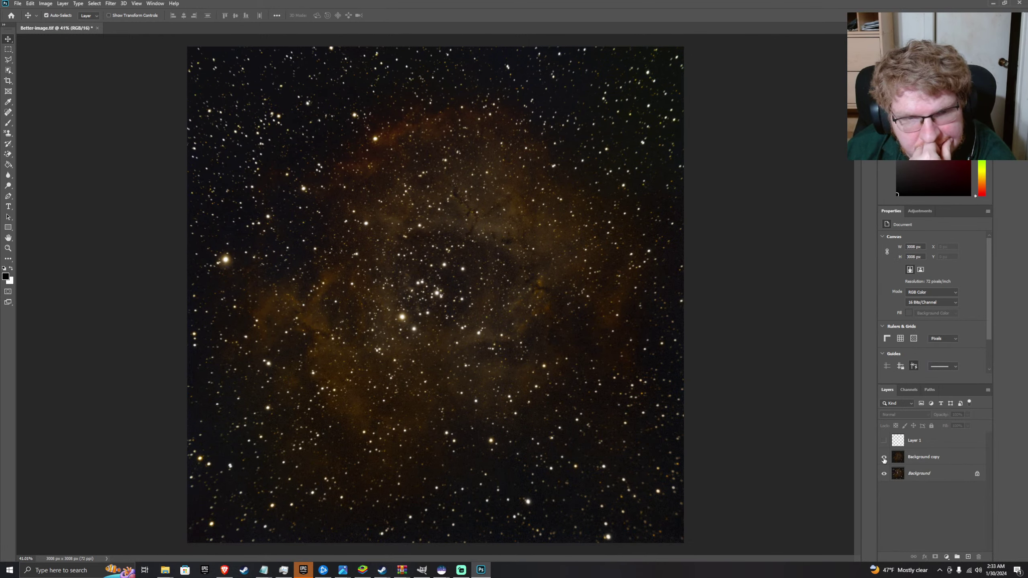
click(884, 457)
click(155, 4)
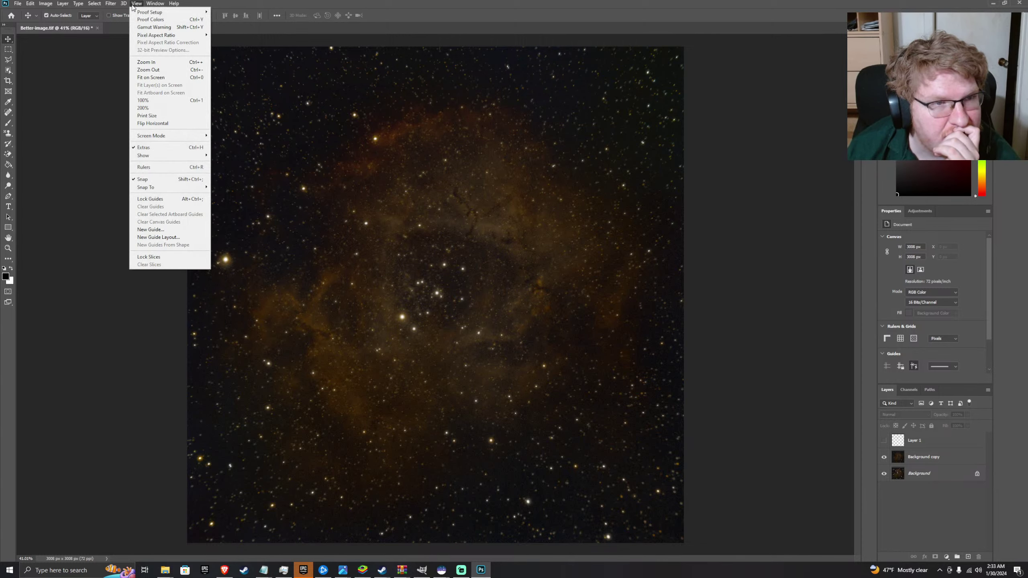
mouse_move(115, 8)
click(195, 243)
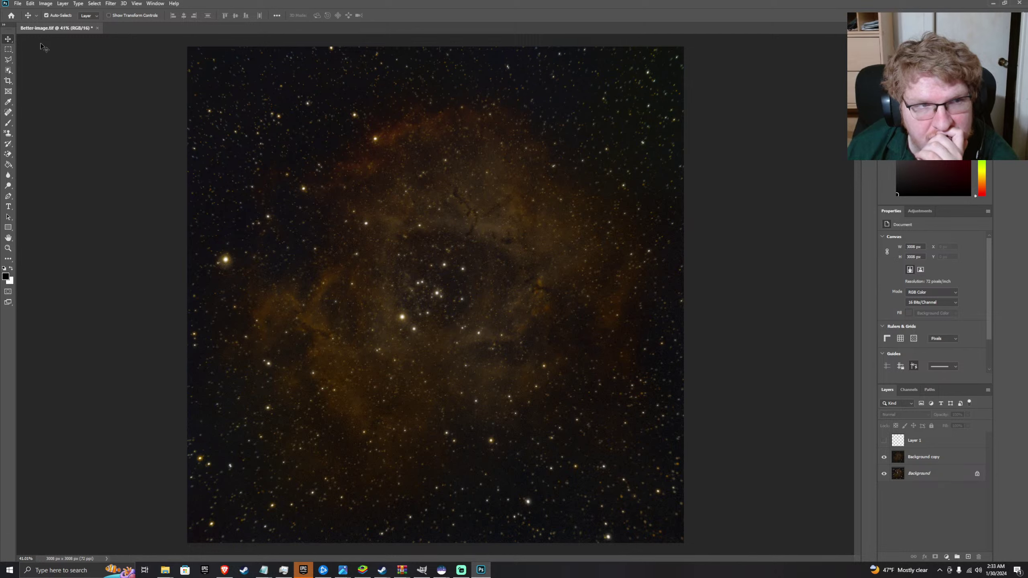
click(111, 5)
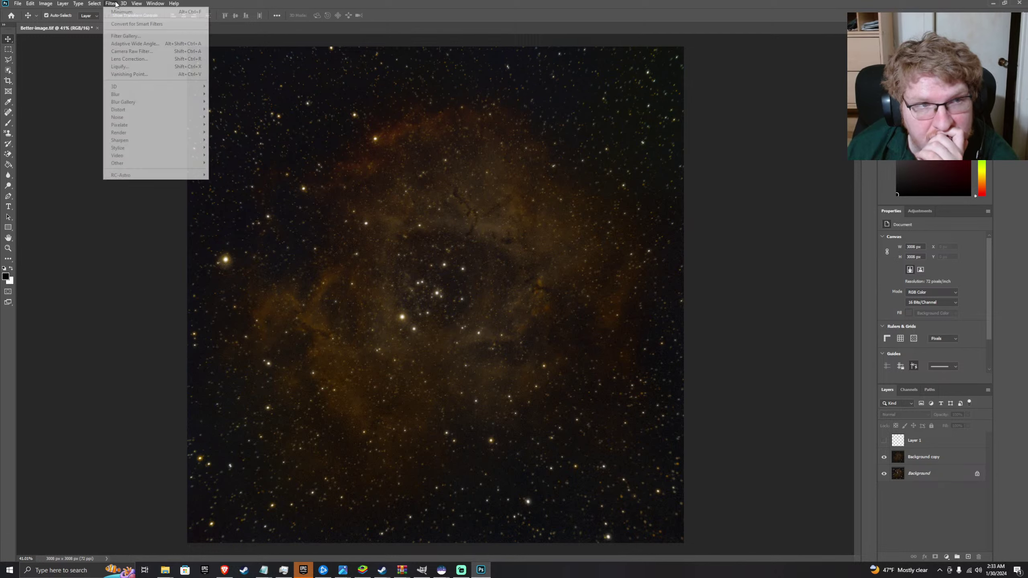
click(64, 97)
click(468, 261)
click(760, 381)
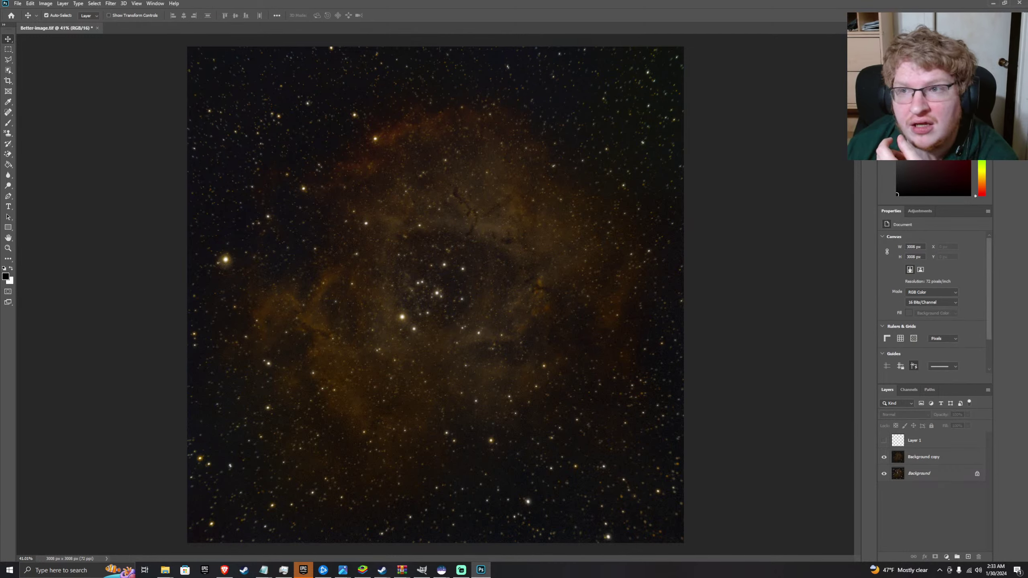
click(1023, 5)
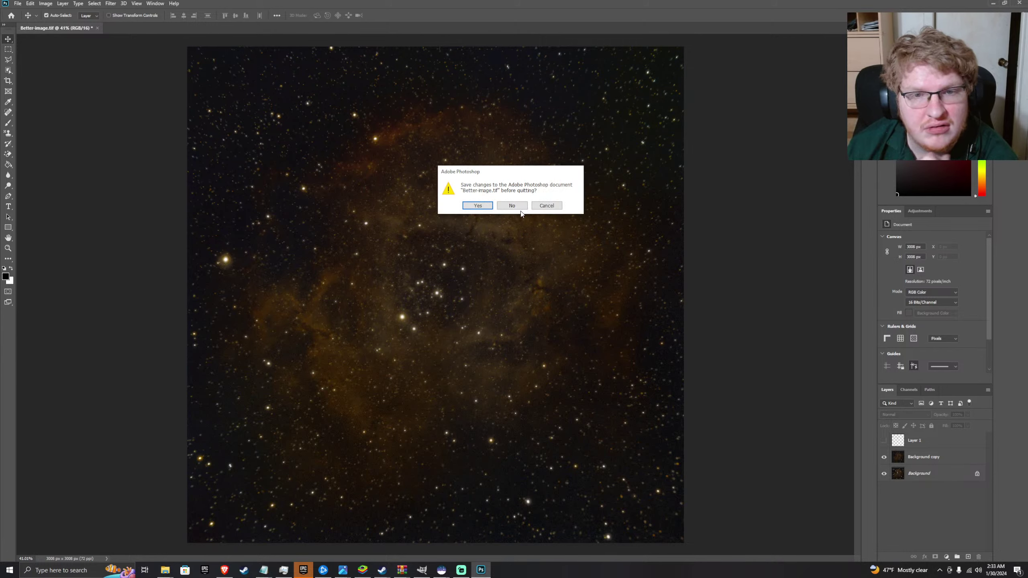
click(543, 207)
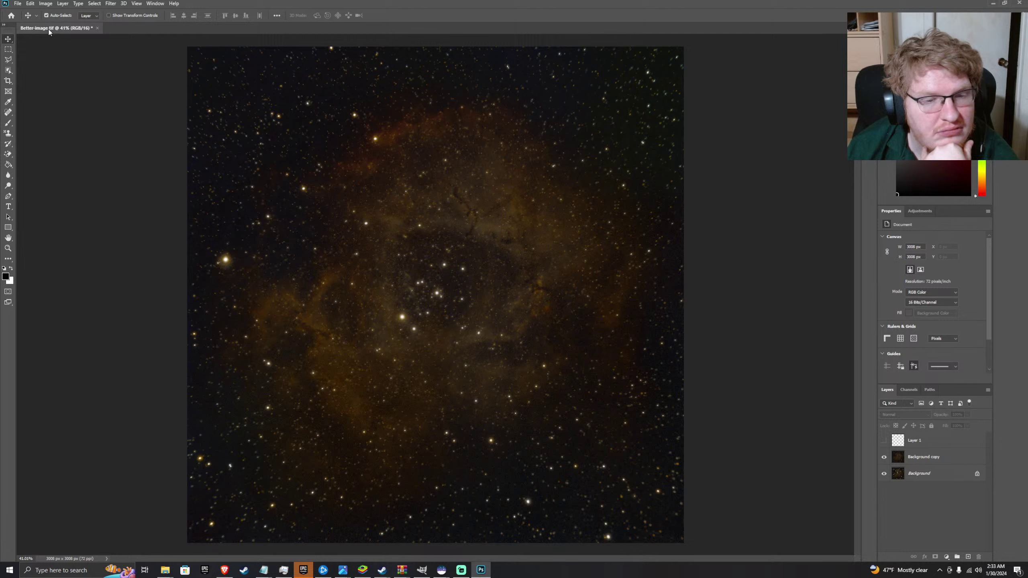
- Close the other open app's window, and apply NoiseXTerminator to the Background copy layer with Denoise 64% and Detail 15
right_click(442, 570)
click(425, 553)
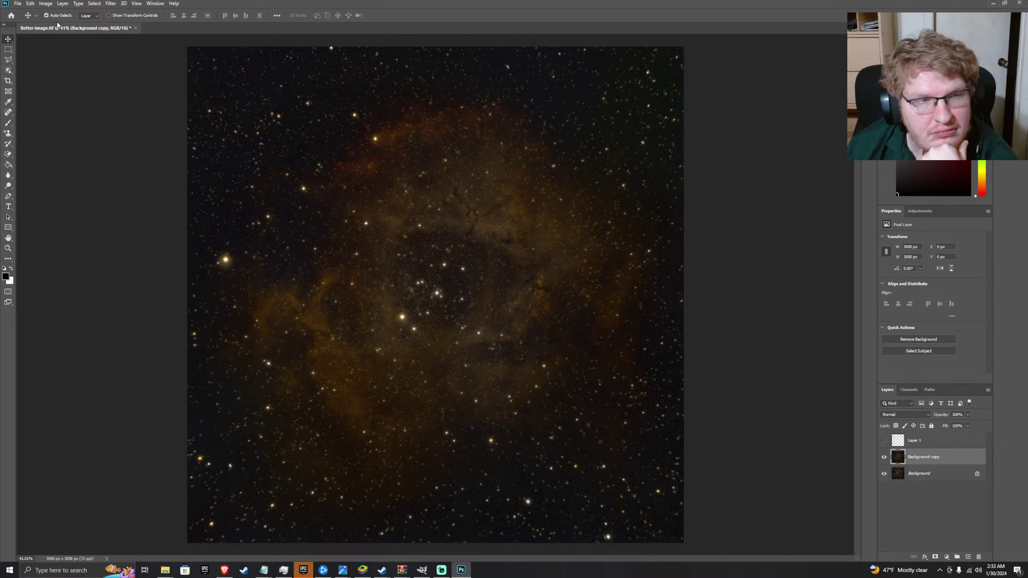
click(94, 3)
mouse_move(113, 3)
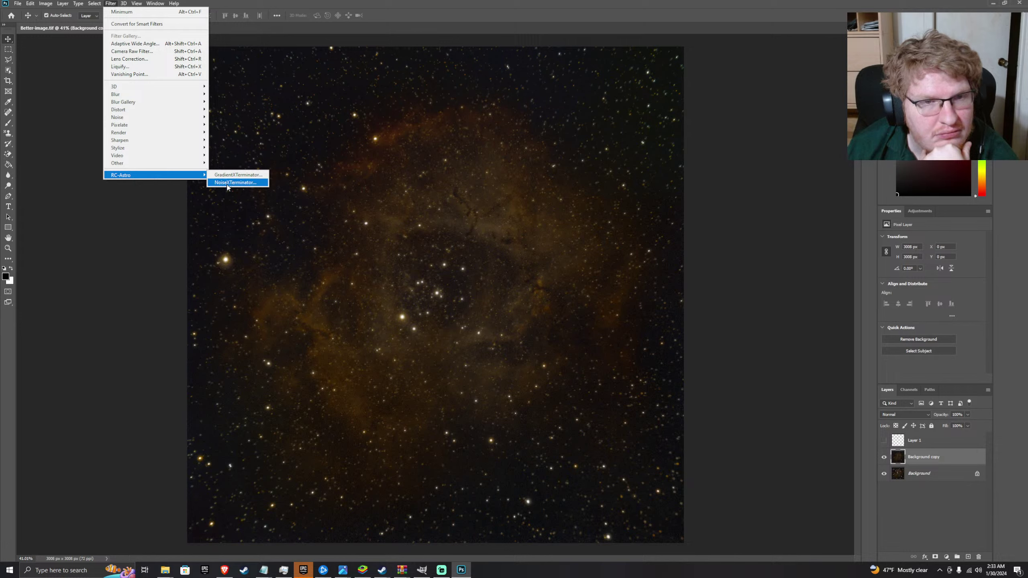
click(235, 182)
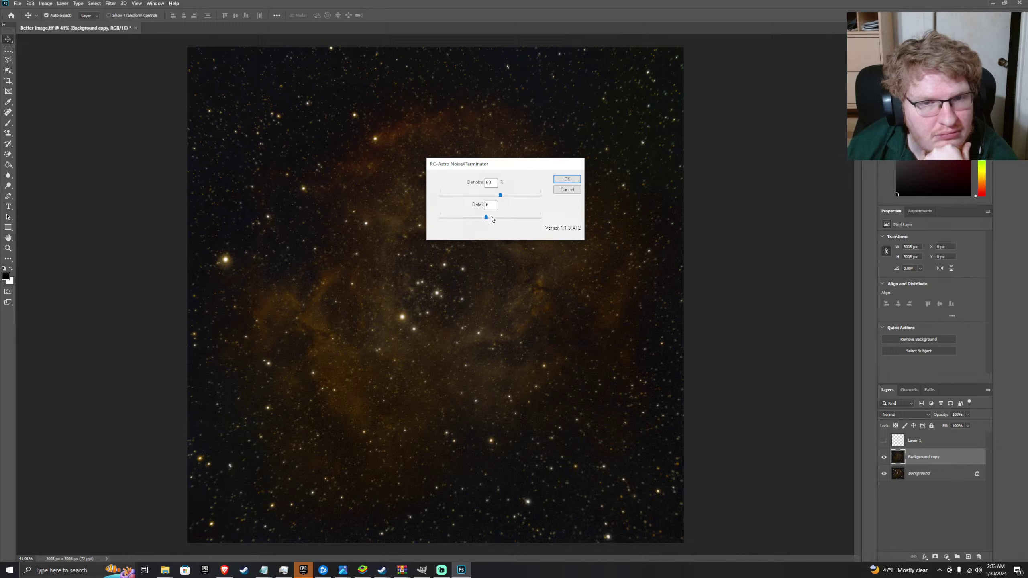
drag(506, 217, 458, 223)
drag(459, 218, 504, 194)
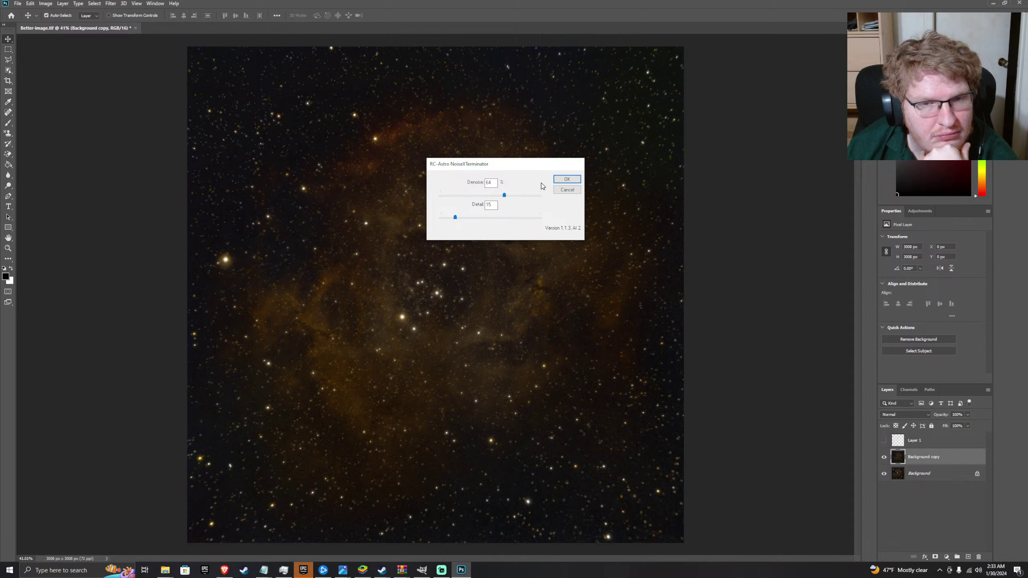
click(561, 179)
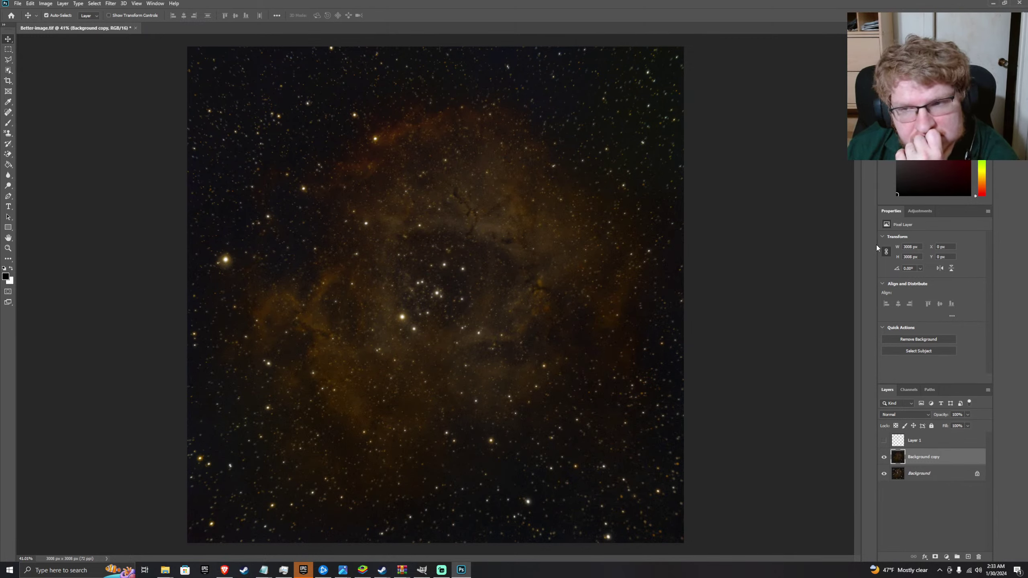
- Brighten the Background copy layer with a Curves adjustment on the RGB channel, raising the shadow point at input 21 to output 32
scroll(574, 340, up, 5)
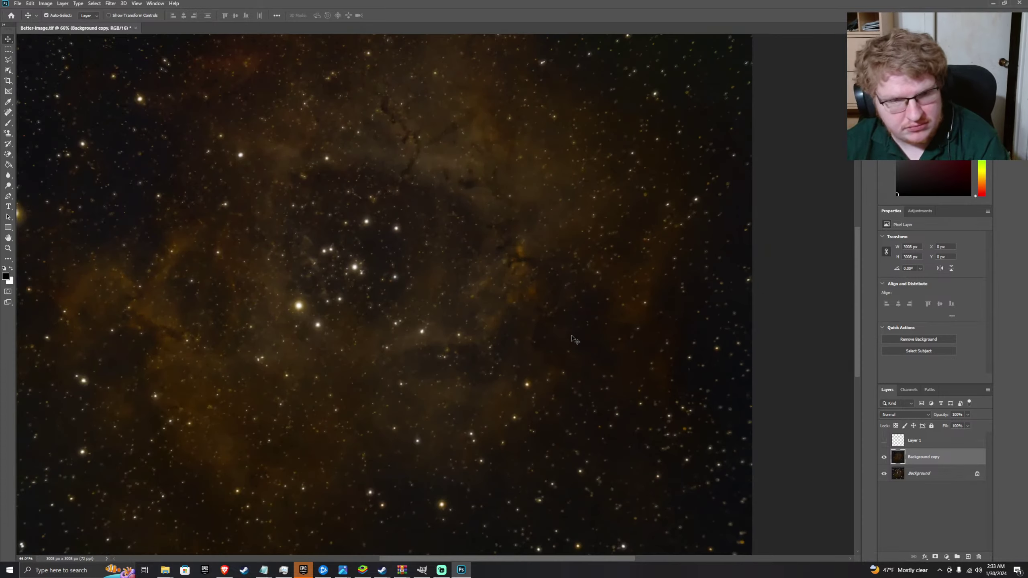
scroll(574, 339, down, 3)
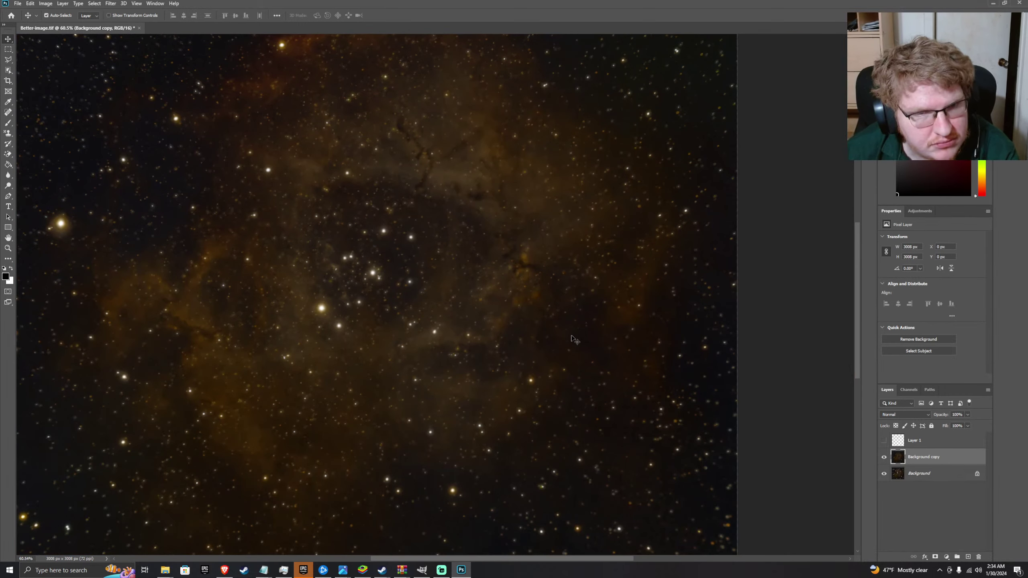
scroll(535, 268, down, 1)
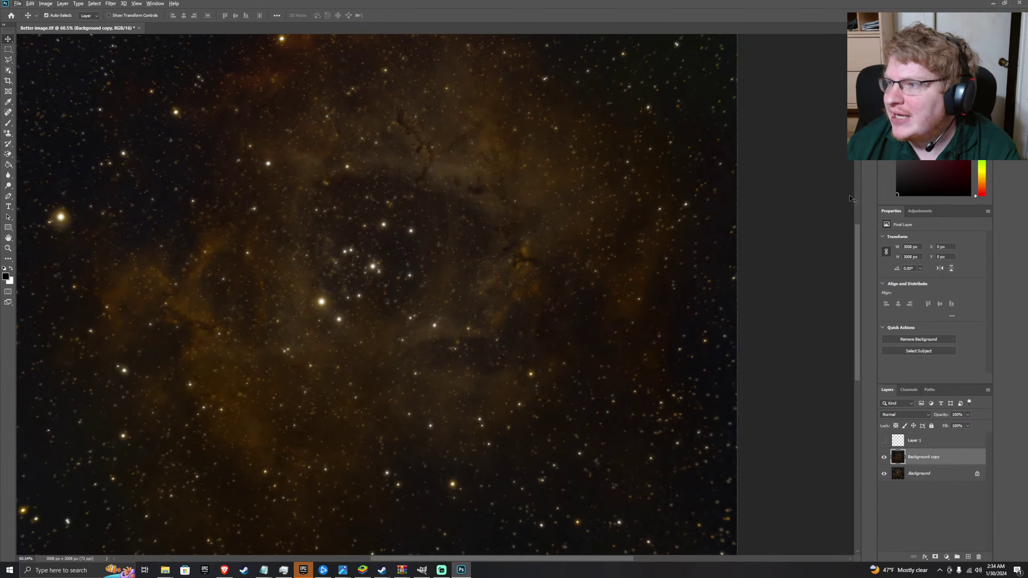
scroll(551, 244, down, 2)
scroll(551, 244, down, 3)
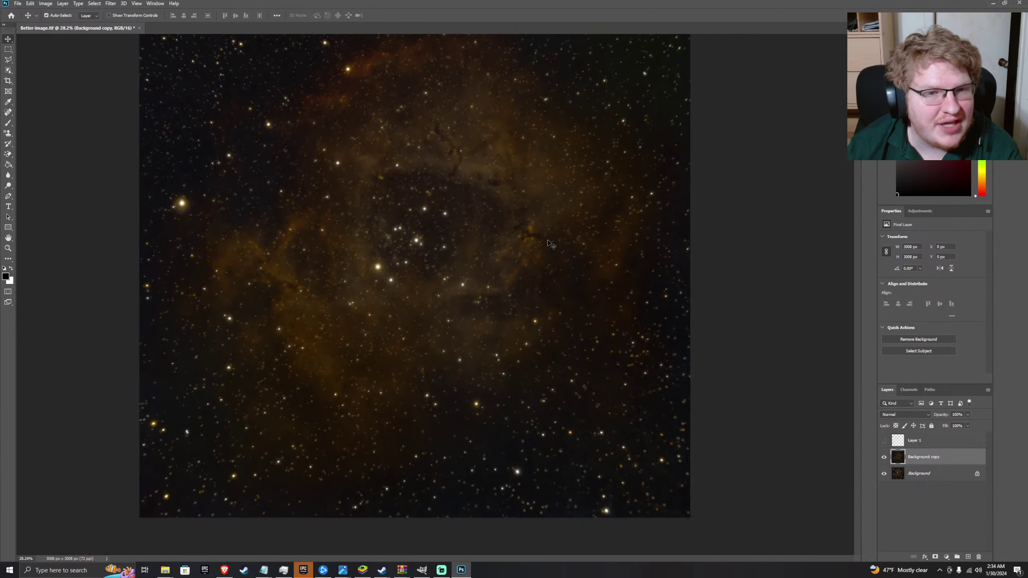
click(920, 210)
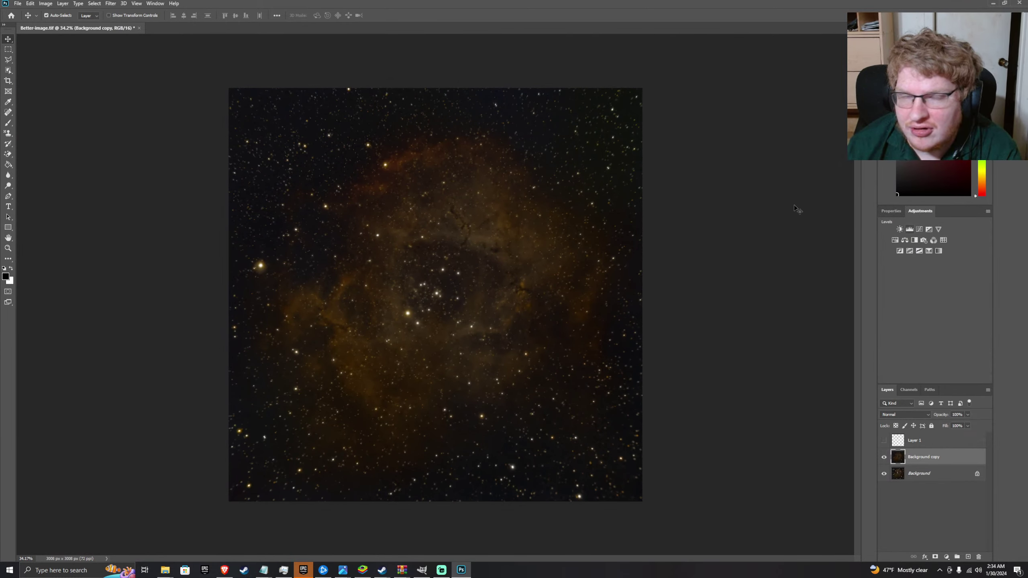
click(57, 5)
mouse_move(46, 3)
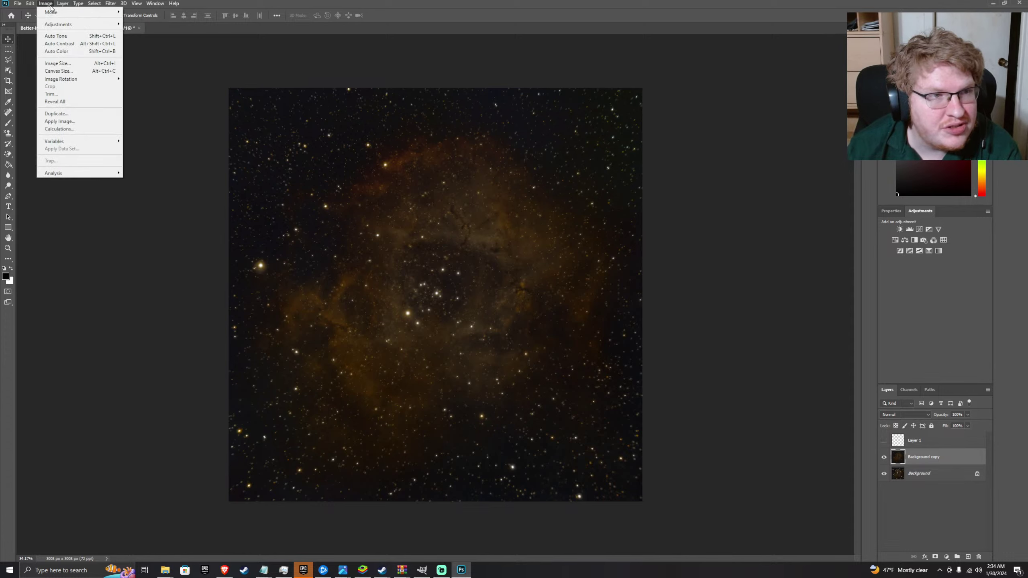
mouse_move(58, 25)
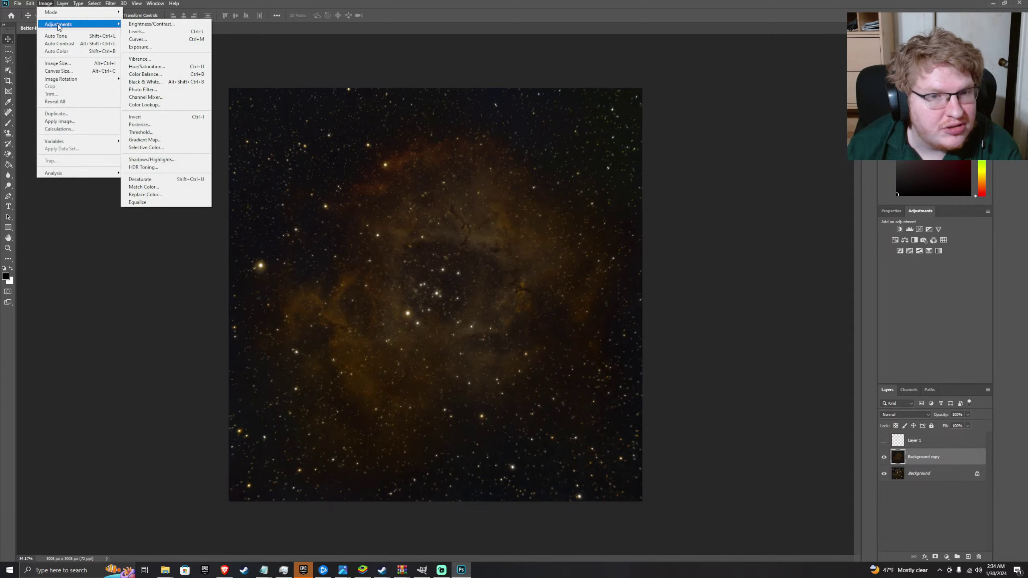
click(136, 39)
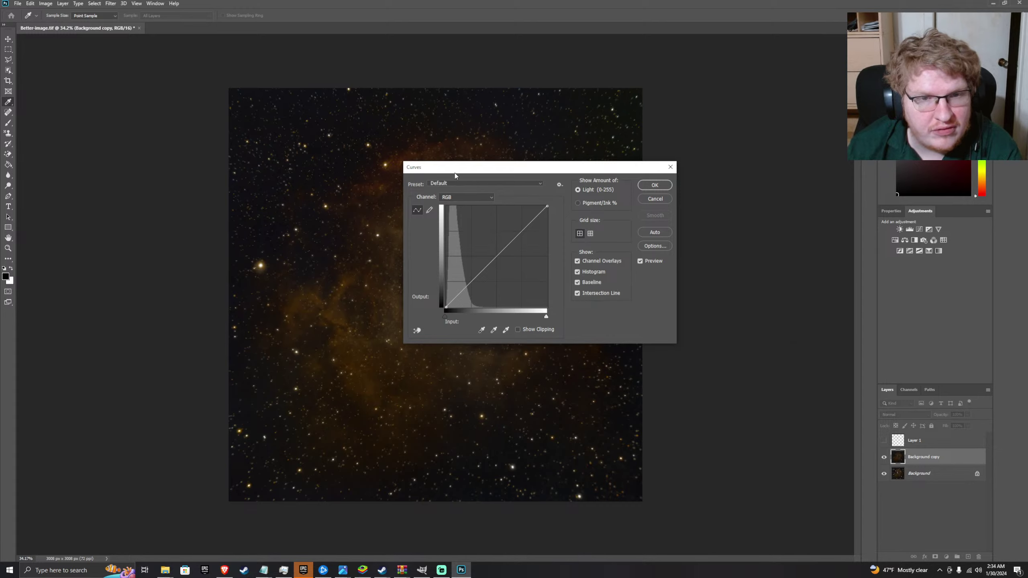
drag(454, 173, 801, 232)
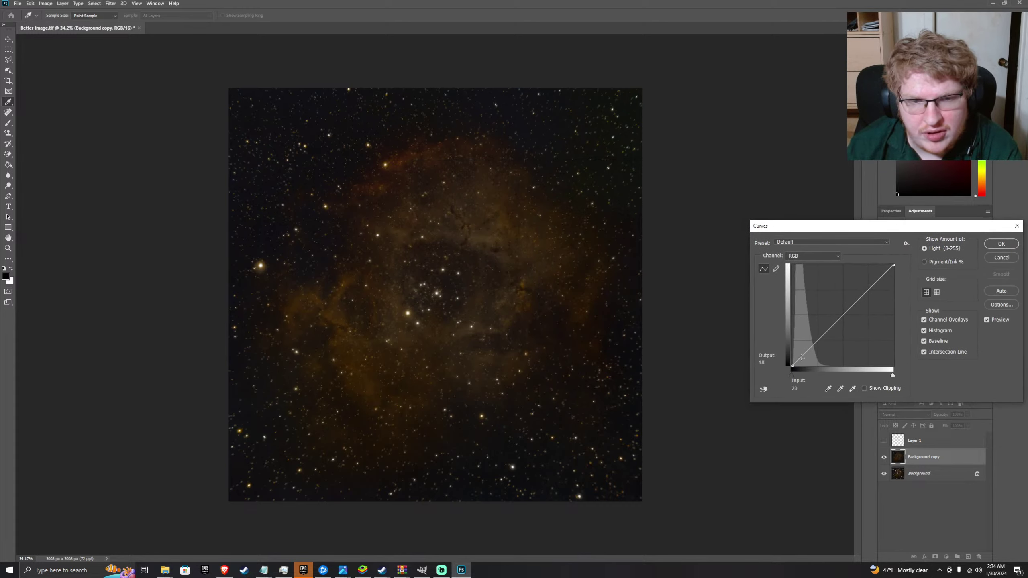
mouse_move(801, 357)
mouse_down()
mouse_move(799, 321)
mouse_move(802, 353)
mouse_up()
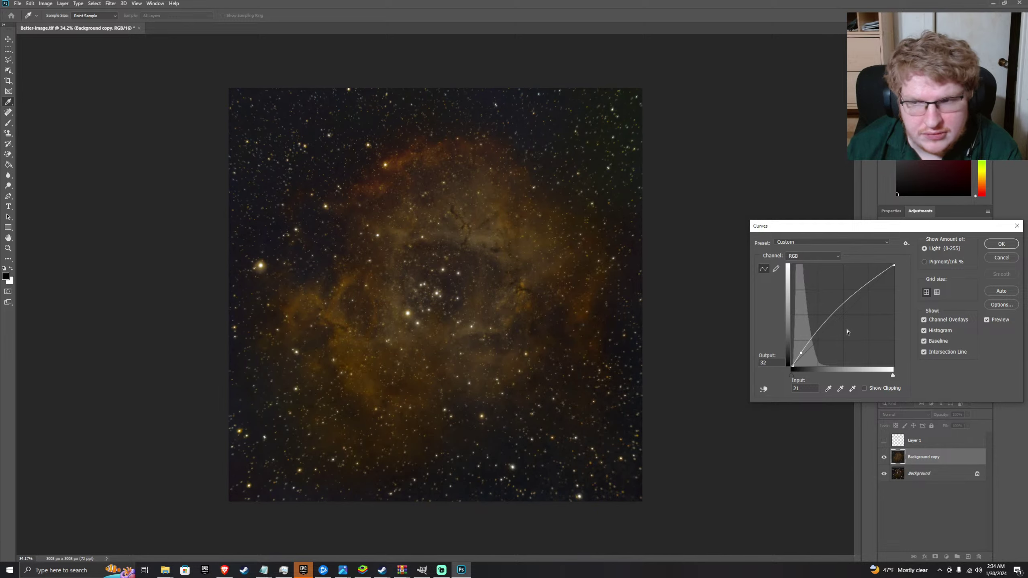
click(998, 245)
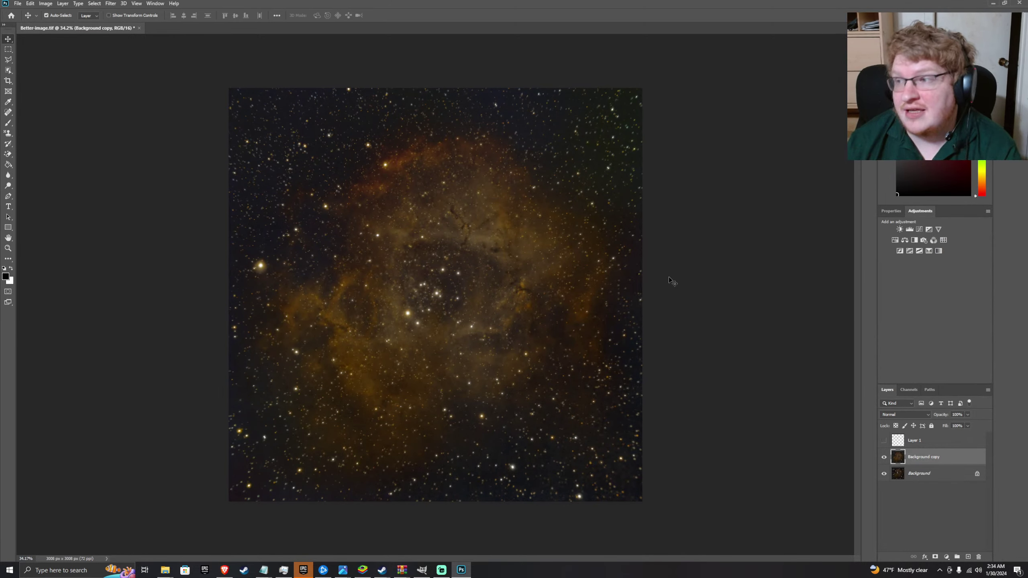
- Inspect the brightened nebula core at close zoom, and switch to Brave to bring the Rosette Nebula editing video fully into view
scroll(425, 286, up, 5)
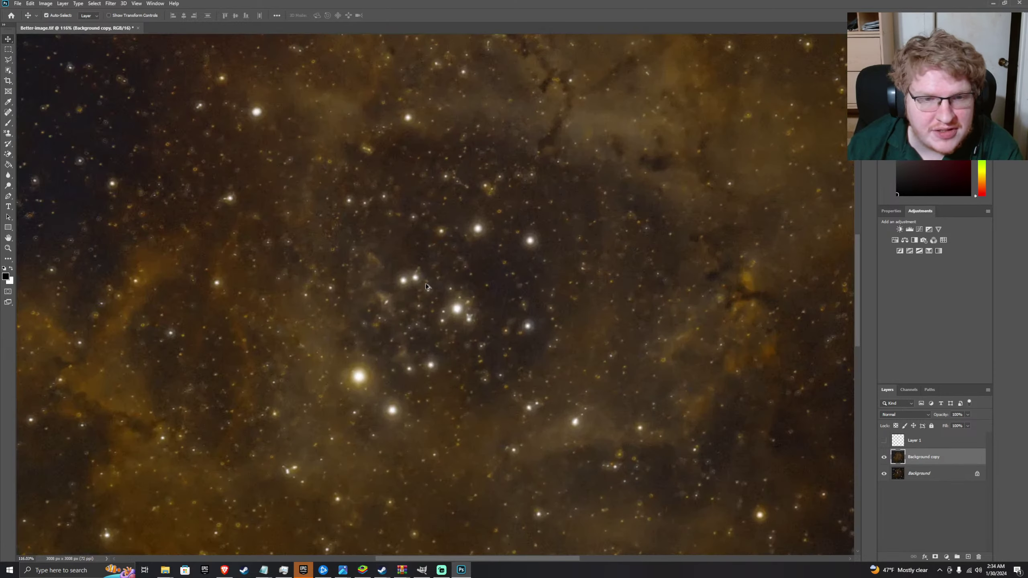
scroll(426, 286, down, 5)
scroll(427, 284, up, 1)
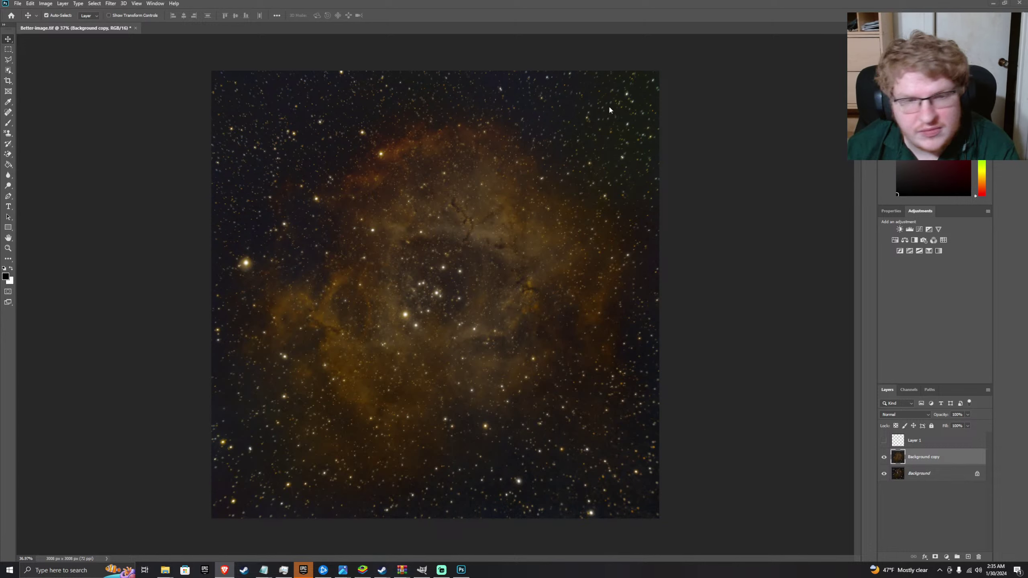
click(123, 4)
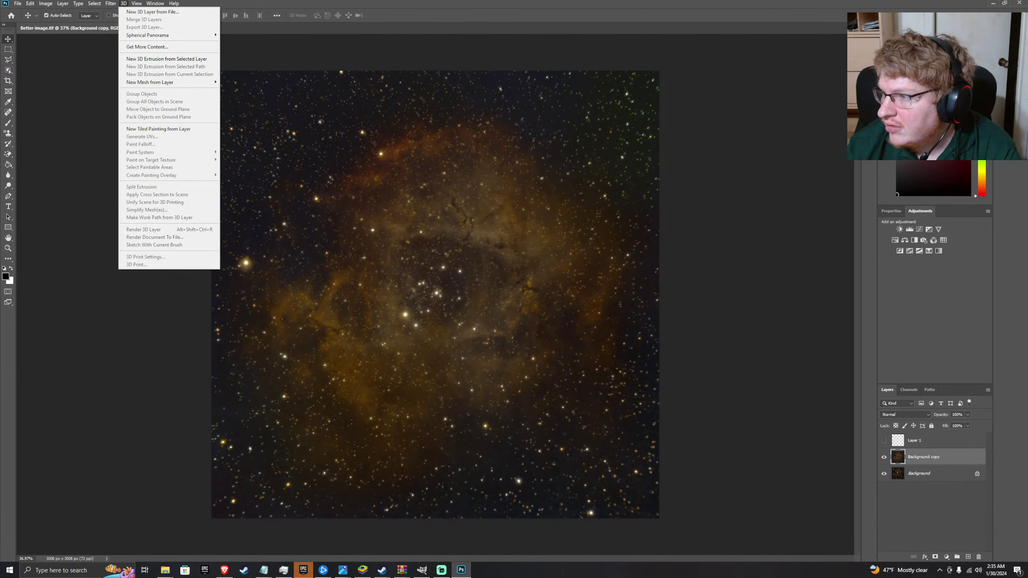
click(224, 569)
drag(1027, 76, 839, 124)
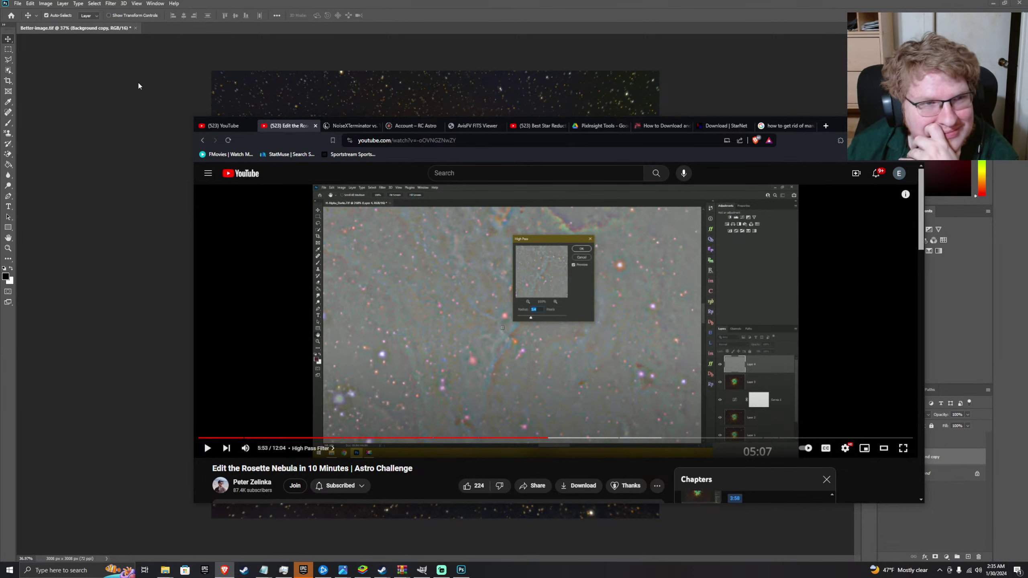
- Switch back to Photoshop and apply a High Pass filter with a 9.2-pixel radius to the Background copy layer
click(111, 3)
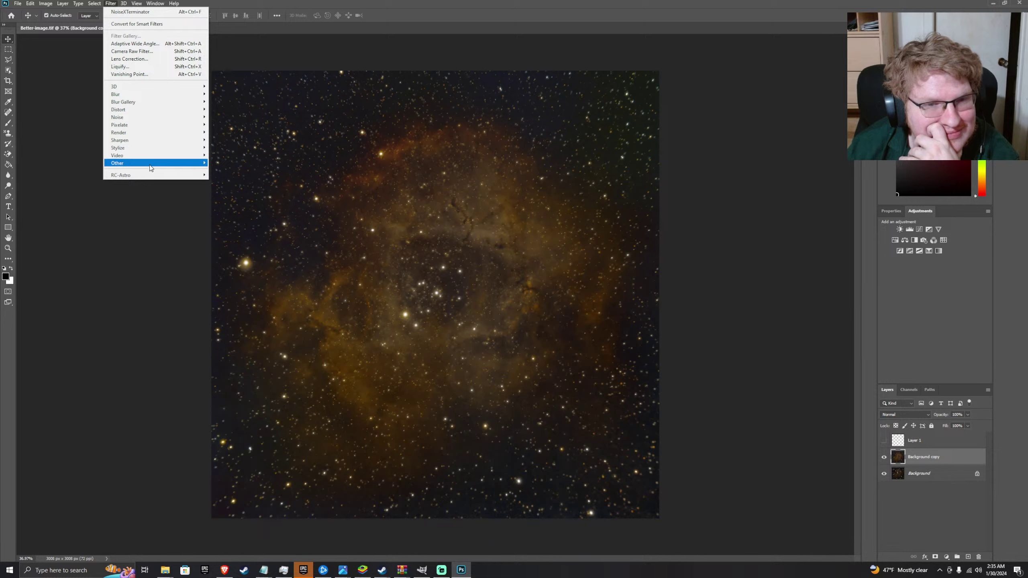
mouse_move(149, 163)
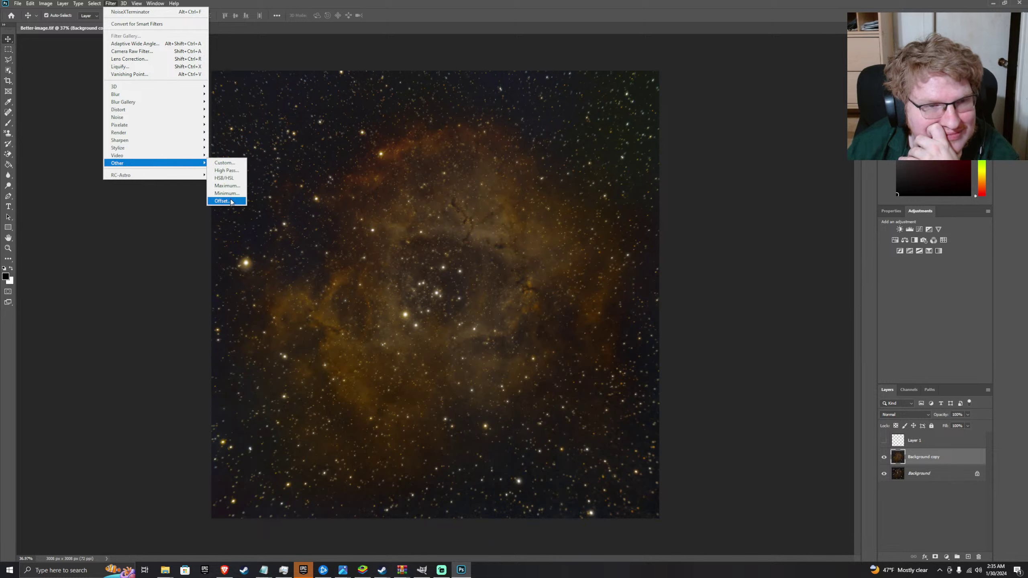
click(224, 171)
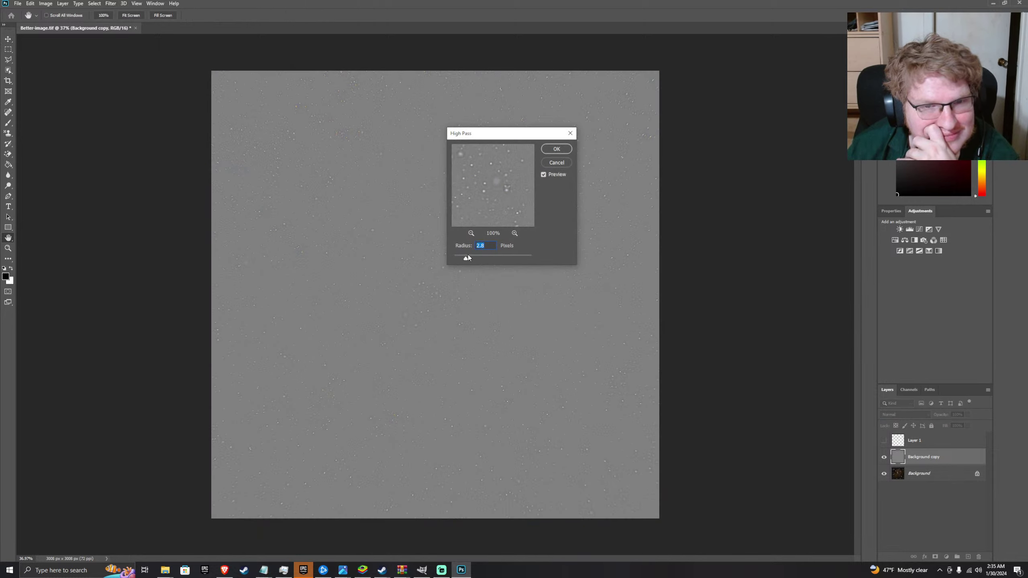
mouse_move(474, 260)
mouse_down()
mouse_move(496, 260)
mouse_move(483, 260)
mouse_up()
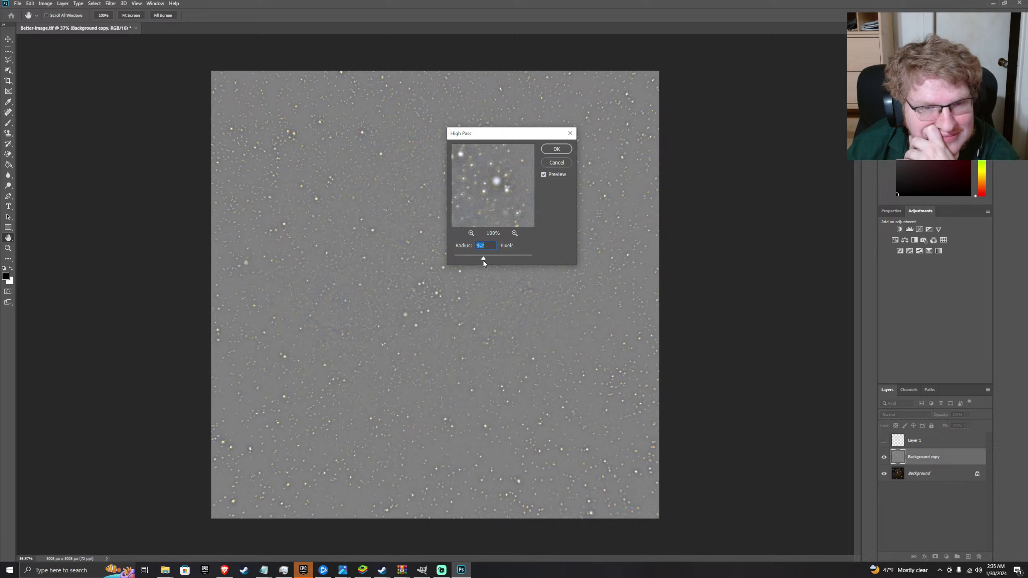
click(554, 152)
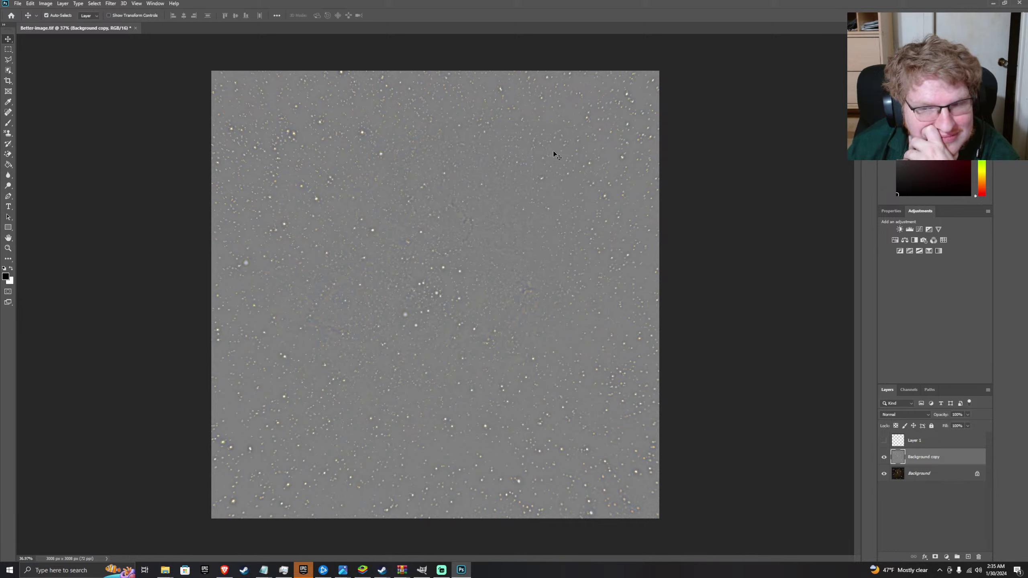
key(ctrl+i)
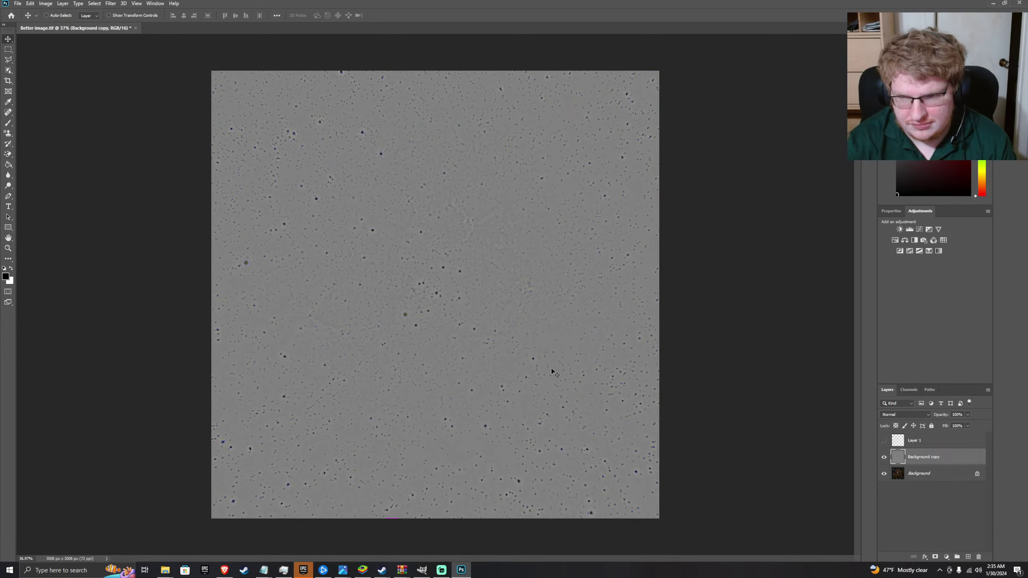
key(ctrl+i)
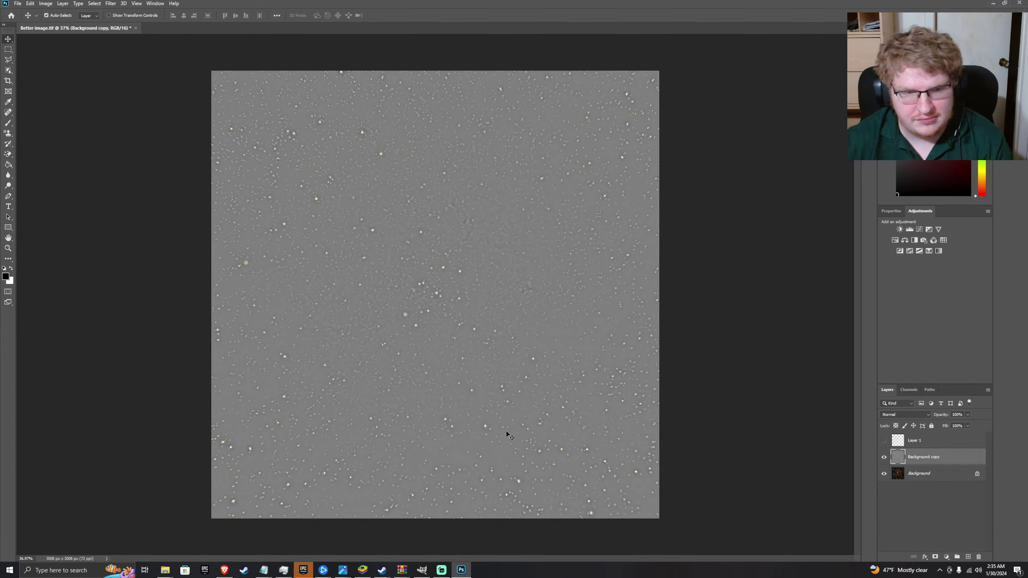
- Switch to the Rosette Nebula video in Brave and replay the High Pass Filter part around 5:59 to check the blending mode
click(224, 570)
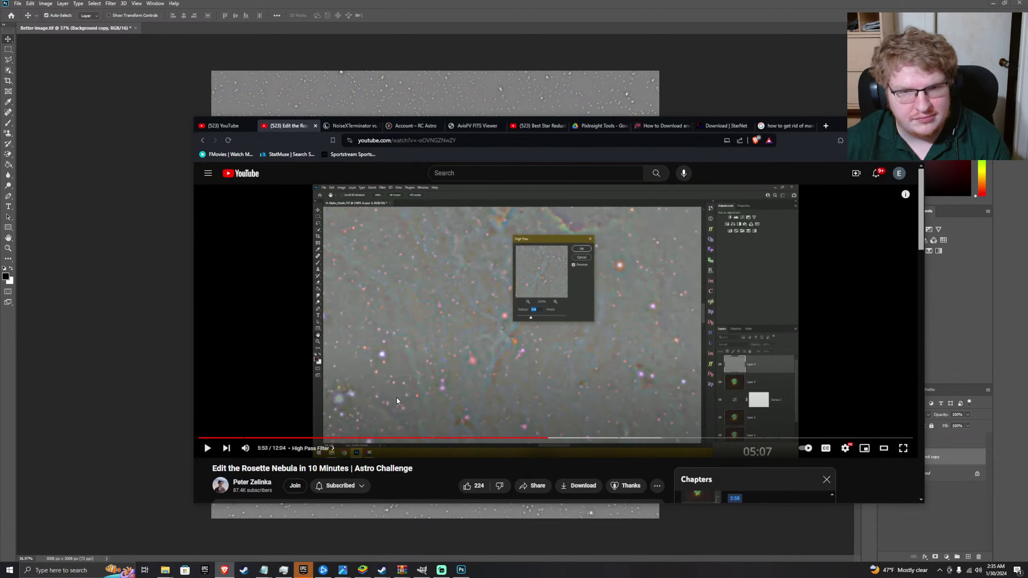
click(404, 392)
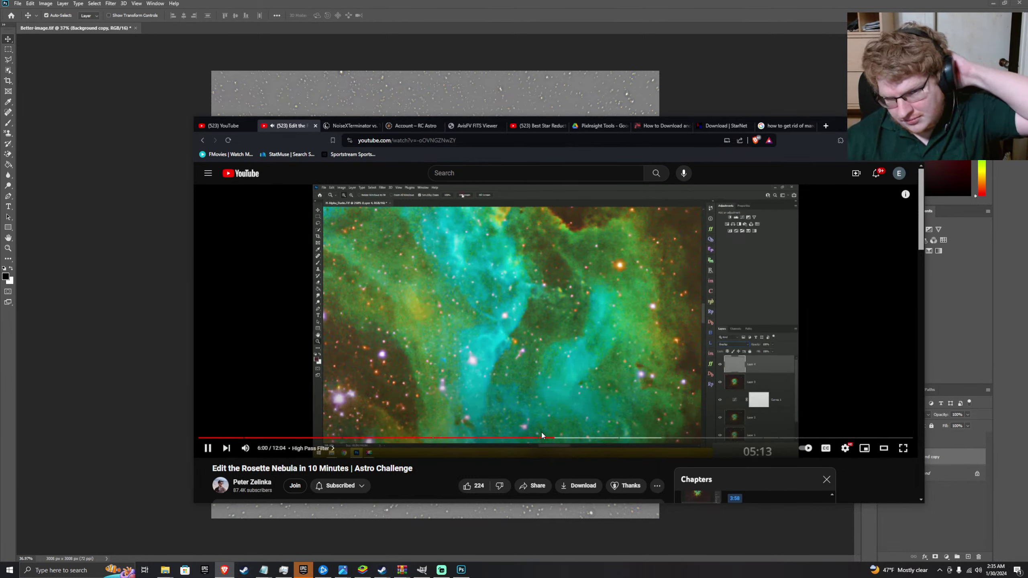
drag(542, 438, 552, 440)
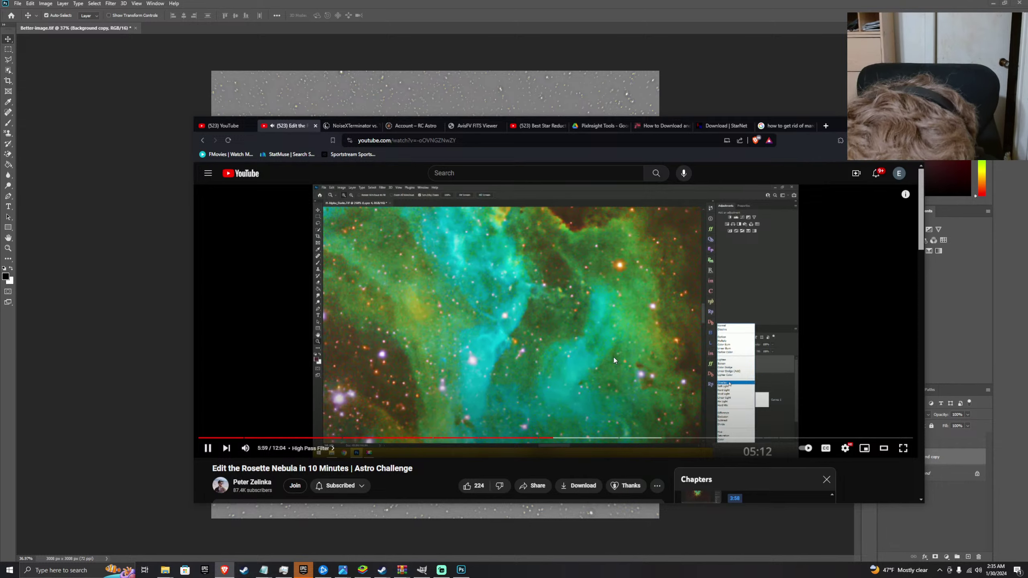
click(613, 357)
- Return to Photoshop and set the Background copy layer's blending mode to Overlay
click(985, 490)
click(894, 415)
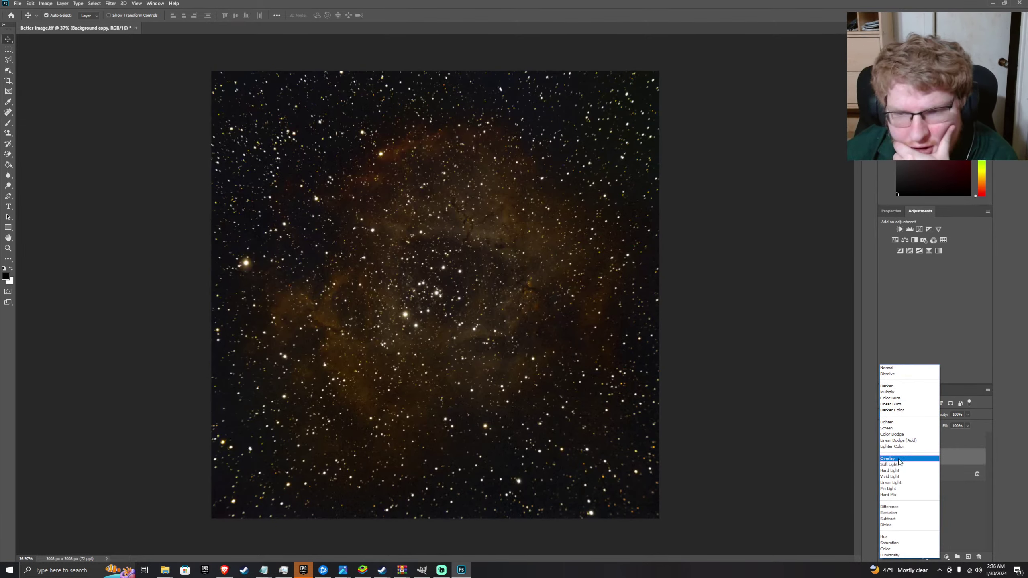
click(898, 459)
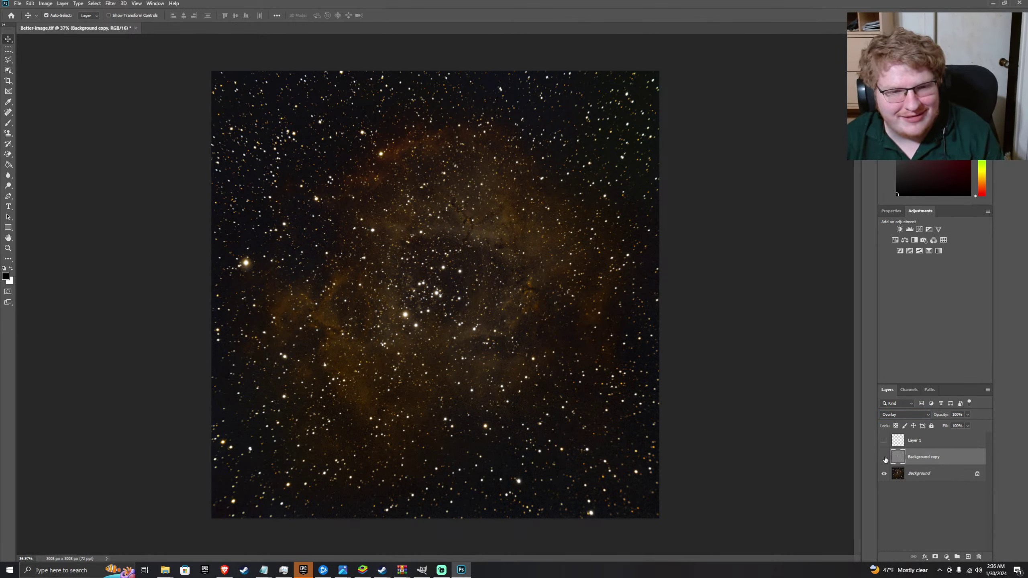
- Toggle the Background copy layer's visibility repeatedly to compare the image with and without the High Pass overlay
click(884, 456)
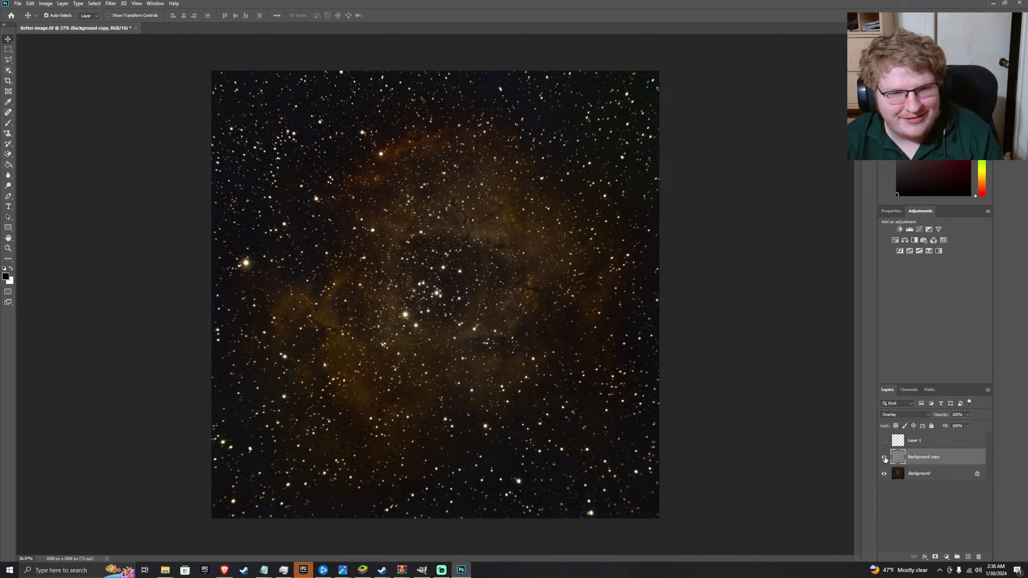
click(884, 457)
click(884, 457)
click(883, 457)
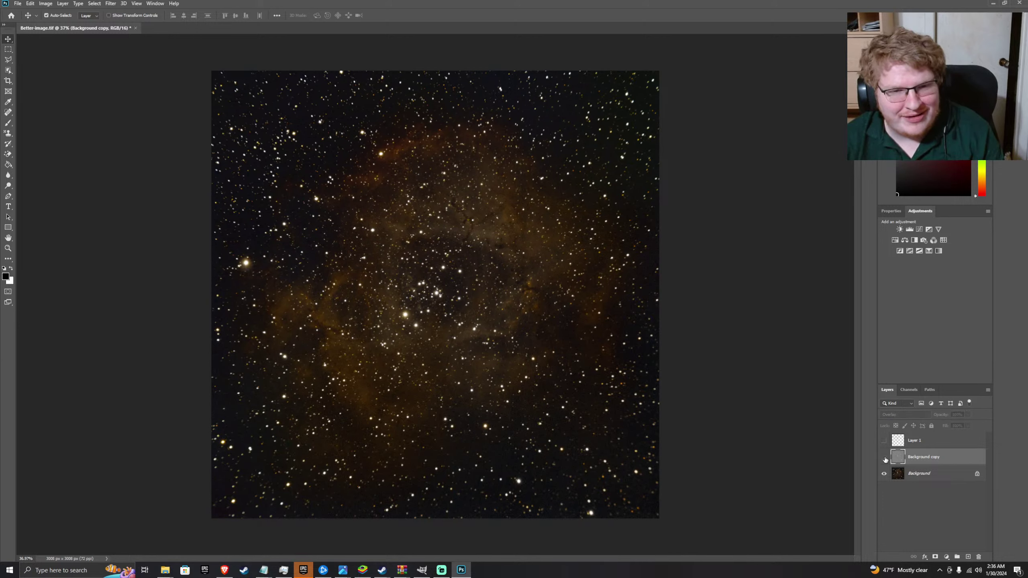
click(884, 457)
click(884, 458)
click(884, 457)
click(884, 457)
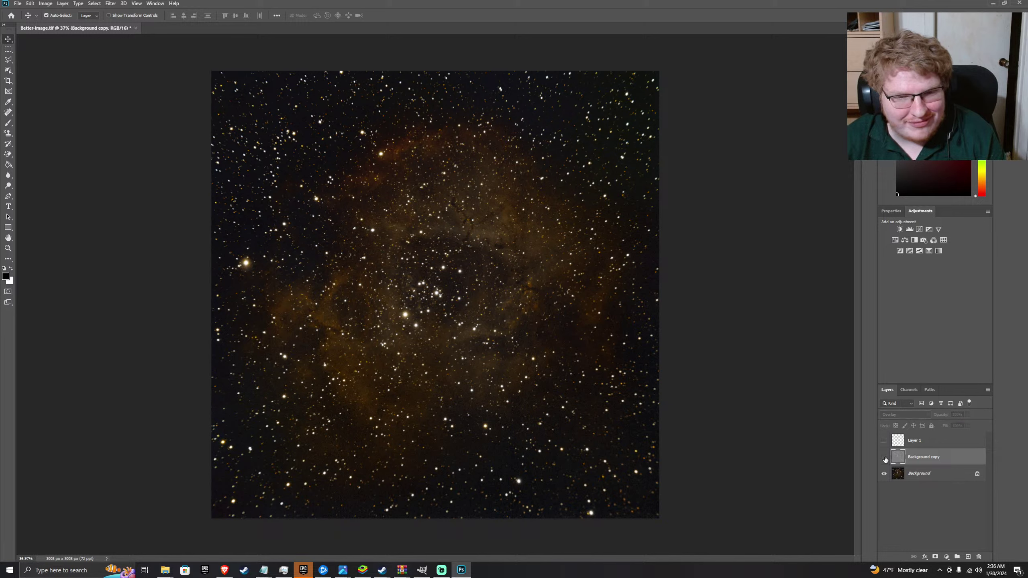
- Toggle the Background copy layer on and off to compare the whole nebula with and without the High Pass overlay
click(884, 457)
click(884, 457)
click(884, 457)
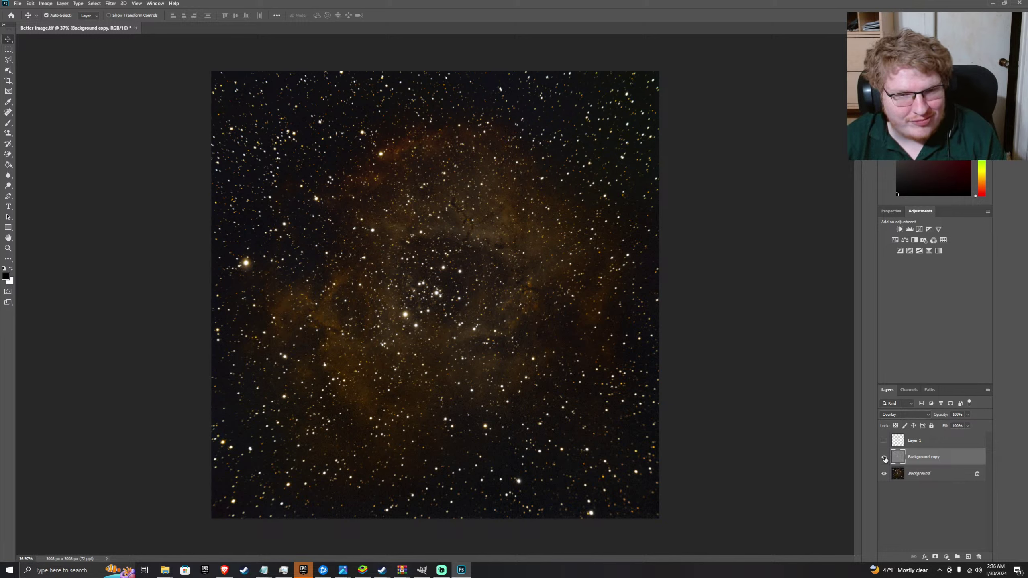
click(884, 457)
click(883, 457)
click(884, 457)
click(884, 457)
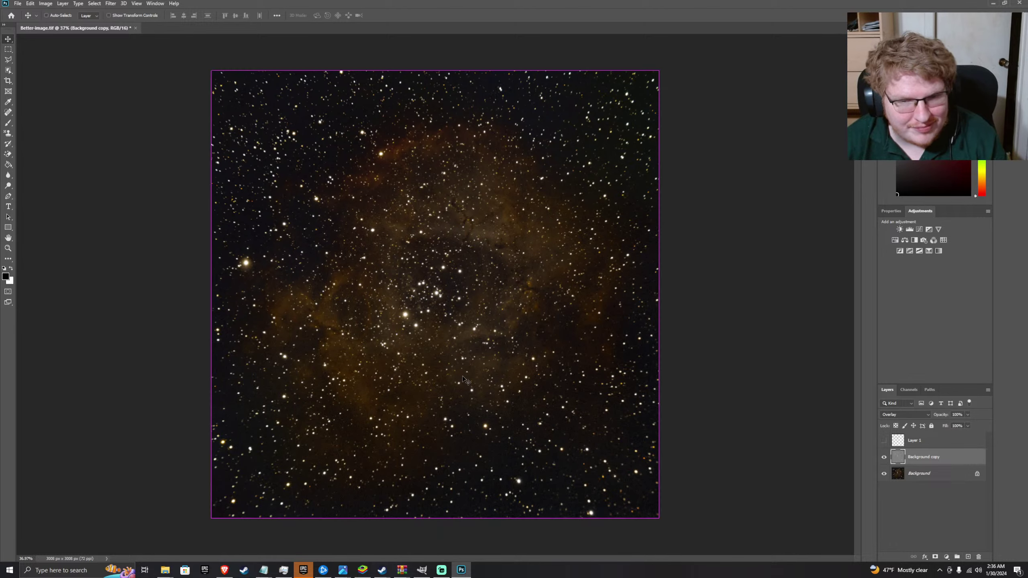
- Examine the stars around the nebula's core close up with the Background copy layer shown and hidden
scroll(464, 379, up, 6)
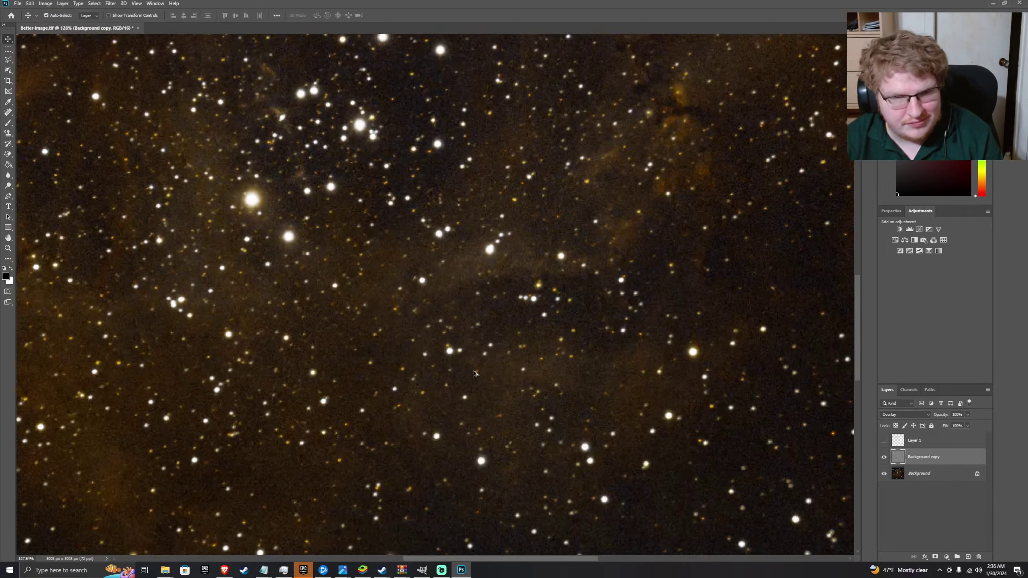
scroll(474, 374, up, 1)
click(884, 457)
click(884, 457)
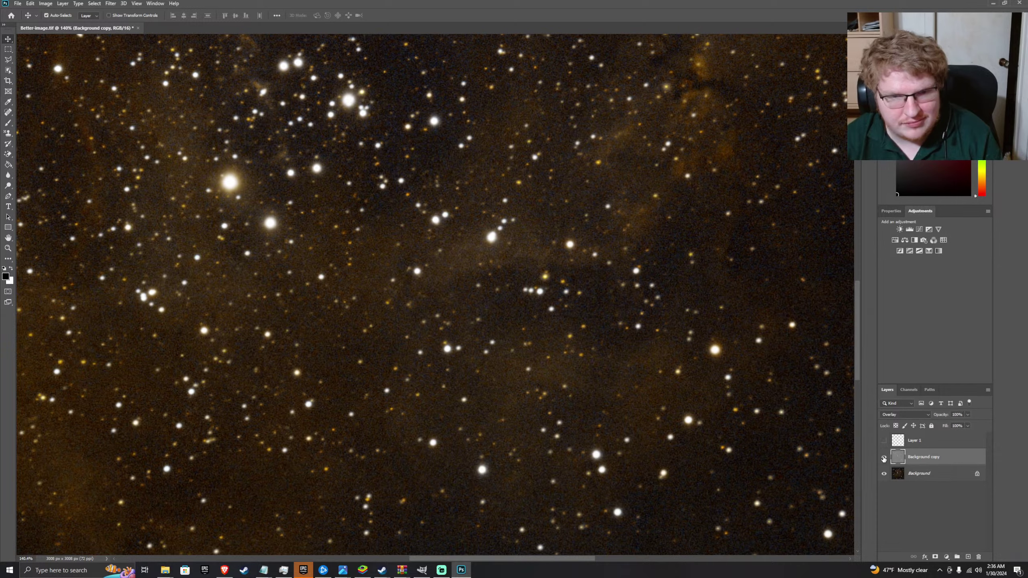
click(884, 457)
click(884, 457)
click(884, 457)
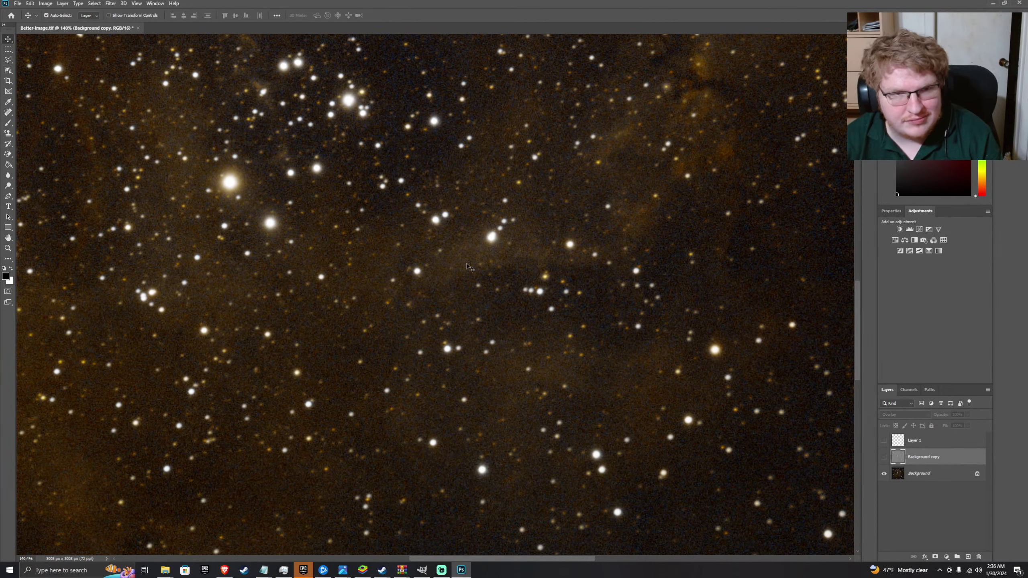
scroll(465, 263, down, 1)
scroll(437, 243, down, 4)
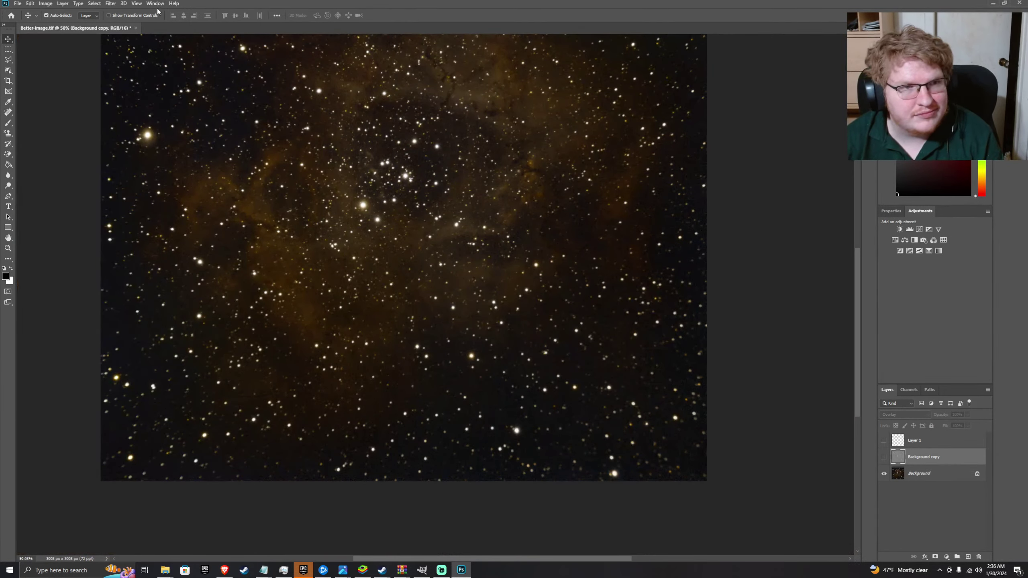
- Compare the image at 50% magnification with the Background copy layer shown and hidden
click(110, 3)
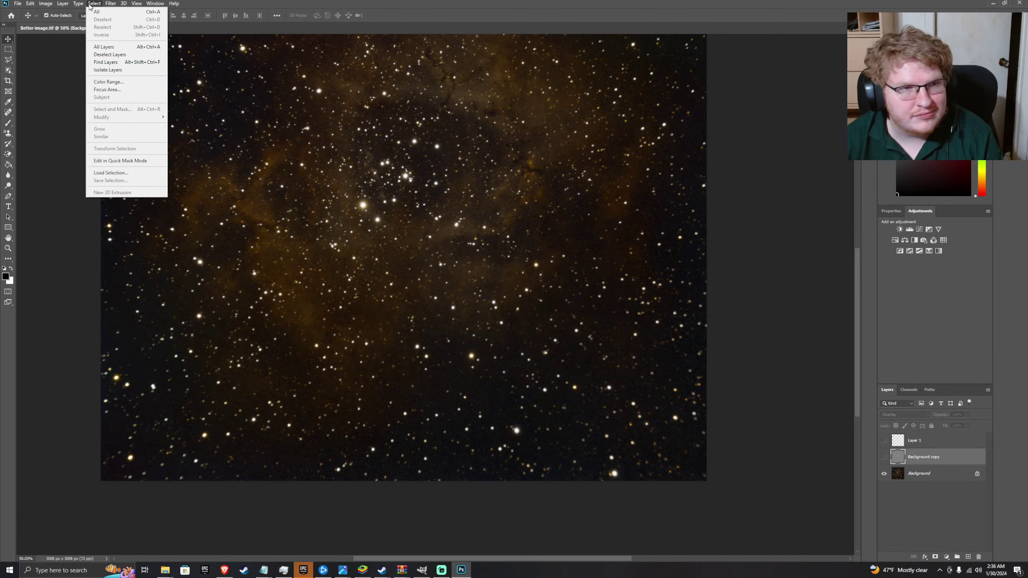
mouse_move(124, 4)
click(895, 308)
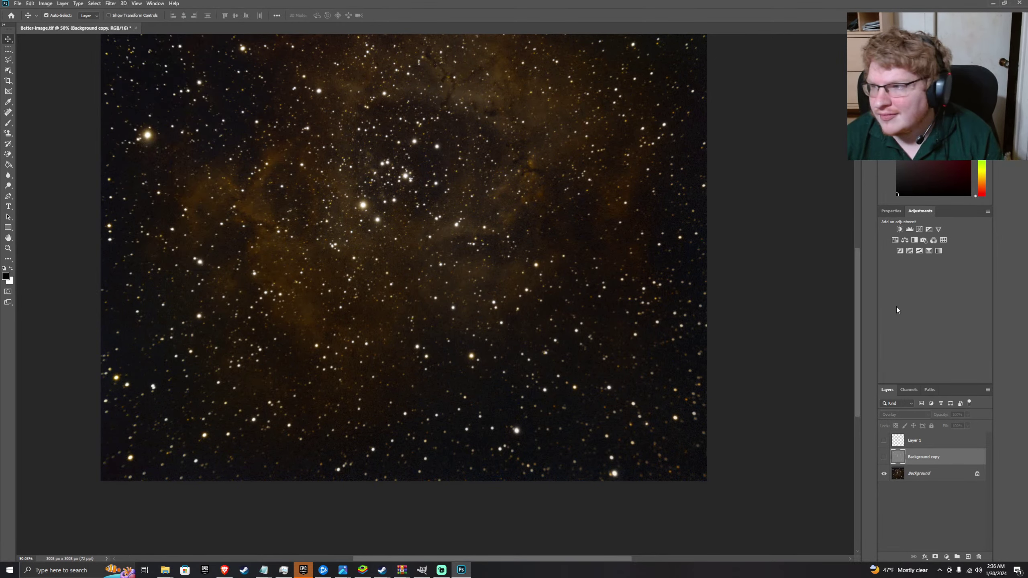
key(ctrl+comma)
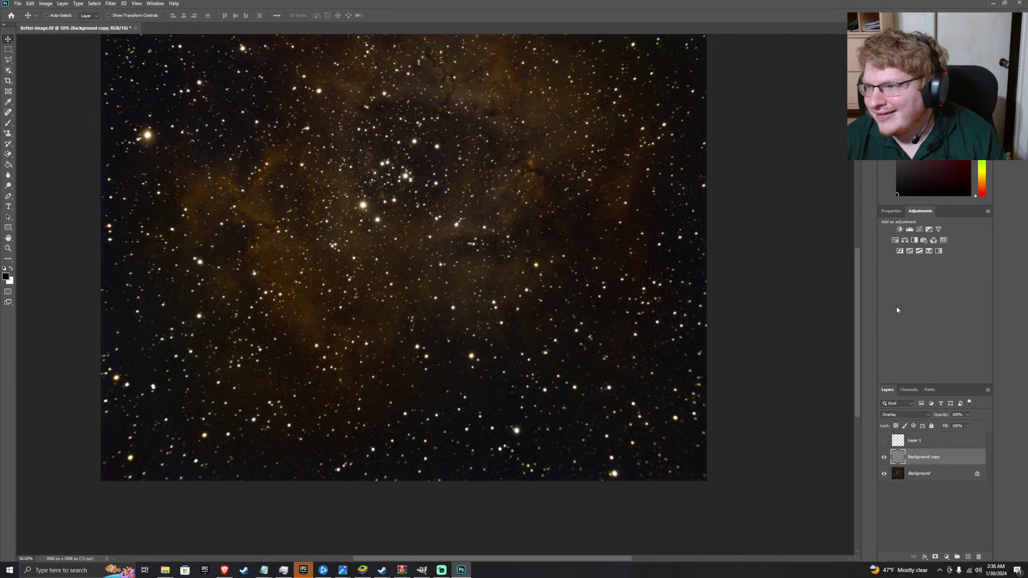
key(ctrl+comma)
key(ctrl+comma)
key(ctrl+comma)
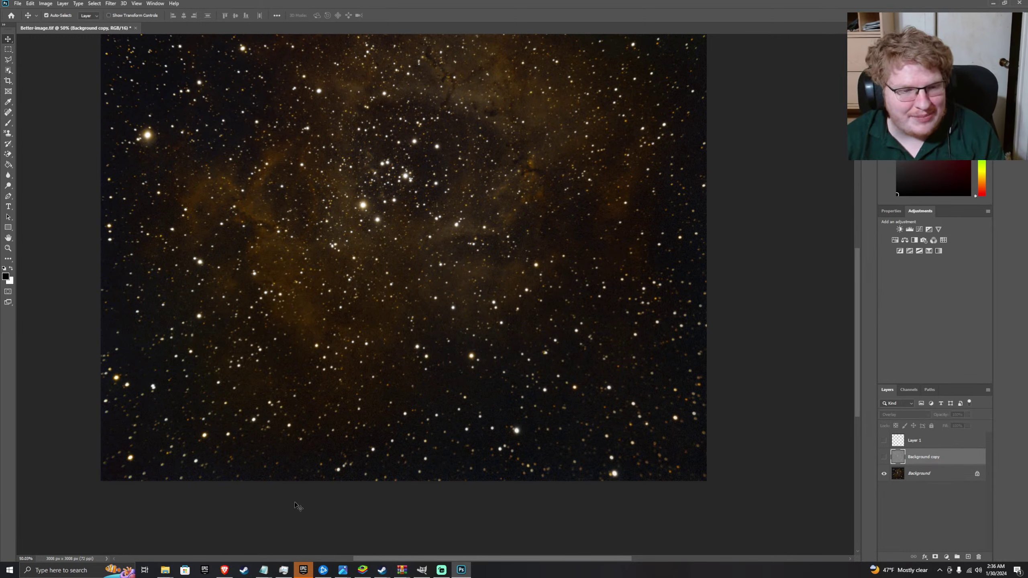
- Switch to the Rosette Nebula video in Brave, replay the High Pass Filter part from 5:51 and pause it at the filter dialog
click(224, 570)
click(596, 343)
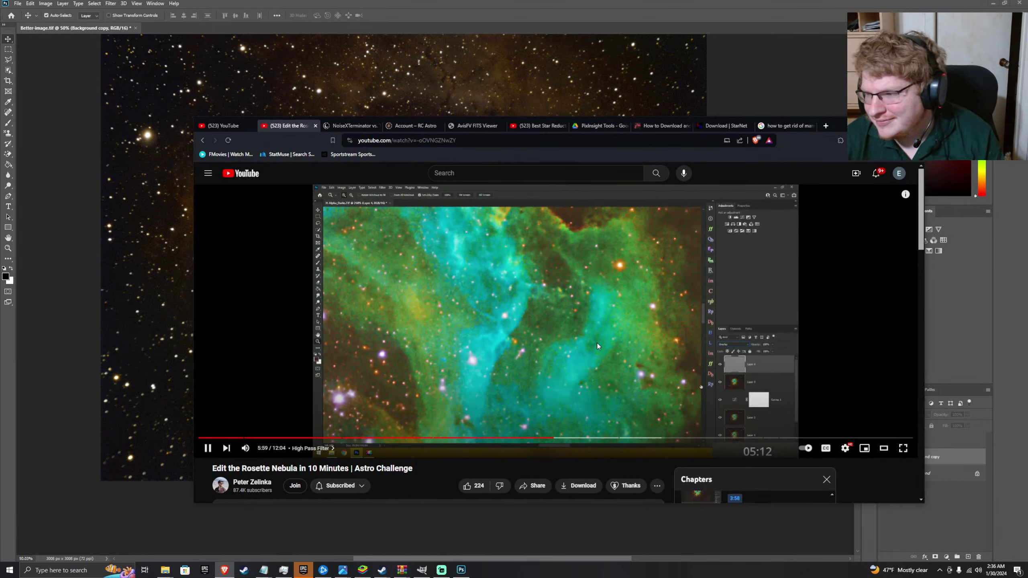
click(597, 342)
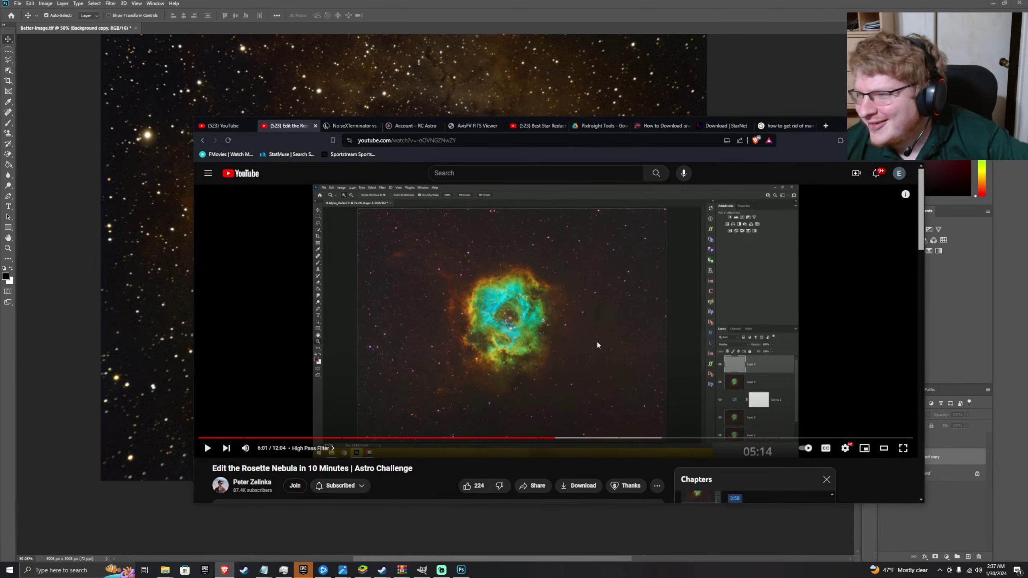
click(597, 345)
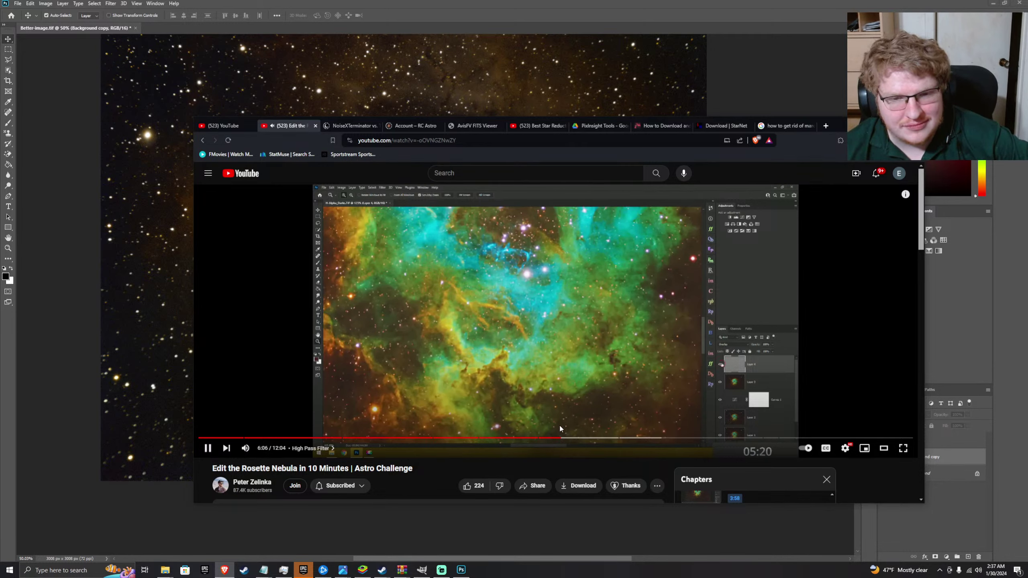
click(557, 438)
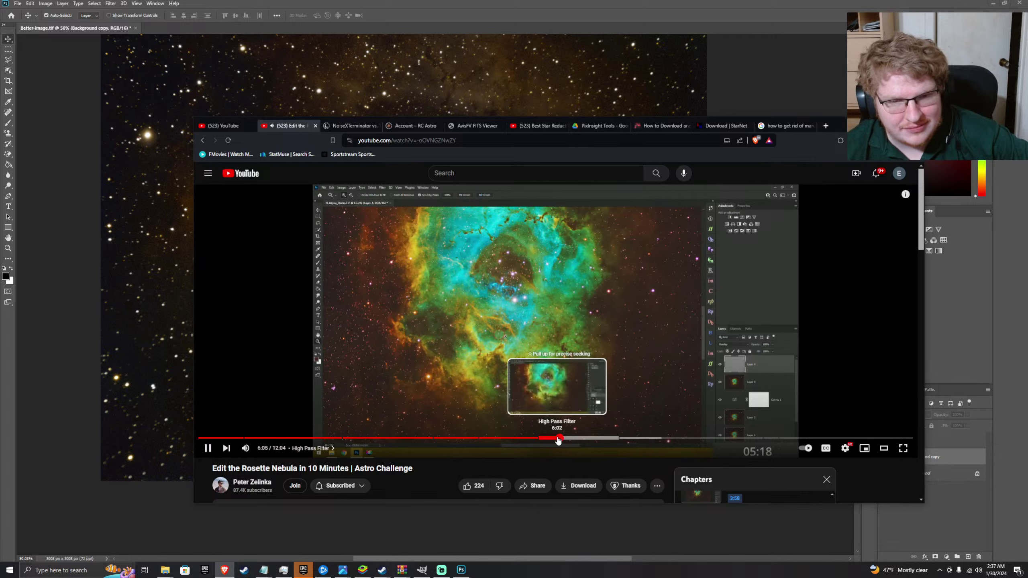
click(554, 438)
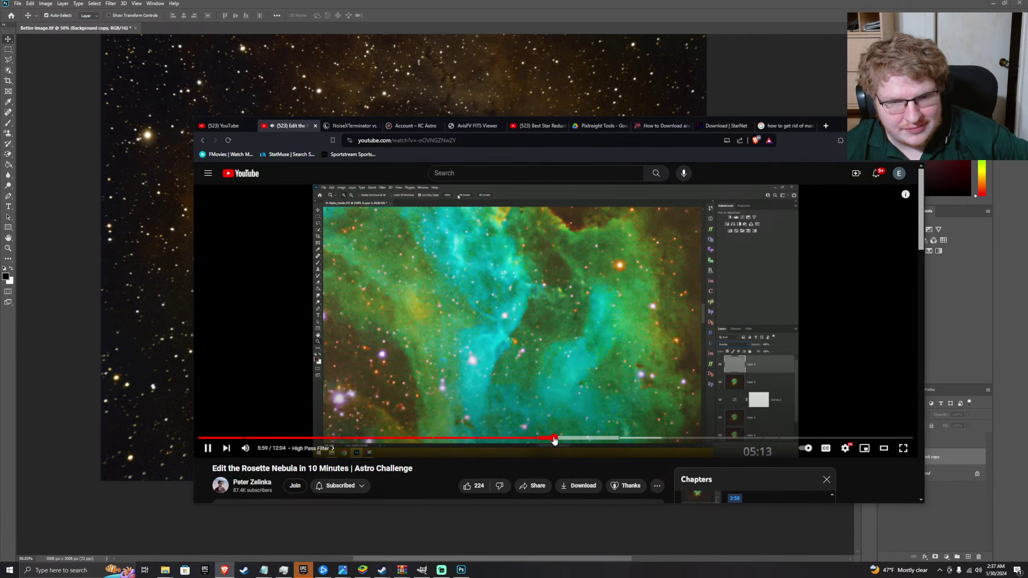
click(546, 438)
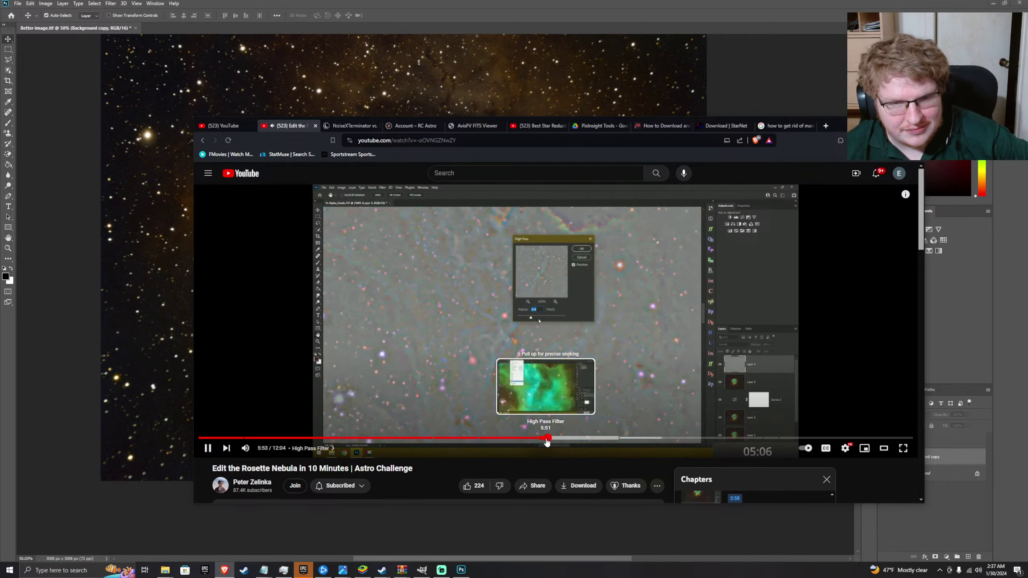
click(555, 395)
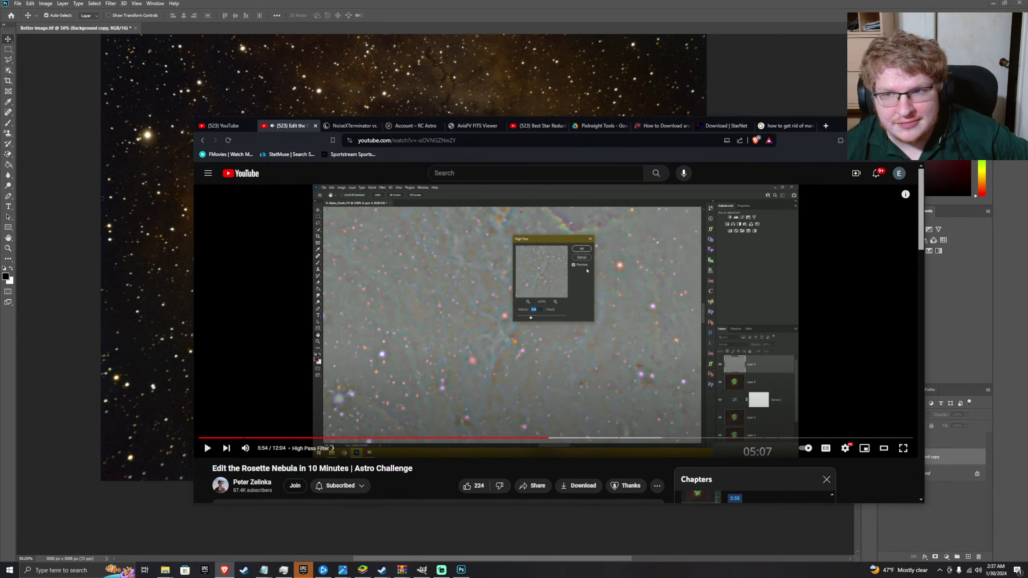
- Return to Photoshop and toggle the Background copy layer's visibility to judge the sharpening against the tutorial's
key(alt+Tab)
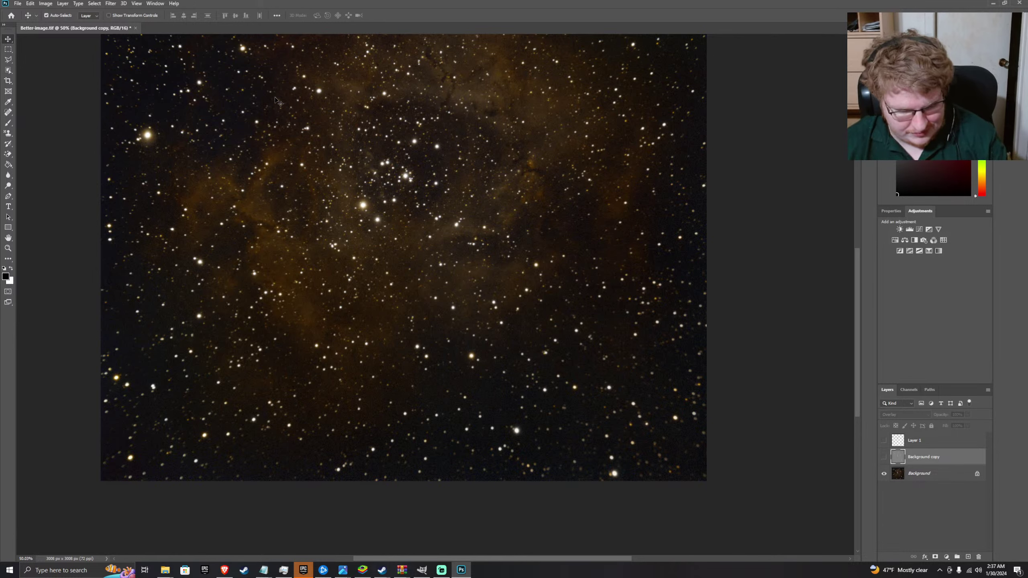
click(884, 456)
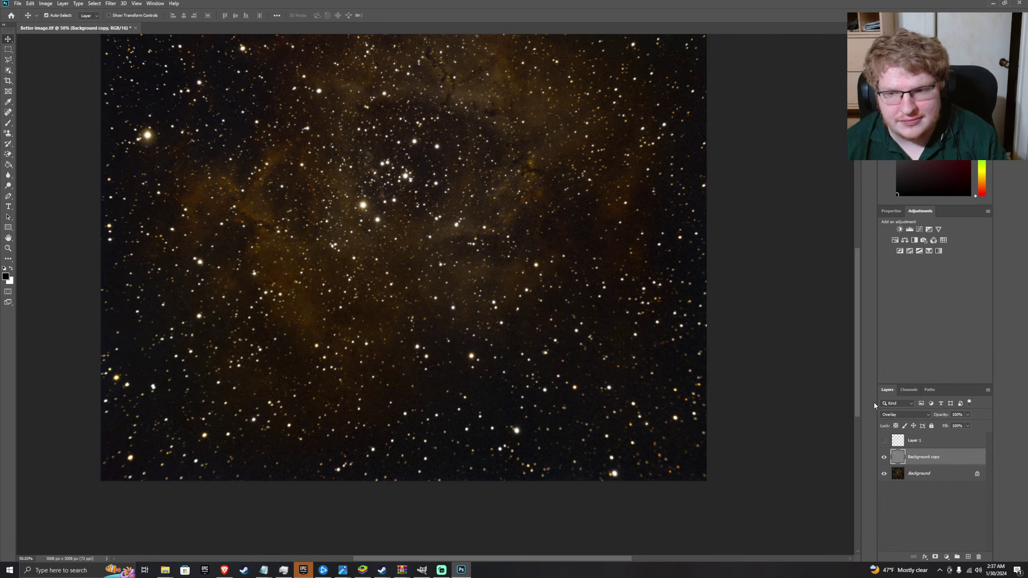
click(111, 3)
key(Escape)
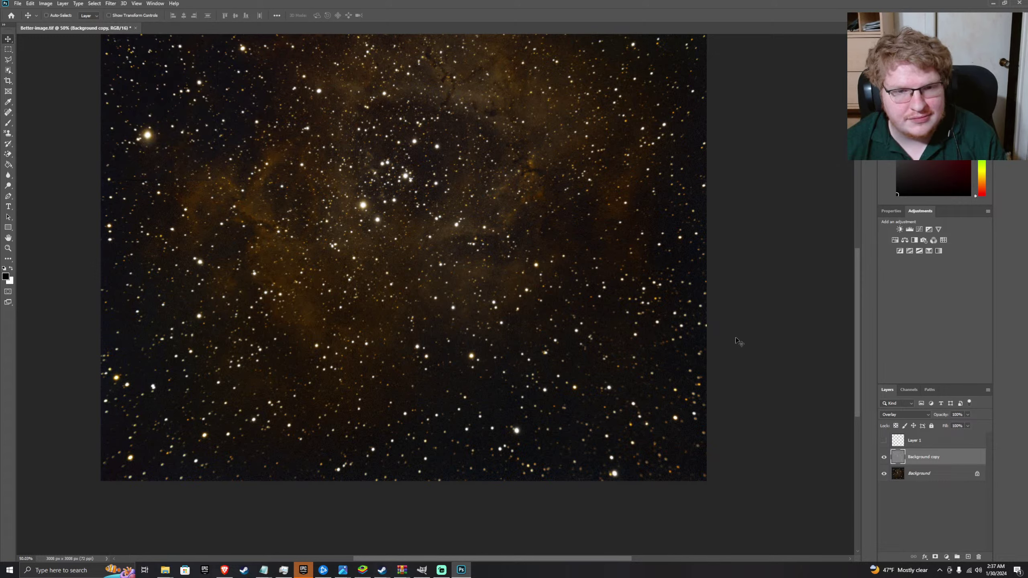
key(ctrl+comma)
key(ctrl+comma)
key(ctrl+comma)
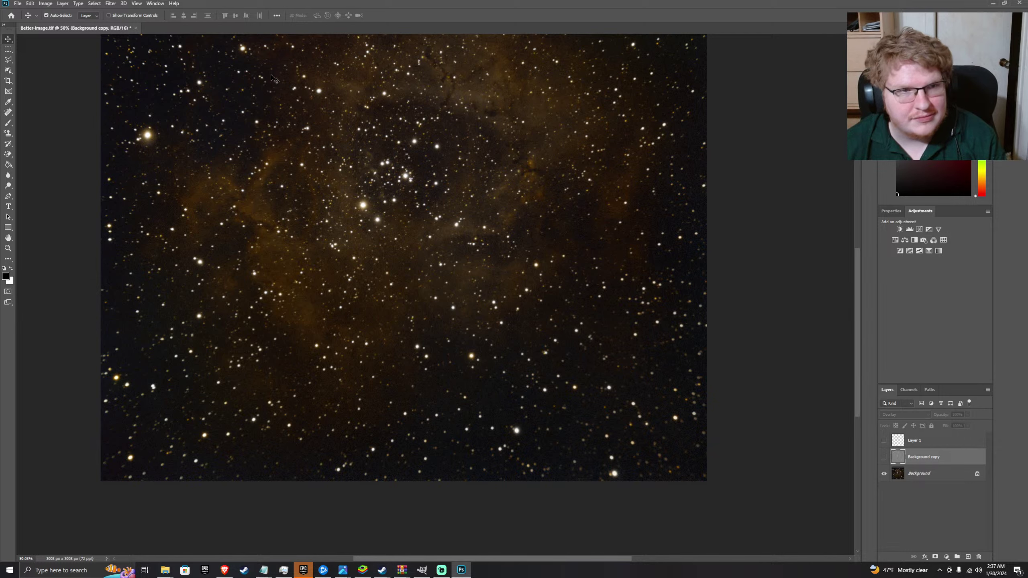
- Turn the Background copy layer's visibility back on and keep that layer selected
click(110, 4)
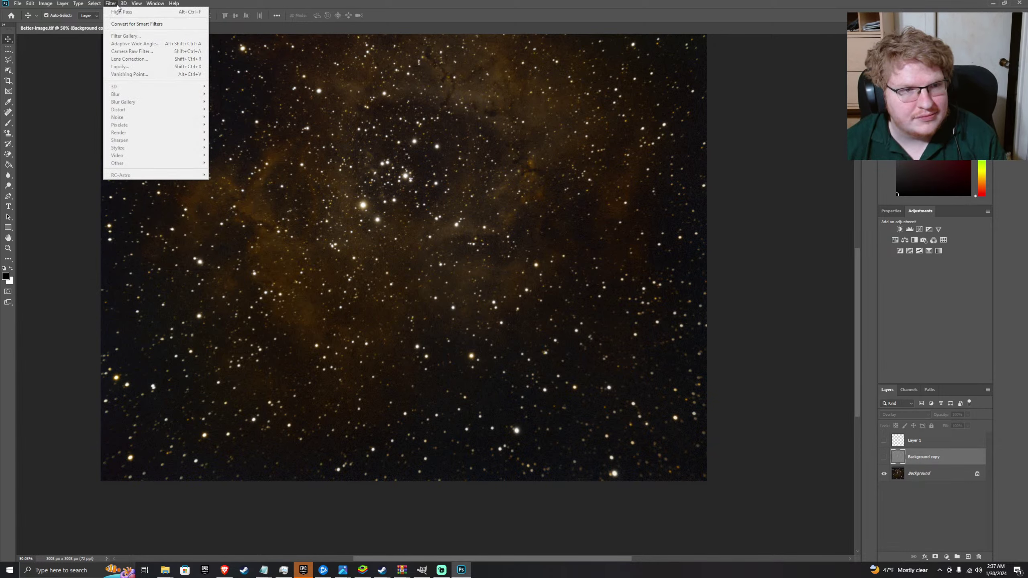
click(867, 449)
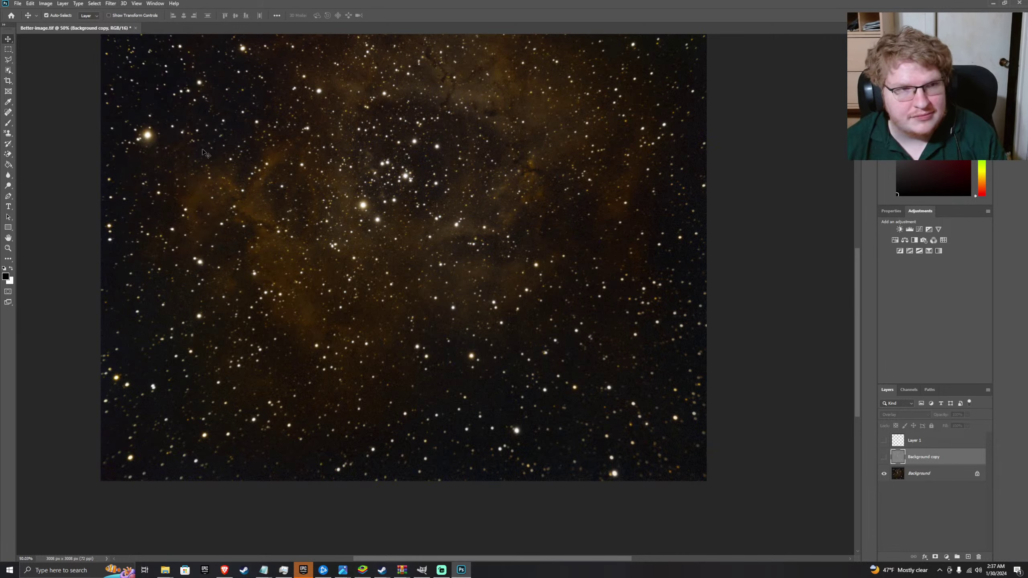
click(94, 3)
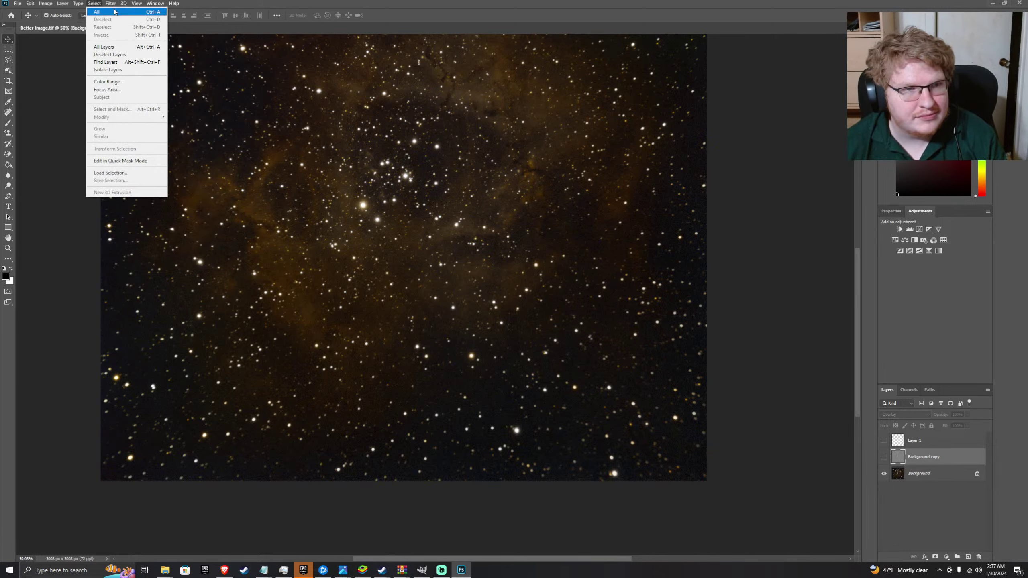
click(898, 415)
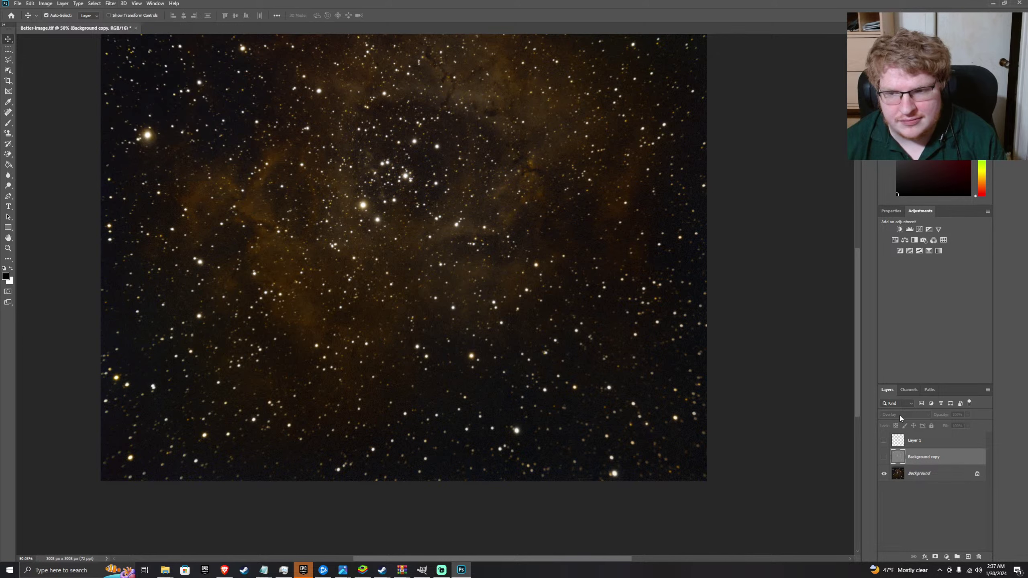
click(883, 457)
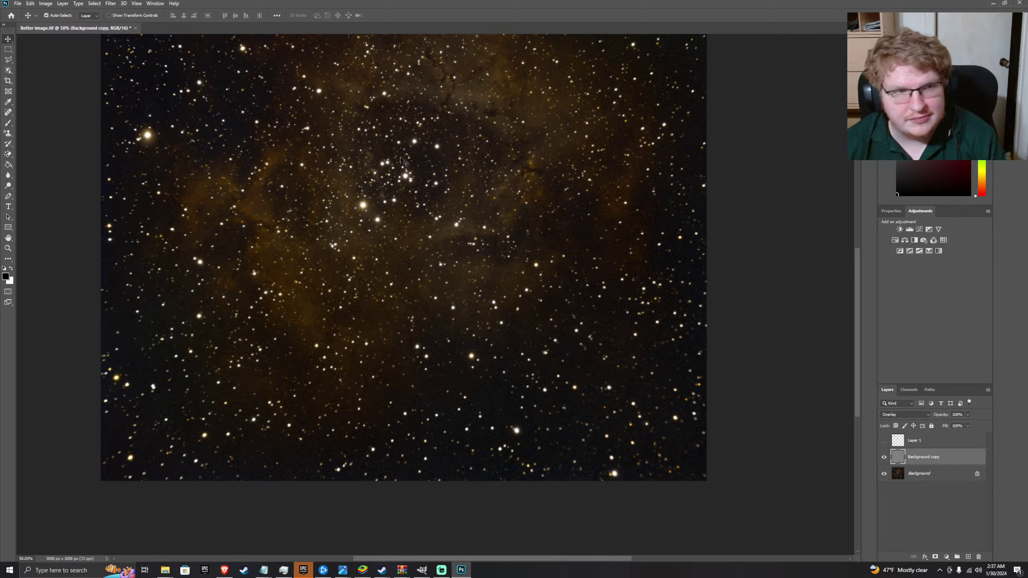
right_click(897, 458)
click(926, 462)
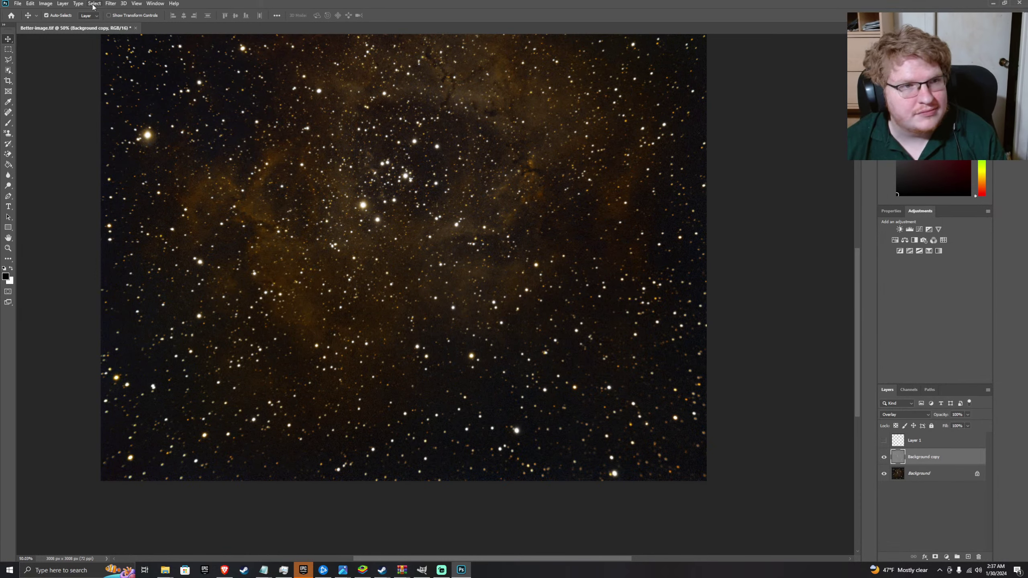
click(112, 4)
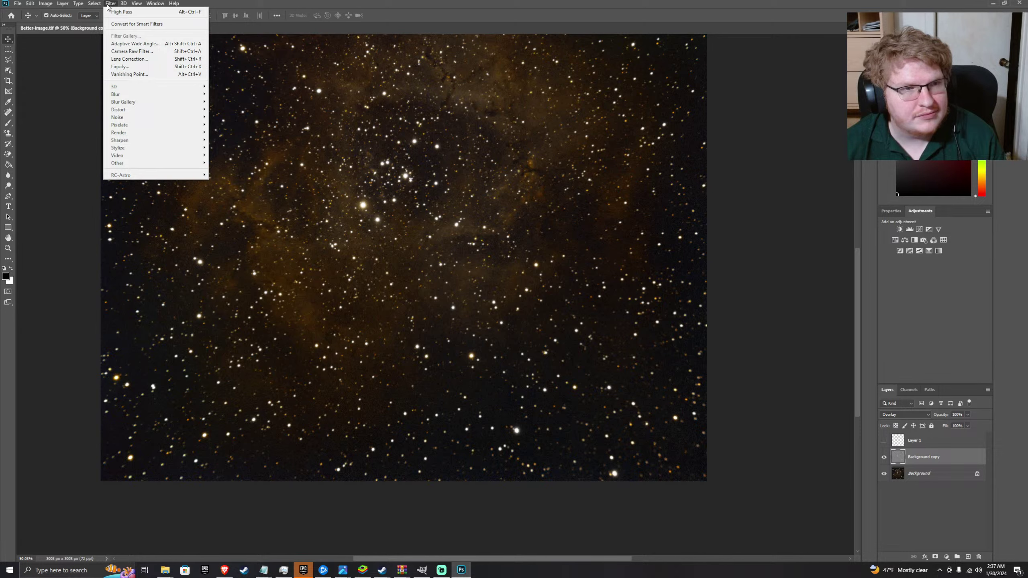
mouse_move(97, 5)
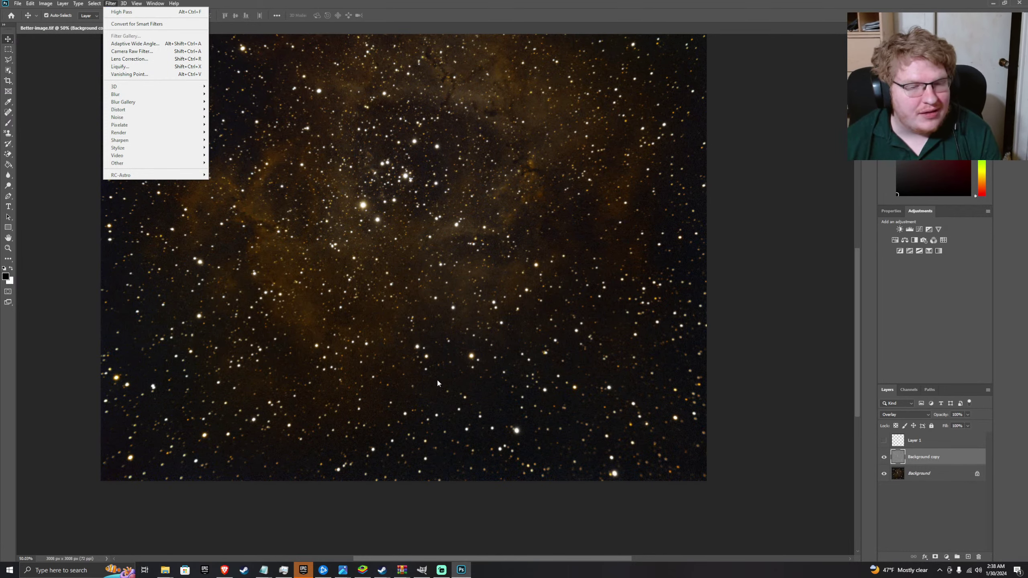
- Switch to the video in Brave, replay it from 5:49 and pause at the High Pass dialog to check the radius setting
click(224, 569)
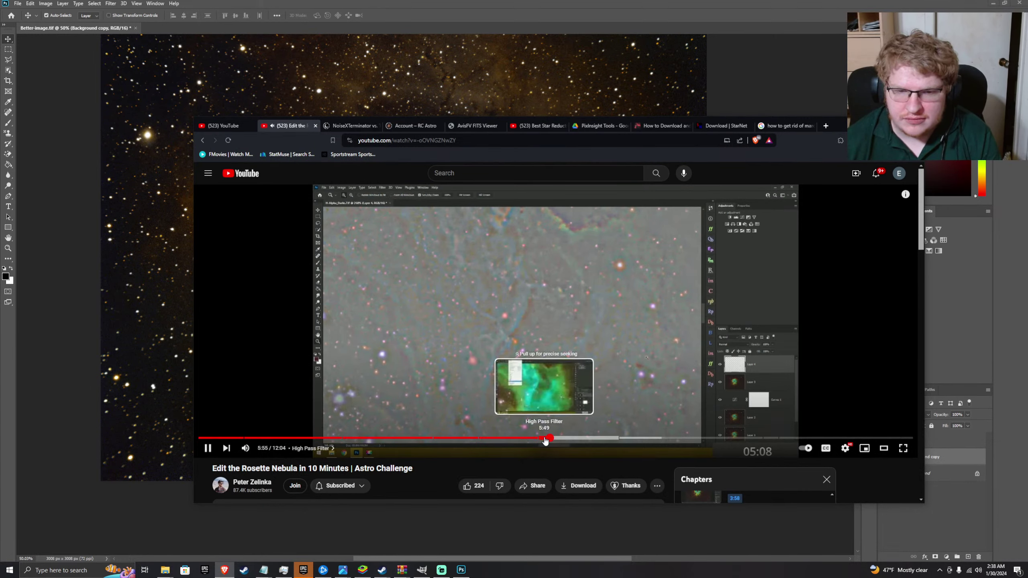
click(544, 438)
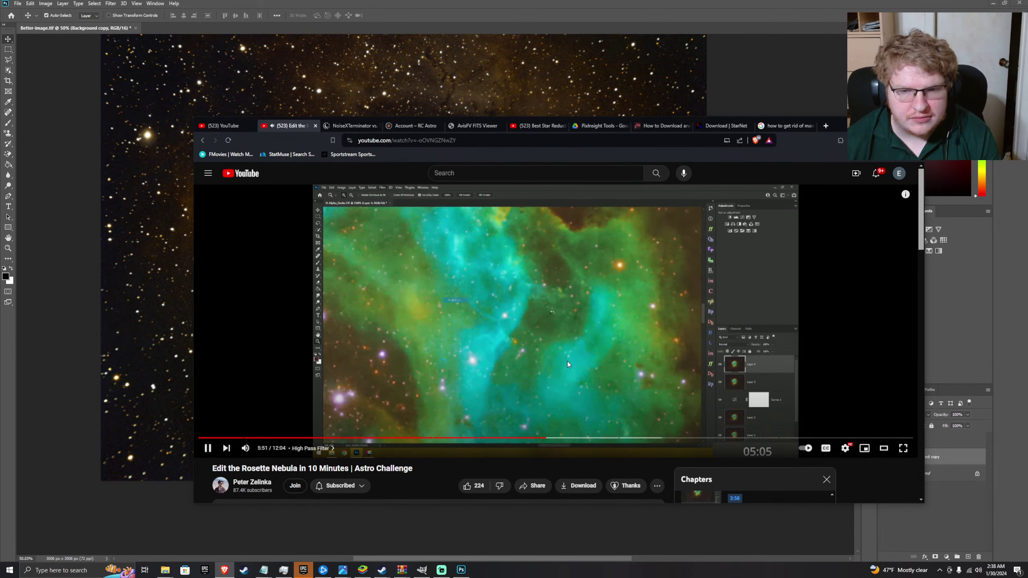
click(602, 332)
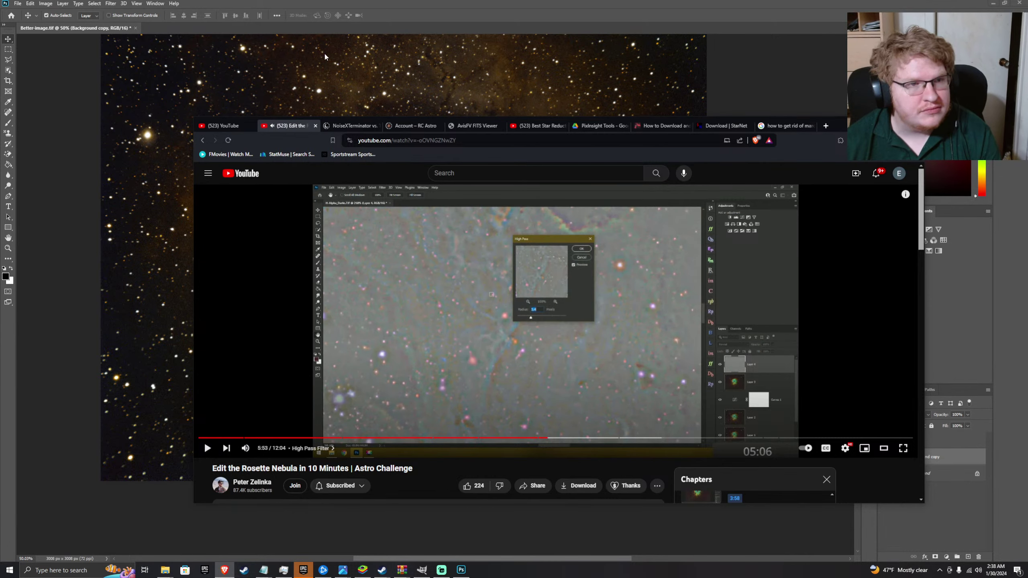
- Return to Photoshop and try the High Pass filter again on the Background copy layer, moving its dialog lower over the image
click(111, 3)
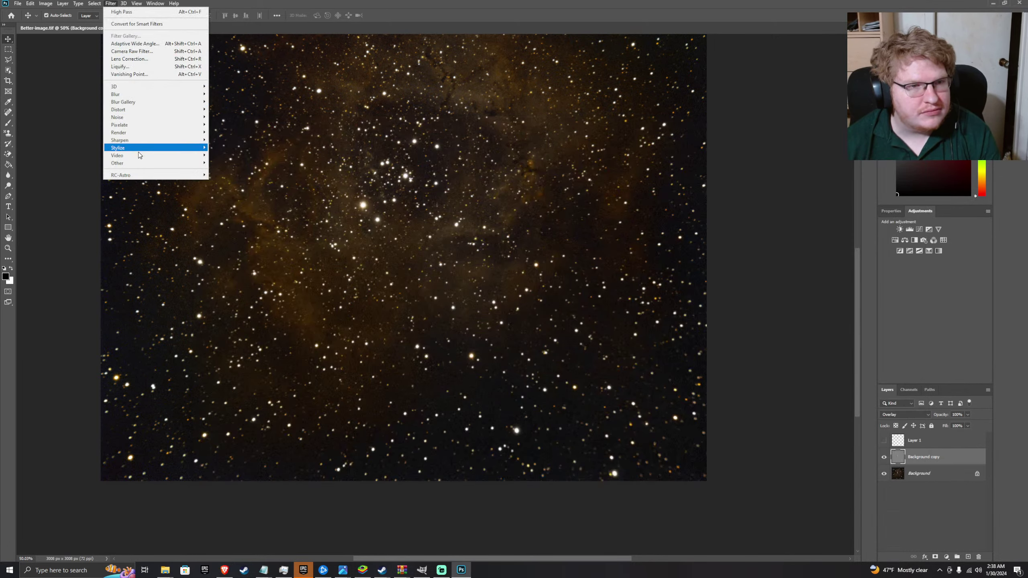
mouse_move(137, 162)
click(227, 171)
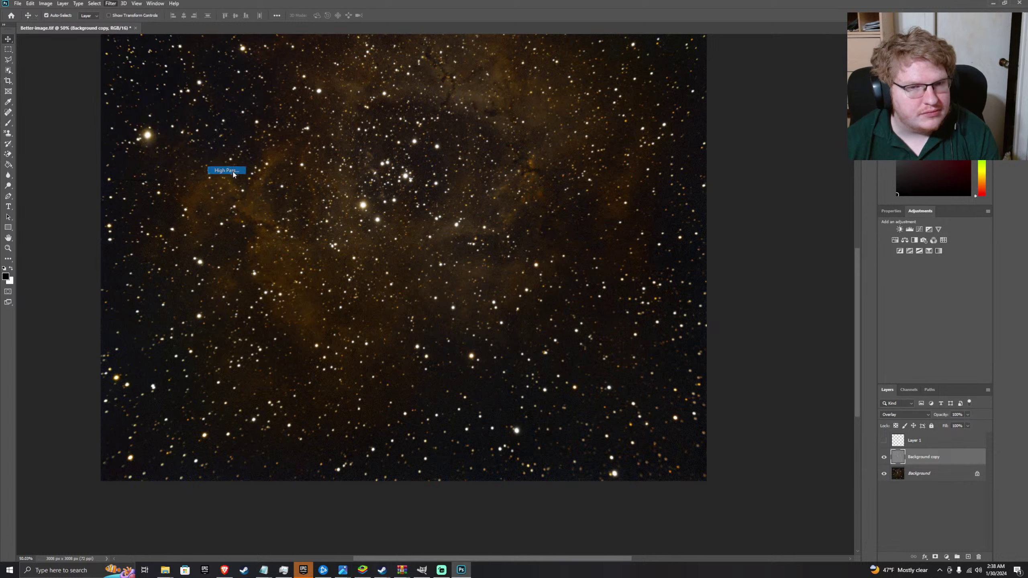
drag(481, 259, 482, 259)
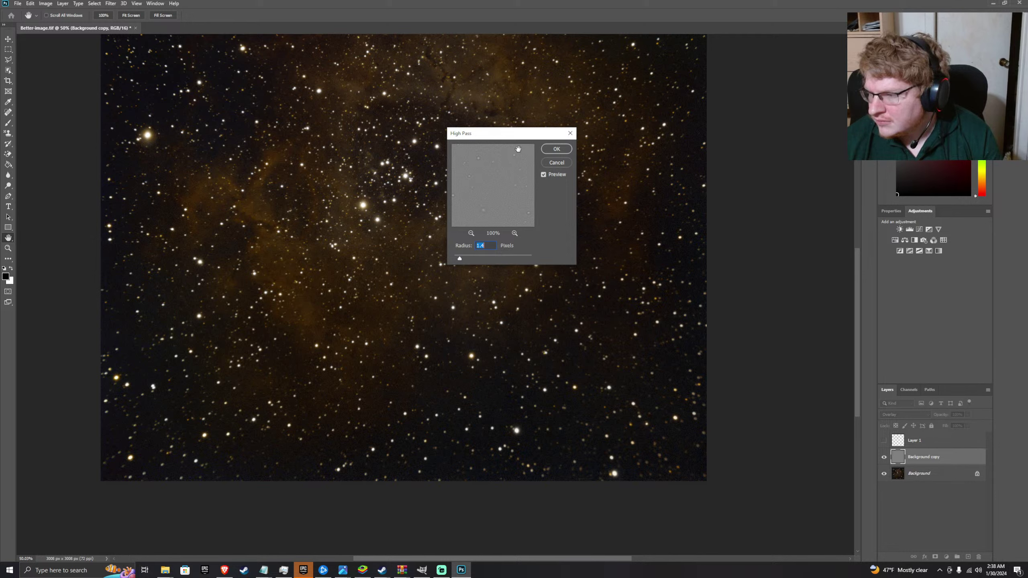
drag(497, 133, 509, 265)
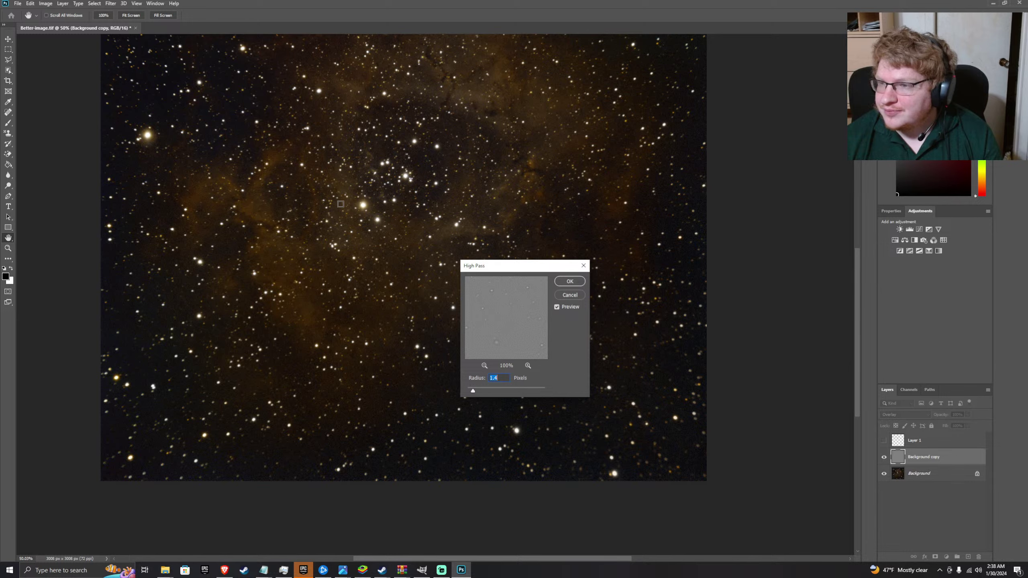
- Switch to Brave and search Google for images of "rosette nebula" in place of the marching ants query
click(224, 569)
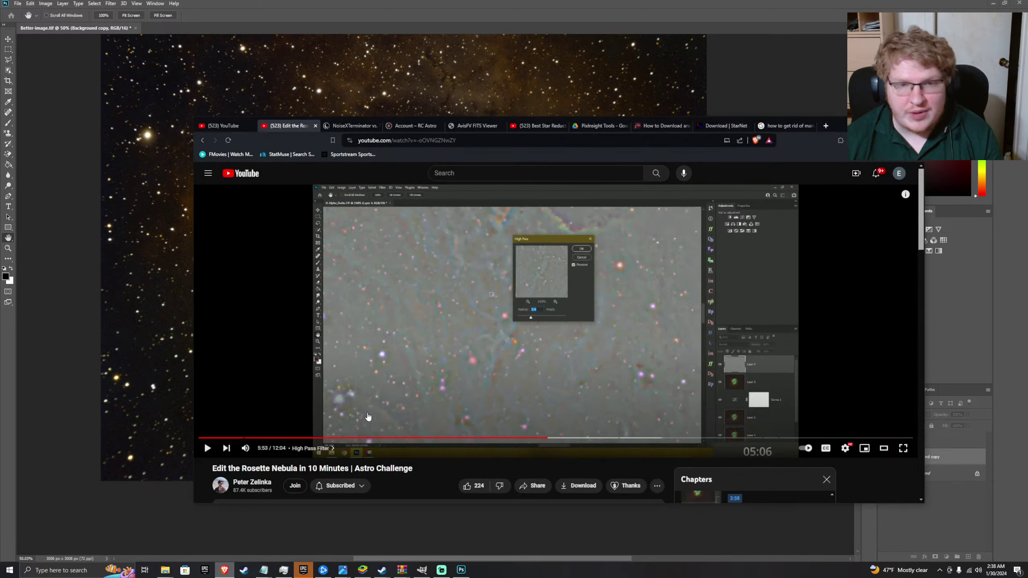
click(785, 126)
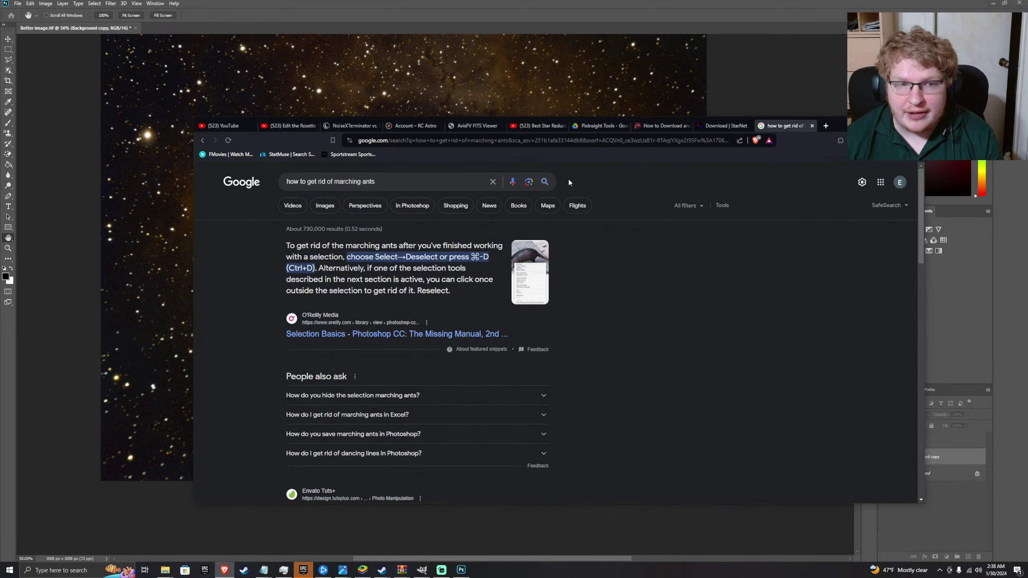
triple_click(311, 182)
text(re)
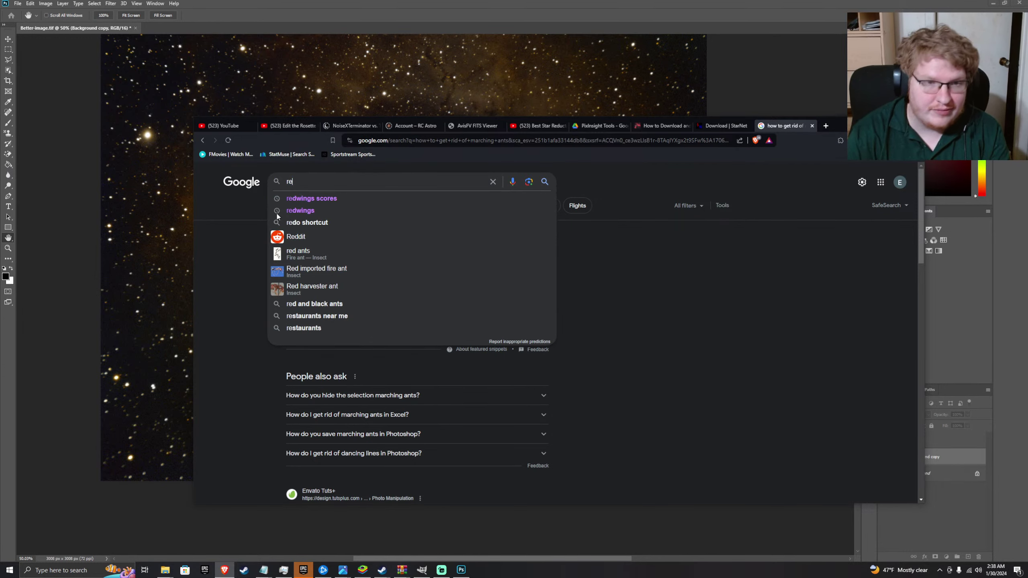
key(BackSpace)
text(osett)
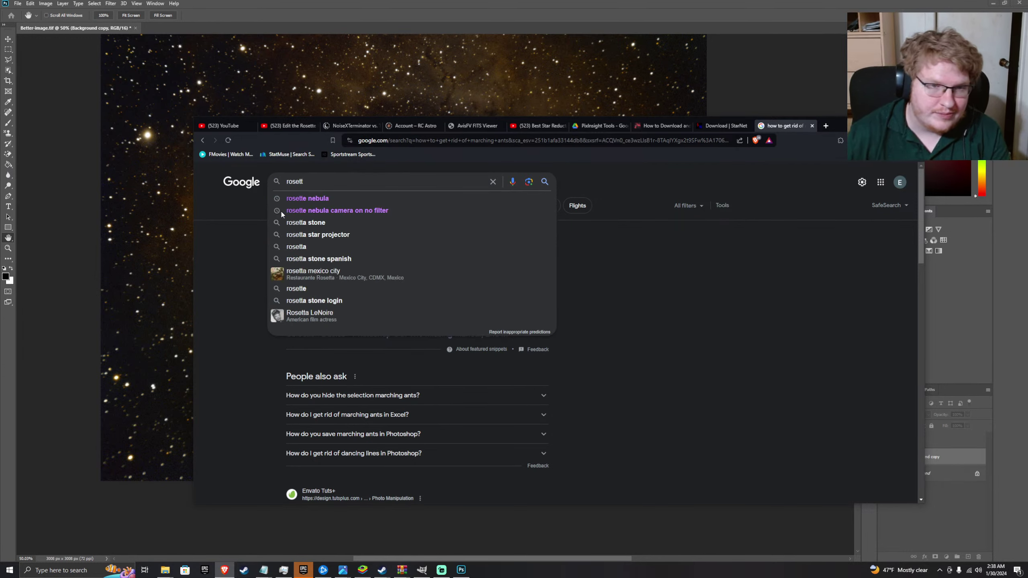
click(307, 198)
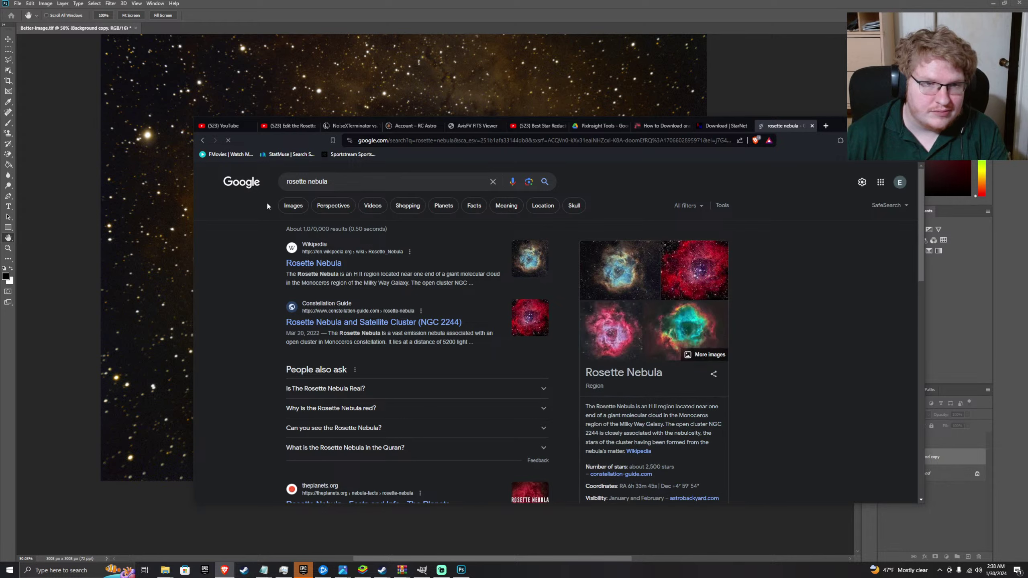
click(290, 205)
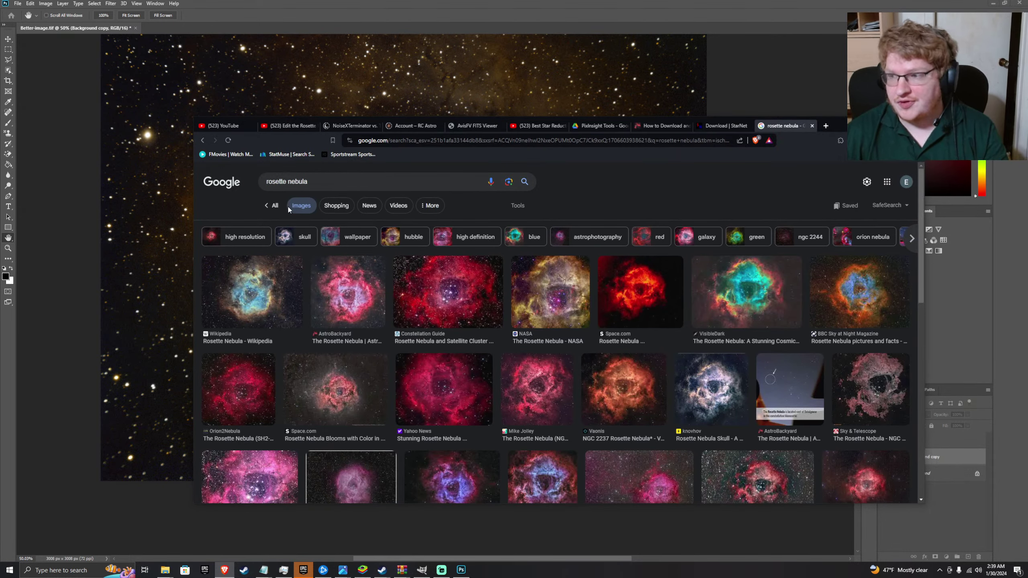
- Open the Constellation Guide page from its red Rosette Nebula image result and examine the picture in the article
click(397, 260)
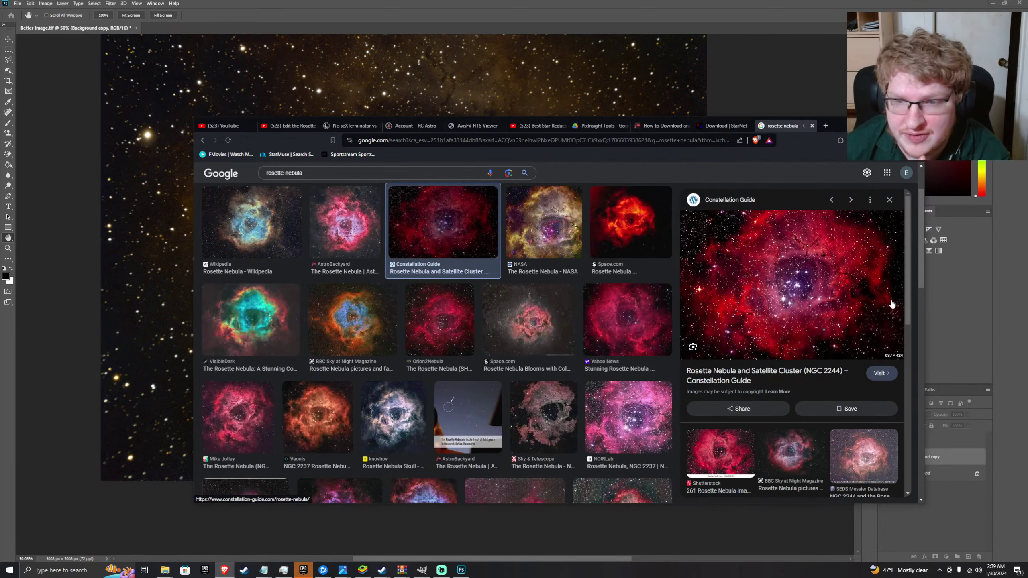
click(892, 303)
scroll(677, 267, down, 5)
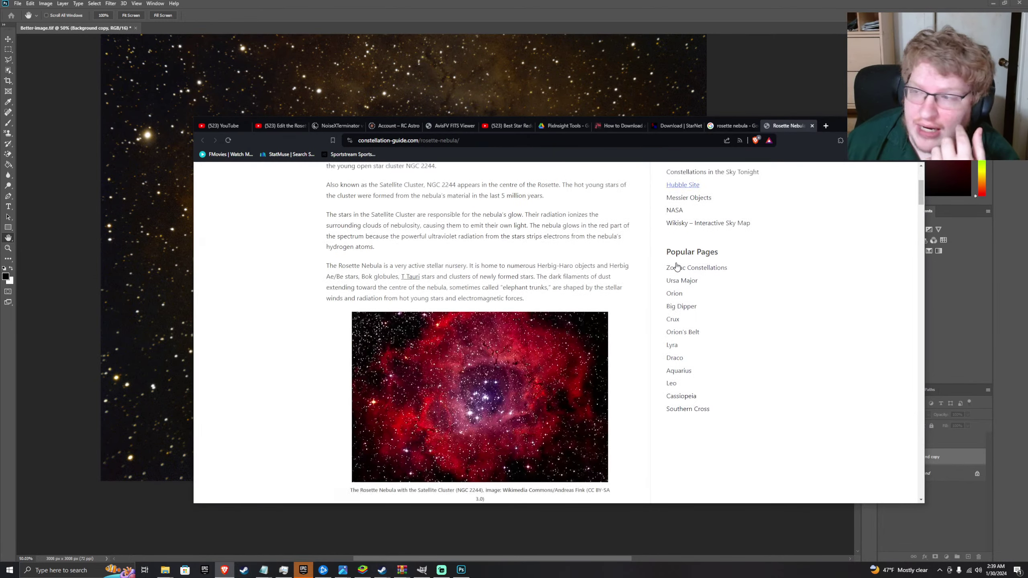
scroll(676, 267, down, 1)
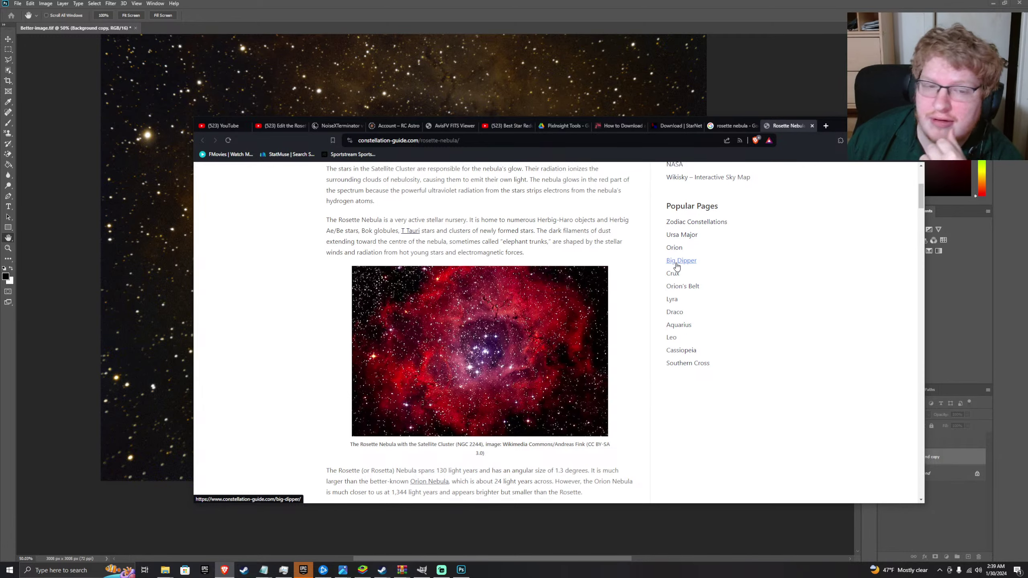
scroll(677, 265, down, 1)
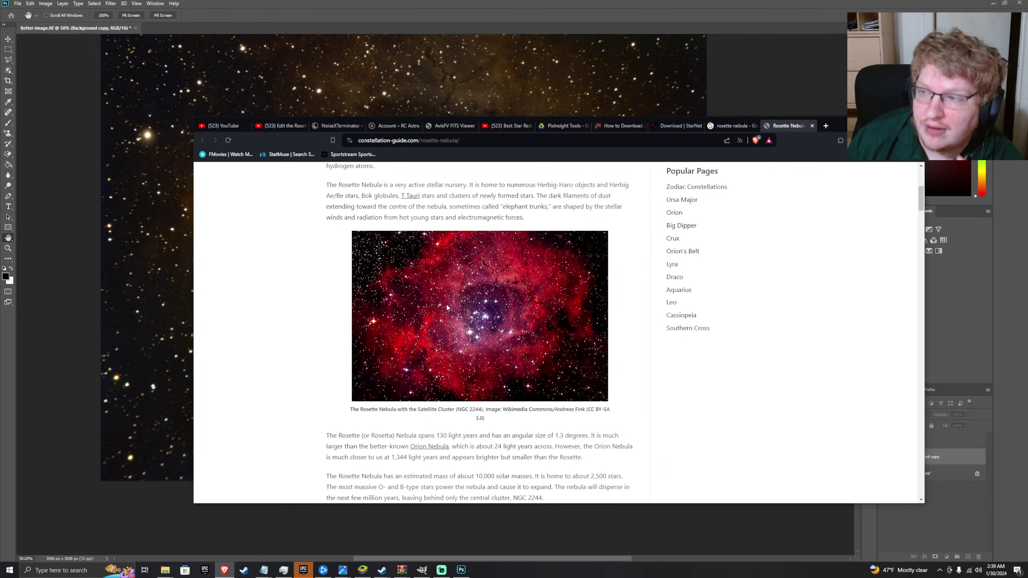
- Return to Photoshop, close the High Pass filter without applying it and examine the upper part of the nebula
key(alt+Tab)
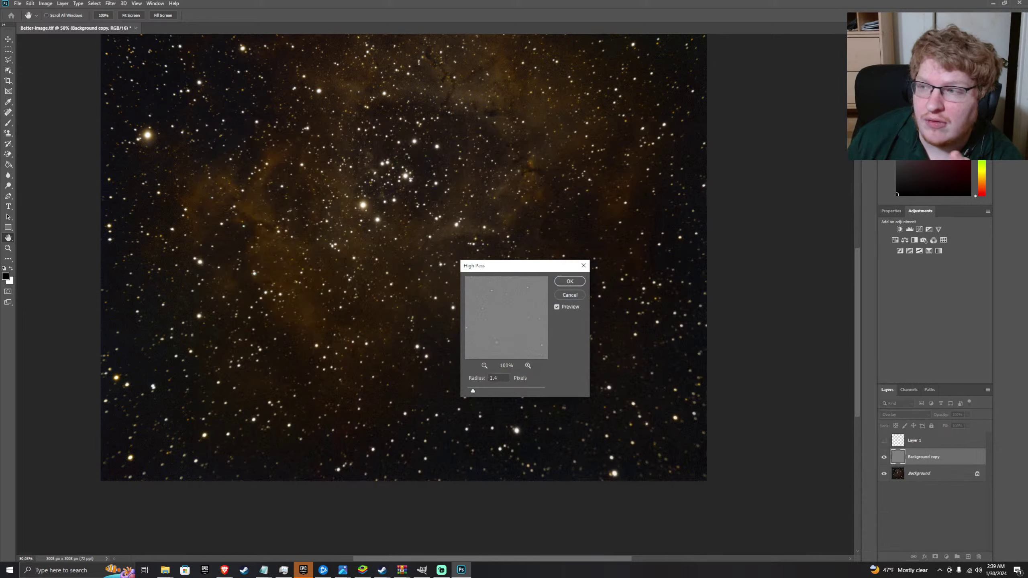
click(583, 265)
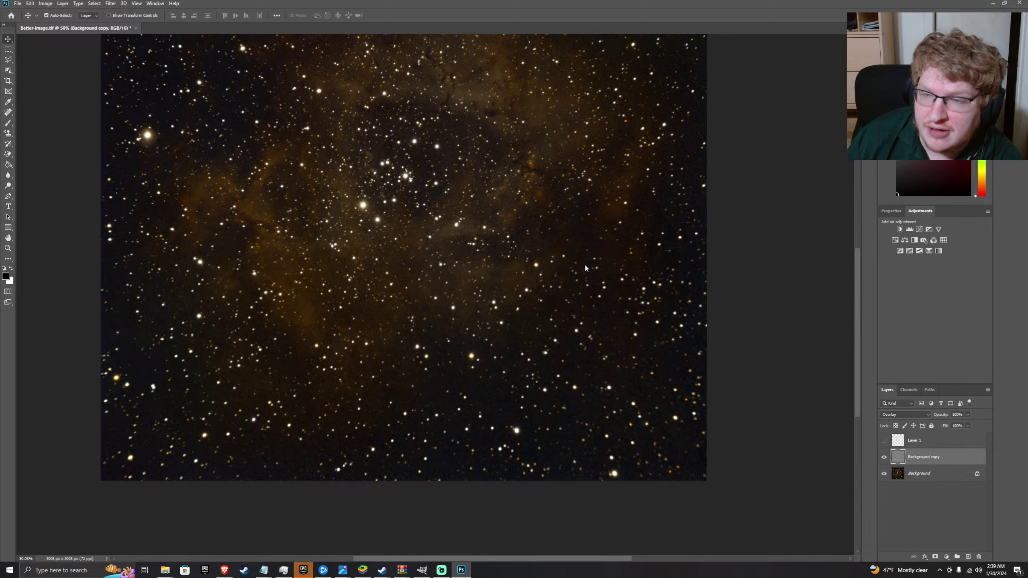
scroll(585, 265, up, 1)
scroll(585, 264, up, 3)
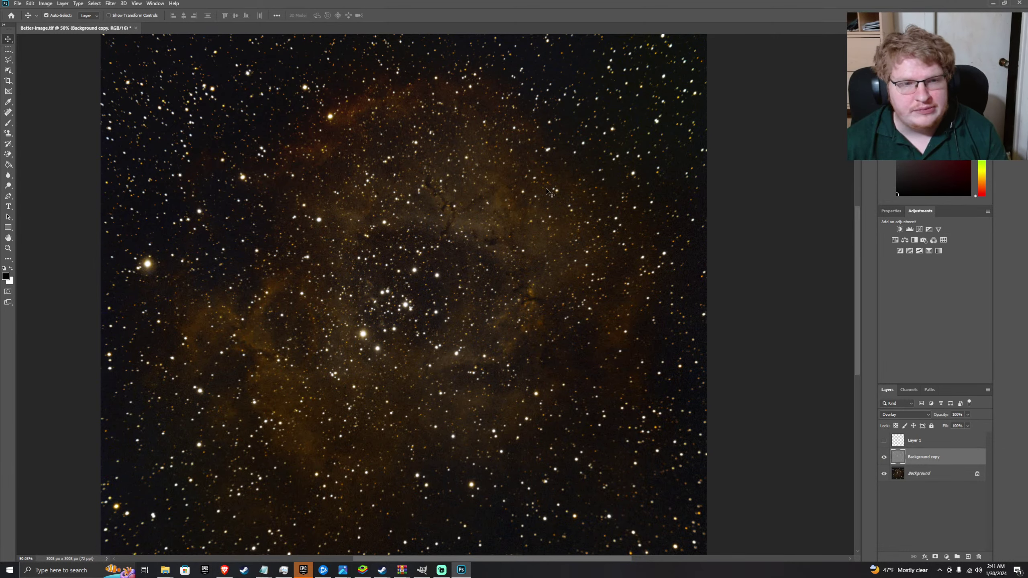
- Switch to the Rosette Nebula video in Brave and play on to 5:56, pausing once the tutorial's High Pass dialog closes
key(alt+Tab)
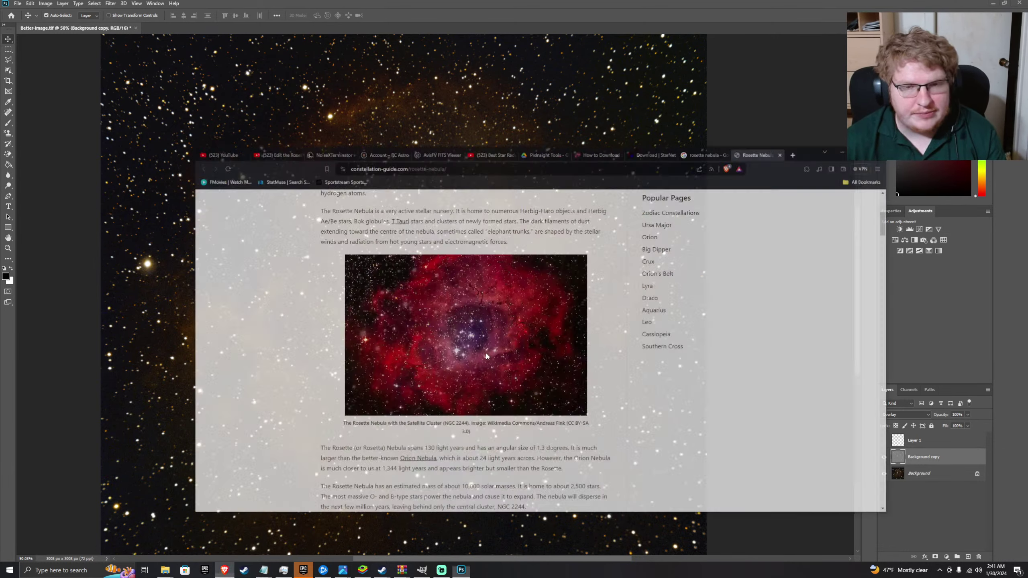
click(289, 127)
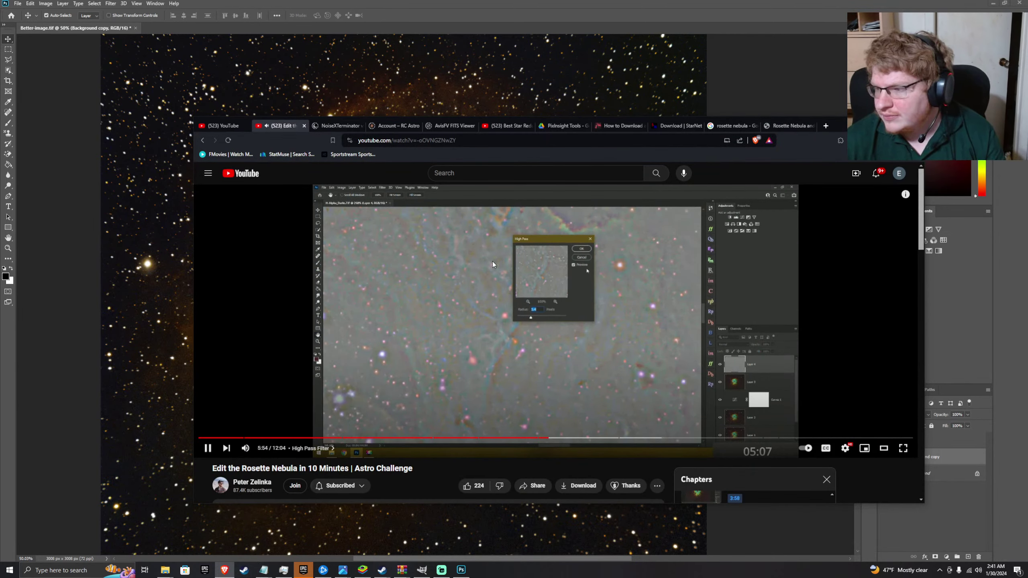
click(621, 215)
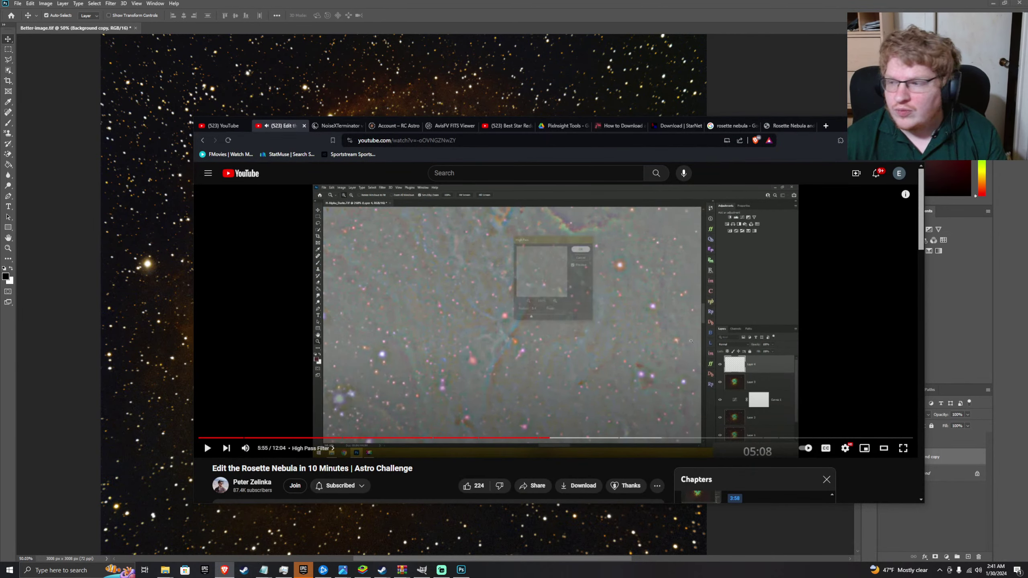
key(alt+Tab)
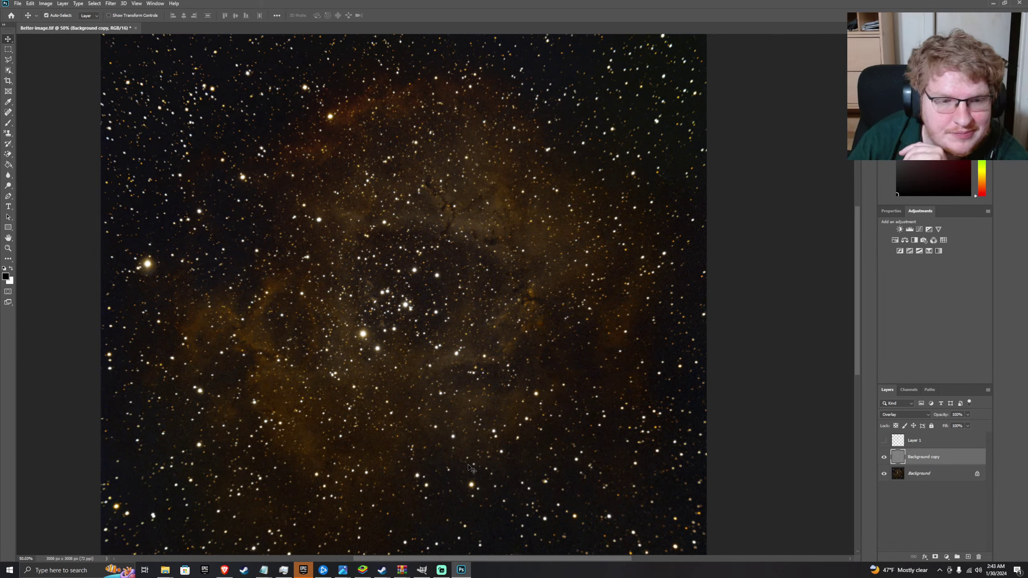
click(224, 570)
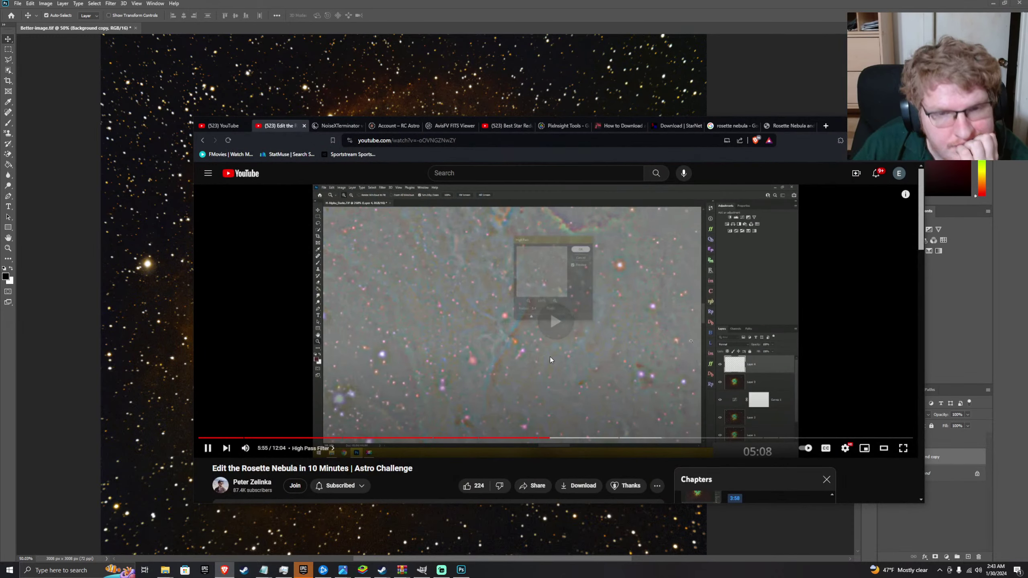
click(551, 351)
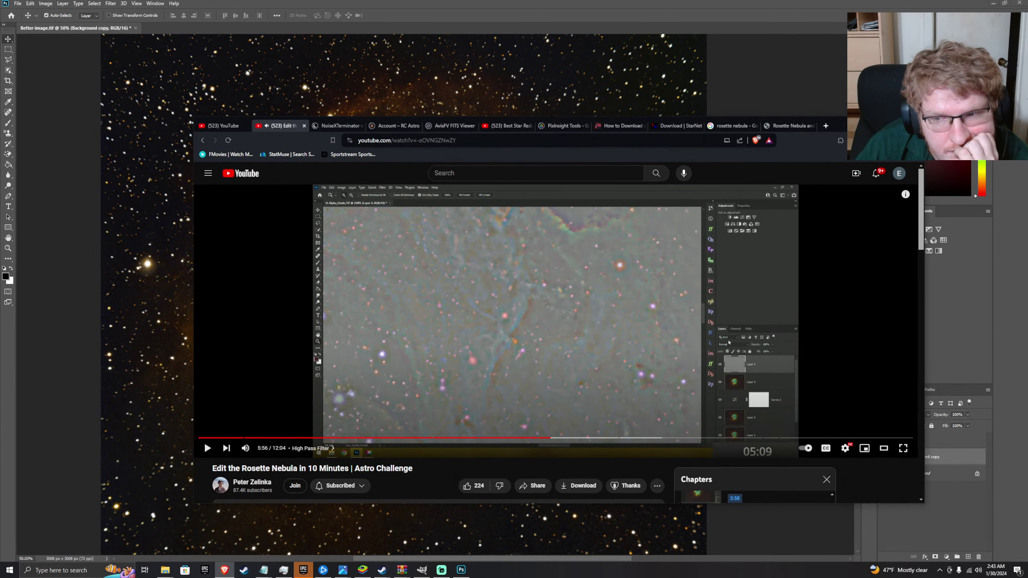
- Return to Photoshop and toggle the Background copy layer's visibility off and on to compare the sharpening
click(778, 93)
key(ctrl+comma)
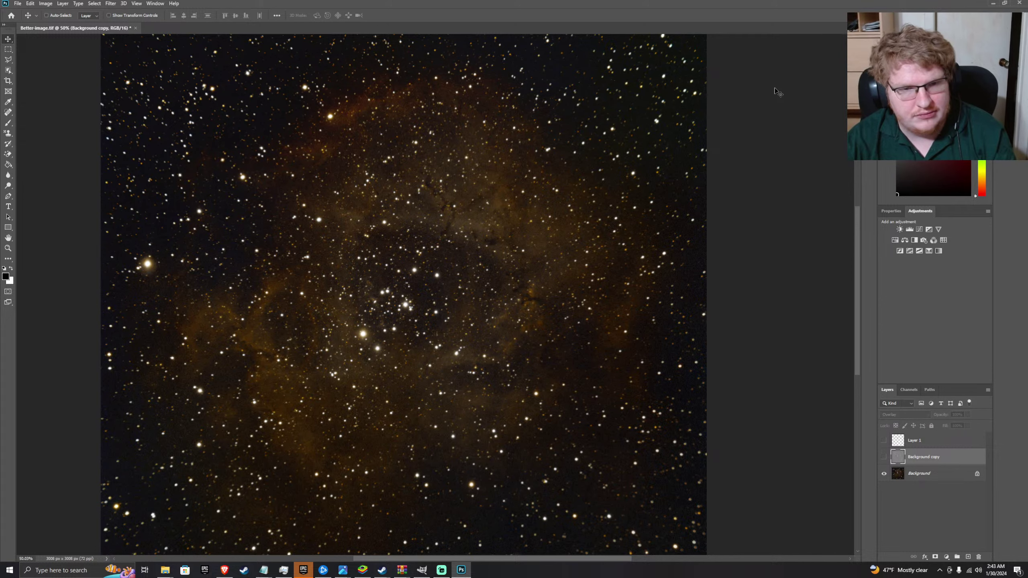
key(ctrl+z)
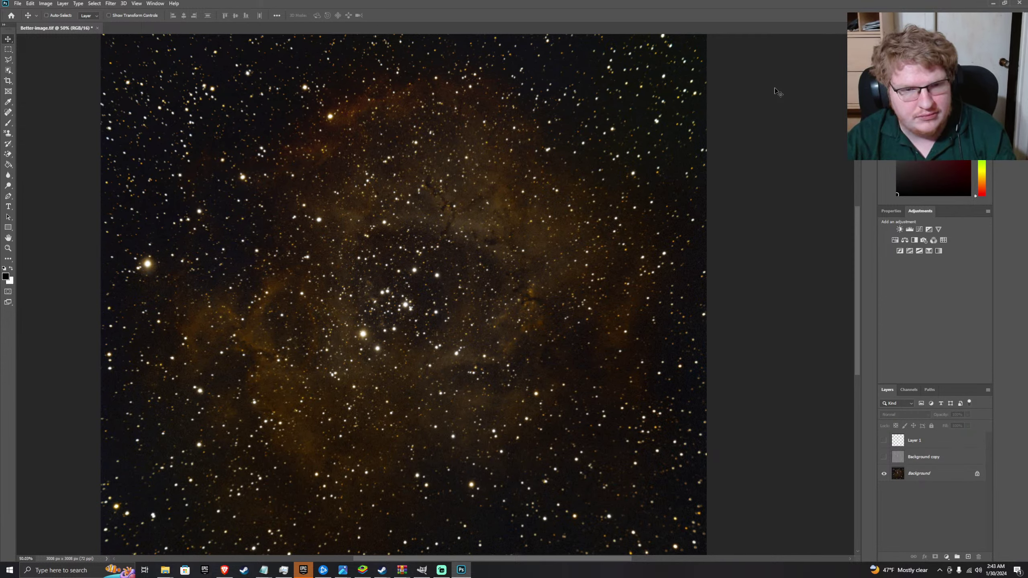
key(ctrl+comma)
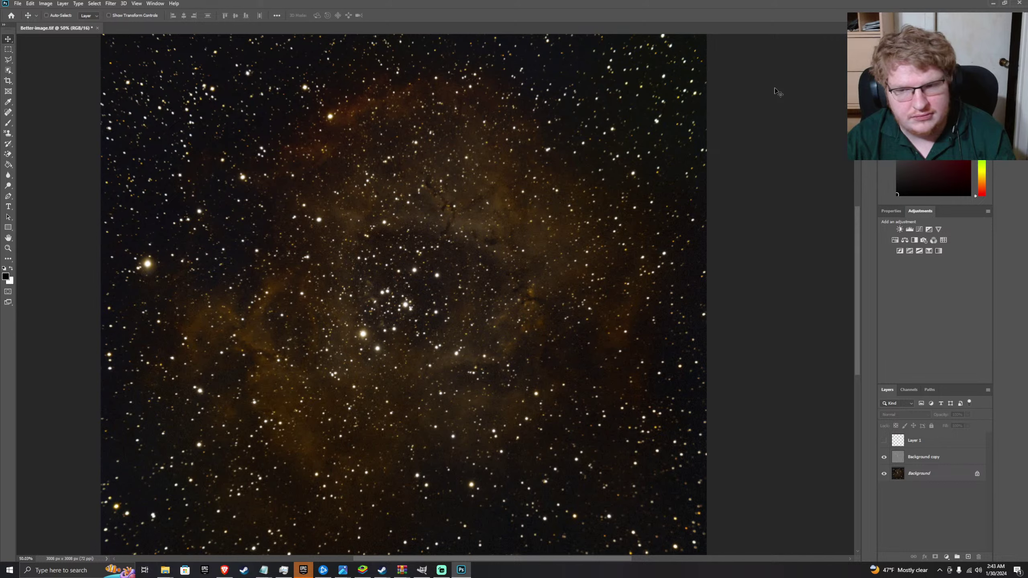
- Select the Background layer and toggle its visibility several times to inspect the High Pass layer alone, leaving Background visible
click(916, 476)
click(885, 477)
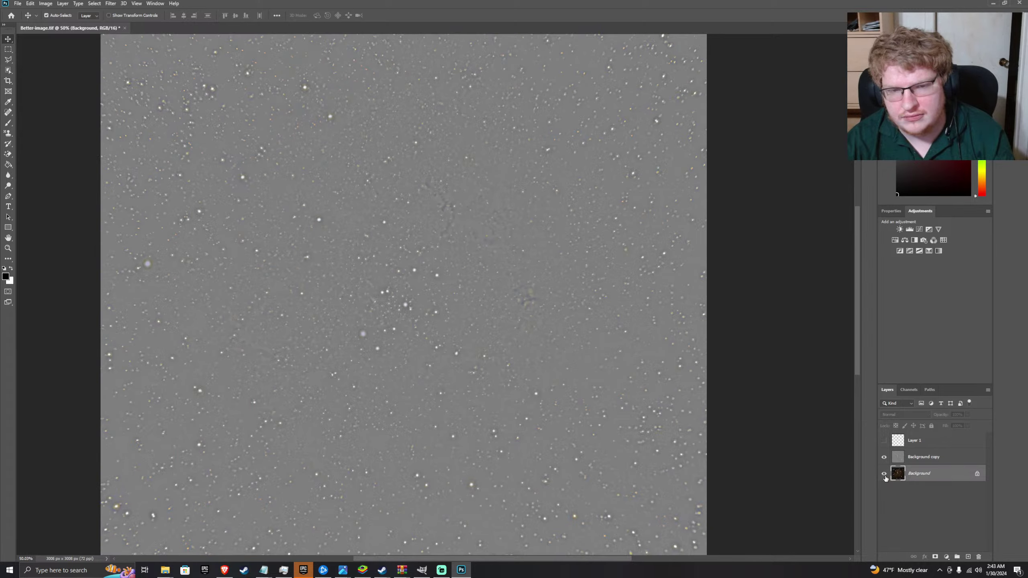
click(884, 477)
click(885, 477)
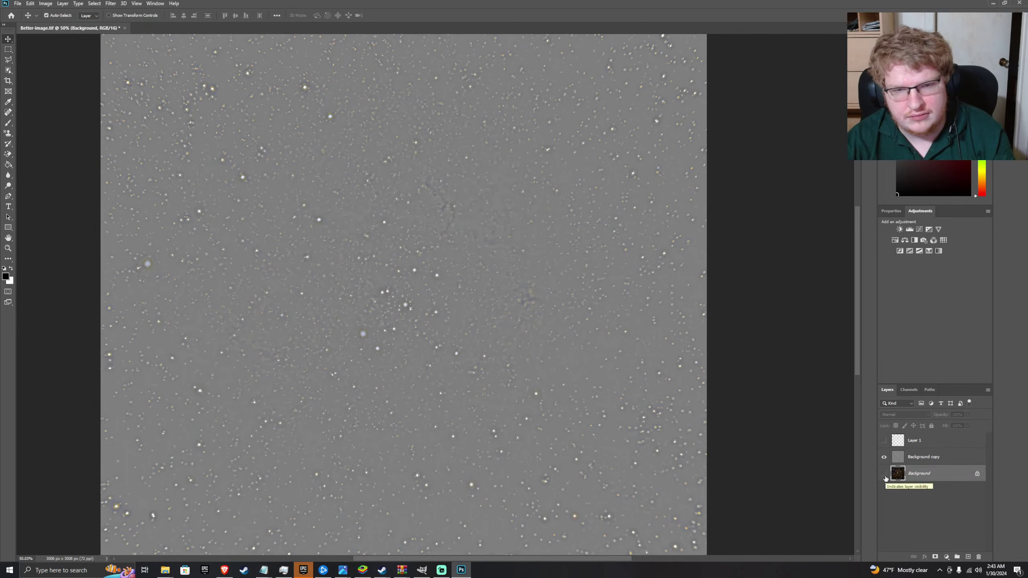
click(884, 477)
click(884, 477)
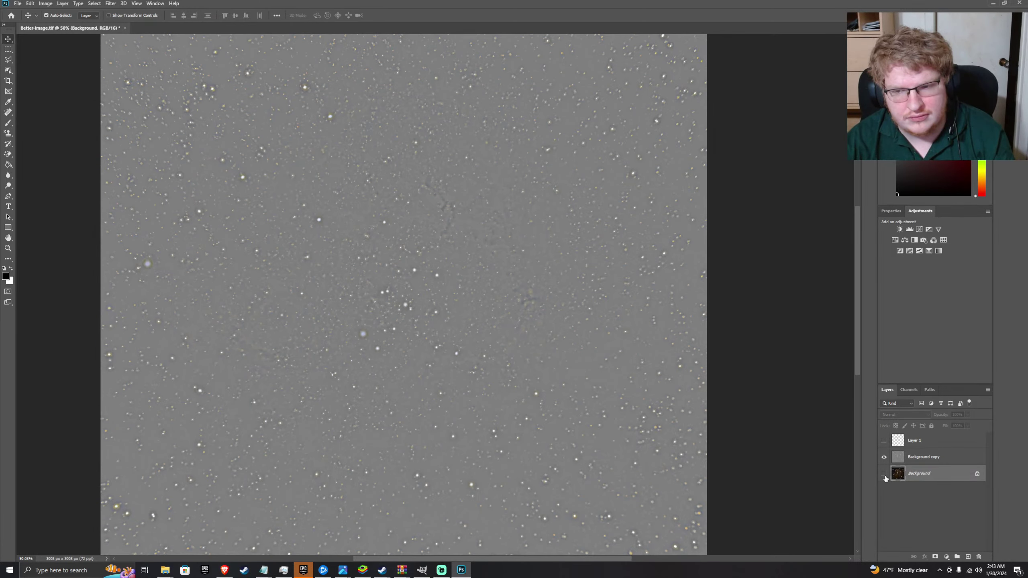
click(883, 474)
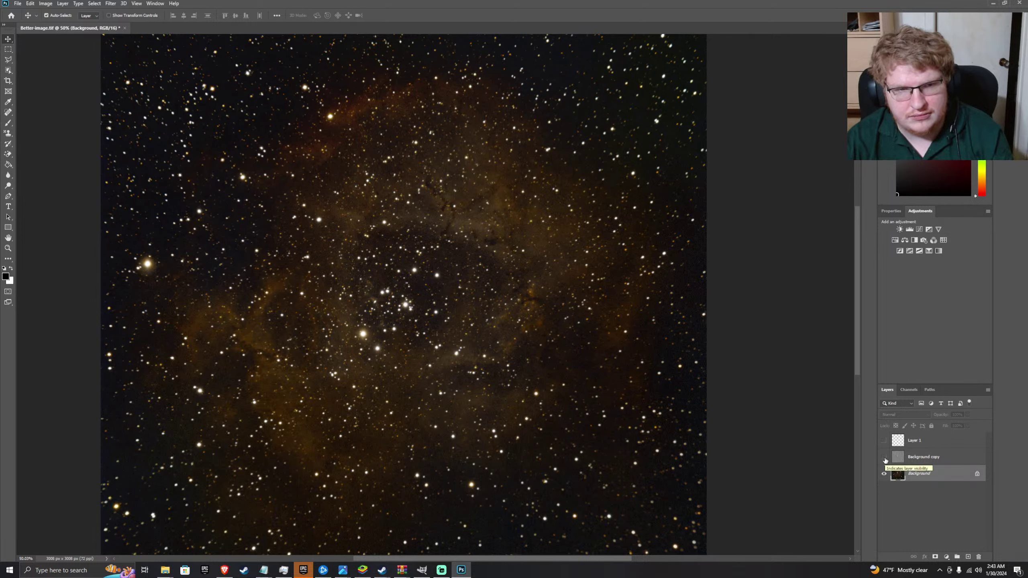
- Hide the Background copy layer and make it the selected layer
click(884, 459)
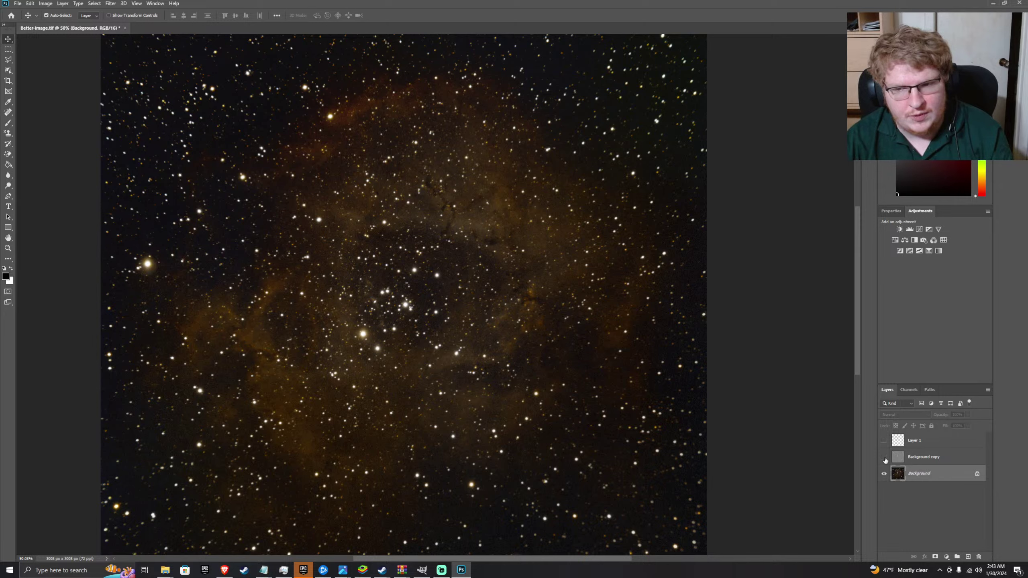
click(910, 446)
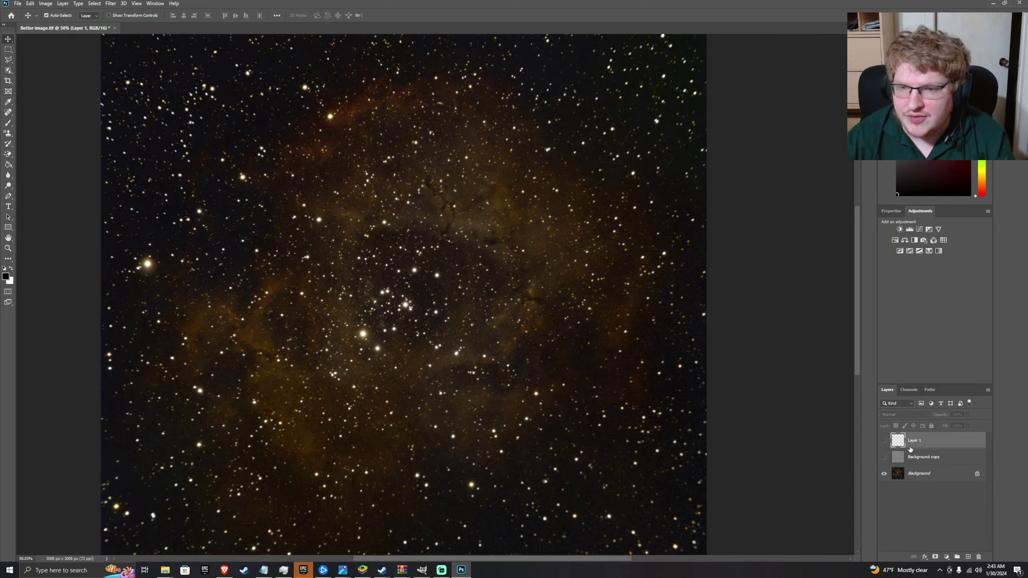
click(909, 458)
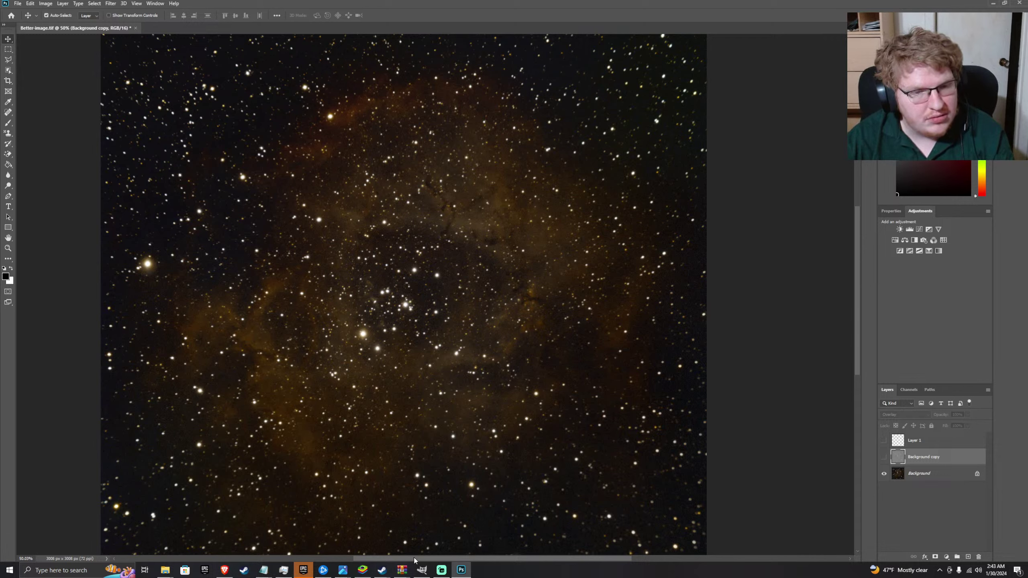
- Switch to the Rosette Nebula (1-29-2024, BY) project folder in File Explorer
mouse_move(461, 570)
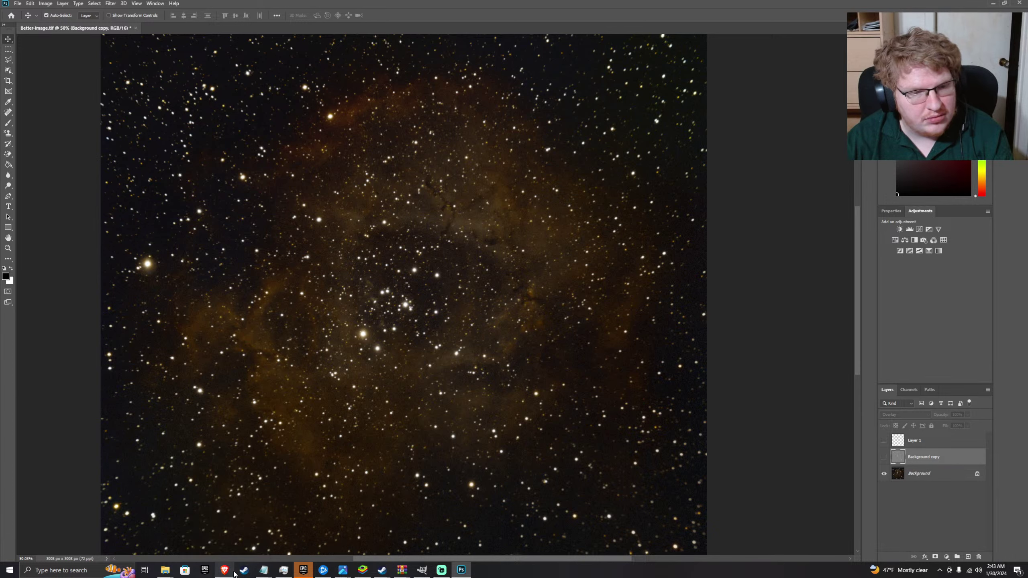
mouse_move(164, 571)
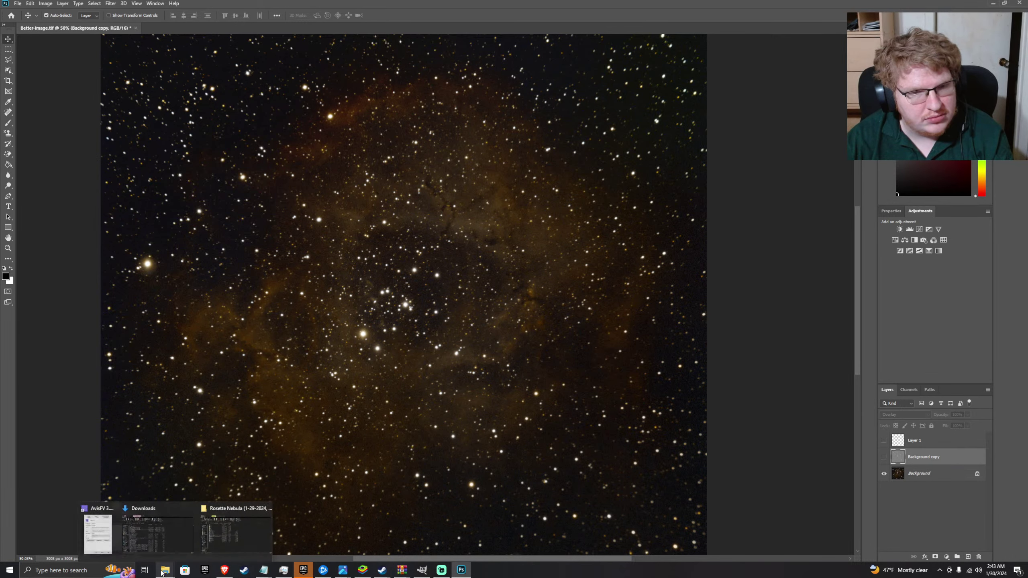
click(201, 541)
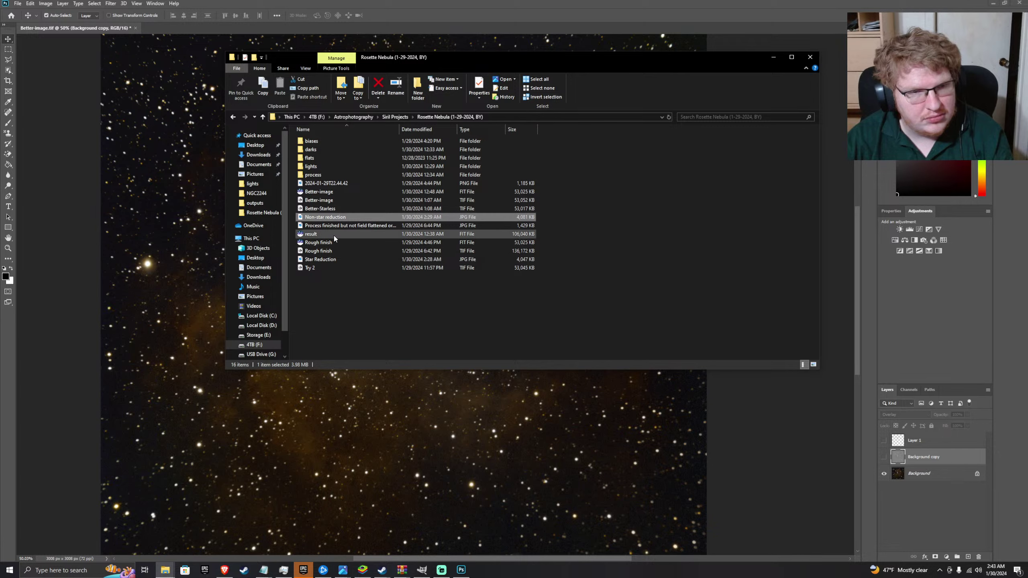
- Open Star Reduction.jpg and place the Non-star reduction.jpg viewer beside it to compare the stars, then return to the Photoshop document
double_click(326, 260)
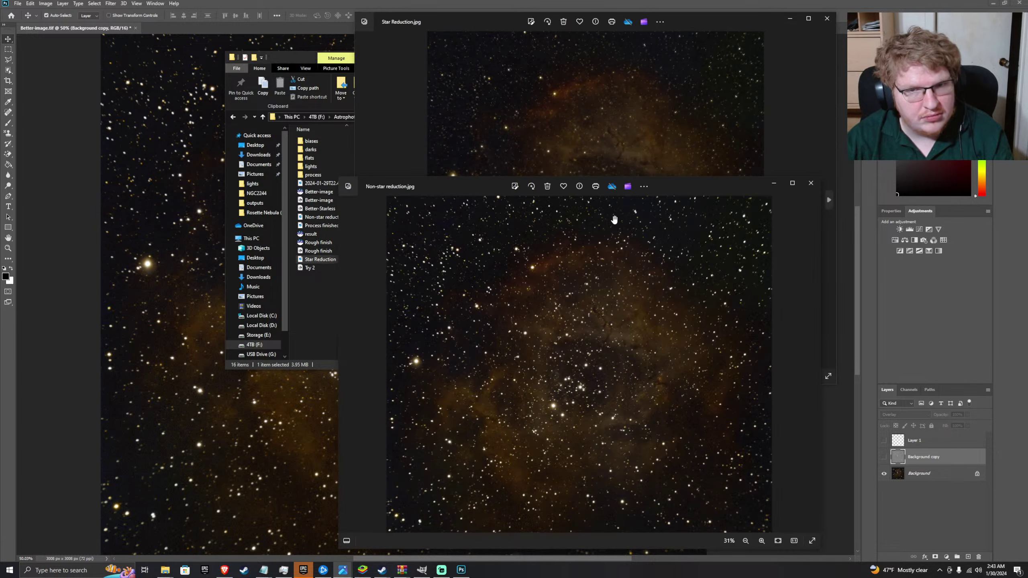
drag(716, 185, 469, 40)
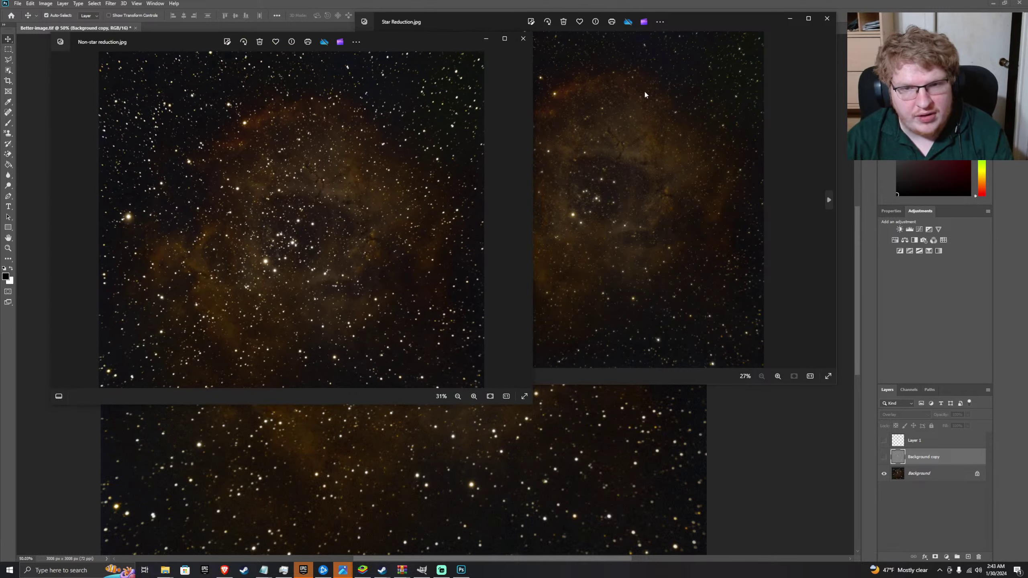
click(712, 399)
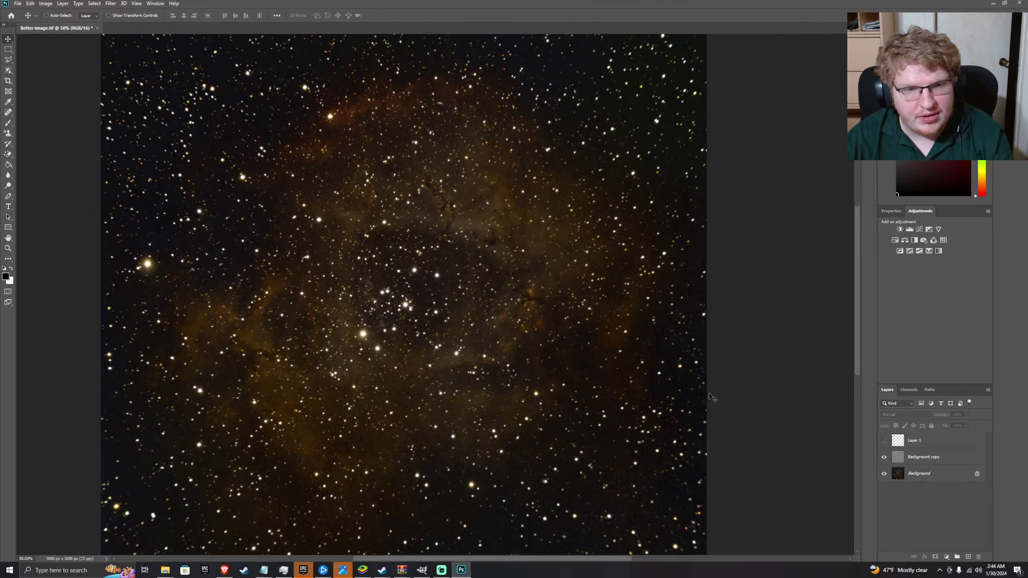
- Check the Background and Background copy layers separately, and undo recent edits until the High Pass filter is removed from the copy
click(884, 473)
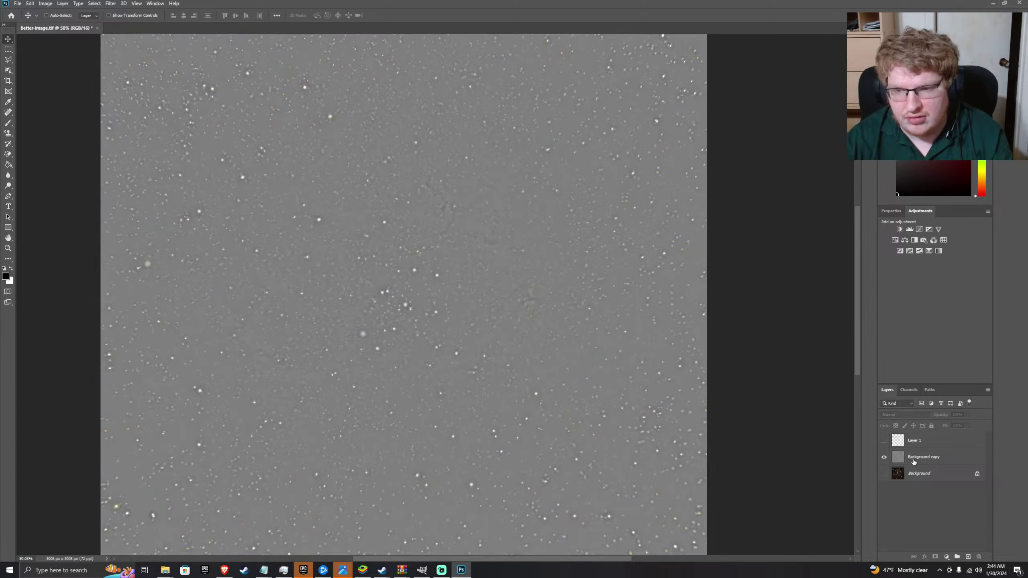
alt+click(884, 473)
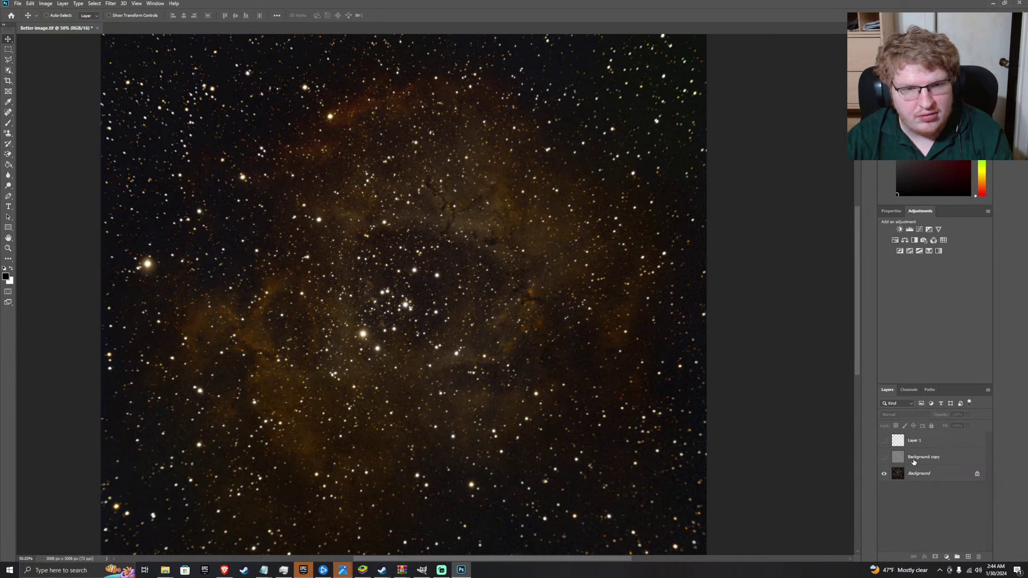
key(ctrl+z)
key(ctrl+z)
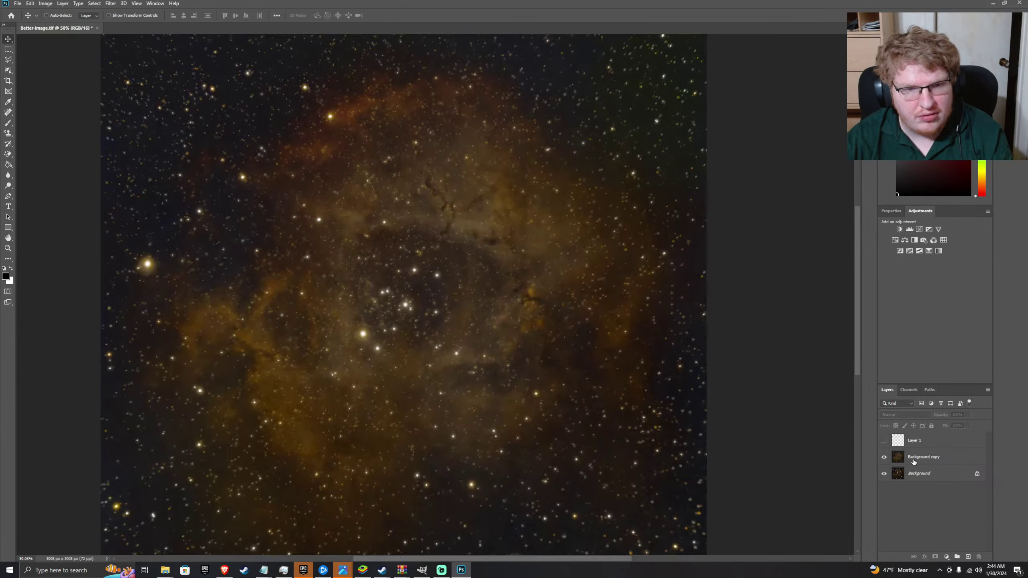
key(ctrl+shift+z)
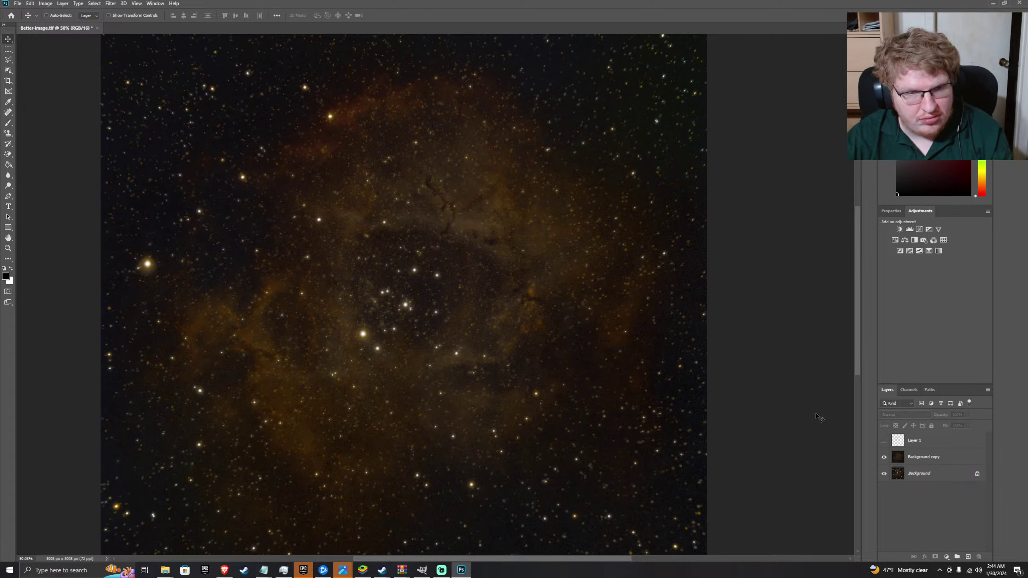
key(ctrl+z)
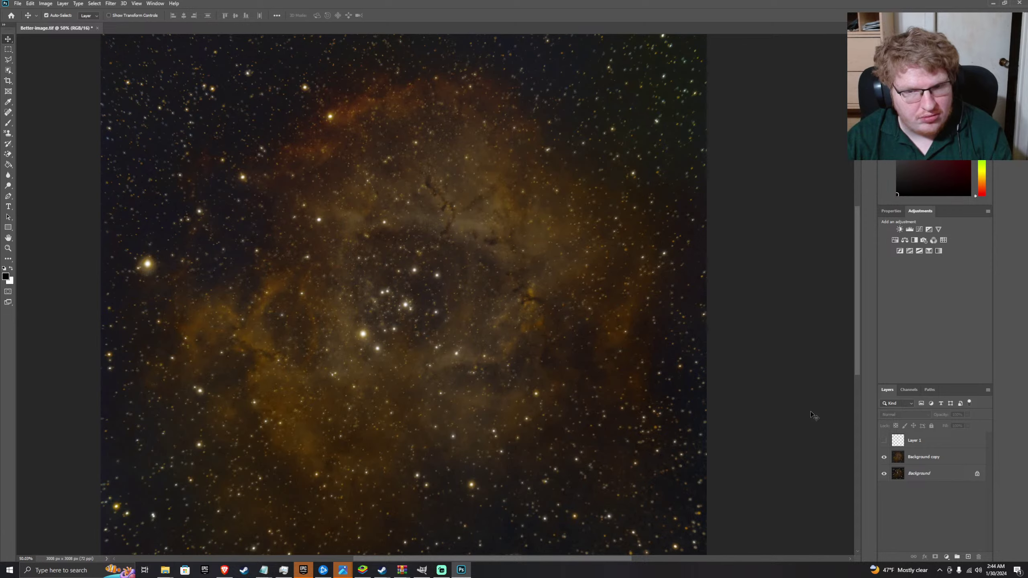
- Compare the nebula image before and after the Background copy edits by stepping back and forth through history, leaving the copy shown
scroll(813, 415, down, 5)
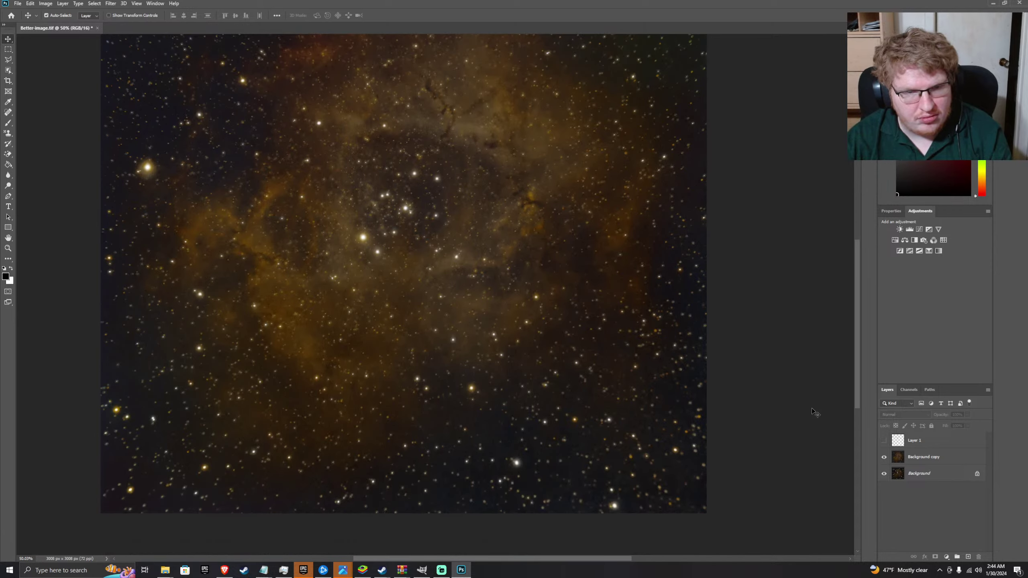
scroll(814, 413, up, 2)
key(ctrl+shift+z)
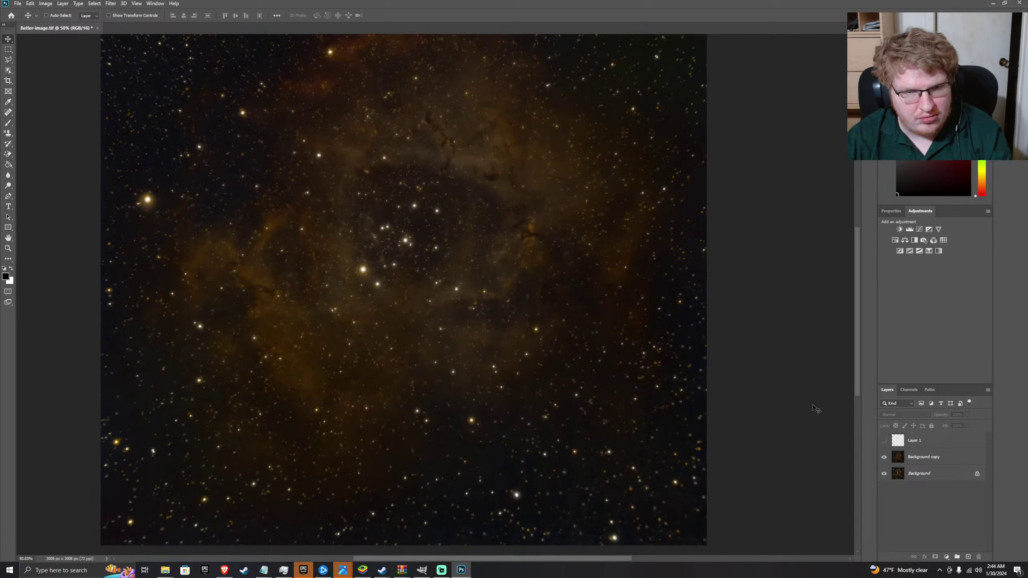
key(ctrl+z)
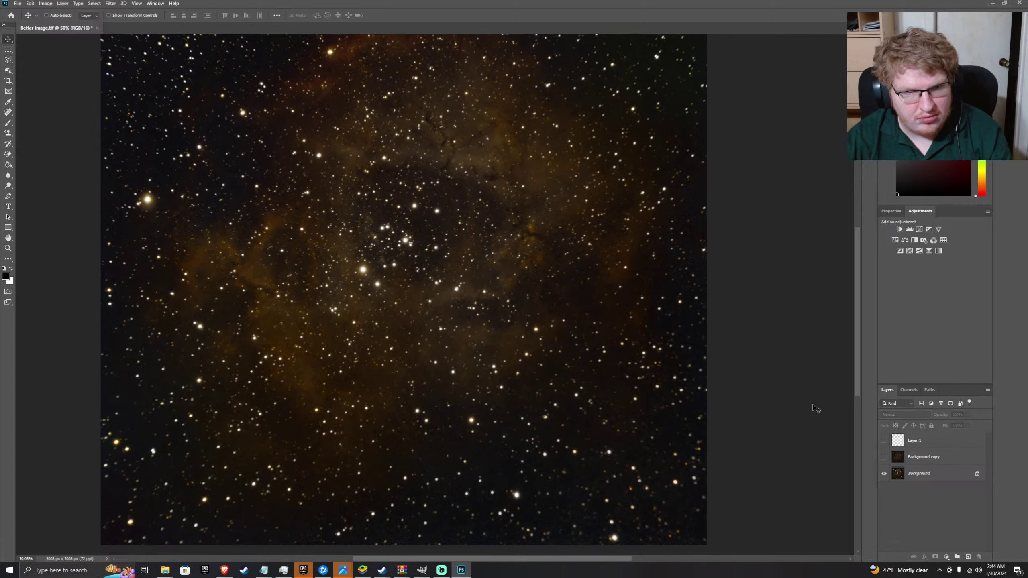
key(z)
key(ctrl+shift+z)
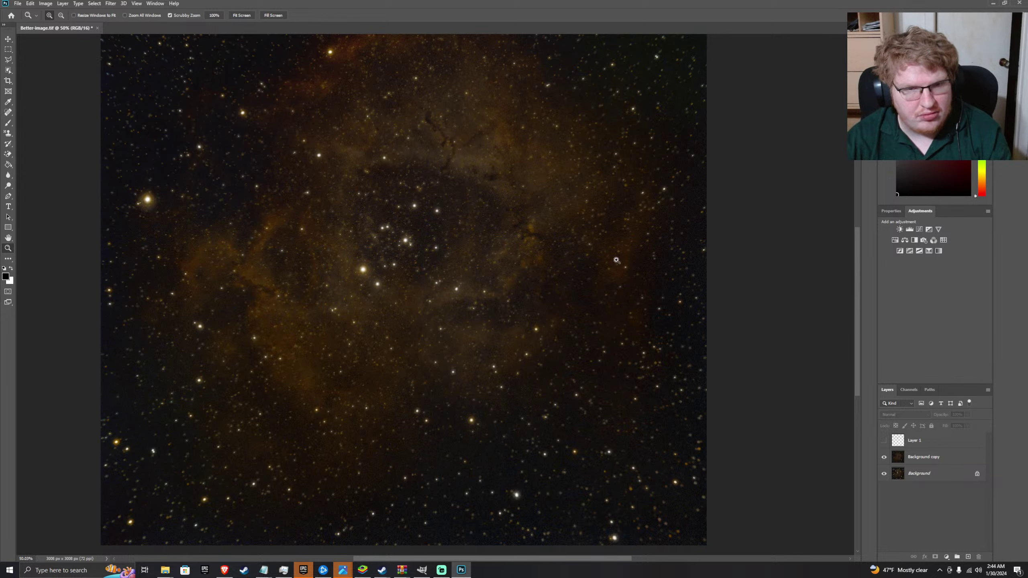
- Switch to the YouTube tutorial on editing the Rosette Nebula, replay its High Pass Filter section from 5:48, and return to Photoshop
key(alt+s)
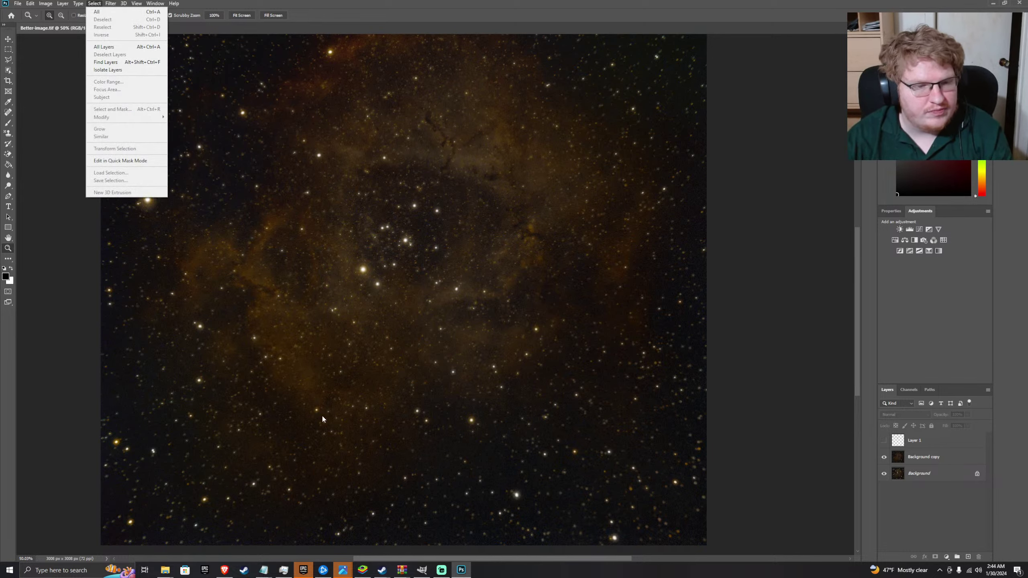
click(224, 570)
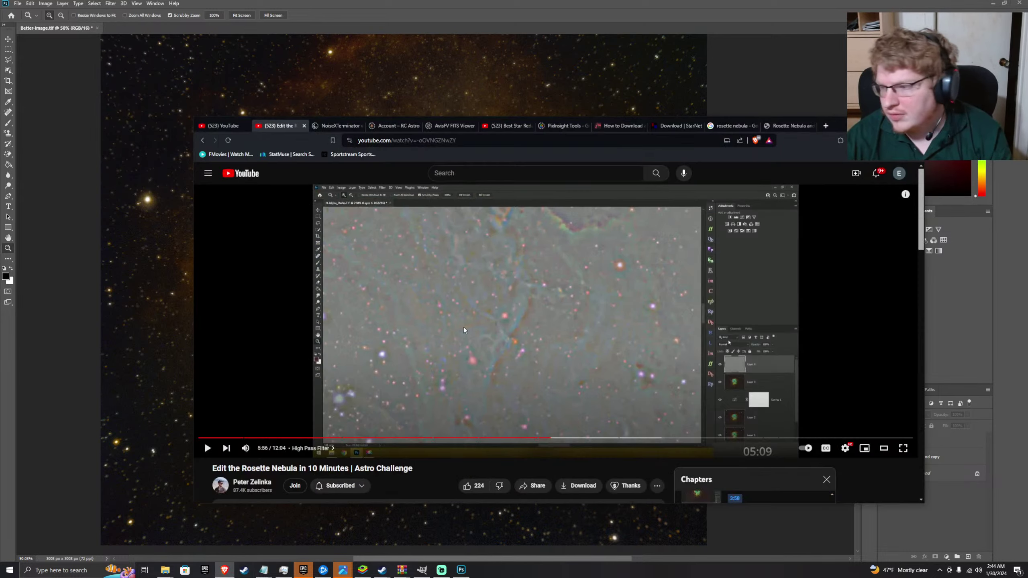
click(460, 363)
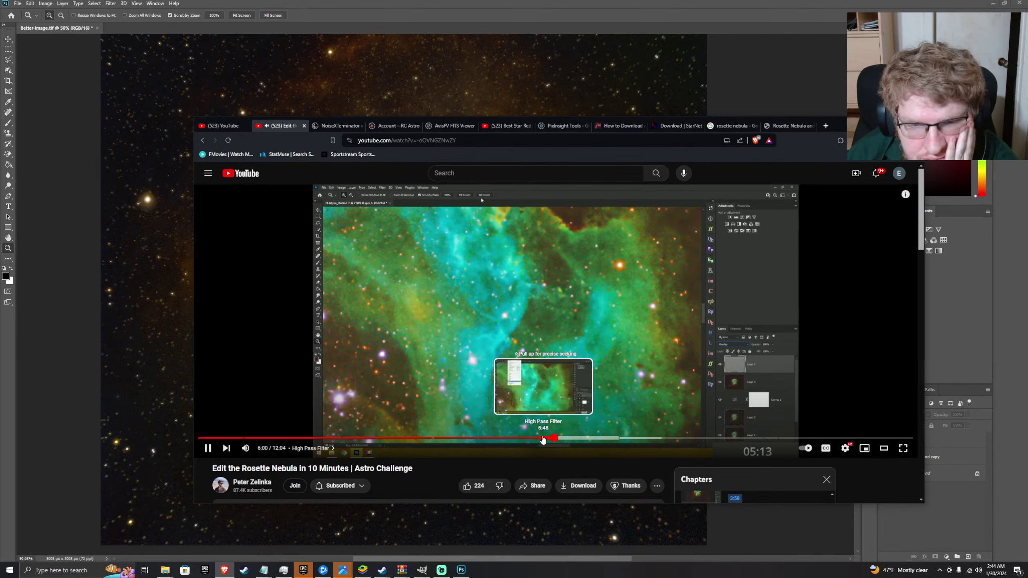
click(543, 440)
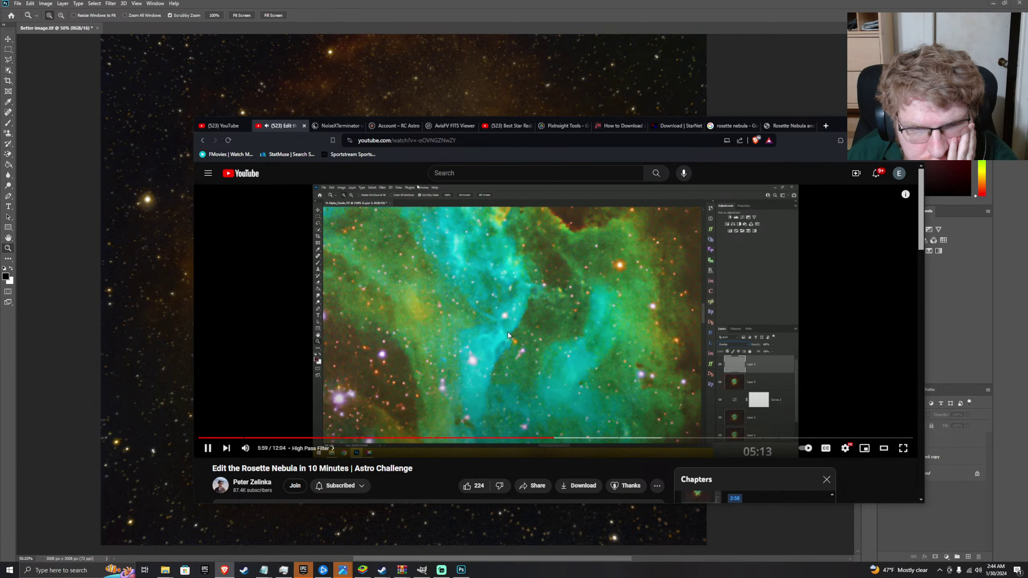
click(507, 332)
key(alt+Tab)
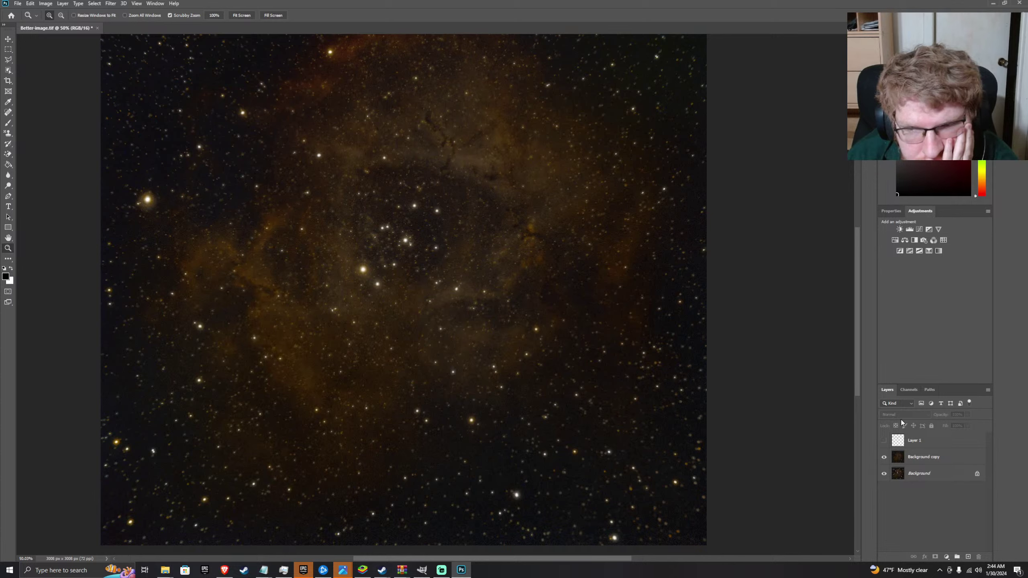
- Make Layer 1 visible and set its blending mode to Overlay
click(894, 443)
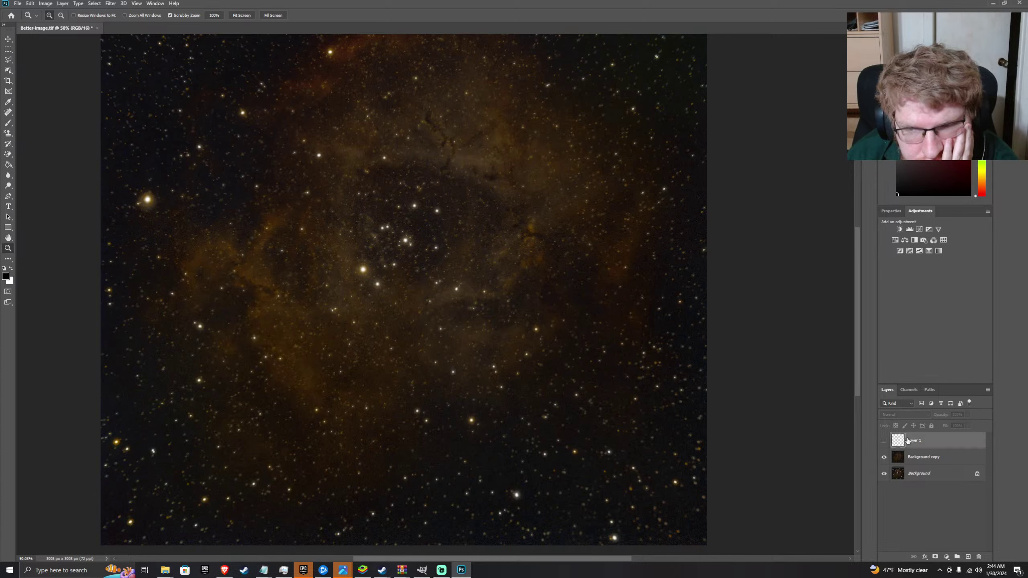
click(884, 441)
click(884, 440)
click(883, 441)
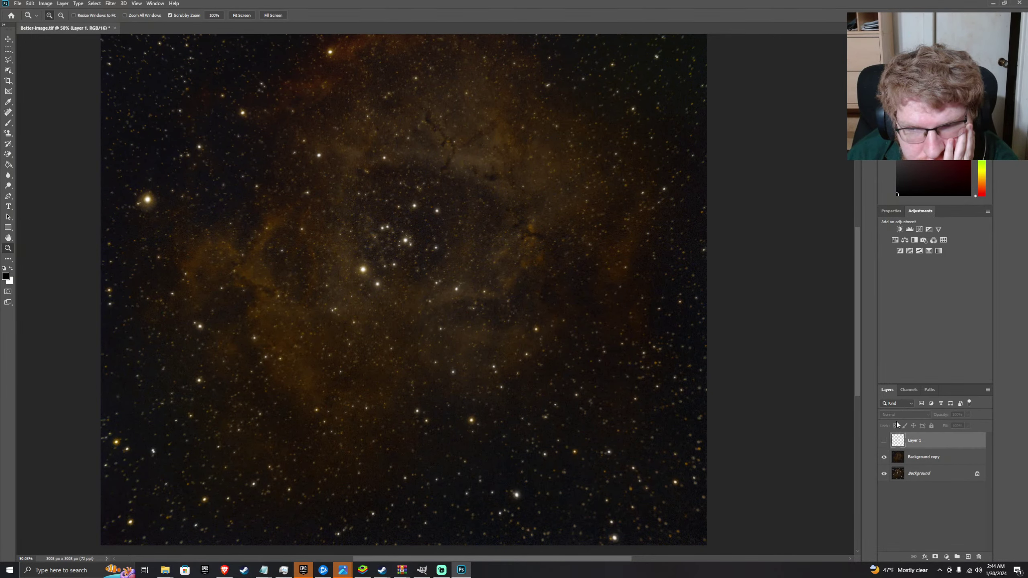
click(883, 441)
click(901, 414)
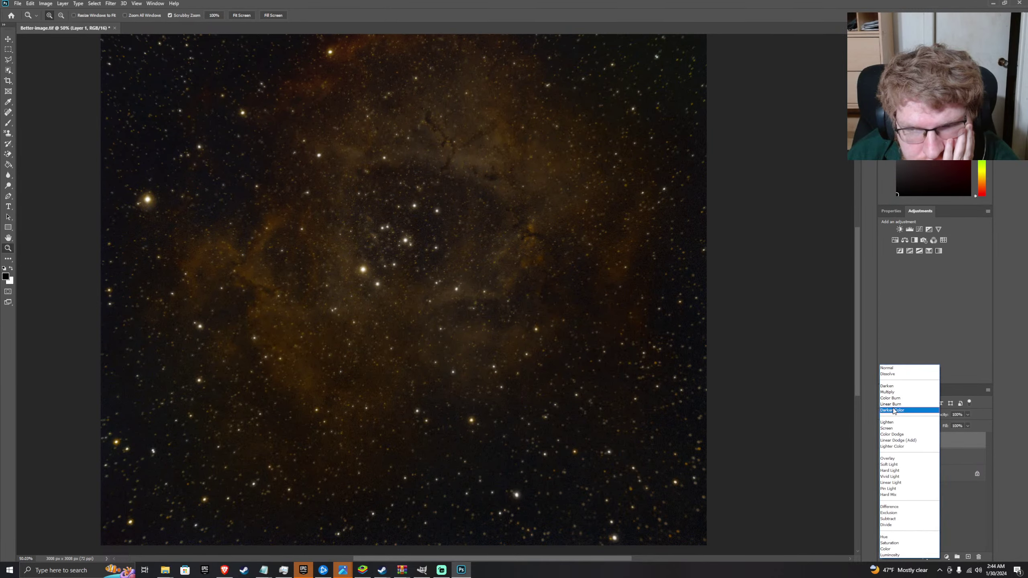
click(900, 458)
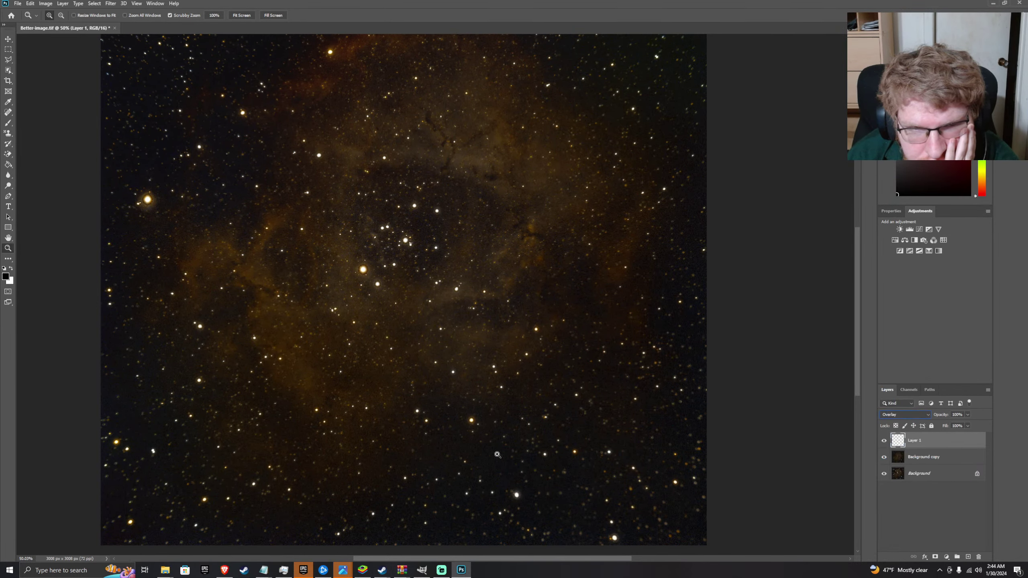
- Compare the stars with Layer 1 shown and hidden, both in the wide view and close up, and leave the layer hidden
click(883, 441)
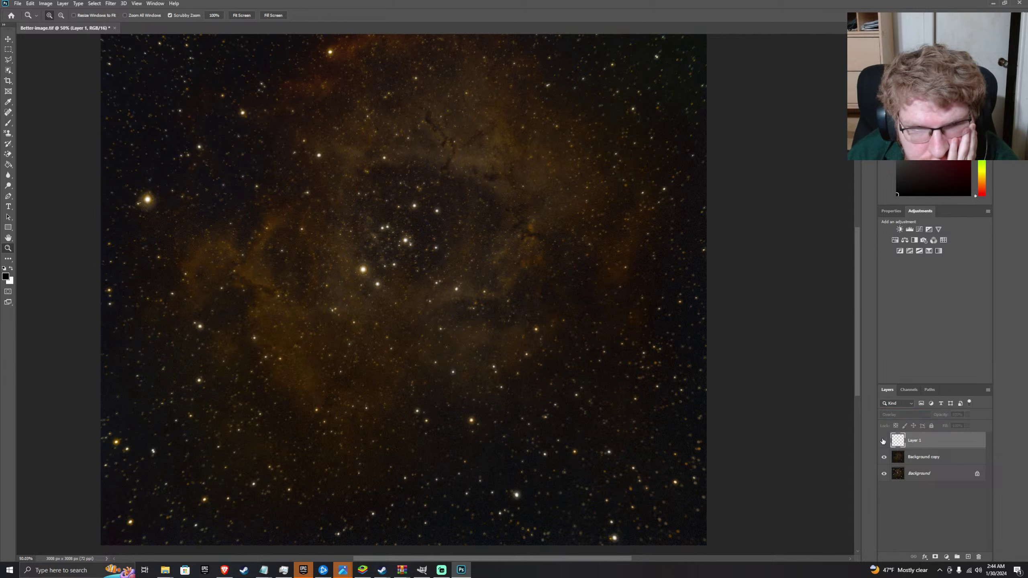
click(884, 441)
click(884, 441)
click(883, 441)
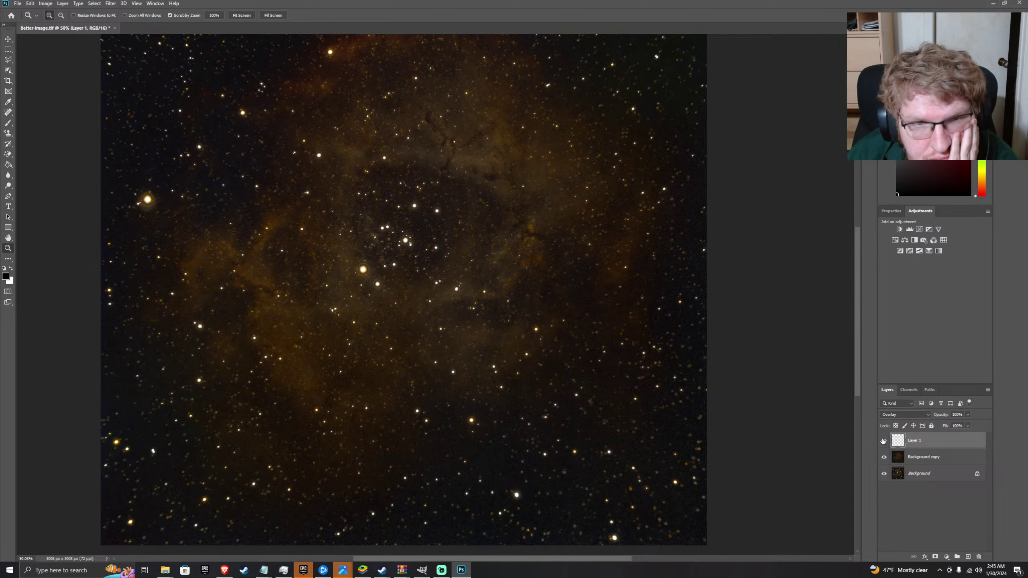
click(884, 441)
drag(568, 254, 789, 257)
click(884, 441)
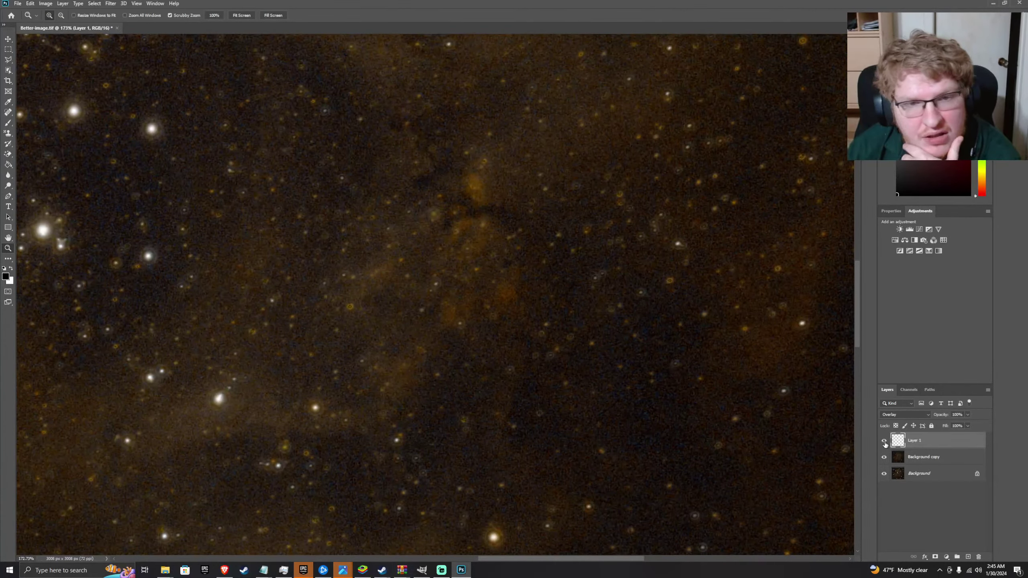
click(884, 441)
click(884, 444)
click(884, 443)
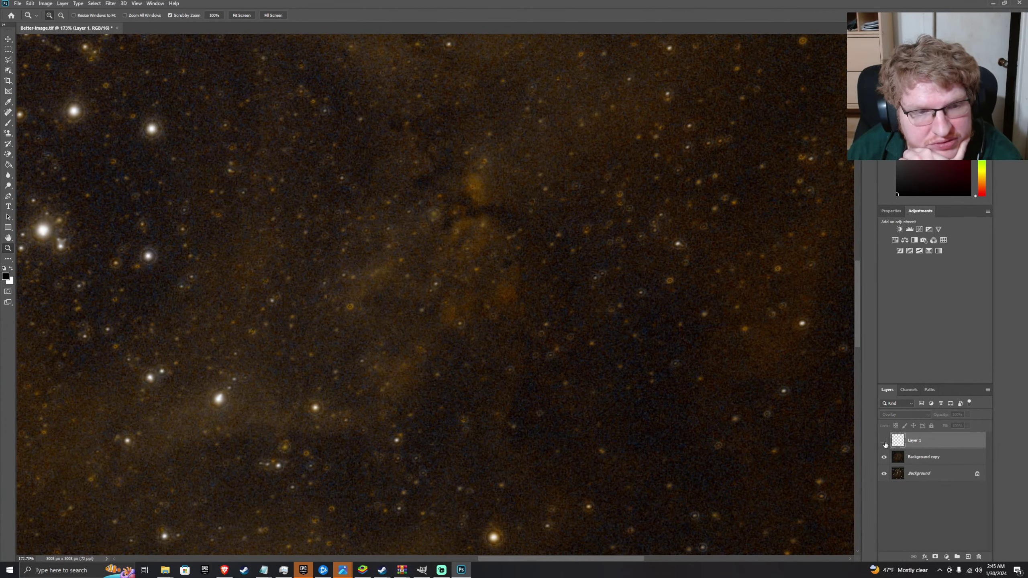
- Compare the image with and without the Background copy layer, in full and around the central star cluster, leaving it shown
scroll(586, 322, down, 5)
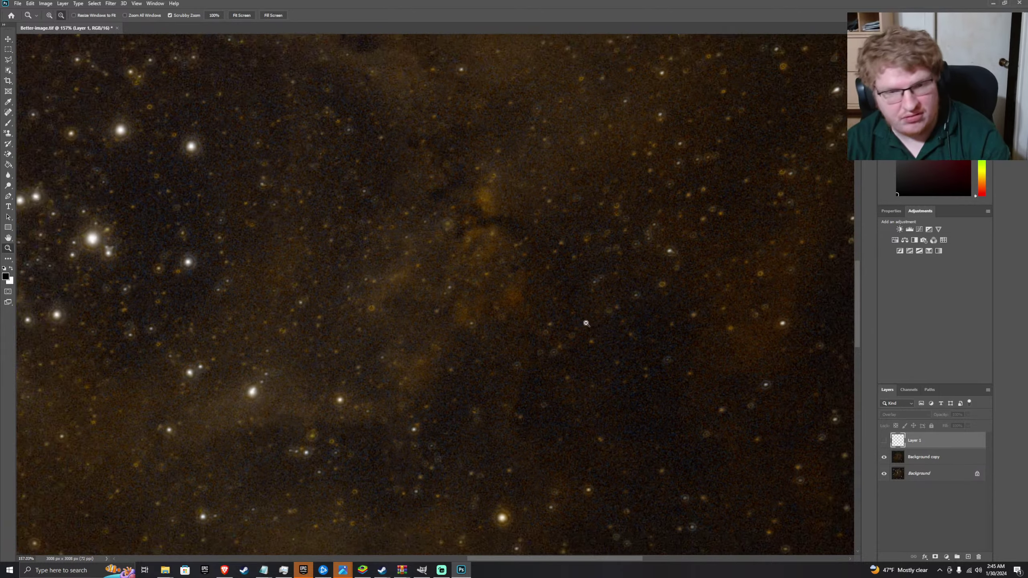
click(883, 457)
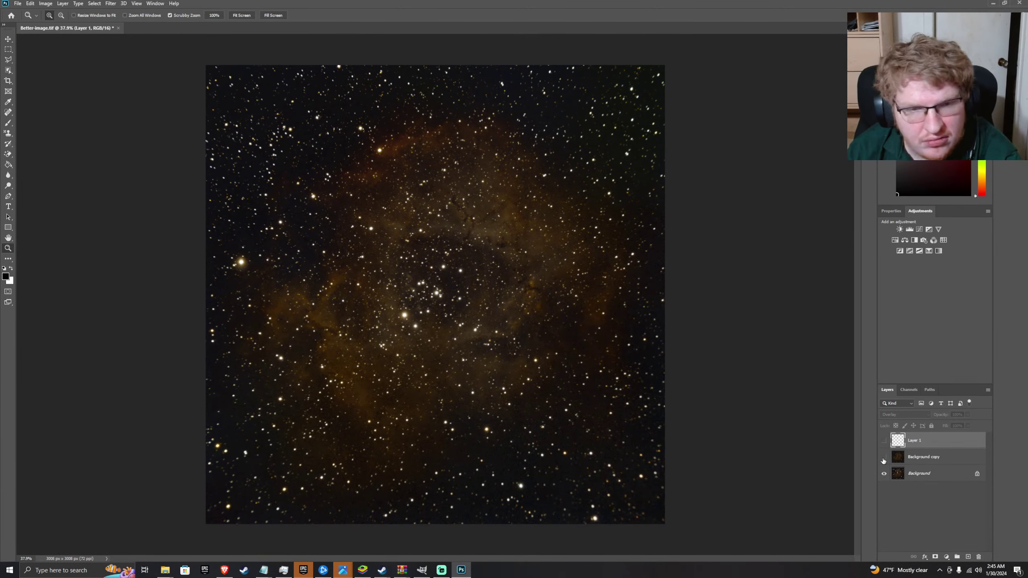
click(884, 457)
click(884, 457)
scroll(570, 345, up, 2)
scroll(571, 345, up, 4)
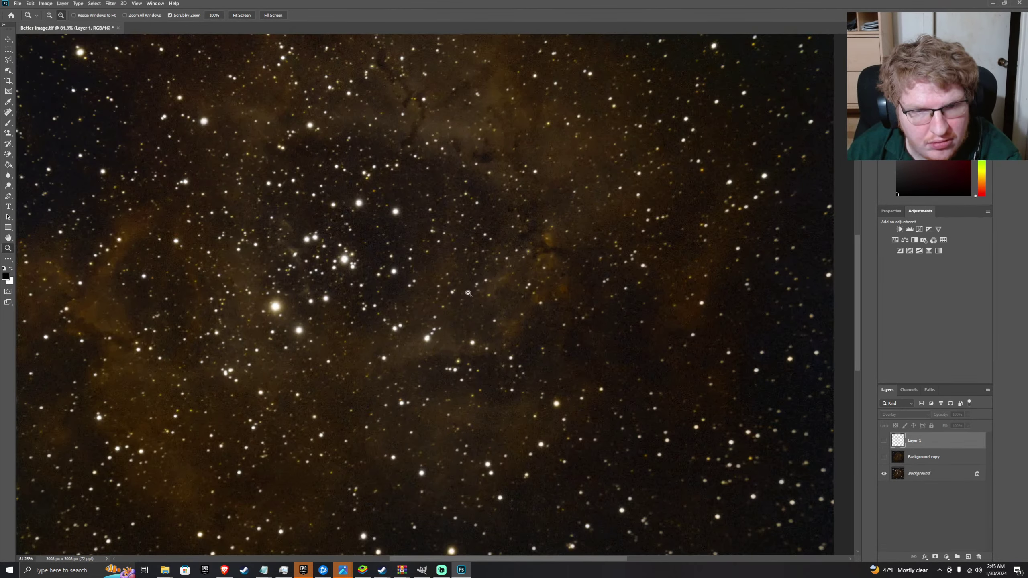
click(884, 457)
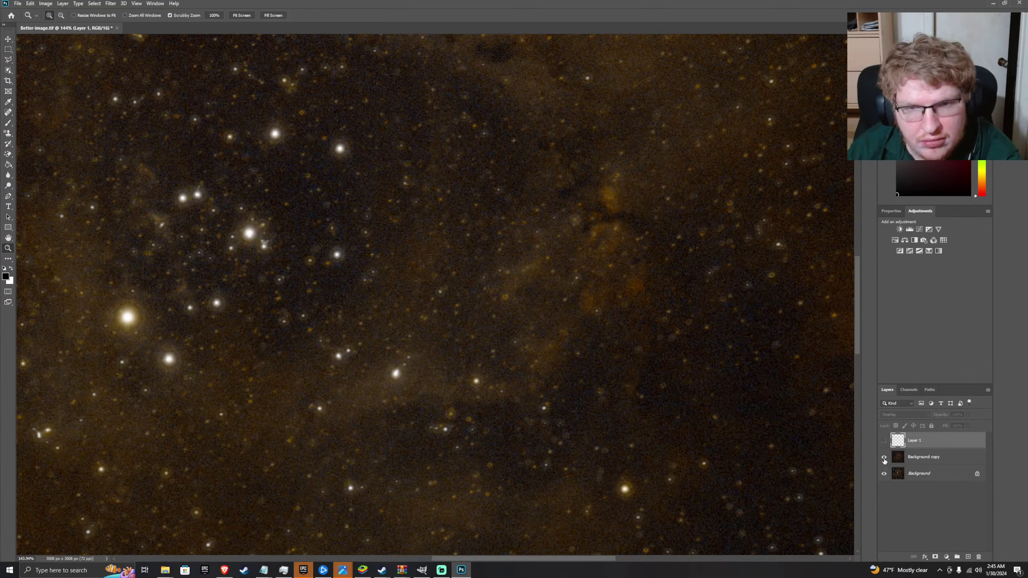
click(884, 456)
click(883, 457)
- Examine the Overlay effect of Layer 1 on the central cluster stars once more, and leave the layer hidden
click(884, 441)
click(884, 440)
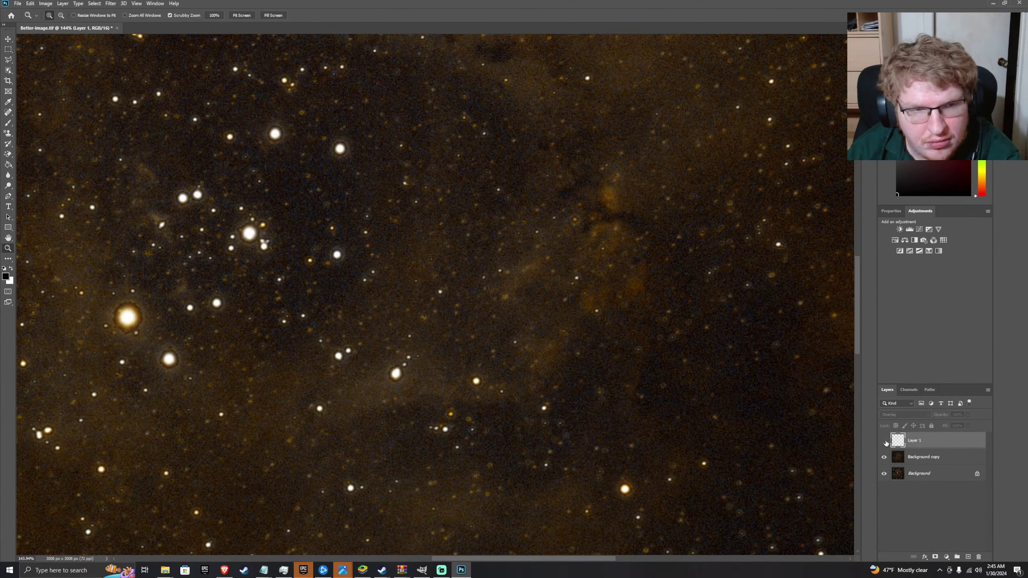
click(884, 440)
click(884, 440)
scroll(431, 393, down, 5)
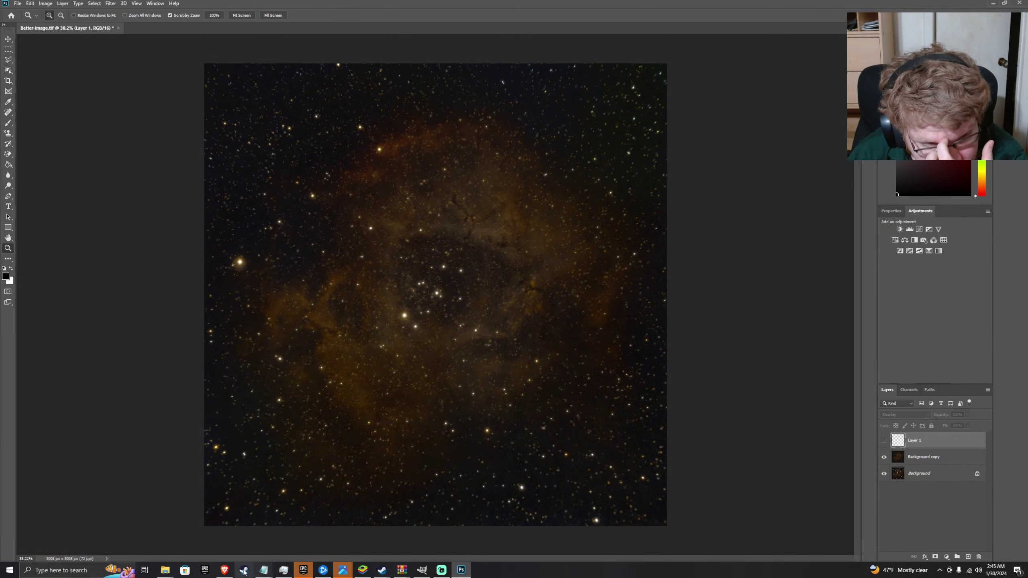
- Switch to the YouTube tutorial, watch a little more of the High Pass Filter section, pause it, and return to Photoshop
key(alt+Tab)
click(442, 320)
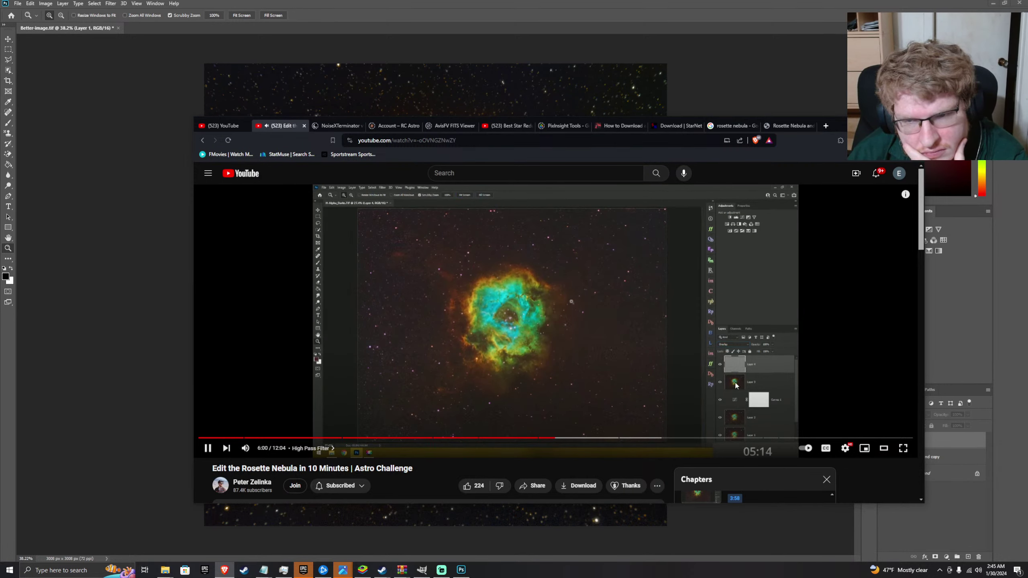
click(624, 337)
key(alt+Tab)
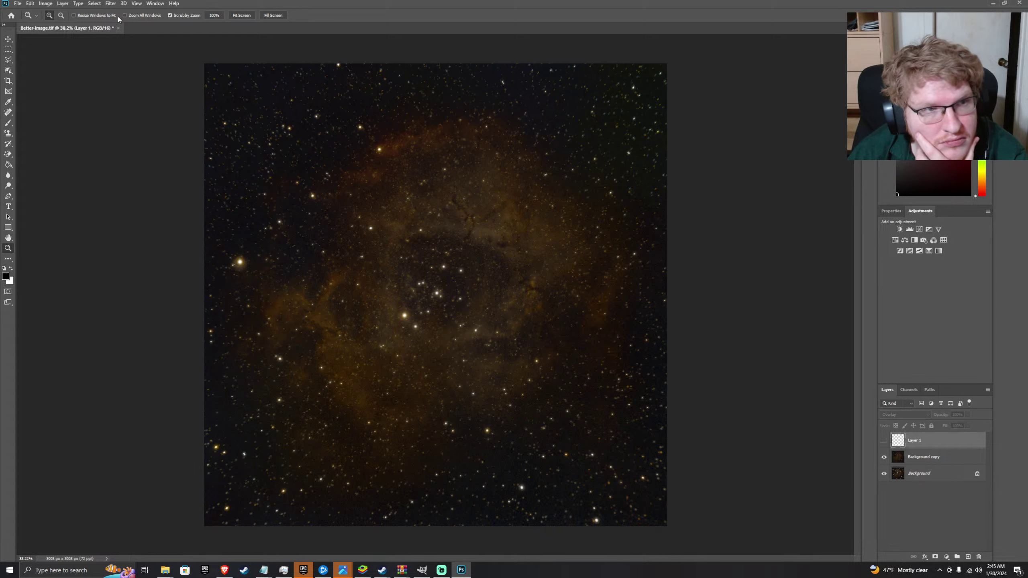
click(111, 4)
mouse_move(94, 4)
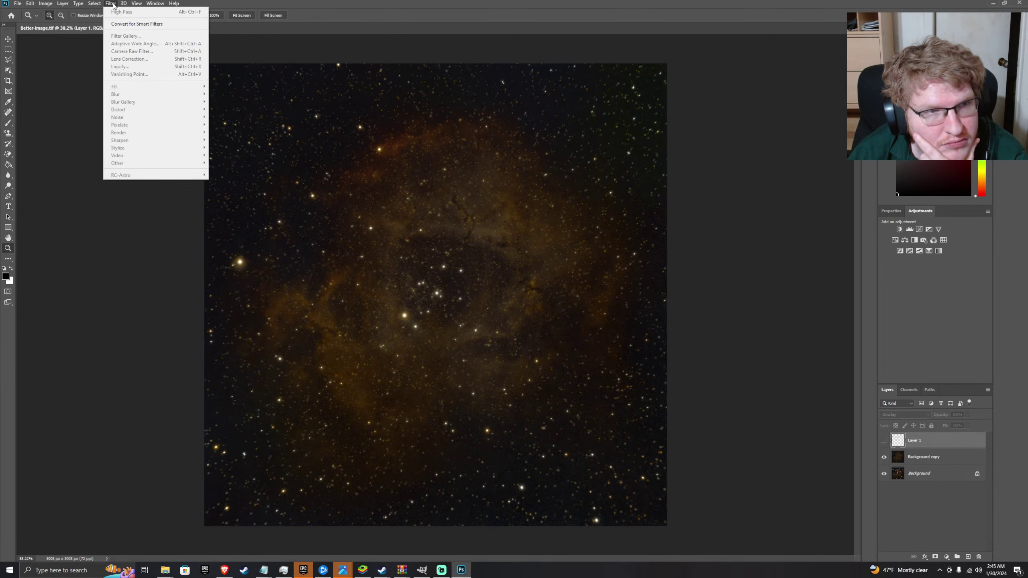
click(485, 217)
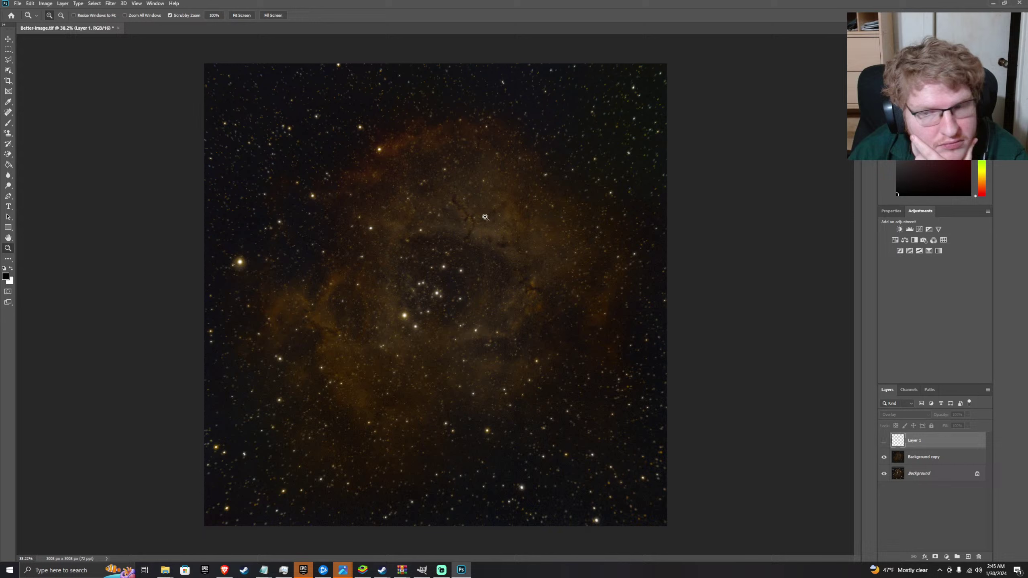
- Compare the nebula's stars with Layer 1 shown and hidden at 50% zoom, leaving the layer hidden
click(883, 440)
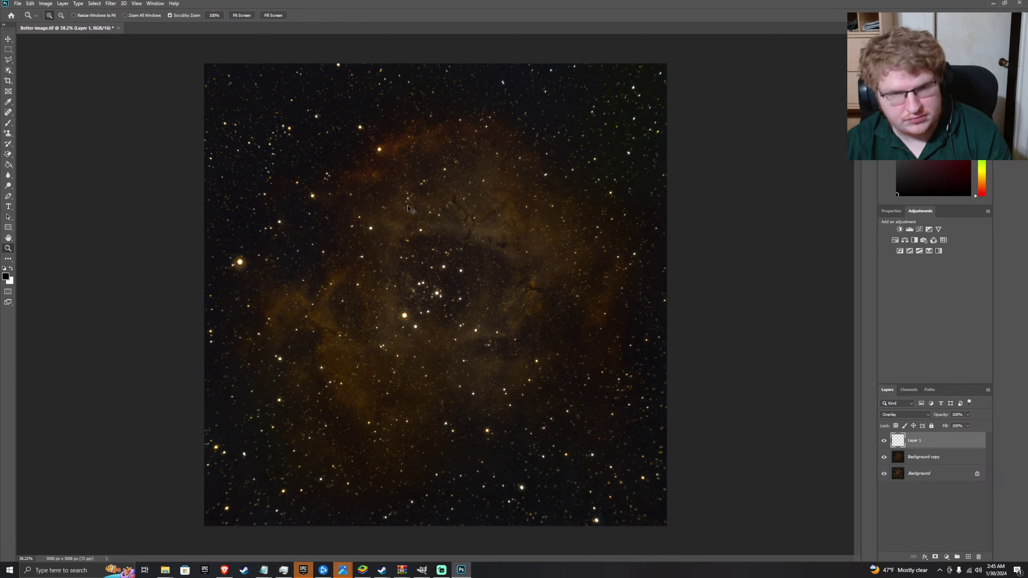
key(ctrl+plus)
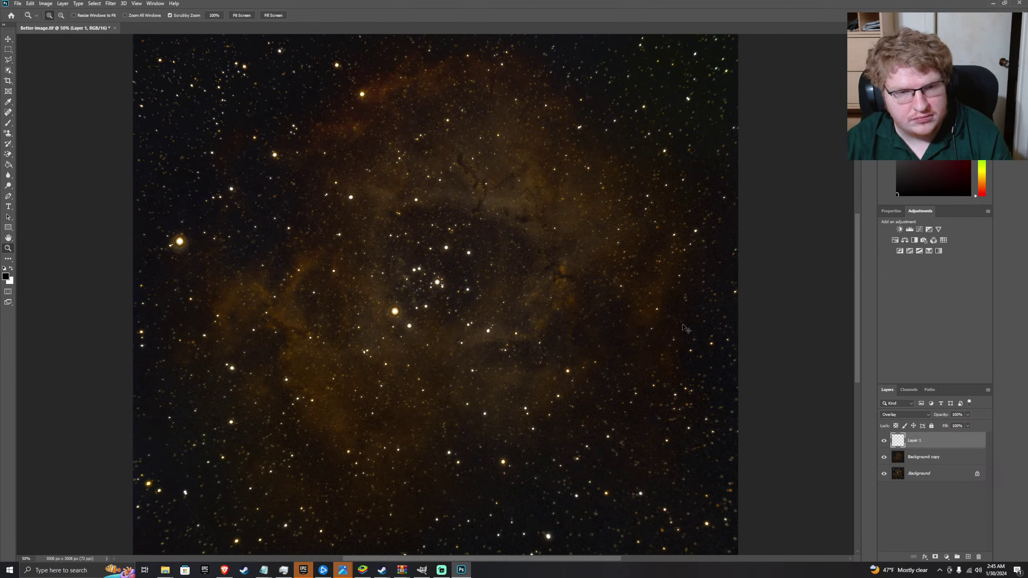
click(884, 443)
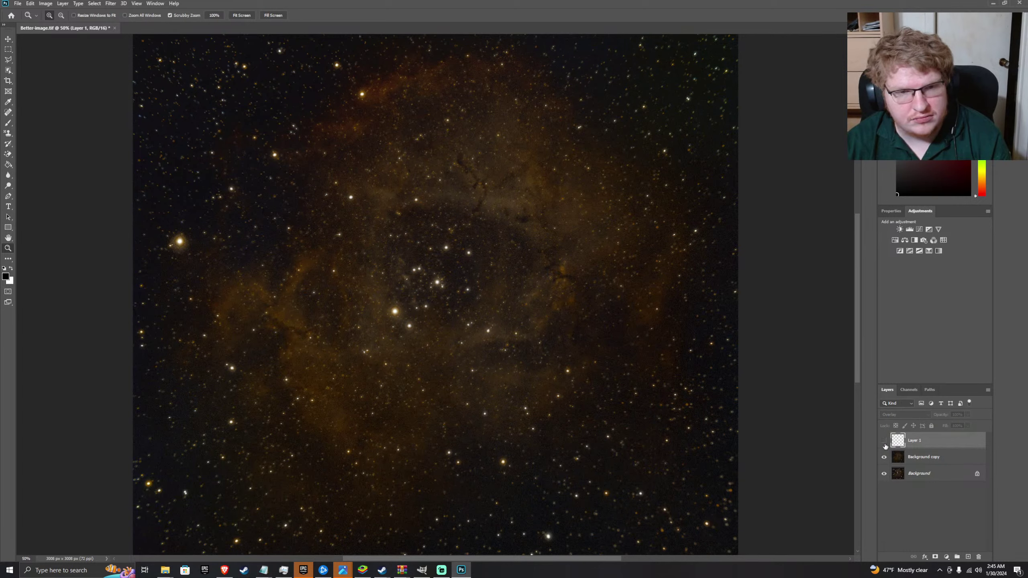
- Apply a High Pass filter with a radius of 10.0 pixels to the Background copy layer
click(911, 457)
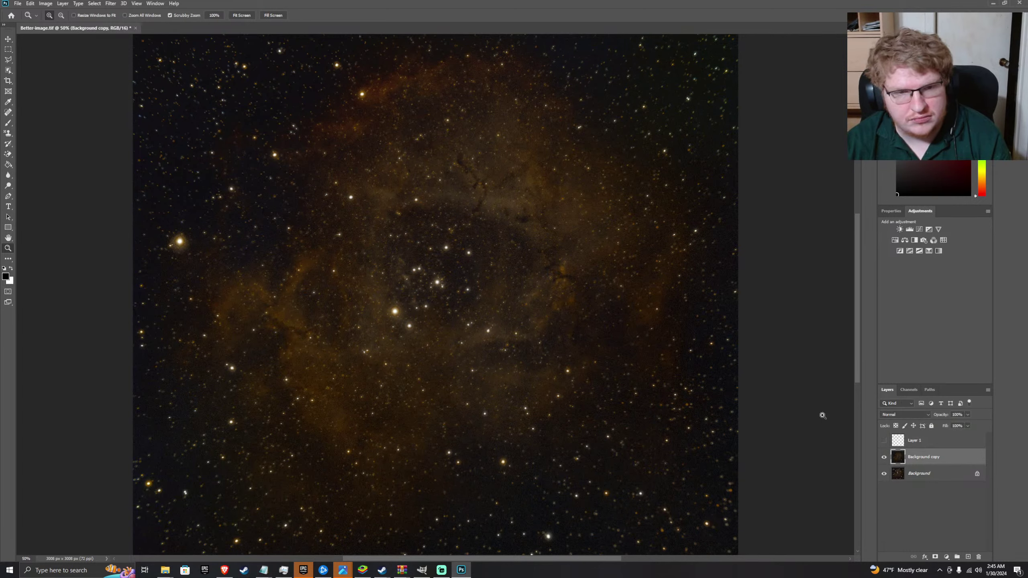
click(108, 4)
mouse_move(80, 4)
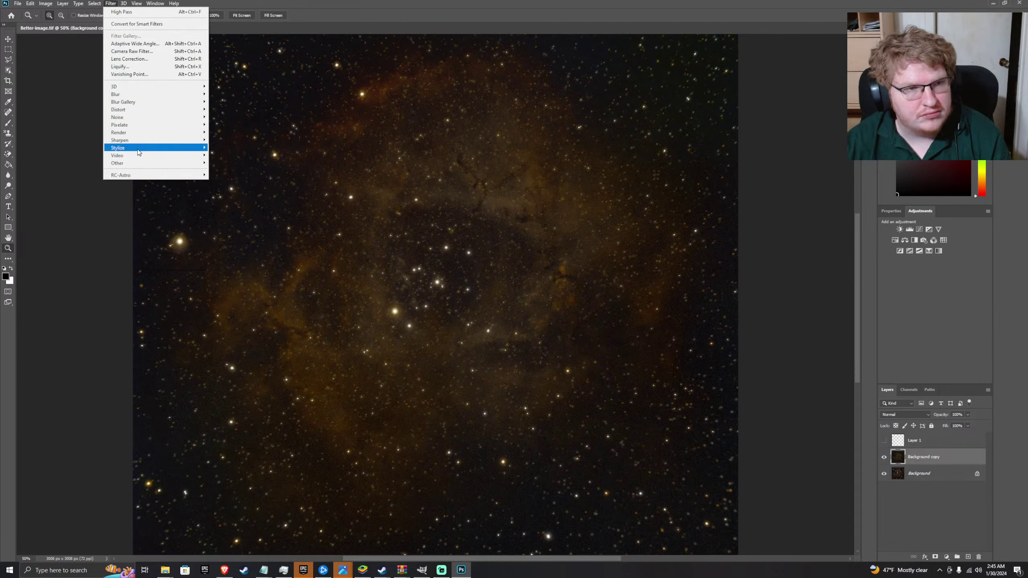
mouse_move(144, 163)
click(226, 171)
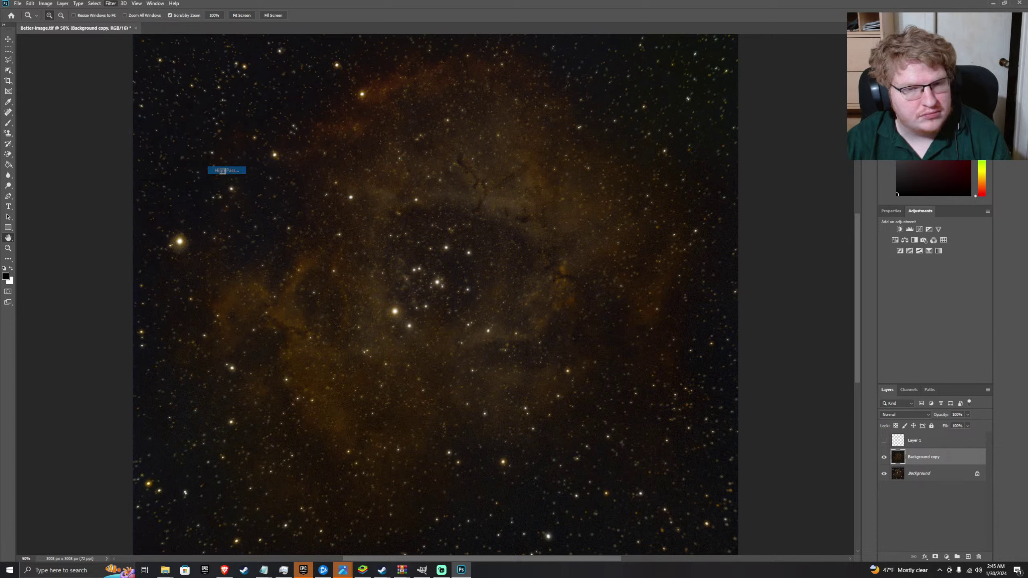
mouse_move(496, 391)
mouse_down()
mouse_move(541, 391)
mouse_move(499, 393)
mouse_up()
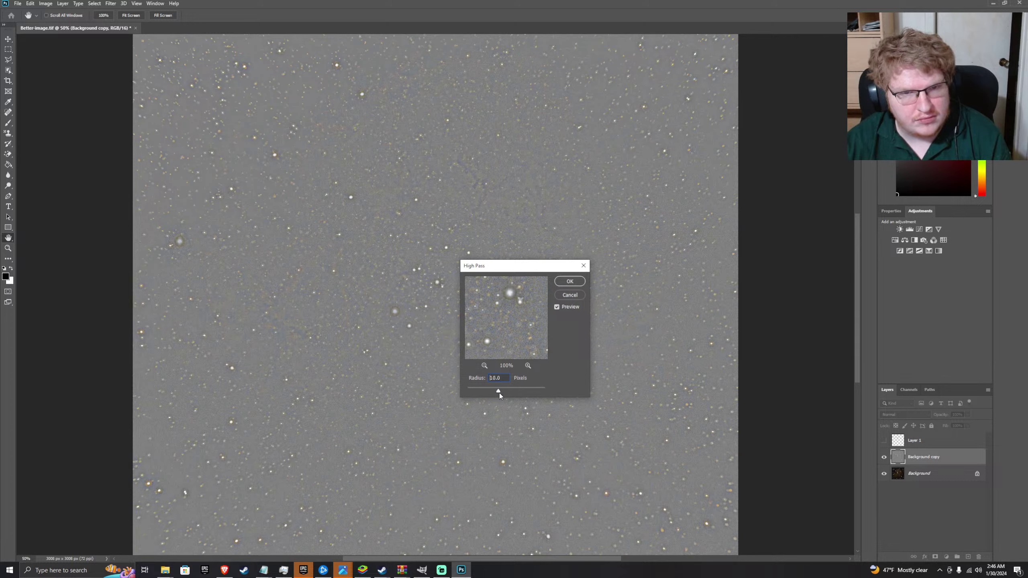
click(571, 283)
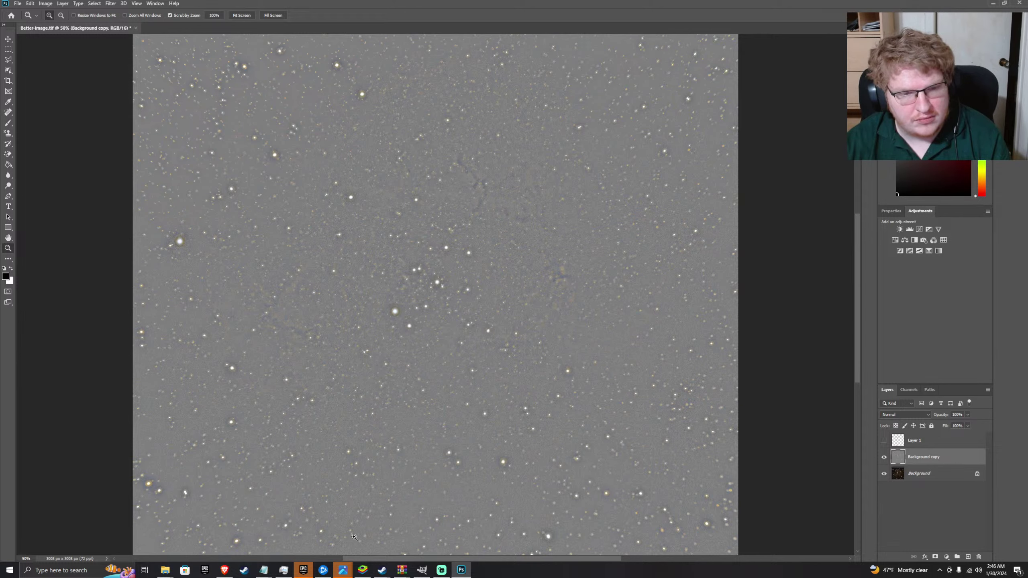
- Replay the tutorial's High Pass Filter section from 5:53 for the blend mode, and set the Background copy layer to Overlay in Photoshop
click(224, 570)
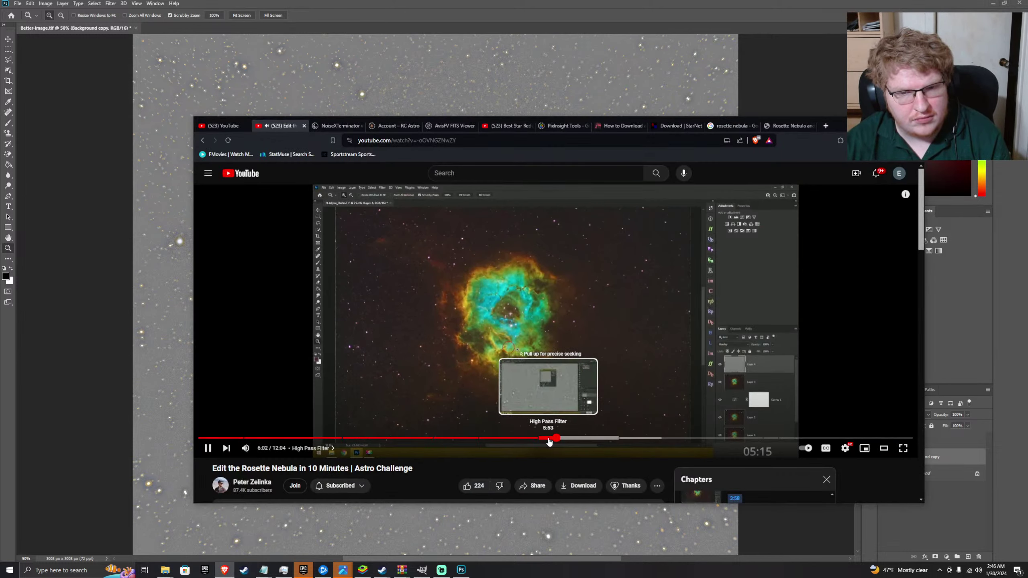
click(549, 439)
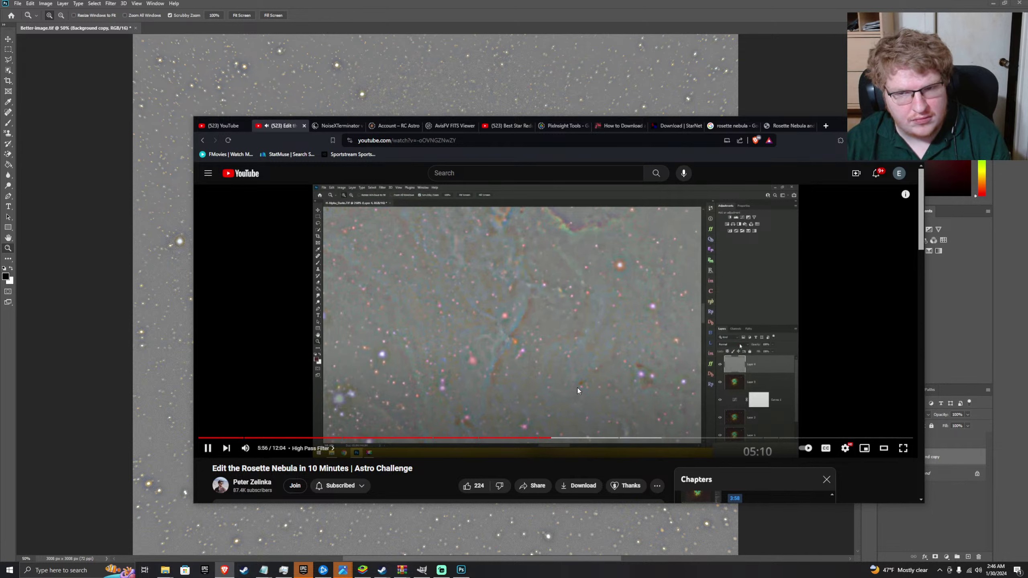
click(634, 397)
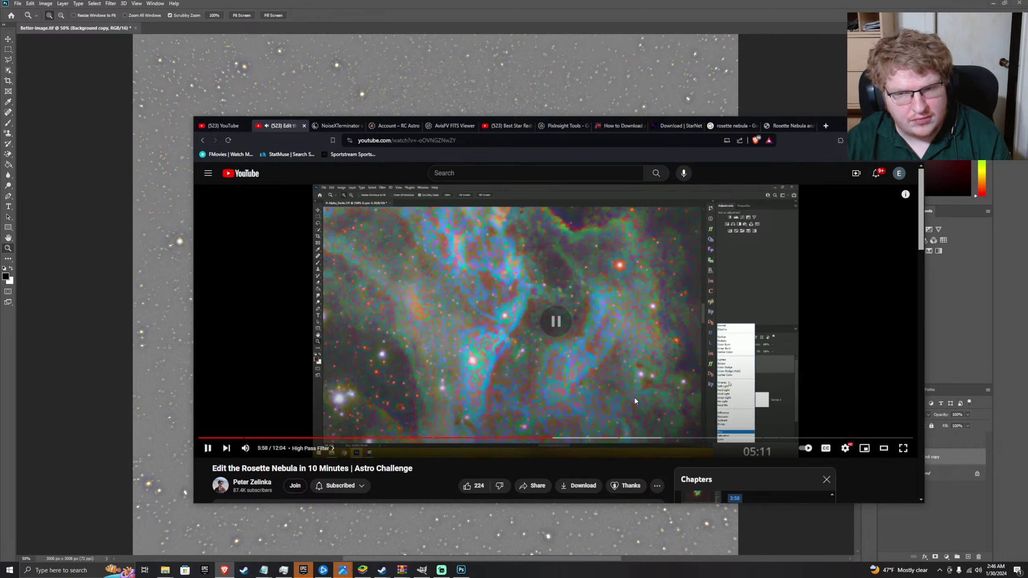
click(948, 504)
click(915, 416)
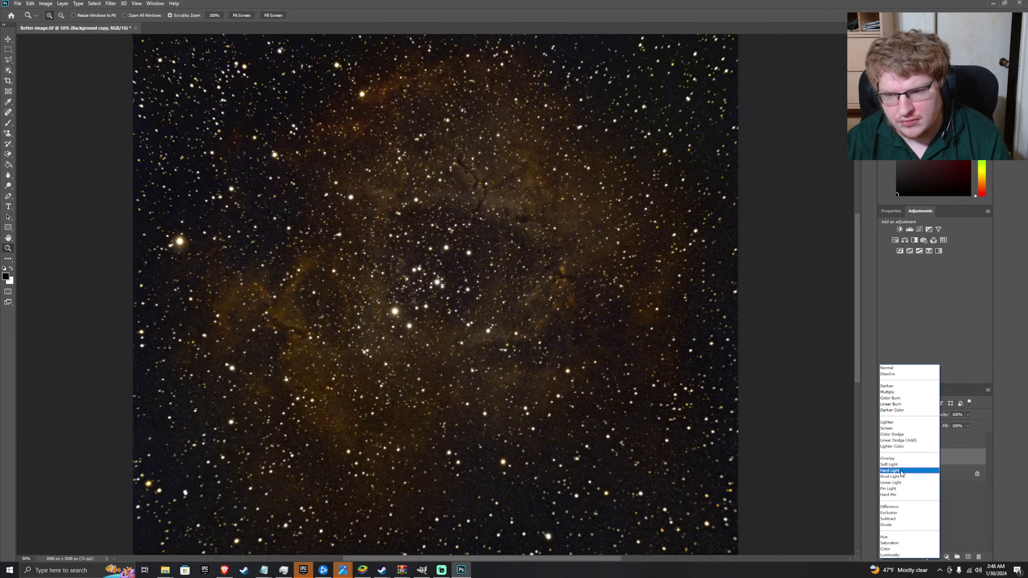
click(902, 458)
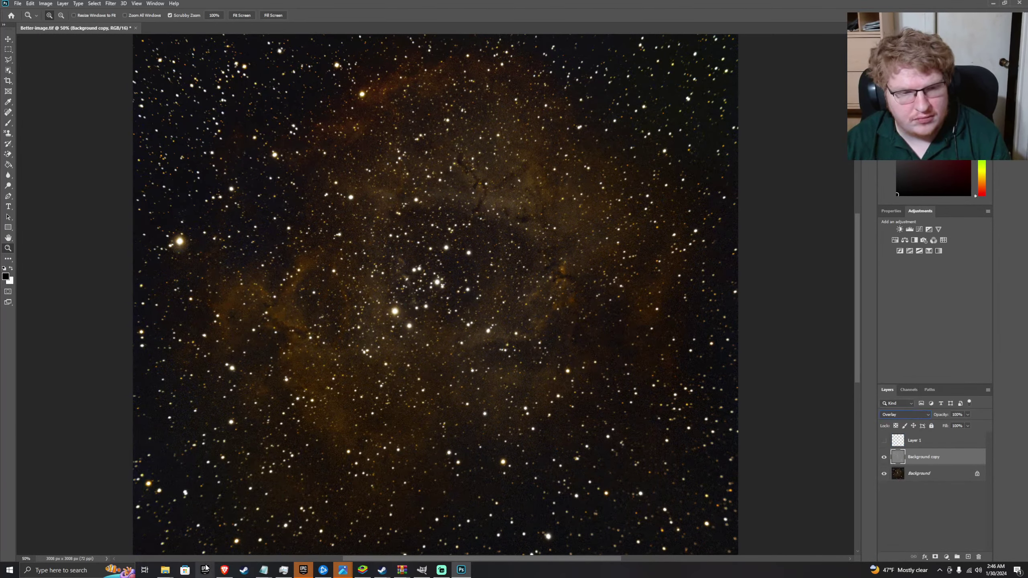
- Switch to the YouTube tutorial and watch how the high-pass layer is masked, viewing it briefly in full screen, and pause it
key(alt+Tab)
click(351, 404)
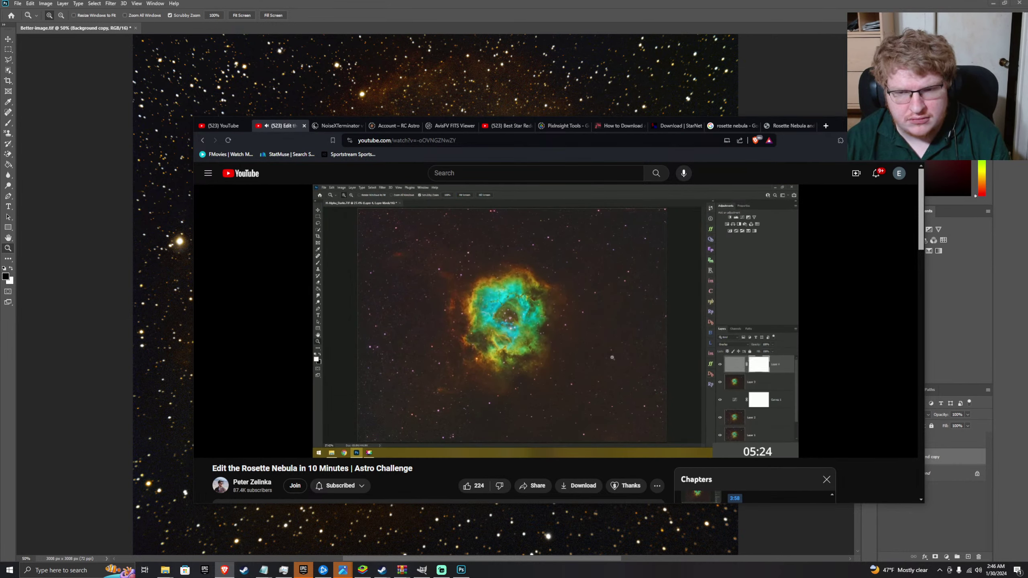
key(space)
drag(832, 128, 749, 86)
click(820, 406)
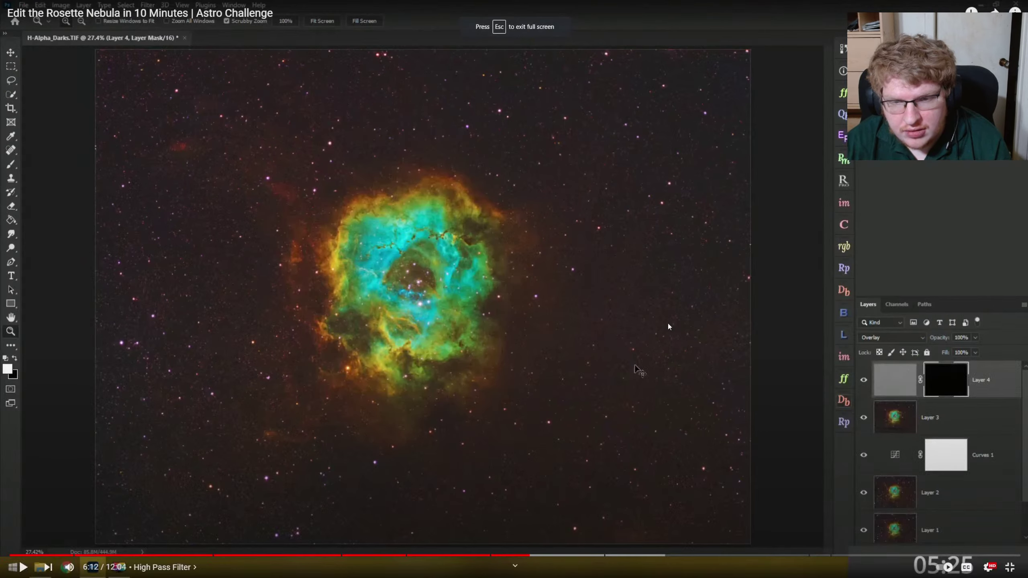
click(668, 323)
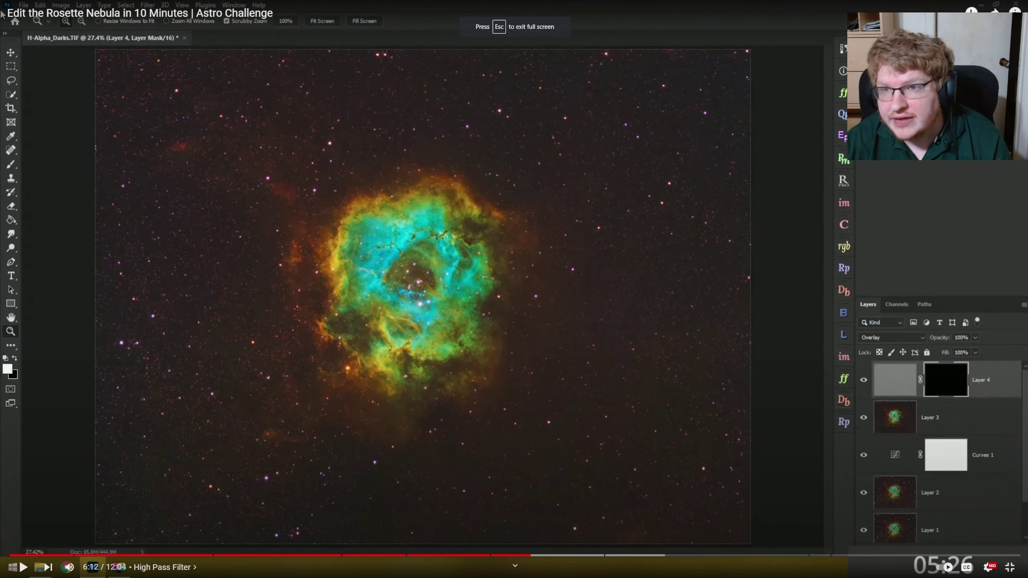
triple_click(3, 15)
key(Escape)
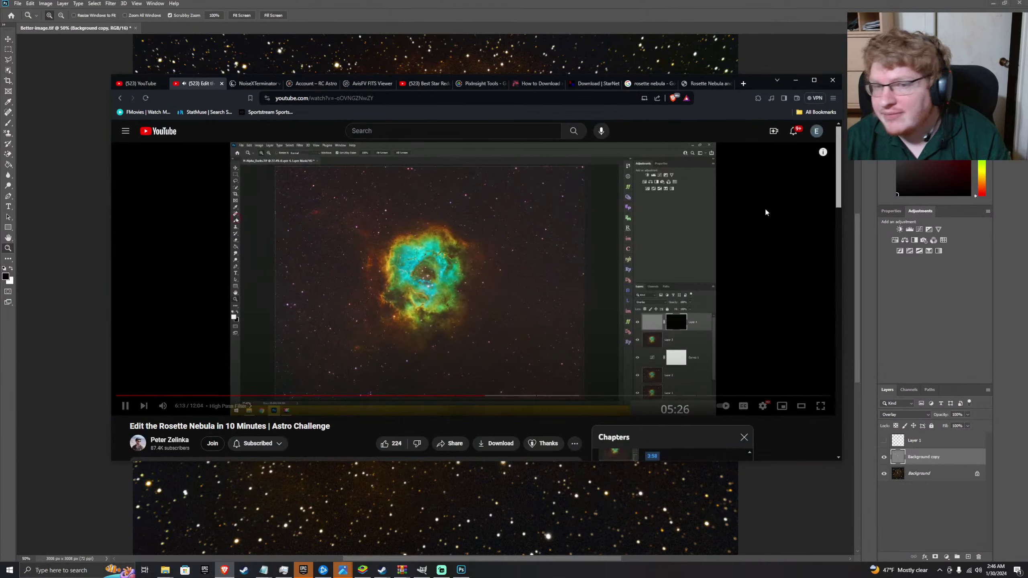
key(space)
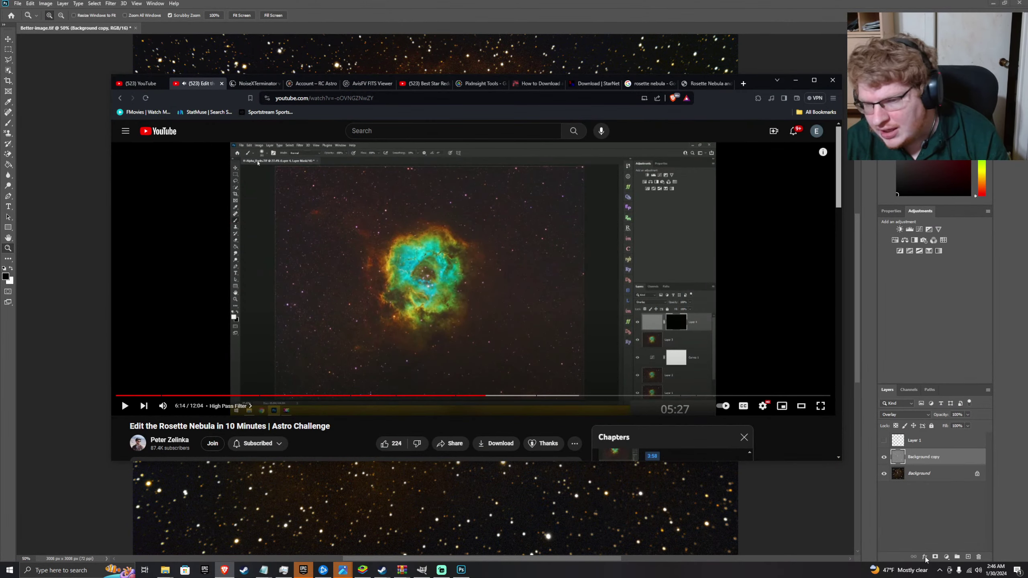
- Add a layer mask to the Background copy layer in Photoshop, recheck the masking part of the tutorial, and invert the mask to black
click(935, 558)
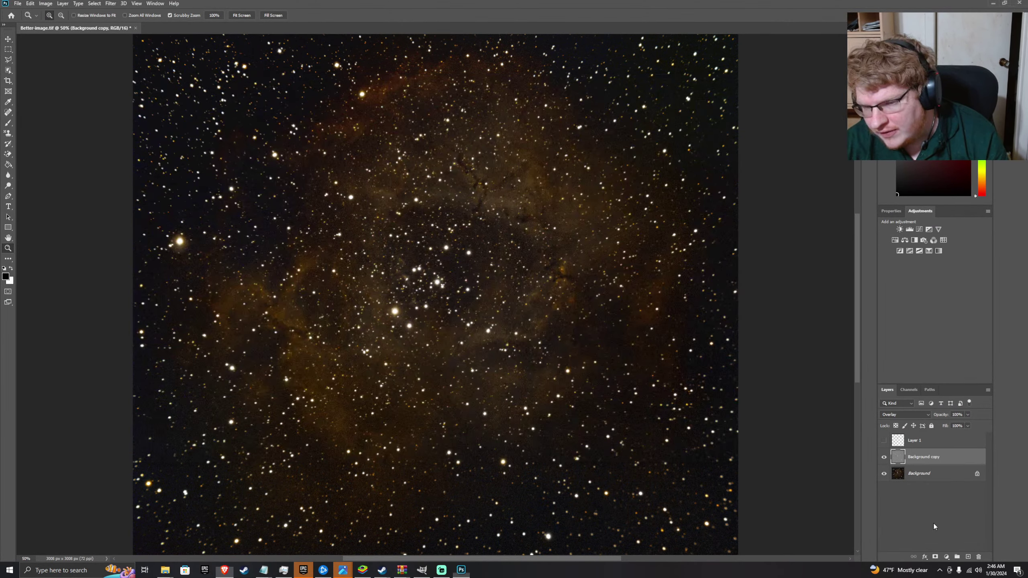
click(935, 558)
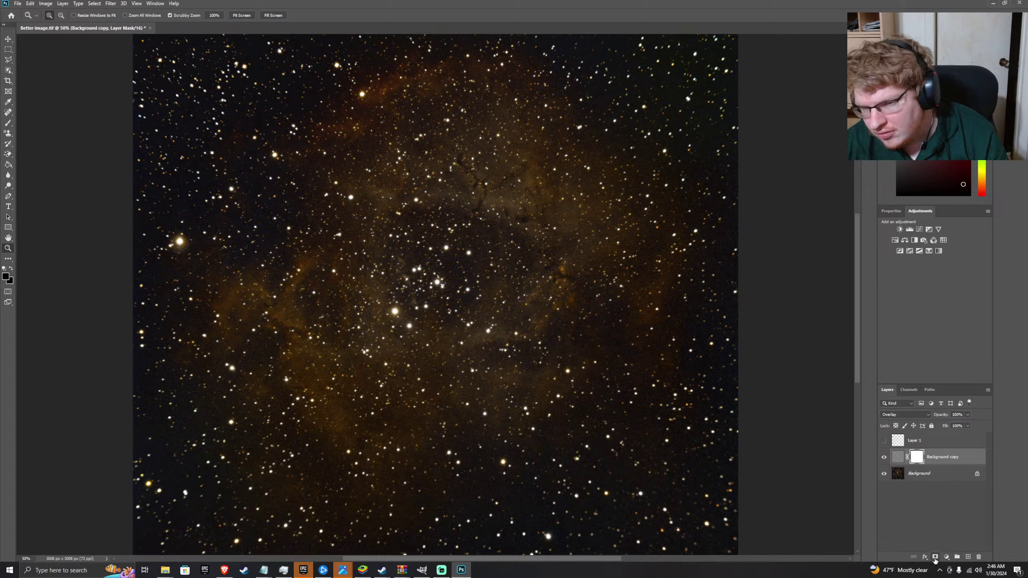
click(224, 570)
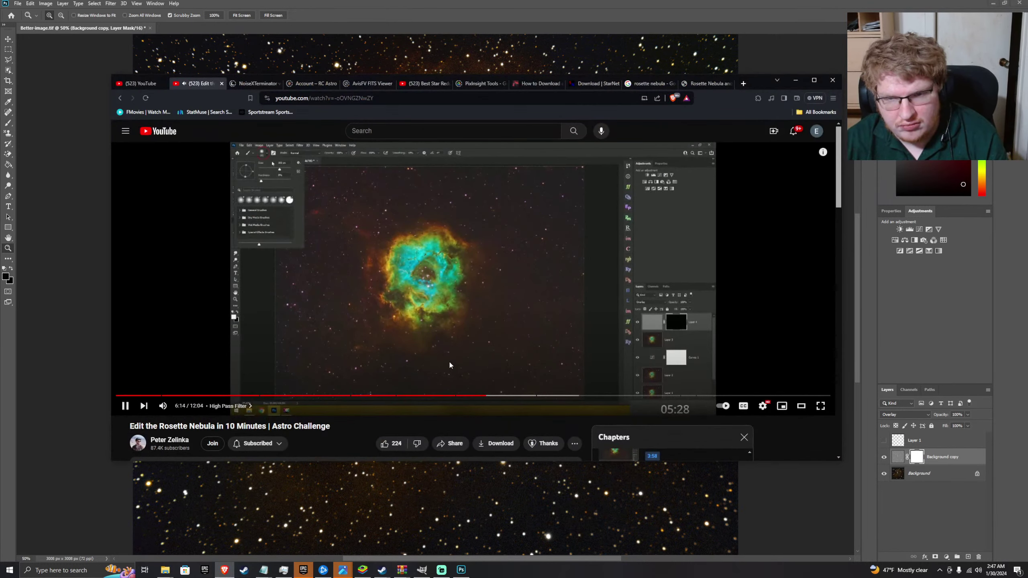
click(484, 396)
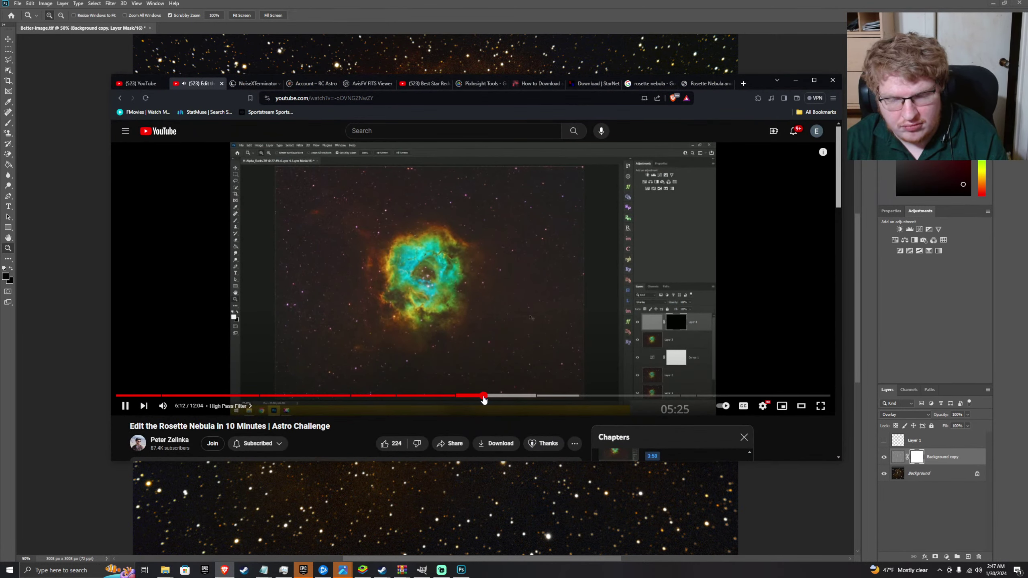
click(562, 345)
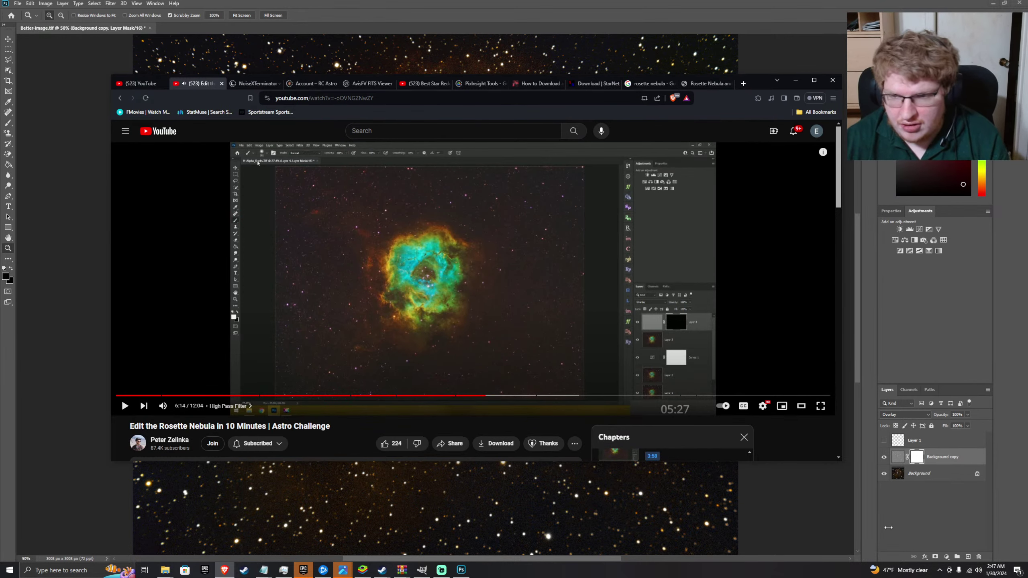
click(901, 524)
key(ctrl+i)
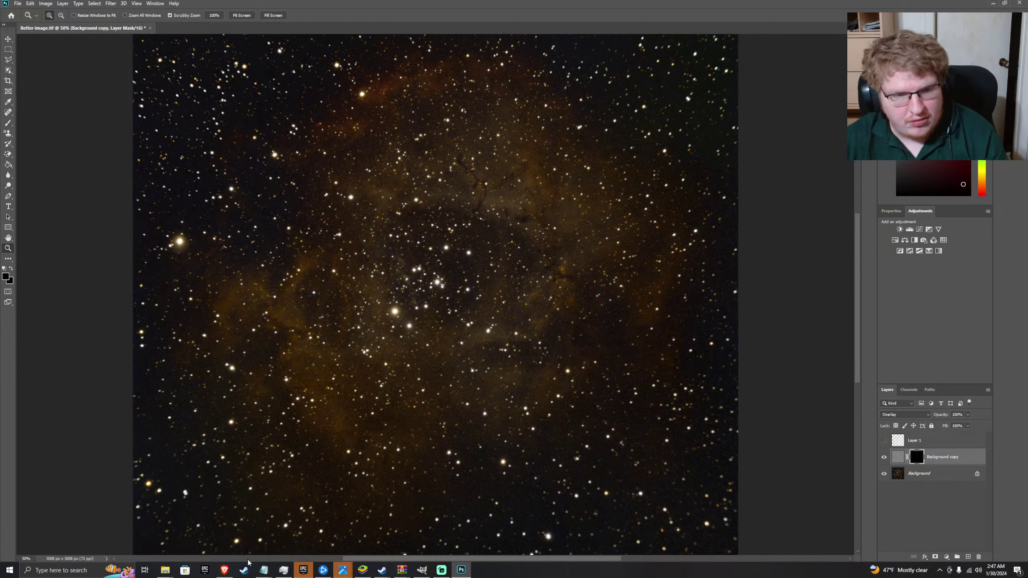
- Switch to the tutorial and replay the brush setup part of the High Pass Filter section from about 6:12
click(224, 569)
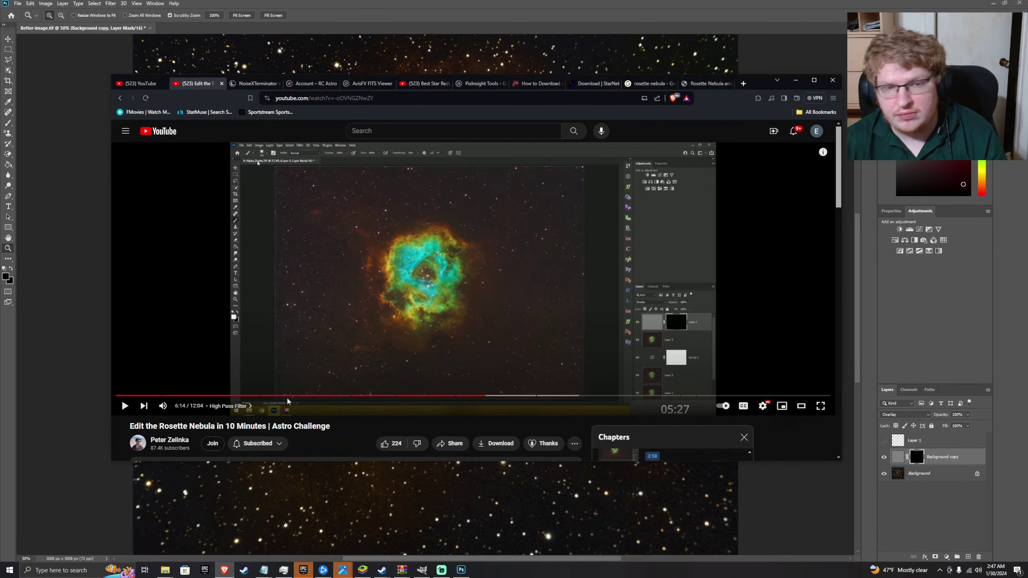
click(316, 350)
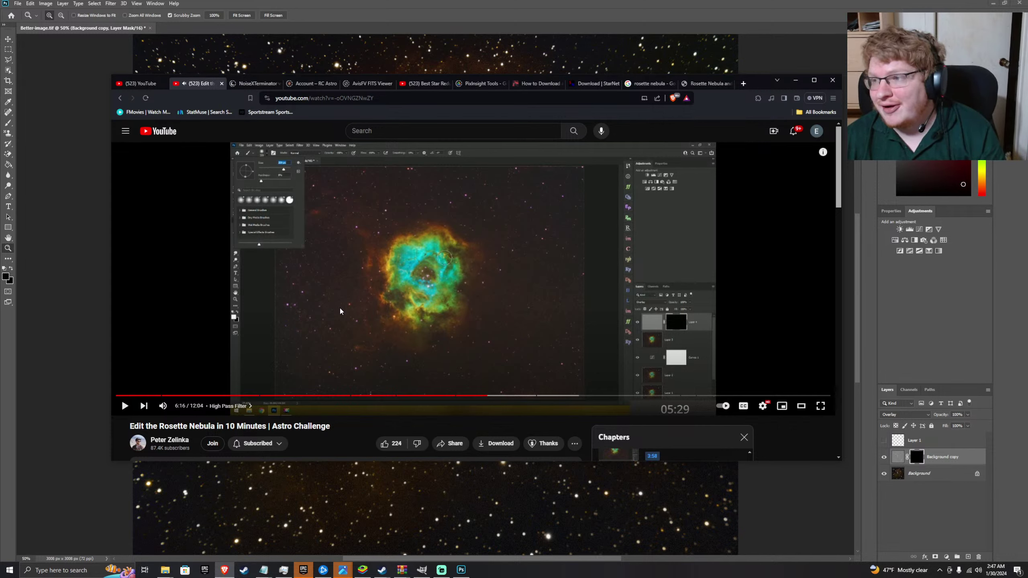
click(447, 244)
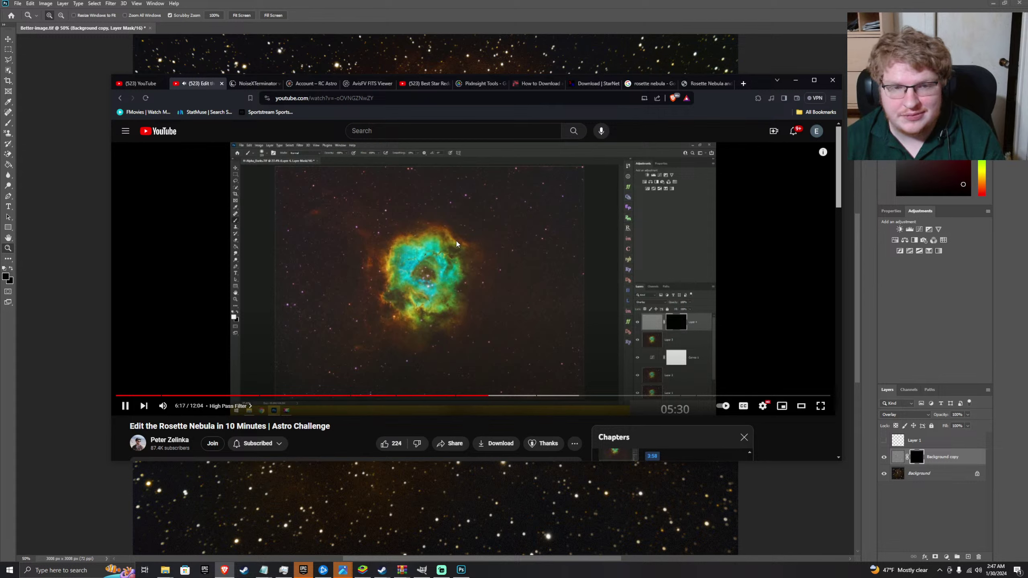
click(482, 396)
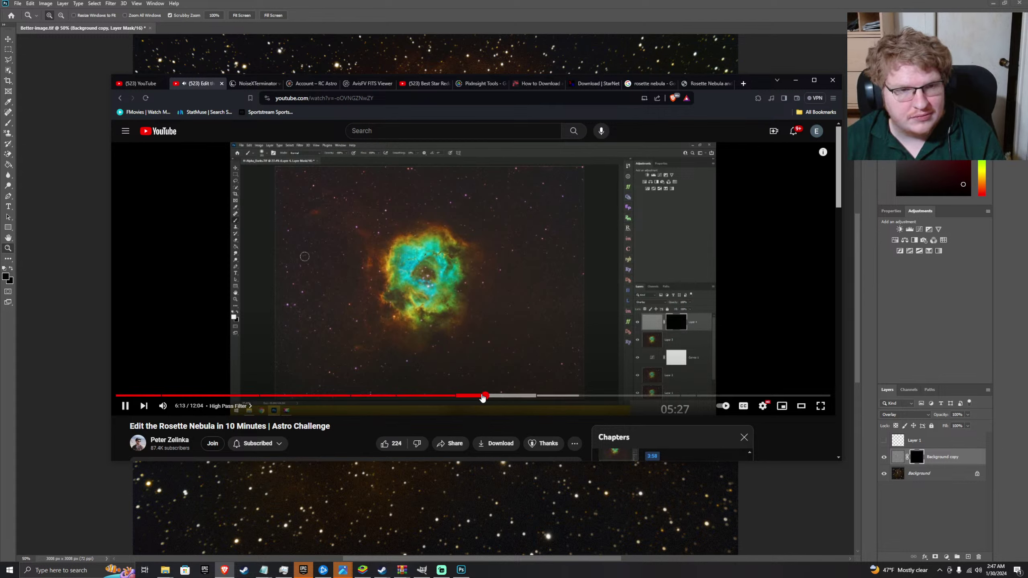
click(482, 396)
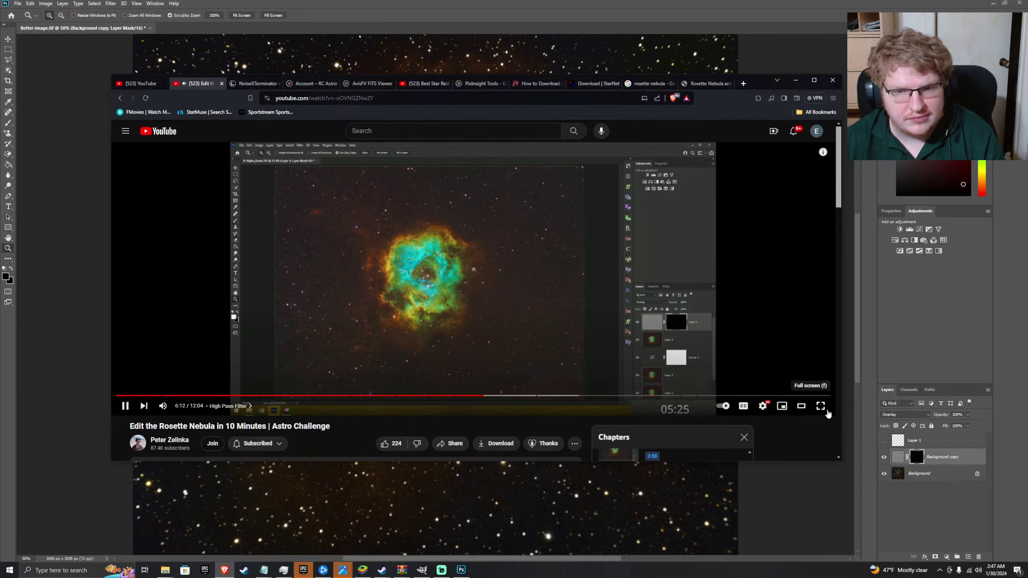
- Arrange the YouTube tutorial and Photoshop windows side by side, with the video paused and more of the nebula in view
drag(661, 3, 760, 53)
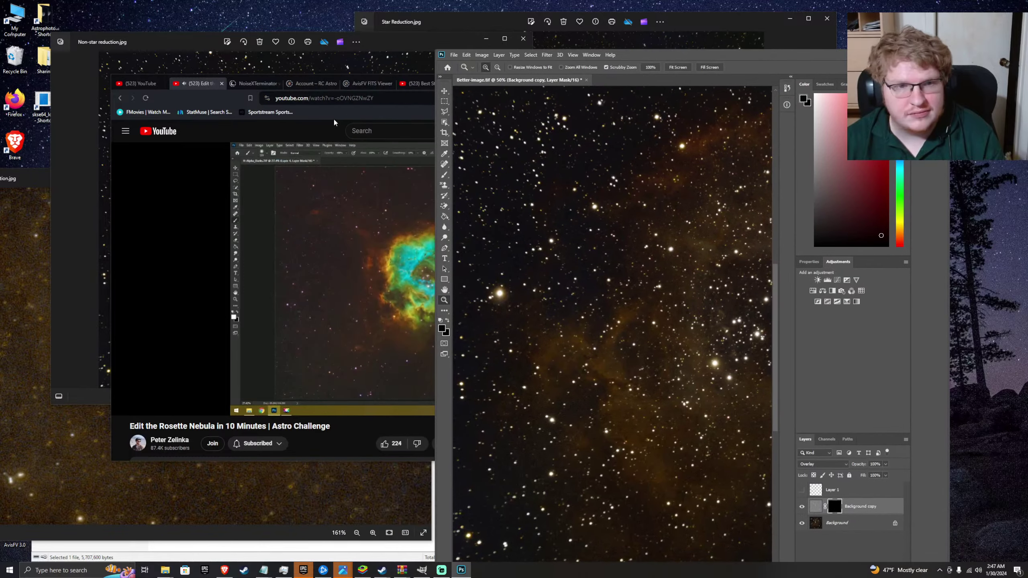
drag(229, 102, 1, 201)
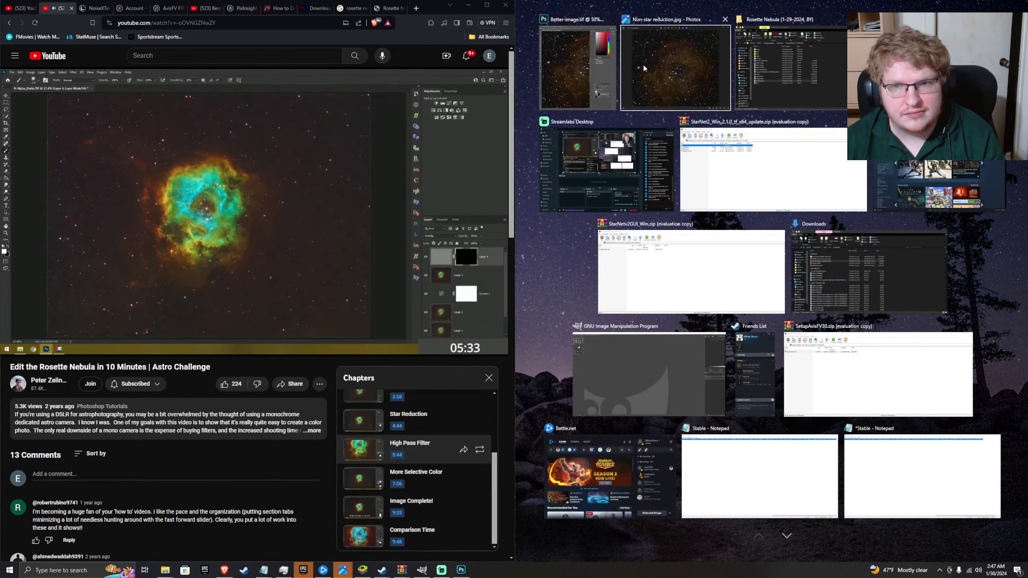
click(153, 229)
click(651, 57)
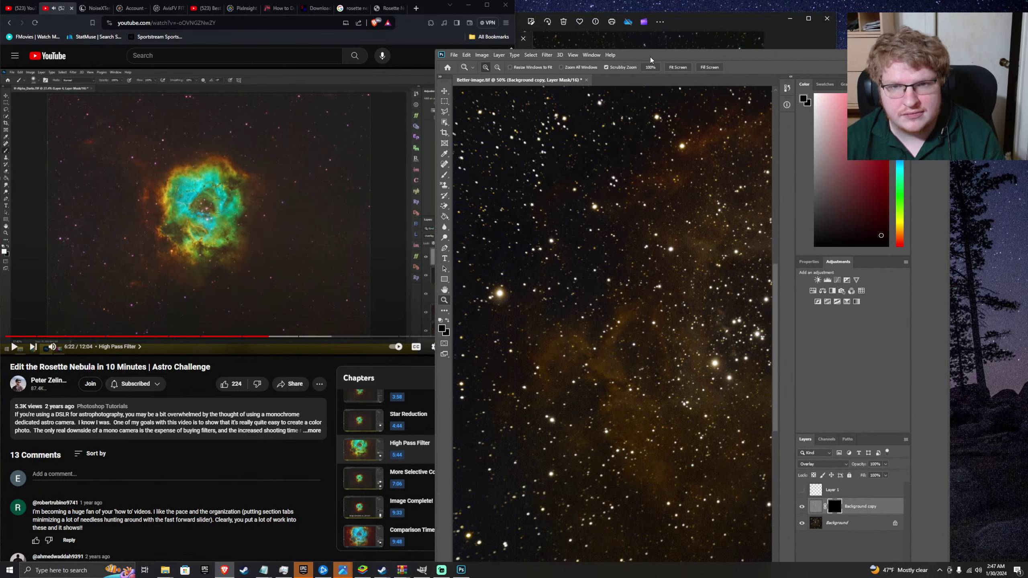
click(360, 140)
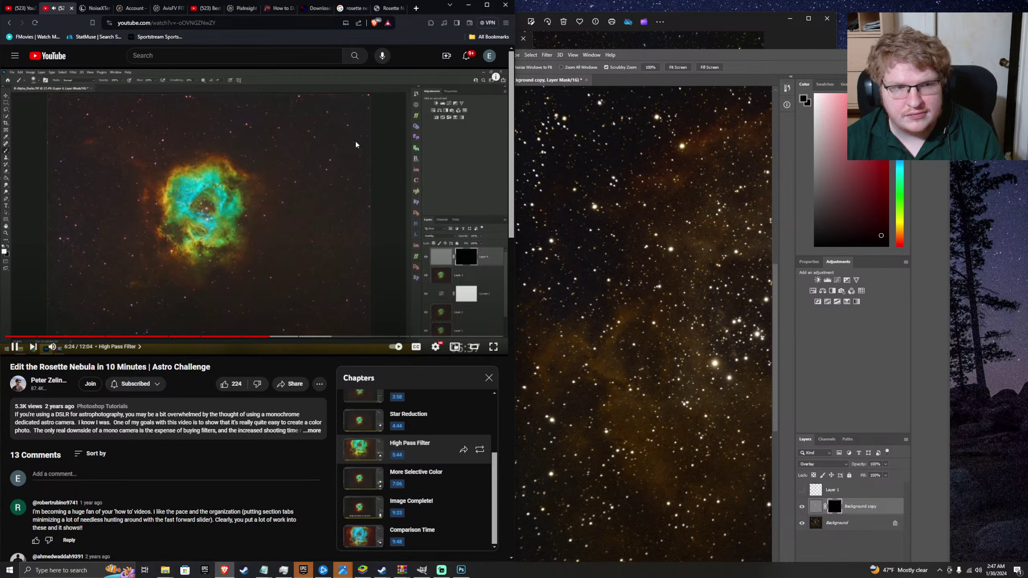
click(336, 153)
drag(630, 60, 1027, 22)
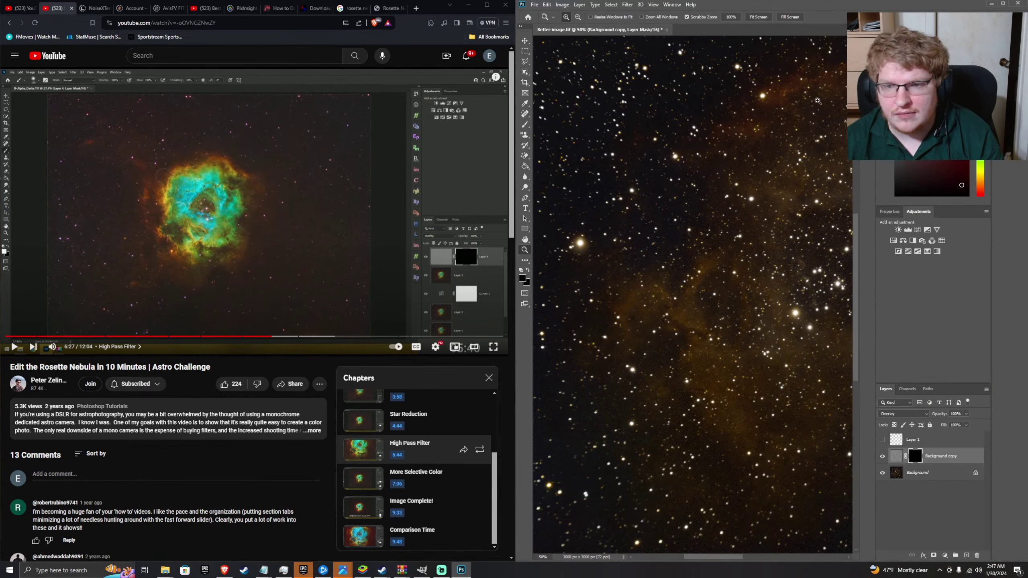
scroll(767, 442, right, 2)
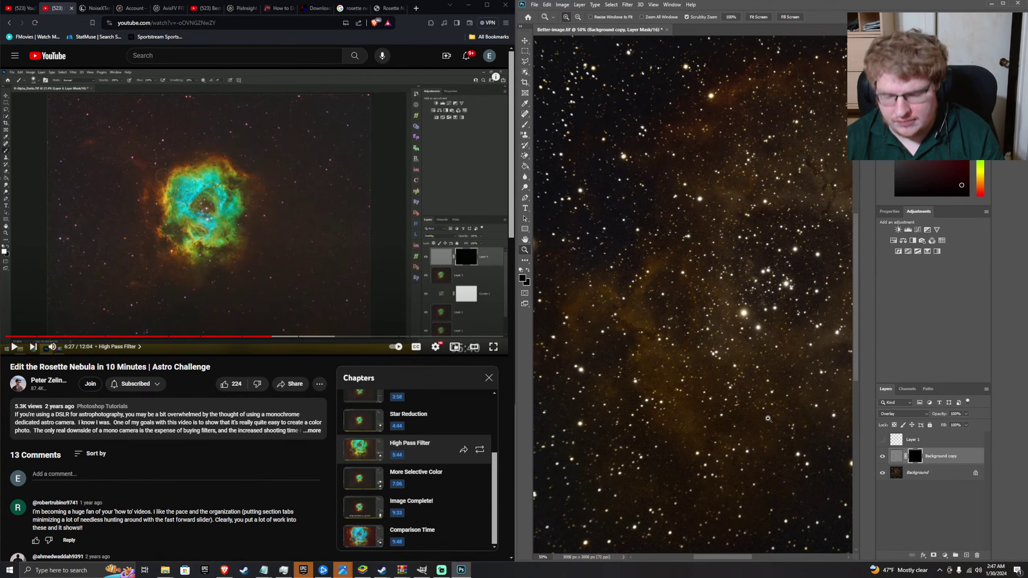
- Replay the High Pass Filter brush setup from about 6:08 in full screen, pause at 6:17, and leave full screen
drag(768, 442, 761, 348)
click(183, 278)
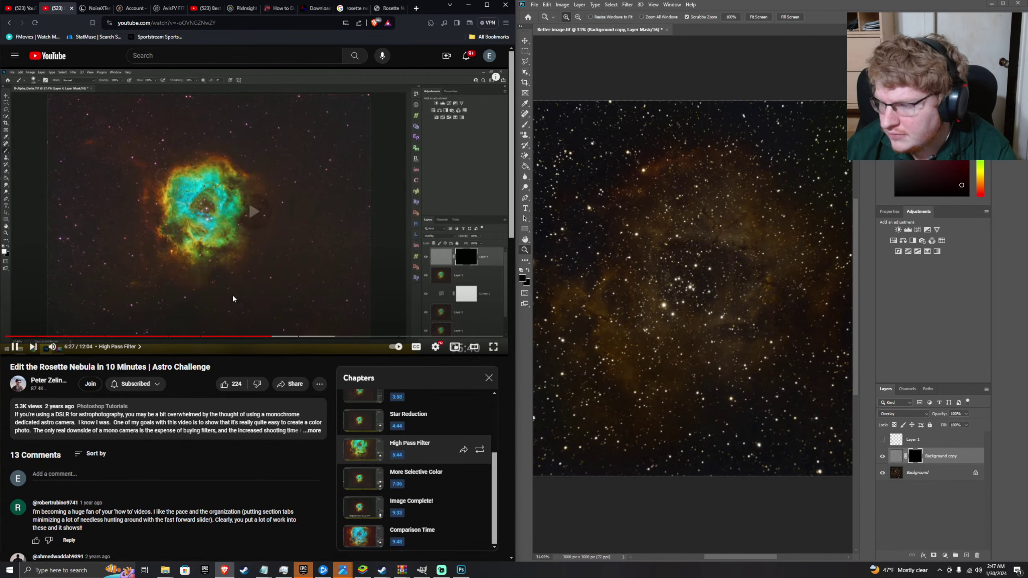
click(263, 337)
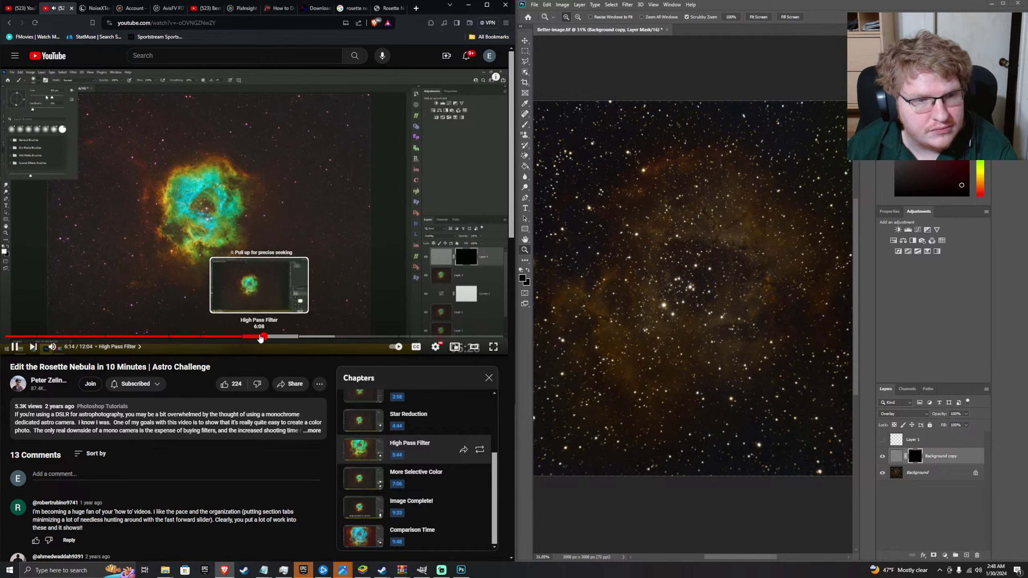
click(261, 337)
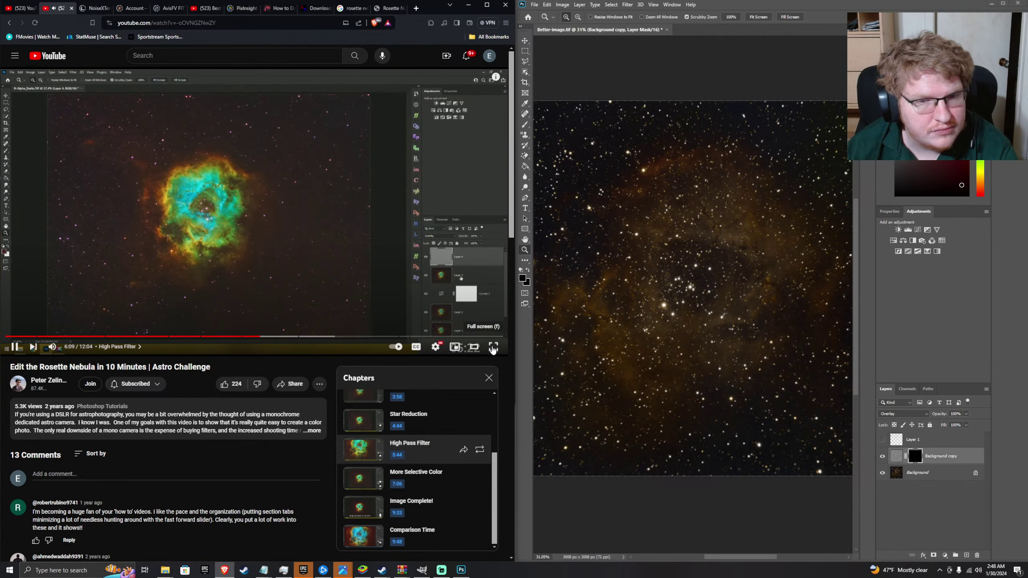
click(493, 346)
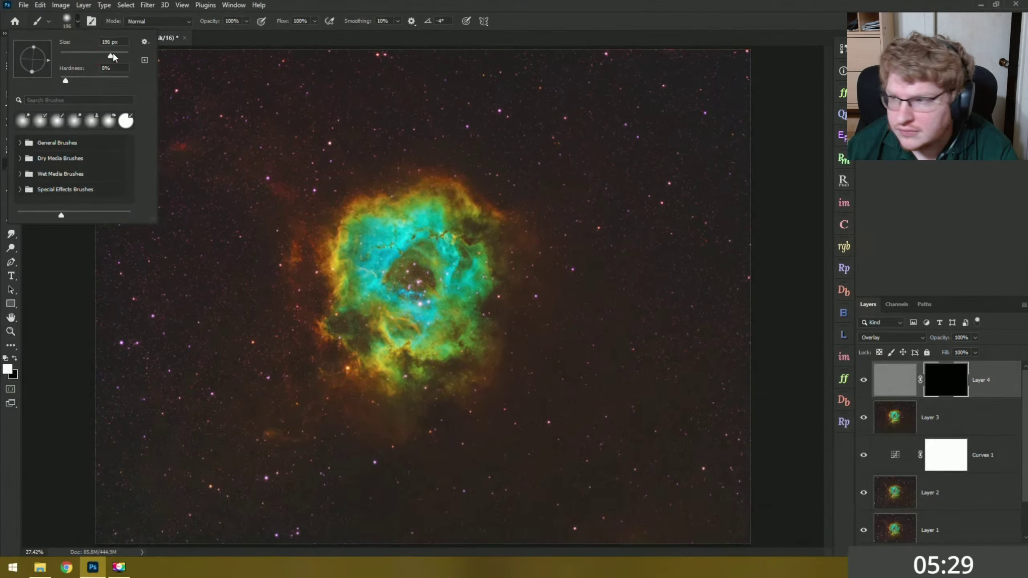
click(390, 286)
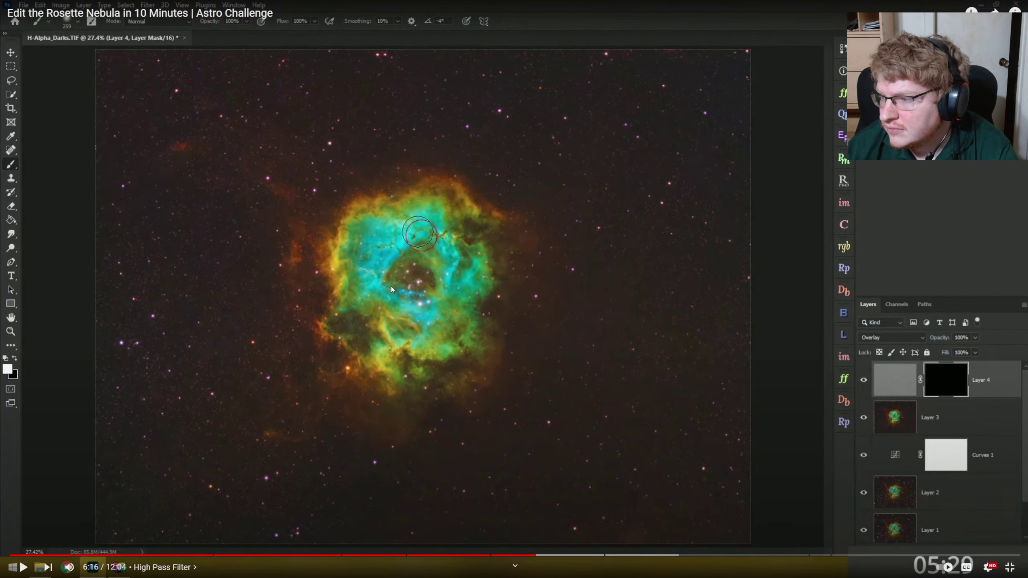
click(391, 289)
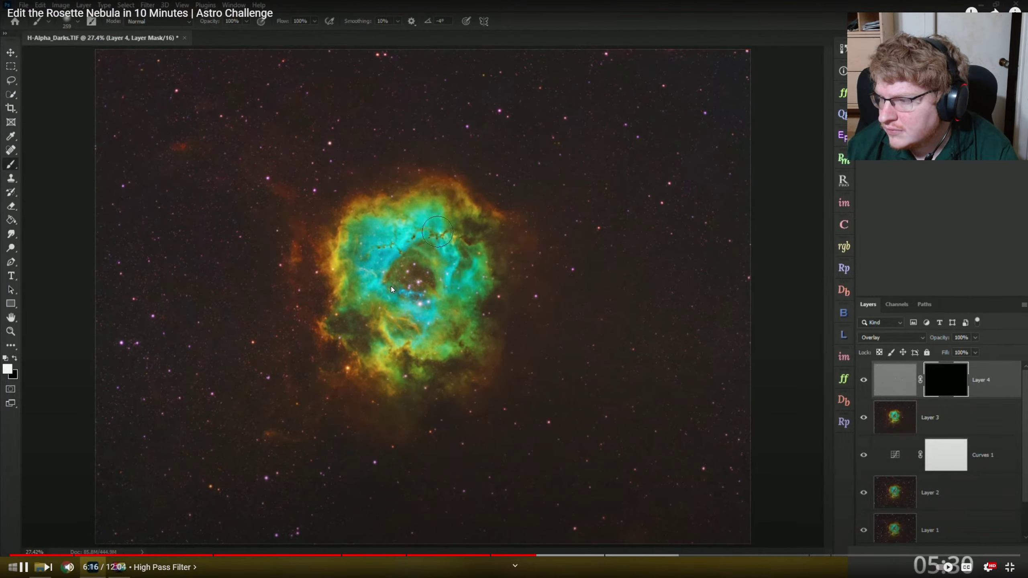
click(391, 289)
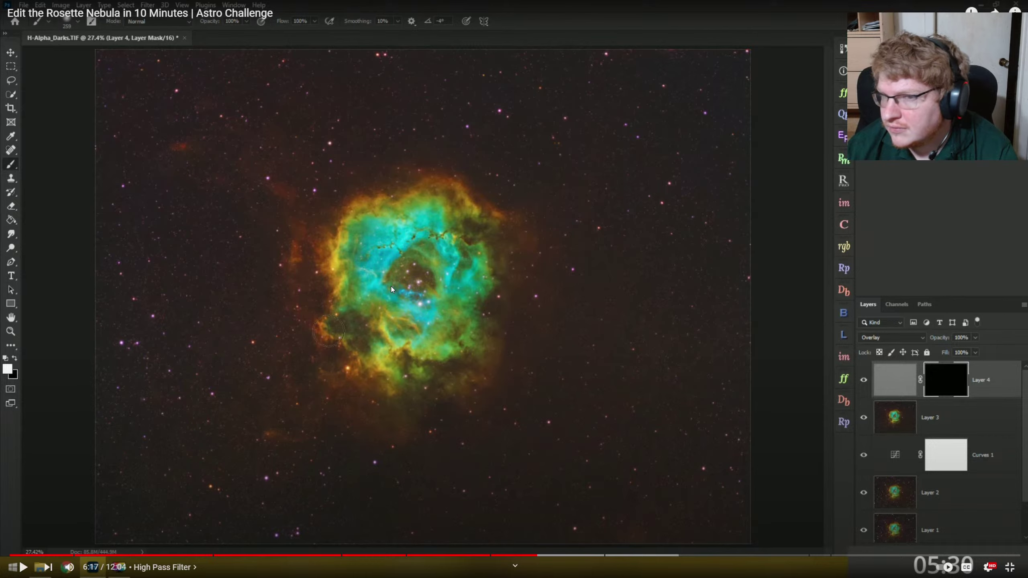
click(1009, 566)
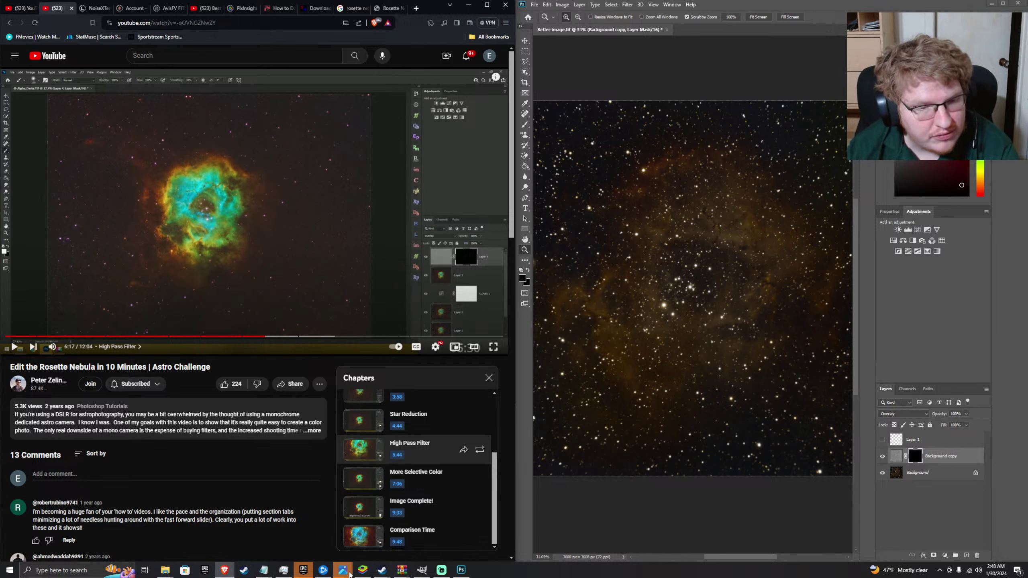
- Look through the other open browser tabs, including the star reduction video, StarNet article and RC Astro account, and return to the Rosette tutorial
mouse_move(347, 574)
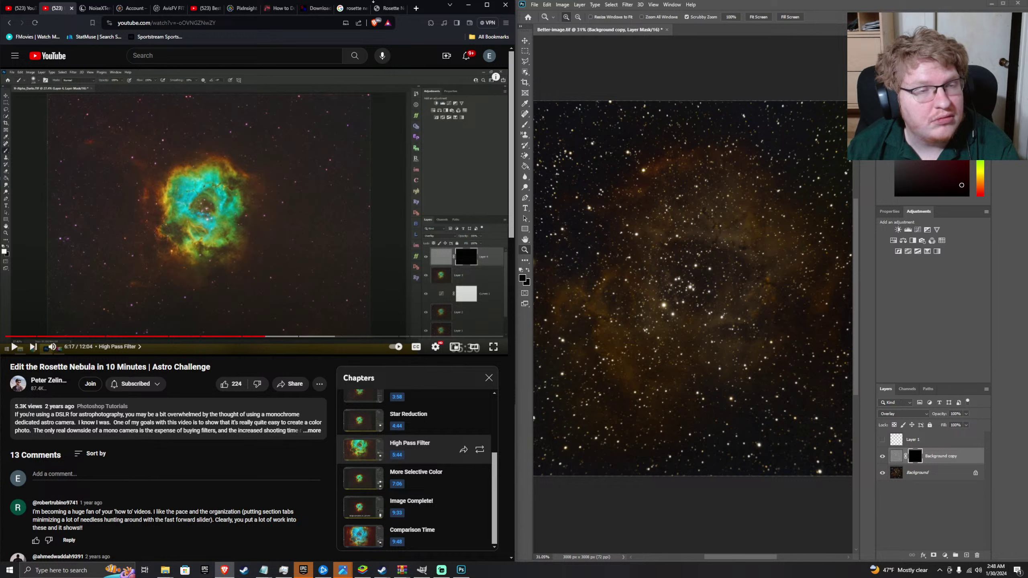
click(198, 11)
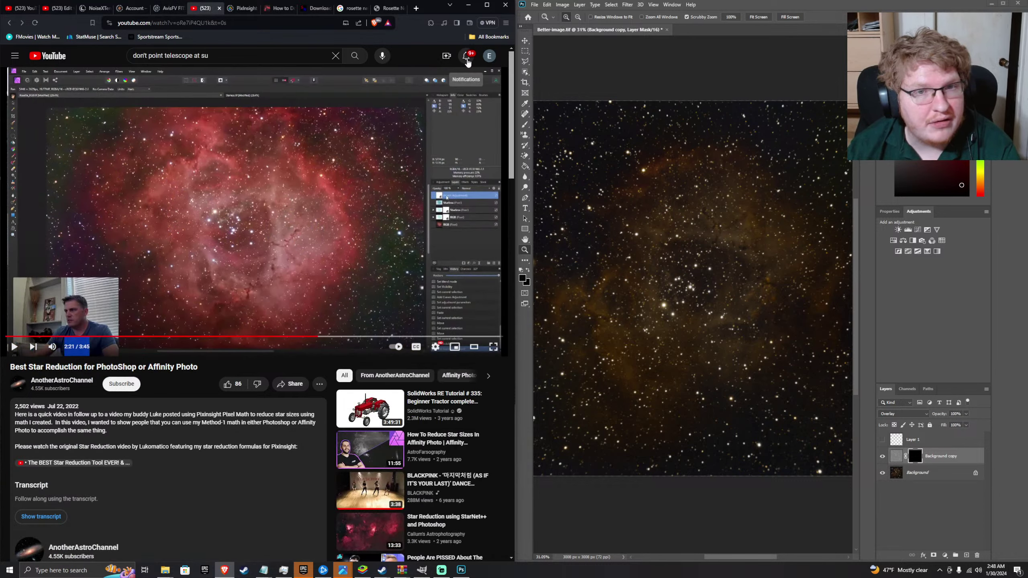
click(466, 57)
click(466, 57)
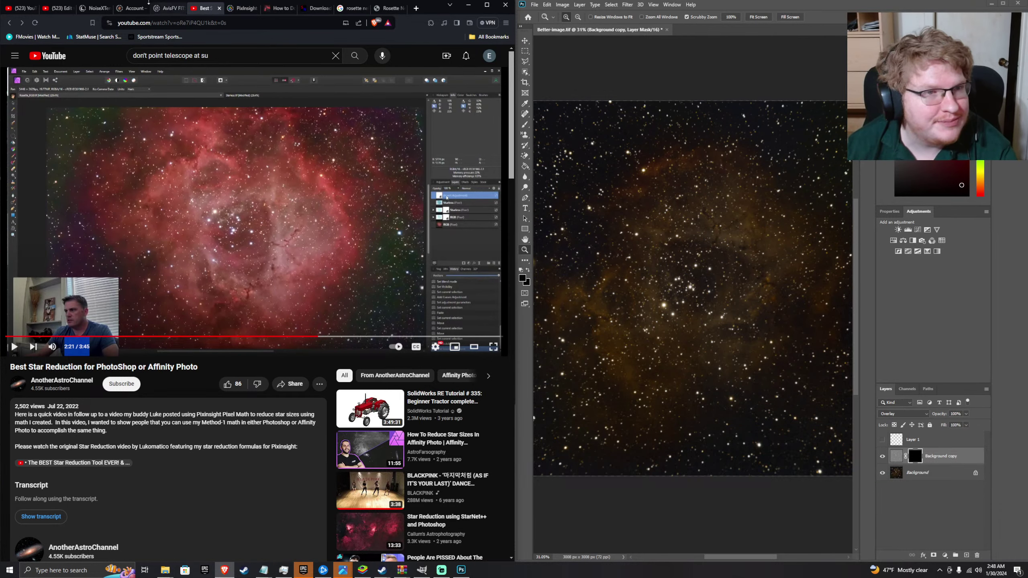
click(132, 9)
click(269, 12)
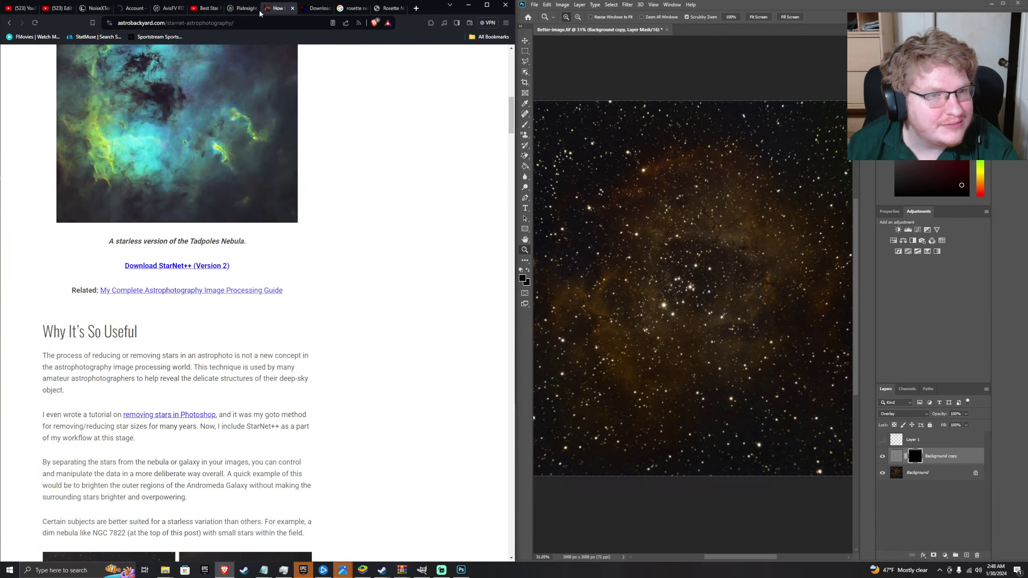
click(242, 8)
click(210, 9)
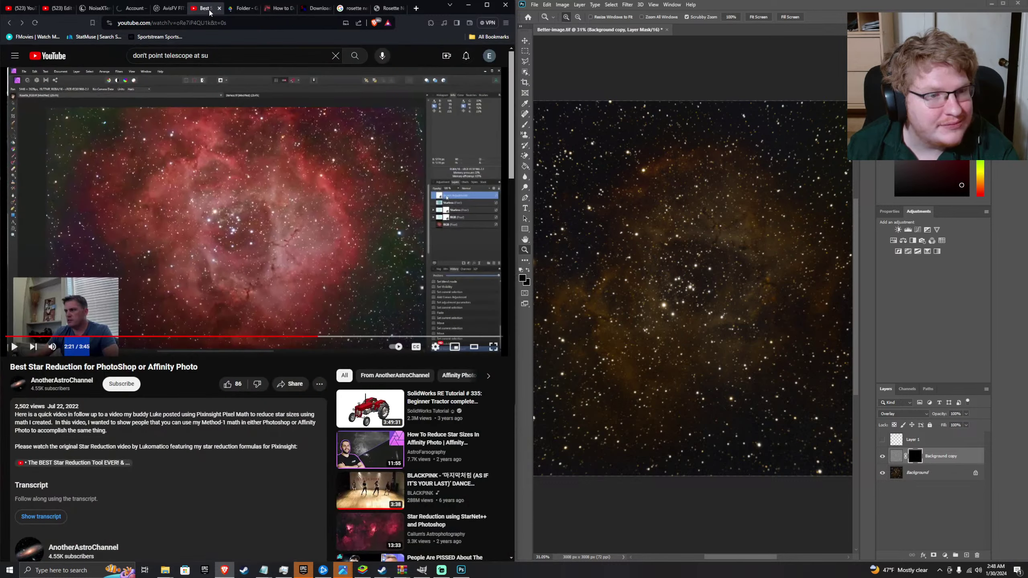
click(277, 11)
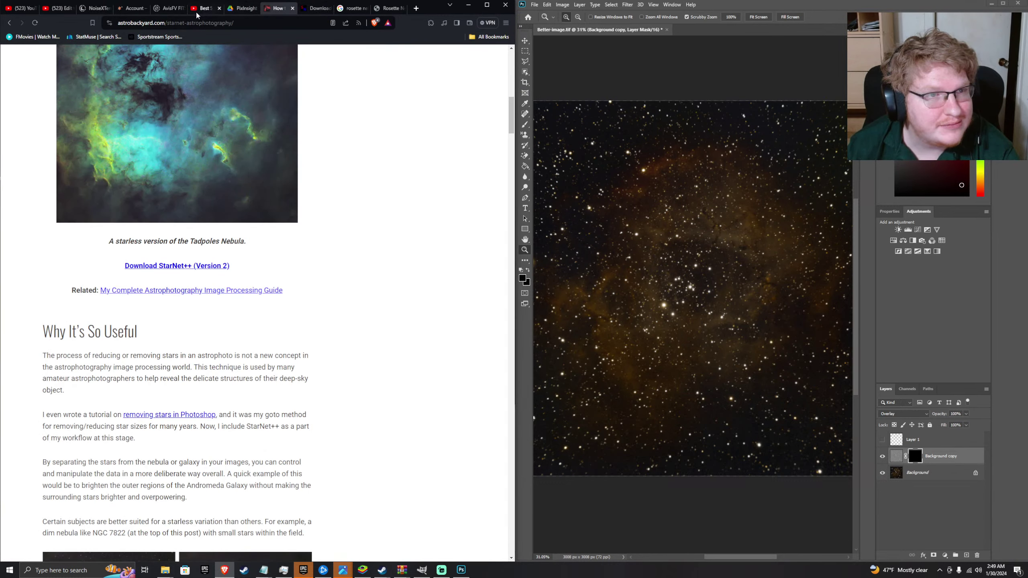
click(130, 9)
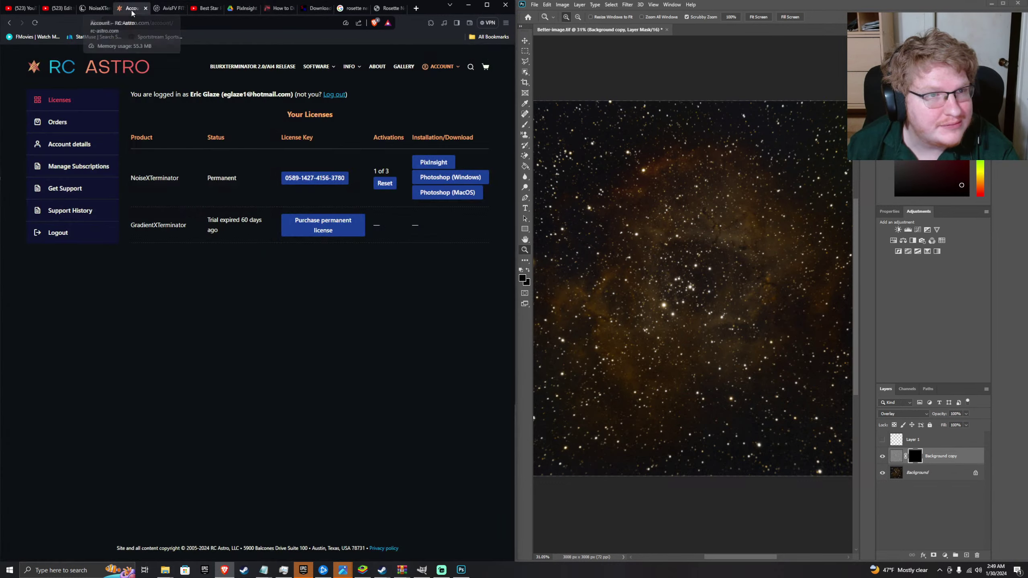
click(59, 9)
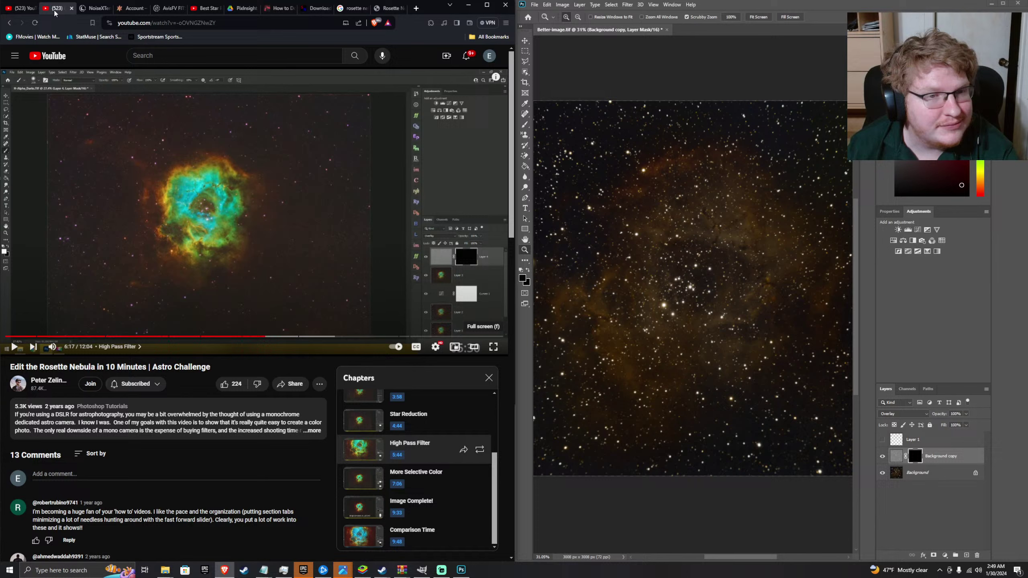
- Replay the tutorial's brush size settings from about 6:12 and pause the video at 6:17
click(223, 168)
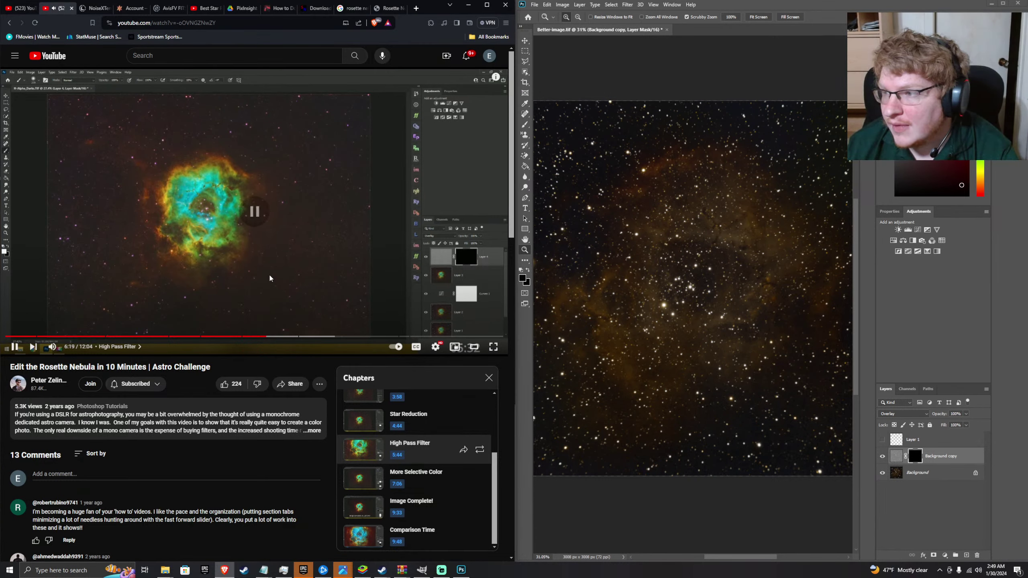
click(270, 276)
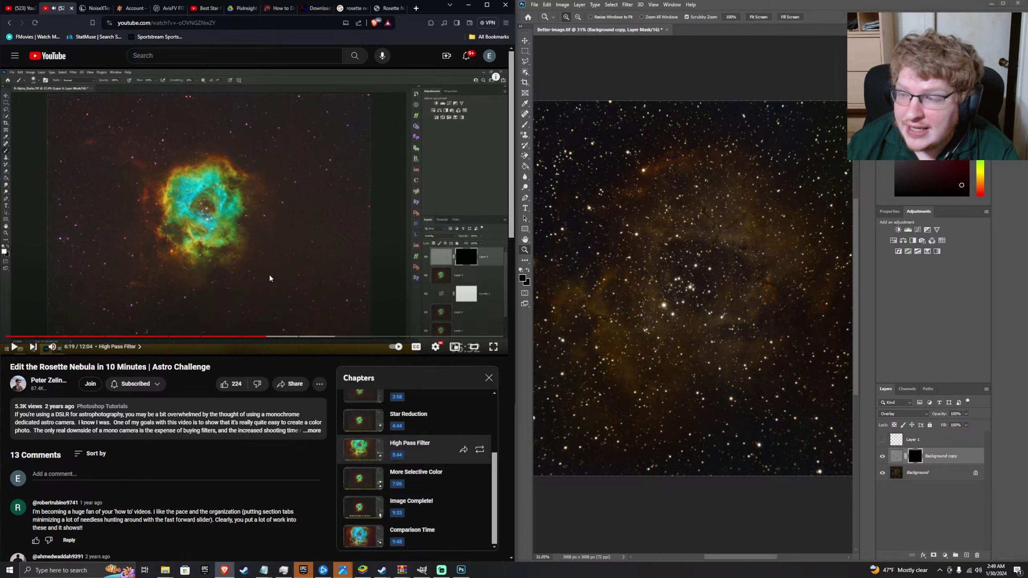
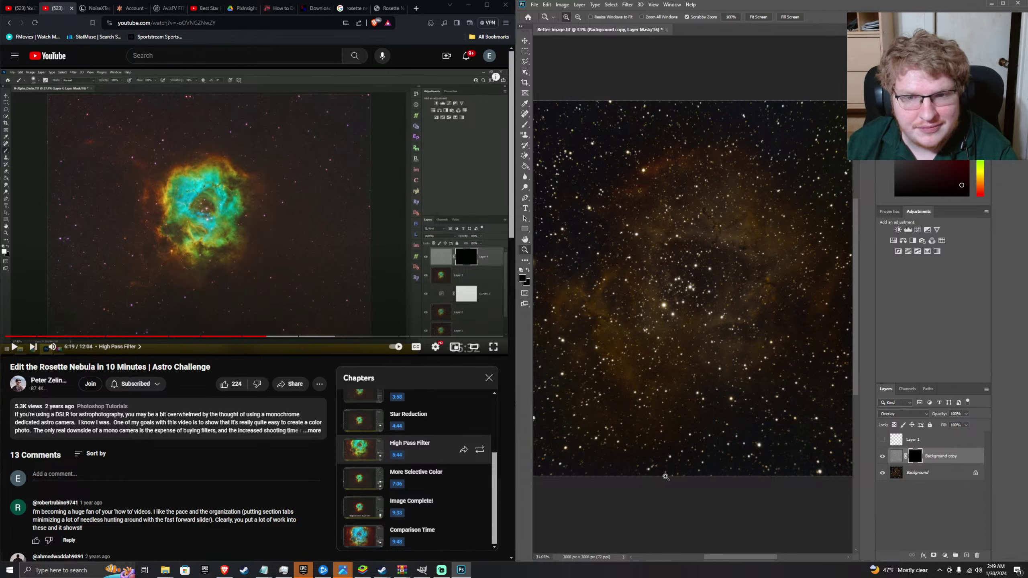
mouse_move(727, 4)
mouse_down()
mouse_move(737, 21)
mouse_move(731, 13)
mouse_up()
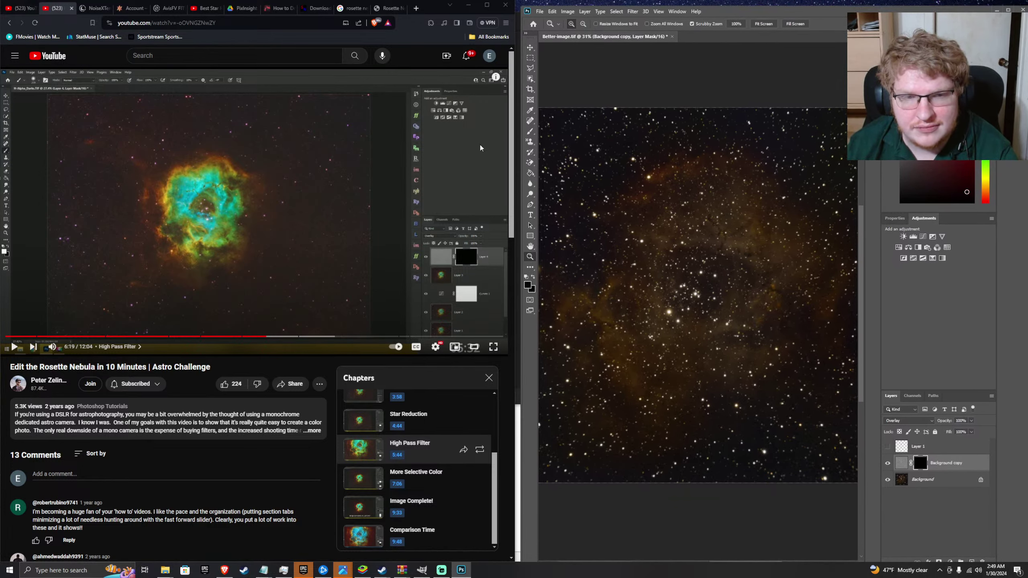
click(253, 275)
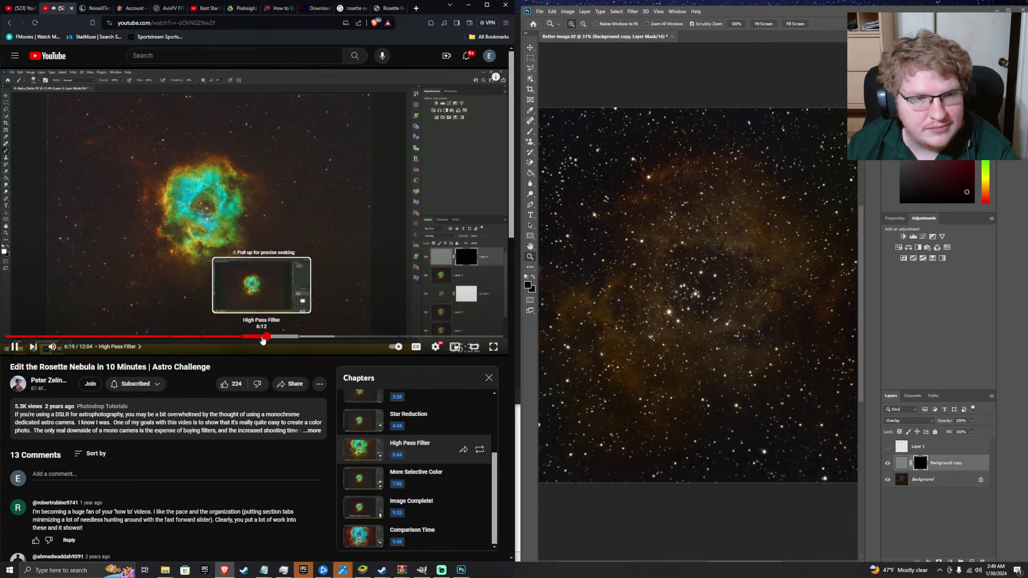
click(262, 337)
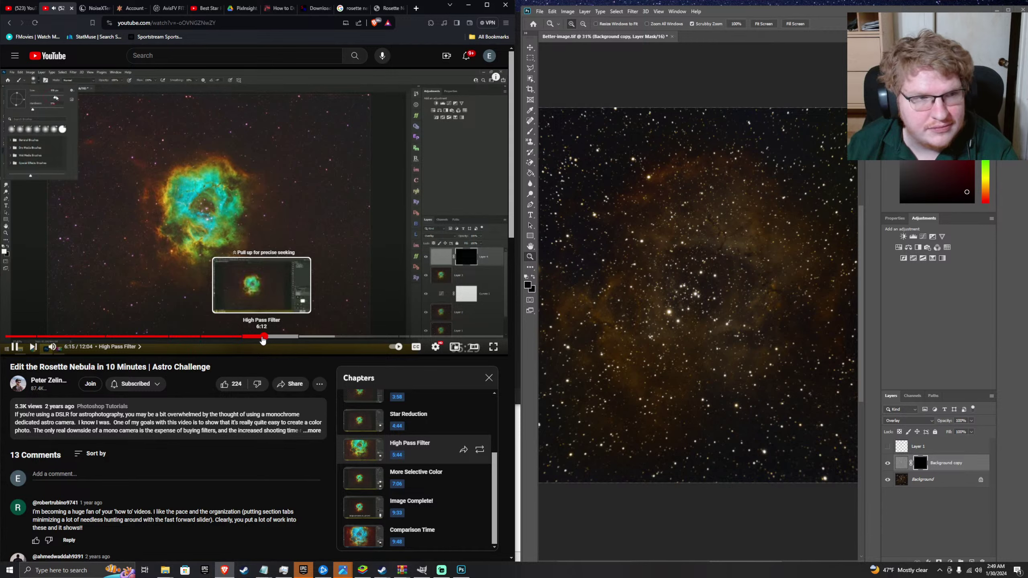
click(253, 278)
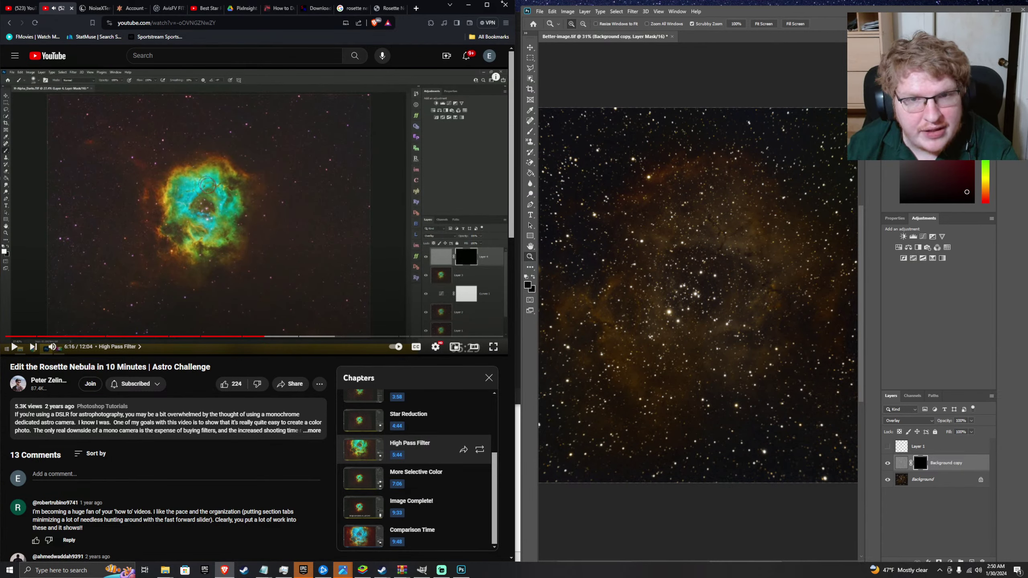
click(349, 180)
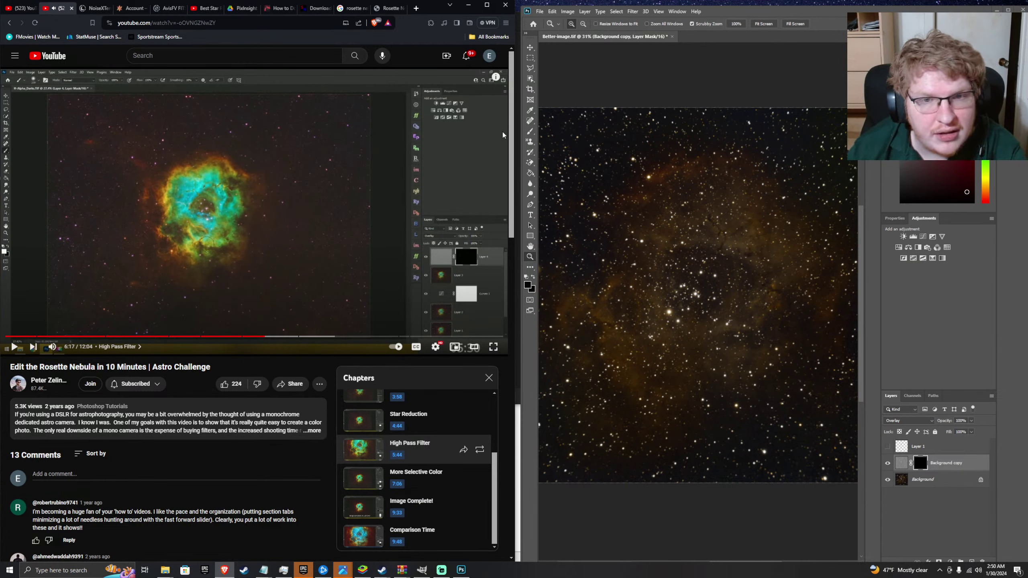
- Select the Brush tool in Photoshop, check the brush in the enlarged tutorial, and set the brush size to 259 px
click(532, 134)
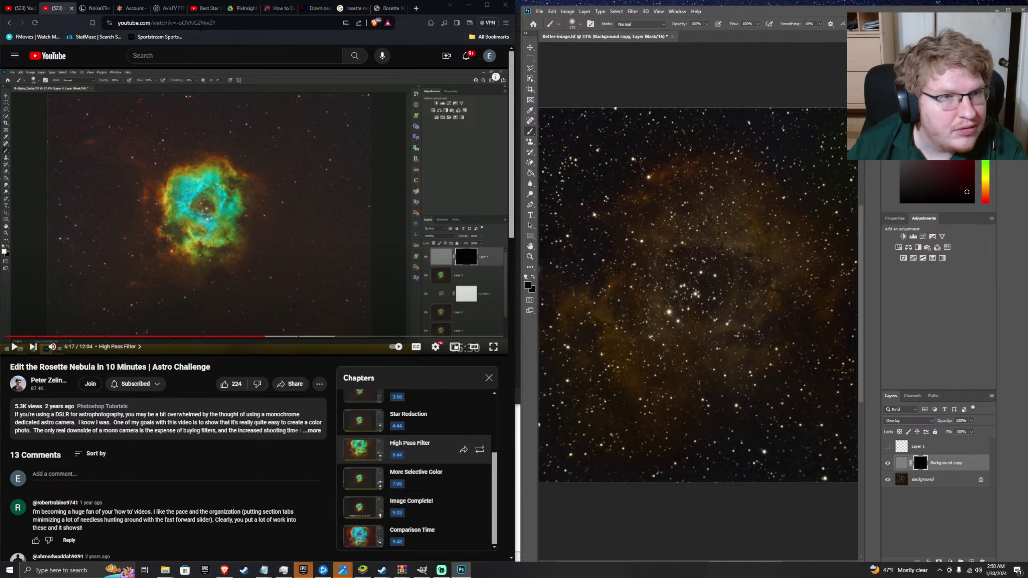
click(487, 5)
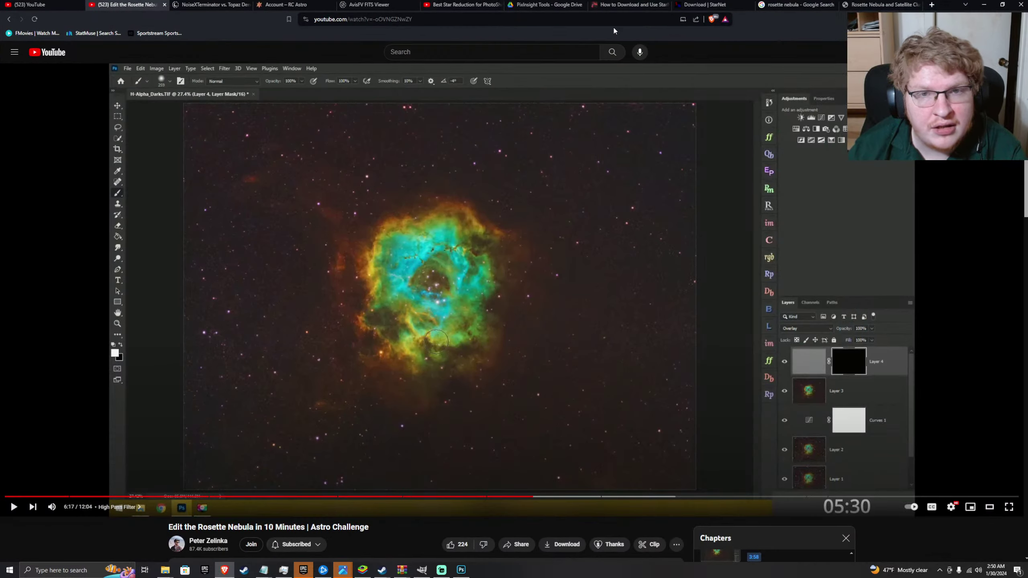
click(1002, 5)
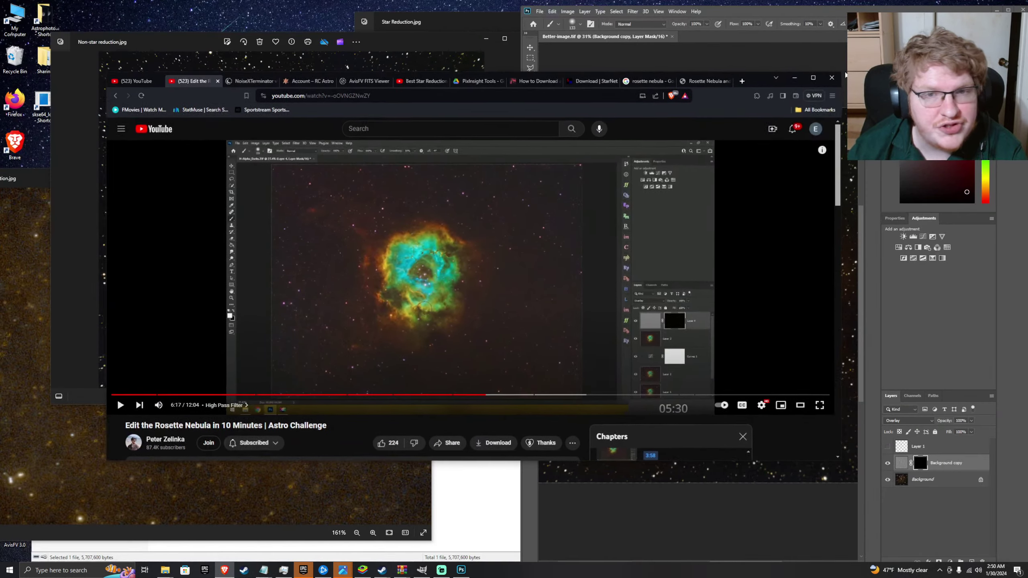
click(589, 35)
click(580, 24)
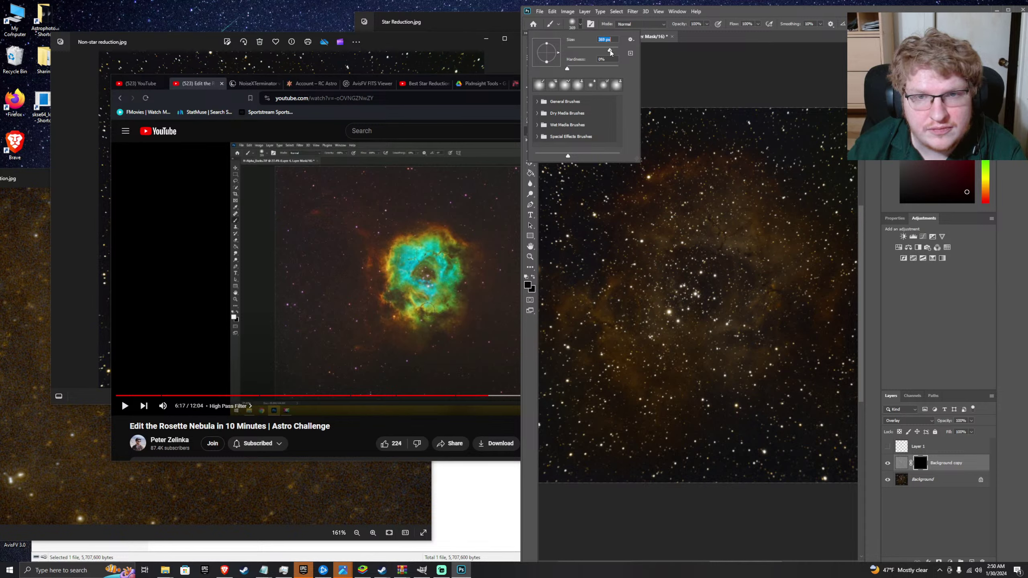
text(259)
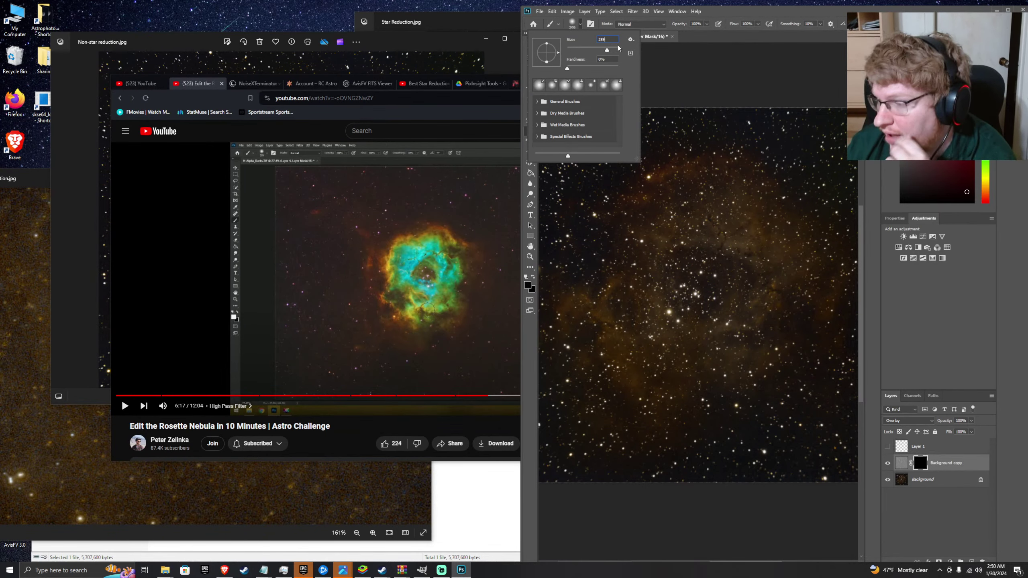
key(Return)
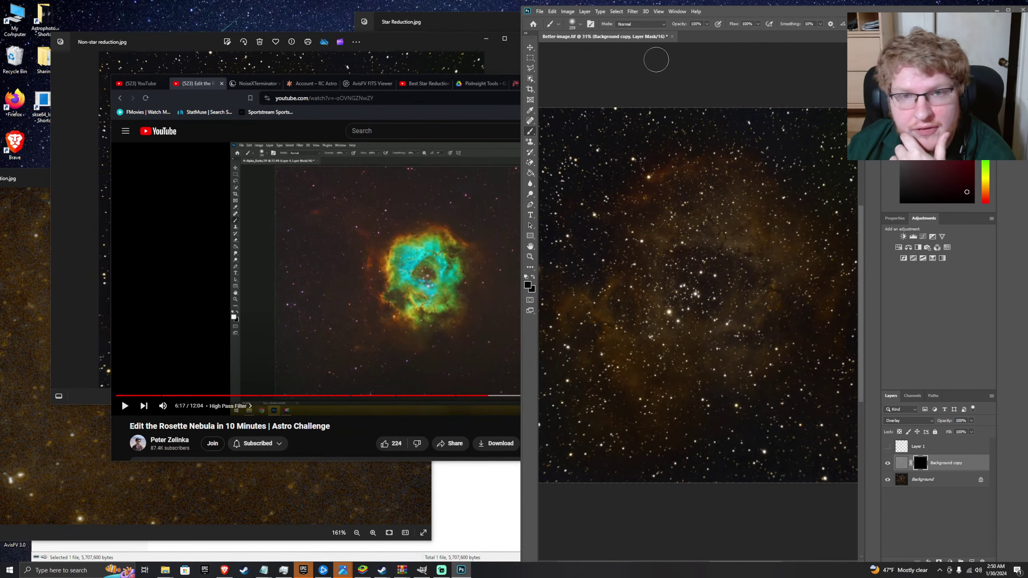
- Play the tutorial further and move its browser window clear of the nebula image in Photoshop
click(407, 249)
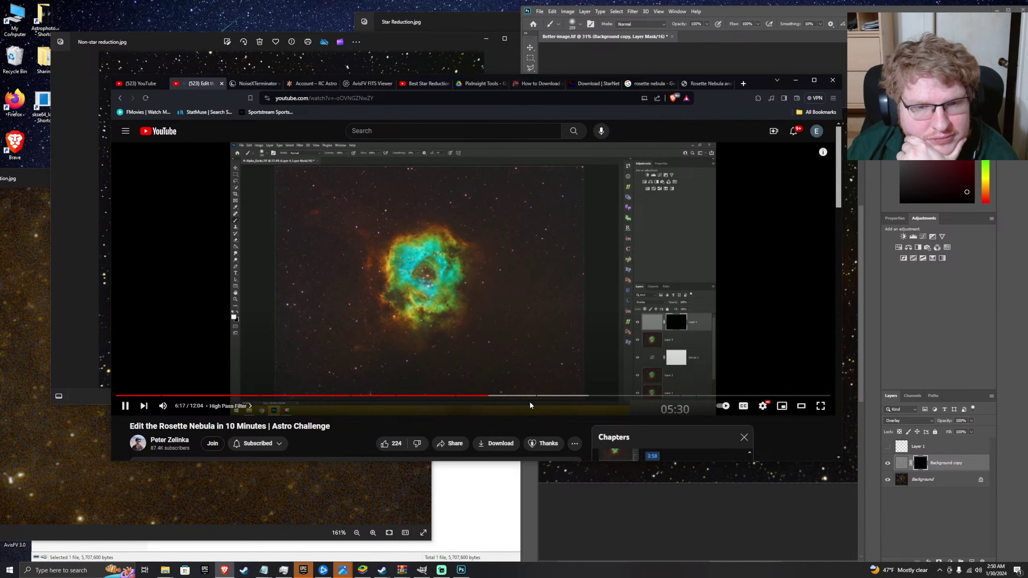
click(465, 267)
drag(761, 85, 465, 115)
click(714, 194)
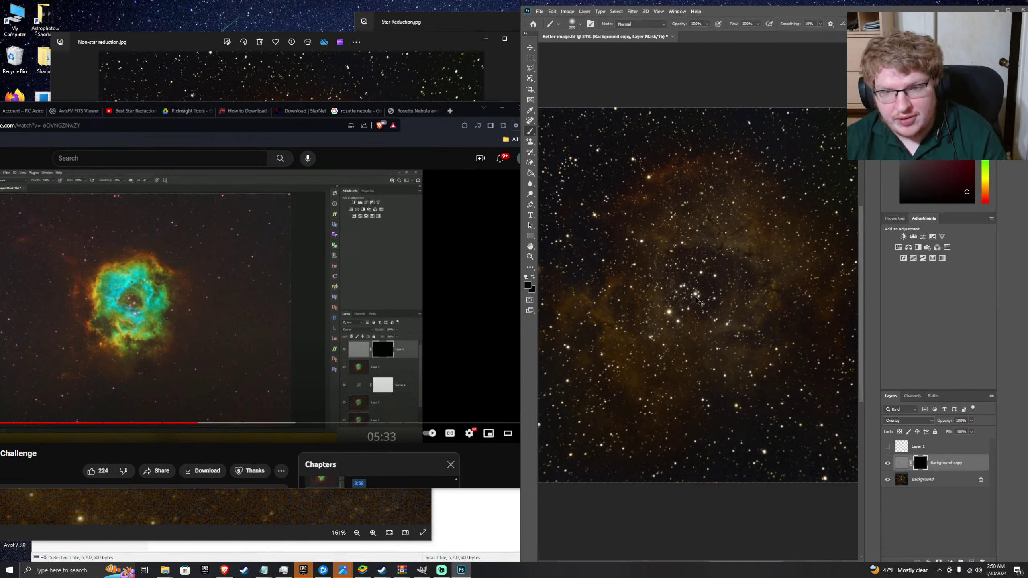
click(185, 382)
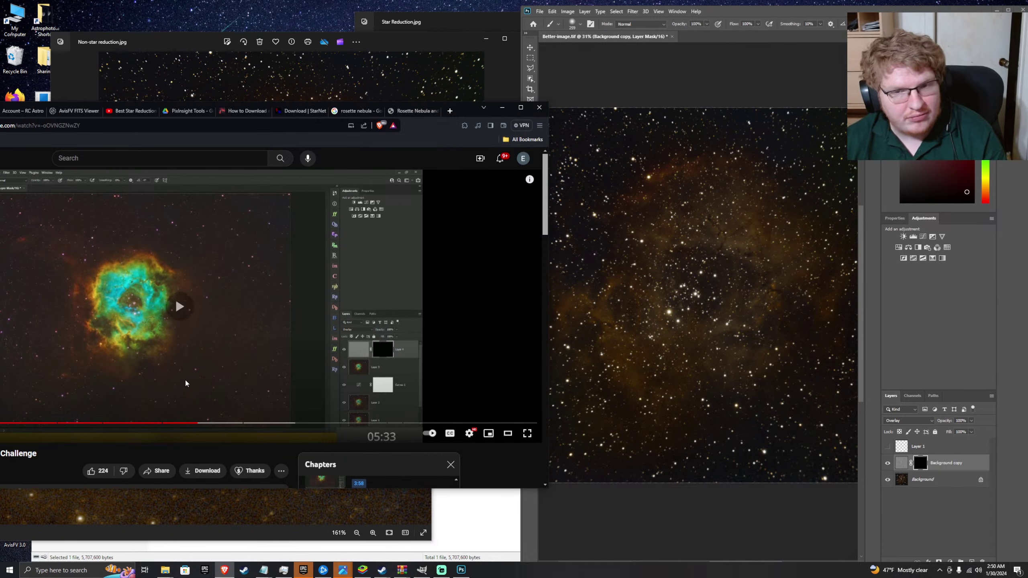
- Undo the recent Background copy edits in Photoshop, including the layer mask, Overlay blending and High Pass filter
click(673, 409)
key(ctrl+z)
key(ctrl+z)
key(ctrl+z)
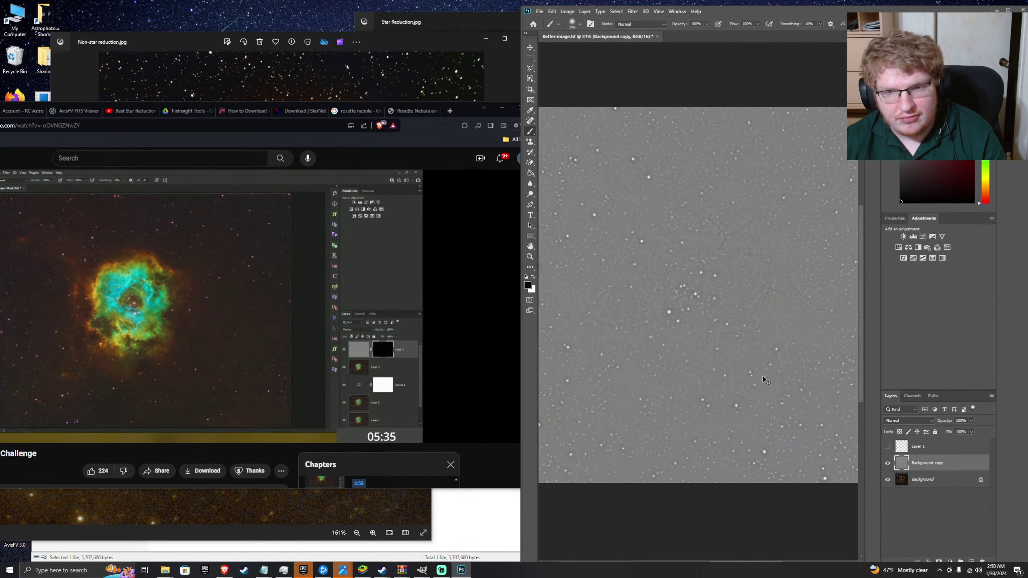
key(ctrl+z)
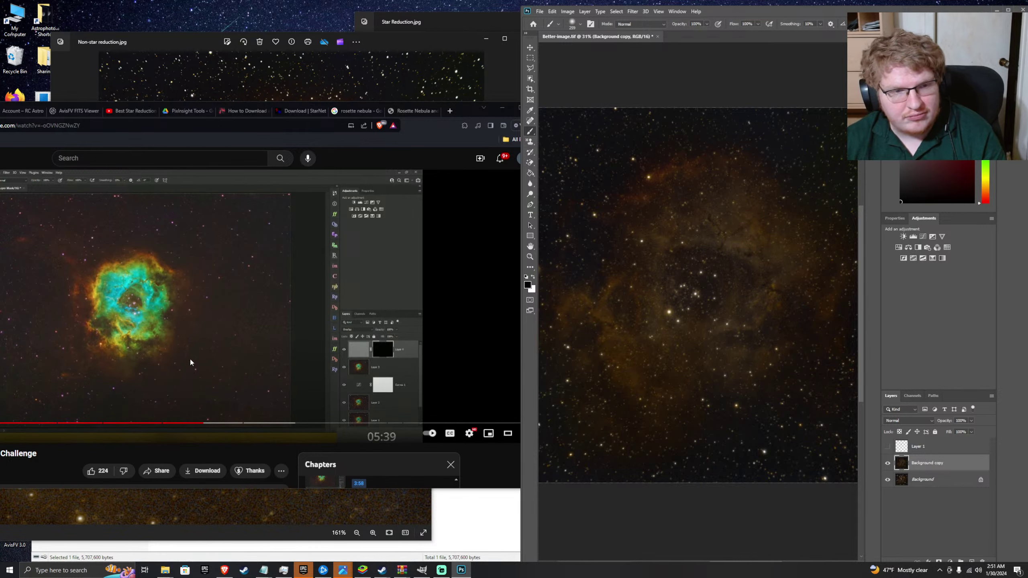
- Skip the tutorial ahead to about 8:19, pause it at 8:20 and return to Photoshop
click(221, 423)
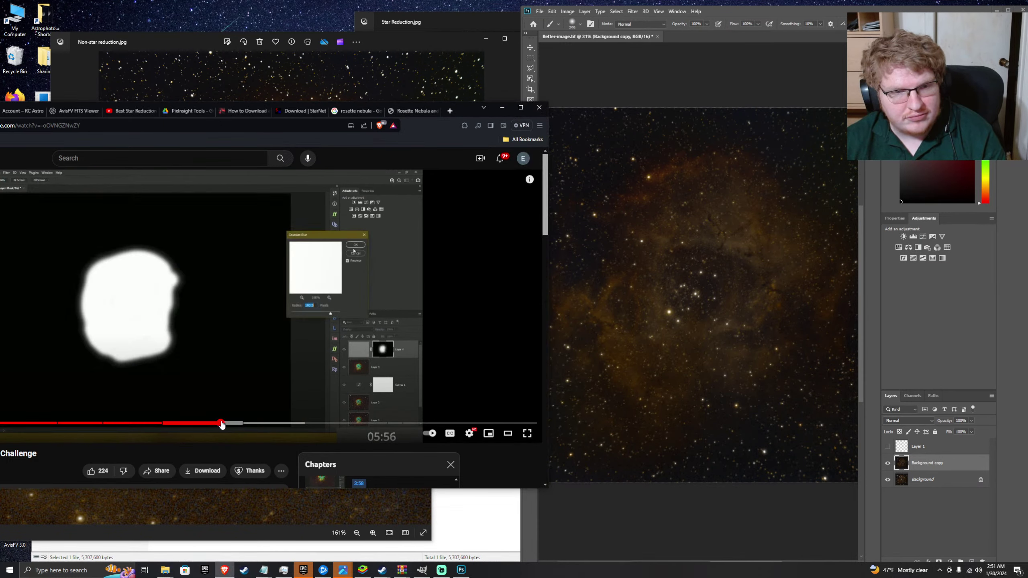
drag(220, 423, 362, 419)
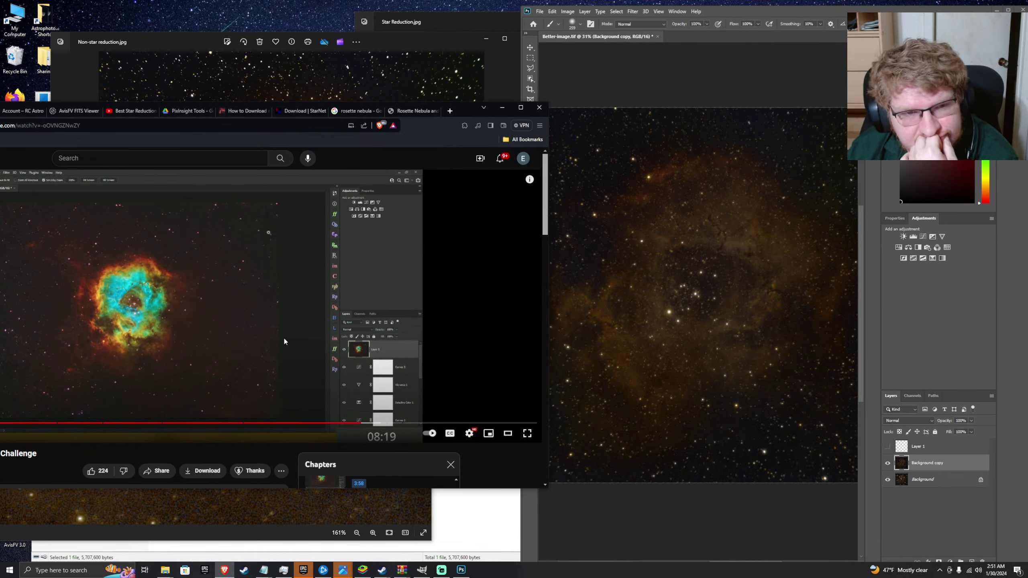
click(284, 336)
click(706, 518)
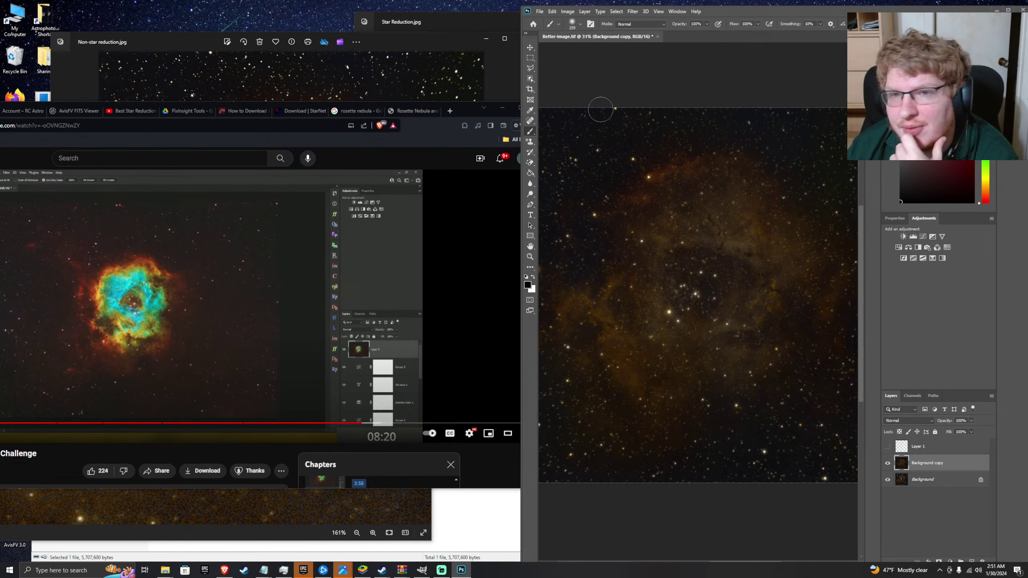
click(582, 12)
mouse_move(567, 11)
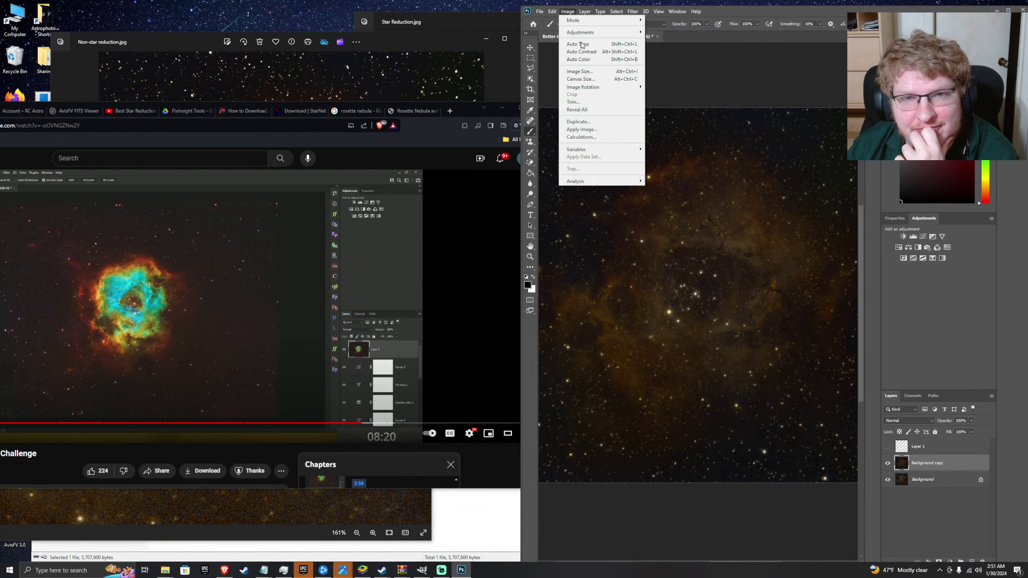
mouse_move(587, 33)
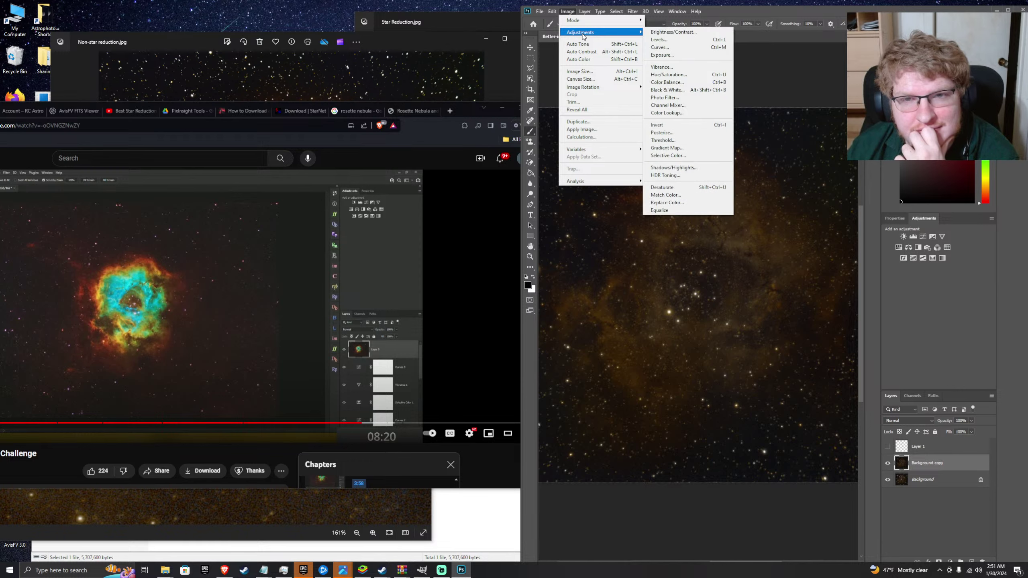
click(702, 65)
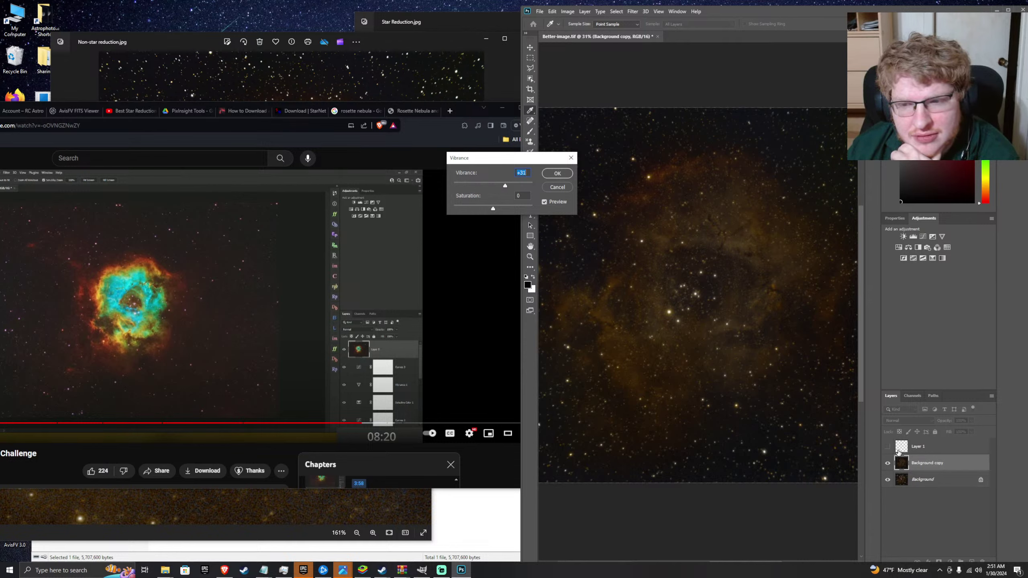
click(570, 158)
key(b)
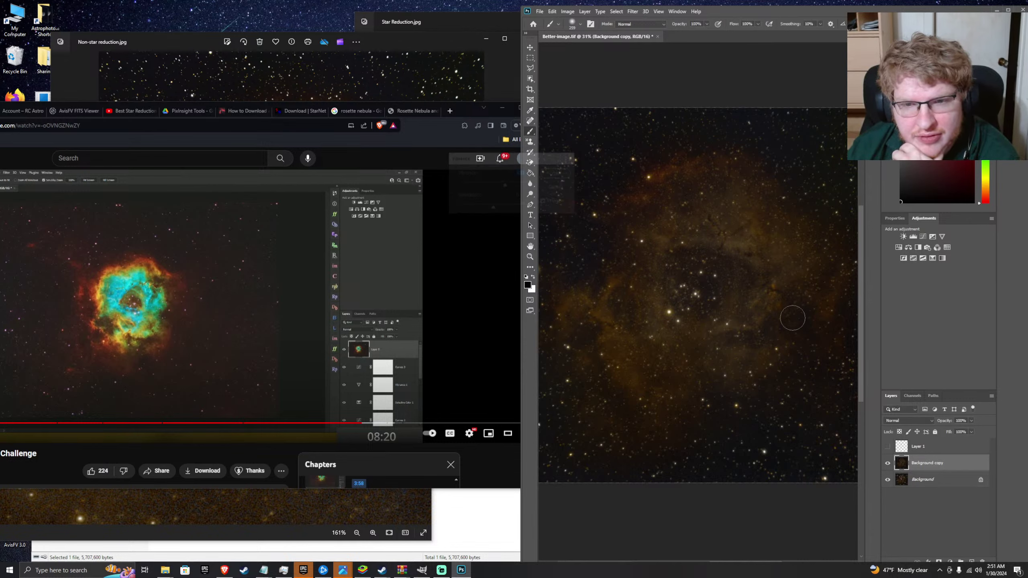
- Show Layer 1, try a black brush stroke across the upper part of the nebula, and undo the stroke
click(906, 447)
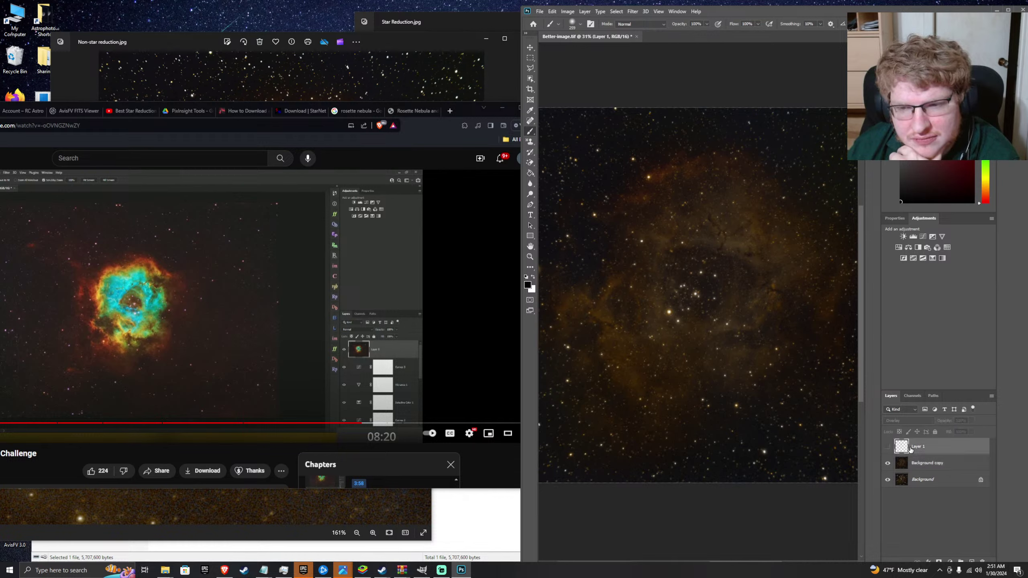
click(888, 448)
click(887, 448)
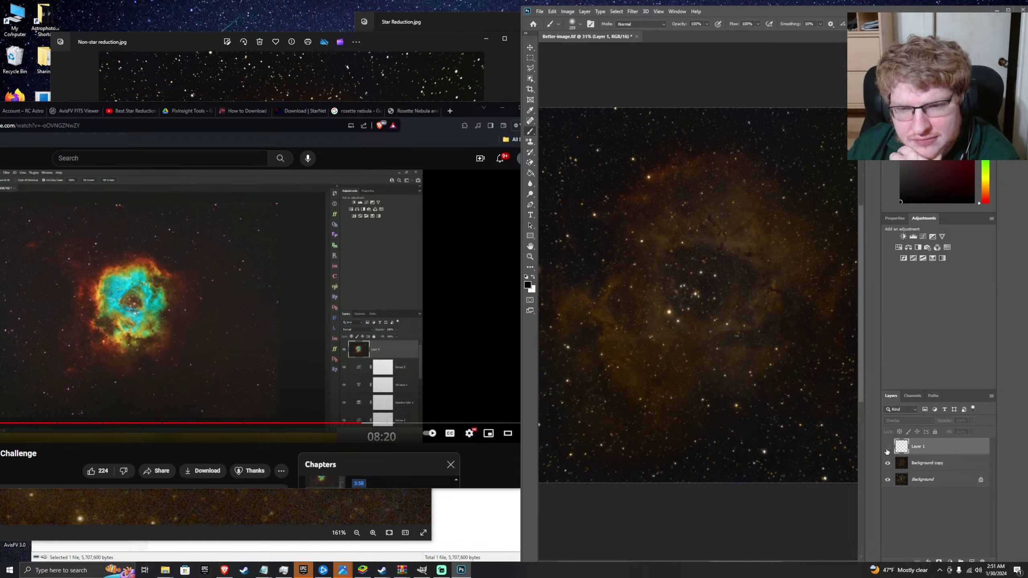
click(888, 447)
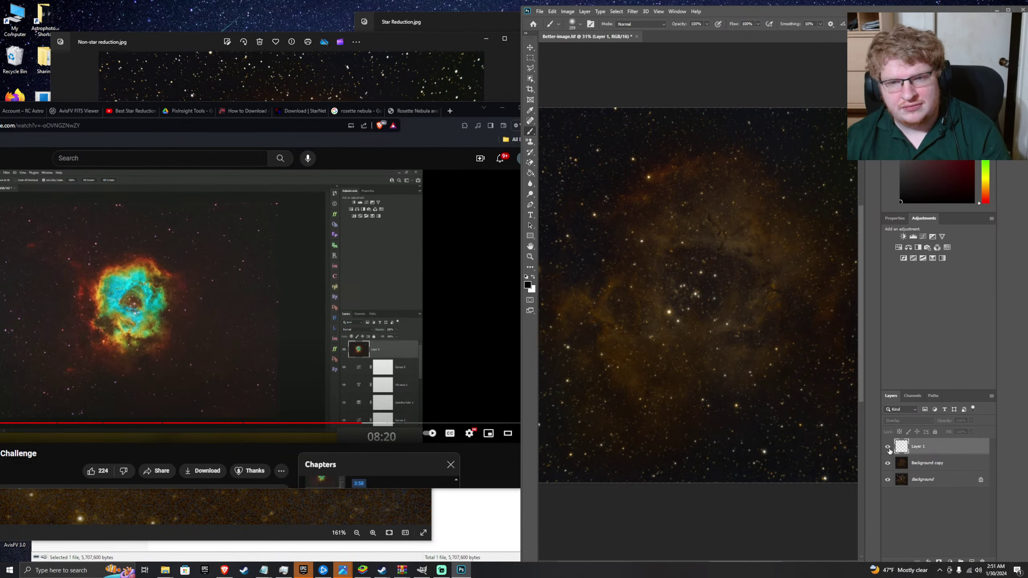
mouse_move(720, 237)
mouse_down()
mouse_move(750, 235)
mouse_move(654, 218)
mouse_move(688, 231)
mouse_move(692, 202)
mouse_move(678, 203)
mouse_move(690, 222)
mouse_move(754, 227)
mouse_move(734, 214)
mouse_up()
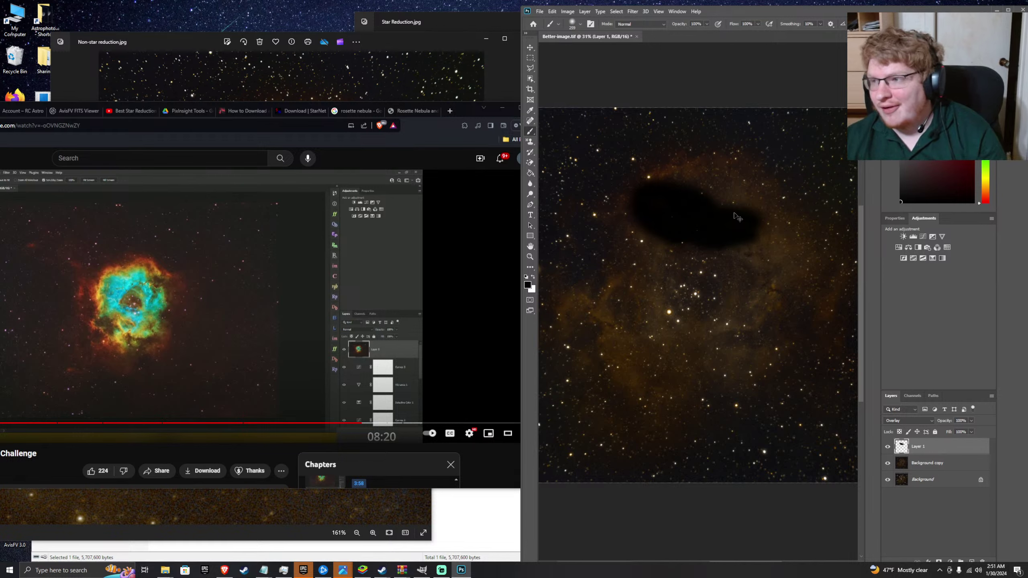
key(ctrl+z)
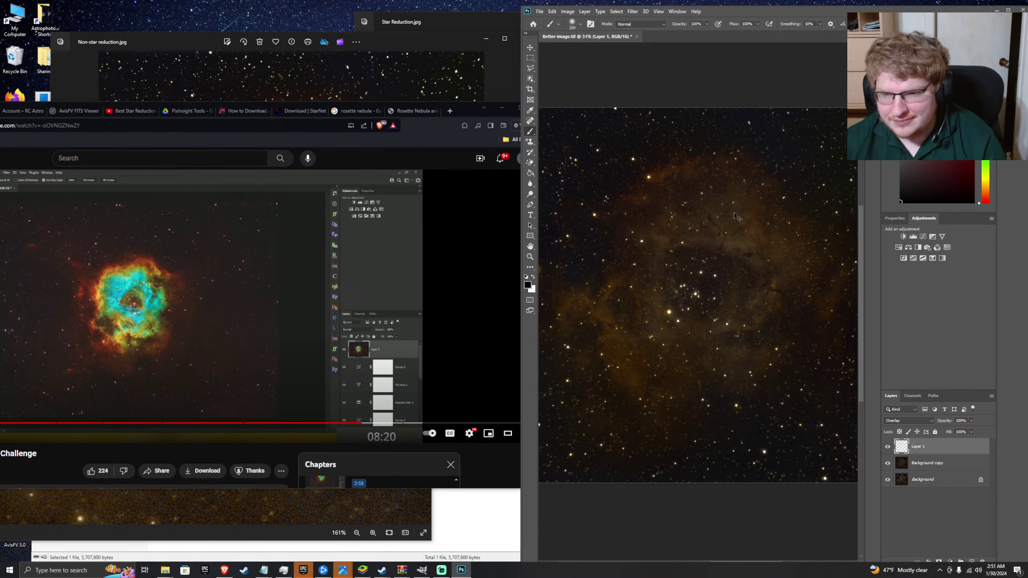
- Compare the nebula image with Layer 1 and Background copy alternately hidden and shown
key(ctrl+comma)
key(ctrl+comma)
key(ctrl+comma)
key(ctrl+comma)
key(ctrl+comma)
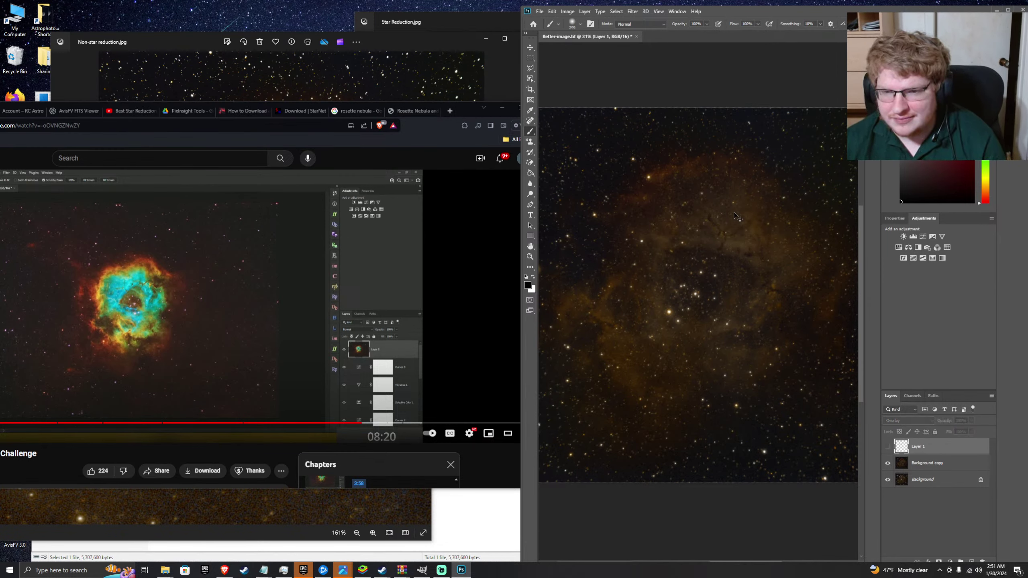
key(ctrl+comma)
key(ctrl+comma)
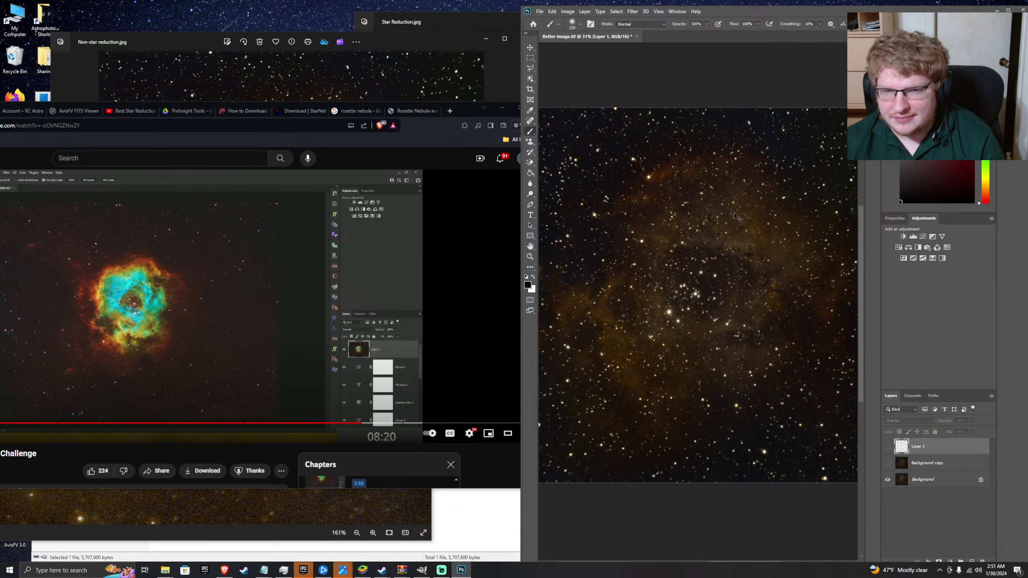
key(ctrl+comma)
key(ctrl+comma)
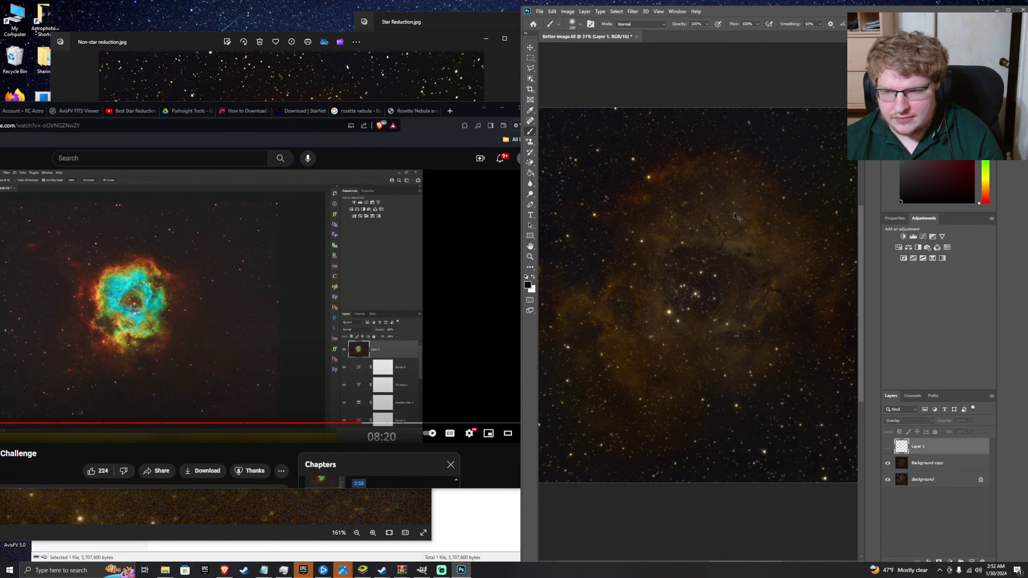
key(ctrl+comma)
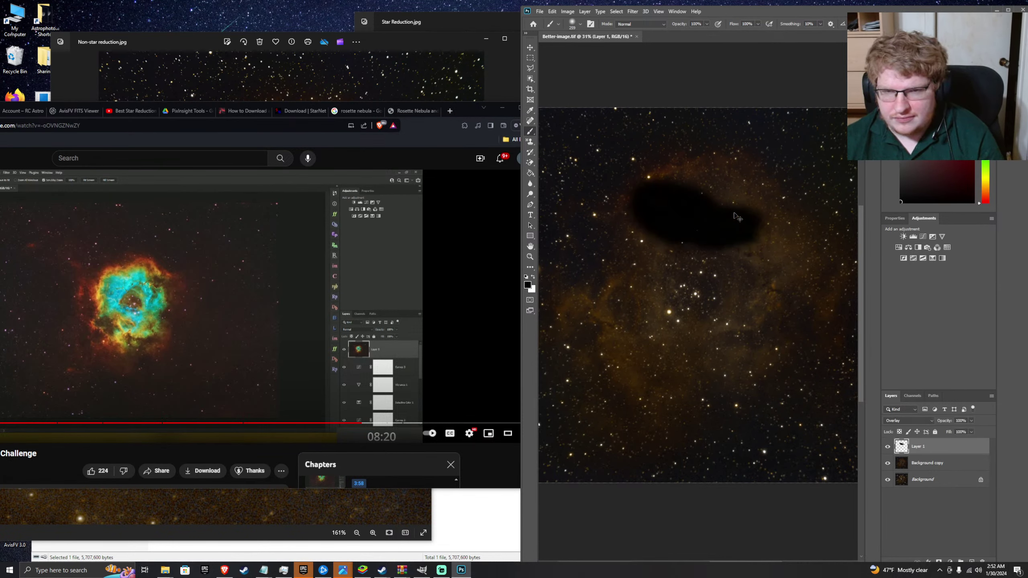
key(ctrl+comma)
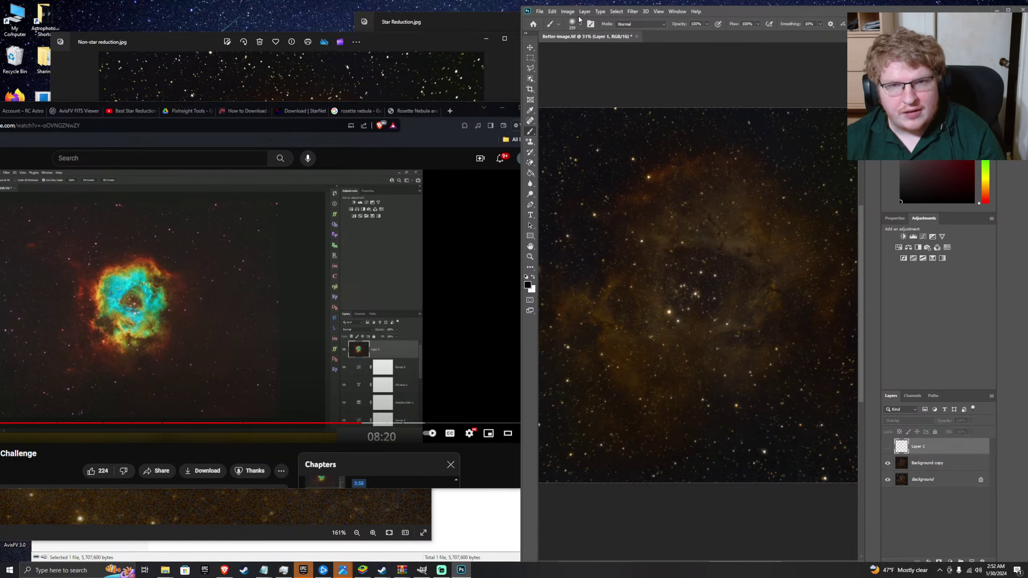
click(600, 12)
mouse_move(584, 11)
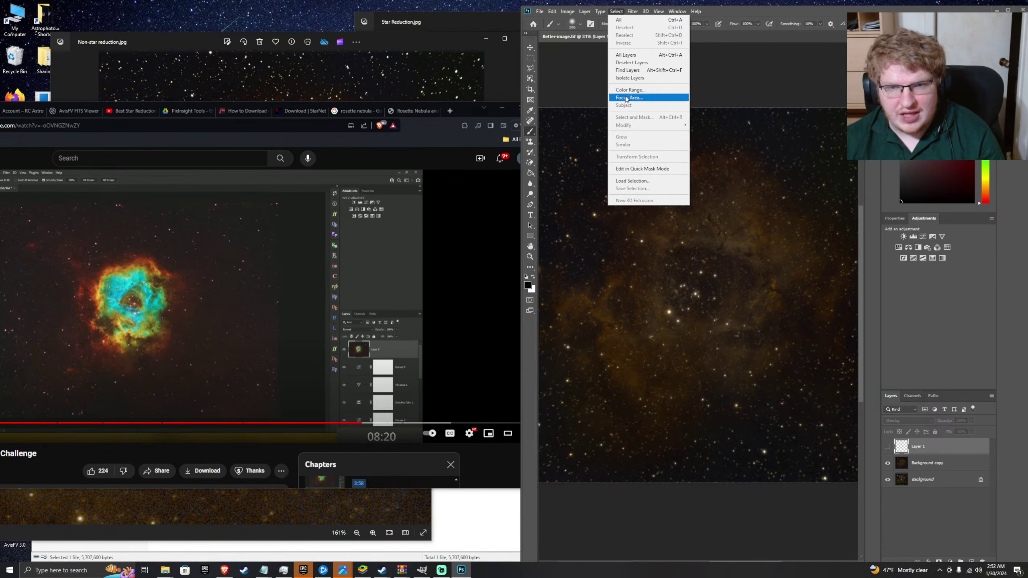
mouse_move(634, 13)
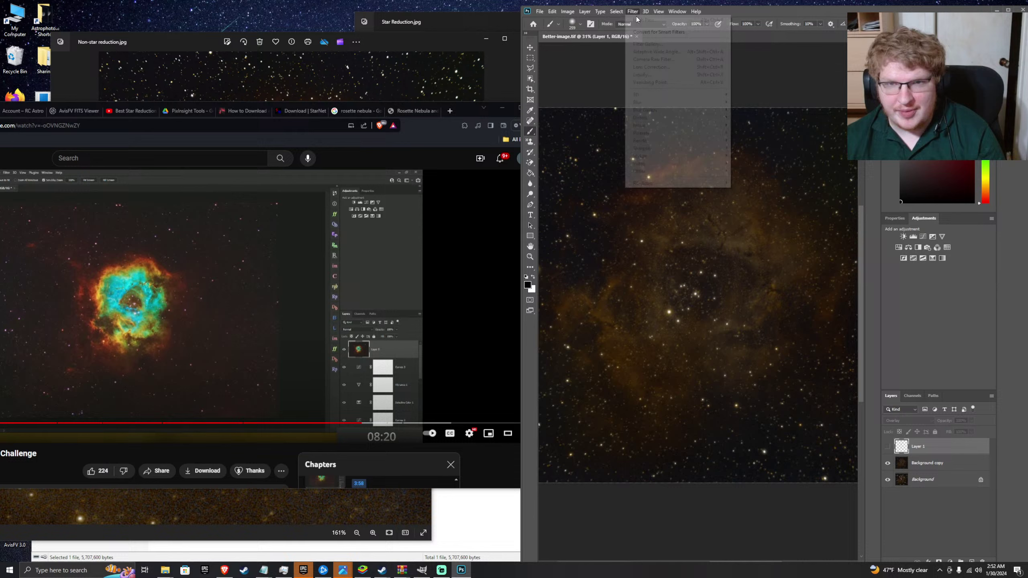
click(984, 516)
click(936, 462)
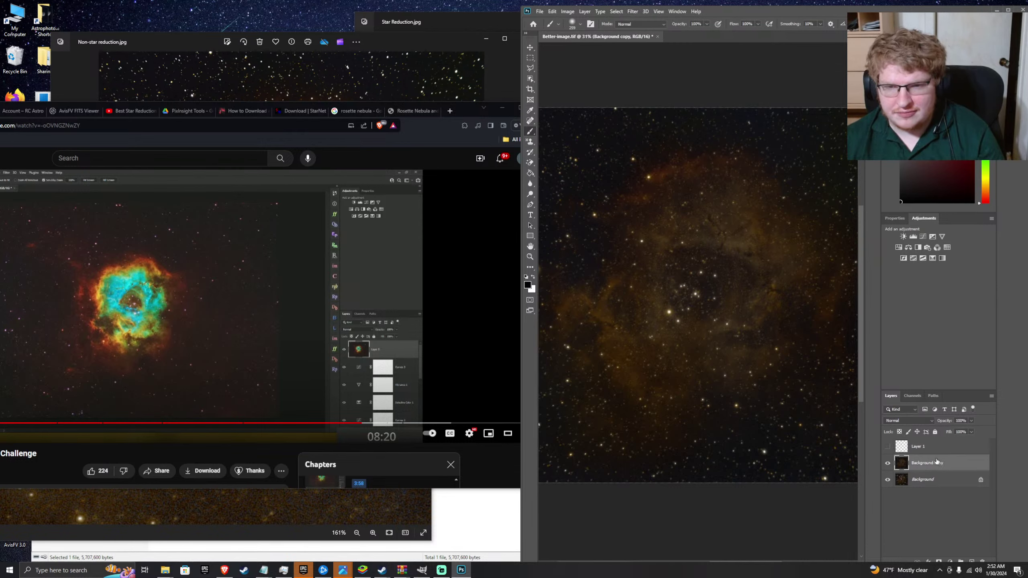
click(600, 11)
mouse_move(616, 11)
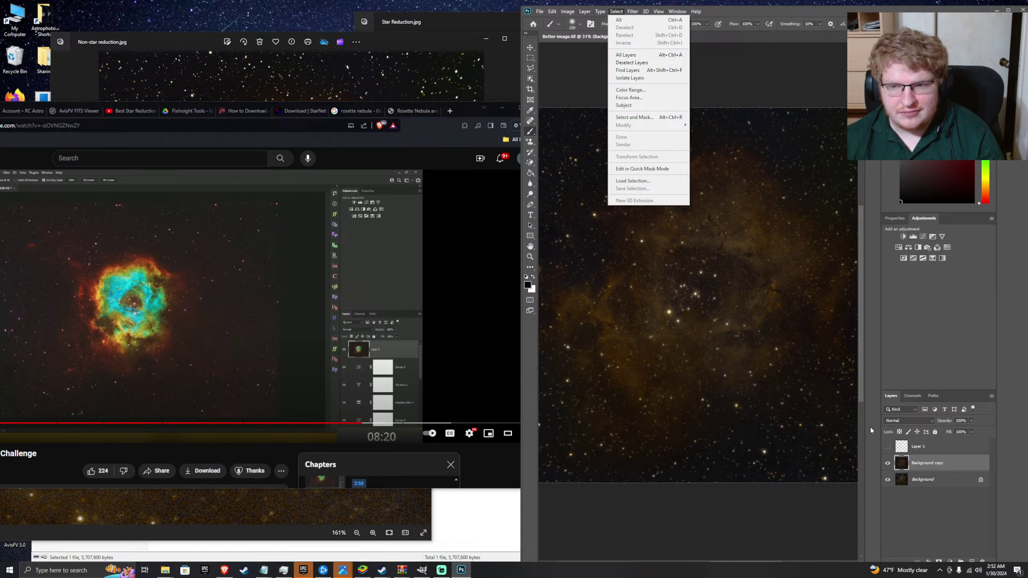
- Delete Layer 1 and add a new empty layer in its place above Background copy
click(918, 447)
click(915, 449)
click(888, 448)
click(888, 449)
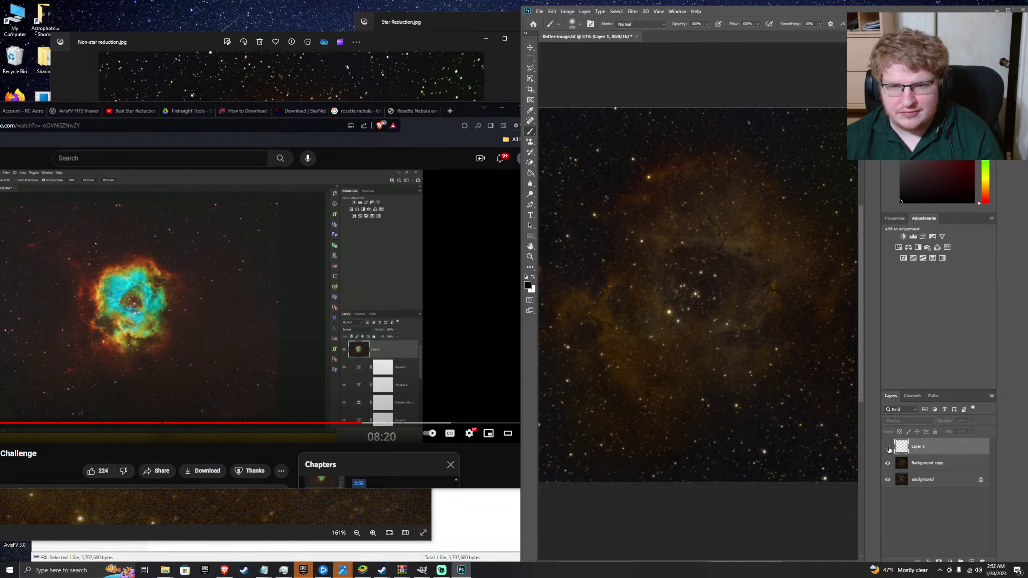
click(889, 449)
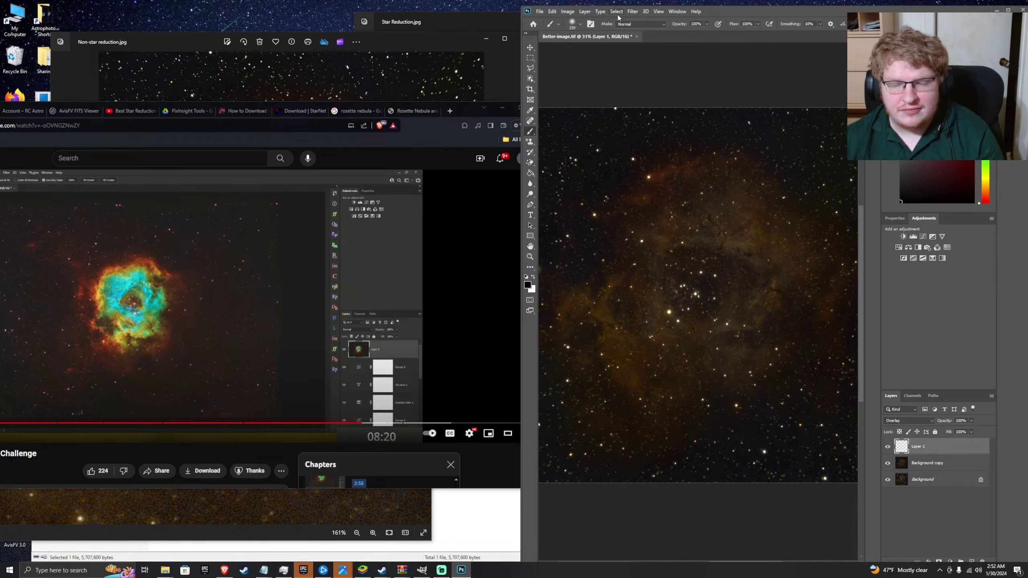
click(971, 562)
drag(947, 468, 984, 566)
drag(956, 454, 983, 562)
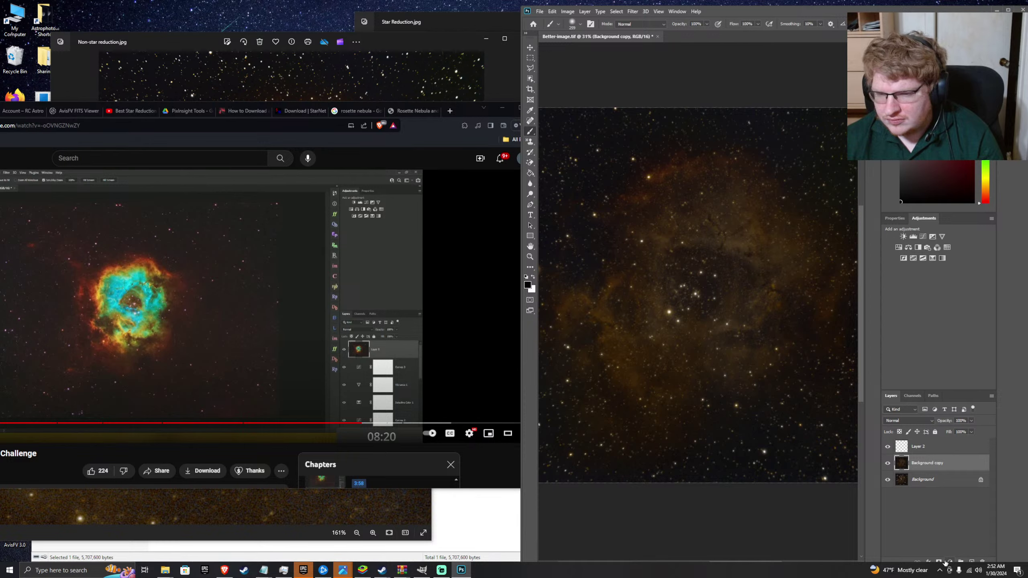
- Move the Photoshop window up to expose its lower edge, and add a layer mask inverted to black on Background copy
drag(803, 16, 791, 5)
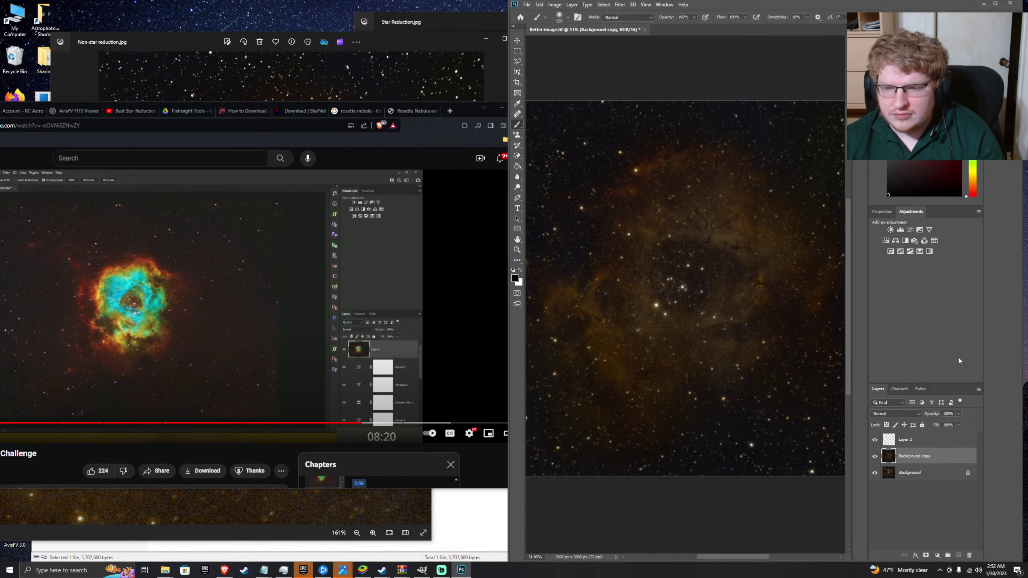
click(926, 556)
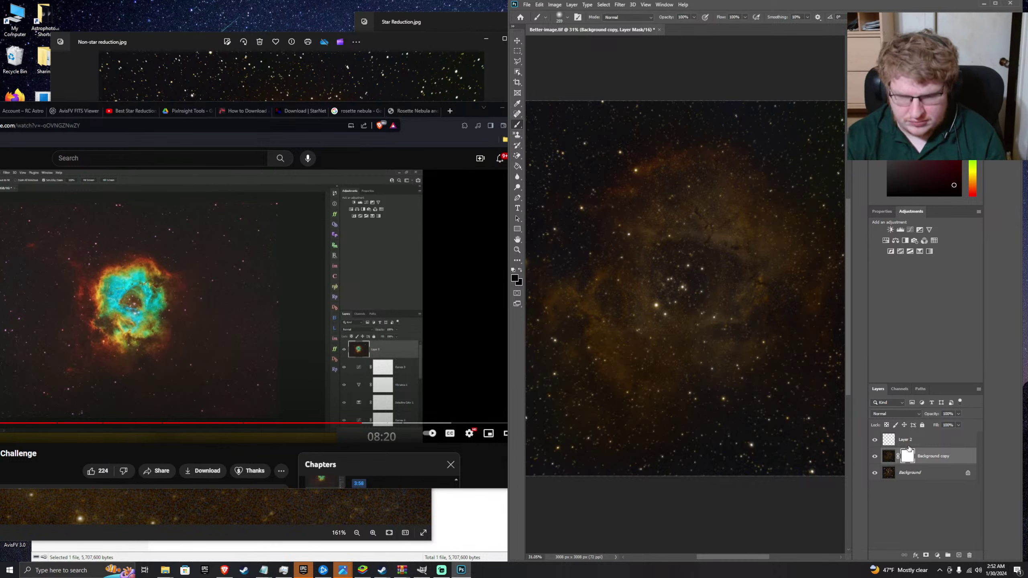
key(ctrl+i)
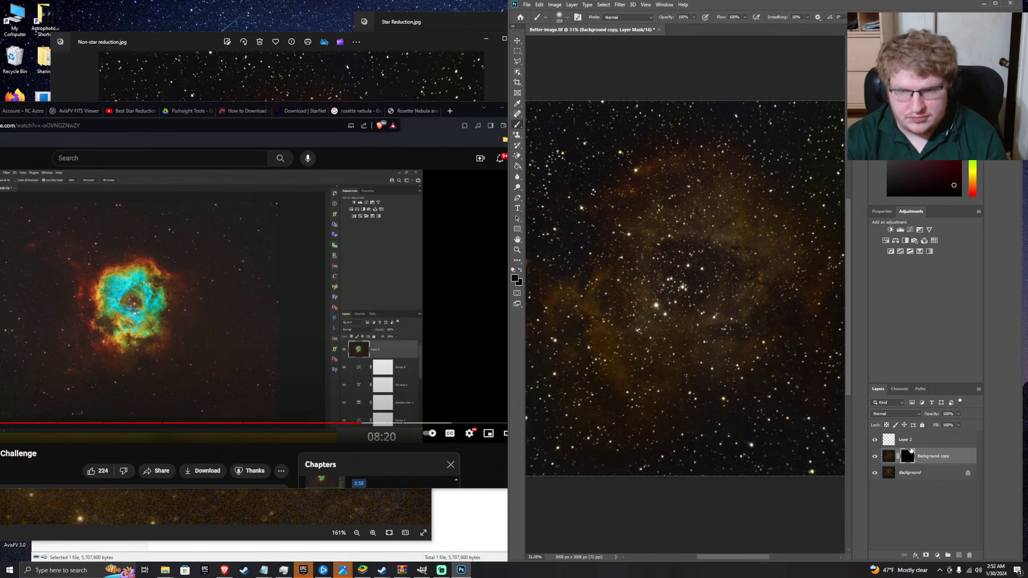
key(ctrl+i)
key(ctrl+i)
key(ctrl+i)
key(ctrl+i)
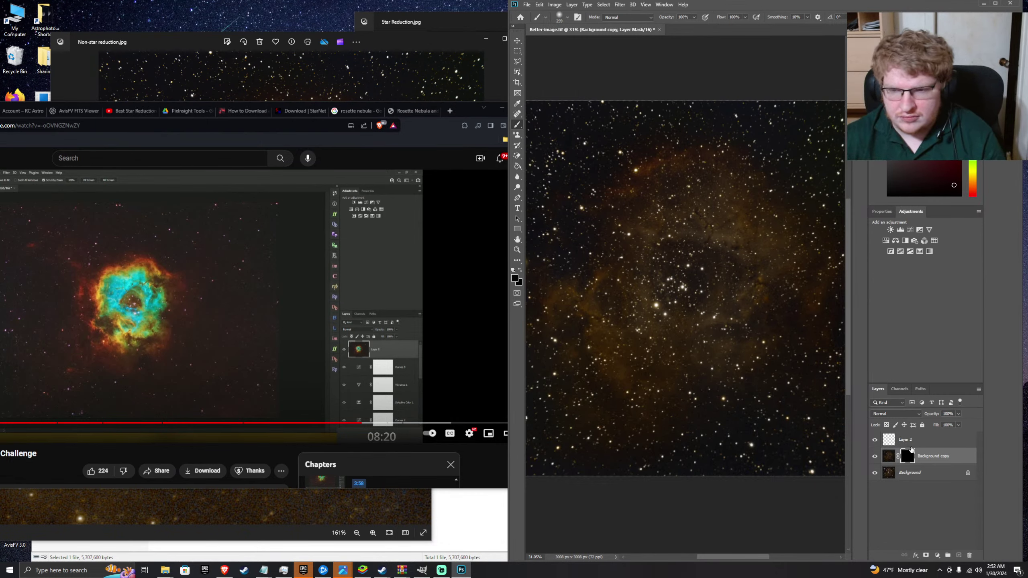
- Select the Background copy layer mask again and invert it back and forth to compare both versions, leaving it black
click(905, 444)
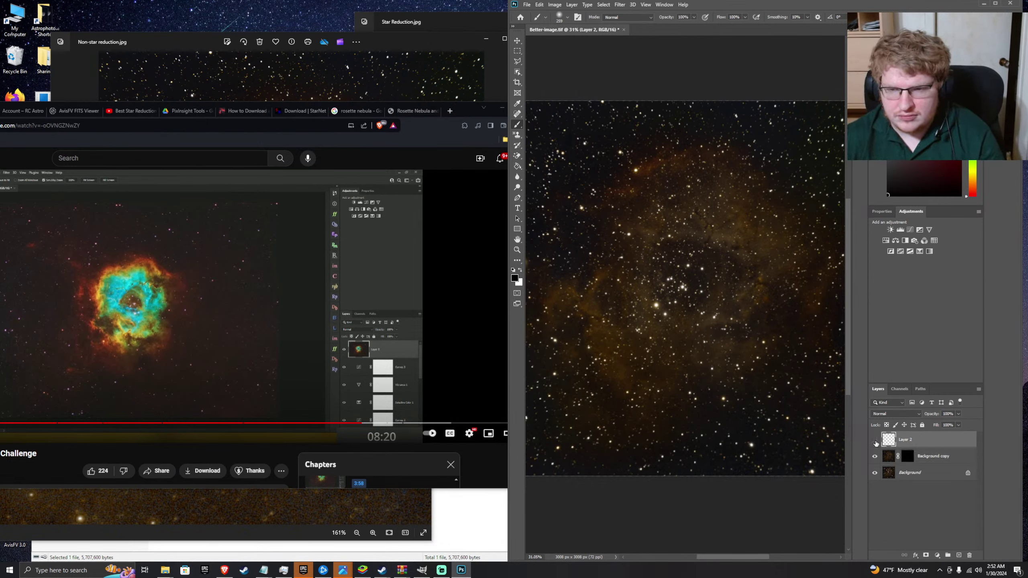
click(919, 456)
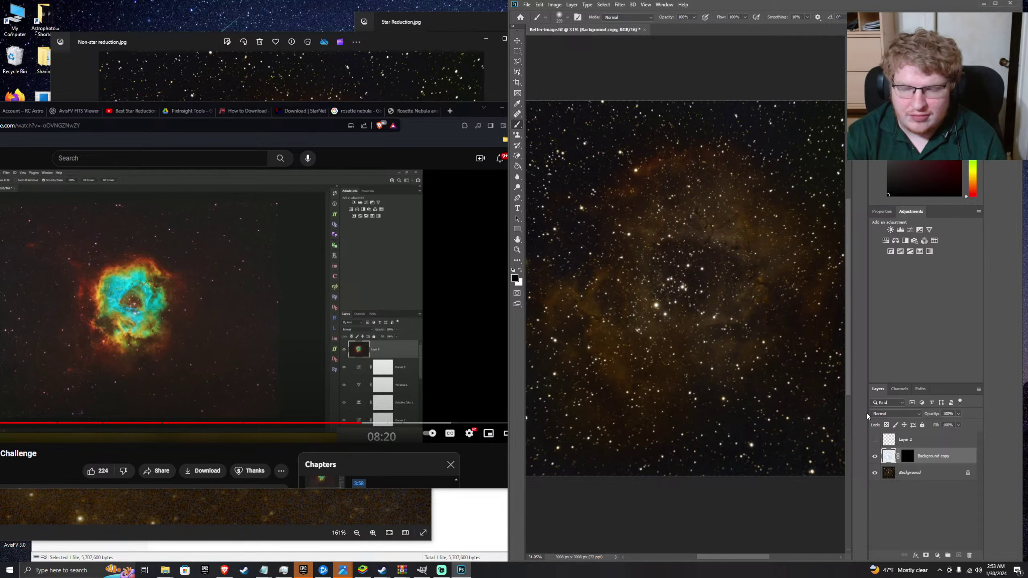
click(908, 455)
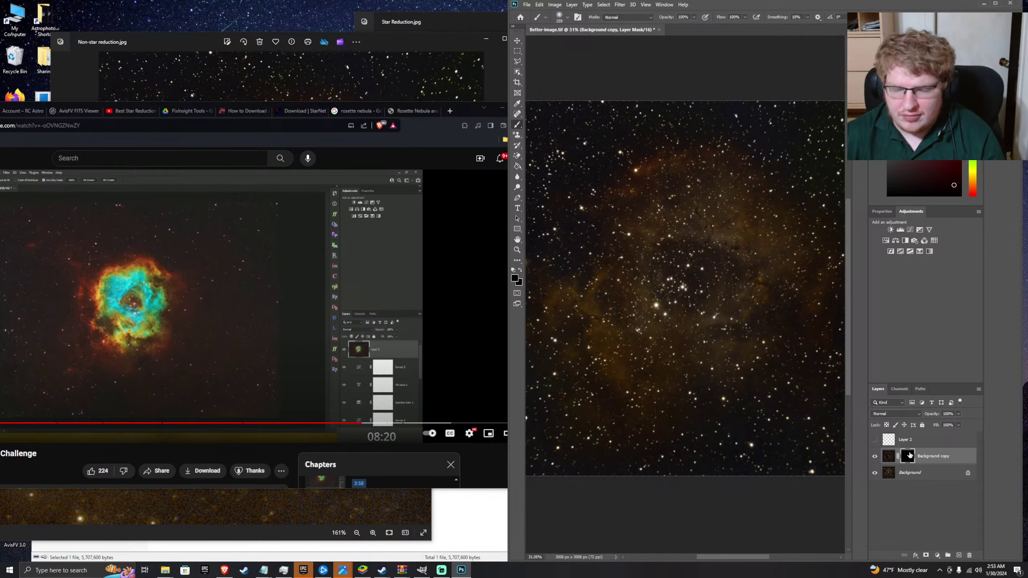
key(ctrl+i)
key(ctrl+i)
key(ctrl+i)
key(ctrl+i)
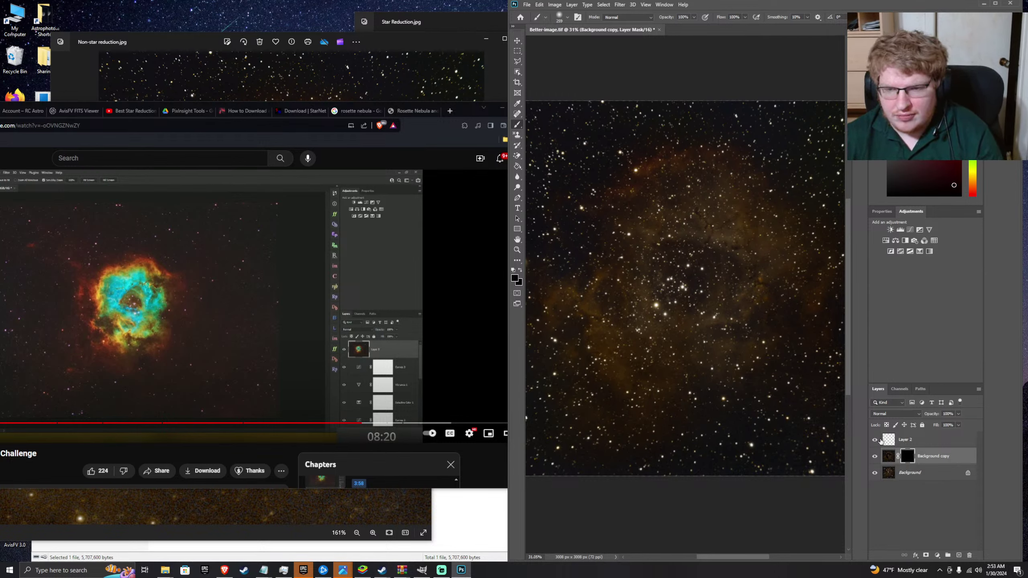
- Hide Layer 2 and select it
click(898, 441)
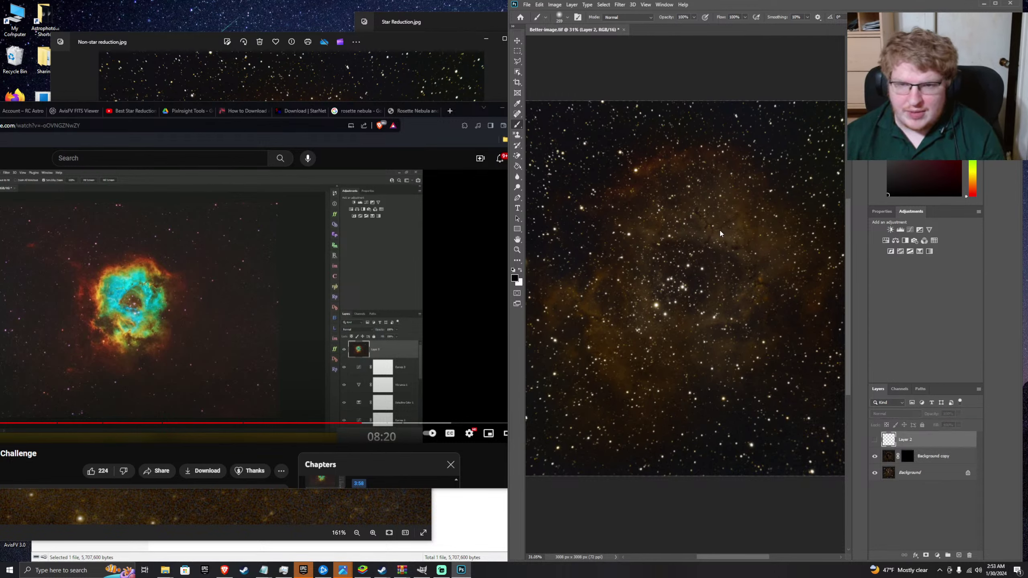
click(710, 269)
click(507, 205)
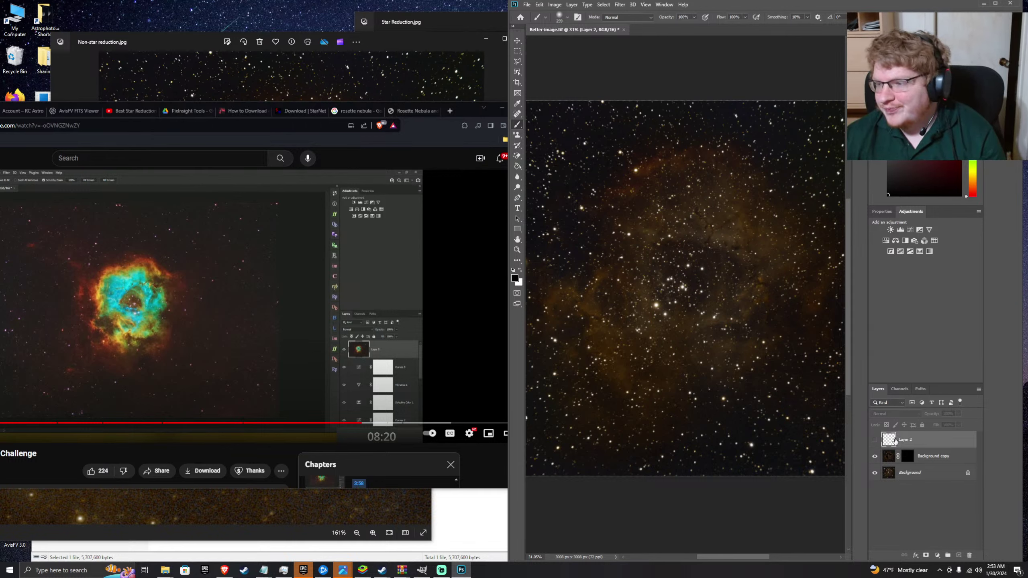
click(554, 4)
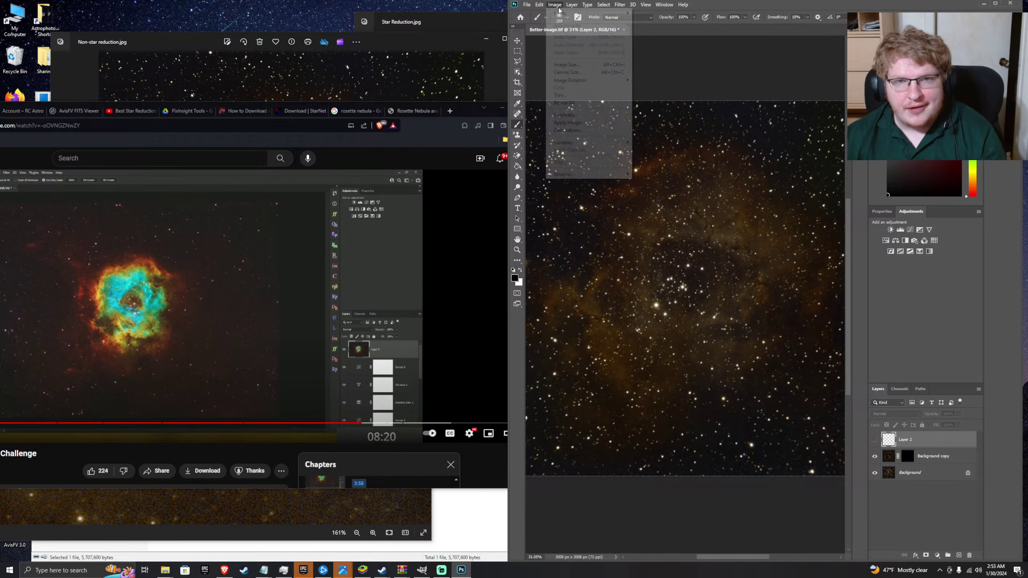
right_click(892, 442)
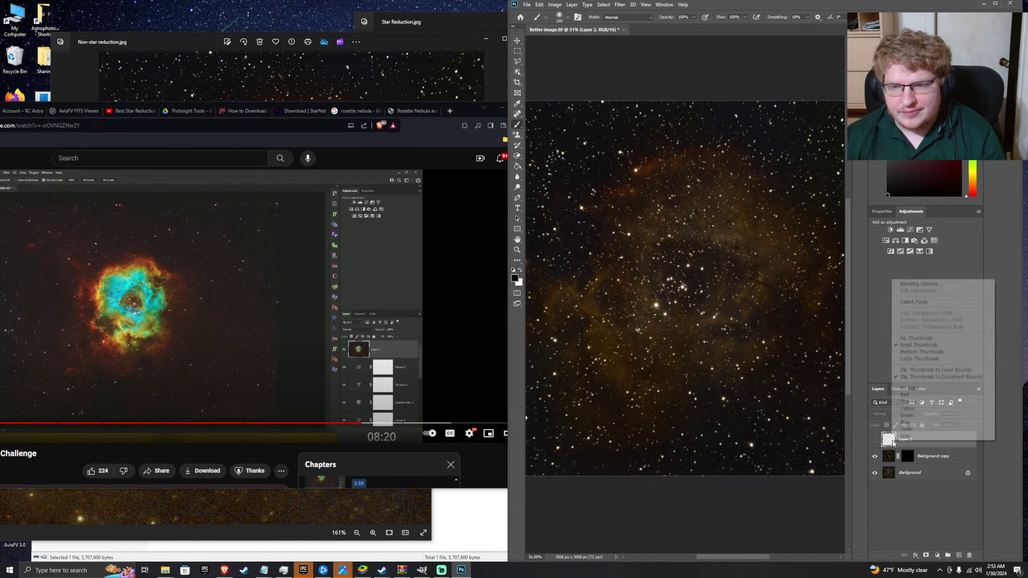
- Delete the black layer mask from Background copy
click(909, 457)
click(910, 457)
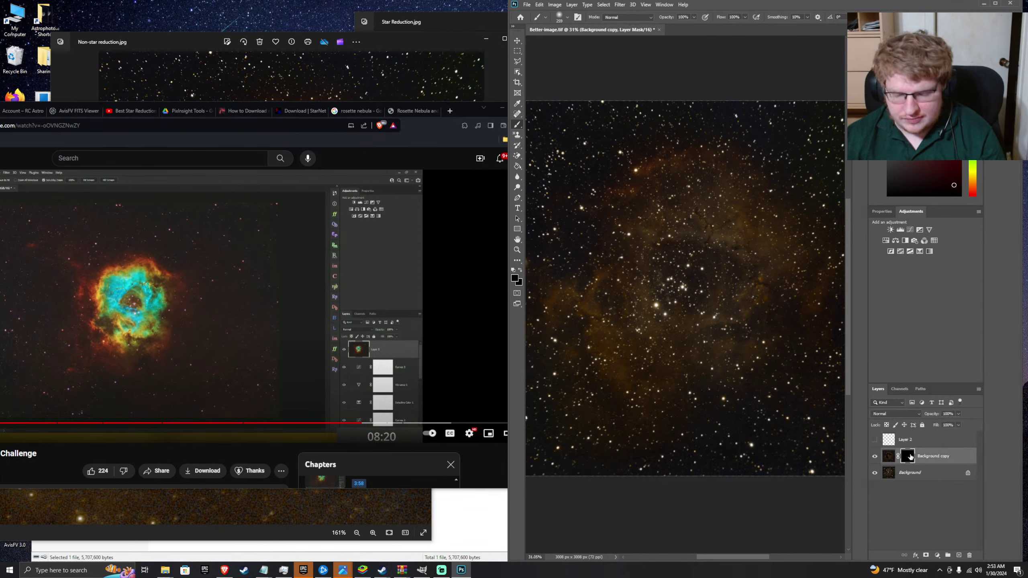
right_click(910, 457)
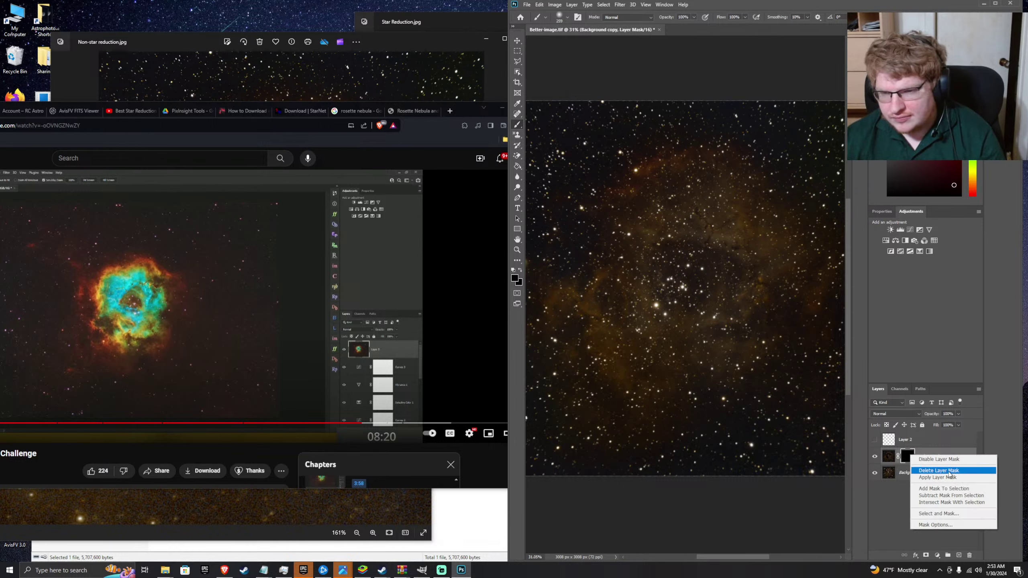
click(930, 471)
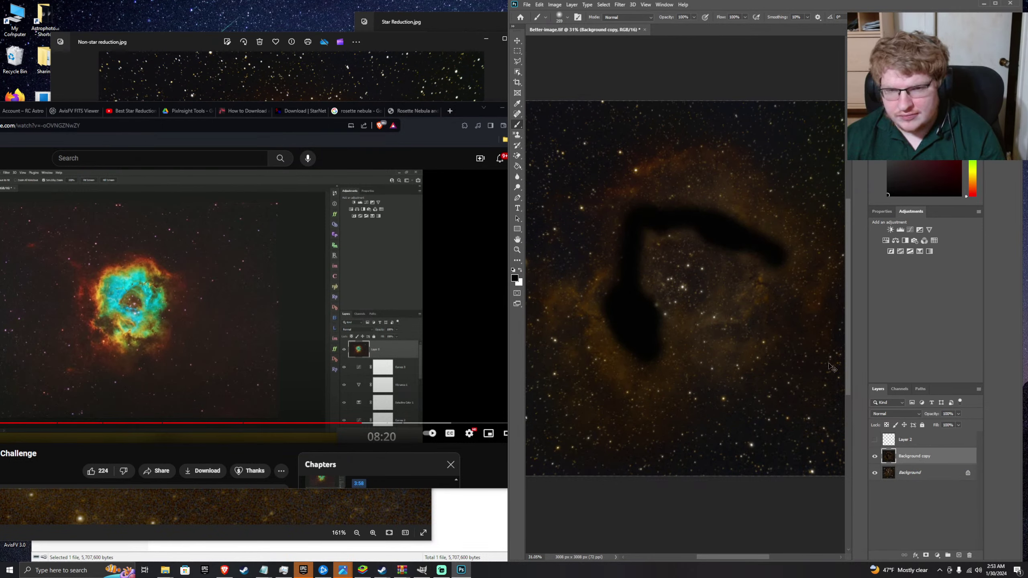
- Undo and redo the recent Background copy mask changes repeatedly to compare the nebula image with and without the black mask
key(ctrl+z)
key(ctrl+shift+z)
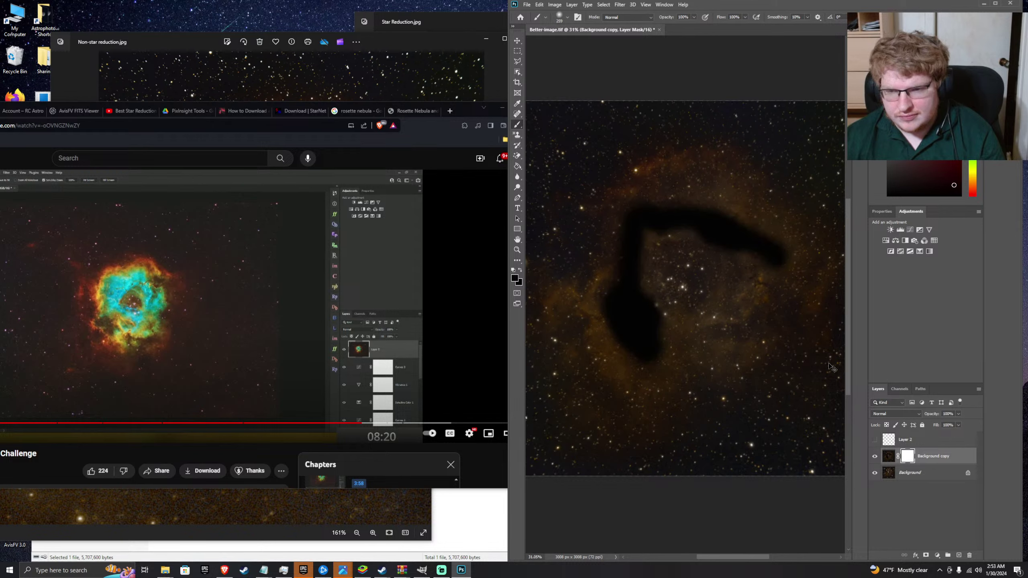
key(ctrl+z)
key(ctrl+shift+z)
key(ctrl+z)
key(ctrl+shift+z)
key(ctrl+z)
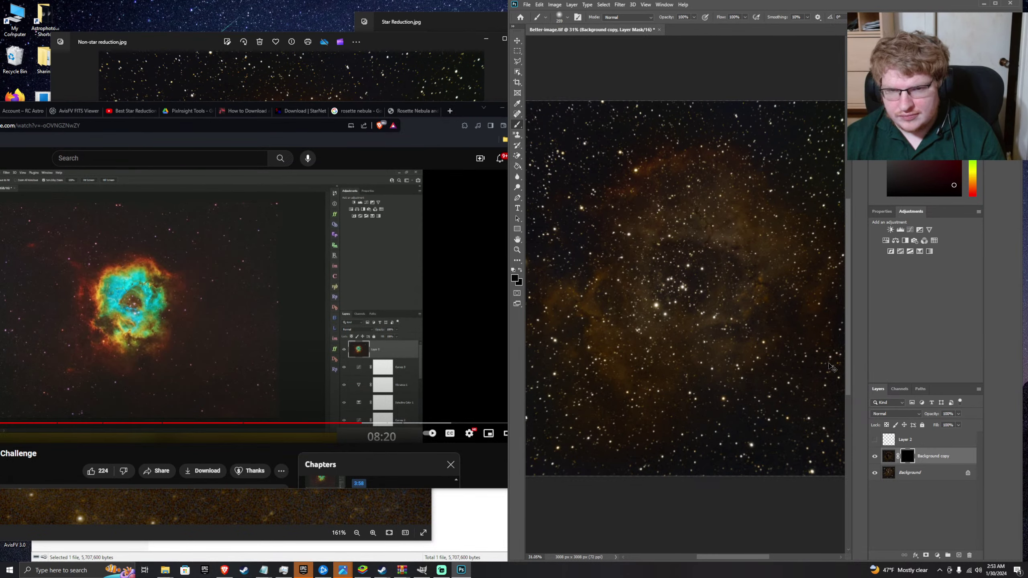
key(ctrl+shift+z)
key(ctrl+z)
key(ctrl+shift+z)
key(ctrl+z)
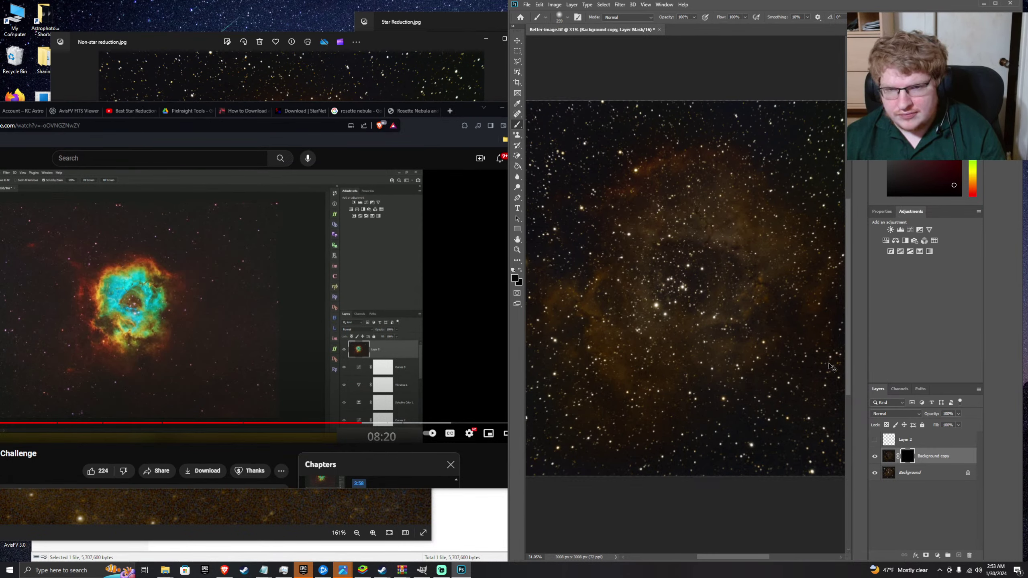
- Undo back past the black brush strokes on Background copy, returning to its clean image with a white mask
key(ctrl+2)
key(ctrl+z)
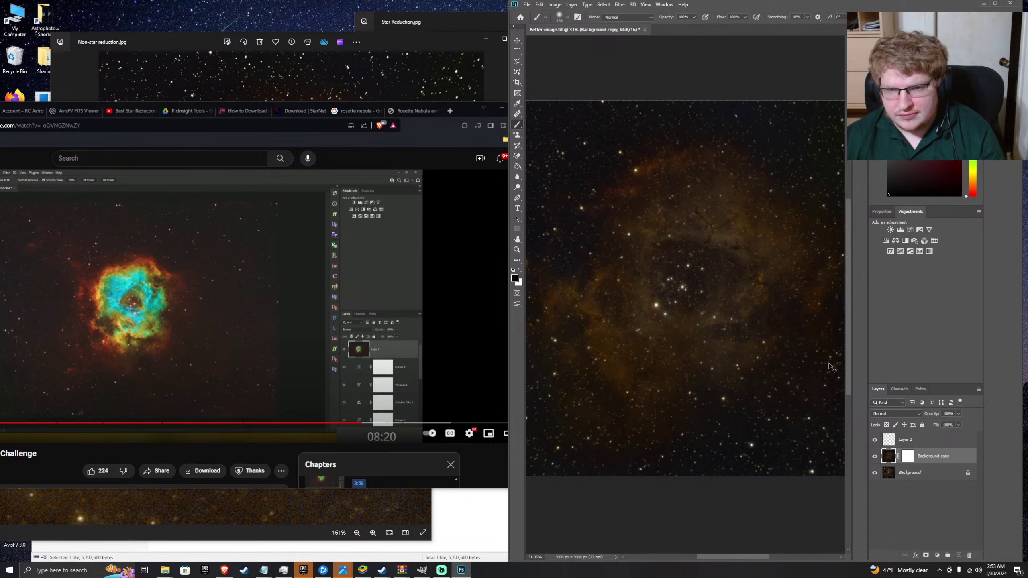
scroll(777, 316, left, 2)
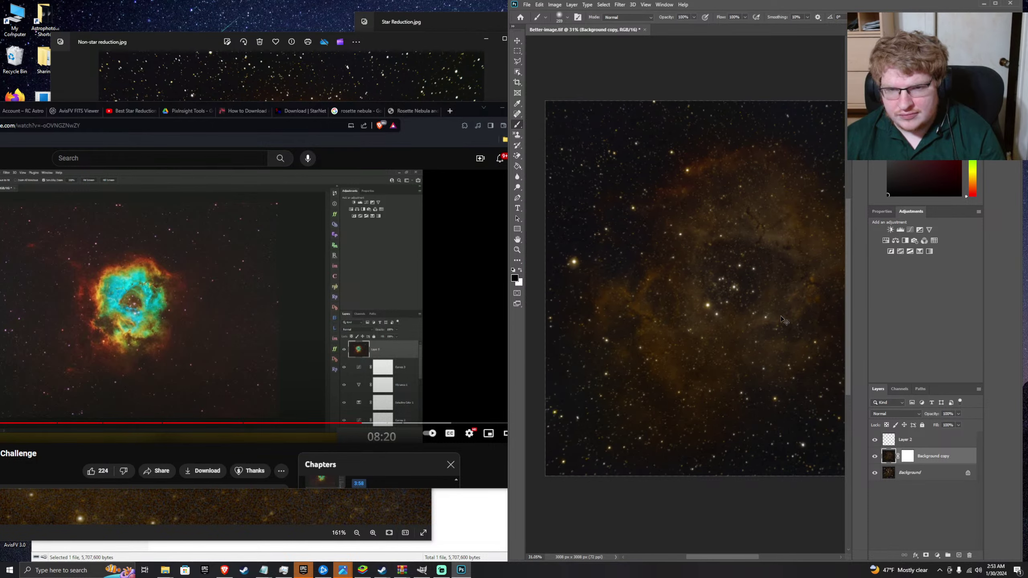
- Try a Vibrance adjustment on Background copy with vibrance +53 and saturation -1
click(553, 5)
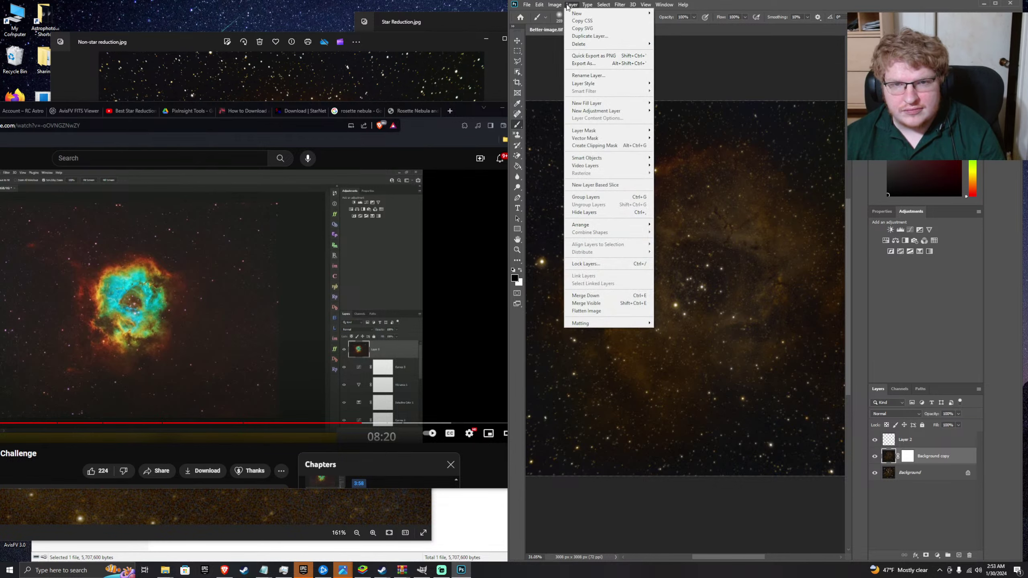
mouse_move(540, 5)
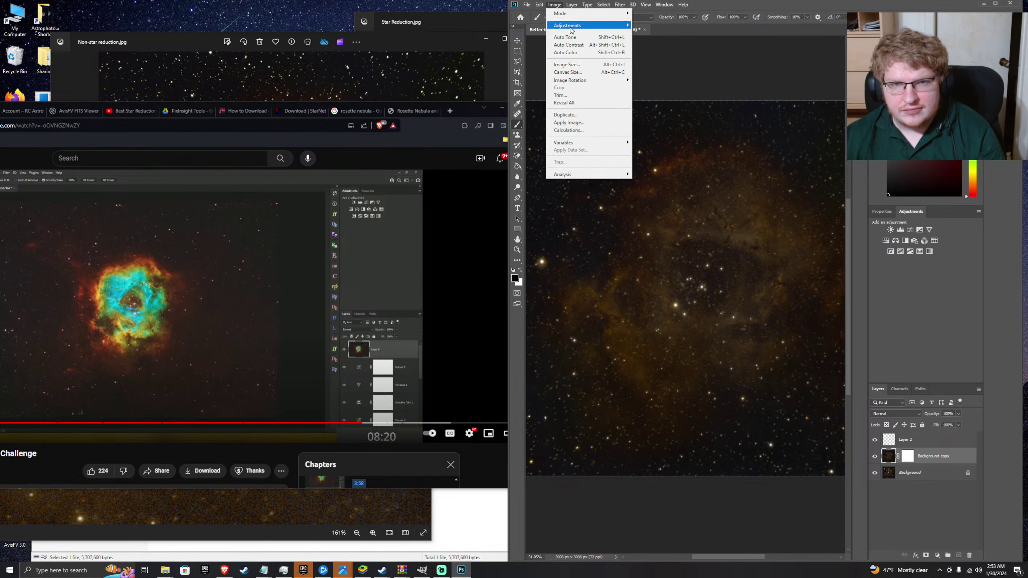
mouse_move(571, 30)
click(649, 59)
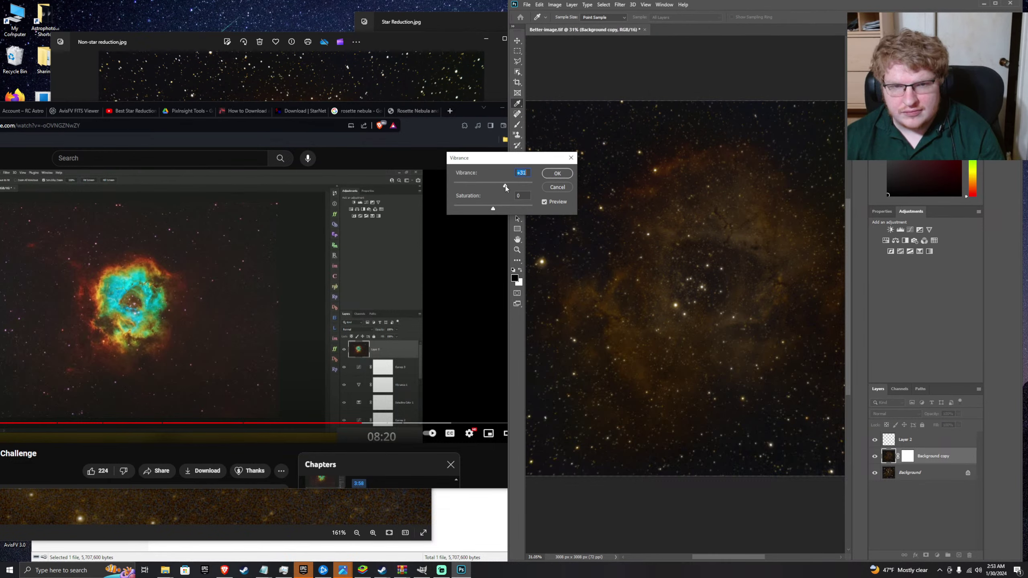
drag(499, 185, 496, 185)
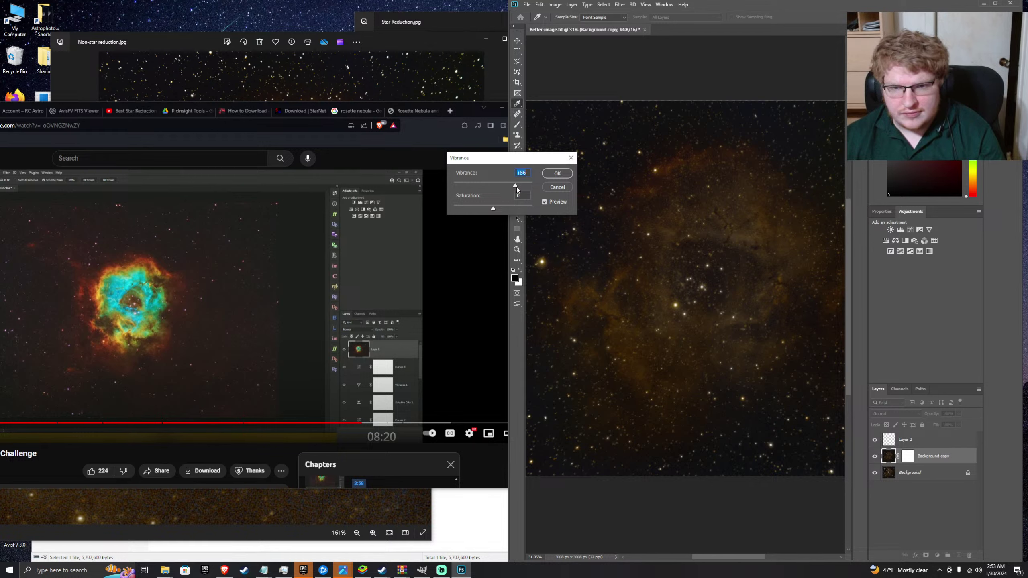
drag(532, 185, 492, 208)
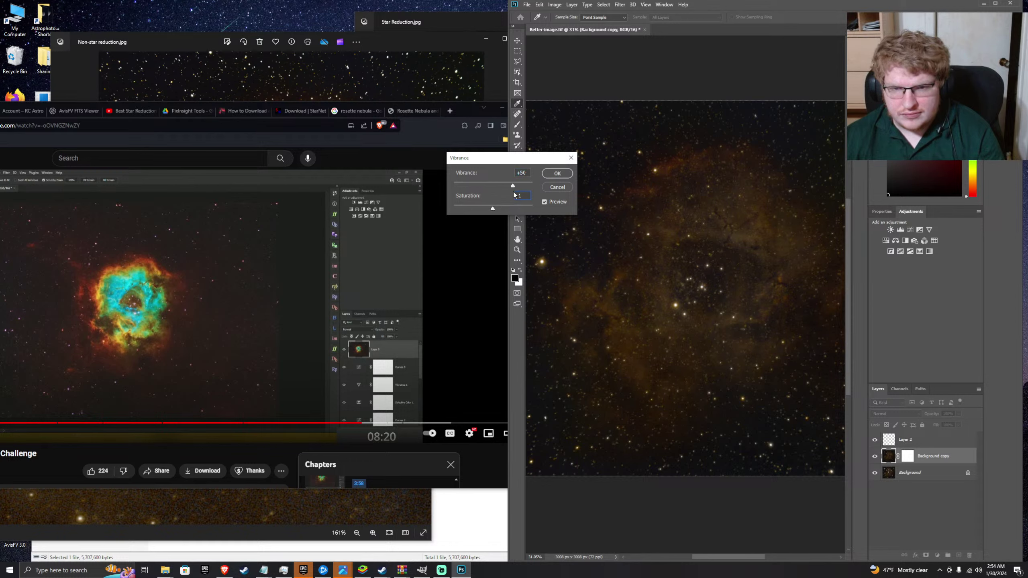
click(741, 301)
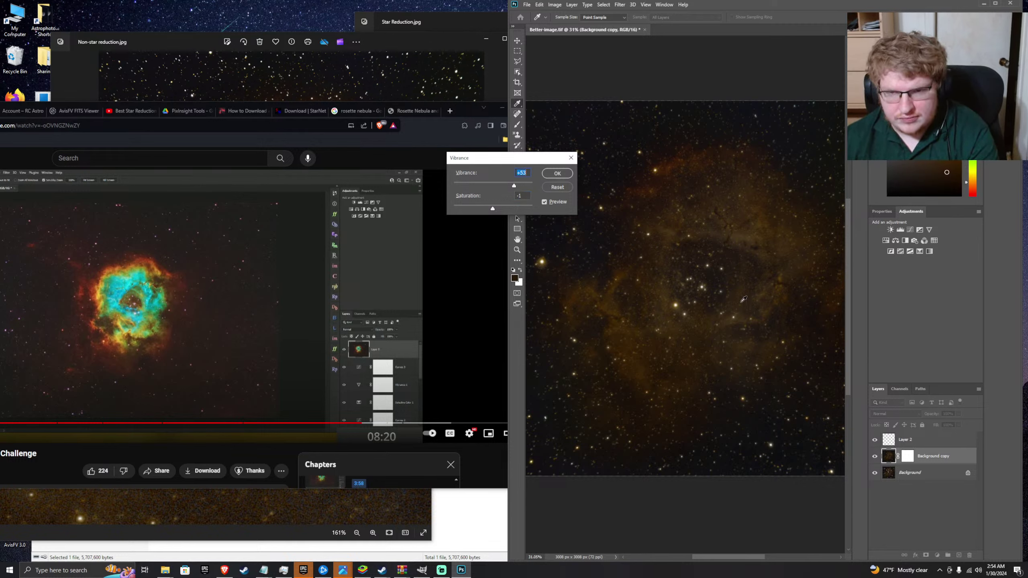
click(769, 545)
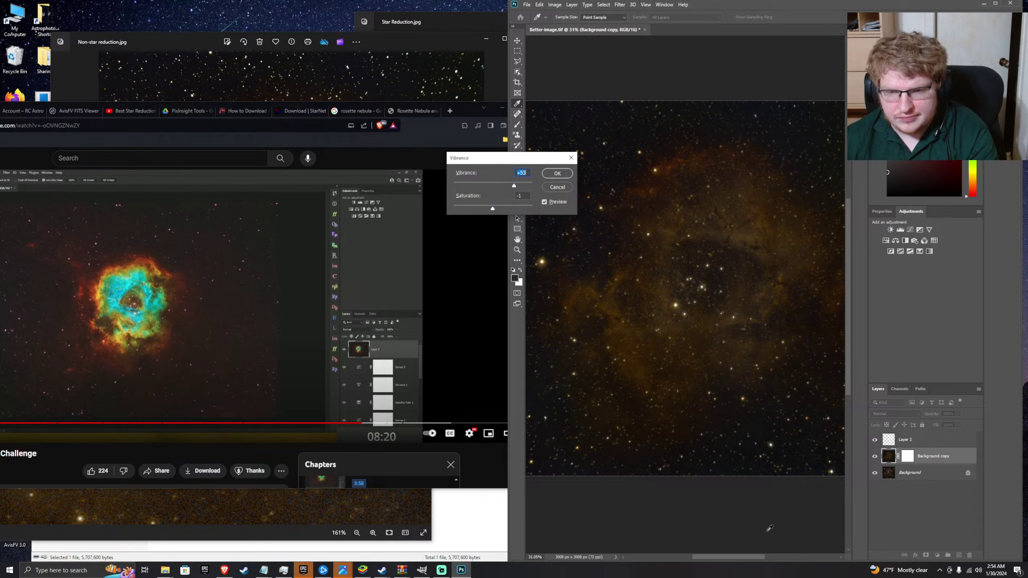
click(571, 159)
- Switch to the Move tool, inspect the central star cluster up close, and maximize the editor window
key(v)
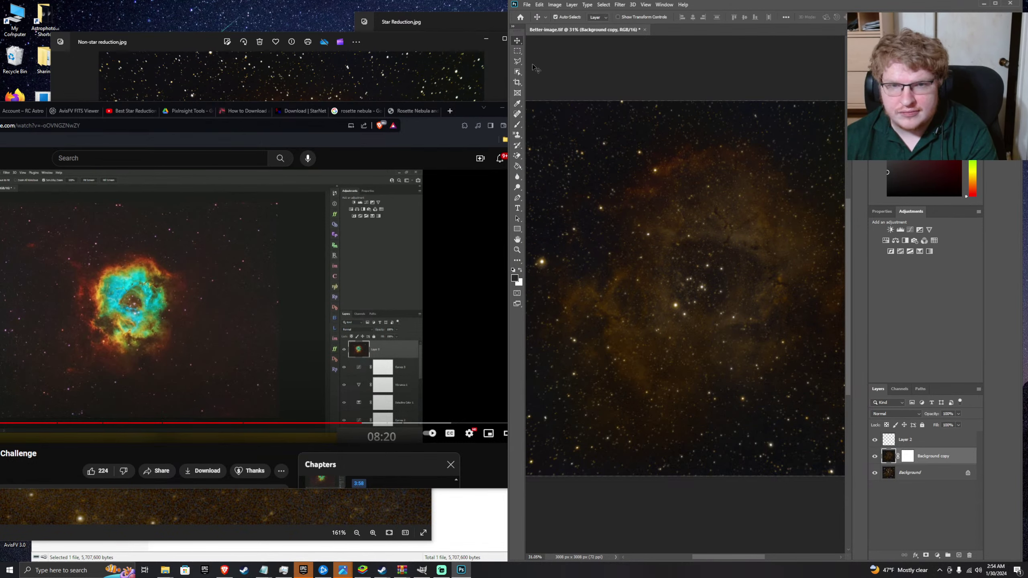
scroll(626, 160, up, 2)
scroll(789, 384, up, 5)
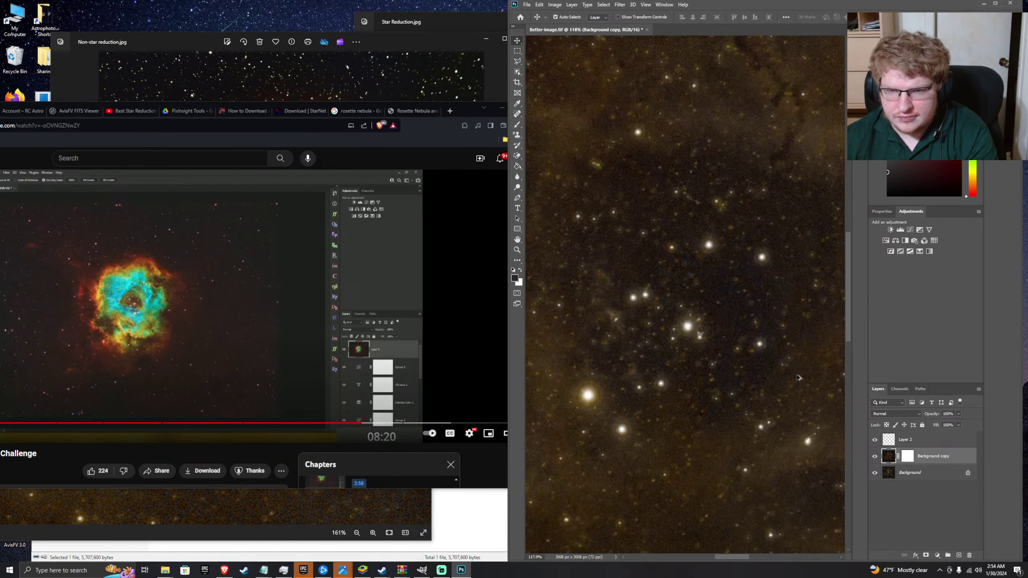
scroll(776, 359, down, 3)
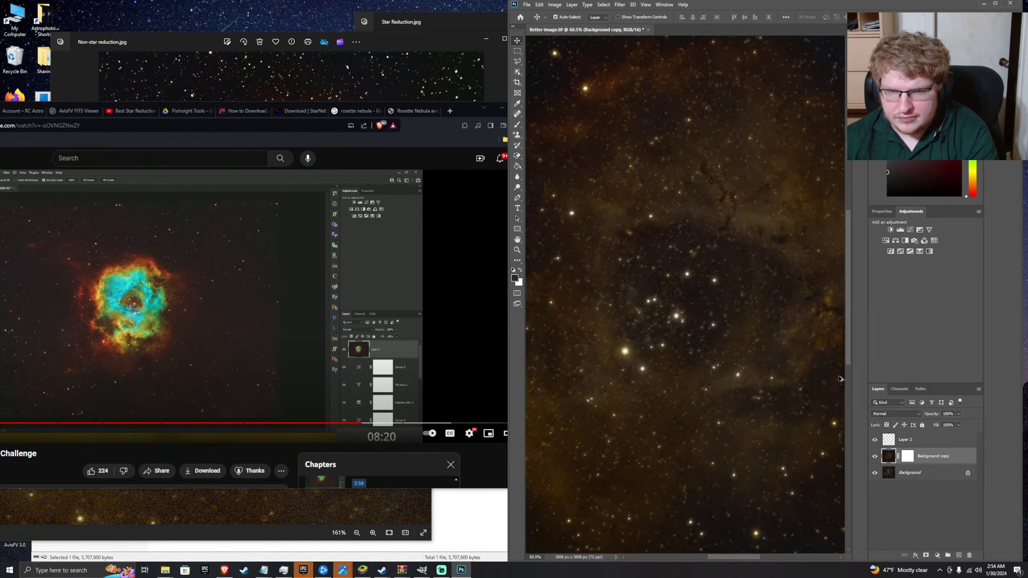
scroll(712, 343, down, 1)
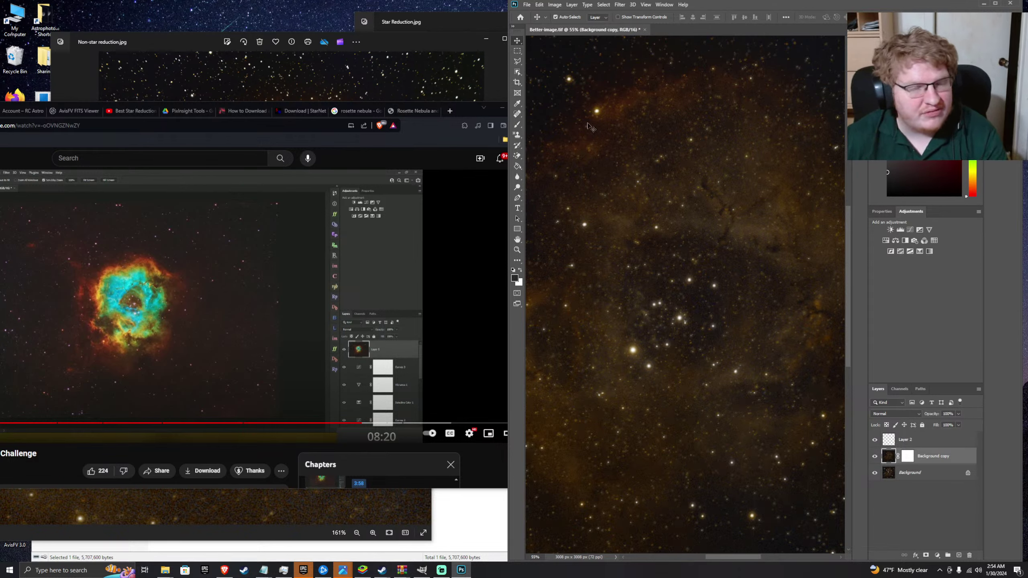
click(595, 5)
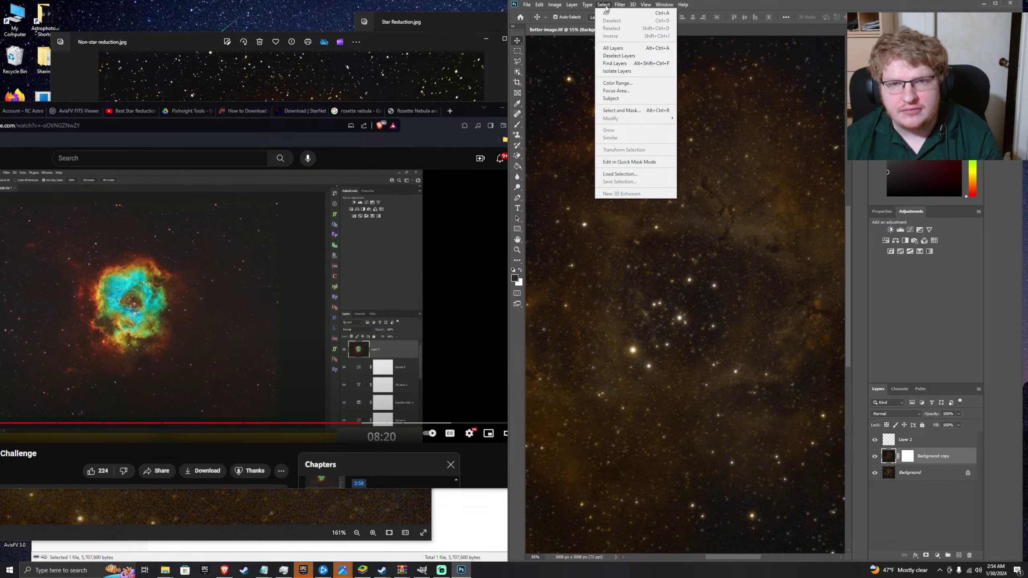
click(728, 267)
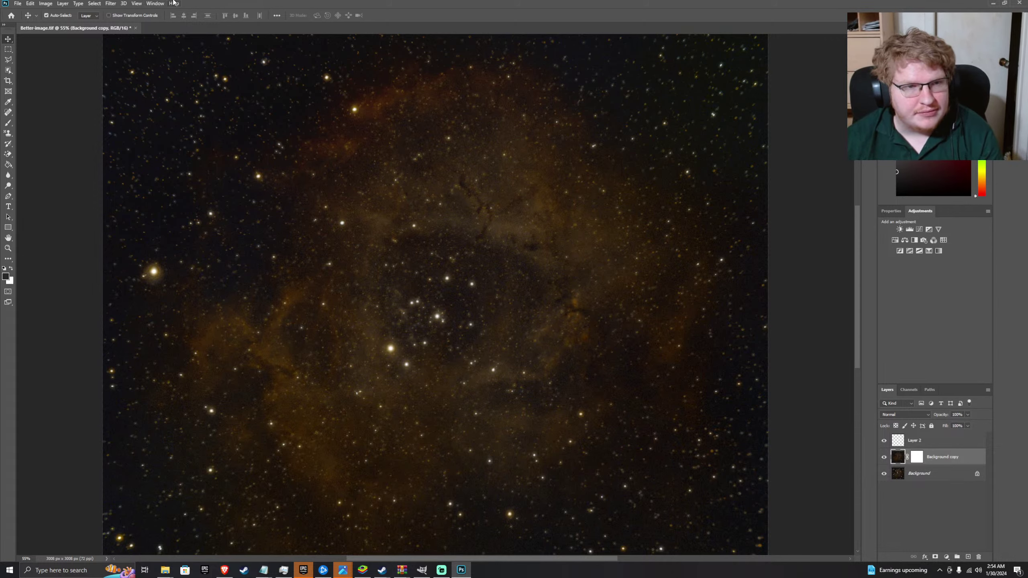
- Apply the Sharpen More filter to Background copy
click(111, 4)
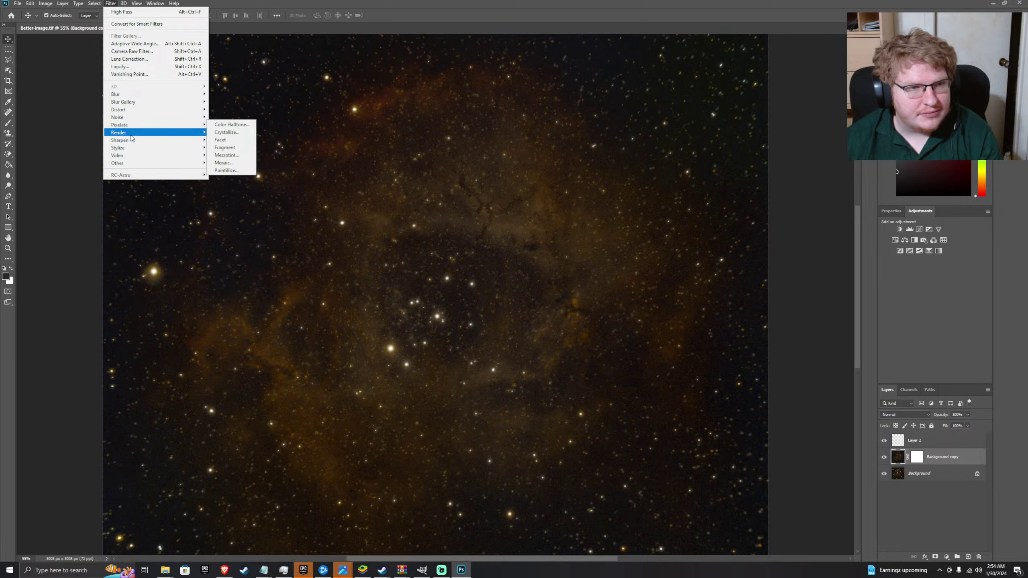
mouse_move(133, 142)
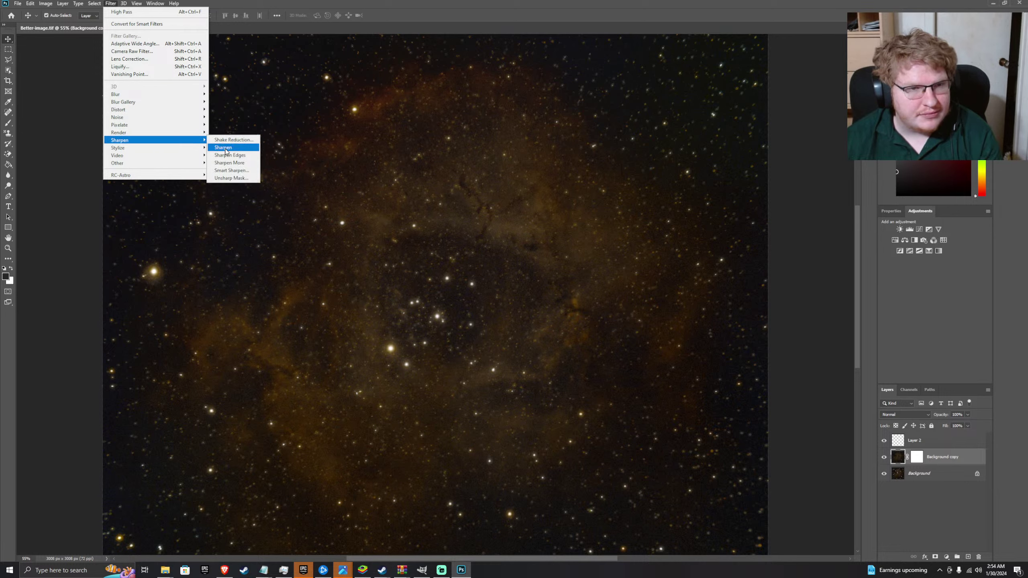
click(227, 163)
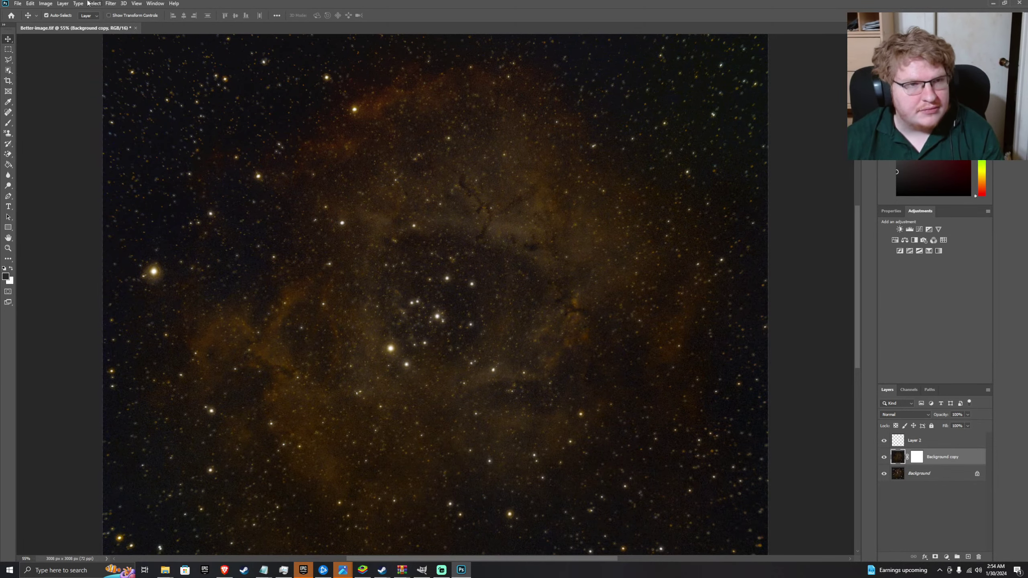
- Try an Unsharp Mask on Background copy with amount 141%, radius 0.9 pixels and threshold 8 levels
click(110, 3)
mouse_move(151, 163)
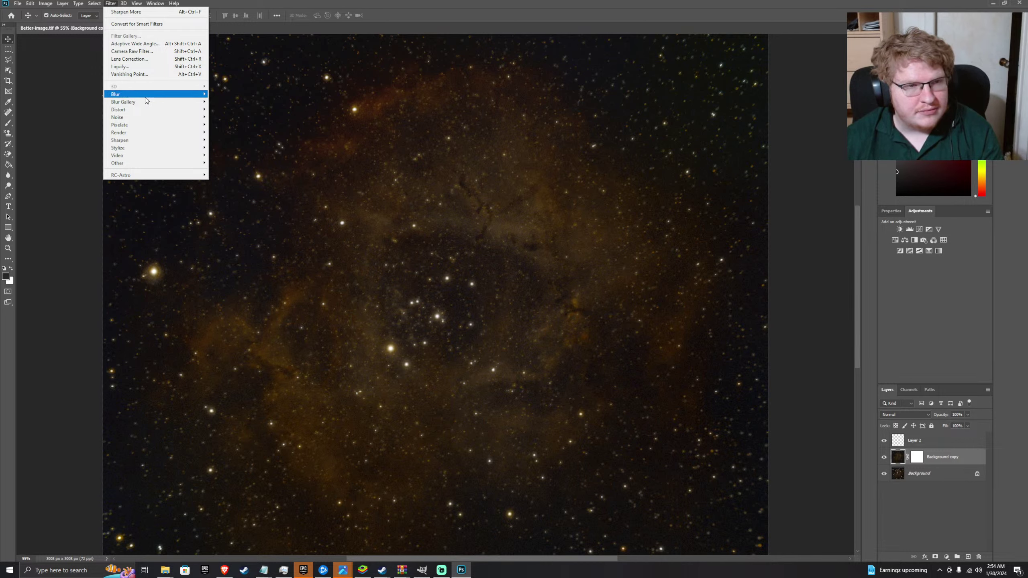
mouse_move(144, 141)
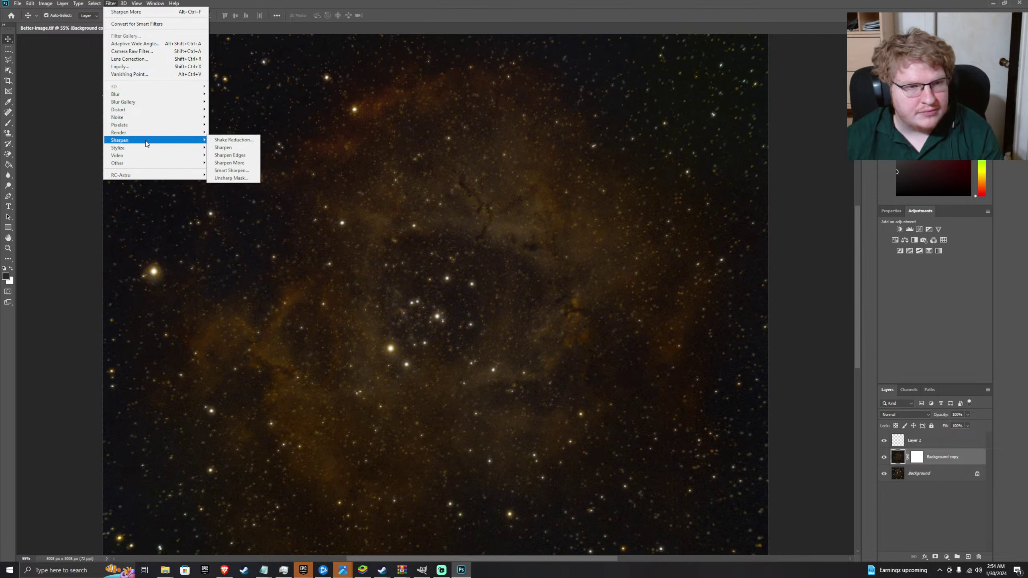
click(231, 178)
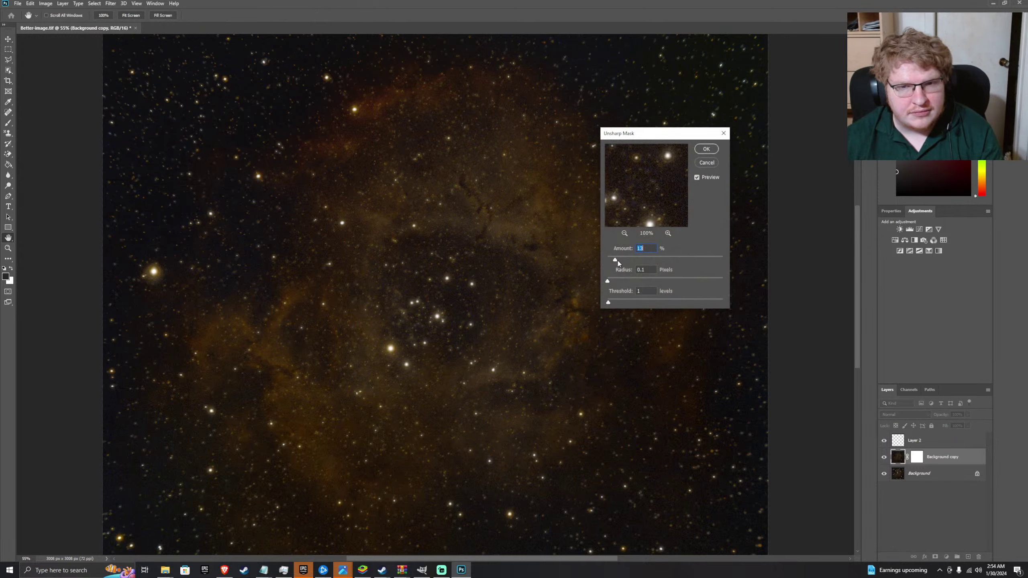
drag(617, 260, 682, 259)
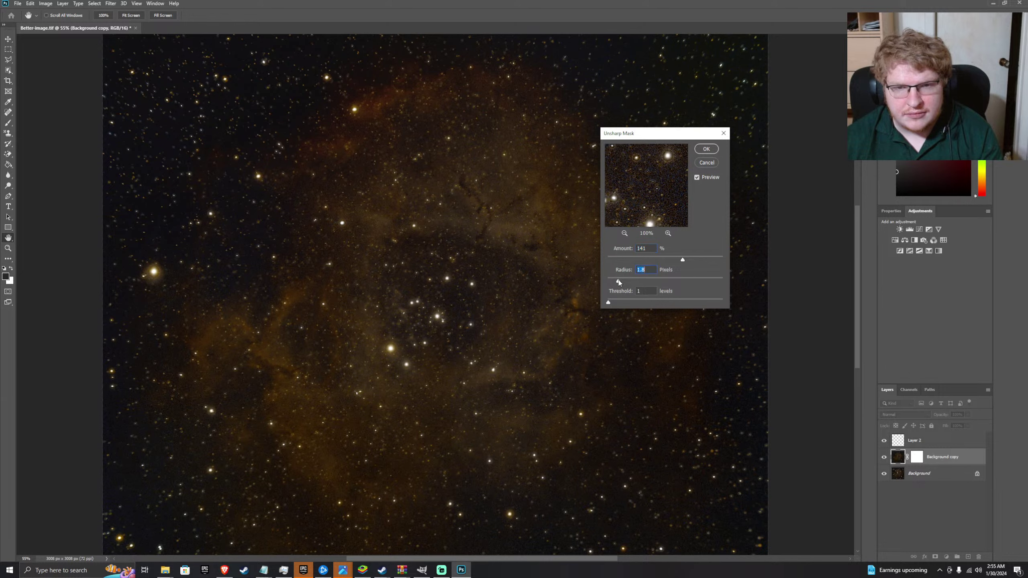
mouse_move(613, 280)
mouse_down()
mouse_move(628, 281)
mouse_move(612, 282)
mouse_up()
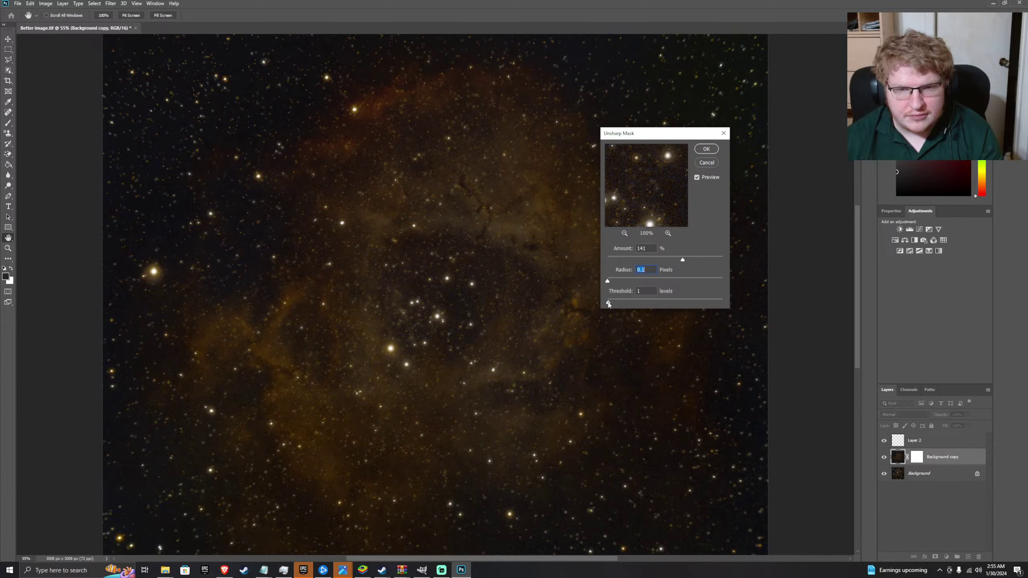
drag(608, 302, 610, 303)
drag(611, 282, 610, 283)
click(613, 282)
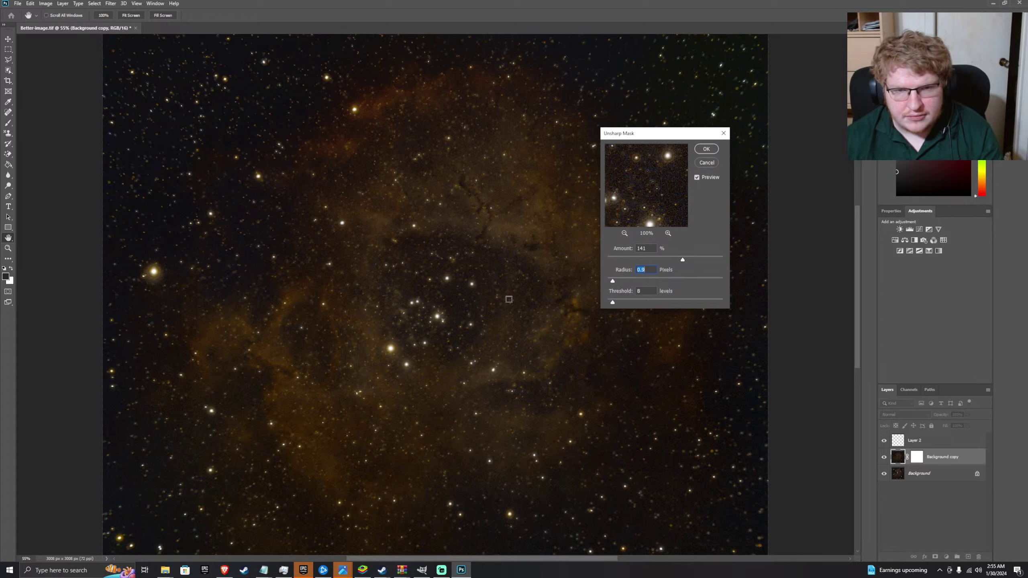
- Check the central stars close up while trying an Unsharp Mask radius of 0.5 pixels and threshold of 3 levels
ctrl+click(513, 290)
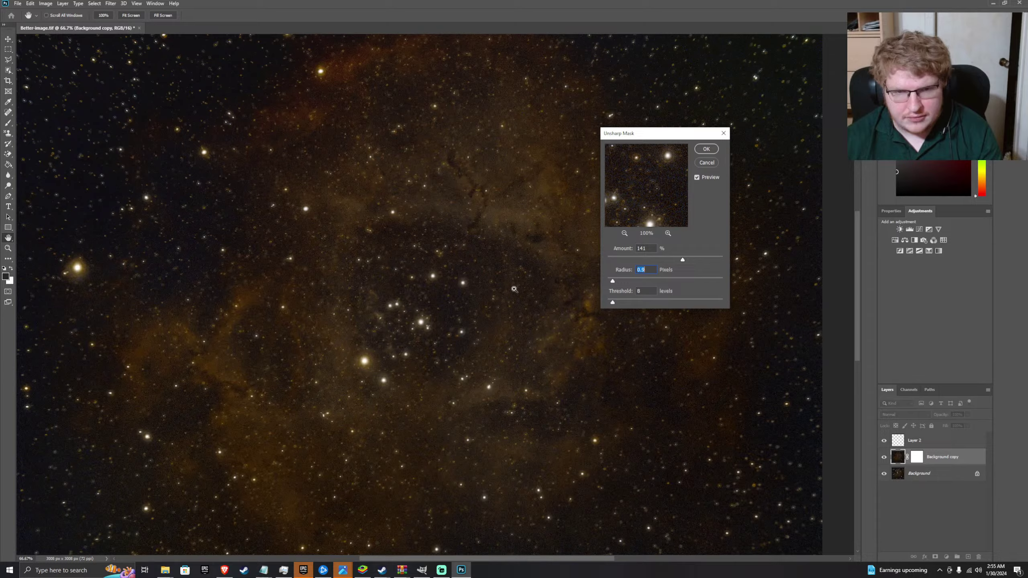
ctrl+click(475, 289)
ctrl+click(475, 288)
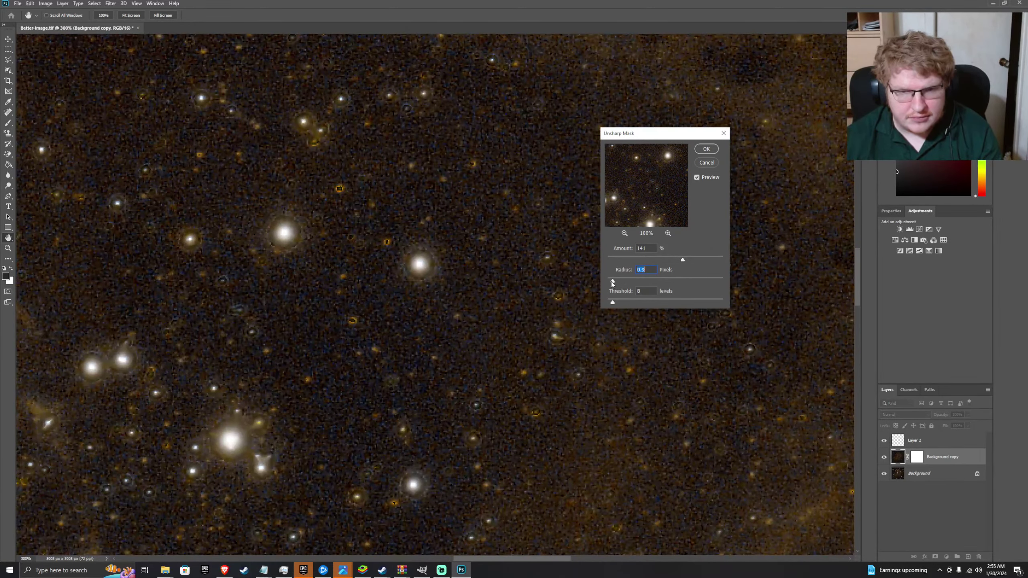
drag(611, 281, 616, 282)
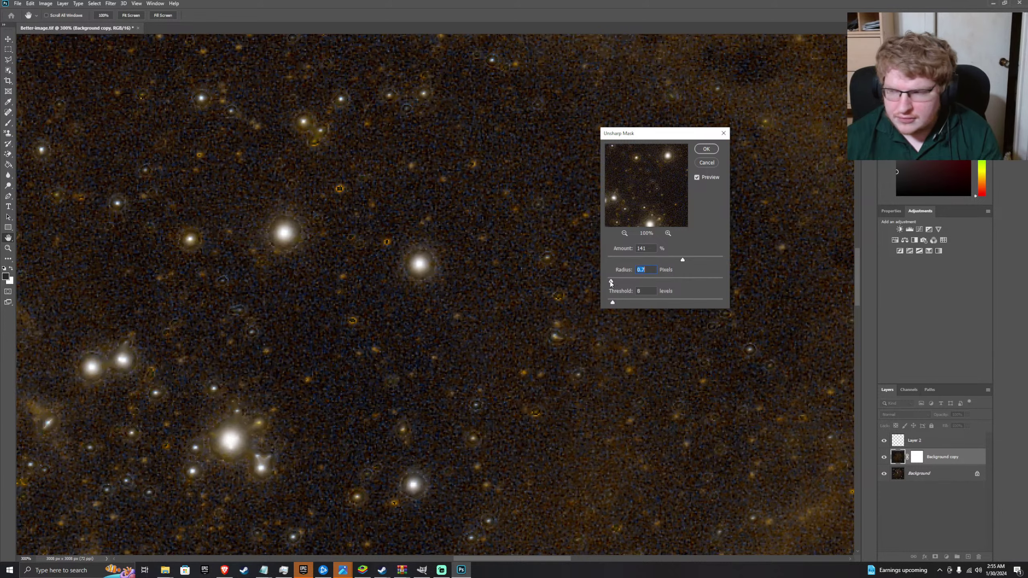
drag(611, 281, 606, 283)
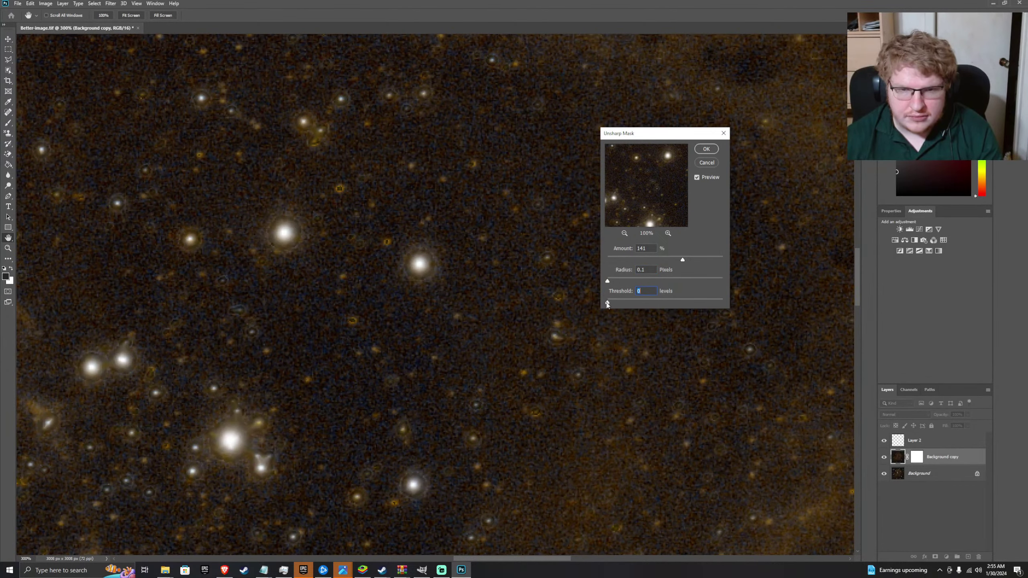
drag(607, 302, 634, 303)
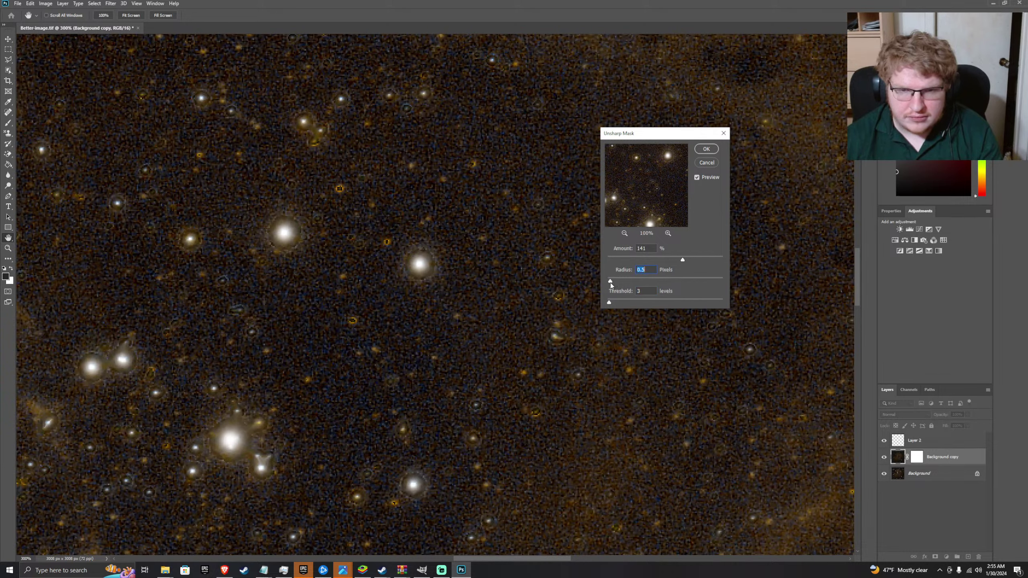
- Try lowering the Unsharp Mask amount to 35%, judge it on the whole image, and cancel the filter
drag(681, 260, 631, 261)
ctrl+click(471, 214)
ctrl+click(471, 214)
right_click(470, 214)
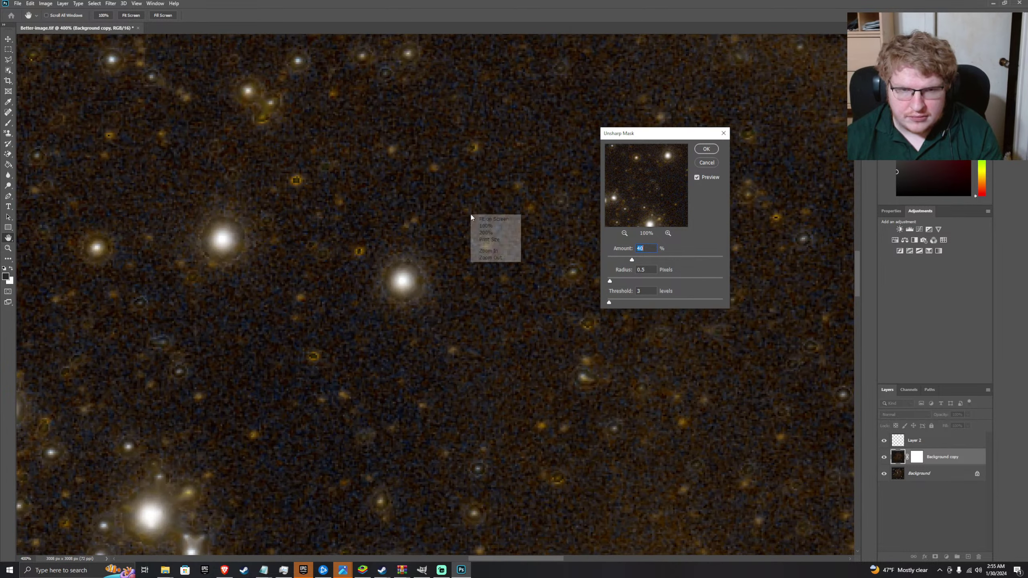
click(479, 195)
right_click(477, 193)
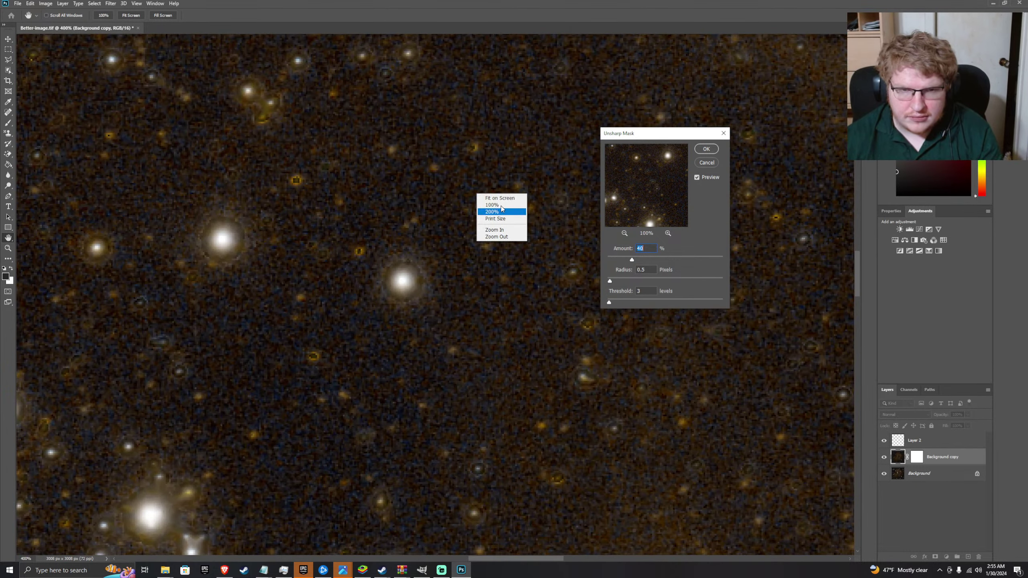
click(500, 198)
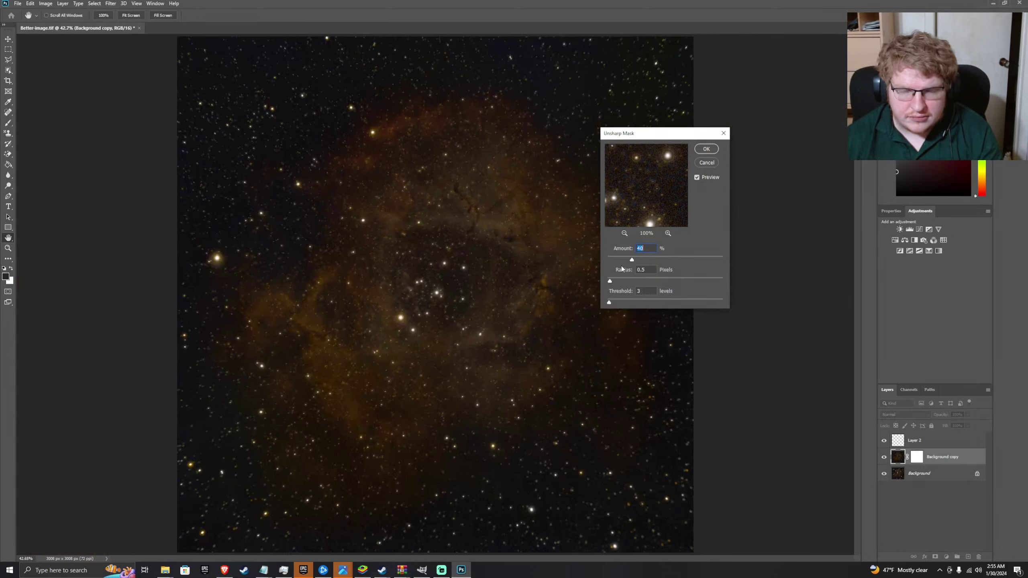
drag(631, 259, 628, 259)
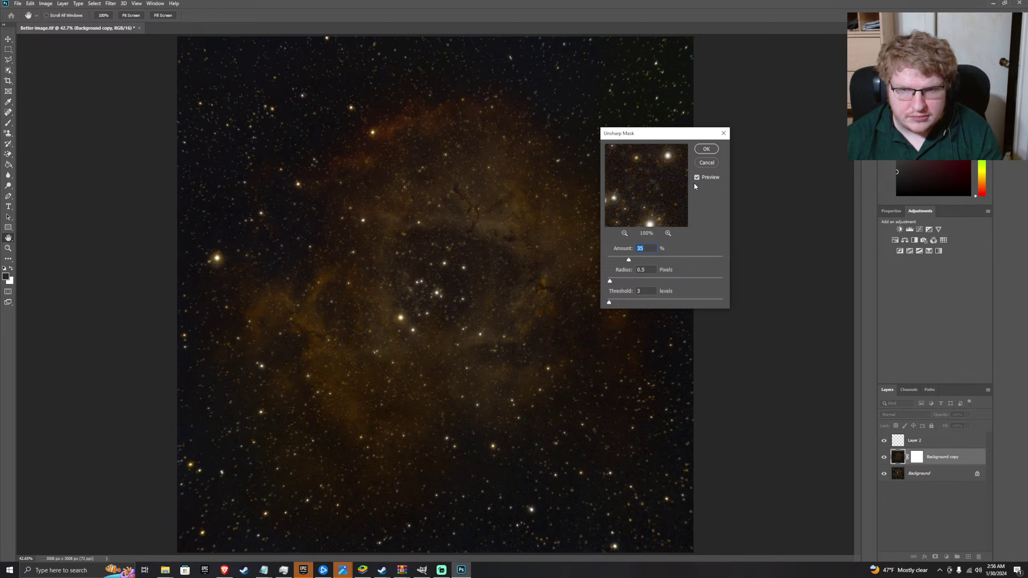
click(698, 165)
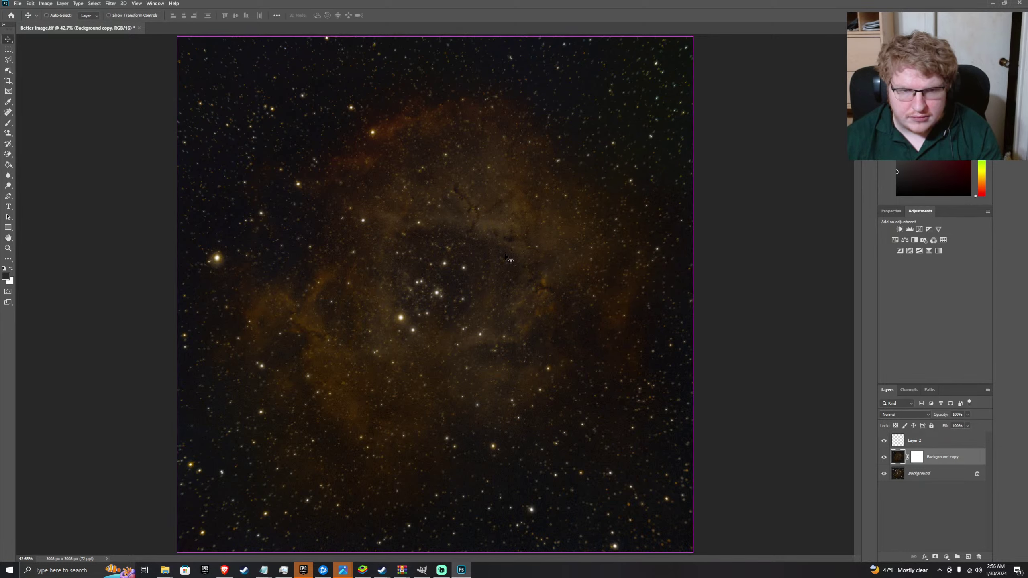
- Examine the central star cluster of the nebula at several magnifications
scroll(481, 232, up, 5)
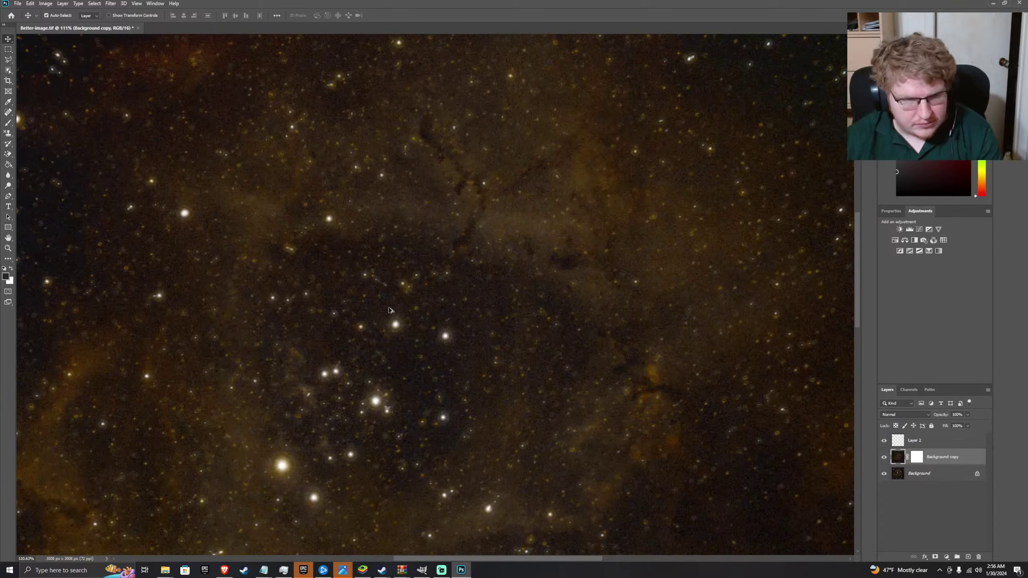
scroll(388, 301, down, 4)
scroll(388, 300, down, 4)
scroll(400, 300, up, 6)
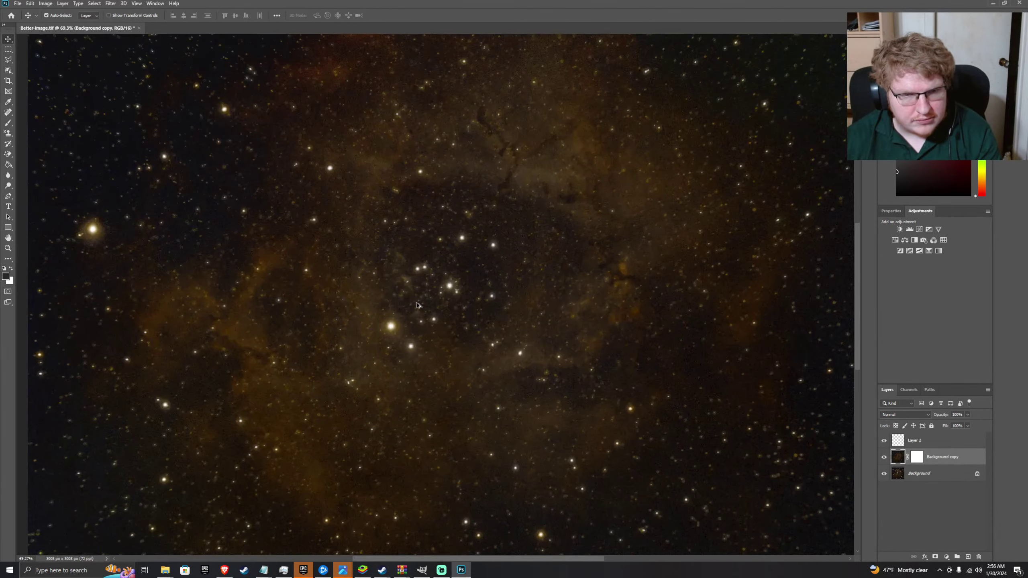
scroll(413, 300, down, 3)
scroll(413, 299, up, 8)
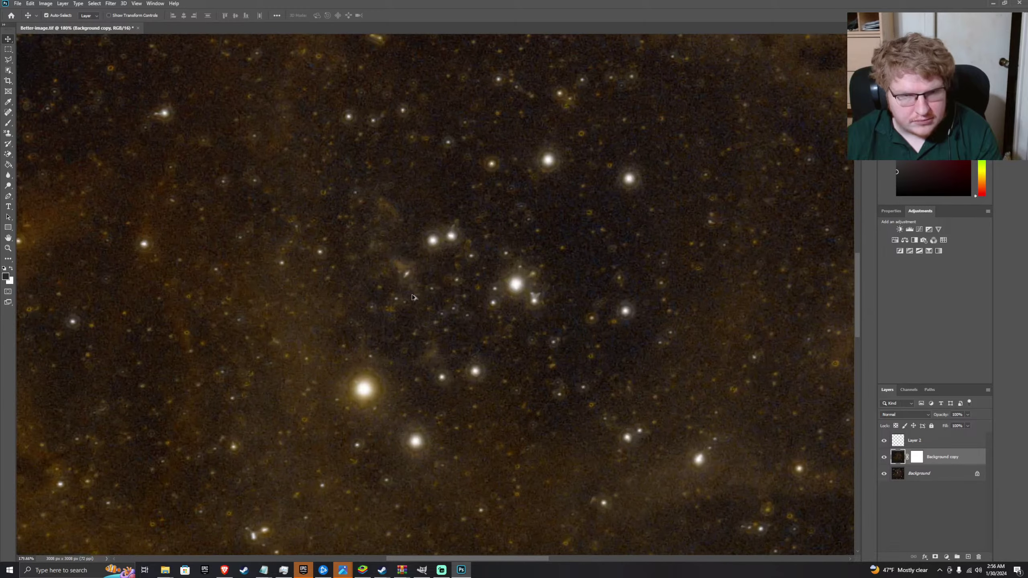
scroll(412, 297, down, 5)
- Compare the image with Layer 2 and Background copy hidden and shown, and select the Background copy mask
click(884, 440)
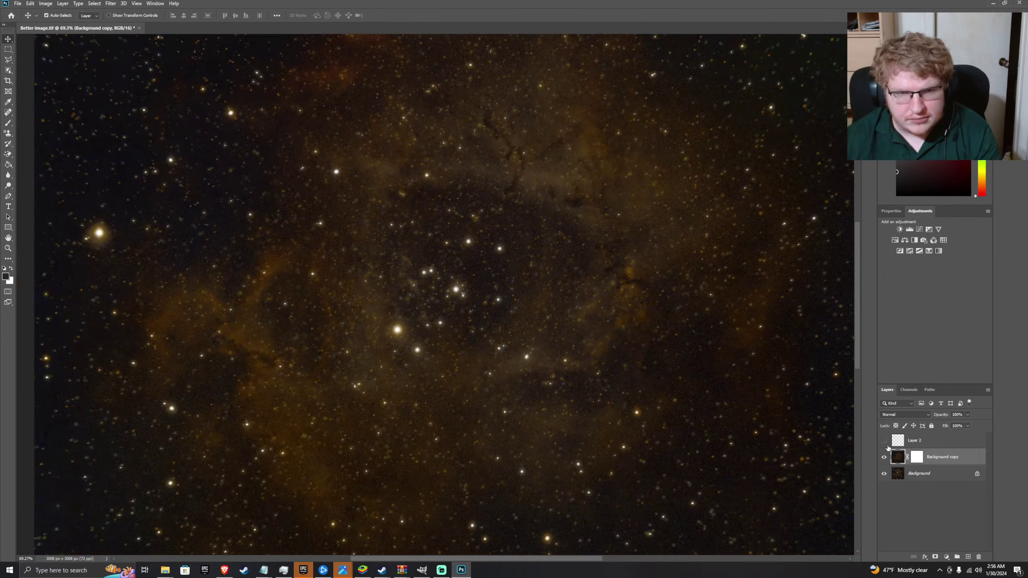
click(884, 442)
click(883, 456)
click(884, 456)
click(916, 457)
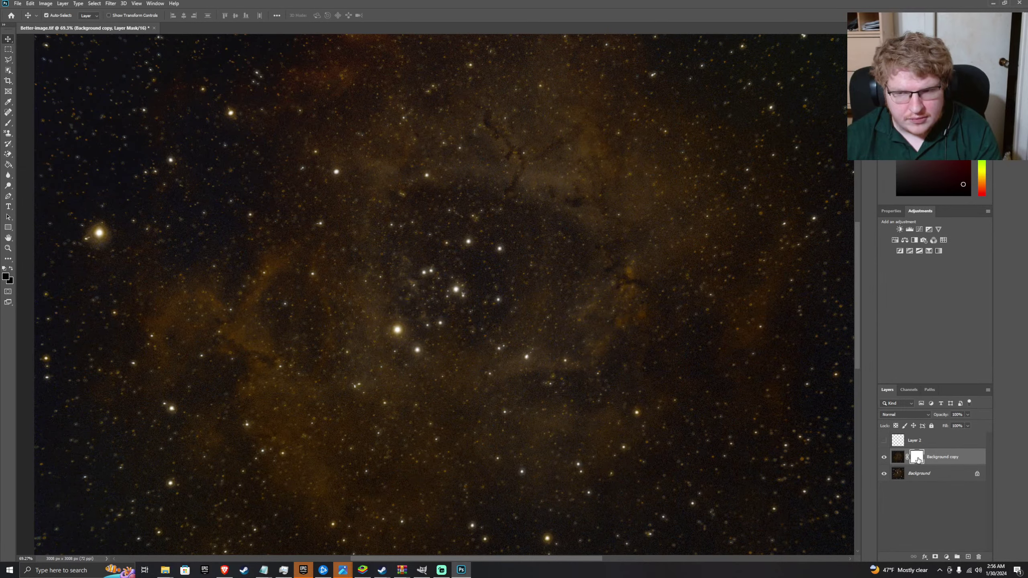
scroll(656, 387, up, 1)
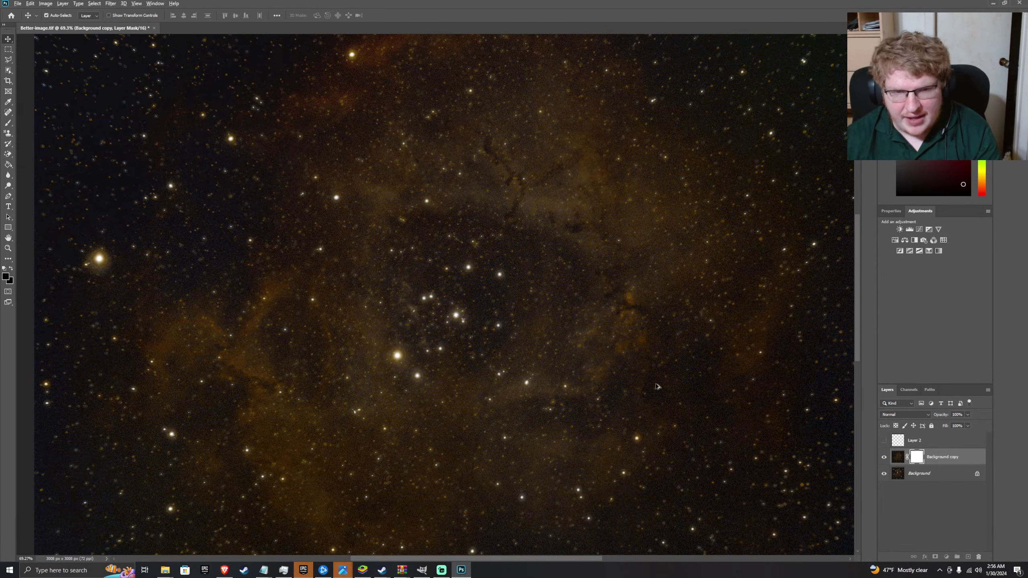
scroll(583, 366, up, 5)
scroll(541, 350, down, 8)
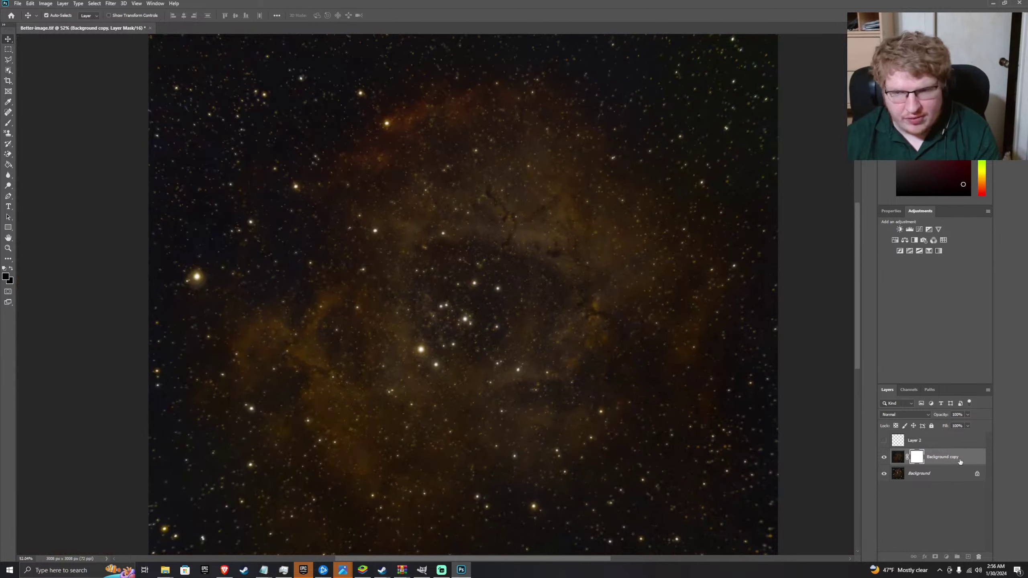
- Delete the layer mask from Background copy and select Layer 2
click(912, 443)
click(931, 456)
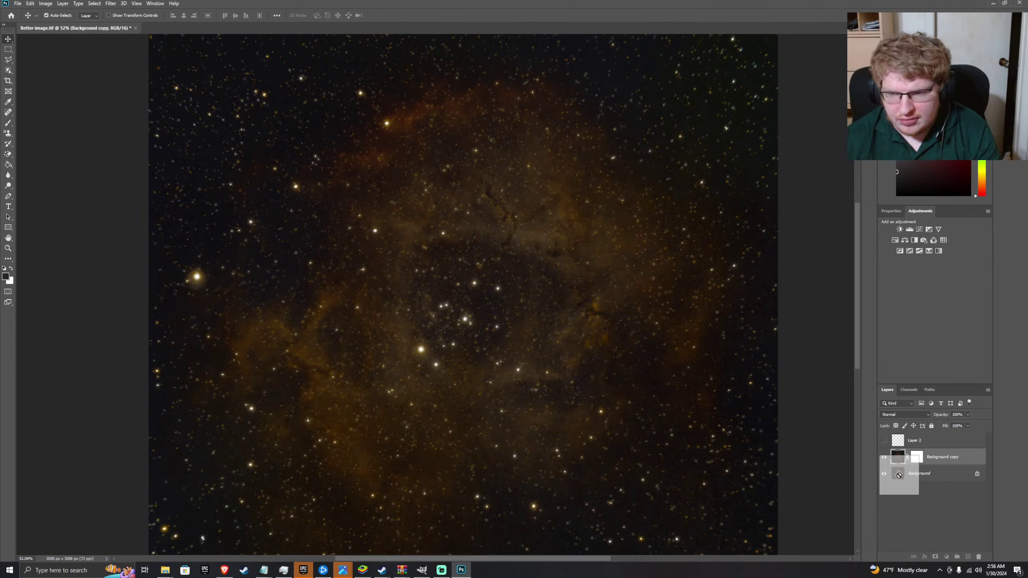
right_click(926, 461)
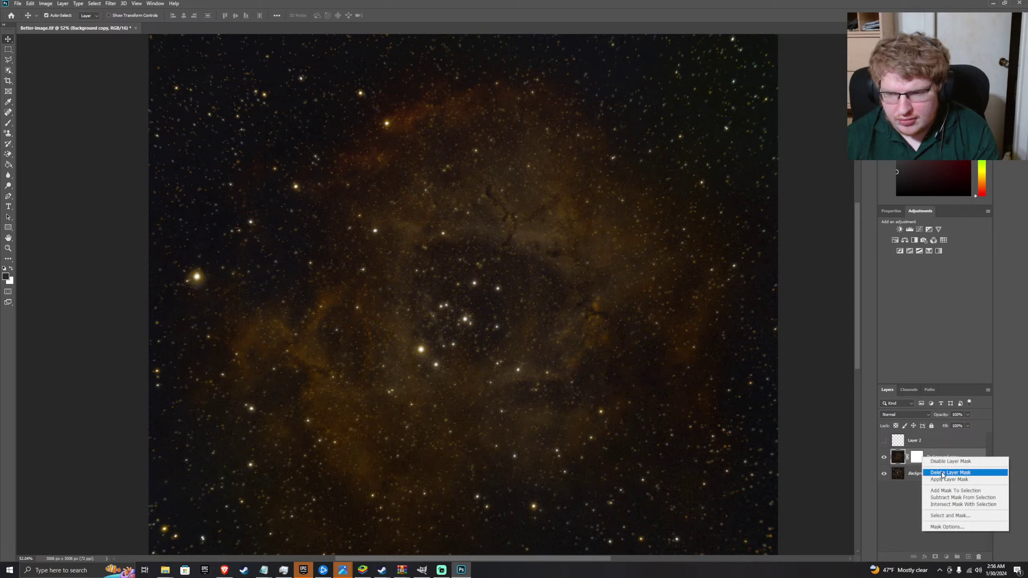
click(936, 472)
click(914, 445)
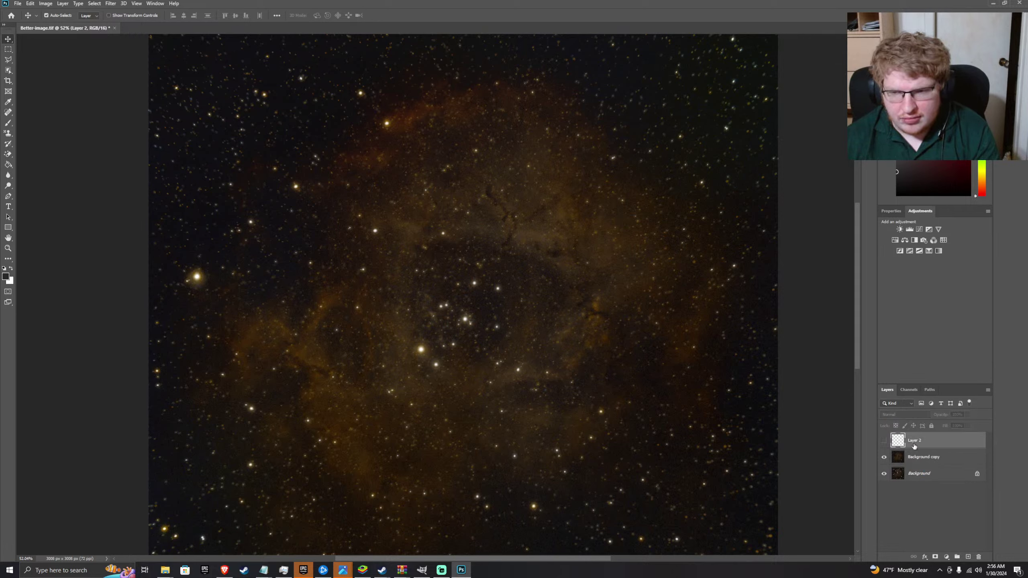
- Undo back past the creation of Layer 2 and the Background copy mask, to the state with Layer 1 hidden above an unmasked Background copy
key(ctrl+z)
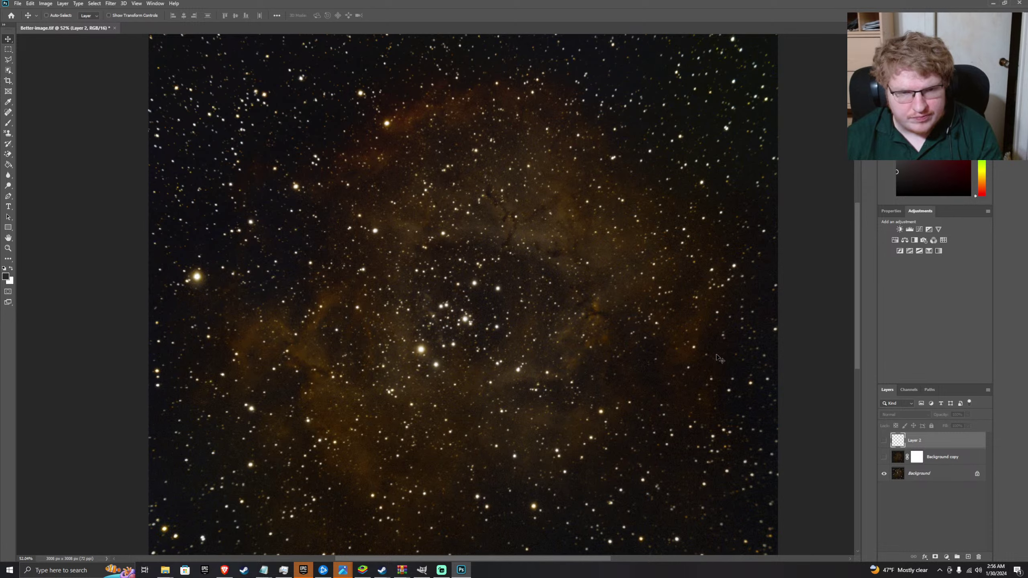
key(ctrl+z)
key(ctrl+z)
key(ctrl+z)
key(ctrl+z)
key(ctrl+z)
key(ctrl+z)
key(ctrl+z)
key(ctrl+z)
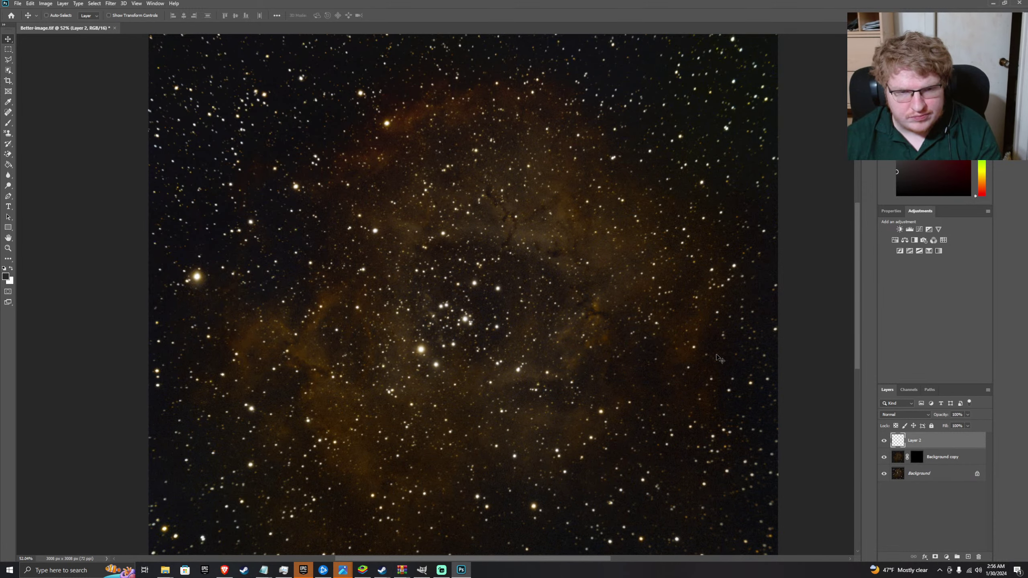
key(ctrl+z)
key(ctrl+z)
key(ctrl+z)
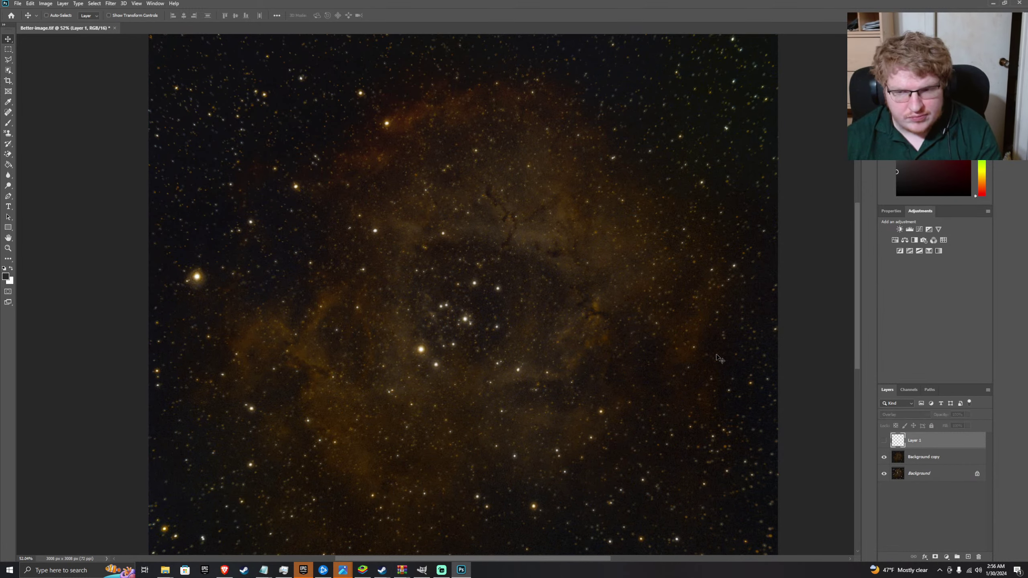
key(ctrl+z)
key(ctrl+z)
key(ctrl+z)
key(ctrl+z)
key(ctrl+z)
key(ctrl+z)
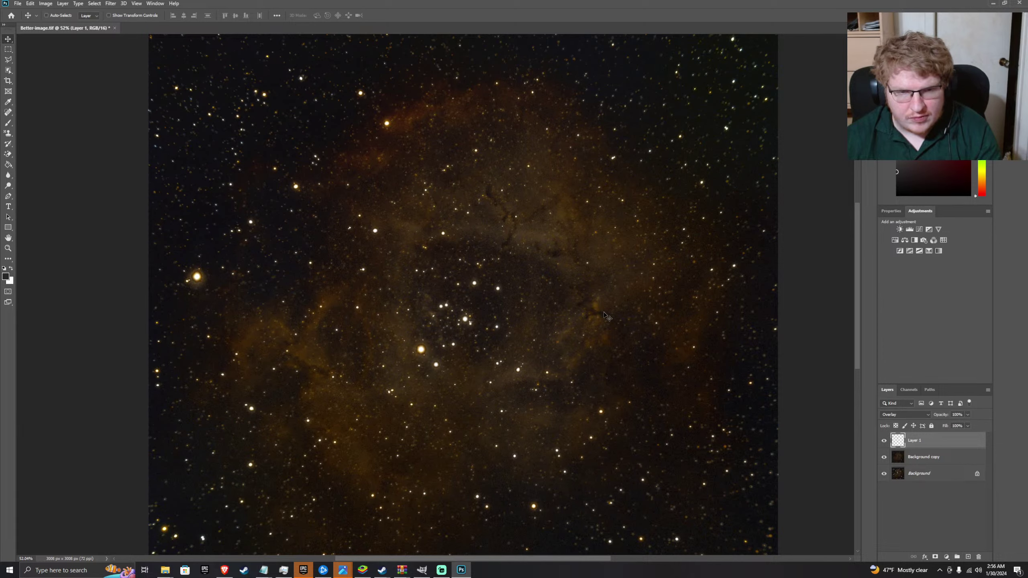
key(ctrl+z)
key(ctrl+z)
key(ctrl+z)
key(ctrl+z)
key(ctrl+z)
key(ctrl+z)
key(ctrl+z)
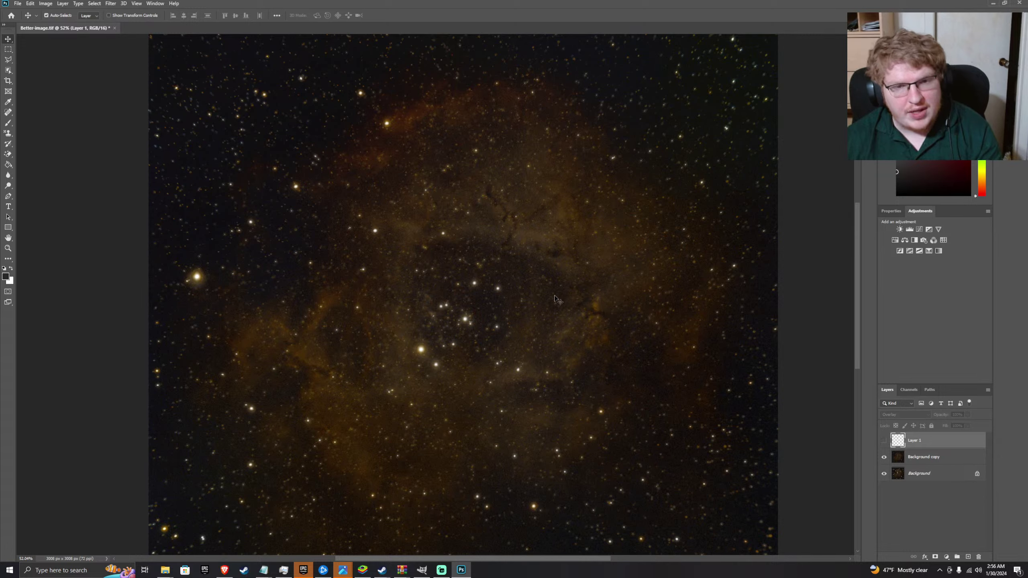
- Delete the hidden Layer 1
click(94, 3)
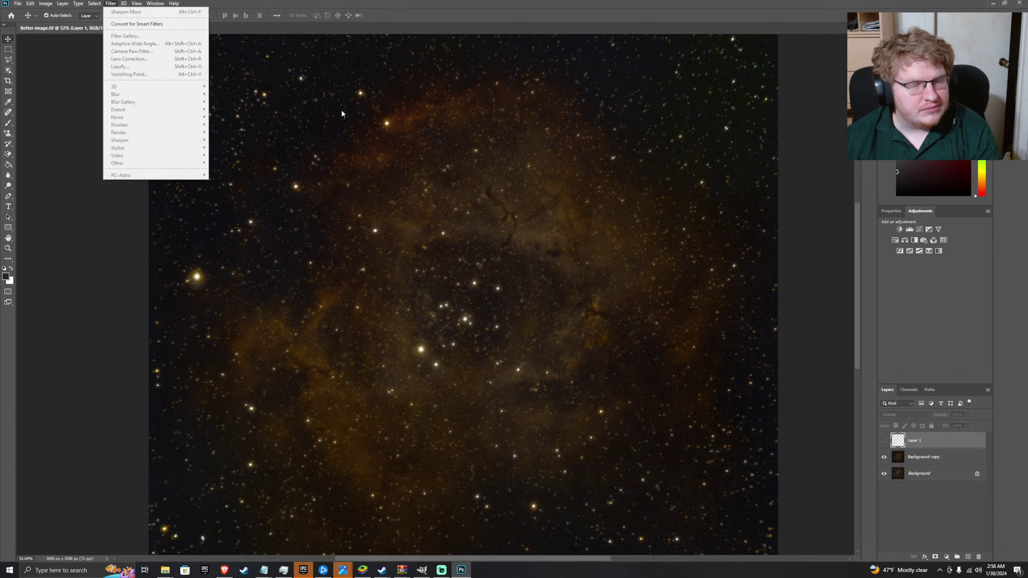
click(596, 255)
right_click(918, 439)
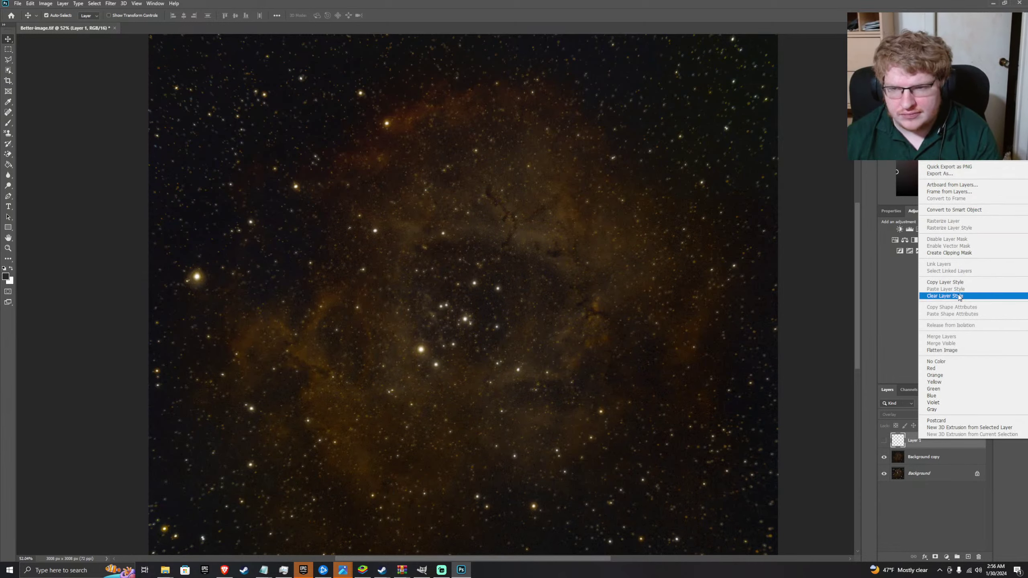
click(939, 155)
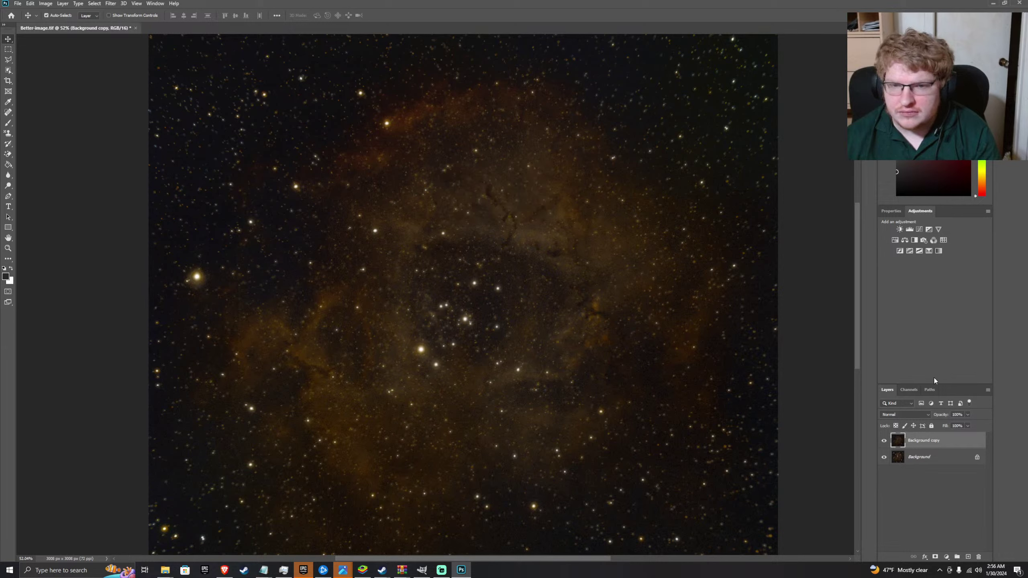
- Open Background copy in the Camera Raw Filter, try Detail Sharpening at 97 and reduce it to 3
click(101, 4)
mouse_move(111, 4)
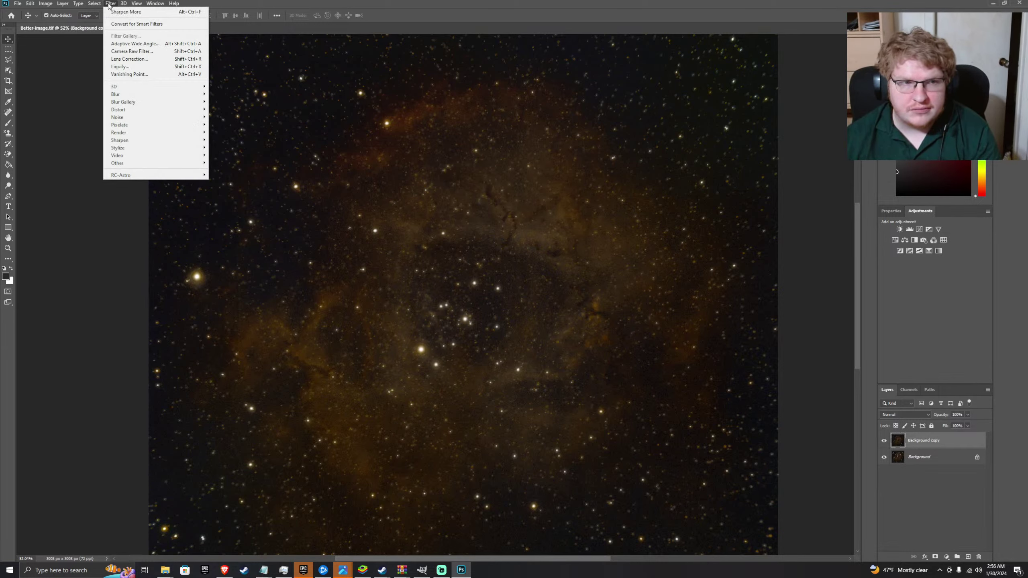
click(121, 55)
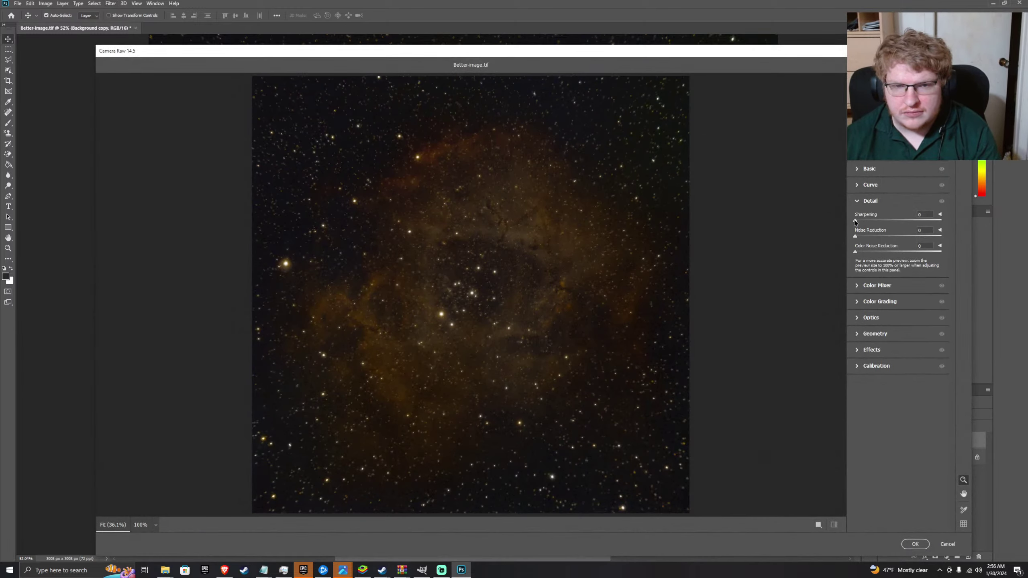
drag(855, 221, 910, 222)
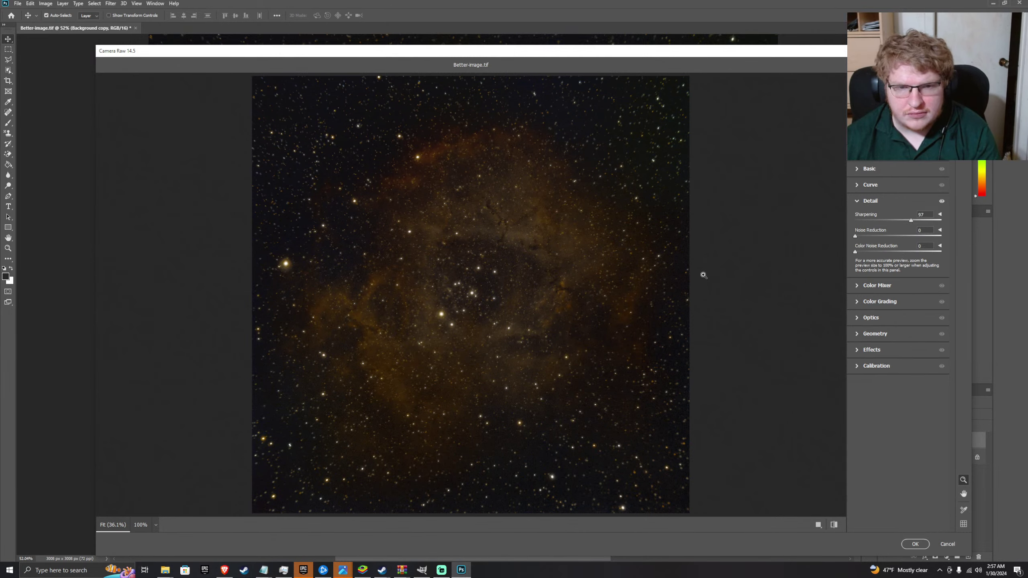
click(582, 290)
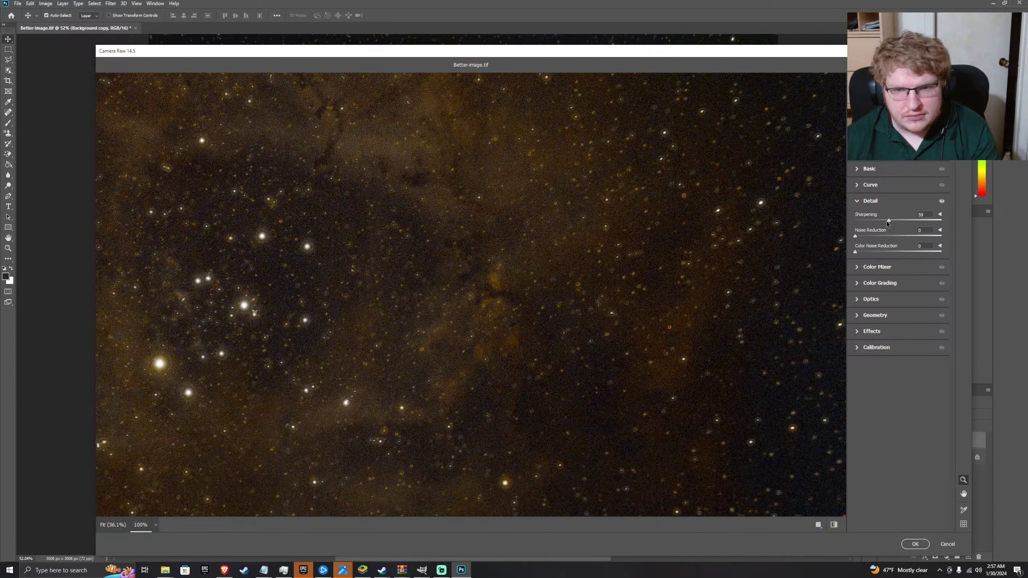
drag(877, 220, 857, 221)
scroll(611, 303, up, 2)
scroll(609, 301, up, 1)
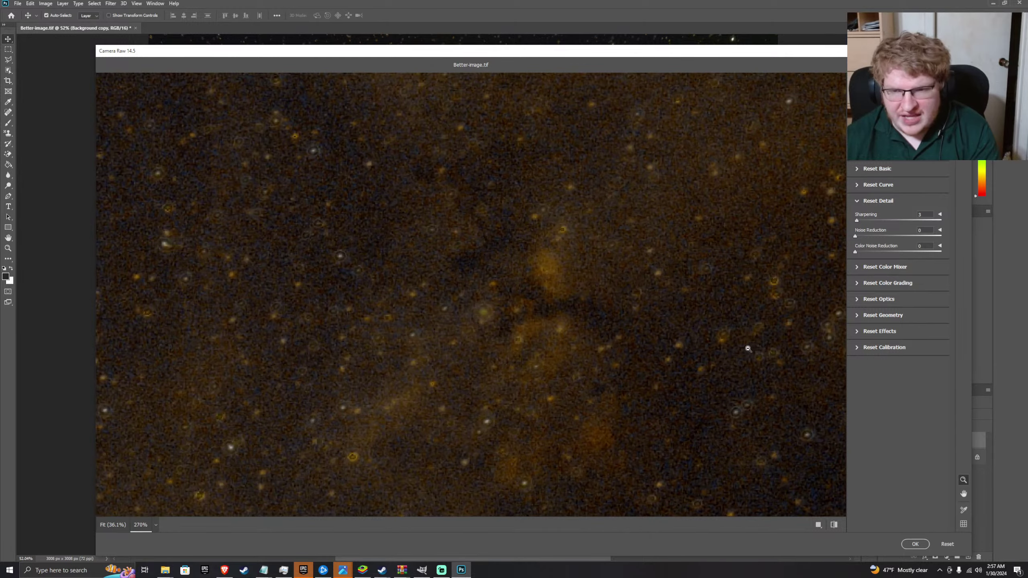
scroll(748, 346, down, 4)
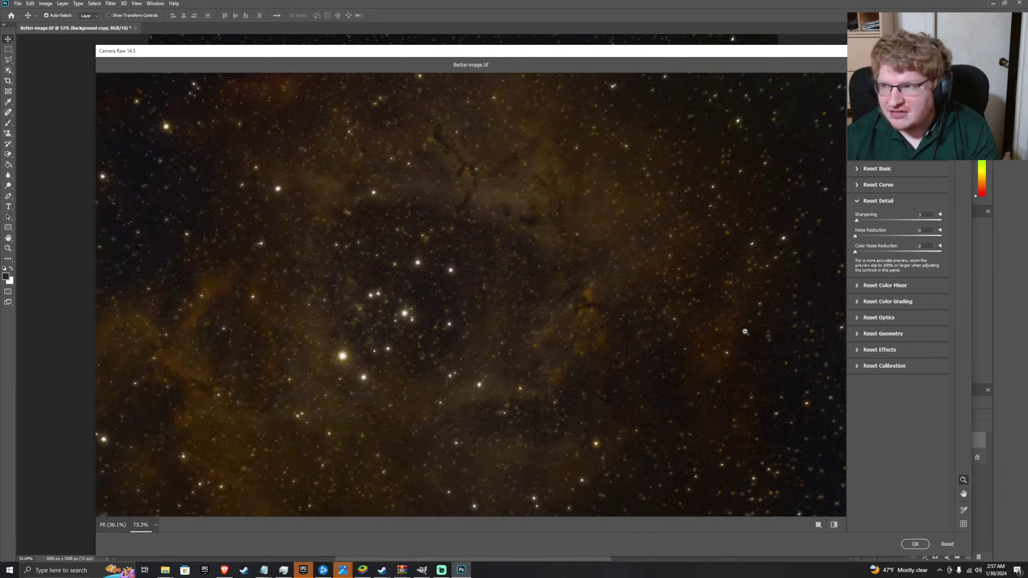
scroll(743, 324, down, 1)
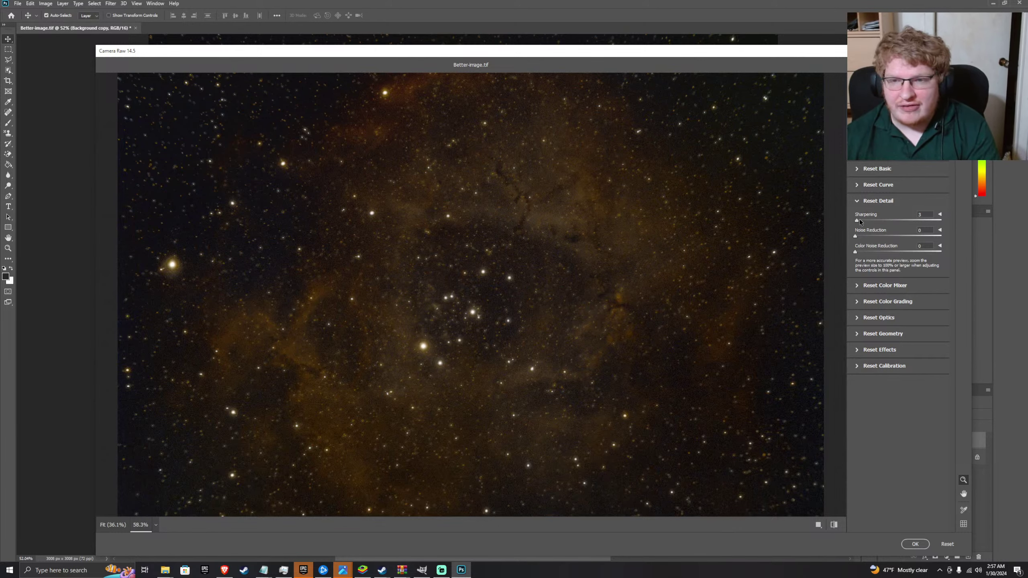
- Set Sharpening to 2, Noise Reduction to 57 and Color Noise Reduction to 33 in the Detail settings
scroll(760, 300, up, 4)
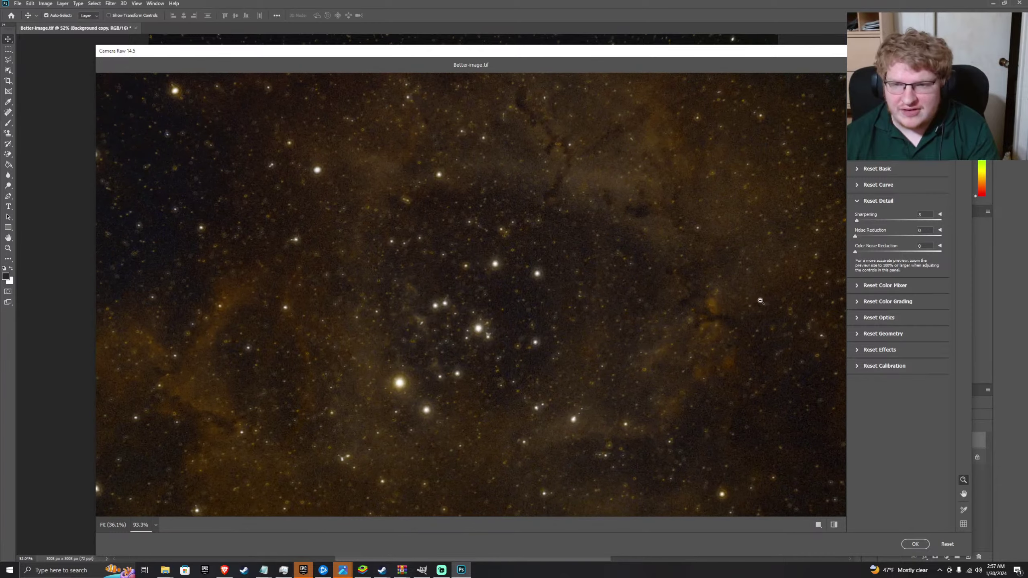
scroll(761, 301, down, 3)
scroll(756, 303, up, 4)
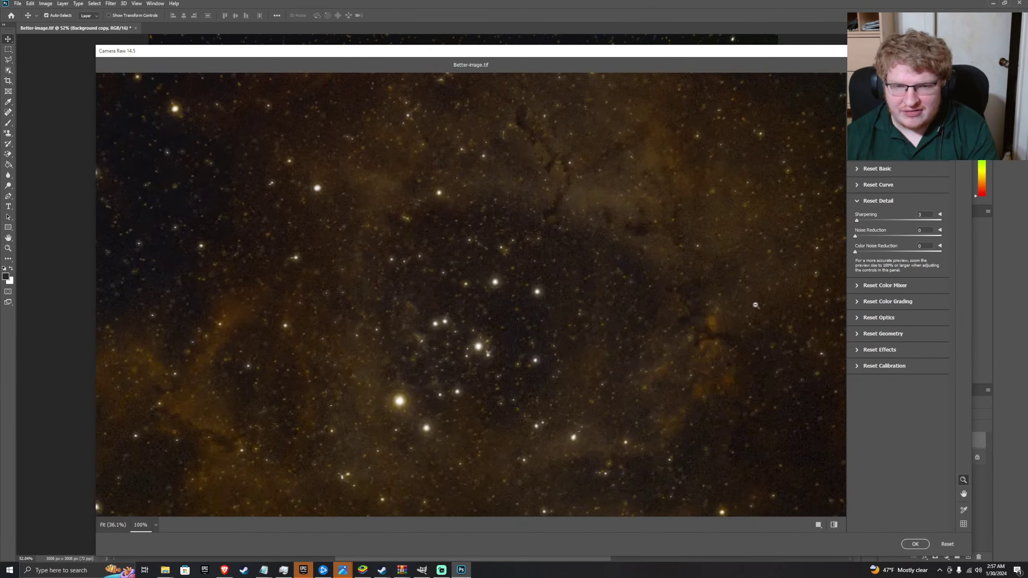
scroll(754, 302, up, 2)
drag(856, 221, 876, 239)
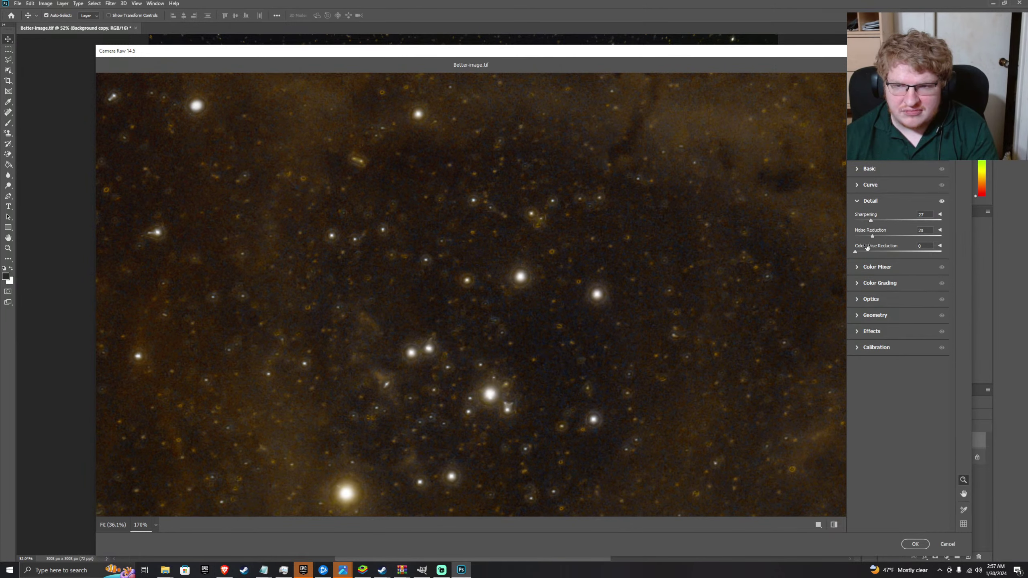
drag(856, 252, 1001, 279)
drag(920, 269, 959, 272)
drag(886, 251, 933, 246)
click(886, 236)
mouse_move(877, 220)
mouse_down()
mouse_move(886, 220)
mouse_move(872, 222)
mouse_up()
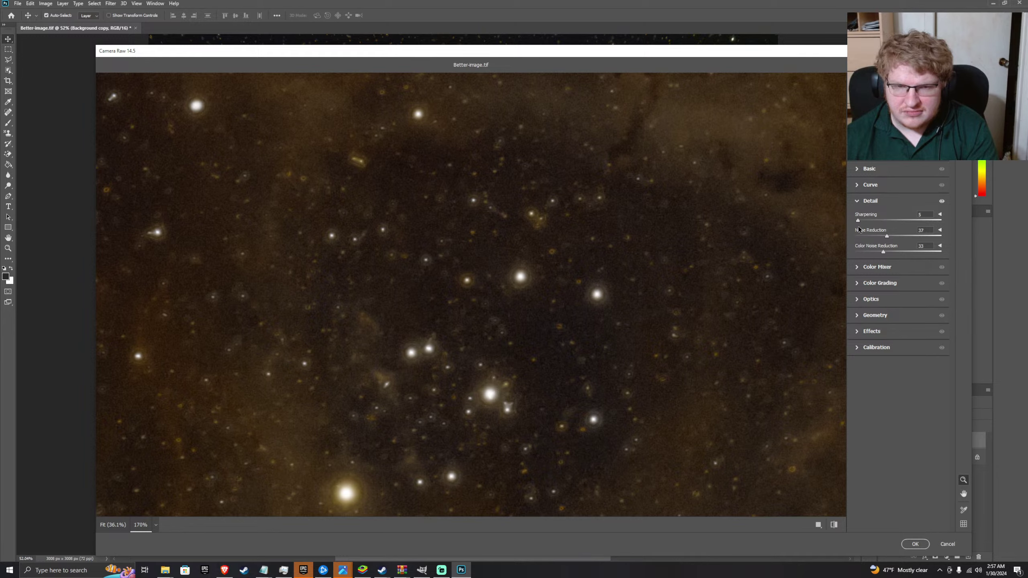
drag(858, 228, 904, 237)
scroll(685, 417, down, 5)
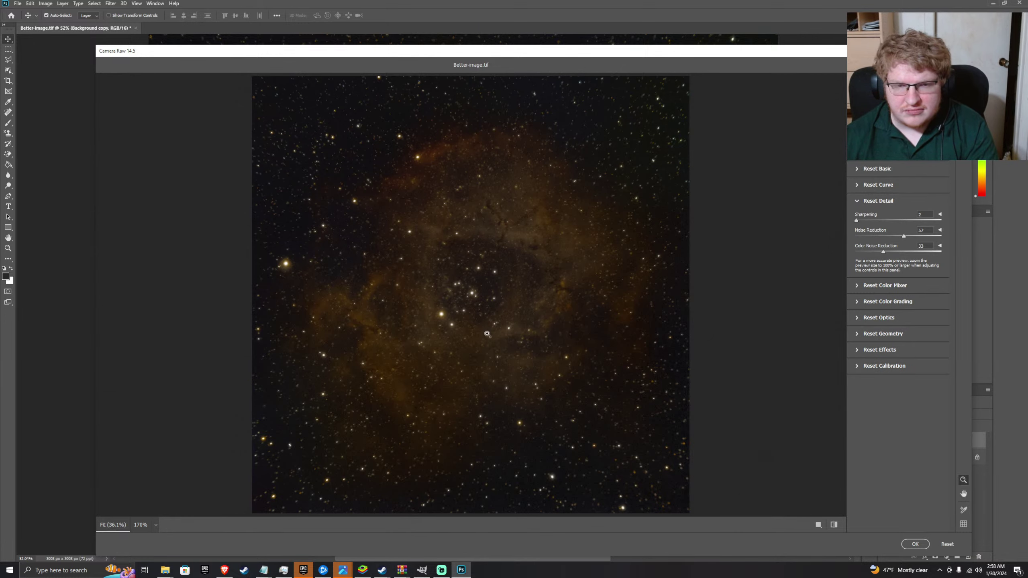
- Examine the noise-reduced nebula and its central star cluster in the preview, both close up and as a whole
scroll(491, 333, up, 6)
scroll(491, 334, up, 3)
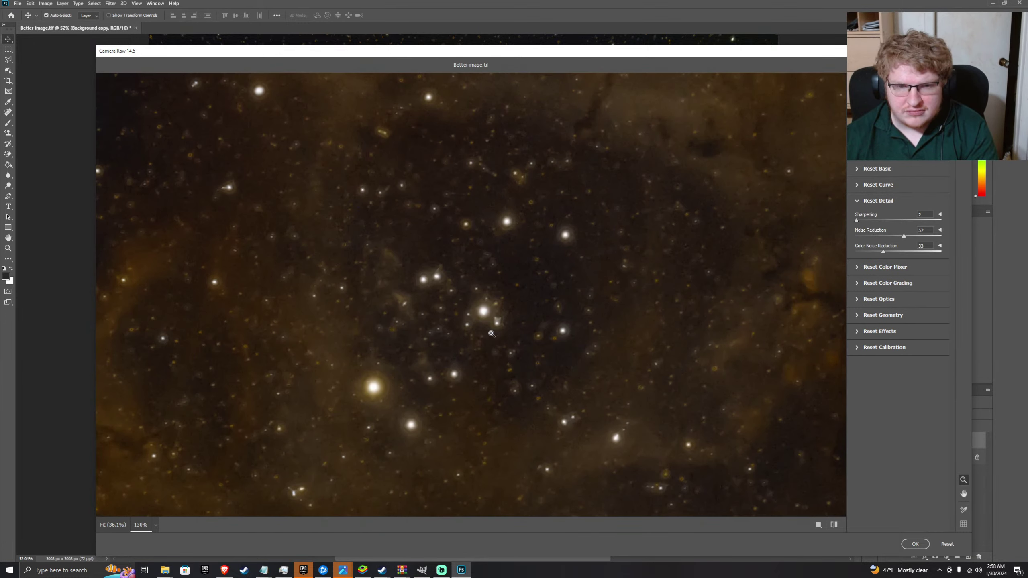
scroll(491, 333, down, 9)
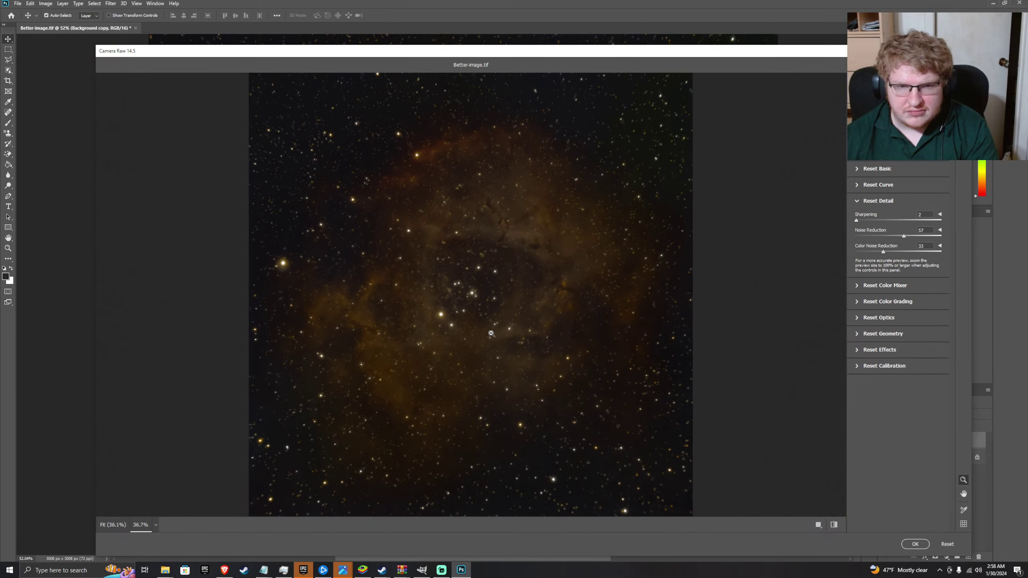
scroll(491, 333, up, 1)
scroll(491, 333, down, 1)
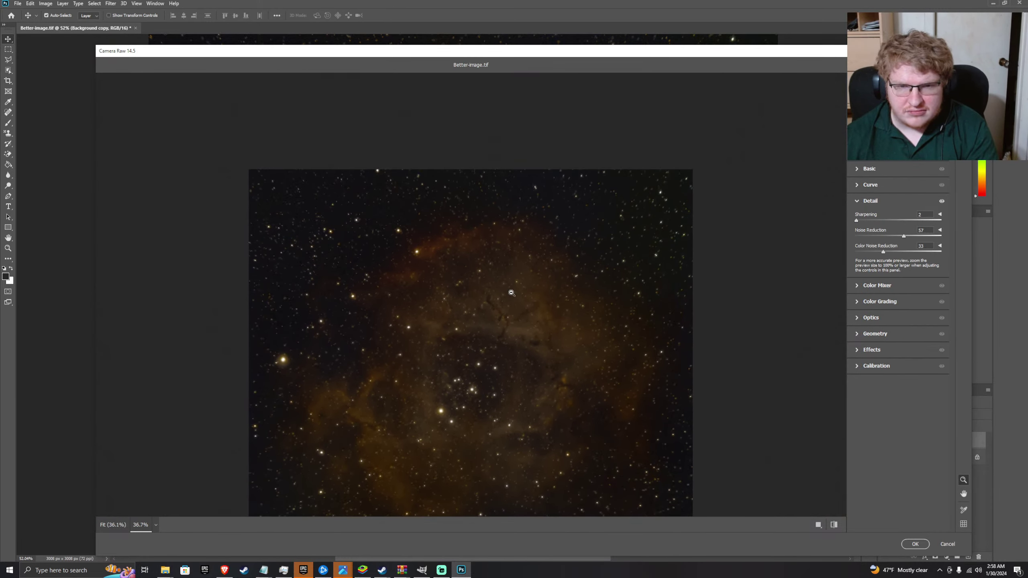
scroll(505, 345, up, 1)
scroll(505, 340, down, 2)
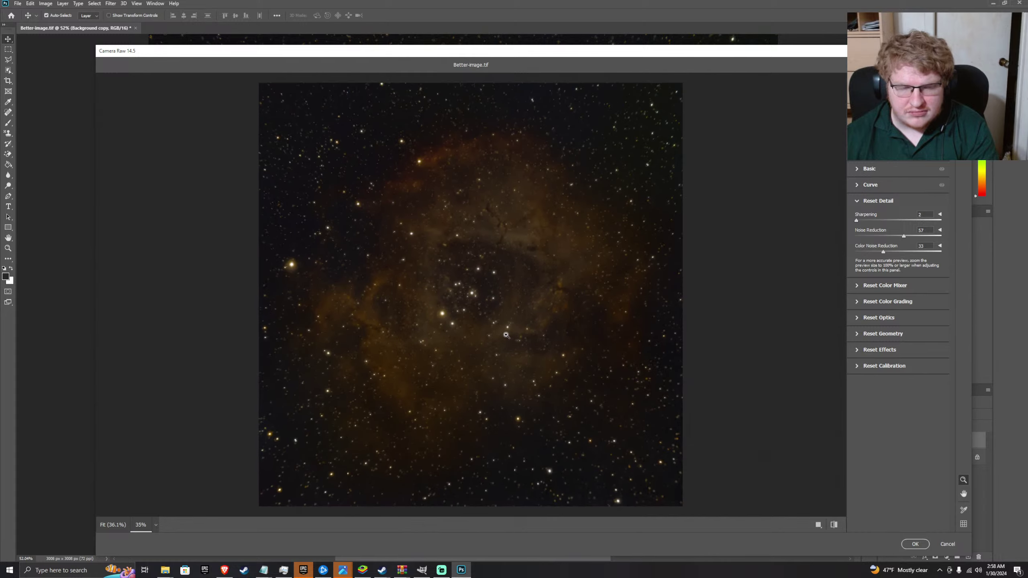
scroll(506, 335, up, 1)
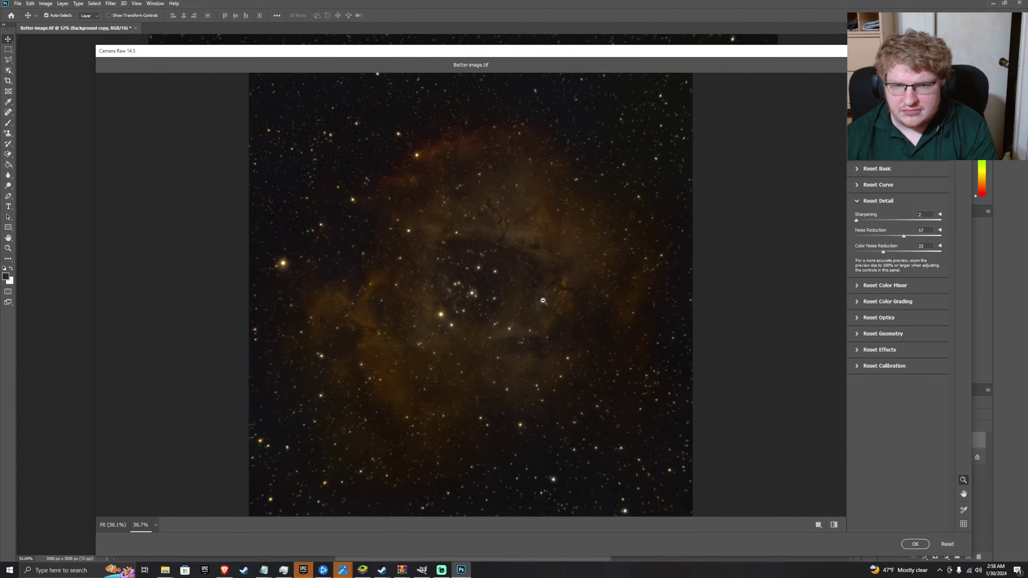
scroll(543, 300, up, 8)
scroll(542, 300, down, 5)
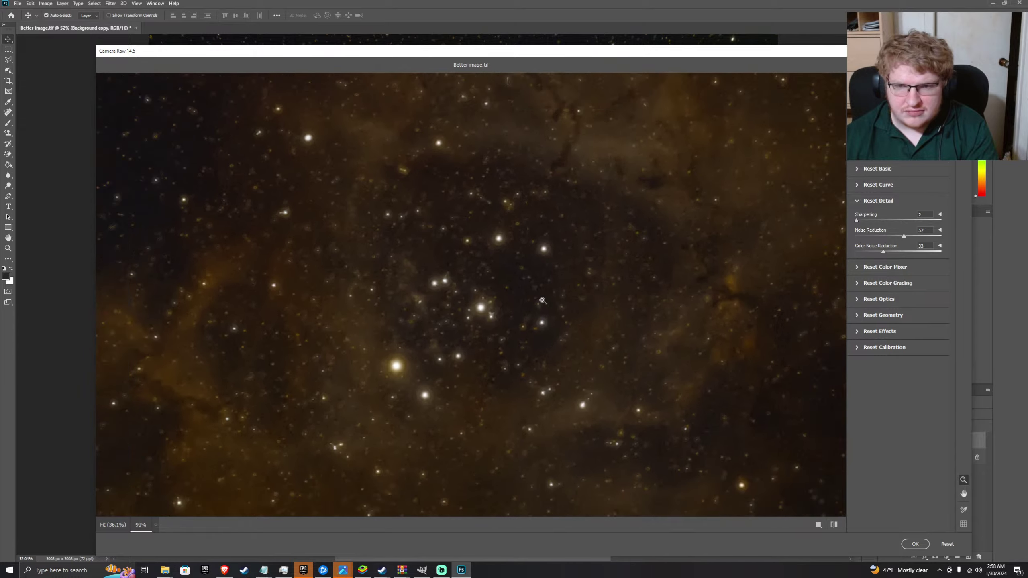
scroll(543, 301, down, 1)
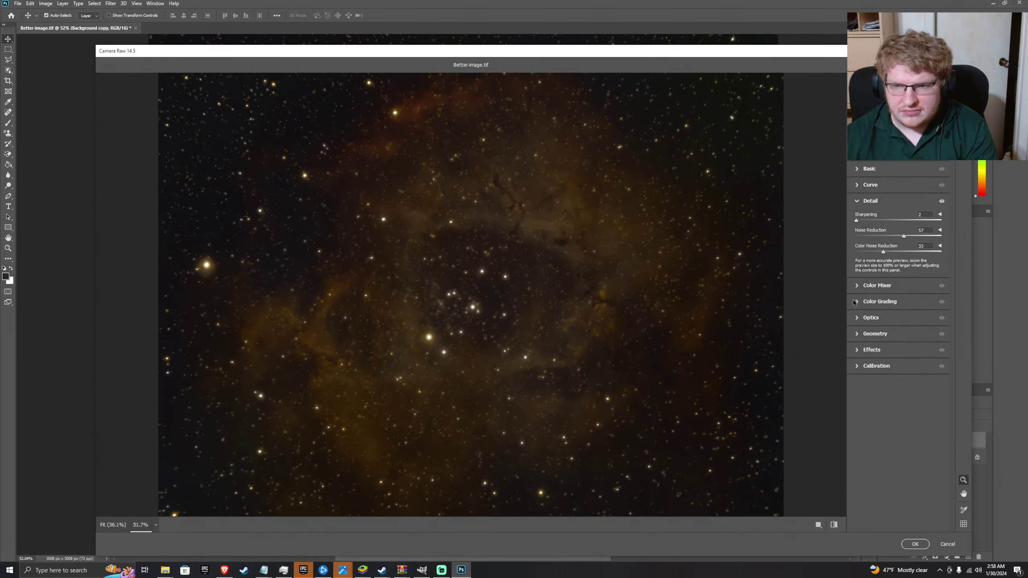
- Try strong hue shifts for Reds and Oranges in the Color Mixer, settling on Reds +3, Oranges +2 and Magentas -1
click(856, 289)
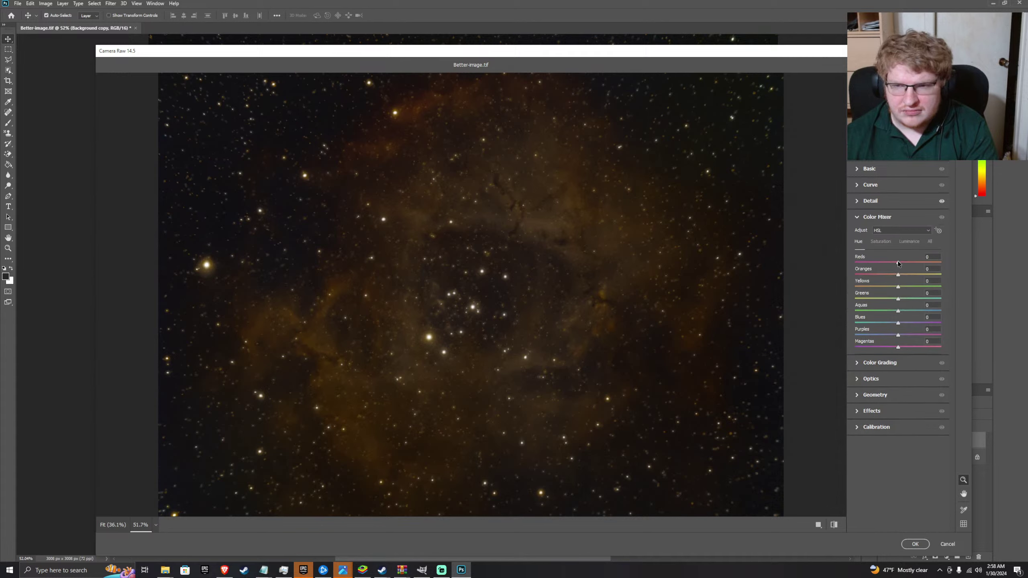
drag(897, 262, 892, 263)
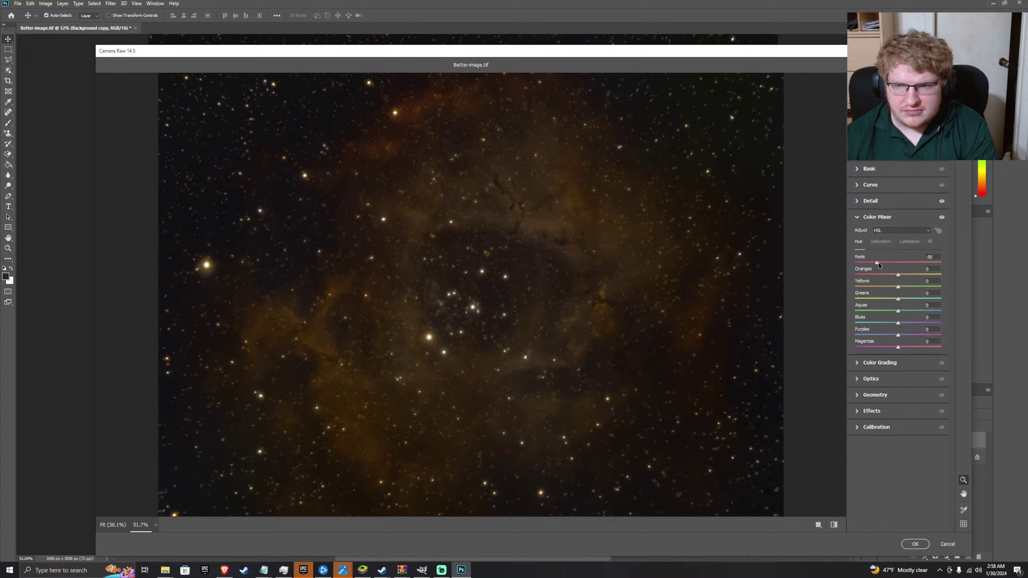
drag(935, 264, 854, 288)
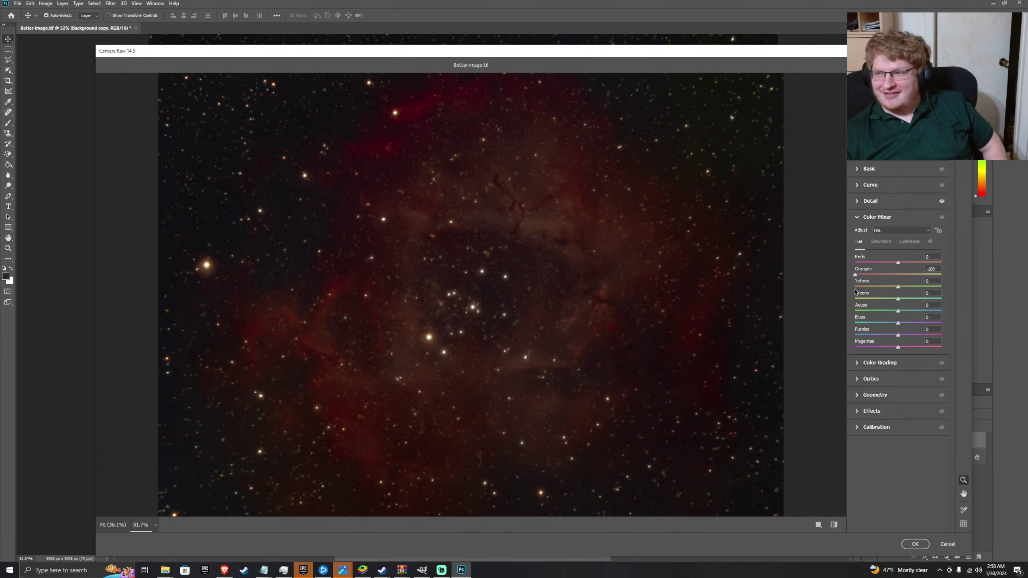
drag(854, 288, 871, 301)
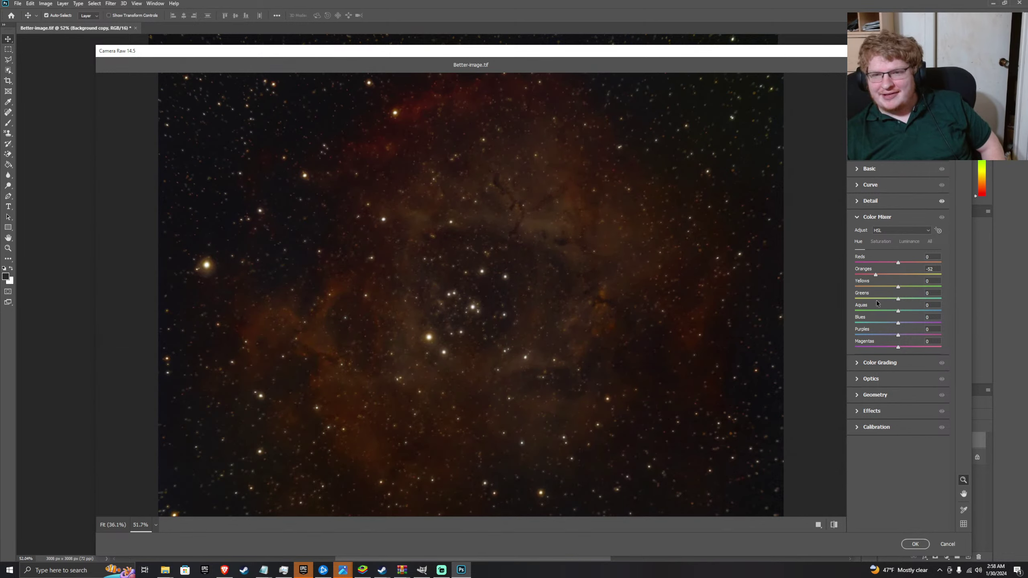
mouse_move(898, 346)
mouse_down()
mouse_move(838, 353)
mouse_move(898, 346)
mouse_up()
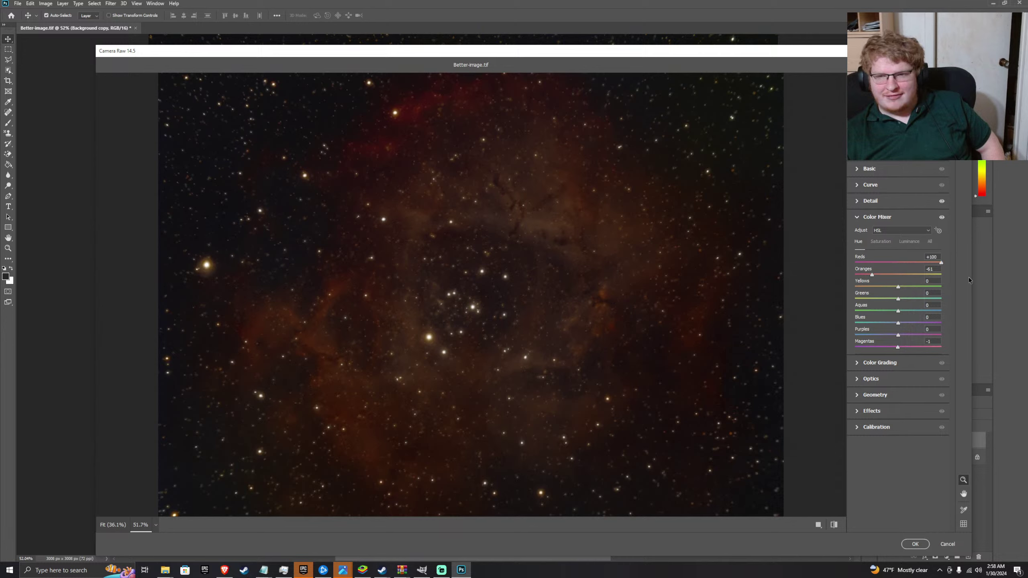
drag(940, 263, 901, 281)
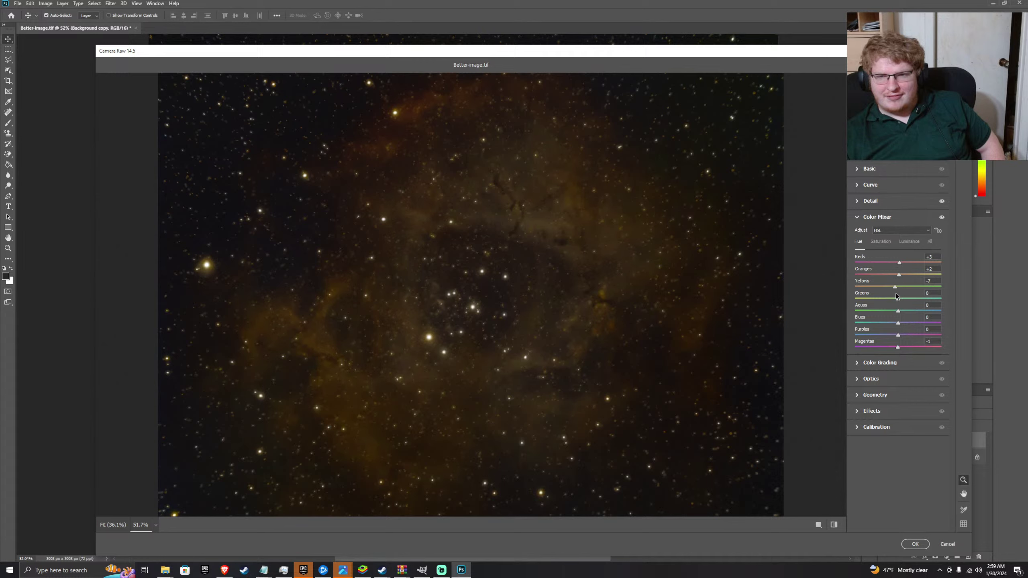
- Set the Color Mixer hues to Yellows +2, Greens +4, Blues -1 and Oranges -31, and apply the Camera Raw filter
drag(896, 294, 898, 295)
drag(862, 298, 898, 329)
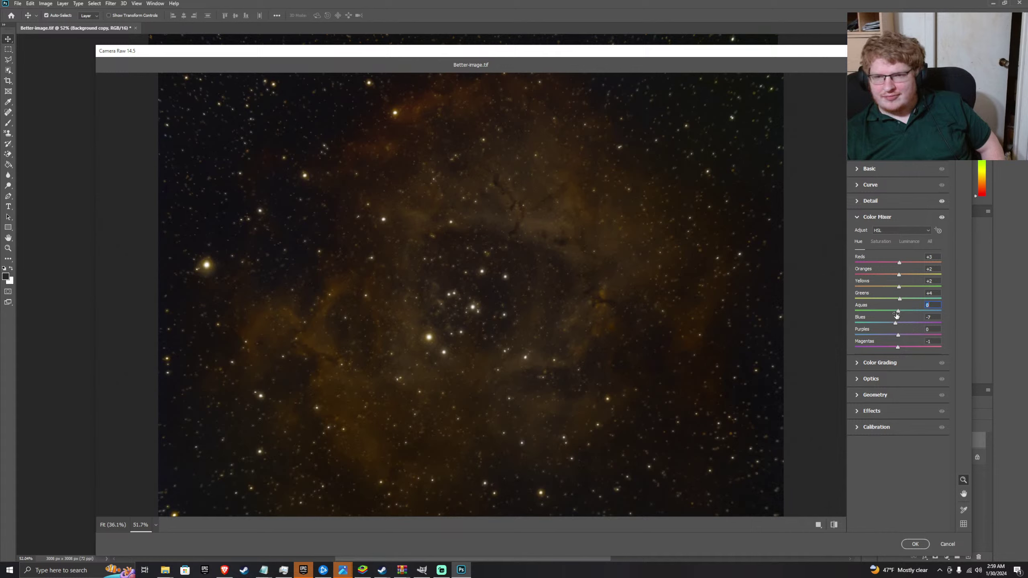
drag(898, 323, 897, 325)
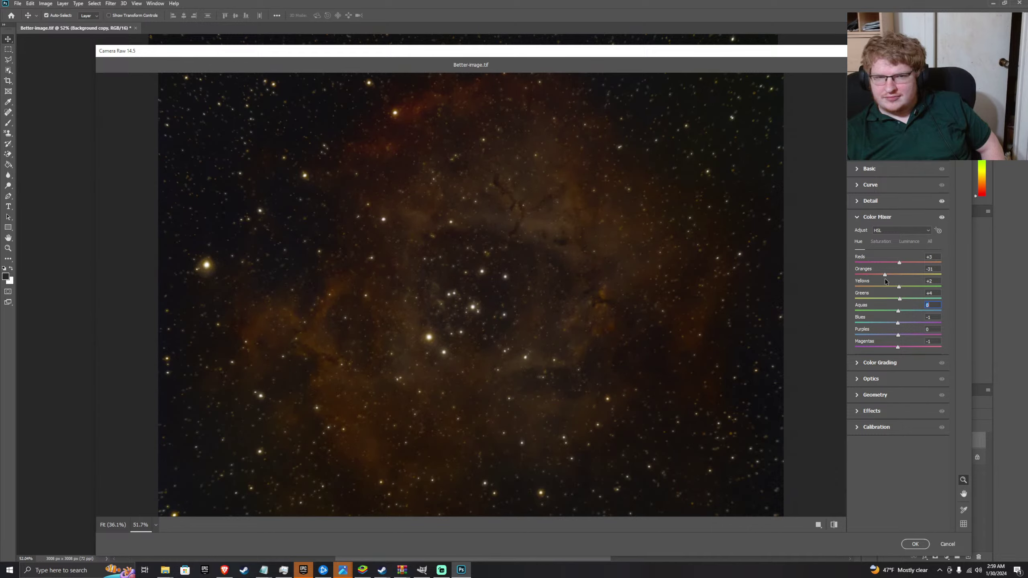
click(916, 544)
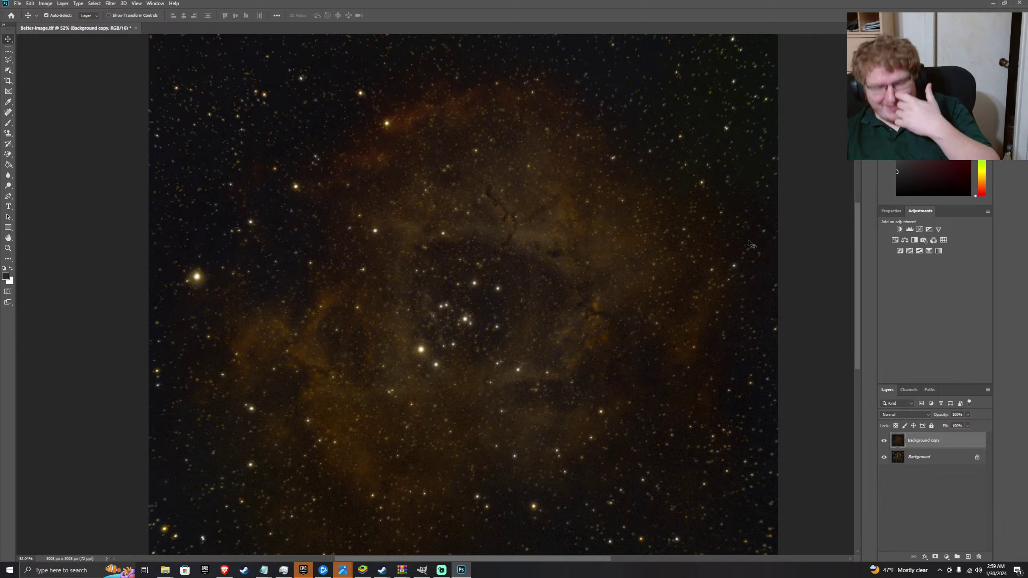
- Undo back past the Camera Raw filter and the Layer 1 deletion to the state with only Background shown
key(ctrl+z)
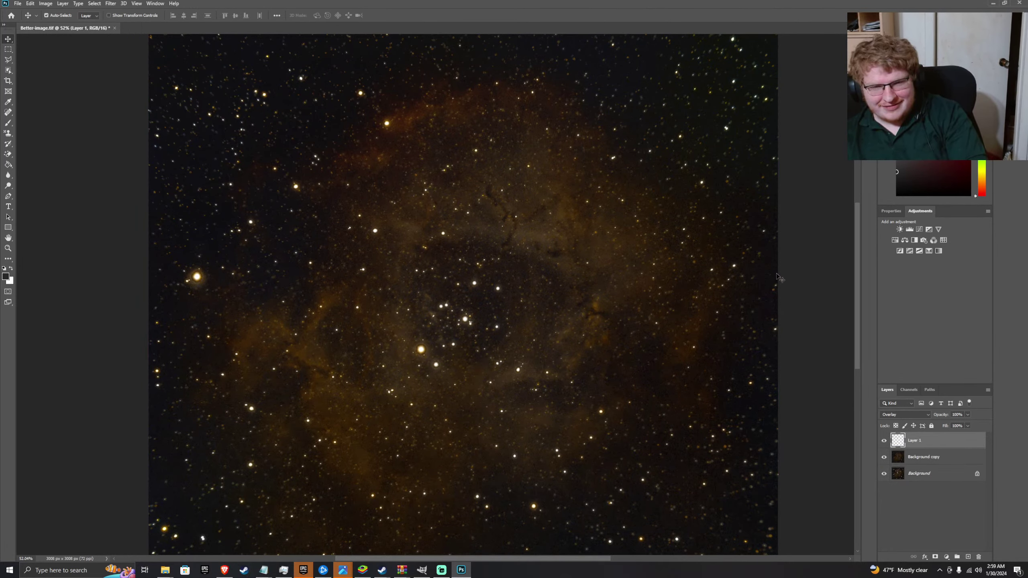
key(ctrl+z)
key(ctrl+z)
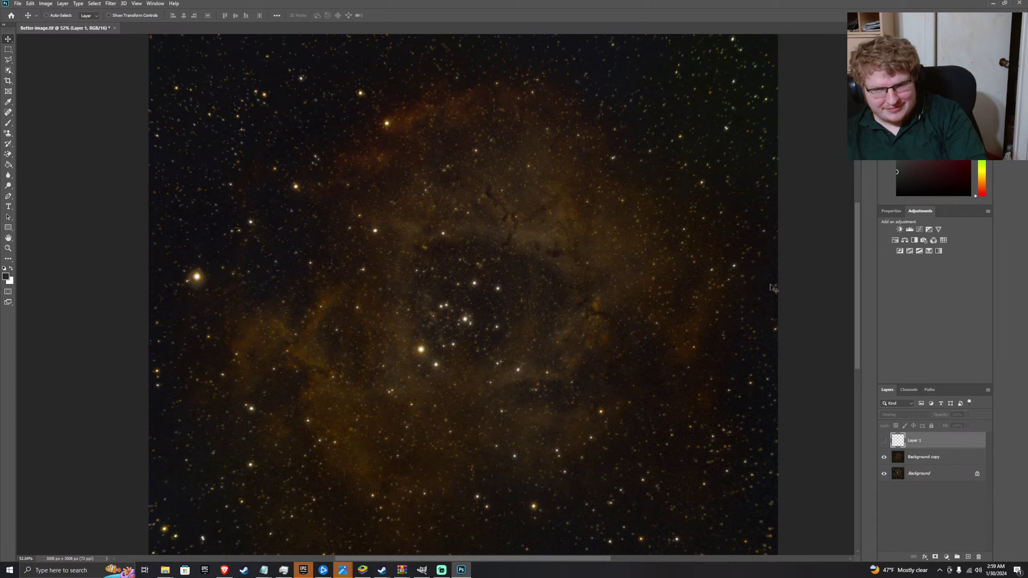
key(ctrl+z)
key(ctrl+z)
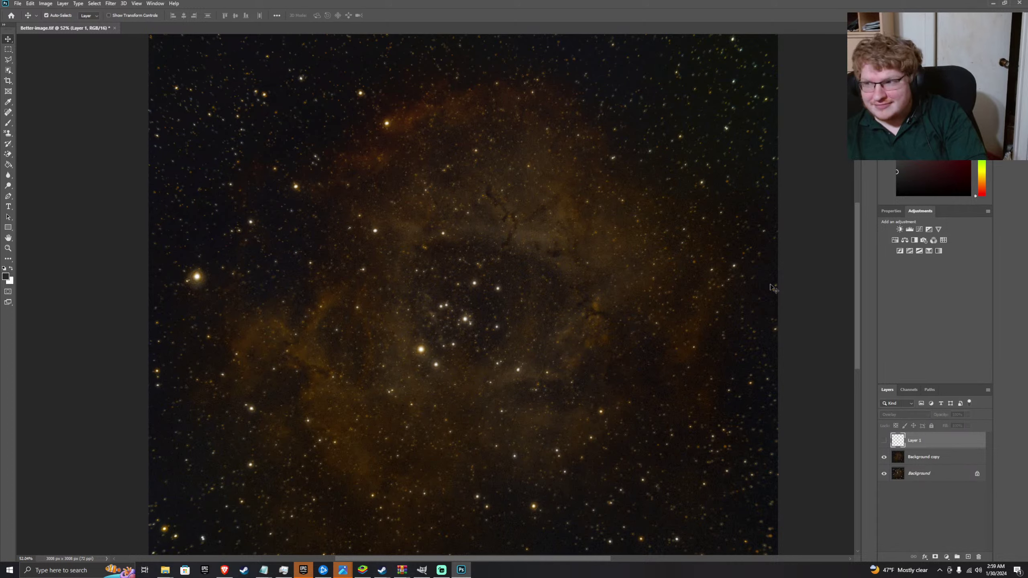
key(z)
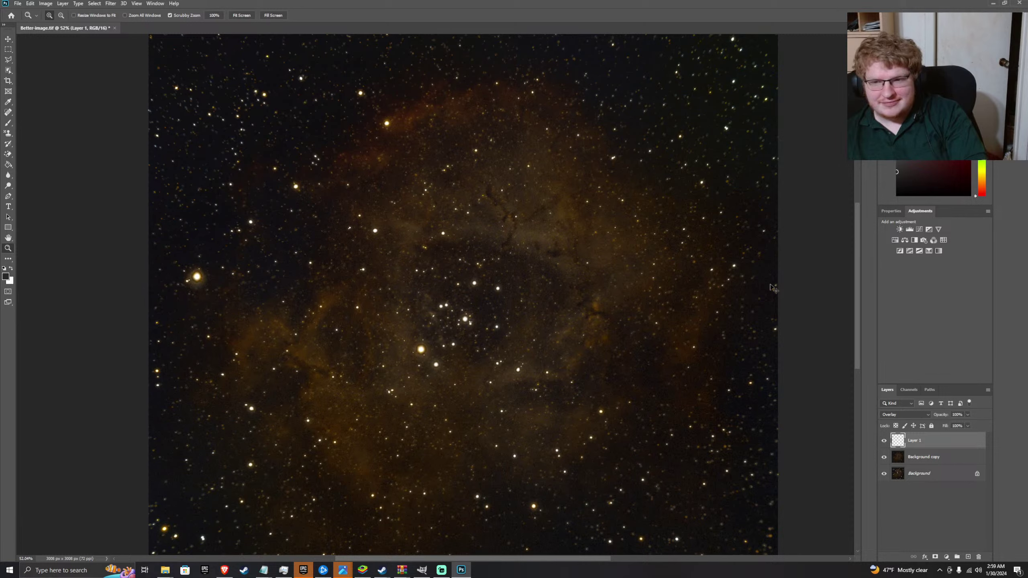
key(ctrl+z)
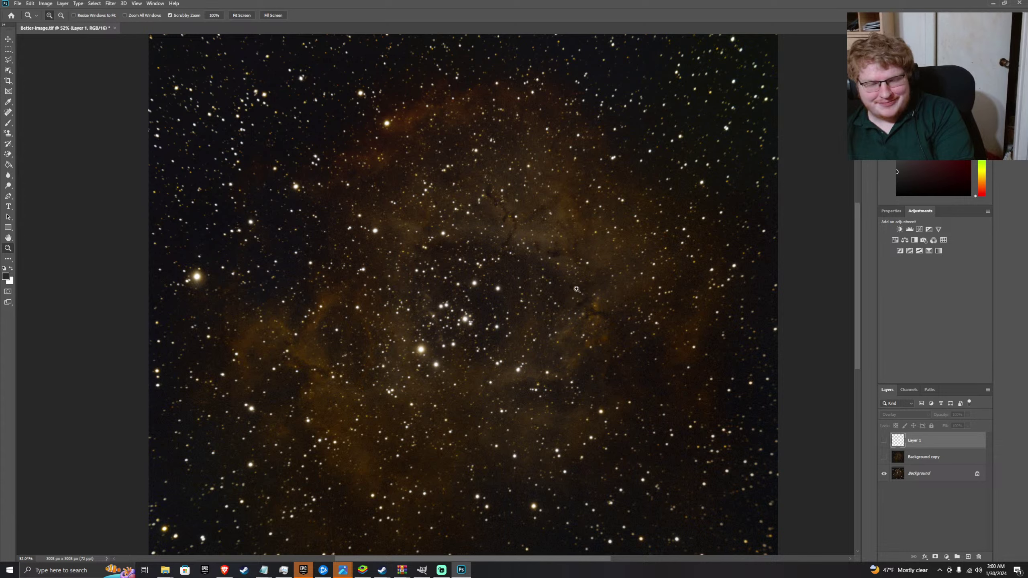
- Restore the undone edits up to the Camera Raw-filtered Background copy with Layer 1 deleted
key(ctrl+z)
key(ctrl+z)
key(ctrl+z)
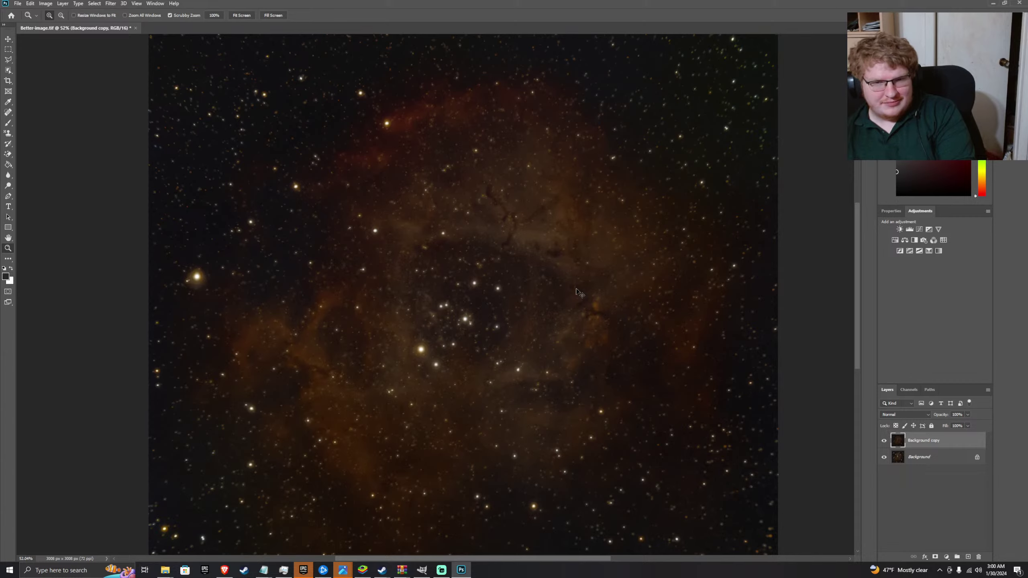
scroll(576, 291, up, 10)
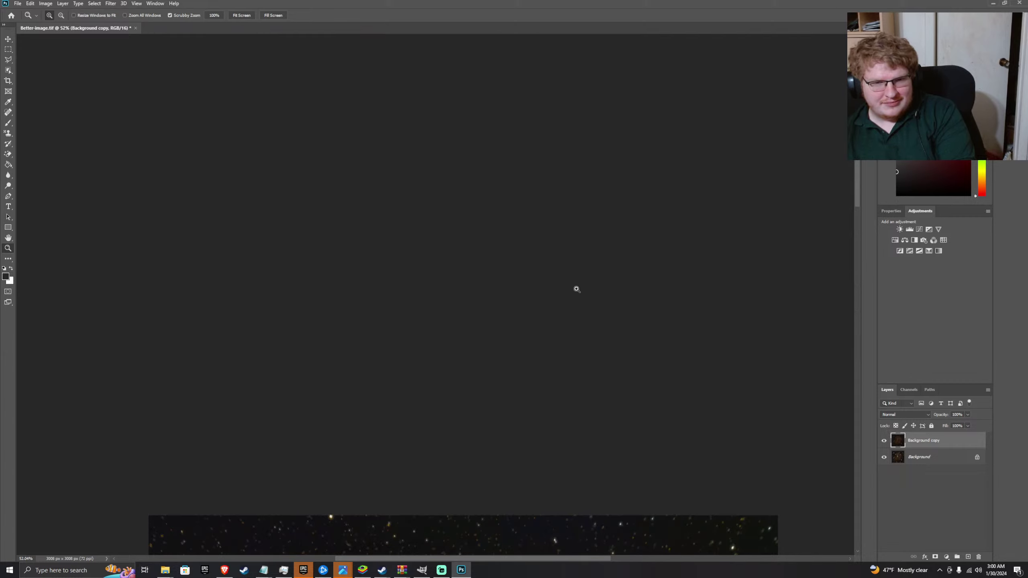
- Set the Optics Distortion to -11 and Vignette to -100 in the Camera Raw Filter and apply it to Background copy
scroll(576, 289, down, 3)
scroll(576, 288, down, 10)
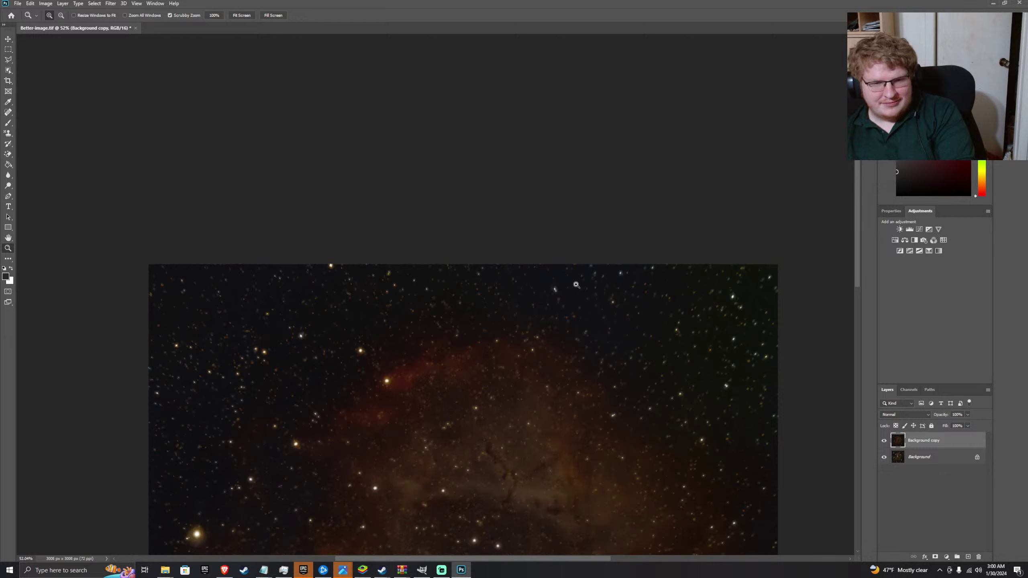
scroll(576, 282, down, 5)
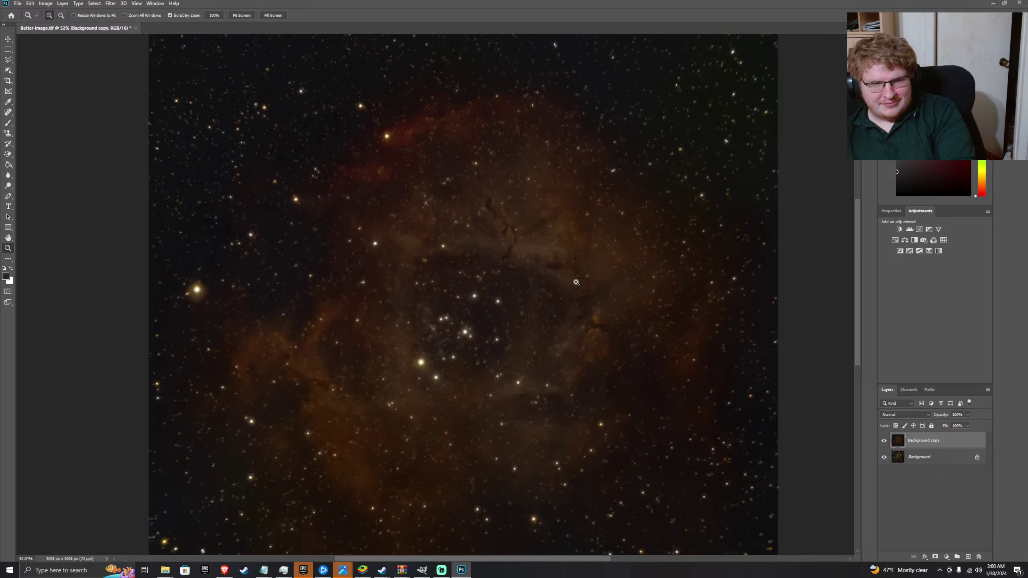
scroll(577, 285, right, 1)
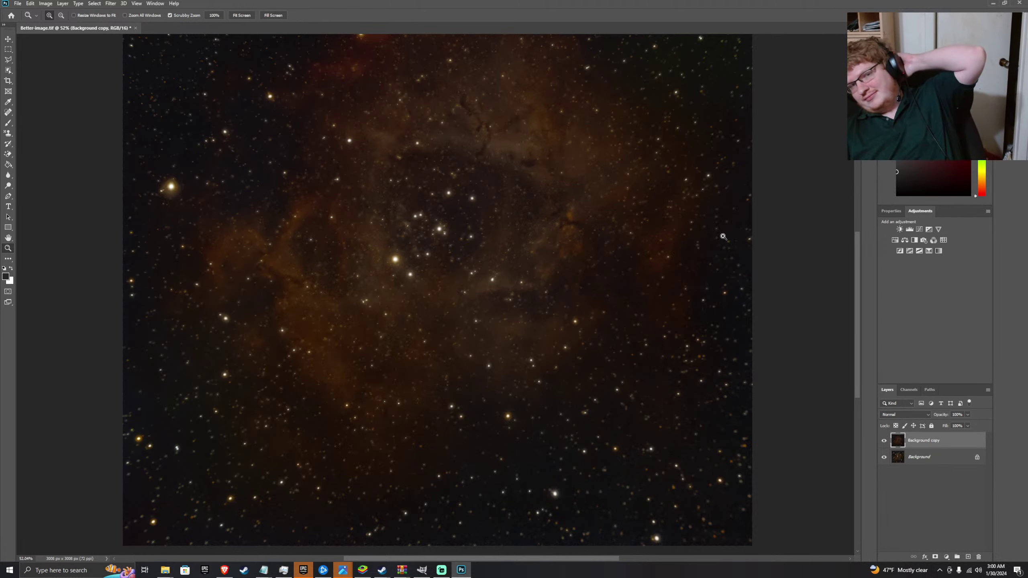
scroll(775, 301, up, 5)
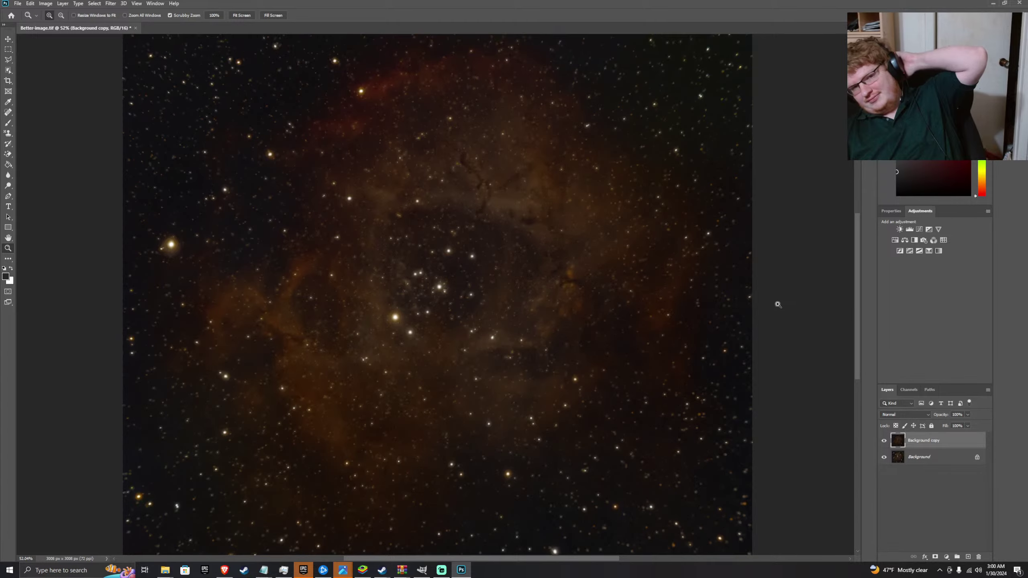
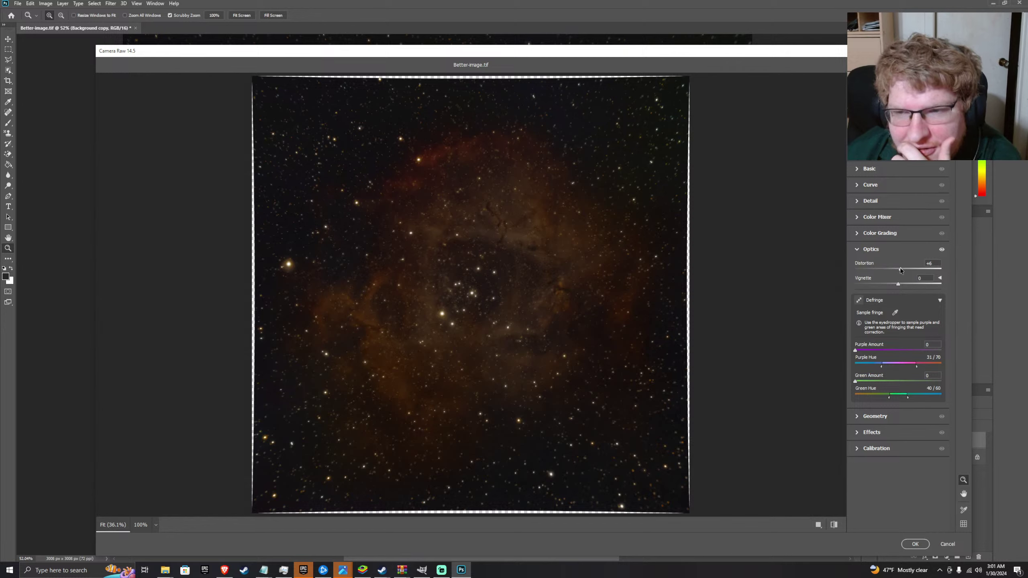
drag(898, 268, 894, 267)
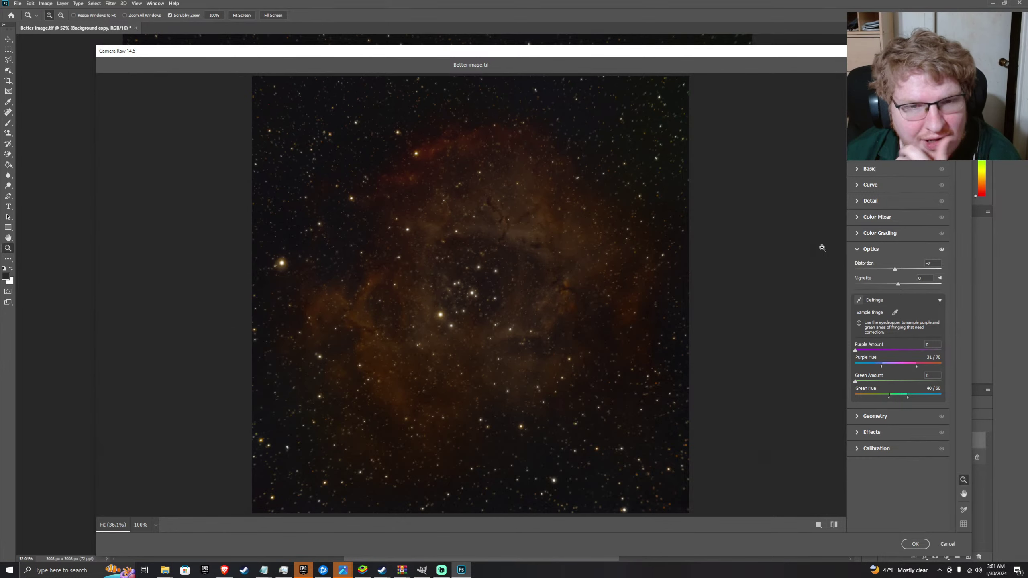
drag(895, 269, 895, 268)
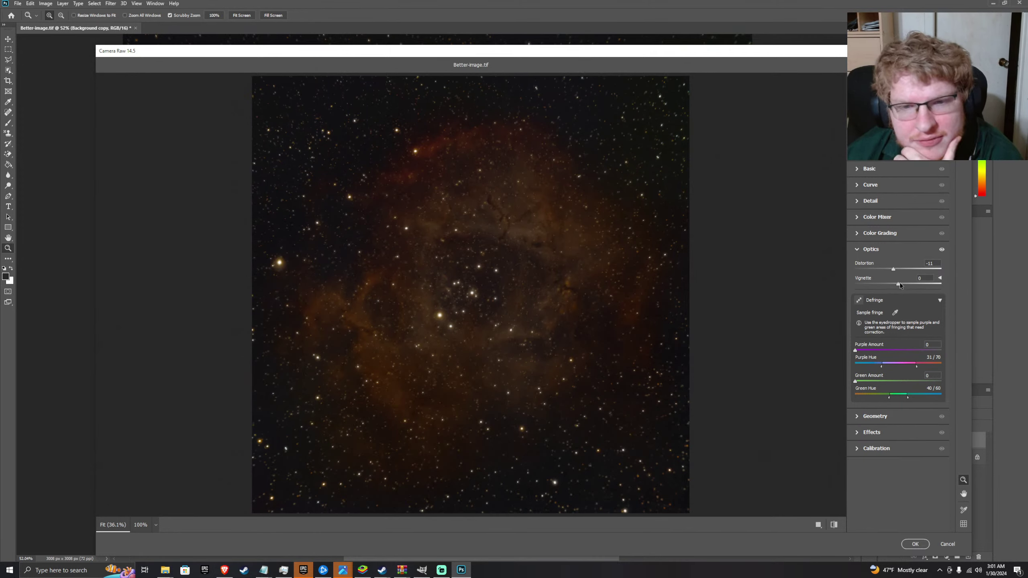
drag(900, 283, 918, 286)
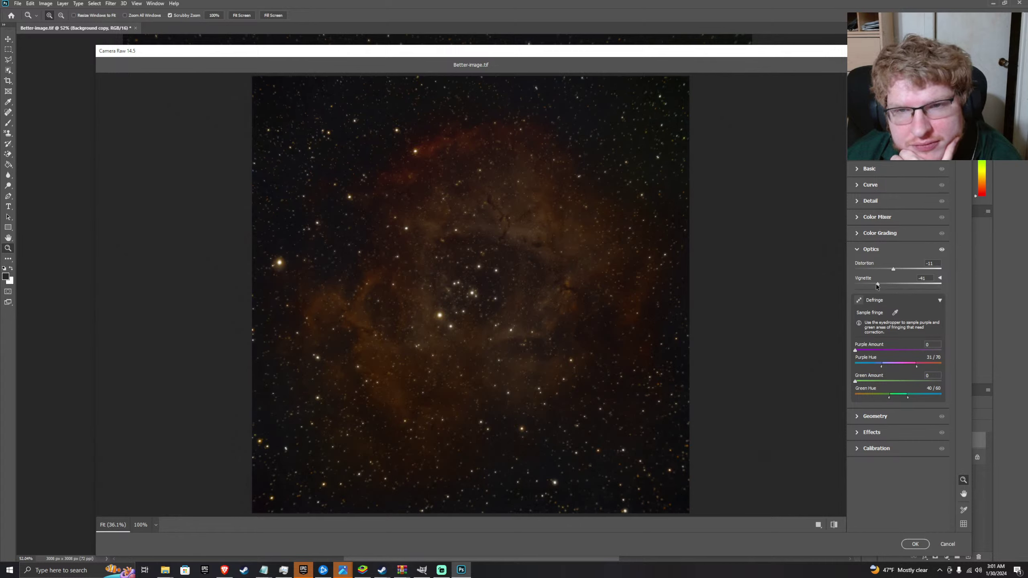
mouse_move(855, 284)
mouse_down()
mouse_move(906, 285)
mouse_move(869, 289)
mouse_up()
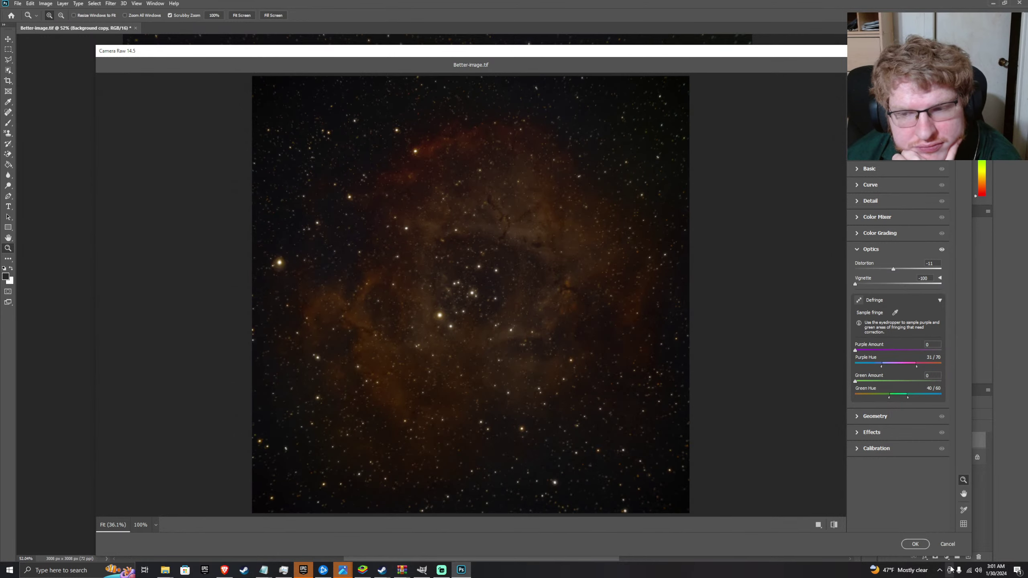
click(914, 544)
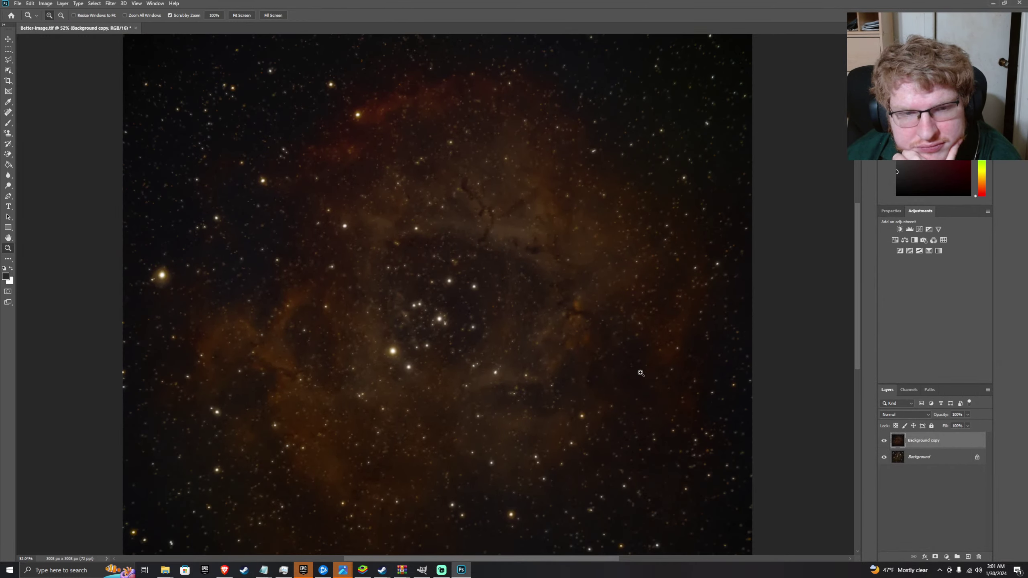
- Examine the stars and nebula detail of the filtered image up close and as a whole
scroll(640, 370, up, 2)
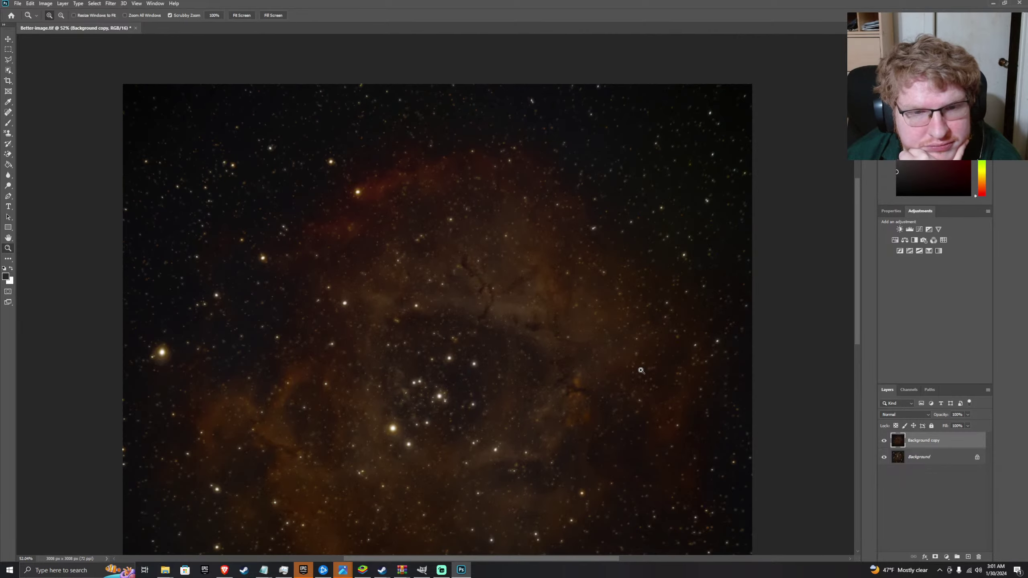
scroll(641, 370, down, 4)
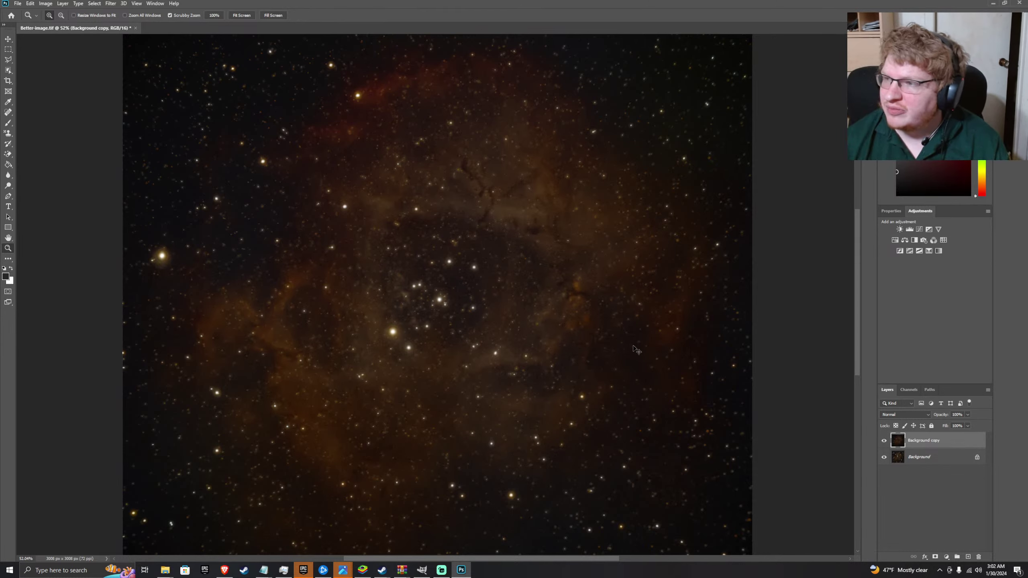
scroll(565, 356, left, 2)
scroll(563, 333, up, 6)
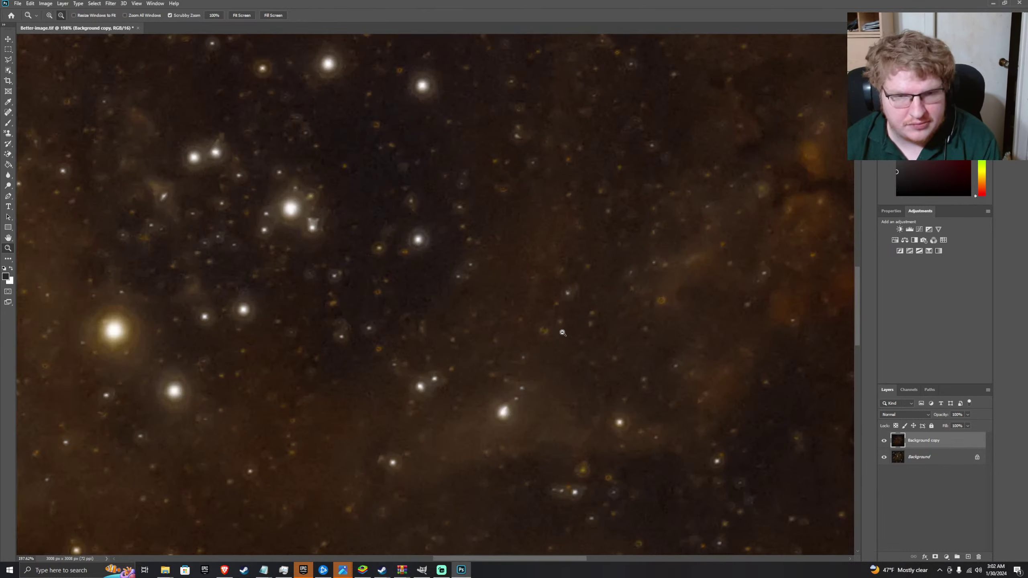
scroll(562, 332, down, 6)
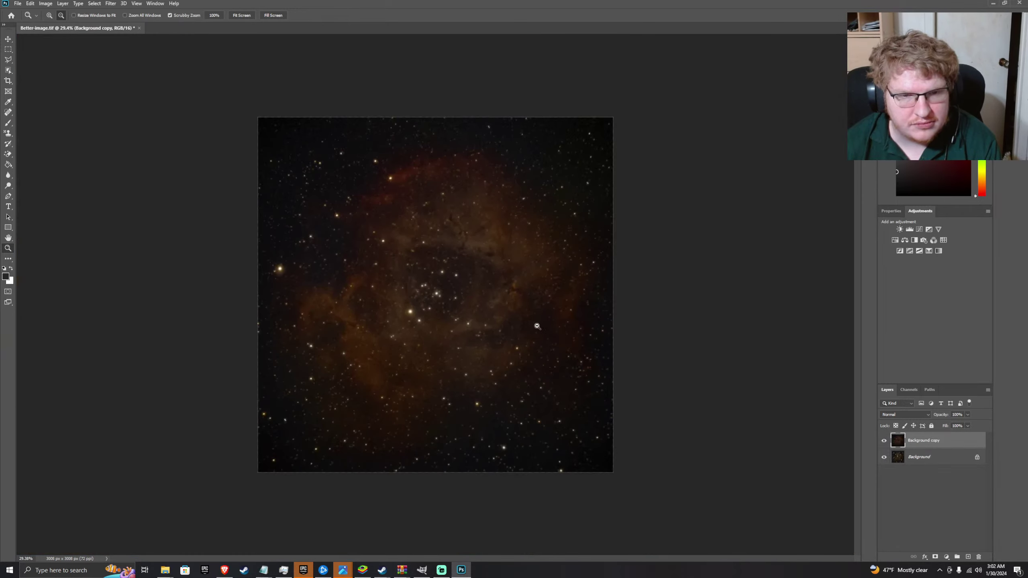
scroll(497, 320, up, 1)
scroll(498, 320, down, 2)
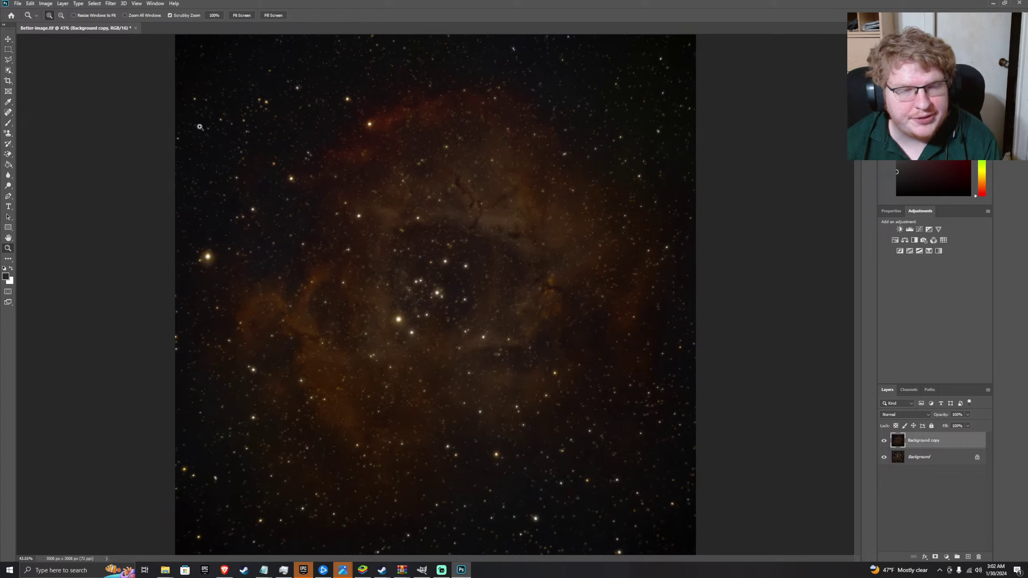
- Open Better-Starless.tif from the Rosette Nebula (1-29-2024, BY) project folder in Photoshop
click(109, 4)
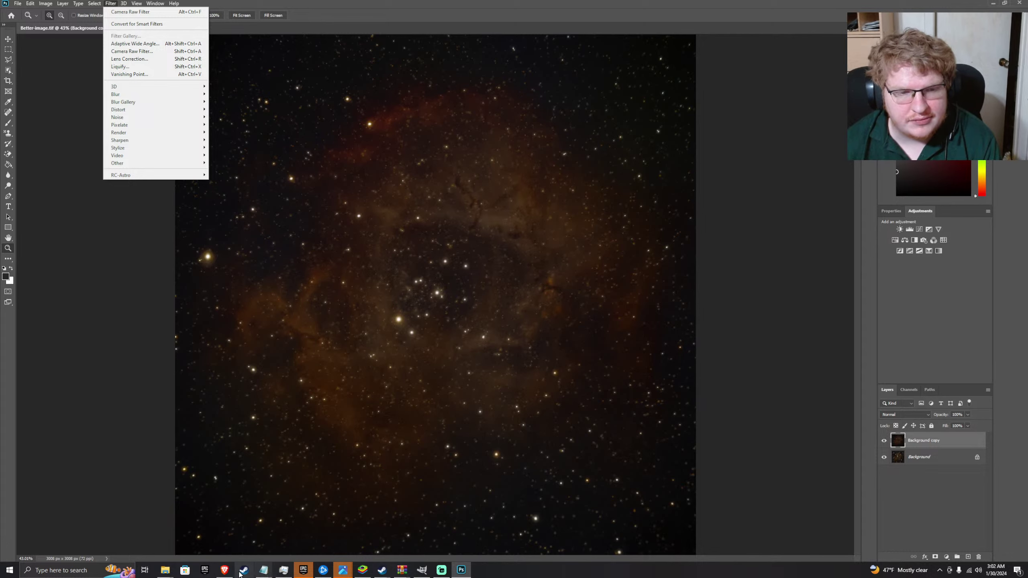
click(224, 571)
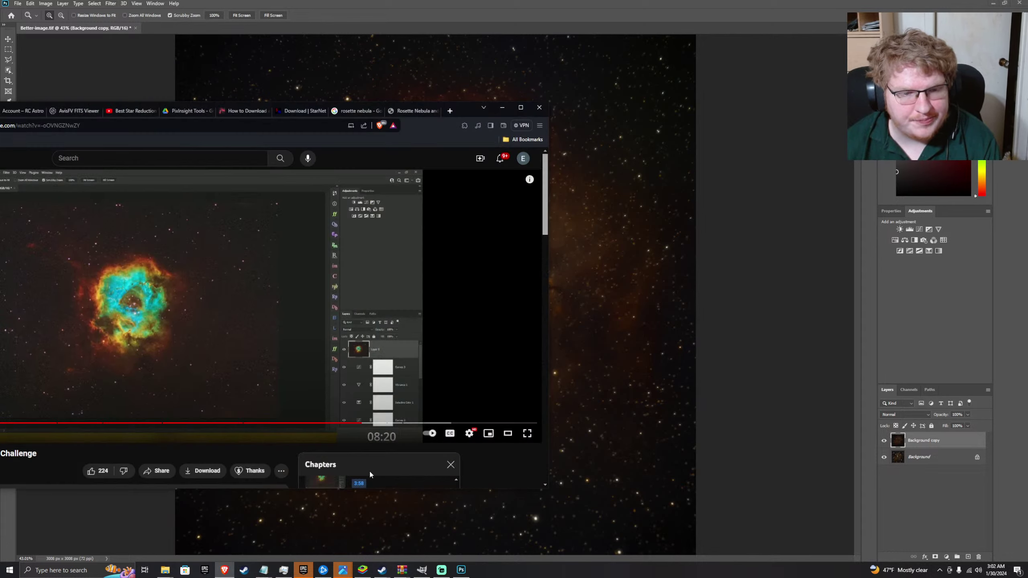
mouse_move(164, 570)
click(214, 535)
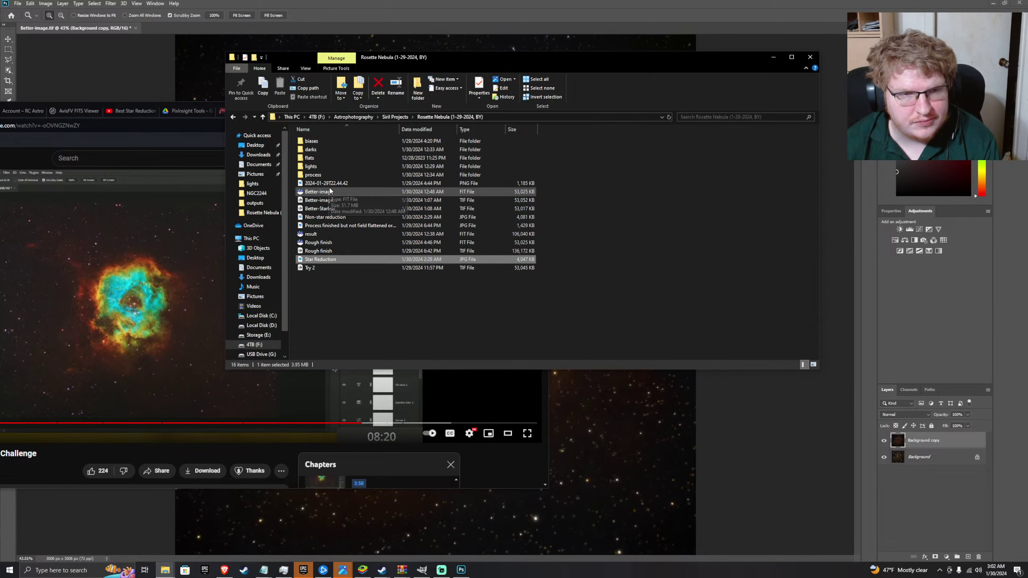
click(330, 209)
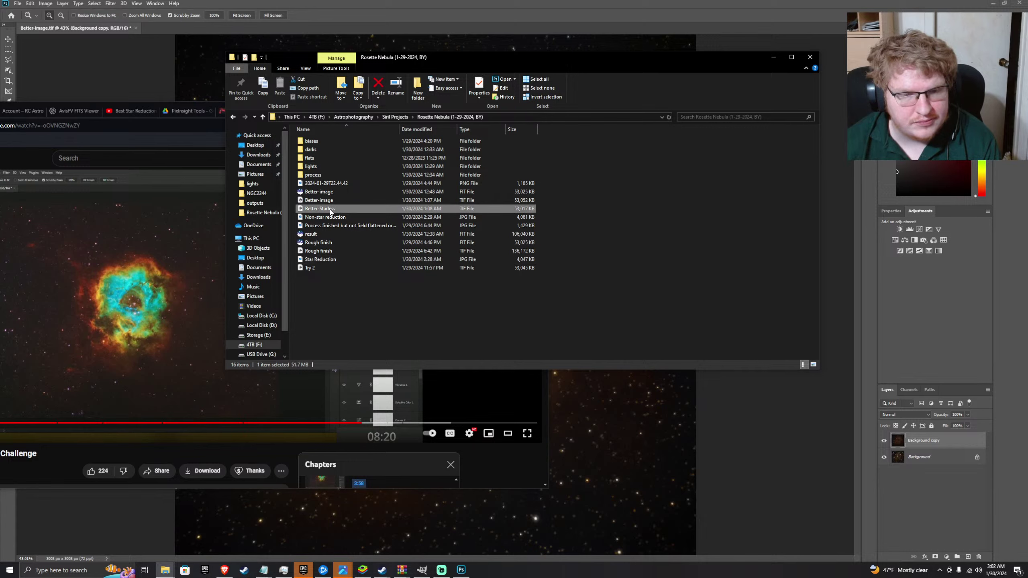
double_click(330, 209)
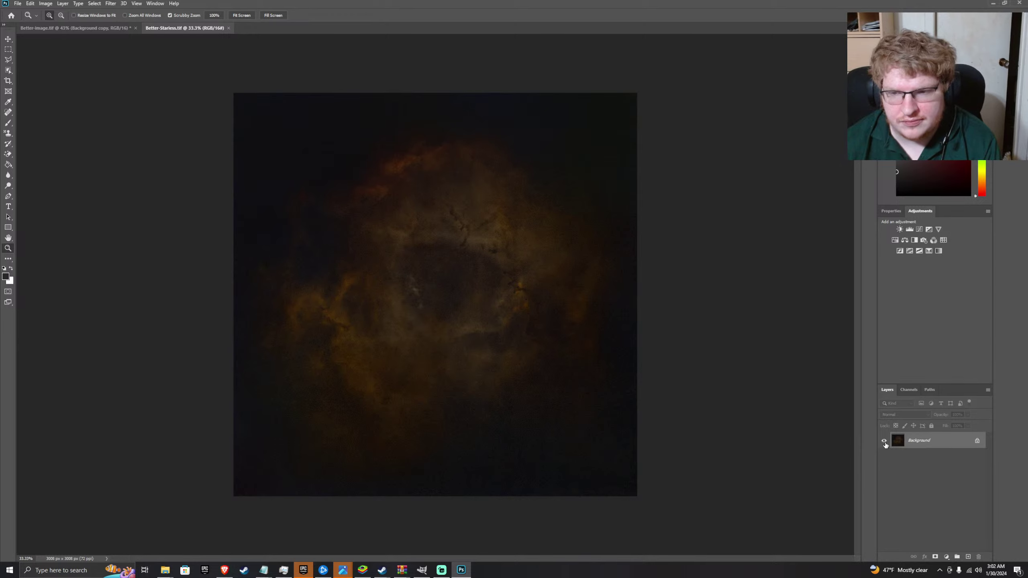
- Restore the Photoshop window from full screen, bring Better-image.tif to the front and move the window so its layers are accessible
drag(764, 3, 932, 13)
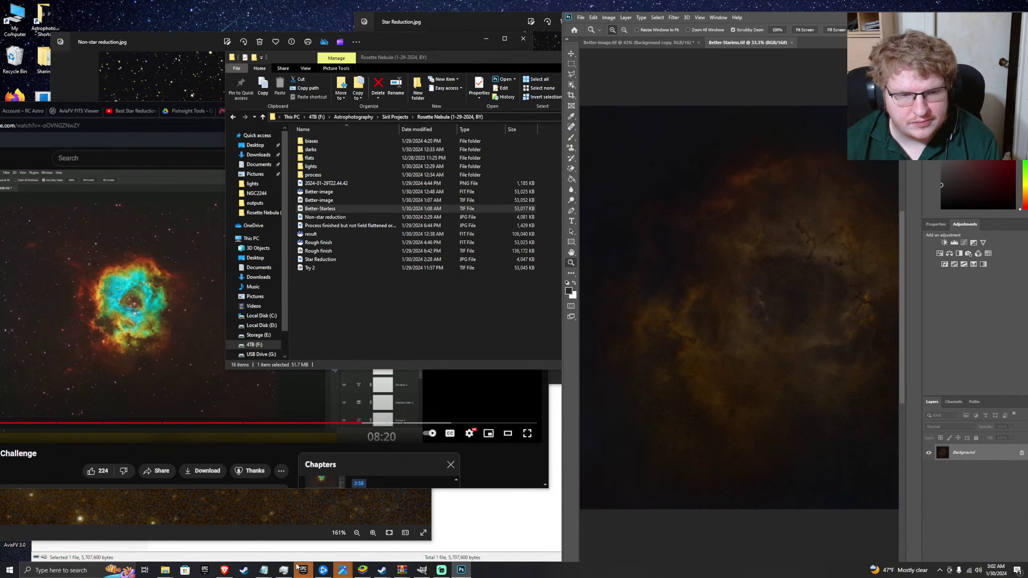
click(461, 570)
click(461, 571)
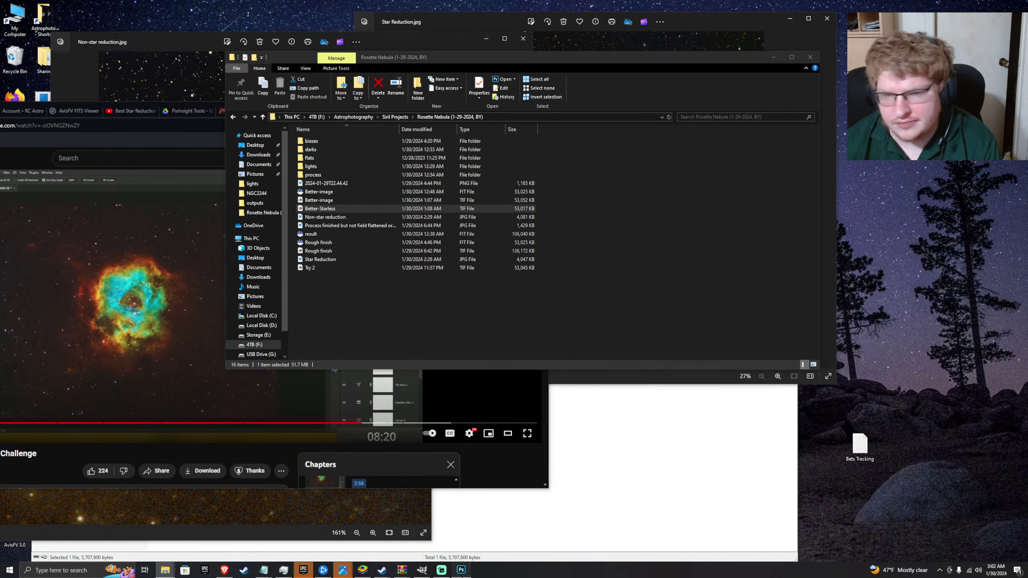
mouse_move(341, 570)
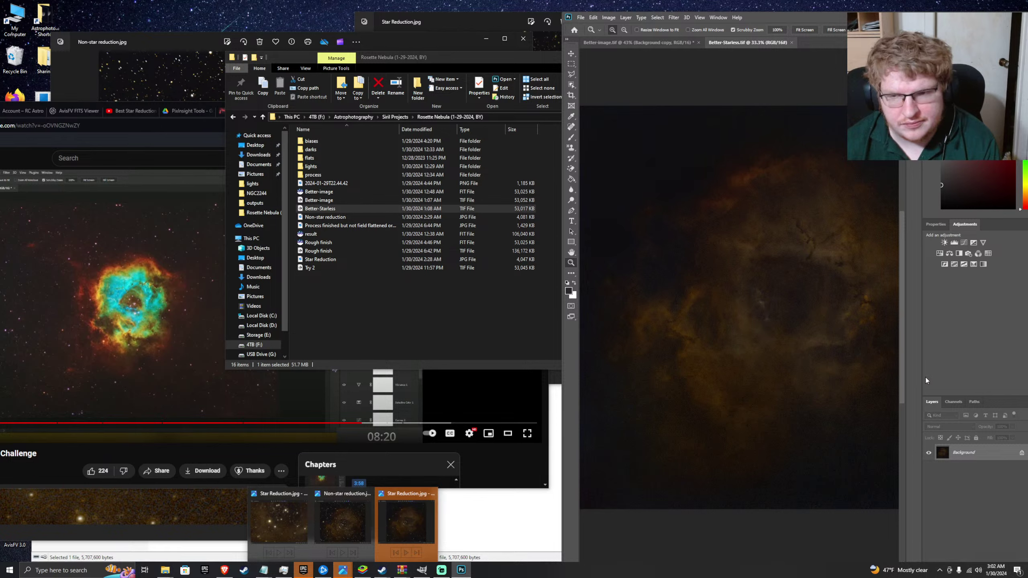
click(402, 525)
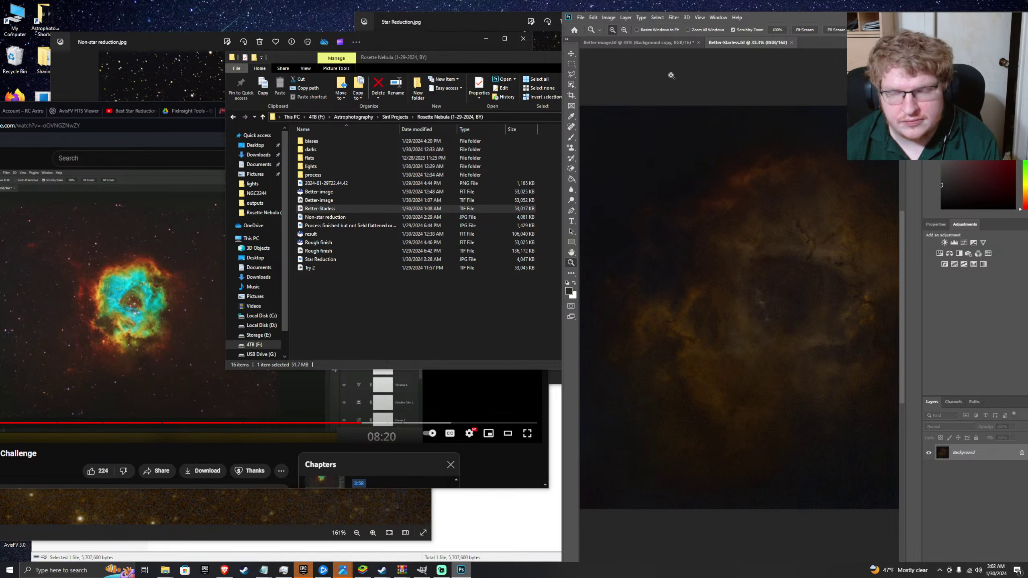
click(661, 43)
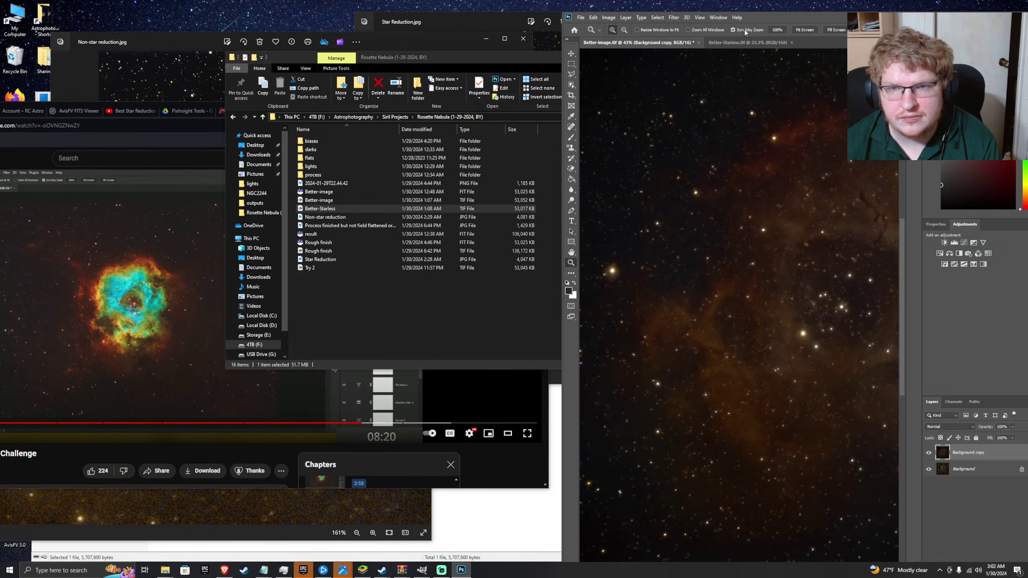
drag(780, 21, 501, 21)
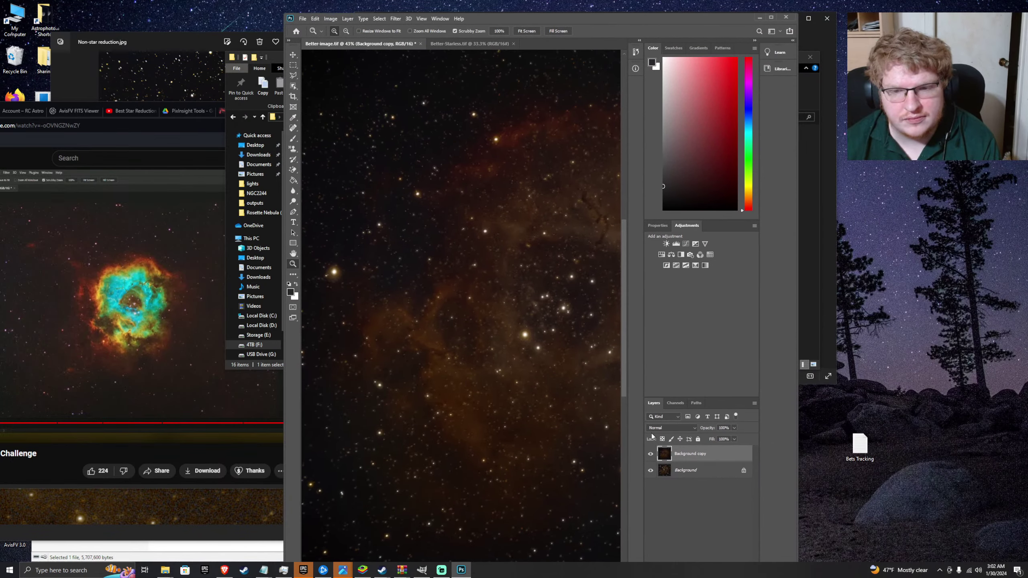
- Select the Background layer and repeatedly hide and show Background copy to compare the original with the edited nebula
click(682, 470)
click(685, 457)
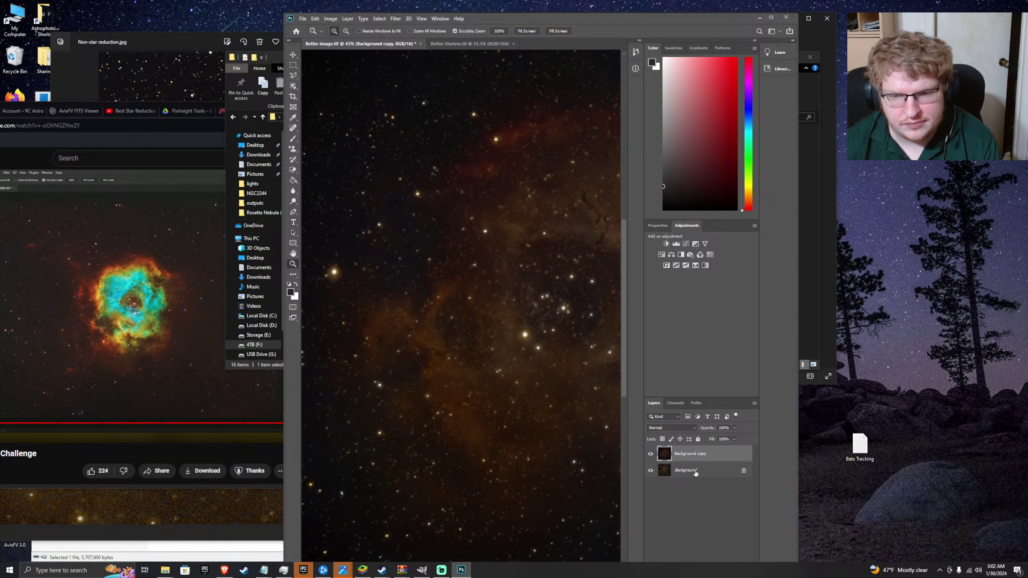
click(695, 471)
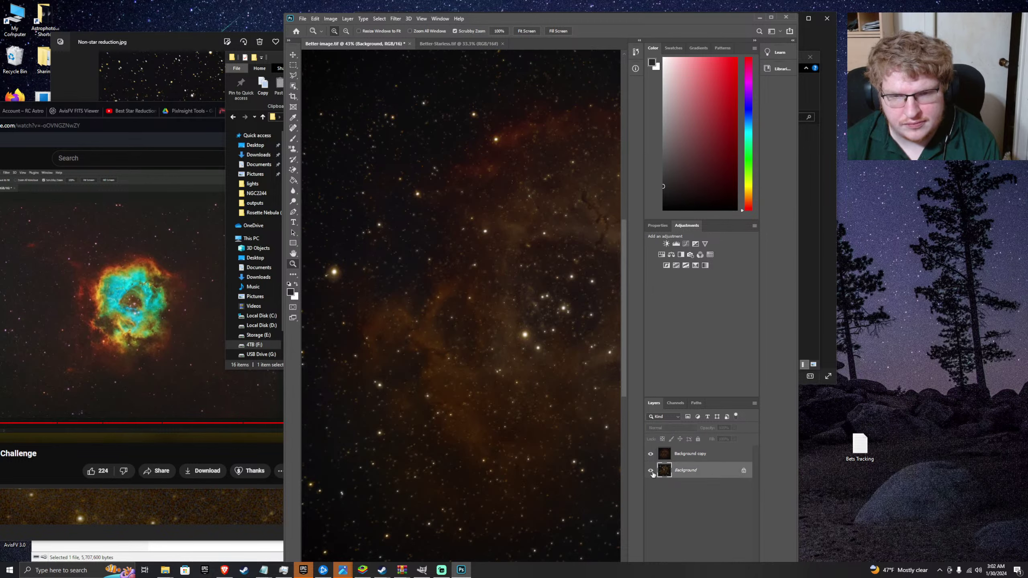
click(655, 460)
click(655, 459)
click(655, 459)
click(655, 459)
click(655, 458)
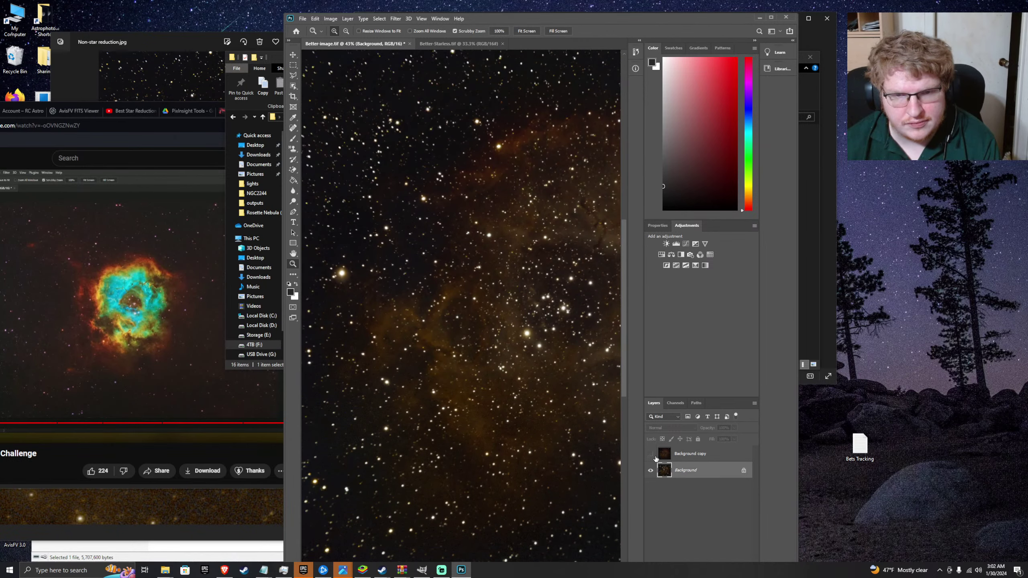
click(656, 458)
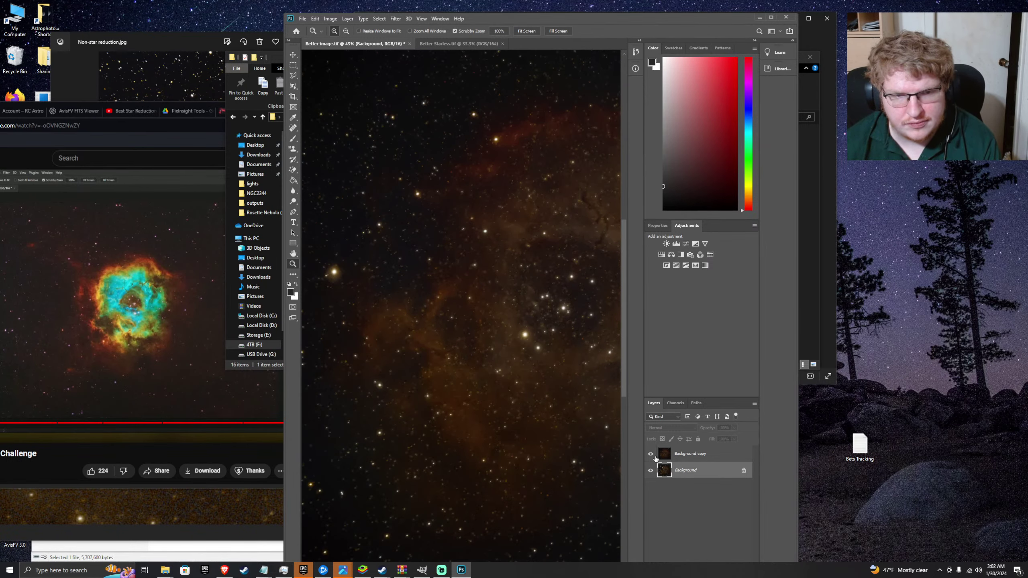
click(655, 458)
click(655, 458)
click(655, 458)
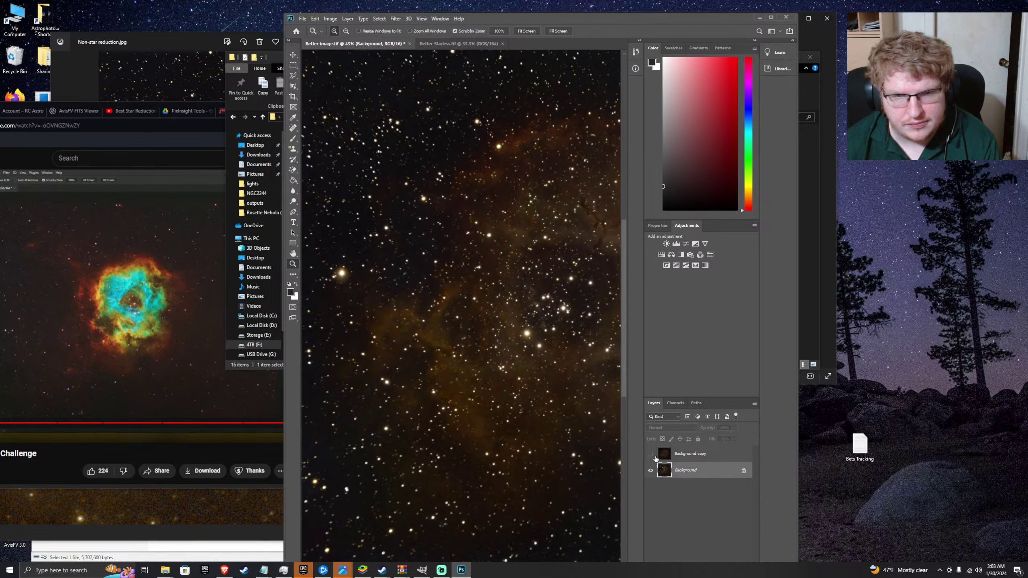
click(656, 458)
click(655, 458)
click(655, 458)
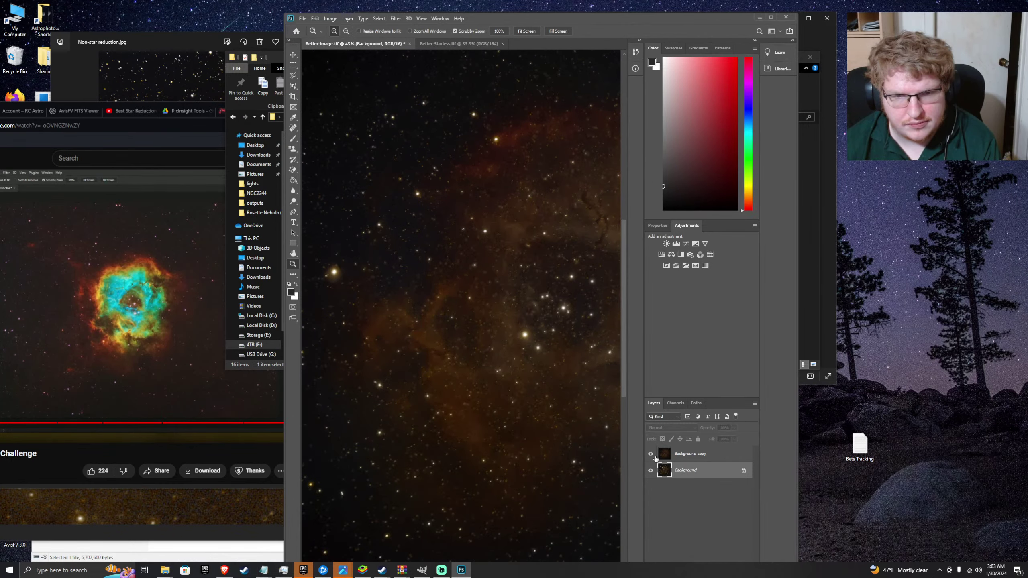
click(655, 458)
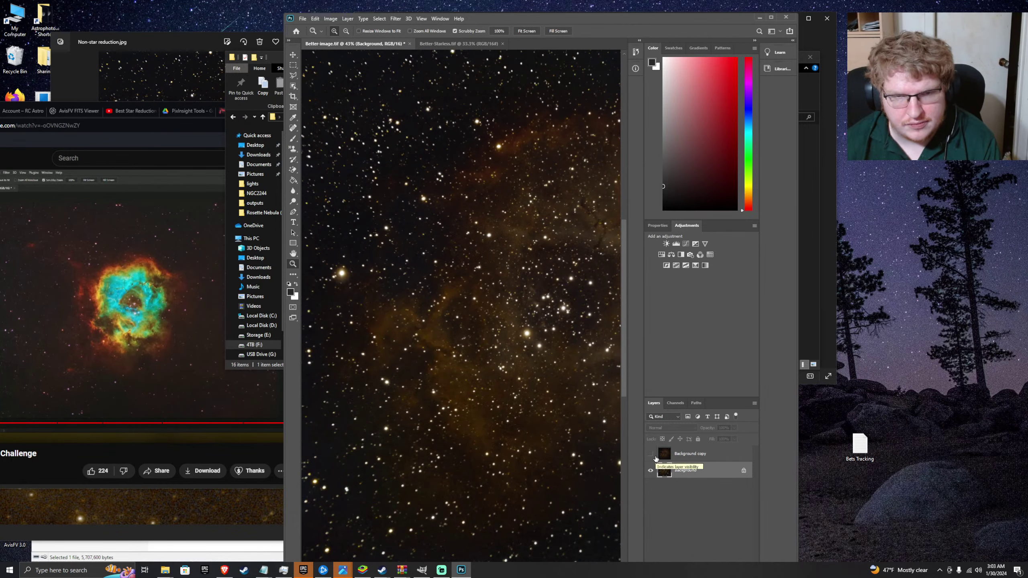
click(655, 458)
click(656, 458)
click(656, 458)
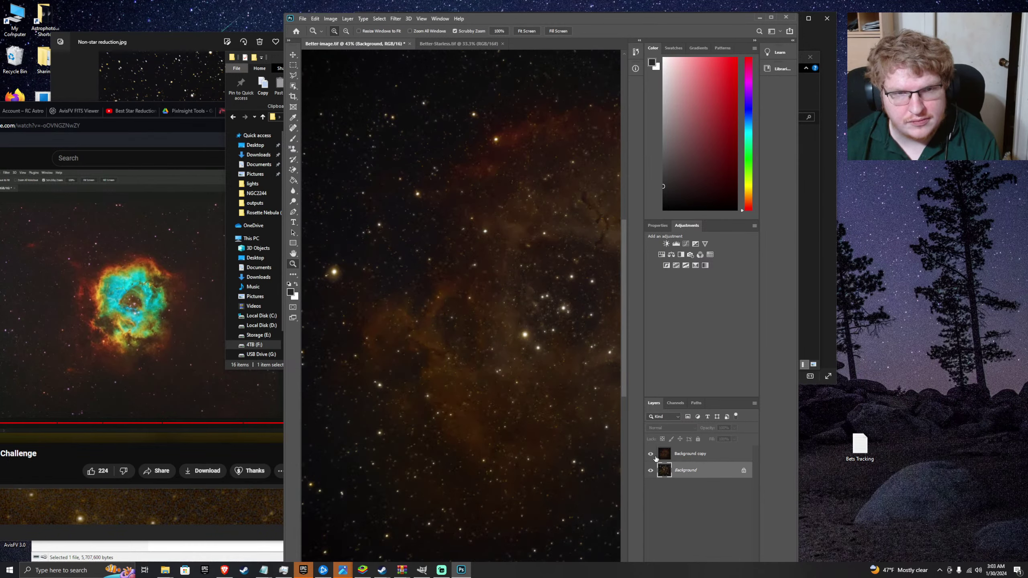
click(655, 458)
click(655, 458)
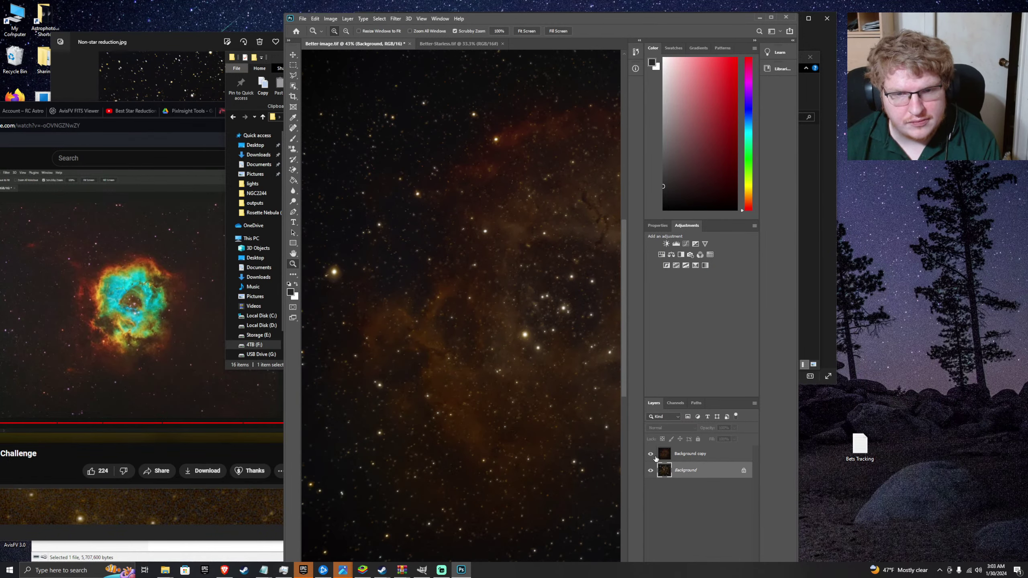
- Keep switching Background copy off and on to compare star sizes around the nebula's core and upper edge
click(651, 454)
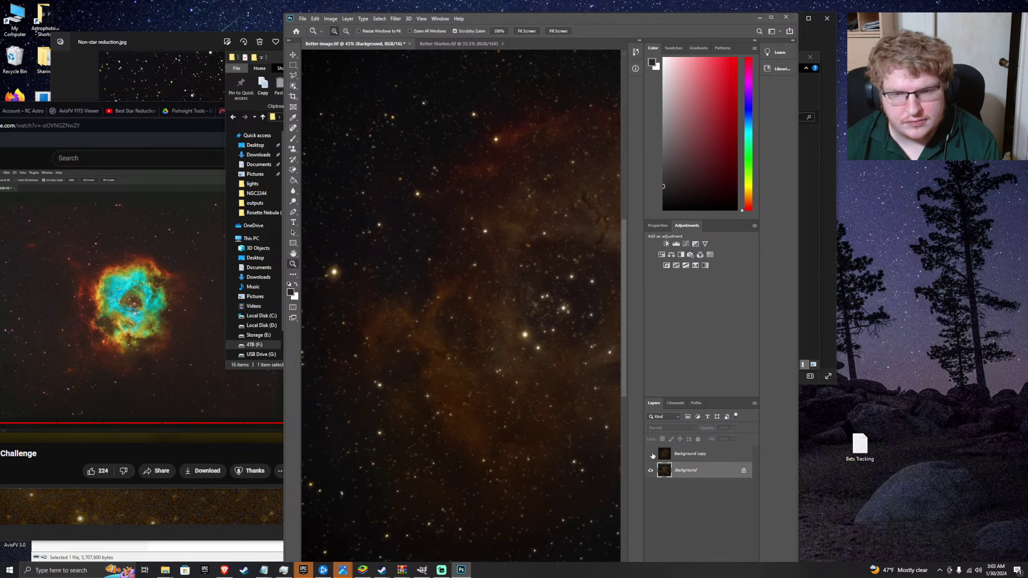
click(651, 454)
click(651, 455)
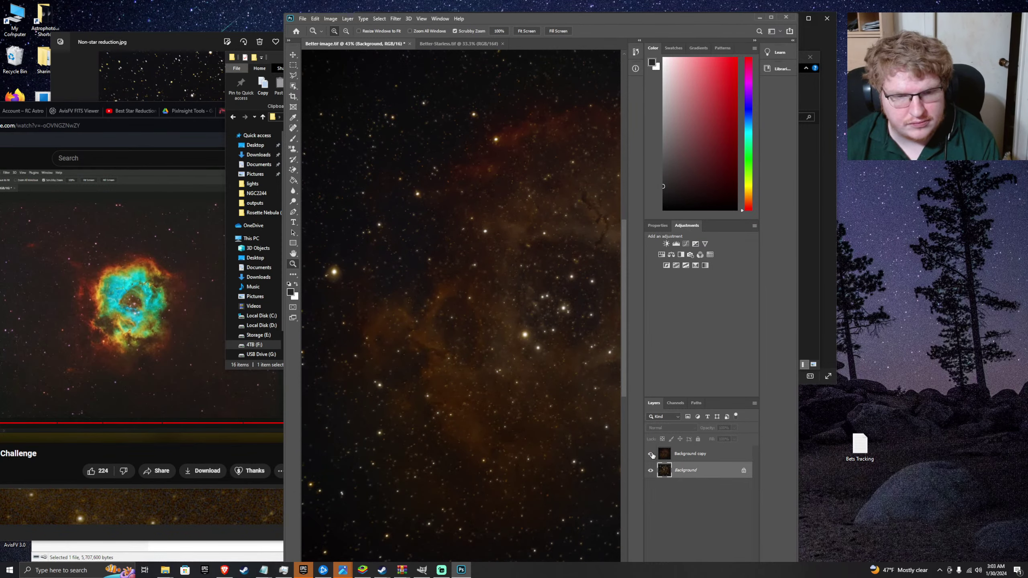
click(651, 454)
click(651, 454)
click(651, 454)
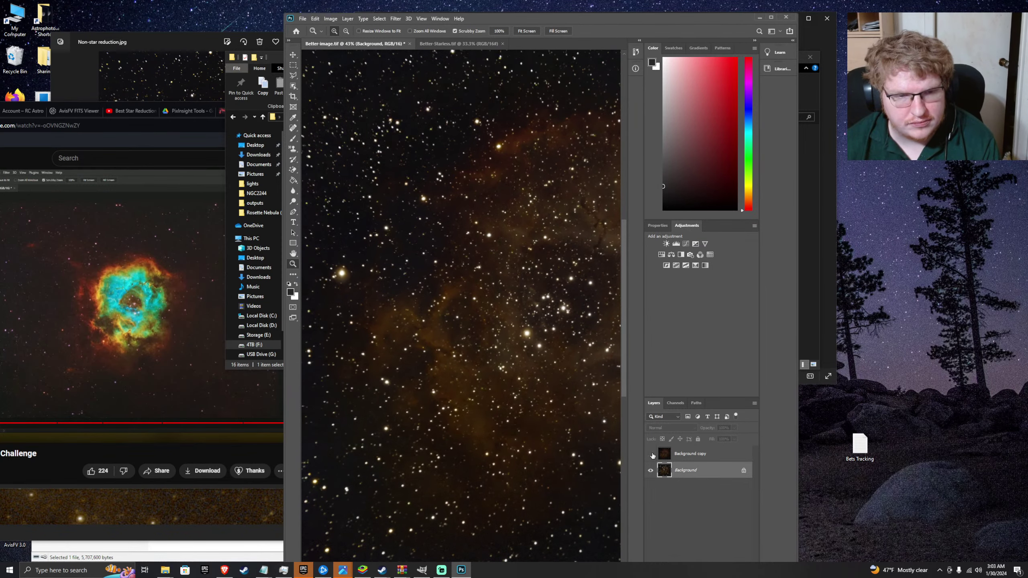
click(651, 454)
click(652, 454)
click(651, 454)
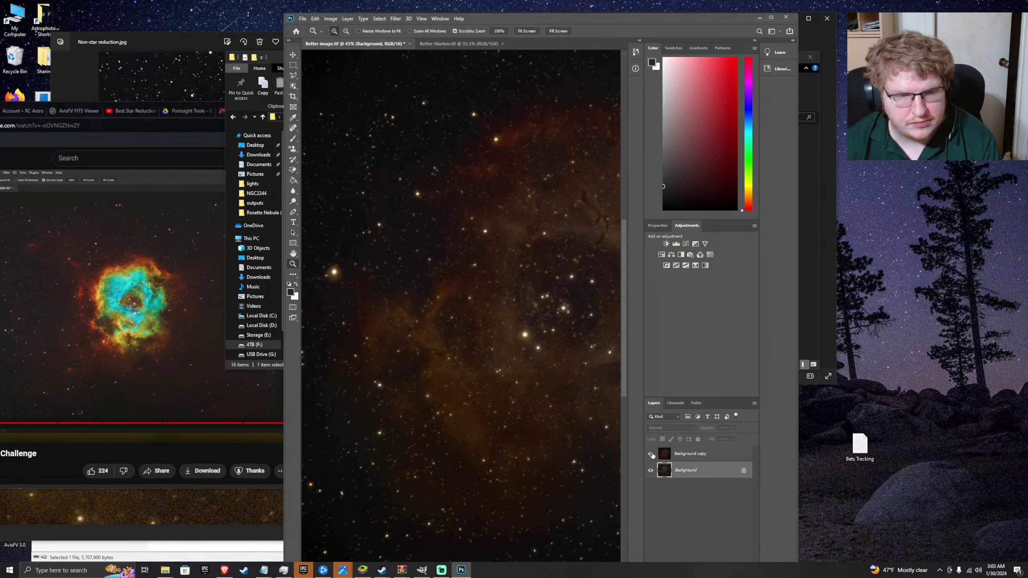
click(652, 454)
click(651, 454)
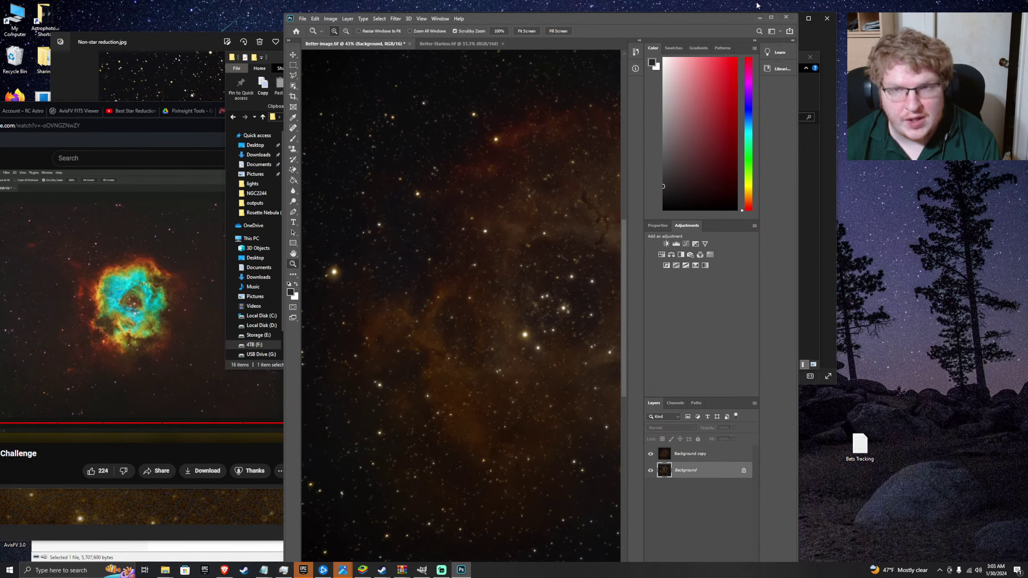
- Maximize the Photoshop window and repeatedly hide and show Background copy to compare the whole nebula with and without the edits
click(770, 17)
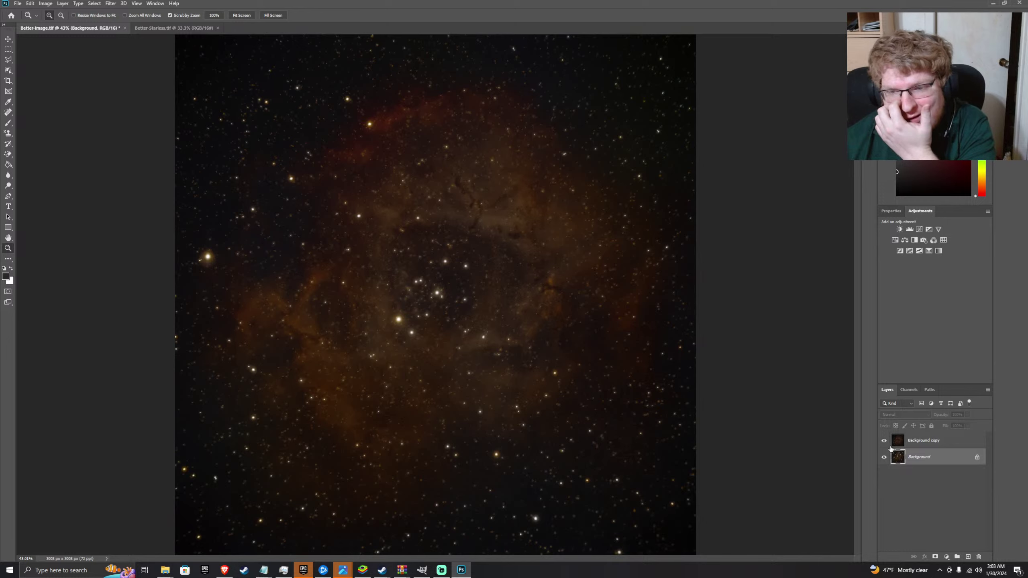
click(884, 442)
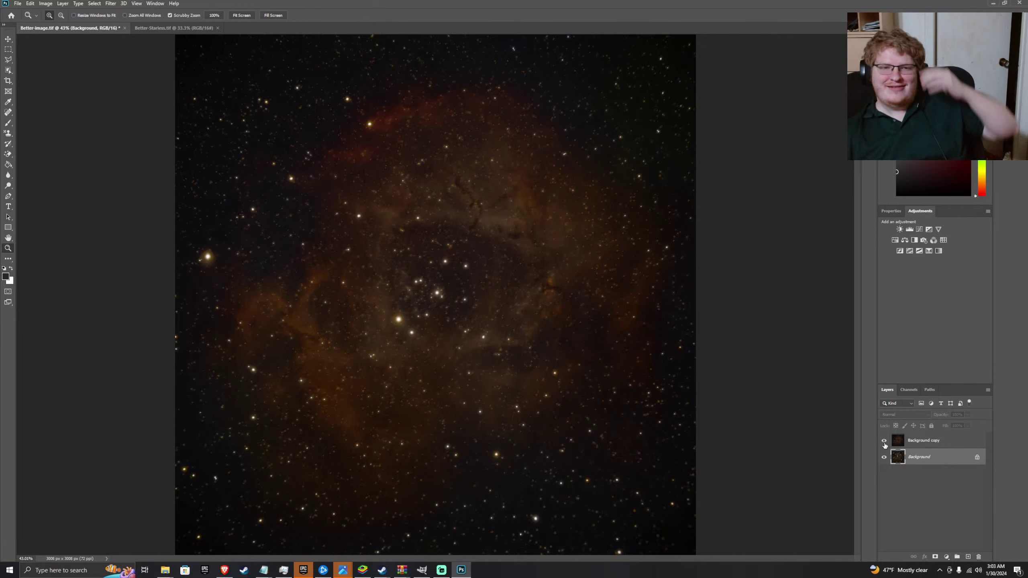
click(884, 441)
click(884, 442)
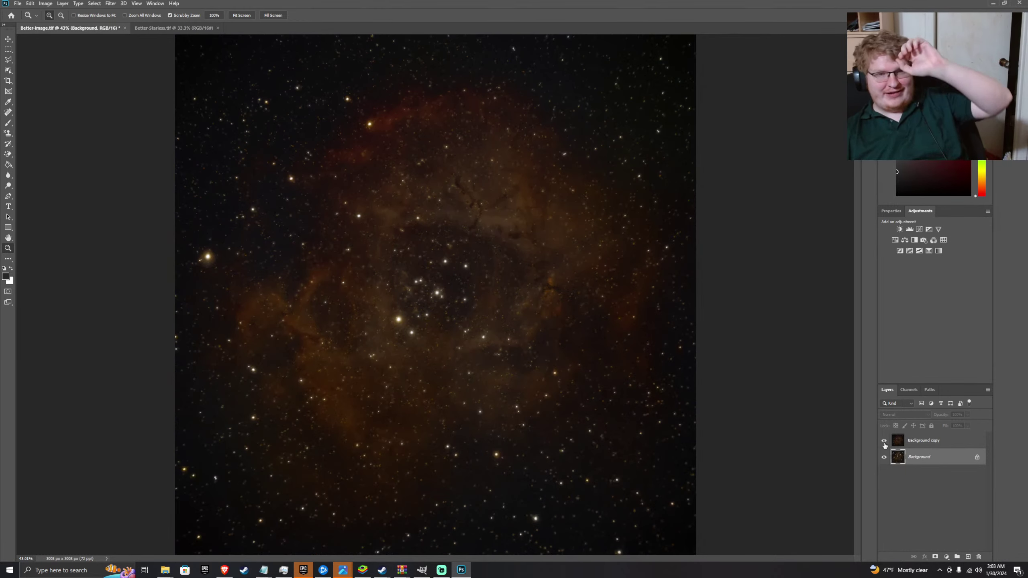
click(884, 441)
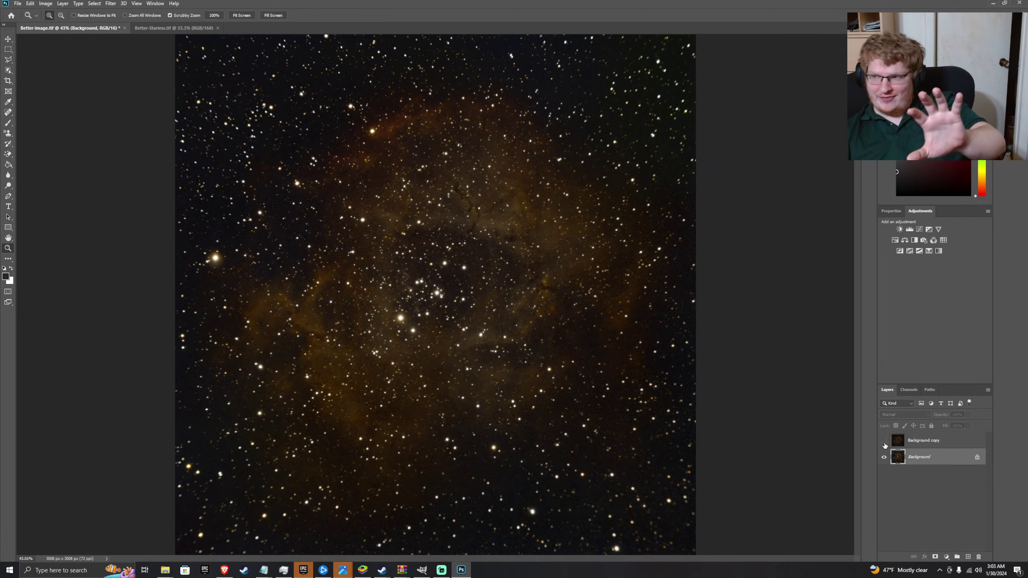
click(884, 442)
click(884, 442)
click(884, 442)
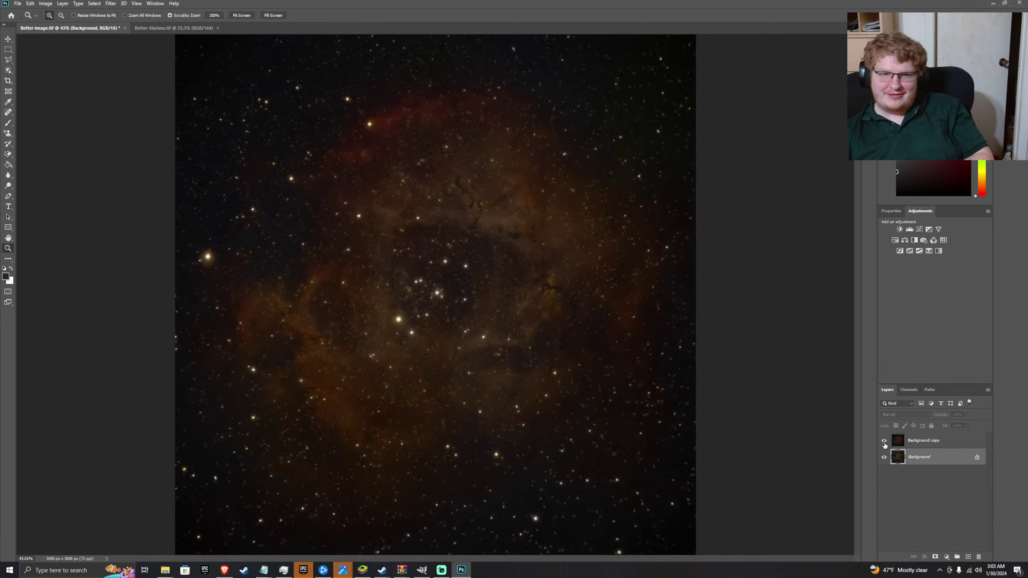
click(883, 441)
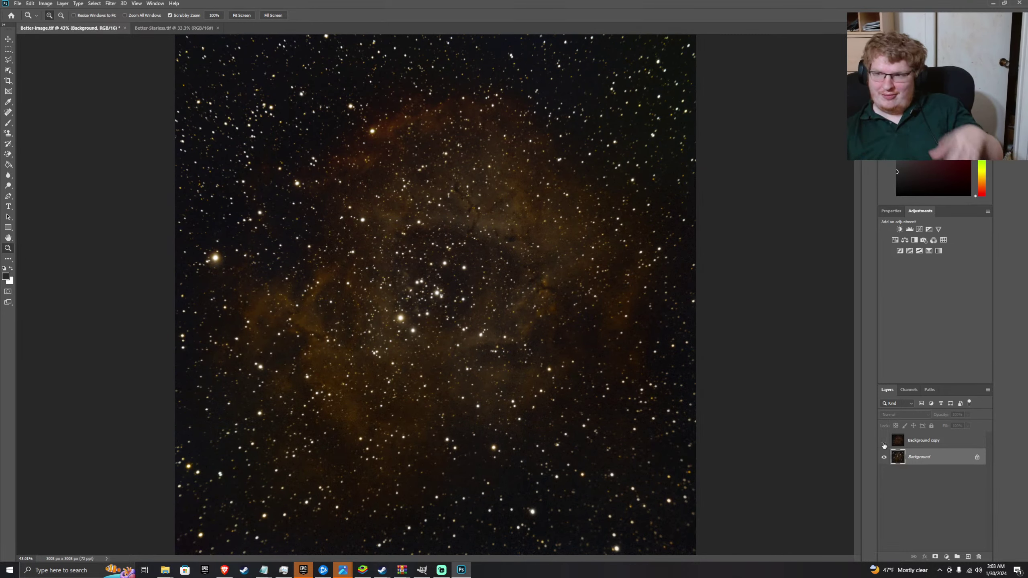
click(883, 442)
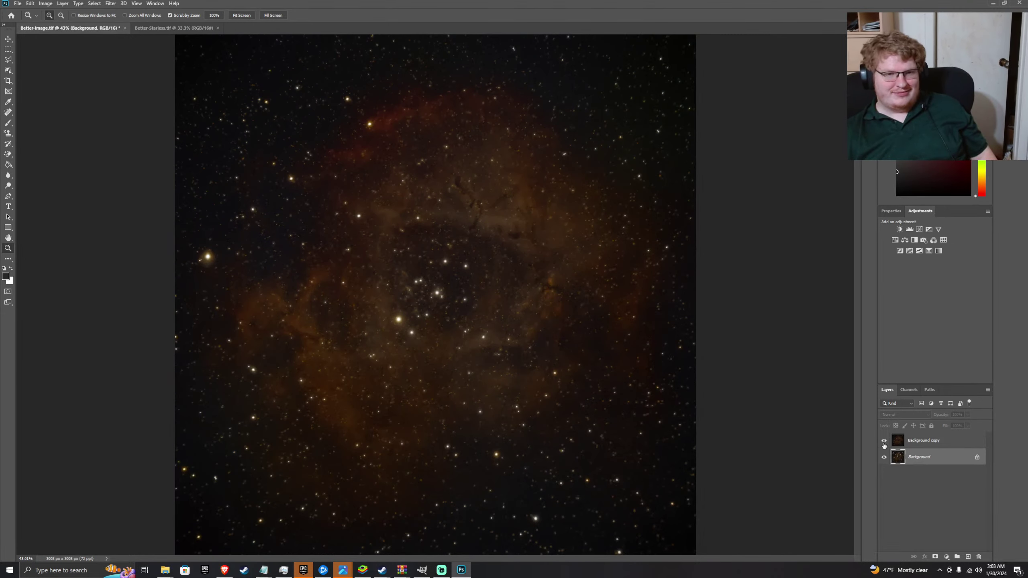
click(884, 442)
click(883, 442)
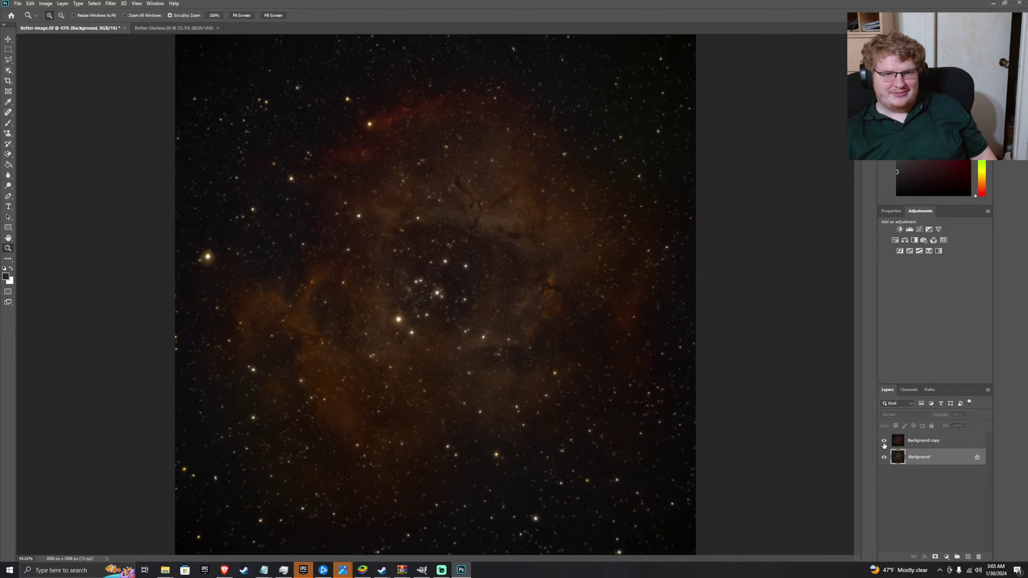
click(883, 442)
click(883, 442)
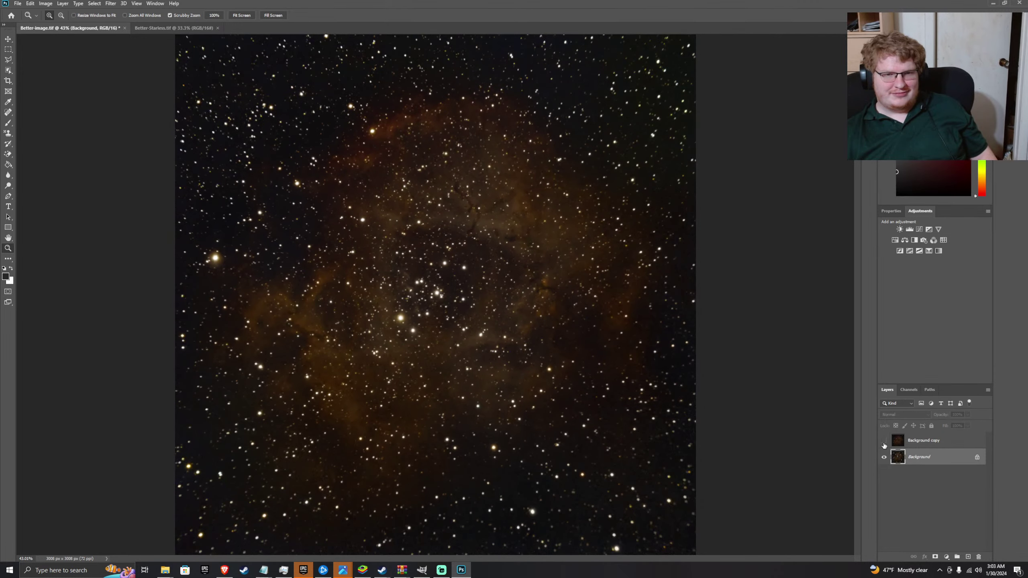
click(884, 442)
click(883, 442)
click(884, 442)
click(884, 442)
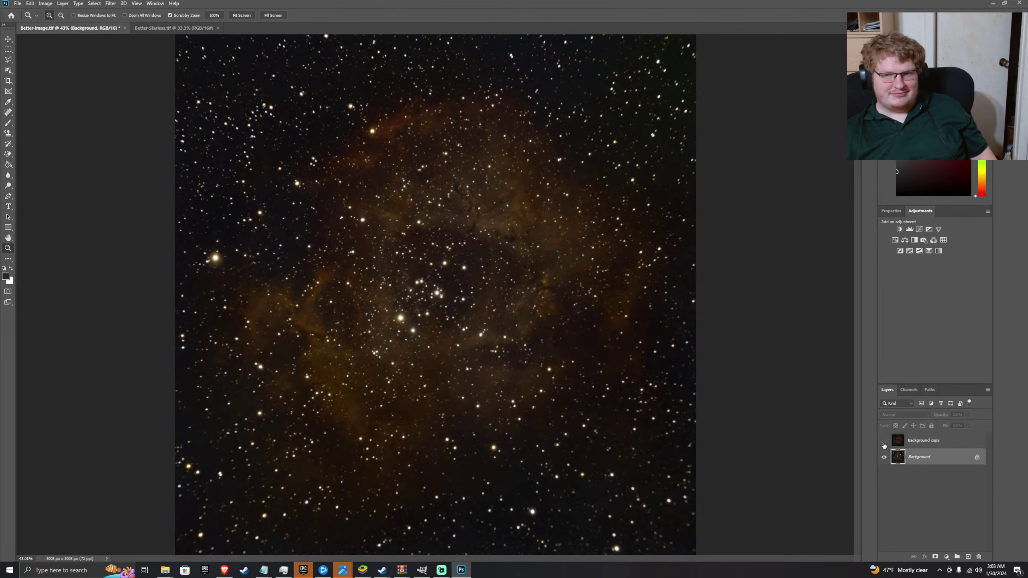
click(884, 442)
click(884, 442)
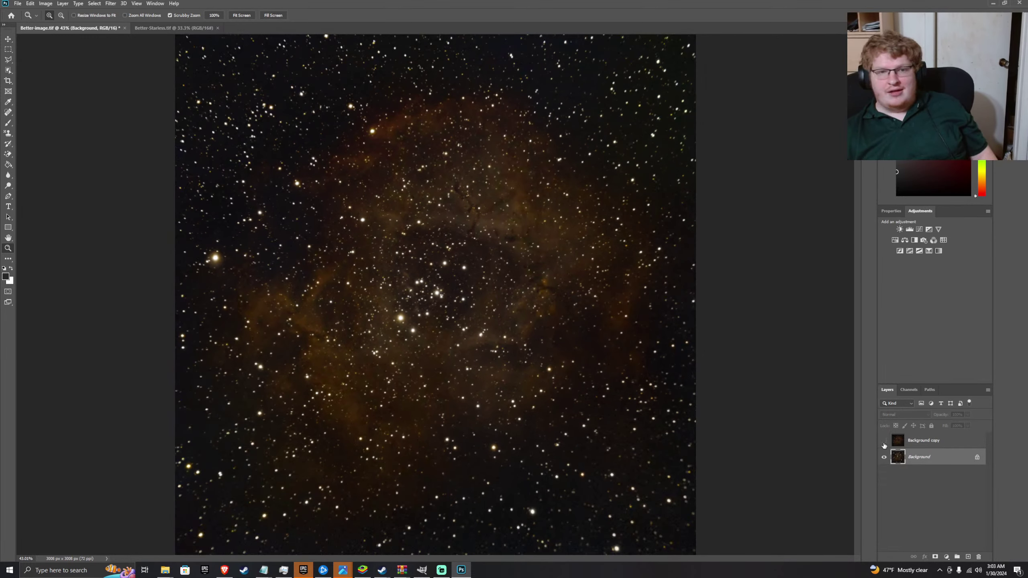
click(884, 442)
click(884, 442)
click(884, 442)
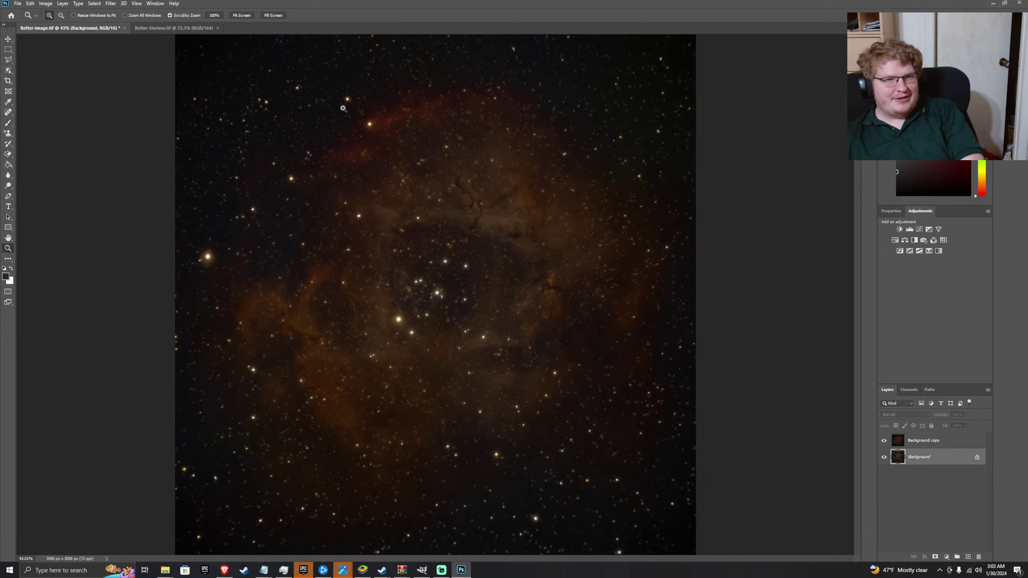
click(108, 4)
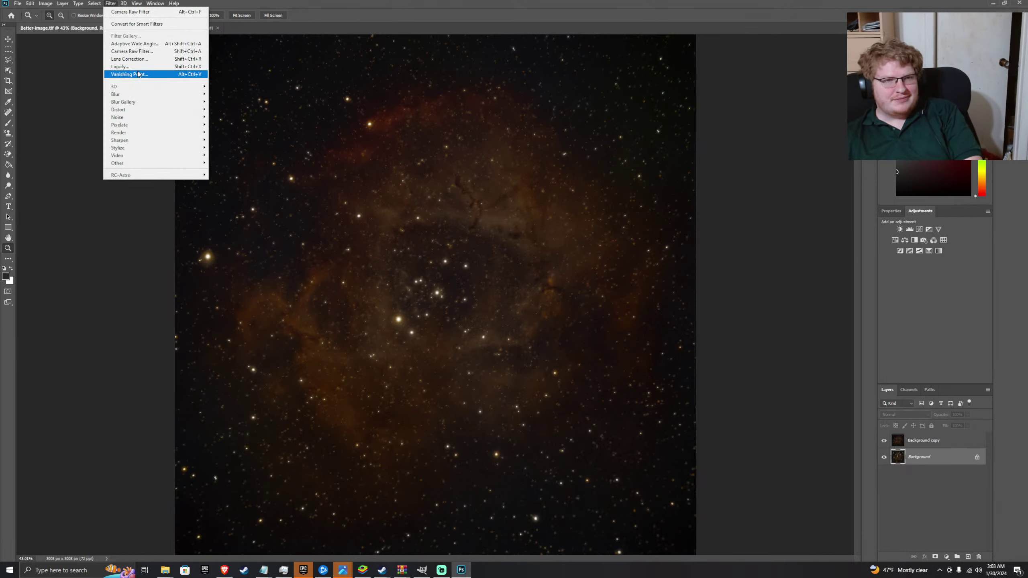
mouse_move(134, 5)
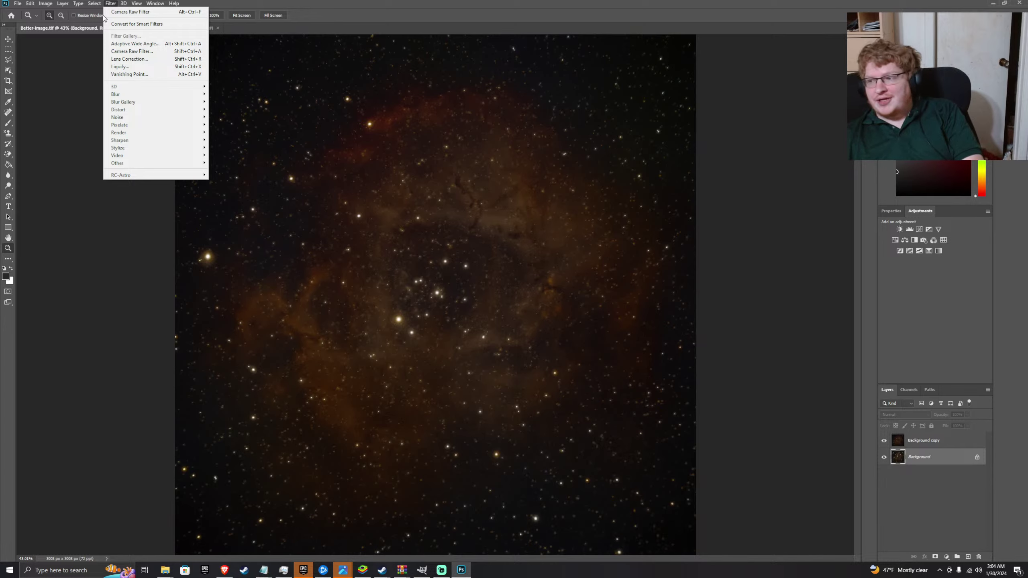
click(807, 417)
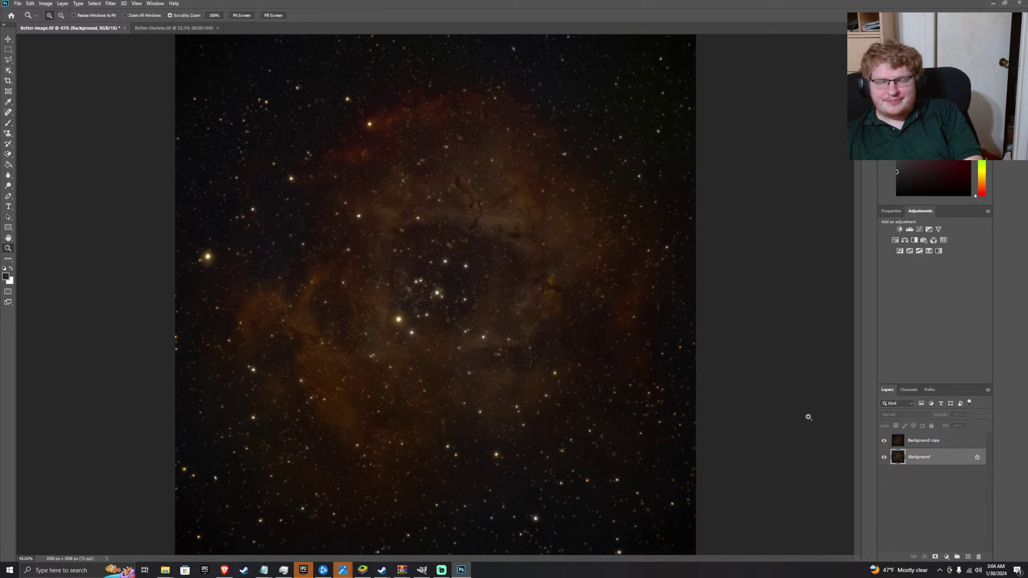
right_click(513, 334)
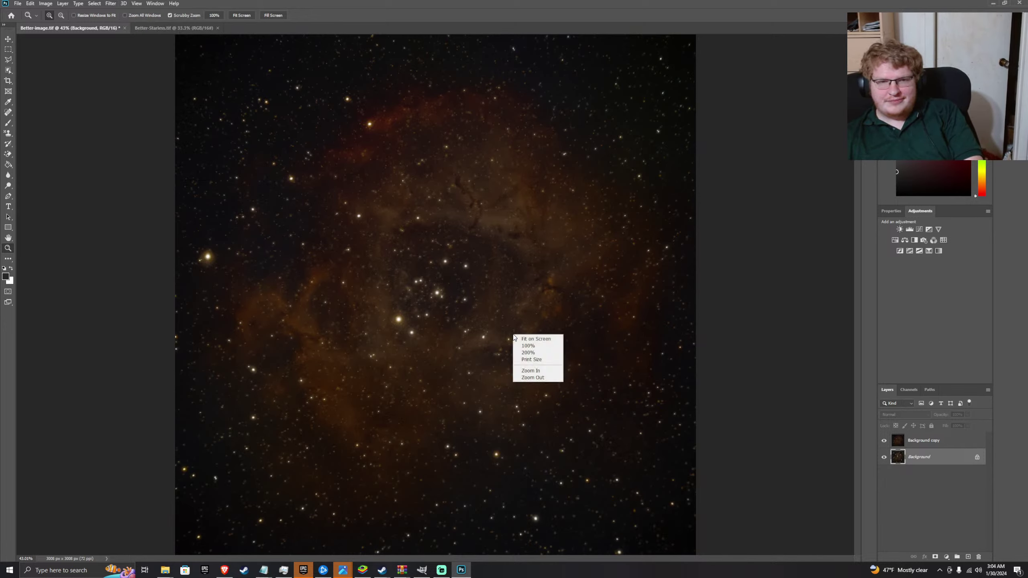
click(805, 336)
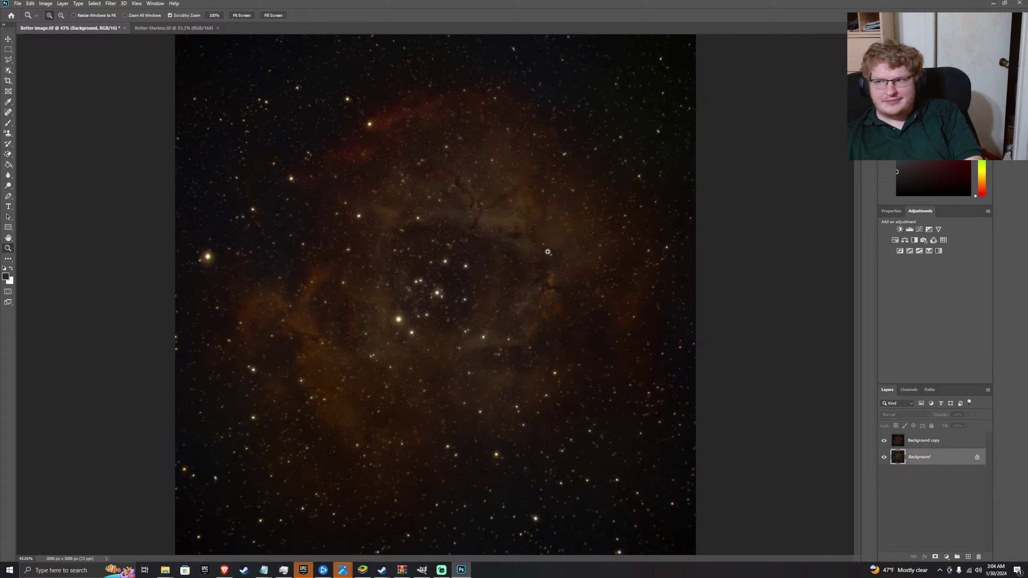
click(111, 5)
mouse_move(136, 166)
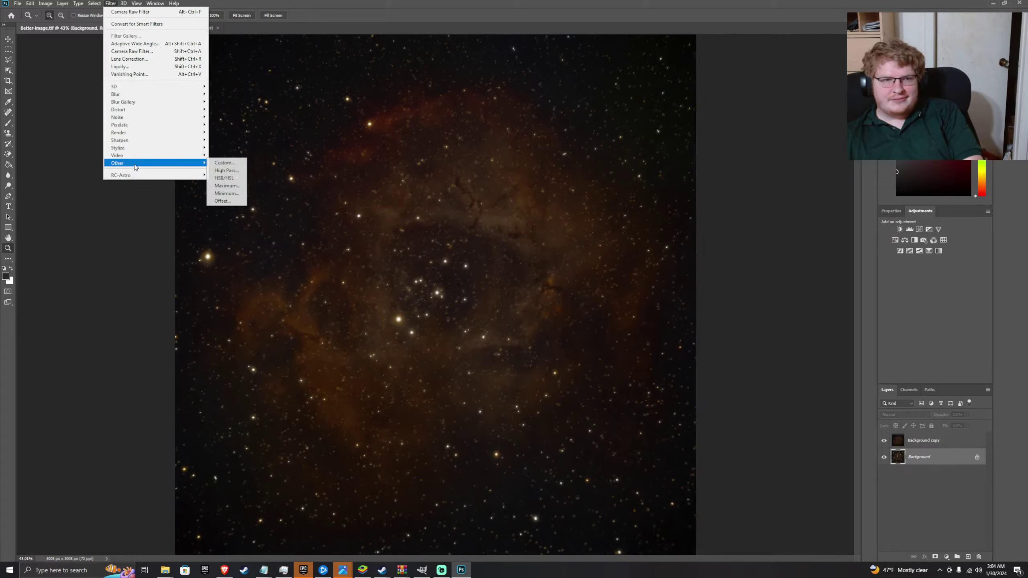
click(148, 52)
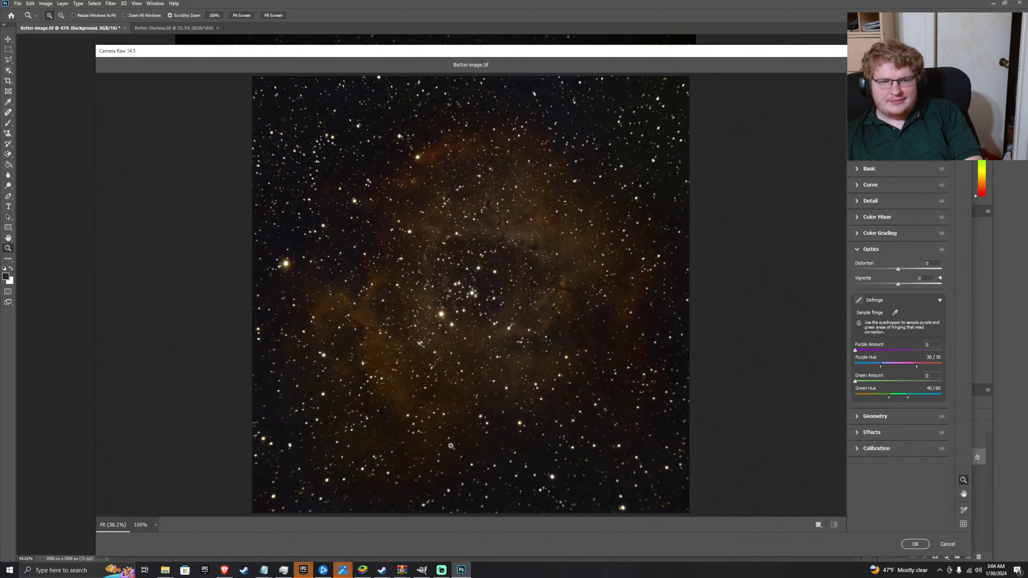
drag(967, 51, 842, 69)
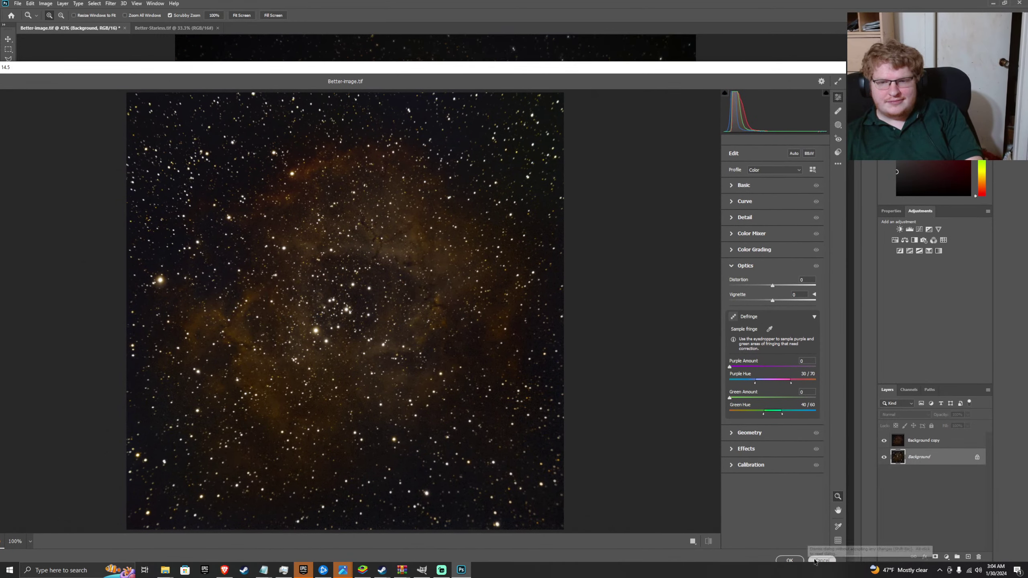
click(822, 560)
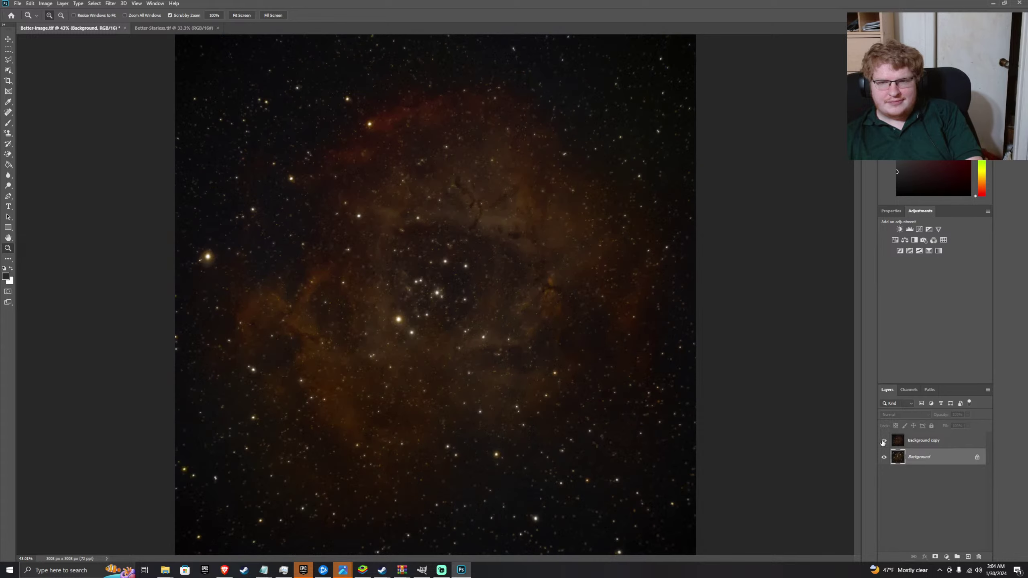
- Check the Background and Background copy layers by toggling their visibility, leaving both layers shown
click(883, 442)
click(883, 442)
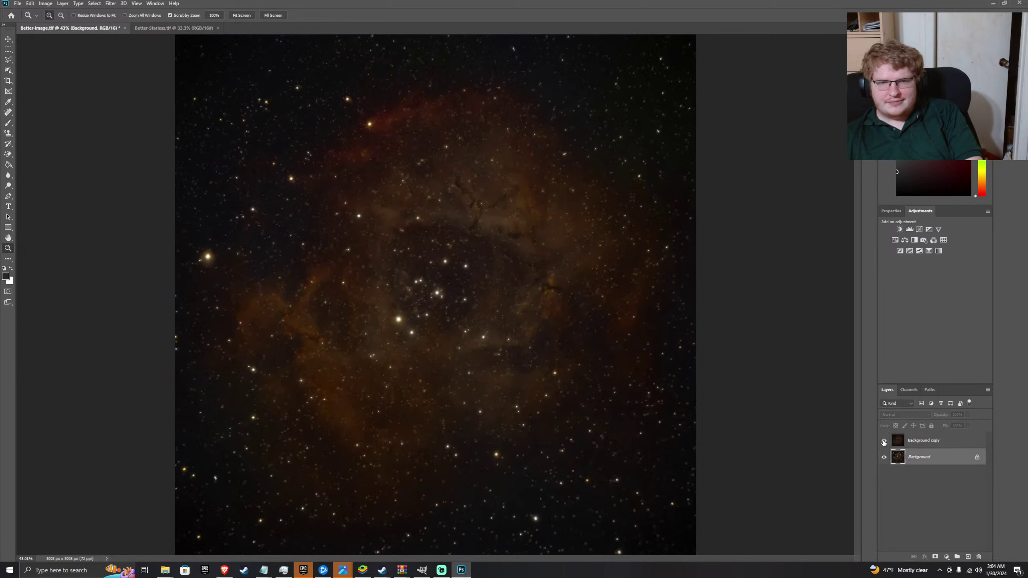
click(936, 443)
click(897, 457)
click(884, 459)
click(885, 442)
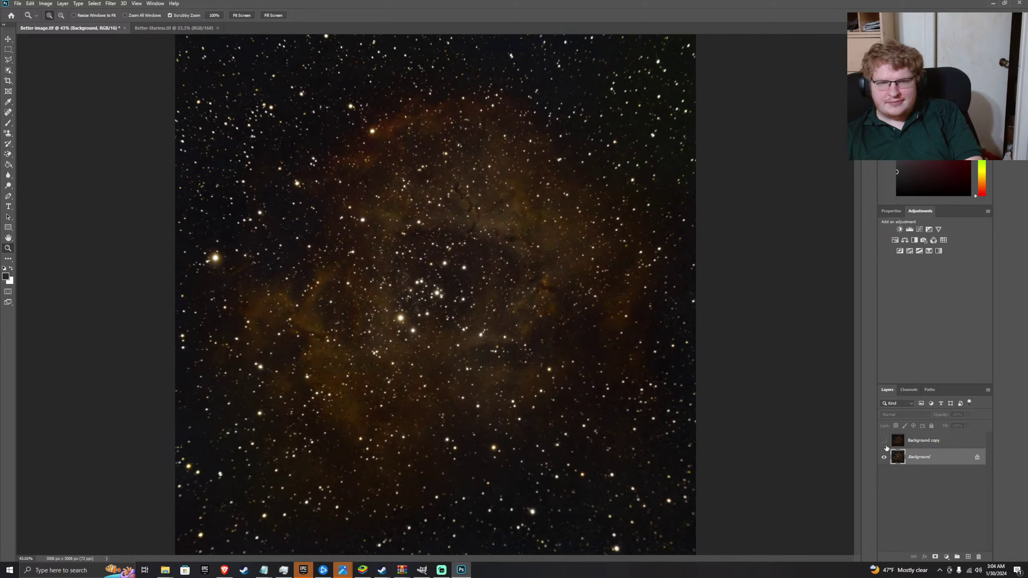
click(884, 442)
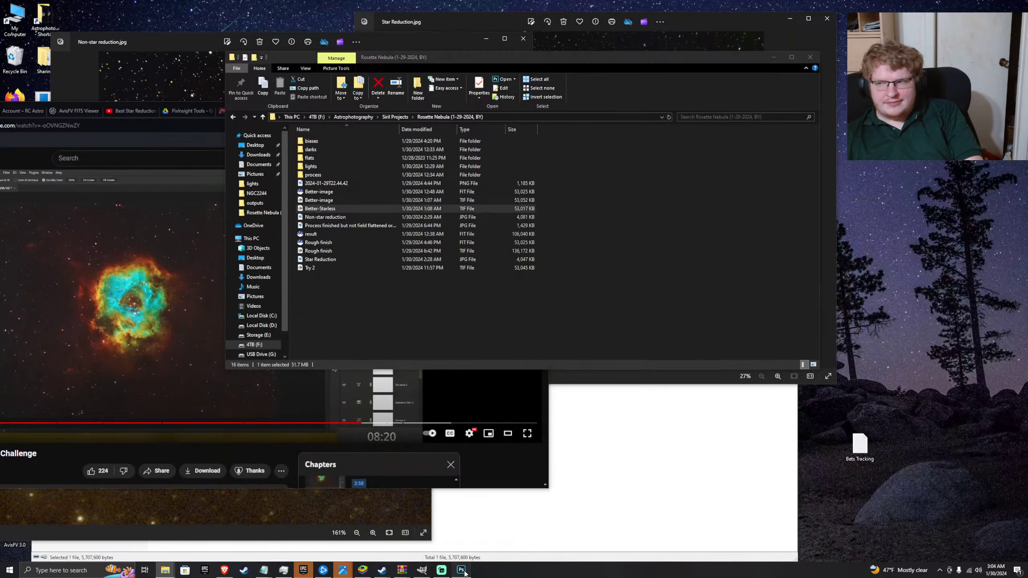
- Return to Photoshop and undock Better-Starless.tif into its own floating window over Better-image.tif
click(461, 570)
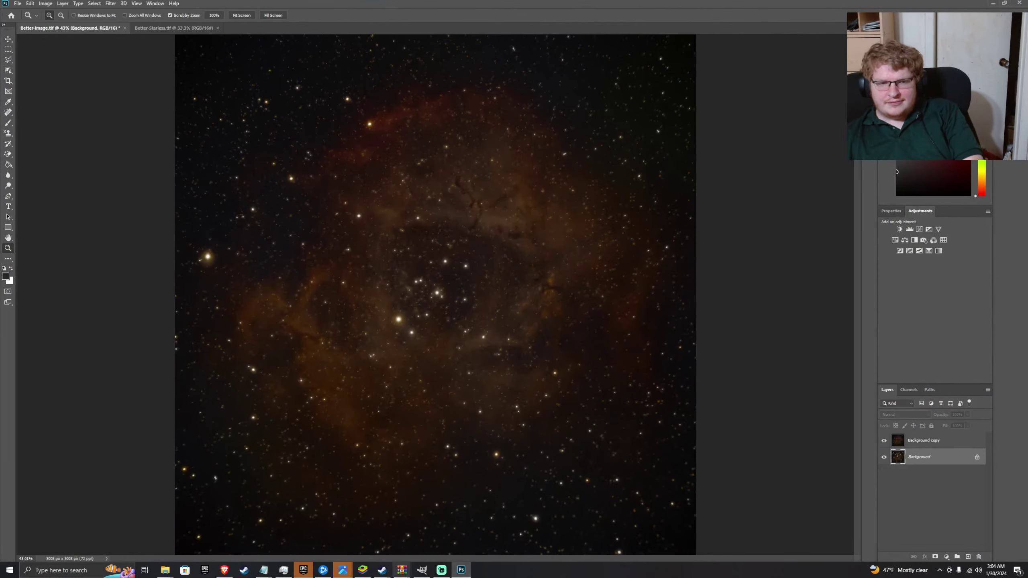
mouse_move(335, 575)
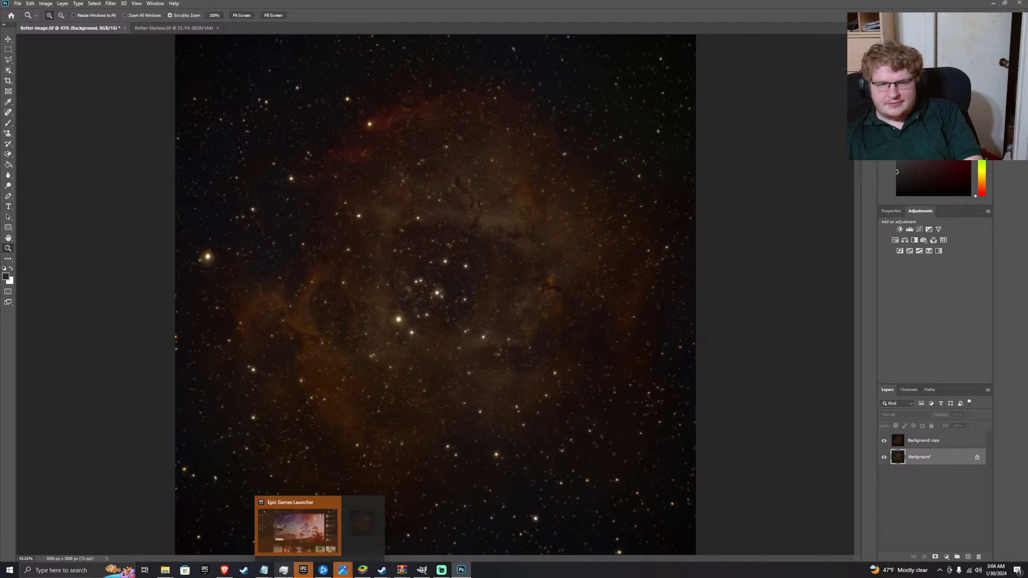
mouse_move(286, 575)
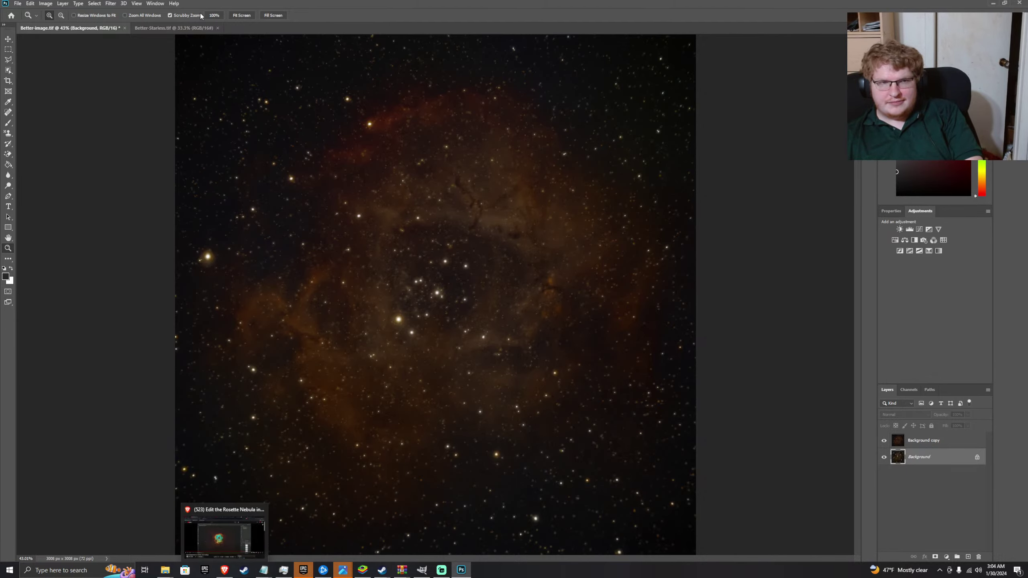
click(188, 26)
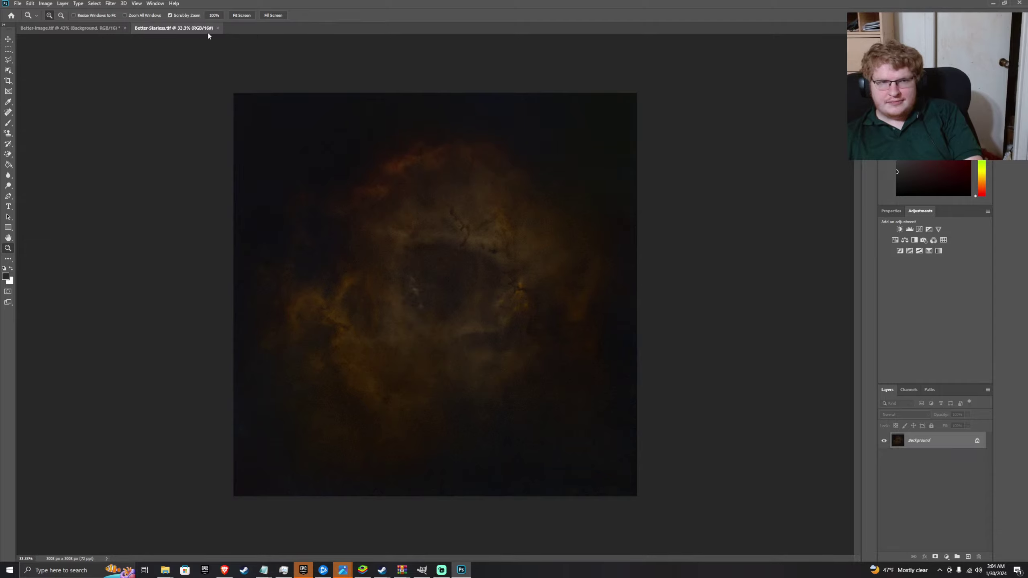
drag(208, 36, 481, 93)
click(102, 38)
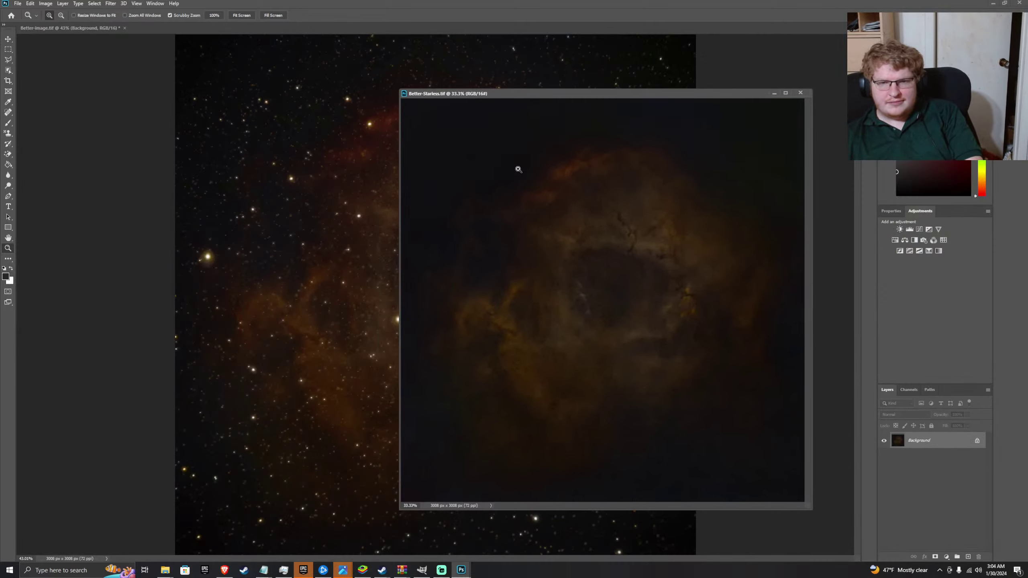
drag(516, 167, 550, 199)
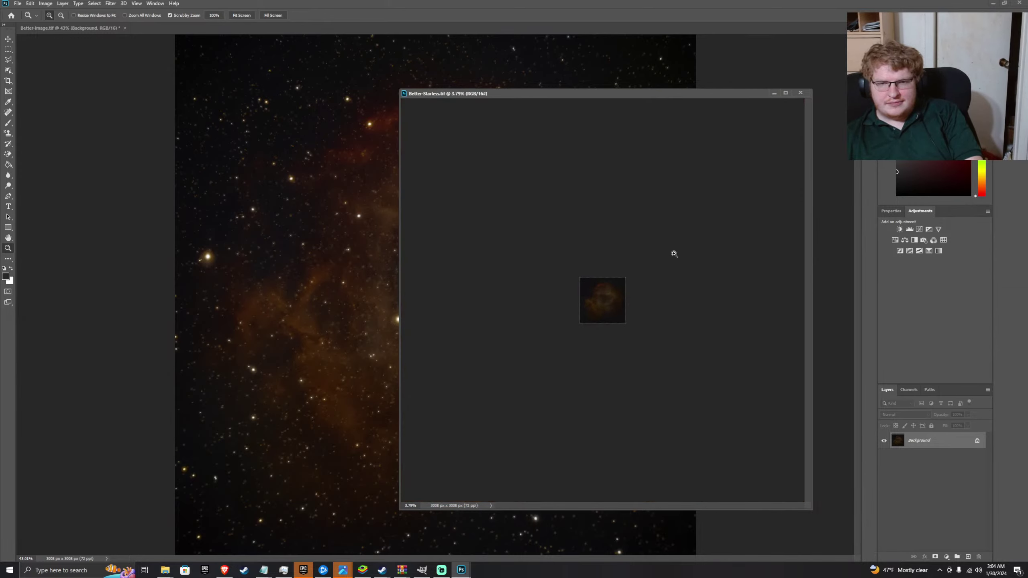
- Close the floating Better-Starless.tif window and reopen the file from the Rosette Nebula folder as a docked document
click(800, 93)
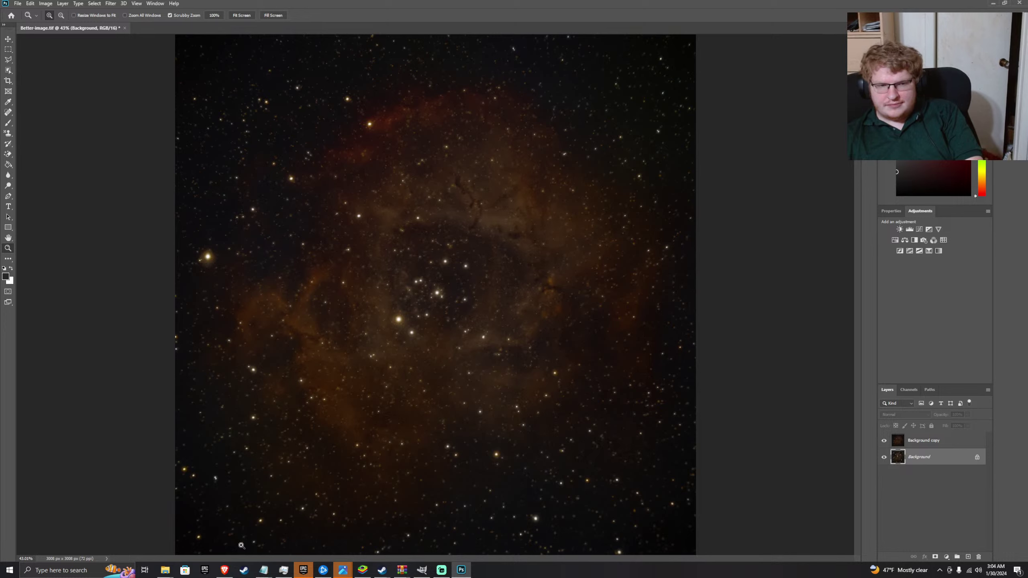
mouse_move(165, 574)
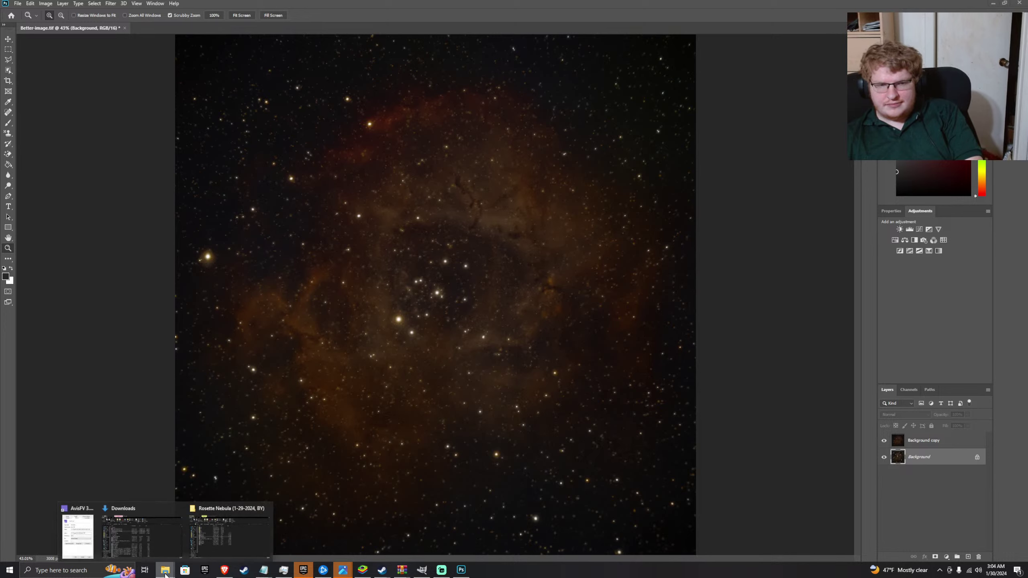
click(211, 538)
drag(360, 216, 925, 522)
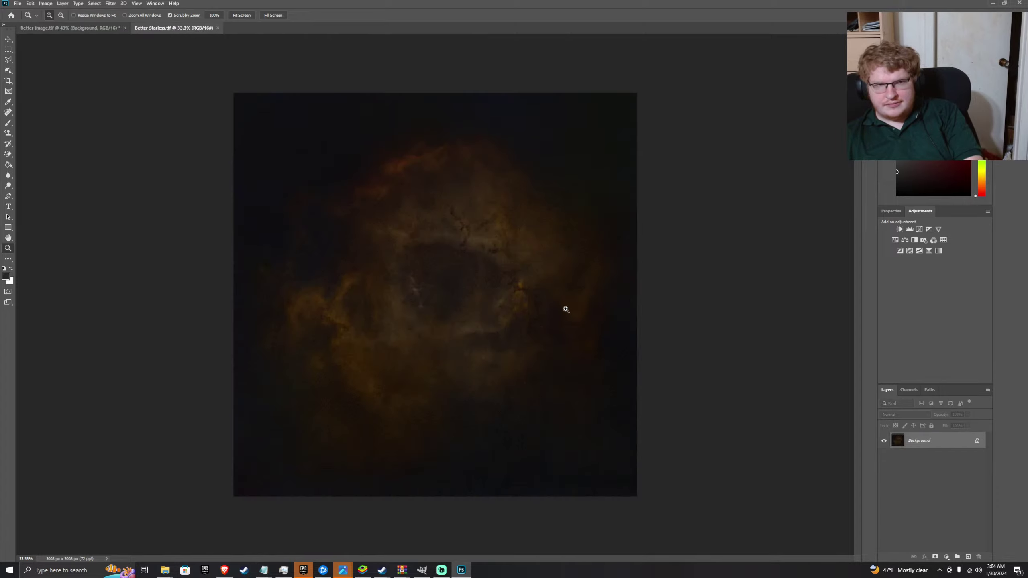
- Duplicate the Background layer within Better-Starless.tif under the name Background copy
right_click(951, 441)
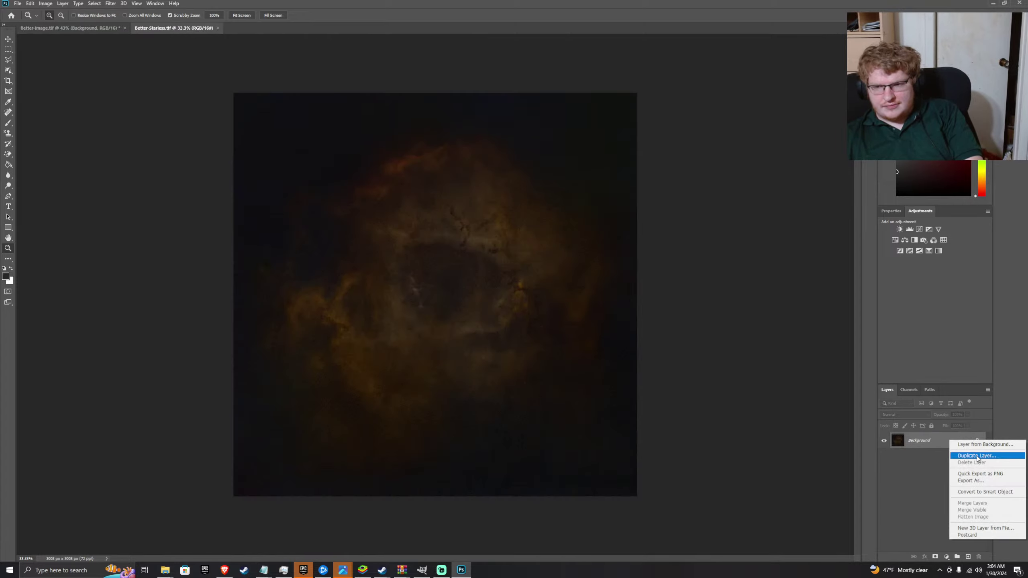
click(976, 455)
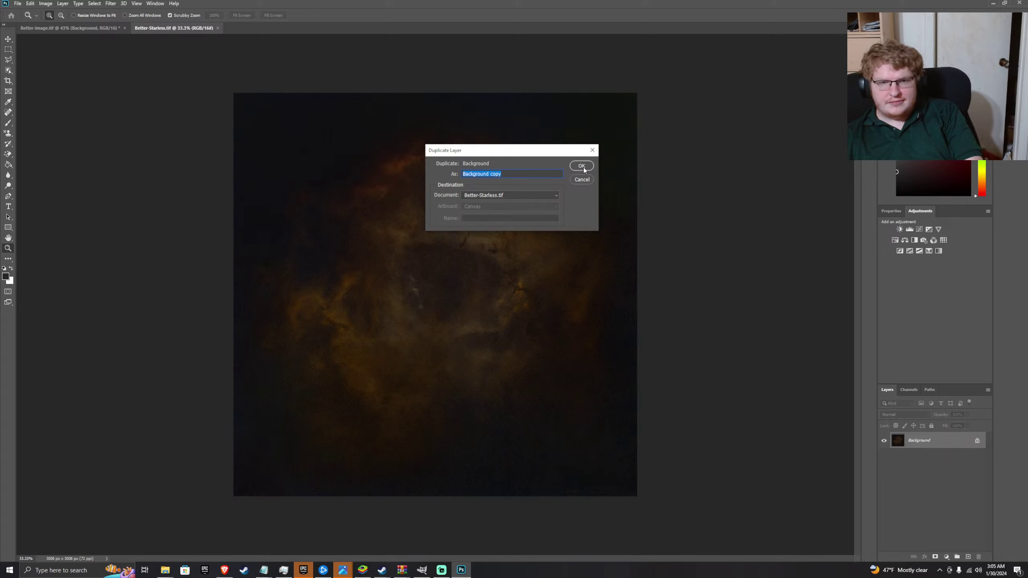
click(582, 165)
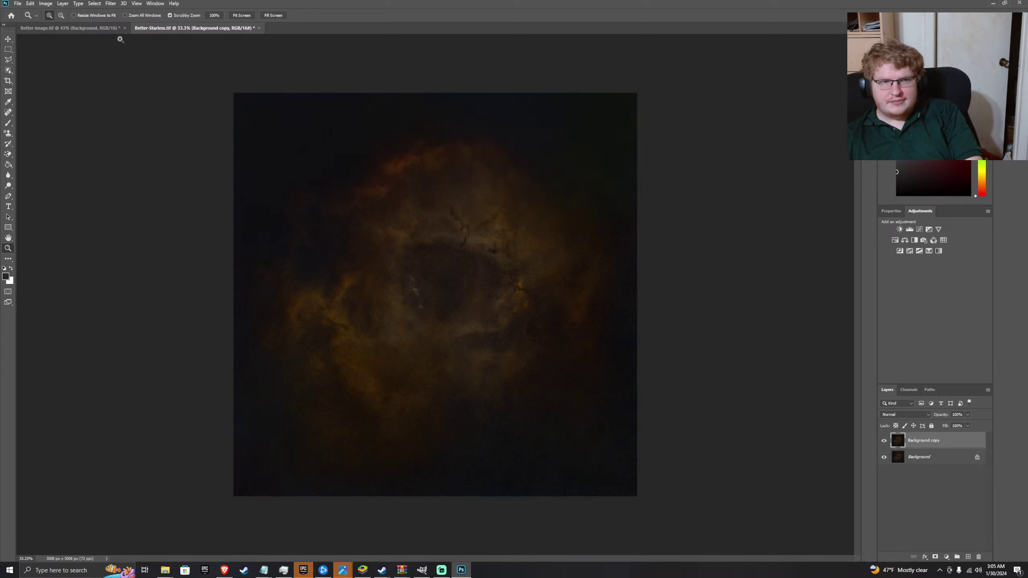
key(ctrl+plus)
click(101, 31)
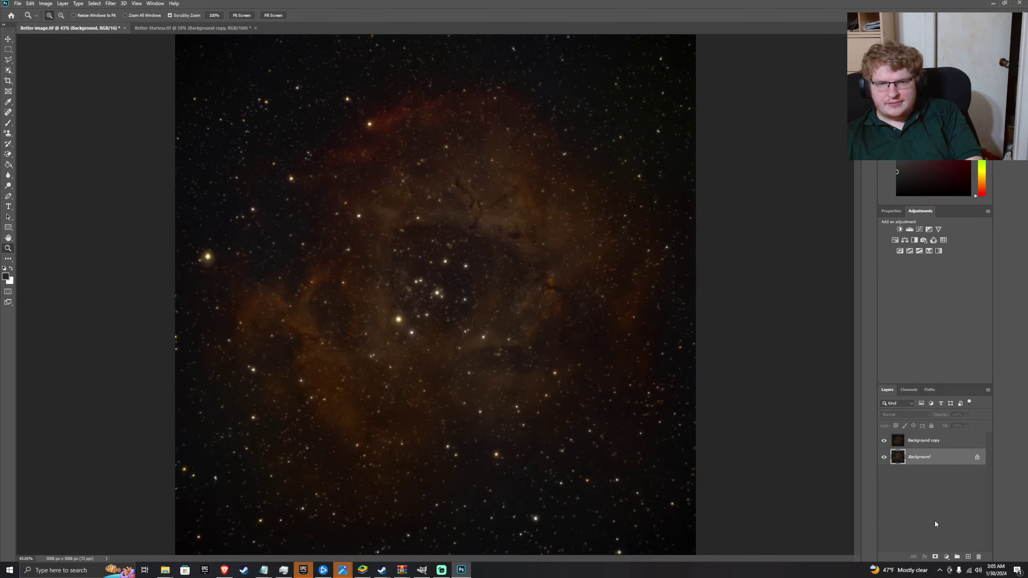
right_click(935, 525)
click(912, 511)
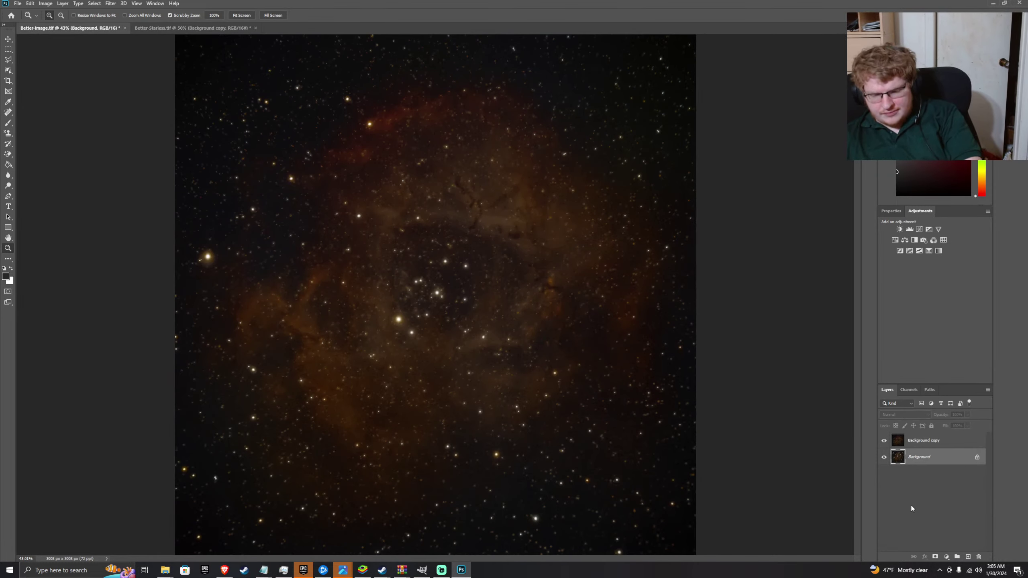
key(ctrl+shift+alt+n)
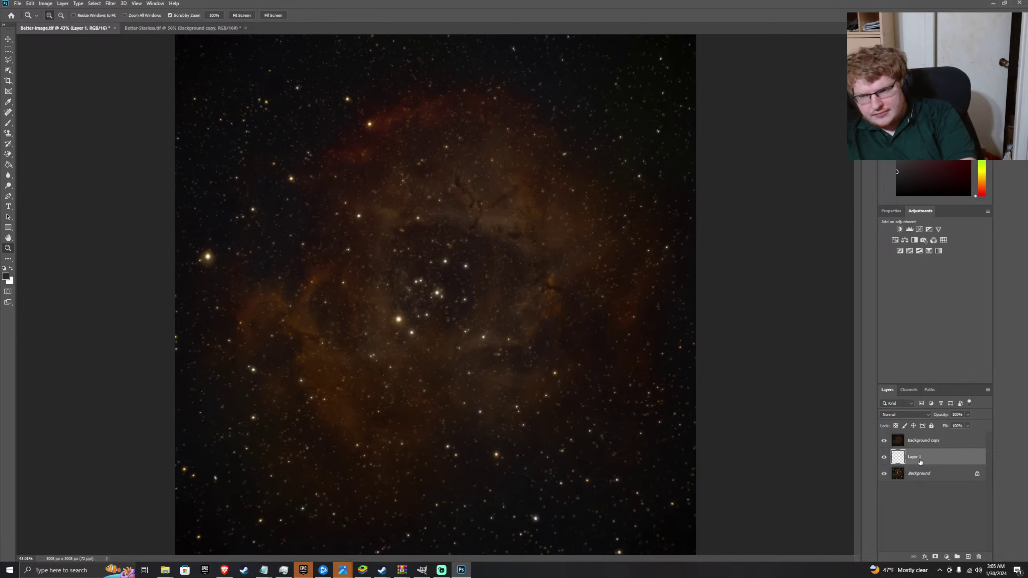
key(Delete)
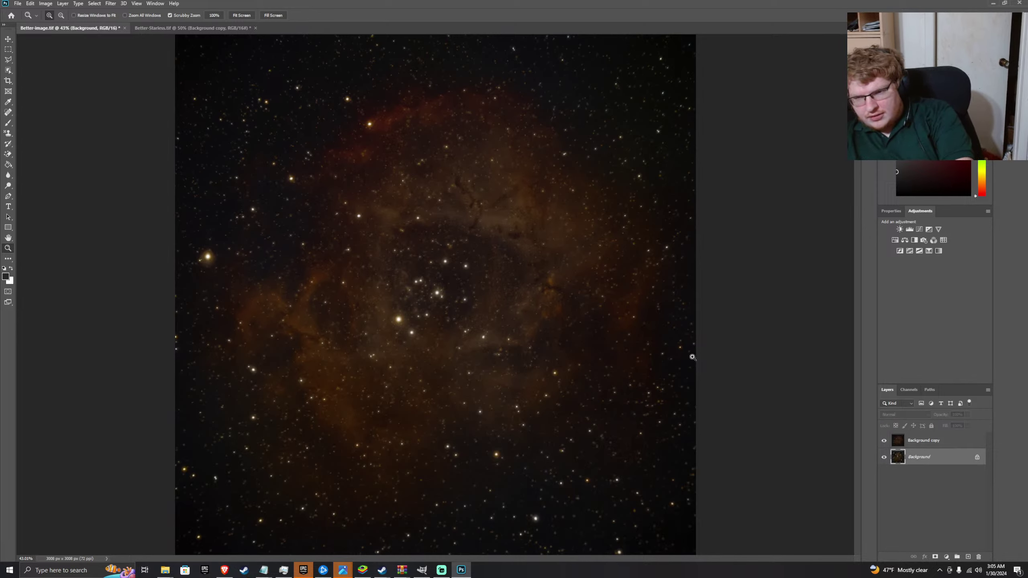
- Duplicate the starless Background layer into Better-image.tif as Background copy 2 and go to that document
click(180, 28)
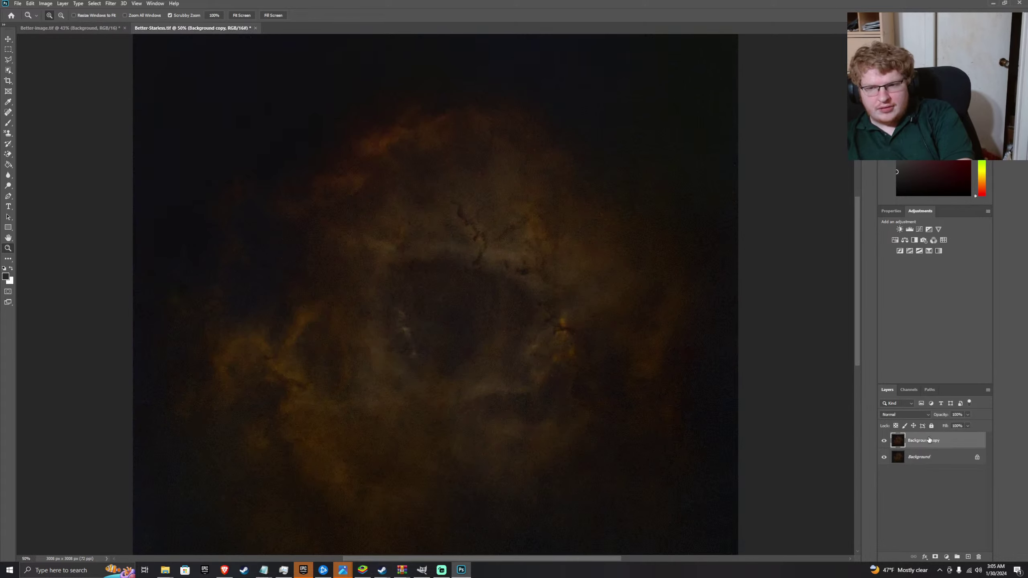
right_click(929, 440)
click(925, 455)
right_click(925, 460)
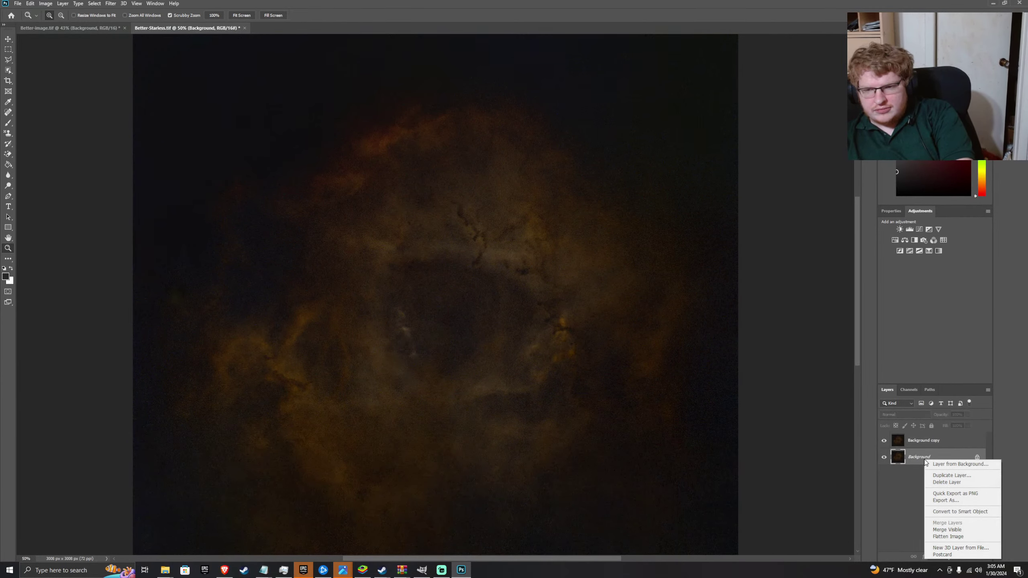
click(948, 476)
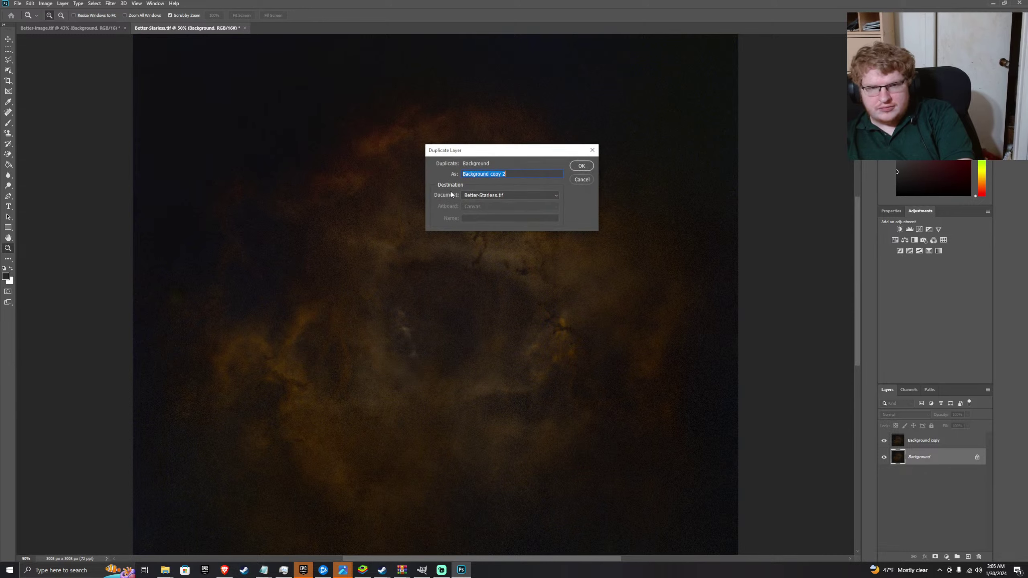
click(509, 195)
click(486, 202)
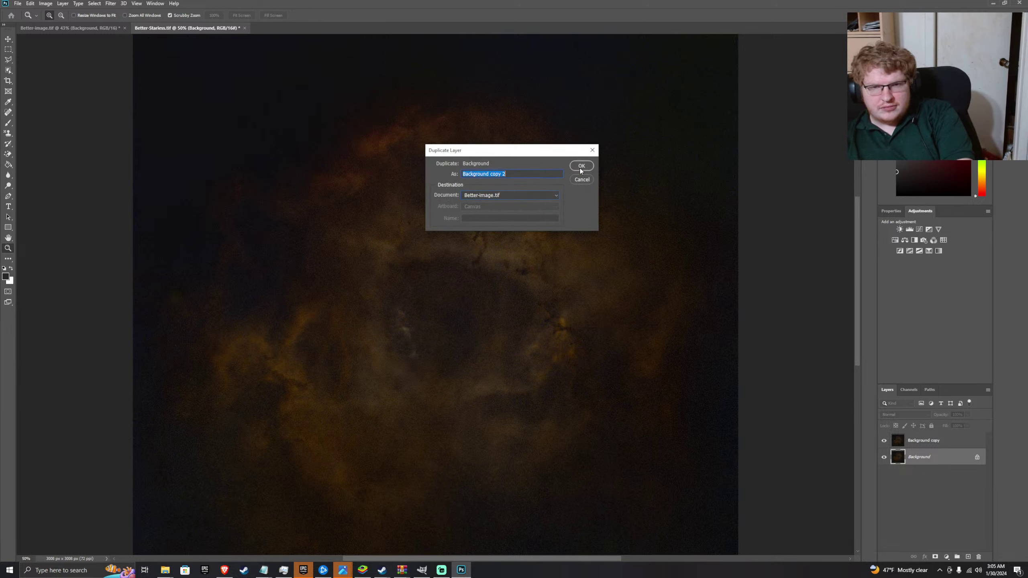
click(580, 166)
click(102, 30)
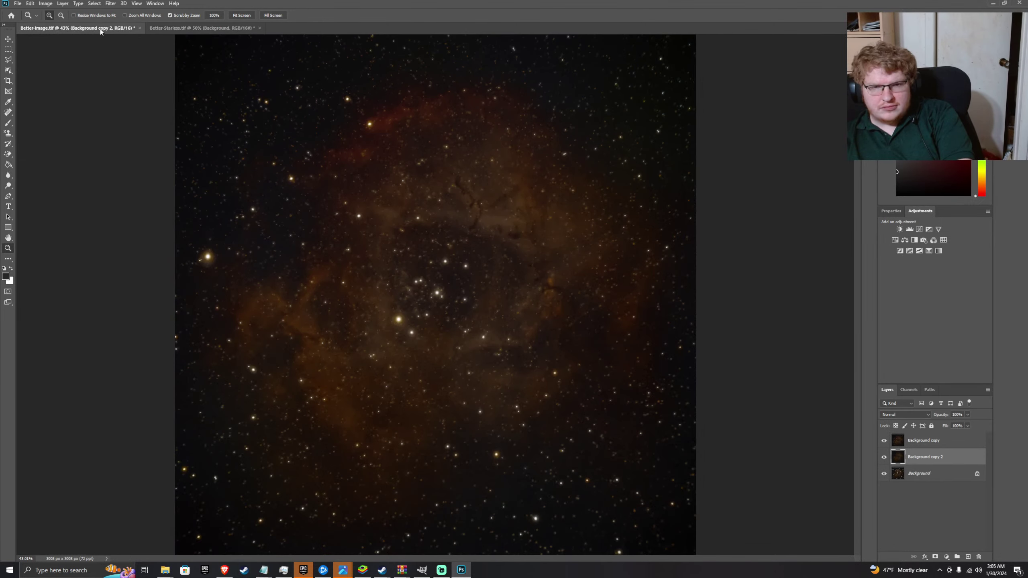
- Toggle Background copy's visibility to compare the starry image with the starless layer beneath, leaving it shown
click(884, 441)
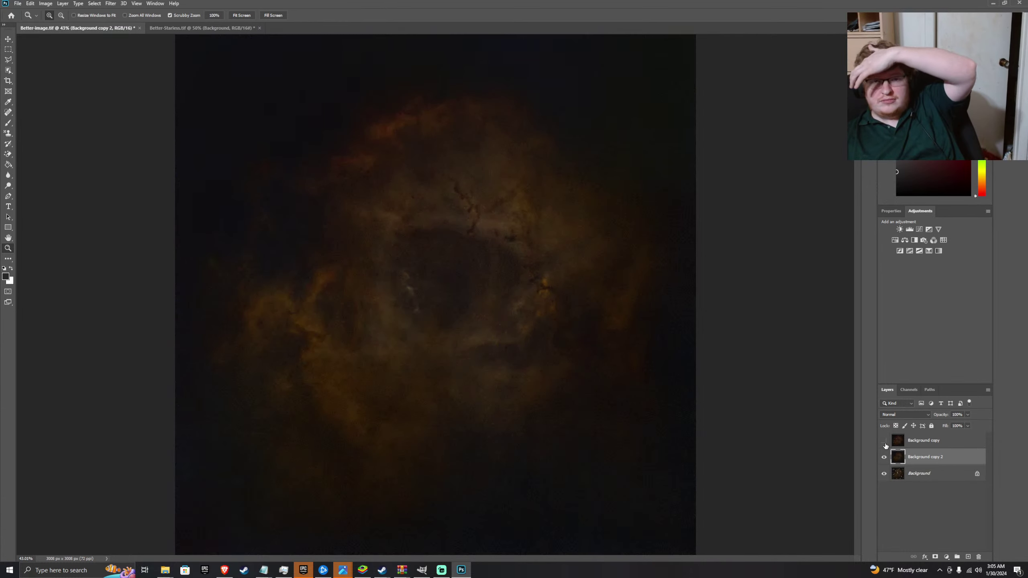
click(884, 441)
click(884, 441)
click(883, 441)
- Select Background copy and preview its blending modes against the starless layer, keeping the mode at Normal
click(911, 443)
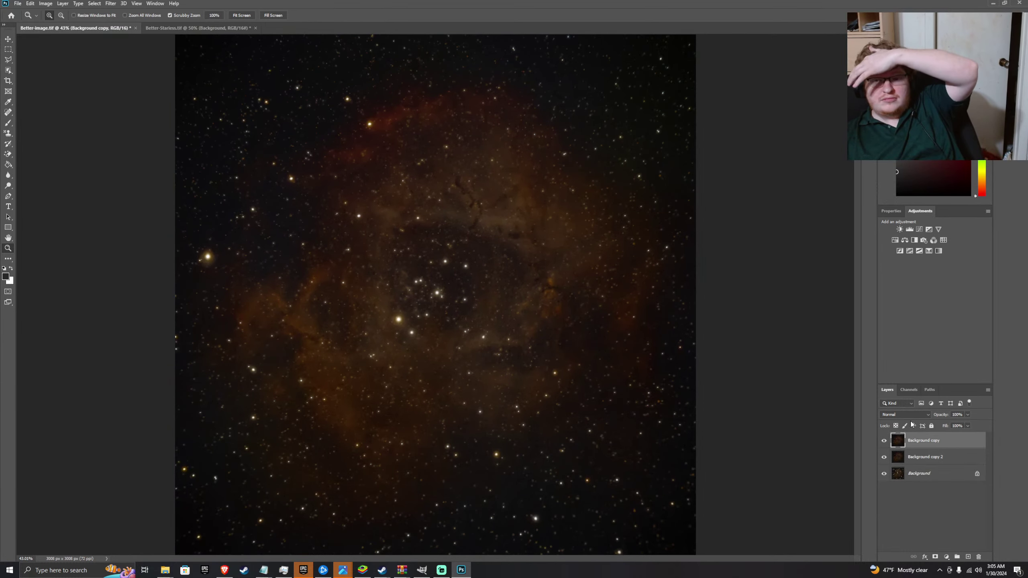
click(910, 415)
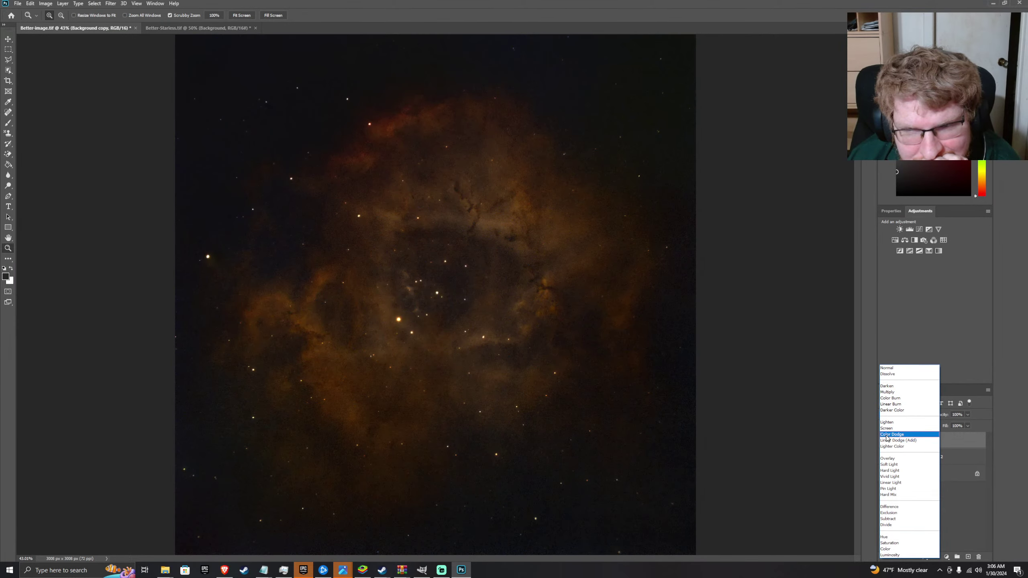
click(912, 330)
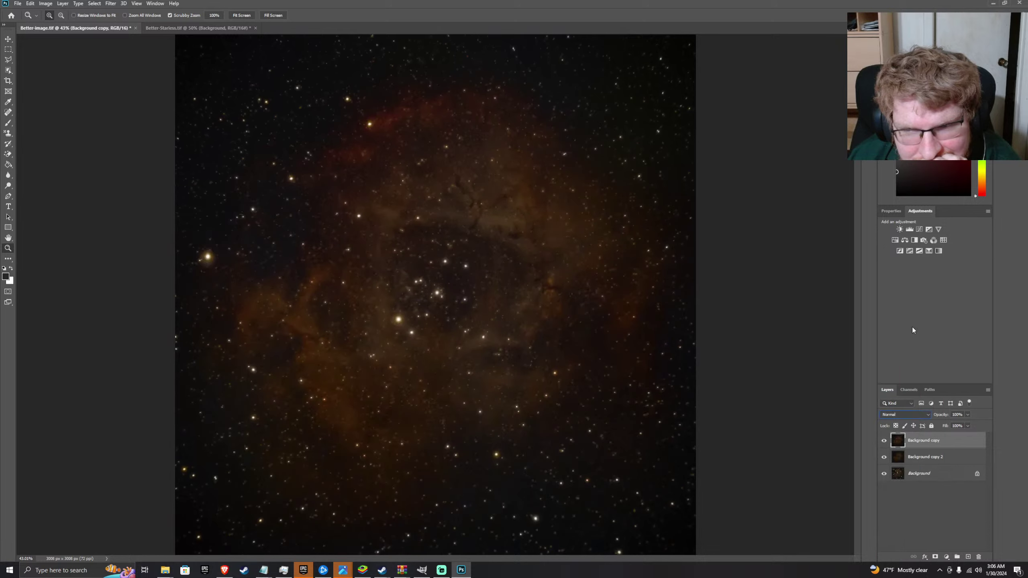
click(917, 414)
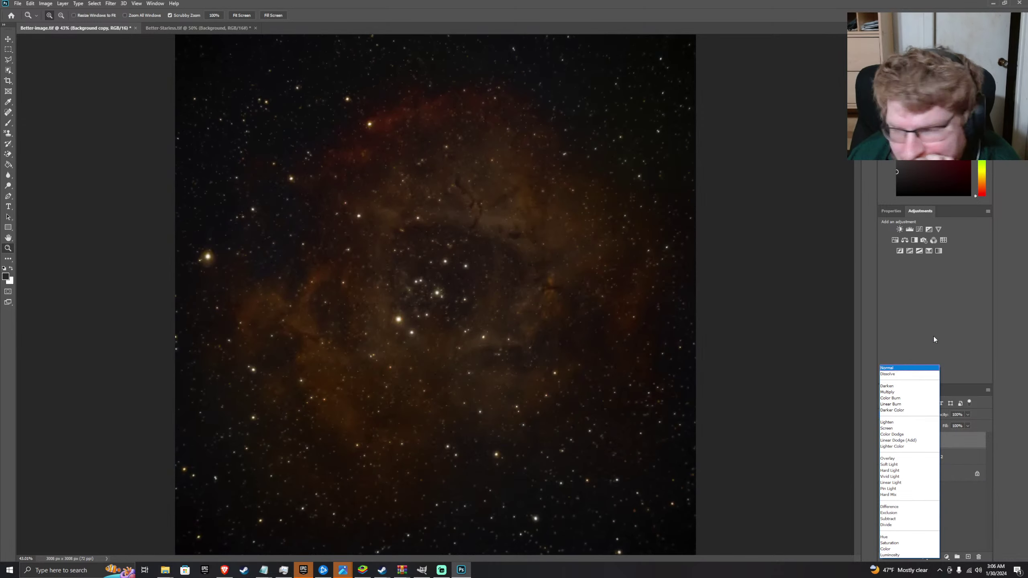
click(932, 338)
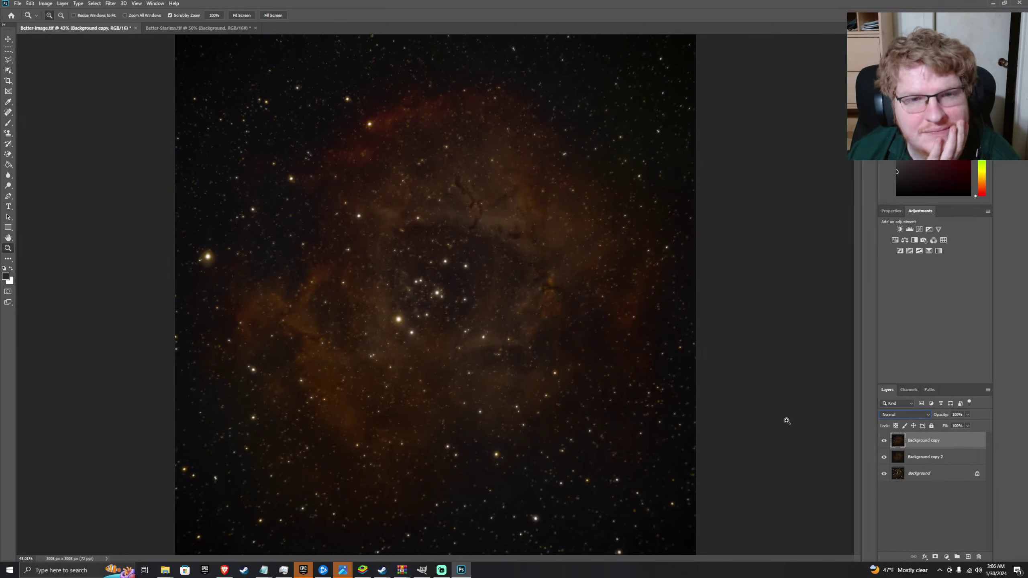
- Examine the small stars in the nebula's dark core up close, then return to the whole image
click(465, 338)
drag(483, 324, 484, 324)
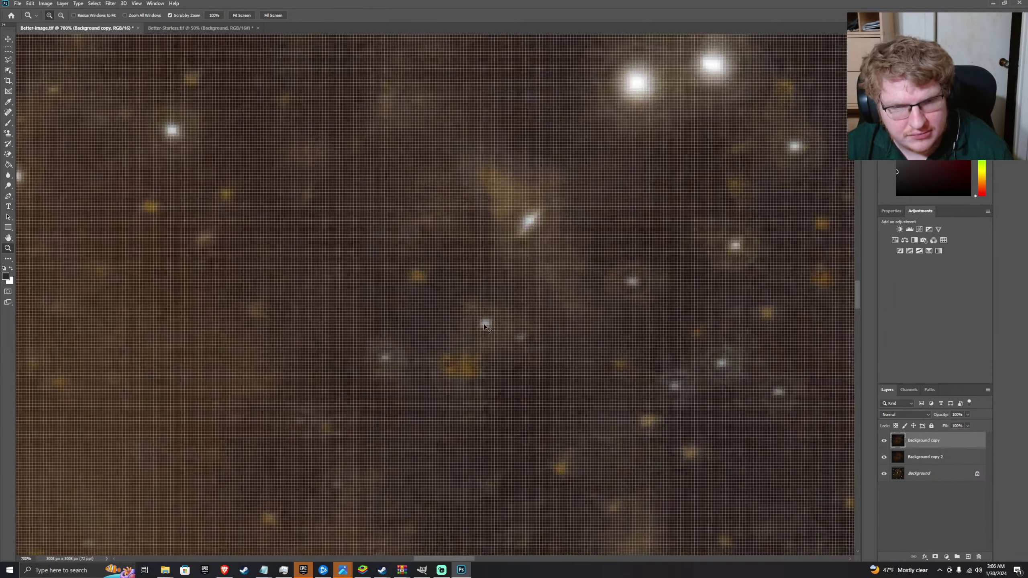
scroll(504, 269, right, 1)
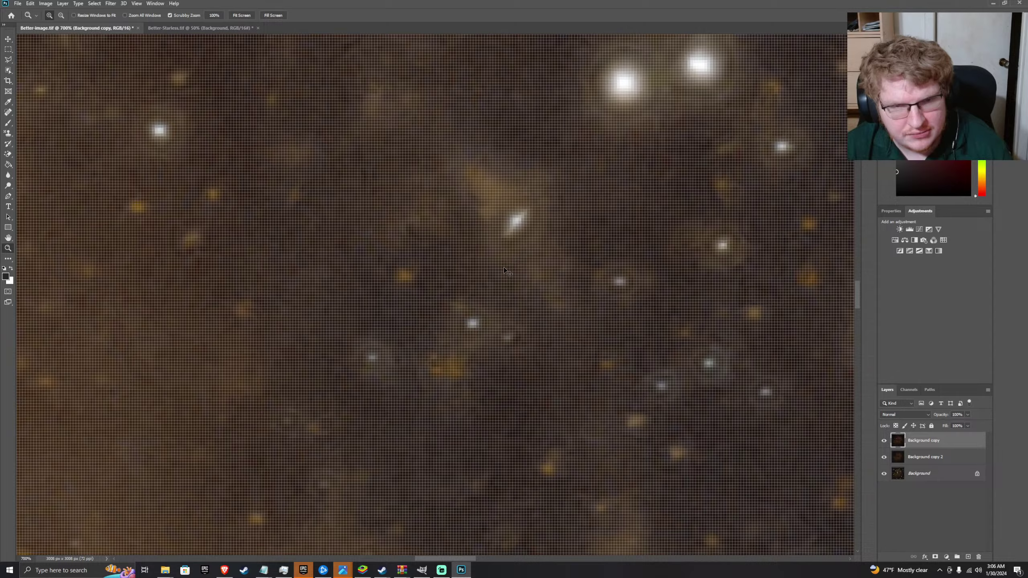
click(467, 275)
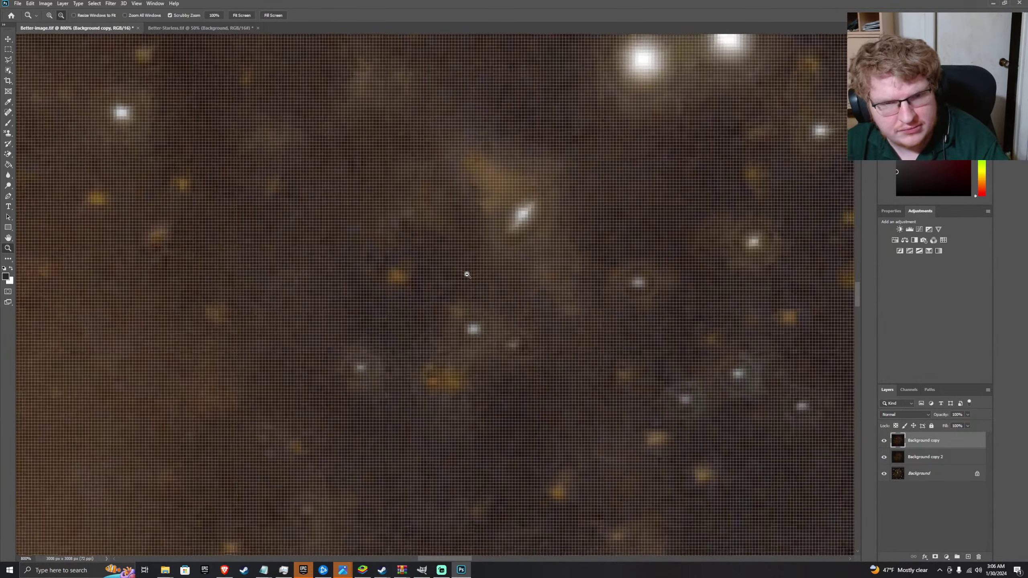
mouse_move(467, 275)
mouse_down()
mouse_move(477, 282)
mouse_move(449, 285)
mouse_up()
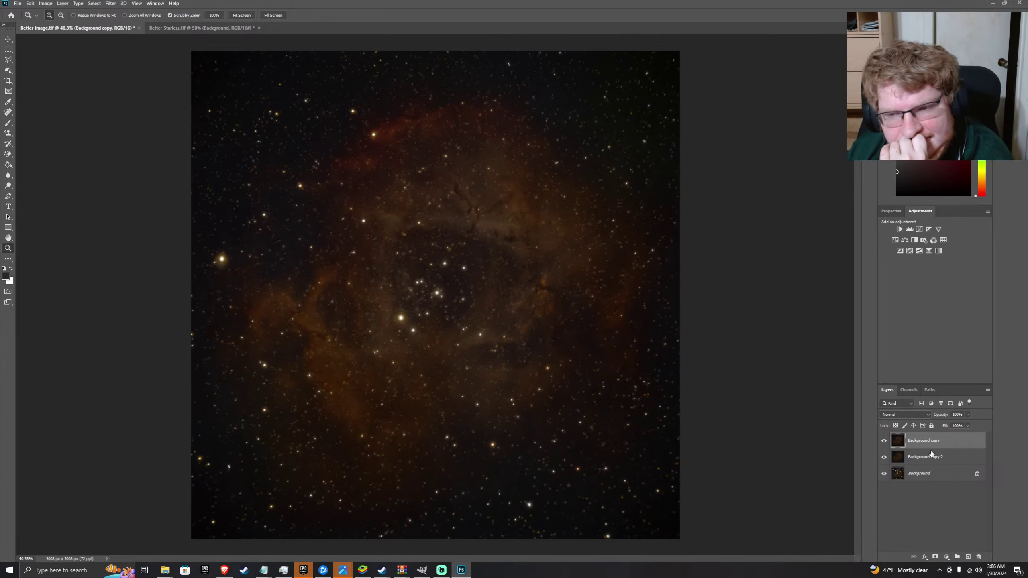
right_click(539, 367)
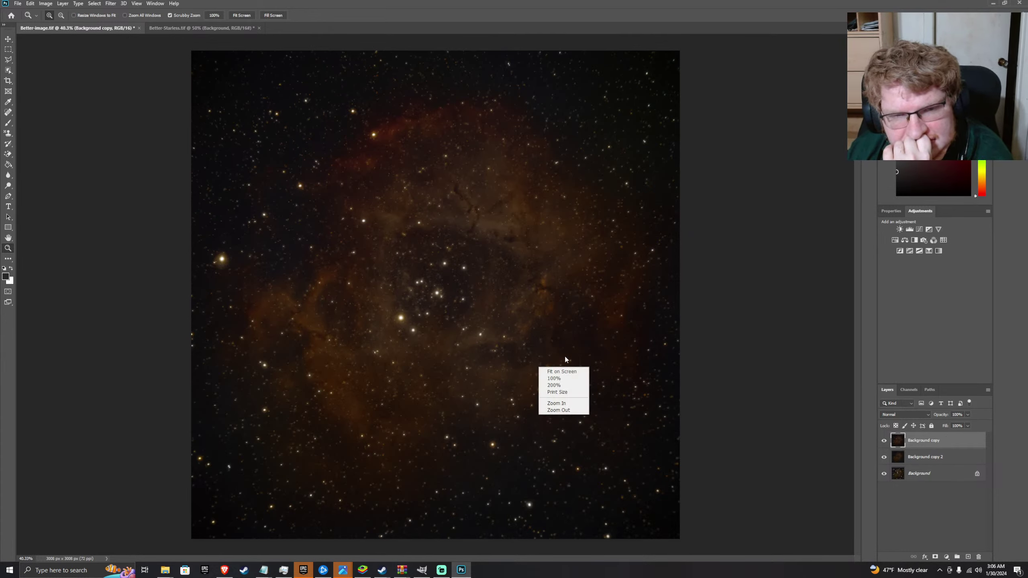
key(Escape)
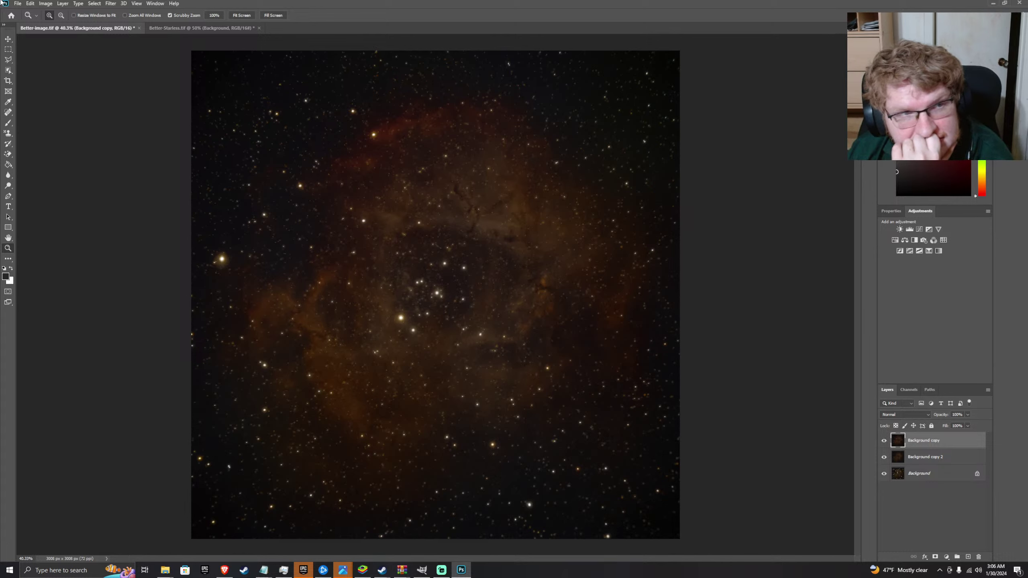
- Start saving Better-image.tif under a new name in the Rosette Nebula folder, entering image try 3 as the file name
click(15, 4)
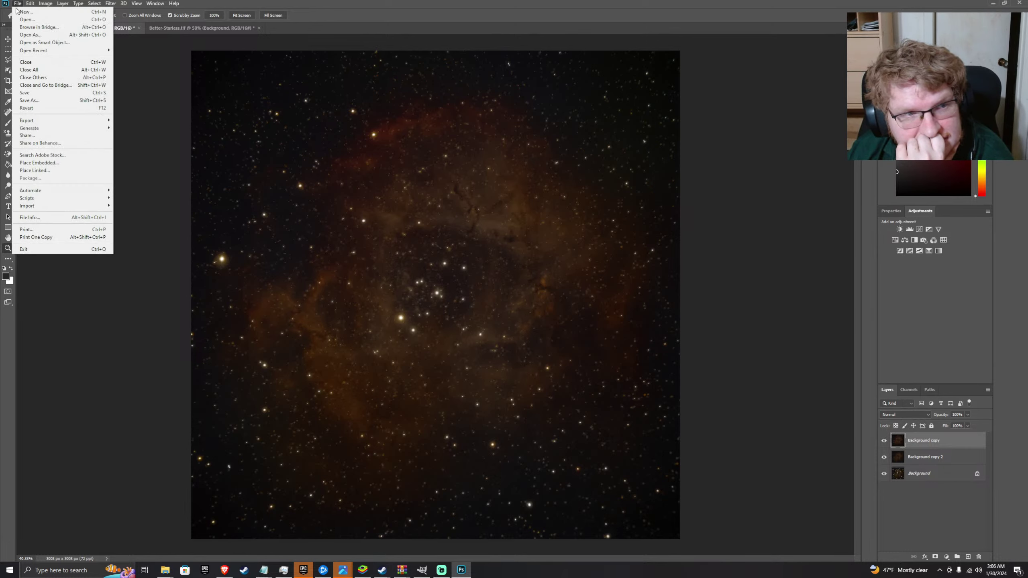
click(64, 100)
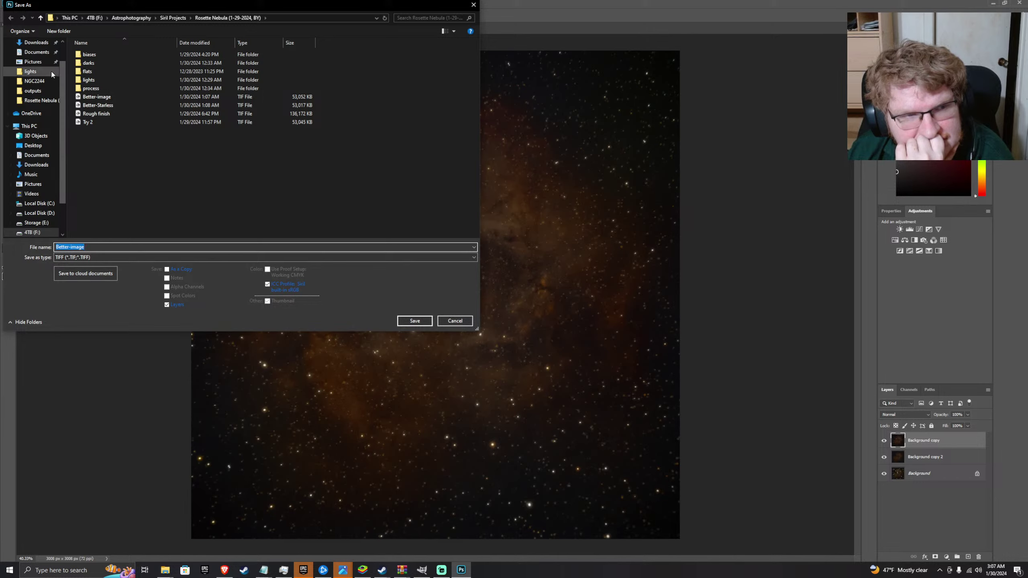
click(107, 246)
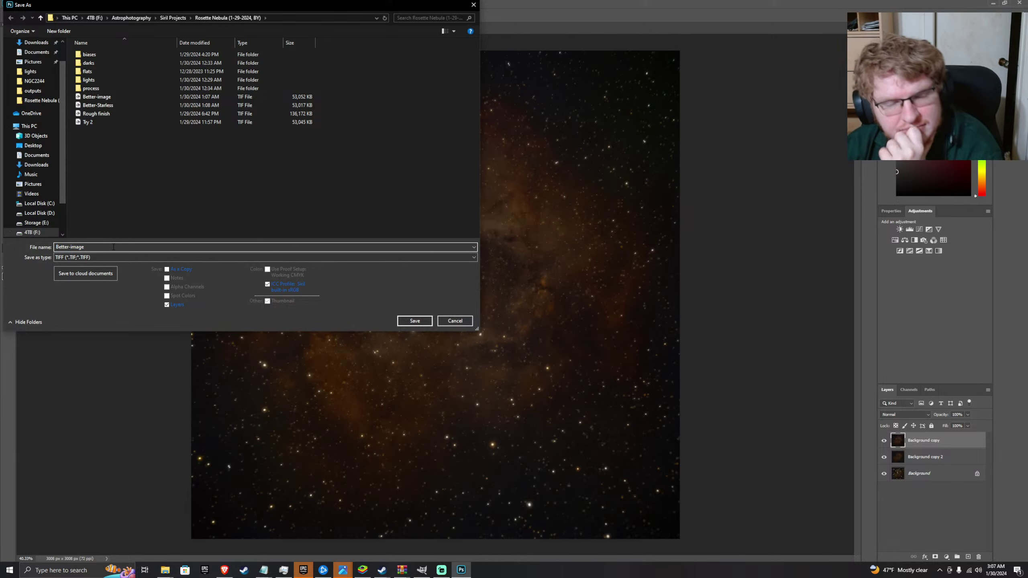
key(BackSpace)
key(BackSpace)
key(BackSpace)
key(BackSpace)
key(BackSpace)
key(BackSpace)
key(BackSpace)
key(BackSpace)
key(BackSpace)
key(BackSpace)
key(BackSpace)
key(BackSpace)
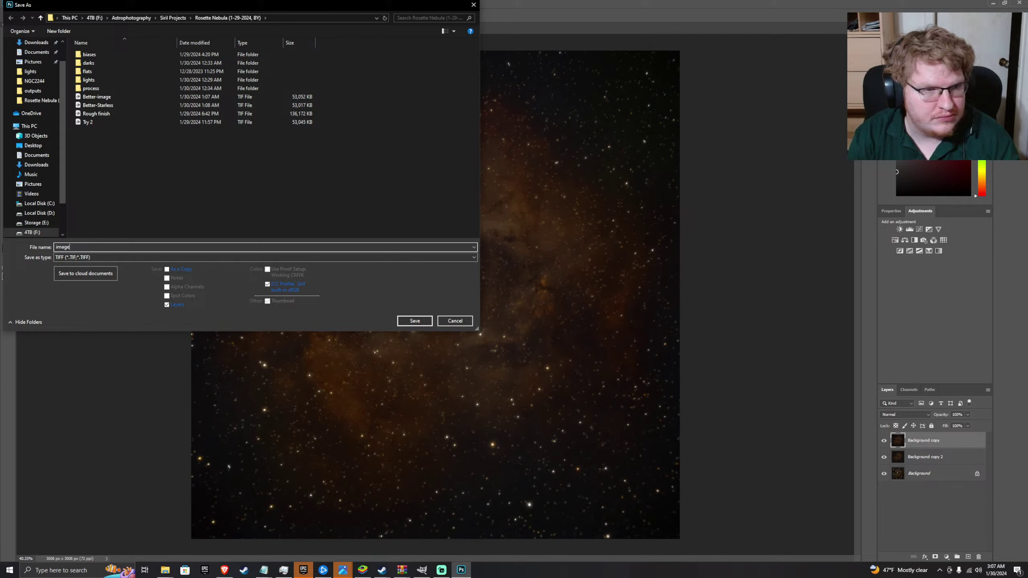
text(image try 3)
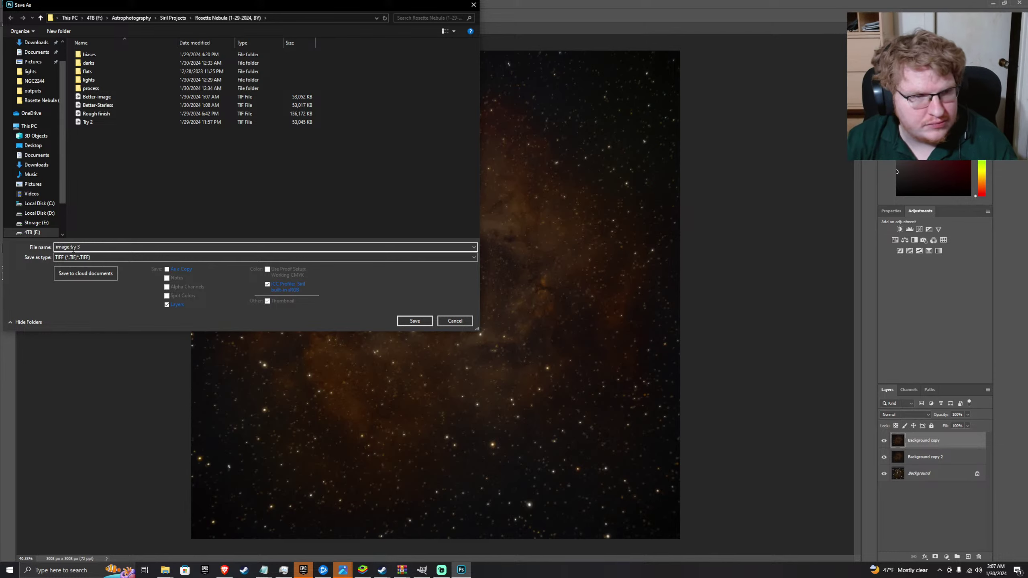
- Set the file type to PNG and save the image with the large file size (fastest saving) option
click(134, 257)
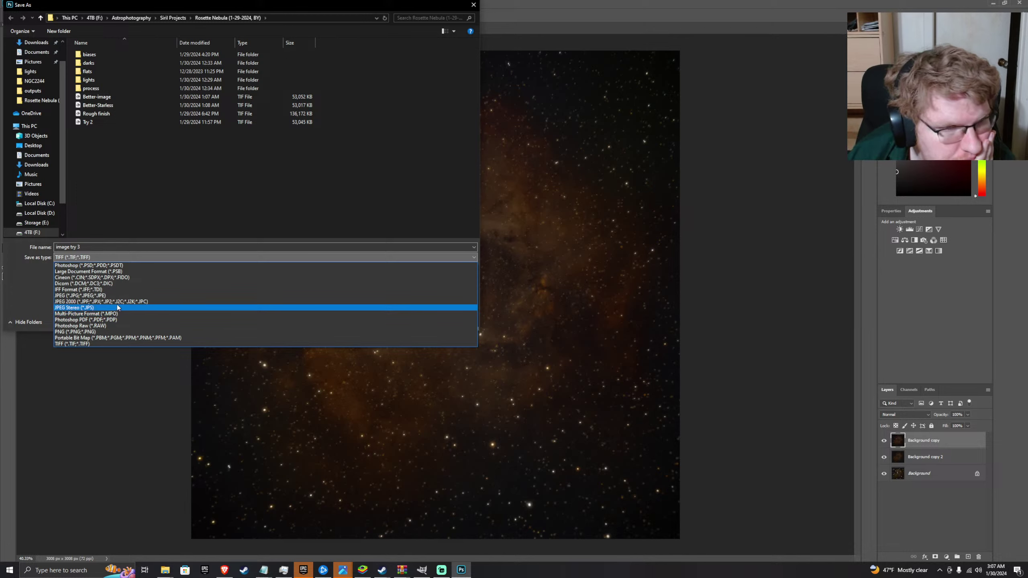
click(93, 332)
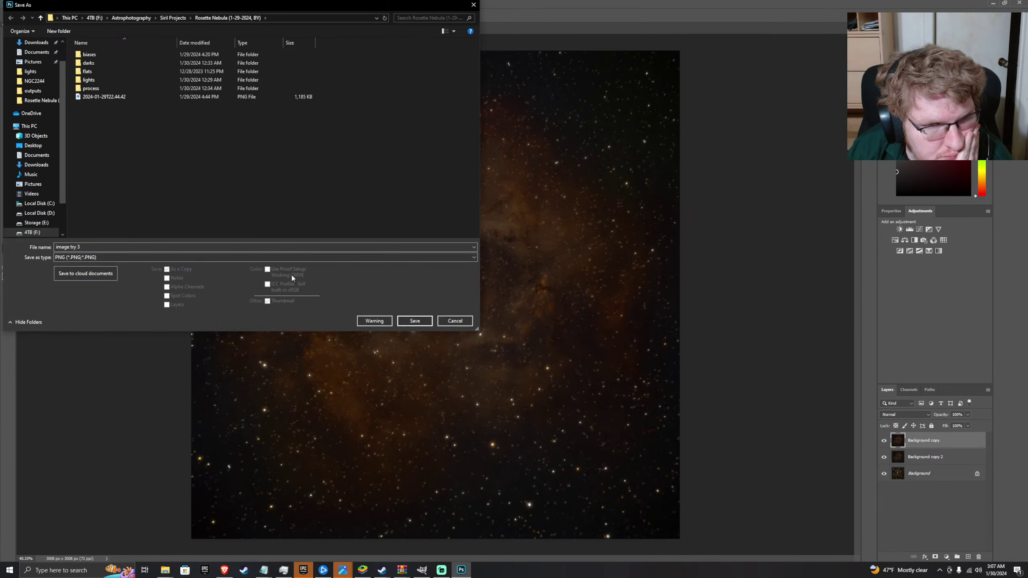
click(409, 324)
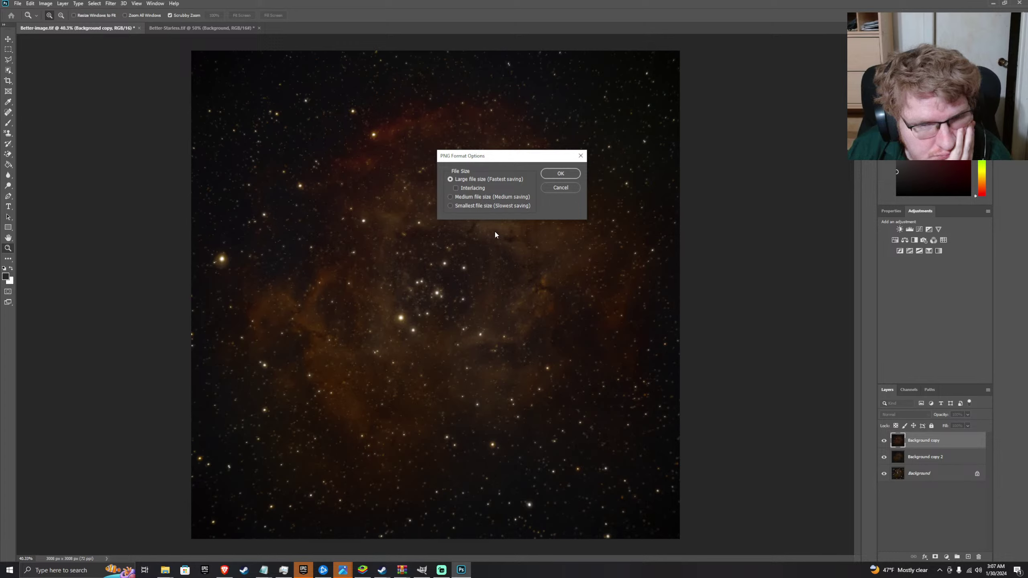
click(559, 174)
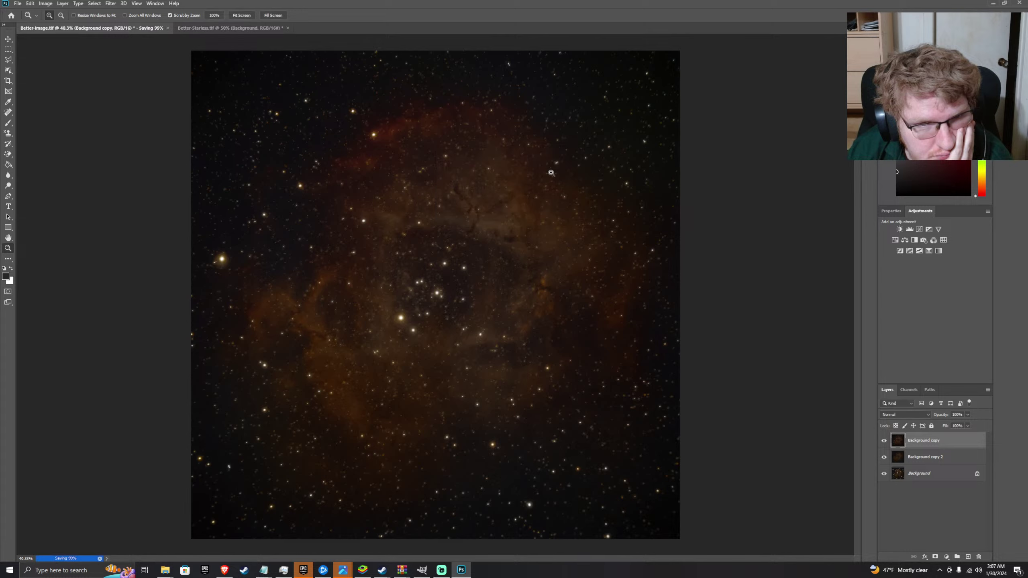
click(18, 4)
click(49, 101)
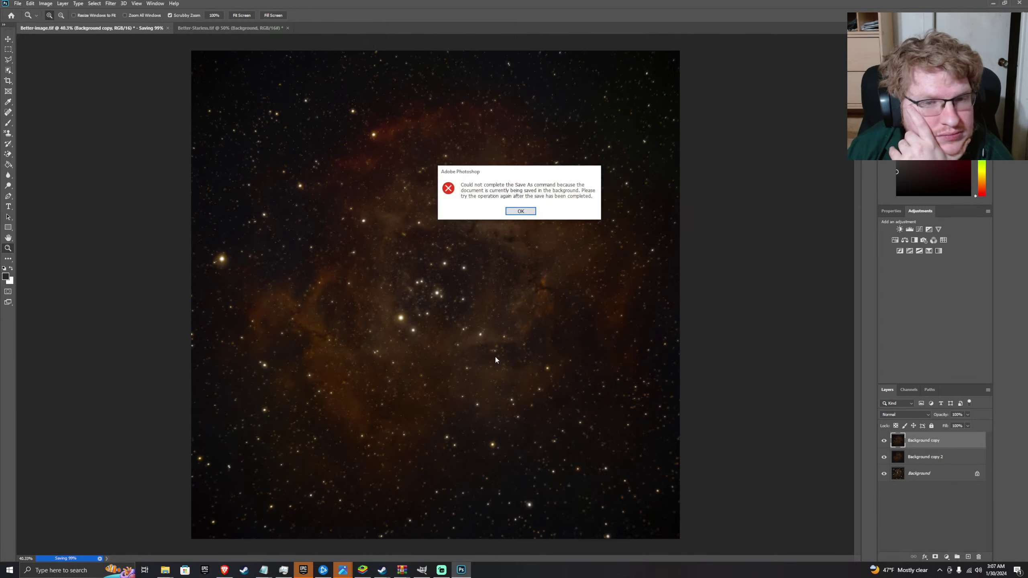
click(520, 211)
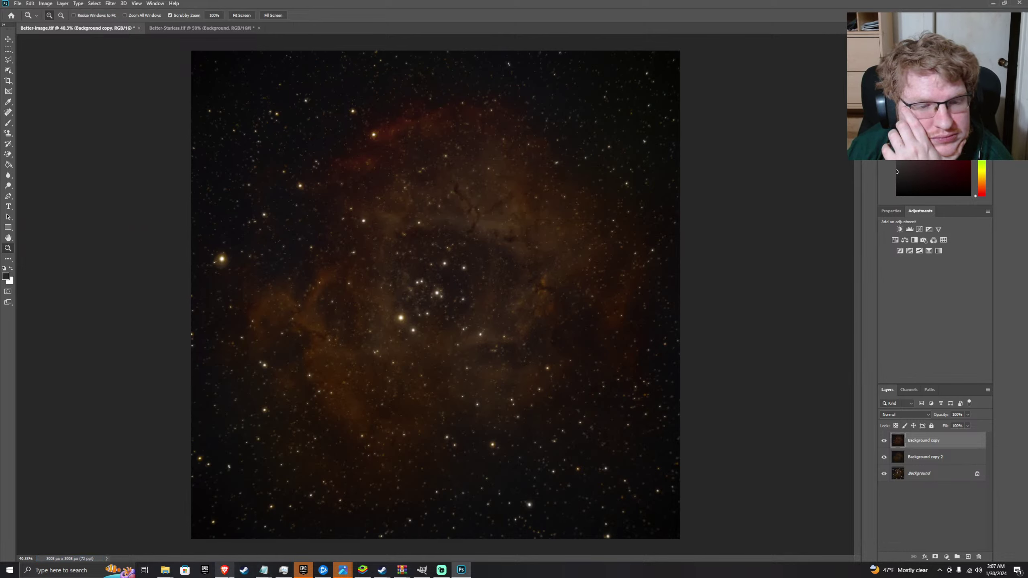
- Switch to the browser showing the YouTube tutorial and move its window onto the neighbouring monitor
click(224, 569)
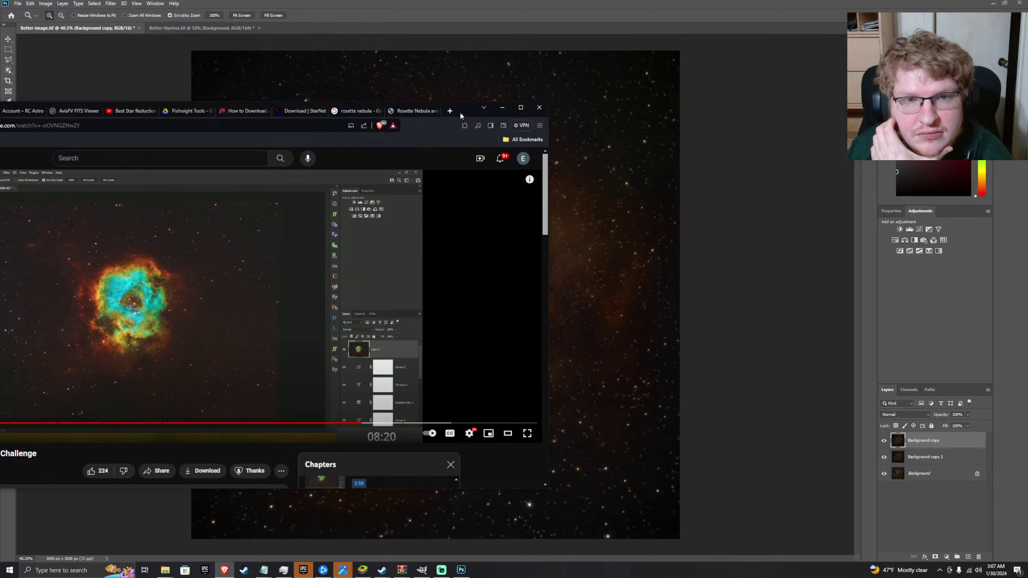
drag(460, 115, 1027, 166)
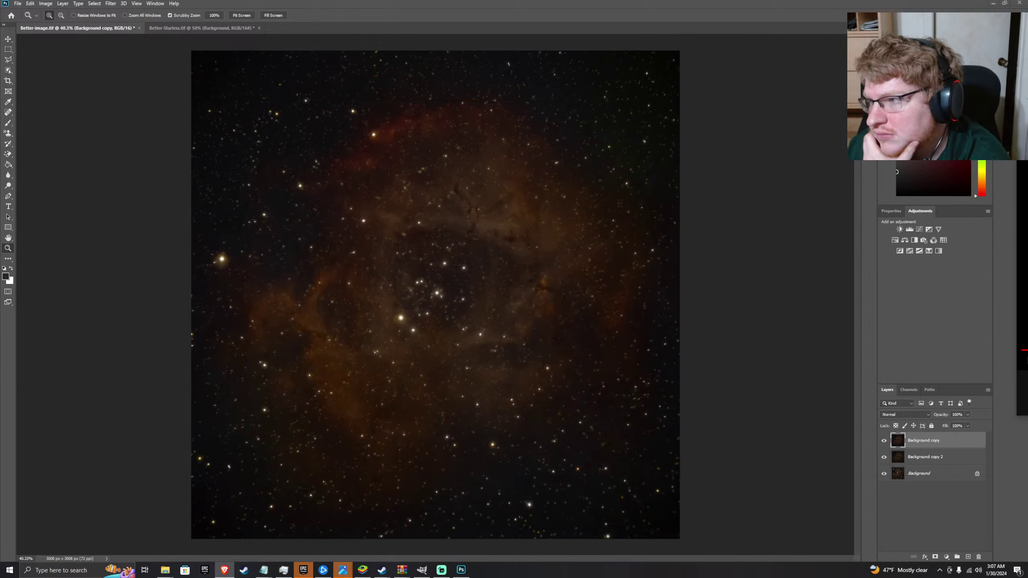